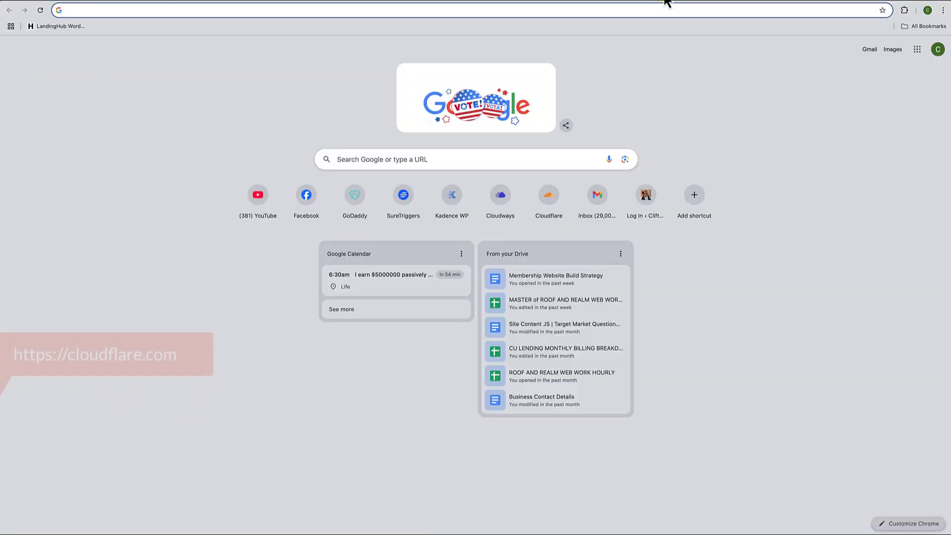
# - Go to cloudflare.com and choose Add a Website under the Free plan on Pricing
pyautogui.write('cloudf')
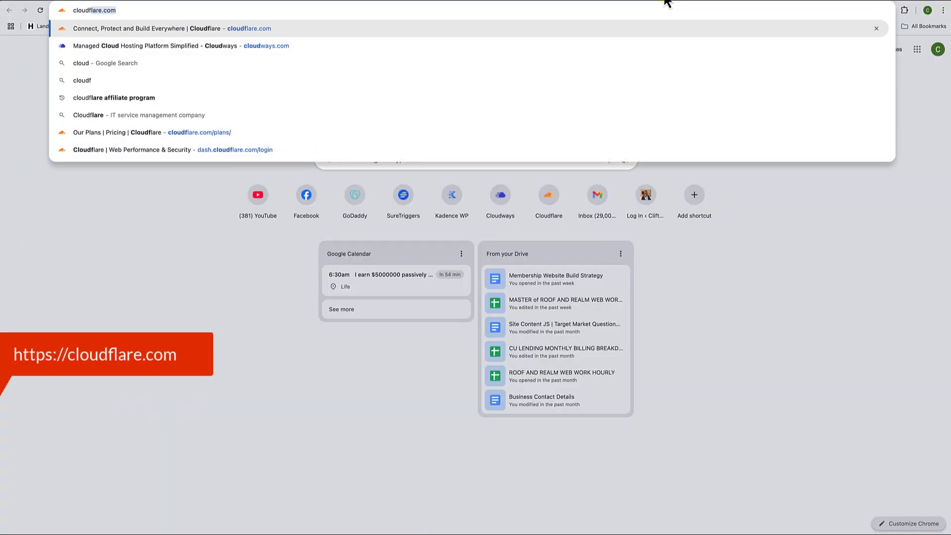
pyautogui.write('lare')
pyautogui.press('Return')
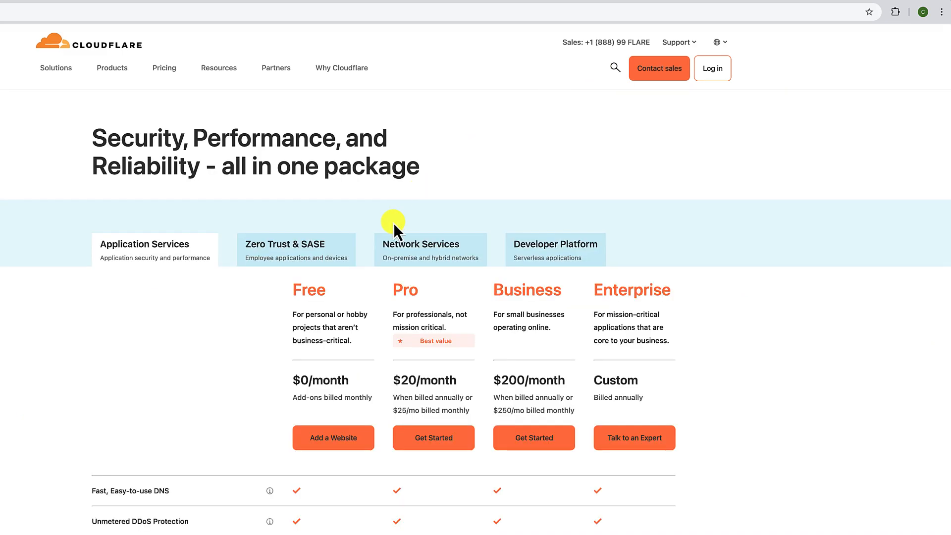
pyautogui.scroll(-1, 393, 225)
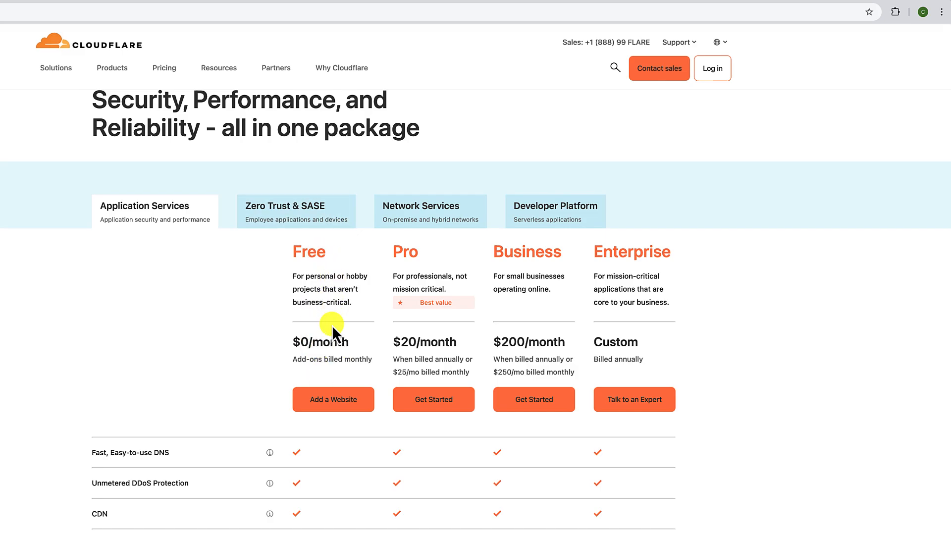
pyautogui.click(329, 402)
# - Sign up with an account email and password, pass the human check, then choose to register a new domain
pyautogui.click(307, 150)
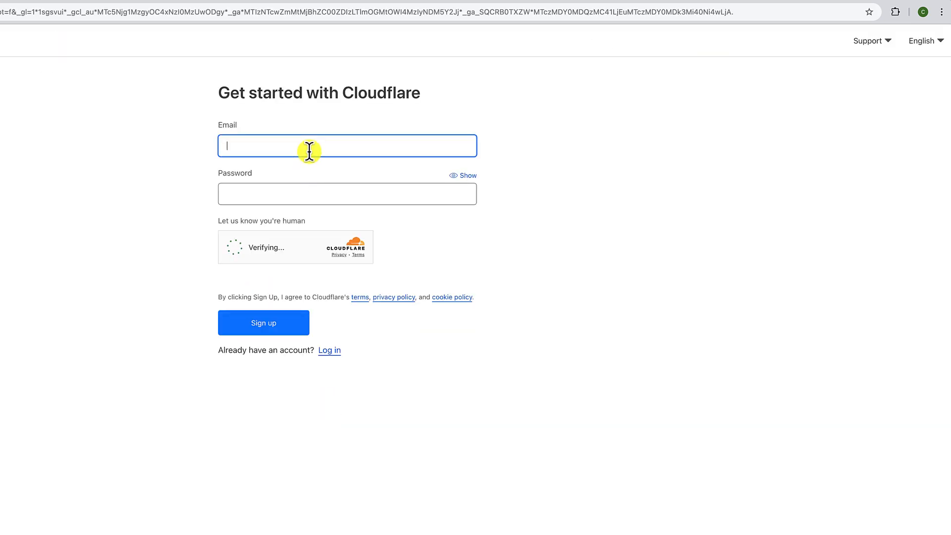
pyautogui.click(267, 194)
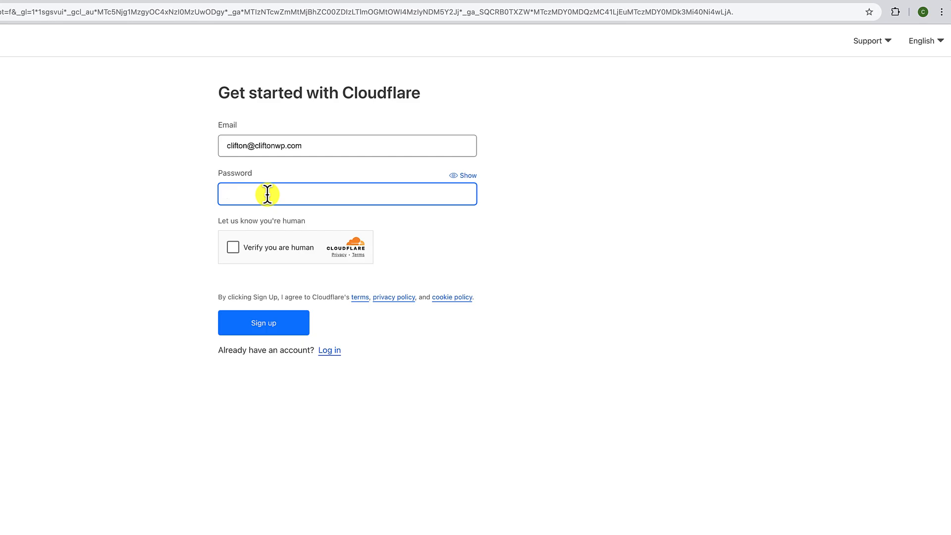
pyautogui.write('•')
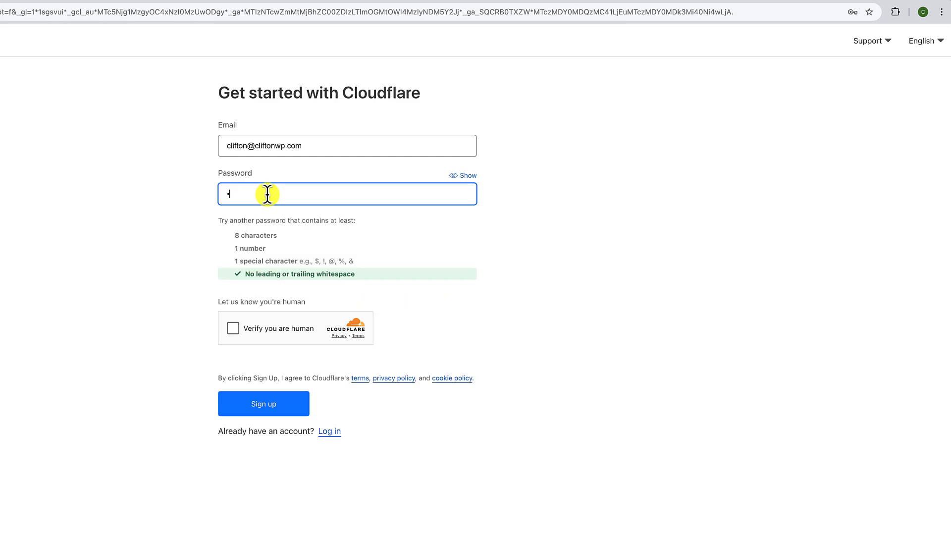
pyautogui.click(232, 327)
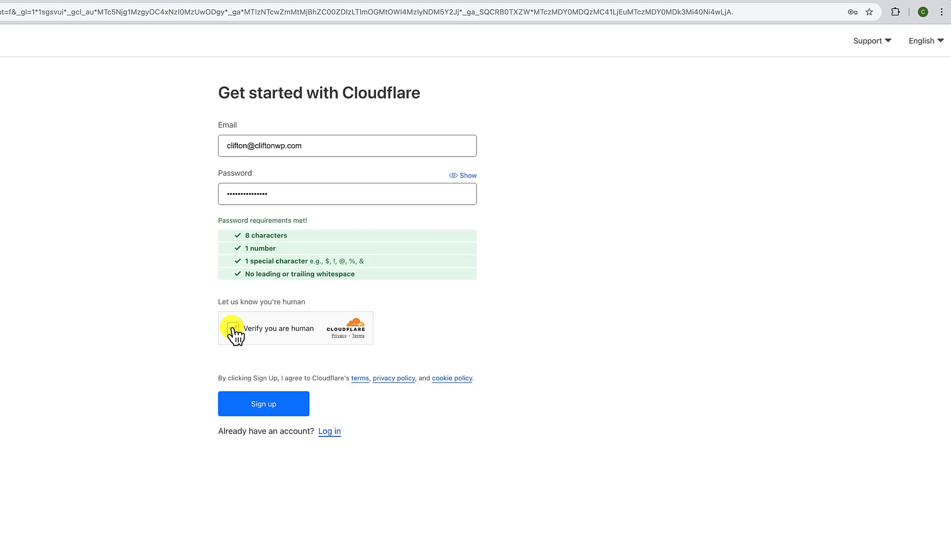
pyautogui.click(274, 404)
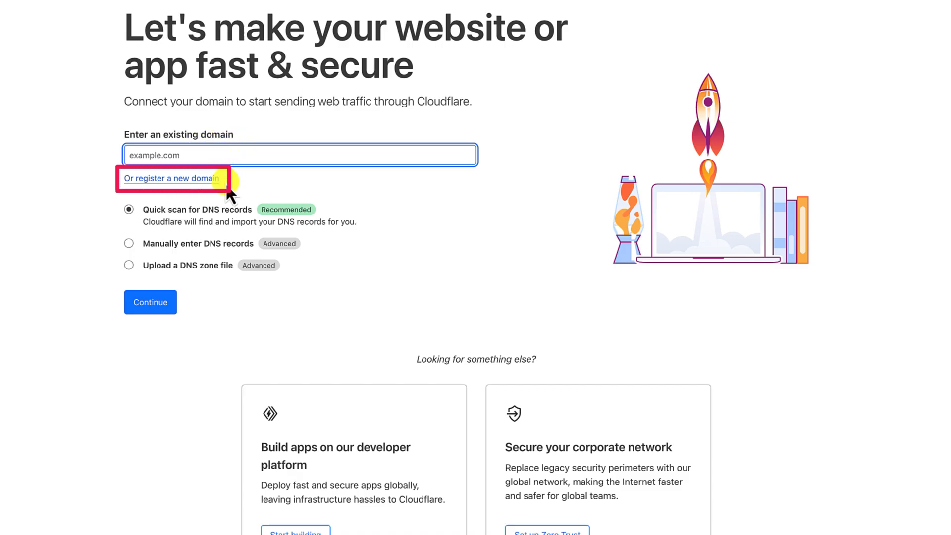
pyautogui.click(186, 178)
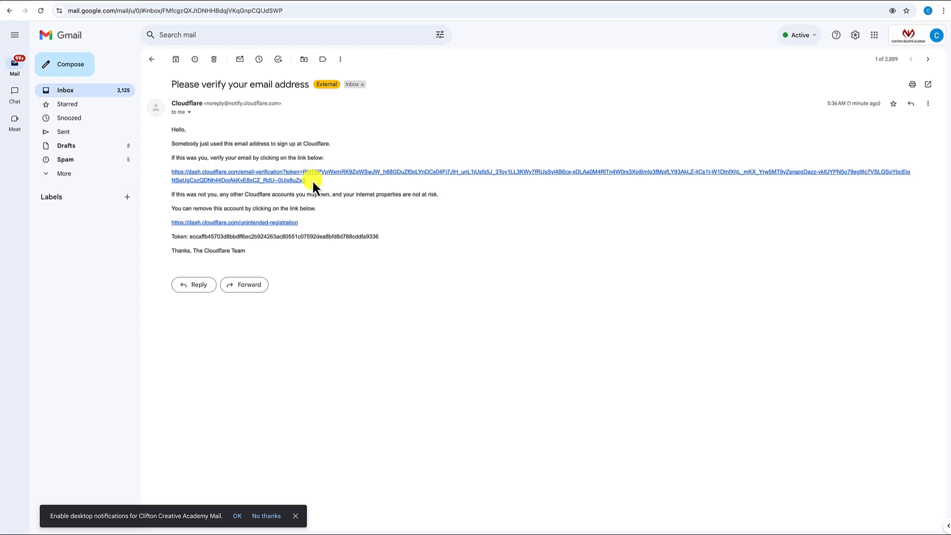
# - Select the verification link in Cloudflare's 'Please verify your email address' message
pyautogui.moveTo(312, 179); pyautogui.dragTo(170, 171)
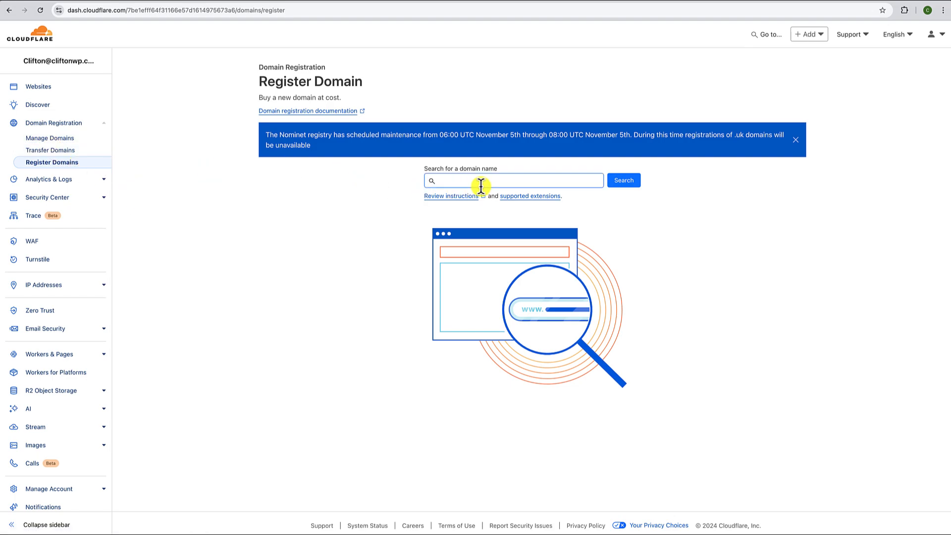
# - Search for the domain builtinwp.com to check its availability and price
pyautogui.click(454, 181)
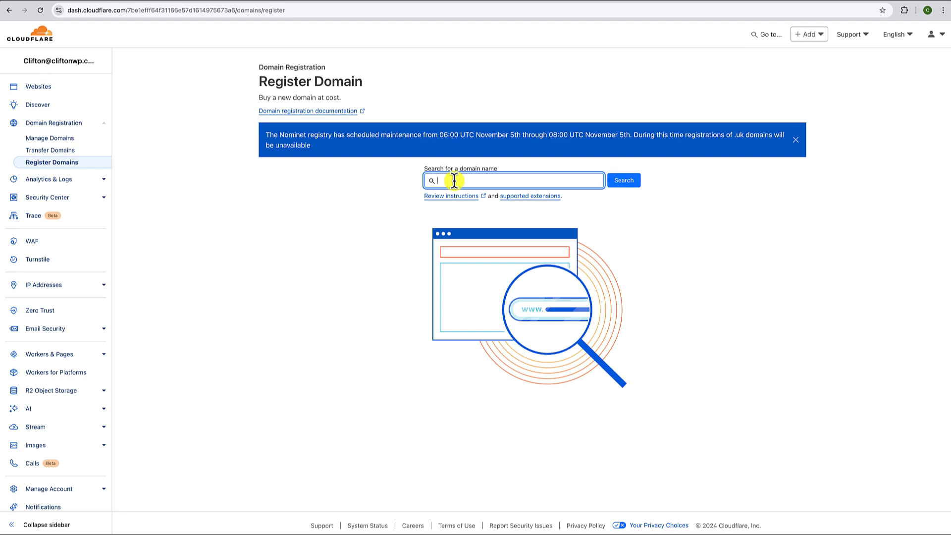
pyautogui.write('builtwp.com')
pyautogui.click(625, 181)
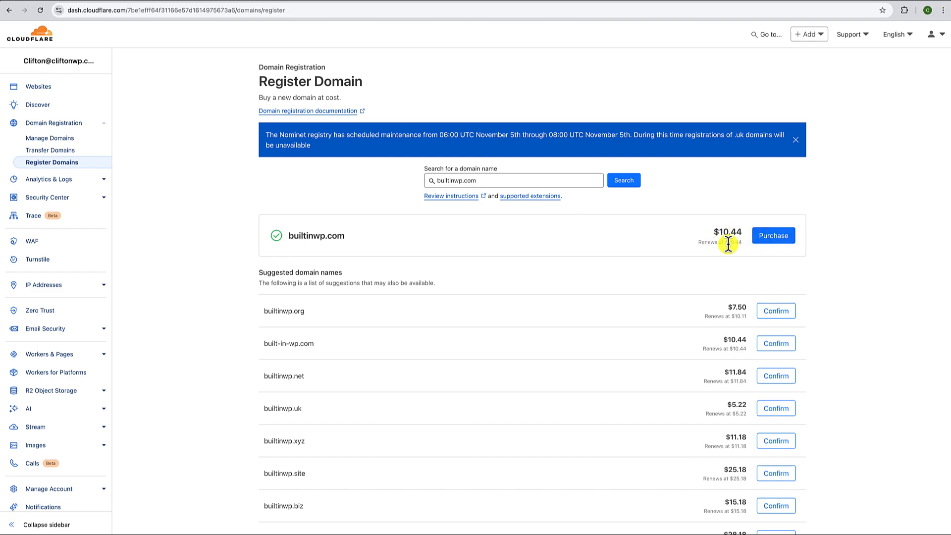
# - Start purchasing builtinwp.com and keep the one-year registration term
pyautogui.click(769, 239)
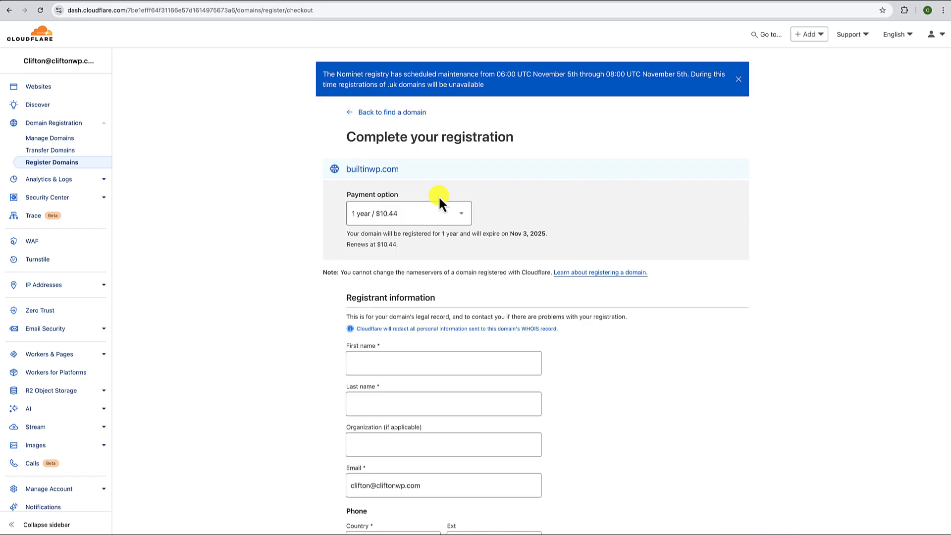
pyautogui.click(457, 212)
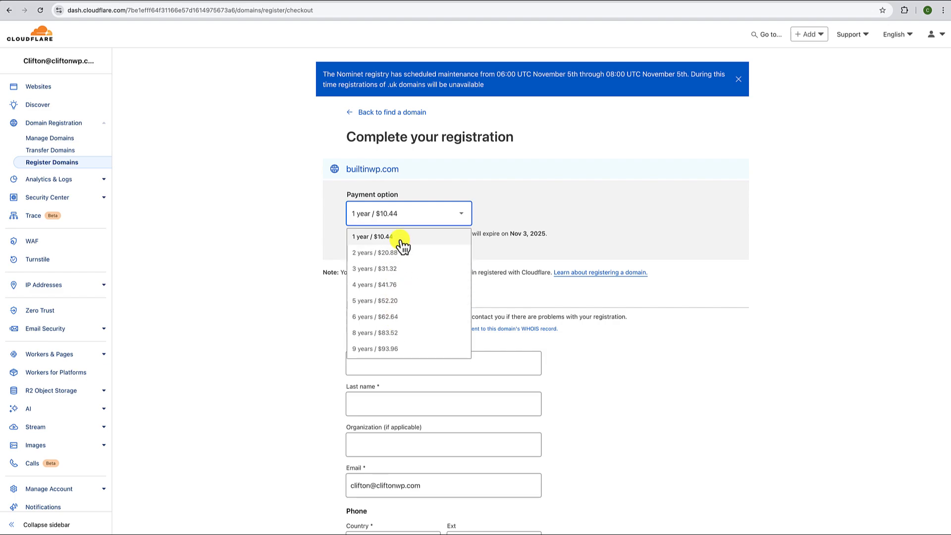
pyautogui.scroll(-1, 399, 313)
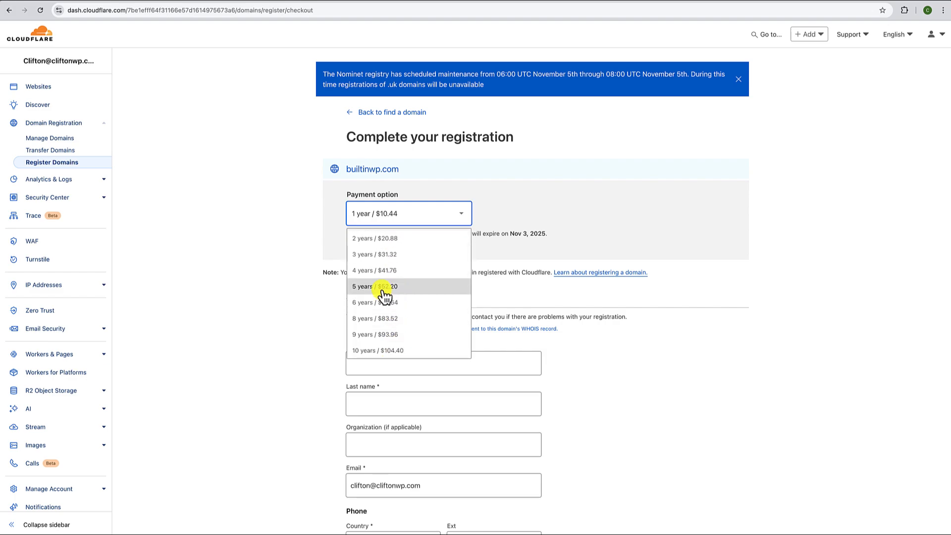
pyautogui.scroll(1, 382, 292)
pyautogui.click(382, 237)
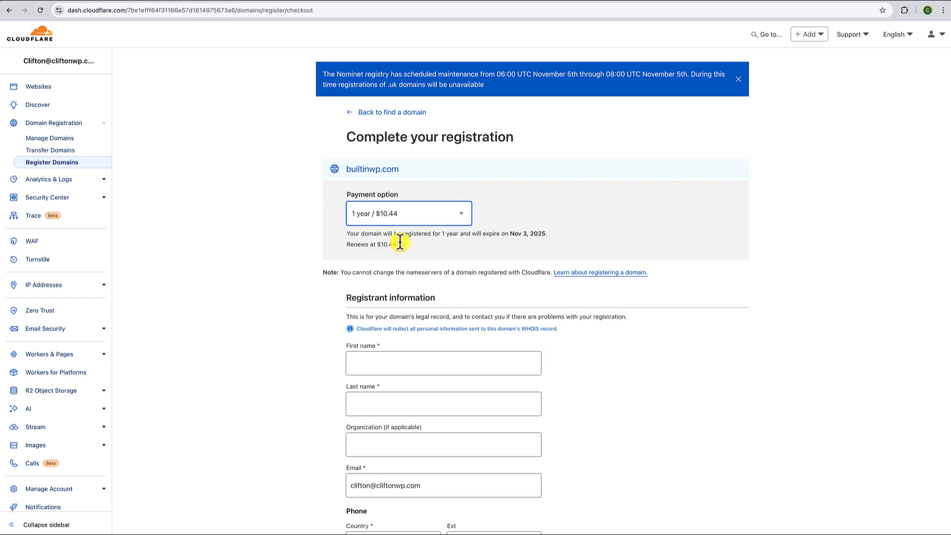
# - Pay by card to complete the purchase, then open builtinwp.com's DNS records
pyautogui.scroll(-3, 430, 248)
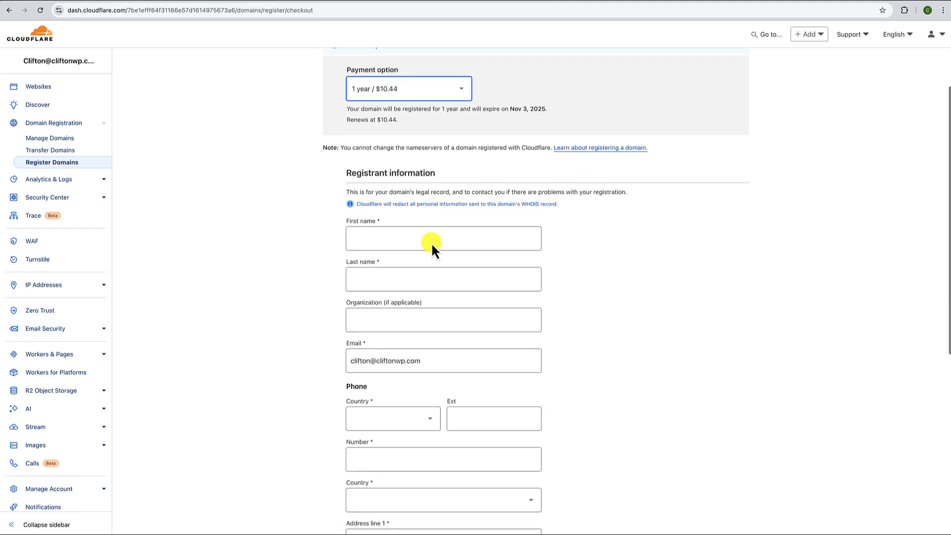
pyautogui.scroll(-1, 430, 223)
pyautogui.scroll(-2, 428, 257)
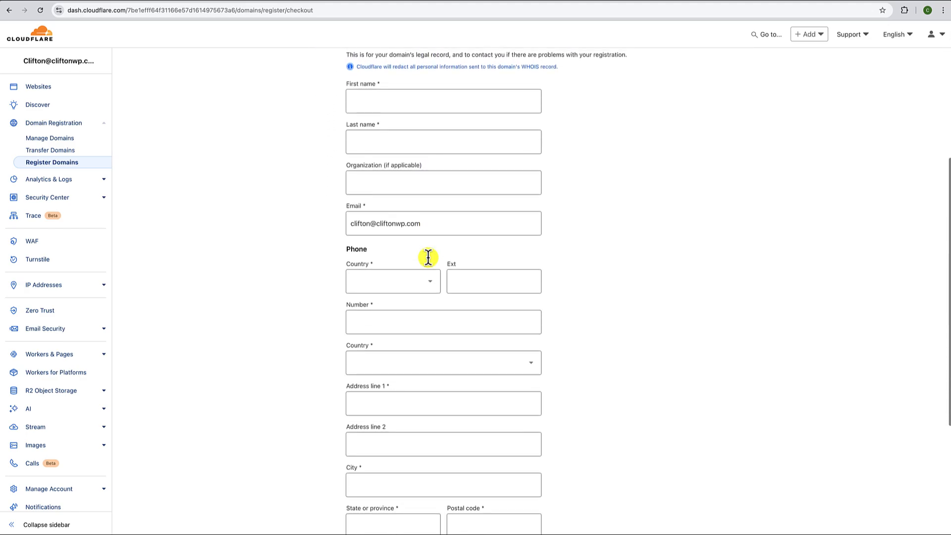
pyautogui.click(358, 385)
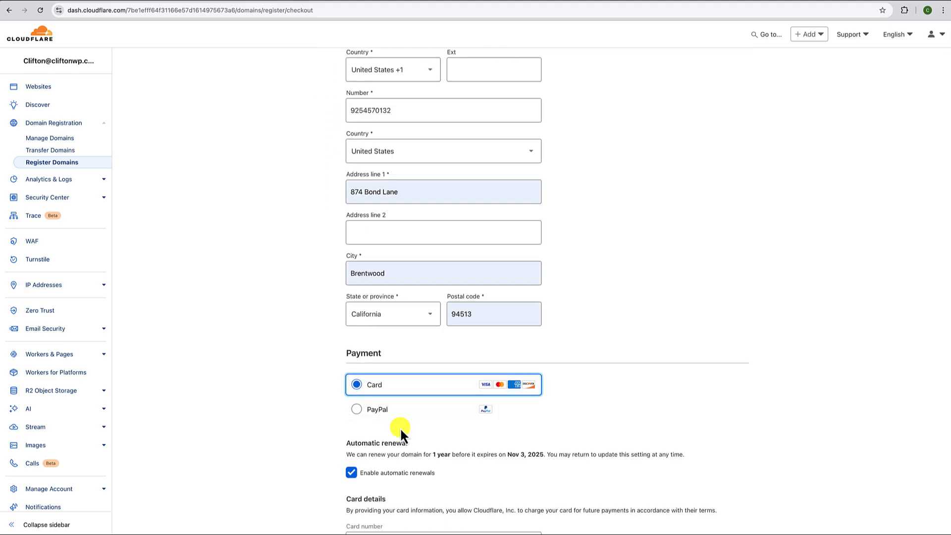
pyautogui.scroll(-5, 406, 418)
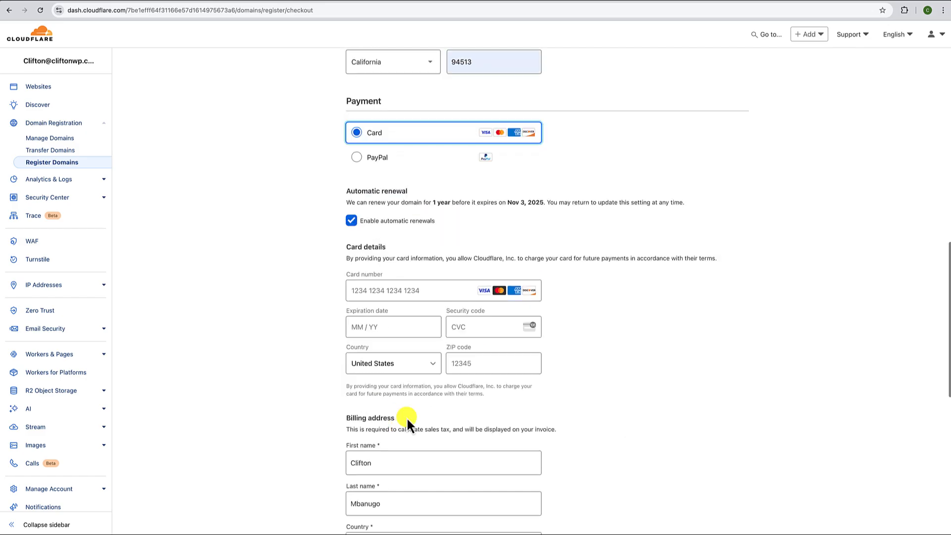
pyautogui.scroll(-1, 444, 230)
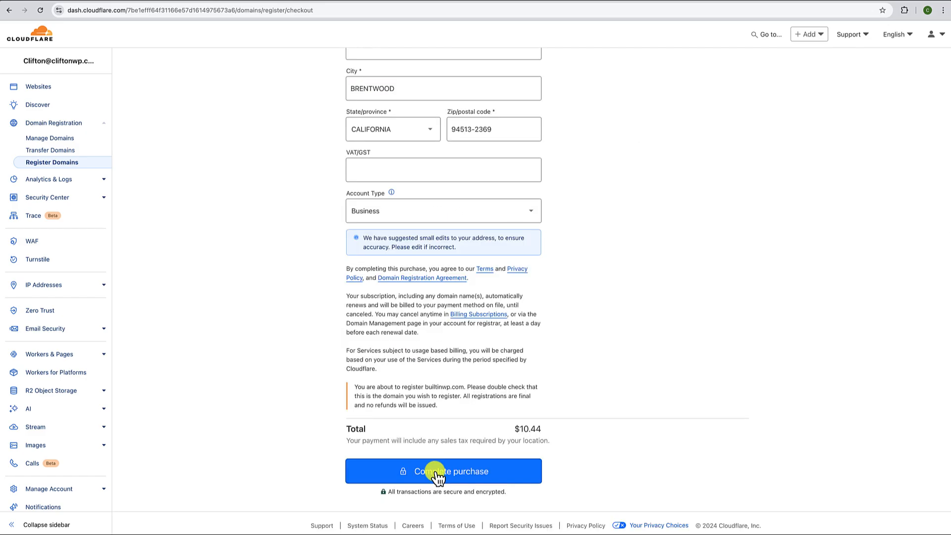
pyautogui.click(433, 471)
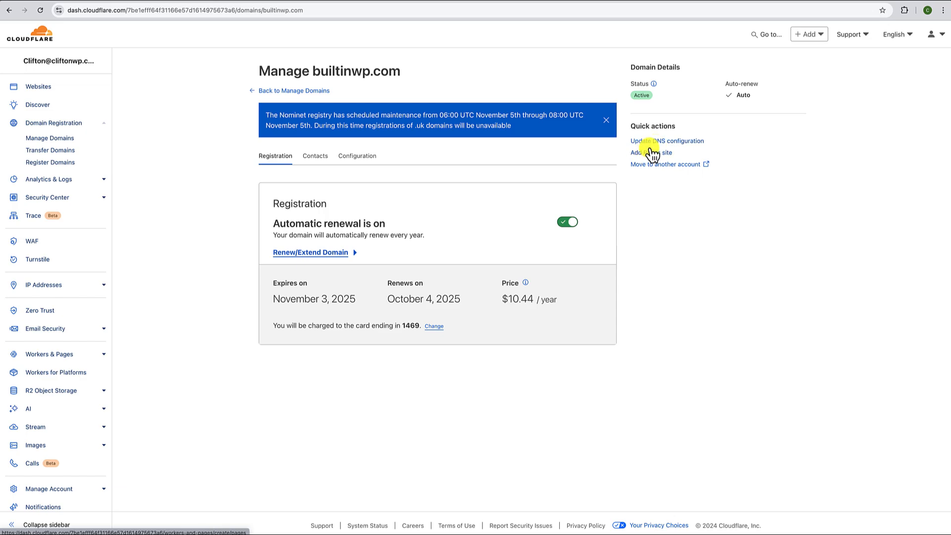
pyautogui.click(656, 141)
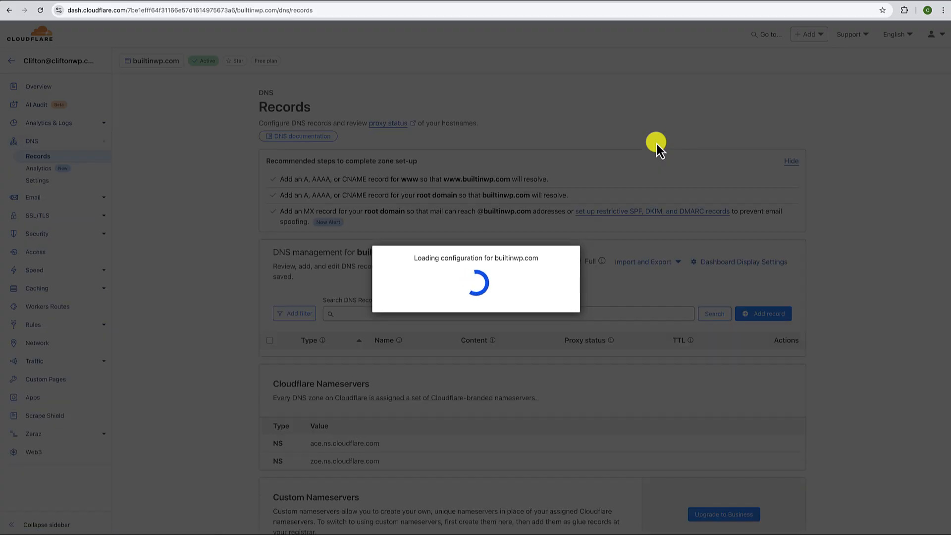
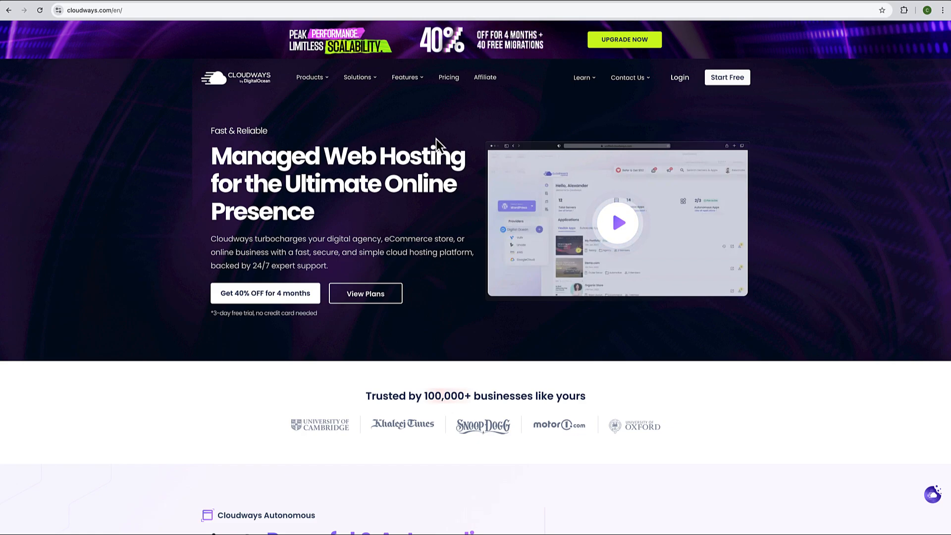
# - Open the Cloudways pricing page and view the Vultr plan prices
pyautogui.click(449, 84)
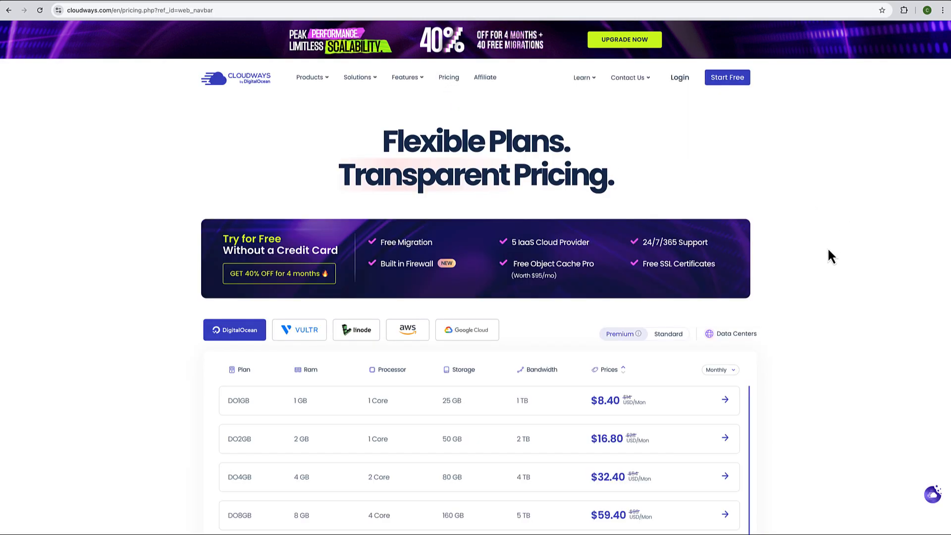
pyautogui.scroll(-1, 828, 249)
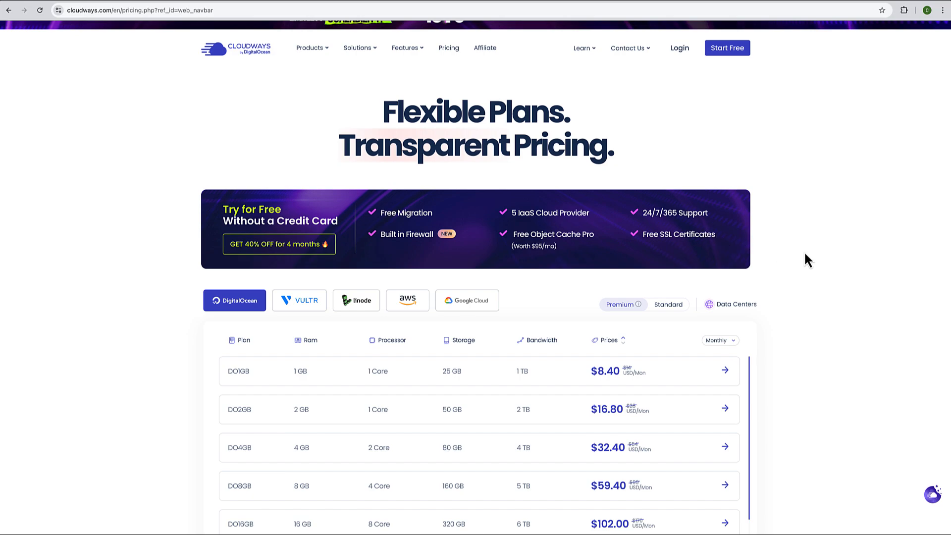
pyautogui.scroll(-1, 805, 255)
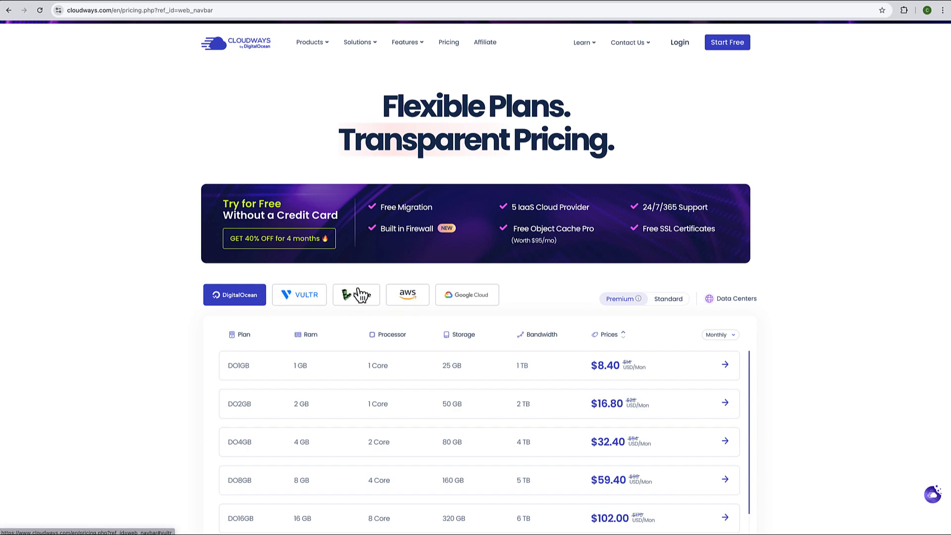
pyautogui.click(314, 300)
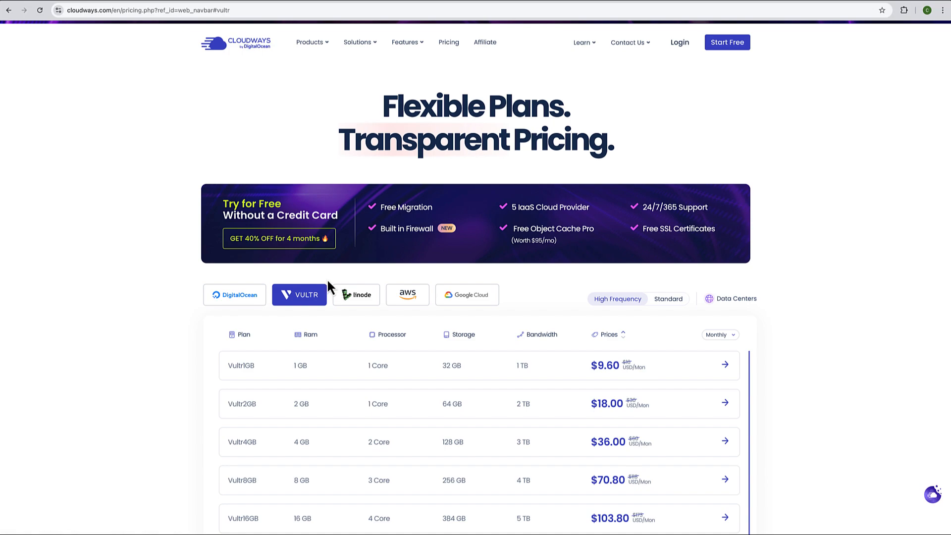
pyautogui.scroll(-1, 328, 284)
# - Compare DigitalOcean, Vultr, Linode, AWS and Google Cloud plan prices, ending on Vultr
pyautogui.click(239, 292)
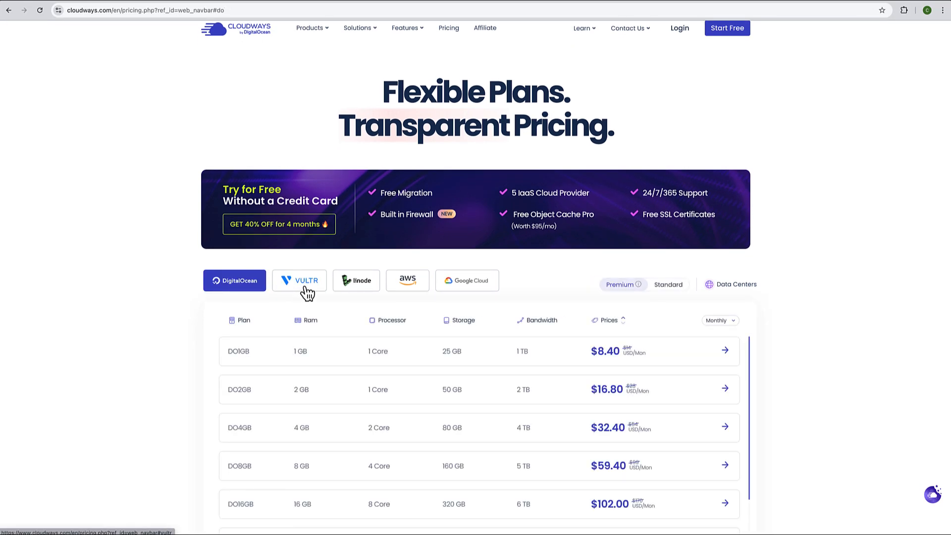
pyautogui.click(304, 288)
pyautogui.click(357, 290)
pyautogui.click(415, 285)
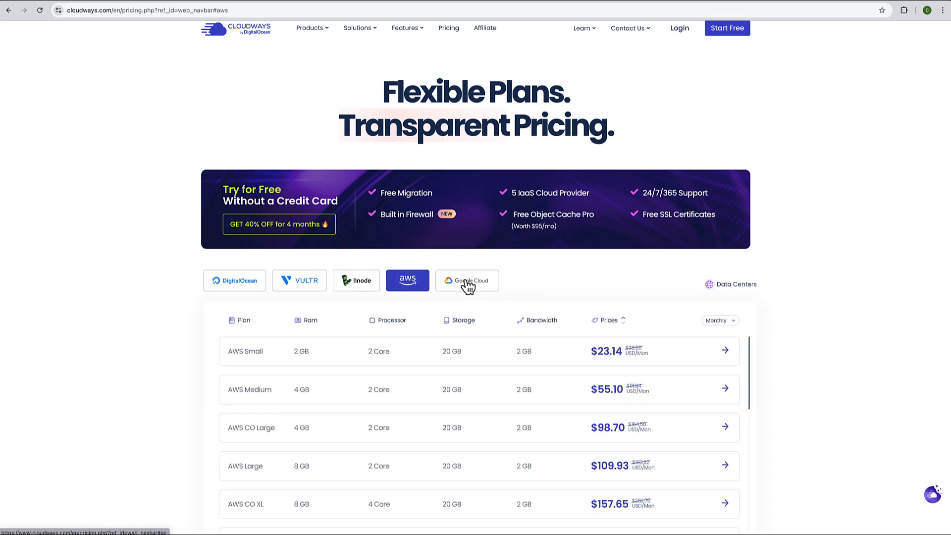
pyautogui.click(465, 284)
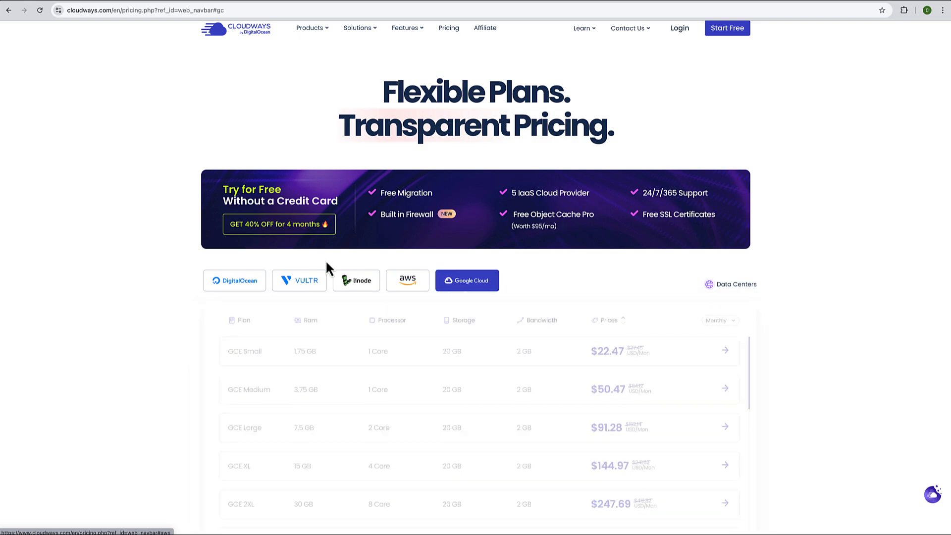
pyautogui.click(303, 286)
pyautogui.scroll(-3, 302, 284)
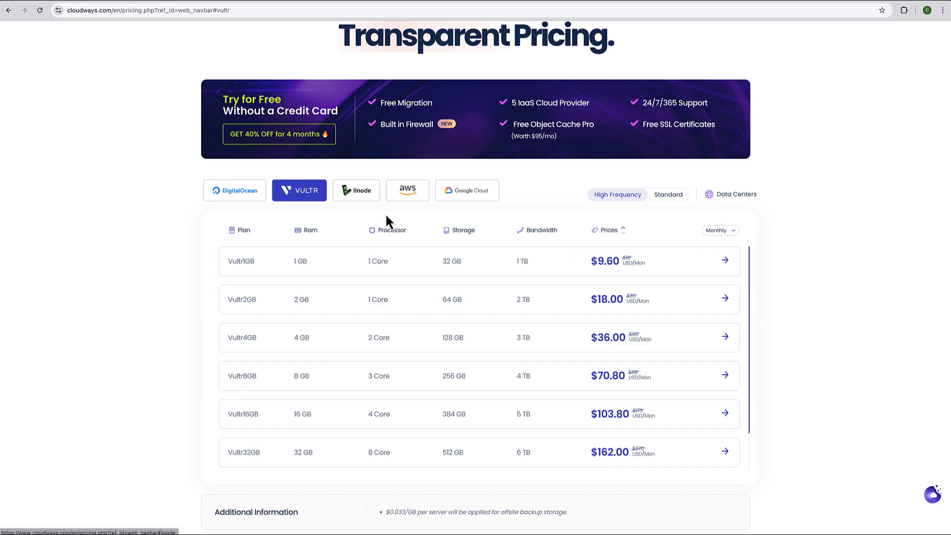
pyautogui.scroll(3, 673, 144)
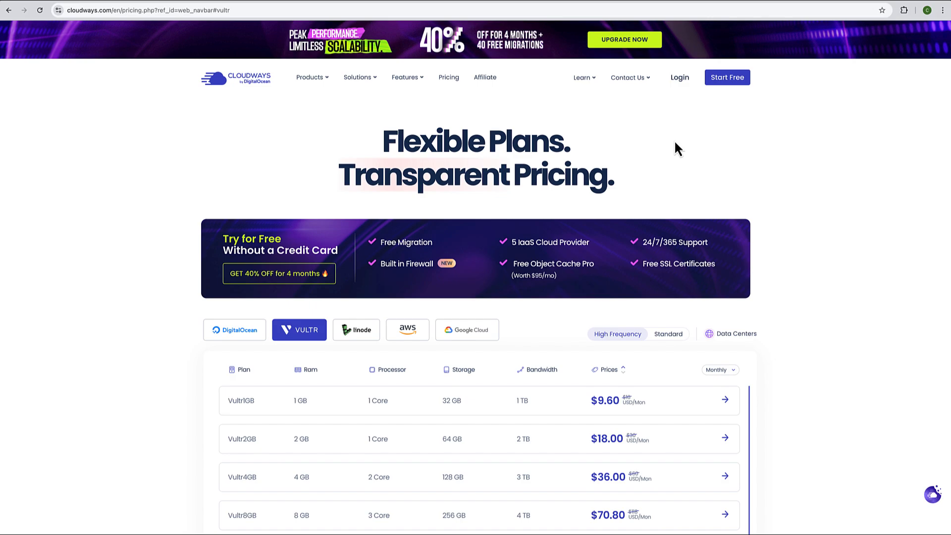
pyautogui.click(771, 152)
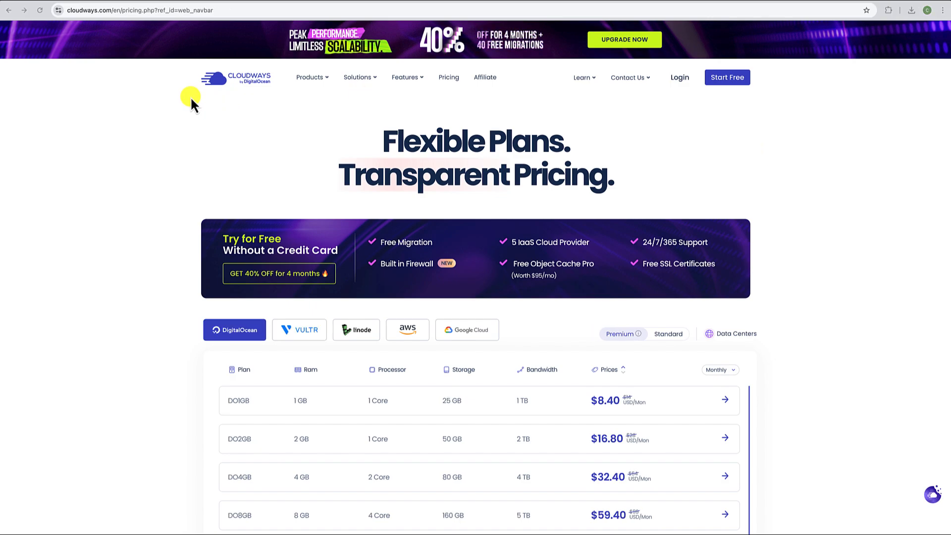
pyautogui.click(232, 9)
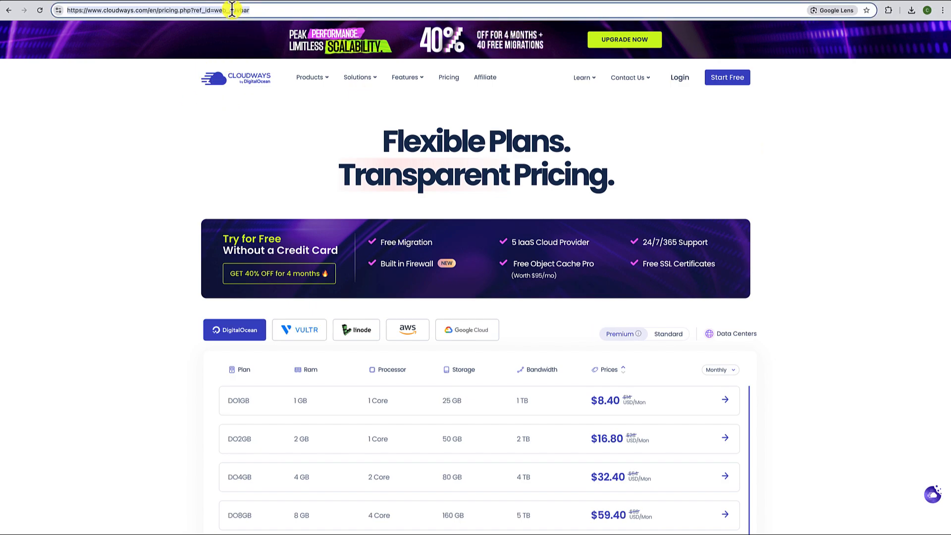
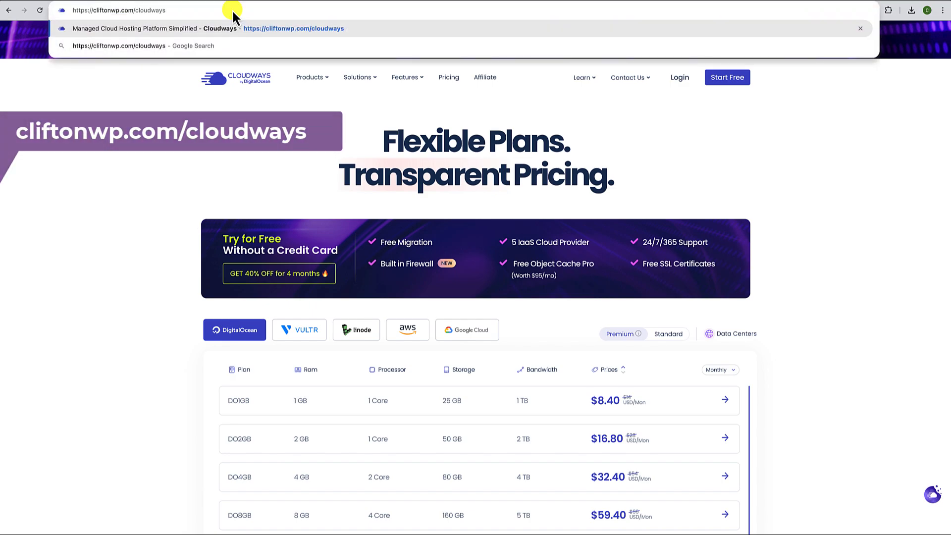
pyautogui.click(171, 22)
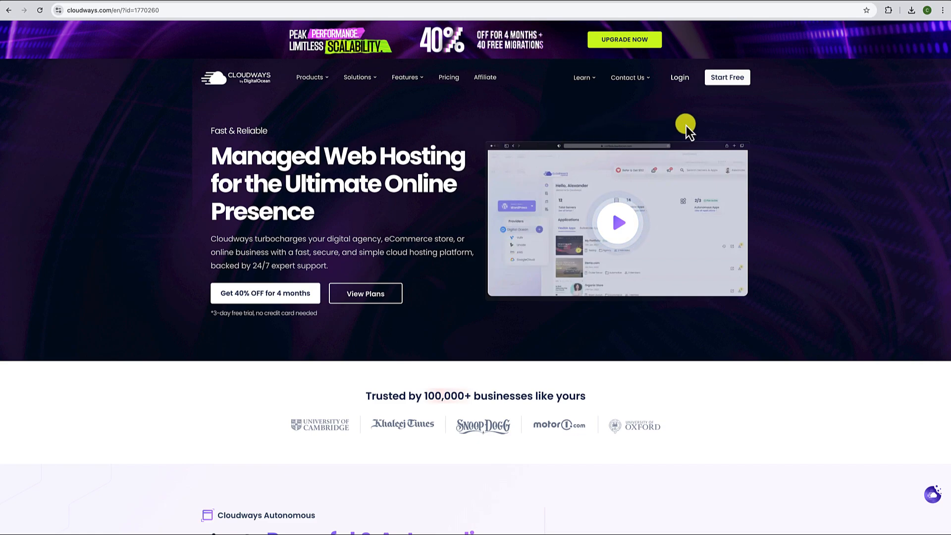
# - Start the free signup and enter your full name, e-mail address and password
pyautogui.click(735, 83)
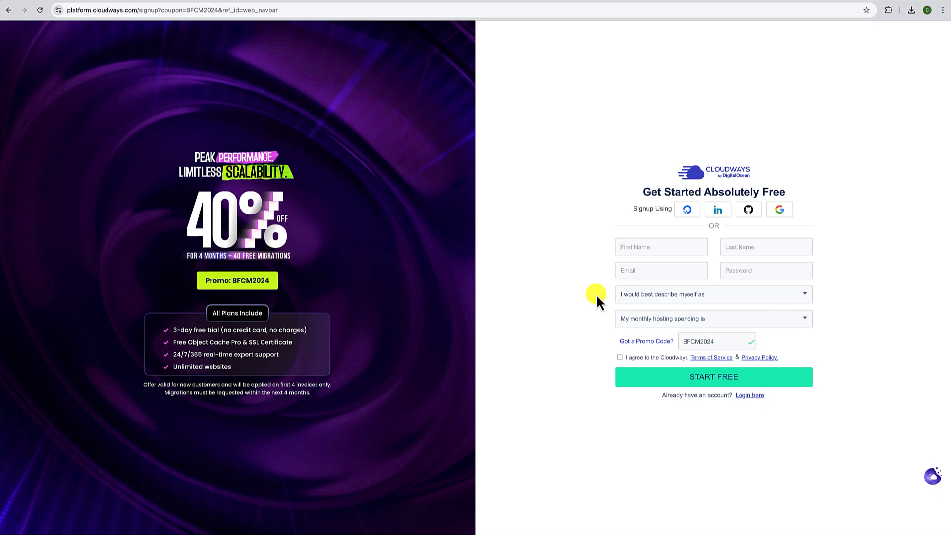
pyautogui.click(655, 272)
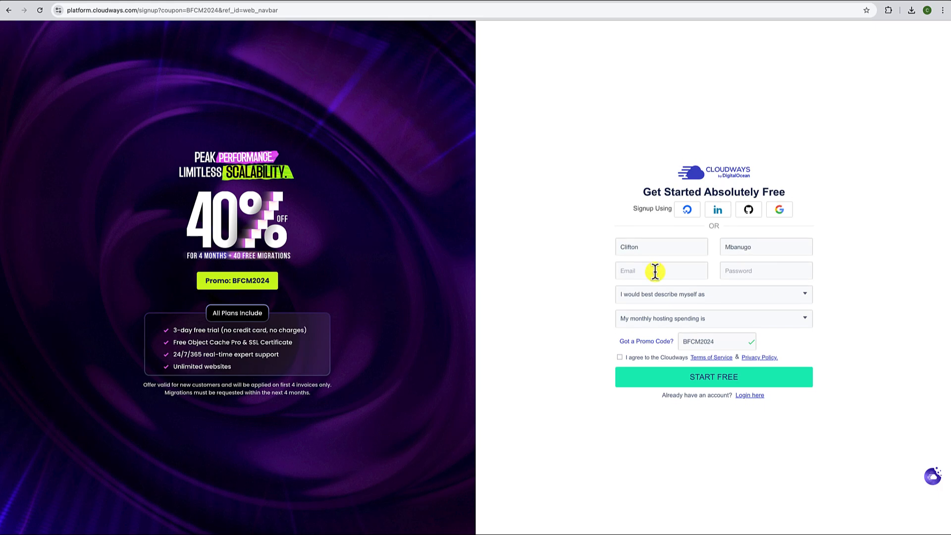
pyautogui.write('clifto')
pyautogui.press('Tab')
pyautogui.write('•••')
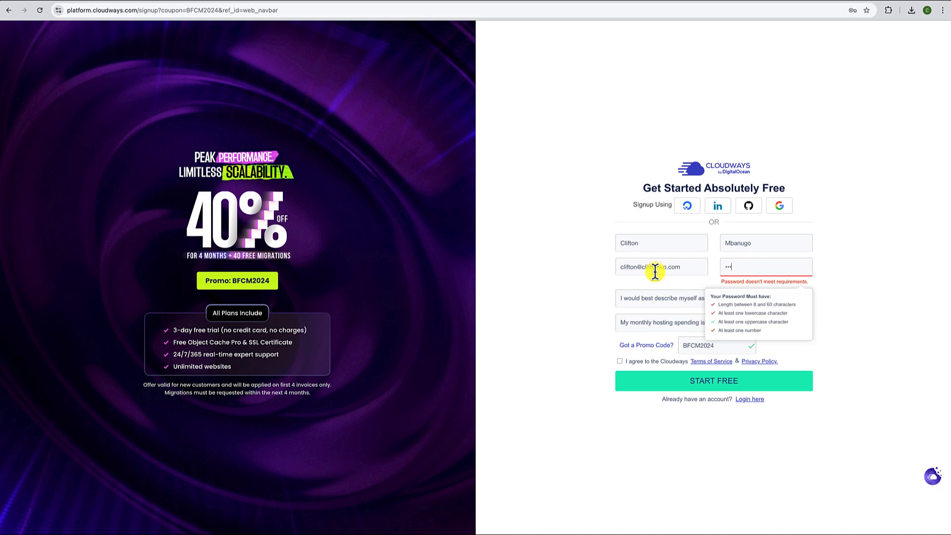
# - Choose Digital Agency and $0 - $50 monthly spend, accept the terms, and submit
pyautogui.click(631, 297)
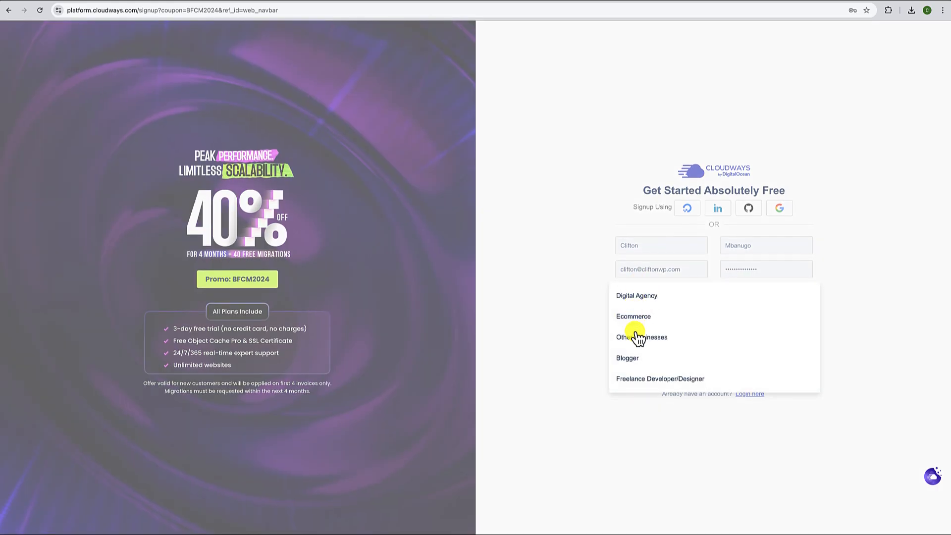
pyautogui.click(637, 300)
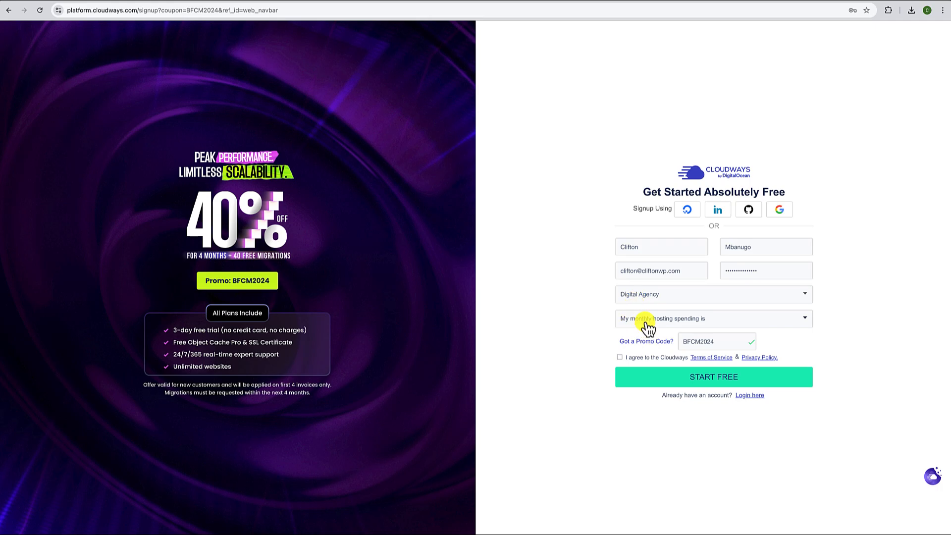
pyautogui.click(648, 327)
pyautogui.click(633, 321)
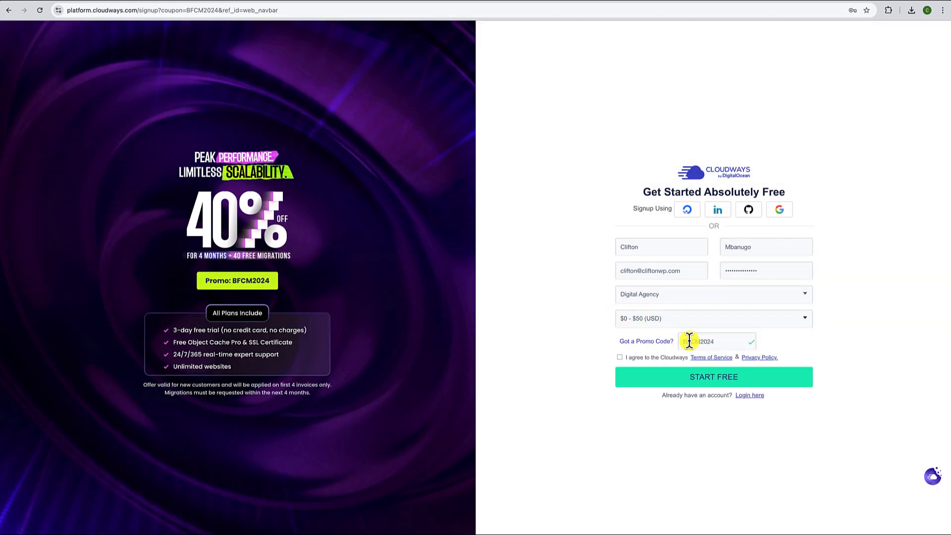
pyautogui.click(620, 357)
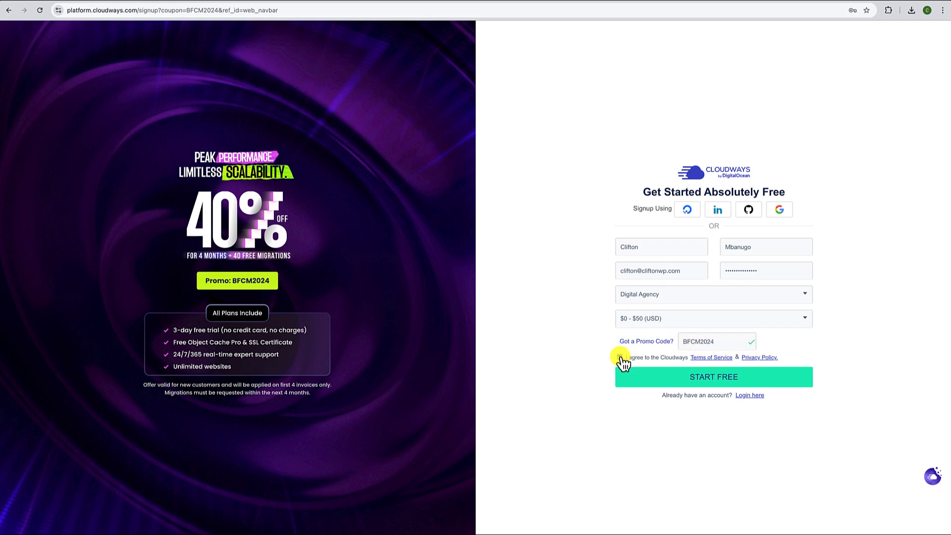
pyautogui.click(682, 381)
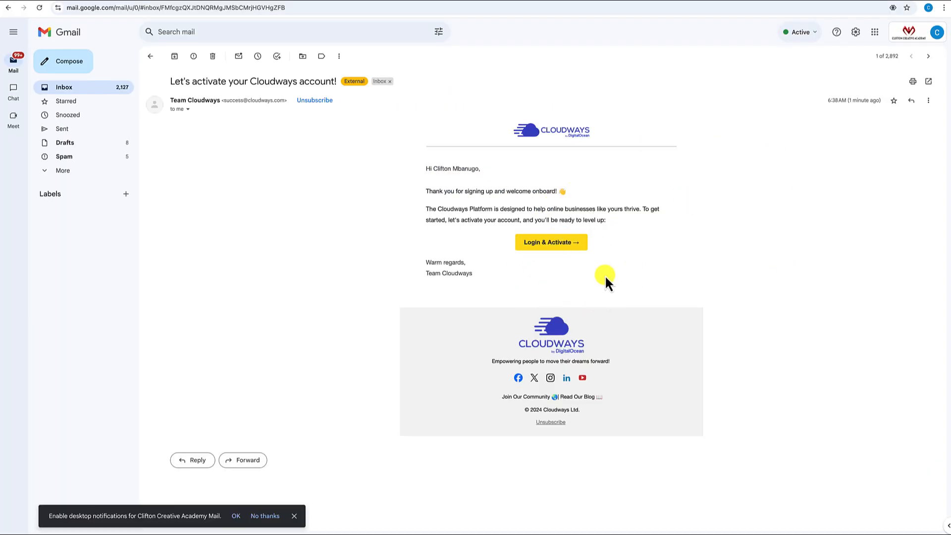
# - Follow the Login & Activate link in the 'Let's activate your Cloudways account!' email
pyautogui.click(550, 243)
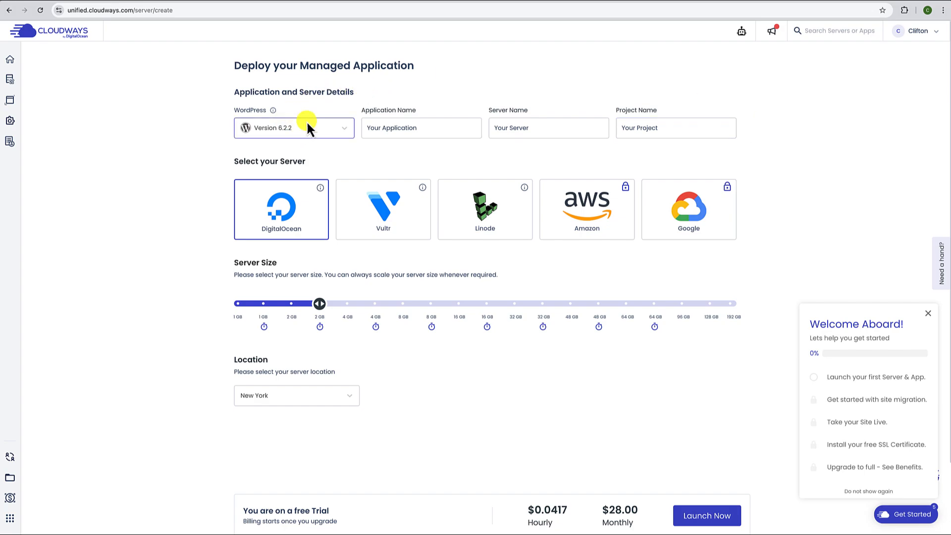
# - Keep WordPress version 6.2.2 and rename the application to 'Built in WP'
pyautogui.click(327, 133)
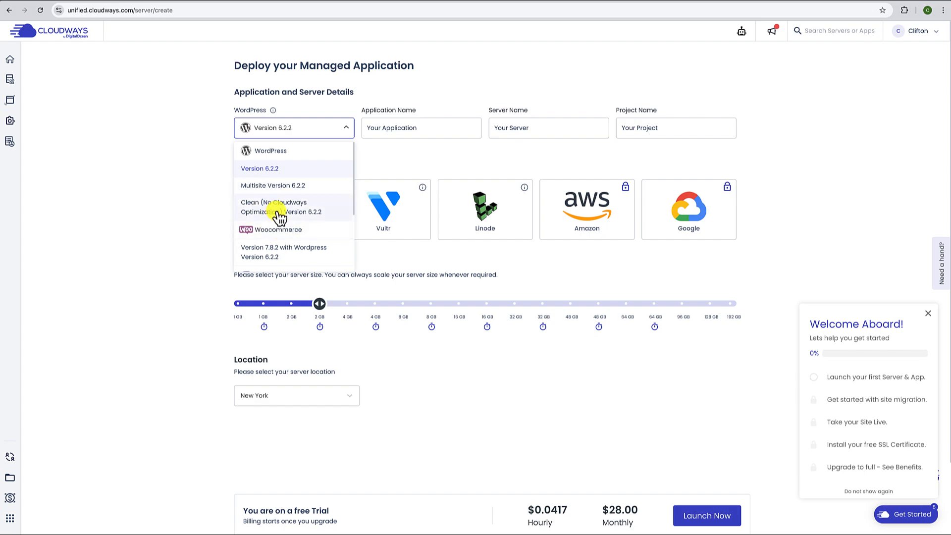
pyautogui.click(274, 169)
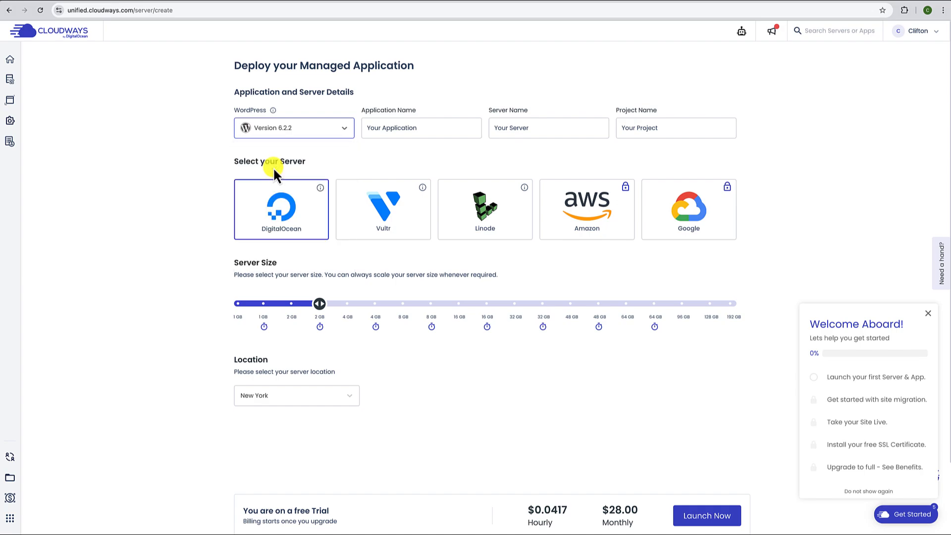
pyautogui.click(406, 128)
pyautogui.doubleClick(406, 129)
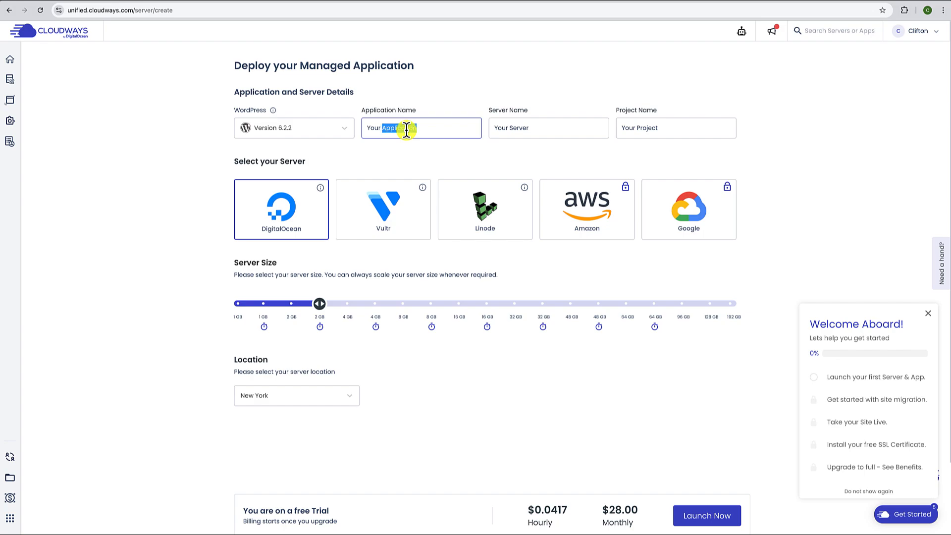
pyautogui.tripleClick(406, 129)
pyautogui.write('Built in WP')
pyautogui.click(382, 128)
# - Replace the placeholder server name with BuiltInWP
pyautogui.click(520, 128)
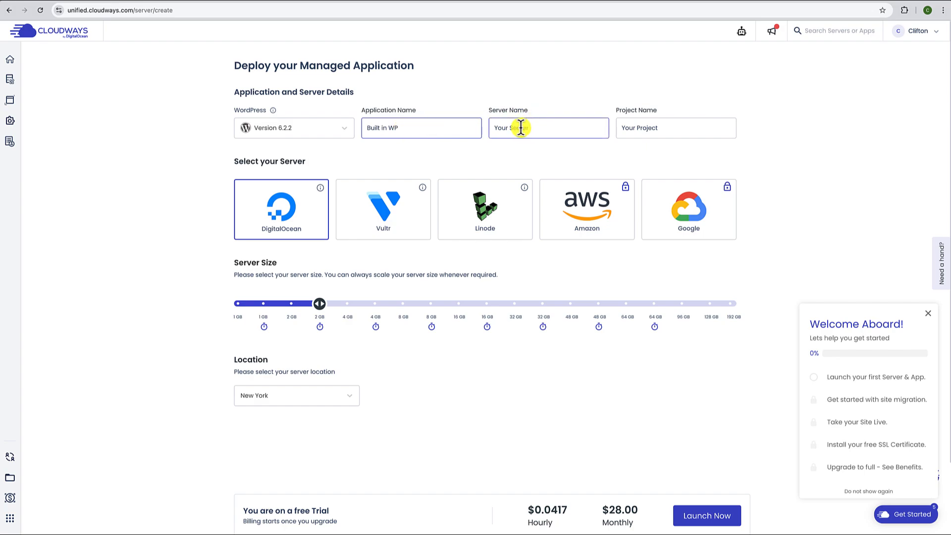
pyautogui.tripleClick(521, 128)
pyautogui.write('BuiltInWP')
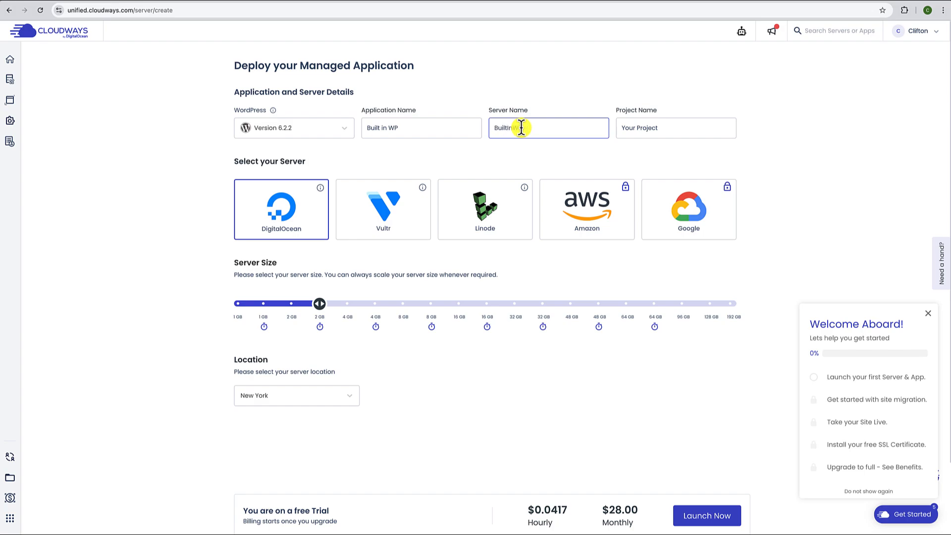
pyautogui.click(651, 127)
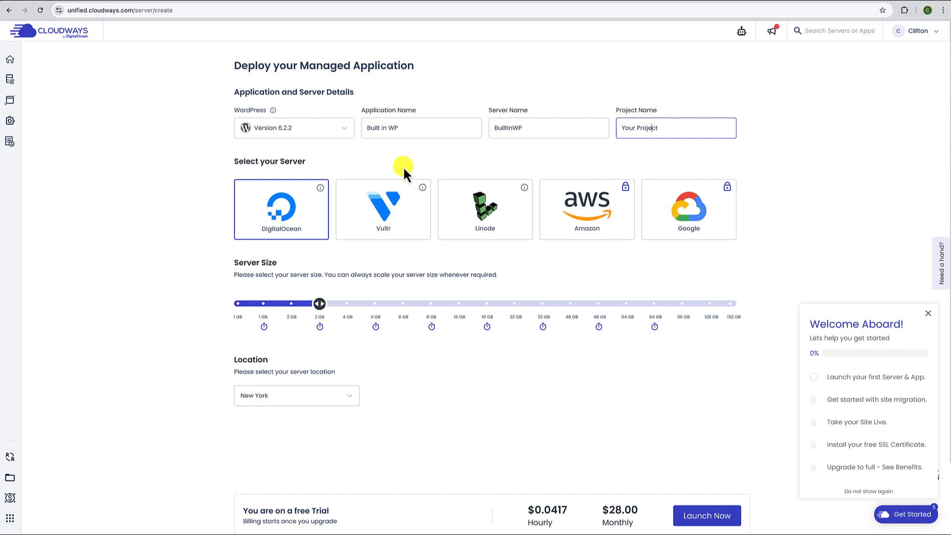
pyautogui.click(388, 215)
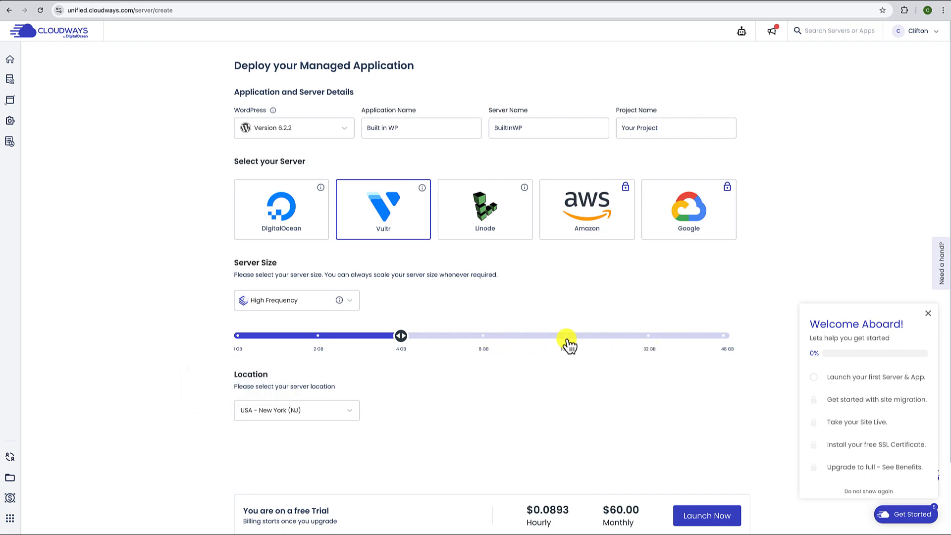
# - Compare the 1 GB, 2 GB and 4 GB sizes, settling on 1 GB at $16.00/month
pyautogui.click(237, 342)
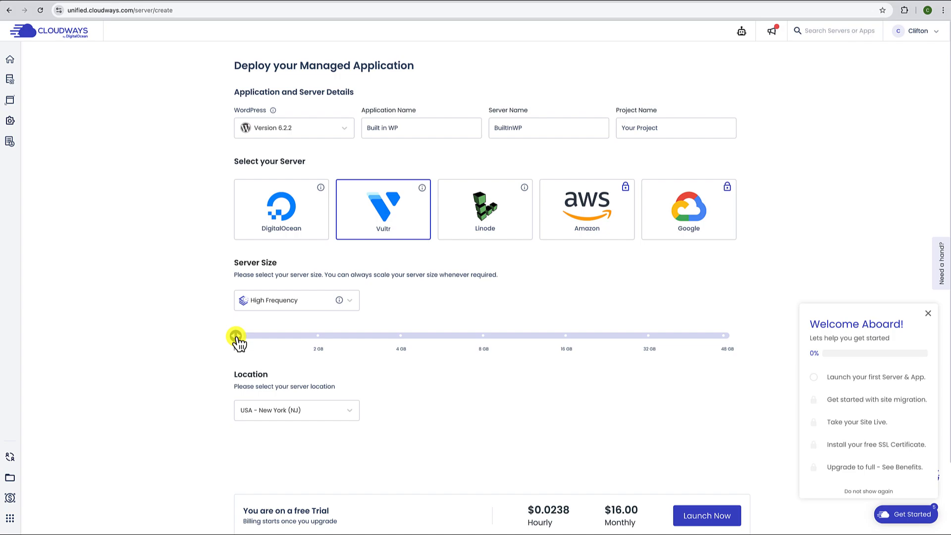
pyautogui.click(318, 338)
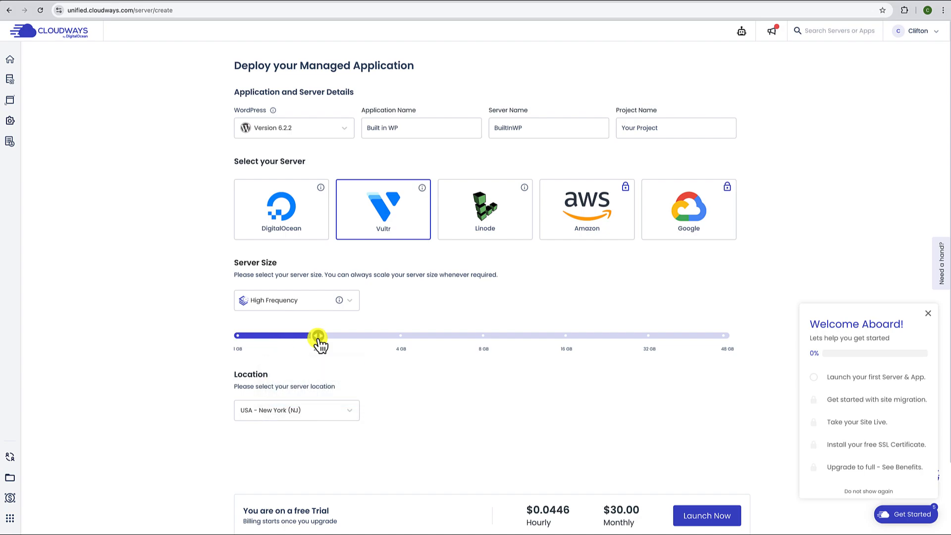
pyautogui.click(400, 337)
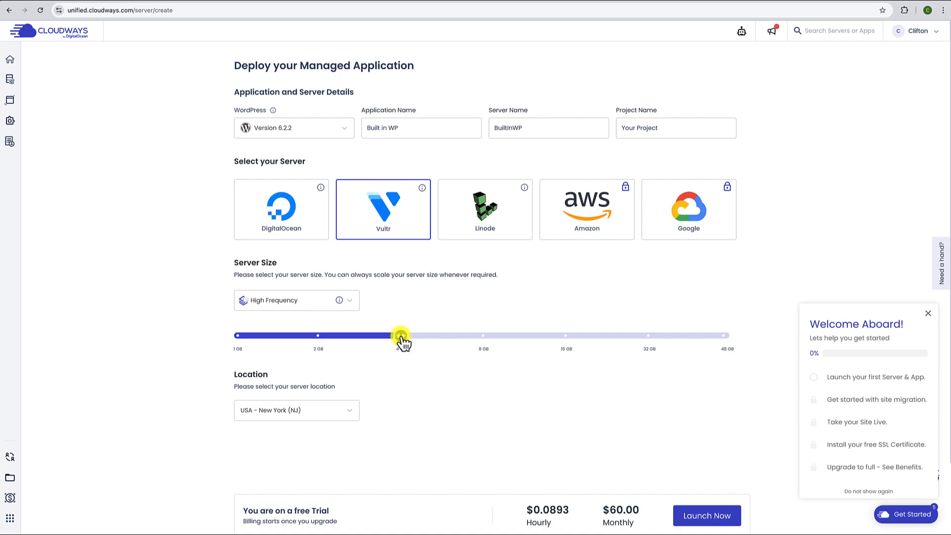
pyautogui.click(239, 340)
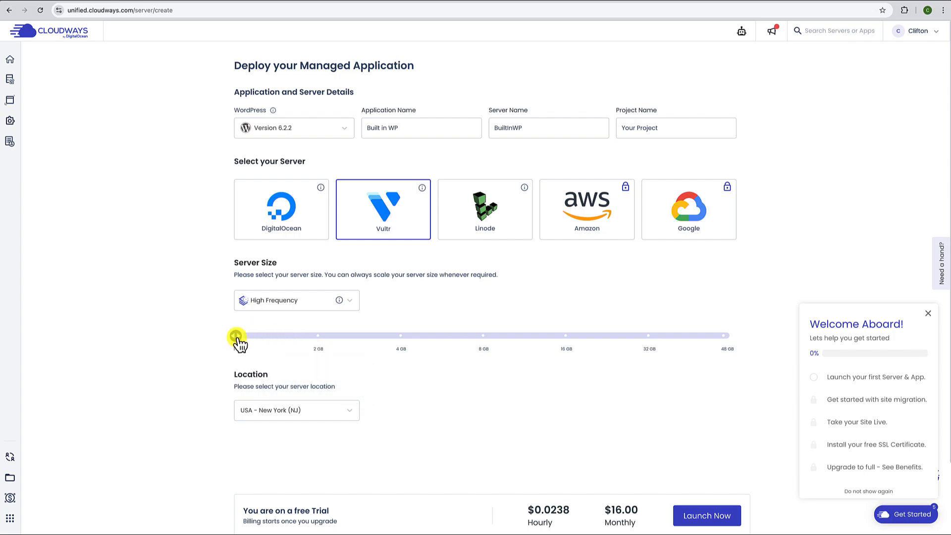
pyautogui.scroll(-1, 453, 408)
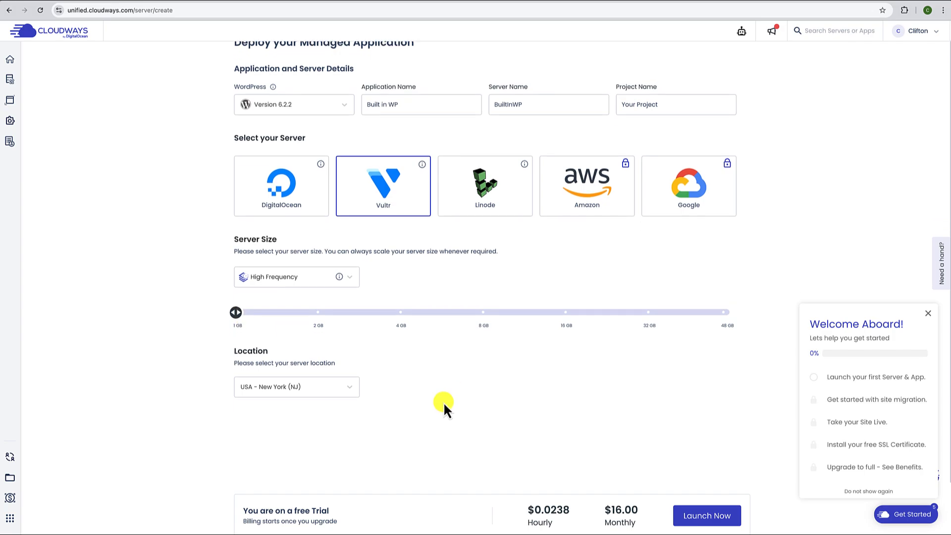
# - Leave the location at USA - New York (NJ) and launch the server deployment
pyautogui.click(348, 391)
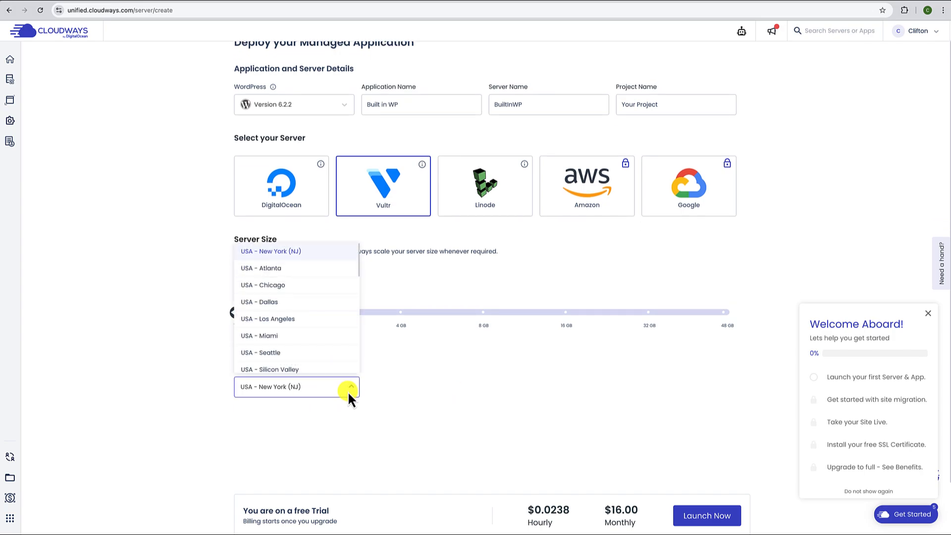
pyautogui.click(381, 385)
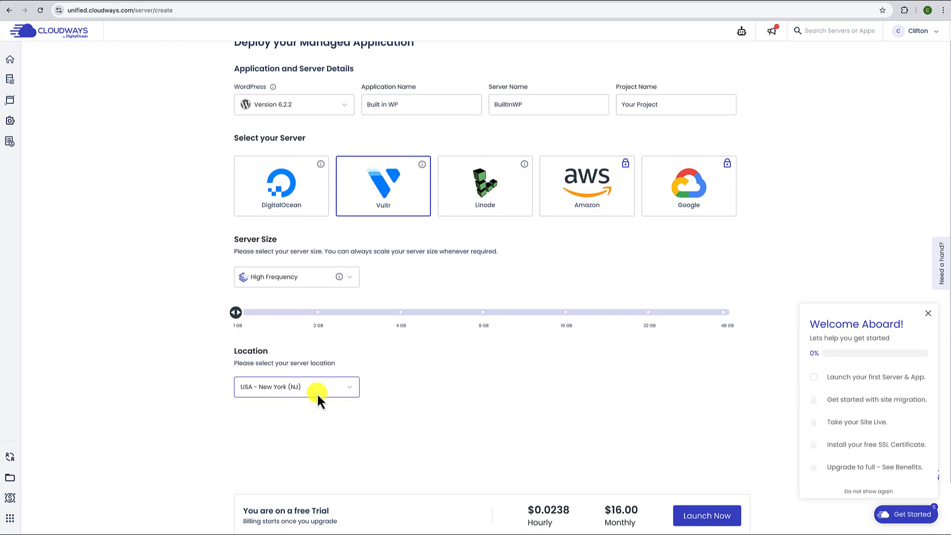
pyautogui.scroll(-1, 375, 396)
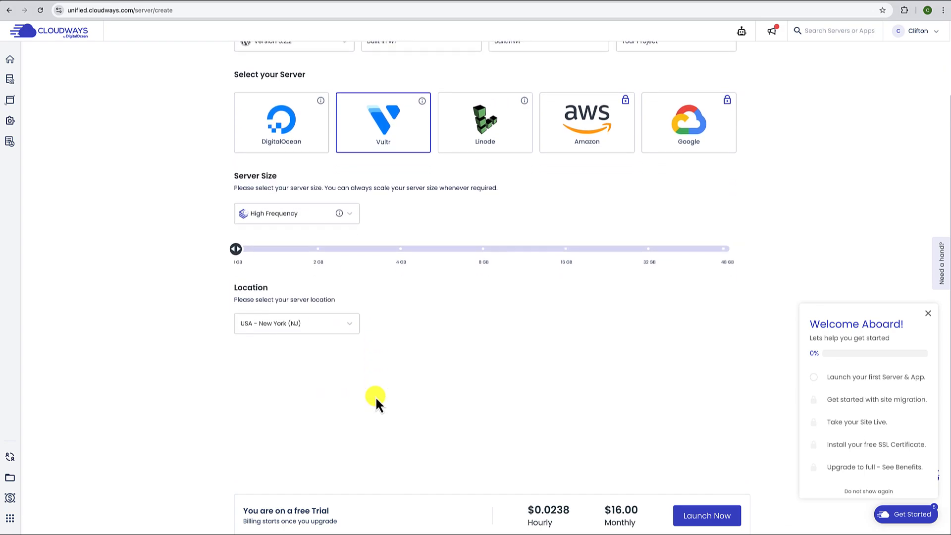
pyautogui.scroll(2, 375, 396)
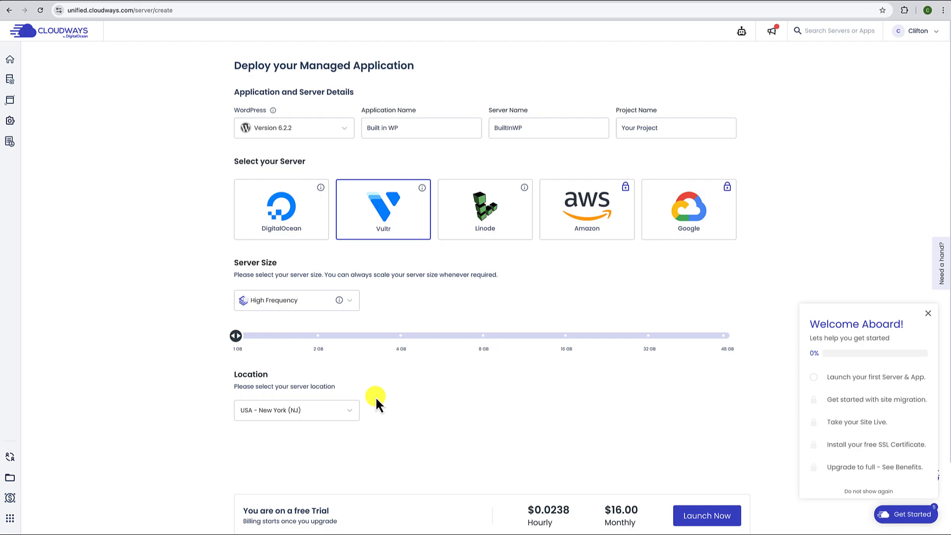
pyautogui.click(719, 510)
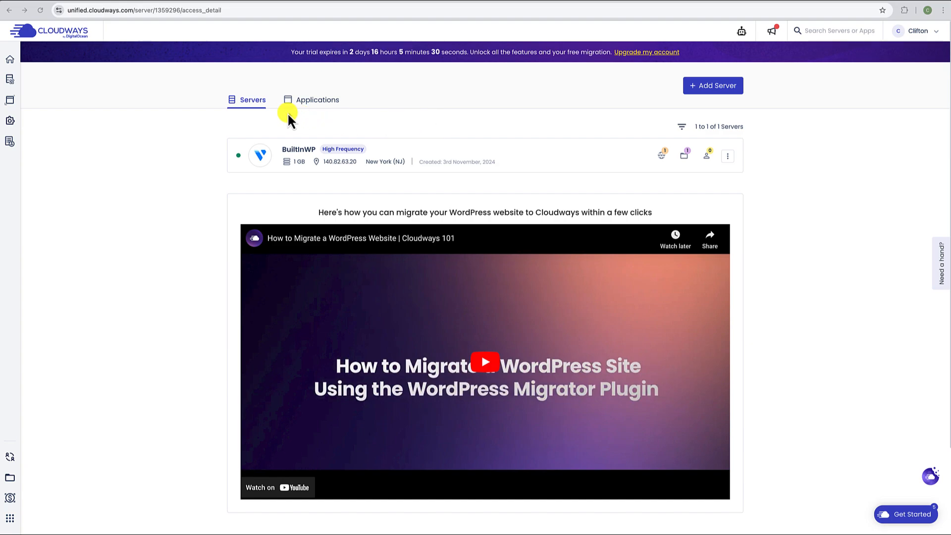
# - Switch from Servers to the Applications list showing the Built in WP app
pyautogui.click(323, 107)
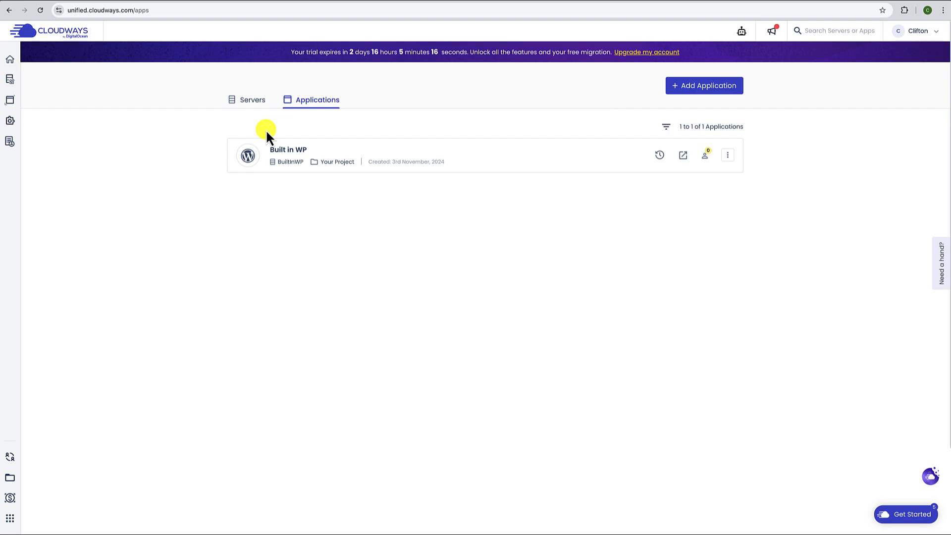
pyautogui.click(686, 158)
pyautogui.scroll(-20, 552, 210)
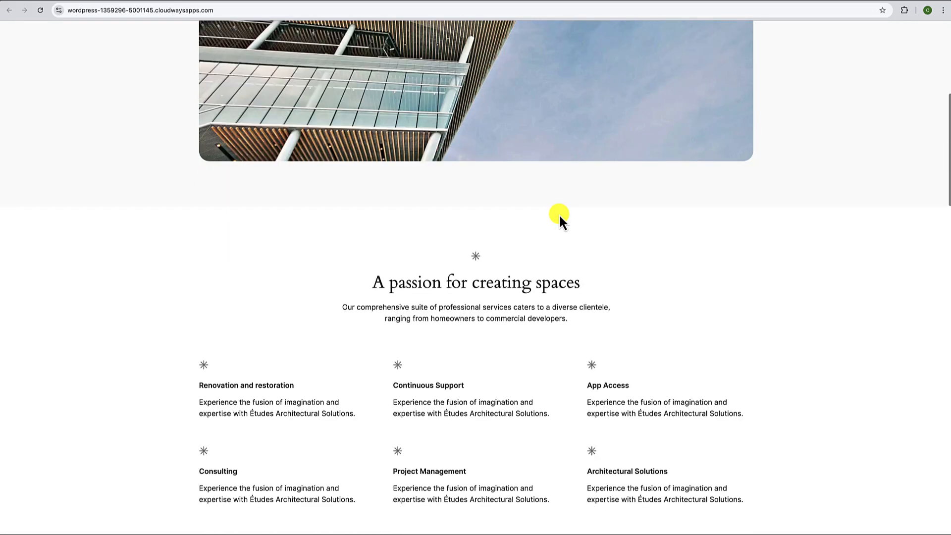
pyautogui.scroll(20, 560, 216)
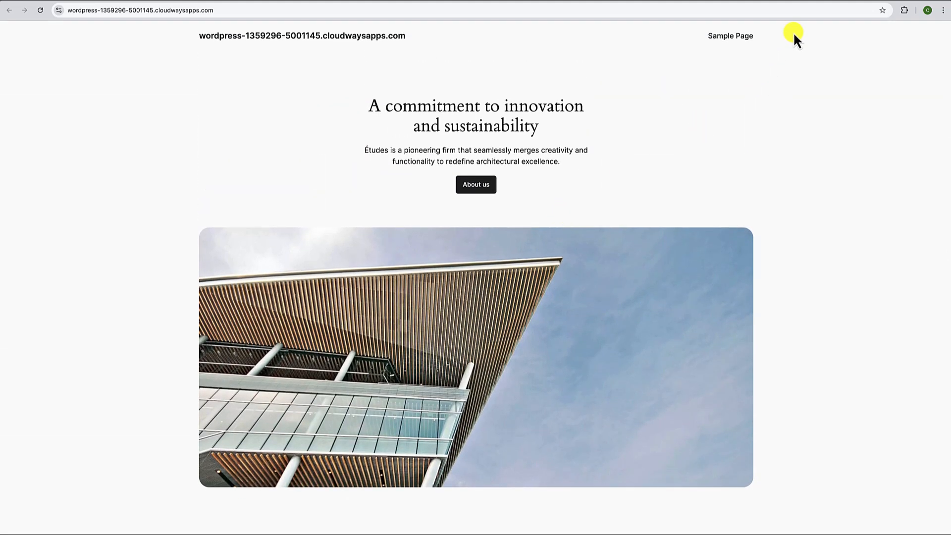
pyautogui.click(800, 1)
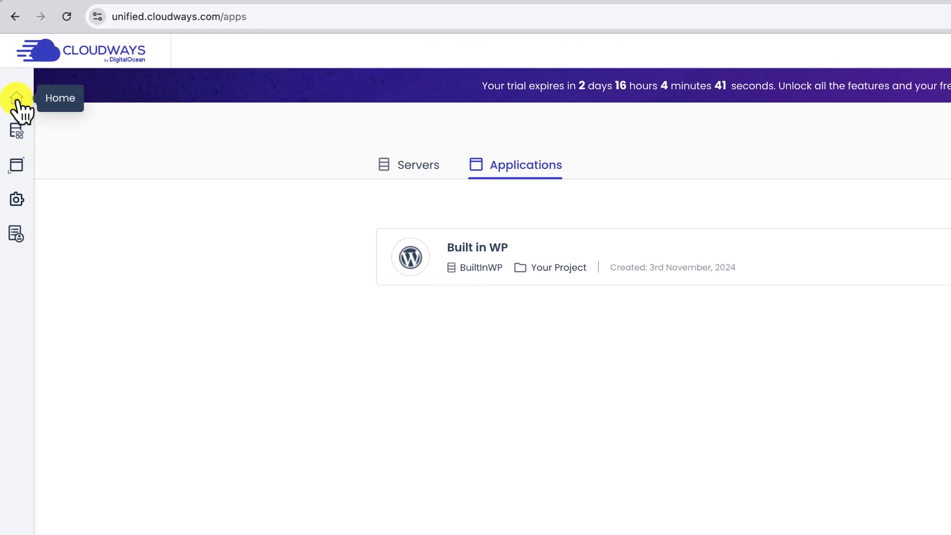
# - Return to the home dashboard showing 1 server and 1 Flexible App
pyautogui.click(16, 97)
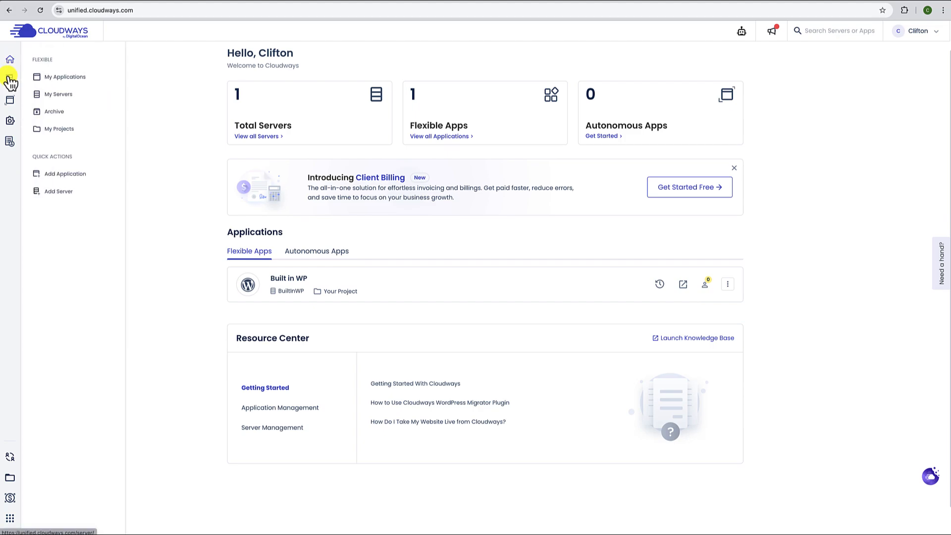
# - Show the Flexible, Autonomous and Add-ons sidebar panels, ending on the add-ons list
pyautogui.moveTo(10, 83)
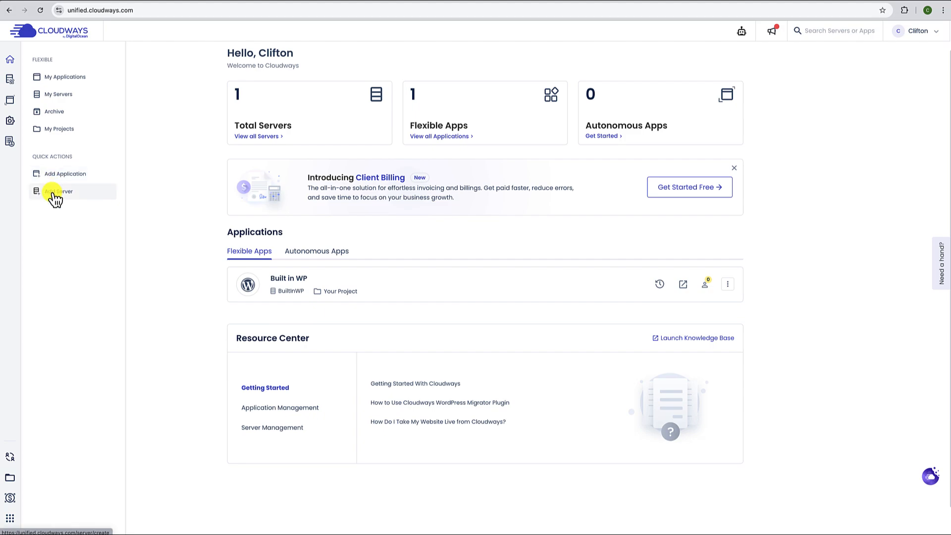
pyautogui.moveTo(11, 102)
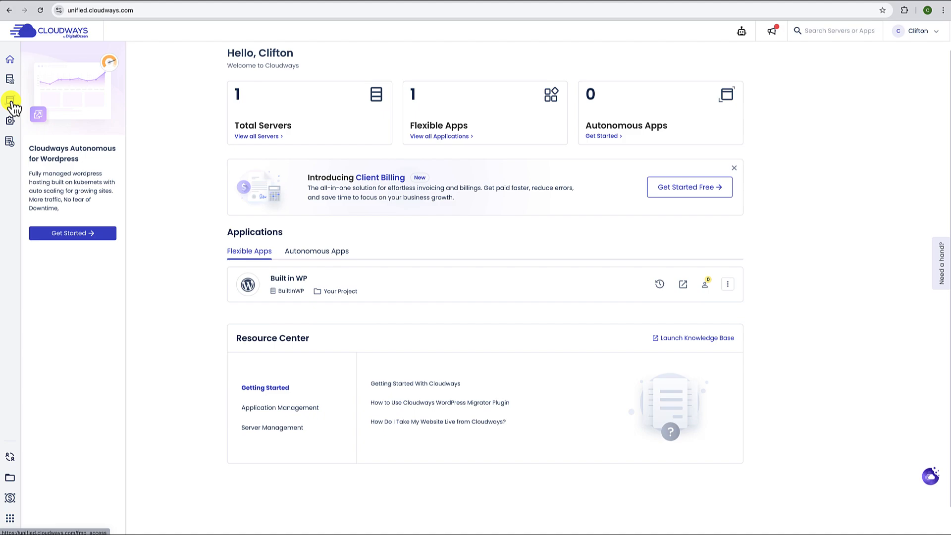
pyautogui.moveTo(10, 124)
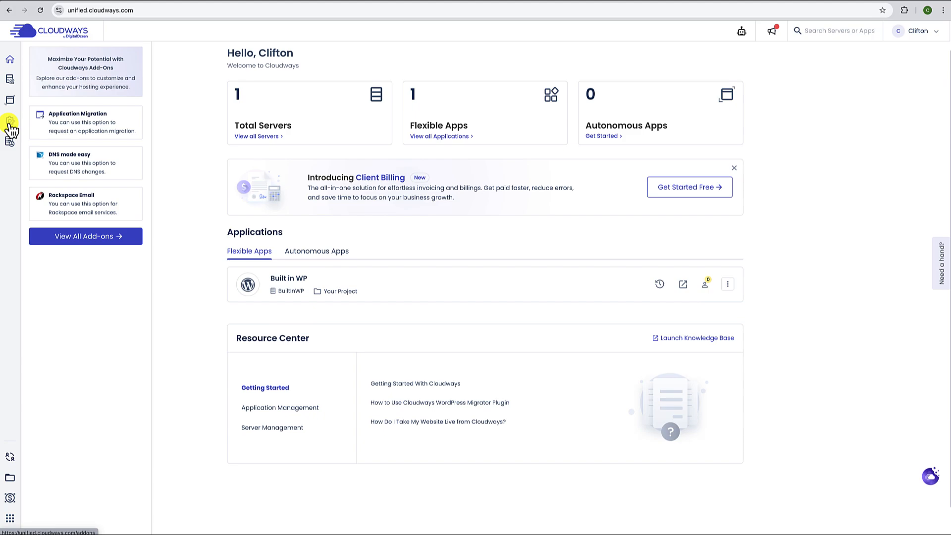
# - Open View All Add-ons and scroll the catalogue, where Support Add-on and Application Migration are enabled
pyautogui.click(88, 244)
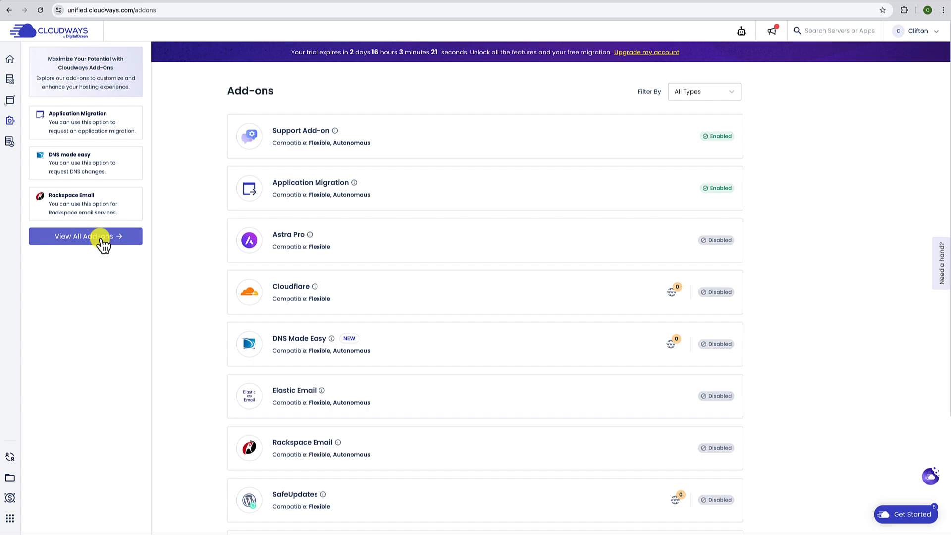
pyautogui.scroll(-3, 273, 179)
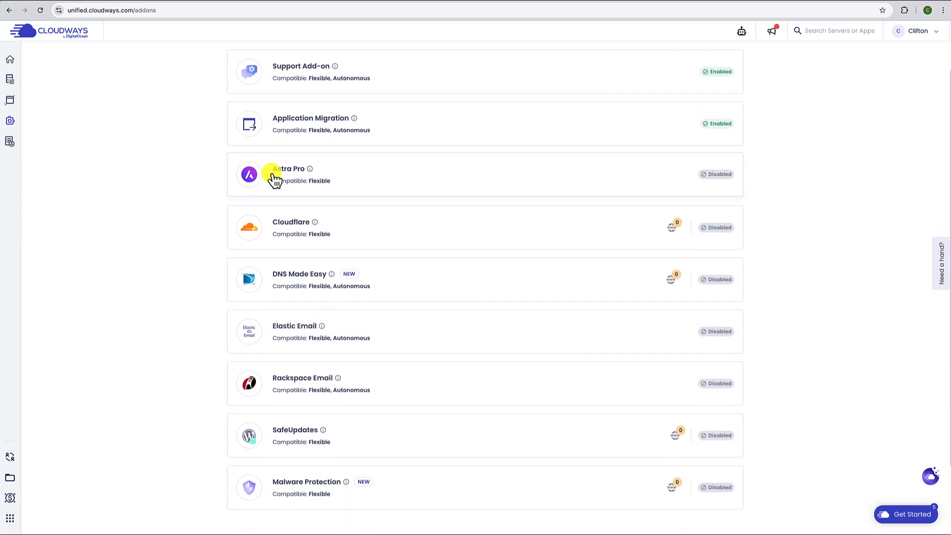
pyautogui.scroll(-1, 272, 176)
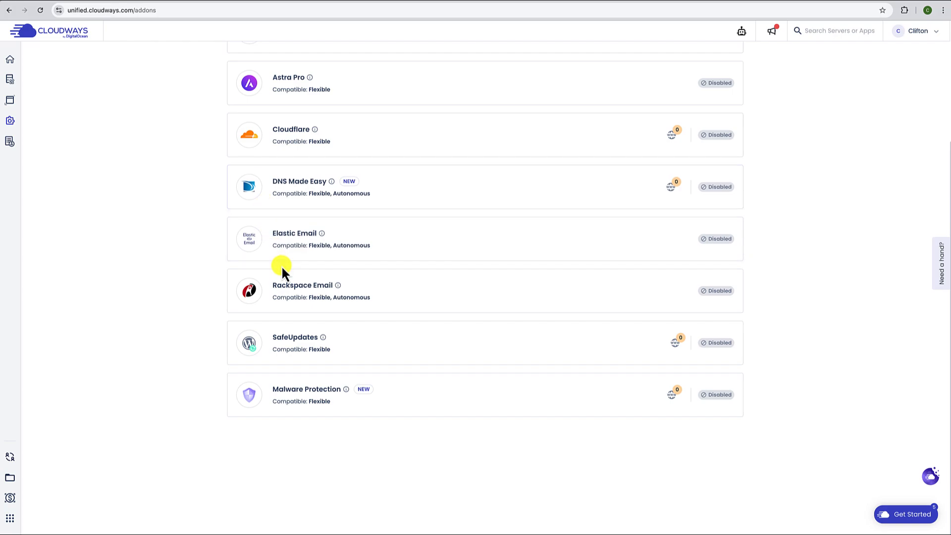
pyautogui.scroll(4, 290, 344)
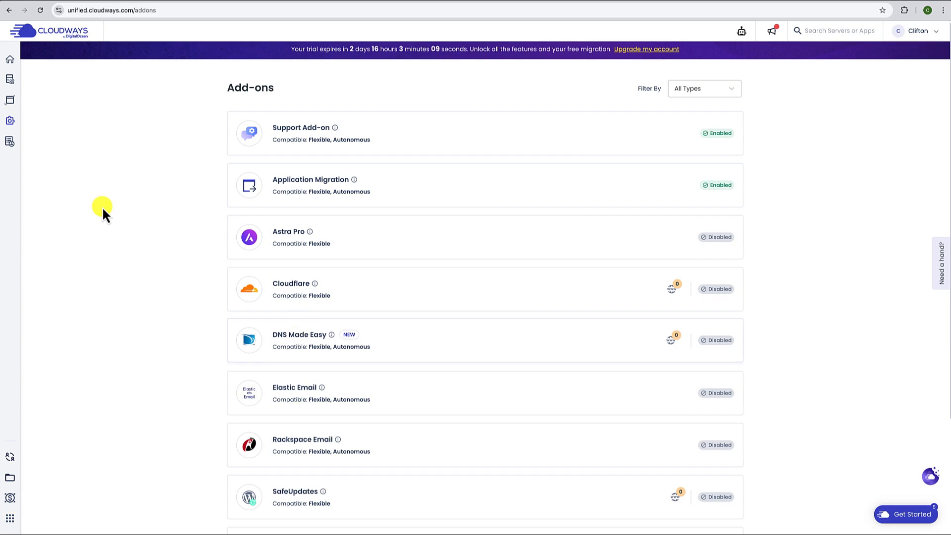
pyautogui.moveTo(12, 148)
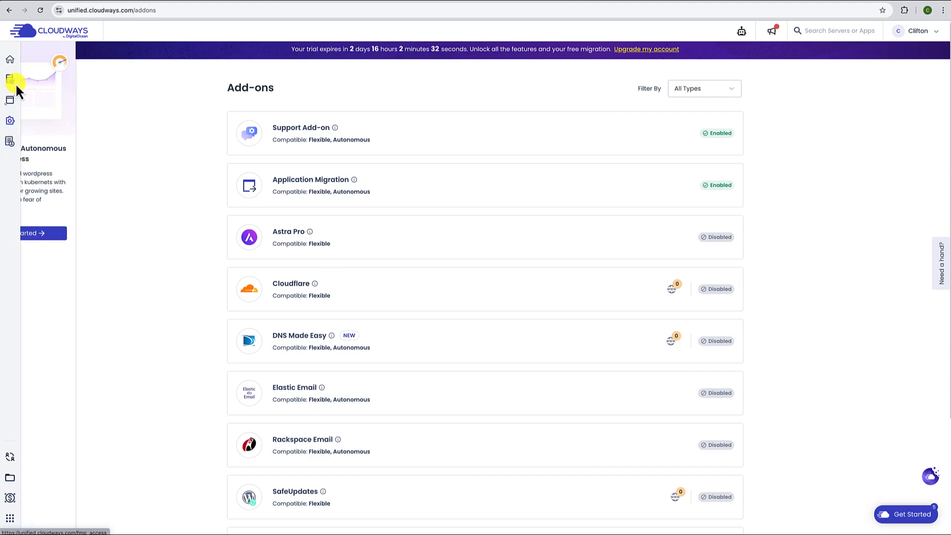
# - Go from the home dashboard to the Servers list and open BuiltInWP's Master Credentials
pyautogui.click(10, 60)
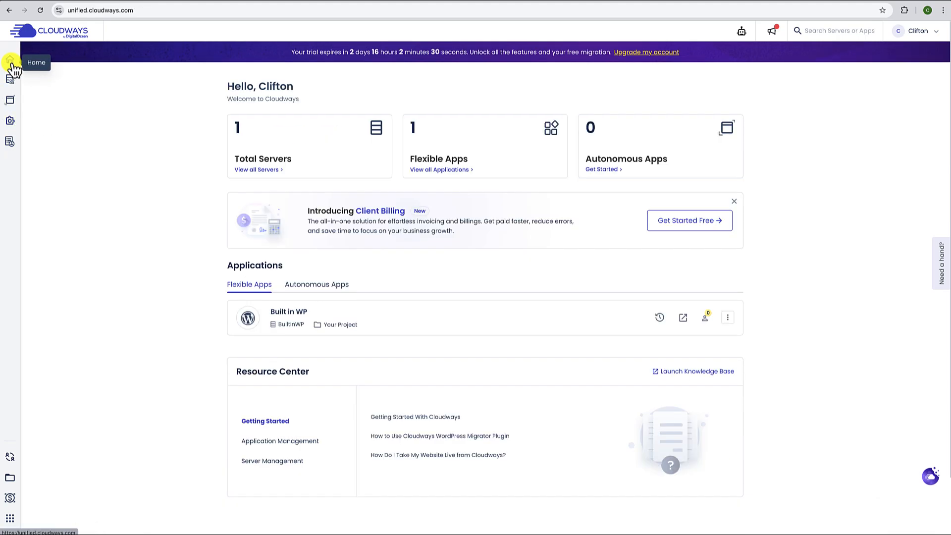
pyautogui.click(259, 174)
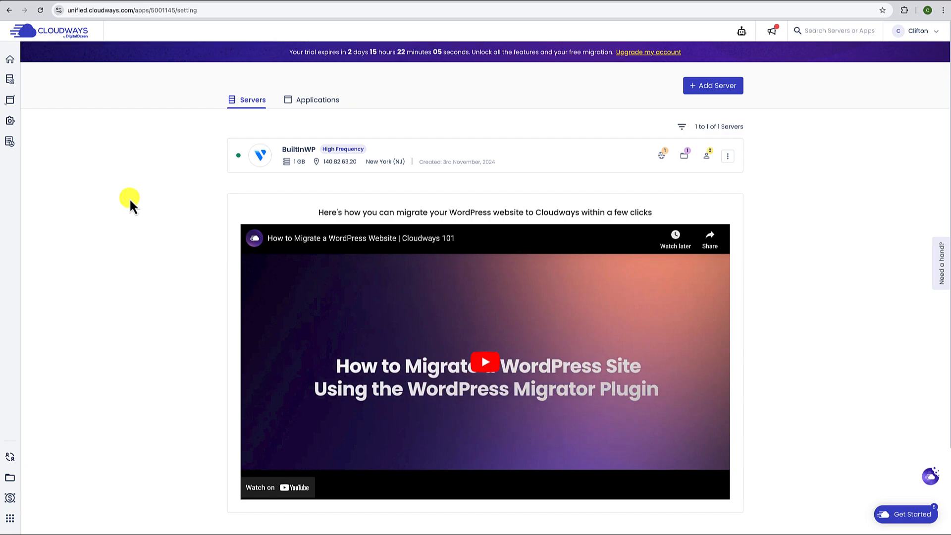
pyautogui.click(430, 152)
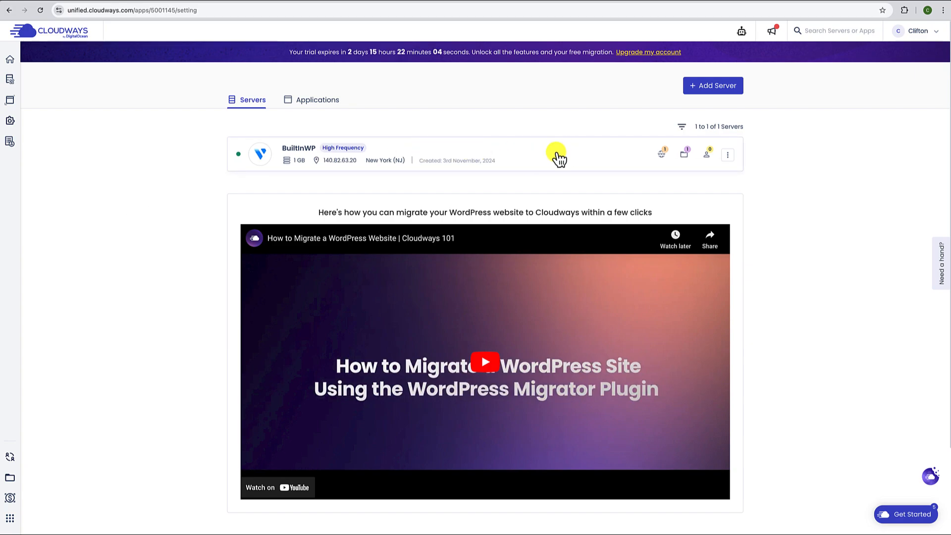
pyautogui.click(543, 156)
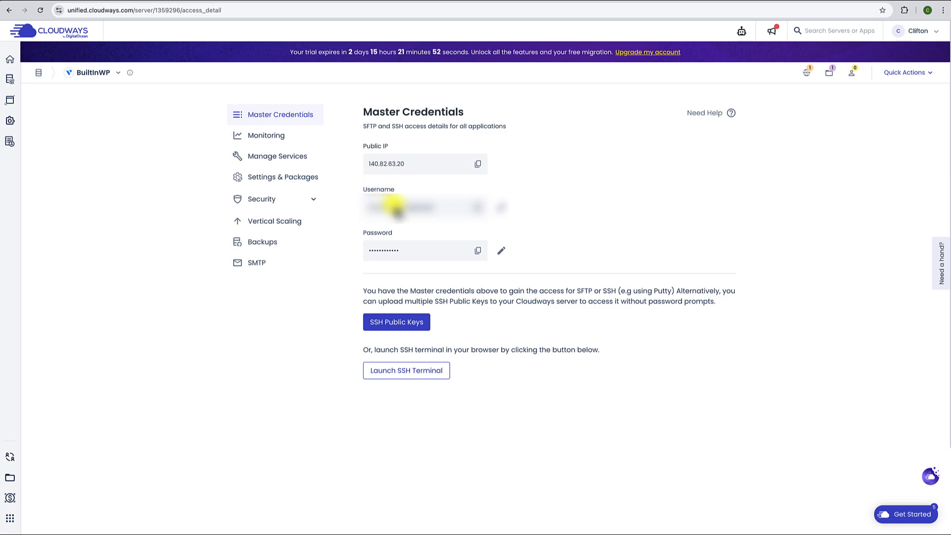
# - Show BuiltInWP's Monitoring summary: 421 MB of 959 MB RAM, 1% CPU, 11.27 GB disk
pyautogui.moveTo(395, 248)
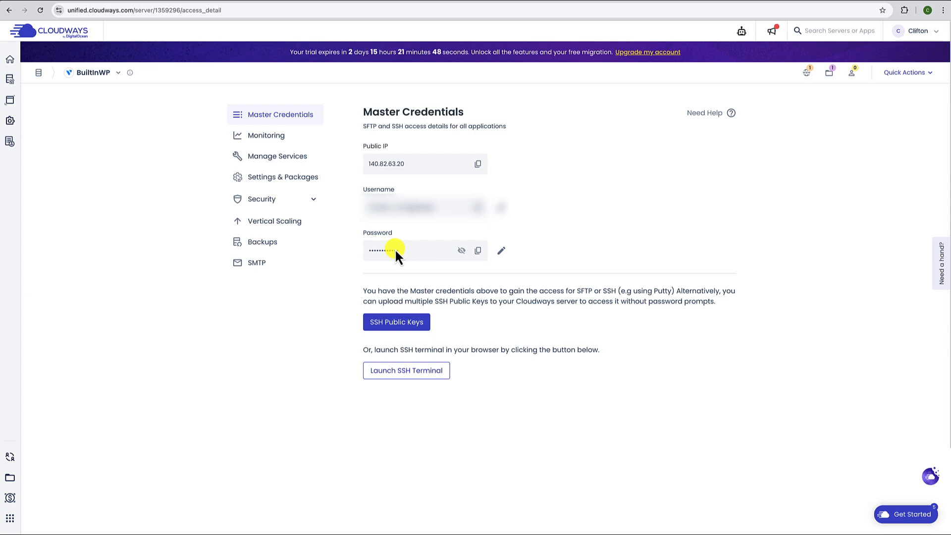
pyautogui.click(270, 140)
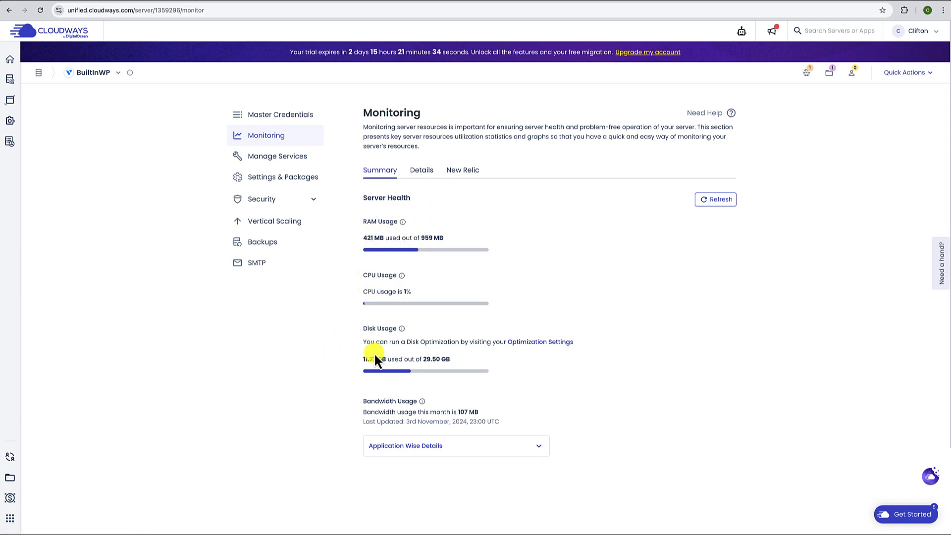
# - Open Manage Services showing Apache, MySQL, Nginx, Redis and Varnish running, New Relic stopped
pyautogui.click(254, 159)
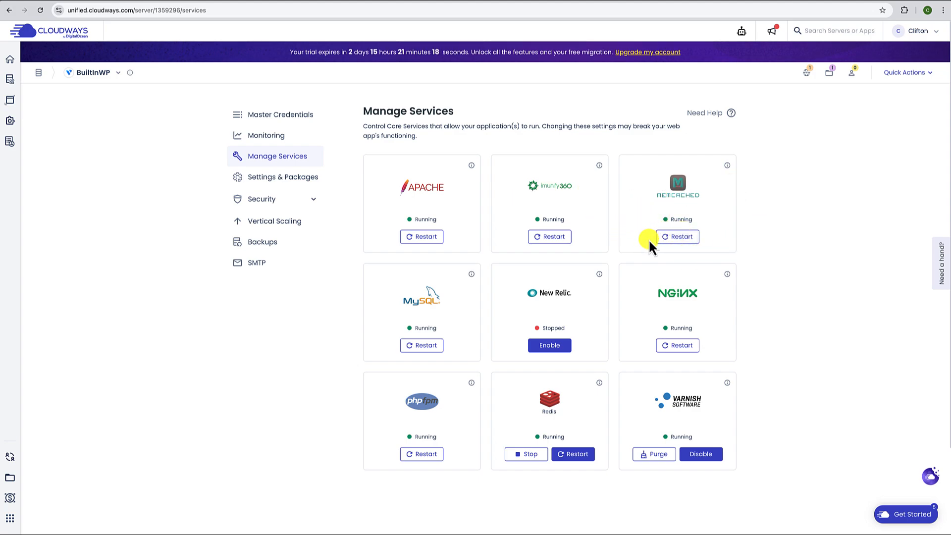
# - Review the Advanced and Packages tabs, checking available PHP versions but keeping PHP 8.1
pyautogui.click(270, 183)
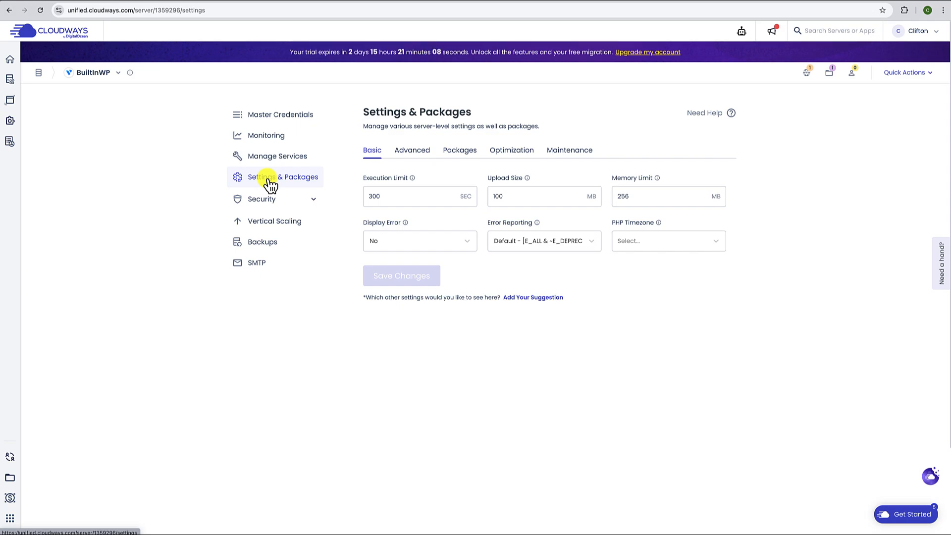
pyautogui.click(412, 154)
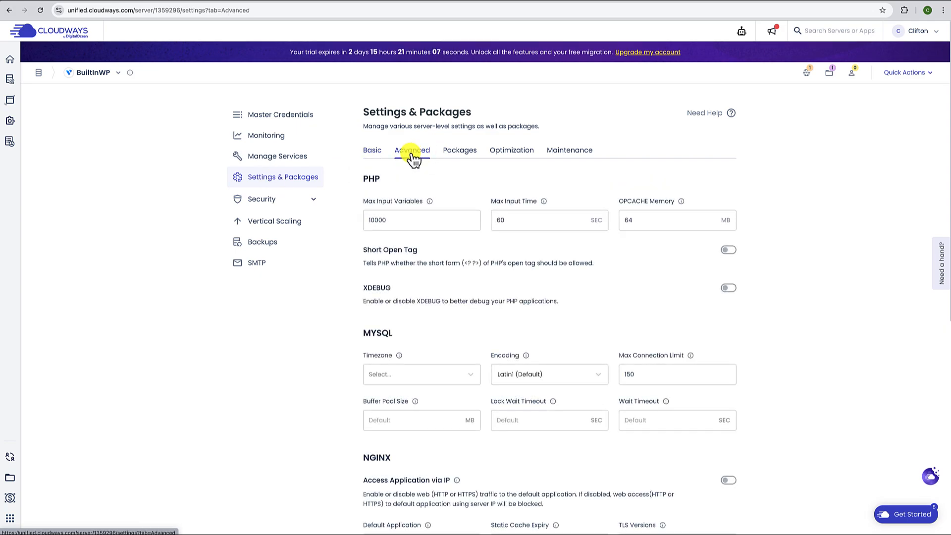
pyautogui.click(459, 153)
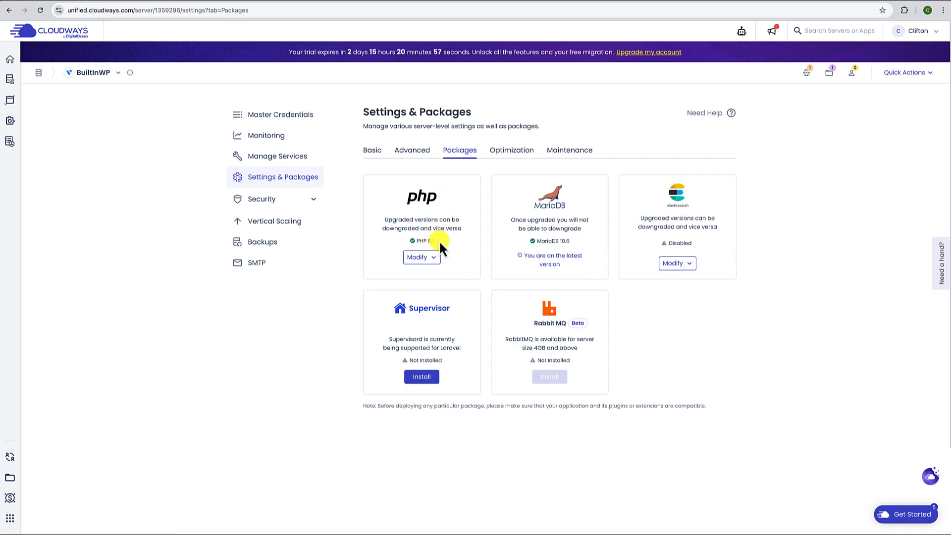
pyautogui.click(434, 258)
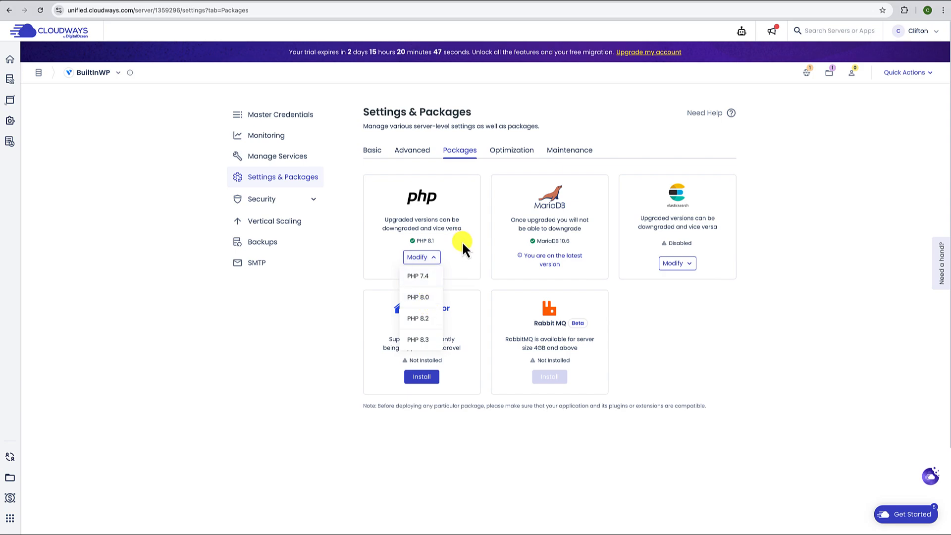
pyautogui.click(466, 261)
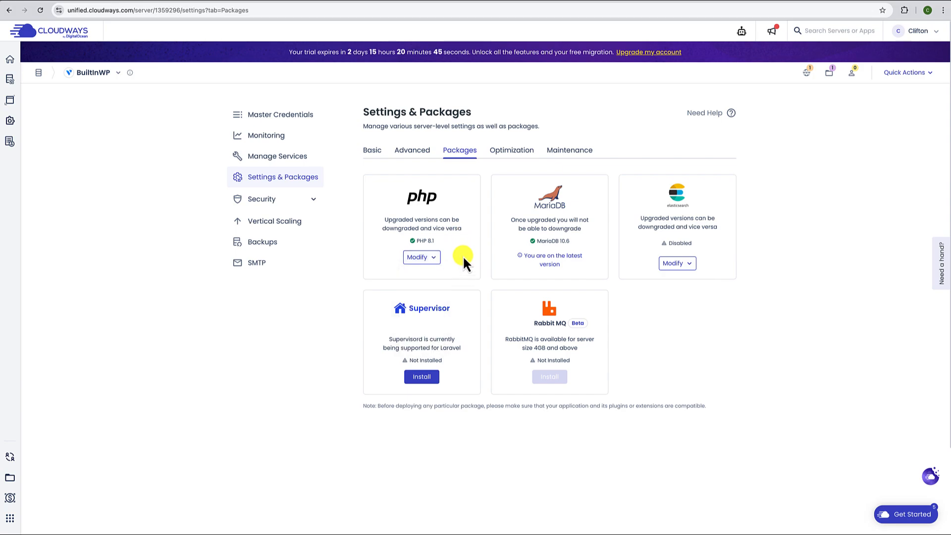
# - Browse Security Overview, Incidents, Firewall and Shell Access, then Vertical Scaling at 1 GB
pyautogui.click(262, 199)
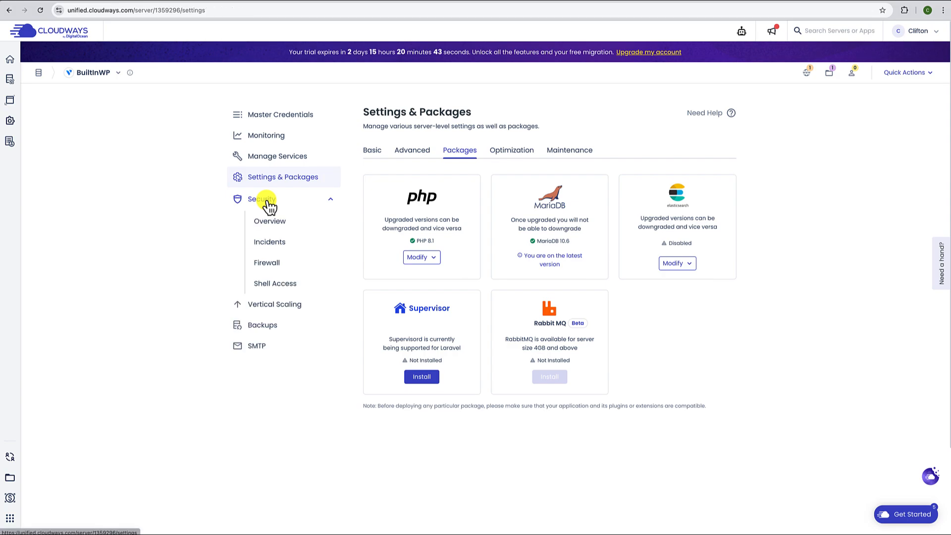
pyautogui.click(271, 223)
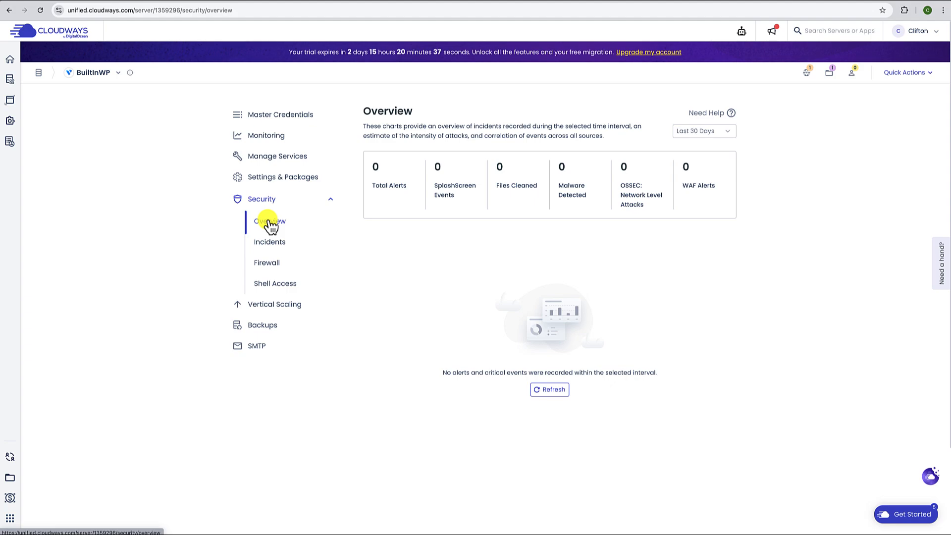
pyautogui.click(272, 242)
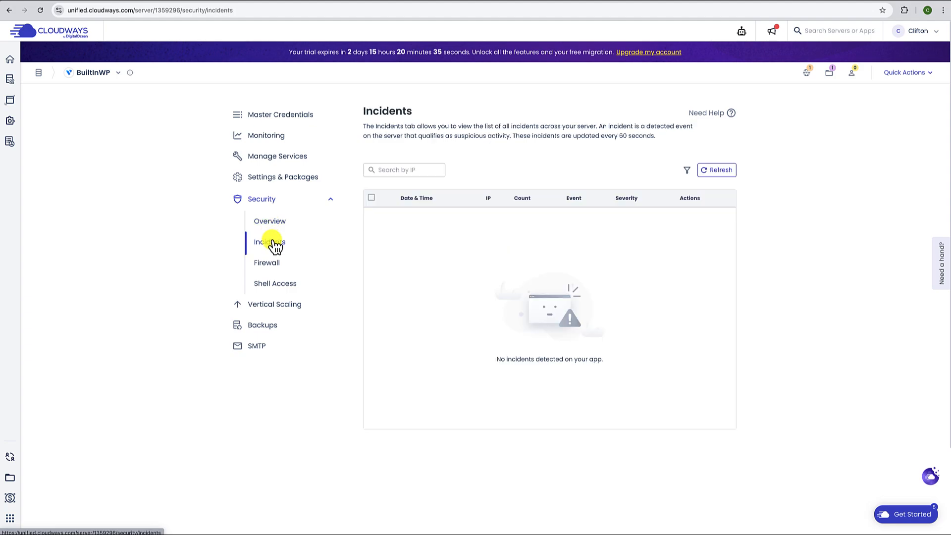
pyautogui.click(268, 267)
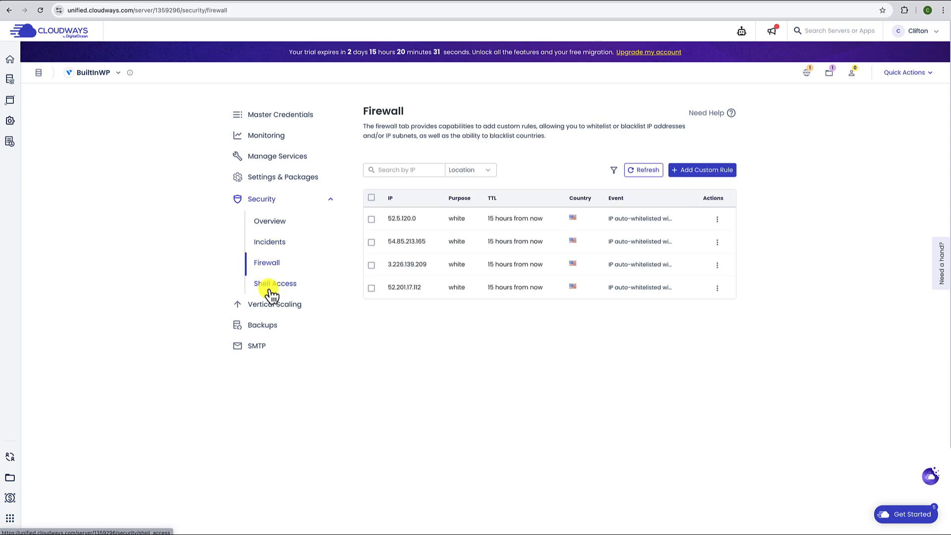
pyautogui.click(271, 294)
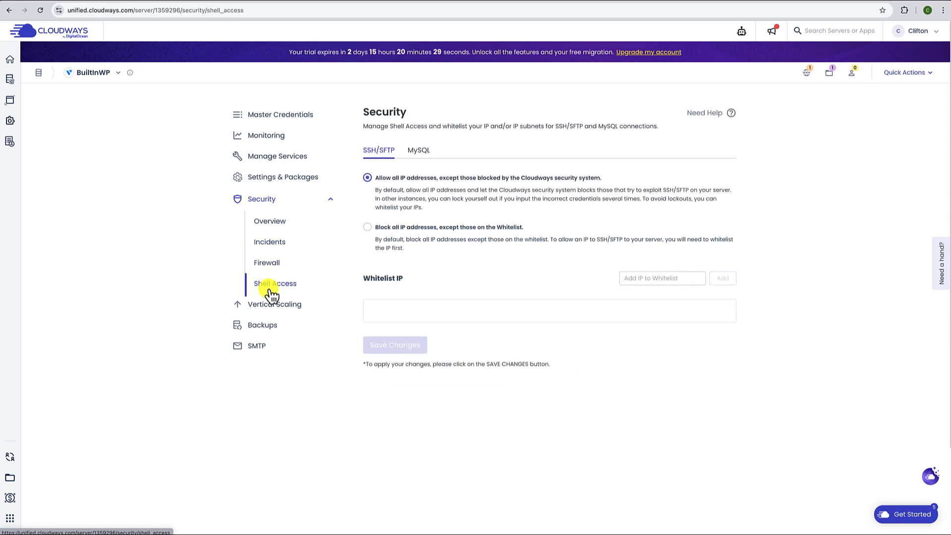
pyautogui.click(254, 311)
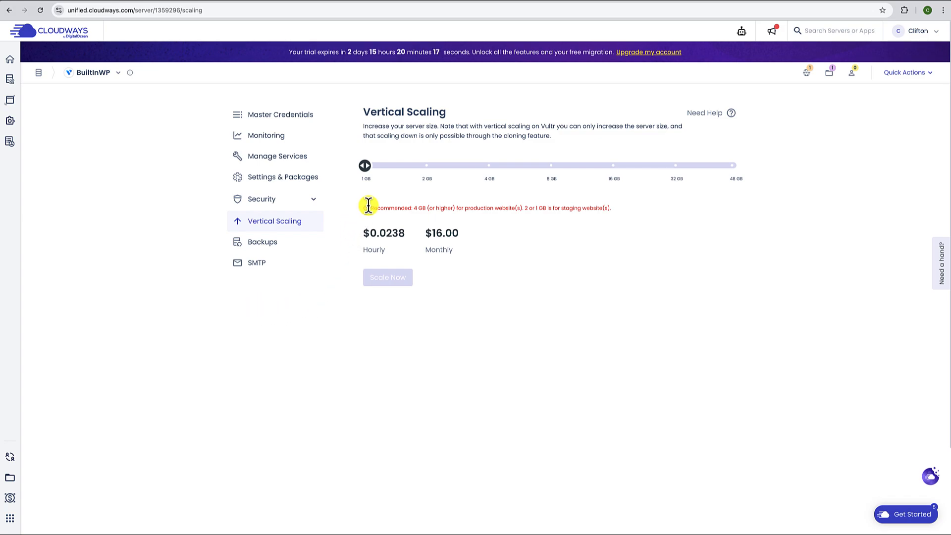
# - Check the Backups and SMTP pages, then return to the Servers list via the breadcrumb
pyautogui.moveTo(369, 185)
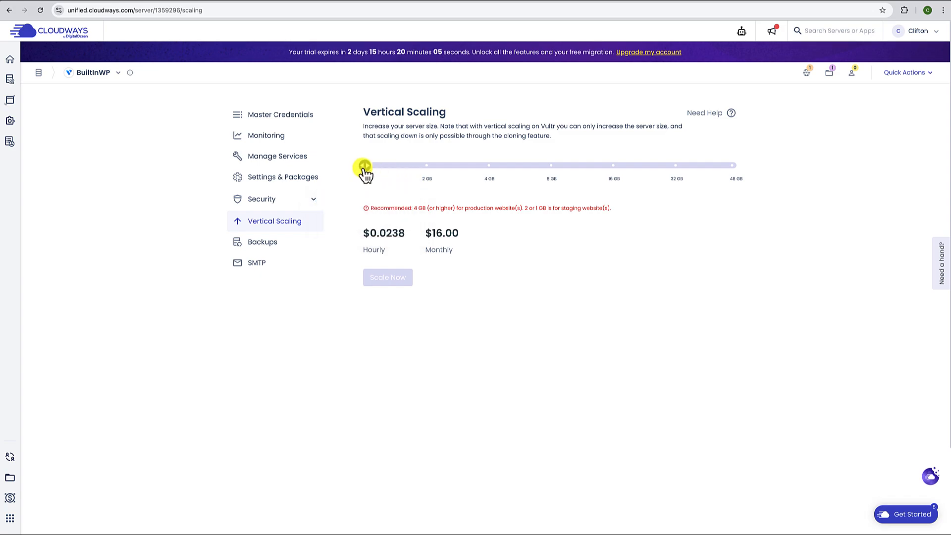
pyautogui.moveTo(432, 184)
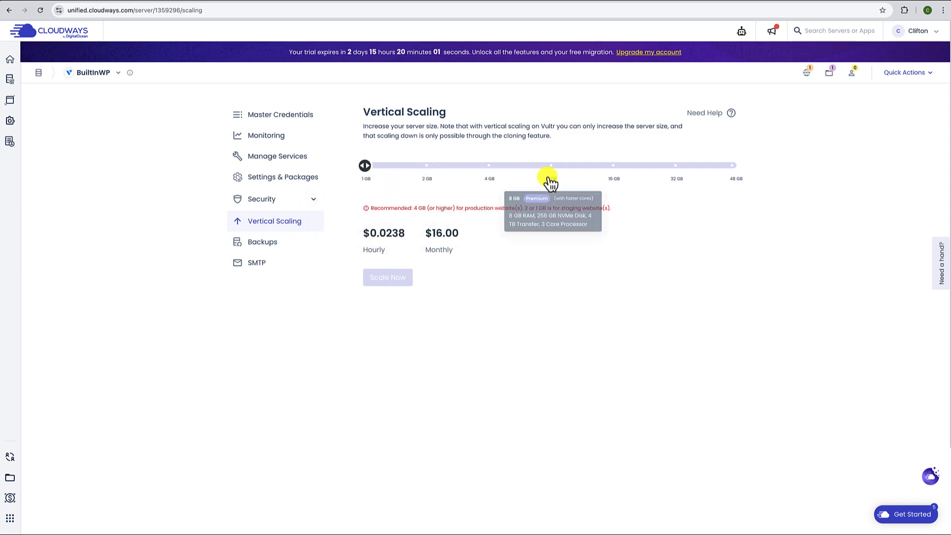
pyautogui.click(258, 243)
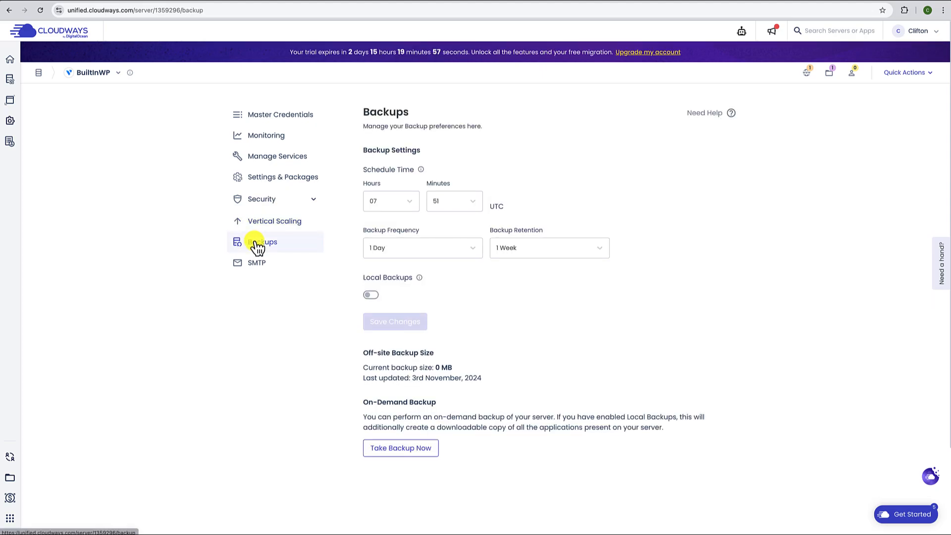
pyautogui.click(258, 269)
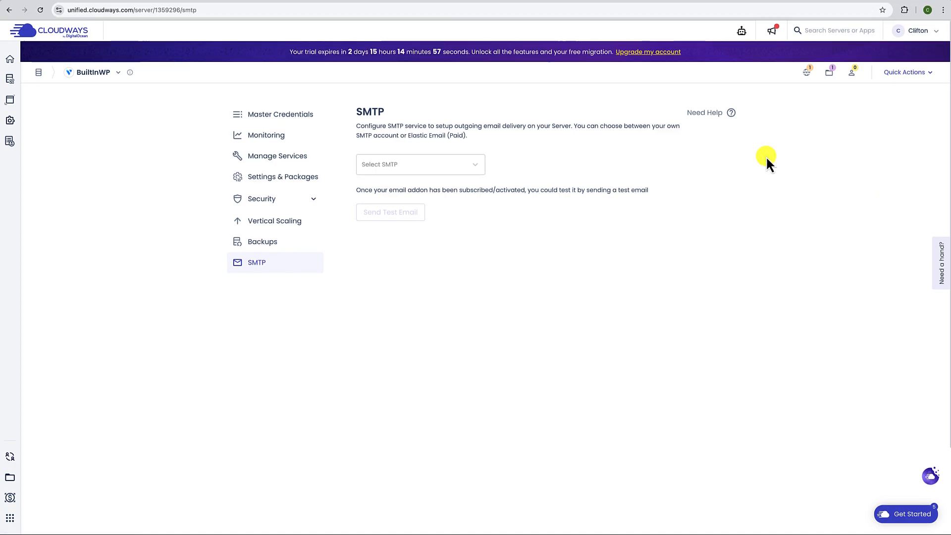
pyautogui.click(94, 79)
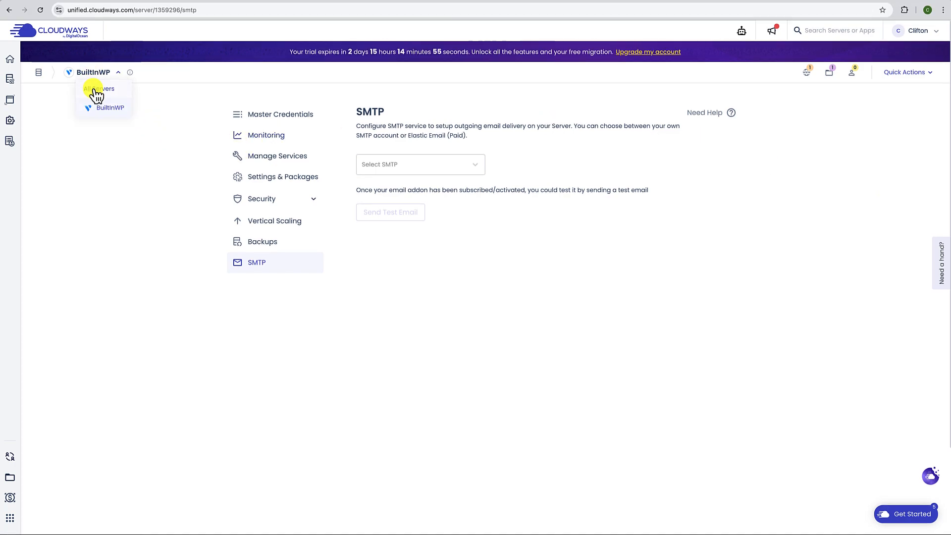
pyautogui.click(93, 88)
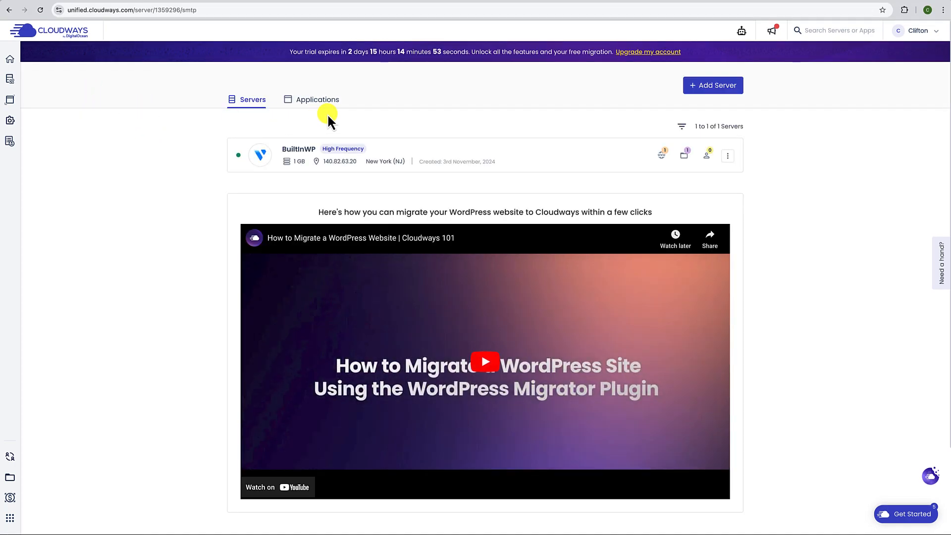
# - Open Built in WP from the Applications list, scan Access Details, then view Staging Management
pyautogui.click(321, 105)
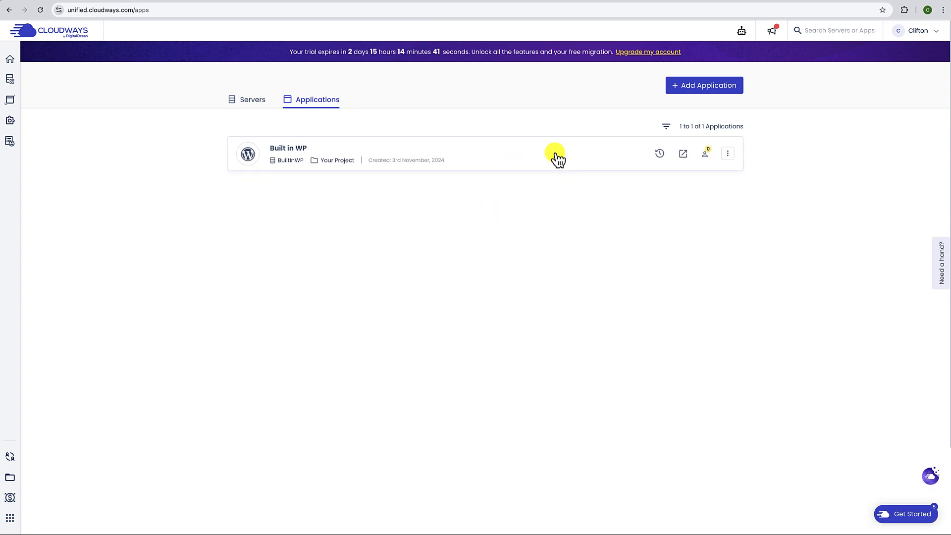
pyautogui.click(507, 156)
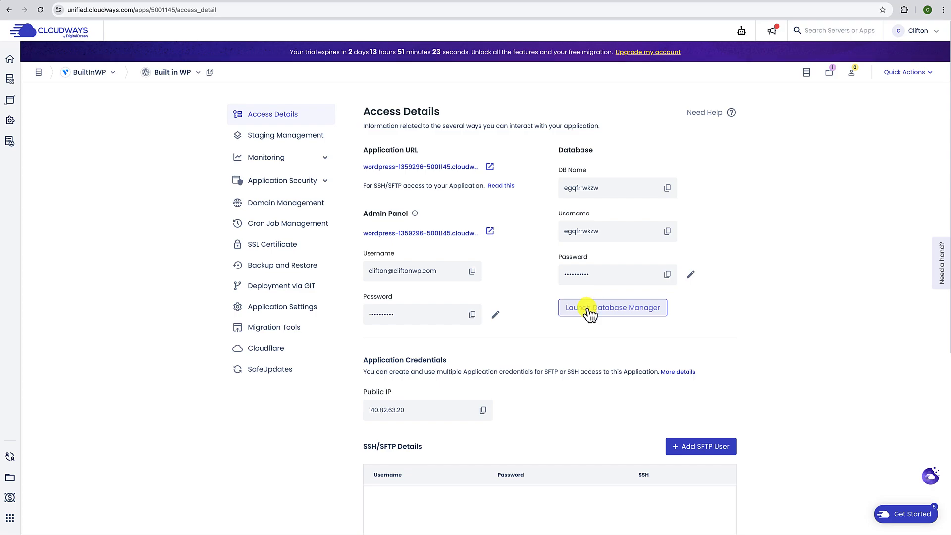
pyautogui.scroll(-3, 584, 317)
pyautogui.scroll(-1, 584, 317)
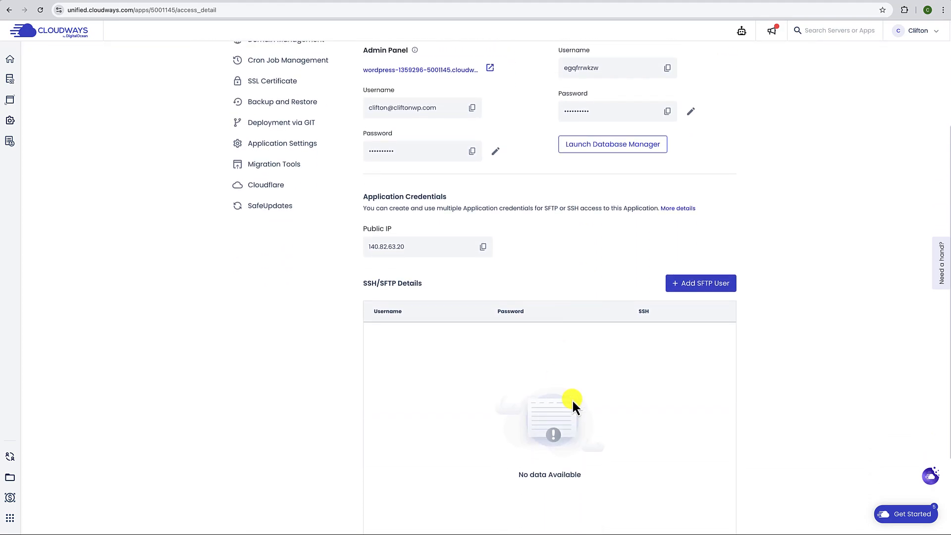
pyautogui.scroll(4, 584, 376)
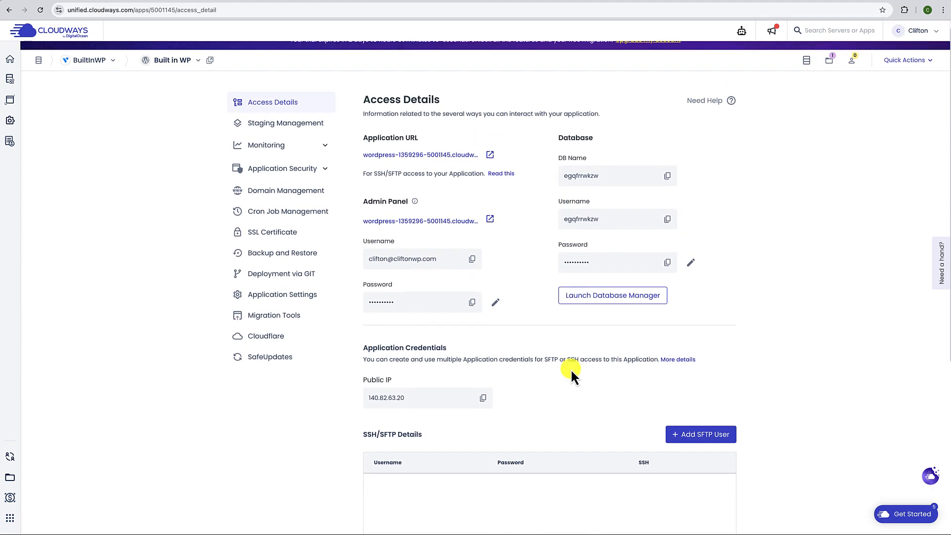
pyautogui.click(278, 130)
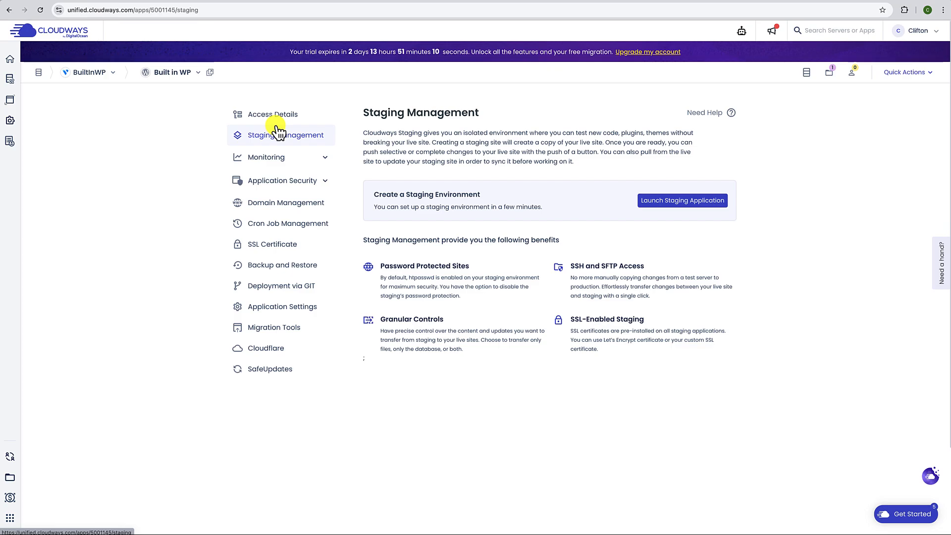
# - Browse Domain Management and SSL Certificate, ending on Built in WP's Backup and Restore page
pyautogui.click(267, 158)
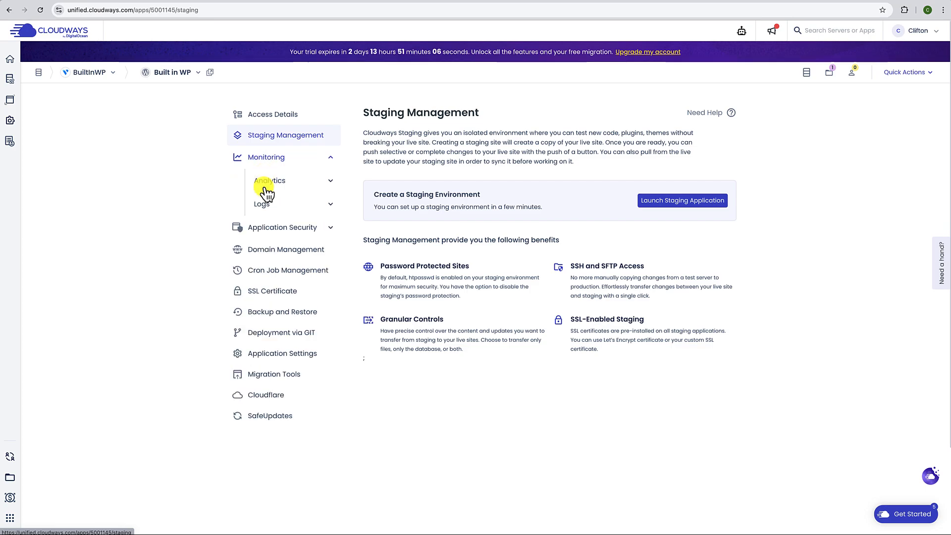
pyautogui.click(249, 229)
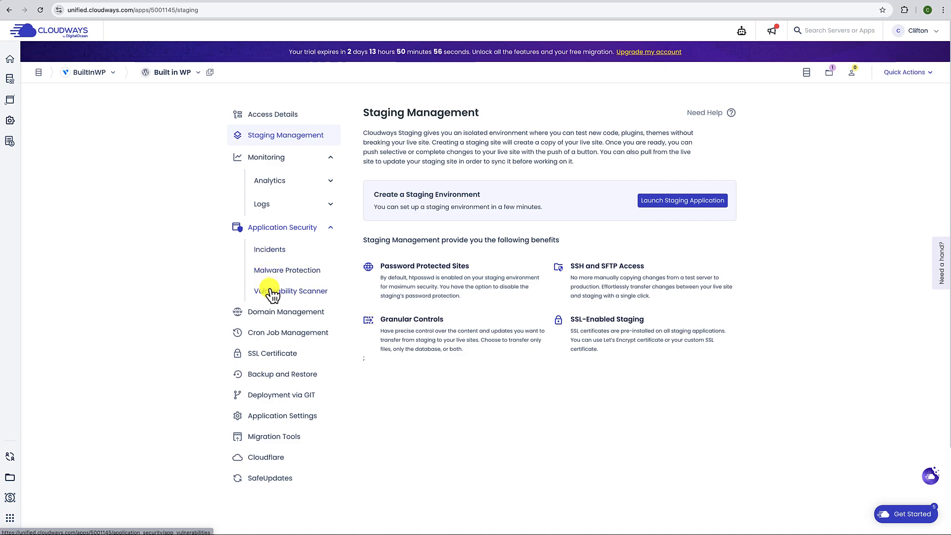
pyautogui.click(261, 319)
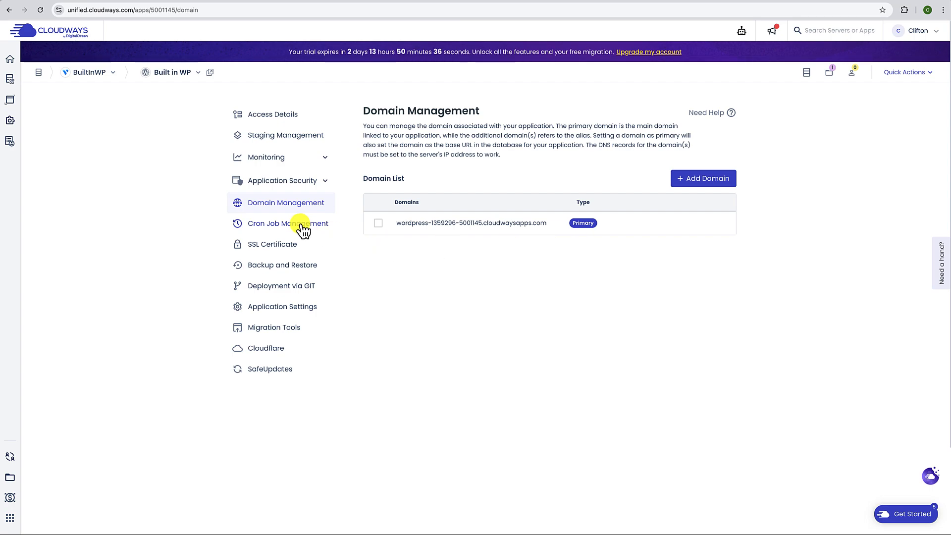
pyautogui.click(277, 244)
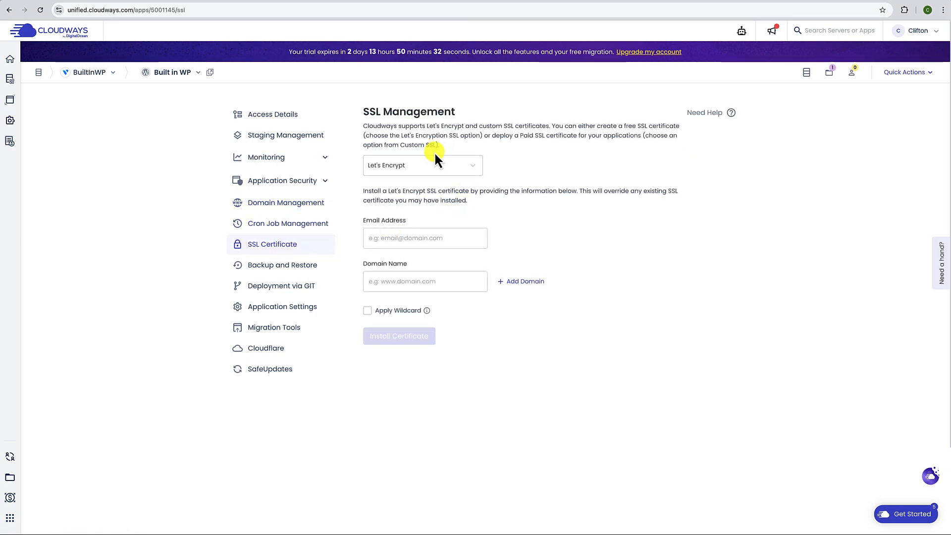
pyautogui.click(275, 271)
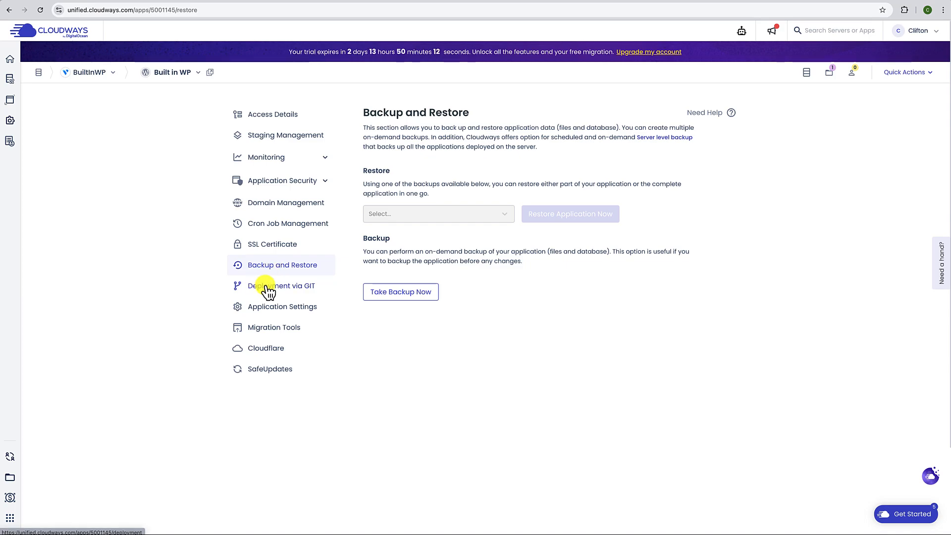
# - Review the WordPress Settings tab in Built in WP's Application Settings
pyautogui.click(256, 314)
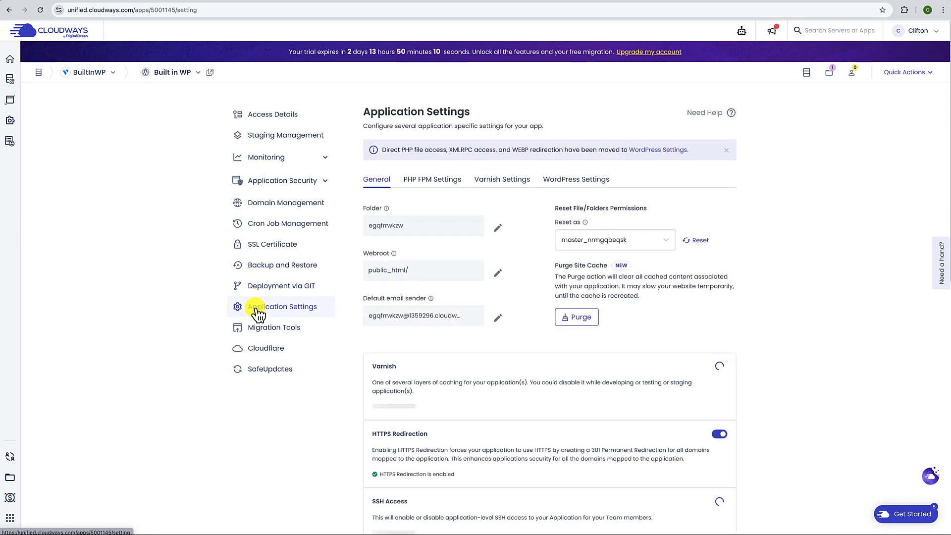
pyautogui.click(583, 183)
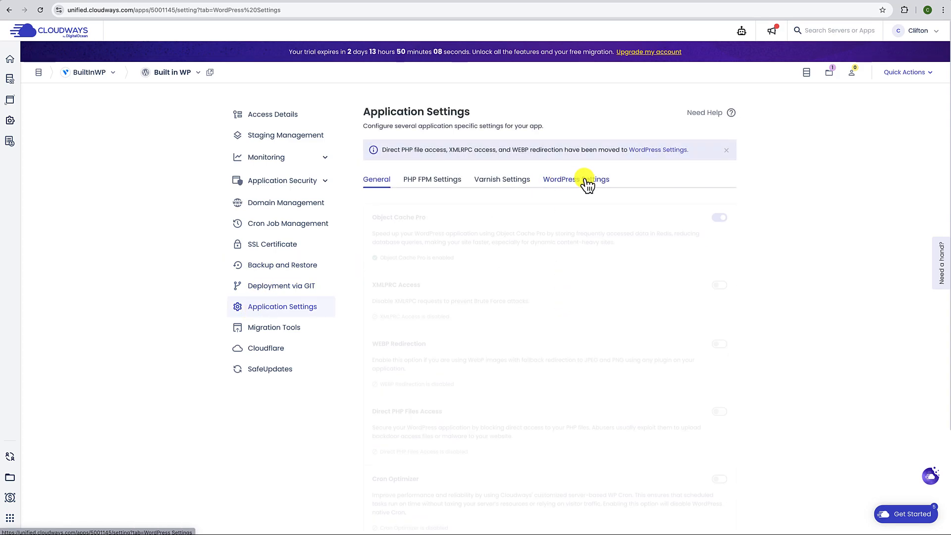
pyautogui.scroll(-3, 505, 295)
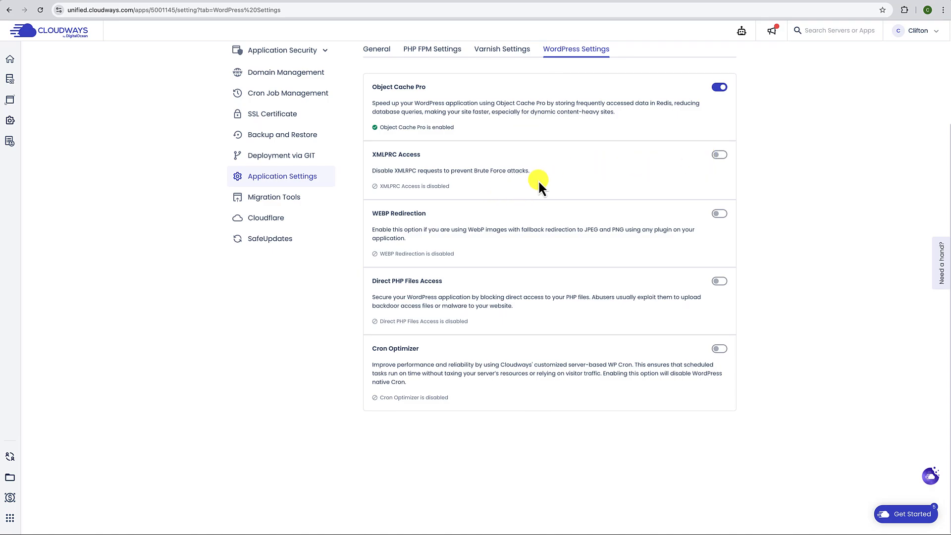
# - Browse Migration Tools, Cloudflare and SafeUpdates, then return to All Applications
pyautogui.click(273, 199)
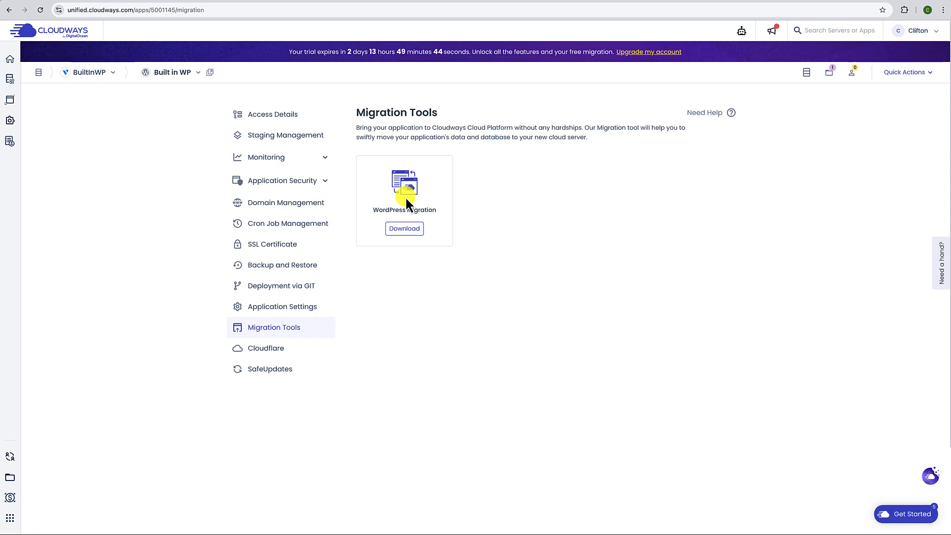
pyautogui.click(267, 355)
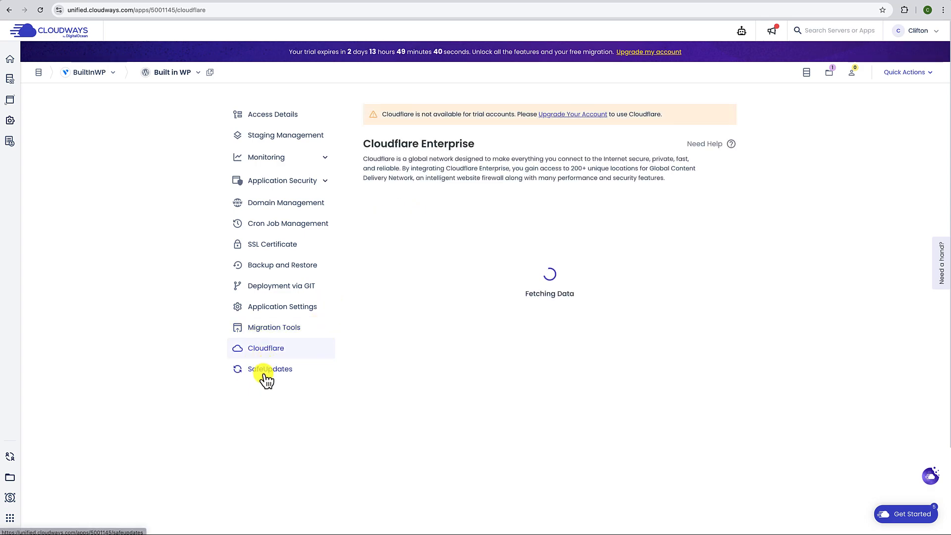
pyautogui.click(267, 378)
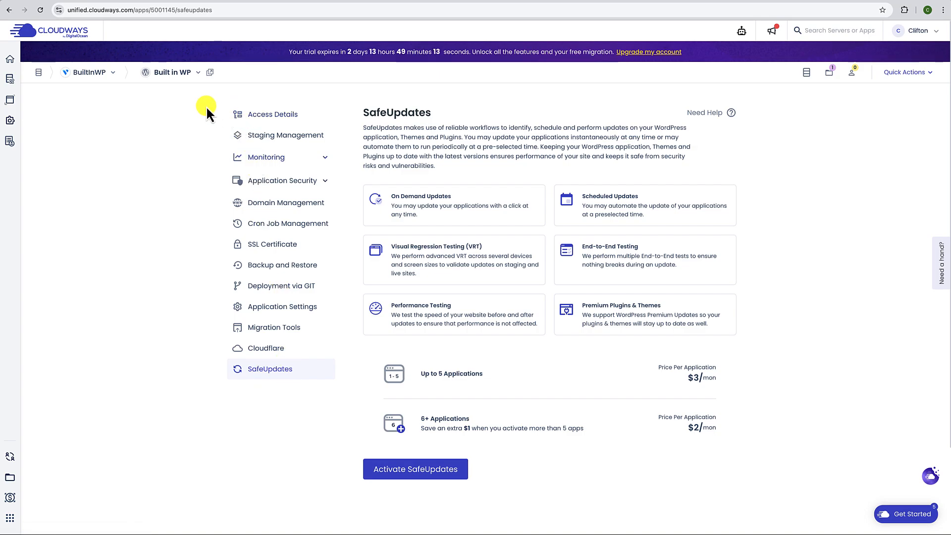
pyautogui.click(175, 75)
pyautogui.click(178, 90)
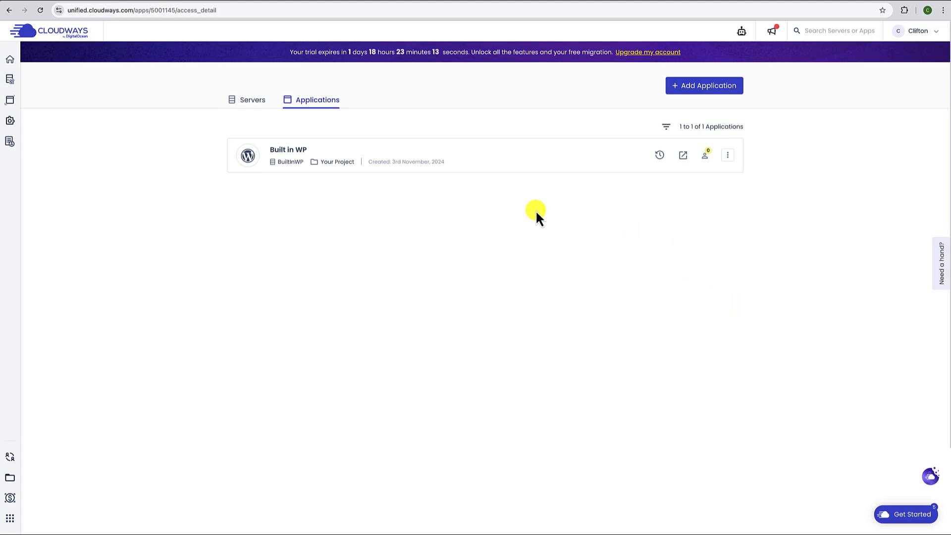
# - Open Built in WP's access details and launch its WordPress admin login in a separate tab
pyautogui.click(478, 159)
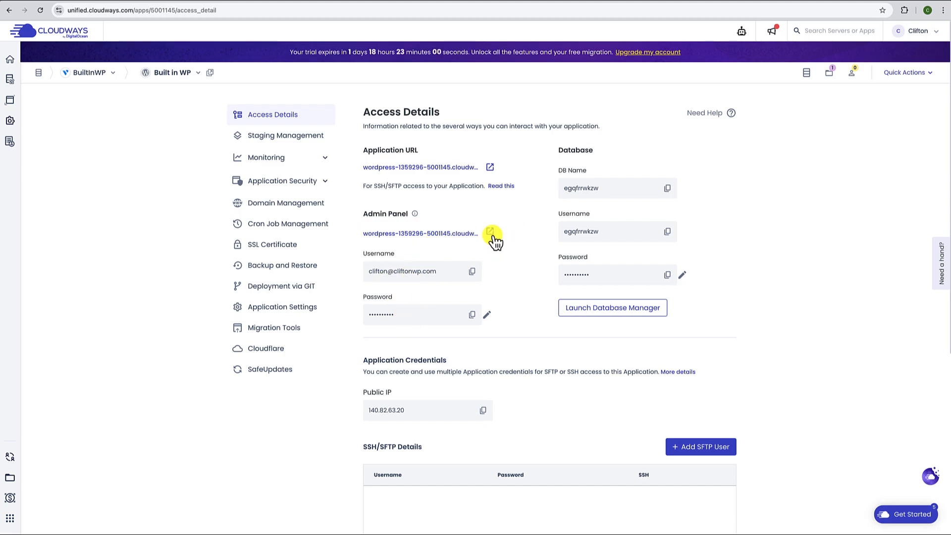
pyautogui.click(490, 232)
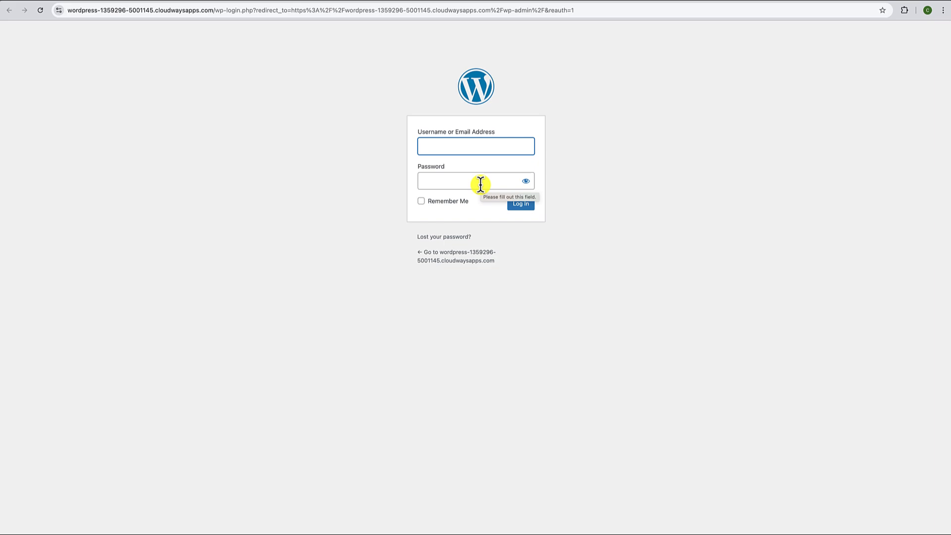
pyautogui.click(751, 1)
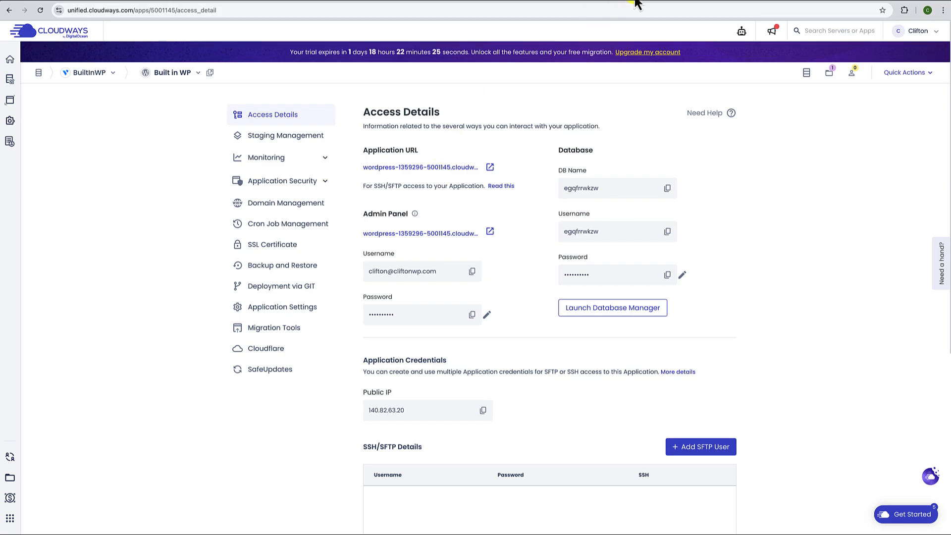
# - Go to the DNS records page for builtinwp.com in Cloudflare
pyautogui.click(619, 2)
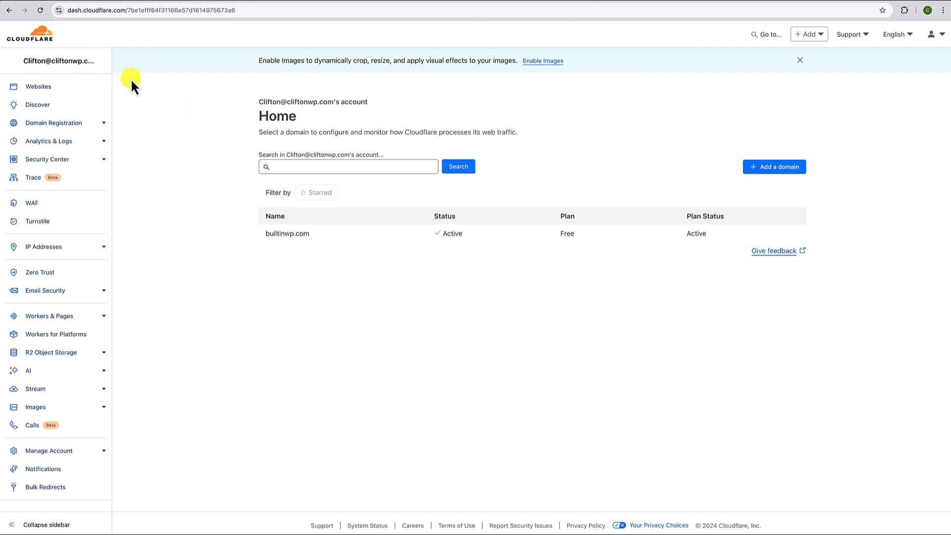
pyautogui.click(45, 38)
pyautogui.click(287, 236)
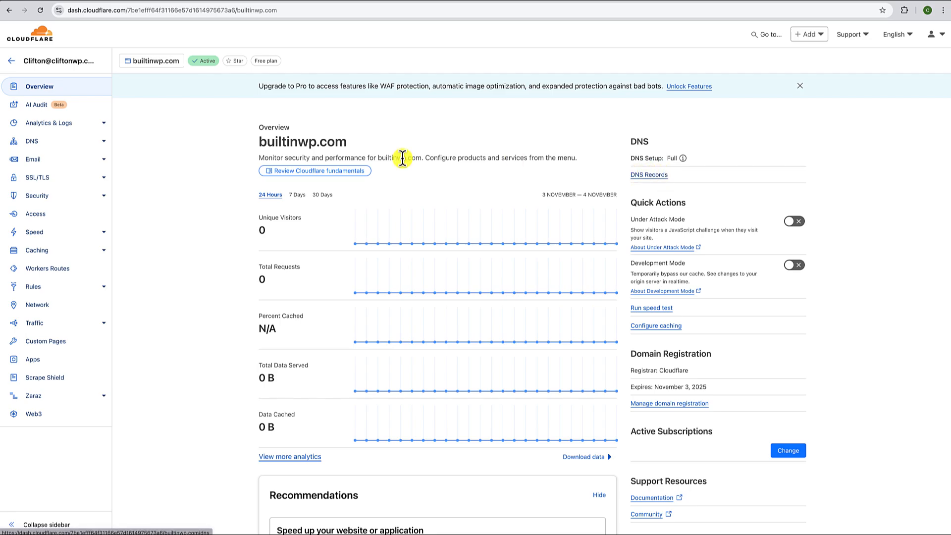
pyautogui.click(33, 142)
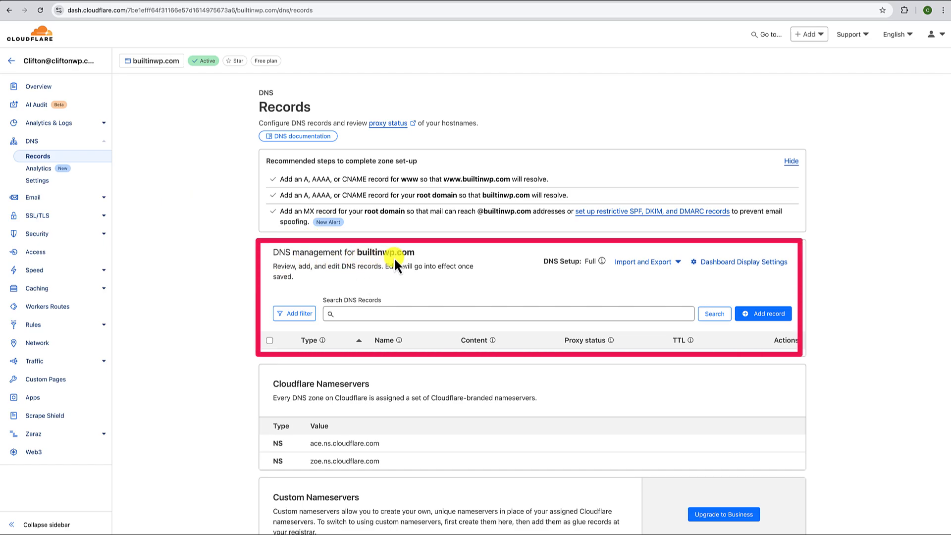
# - Start a new A record for the root domain with the name @
pyautogui.click(757, 319)
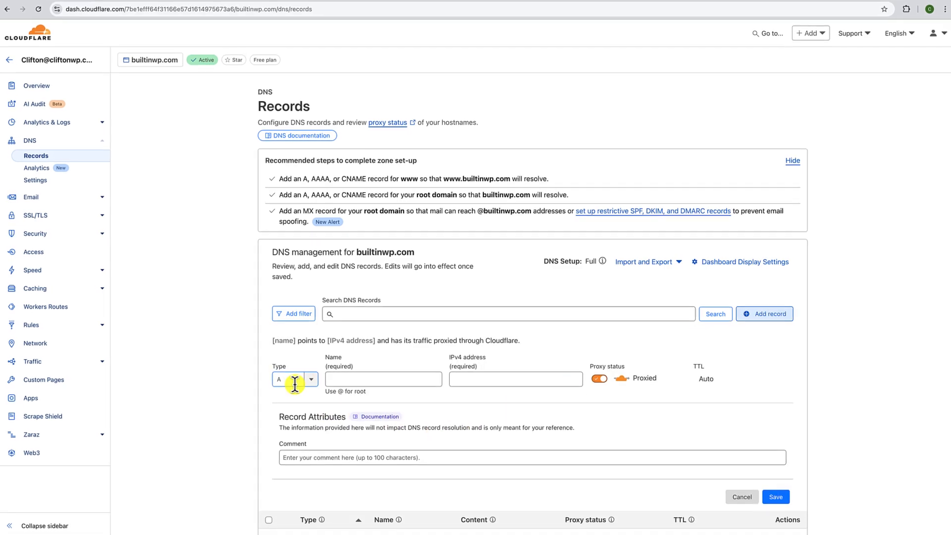
pyautogui.scroll(-2, 296, 390)
pyautogui.click(311, 380)
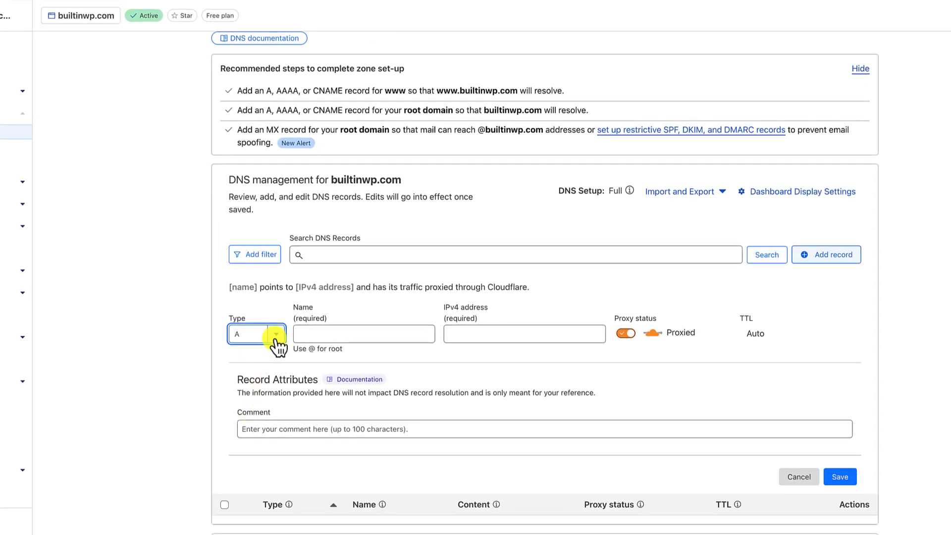
pyautogui.scroll(-5, 259, 424)
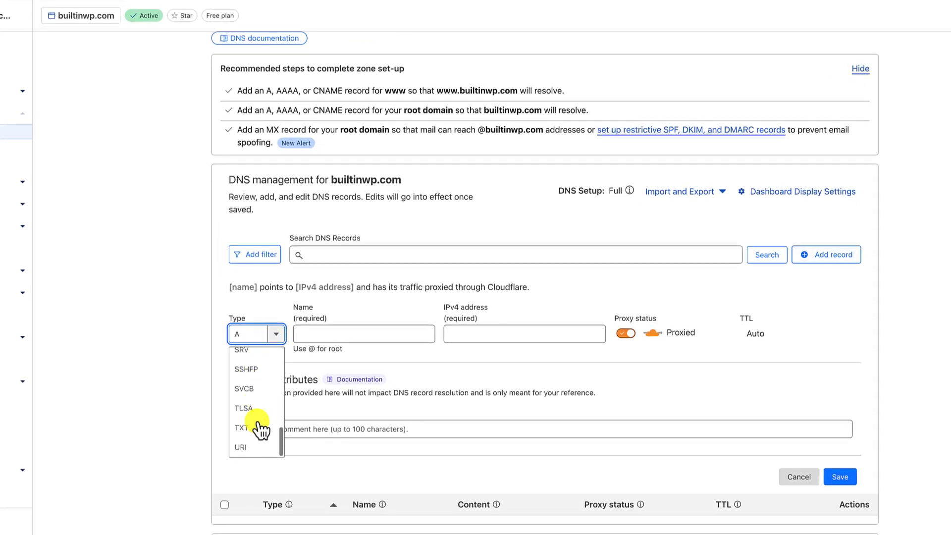
pyautogui.scroll(5, 258, 425)
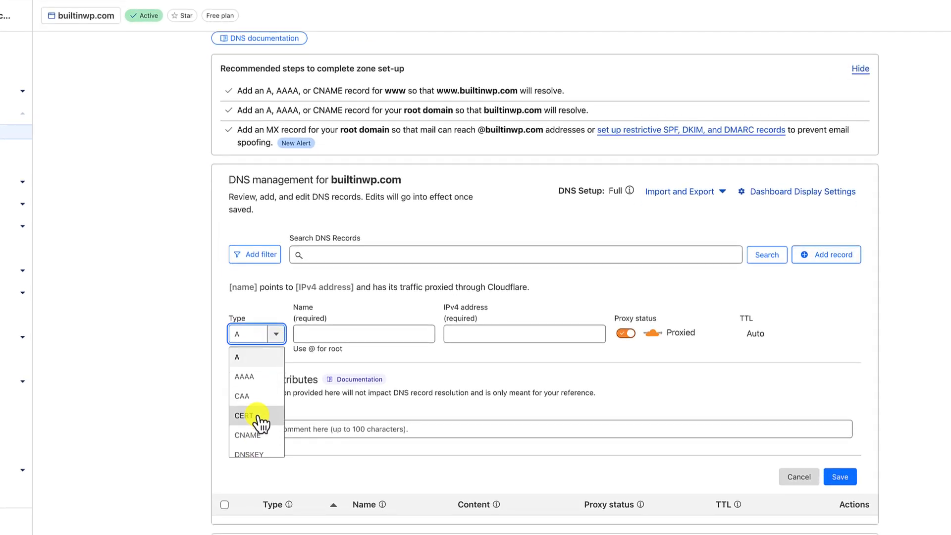
pyautogui.click(245, 358)
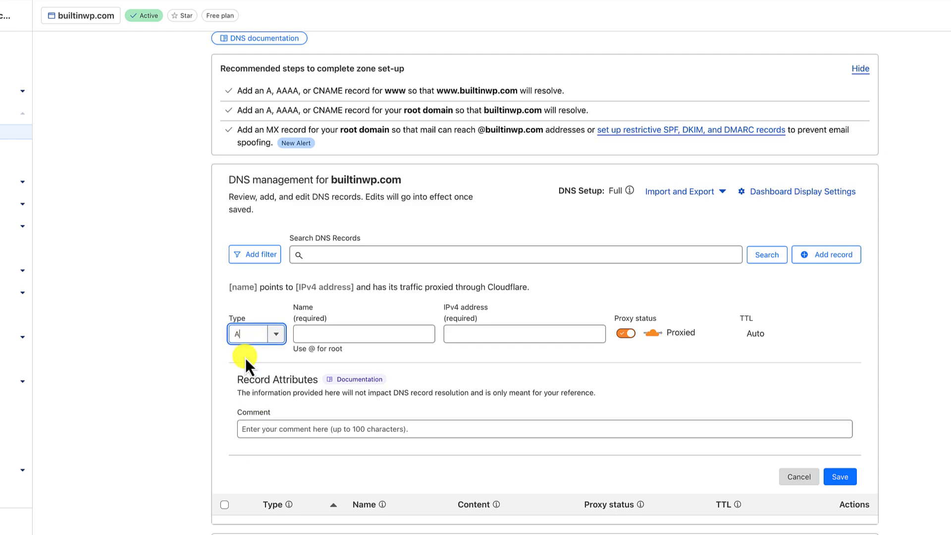
pyautogui.click(340, 335)
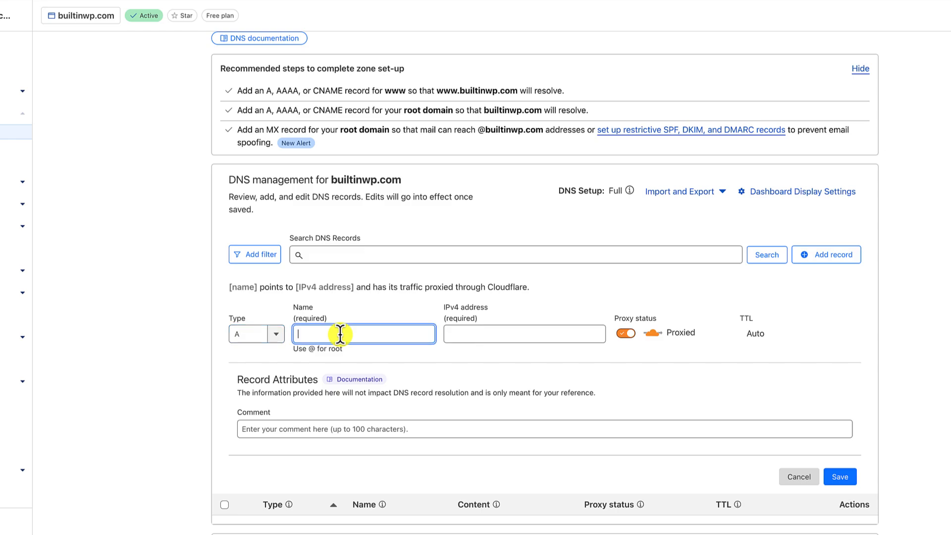
pyautogui.write('2')
pyautogui.press('BackSpace')
pyautogui.write('@')
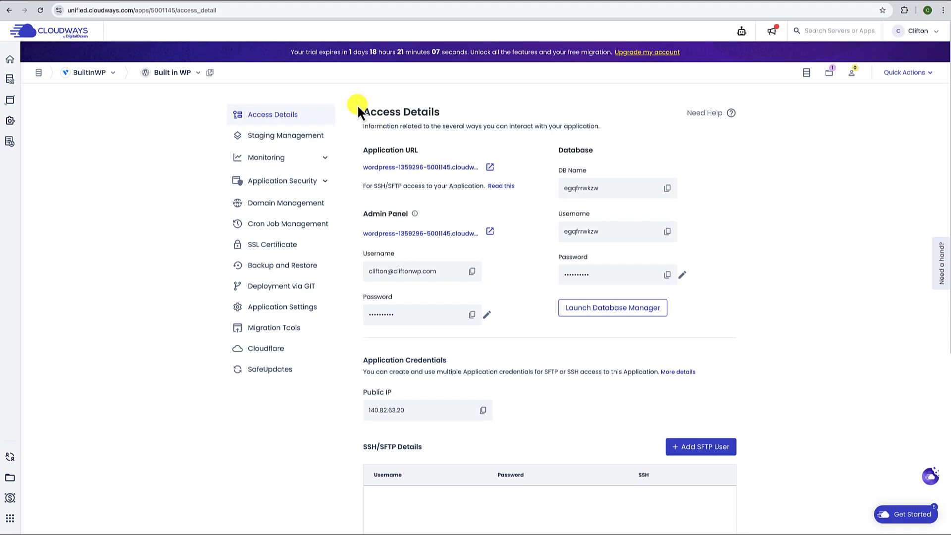
# - Reopen Built in WP from All Applications and copy its public IP 140.82.63.20
pyautogui.click(167, 72)
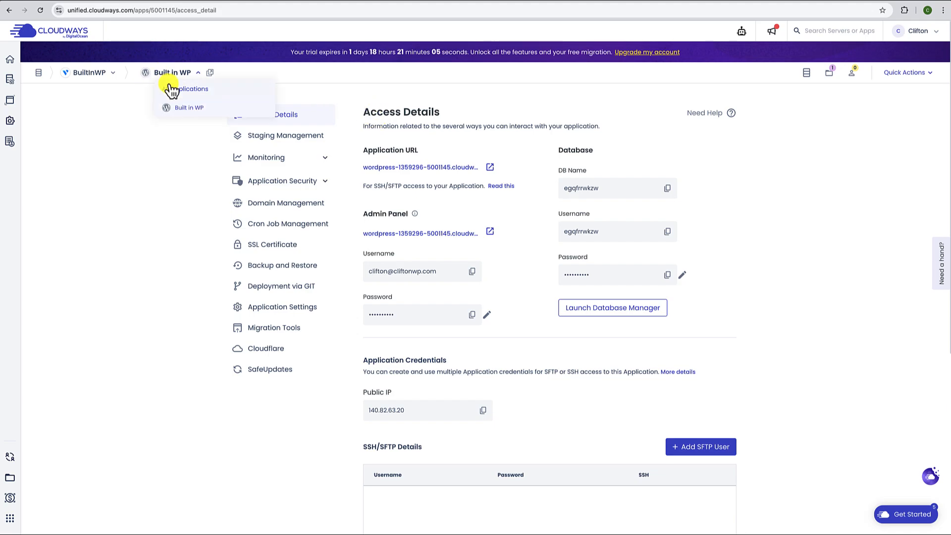
pyautogui.click(168, 89)
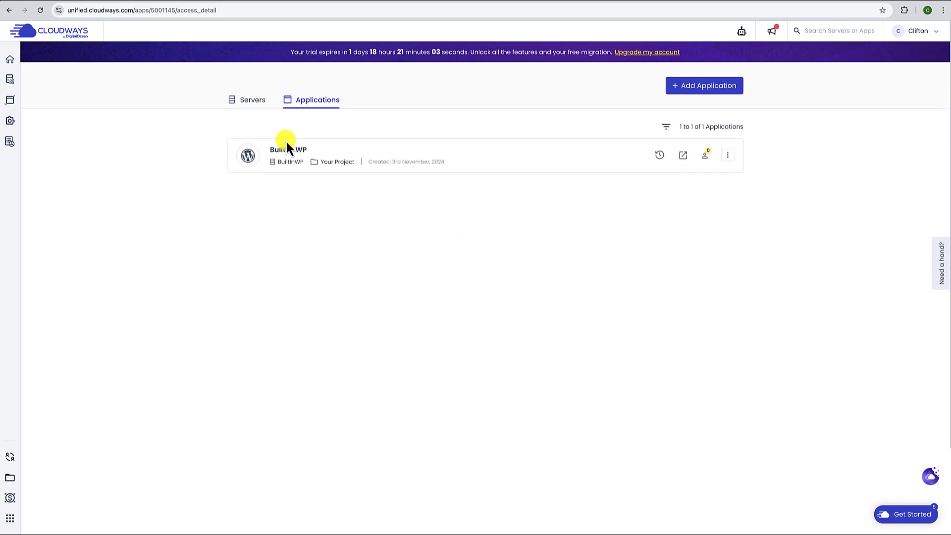
pyautogui.click(525, 158)
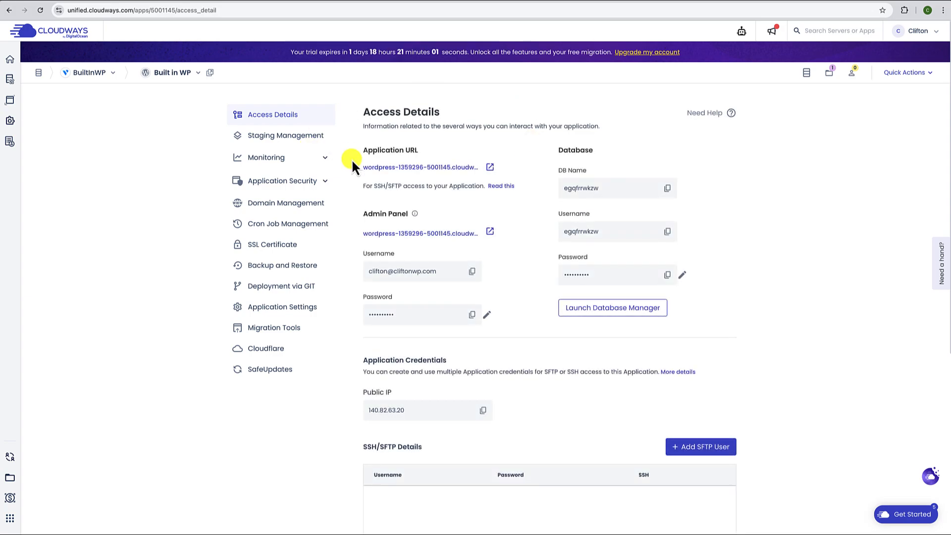
pyautogui.scroll(-2, 381, 349)
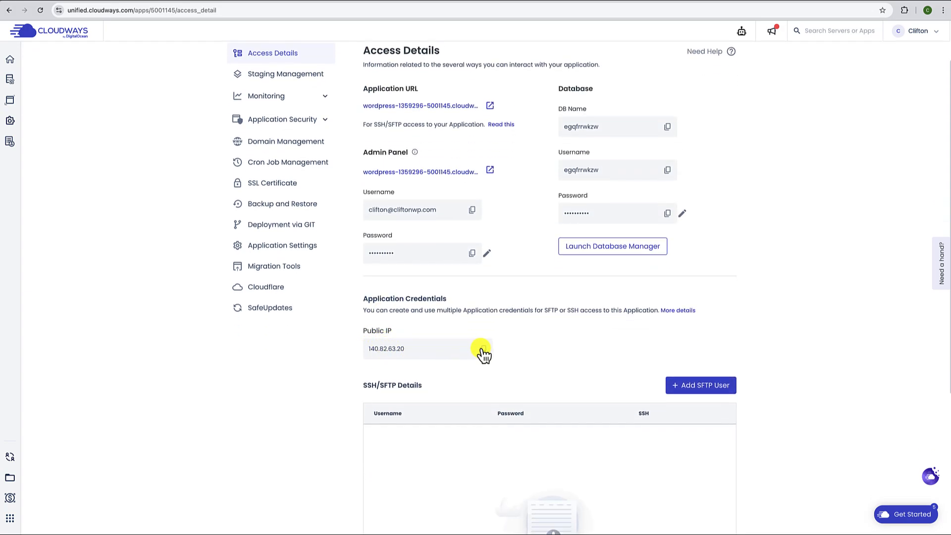
pyautogui.click(620, 1)
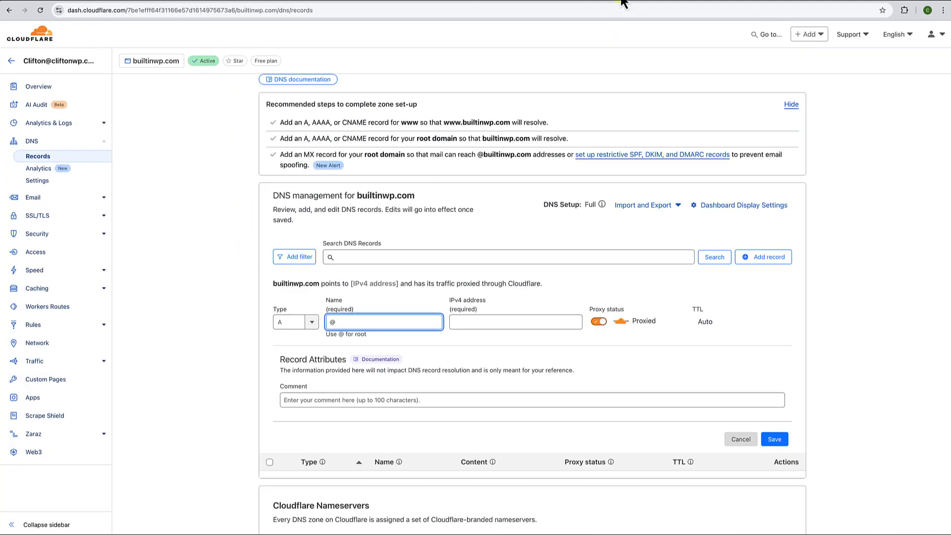
# - Paste 140.82.63.20 as the @ A record's IPv4 address and save the record
pyautogui.click(472, 321)
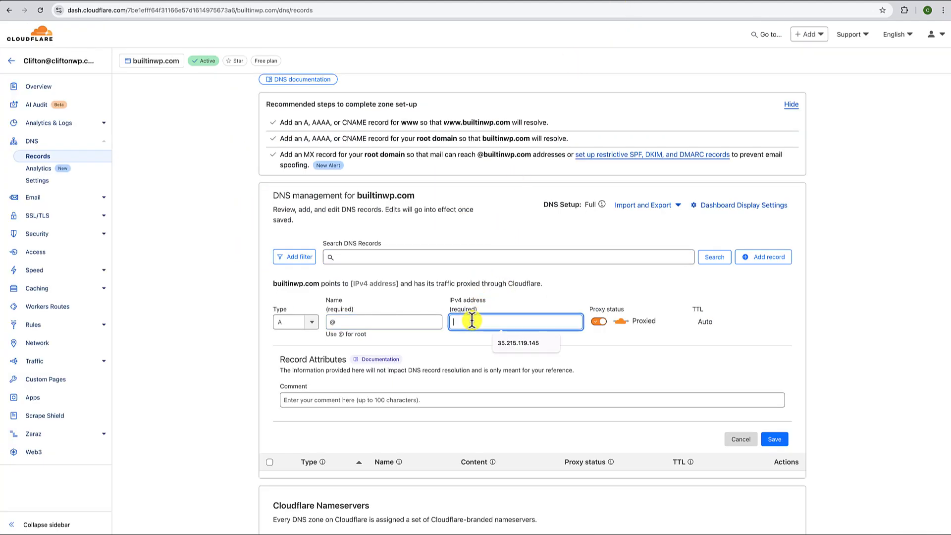
pyautogui.click(472, 321)
pyautogui.write('140.82.63.20')
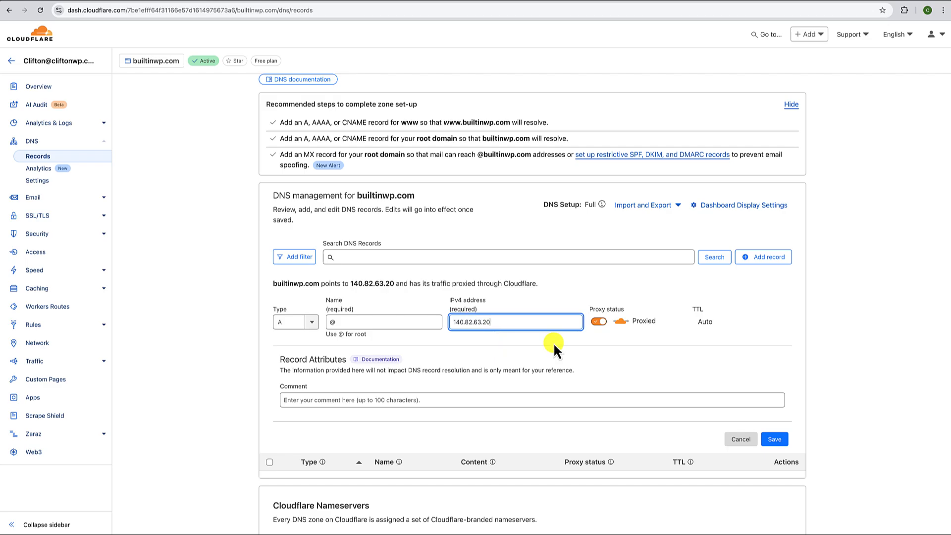
pyautogui.scroll(-1, 554, 343)
pyautogui.scroll(-3, 553, 342)
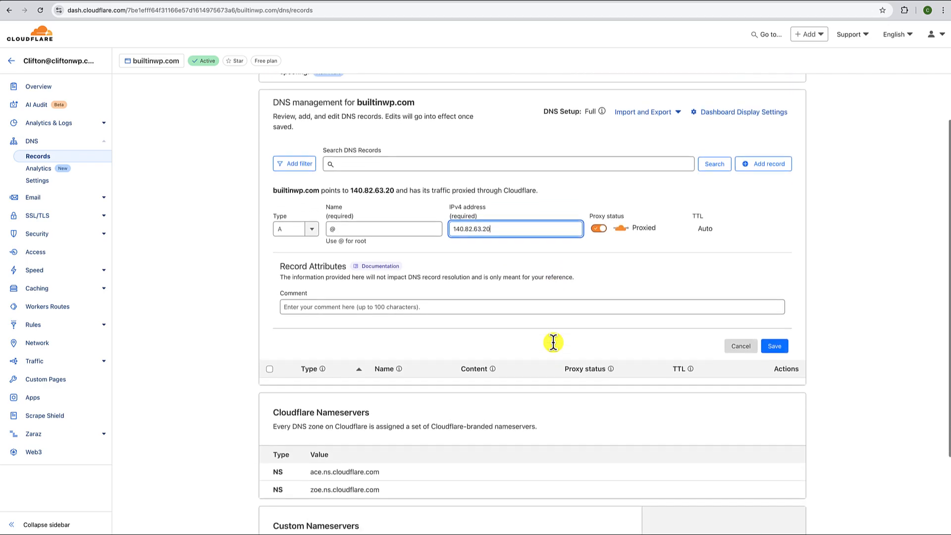
pyautogui.click(780, 338)
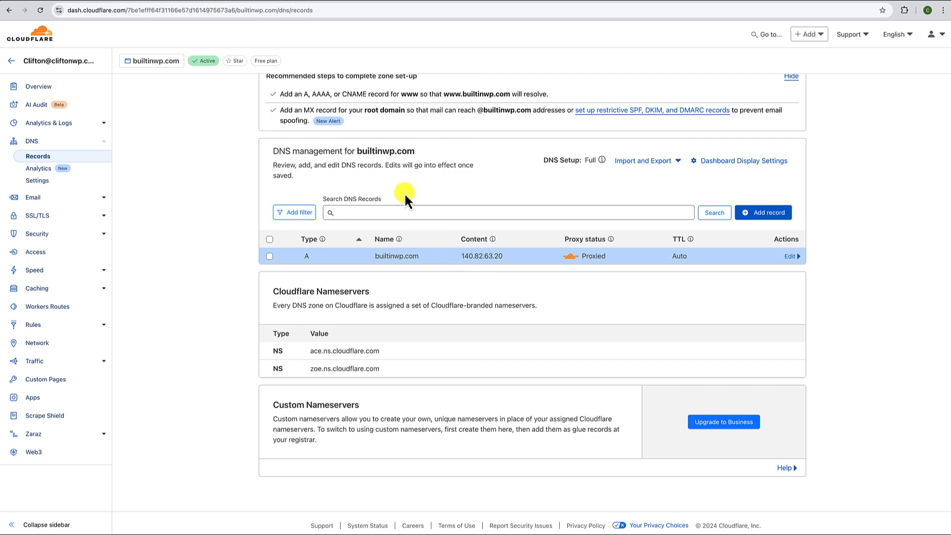
pyautogui.moveTo(356, 150); pyautogui.dragTo(417, 153)
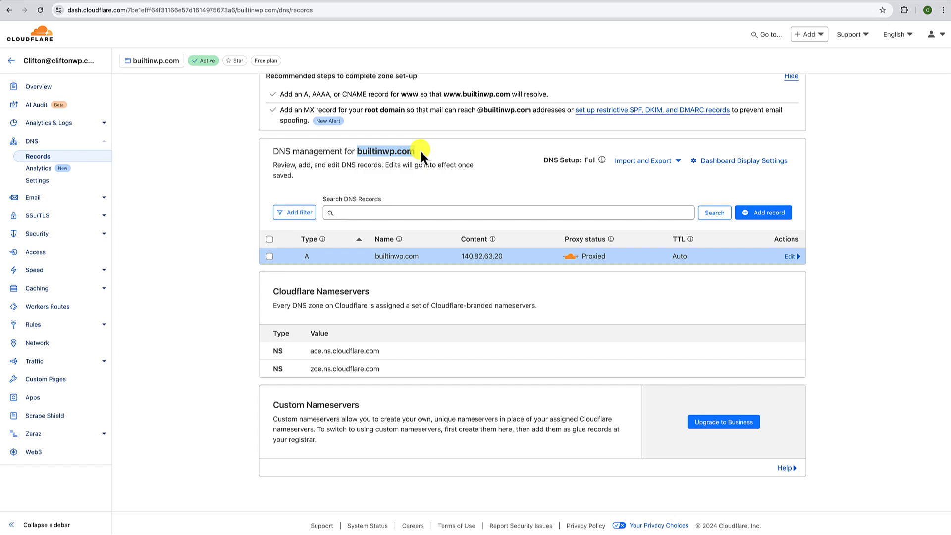
pyautogui.click(691, 5)
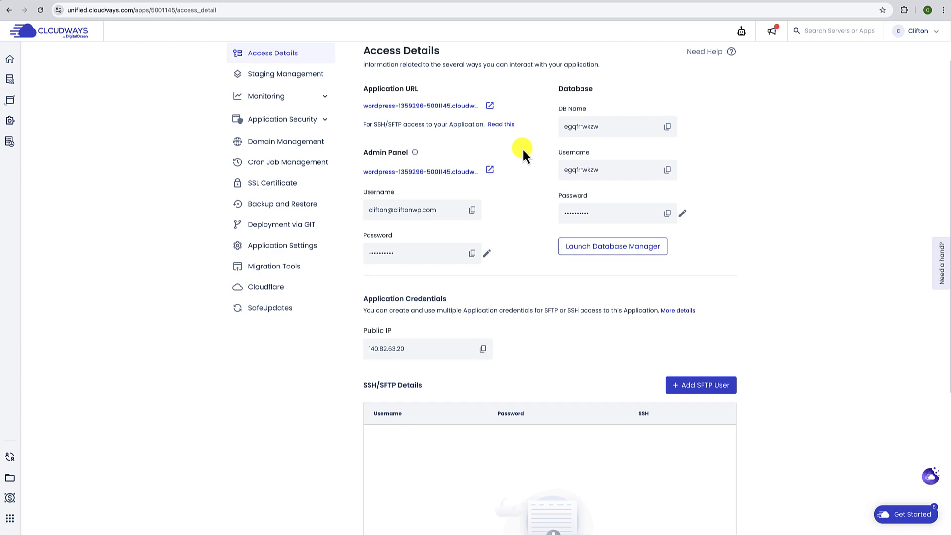
# - Add builtinwp.com as a new domain in Domain Management and save the changes
pyautogui.click(290, 144)
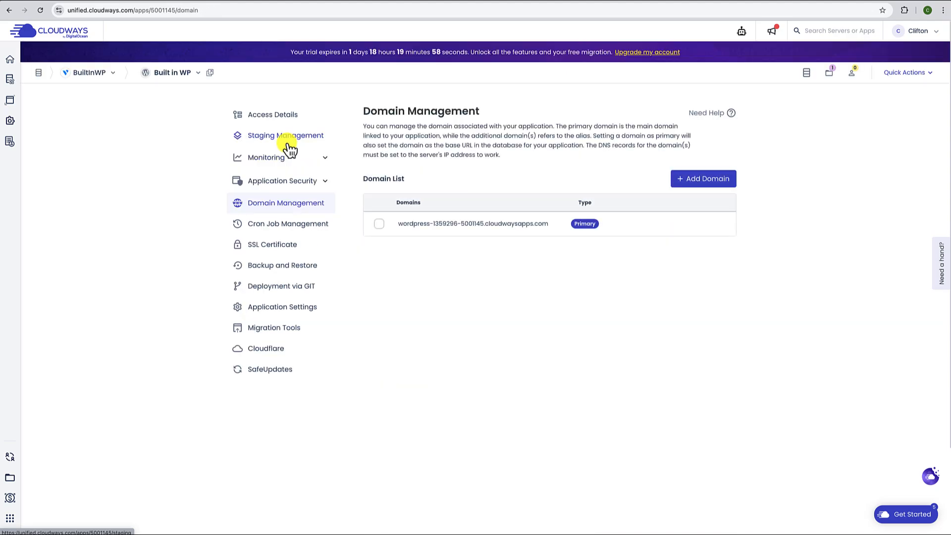
pyautogui.click(713, 180)
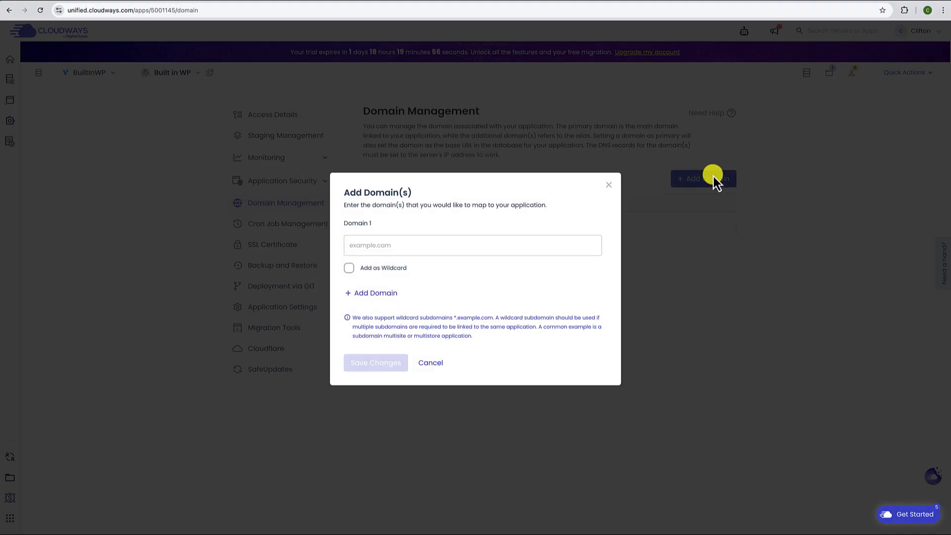
pyautogui.click(365, 246)
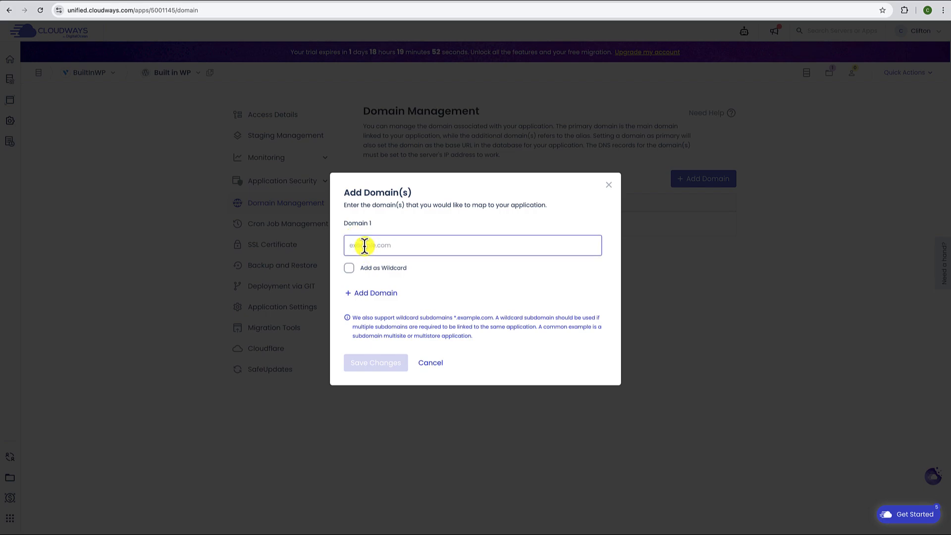
pyautogui.write('builtinwp.com')
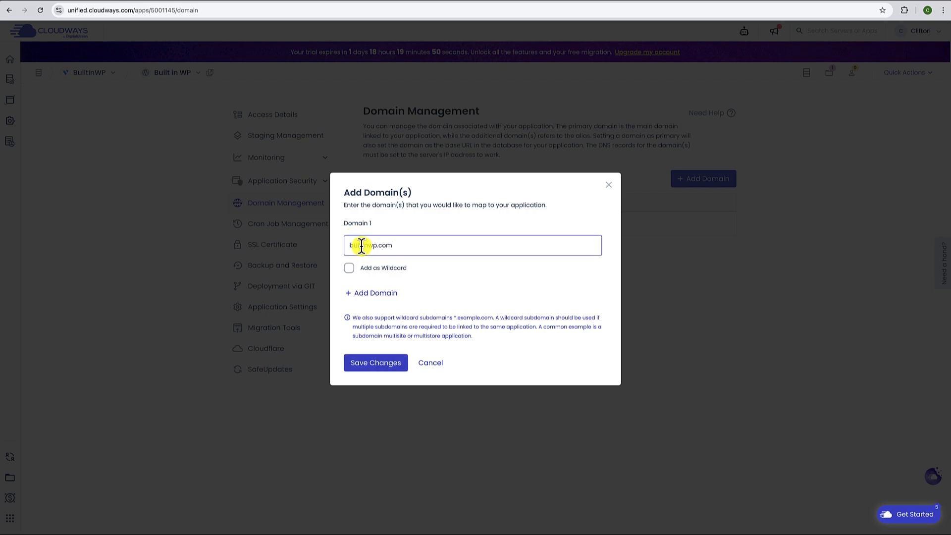
pyautogui.click(384, 367)
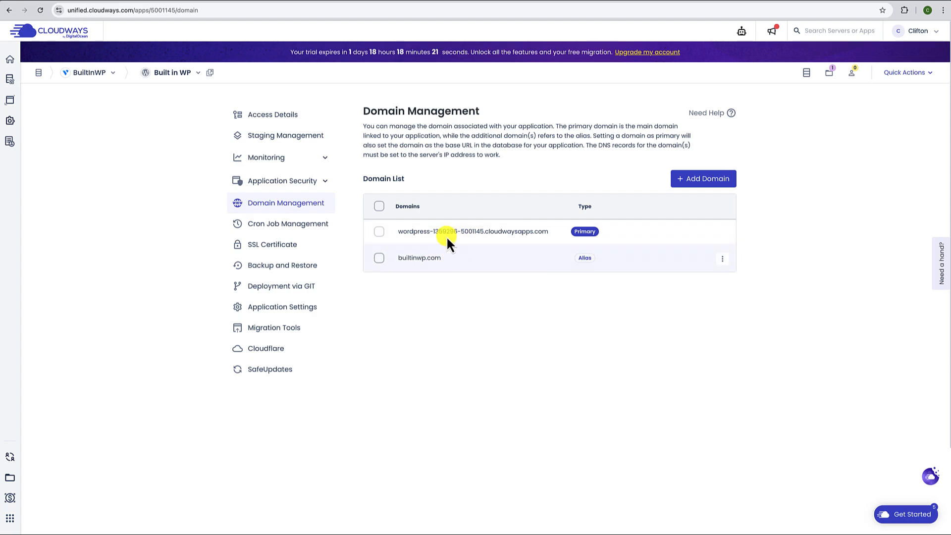
# - Use Make Primary on builtinwp.com and confirm it with Set as Primary
pyautogui.click(723, 261)
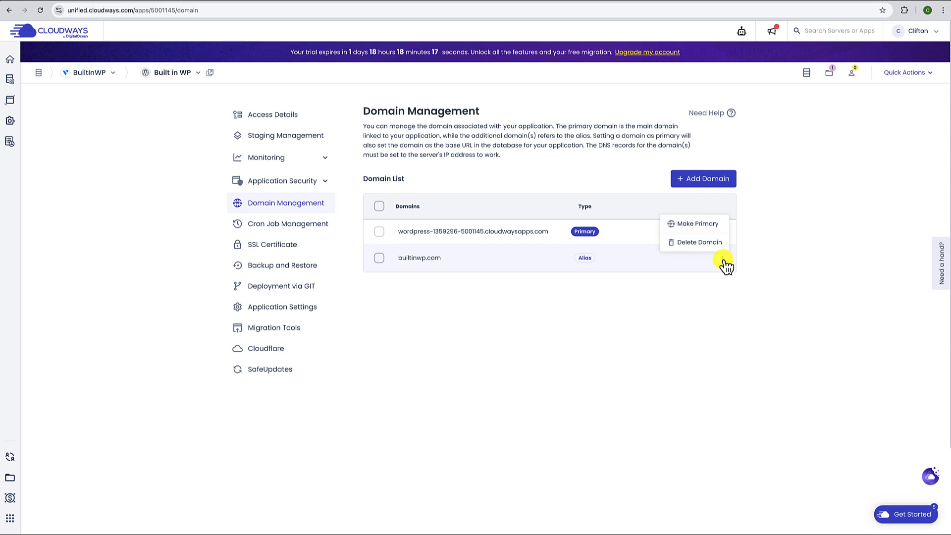
pyautogui.click(705, 225)
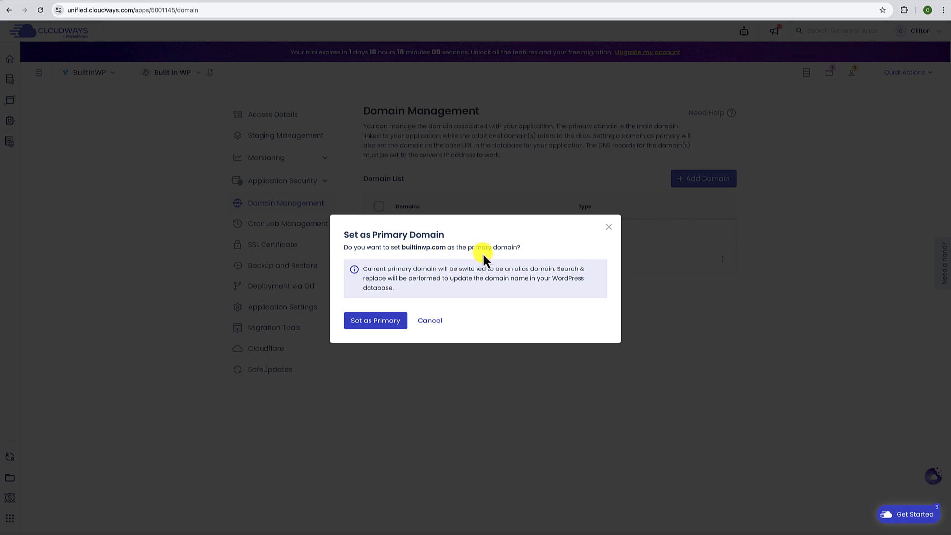
pyautogui.click(375, 325)
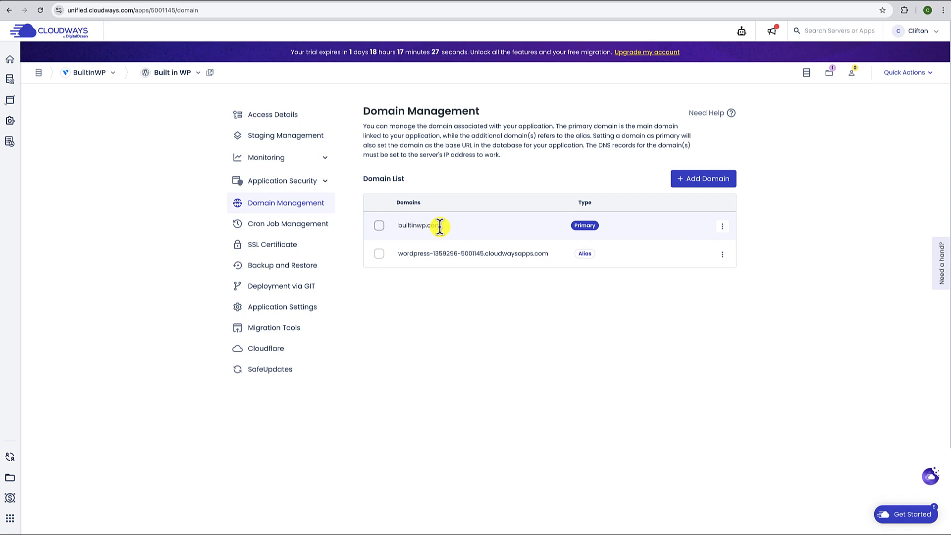
pyautogui.moveTo(398, 225); pyautogui.dragTo(446, 229)
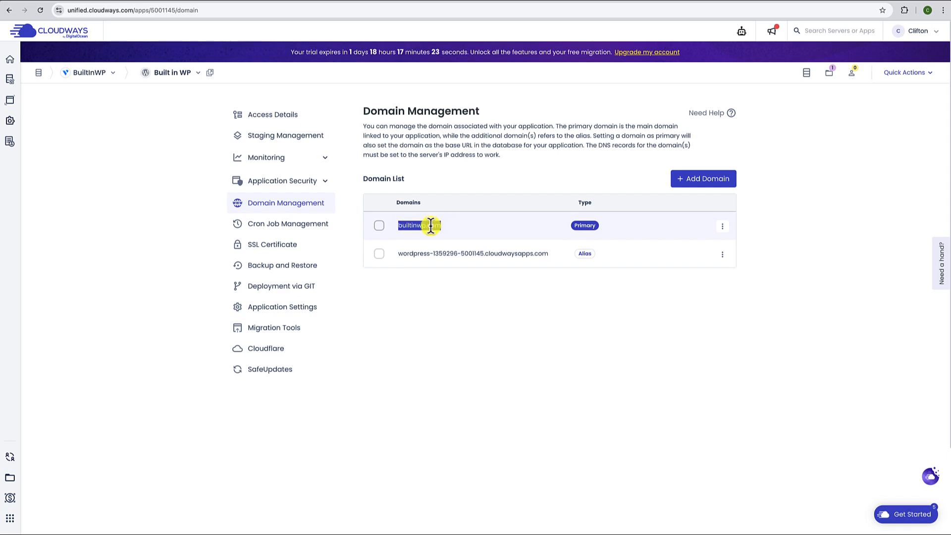
pyautogui.click(426, 276)
# - Save a new CNAME record named www with target builtinwp.com in Cloudflare DNS
pyautogui.click(623, 4)
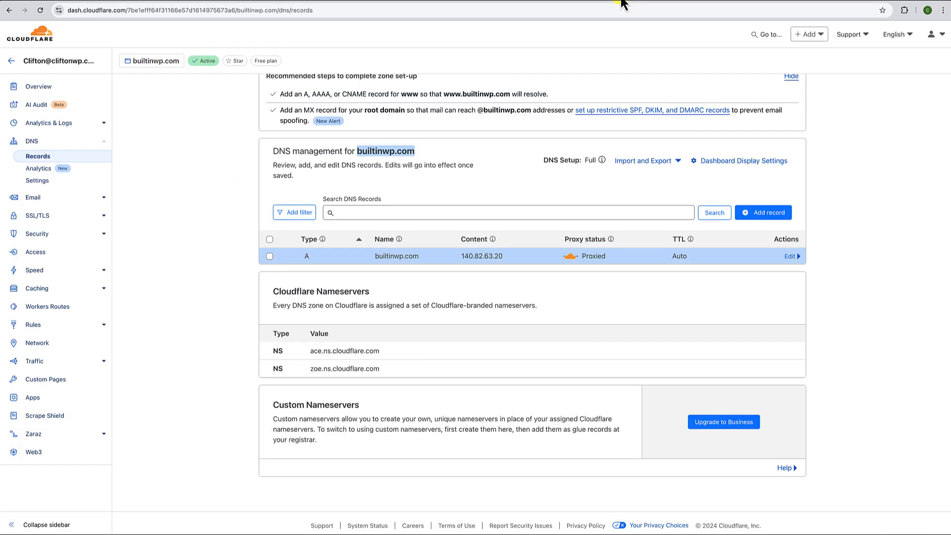
pyautogui.click(396, 210)
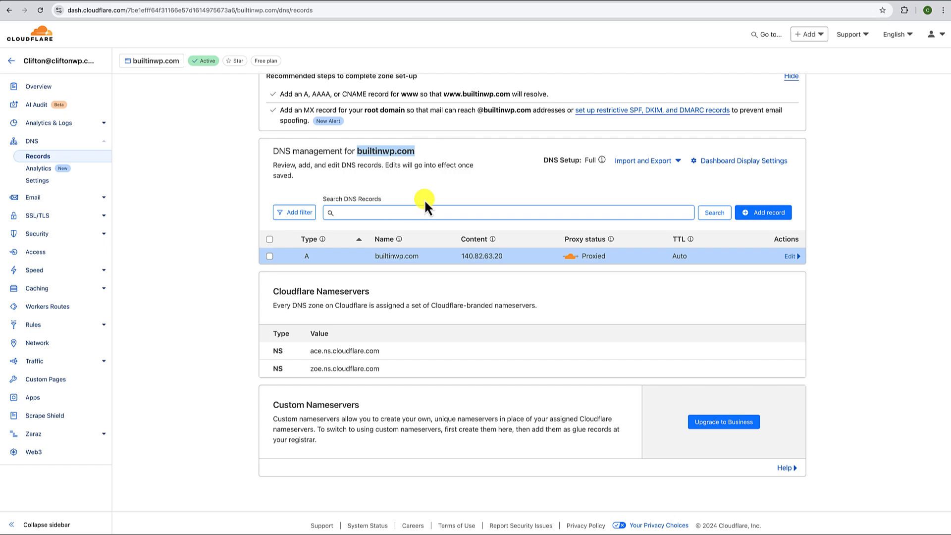
pyautogui.click(767, 213)
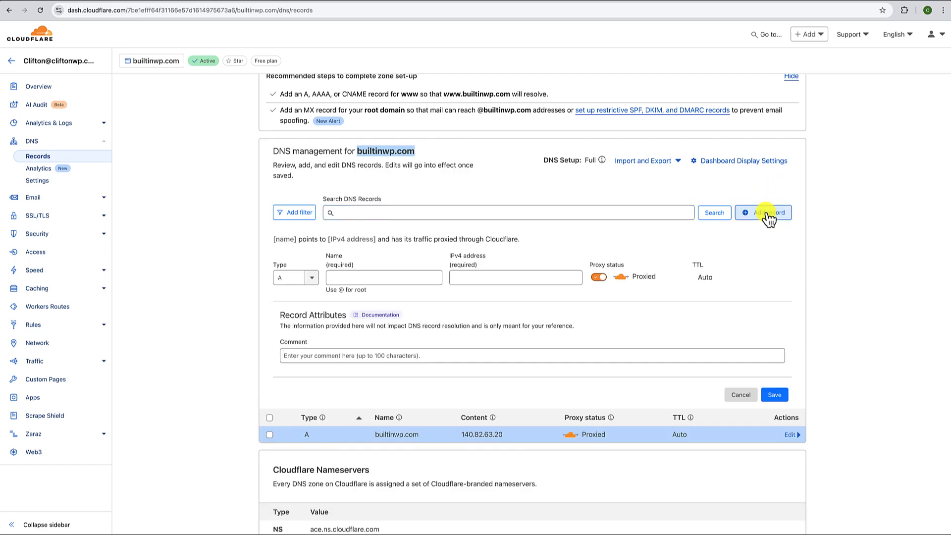
pyautogui.click(312, 278)
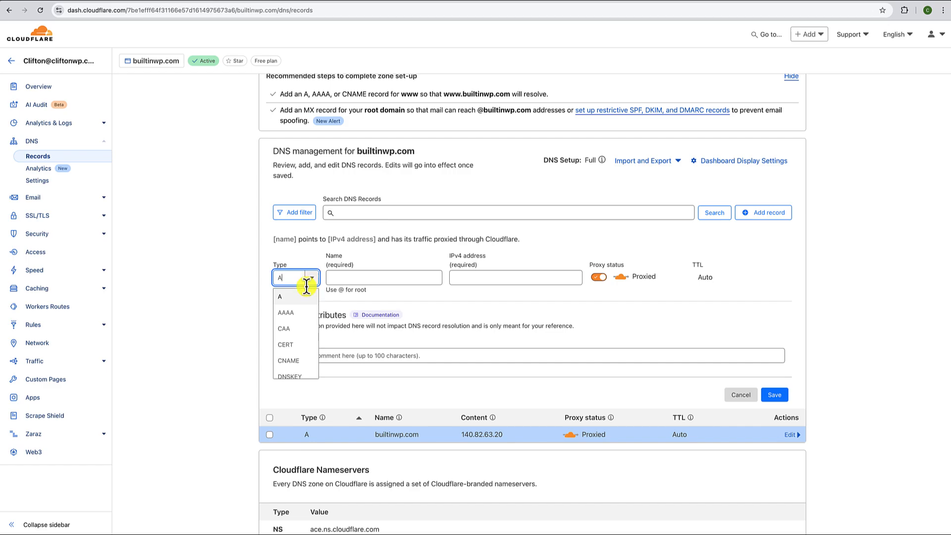
pyautogui.click(297, 359)
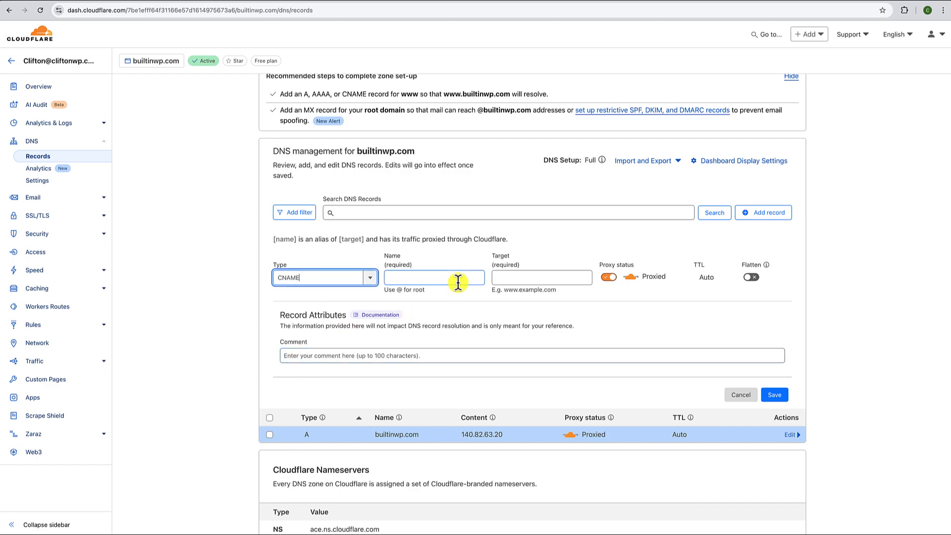
pyautogui.click(429, 278)
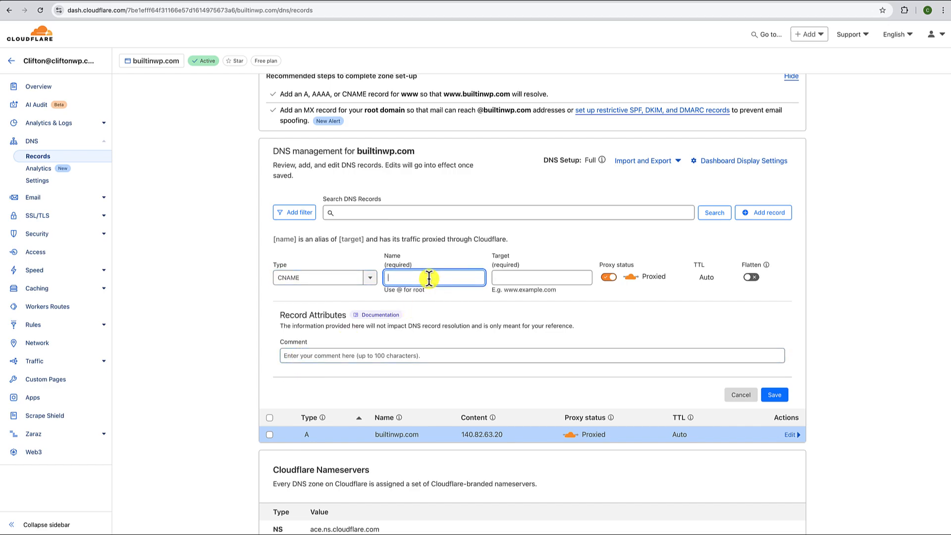
pyautogui.write('www')
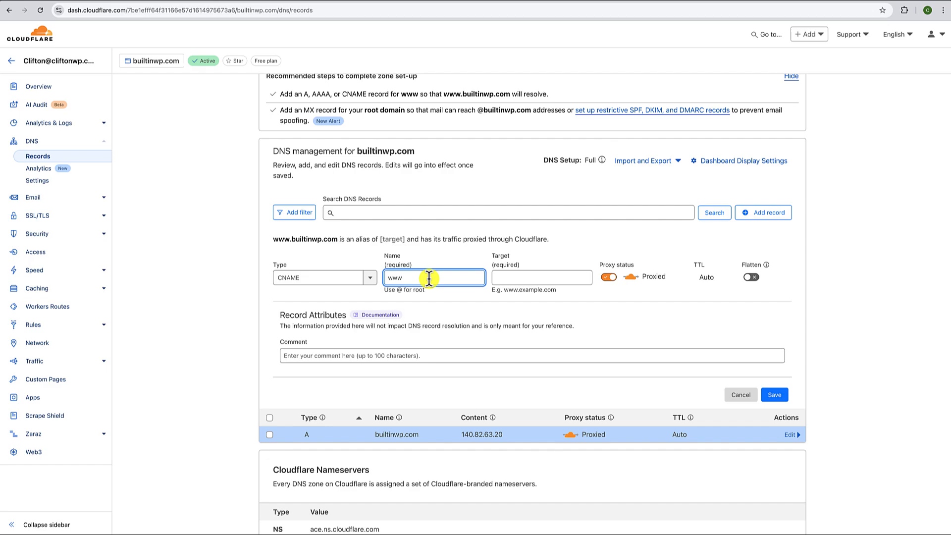
pyautogui.click(516, 279)
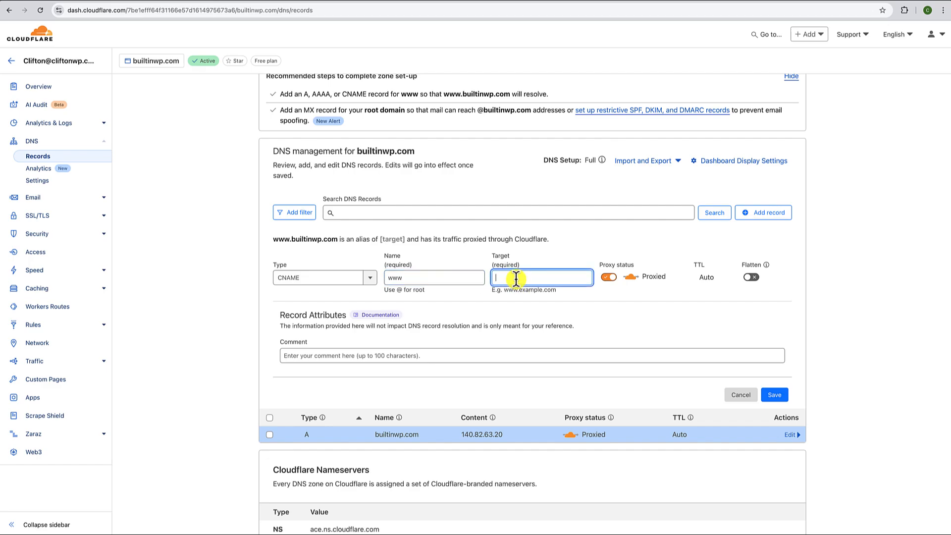
pyautogui.write('builtin')
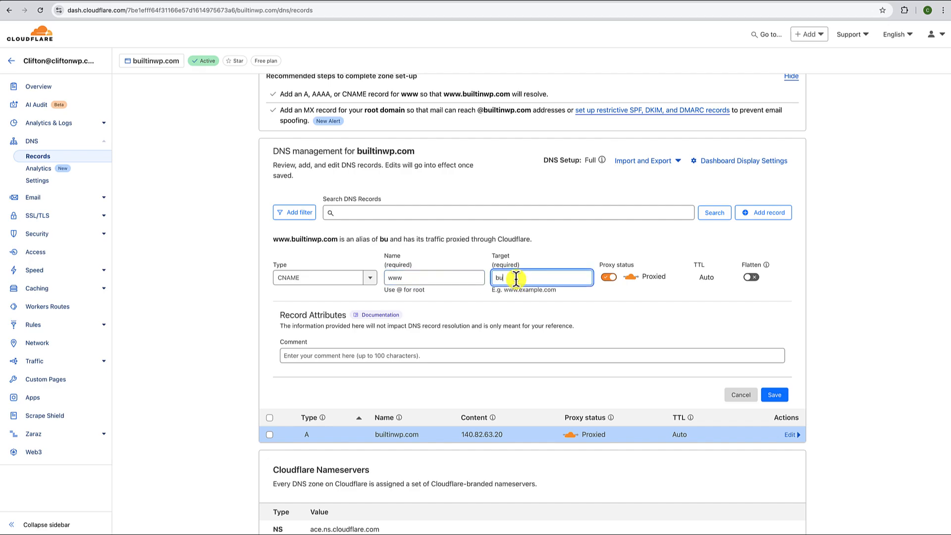
pyautogui.write('wp.com')
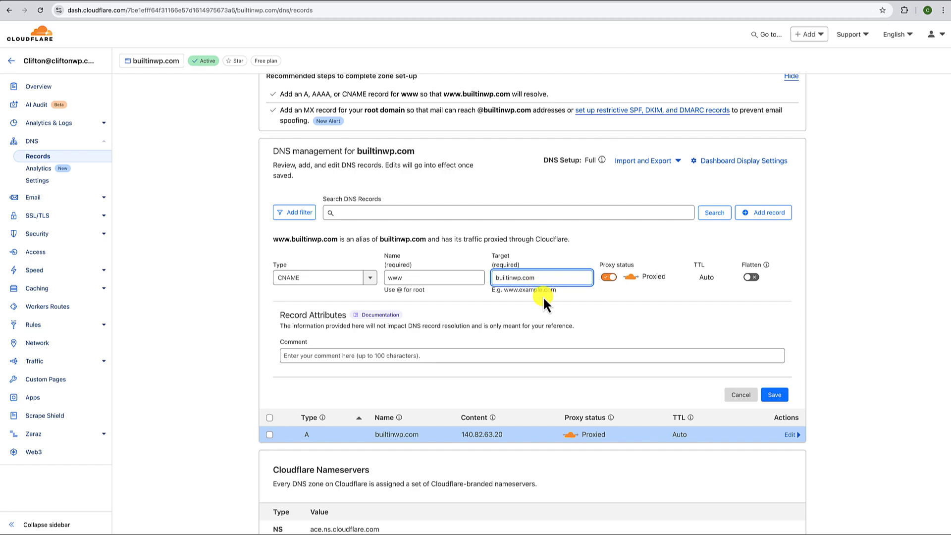
pyautogui.click(774, 395)
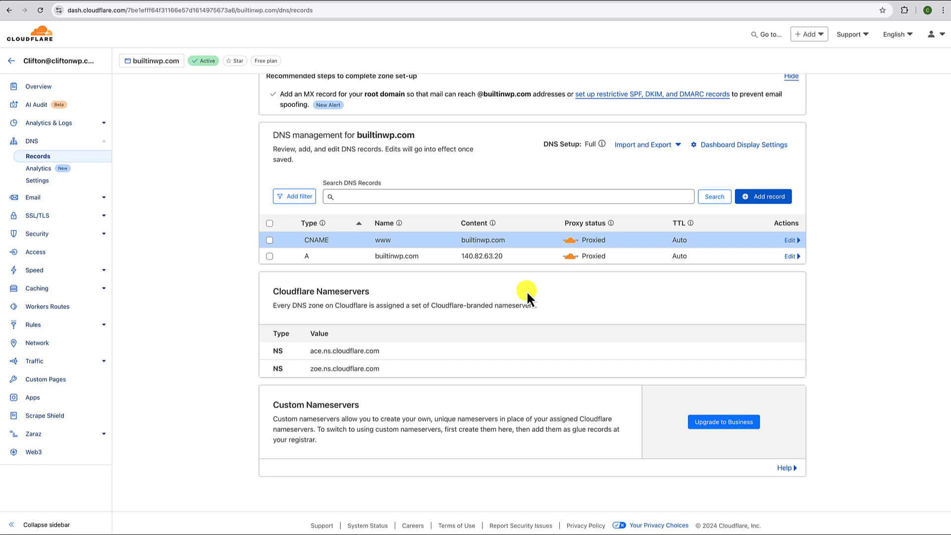
# - Open the SSL Certificate settings for the Built in WP application
pyautogui.click(700, 3)
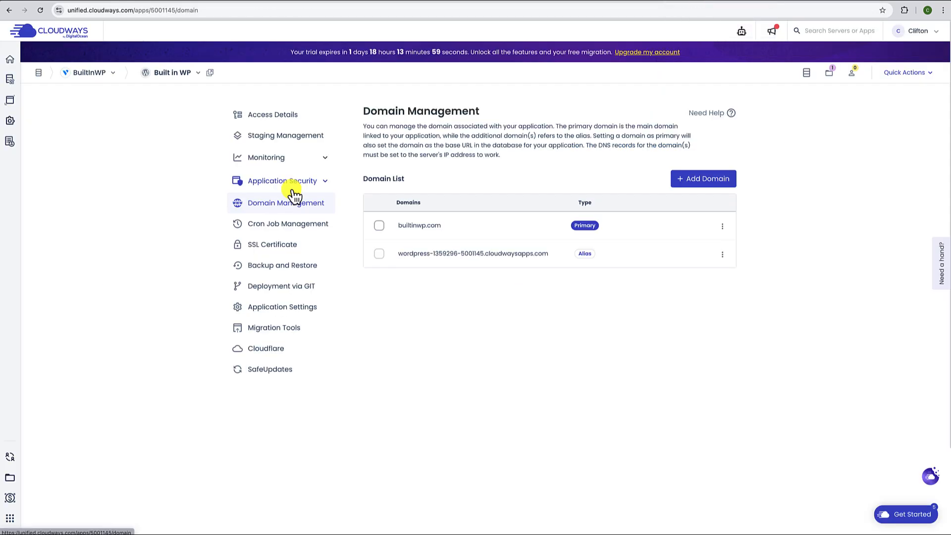
pyautogui.click(280, 252)
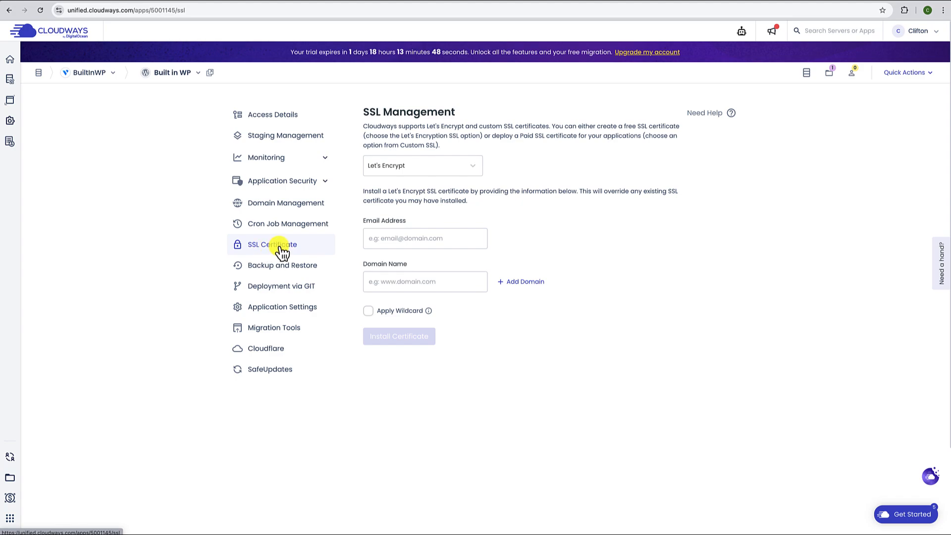
# - Install a Let's Encrypt certificate for builtinwp.com using the account e-mail, then view Access Details
pyautogui.click(396, 237)
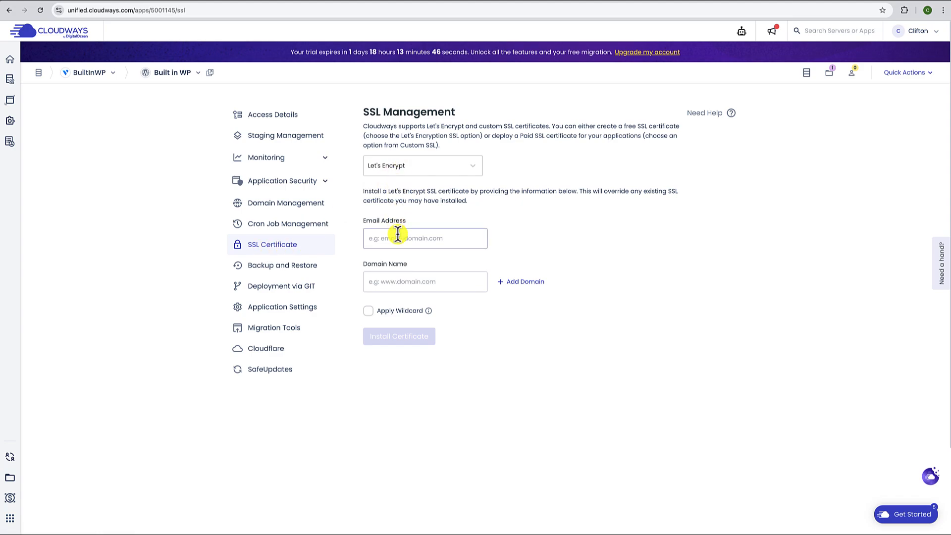
pyautogui.click(430, 262)
pyautogui.click(424, 277)
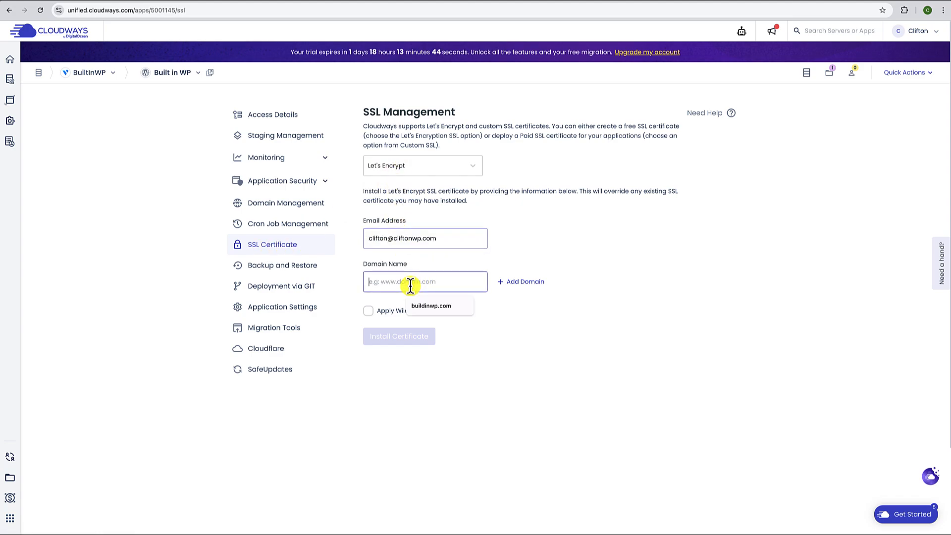
pyautogui.write('b')
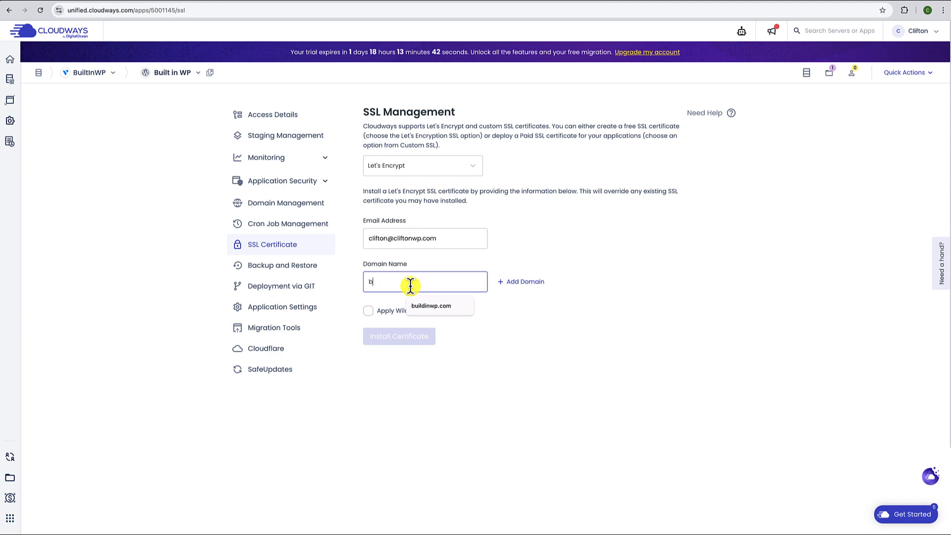
pyautogui.write('uiltinwp.com')
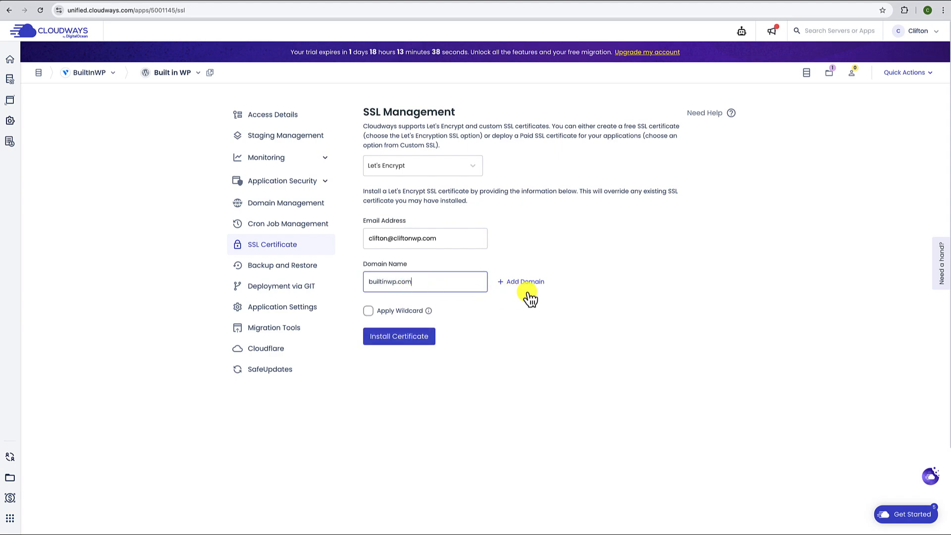
pyautogui.click(399, 337)
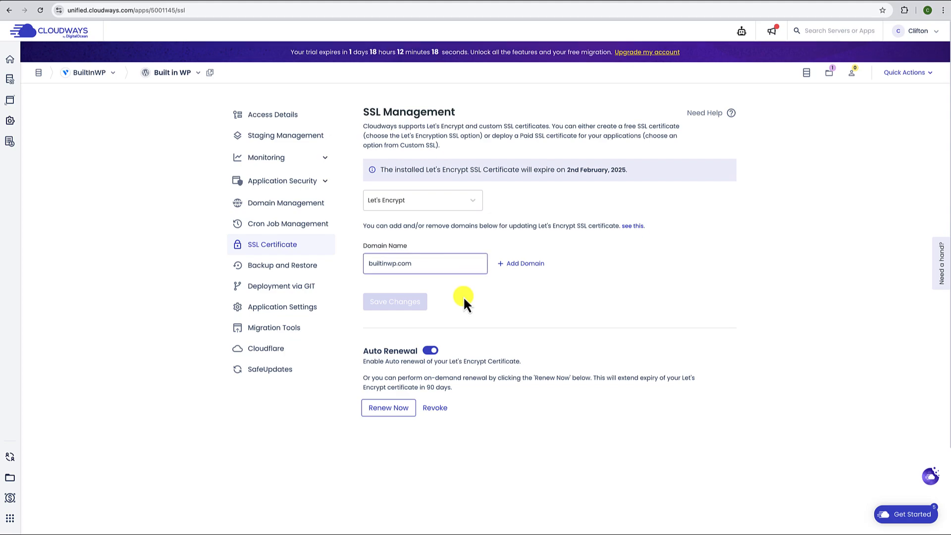
pyautogui.click(276, 120)
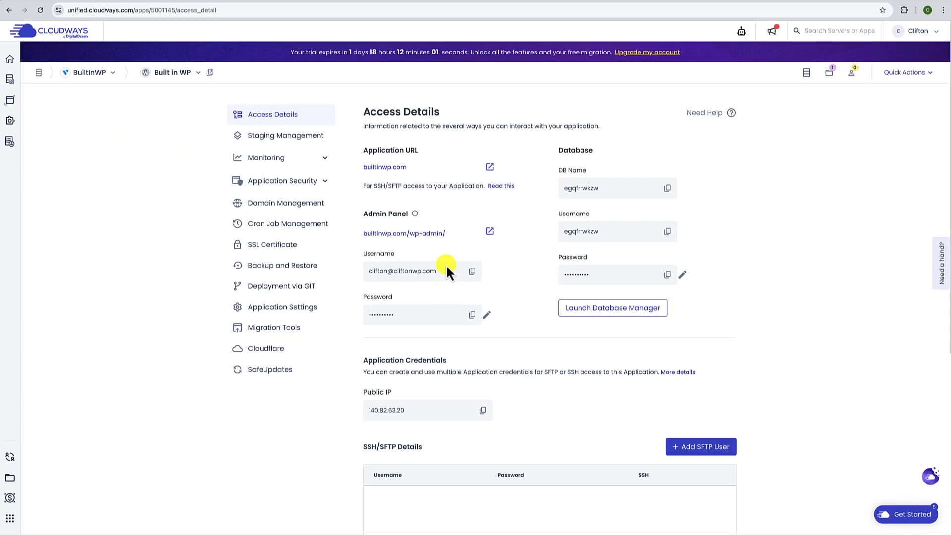
# - Copy the admin password and log in to the builtinwp.com WordPress admin
pyautogui.click(472, 316)
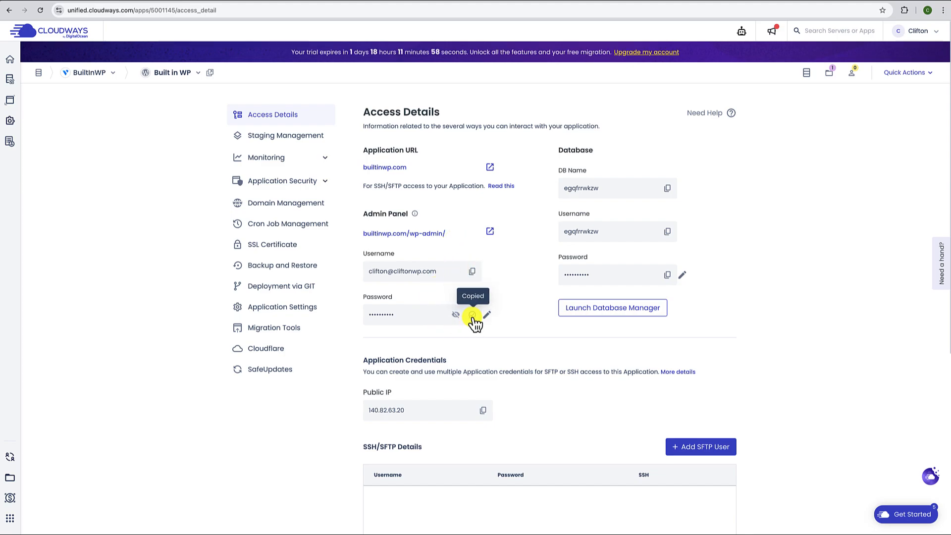
pyautogui.click(490, 233)
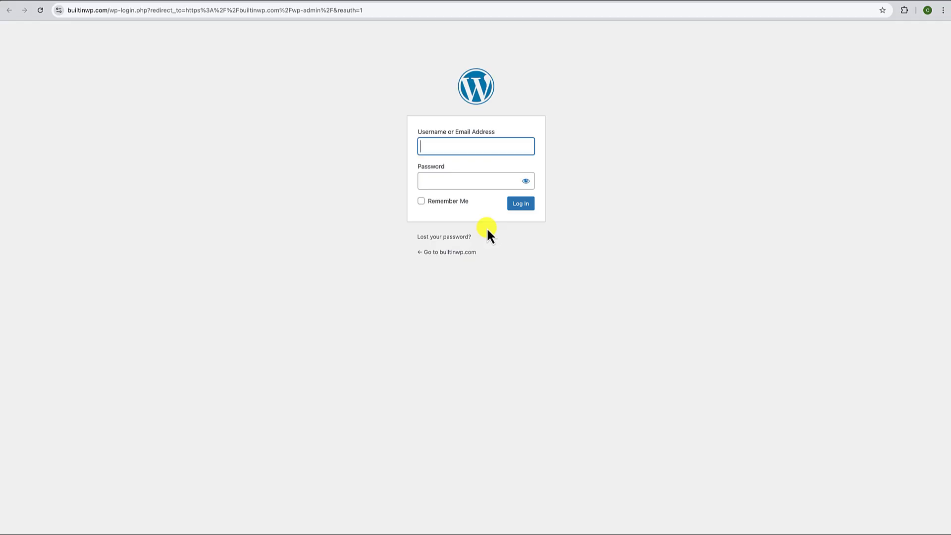
pyautogui.click(521, 204)
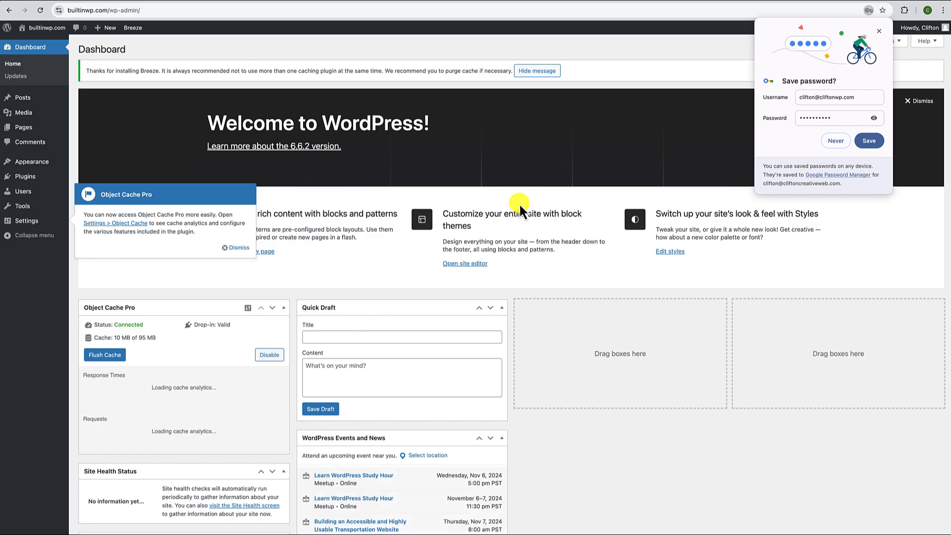
# - Decline saving the password, dismiss the Object Cache Pro notice, and open Installed Plugins
pyautogui.click(835, 141)
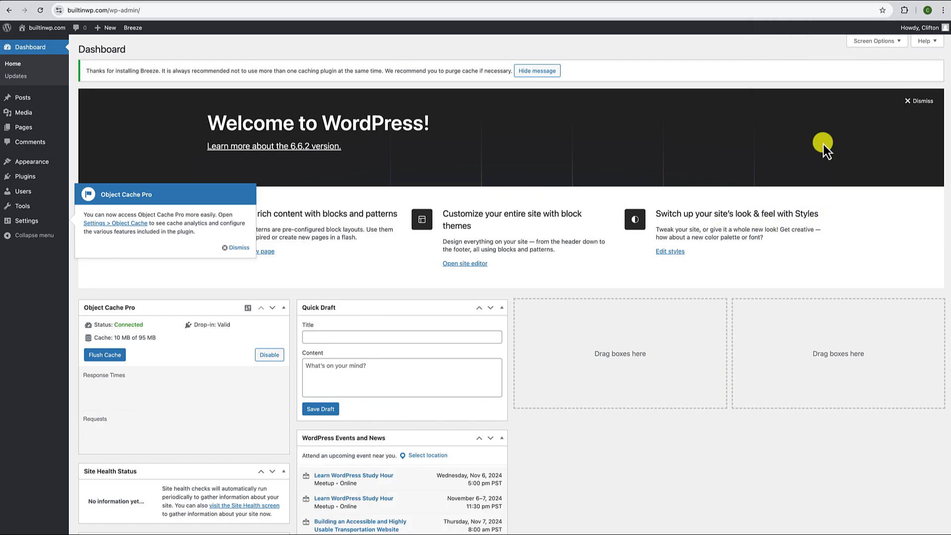
pyautogui.click(238, 248)
pyautogui.moveTo(35, 178)
pyautogui.click(97, 178)
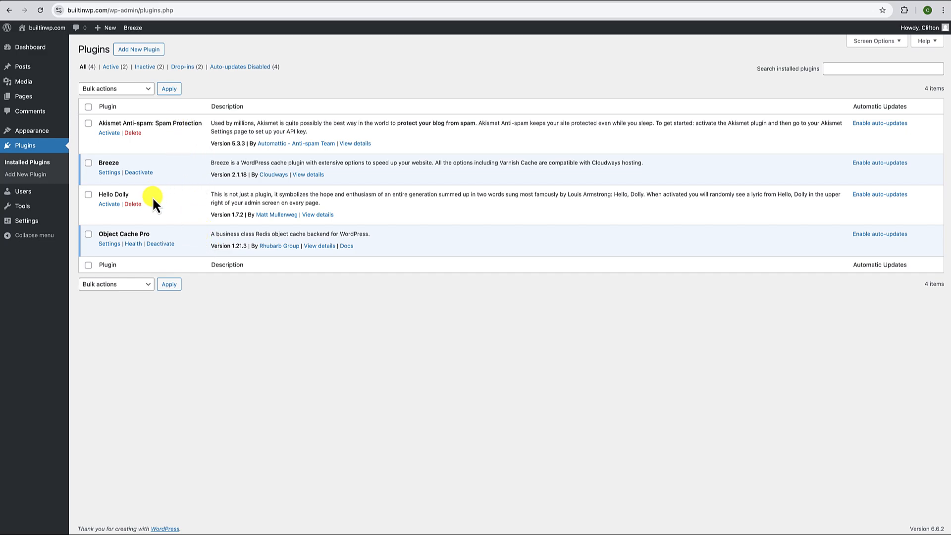
# - Delete the Hello Dolly and Akismet Anti-spam plugins, then go to General Settings
pyautogui.click(133, 204)
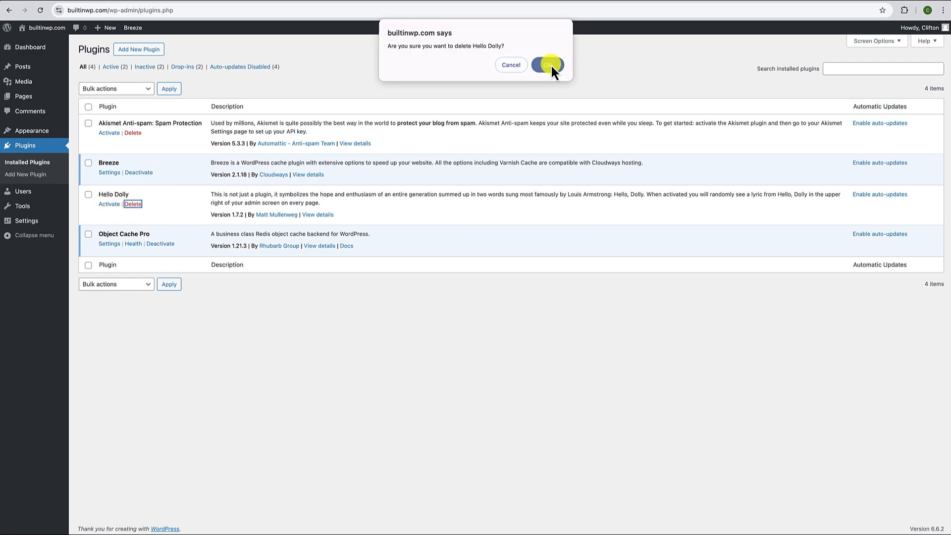
pyautogui.click(548, 65)
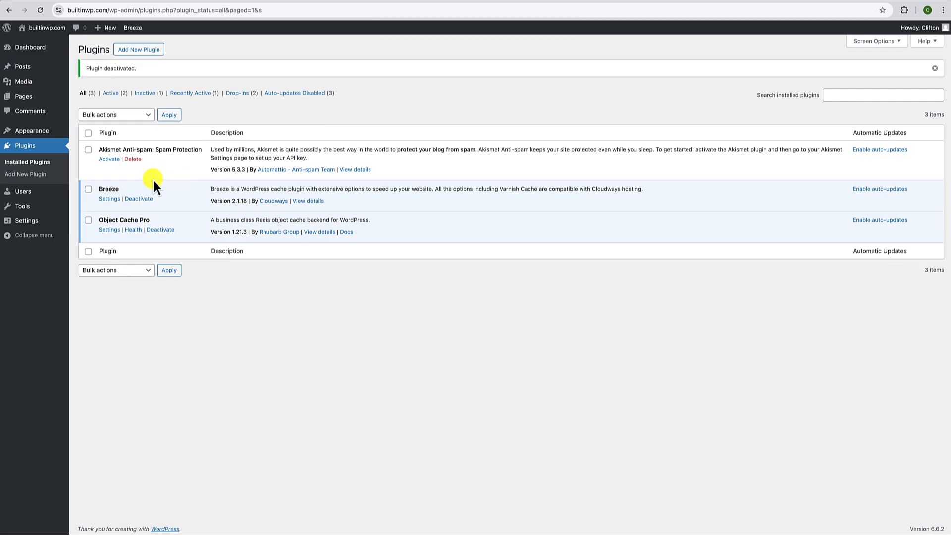
pyautogui.click(133, 159)
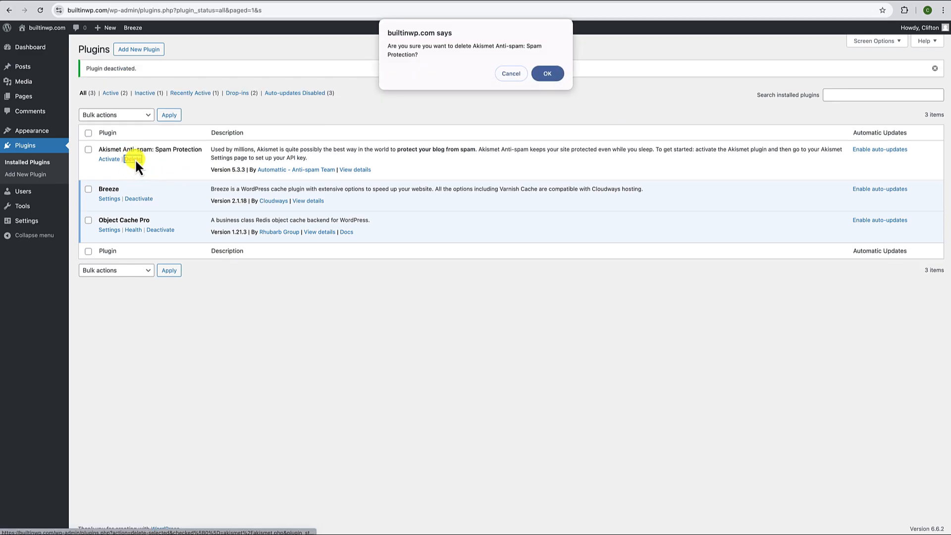
pyautogui.click(548, 78)
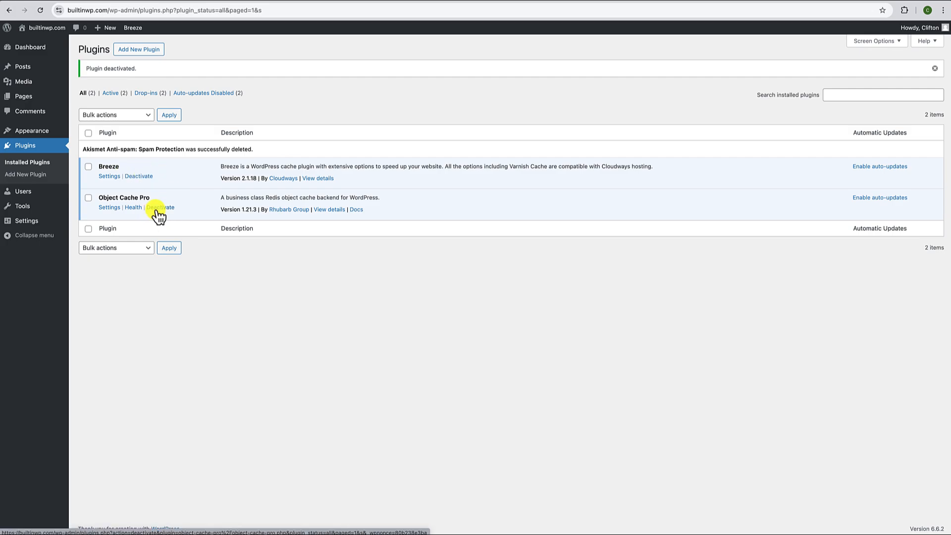
pyautogui.click(31, 220)
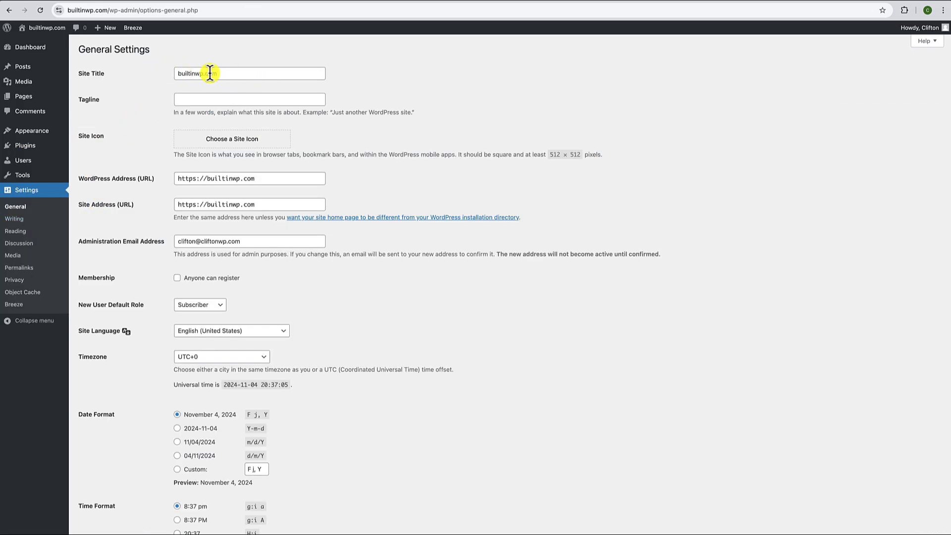
# - Set the site title to 'Built in WP' and the tagline to 'Build Anything in WordPress Easily'
pyautogui.moveTo(227, 73); pyautogui.dragTo(154, 76)
pyautogui.write('B')
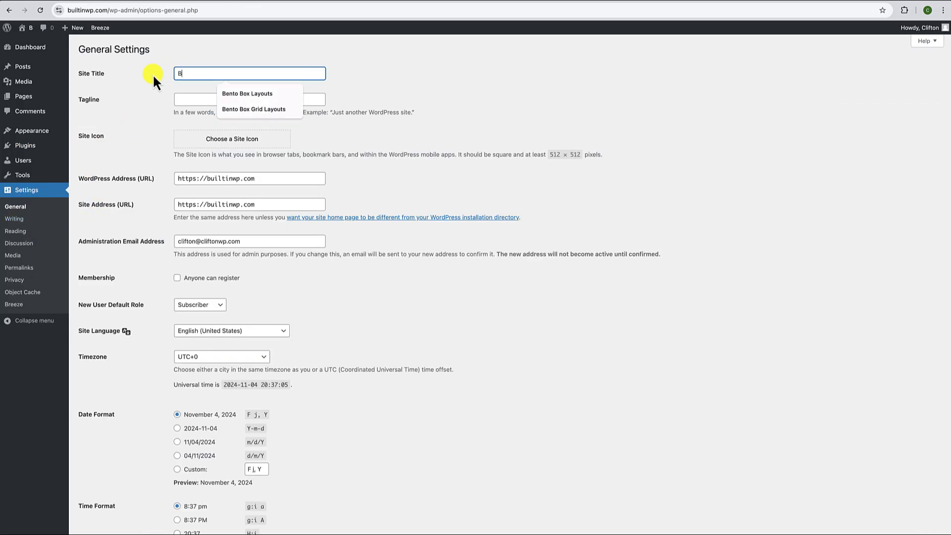
pyautogui.write('uilt in WP')
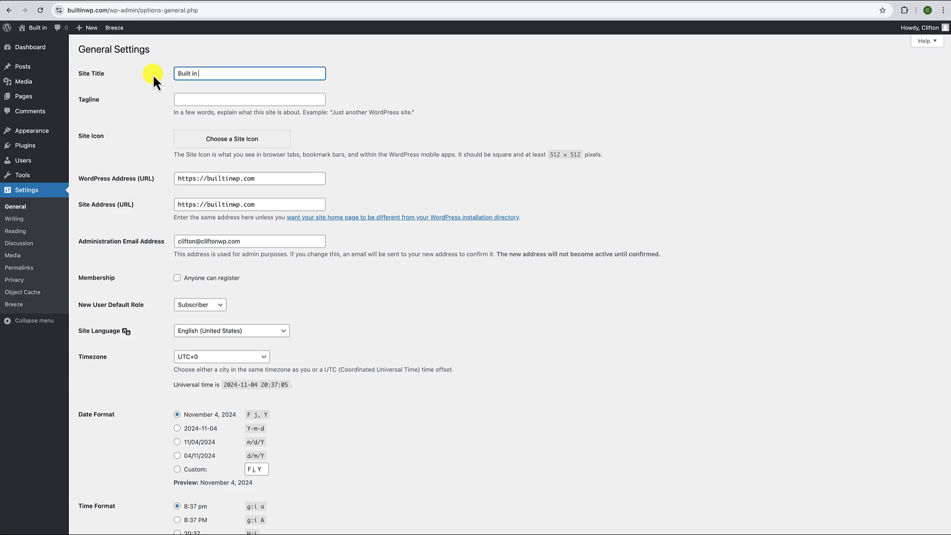
pyautogui.hotkey('ctrl', 'a')
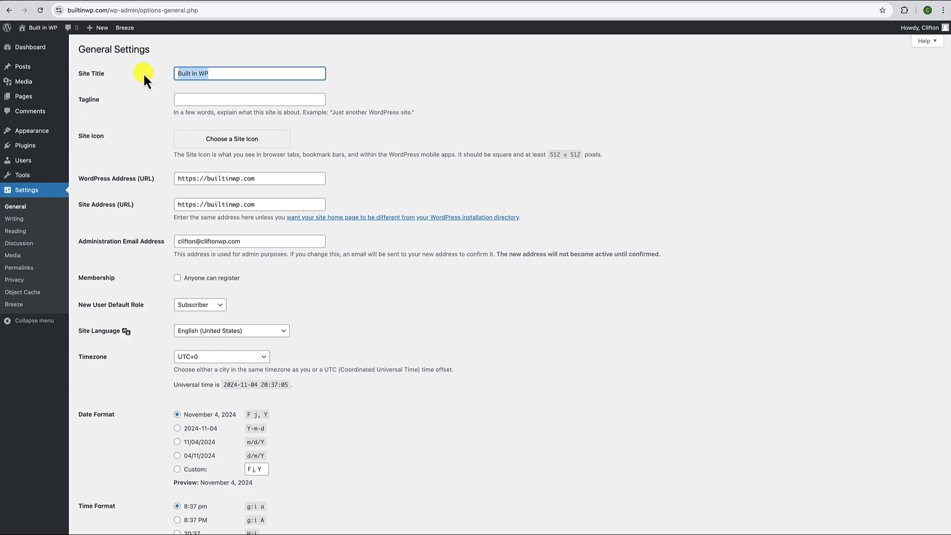
pyautogui.click(190, 99)
pyautogui.write('Buil')
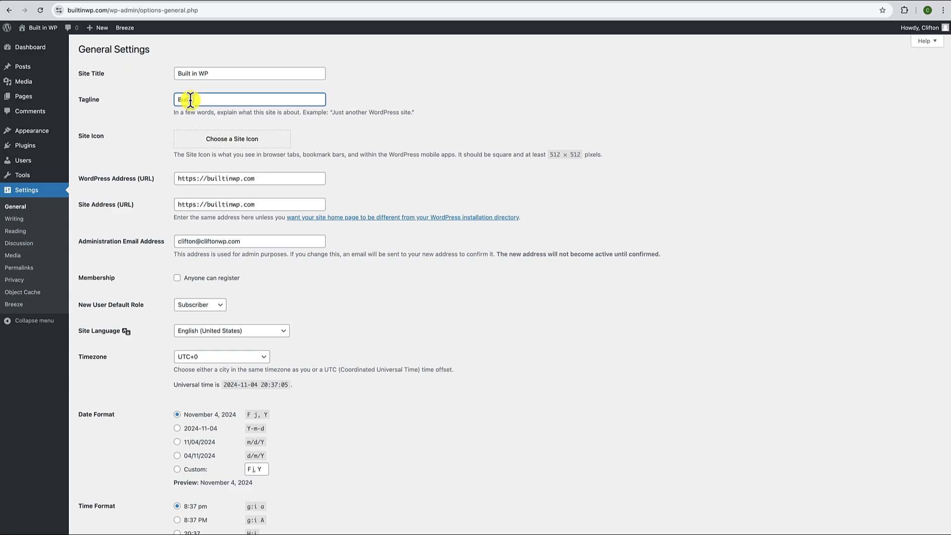
pyautogui.write('d Anything in WordPress Eas')
pyautogui.write('ily')
# - Set the timezone to Los Angeles and save the general settings
pyautogui.scroll(-3, 257, 157)
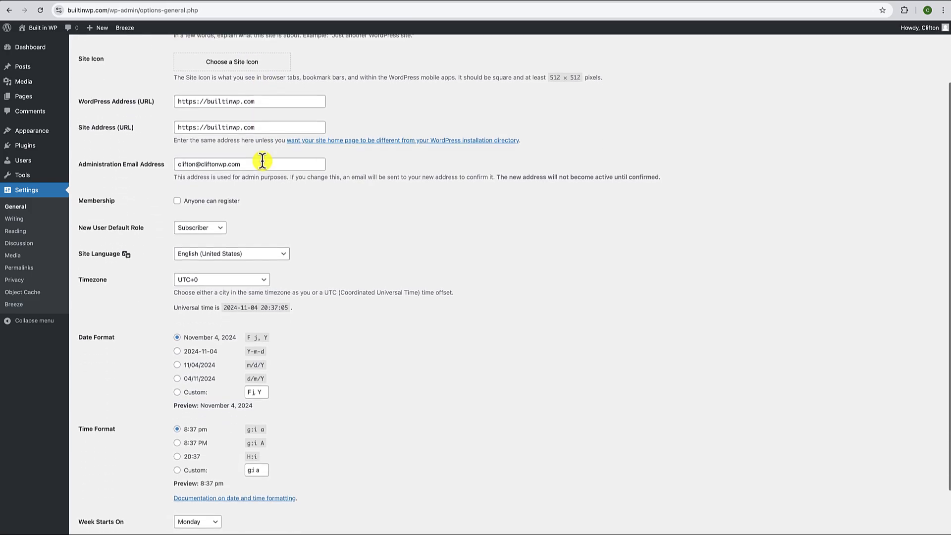
pyautogui.scroll(-2, 246, 142)
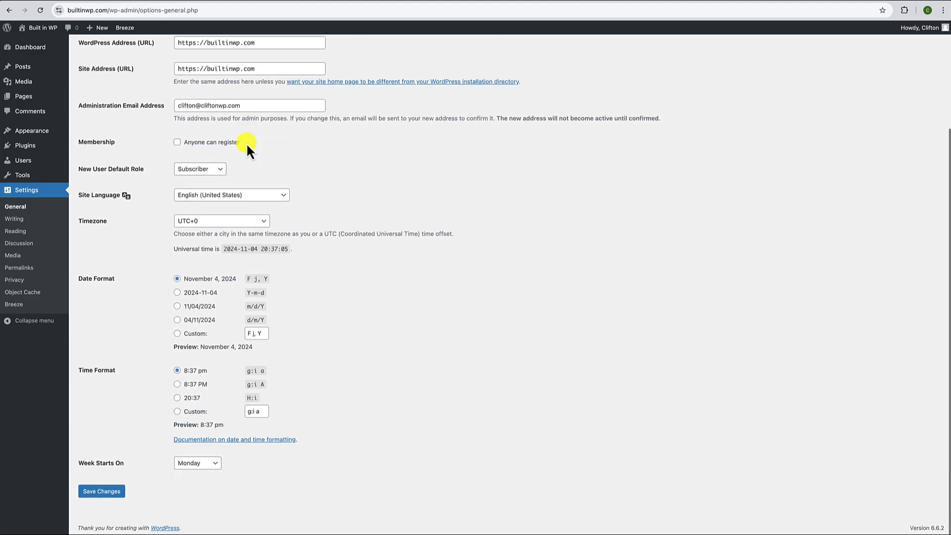
pyautogui.click(212, 220)
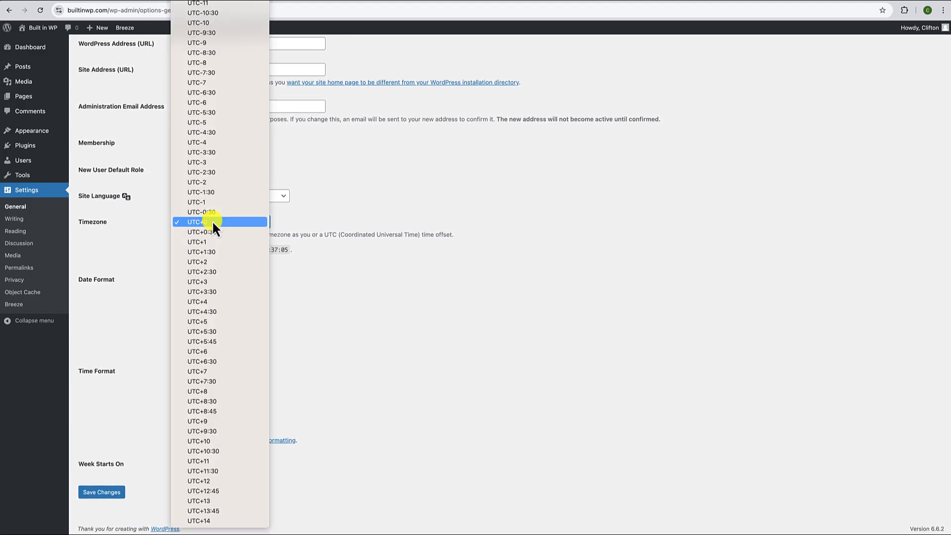
pyautogui.scroll(20, 212, 221)
pyautogui.scroll(-9, 212, 221)
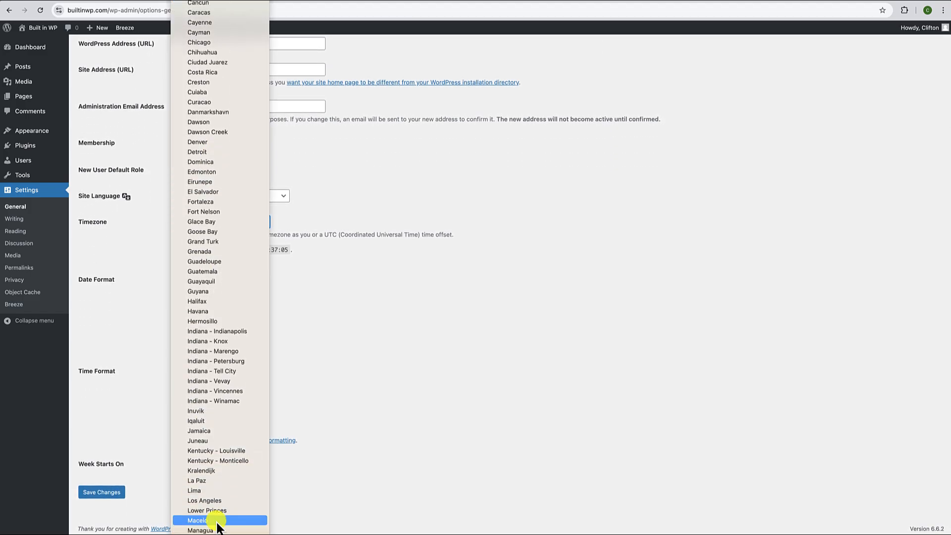
pyautogui.click(221, 500)
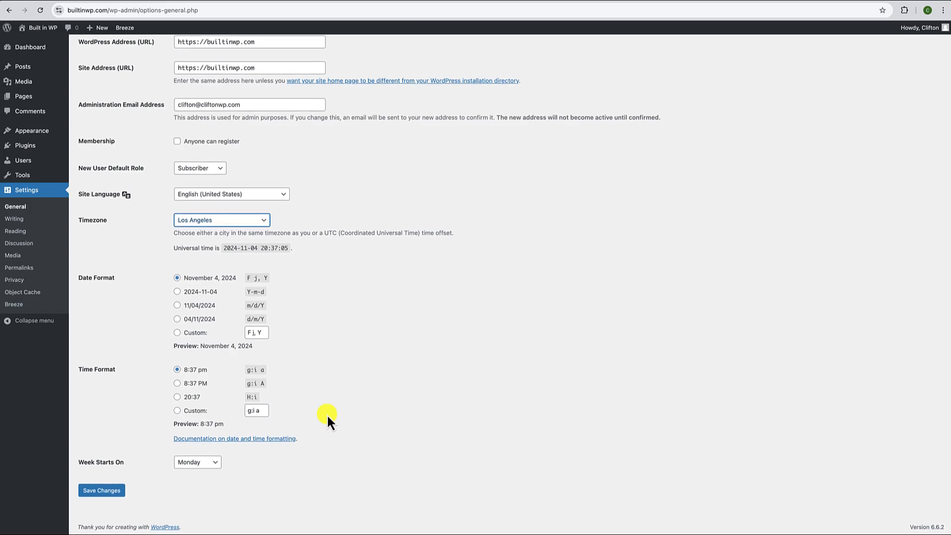
pyautogui.click(105, 490)
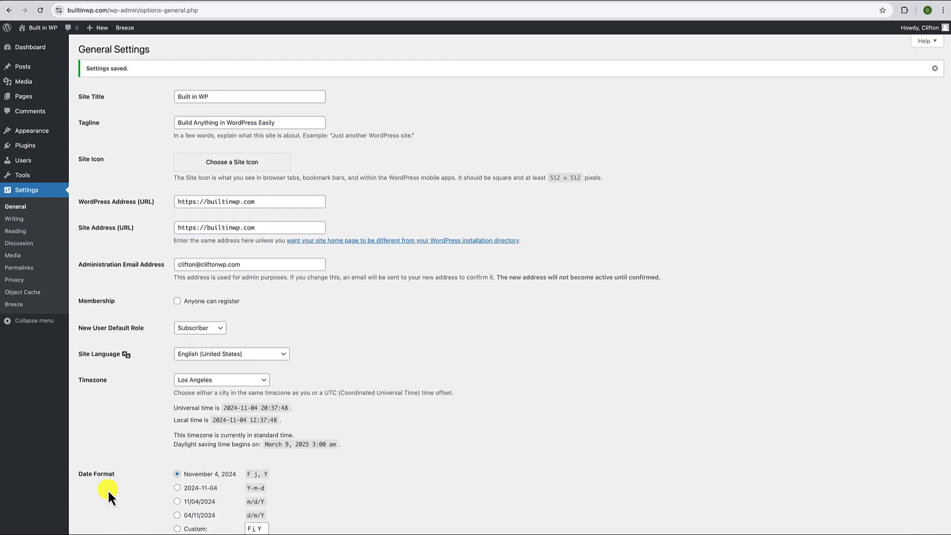
pyautogui.click(23, 269)
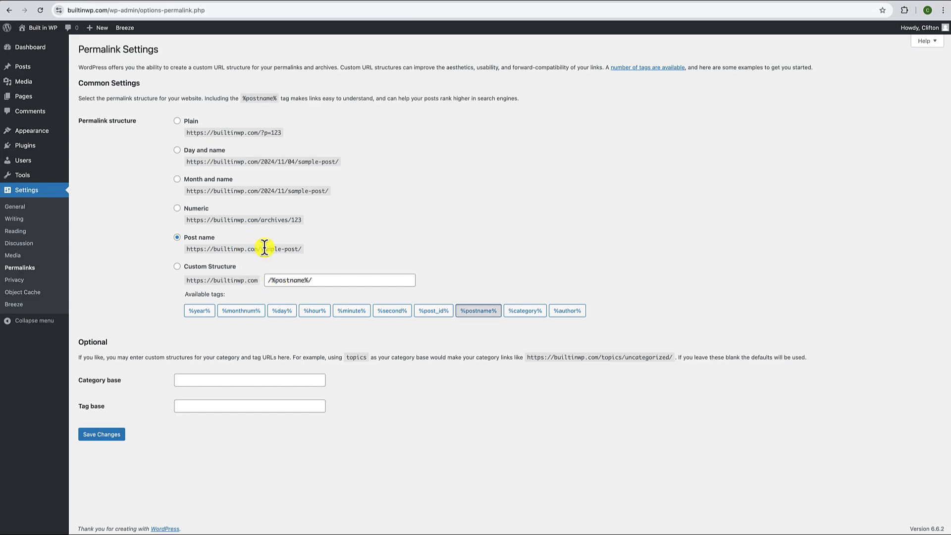
# - Save the Post name permalink structure and browse the live builtinwp.com homepage
pyautogui.click(110, 437)
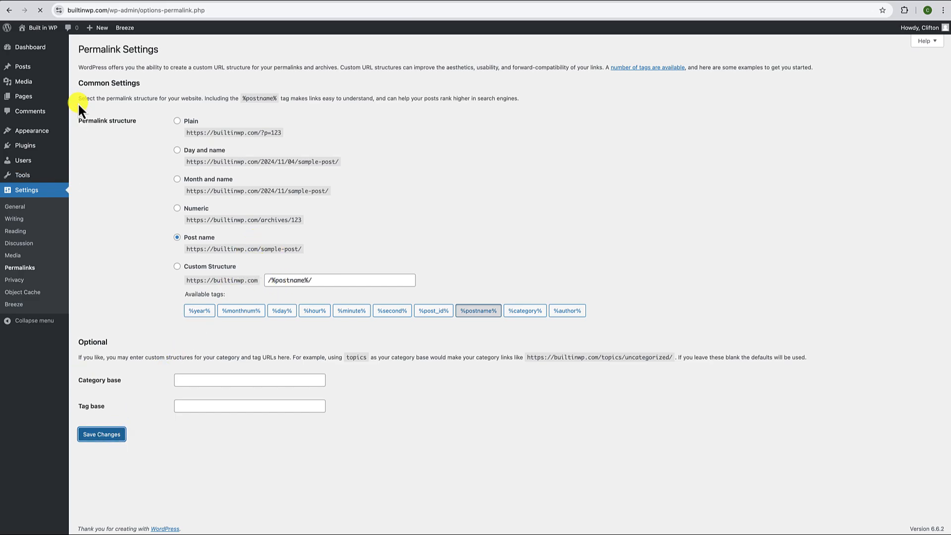
pyautogui.click(50, 29)
pyautogui.scroll(-15, 176, 214)
pyautogui.scroll(-10, 176, 212)
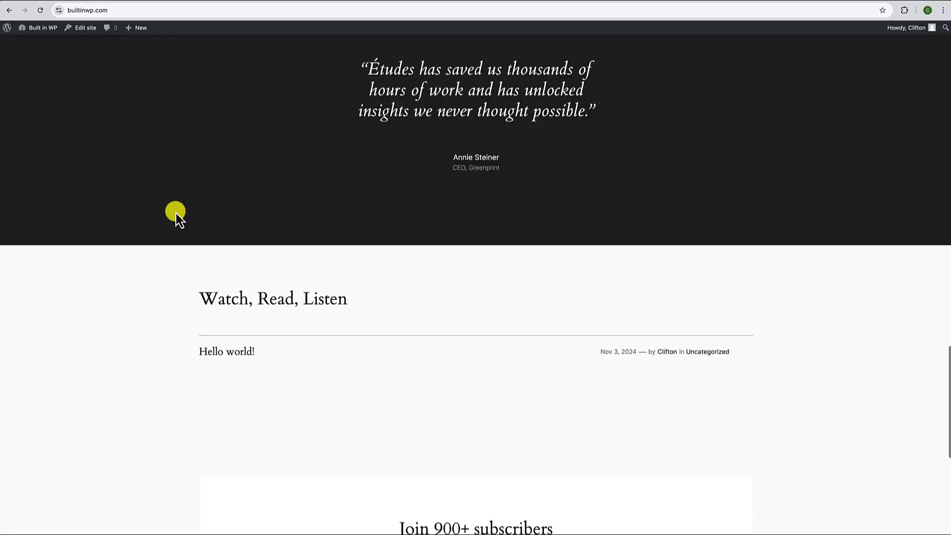
pyautogui.scroll(20, 175, 212)
pyautogui.scroll(2, 175, 212)
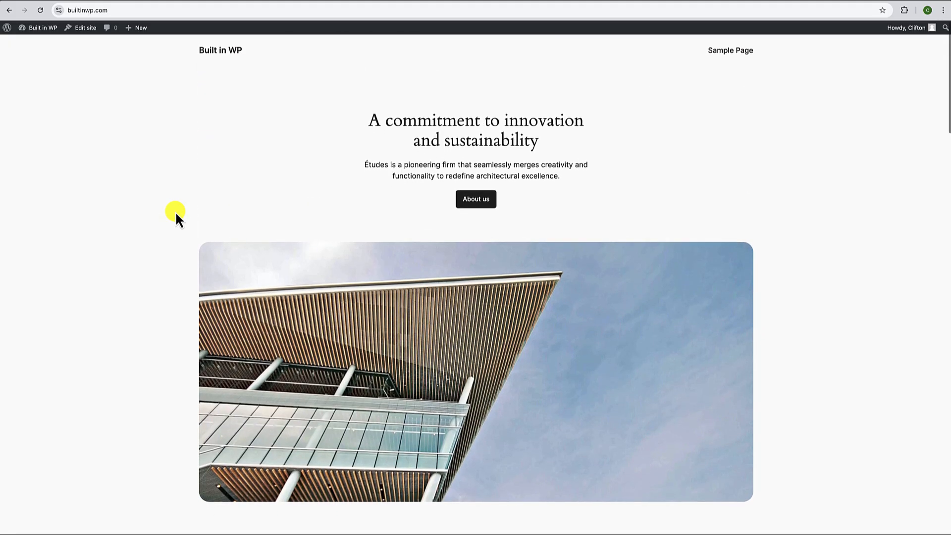
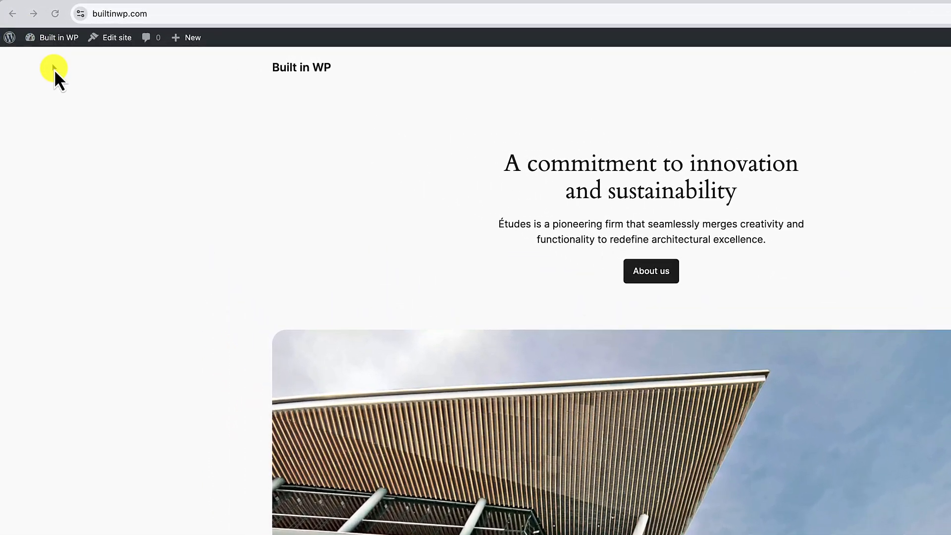
# - Search the theme directory for 'kadence', install and activate Kadence, then view the site's front end
pyautogui.moveTo(56, 40)
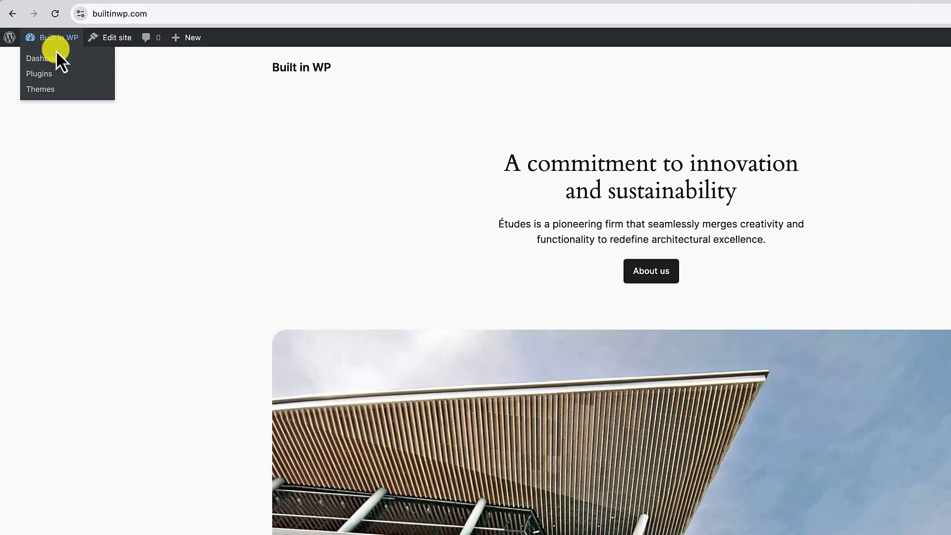
pyautogui.click(61, 60)
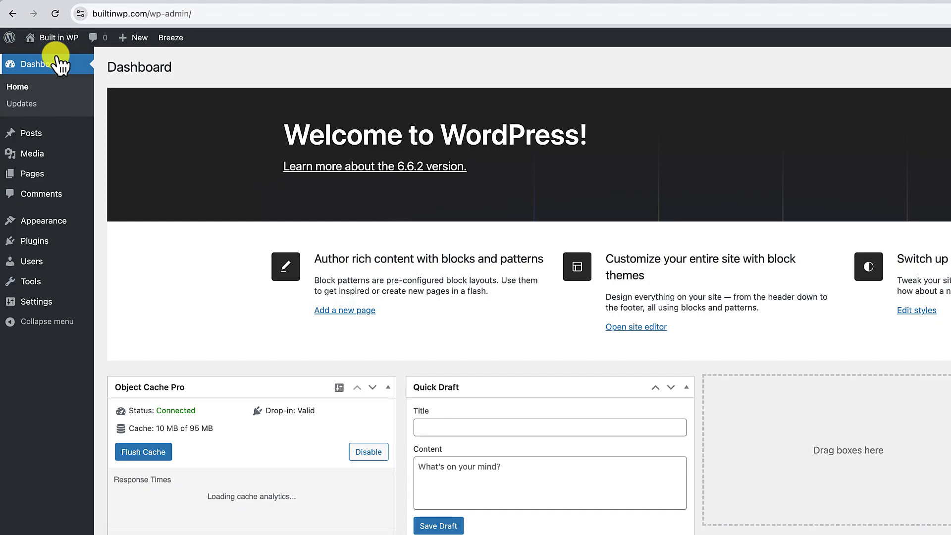
pyautogui.moveTo(55, 221)
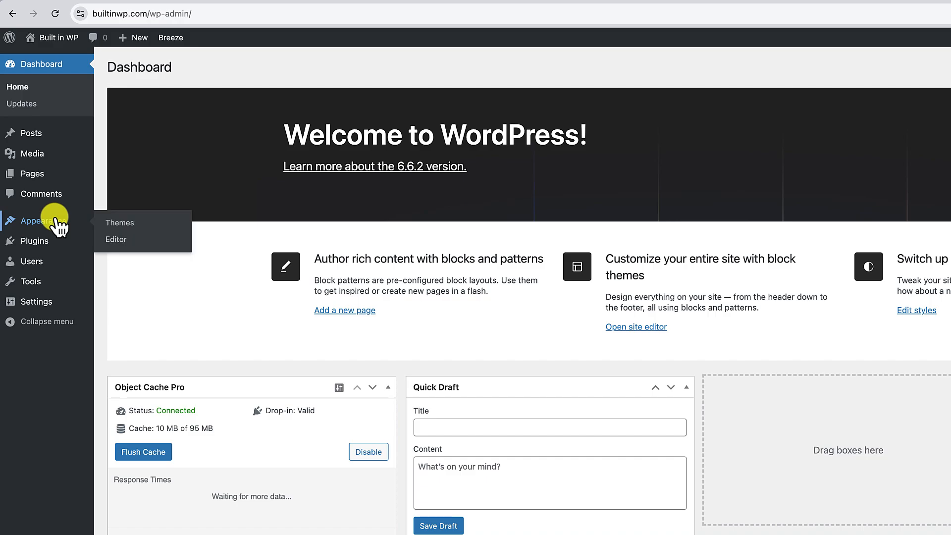
pyautogui.click(112, 219)
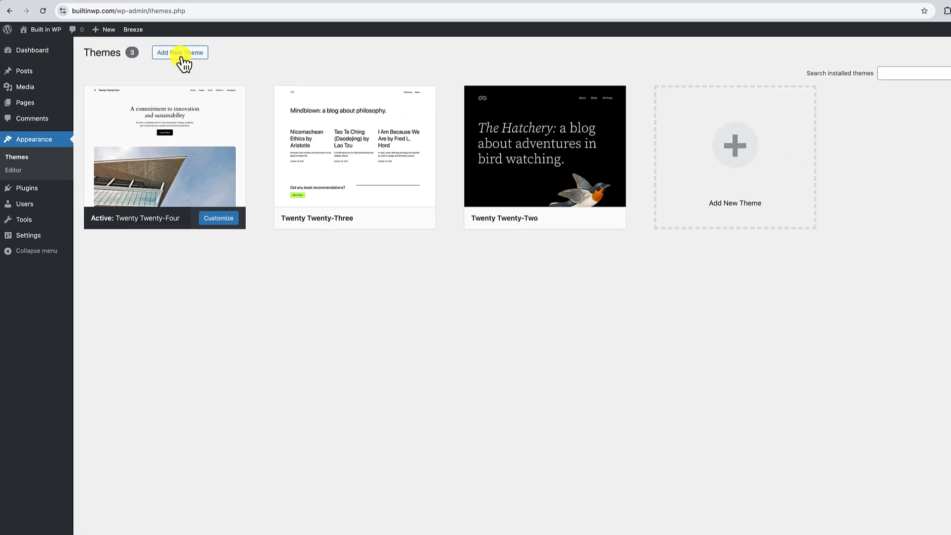
pyautogui.click(226, 67)
pyautogui.click(831, 71)
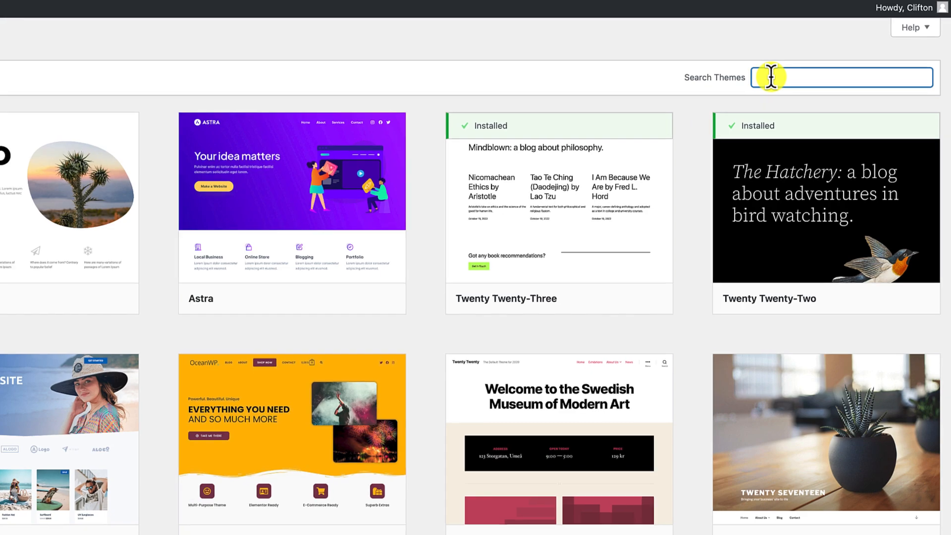
pyautogui.write('kadence')
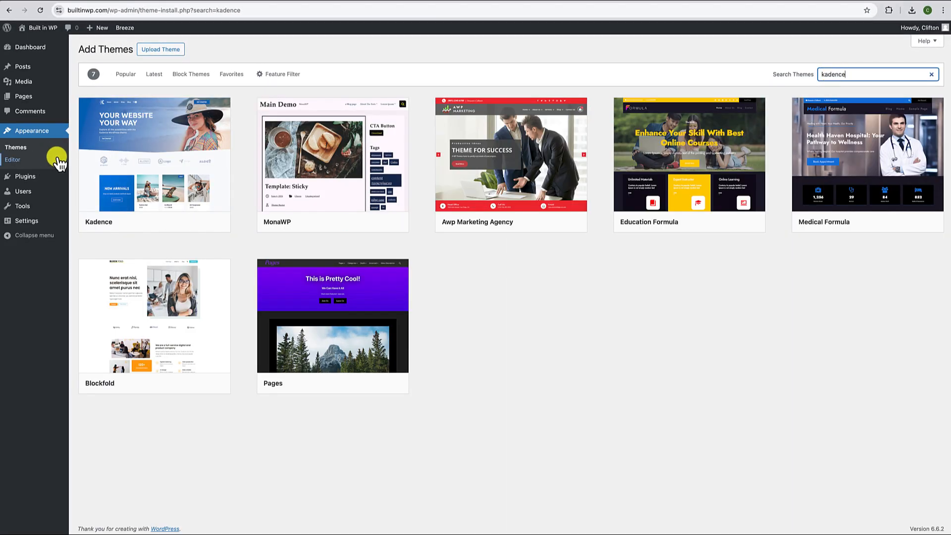
pyautogui.moveTo(119, 158)
pyautogui.click(177, 222)
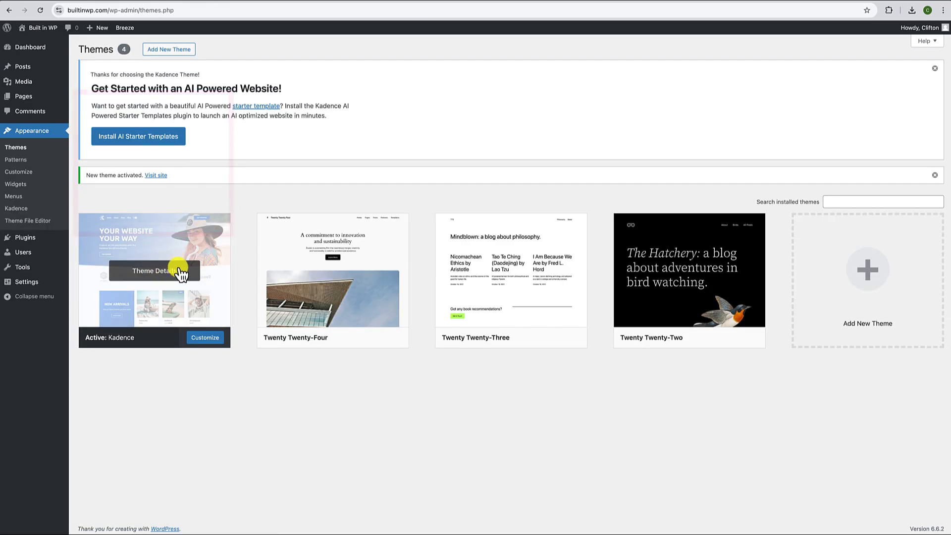
pyautogui.click(49, 27)
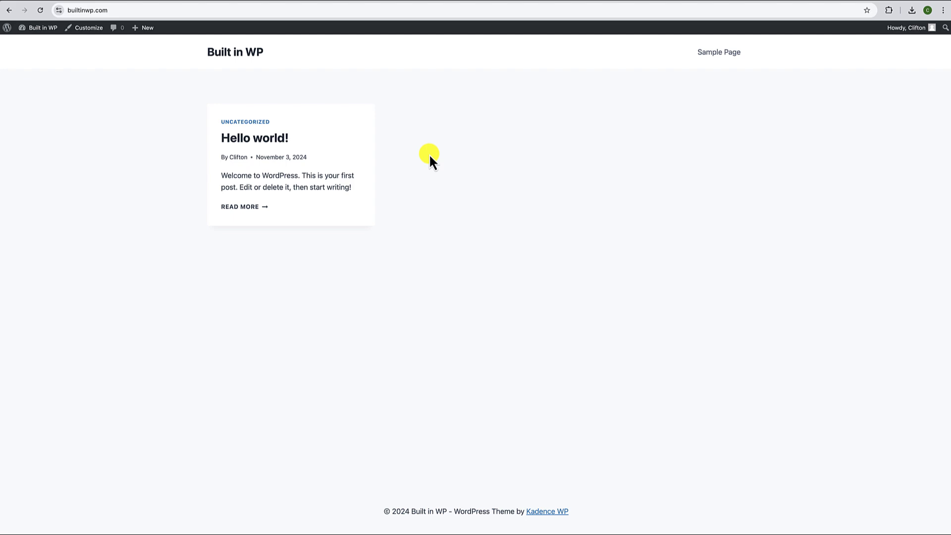
# - Search the plugin directory for 'kadence blocks', then install and activate the Kadence Blocks plugin
pyautogui.click(43, 41)
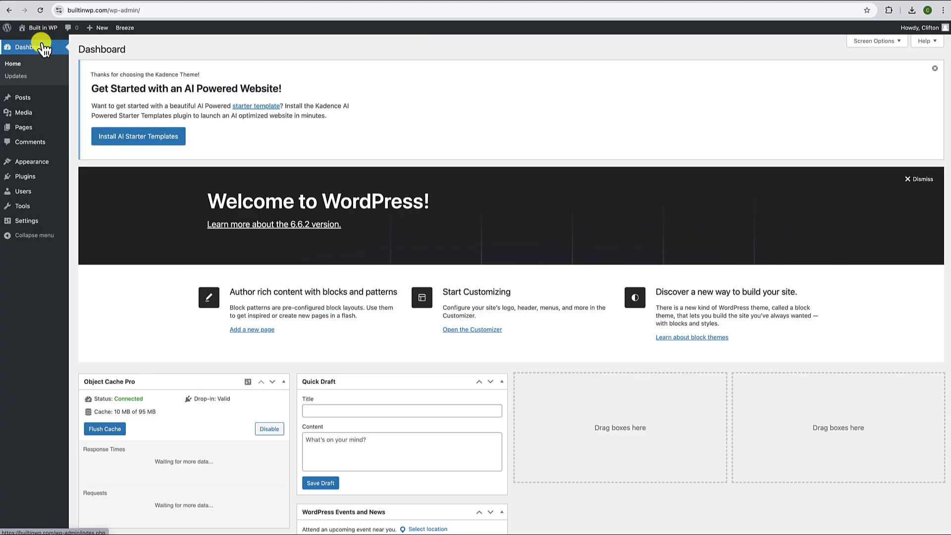
pyautogui.moveTo(30, 179)
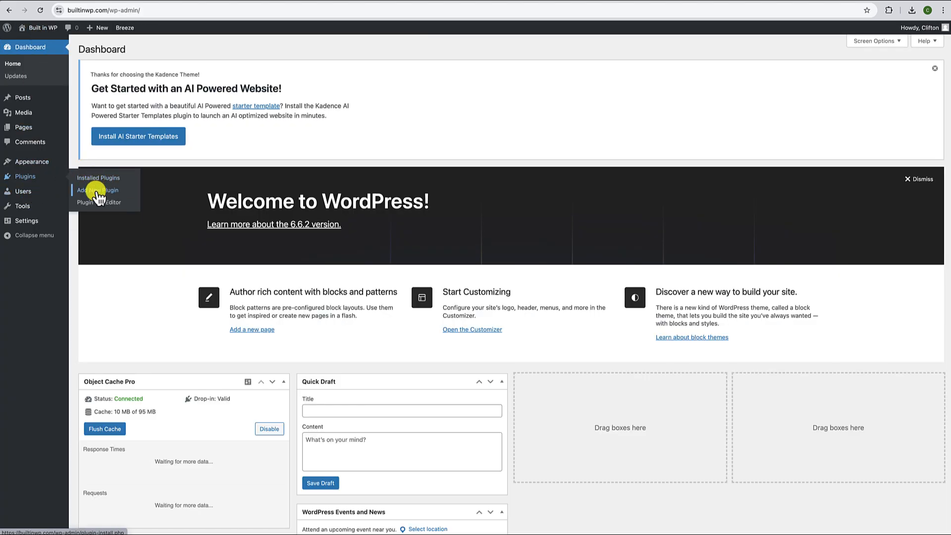
pyautogui.click(96, 191)
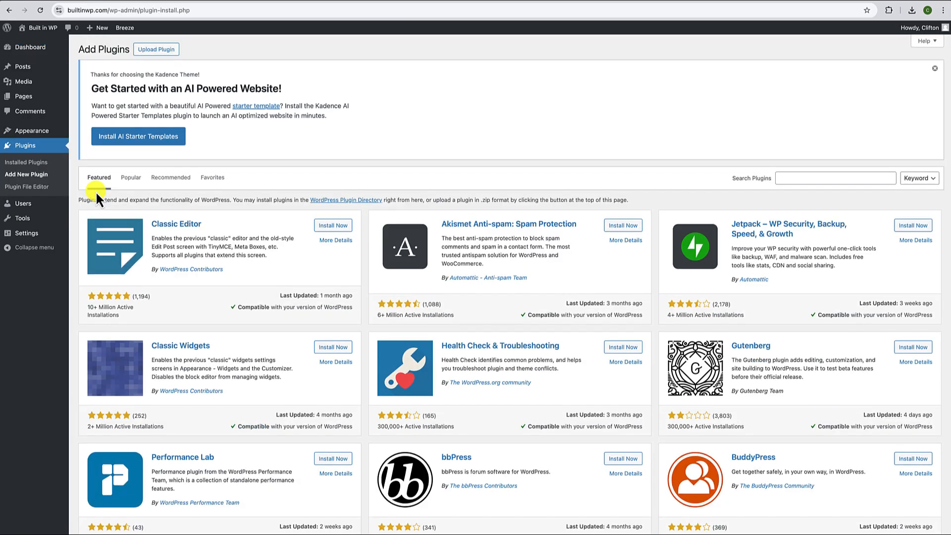
pyautogui.click(804, 180)
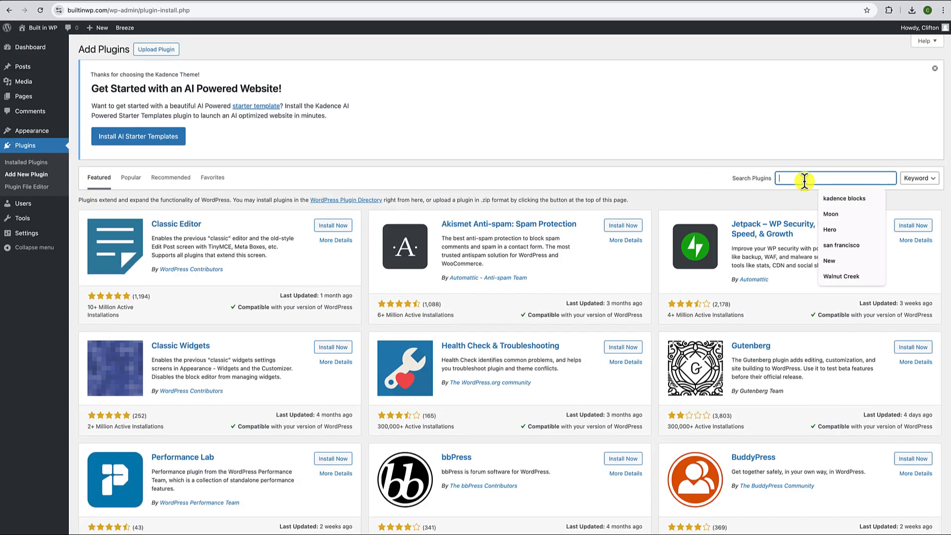
pyautogui.write('kadence blocks')
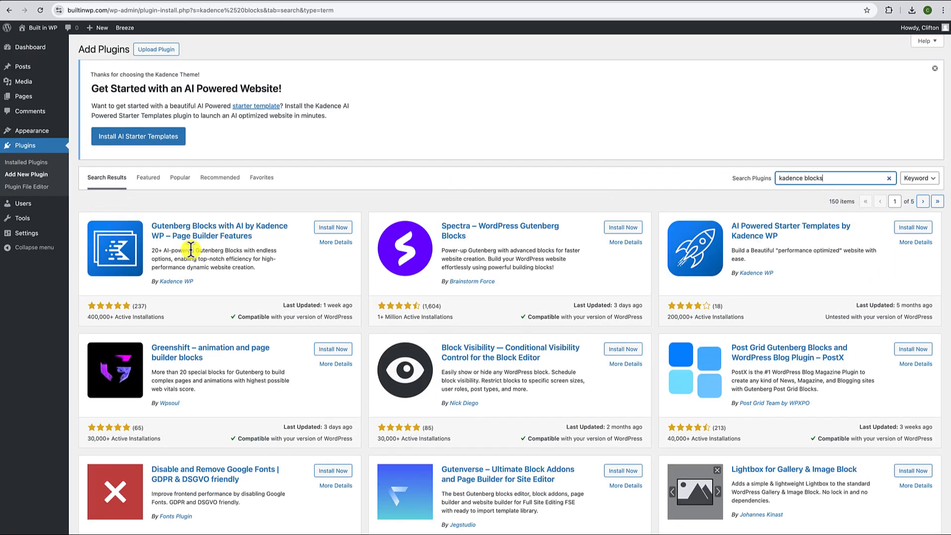
pyautogui.click(333, 229)
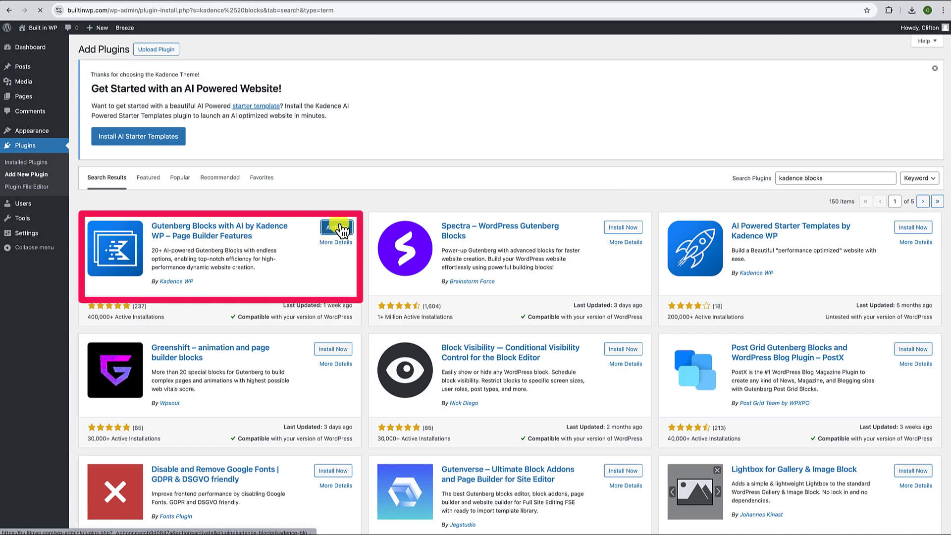
pyautogui.click(340, 229)
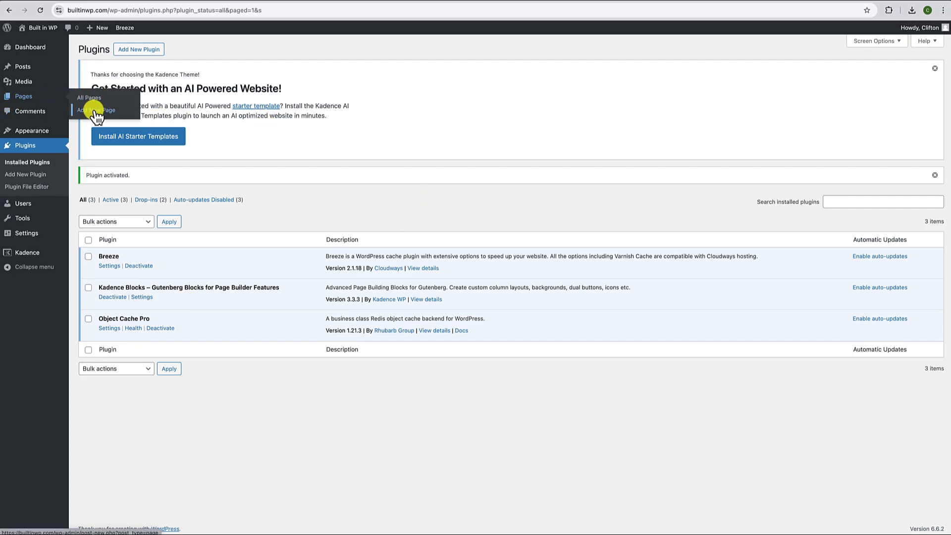
# - Create a new page titled 'Home Page'
pyautogui.click(95, 111)
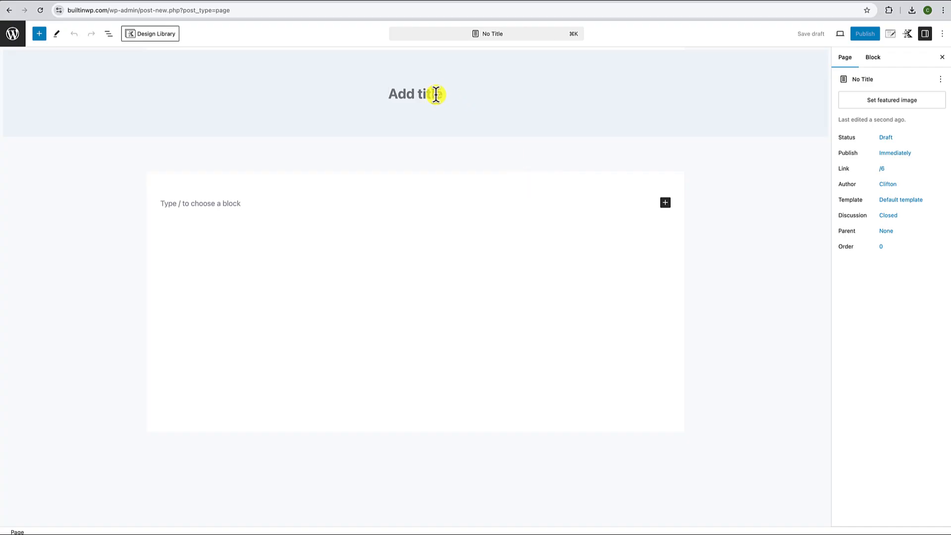
pyautogui.click(435, 94)
pyautogui.write('Home Page')
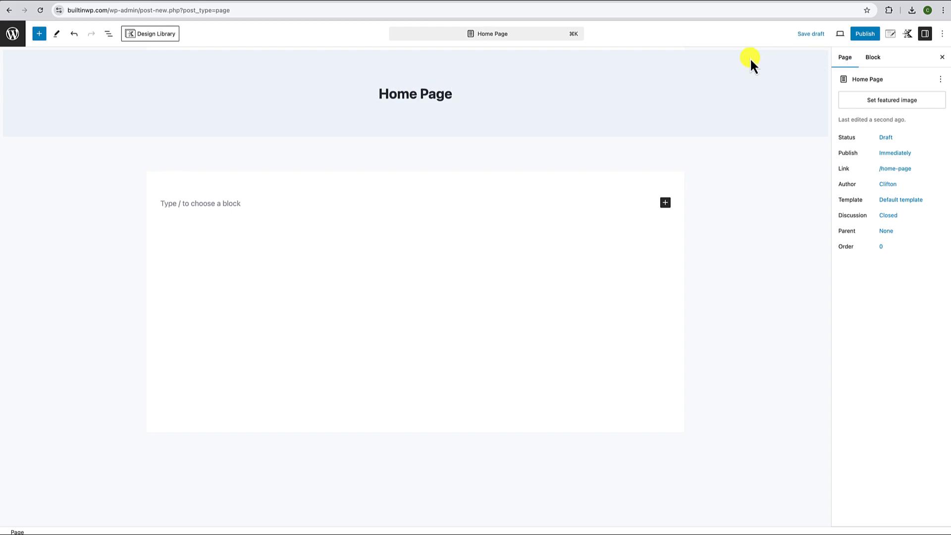
# - In Kadence page settings, disable the title, choose Fullwidth, Unboxed, disable spacing, and publish
pyautogui.click(891, 39)
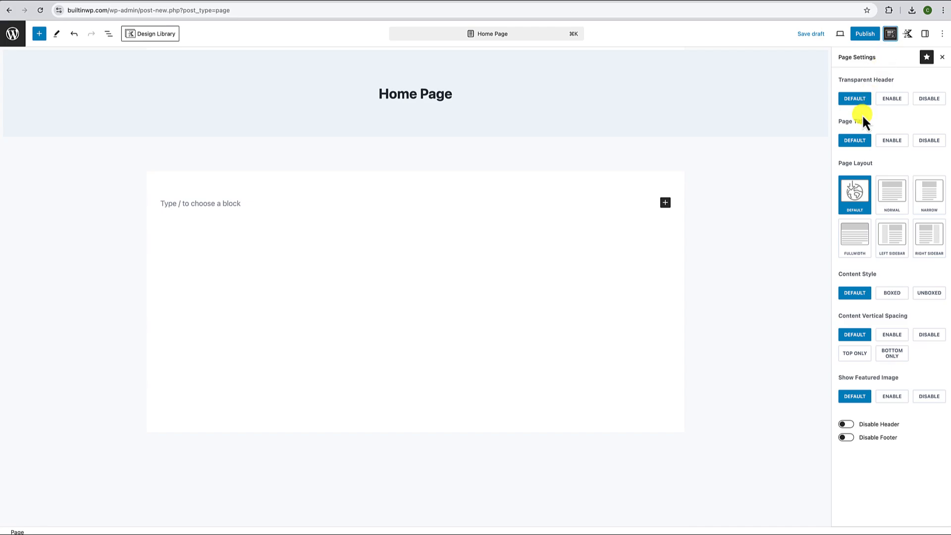
pyautogui.click(927, 143)
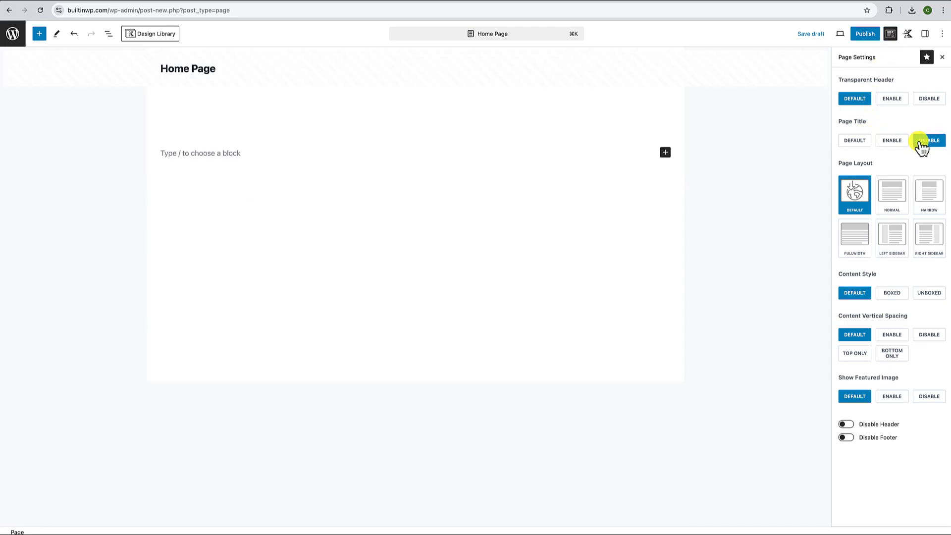
pyautogui.click(854, 249)
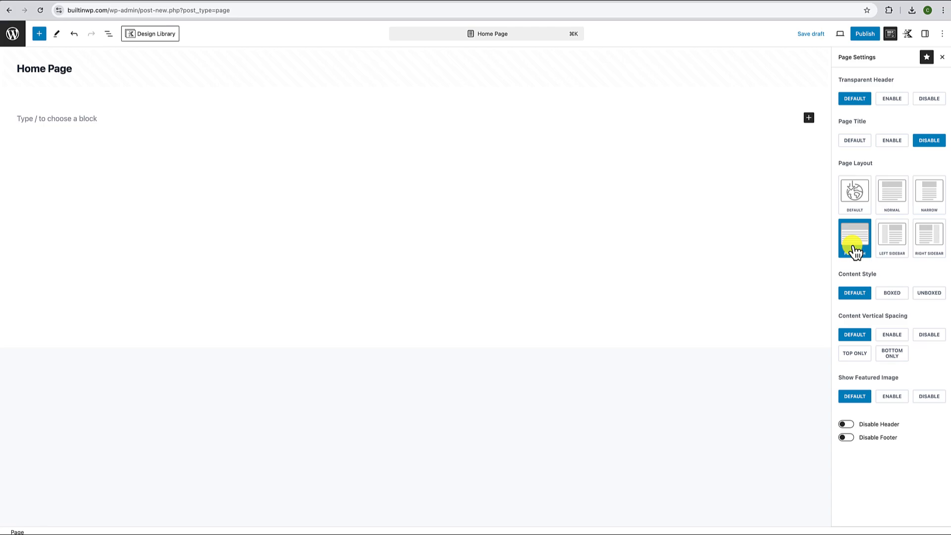
pyautogui.click(927, 294)
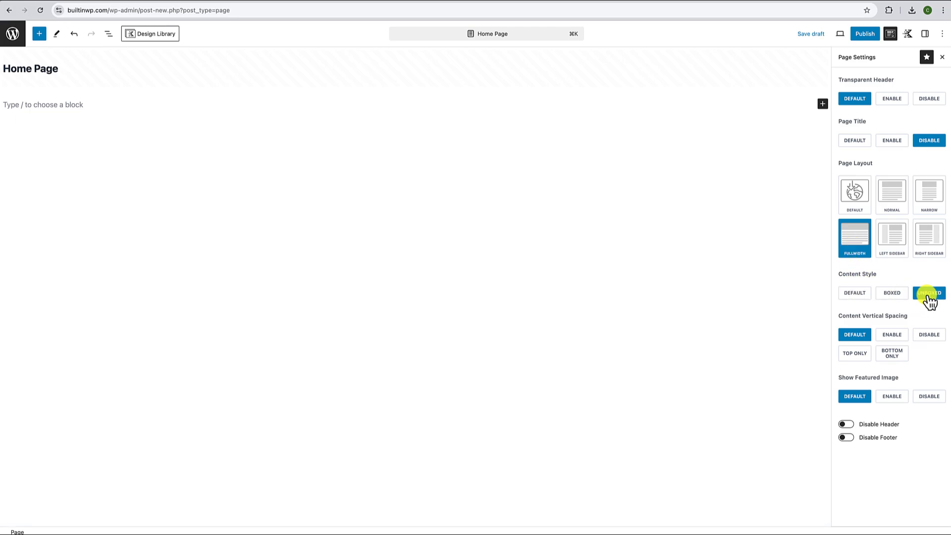
pyautogui.click(928, 336)
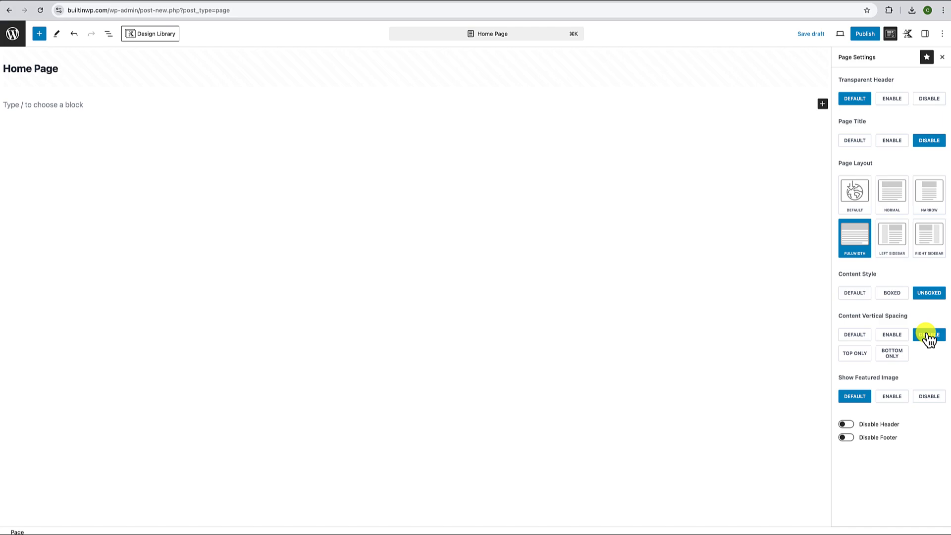
pyautogui.click(871, 34)
pyautogui.click(870, 33)
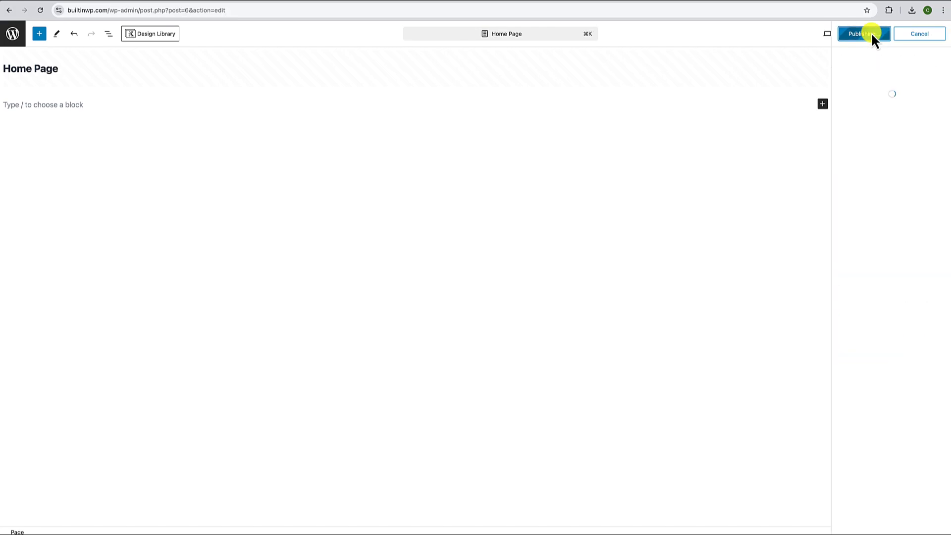
pyautogui.click(938, 33)
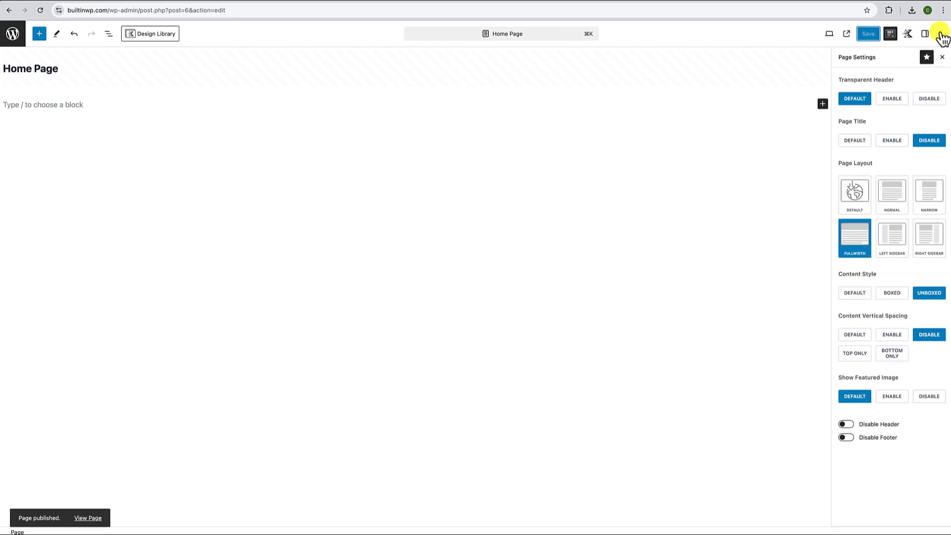
# - In Reading settings, set the static homepage to 'Home Page', save, and view the live site
pyautogui.click(15, 39)
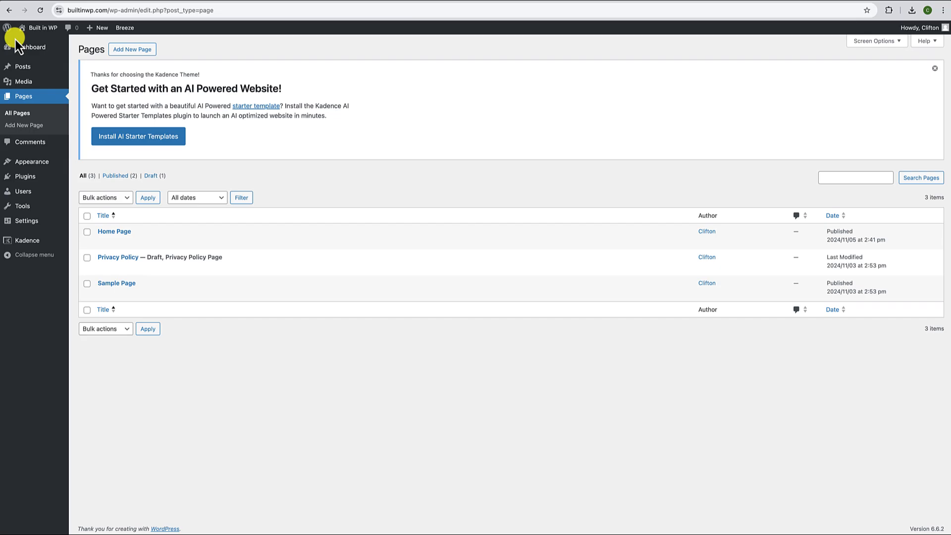
pyautogui.moveTo(21, 221)
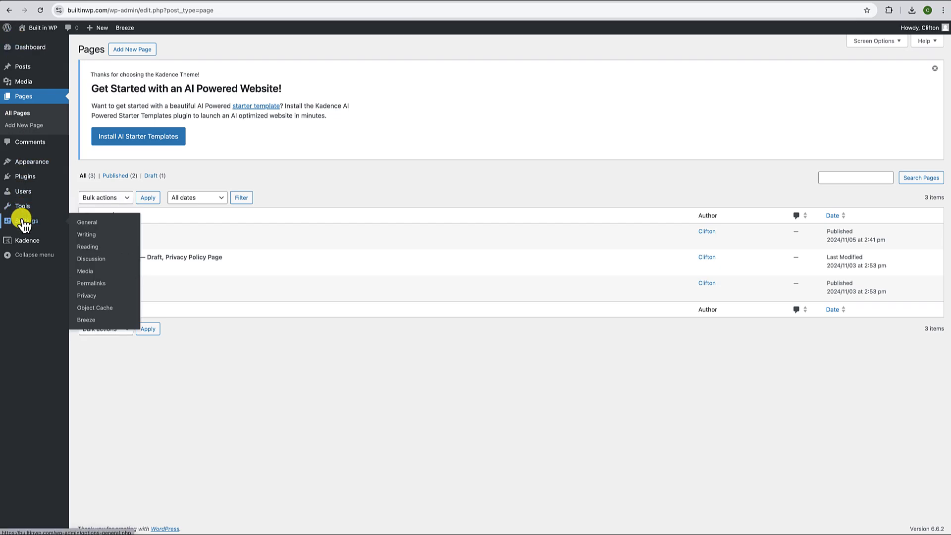
pyautogui.click(87, 246)
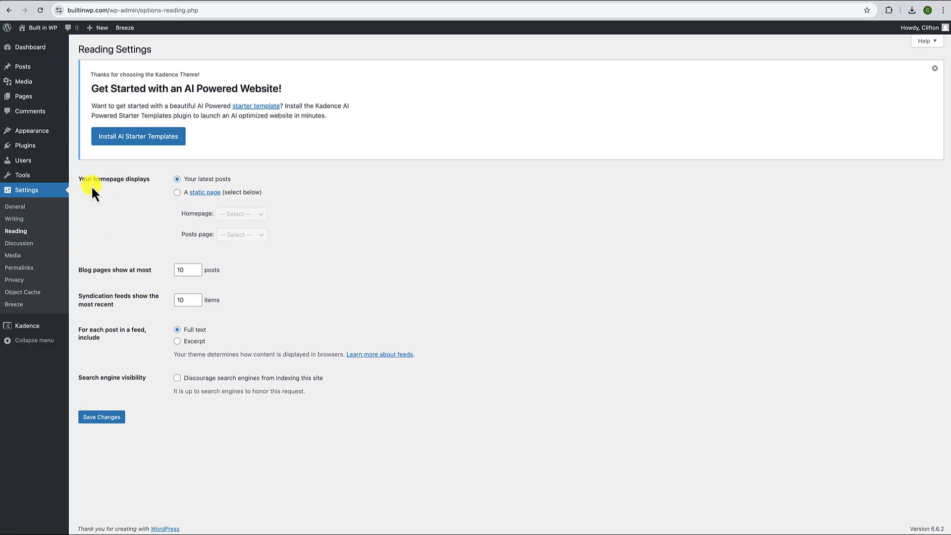
pyautogui.click(181, 191)
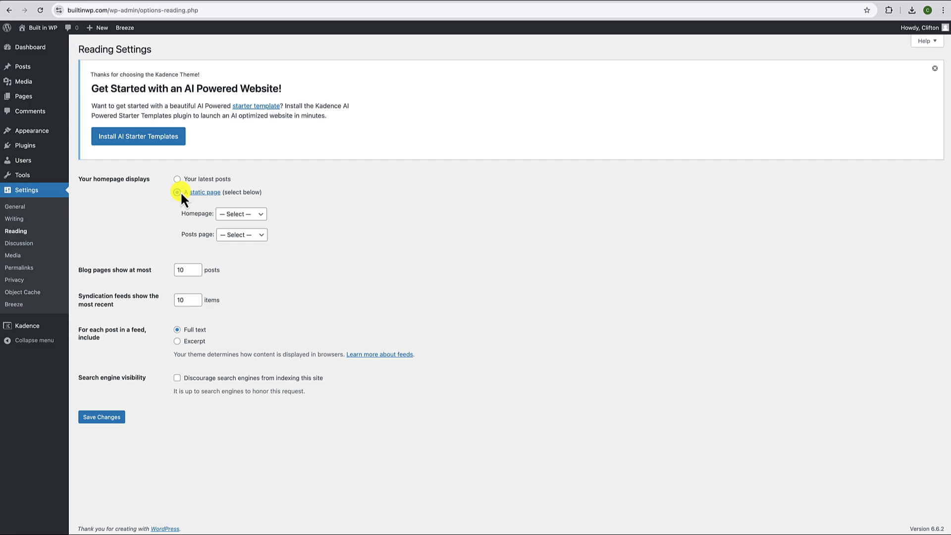
pyautogui.click(237, 220)
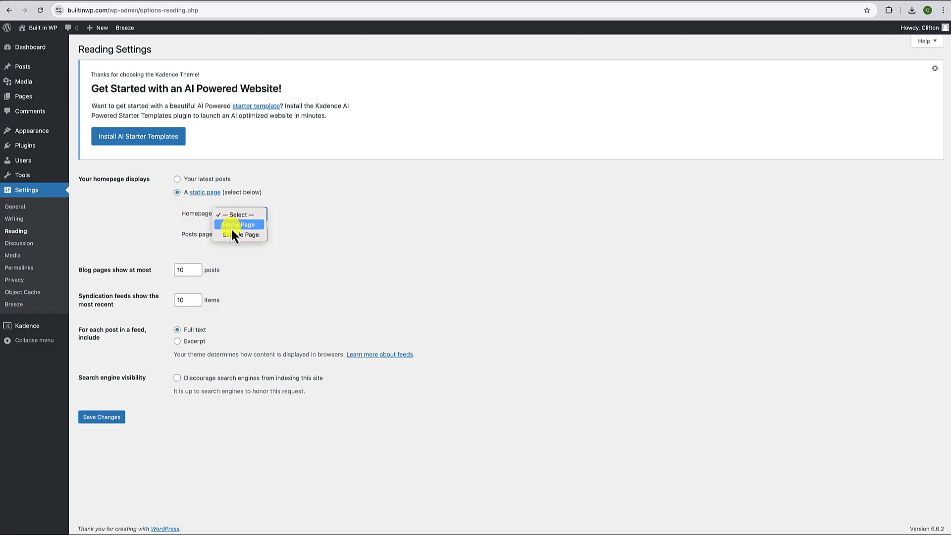
pyautogui.click(231, 225)
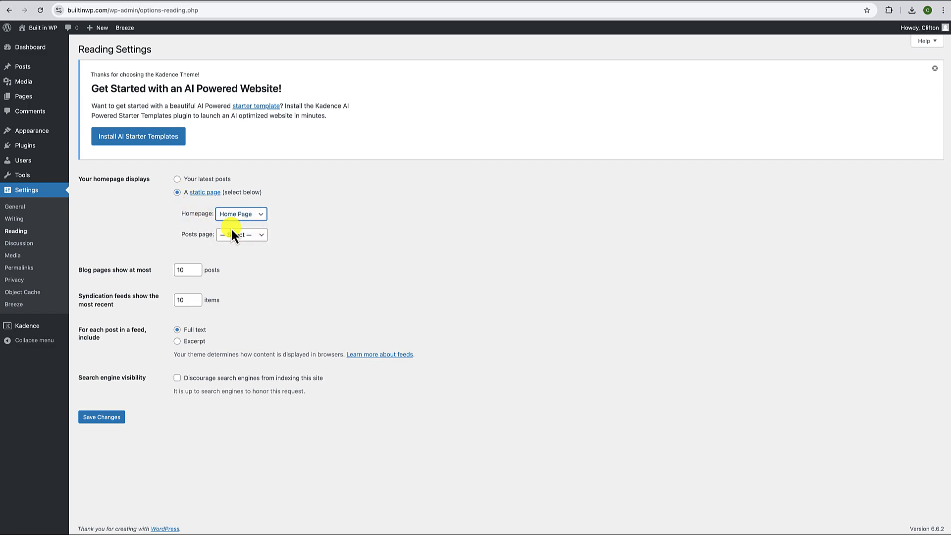
pyautogui.click(113, 420)
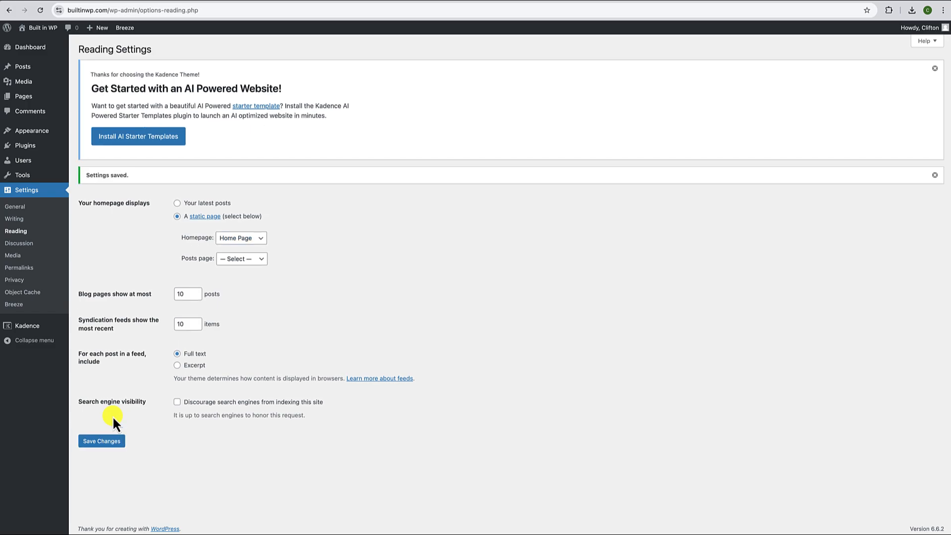
pyautogui.click(40, 28)
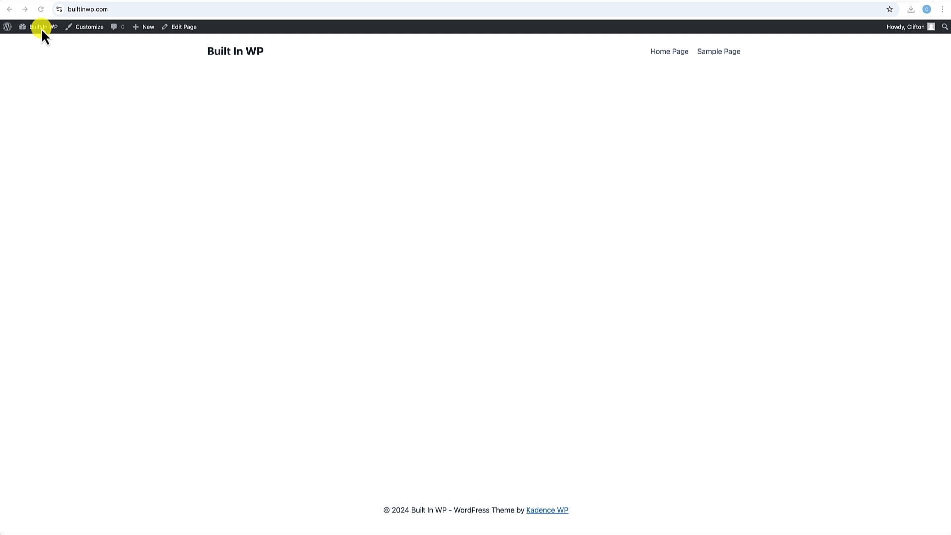
# - From the dashboard, go to Kadence > Headers and add a new Kadence header
pyautogui.moveTo(40, 28)
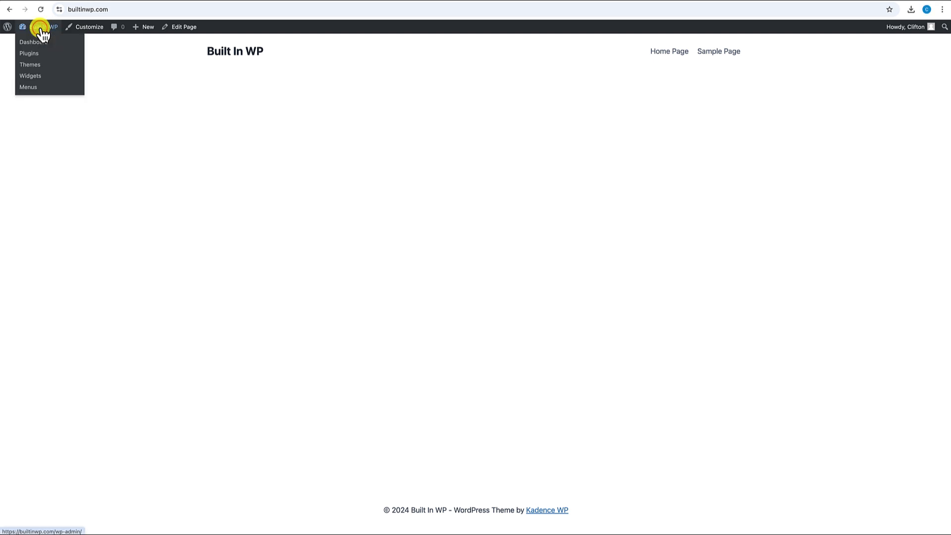
pyautogui.click(42, 47)
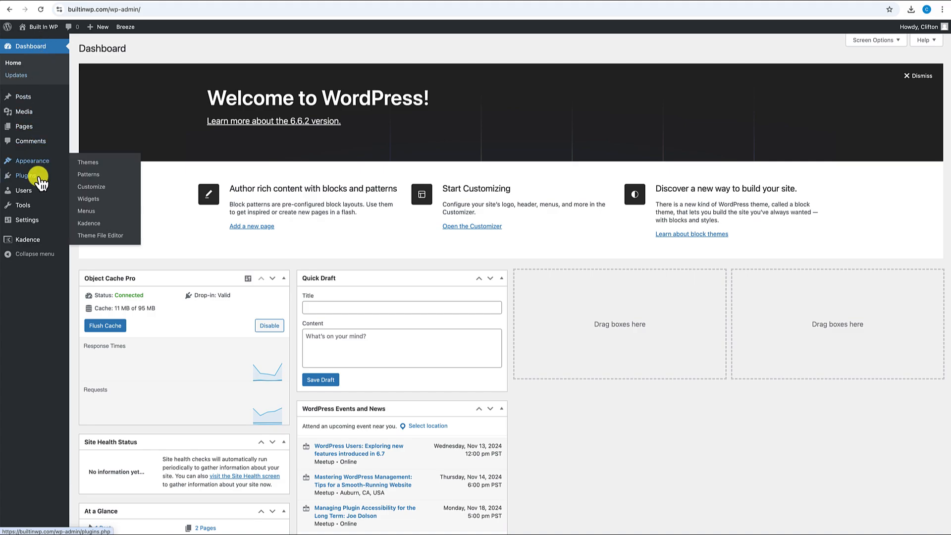
pyautogui.moveTo(33, 243)
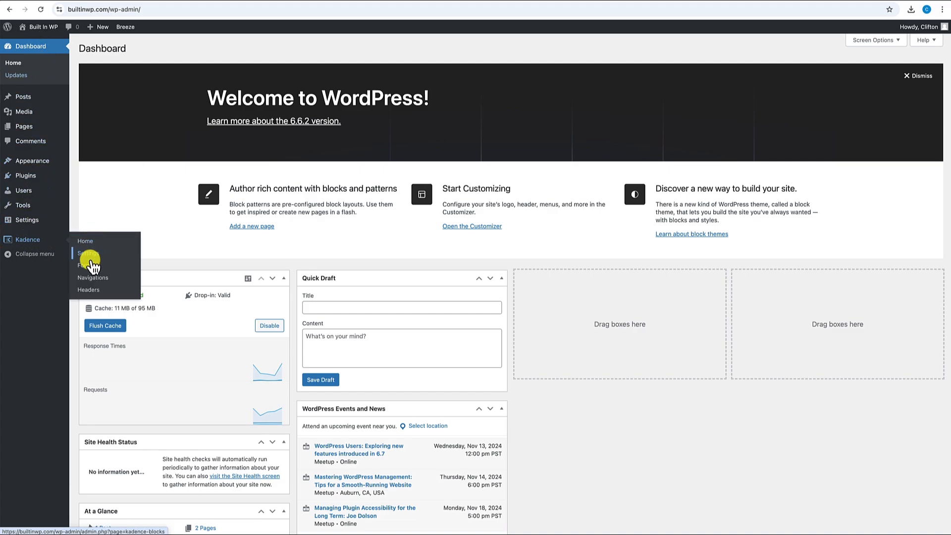
pyautogui.click(90, 290)
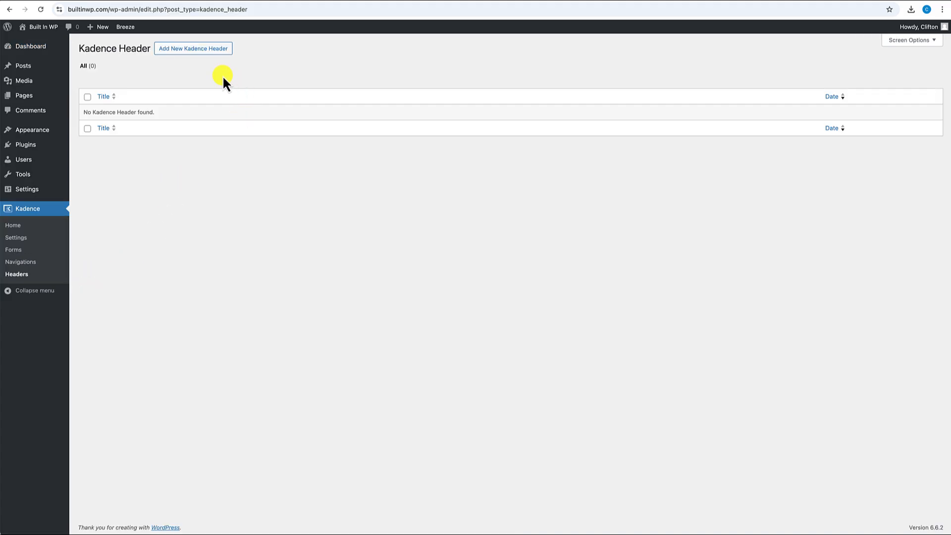
pyautogui.click(197, 50)
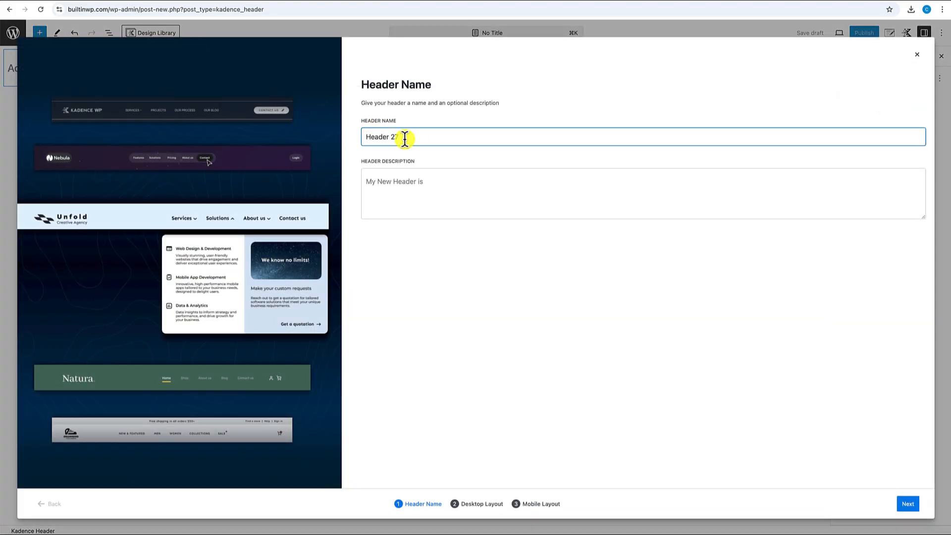
# - Name the header 'Primary Custom Header' and use the same text as its description
pyautogui.moveTo(409, 137); pyautogui.dragTo(361, 138)
pyautogui.write('Primary Custom')
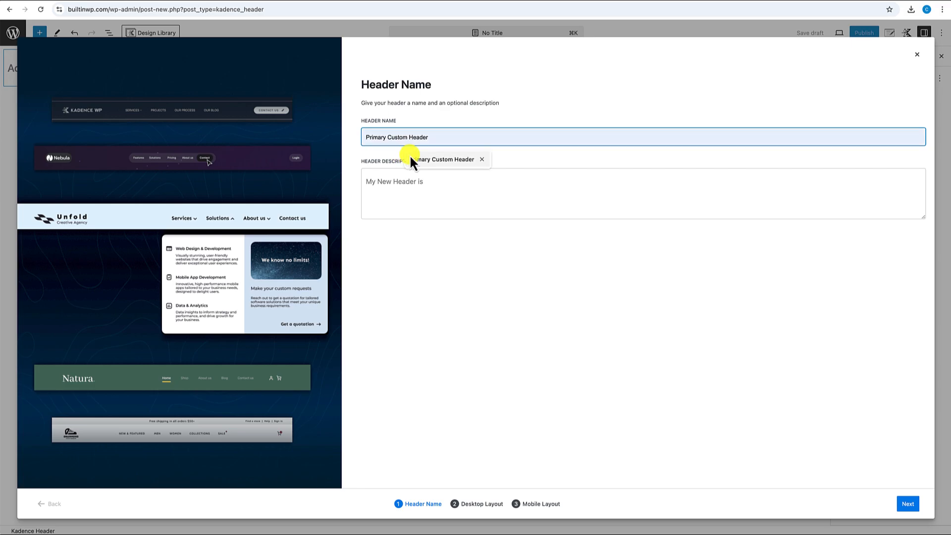
pyautogui.click(441, 155)
pyautogui.moveTo(447, 134); pyautogui.dragTo(370, 134)
pyautogui.press('super+c')
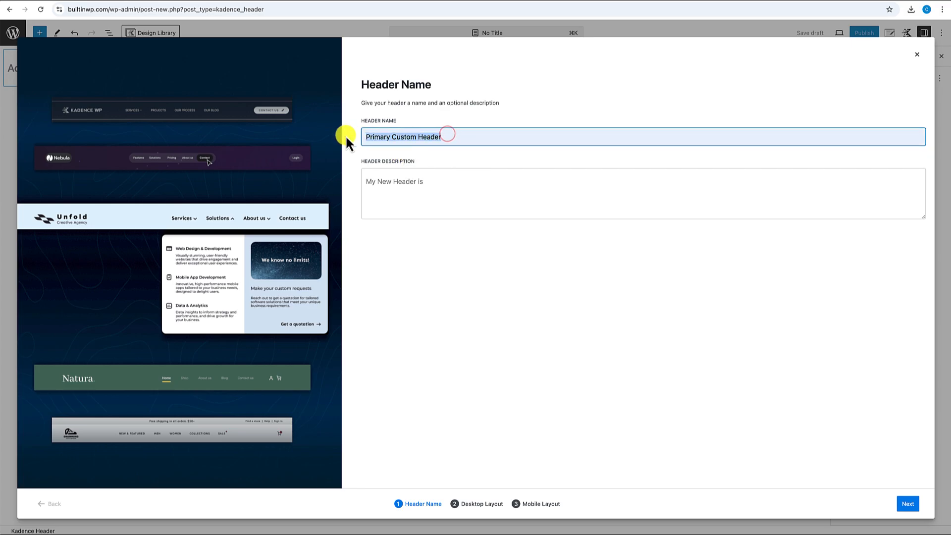
pyautogui.click(401, 185)
pyautogui.press('super+v')
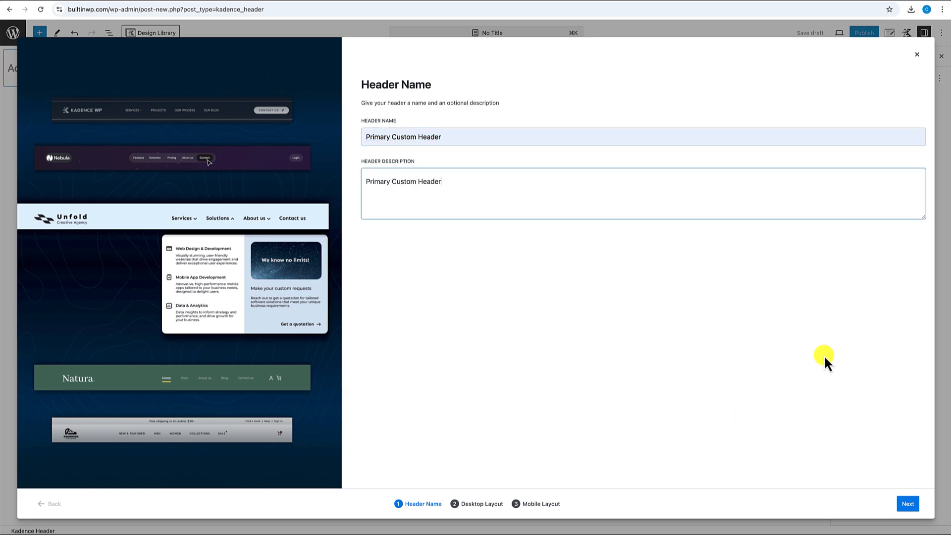
pyautogui.click(909, 507)
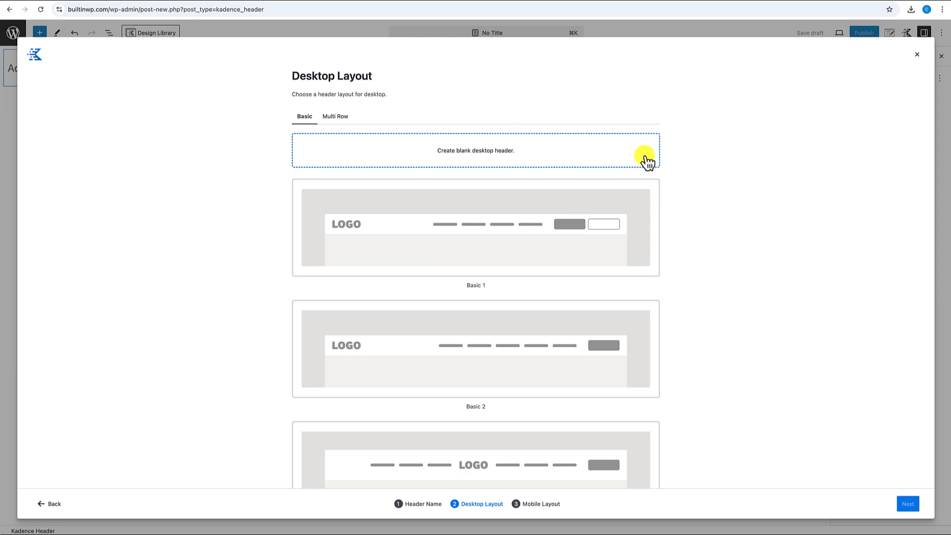
# - Choose the Basic 1 desktop layout and the Mobile 2 tablet/mobile layout
pyautogui.scroll(-3, 601, 275)
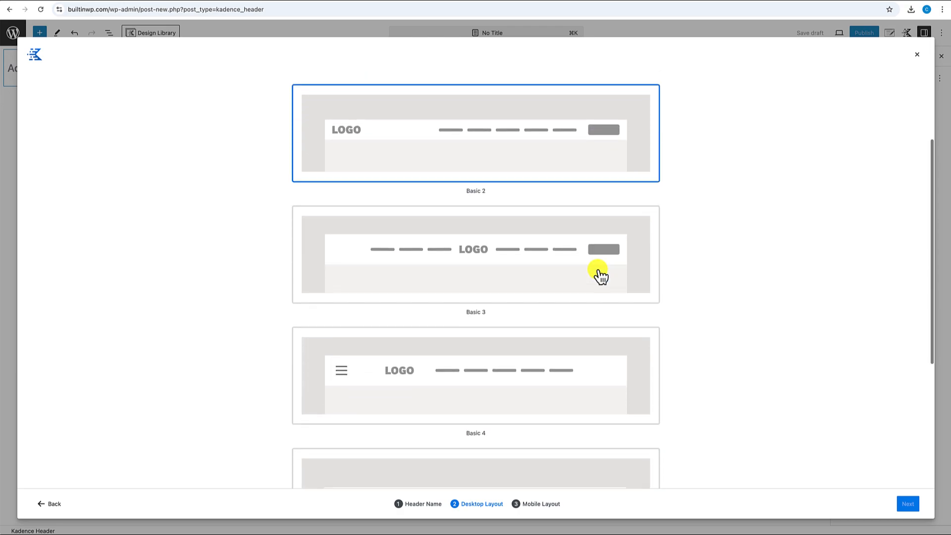
pyautogui.scroll(3, 599, 273)
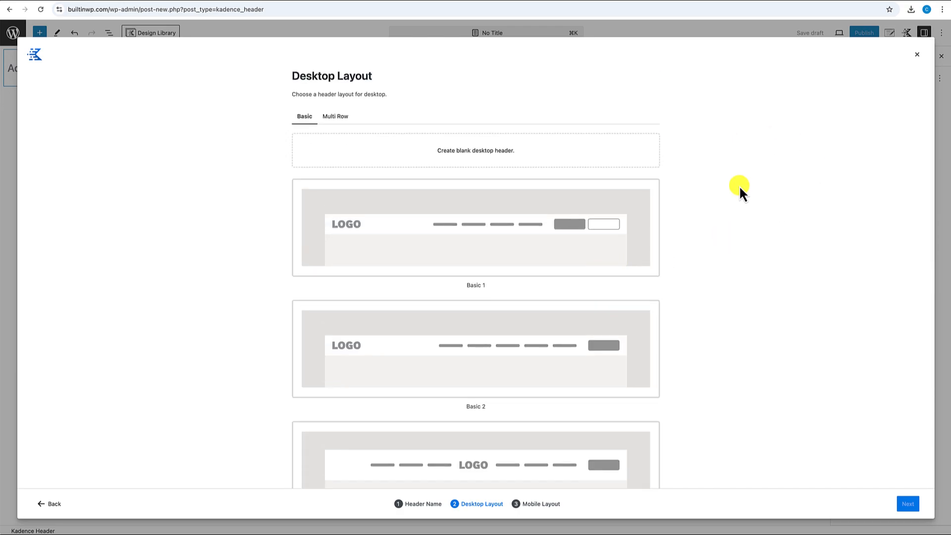
pyautogui.click(470, 238)
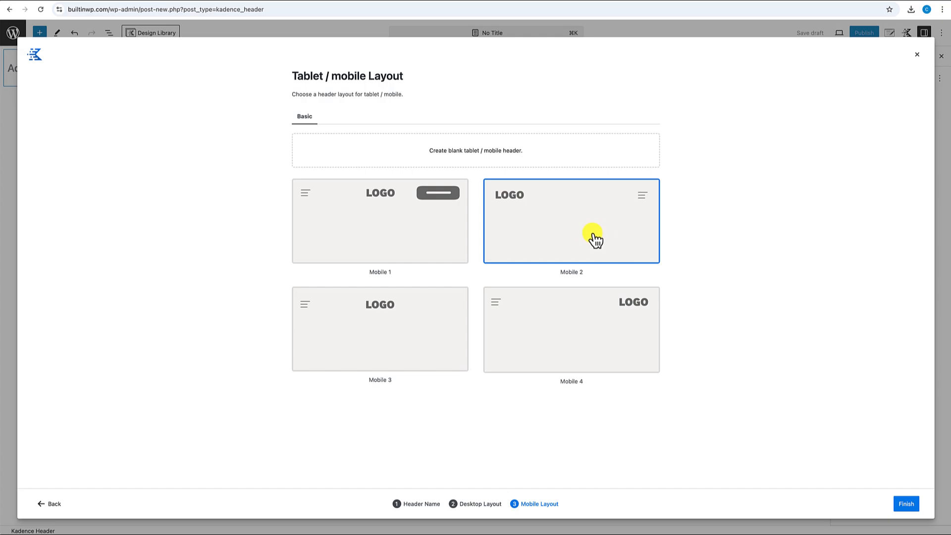
pyautogui.click(577, 226)
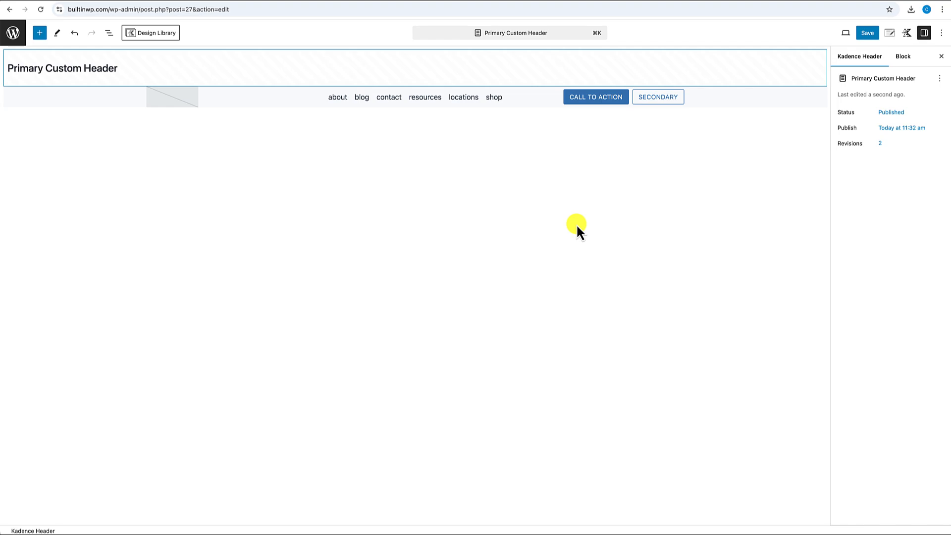
# - Select the Primary Custom Header row and open its visual builder
pyautogui.click(61, 96)
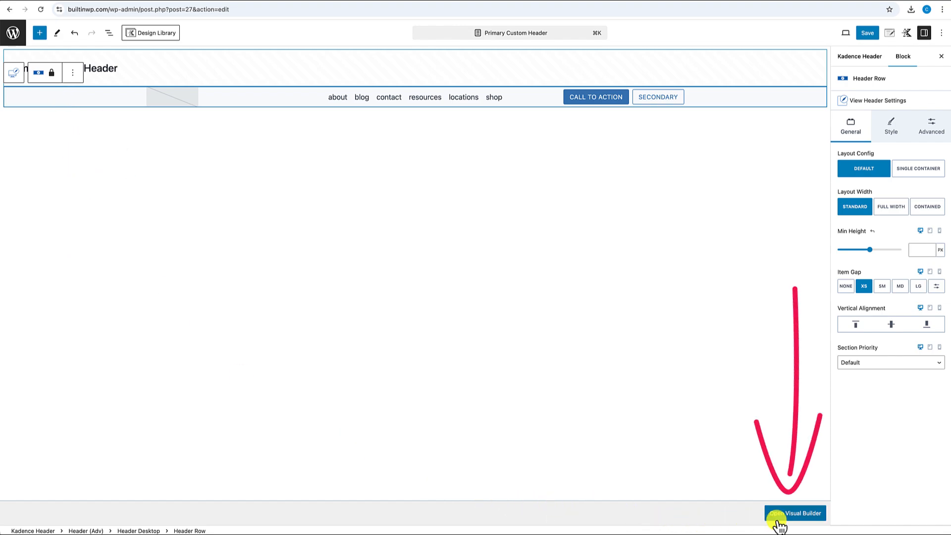
pyautogui.click(806, 518)
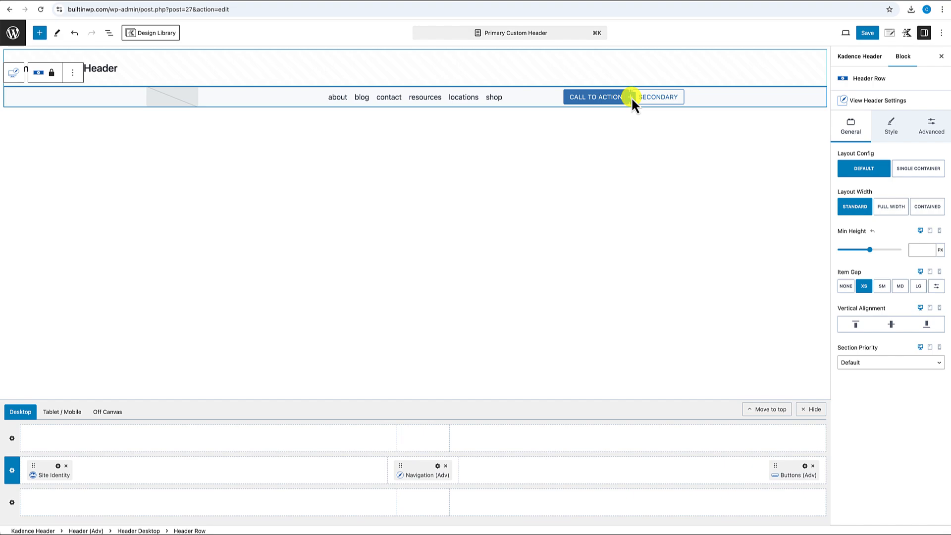
# - Upload Built inWP.png as the site logo, using its title as the alt text
pyautogui.click(172, 99)
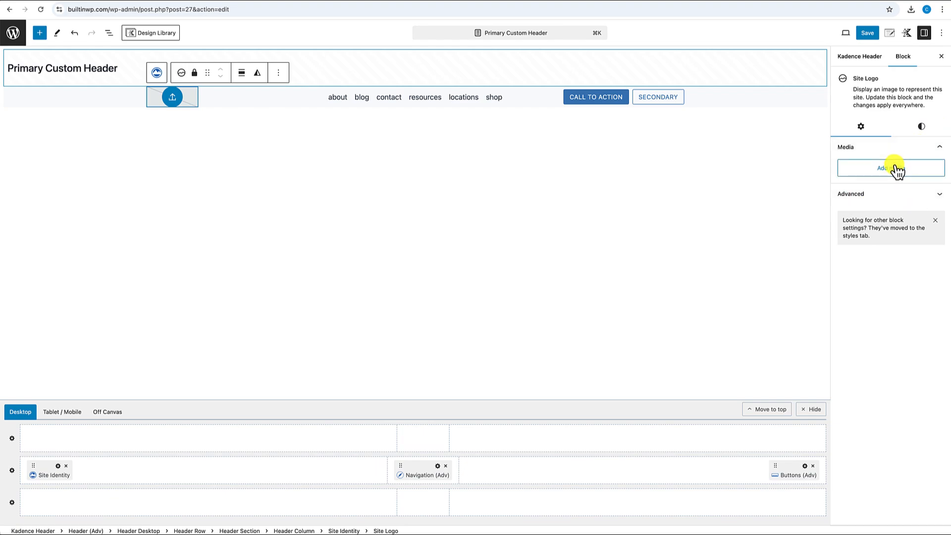
pyautogui.click(172, 99)
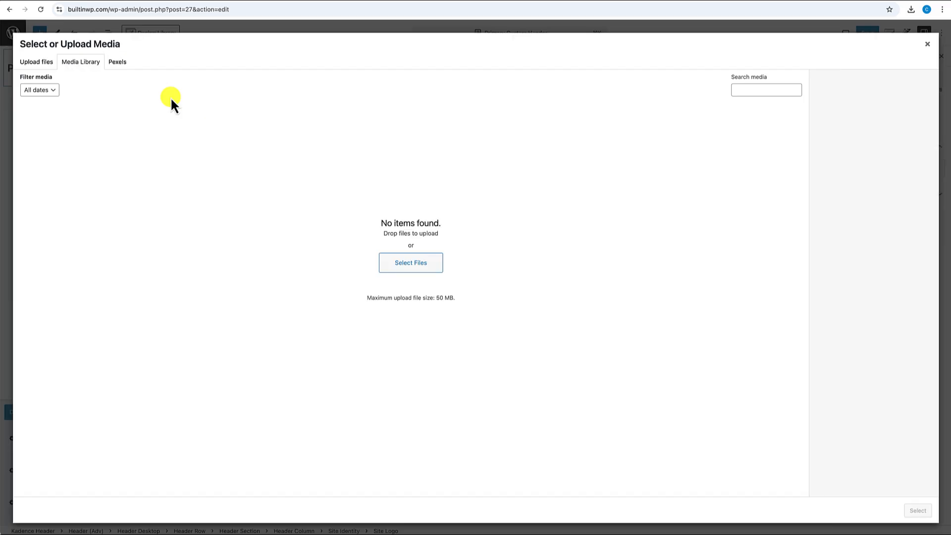
pyautogui.click(394, 263)
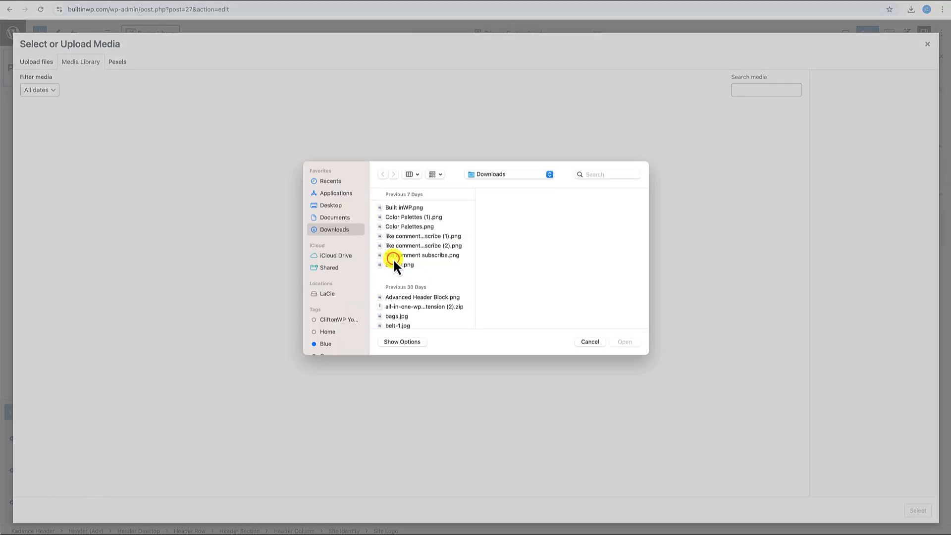
pyautogui.click(403, 209)
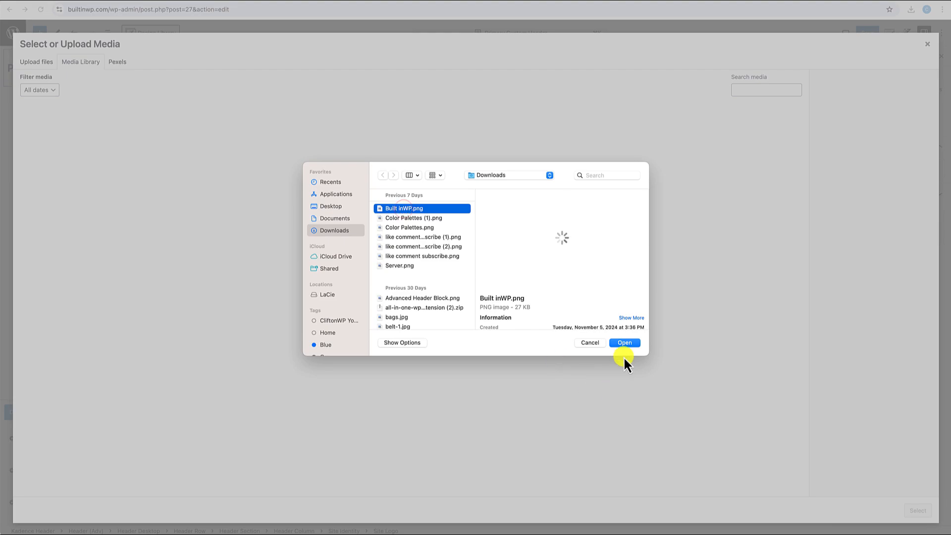
pyautogui.click(626, 343)
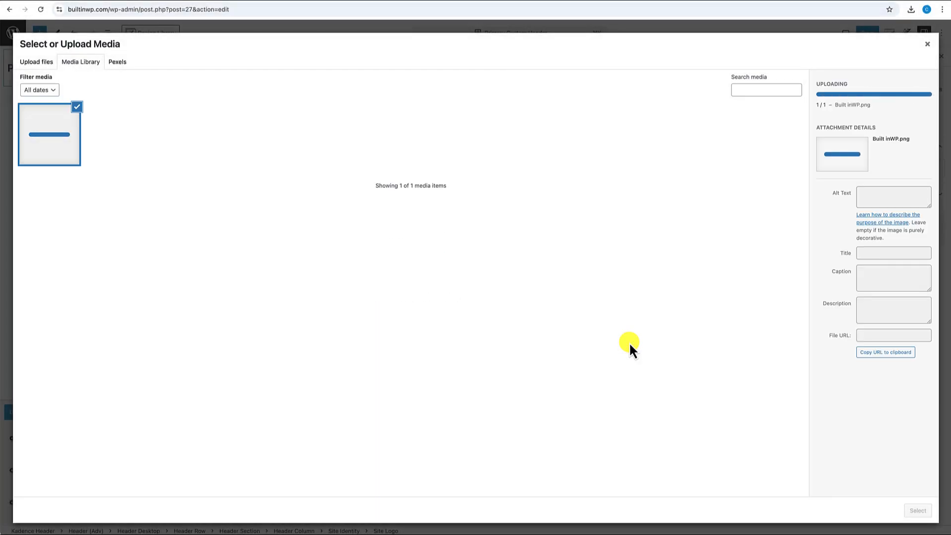
pyautogui.moveTo(892, 217); pyautogui.dragTo(848, 217)
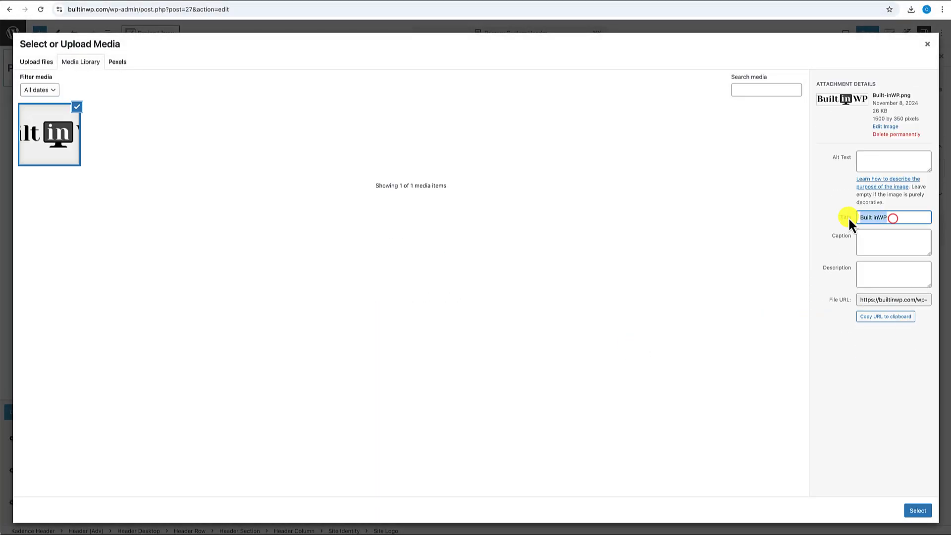
pyautogui.hotkey('ctrl', 'c')
pyautogui.click(876, 164)
pyautogui.hotkey('ctrl', 'v')
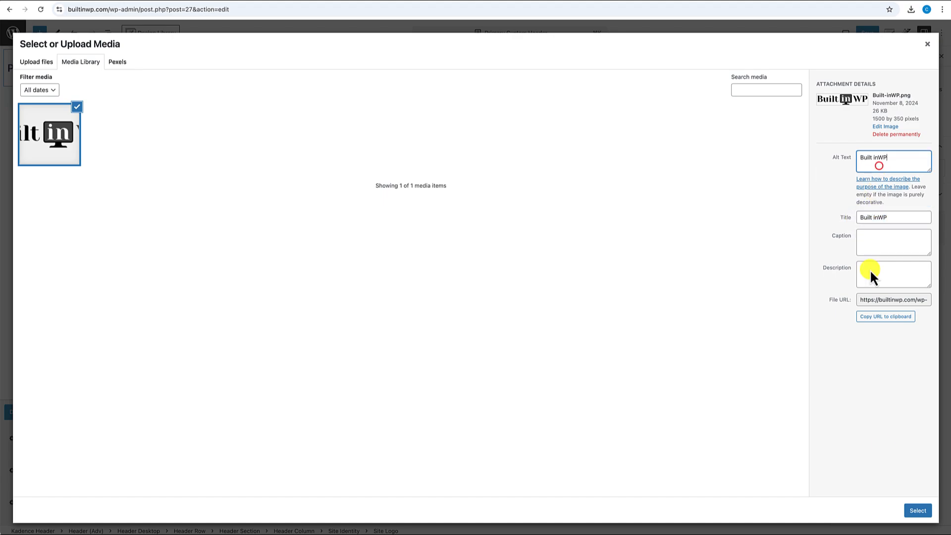
pyautogui.click(916, 512)
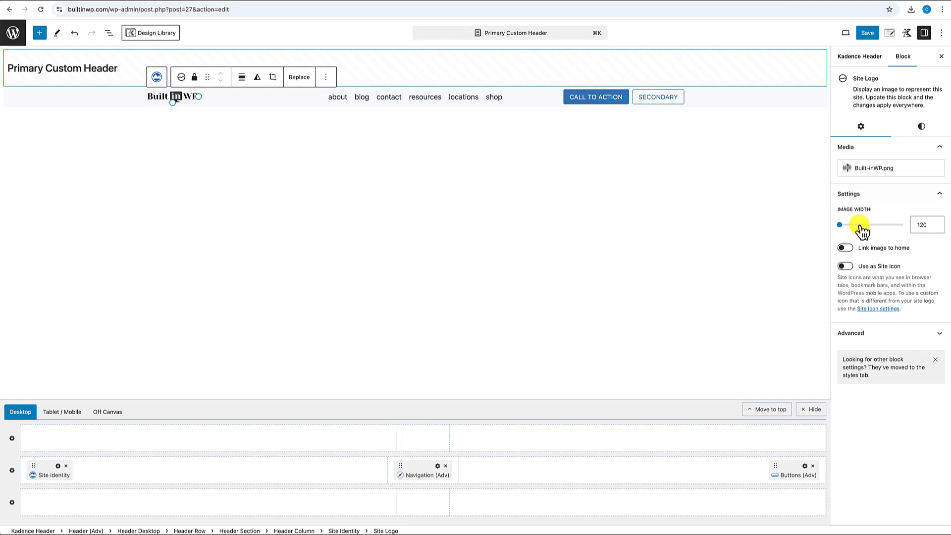
# - Set the site logo's image width to 148
pyautogui.click(924, 225)
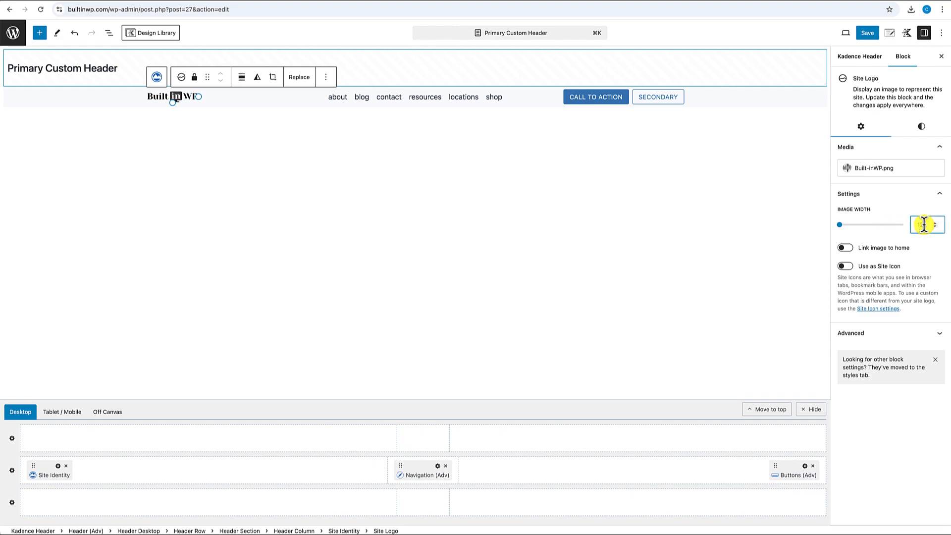
pyautogui.press('BackSpace')
pyautogui.write('50')
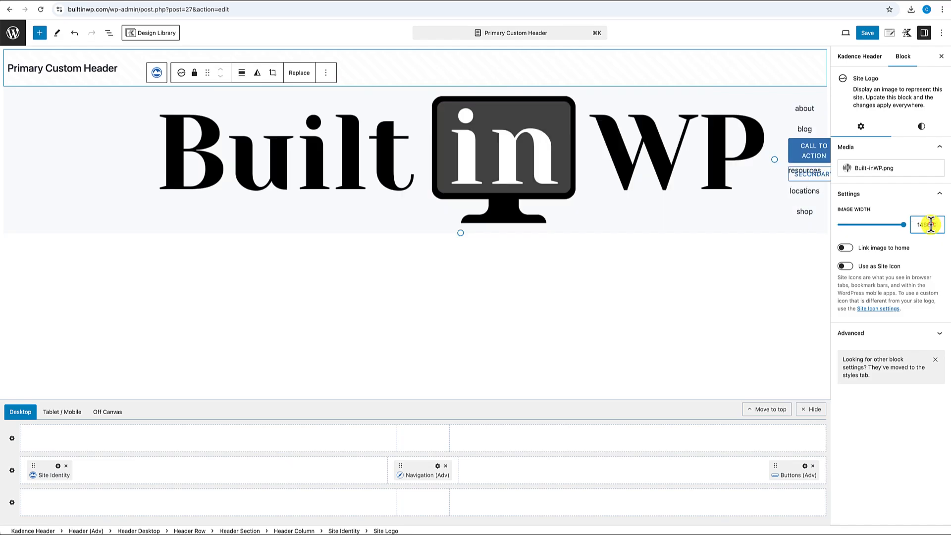
pyautogui.click(931, 224)
pyautogui.press('BackSpace')
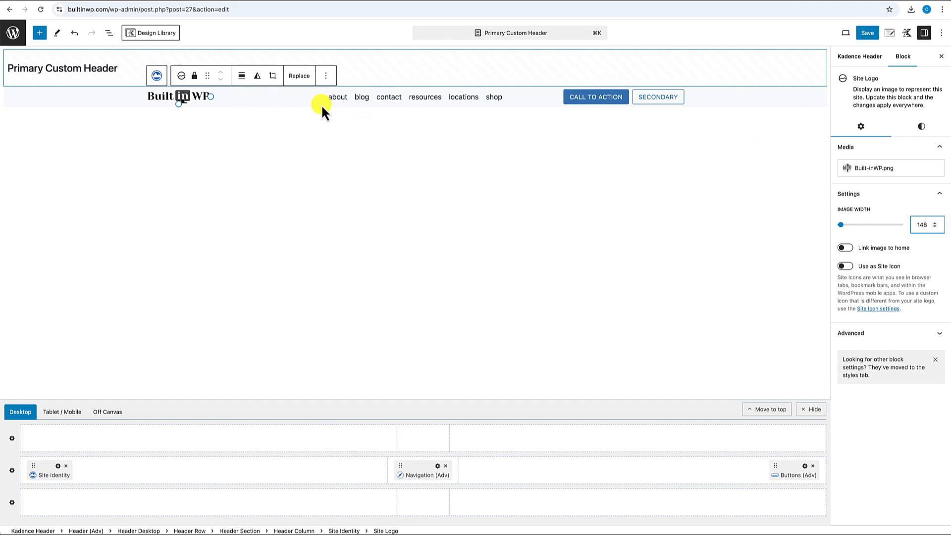
# - Create a new navigation menu for the header with vertical orientation on tablets
pyautogui.click(422, 99)
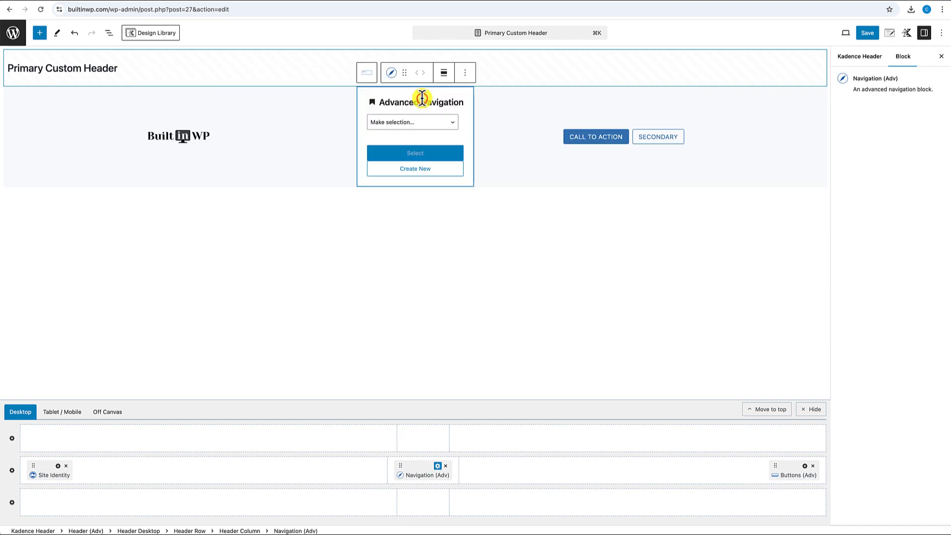
pyautogui.click(451, 123)
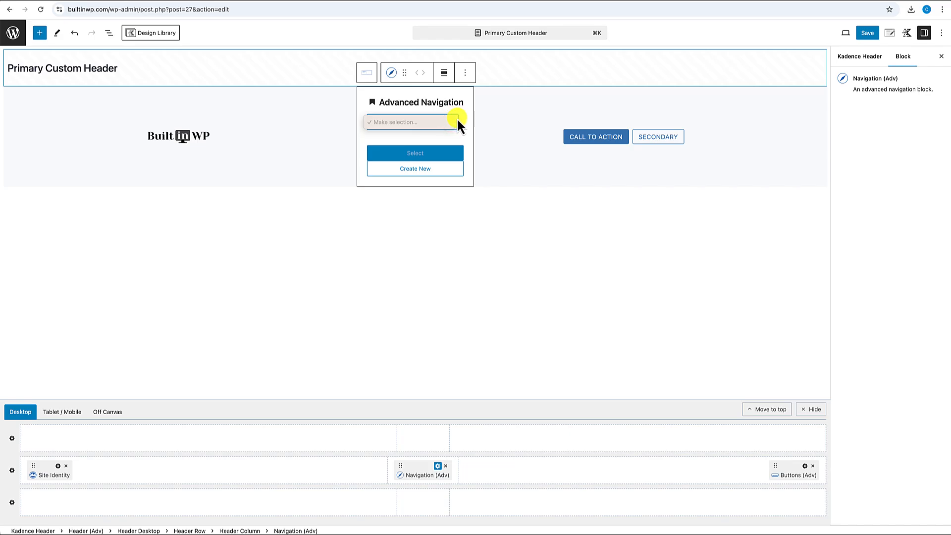
pyautogui.click(418, 172)
pyautogui.click(416, 171)
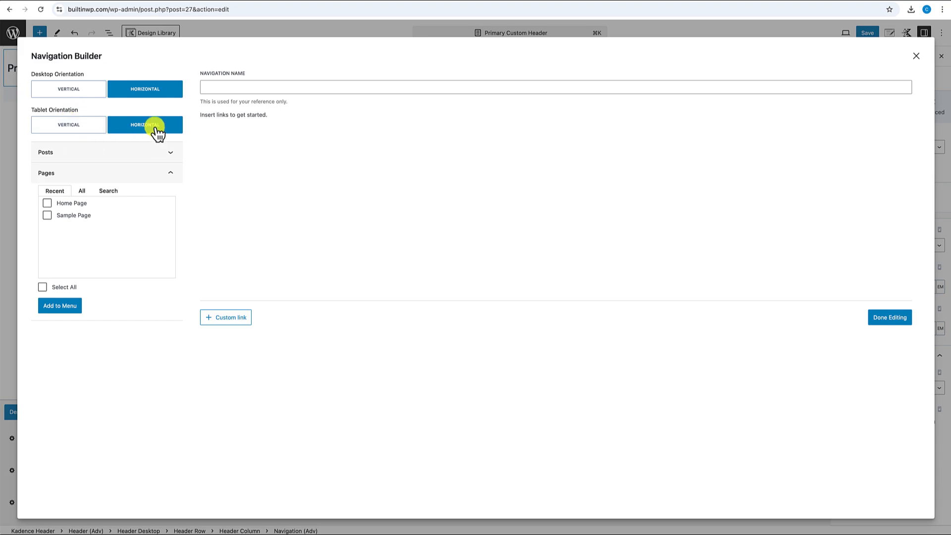
pyautogui.click(59, 124)
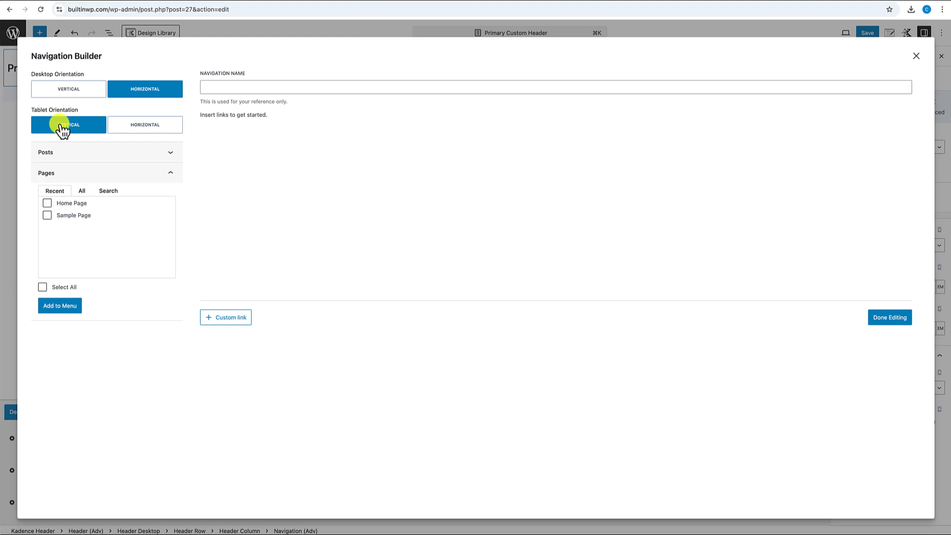
# - Browse the Posts and Pages panels in the Navigation Builder
pyautogui.click(66, 149)
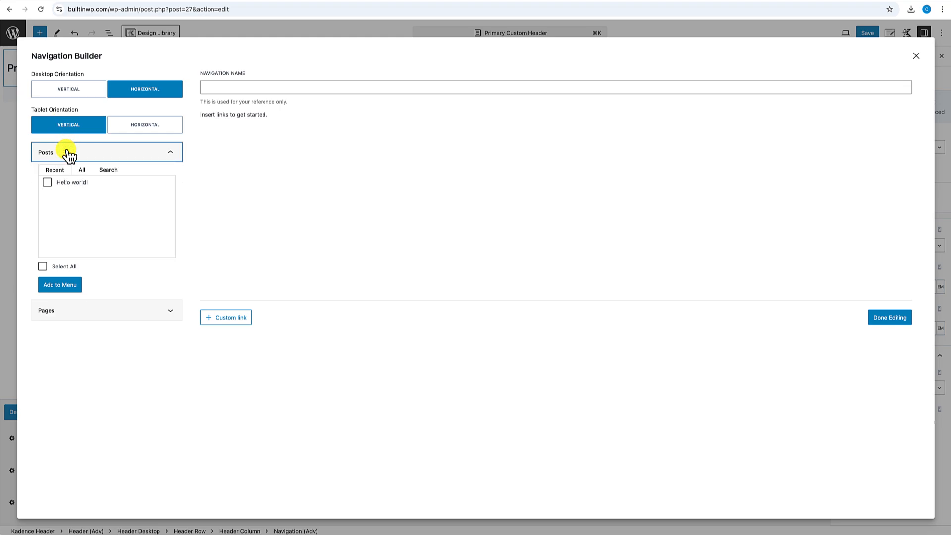
pyautogui.click(67, 152)
pyautogui.click(67, 173)
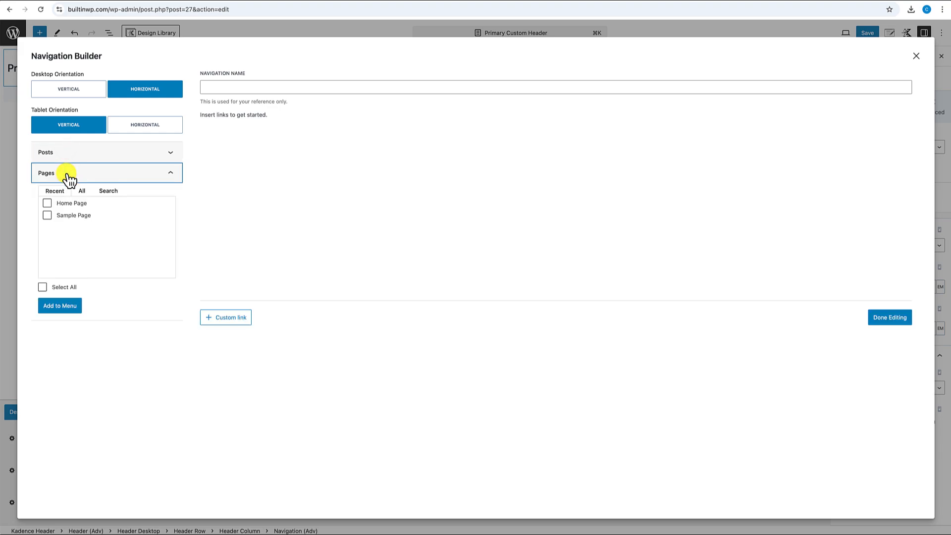
pyautogui.click(67, 173)
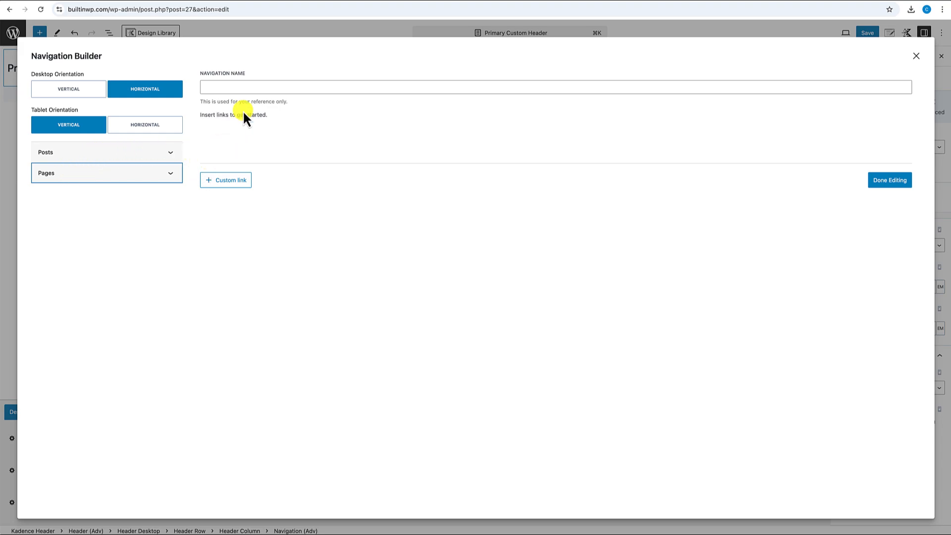
# - Name the menu 'Primary Custom Navigation' and add a Membership custom link with URL #
pyautogui.click(229, 88)
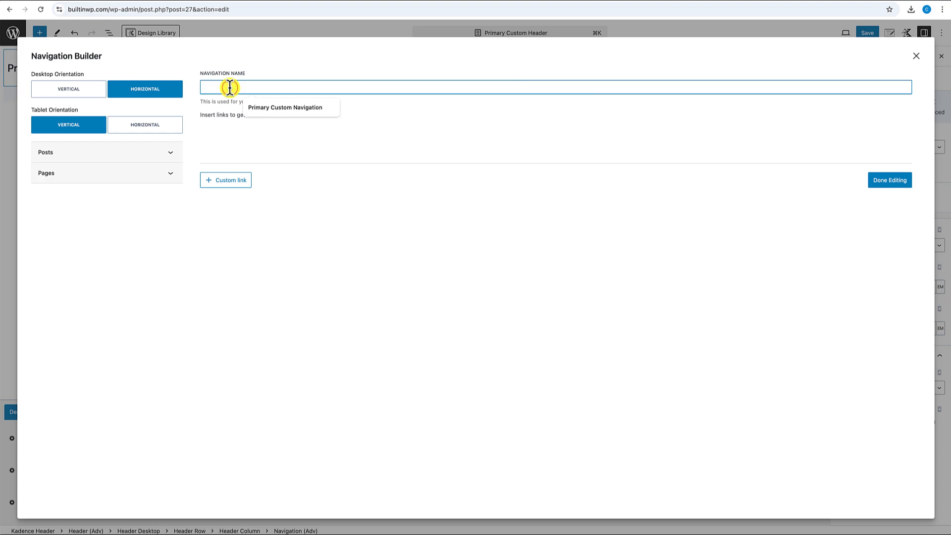
pyautogui.click(270, 107)
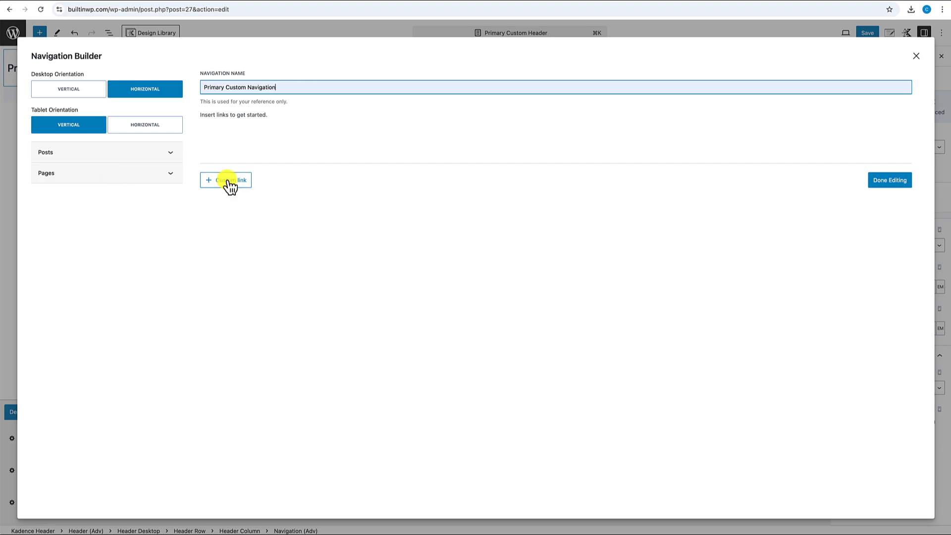
pyautogui.click(227, 181)
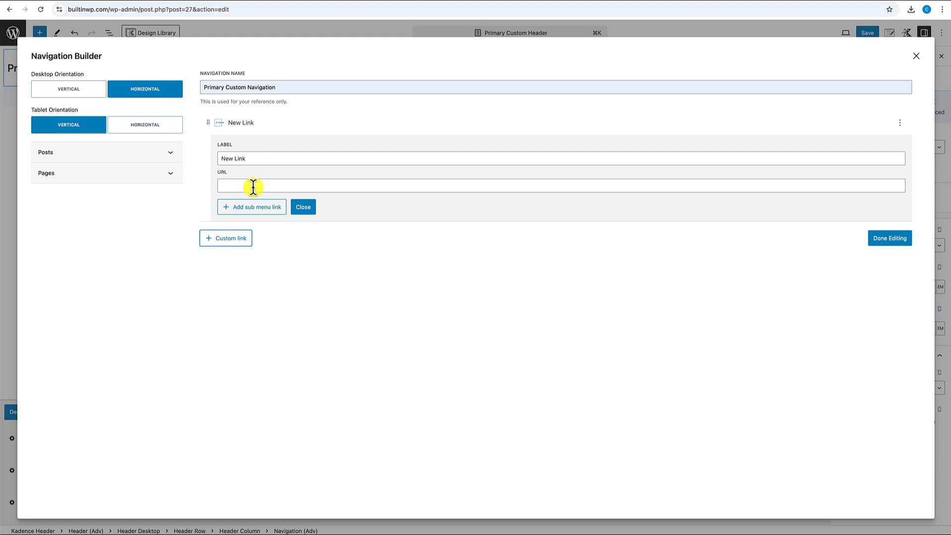
pyautogui.moveTo(250, 158); pyautogui.dragTo(210, 157)
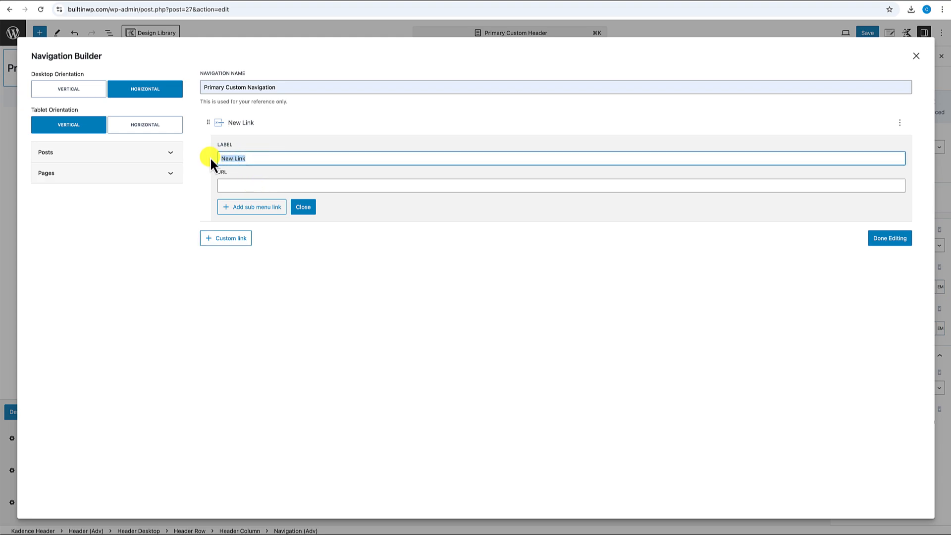
pyautogui.write('membership')
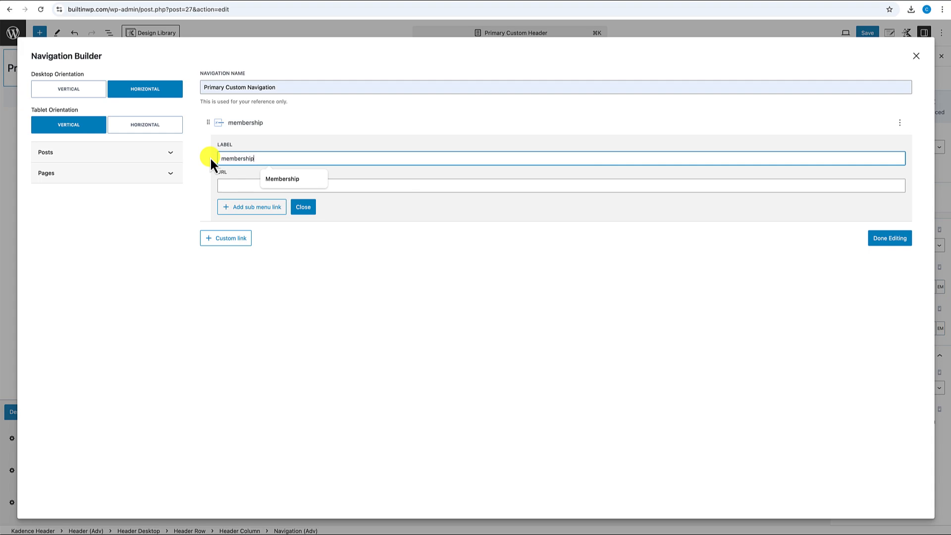
pyautogui.click(271, 176)
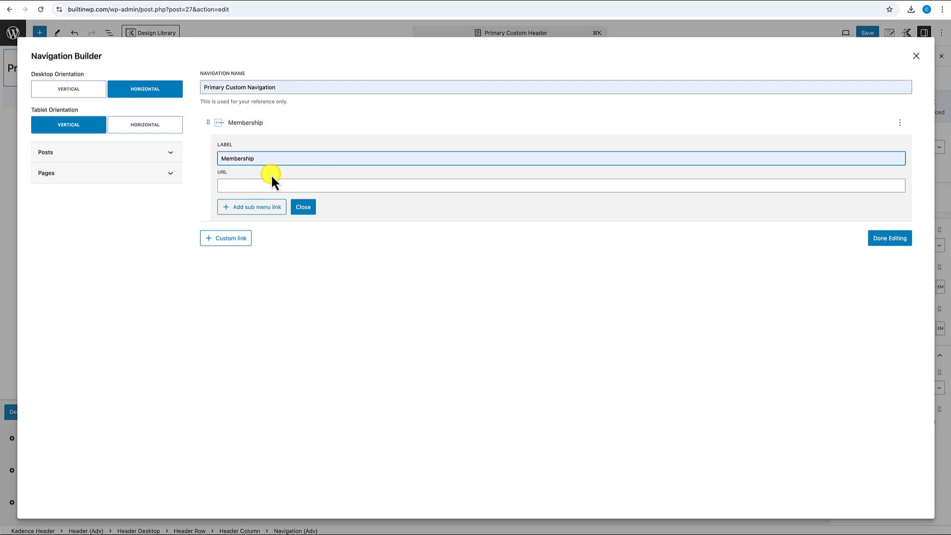
pyautogui.click(248, 185)
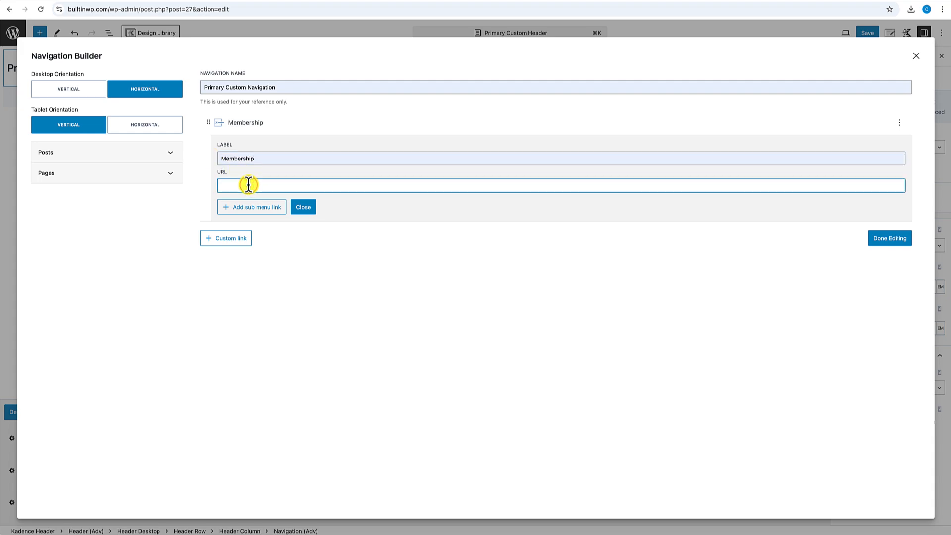
pyautogui.write('#')
# - Add Tutorials and Resources custom links, each with URL #
pyautogui.click(235, 238)
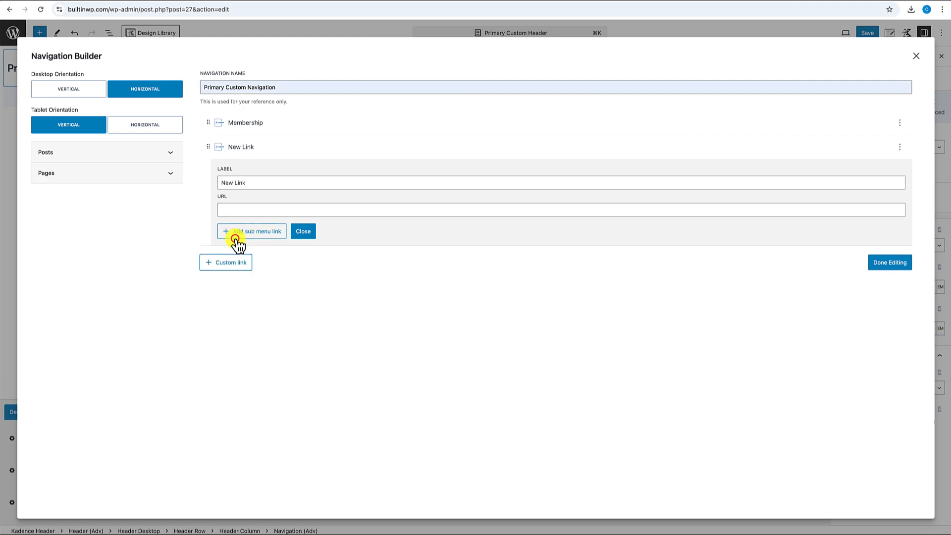
pyautogui.moveTo(252, 182); pyautogui.dragTo(216, 181)
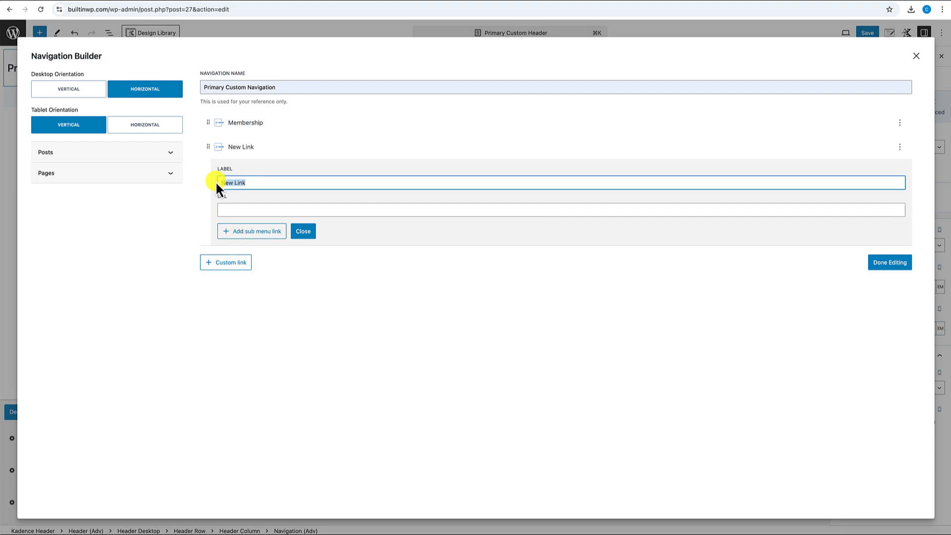
pyautogui.write('Tutorials')
pyautogui.click(229, 209)
pyautogui.write('#')
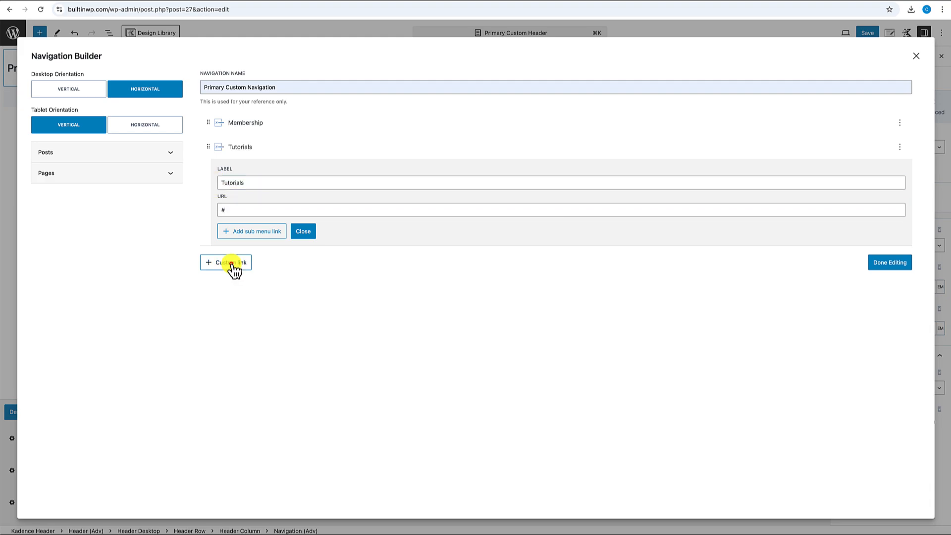
pyautogui.click(228, 262)
pyautogui.moveTo(250, 207); pyautogui.dragTo(209, 213)
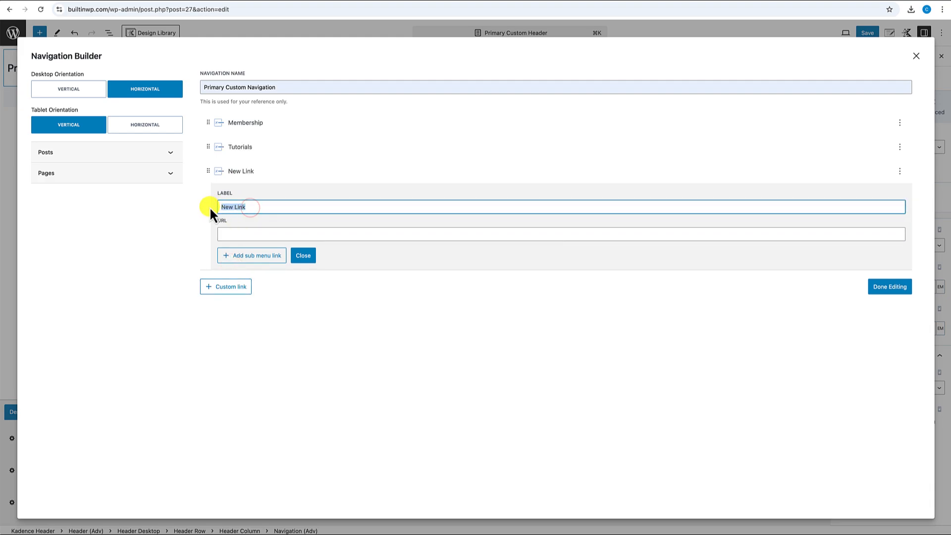
pyautogui.write('Resources')
pyautogui.click(225, 232)
pyautogui.write('#')
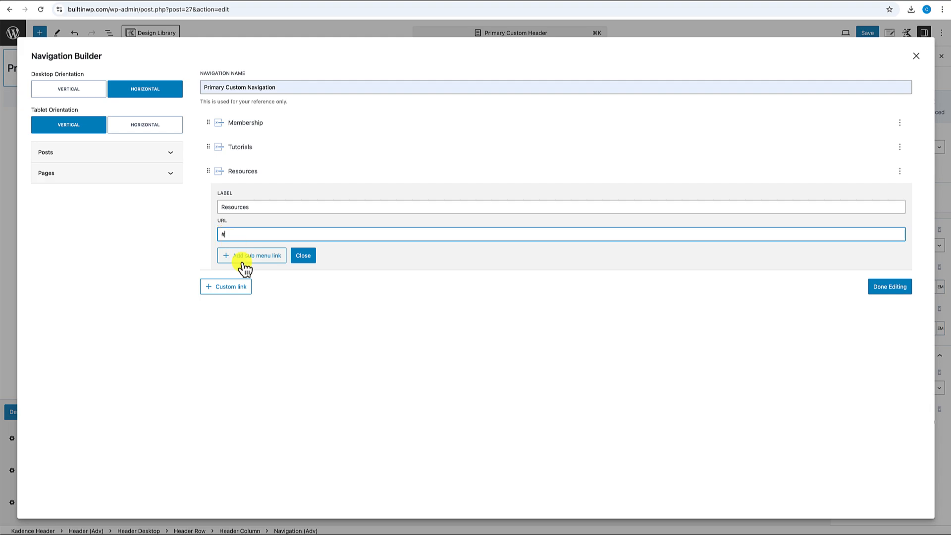
# - Add a Blog custom link and finish editing the menu
pyautogui.click(234, 286)
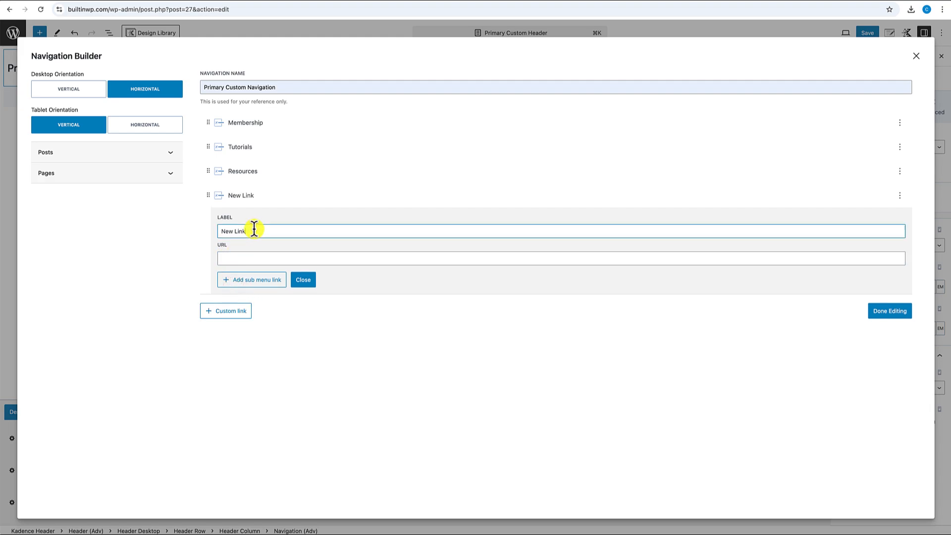
pyautogui.moveTo(251, 230); pyautogui.dragTo(209, 231)
pyautogui.write('Blog')
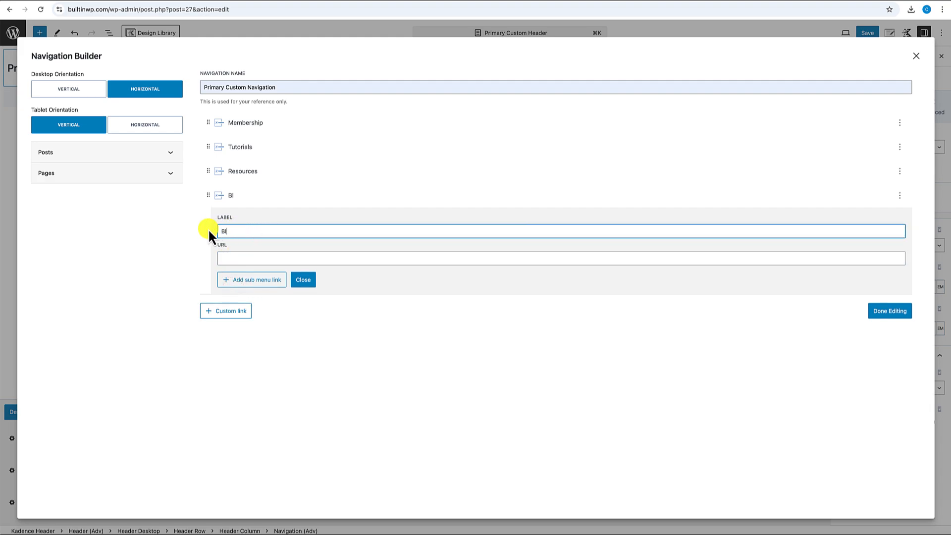
pyautogui.click(224, 258)
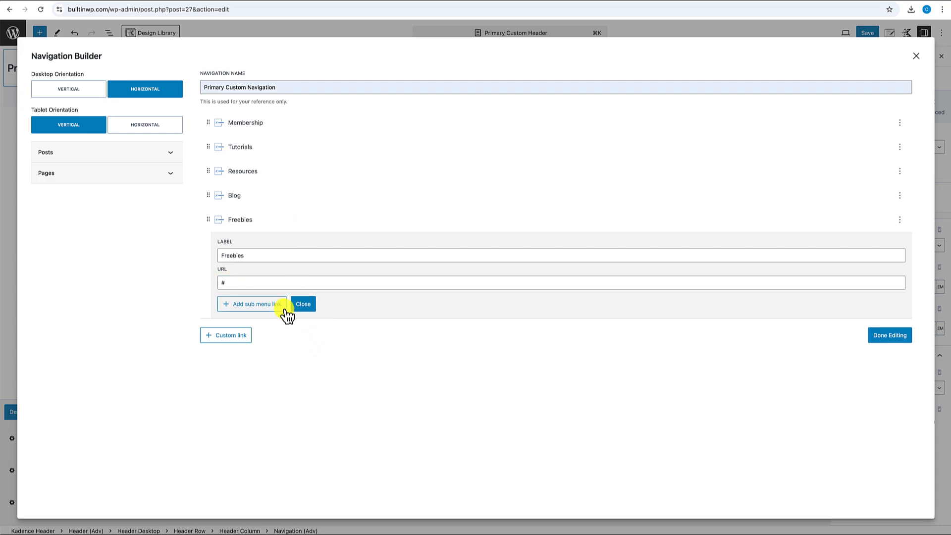
pyautogui.click(883, 338)
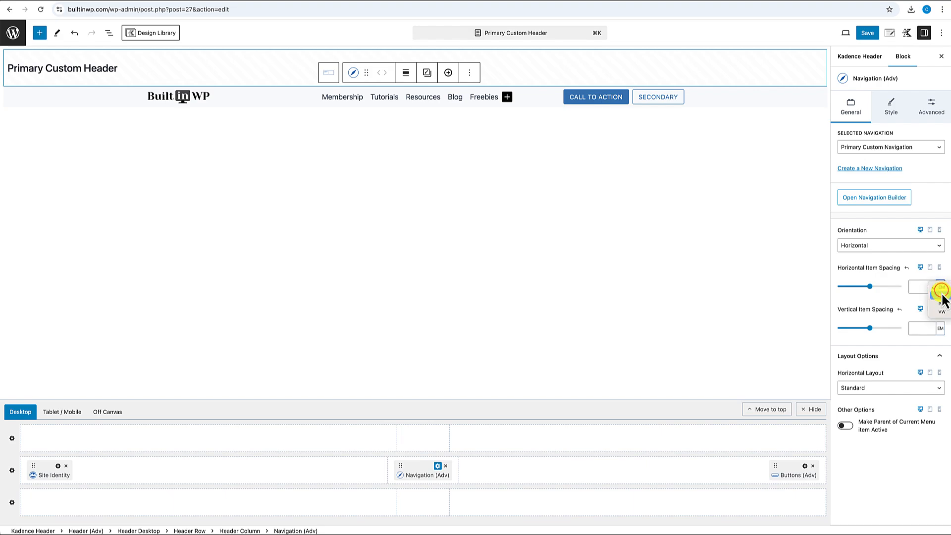
# - Set the navigation's horizontal item spacing to 1 rem
pyautogui.click(943, 295)
pyautogui.click(918, 287)
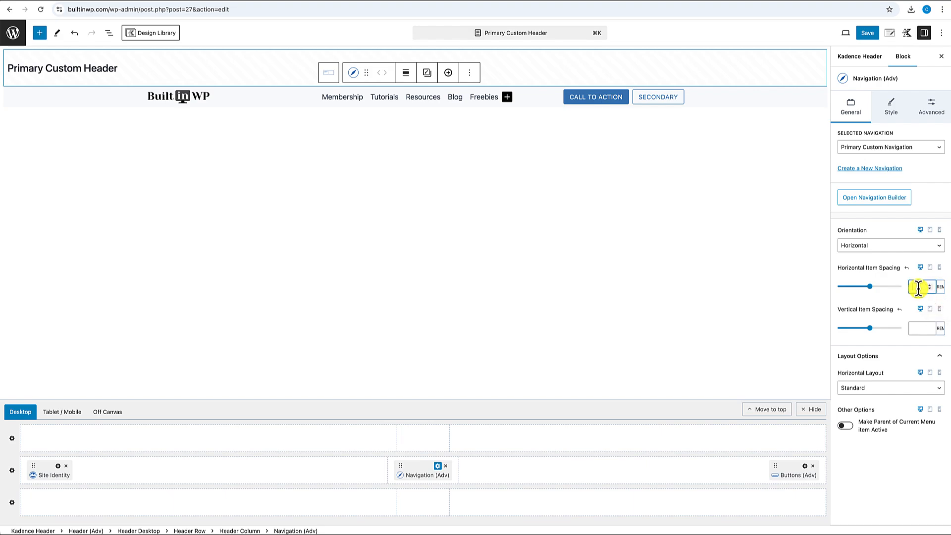
pyautogui.write('1')
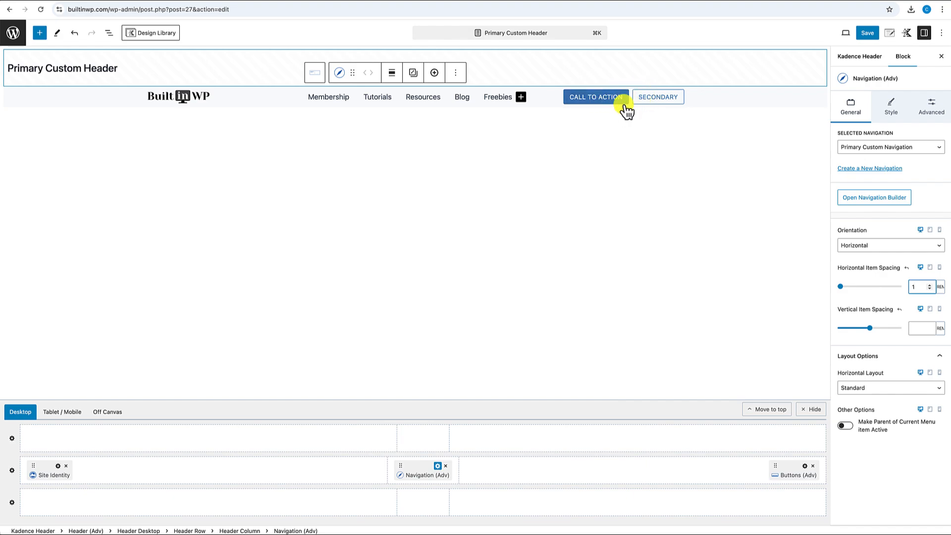
# - Relabel the header buttons to 'JOIN THE MEMBERSHIP' and 'SIGN IN'
pyautogui.click(598, 98)
pyautogui.tripleClick(598, 98)
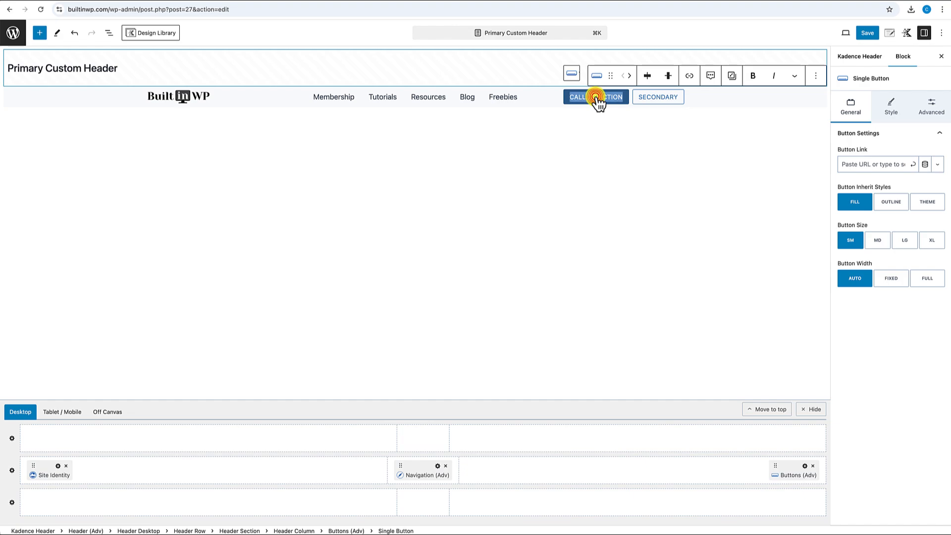
pyautogui.write('JOIN THE MEMBERSHIP')
pyautogui.click(642, 102)
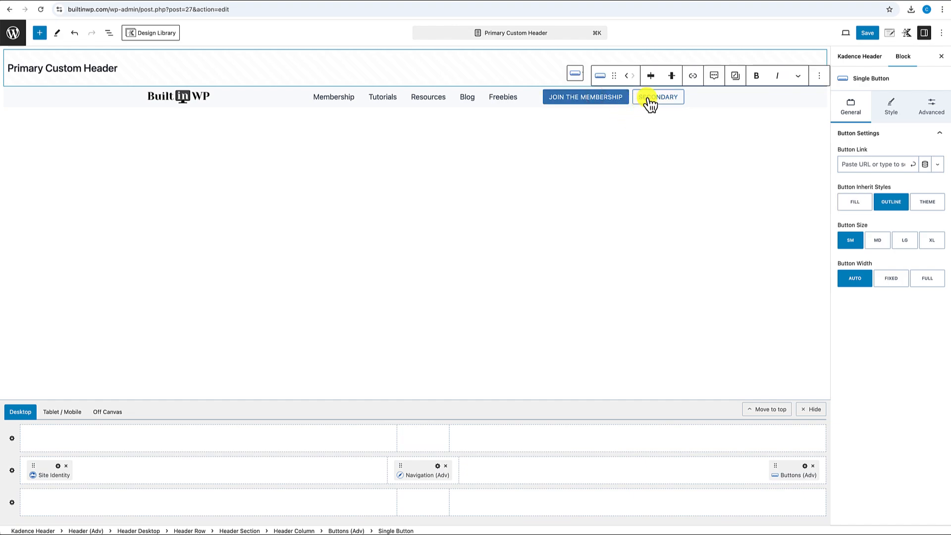
pyautogui.tripleClick(647, 99)
pyautogui.write('SIGN IN')
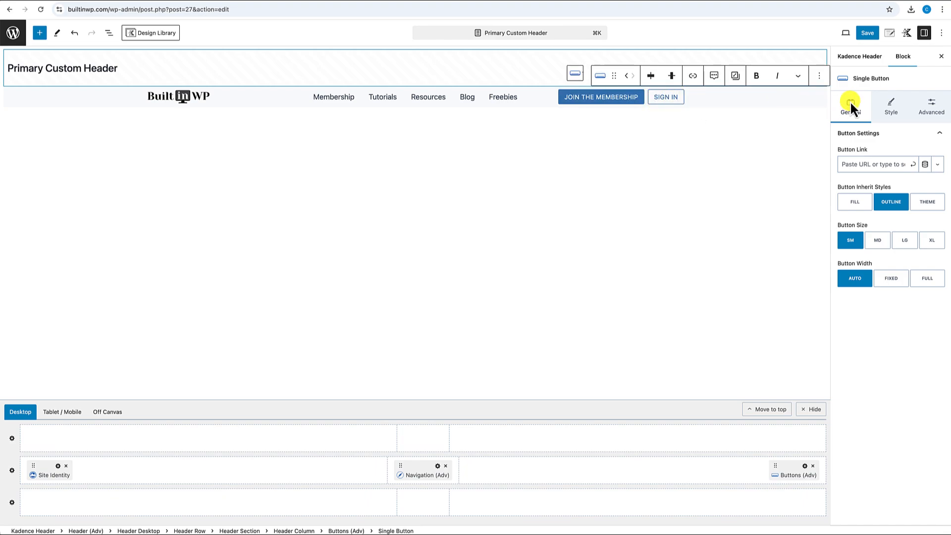
# - Add the 'login' icon to the SIGN IN button from its Icon Settings
pyautogui.click(889, 111)
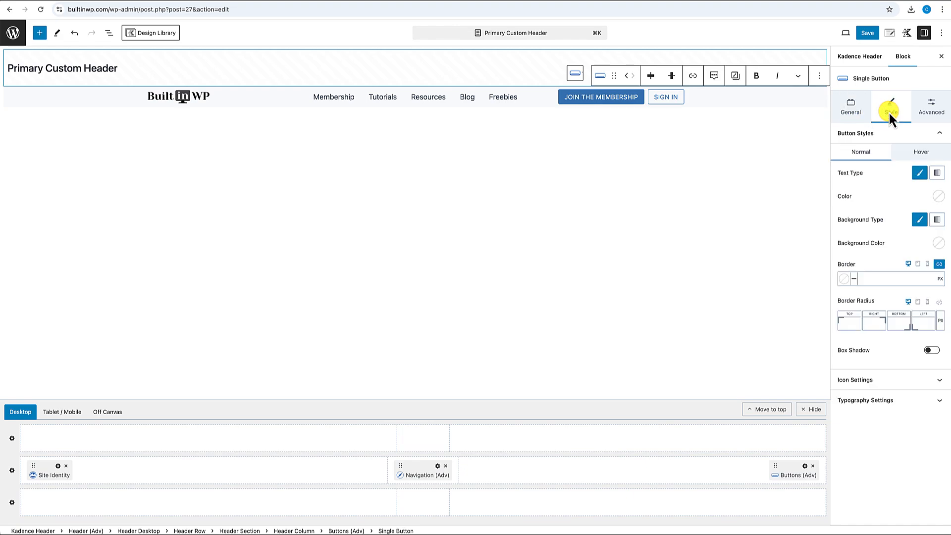
pyautogui.click(877, 379)
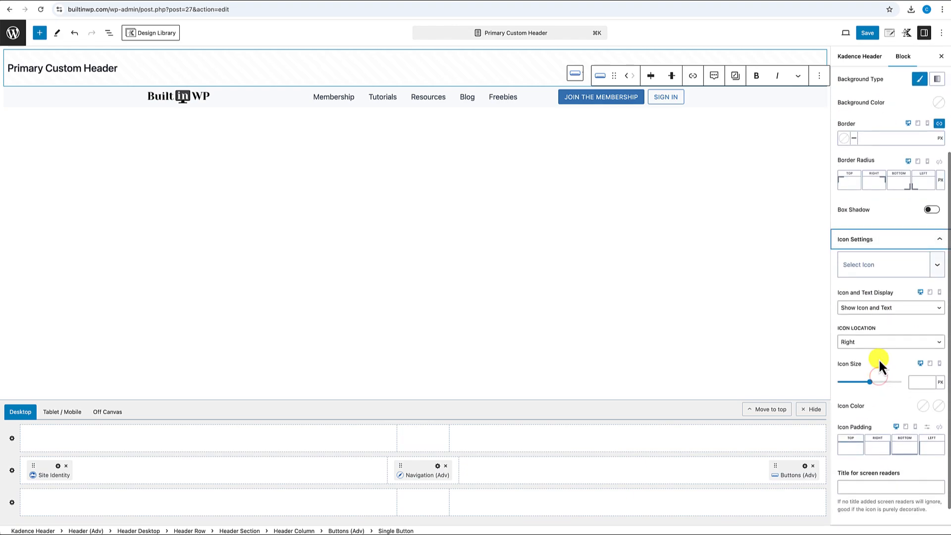
pyautogui.click(869, 268)
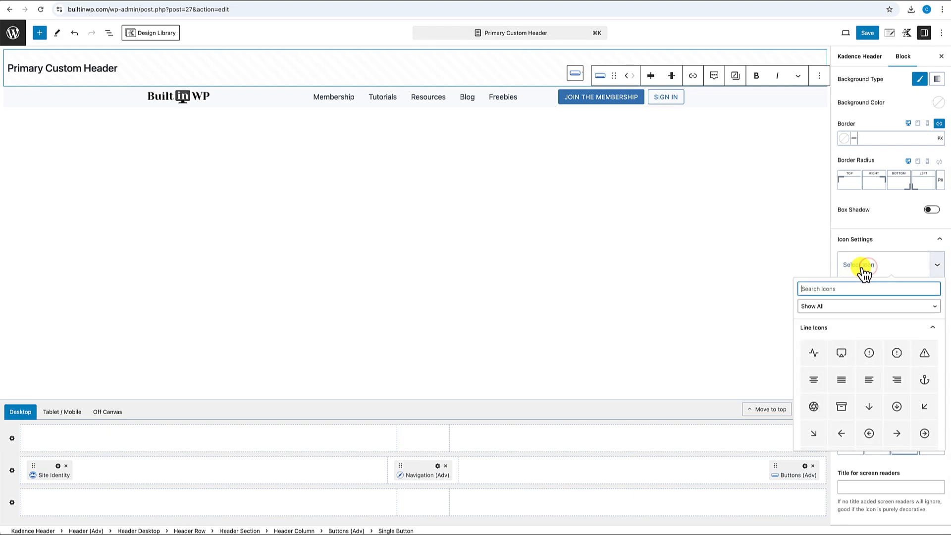
pyautogui.write('login')
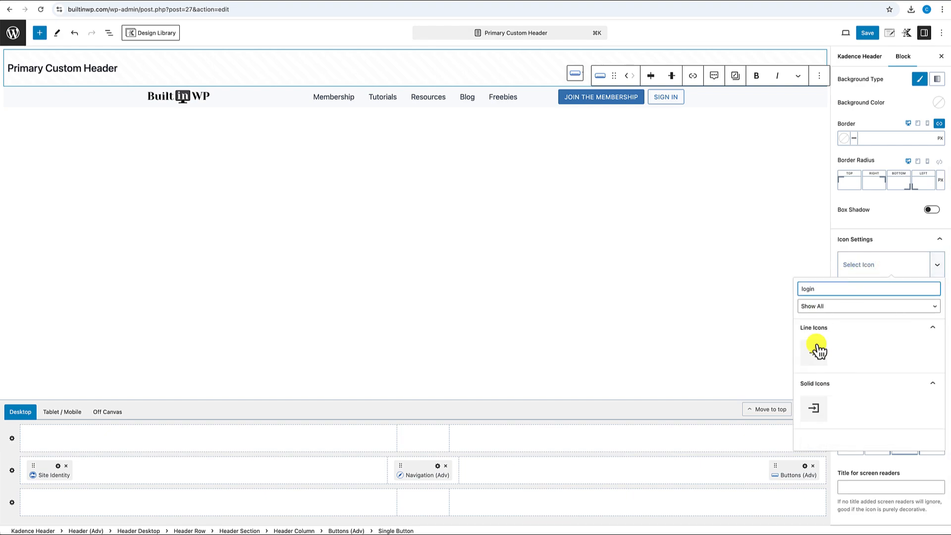
pyautogui.click(815, 408)
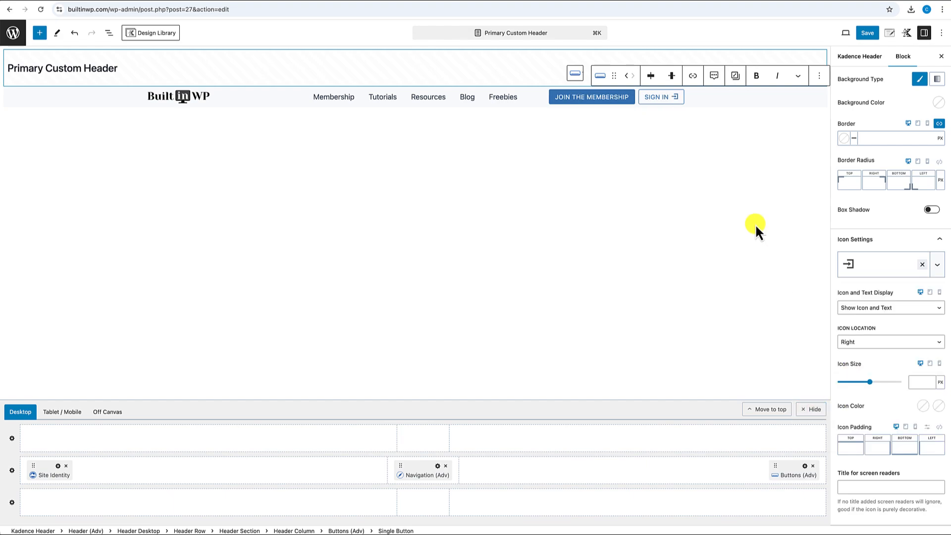
pyautogui.click(727, 170)
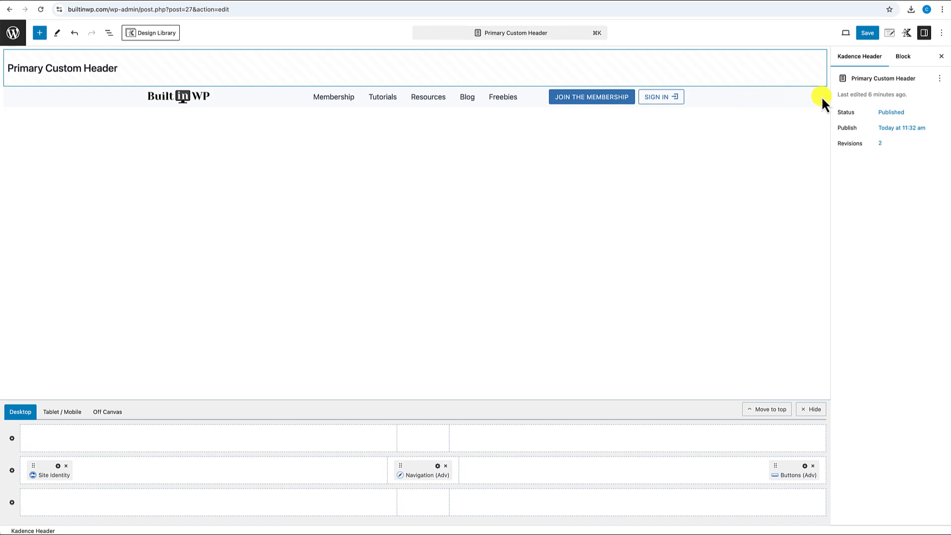
# - Set the header row's Padding Top and Padding Bottom to XXS in the Advanced tab
pyautogui.click(7, 103)
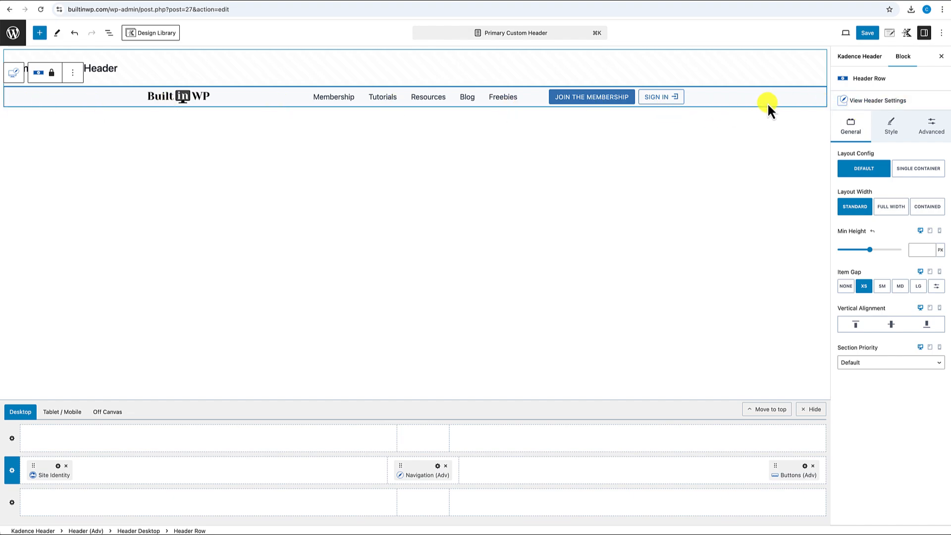
pyautogui.click(932, 130)
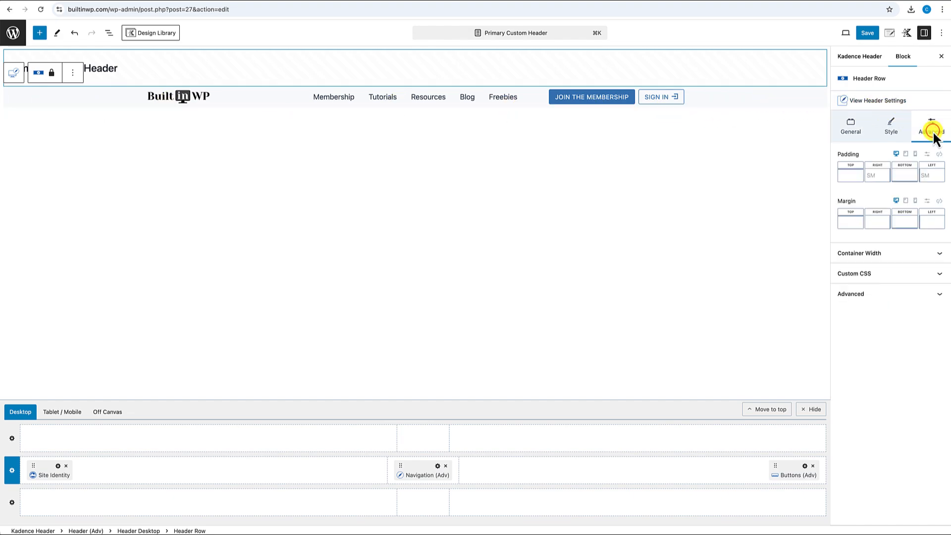
pyautogui.click(849, 174)
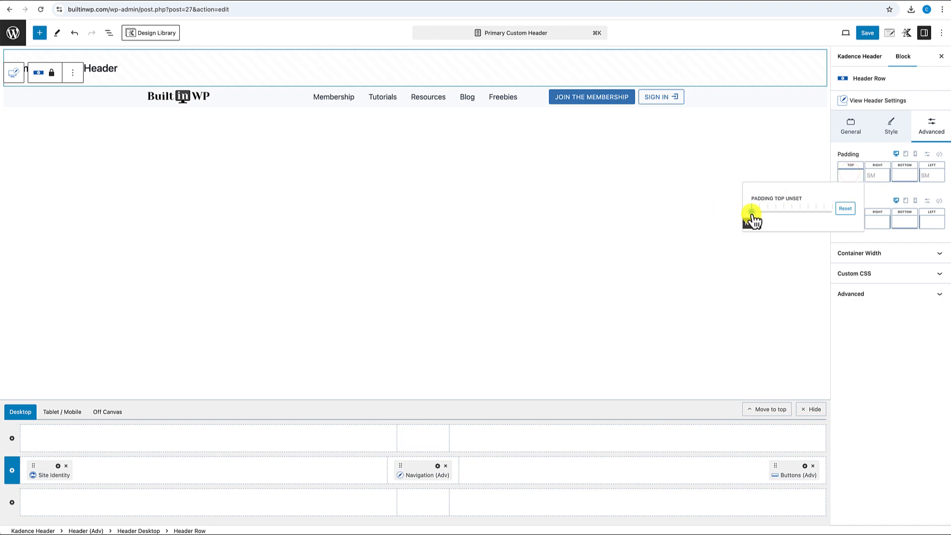
pyautogui.moveTo(752, 217); pyautogui.dragTo(761, 218)
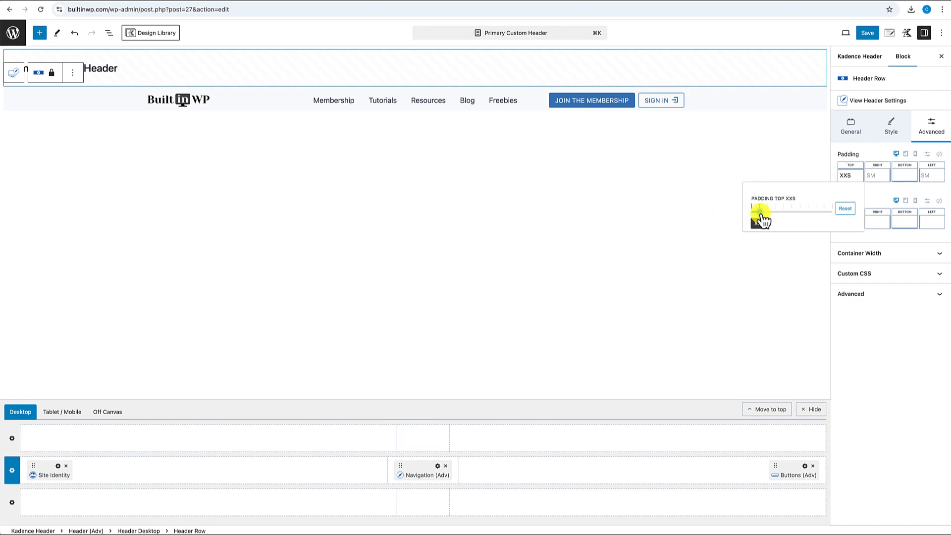
pyautogui.click(905, 176)
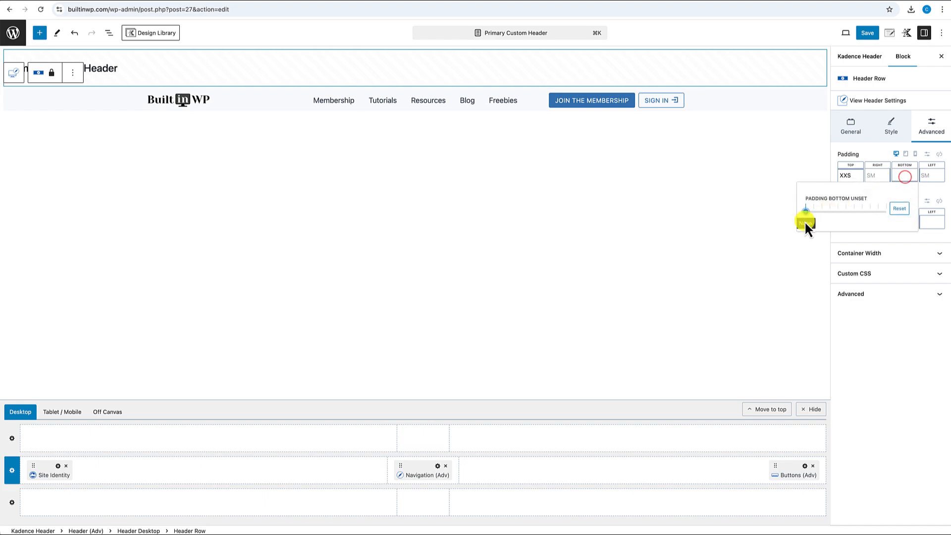
pyautogui.moveTo(808, 218); pyautogui.dragTo(820, 219)
pyautogui.click(753, 166)
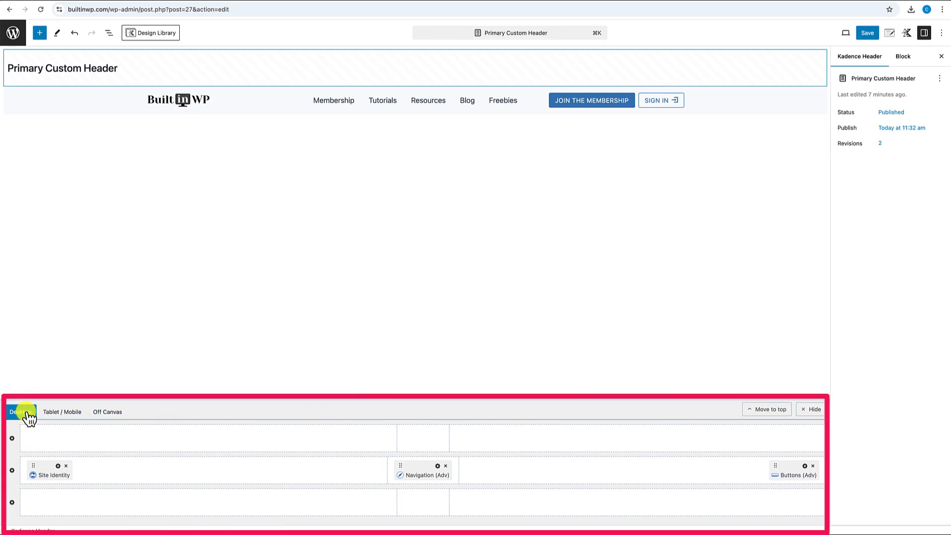
# - Switch the header builder to Tablet / Mobile and open the Off Canvas panel
pyautogui.click(65, 415)
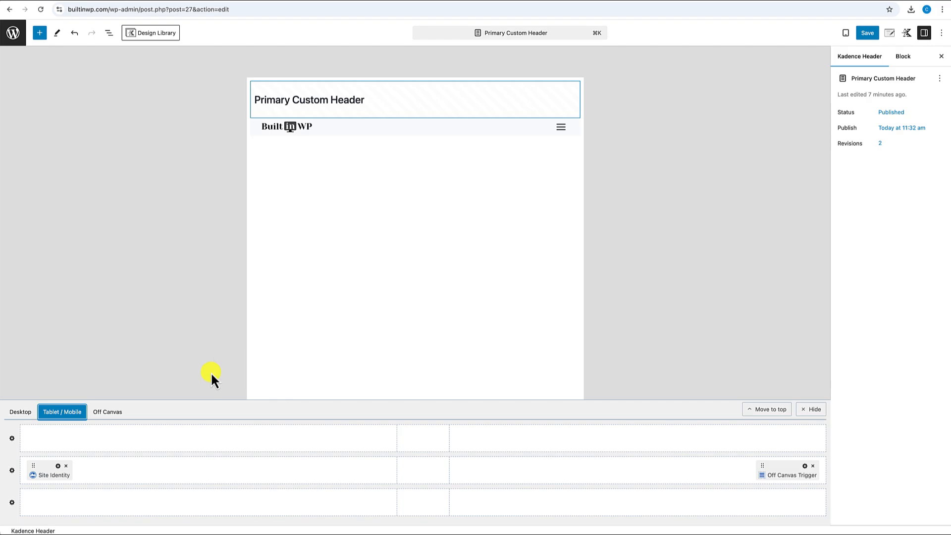
pyautogui.click(108, 416)
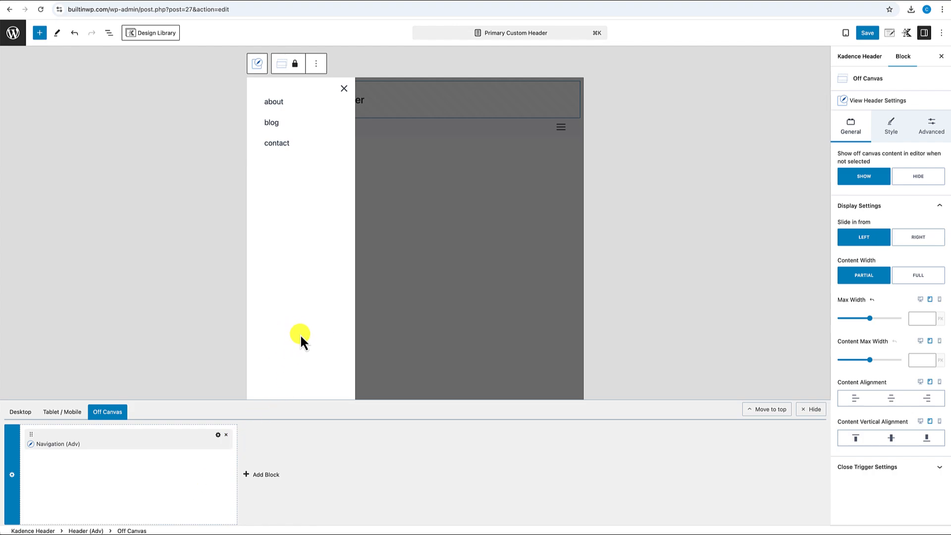
# - Select the off-canvas Navigation (Adv) block and save the pending site changes
pyautogui.click(12, 475)
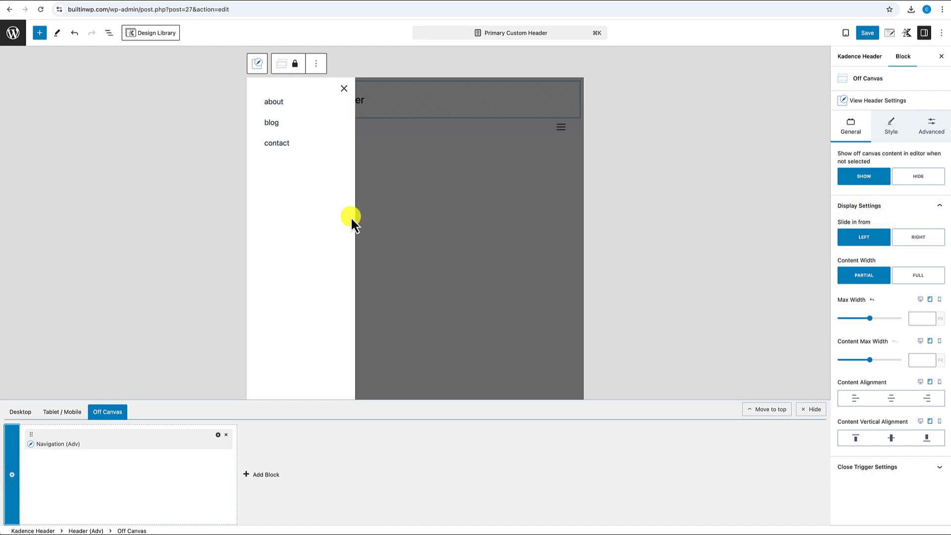
pyautogui.click(274, 127)
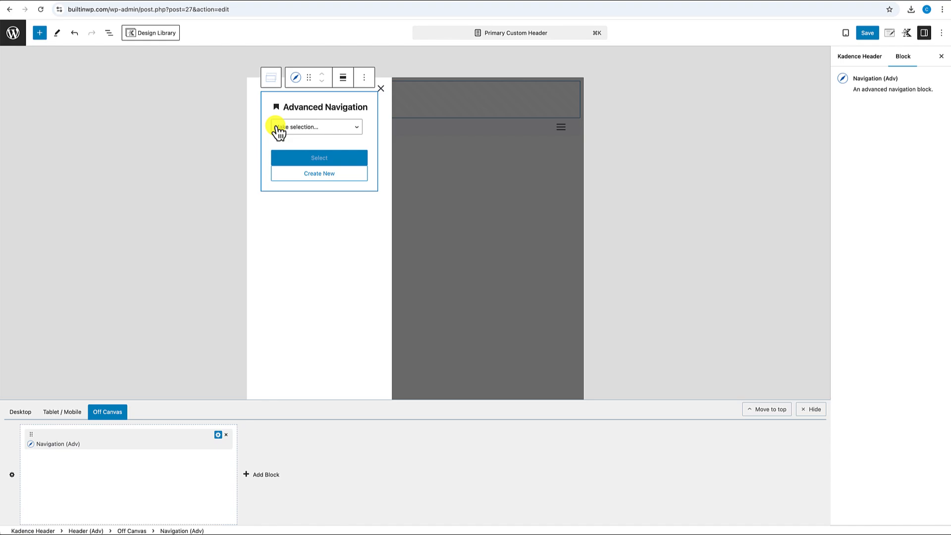
pyautogui.click(356, 129)
pyautogui.click(356, 129)
pyautogui.click(356, 129)
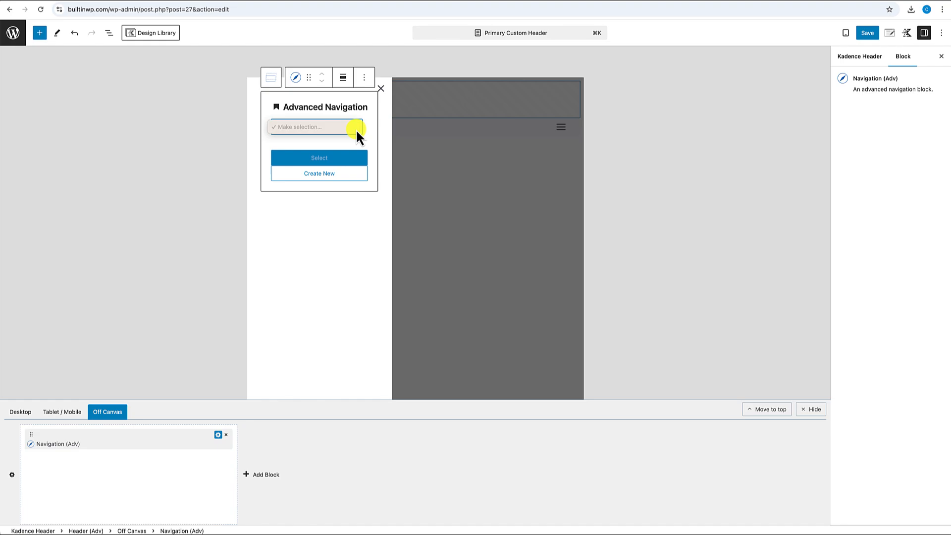
pyautogui.click(872, 34)
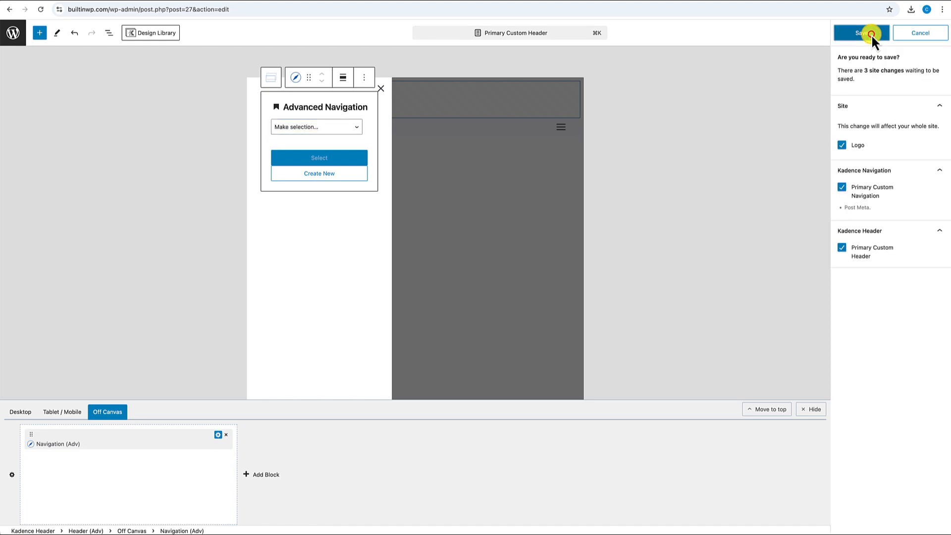
pyautogui.click(871, 34)
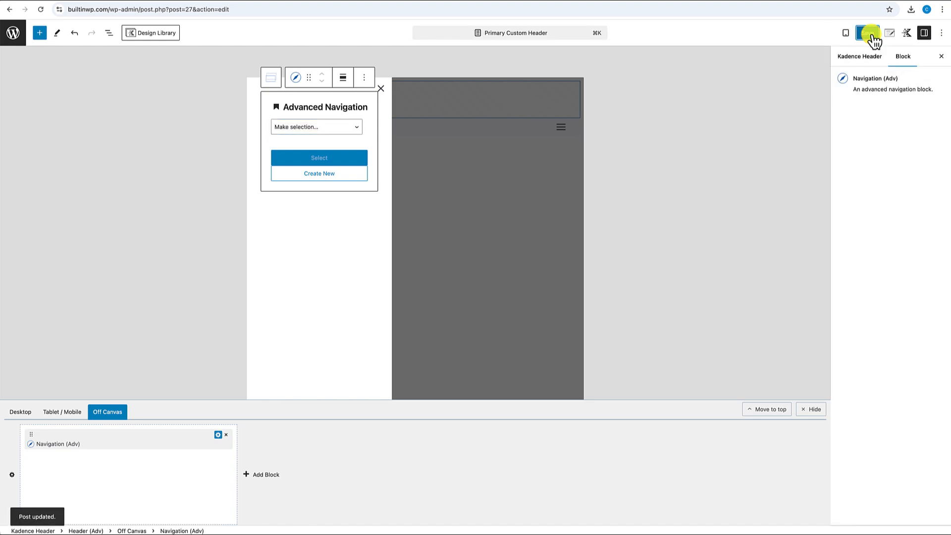
# - Load Primary Custom Navigation into the off-canvas menu
pyautogui.click(348, 127)
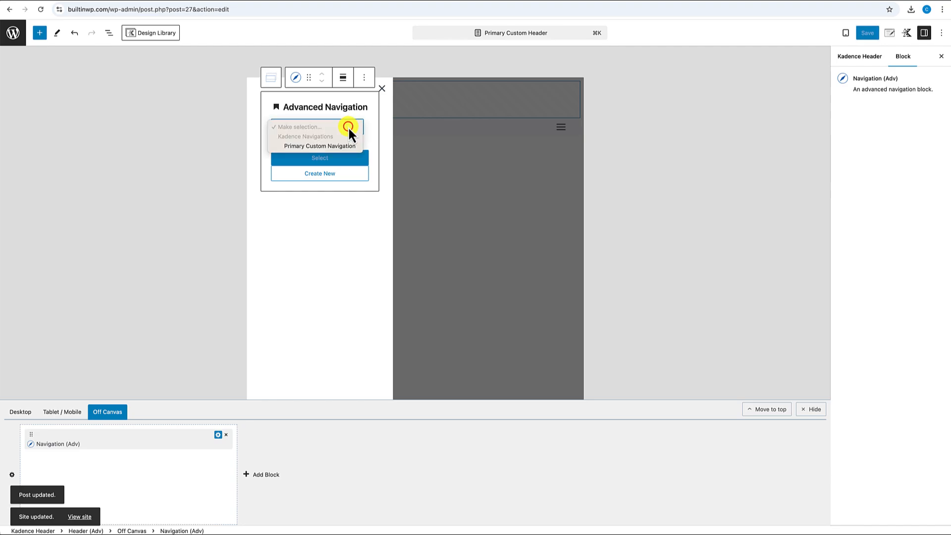
pyautogui.click(325, 147)
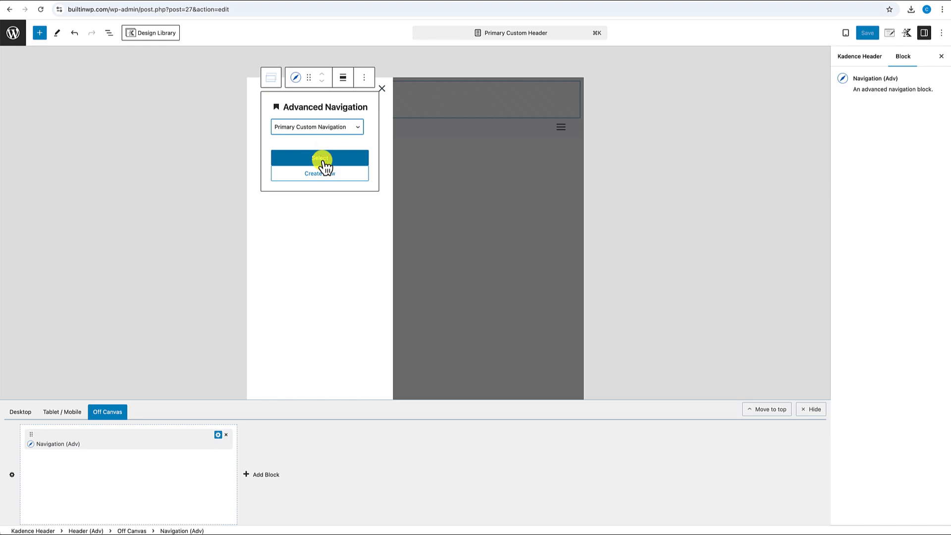
pyautogui.click(322, 160)
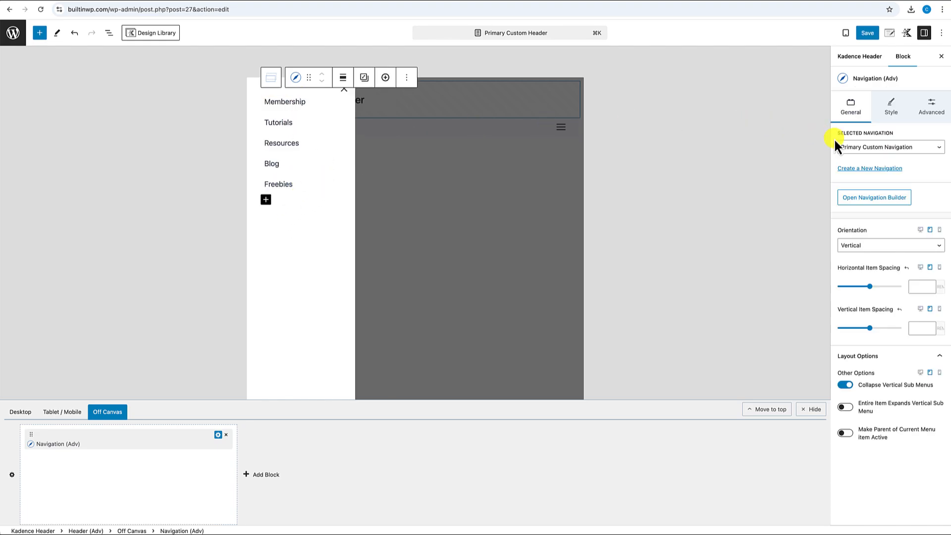
# - Give the off-canvas menu 1 px dividers in the Subtle Background (EDF2F7) colour
pyautogui.click(896, 109)
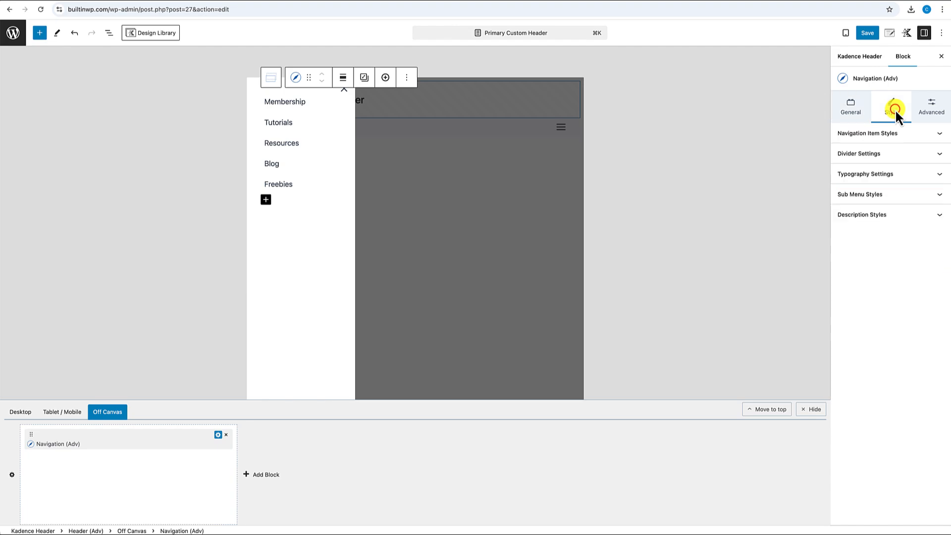
pyautogui.click(893, 155)
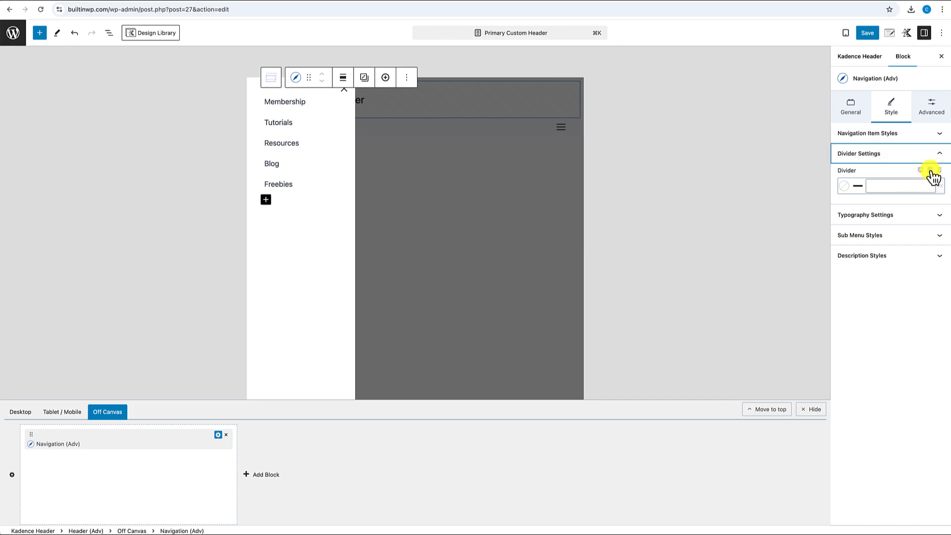
pyautogui.click(874, 187)
pyautogui.write('1')
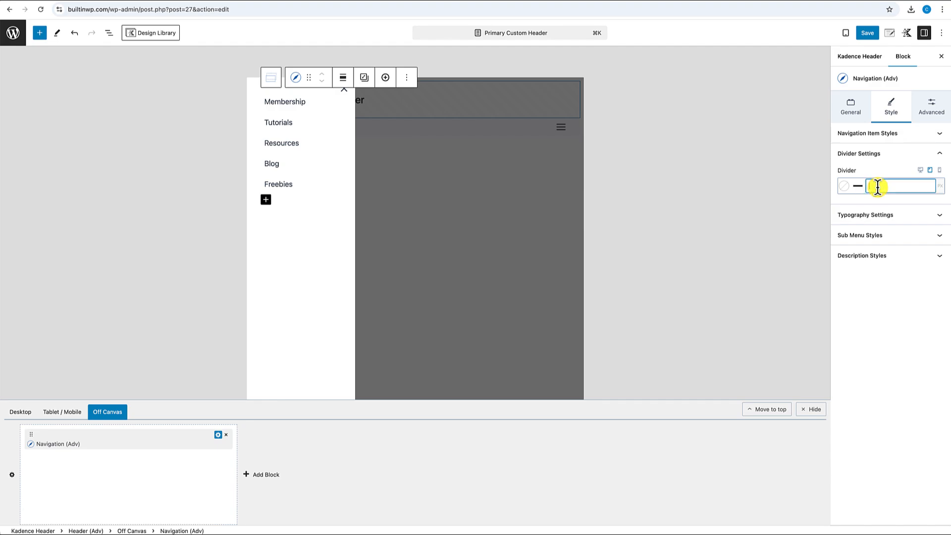
pyautogui.click(845, 187)
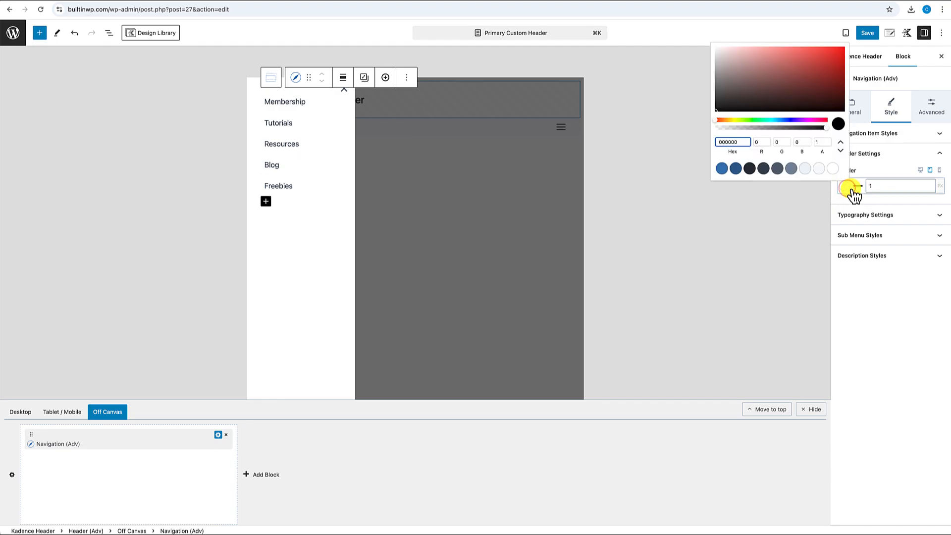
pyautogui.click(804, 172)
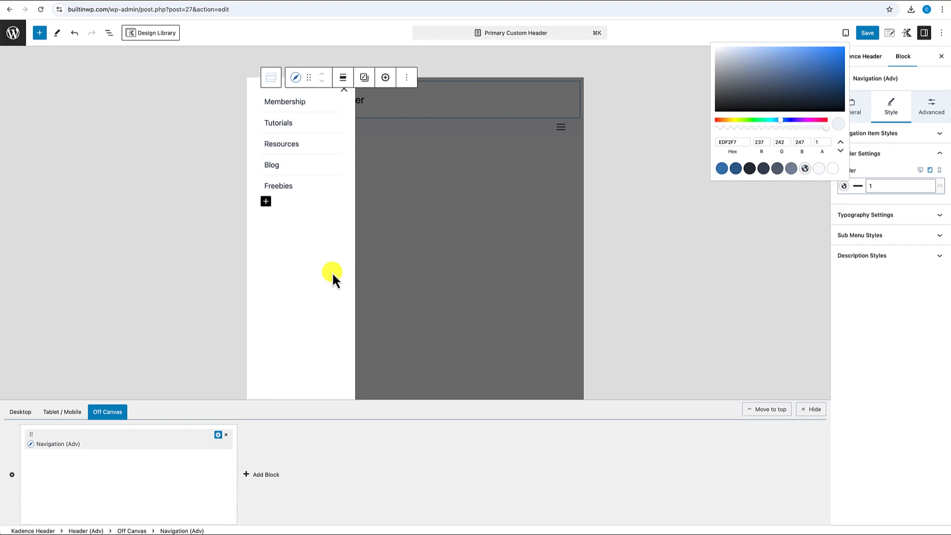
pyautogui.click(266, 474)
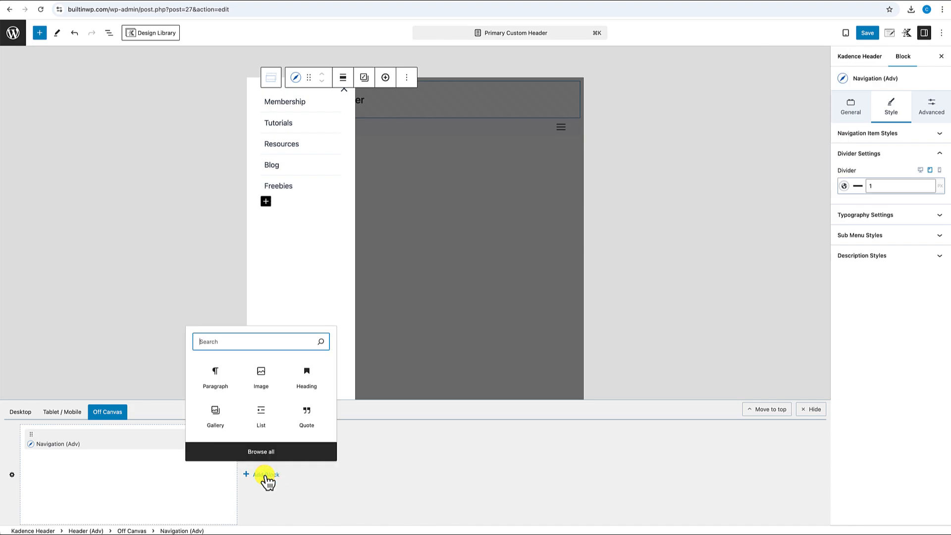
# - Insert a small Advanced Buttons block labelled 'Join the Membership' below the menu
pyautogui.write('button')
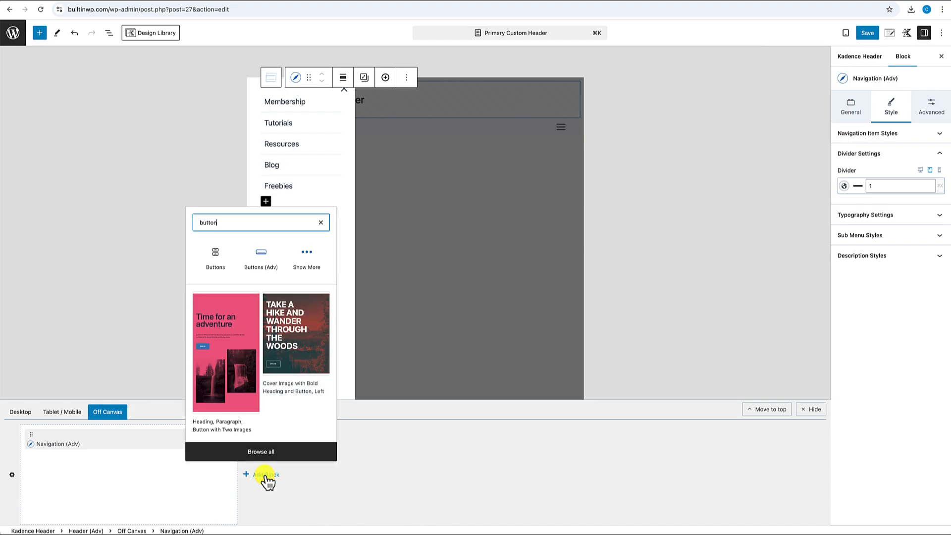
pyautogui.click(266, 266)
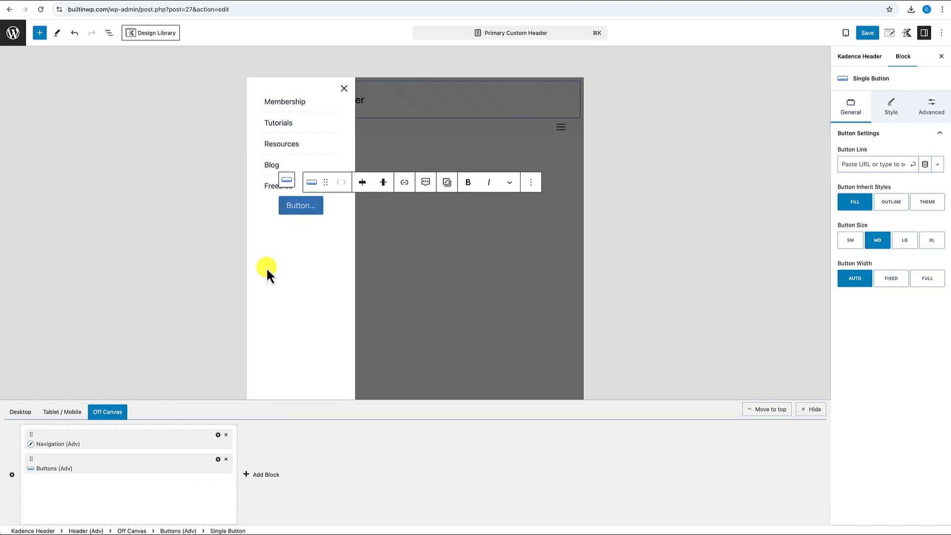
pyautogui.write('Jo')
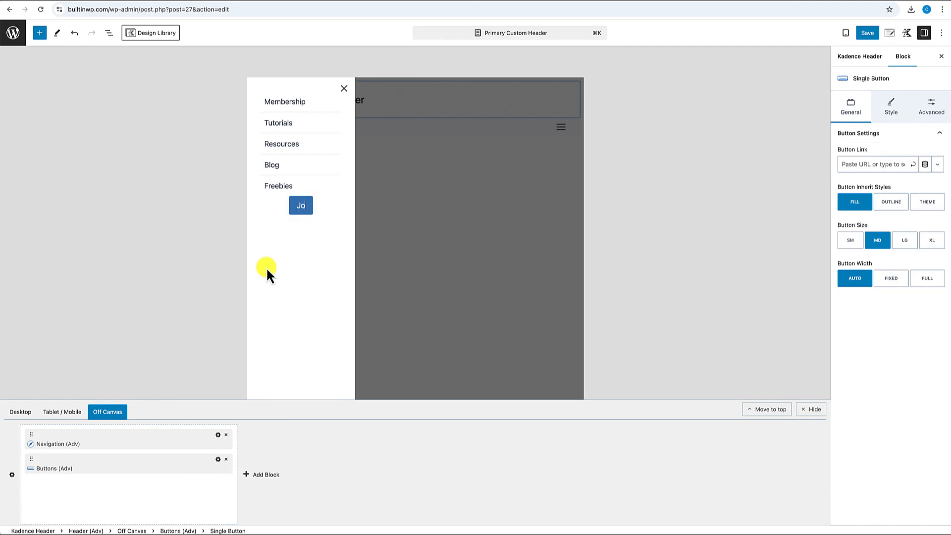
pyautogui.write('in the Membership')
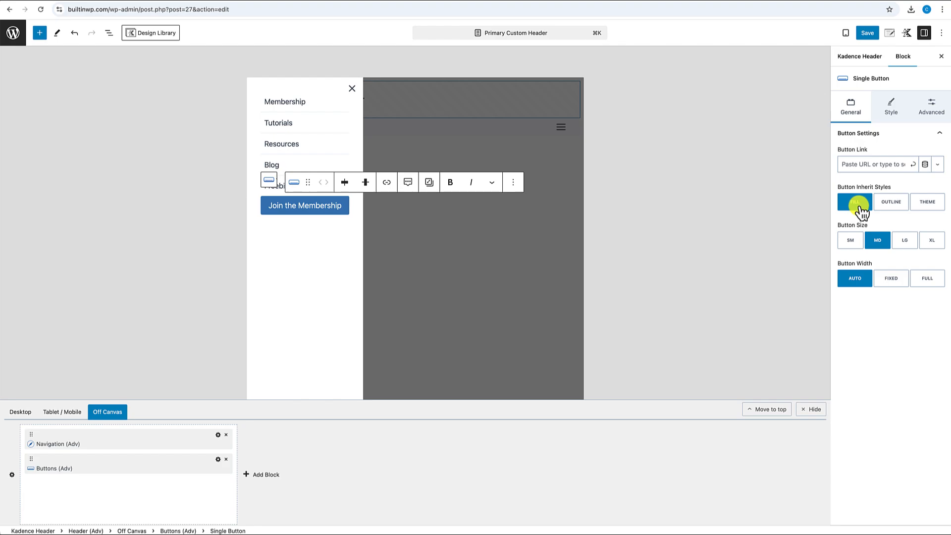
pyautogui.click(850, 241)
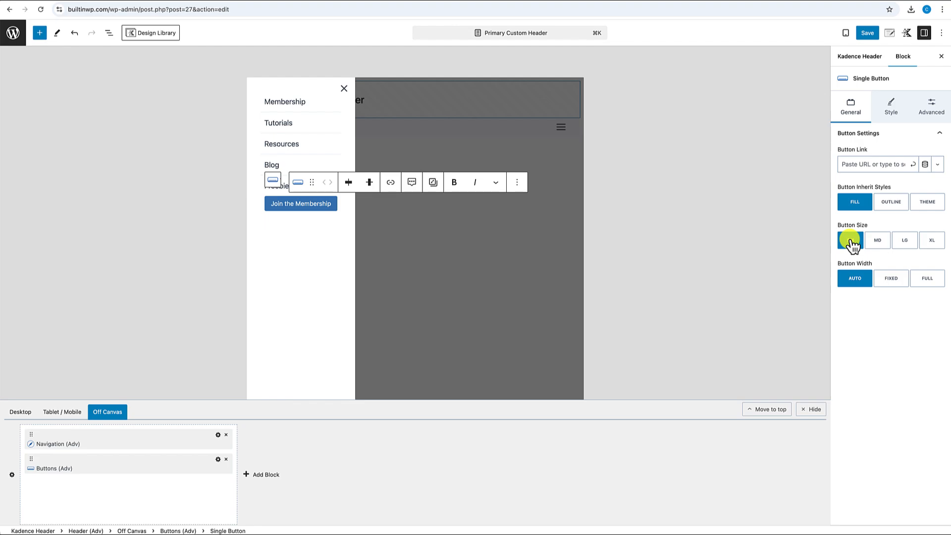
# - Set the Join the Membership button's text to uppercase in Typography Settings
pyautogui.click(895, 108)
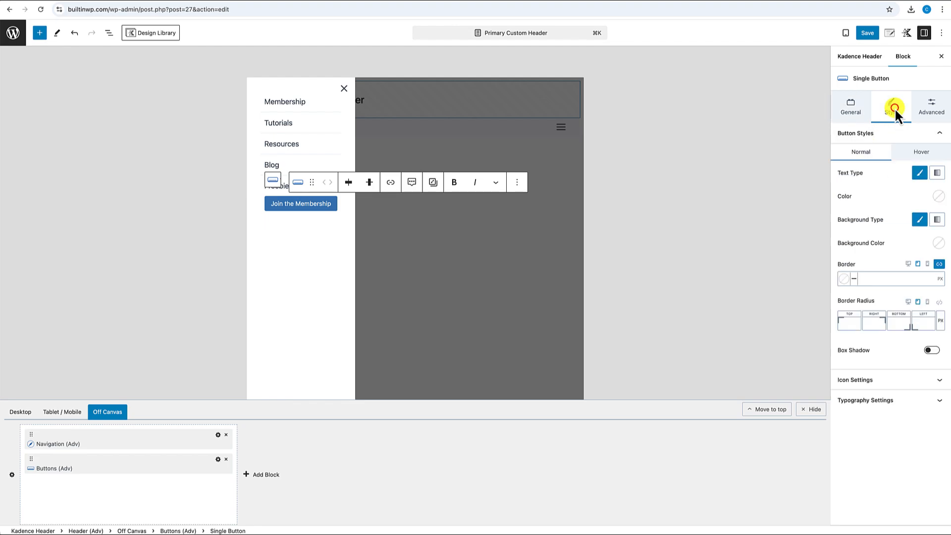
pyautogui.click(881, 399)
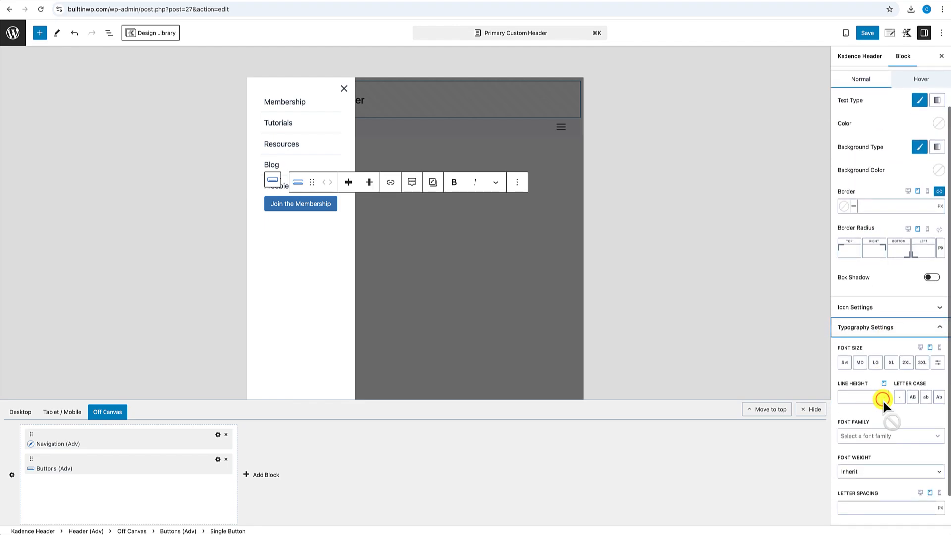
pyautogui.click(913, 398)
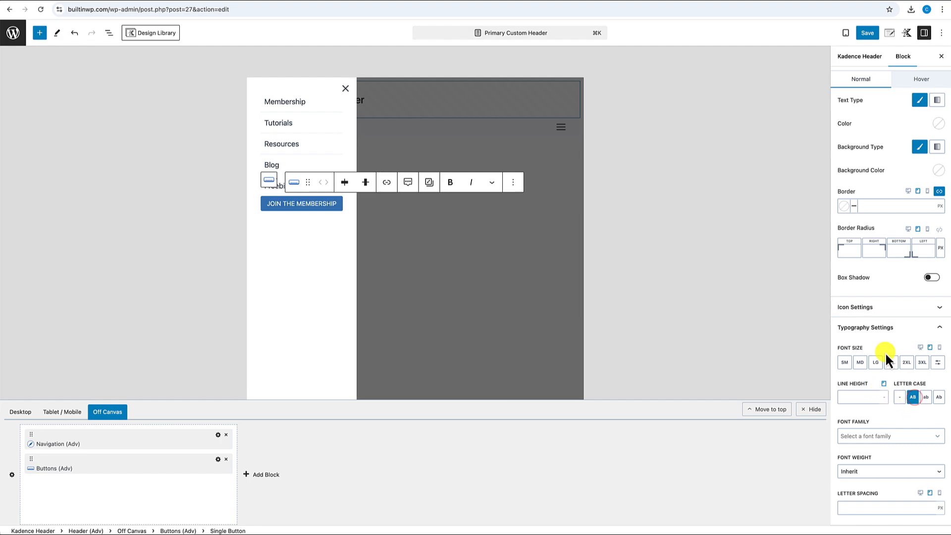
pyautogui.click(341, 209)
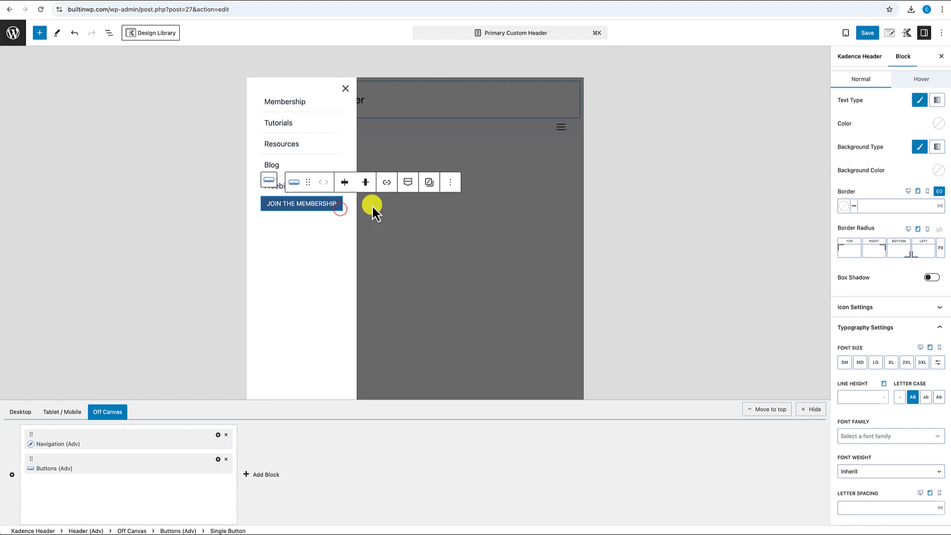
pyautogui.click(450, 182)
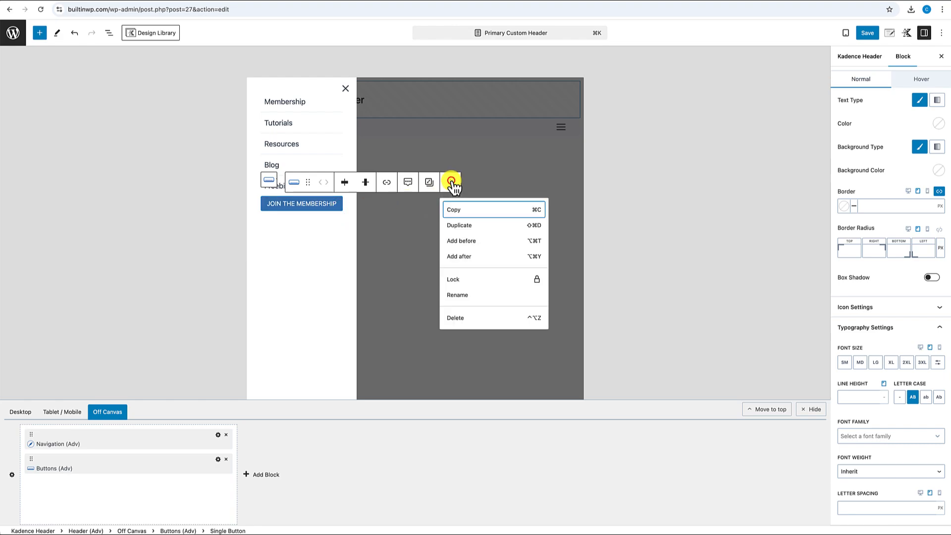
# - Duplicate the button, relabel it 'SIGN IN' and give it the OUTLINE style
pyautogui.click(464, 226)
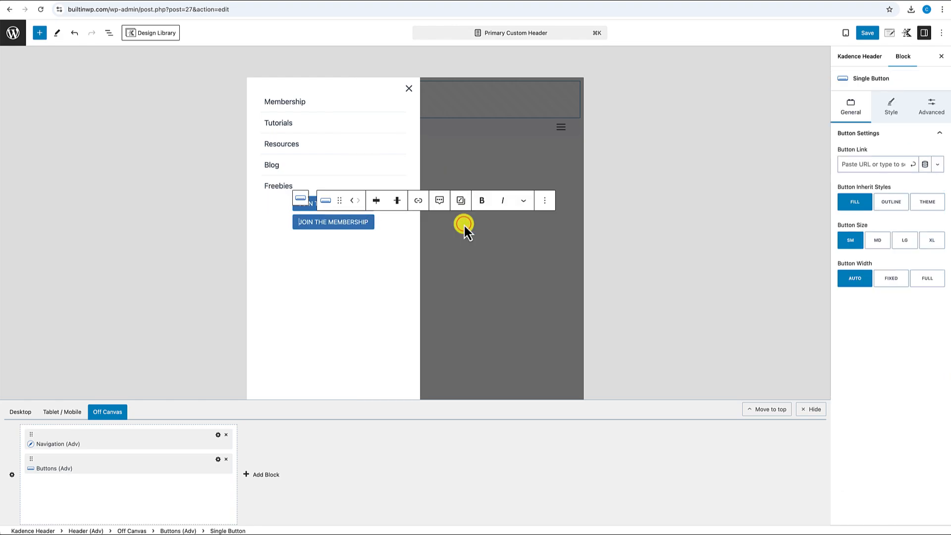
pyautogui.tripleClick(353, 224)
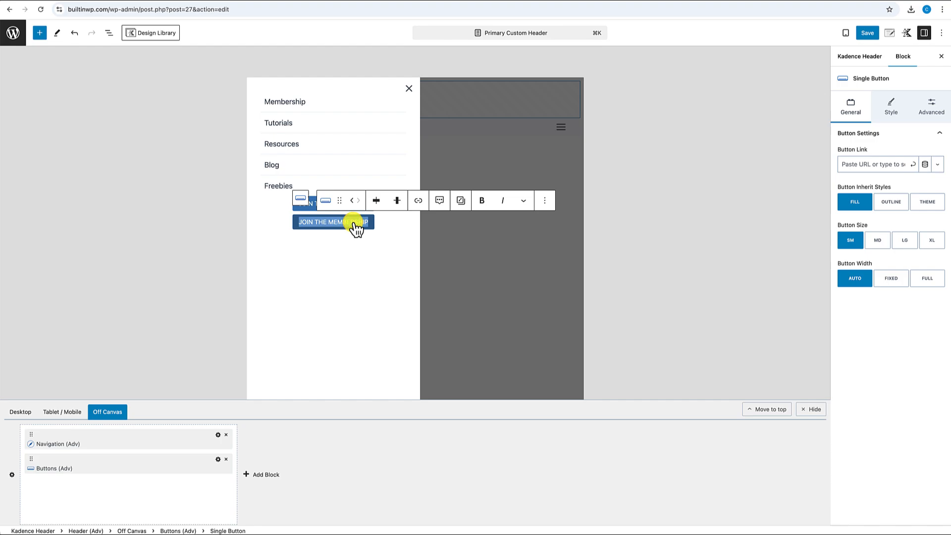
pyautogui.write('SIGN IN')
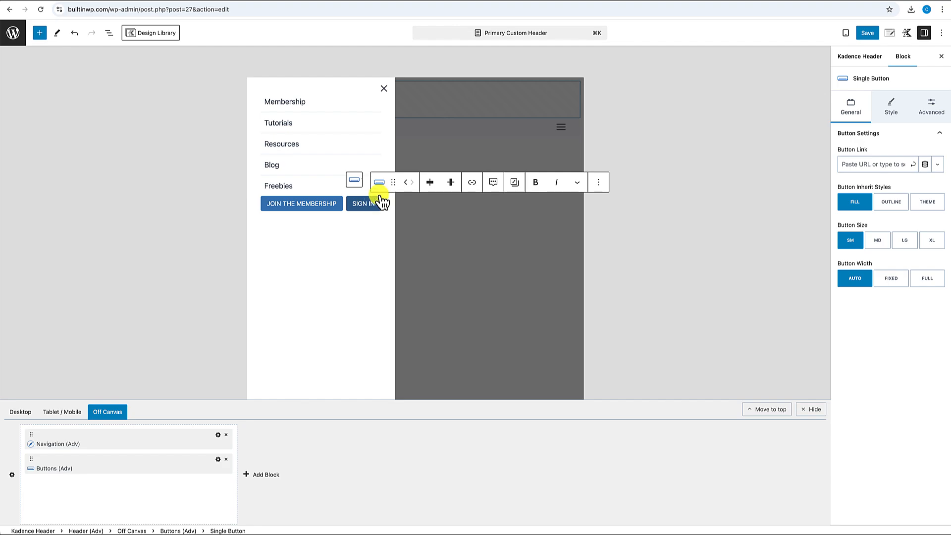
pyautogui.click(891, 203)
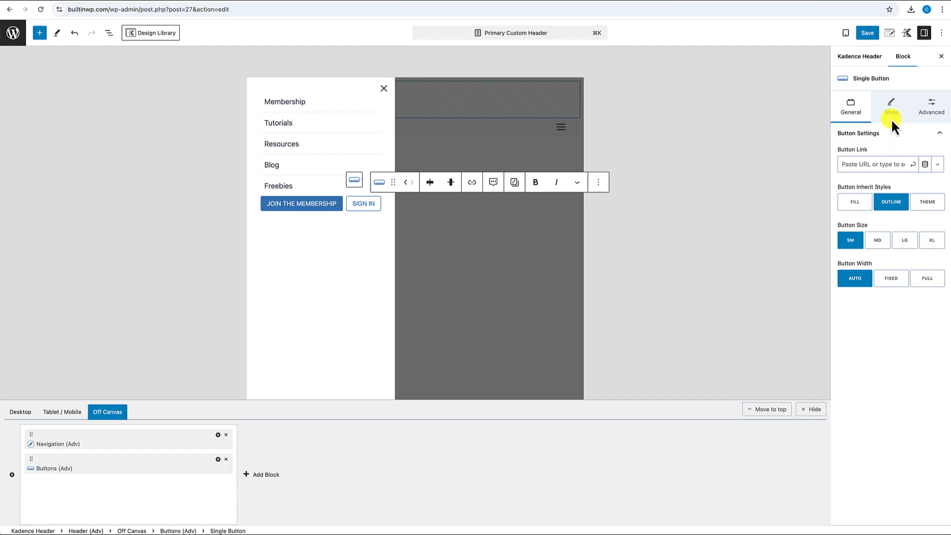
# - Search the SIGN IN button's icon picker for 'login'
pyautogui.click(893, 105)
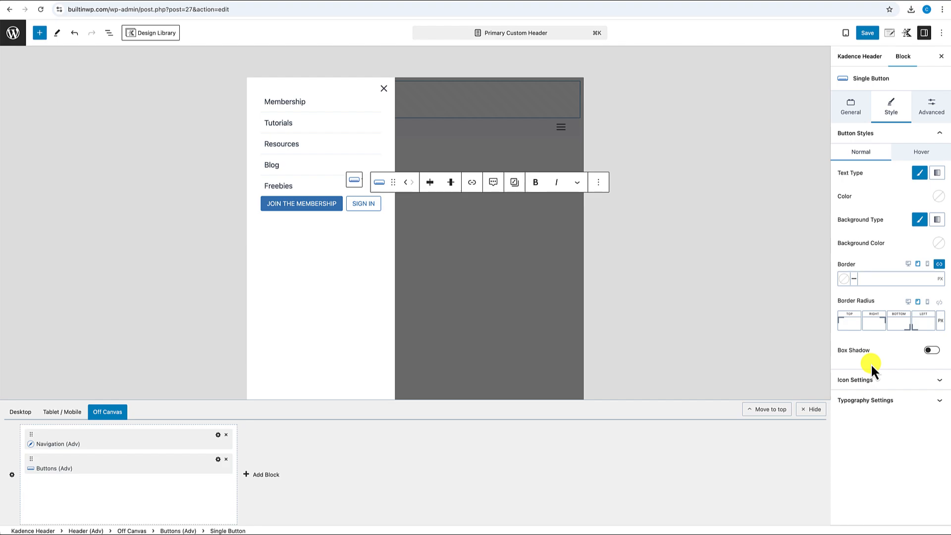
pyautogui.click(872, 380)
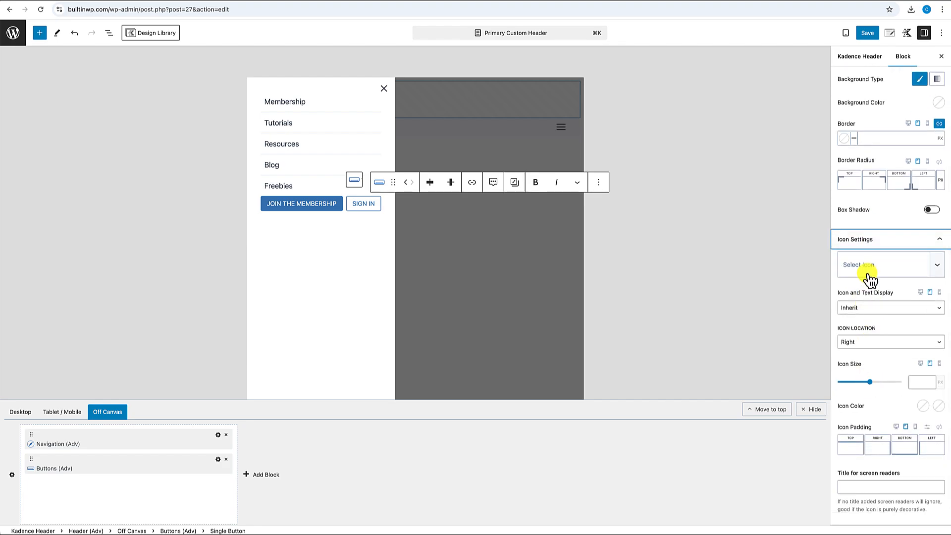
pyautogui.click(870, 268)
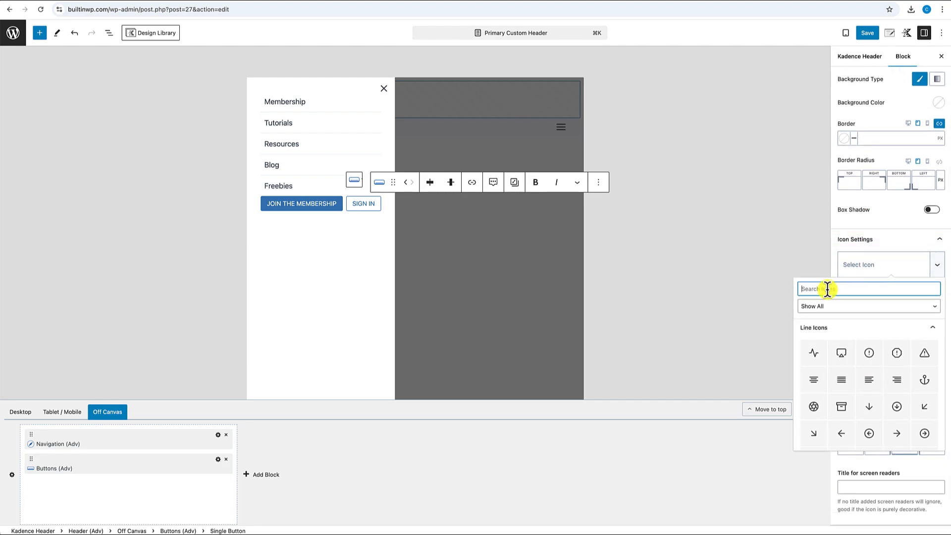
pyautogui.write('login')
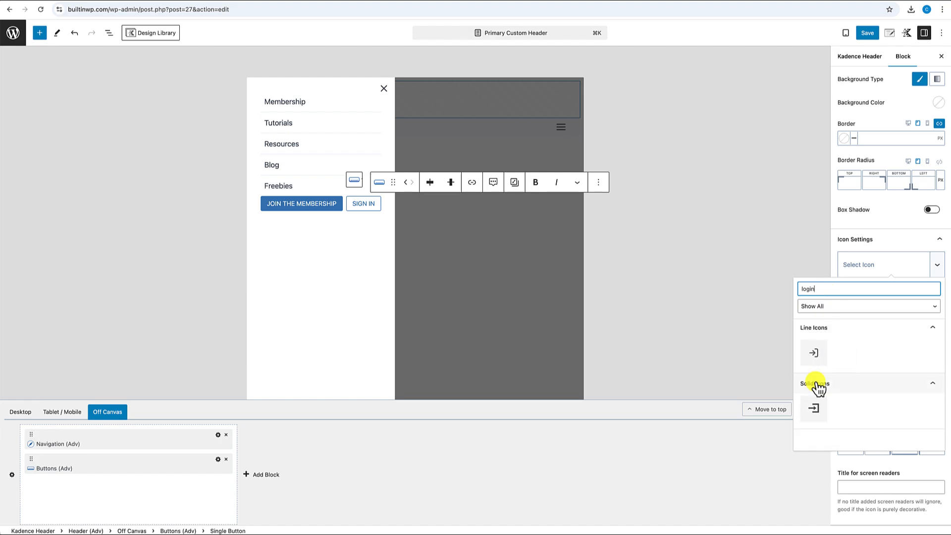
# - Give SIGN IN the solid login icon and preview the off-canvas panel in mobile layout
pyautogui.click(814, 409)
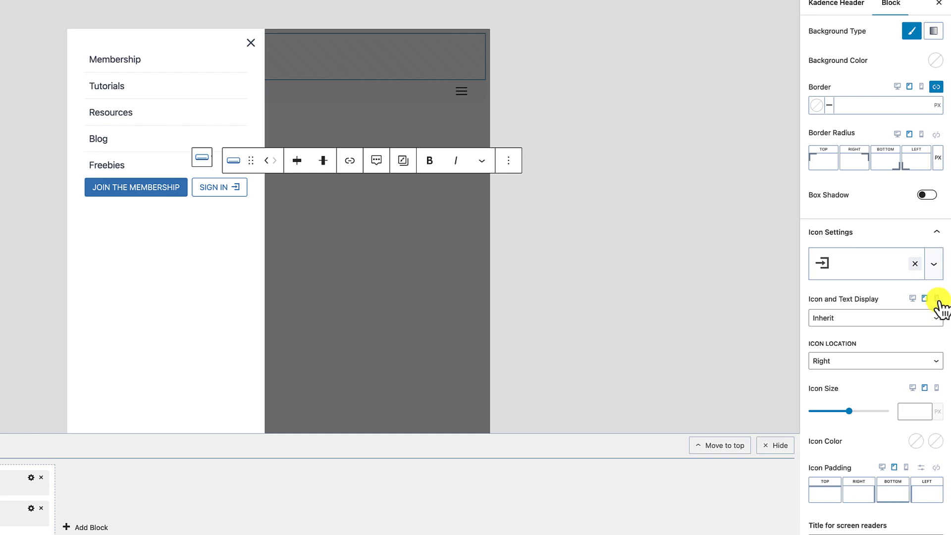
pyautogui.click(936, 299)
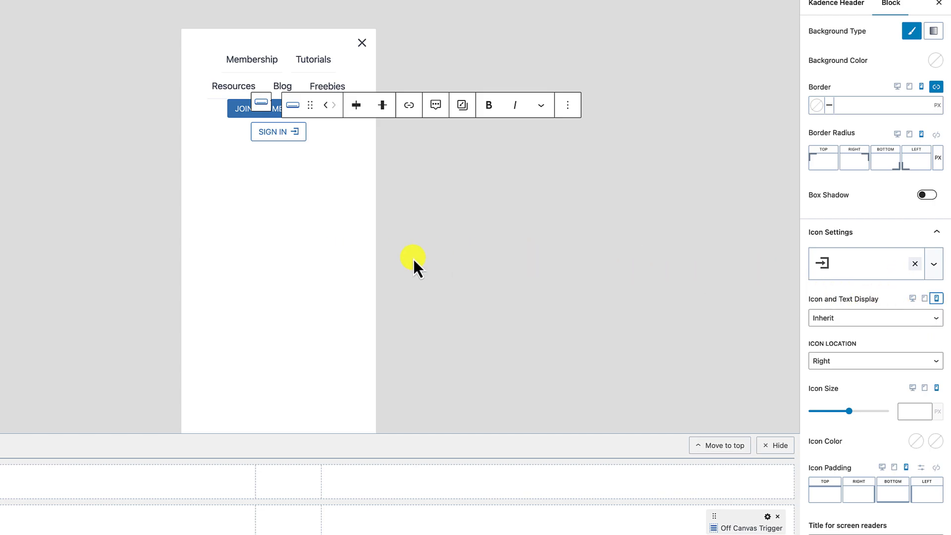
pyautogui.click(335, 262)
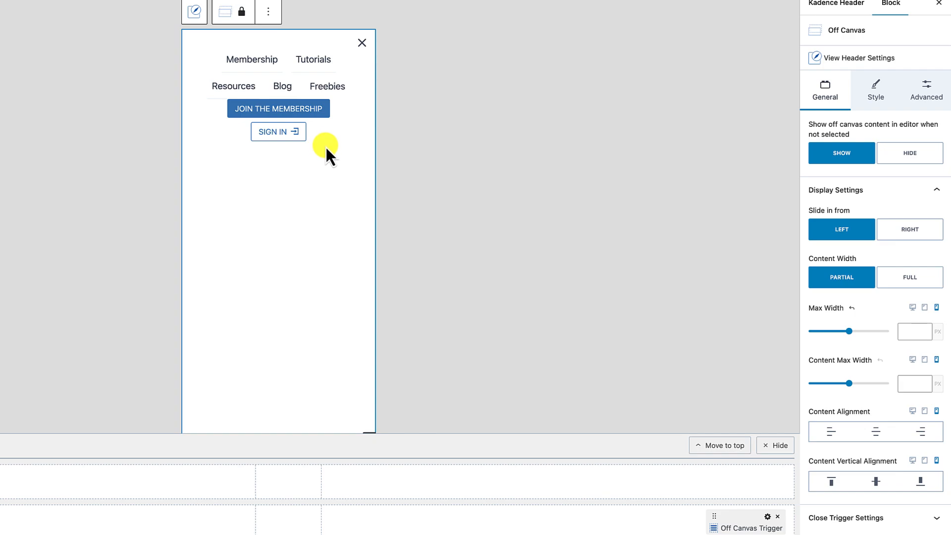
# - Set the off-canvas Navigation (Adv) block's orientation to Vertical
pyautogui.click(254, 60)
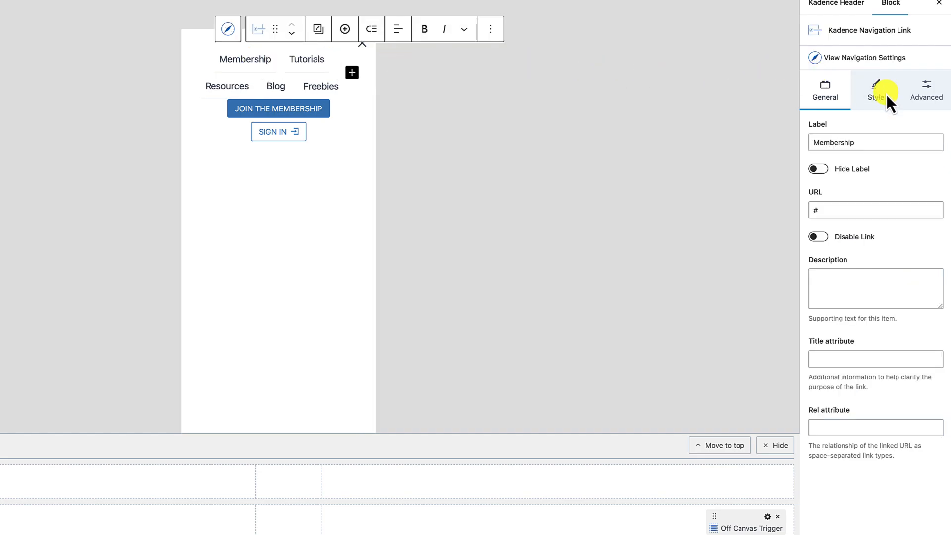
pyautogui.click(864, 61)
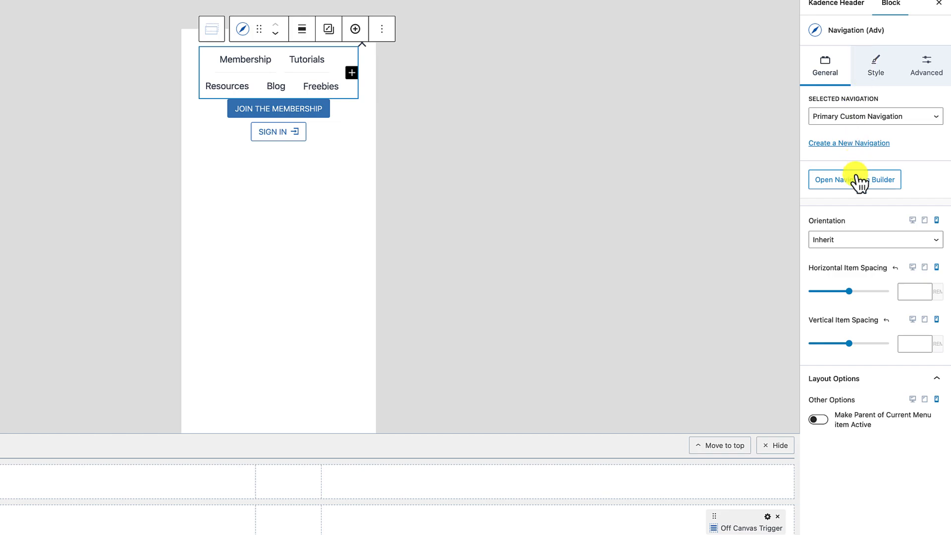
pyautogui.click(851, 242)
pyautogui.click(852, 241)
pyautogui.click(851, 242)
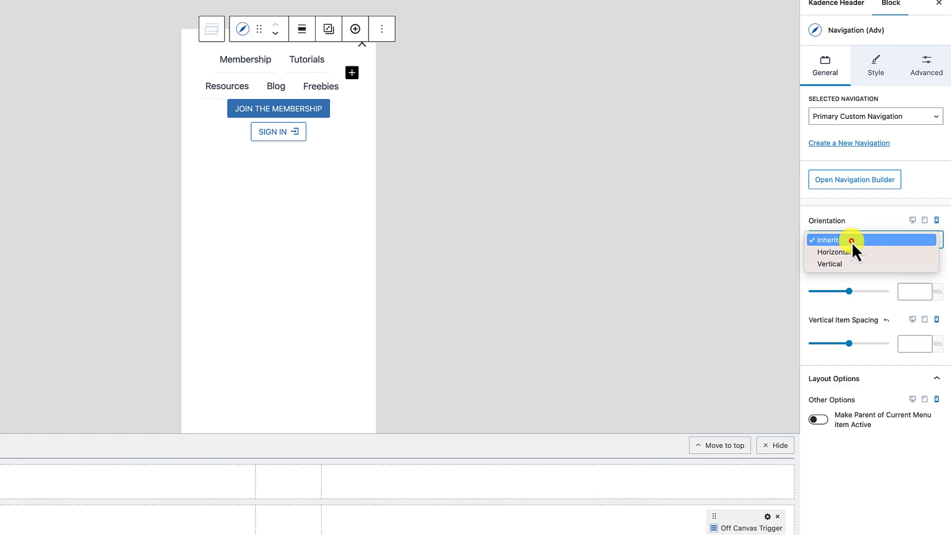
pyautogui.click(840, 264)
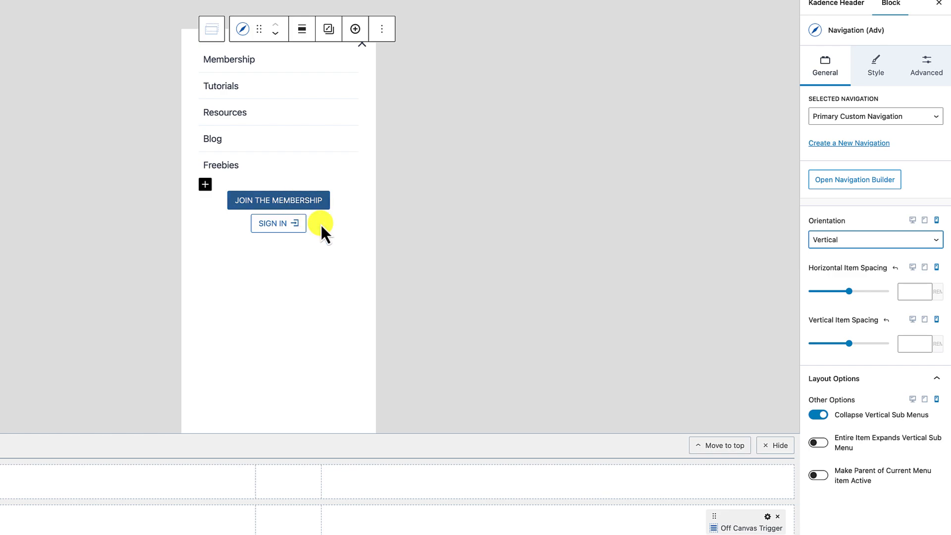
pyautogui.click(342, 220)
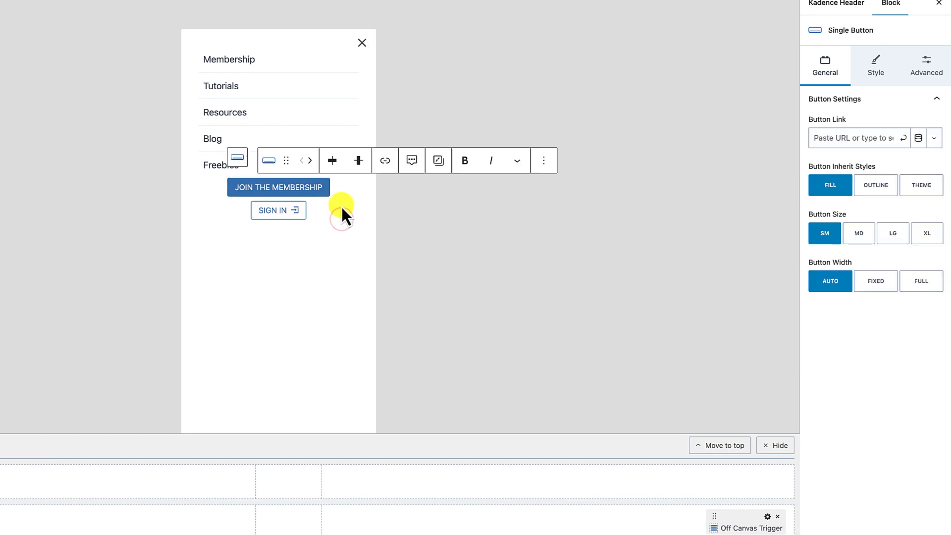
# - Set both the JOIN THE MEMBERSHIP and SIGN IN off-canvas buttons to FULL width
pyautogui.click(342, 215)
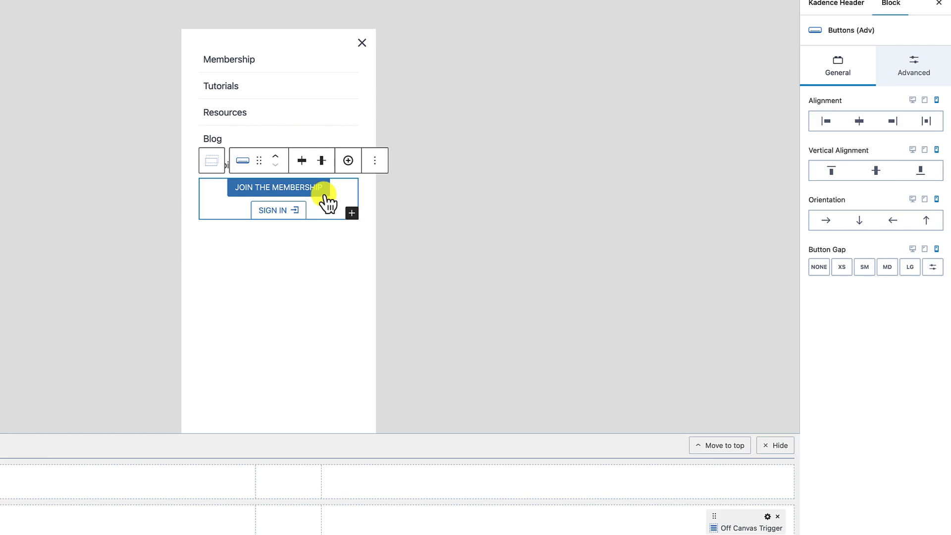
pyautogui.click(325, 194)
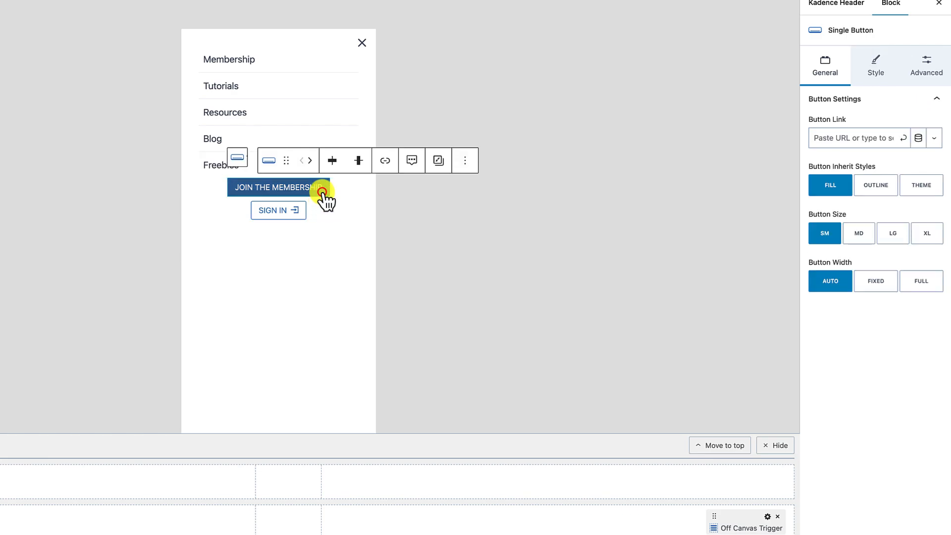
pyautogui.click(920, 284)
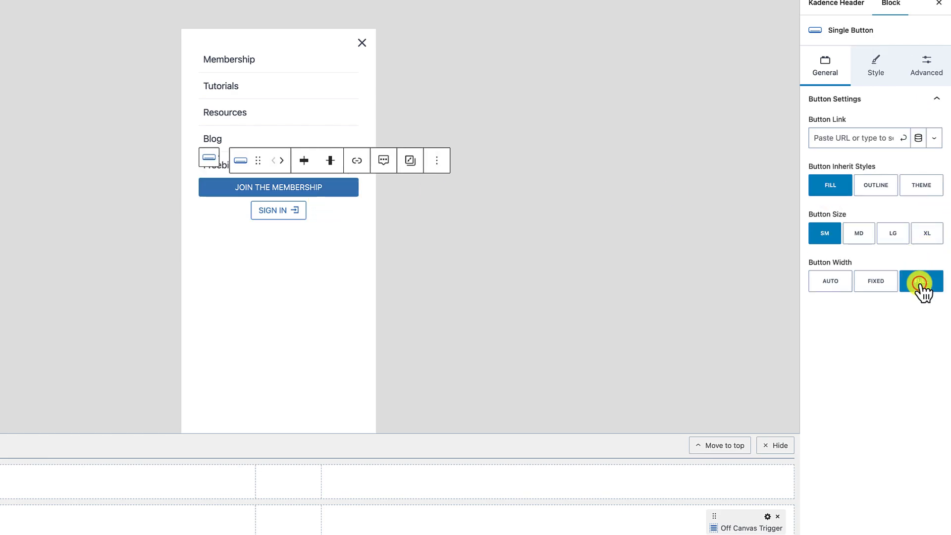
pyautogui.click(295, 223)
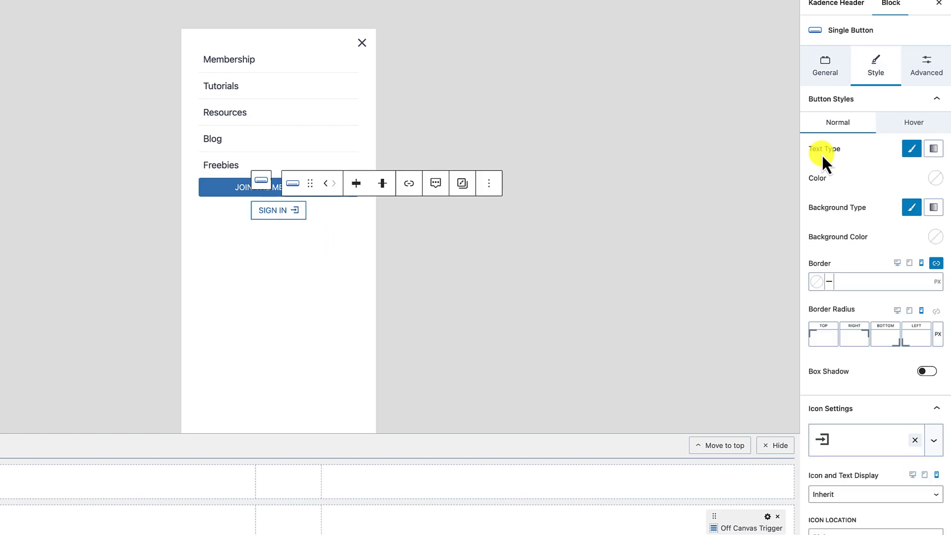
pyautogui.click(828, 73)
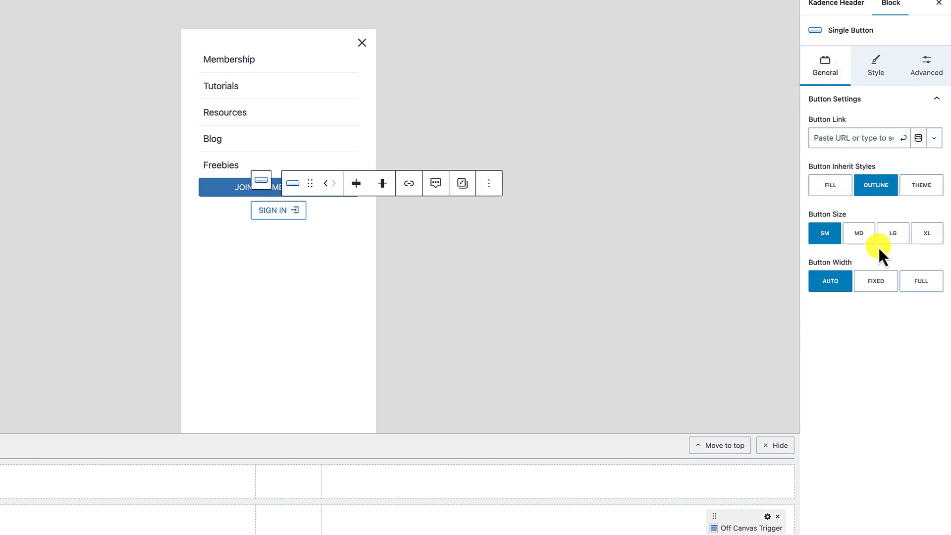
pyautogui.click(923, 282)
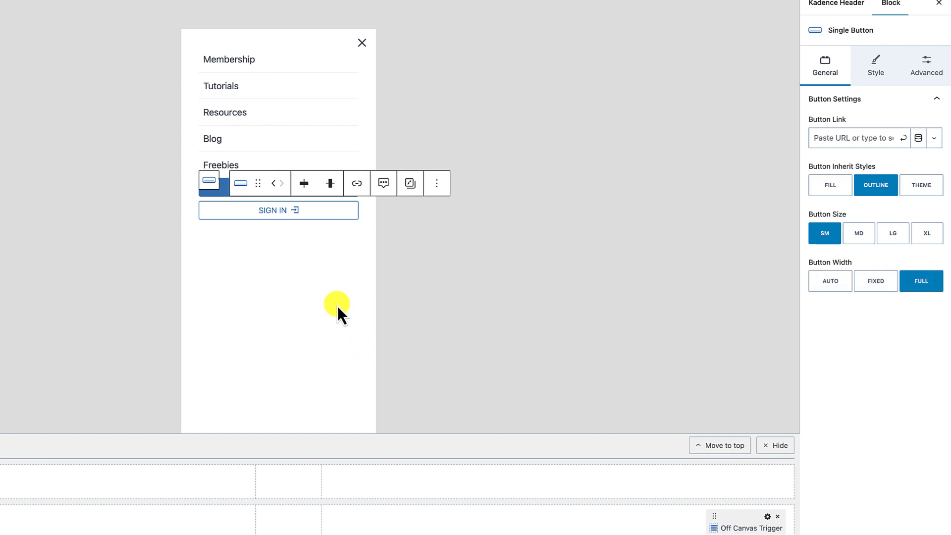
# - Bring up the JOIN THE MEMBERSHIP button's style options and preview the header at tablet size
pyautogui.click(330, 52)
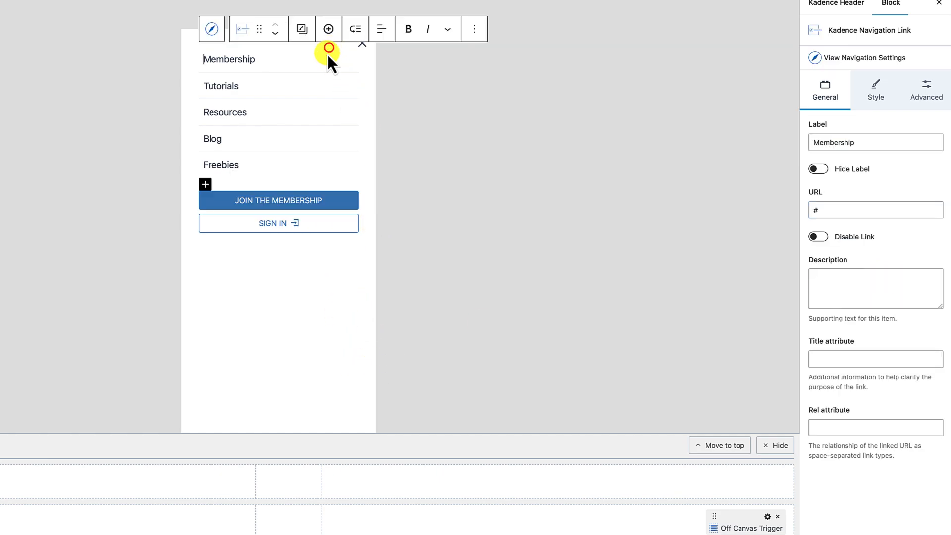
pyautogui.click(292, 208)
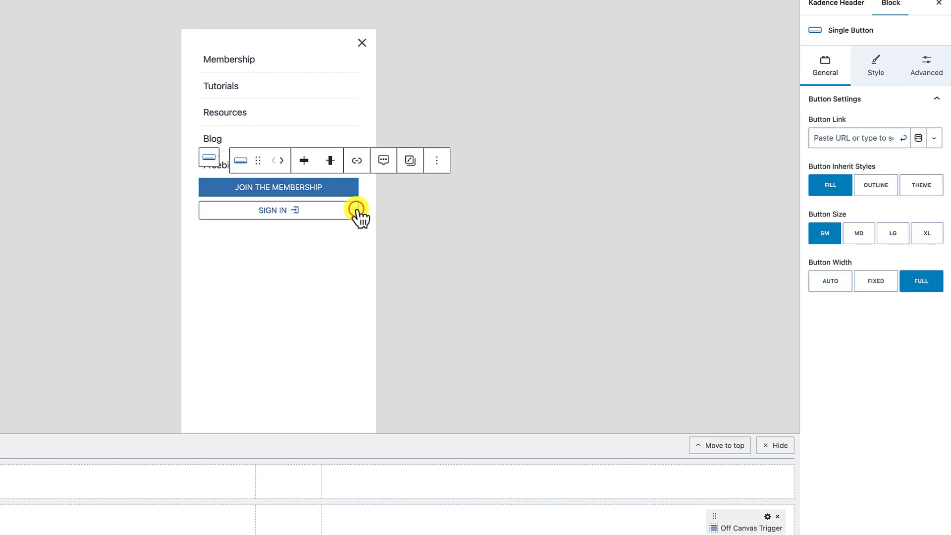
pyautogui.click(873, 73)
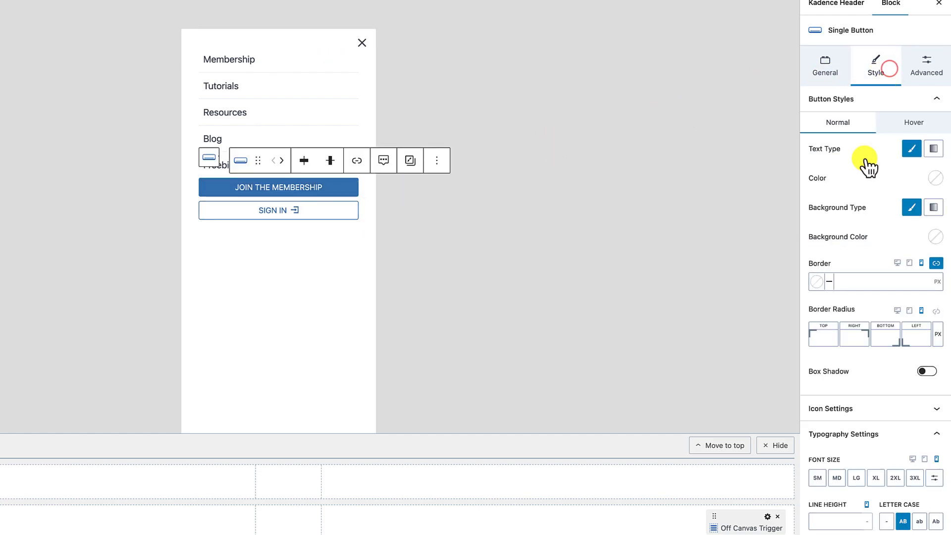
pyautogui.click(908, 263)
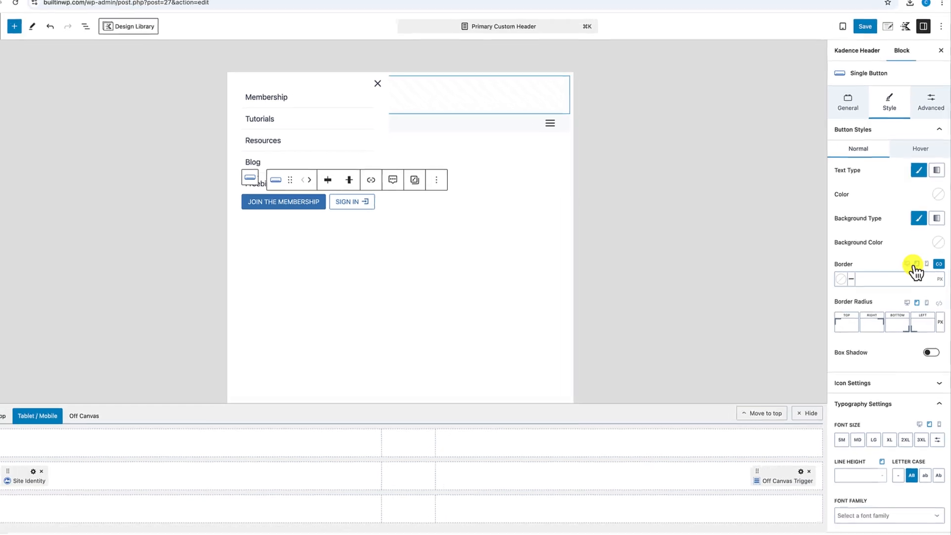
# - Return to desktop preview and review the Desktop, Tablet / Mobile and Off Canvas header layouts
pyautogui.click(898, 262)
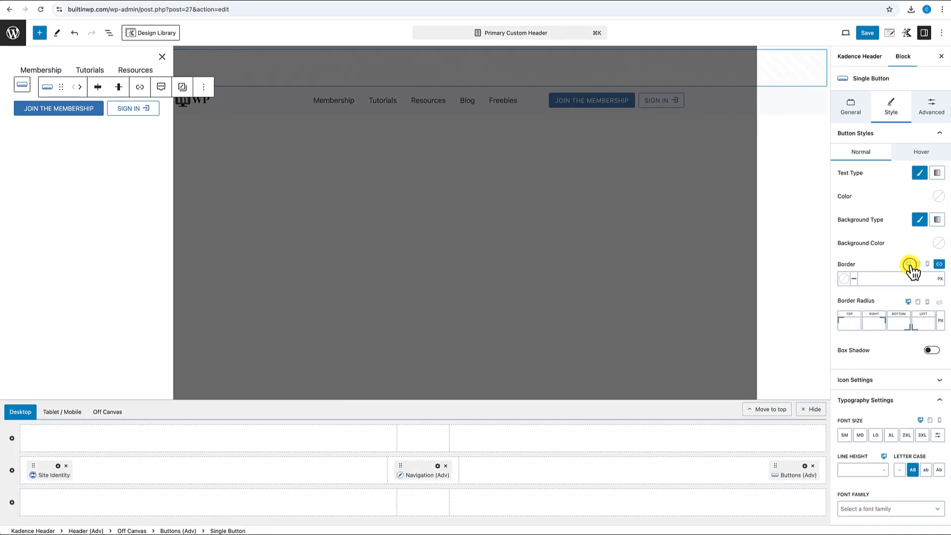
pyautogui.click(27, 415)
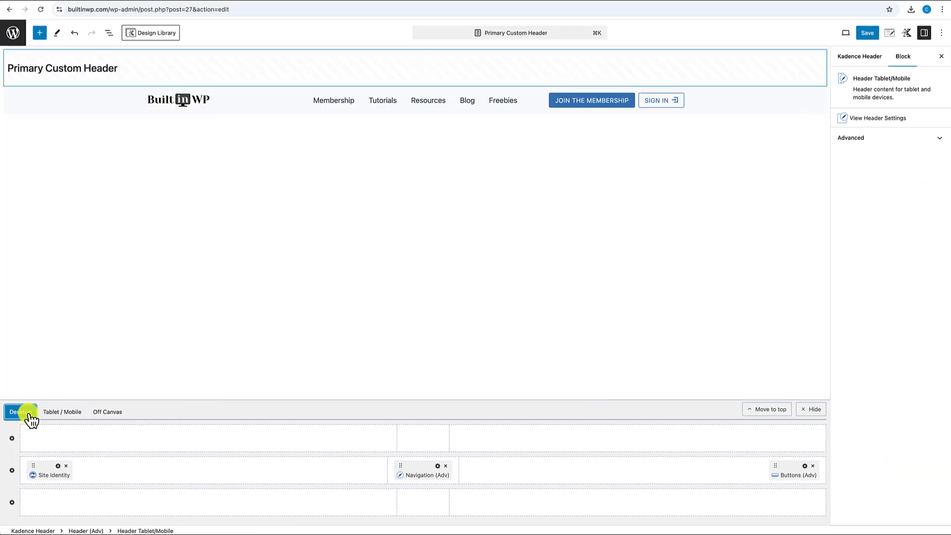
pyautogui.click(67, 413)
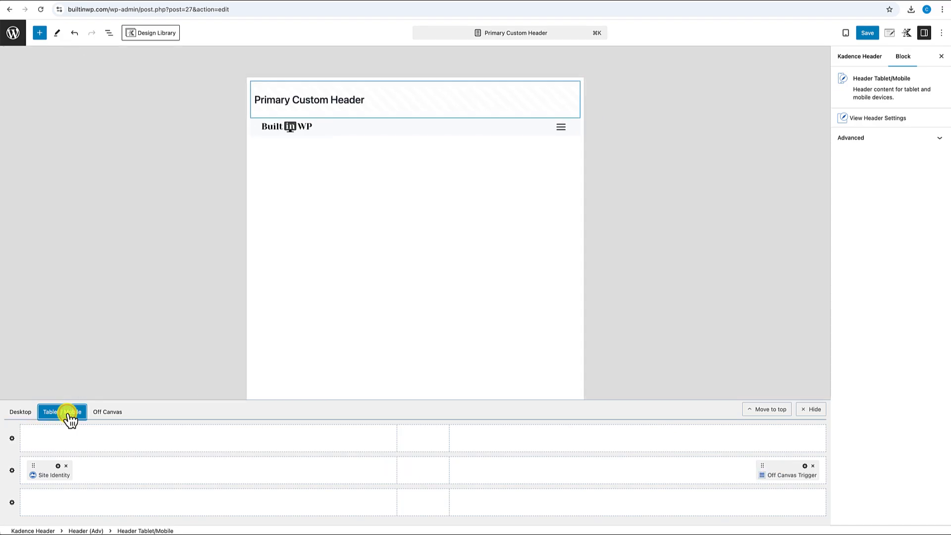
pyautogui.click(99, 414)
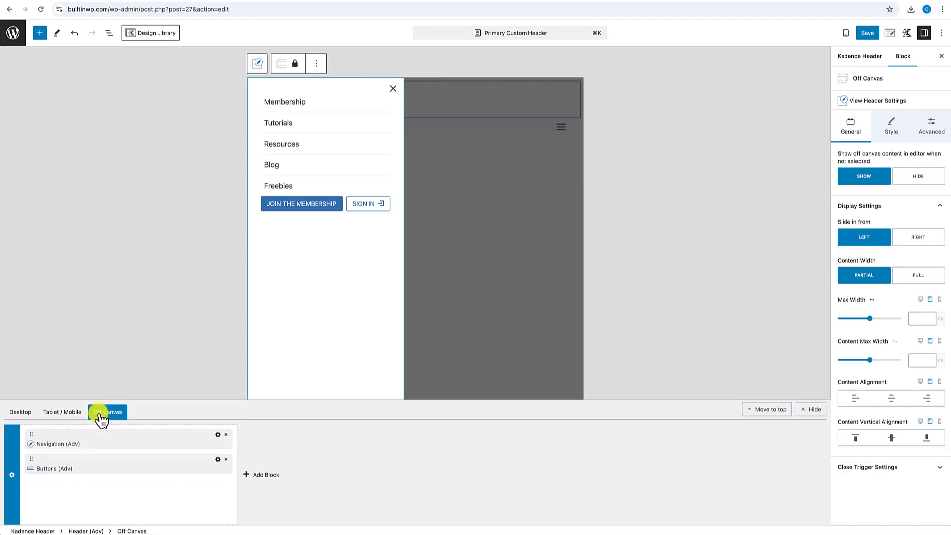
pyautogui.click(22, 418)
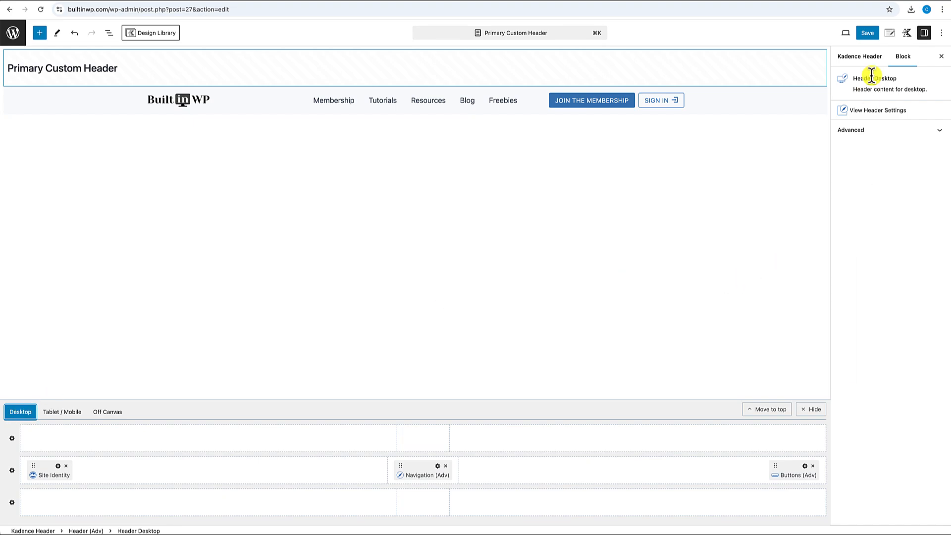
# - Save and confirm the Primary Custom Header, then go back to the Kadence headers list
pyautogui.click(868, 33)
pyautogui.click(871, 34)
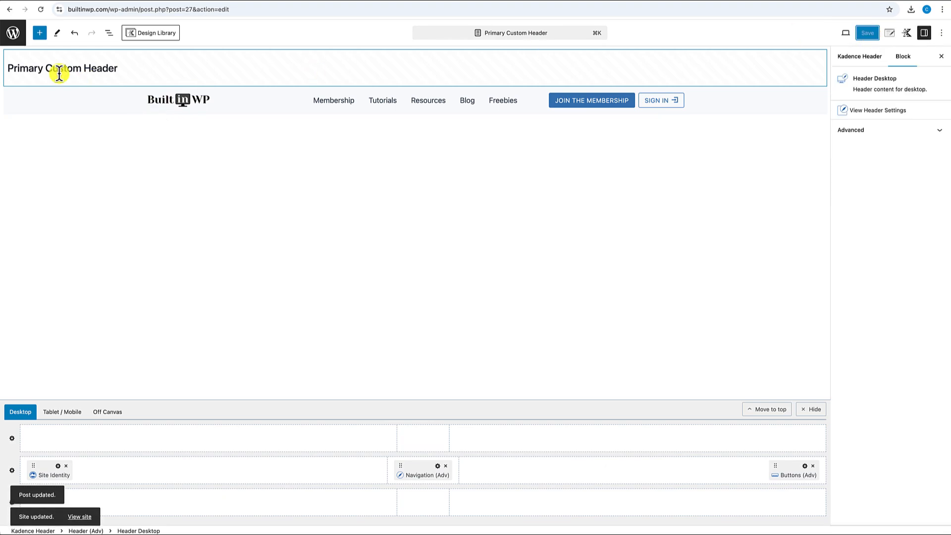
pyautogui.click(17, 39)
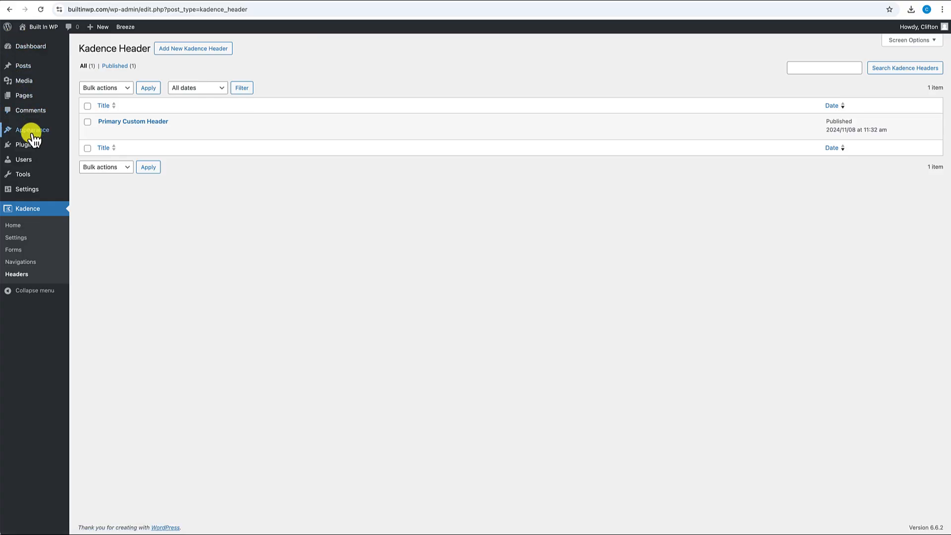
# - In Customize > Header, enable the block header, select Primary Custom Header, and publish
pyautogui.moveTo(30, 131)
pyautogui.click(89, 157)
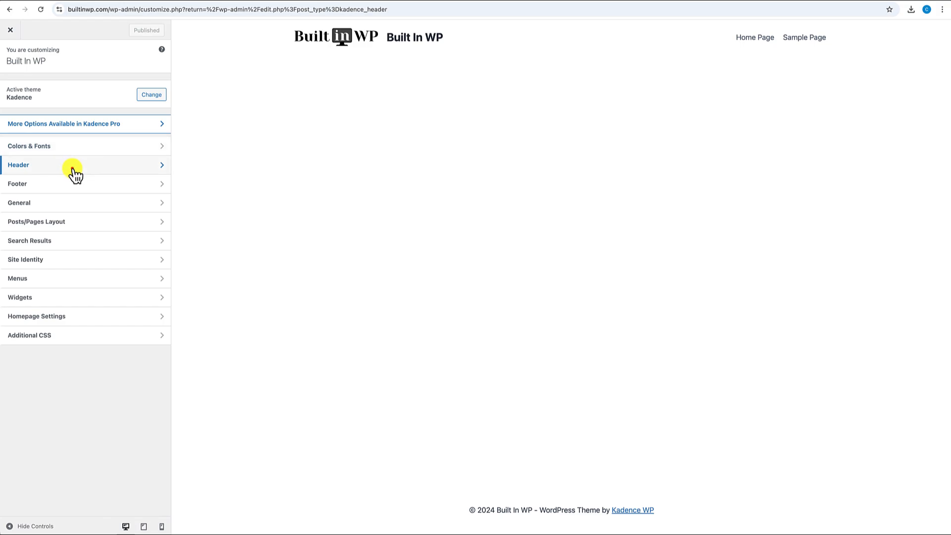
pyautogui.click(72, 170)
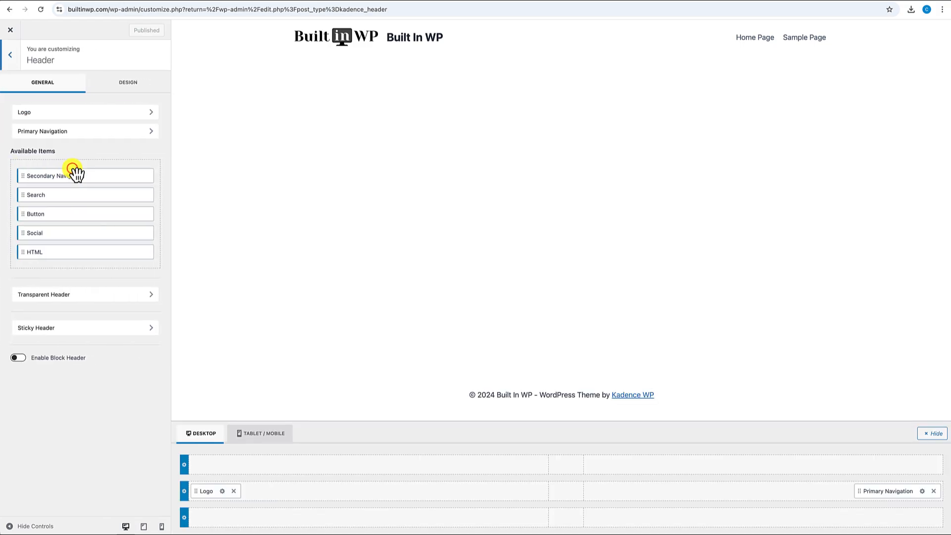
pyautogui.click(18, 357)
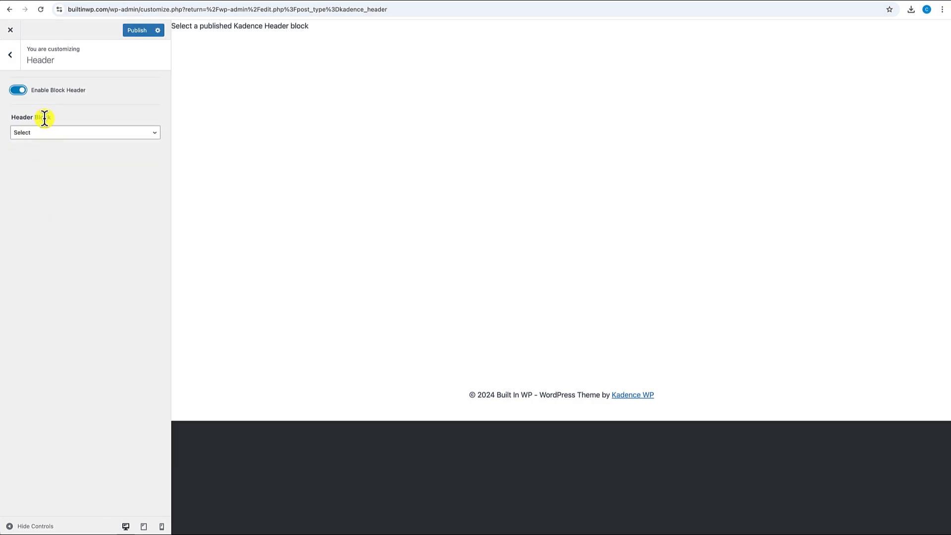
pyautogui.click(37, 133)
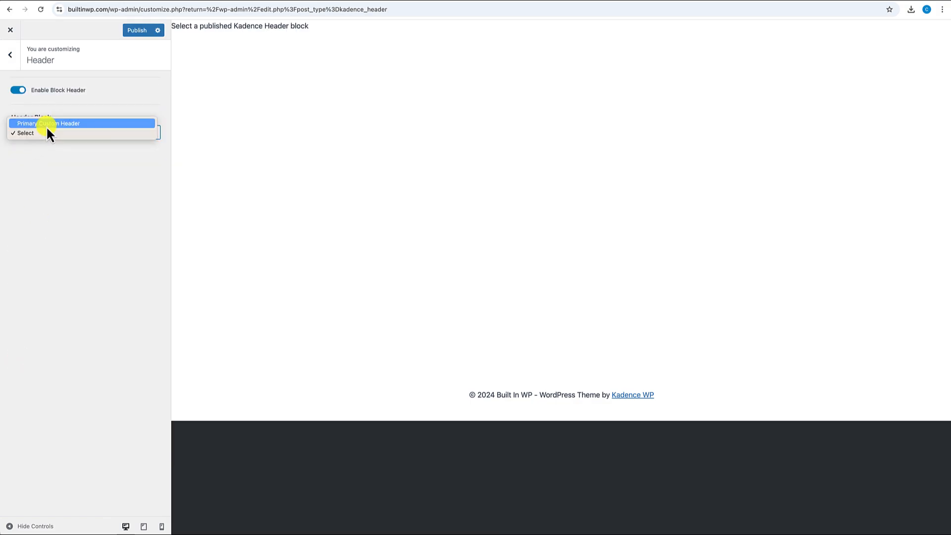
pyautogui.click(46, 123)
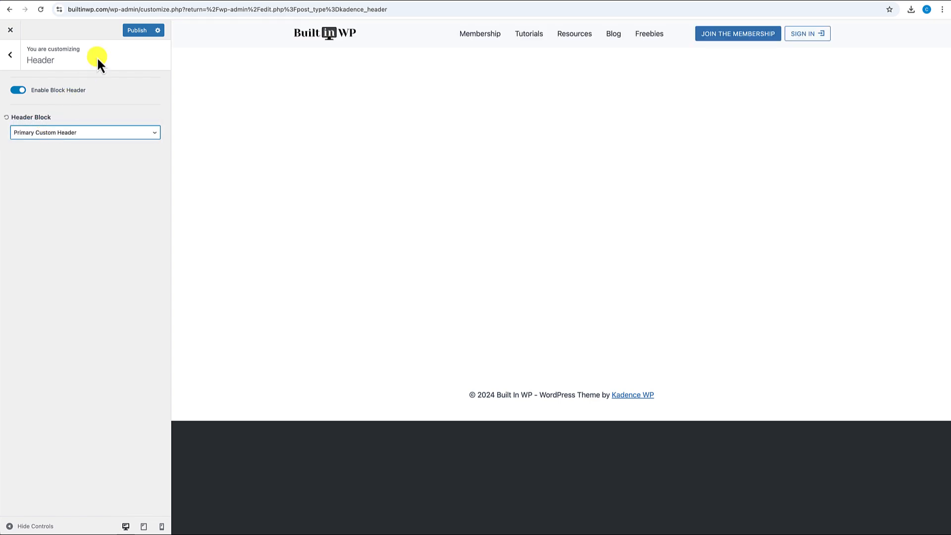
pyautogui.click(136, 31)
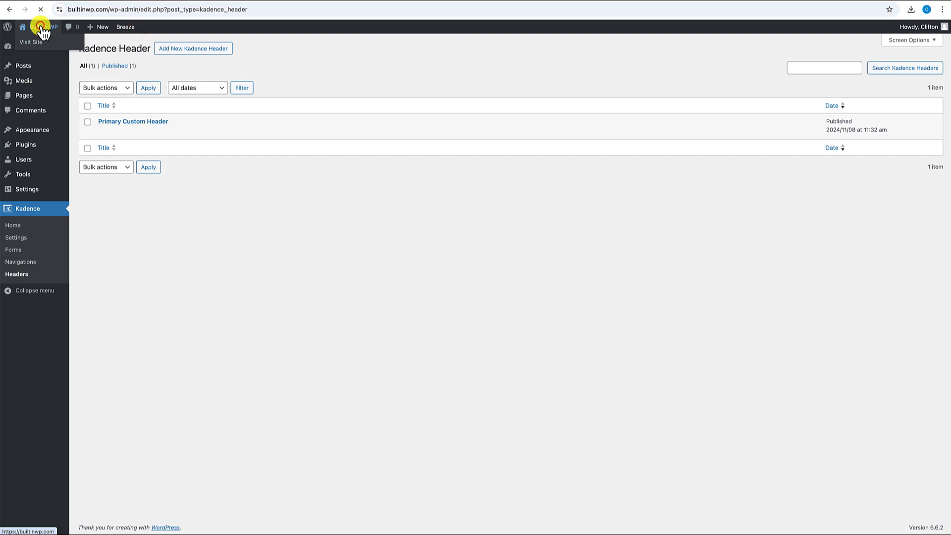
# - View the live front end with the new header, then open the Home Page in the editor
pyautogui.click(37, 26)
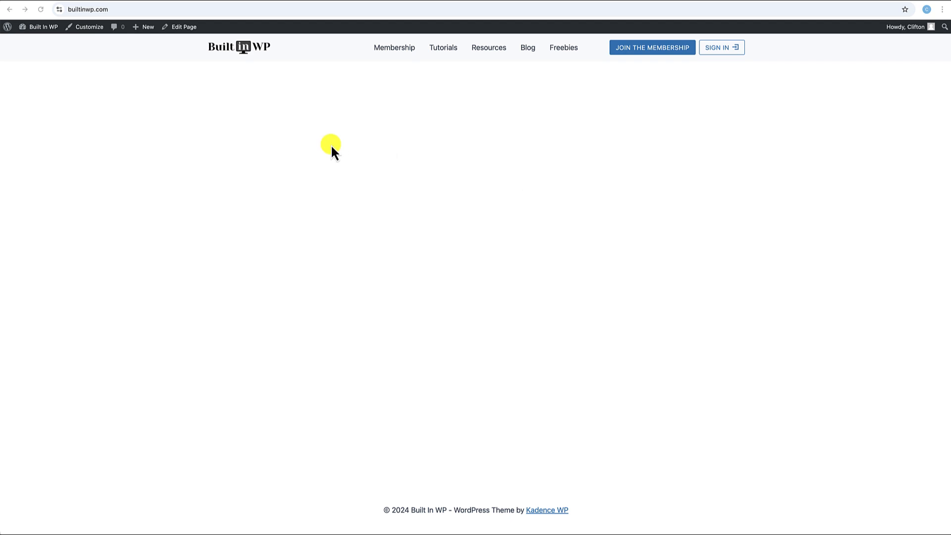
pyautogui.click(186, 27)
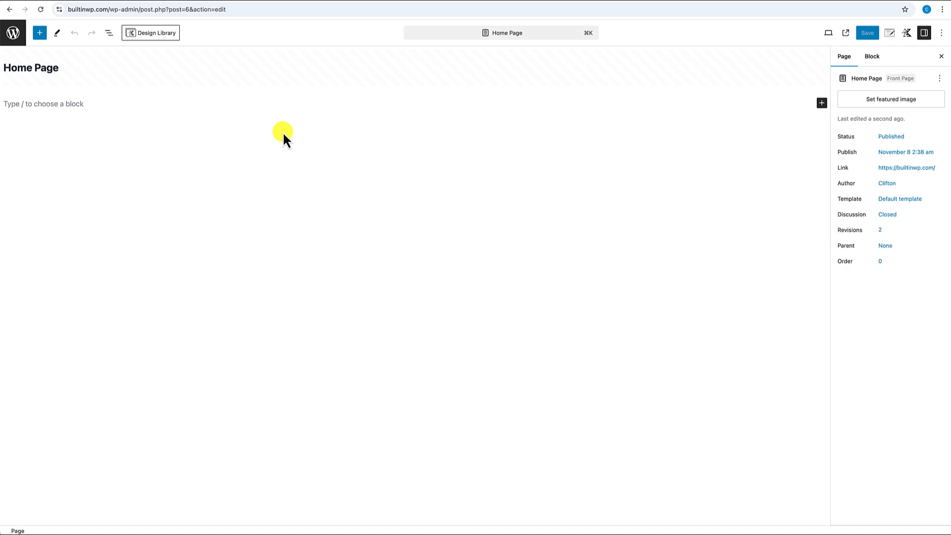
# - Add a single-column, full-width Row Layout block to the Home Page using /row
pyautogui.click(16, 104)
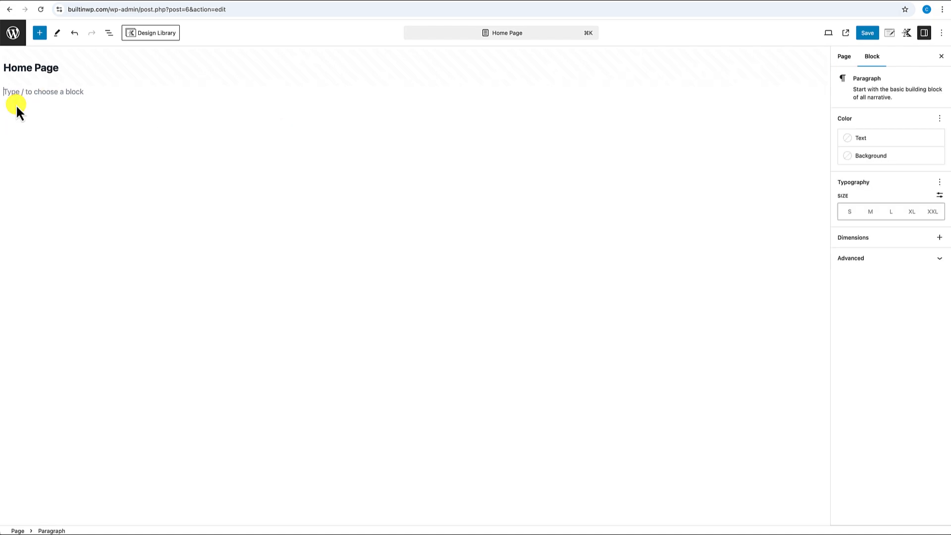
pyautogui.write('/ro')
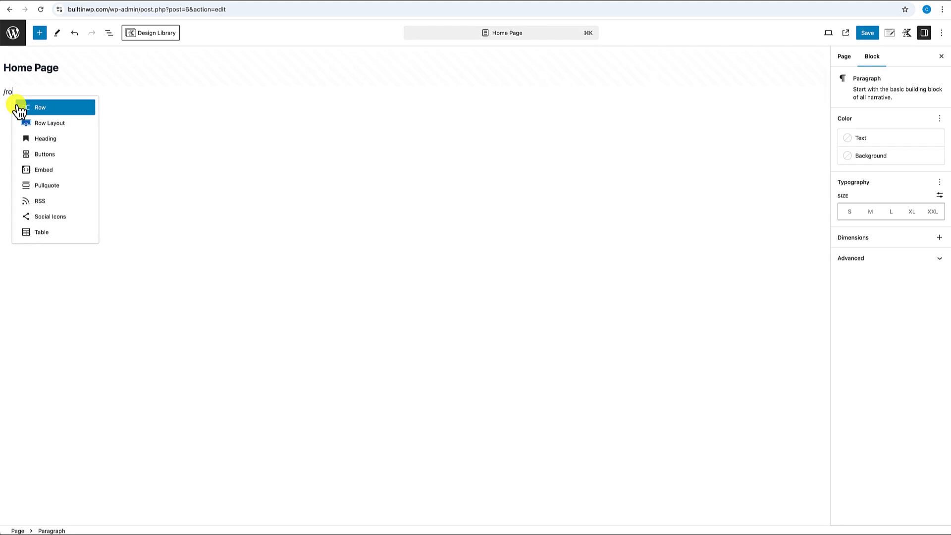
pyautogui.write('w')
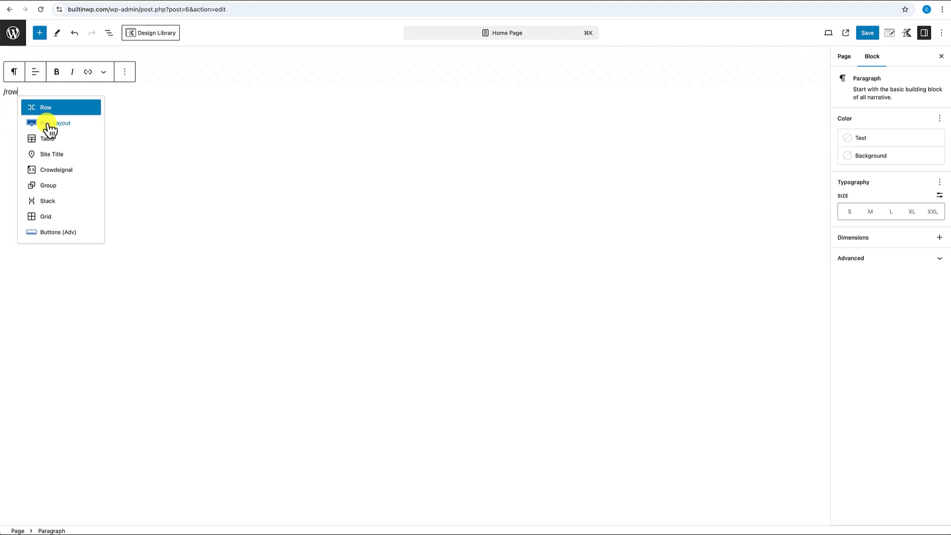
pyautogui.click(50, 127)
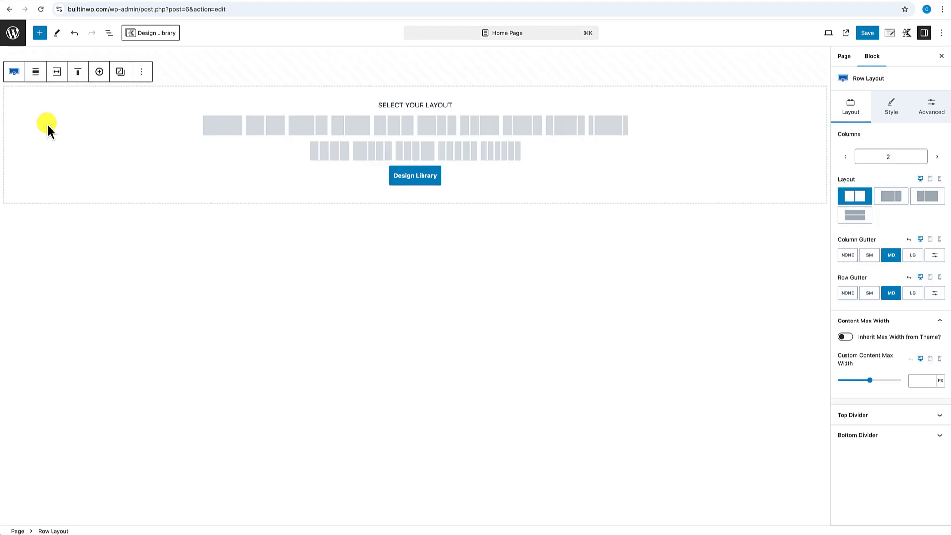
pyautogui.click(223, 127)
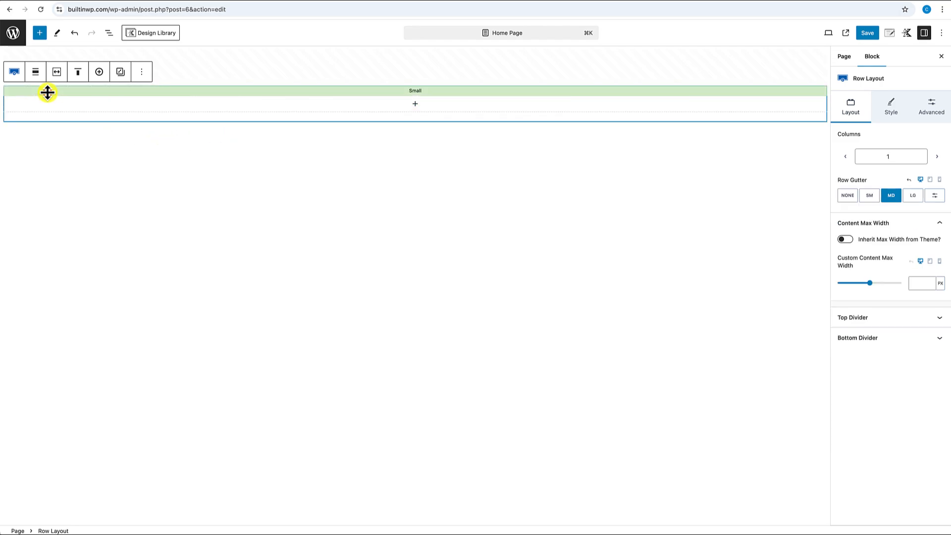
pyautogui.click(37, 74)
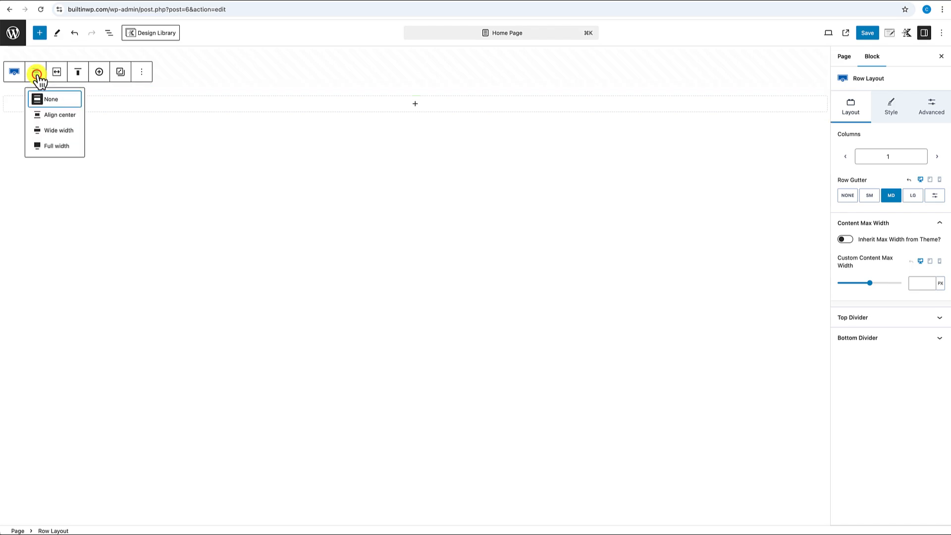
pyautogui.click(46, 146)
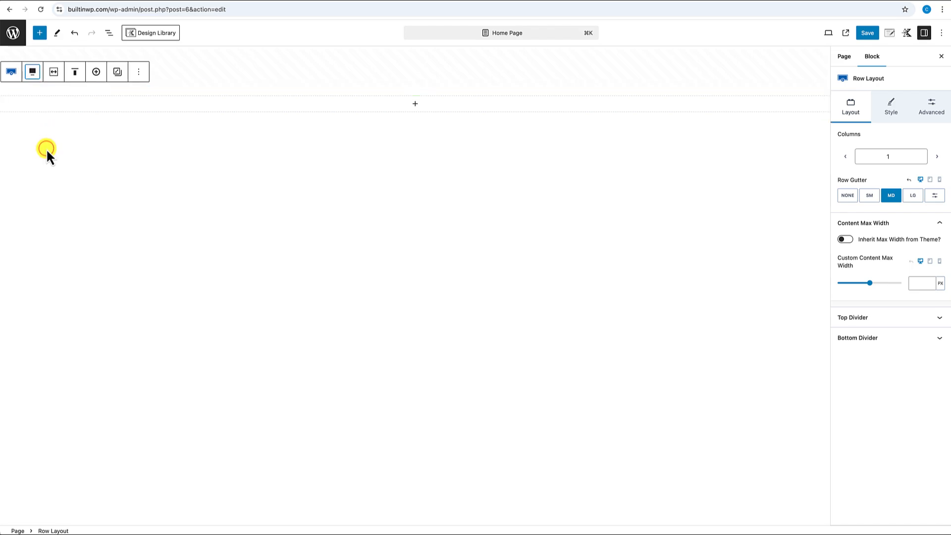
# - Set the row's custom content max width to 960 and greatly increase its top padding
pyautogui.click(54, 75)
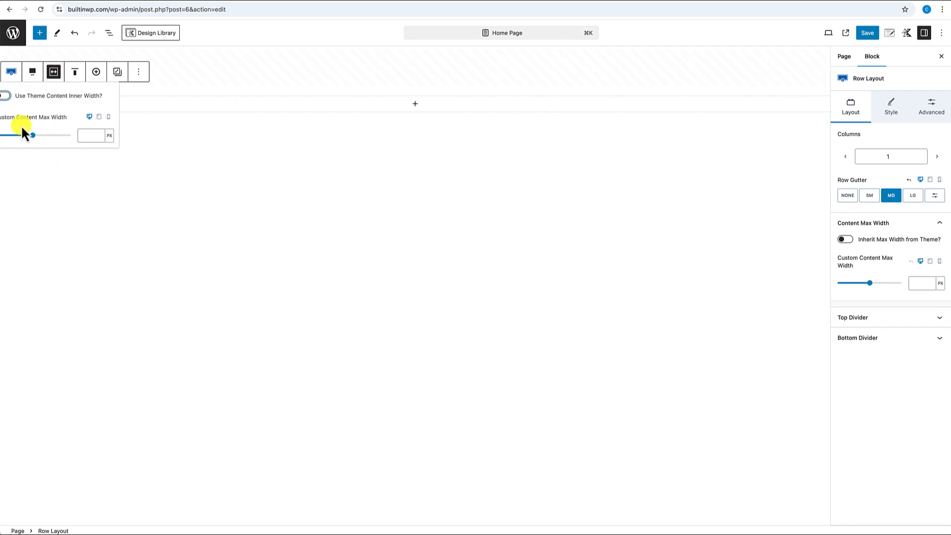
pyautogui.click(82, 135)
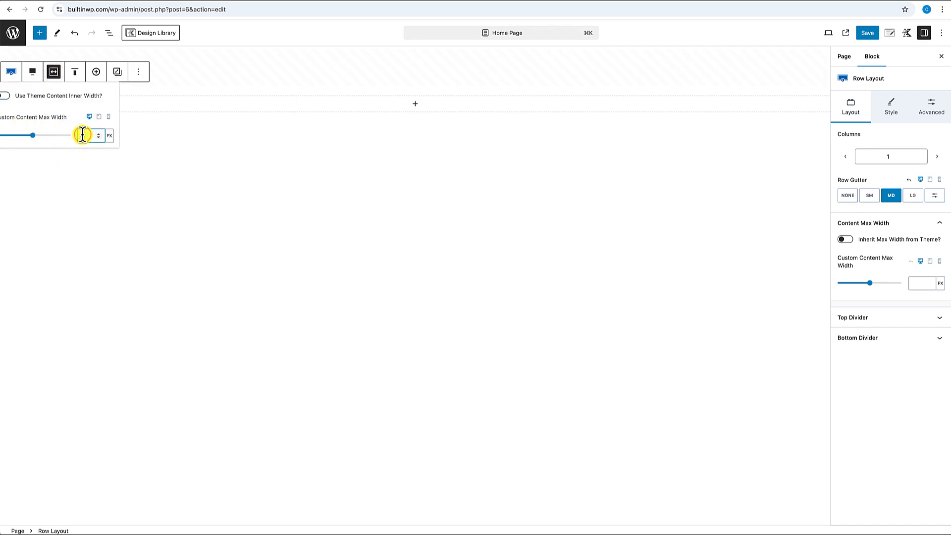
pyautogui.write('960')
pyautogui.click(309, 127)
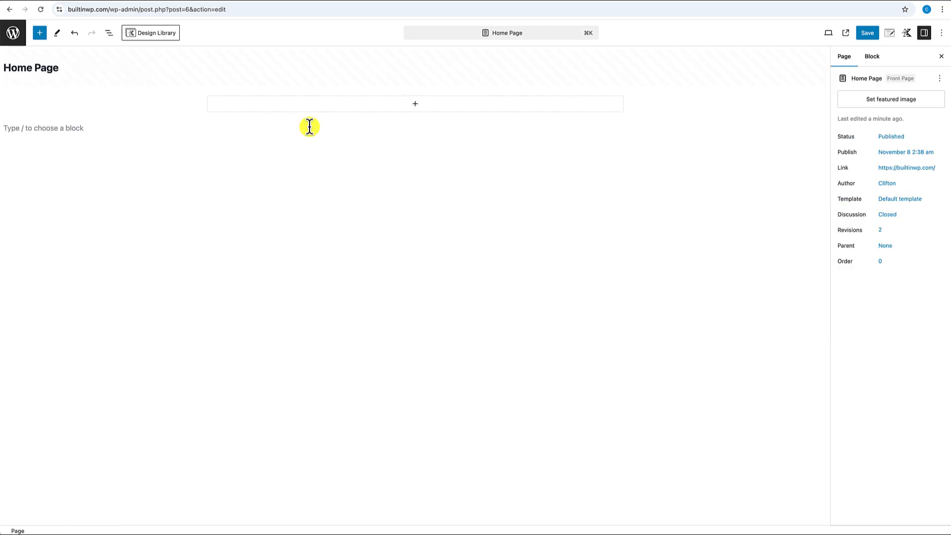
pyautogui.click(412, 91)
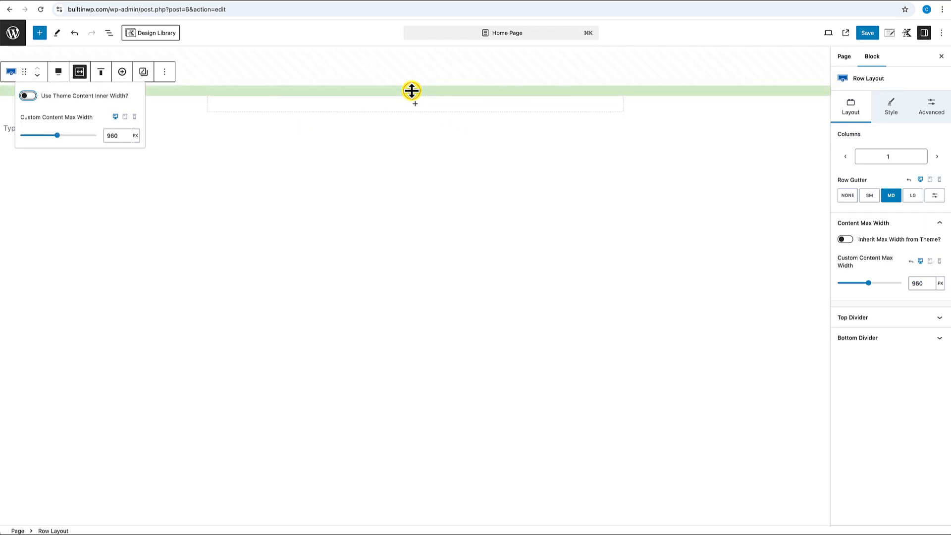
pyautogui.moveTo(411, 91); pyautogui.dragTo(413, 247)
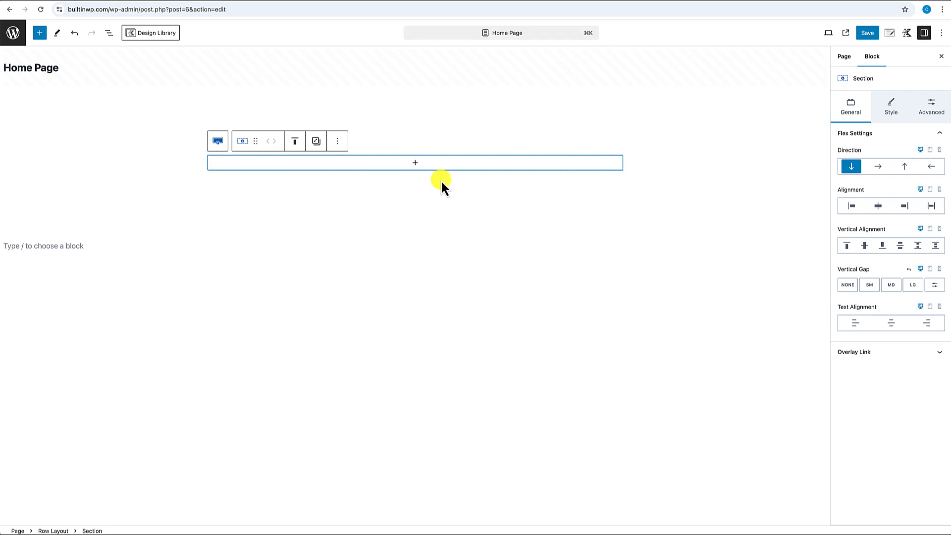
# - Insert a centre-aligned Text (Adv) block into the row's section
pyautogui.click(415, 163)
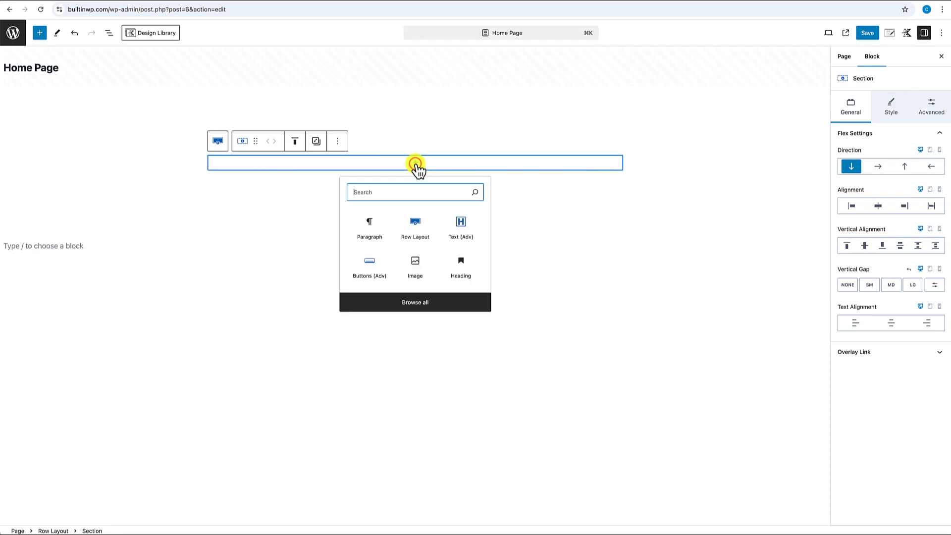
pyautogui.click(460, 233)
pyautogui.click(307, 144)
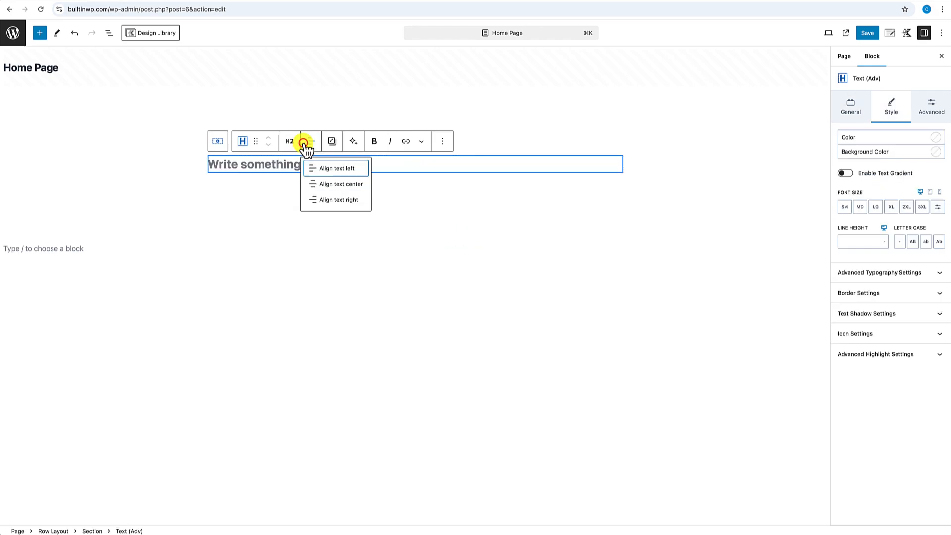
pyautogui.click(349, 183)
pyautogui.click(381, 162)
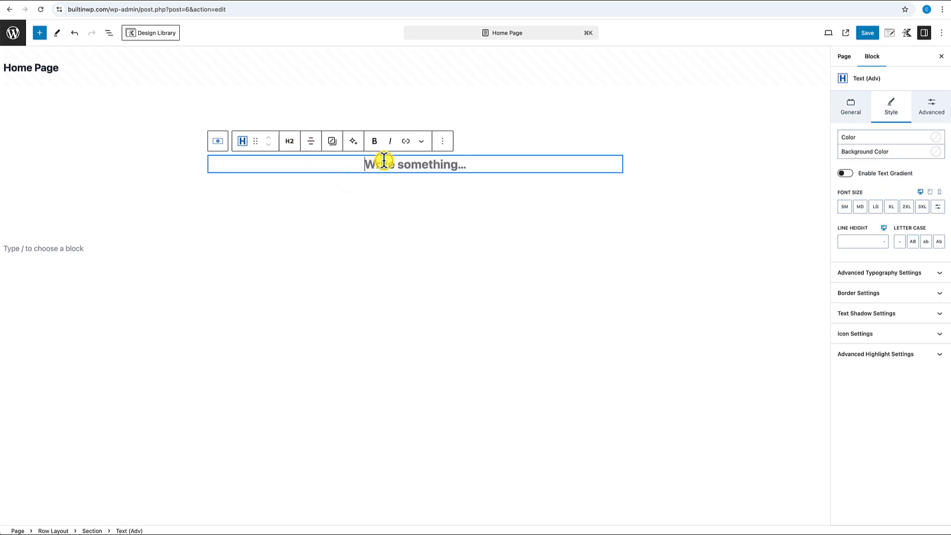
# - Make the text an uppercase 'Learn How To' div label and start a new block below
pyautogui.write('Learn How To')
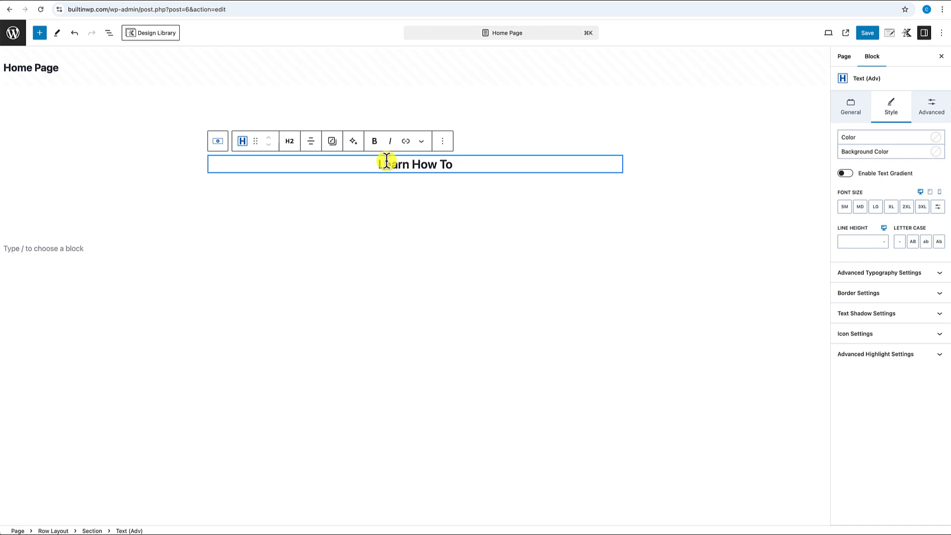
pyautogui.click(289, 144)
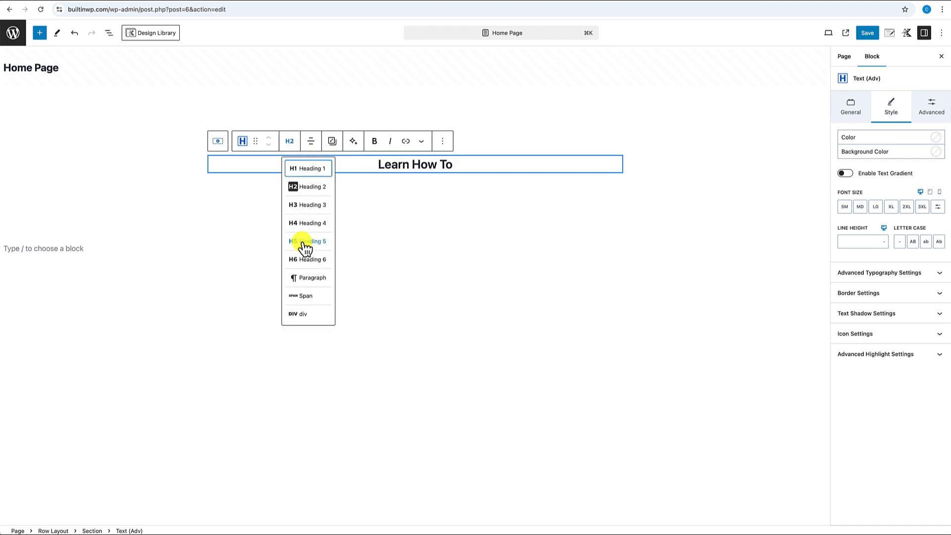
pyautogui.click(303, 313)
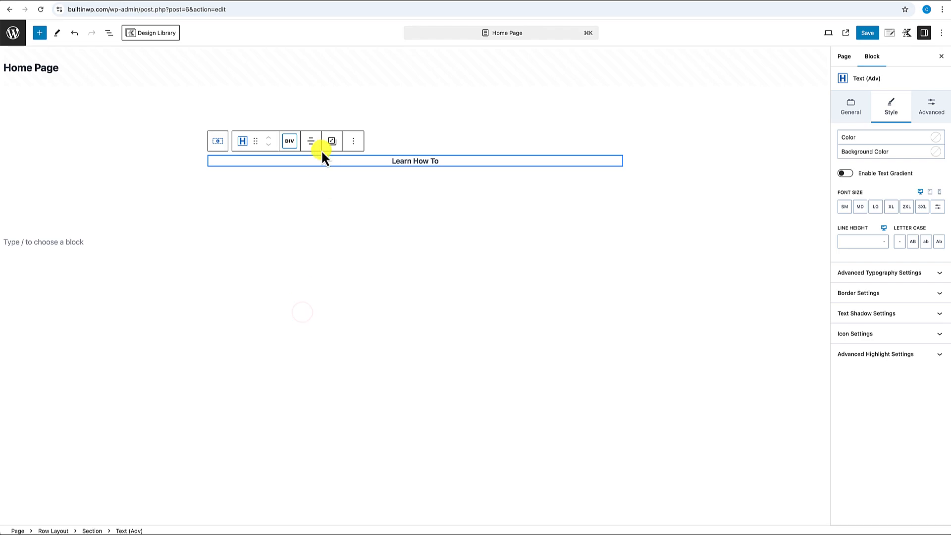
pyautogui.click(914, 242)
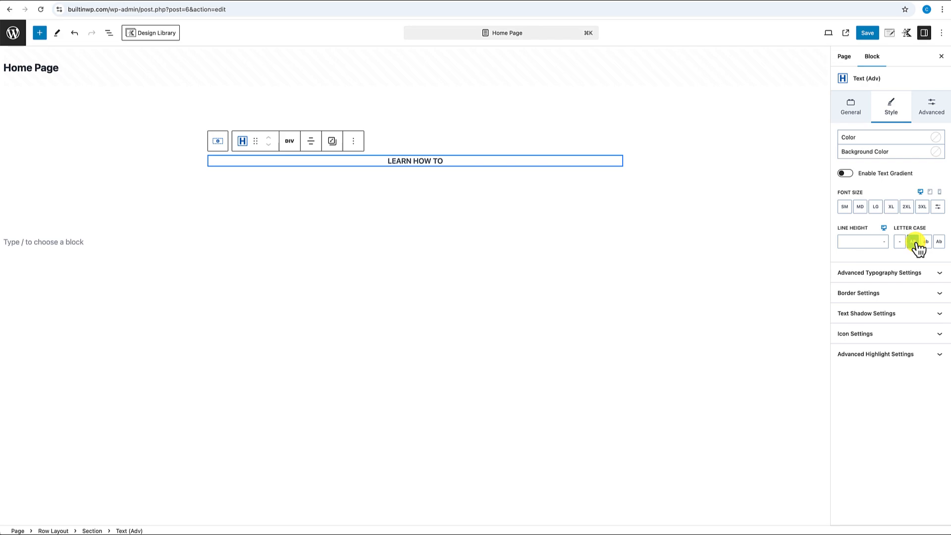
pyautogui.click(509, 163)
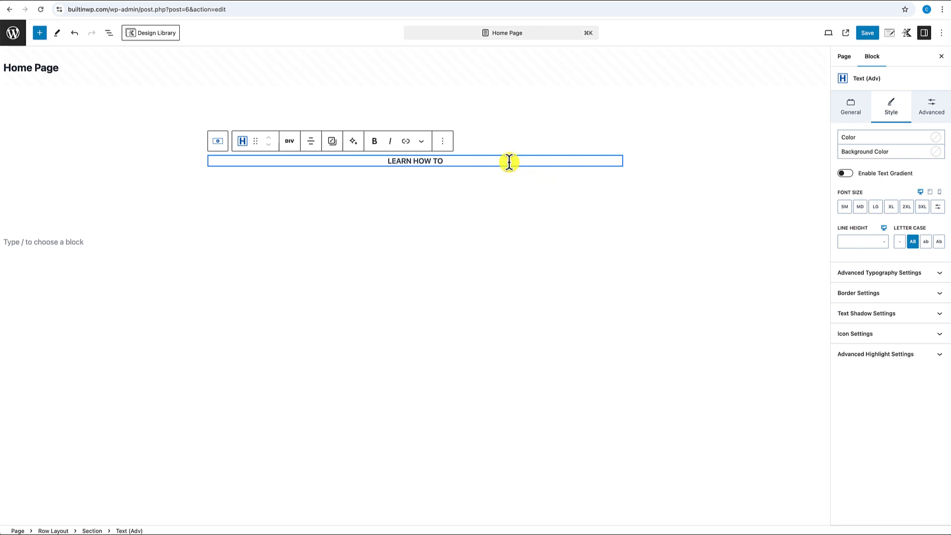
pyautogui.press('Return')
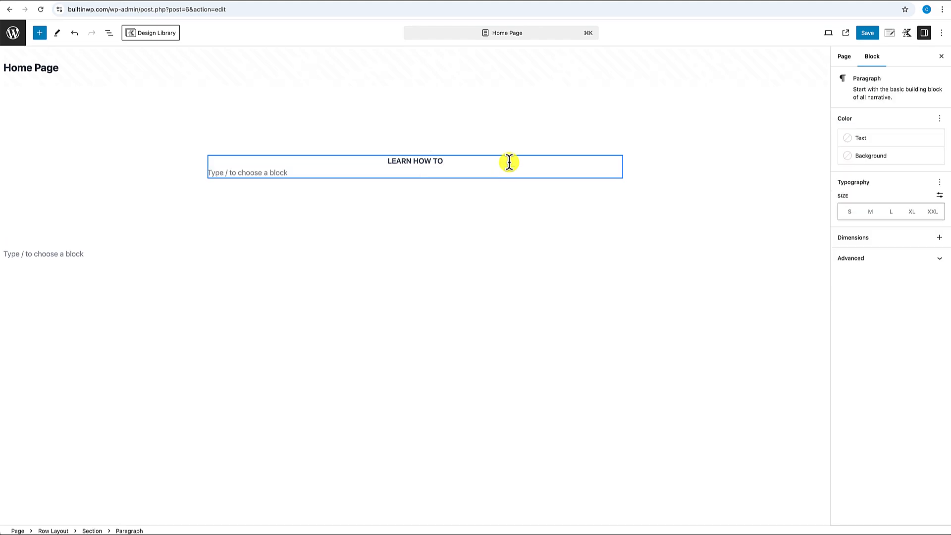
# - Add a centred H1 Text (Adv) heading reading 'Build any Type of Website with Wordpress'
pyautogui.write('/')
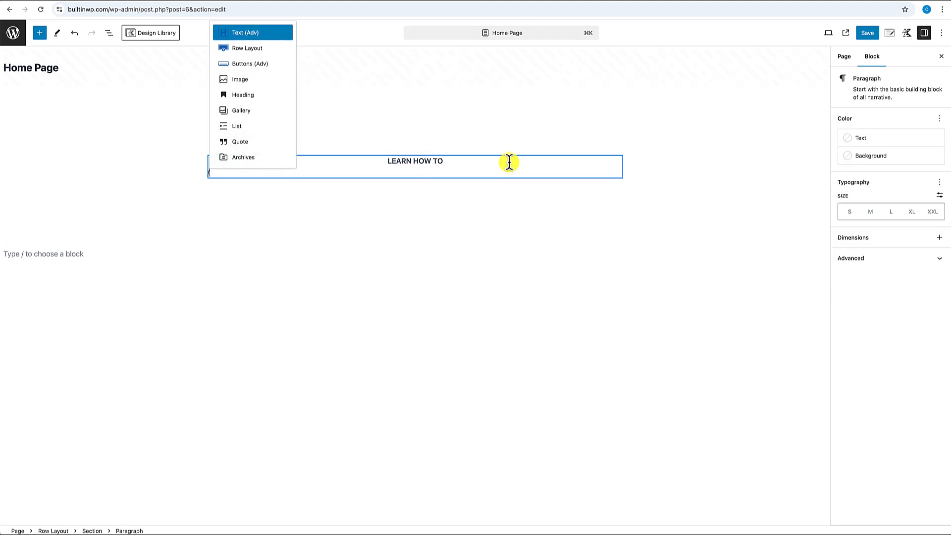
pyautogui.click(242, 31)
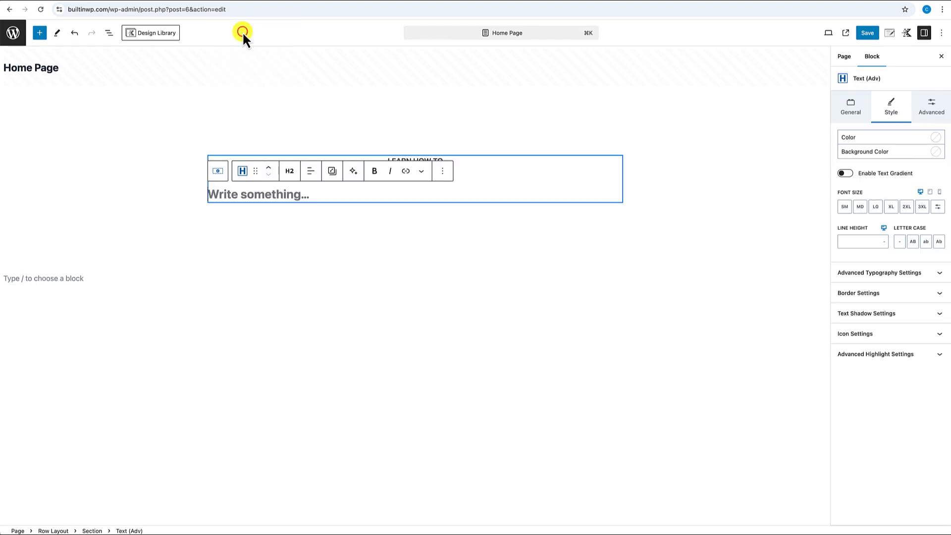
pyautogui.click(290, 173)
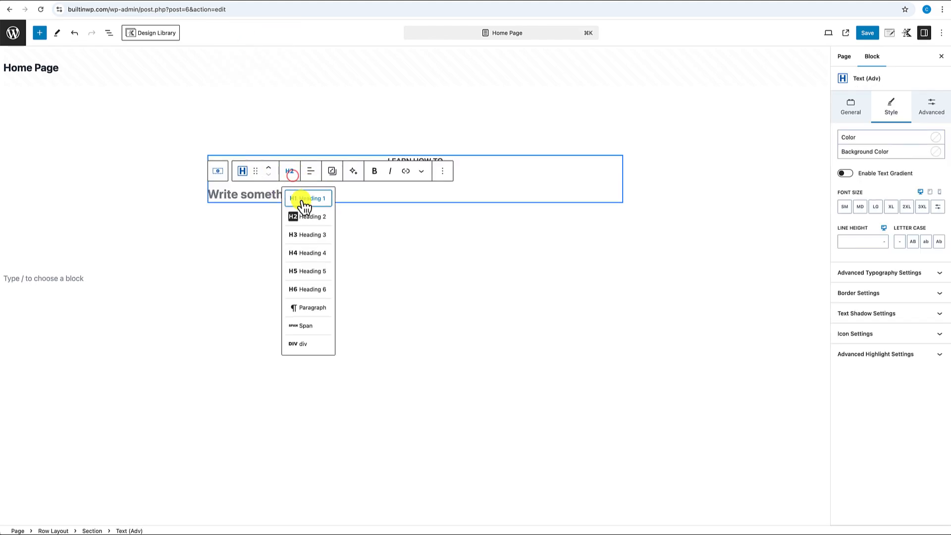
pyautogui.click(304, 200)
pyautogui.click(312, 176)
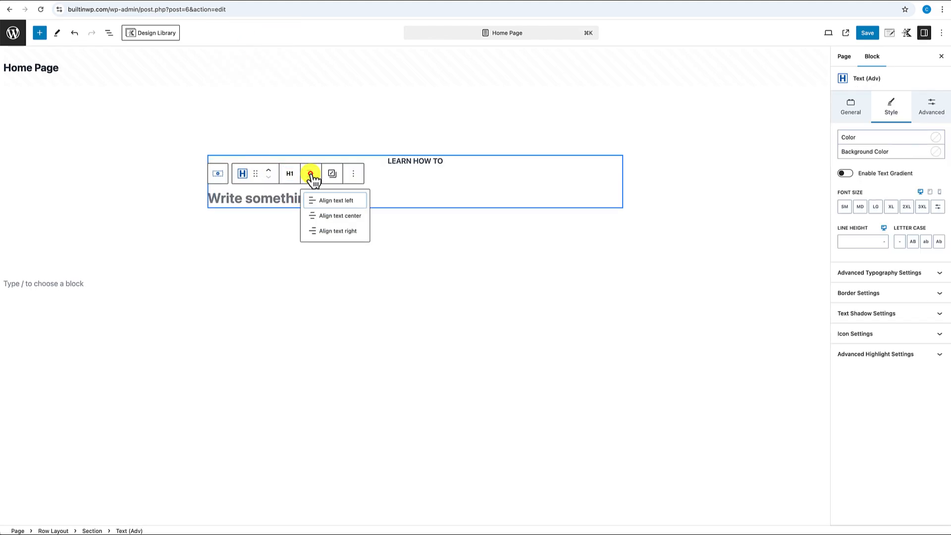
pyautogui.click(330, 215)
pyautogui.click(410, 201)
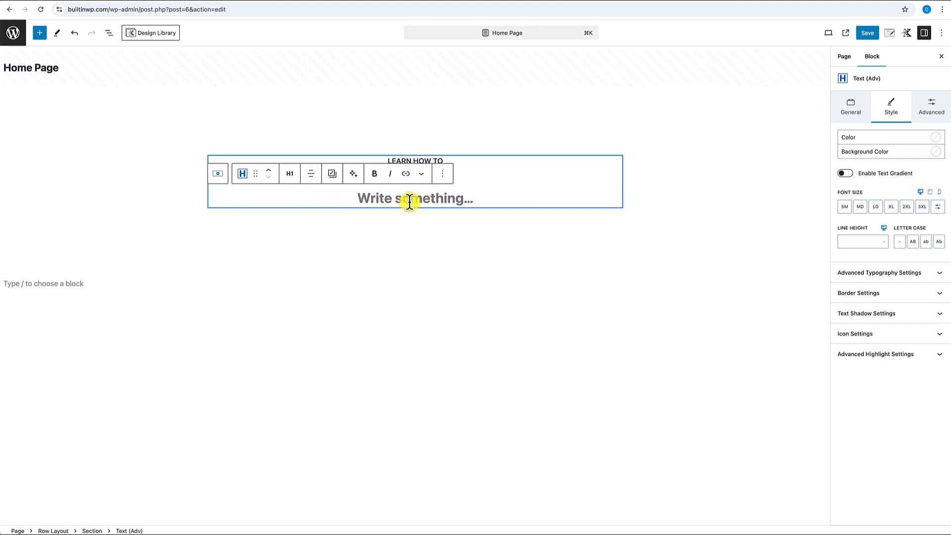
pyautogui.write('Build any Website with Wordpress')
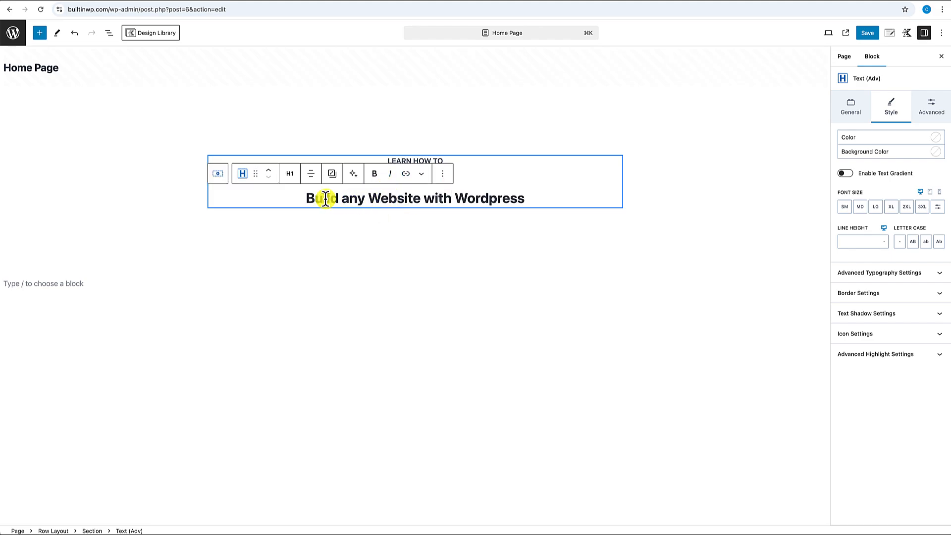
pyautogui.click(367, 198)
pyautogui.write('Type of')
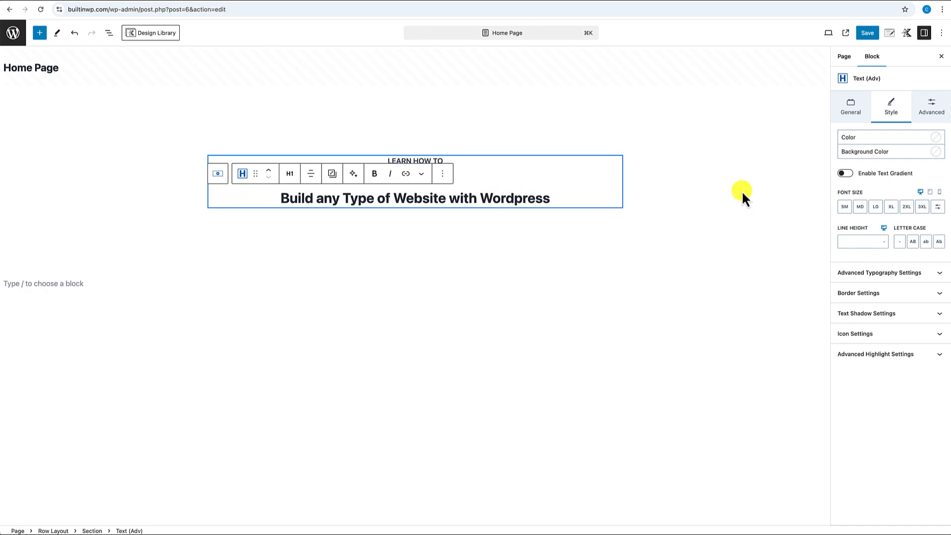
# - Give the heading the 2XL size and a line height of 4.5 REM
pyautogui.click(906, 207)
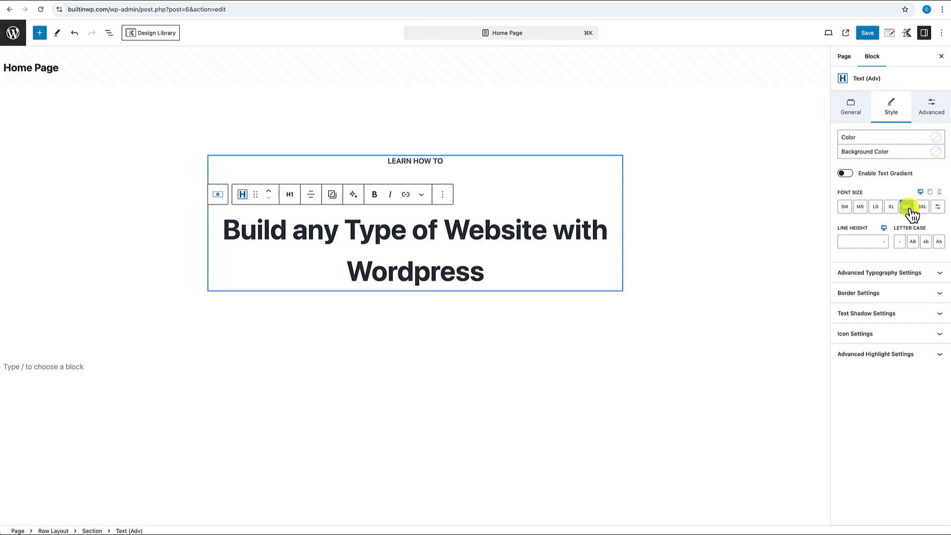
pyautogui.click(884, 242)
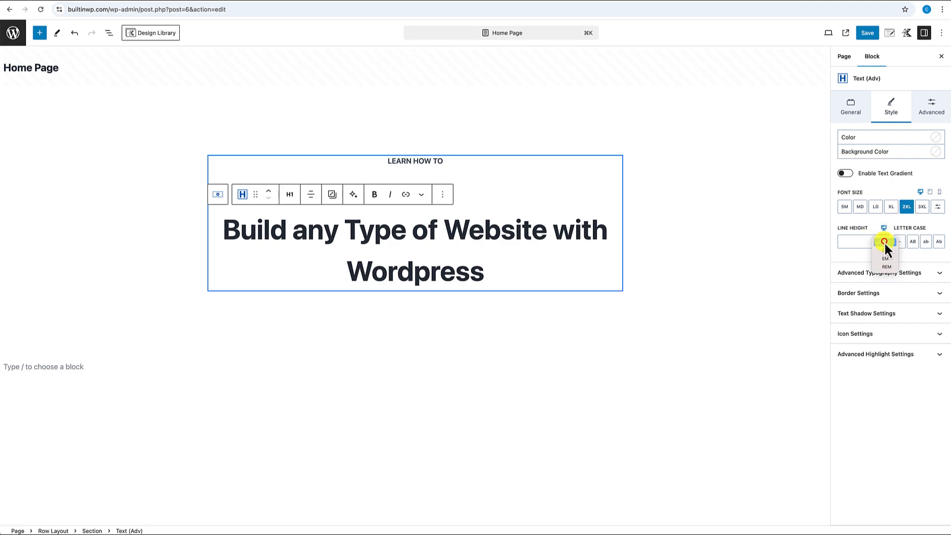
pyautogui.click(885, 266)
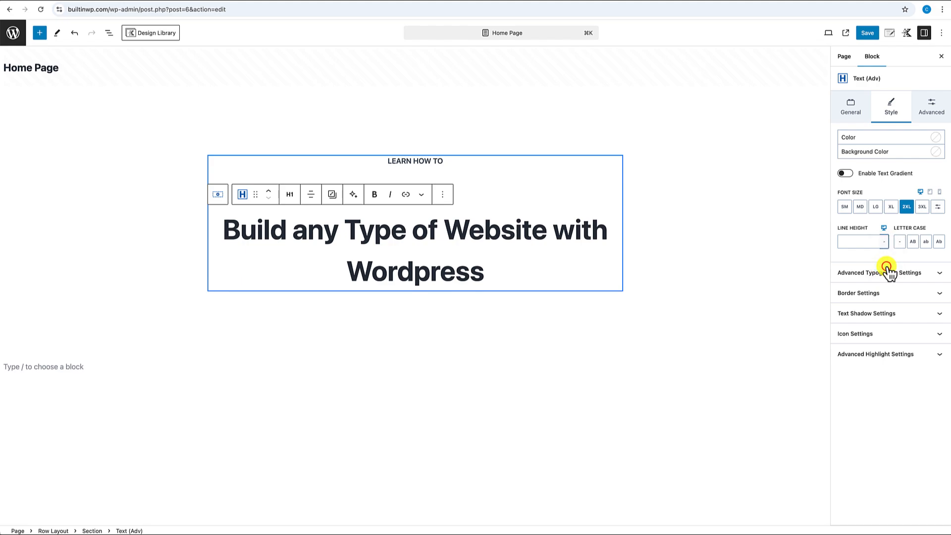
pyautogui.click(856, 242)
pyautogui.write('4')
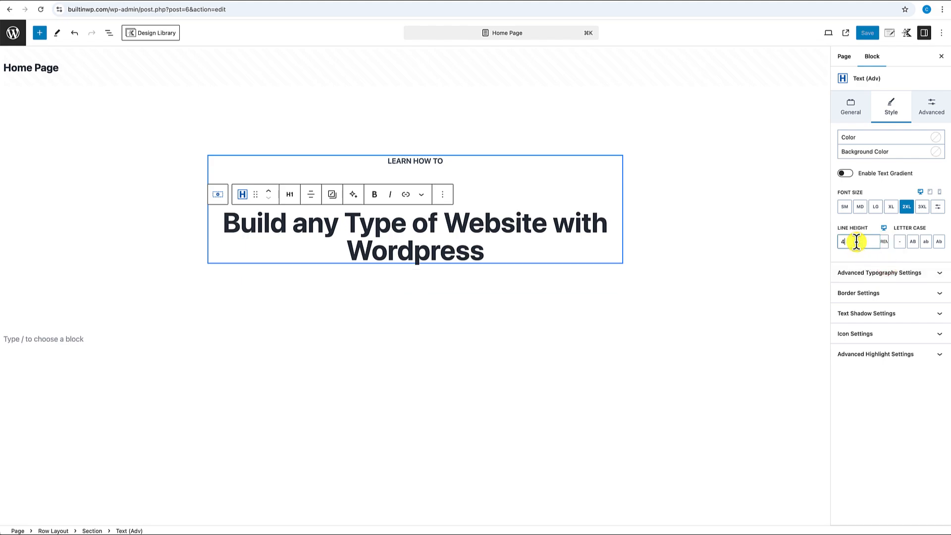
pyautogui.write('.5')
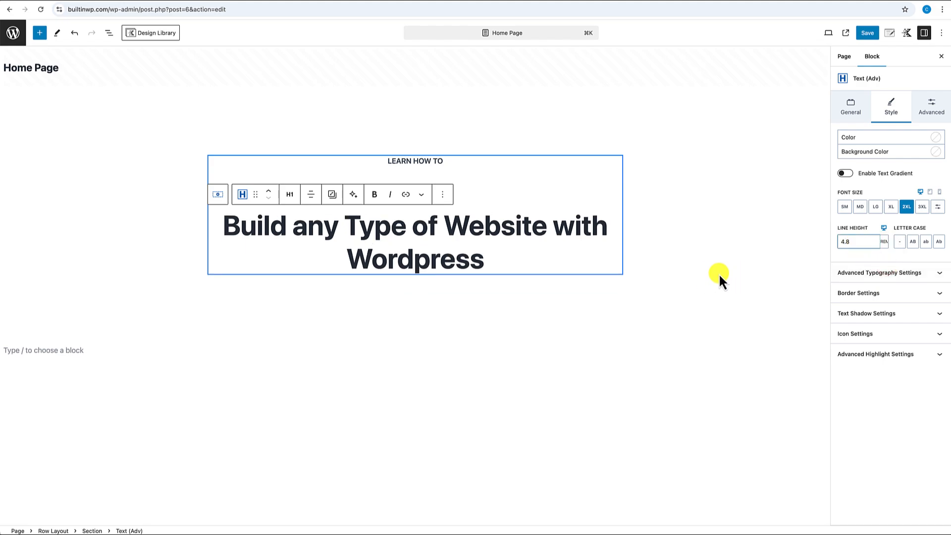
pyautogui.click(688, 270)
# - Remove the heading's top margin in its spacing settings
pyautogui.click(436, 202)
pyautogui.click(460, 226)
pyautogui.click(932, 107)
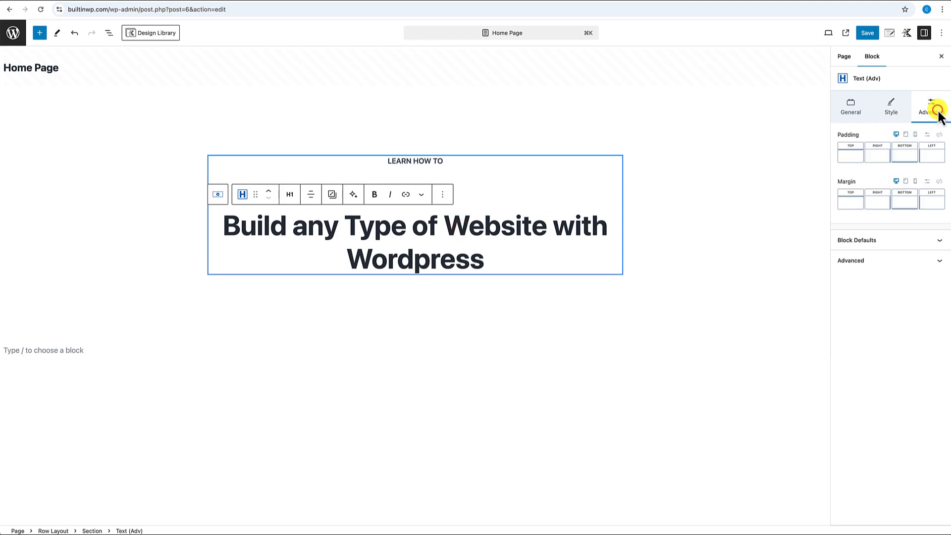
pyautogui.click(852, 204)
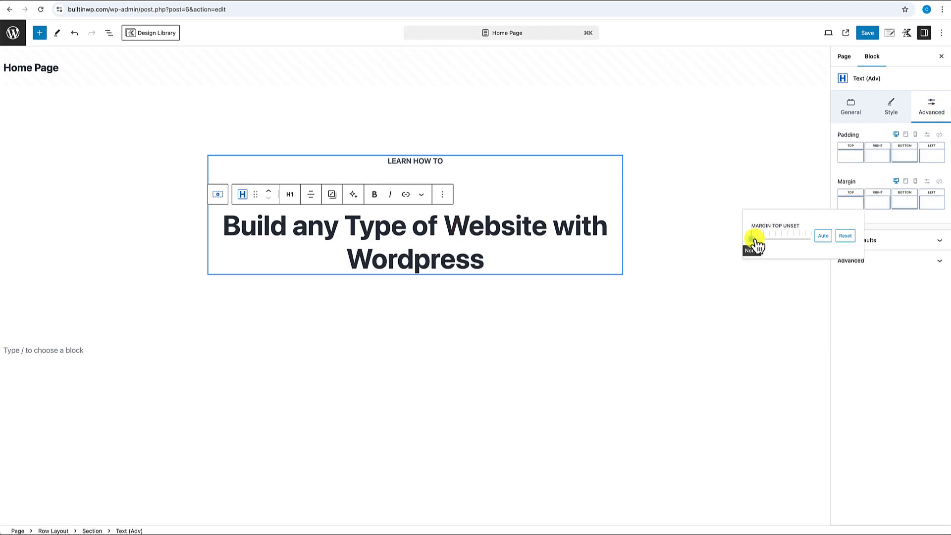
pyautogui.moveTo(752, 243); pyautogui.dragTo(687, 241)
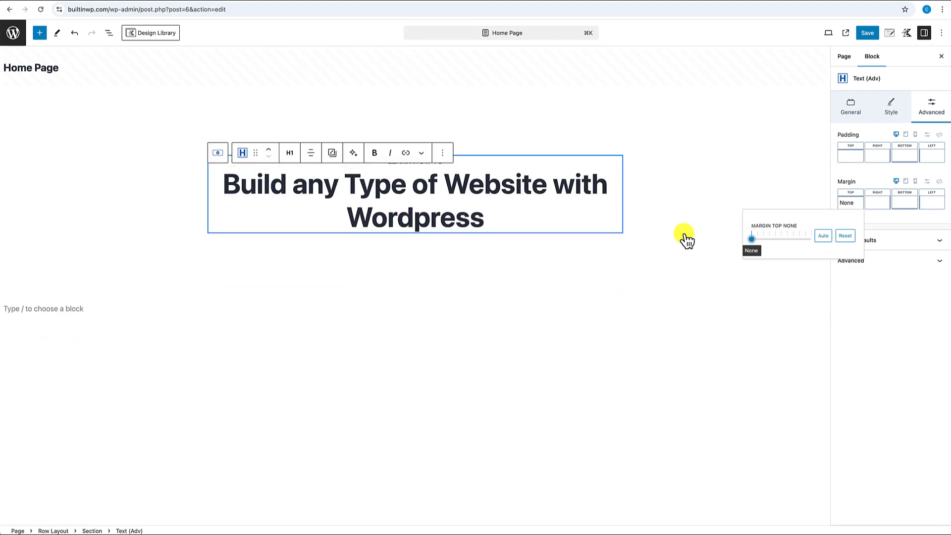
pyautogui.click(532, 253)
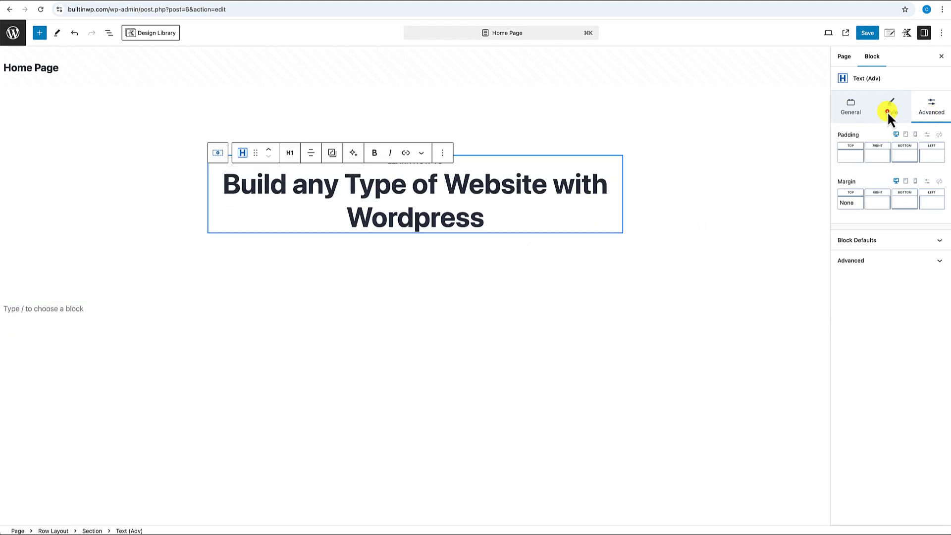
# - Change the heading's line height to 5 and start a new block beneath it
pyautogui.click(887, 111)
pyautogui.moveTo(852, 238); pyautogui.dragTo(828, 240)
pyautogui.write('5')
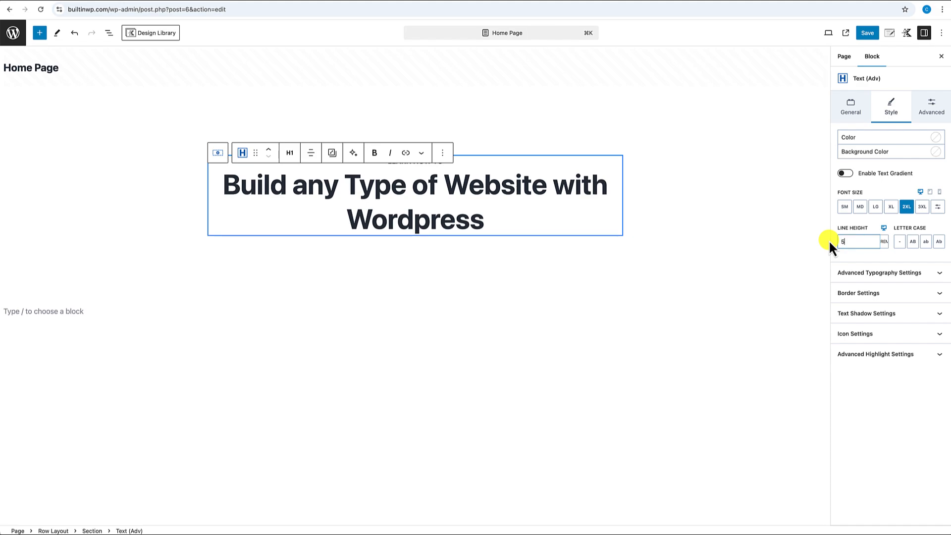
pyautogui.click(488, 221)
pyautogui.press('Return')
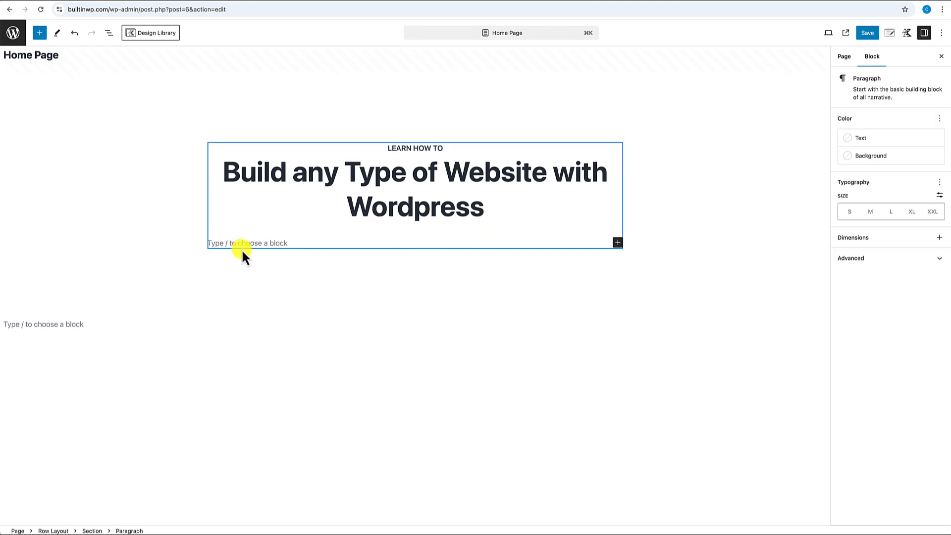
# - Add a centred Text (Adv) paragraph containing the pasted 'From beginner to pro…' description
pyautogui.write('/te')
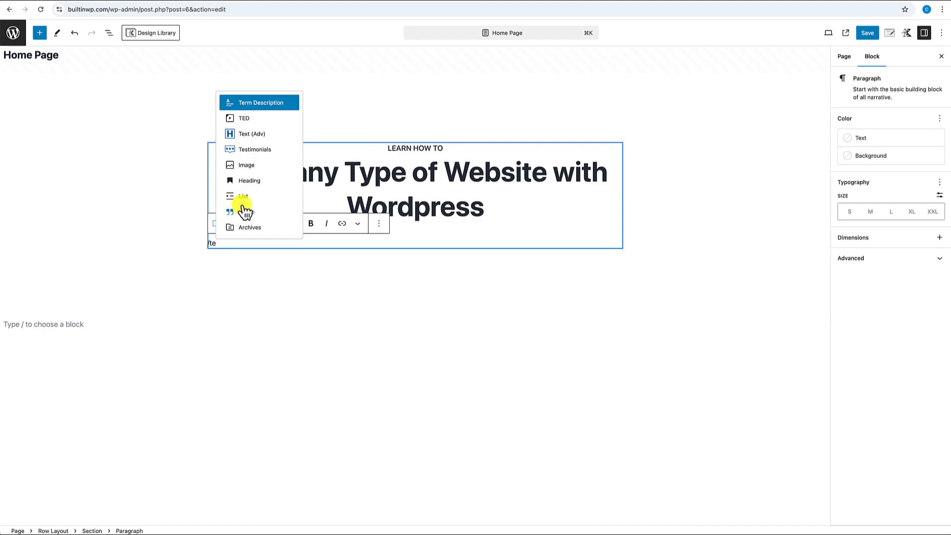
pyautogui.click(245, 134)
pyautogui.click(310, 223)
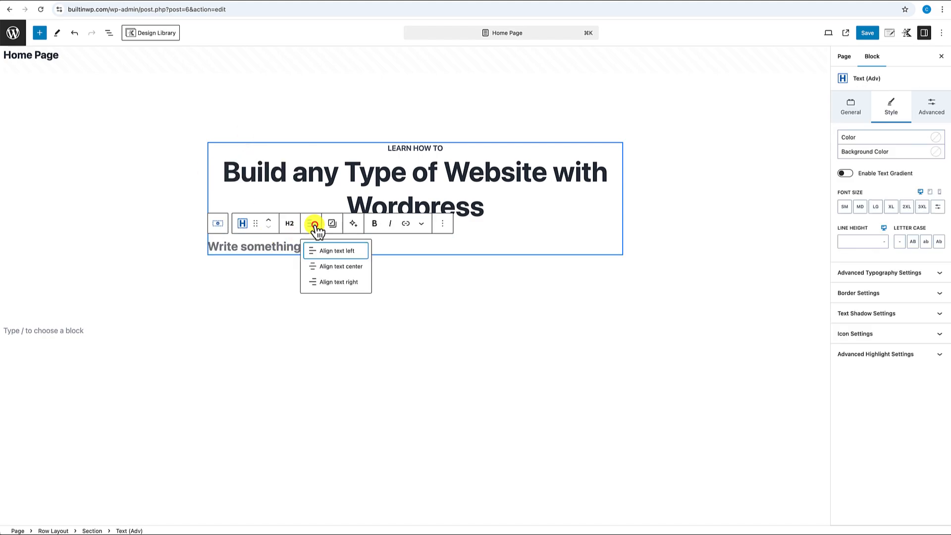
pyautogui.click(351, 266)
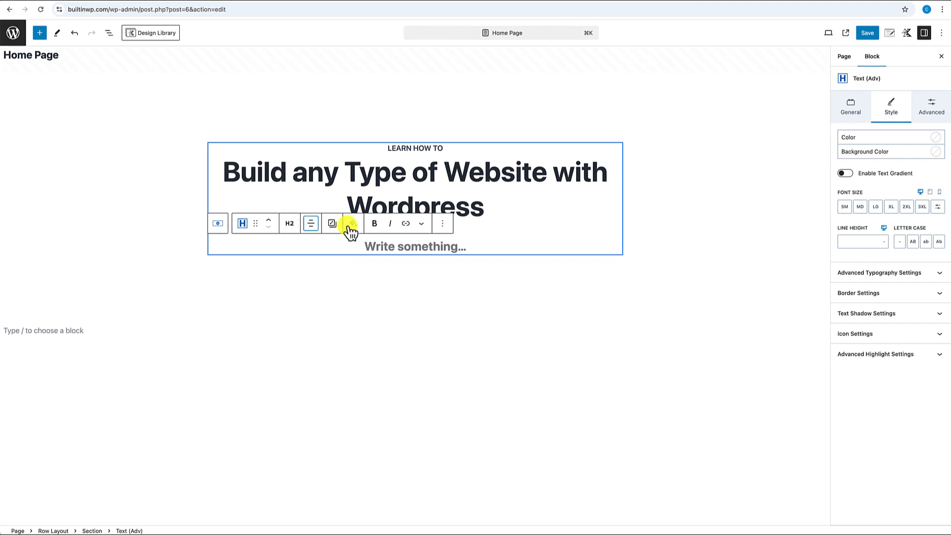
pyautogui.click(291, 224)
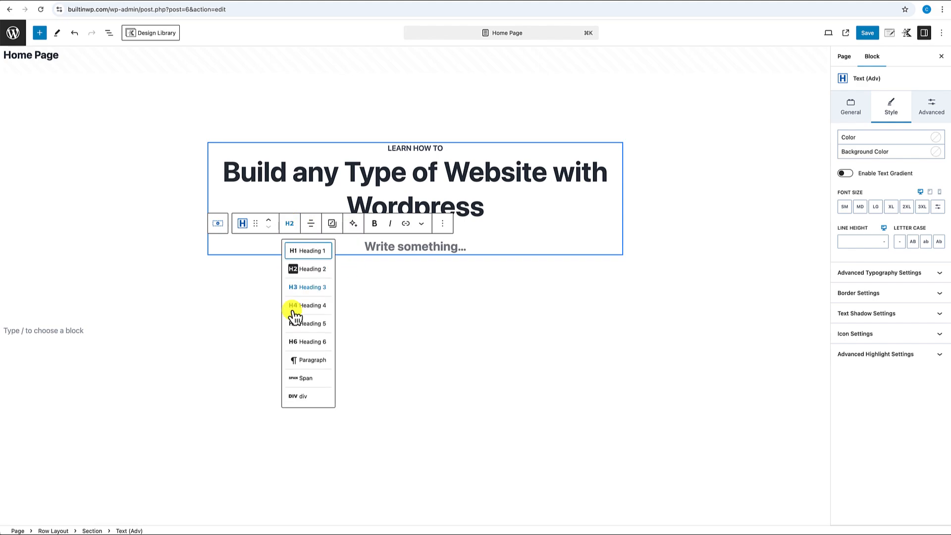
pyautogui.click(304, 358)
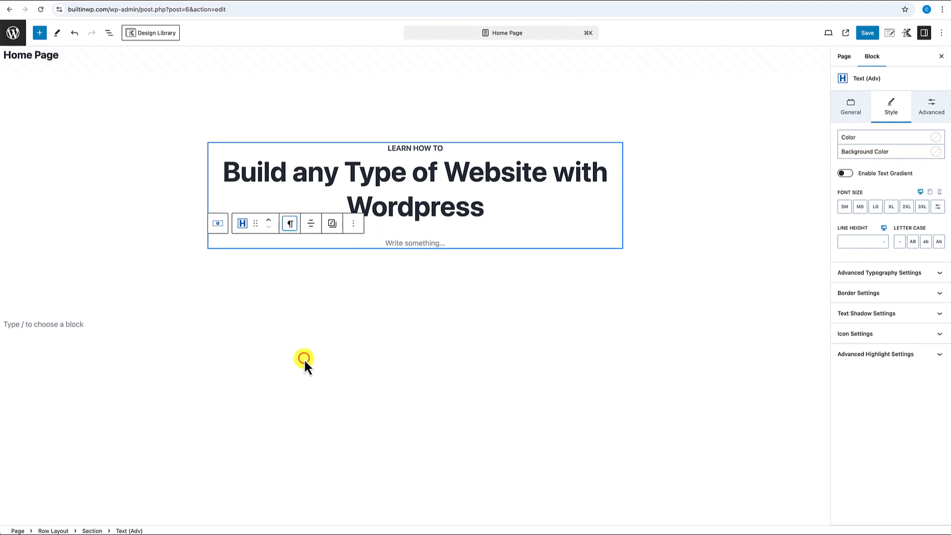
pyautogui.click(405, 244)
pyautogui.write("From beginner to pro, you'll get the step-by-step detailed tutorials to build any platform in WordPress, even if you've never built a  website before.")
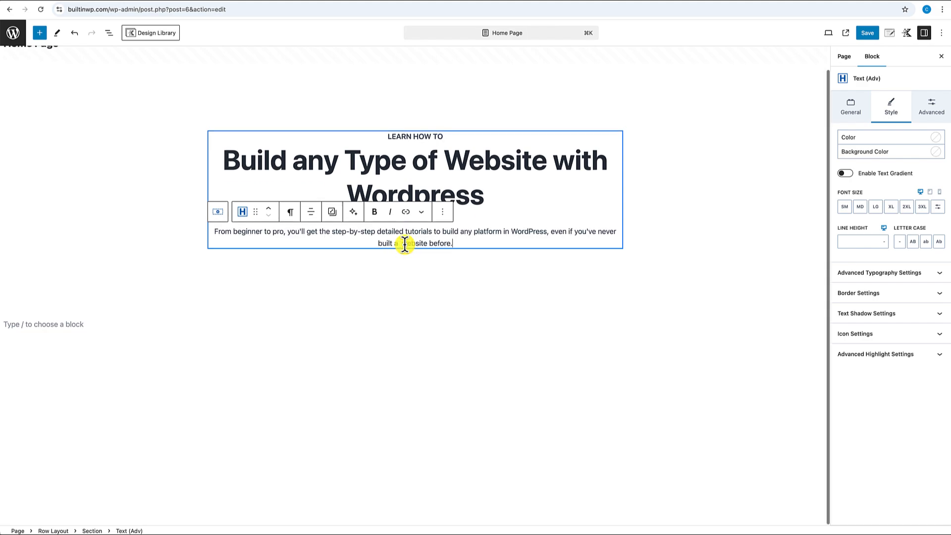
# - Limit the description paragraph's maximum width to 600 so it wraps
pyautogui.click(419, 271)
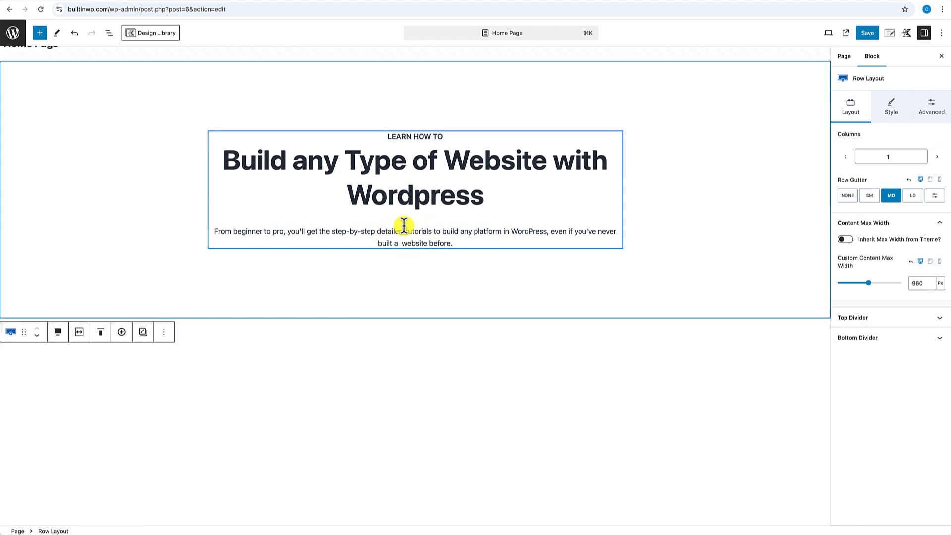
pyautogui.click(430, 233)
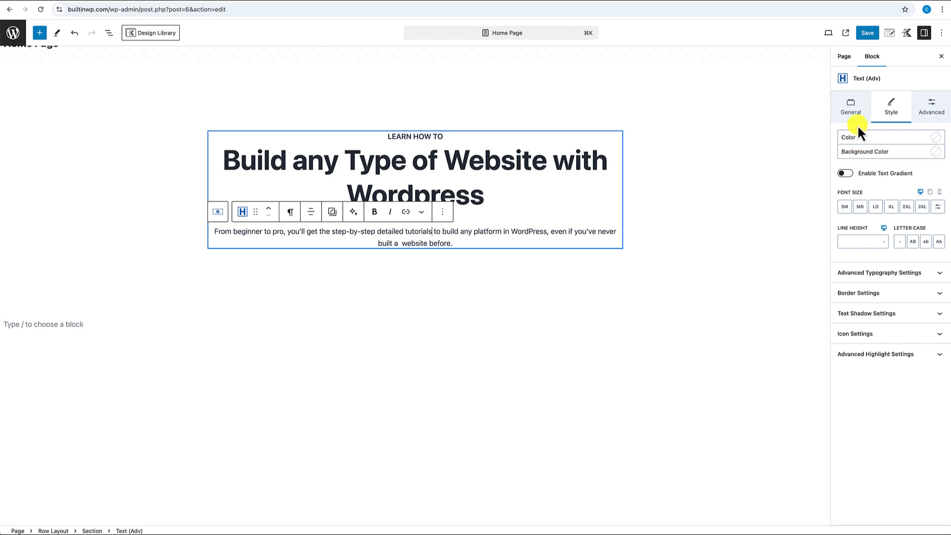
pyautogui.click(857, 111)
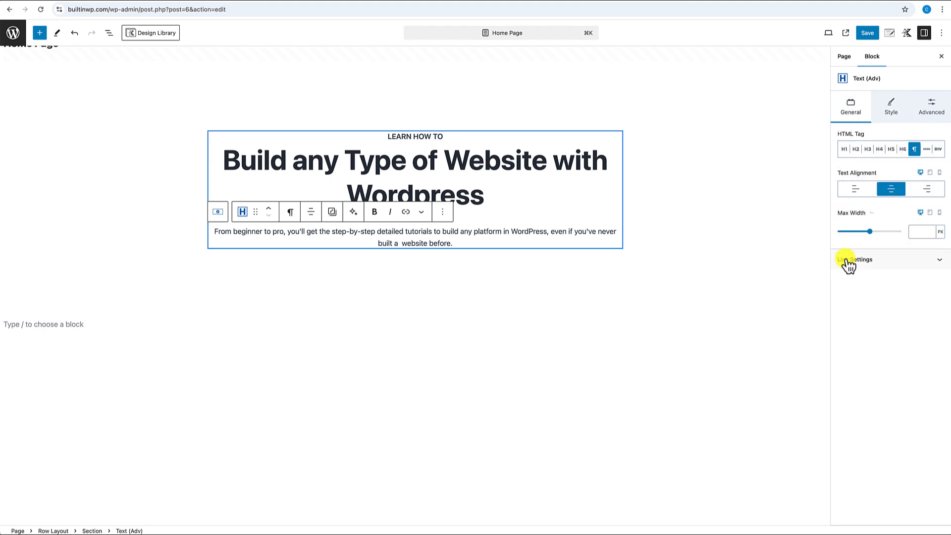
pyautogui.click(913, 232)
pyautogui.write('600')
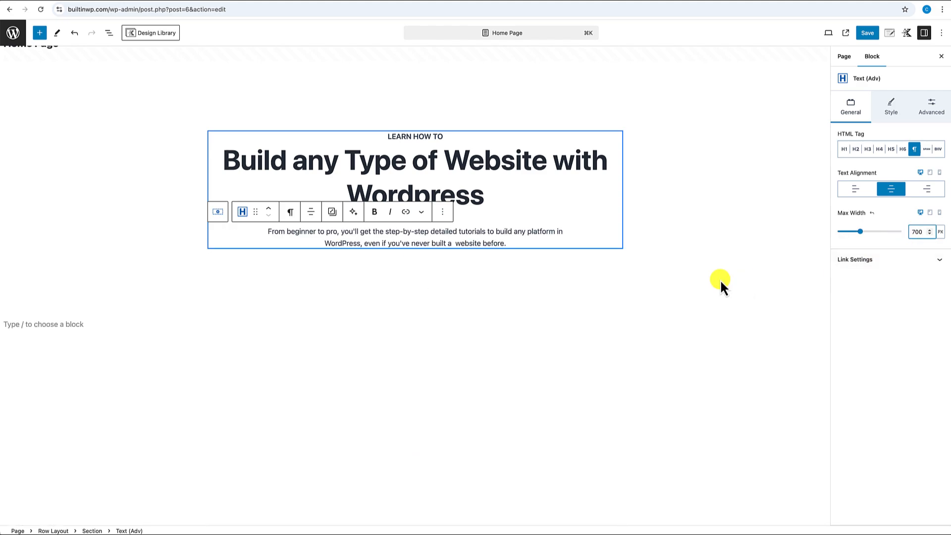
pyautogui.click(690, 278)
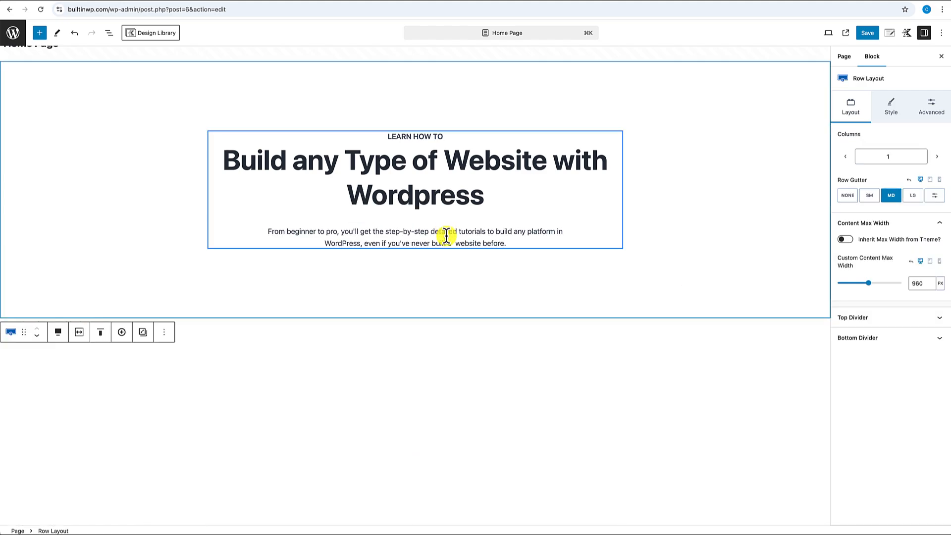
pyautogui.moveTo(447, 218)
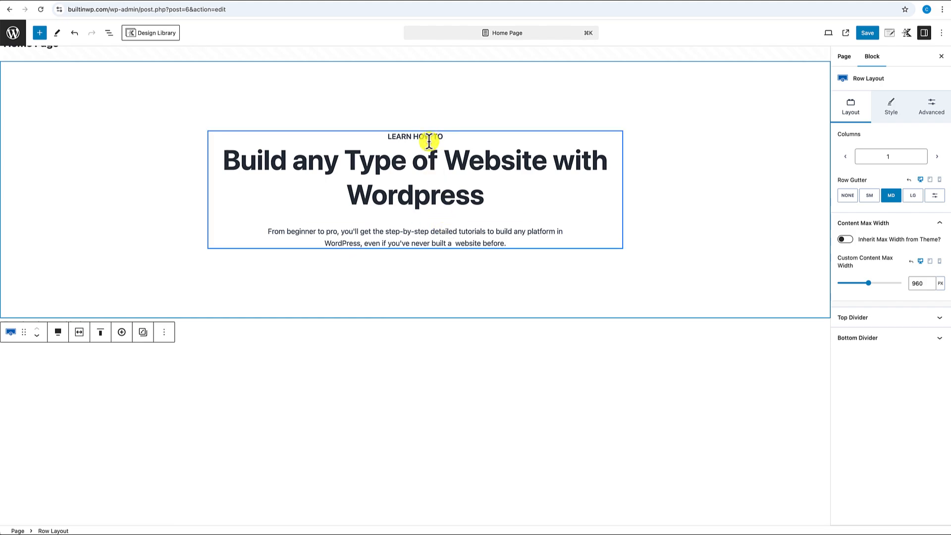
pyautogui.click(438, 221)
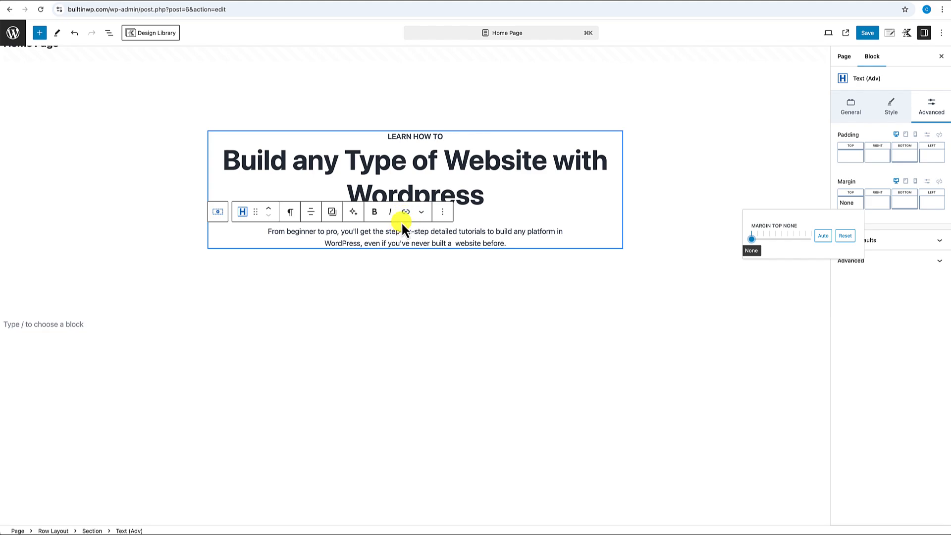
# - Enable the Top toolbar option and check the description paragraph's top margin
pyautogui.click(942, 33)
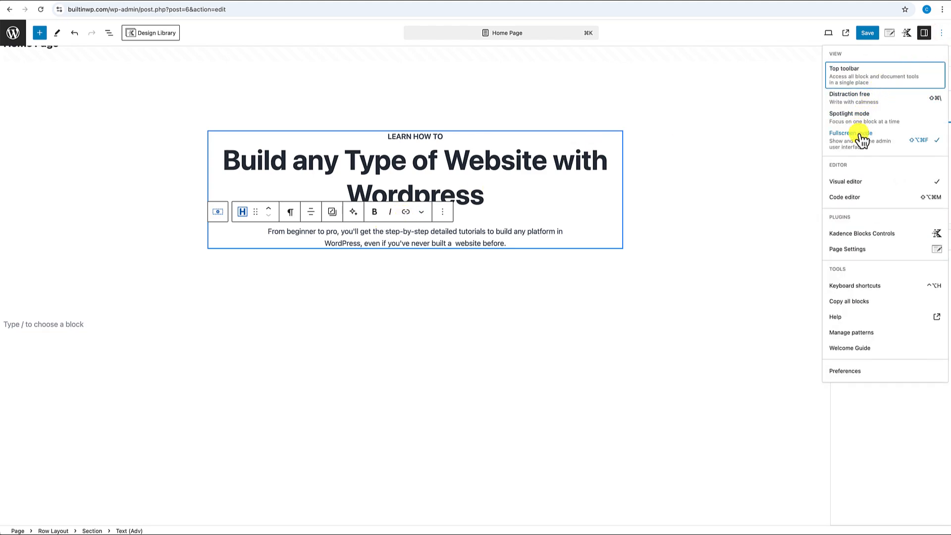
pyautogui.click(853, 76)
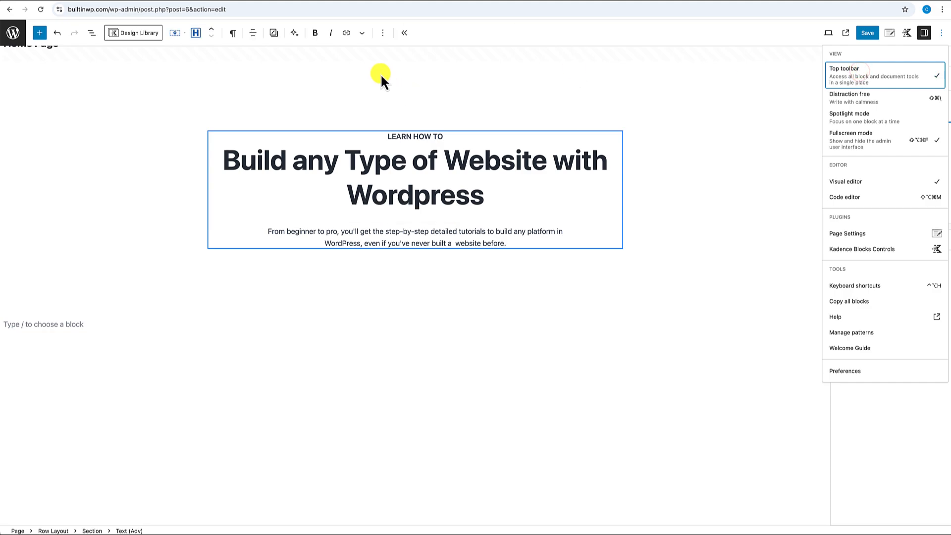
pyautogui.doubleClick(420, 231)
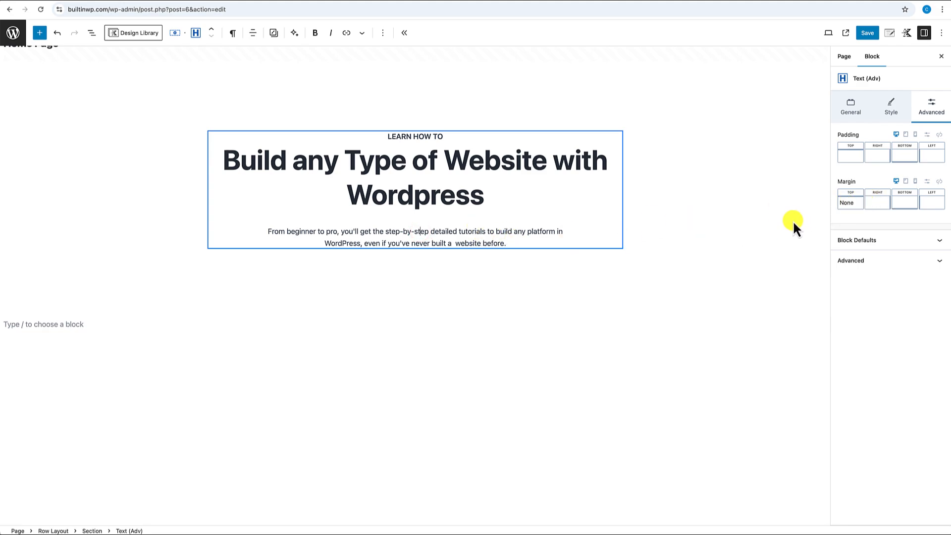
pyautogui.click(855, 207)
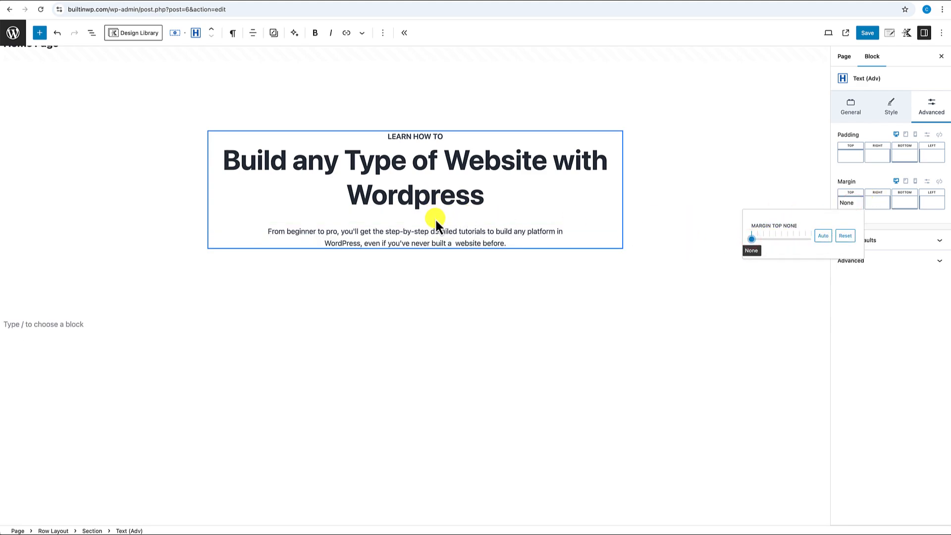
# - Set the H1 heading's bottom margin to None
pyautogui.click(449, 194)
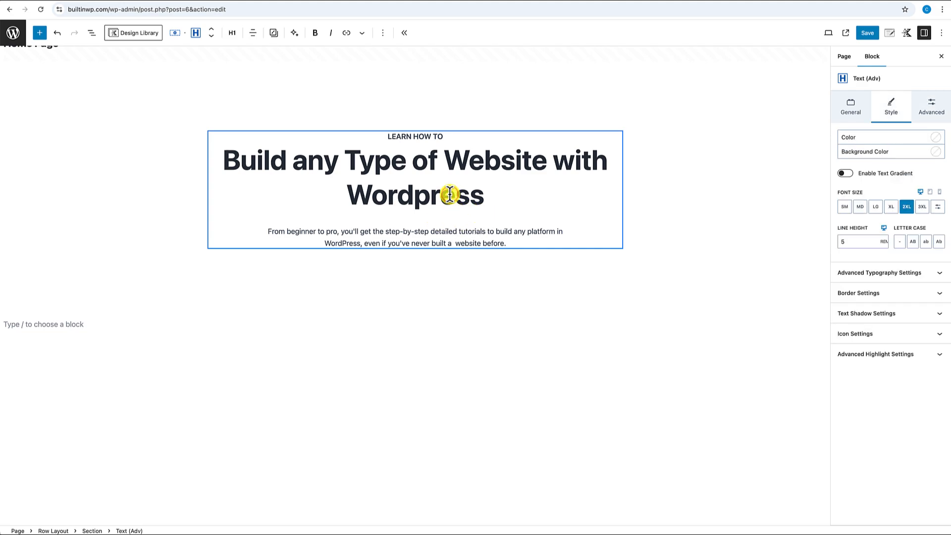
pyautogui.click(930, 106)
pyautogui.click(910, 202)
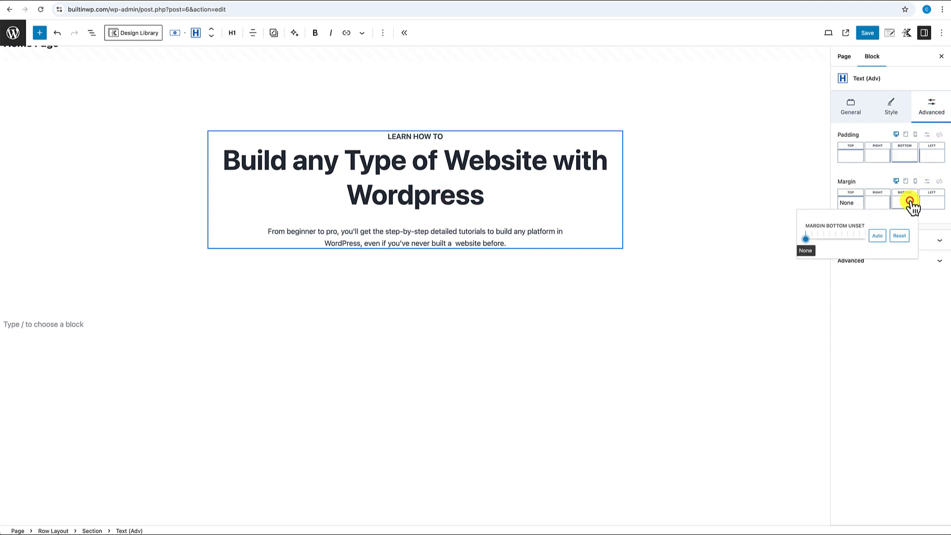
pyautogui.click(806, 239)
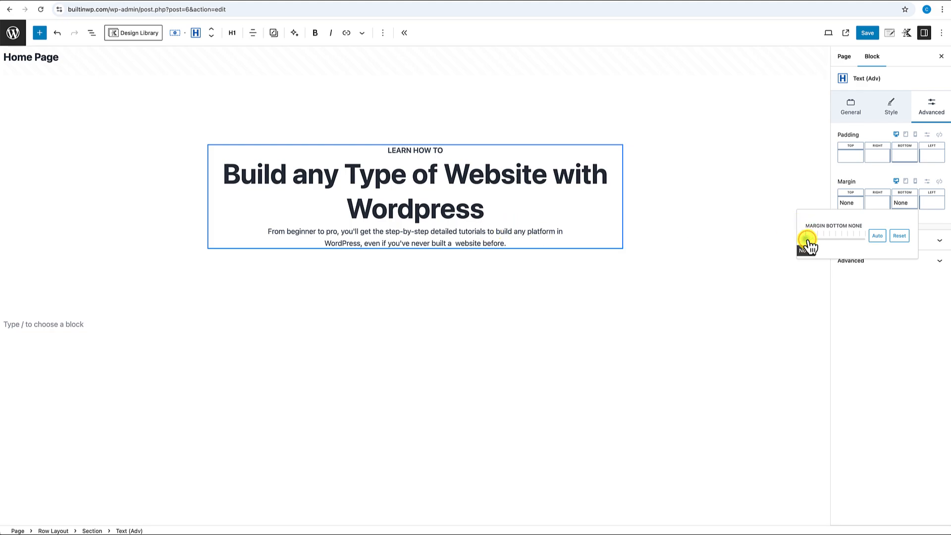
# - Drag the hero text block's bottom and top margin sliders to XS
pyautogui.moveTo(807, 240); pyautogui.dragTo(821, 243)
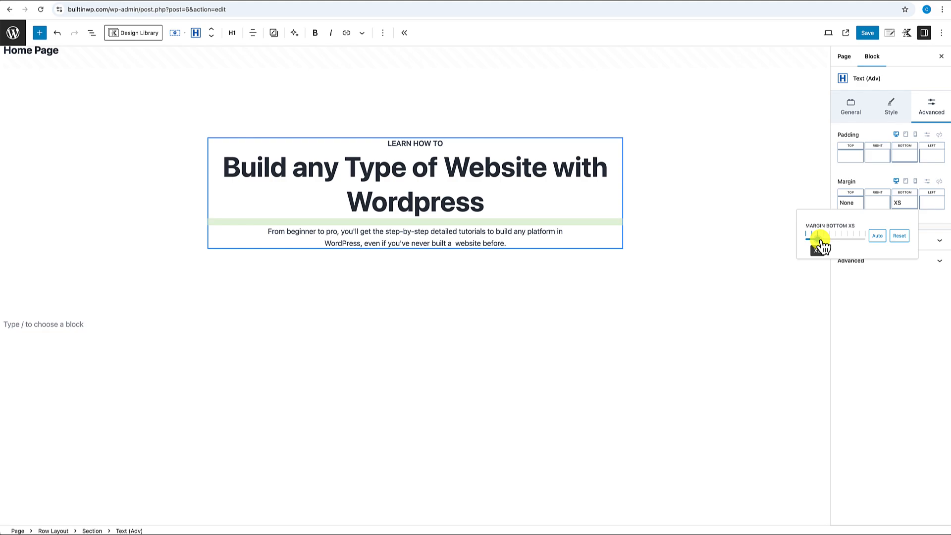
pyautogui.click(859, 200)
pyautogui.moveTo(754, 244); pyautogui.dragTo(767, 245)
pyautogui.click(639, 308)
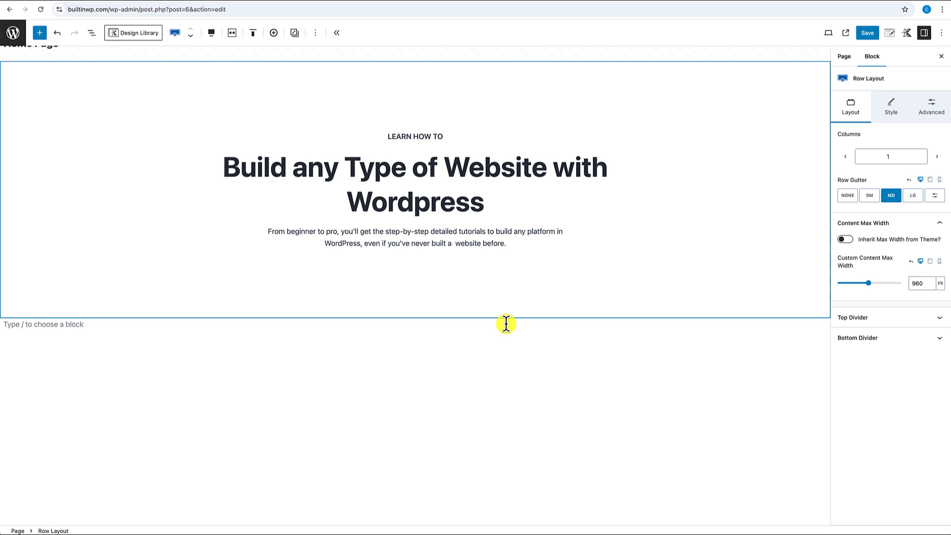
# - Insert a Buttons (Adv) block under the description labelled 'Join the Membership'
pyautogui.click(518, 242)
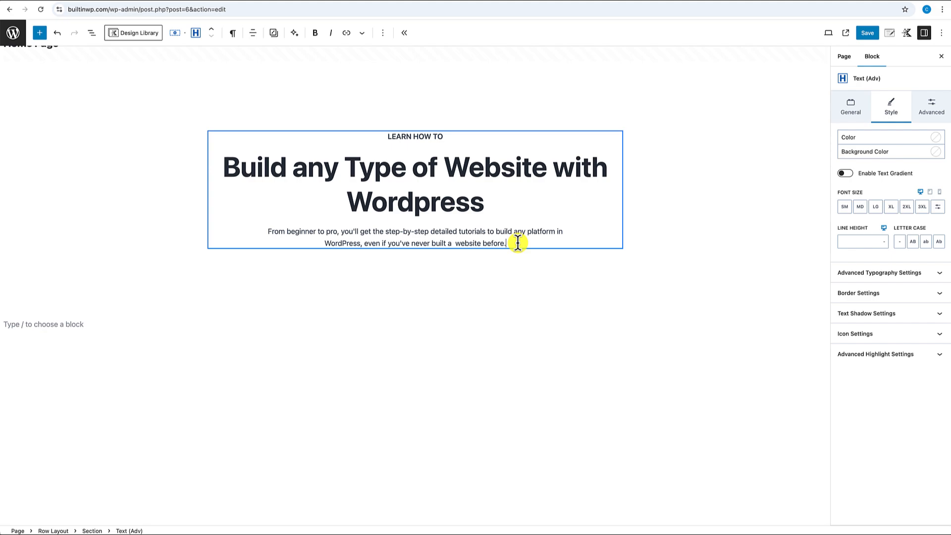
pyautogui.press('Return')
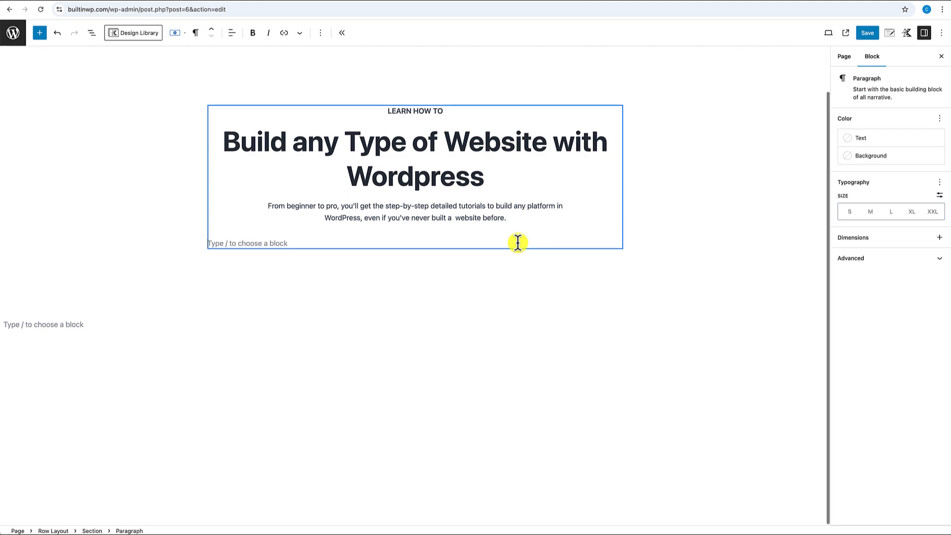
pyautogui.write('/')
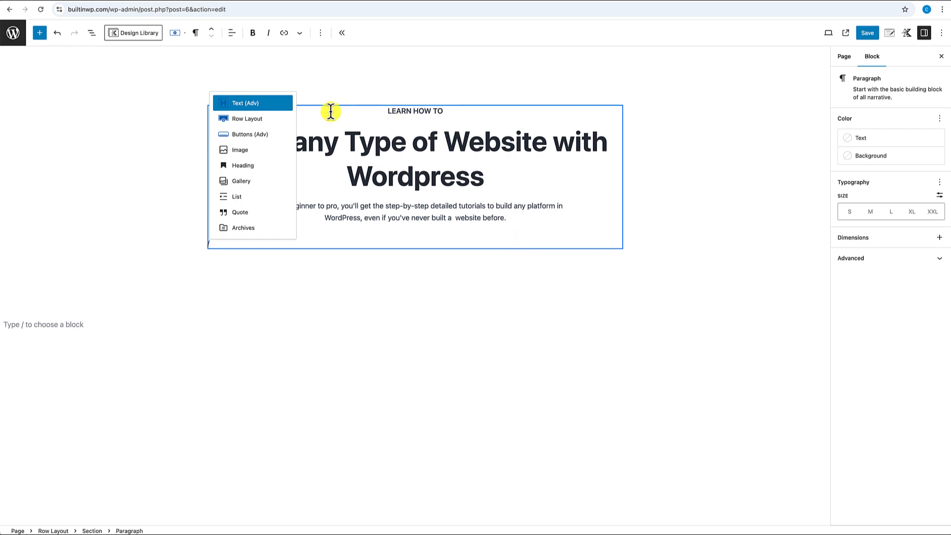
pyautogui.click(251, 136)
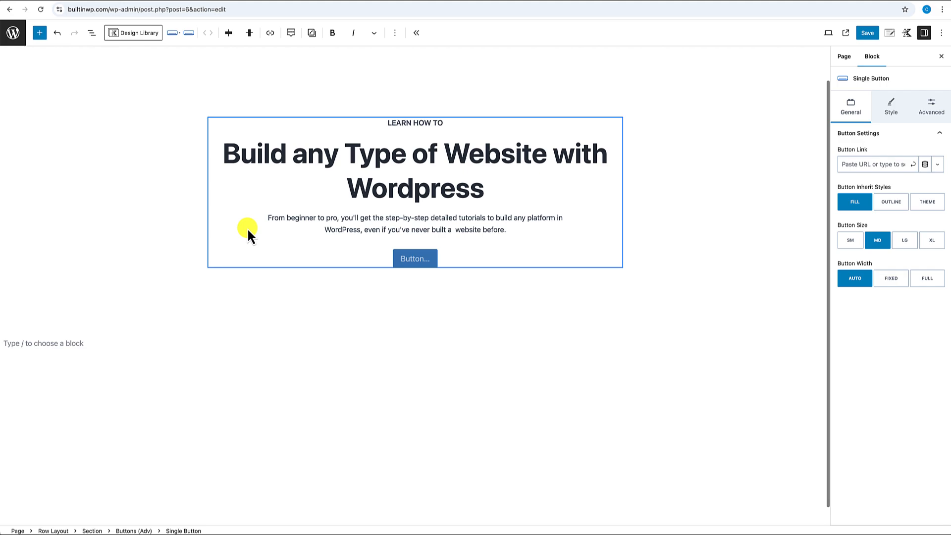
pyautogui.write('Join the Membership')
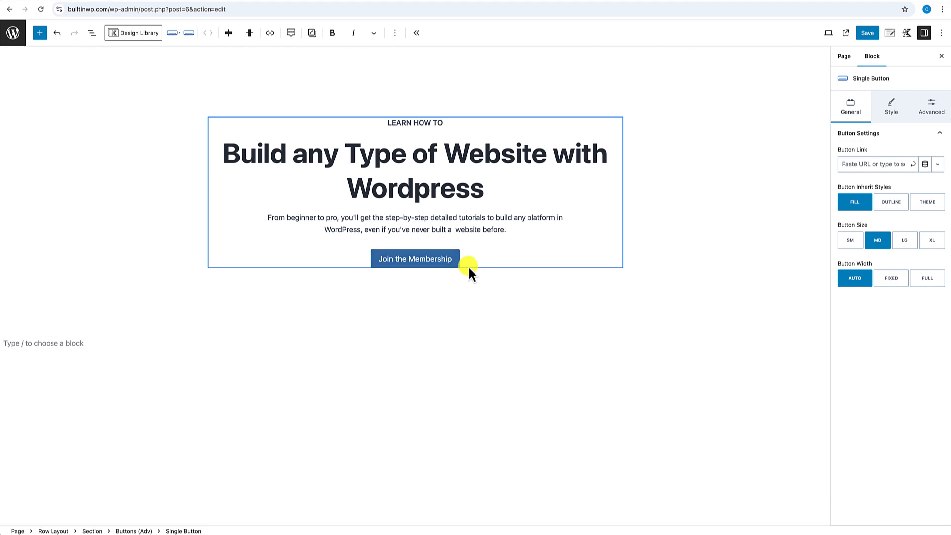
pyautogui.click(469, 263)
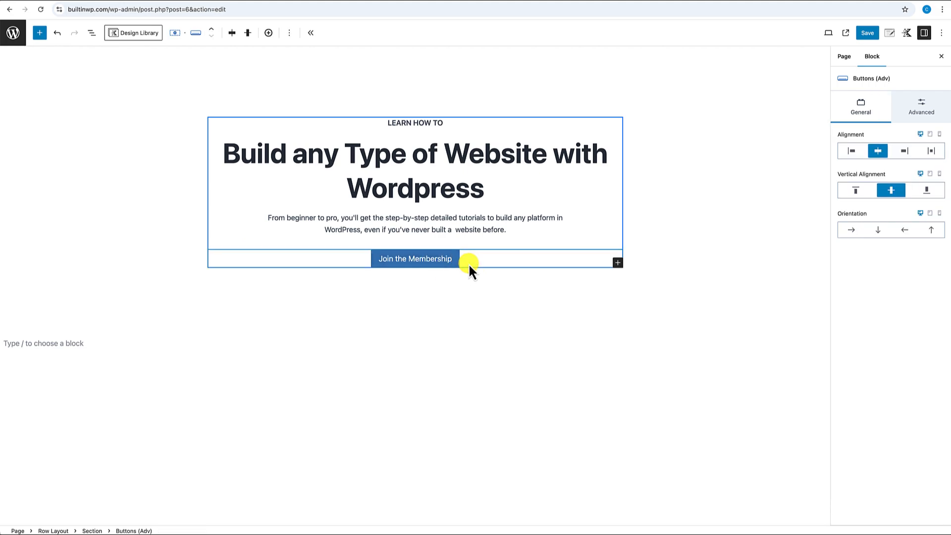
pyautogui.click(454, 257)
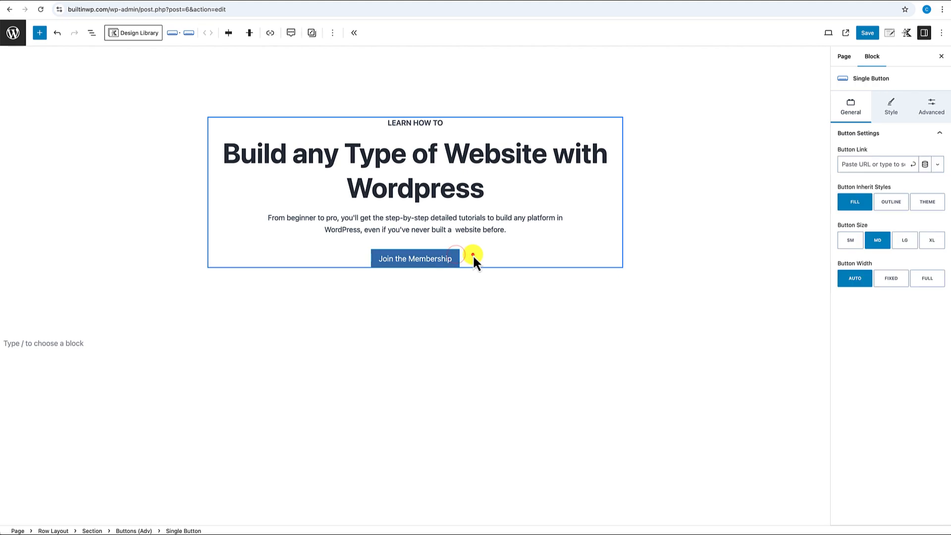
pyautogui.click(472, 254)
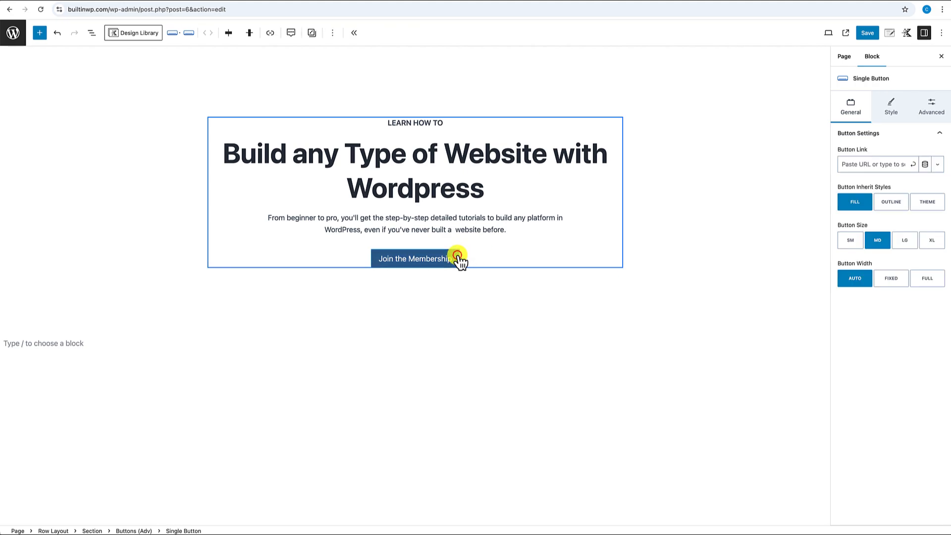
pyautogui.click(494, 258)
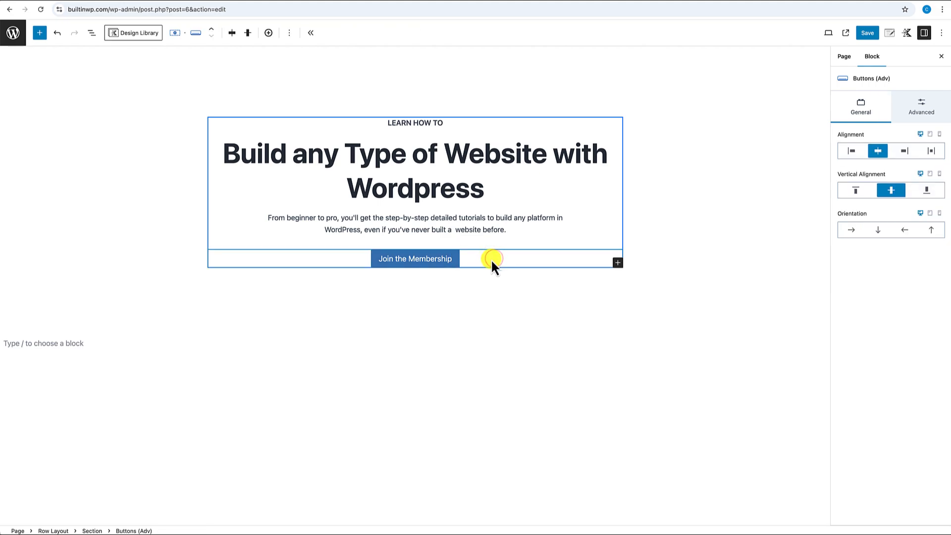
# - Duplicate the button and relabel the copy 'Start Free Trial'
pyautogui.click(269, 33)
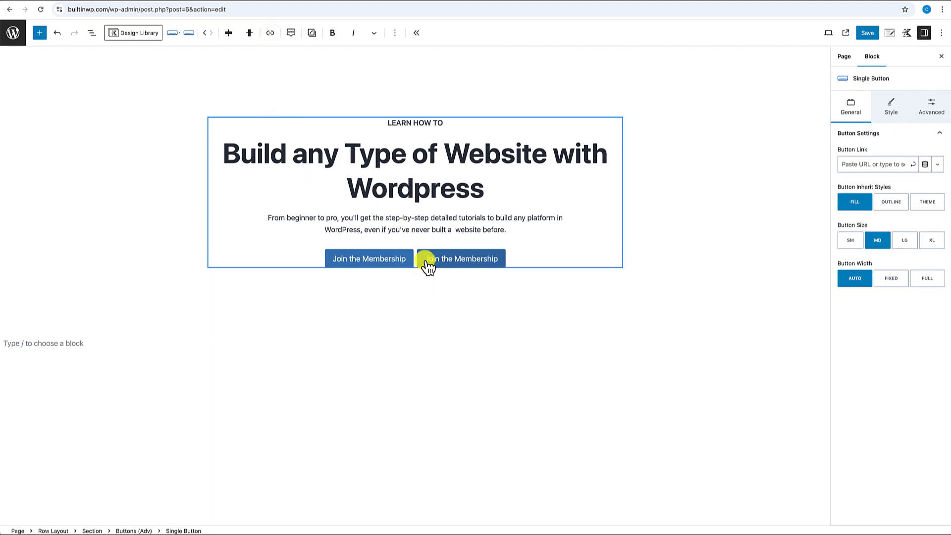
pyautogui.moveTo(425, 260); pyautogui.dragTo(497, 262)
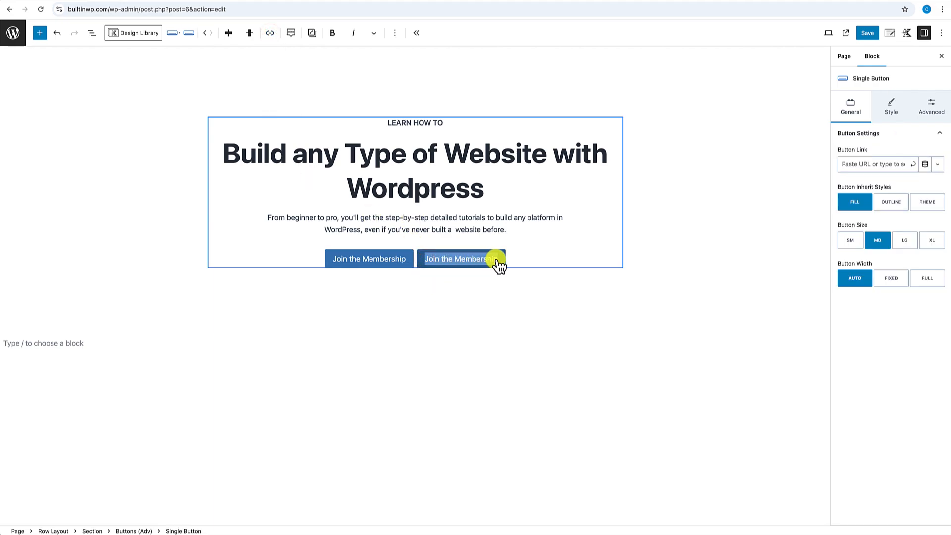
pyautogui.write('Start')
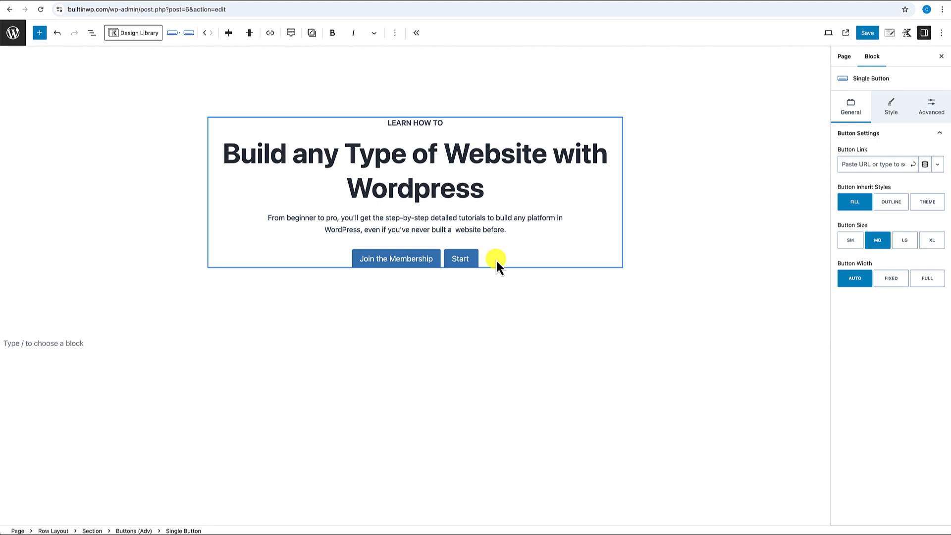
pyautogui.write(' Fre')
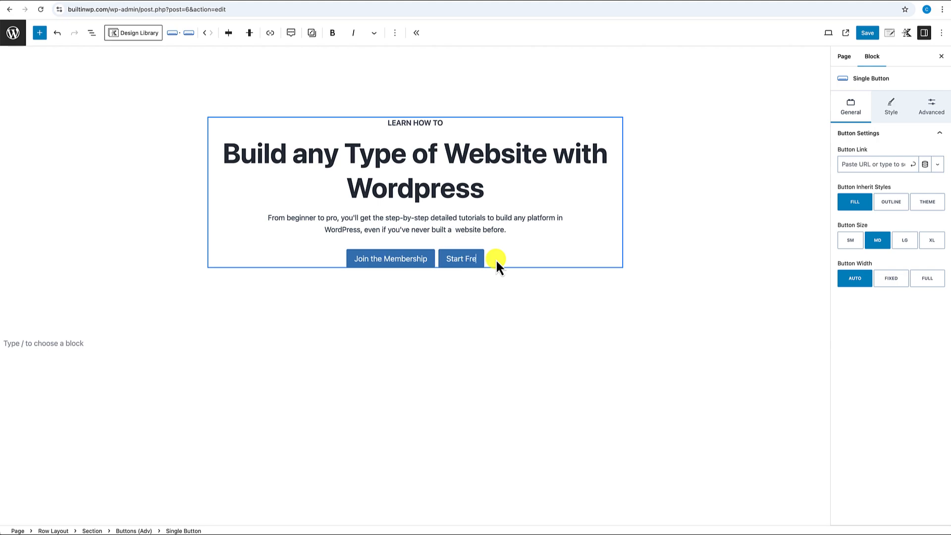
pyautogui.write('e Tria')
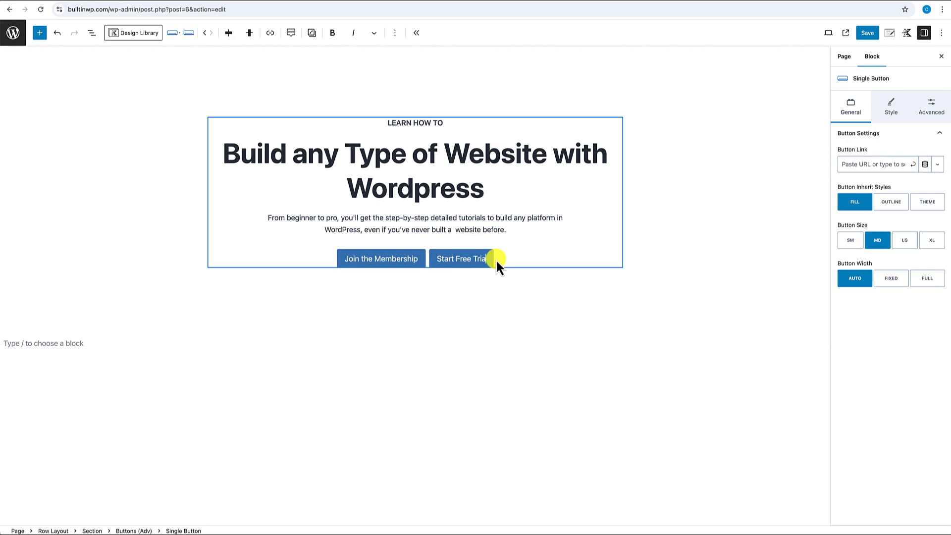
pyautogui.write('l')
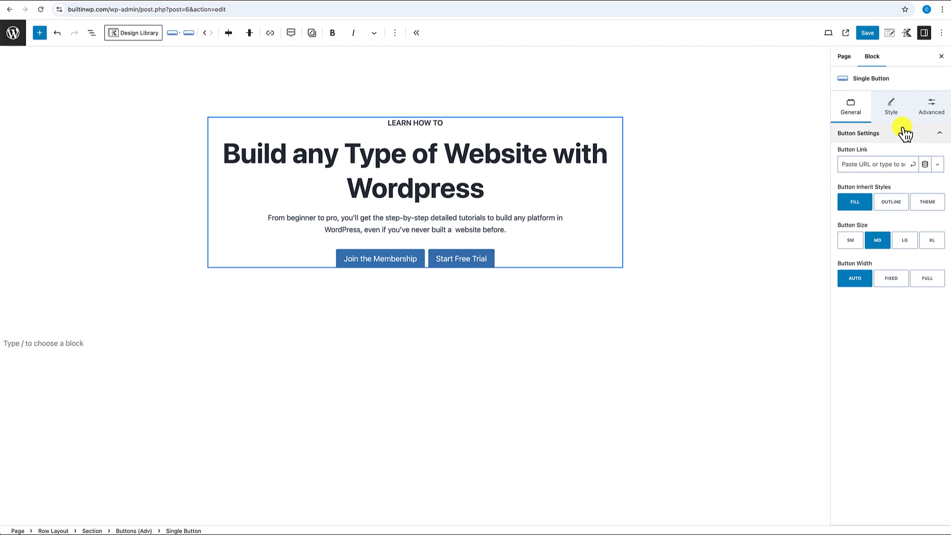
# - Give the Start Free Trial button the long right-arrow icon, found by searching 'arrow'
pyautogui.click(894, 110)
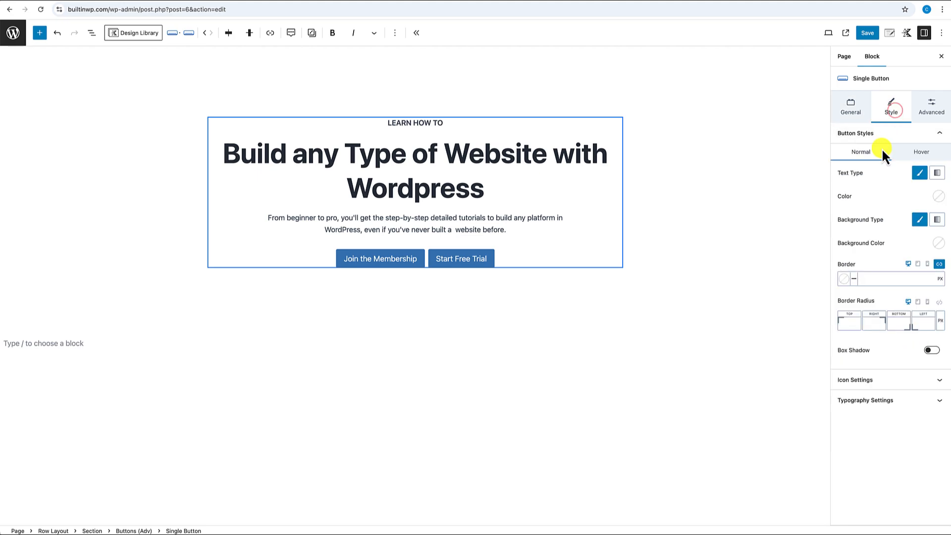
pyautogui.click(861, 379)
pyautogui.scroll(-3, 860, 380)
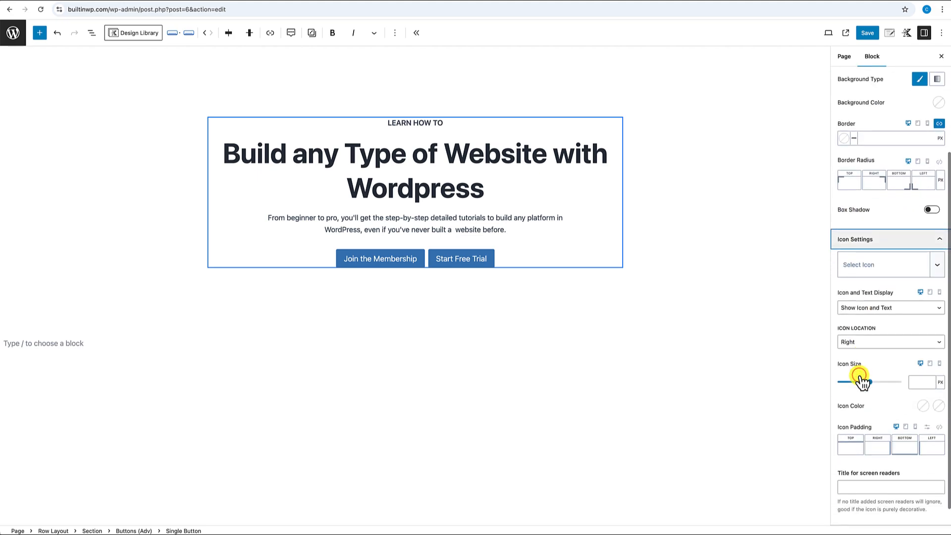
pyautogui.click(857, 265)
pyautogui.click(857, 266)
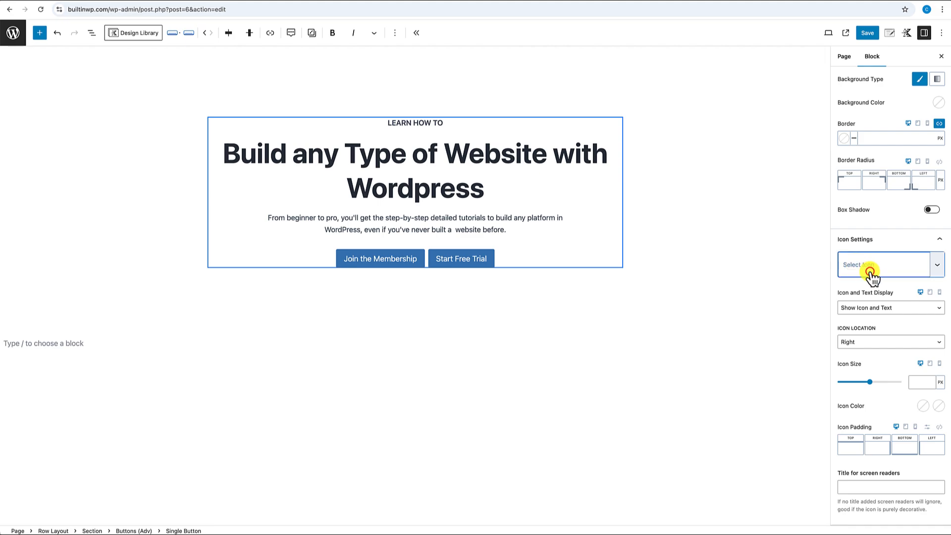
pyautogui.click(858, 267)
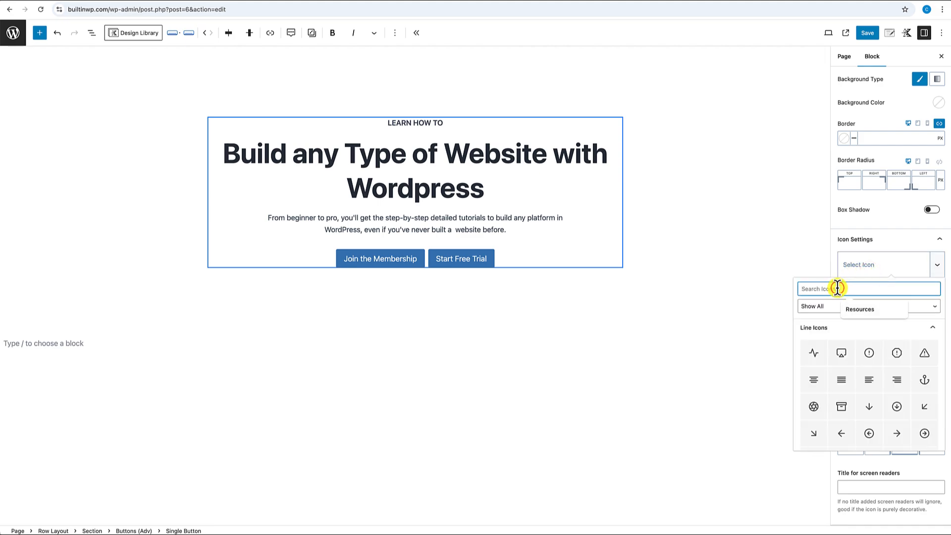
pyautogui.write('arrow')
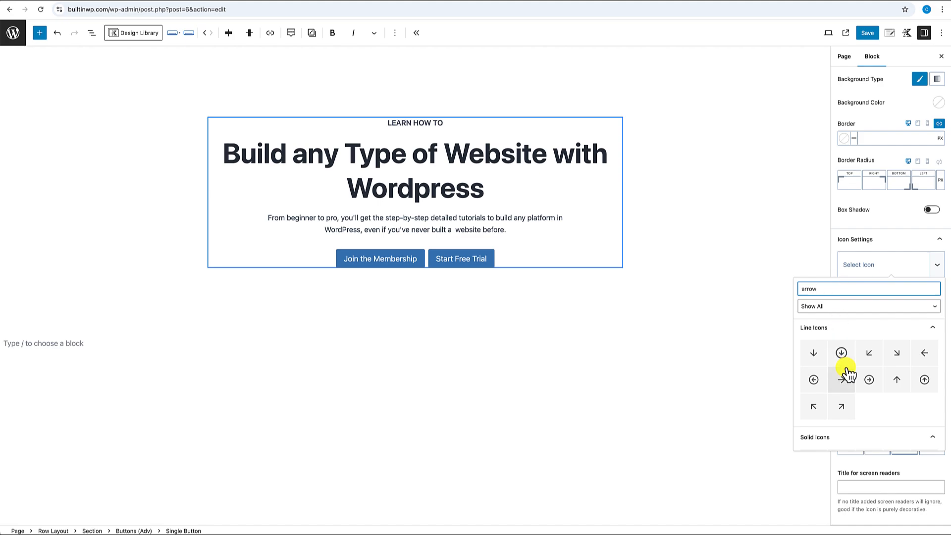
pyautogui.scroll(-3, 845, 369)
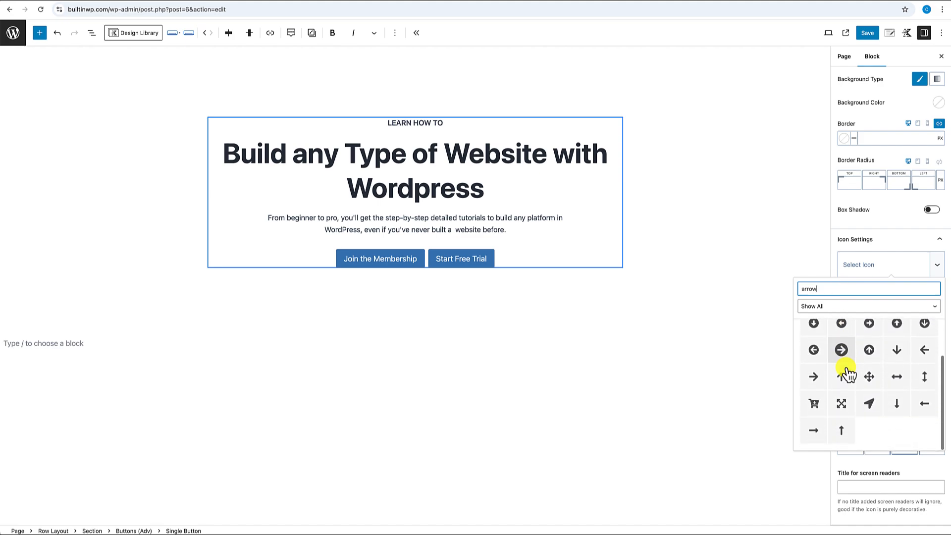
pyautogui.click(815, 431)
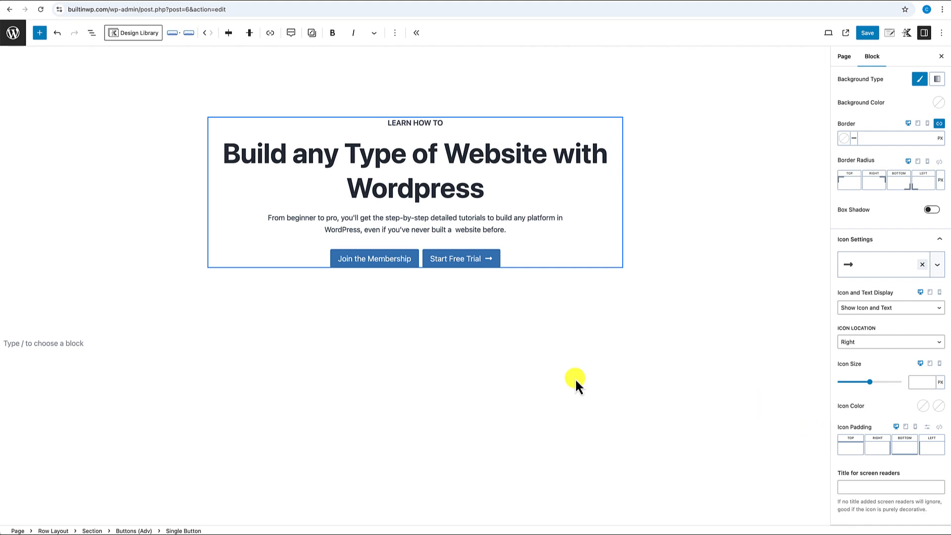
pyautogui.click(455, 264)
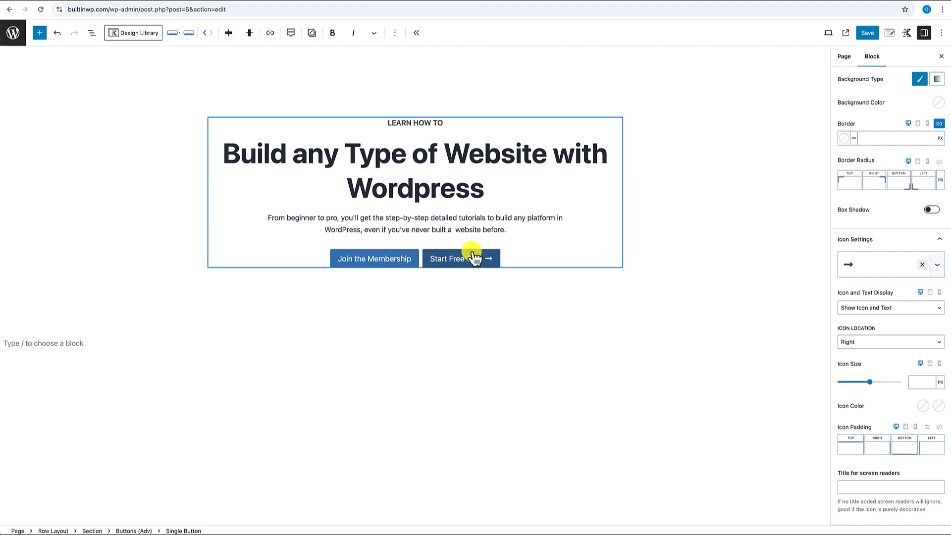
pyautogui.scroll(3, 852, 119)
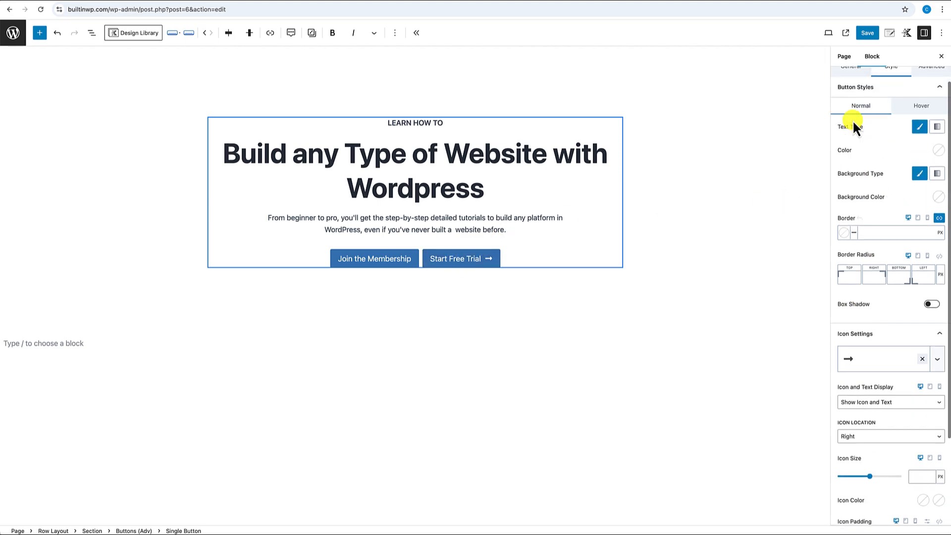
# - Set the Start Free Trial button's inherit style to OUTLINE
pyautogui.click(849, 110)
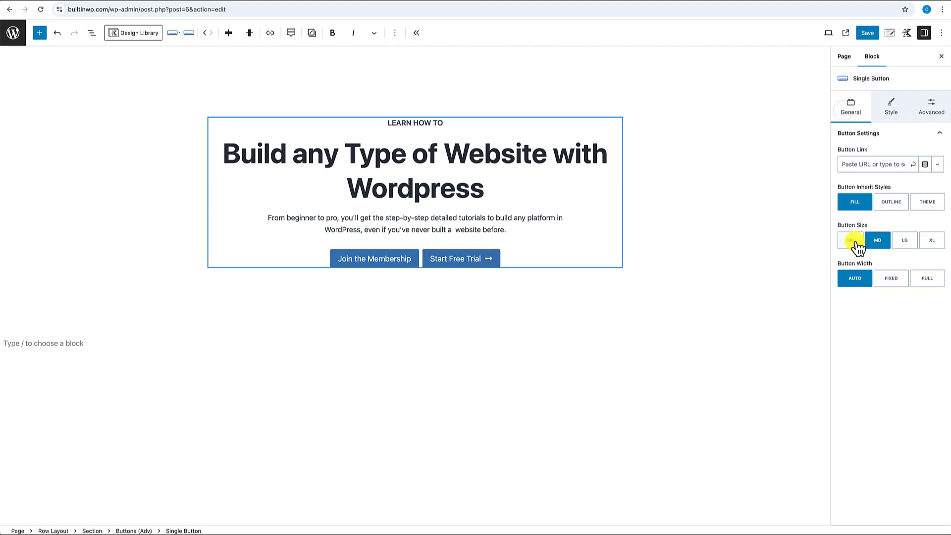
pyautogui.click(896, 203)
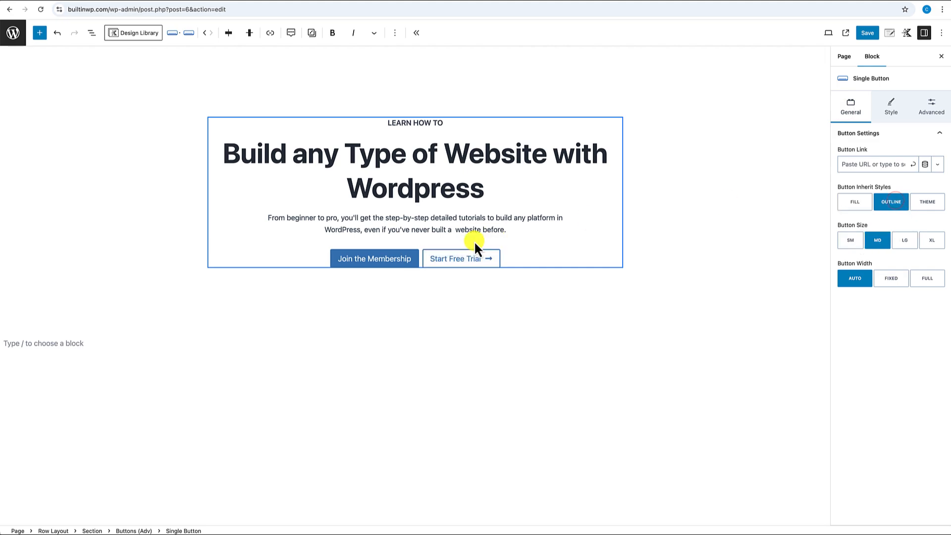
pyautogui.click(579, 318)
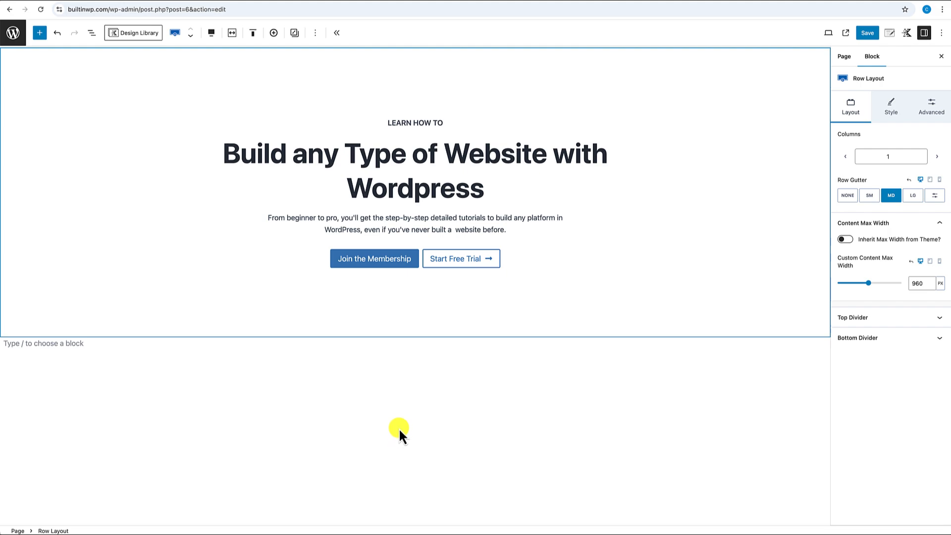
# - Save the Home Page, view it live, then reopen it in the editor below the hero
pyautogui.click(872, 33)
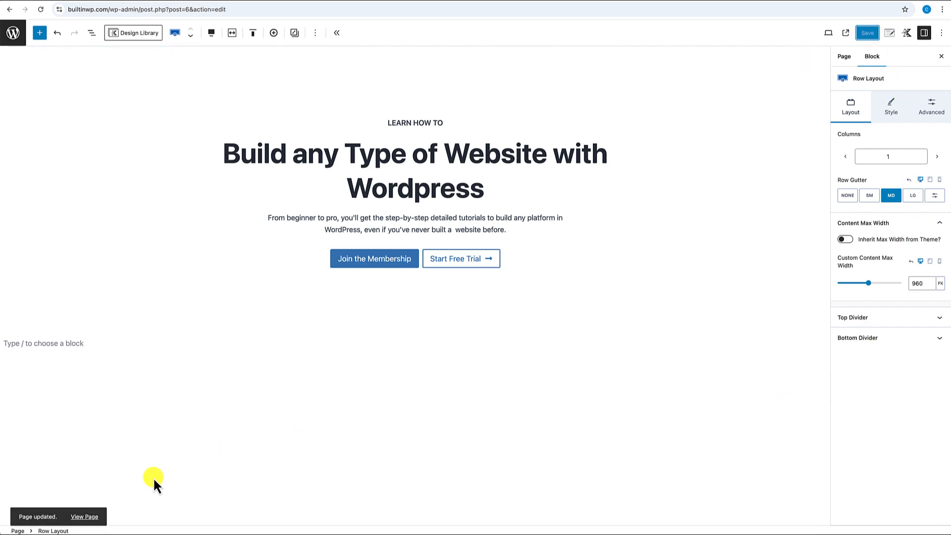
pyautogui.click(91, 517)
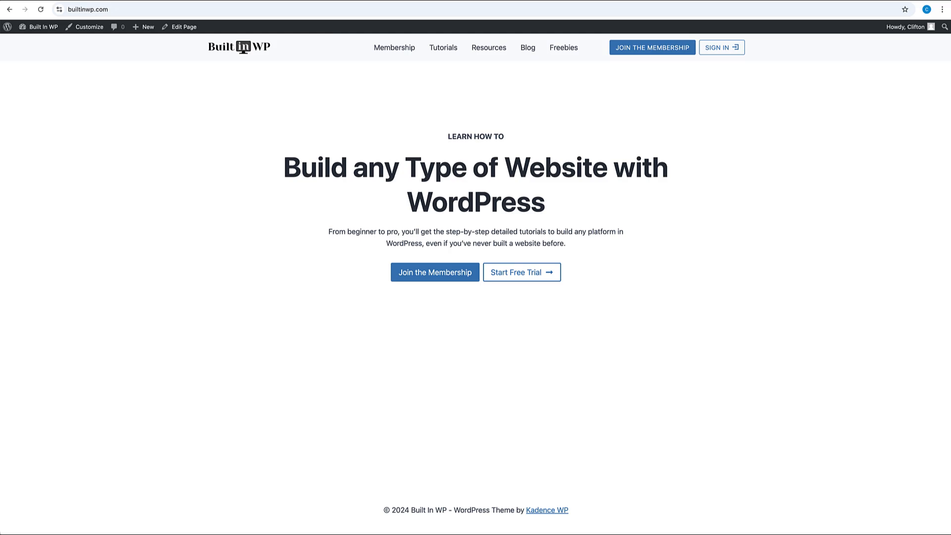
pyautogui.click(182, 27)
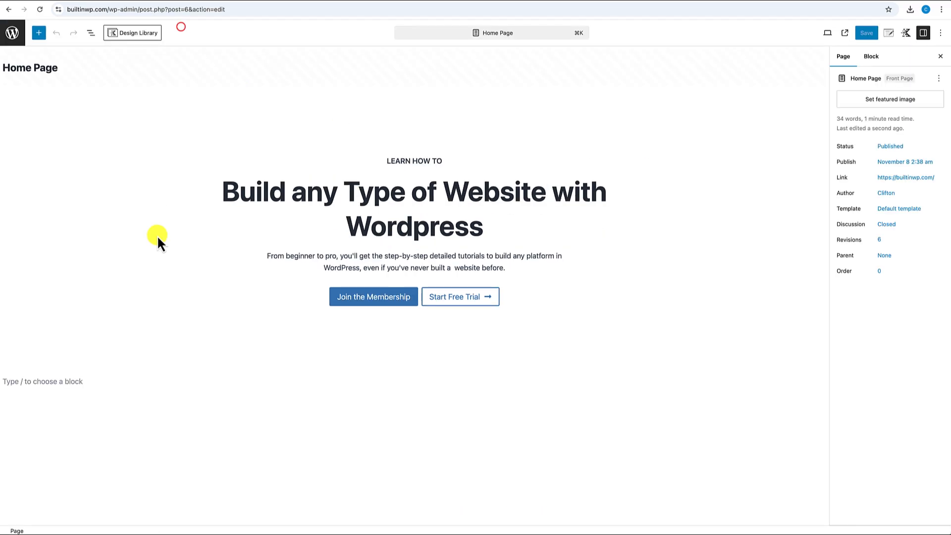
pyautogui.click(61, 381)
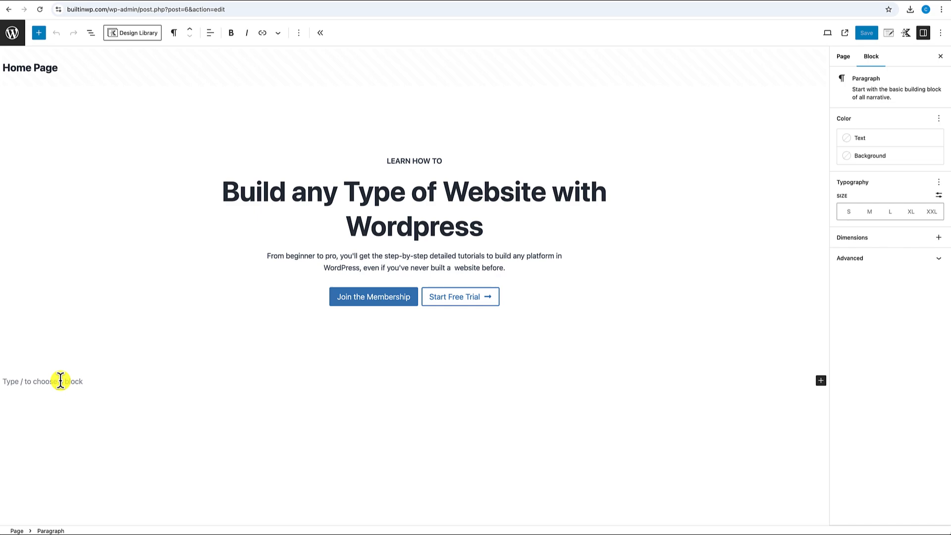
# - Insert a Two: Equal full-width row layout using theme content inner width, with larger top and bottom padding
pyautogui.write('/')
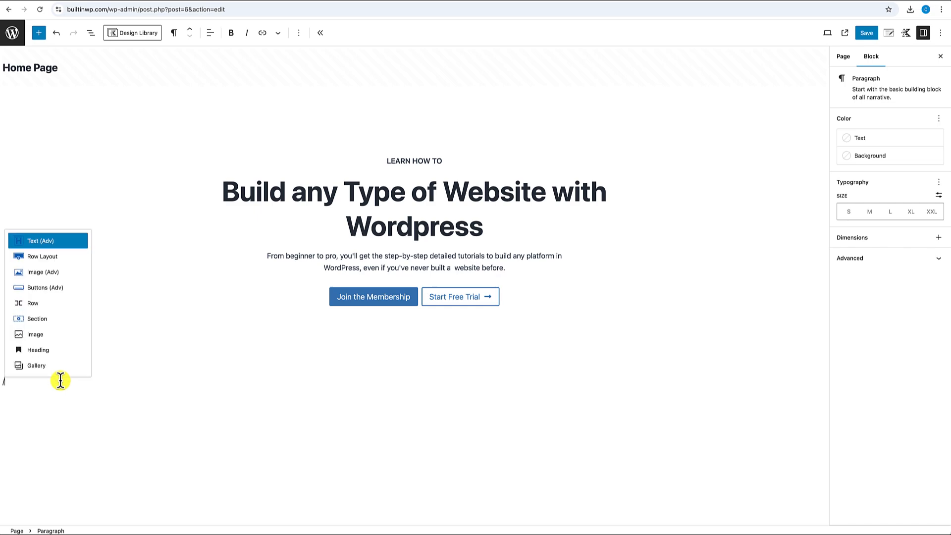
pyautogui.write('row')
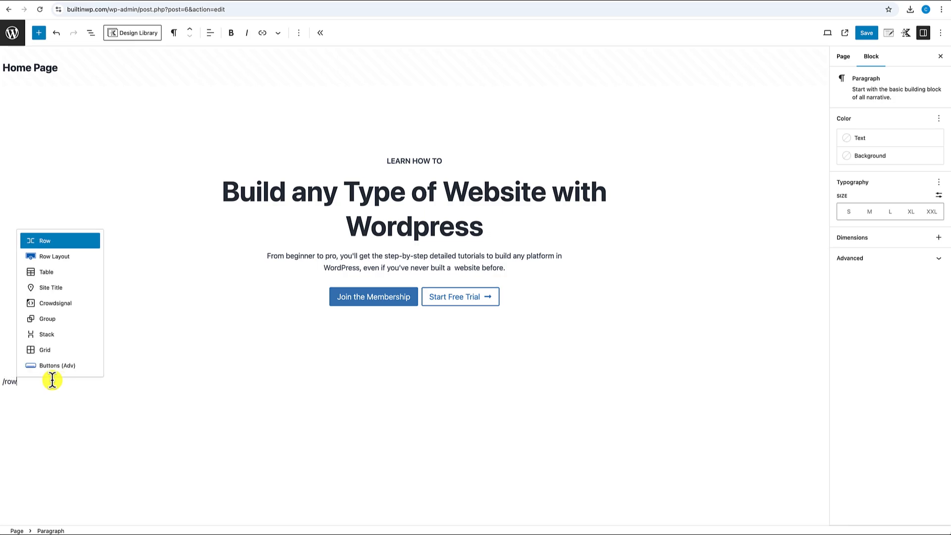
pyautogui.click(49, 256)
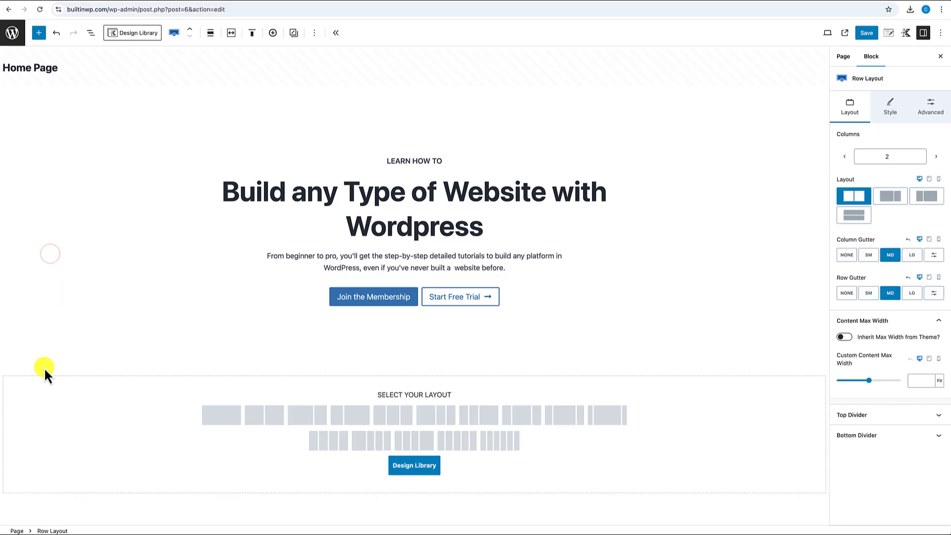
pyautogui.click(265, 416)
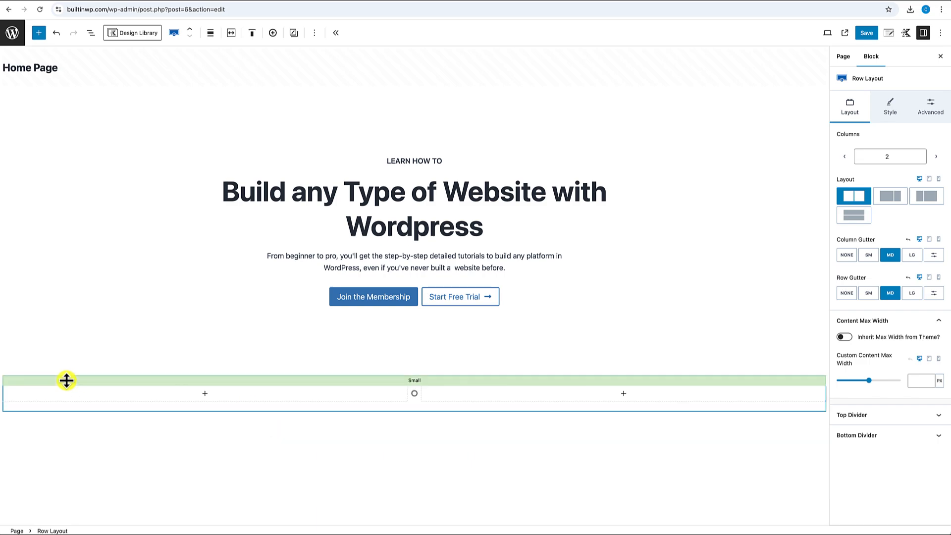
pyautogui.click(210, 33)
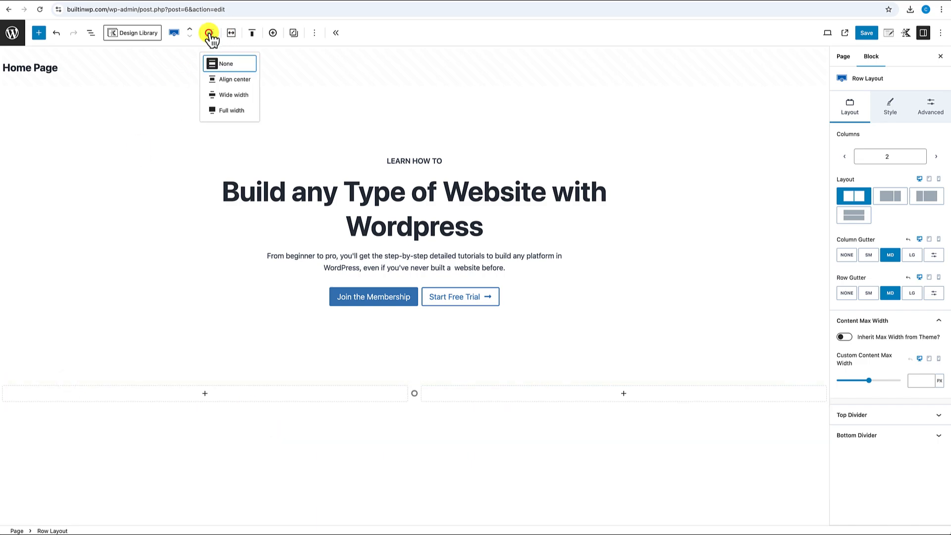
pyautogui.click(225, 110)
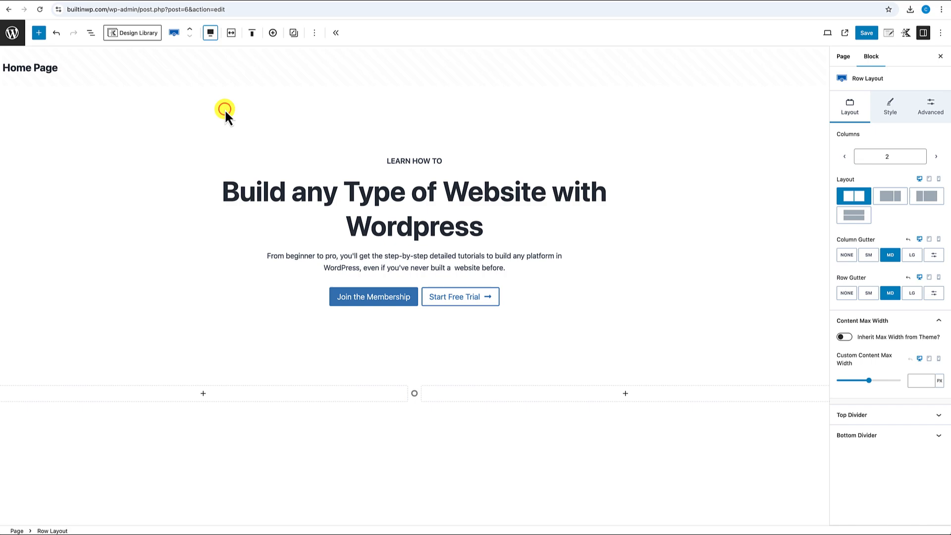
pyautogui.click(231, 38)
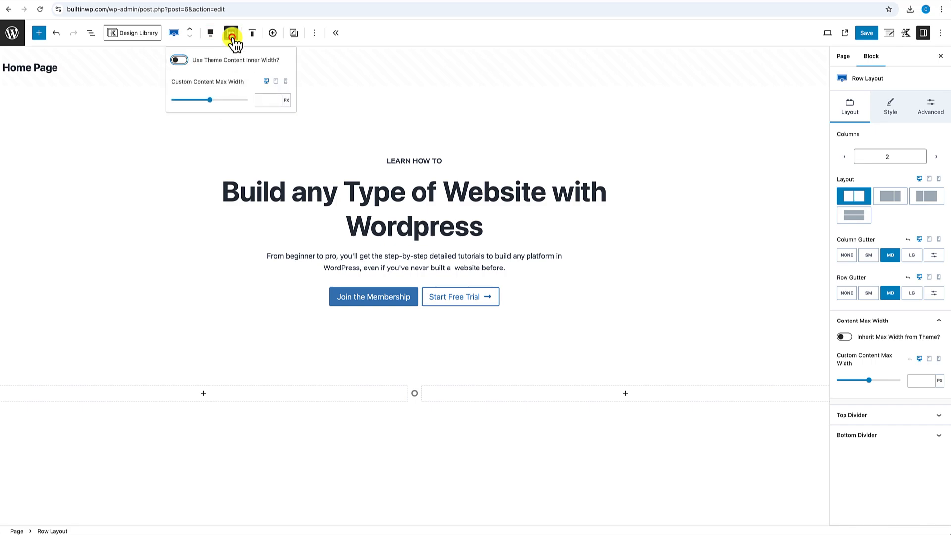
pyautogui.click(180, 60)
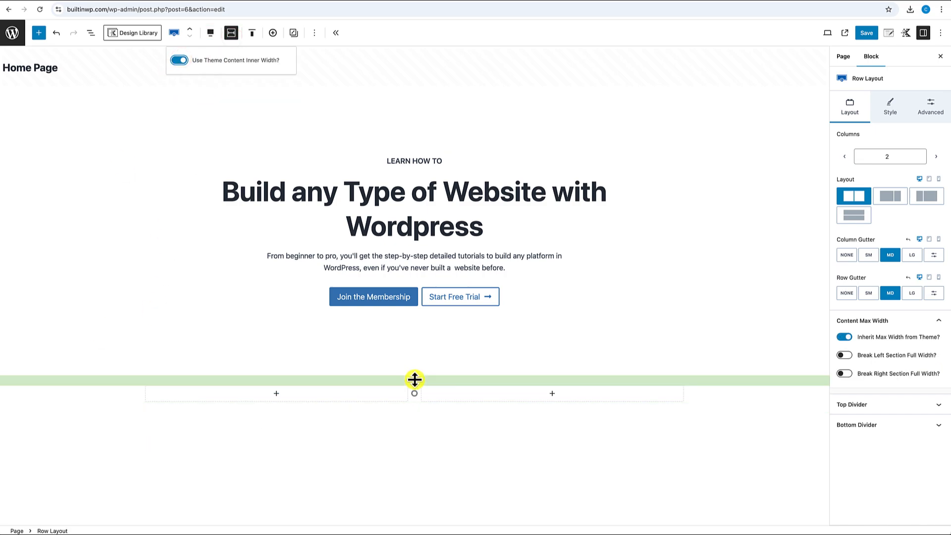
pyautogui.moveTo(414, 380); pyautogui.dragTo(414, 441)
pyautogui.scroll(-3, 414, 440)
pyautogui.moveTo(414, 324); pyautogui.dragTo(412, 394)
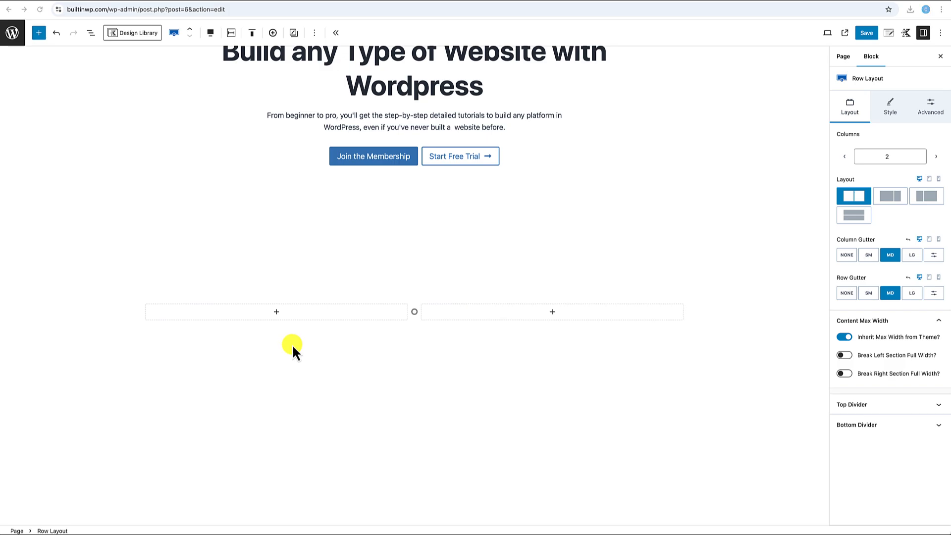
# - Add a Text (Adv) heading 'Feeling Stuck and Frustrated with Building Websites in WordPress?' to the left column
pyautogui.click(275, 311)
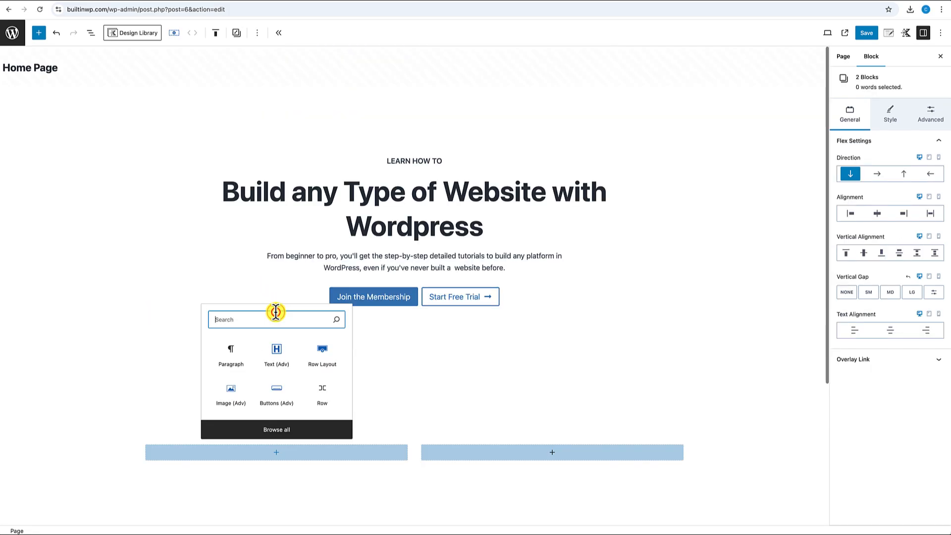
pyautogui.click(276, 355)
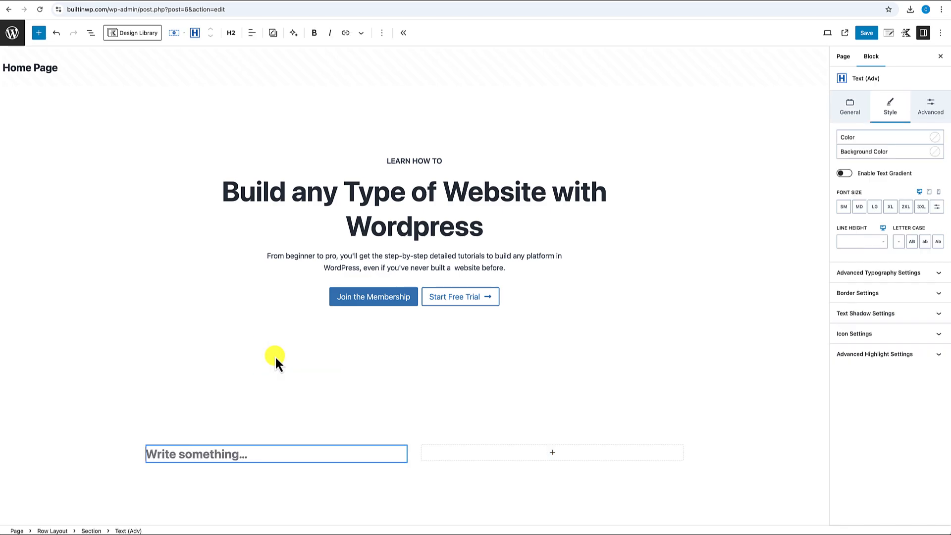
pyautogui.scroll(-3, 275, 355)
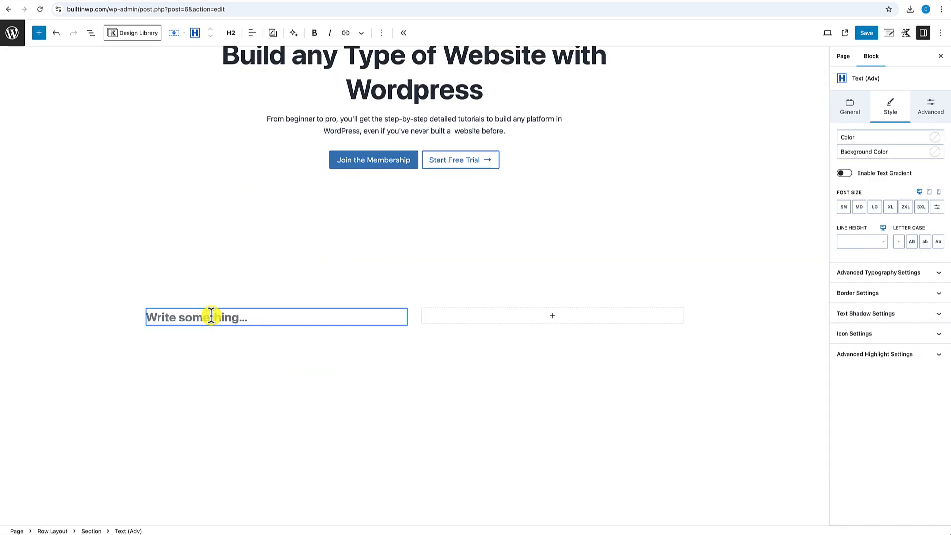
pyautogui.write('Feeling Stuck and Frustrated with Building Websites in WordPress?')
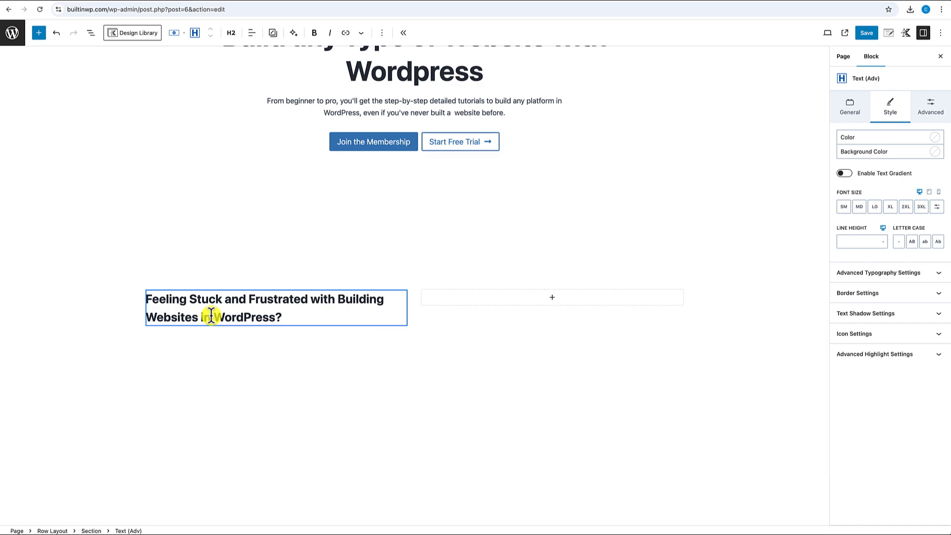
# - Add a Text (Adv) paragraph below the heading with the pasted intro line ending in a colon
pyautogui.press('Return')
pyautogui.write('/')
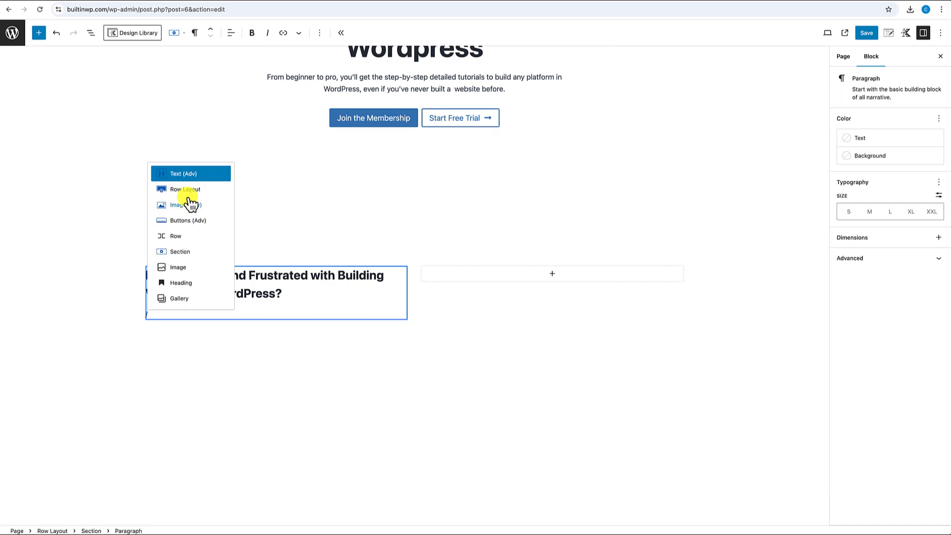
pyautogui.click(191, 176)
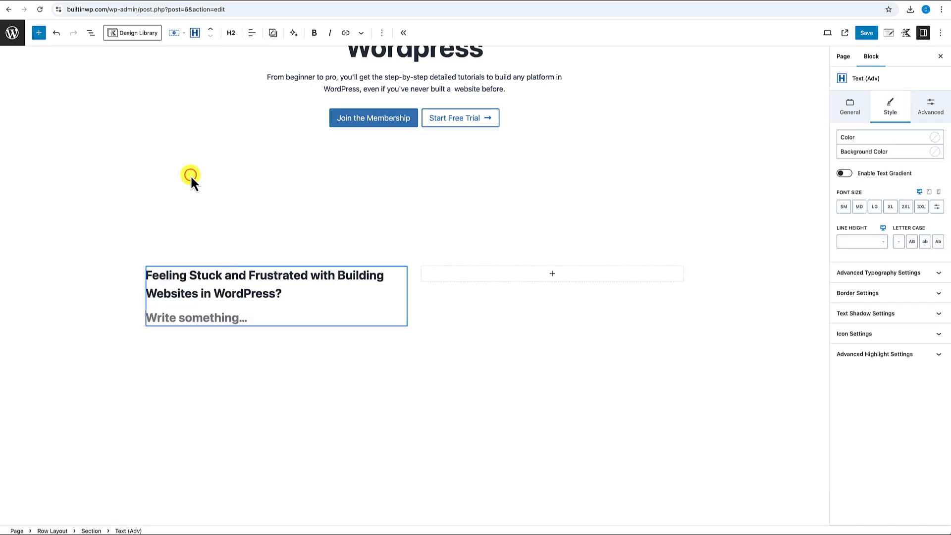
pyautogui.click(231, 33)
pyautogui.click(234, 171)
pyautogui.click(164, 315)
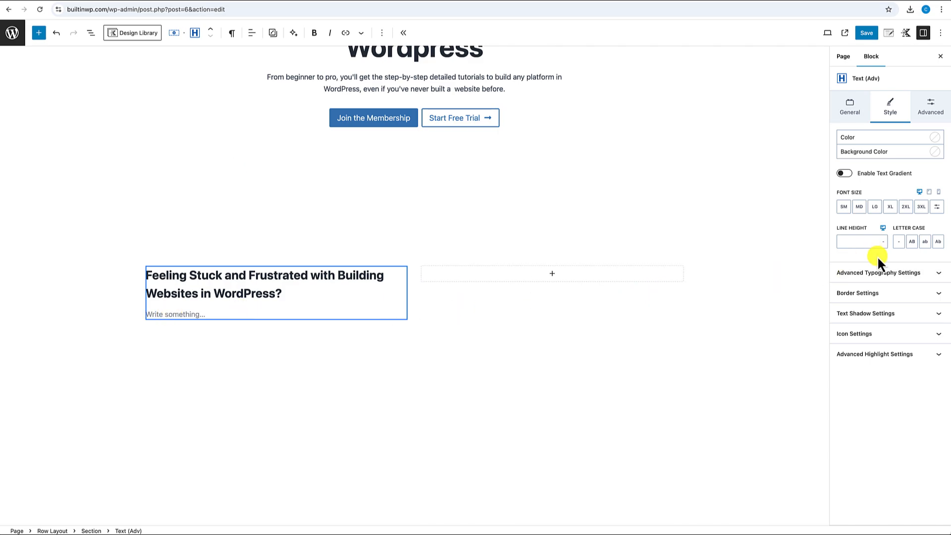
pyautogui.write('We get it—building a website in WordPress can be confusing and frustrating. Here are some common struggles we hear')
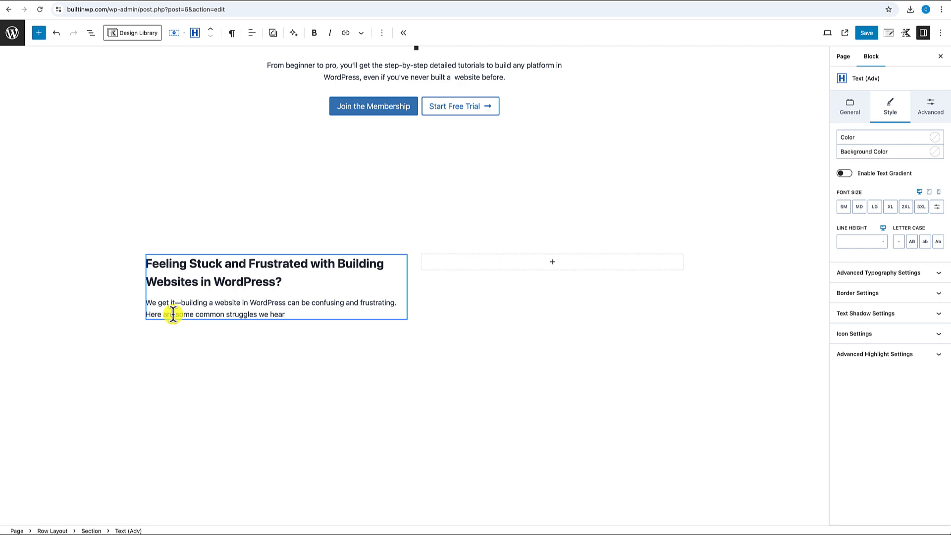
pyautogui.write(':')
pyautogui.press('Return')
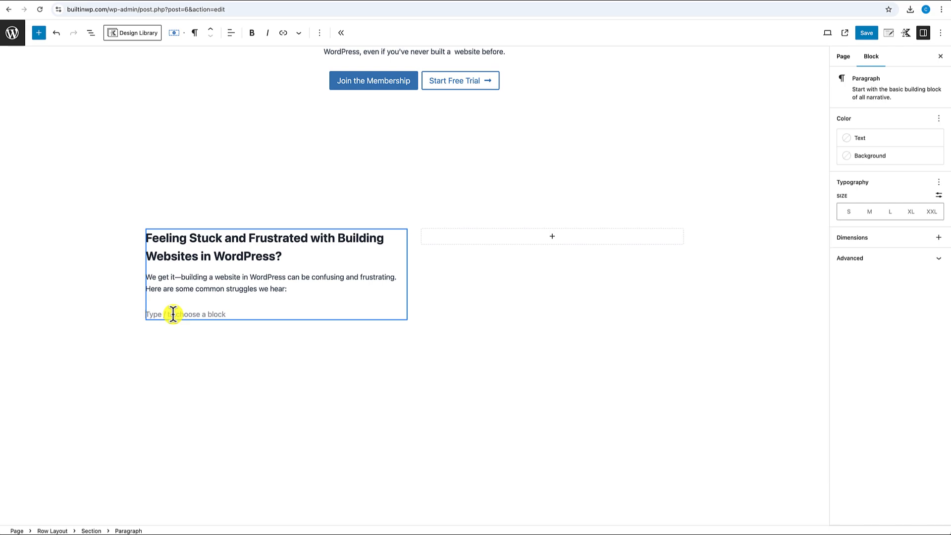
# - Insert an Icon List holding the three pasted struggle items
pyautogui.write('/')
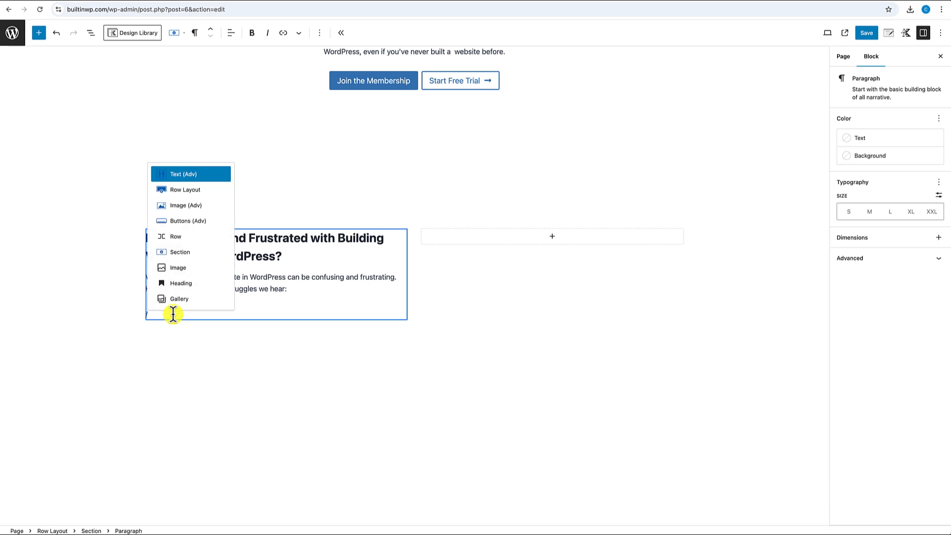
pyautogui.write('icon')
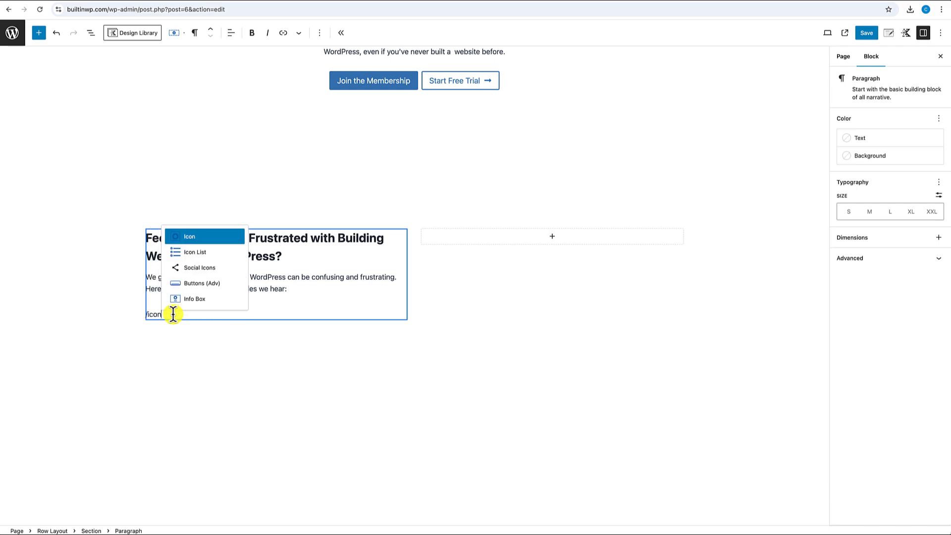
pyautogui.write(' list')
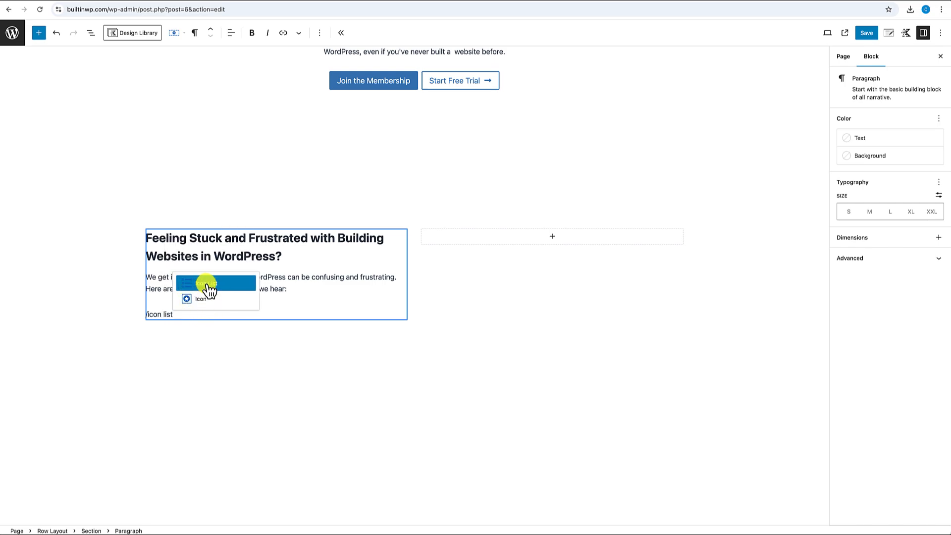
pyautogui.click(207, 285)
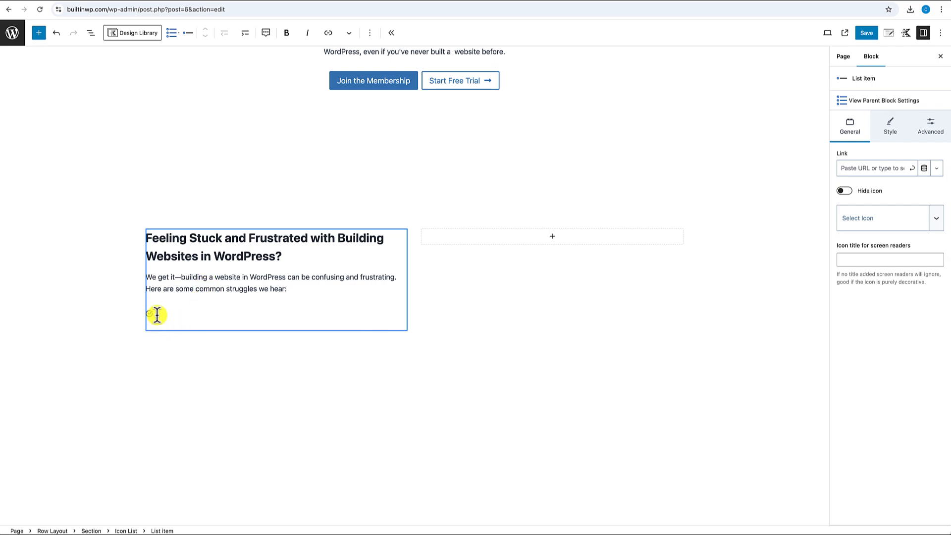
pyautogui.write('With so many plugins and themes, I don’t know where to start. Online tutorials are scattered, incomplete, and leave me with more questions than answers.')
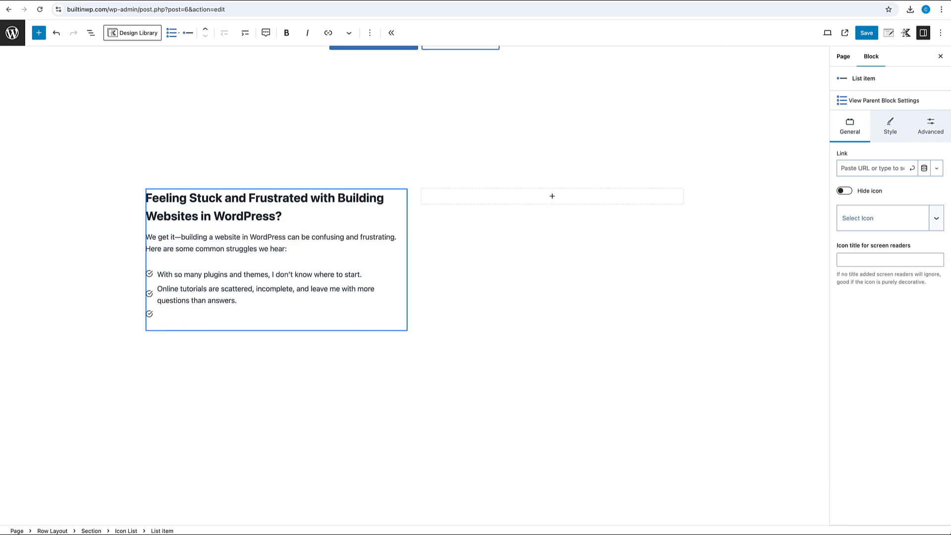
pyautogui.write('I feel like giving up because I’m stuck on simple steps others seem to breeze through.')
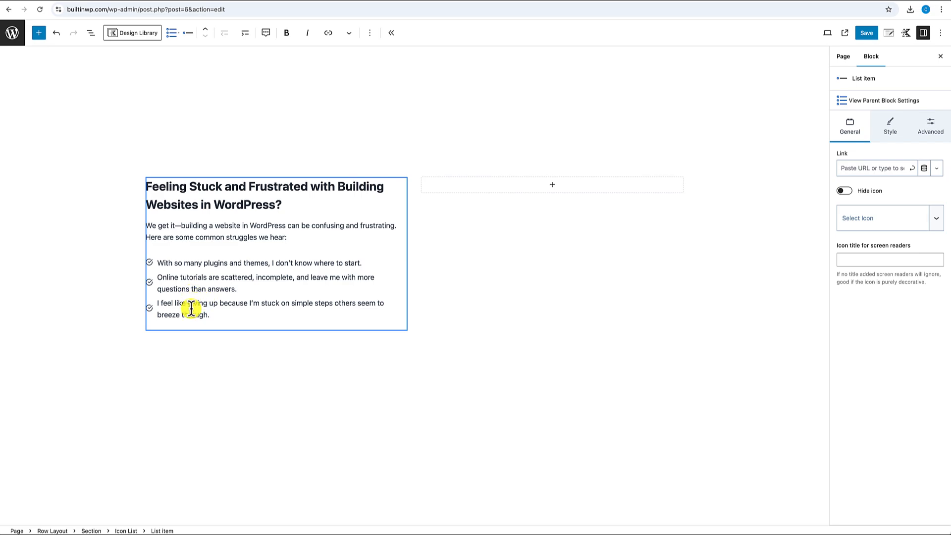
pyautogui.click(175, 263)
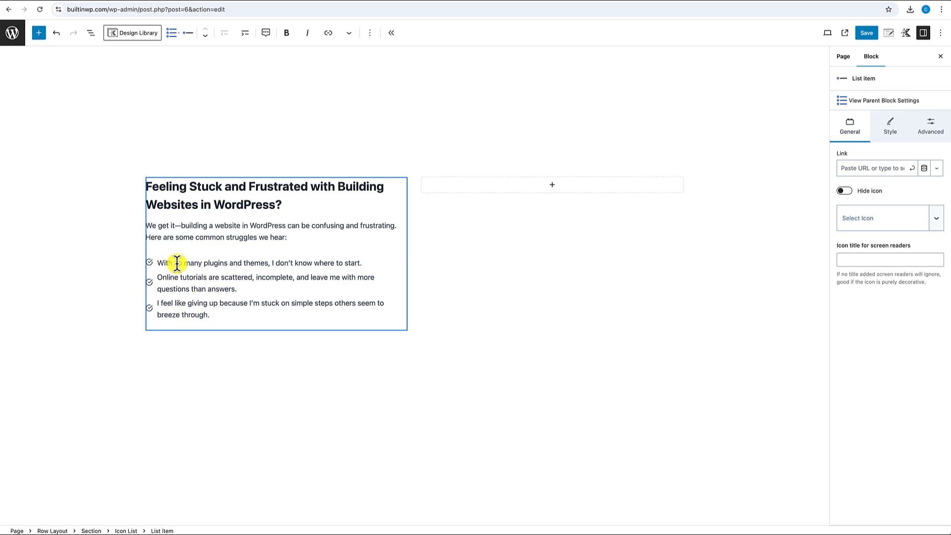
pyautogui.click(892, 101)
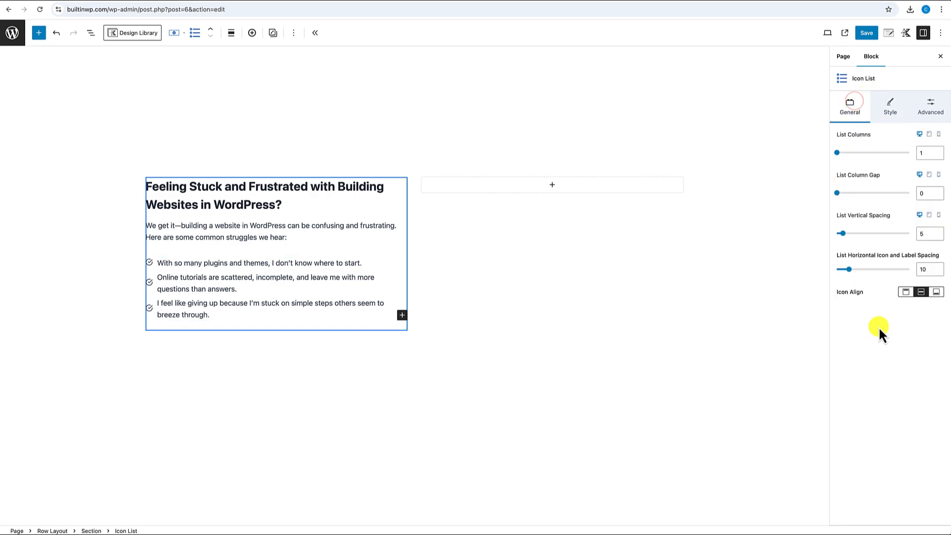
# - Align the list icons with the first text line and switch them to the first frowning-face icon
pyautogui.click(906, 292)
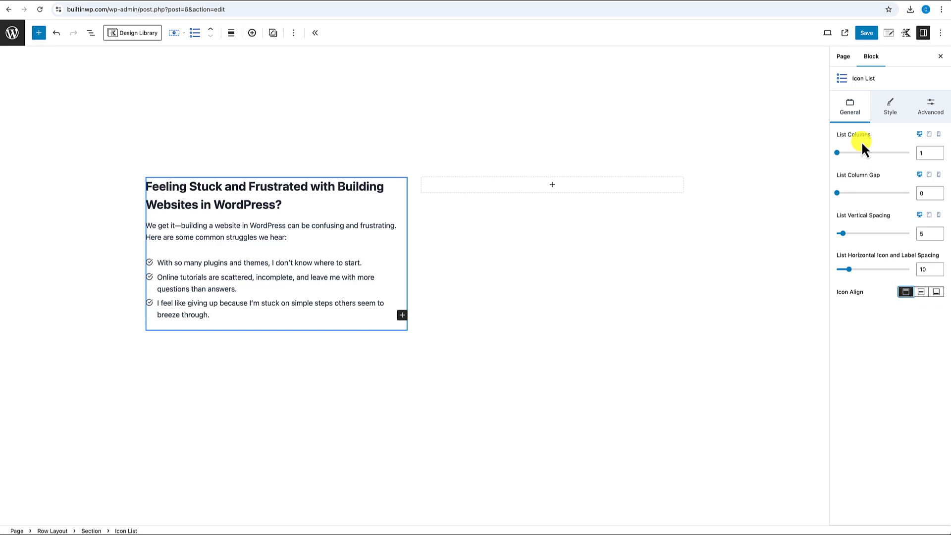
pyautogui.click(885, 109)
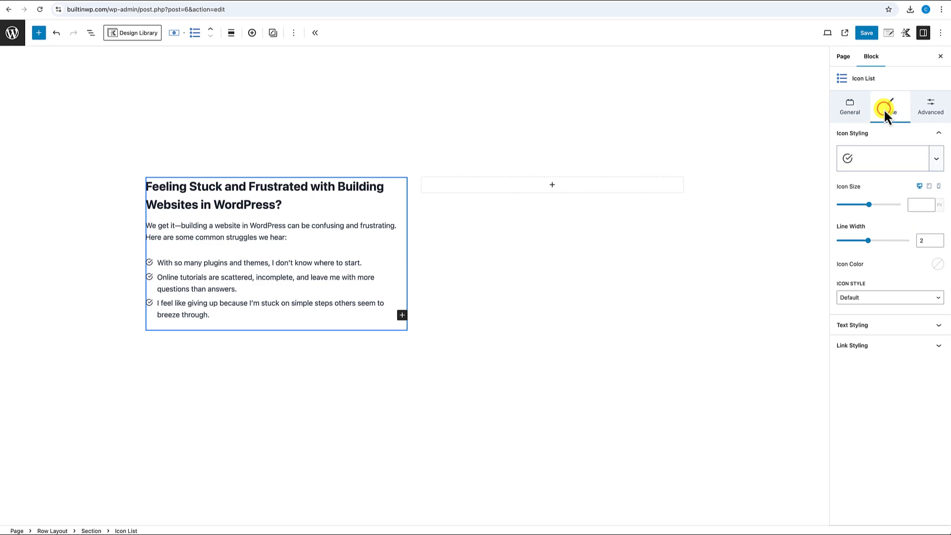
pyautogui.click(870, 165)
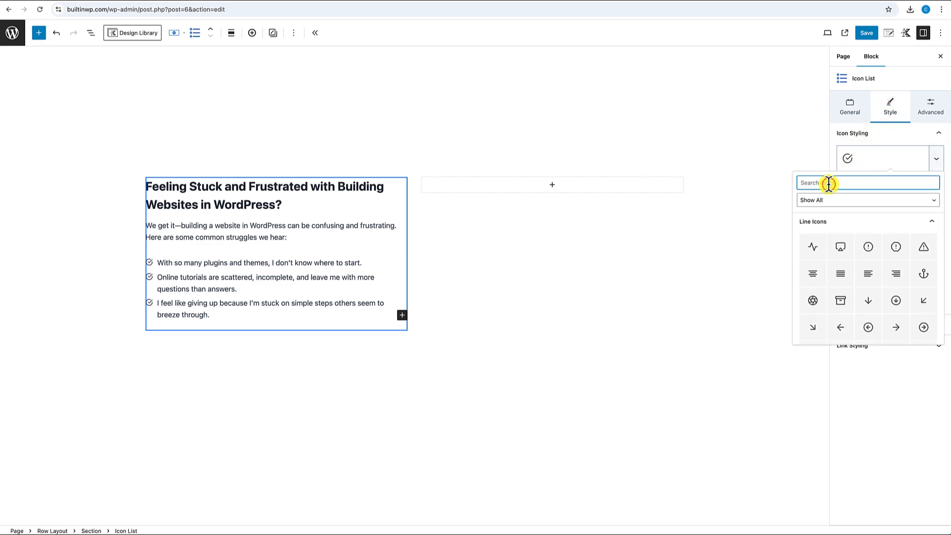
pyautogui.write('sad face')
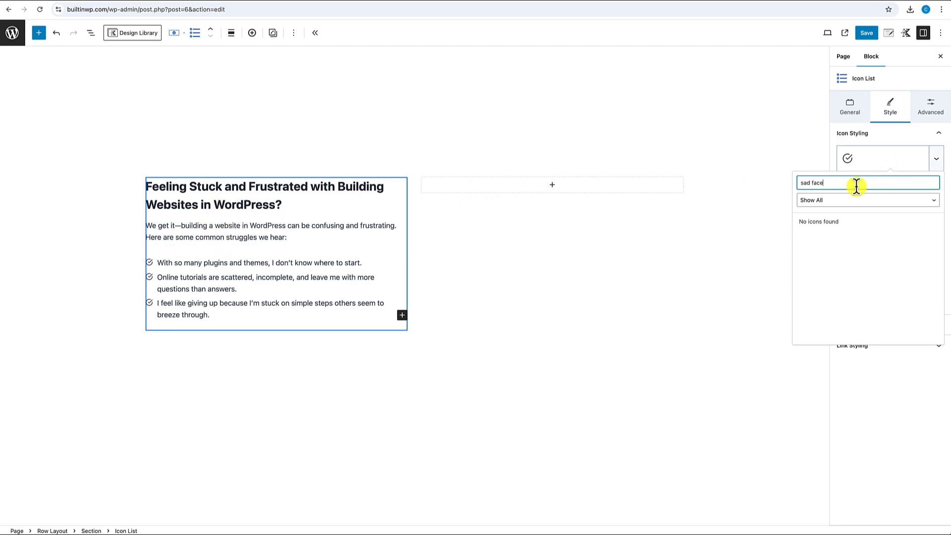
pyautogui.doubleClick(817, 182)
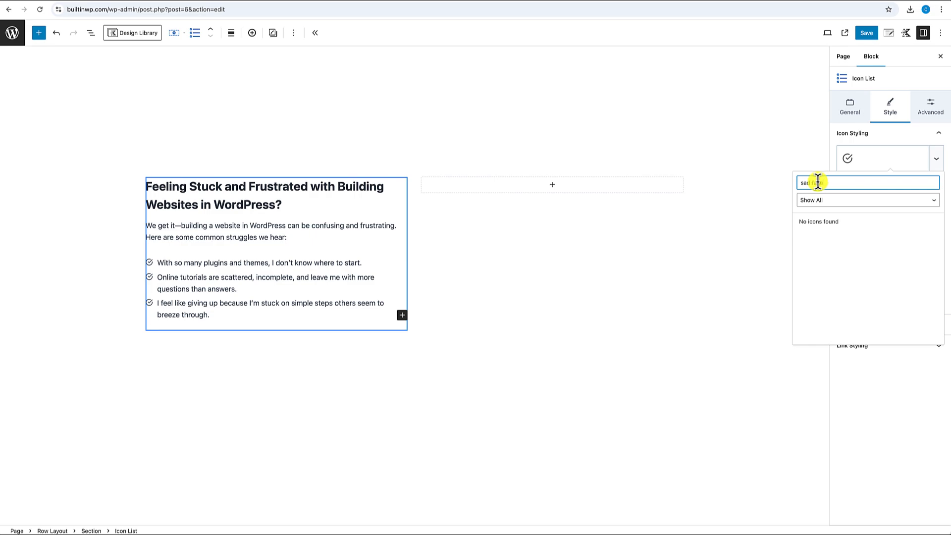
pyautogui.moveTo(828, 181); pyautogui.dragTo(794, 181)
pyautogui.click(822, 182)
pyautogui.write('smil')
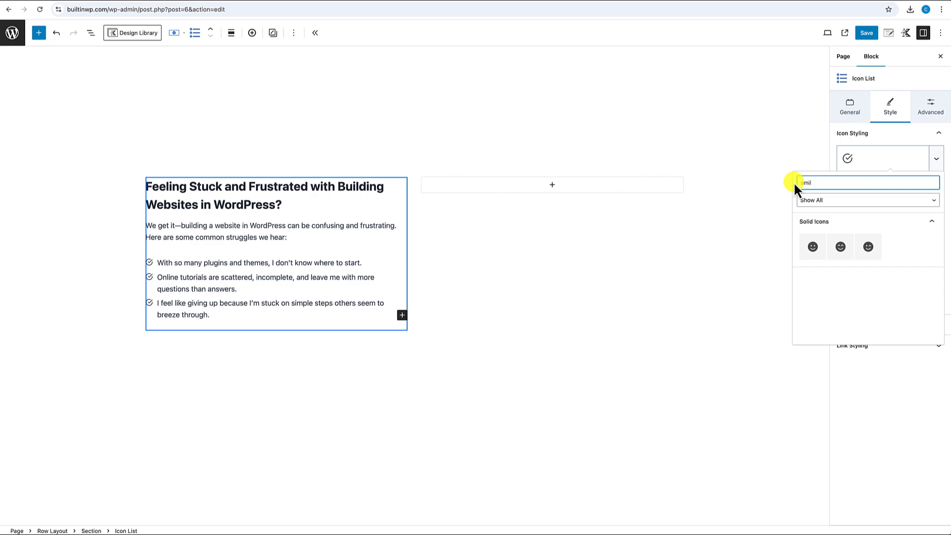
pyautogui.press('BackSpace')
pyautogui.press('BackSpace')
pyautogui.press('BackSpace')
pyautogui.press('BackSpace')
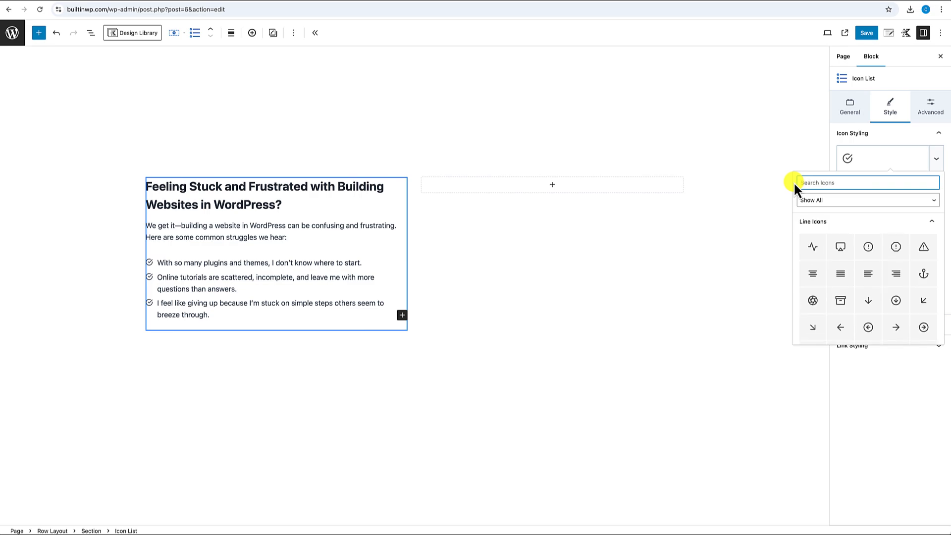
pyautogui.write('frown')
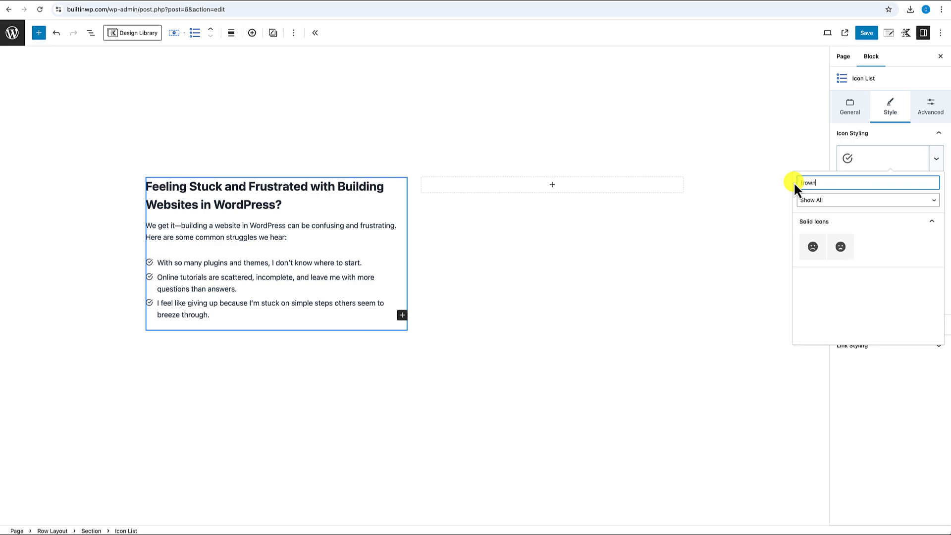
pyautogui.click(812, 248)
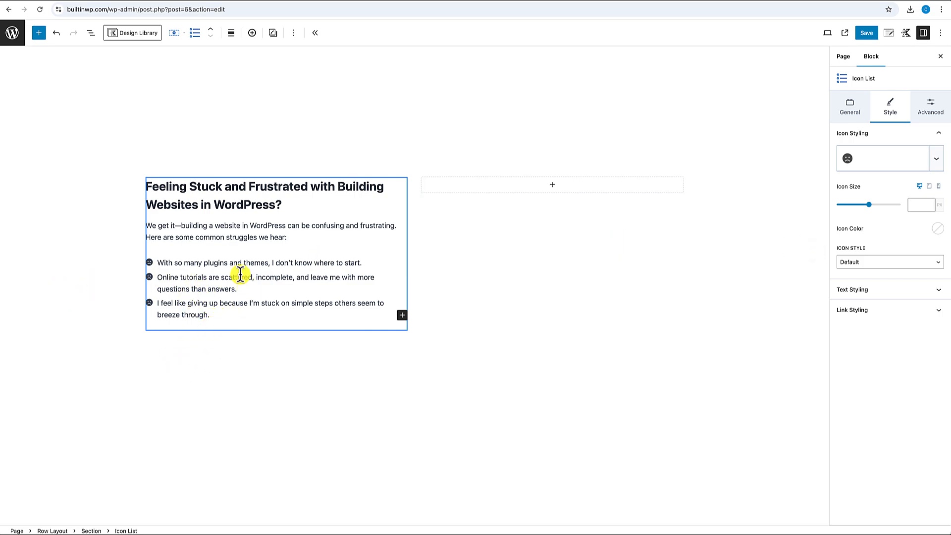
pyautogui.click(233, 327)
pyautogui.click(224, 312)
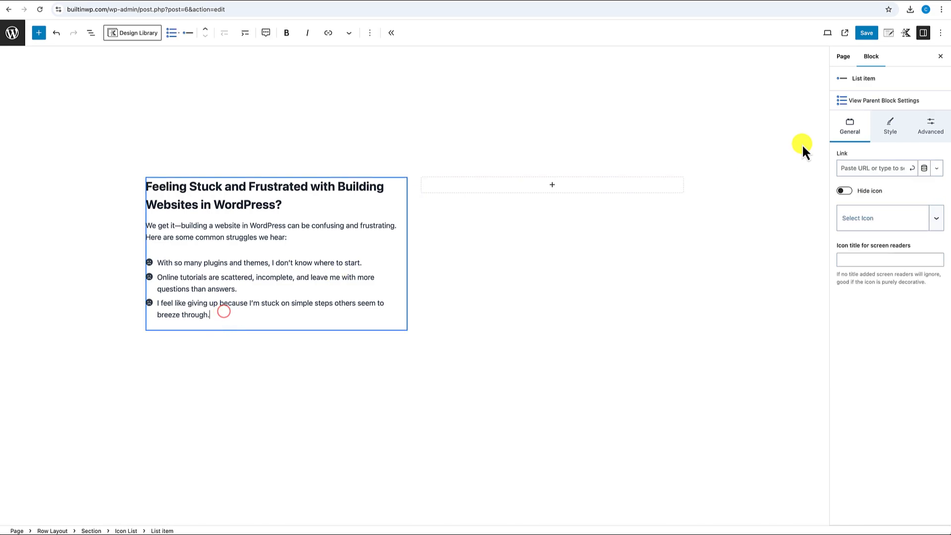
# - Add a Text (Adv) paragraph after the icon list containing the 'You're not alone. At Built In WP…' text
pyautogui.click(886, 101)
pyautogui.click(889, 100)
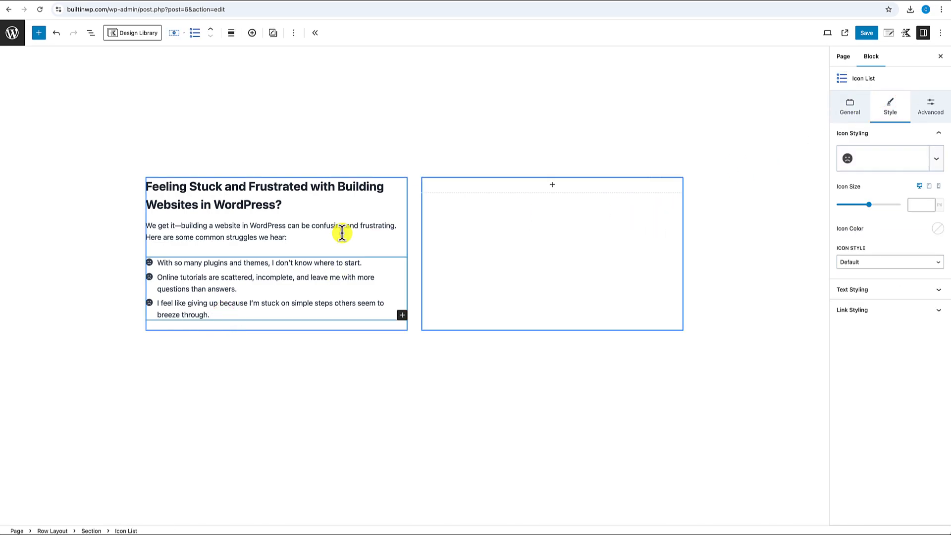
pyautogui.click(295, 36)
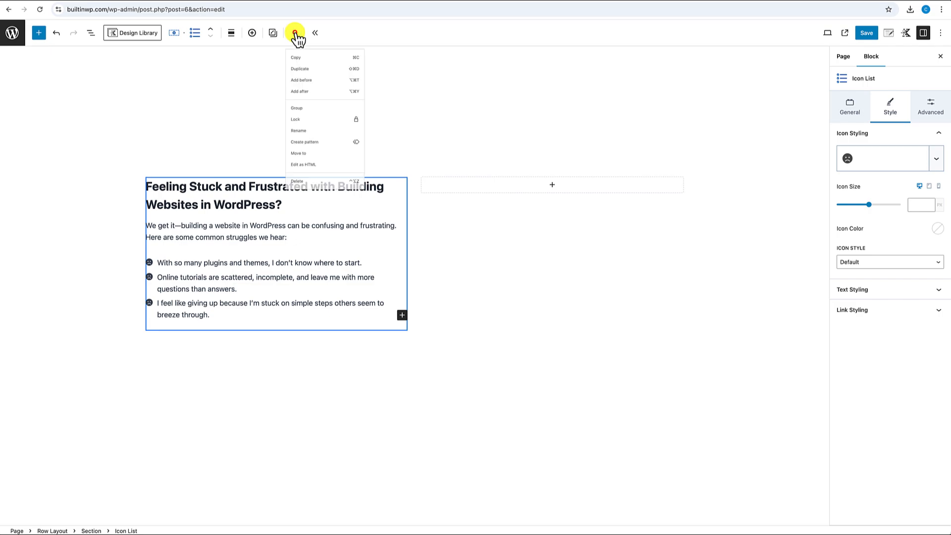
pyautogui.click(315, 111)
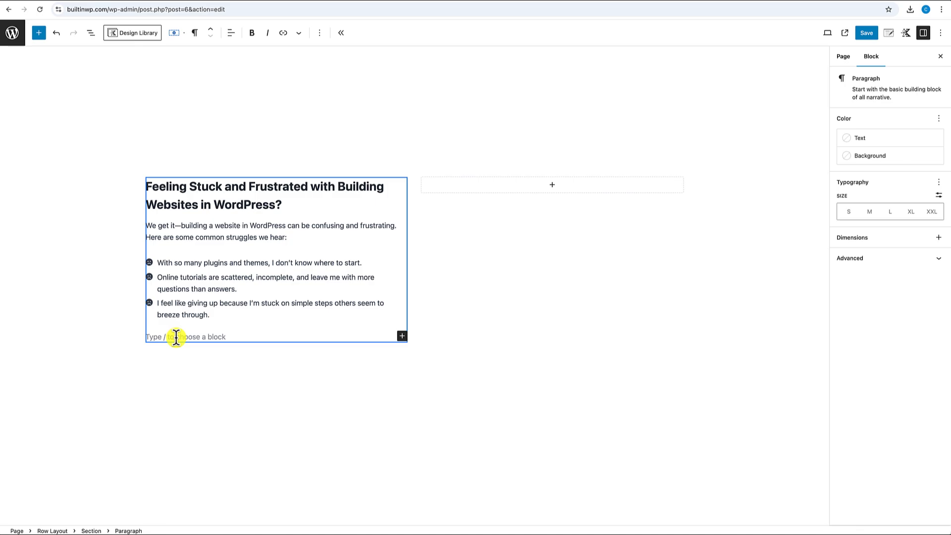
pyautogui.write('/text')
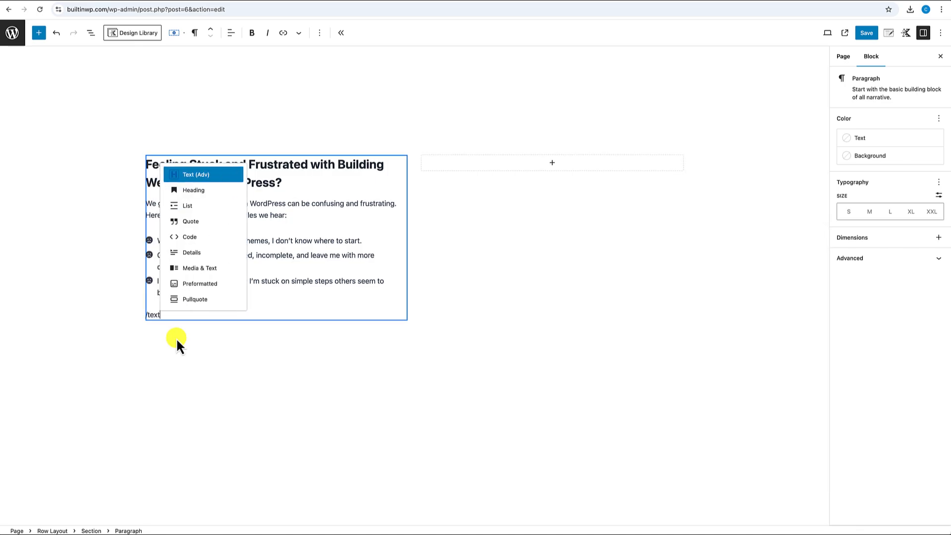
pyautogui.click(196, 174)
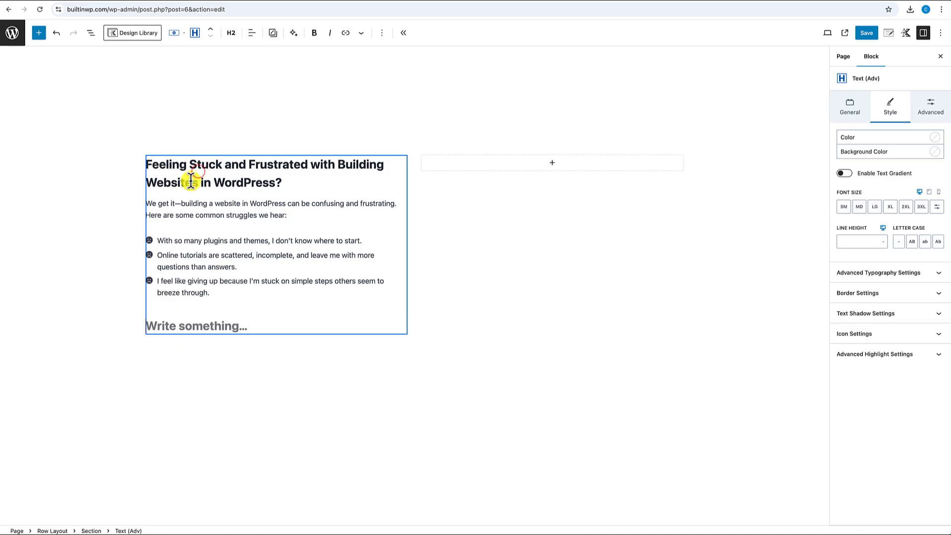
pyautogui.click(232, 33)
pyautogui.click(243, 171)
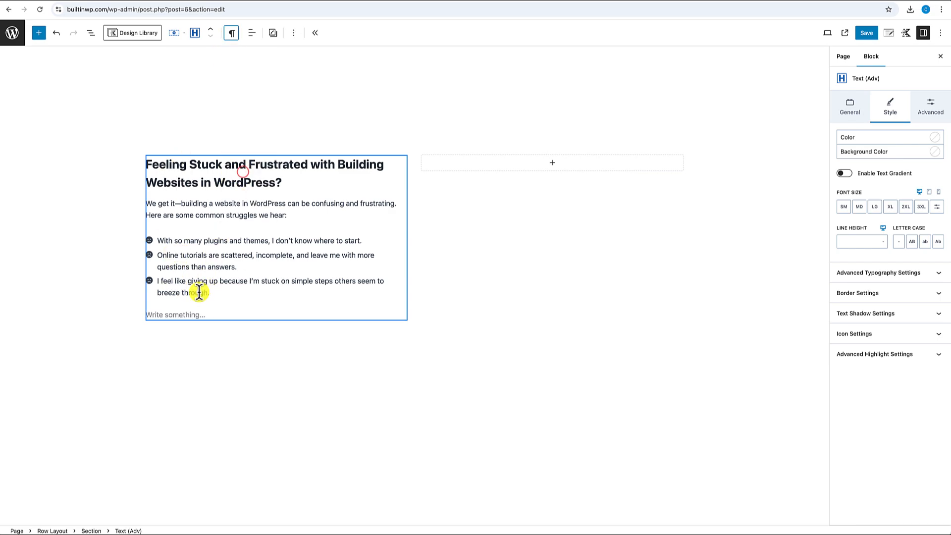
pyautogui.click(176, 314)
pyautogui.write('You’re not alone. At Built In WP, we understand these challenges and are here to make building your WordPress site clear, simple, and achievable.')
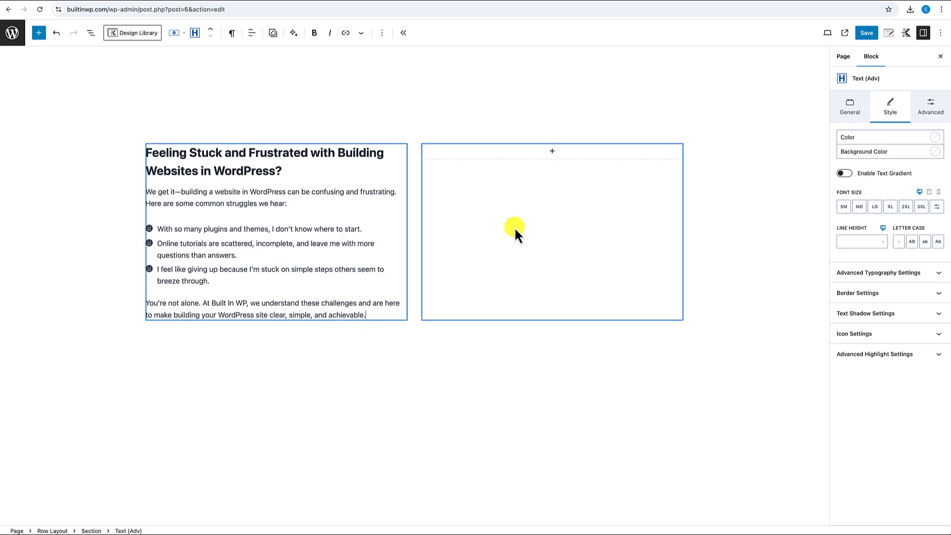
# - Add an Image (Adv) block to the right column and upload the downloaded photo of a woman at a laptop
pyautogui.click(552, 151)
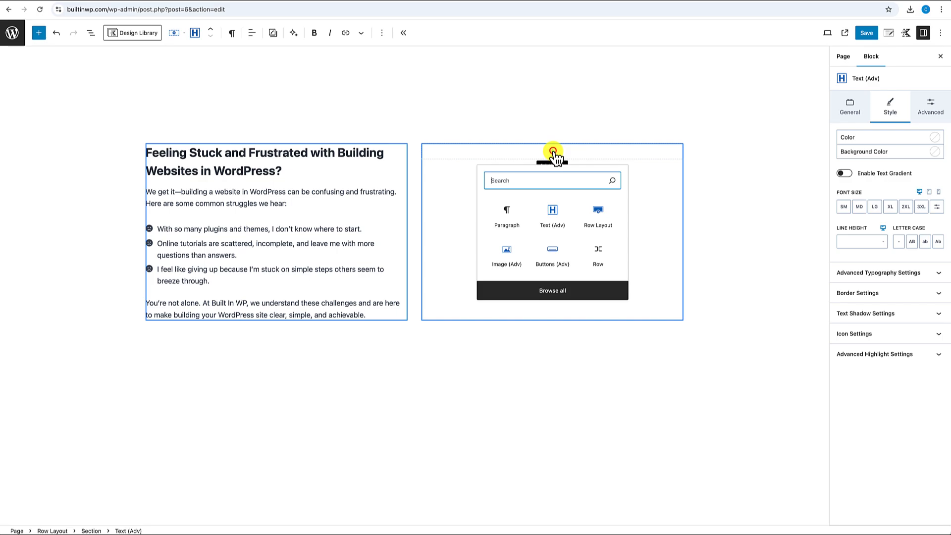
pyautogui.click(506, 254)
pyautogui.click(471, 194)
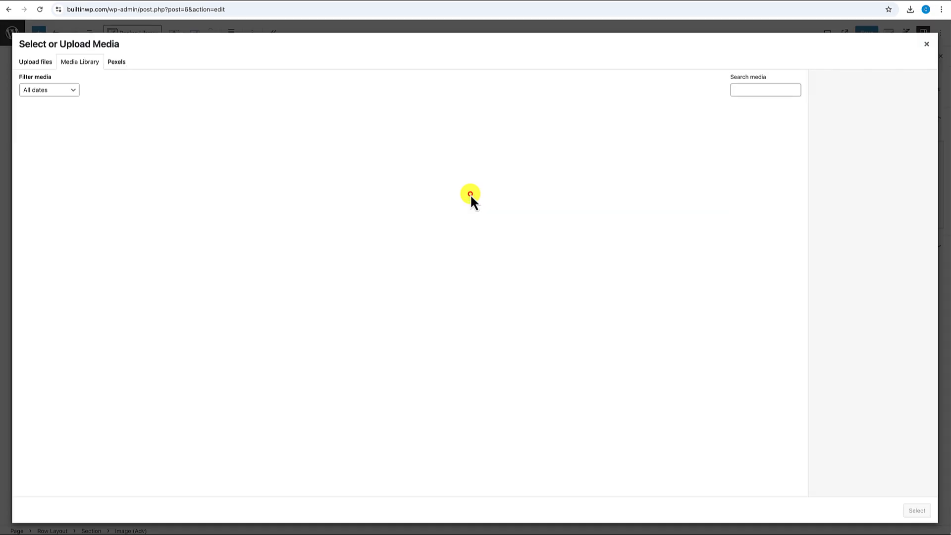
pyautogui.click(45, 62)
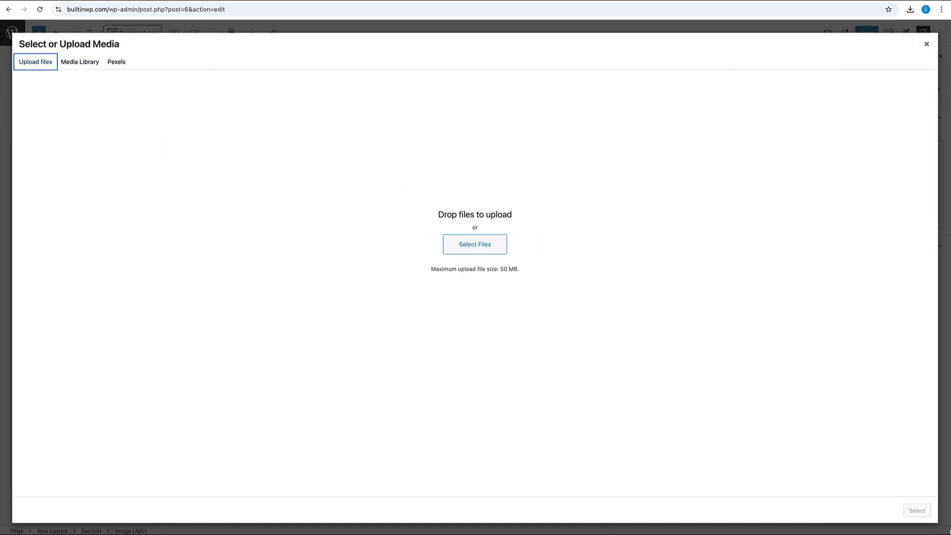
pyautogui.click(950, 533)
pyautogui.moveTo(876, 525); pyautogui.dragTo(724, 438)
# - Copy the photo's title into its Alt Text field and insert the photo
pyautogui.tripleClick(889, 280)
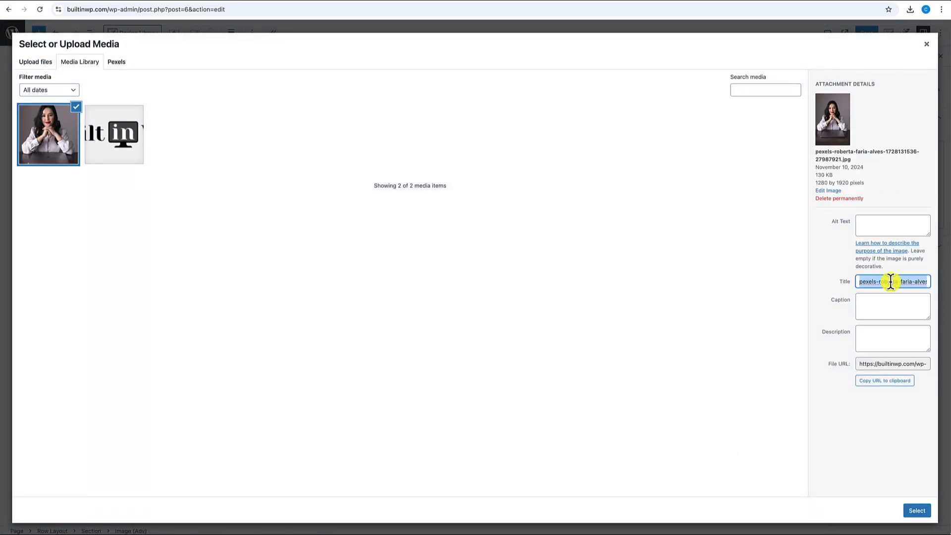
pyautogui.press('super+c')
pyautogui.click(891, 228)
pyautogui.press('super+v')
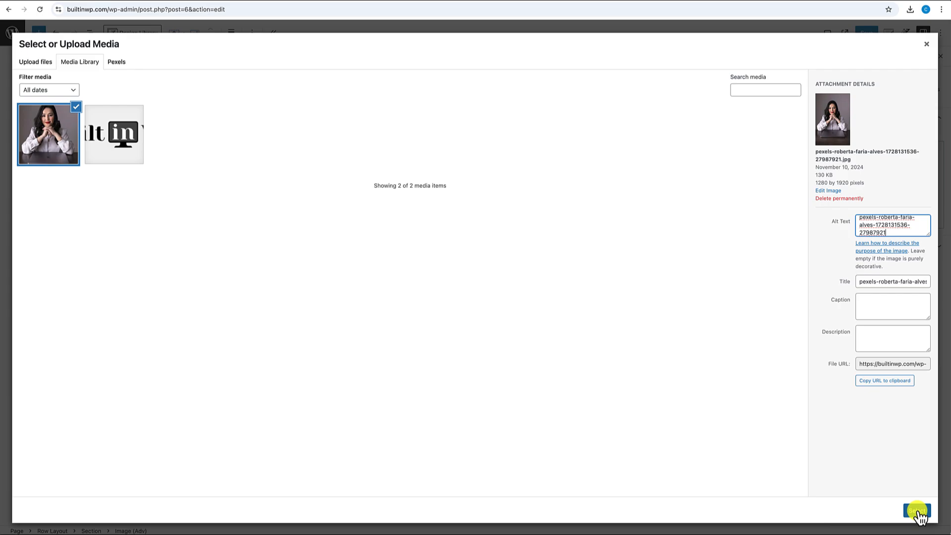
pyautogui.click(916, 510)
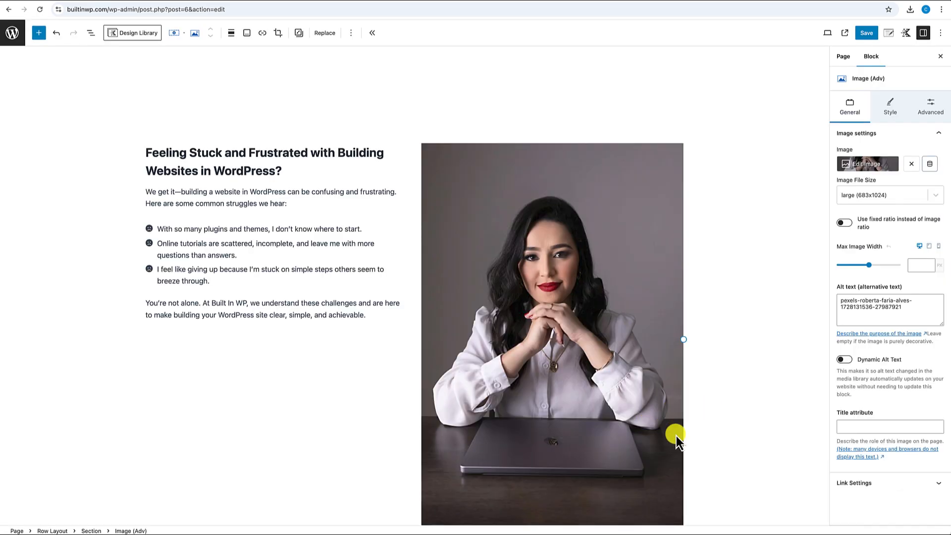
# - Lock the photo to a Landscape 4:3 ratio and move the focal point up to 49% left, 22% top
pyautogui.scroll(-5, 676, 435)
pyautogui.scroll(4, 671, 396)
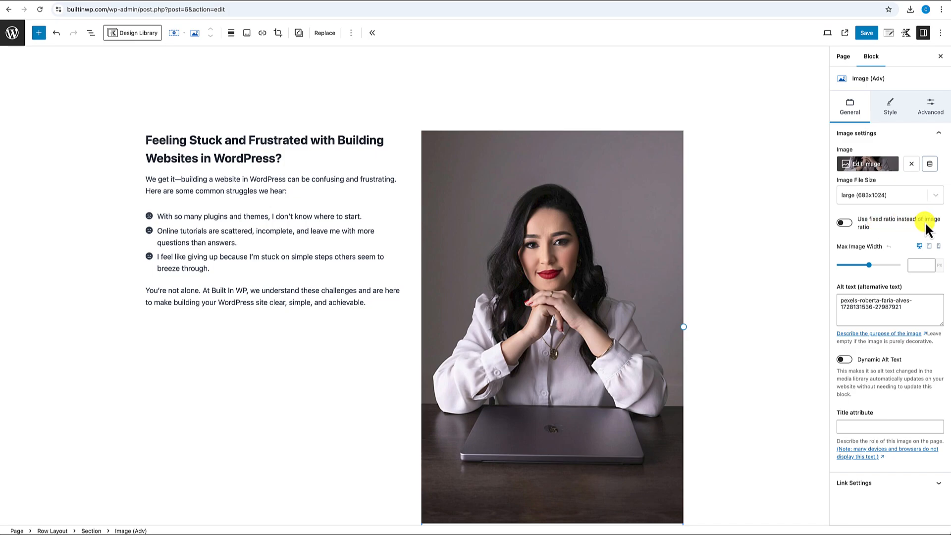
pyautogui.click(849, 227)
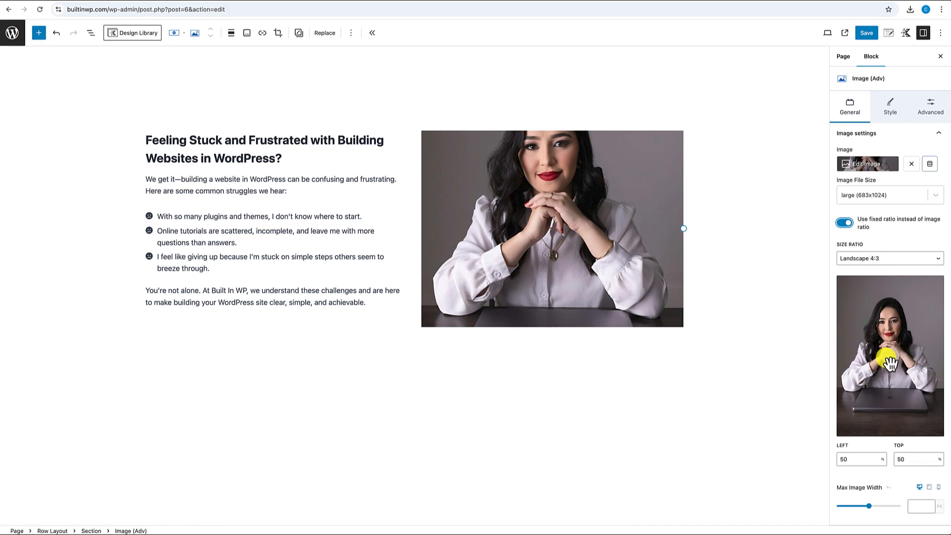
pyautogui.moveTo(891, 363); pyautogui.dragTo(893, 316)
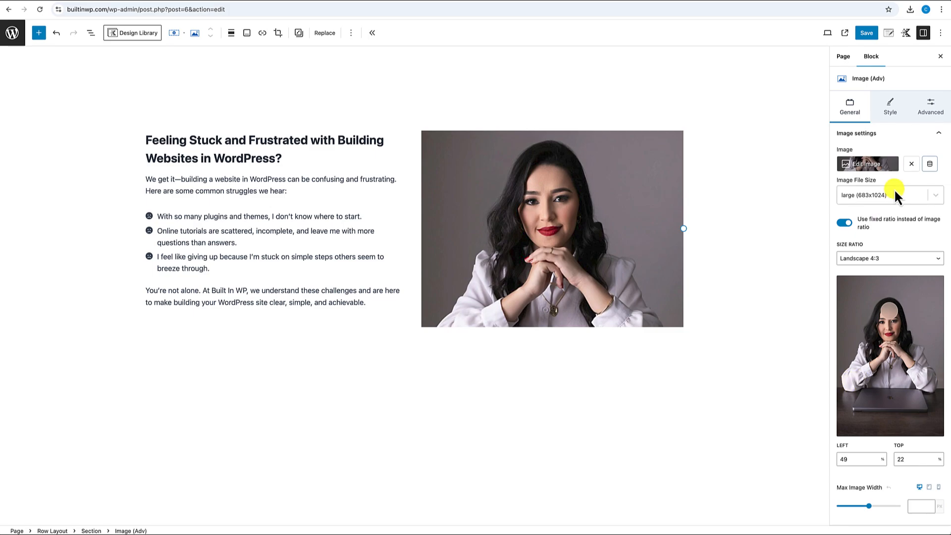
# - Give the photo a single 8 px border radius on all corners
pyautogui.click(889, 112)
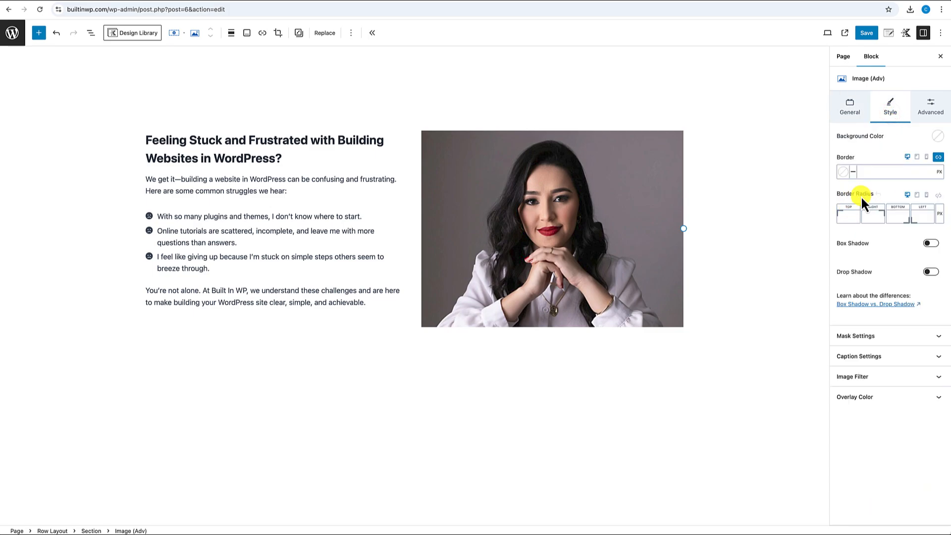
pyautogui.click(936, 196)
pyautogui.click(913, 216)
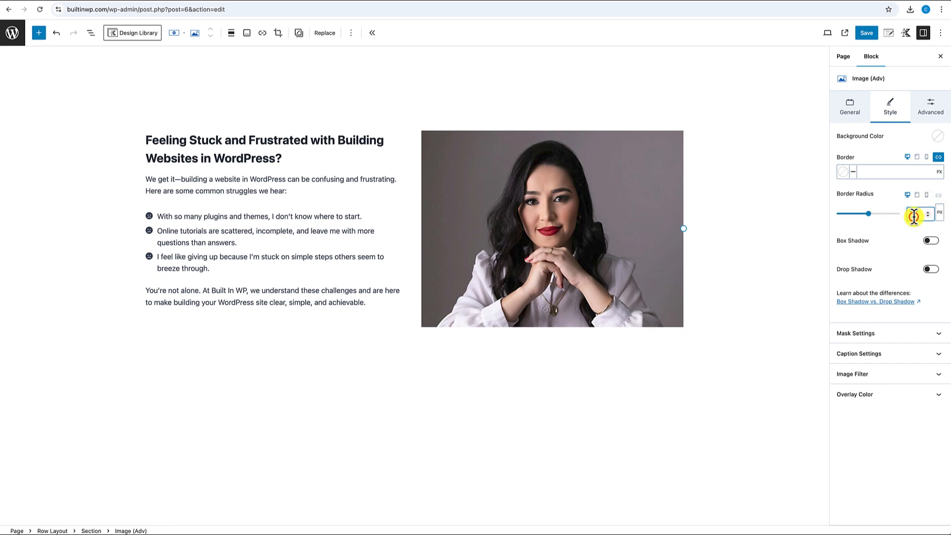
pyautogui.write('2')
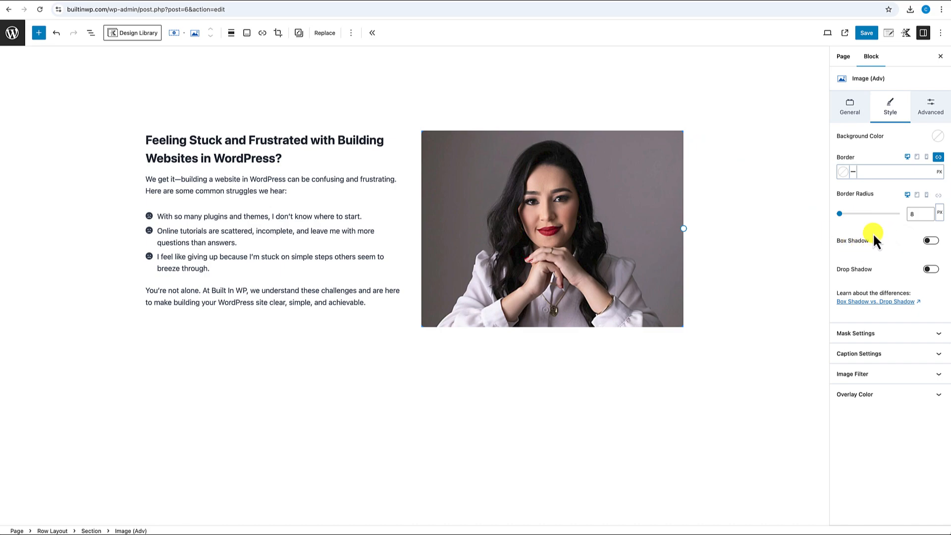
# - Apply the Grayscale image filter to the photo
pyautogui.click(869, 375)
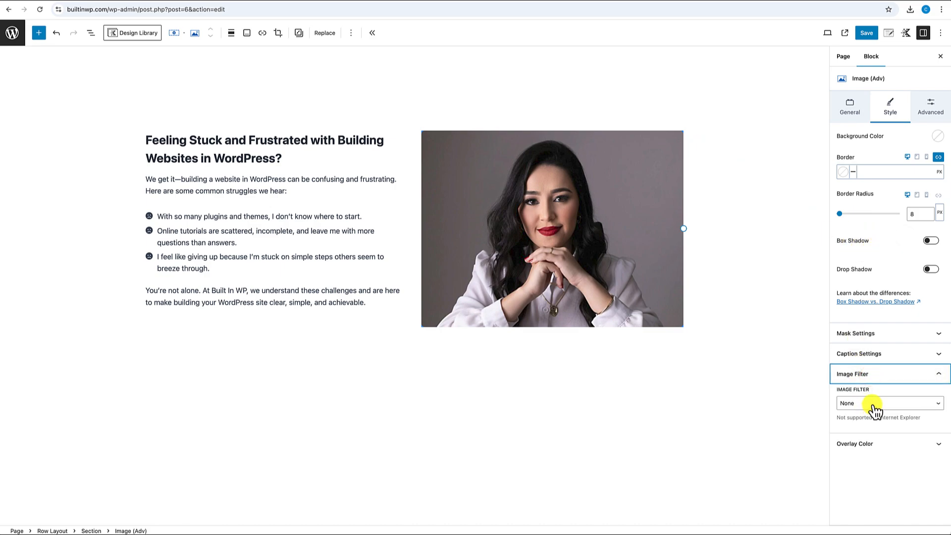
pyautogui.click(871, 403)
pyautogui.click(866, 413)
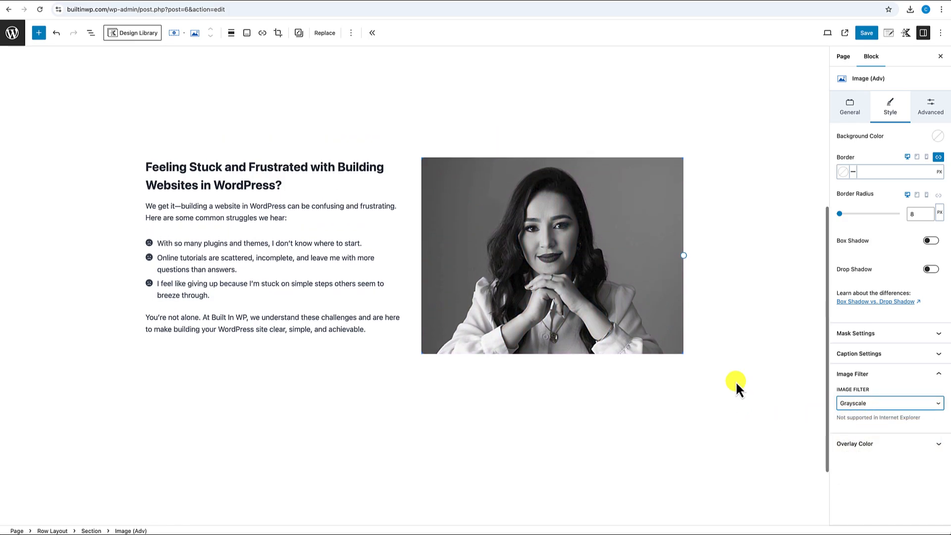
pyautogui.click(742, 374)
# - Change the two-column row's Column Gutter from MD to LG
pyautogui.scroll(1, 748, 360)
pyautogui.click(775, 250)
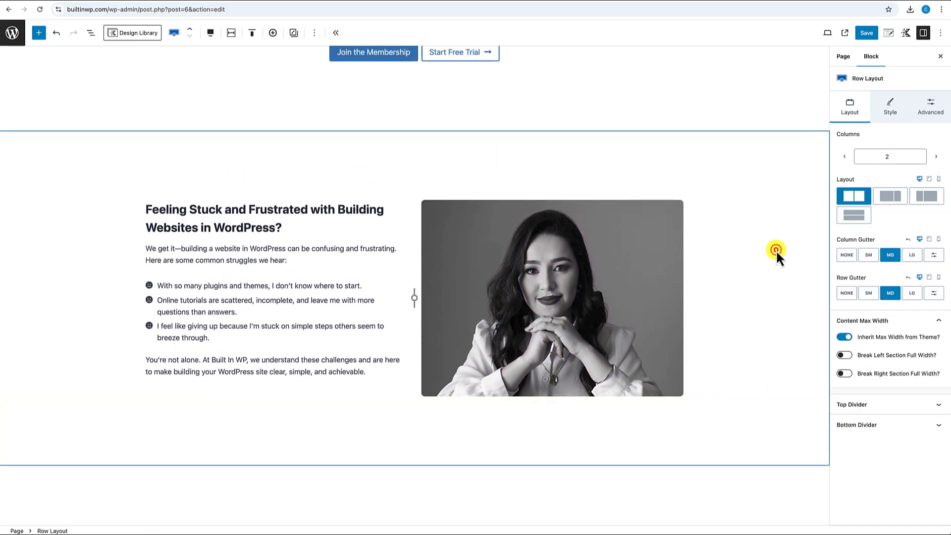
pyautogui.scroll(1, 776, 249)
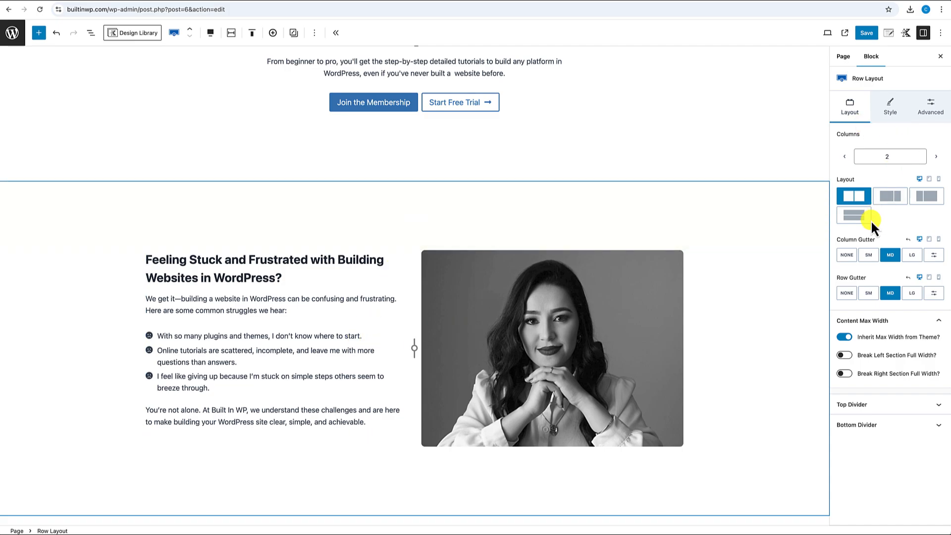
pyautogui.click(913, 256)
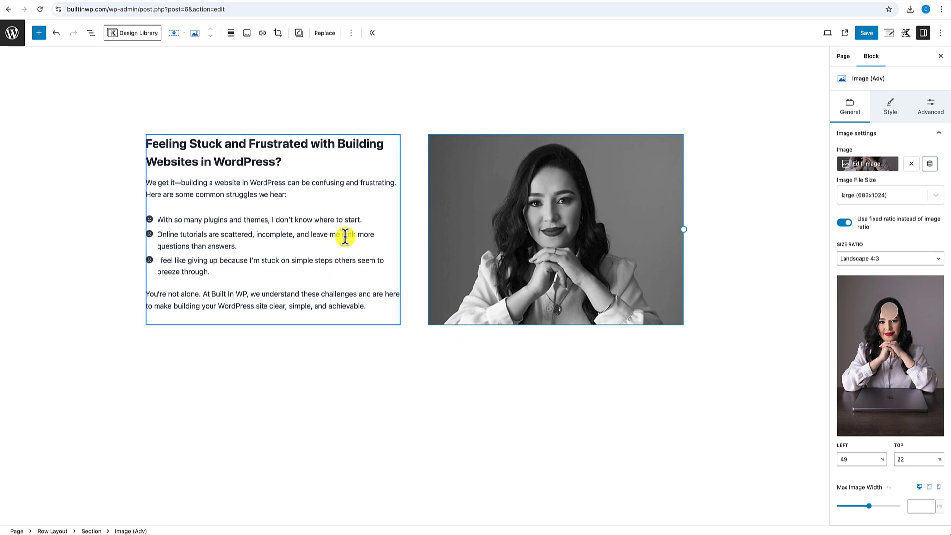
# - Change the struggles icon list's List Vertical Spacing from 10 to 12
pyautogui.click(252, 220)
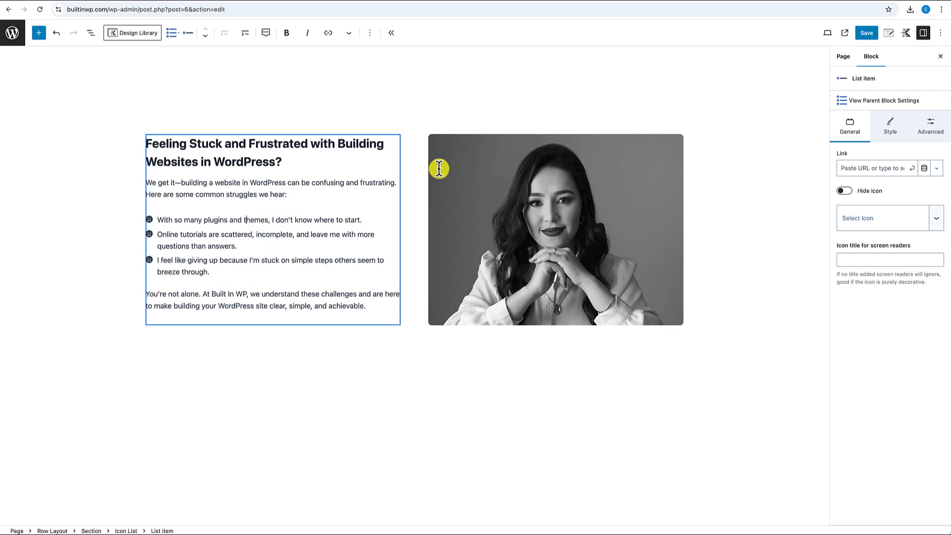
pyautogui.click(876, 102)
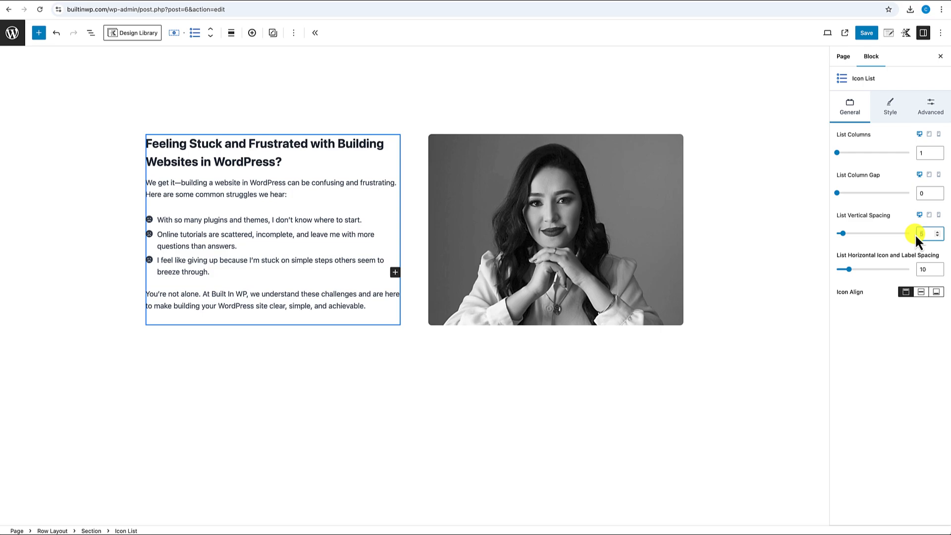
pyautogui.write('10')
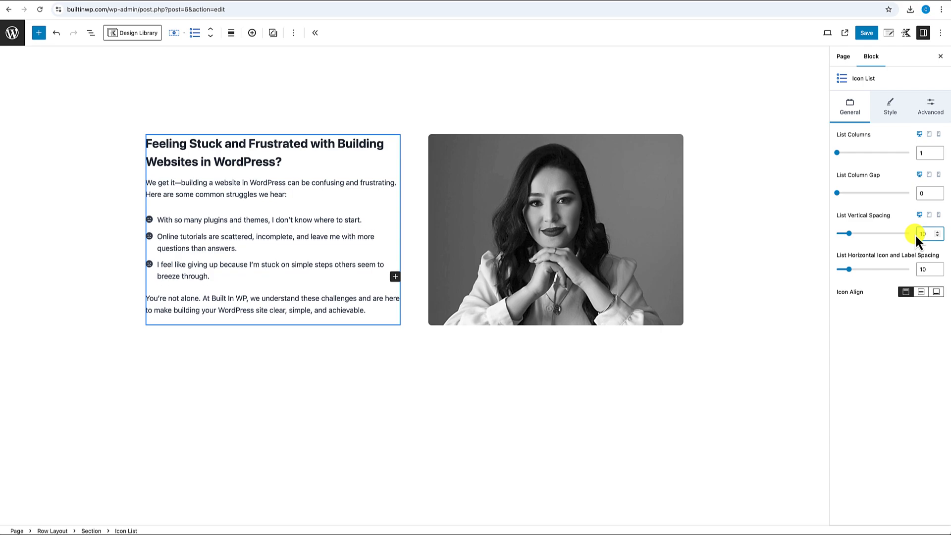
pyautogui.press('BackSpace')
pyautogui.write('2')
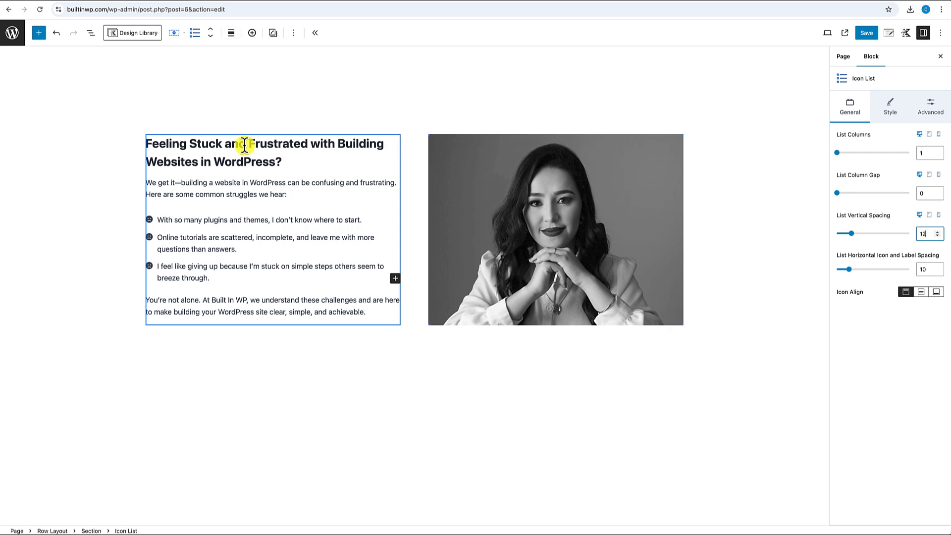
pyautogui.moveTo(230, 225)
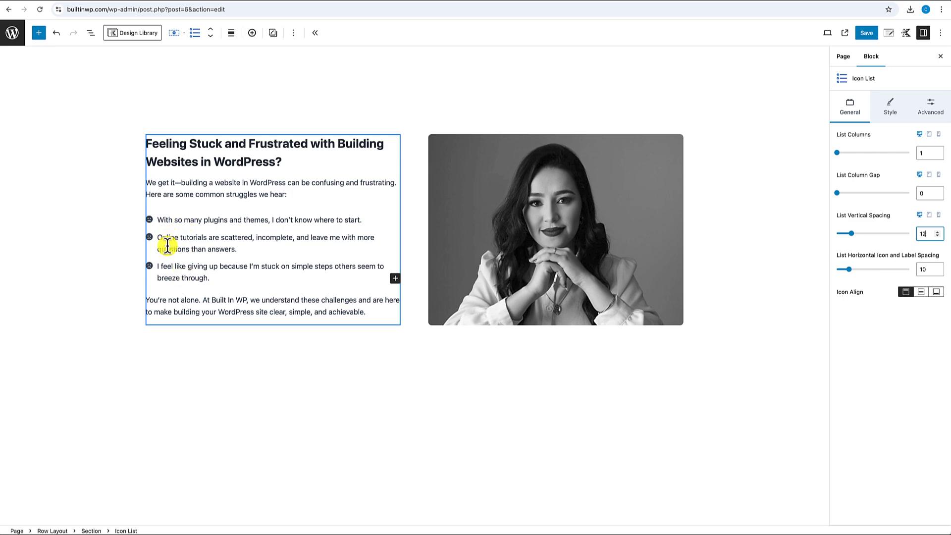
# - Indent each of the three frowning-face struggle items one level
pyautogui.click(191, 221)
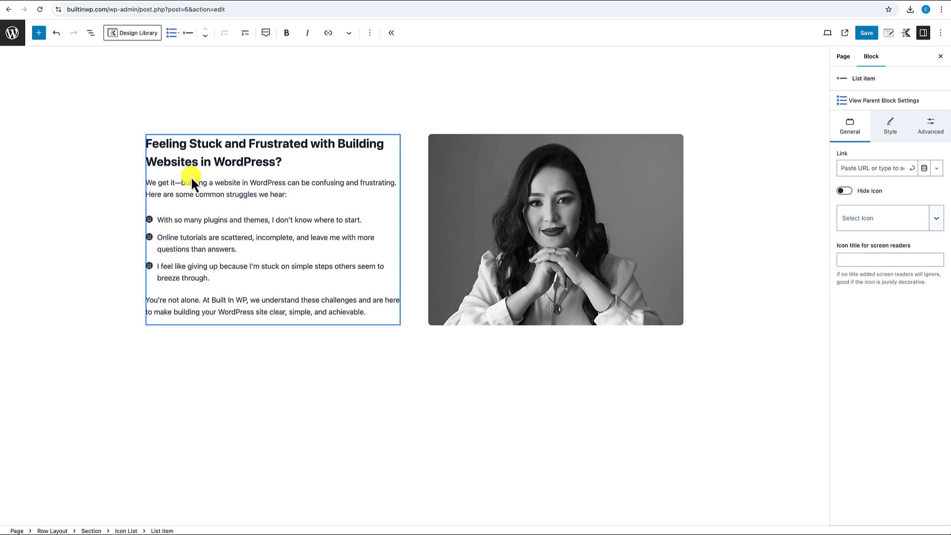
pyautogui.click(246, 33)
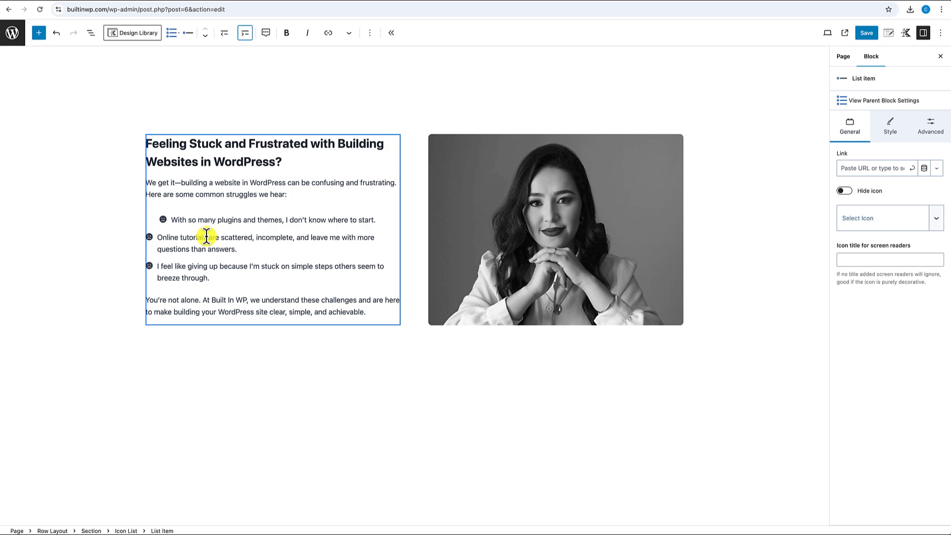
pyautogui.click(206, 237)
pyautogui.click(244, 34)
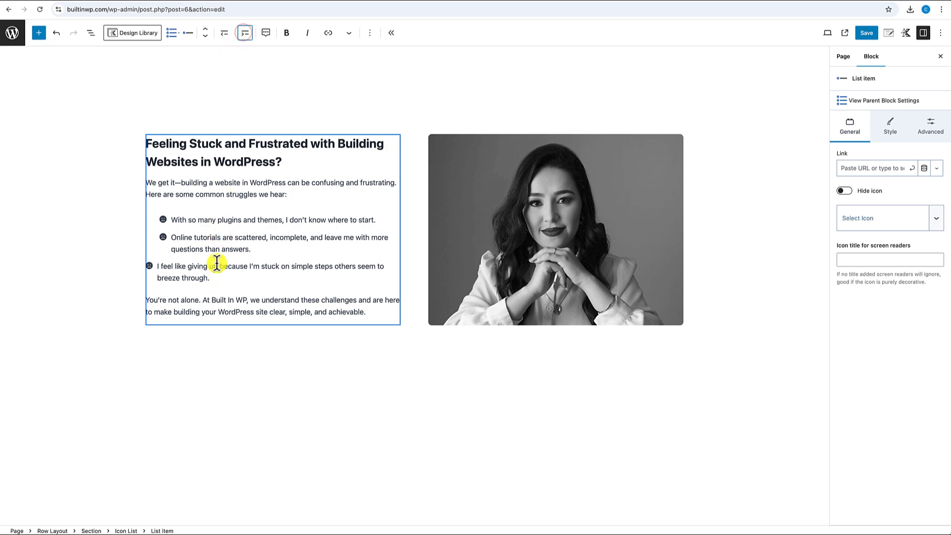
pyautogui.click(216, 263)
pyautogui.click(244, 33)
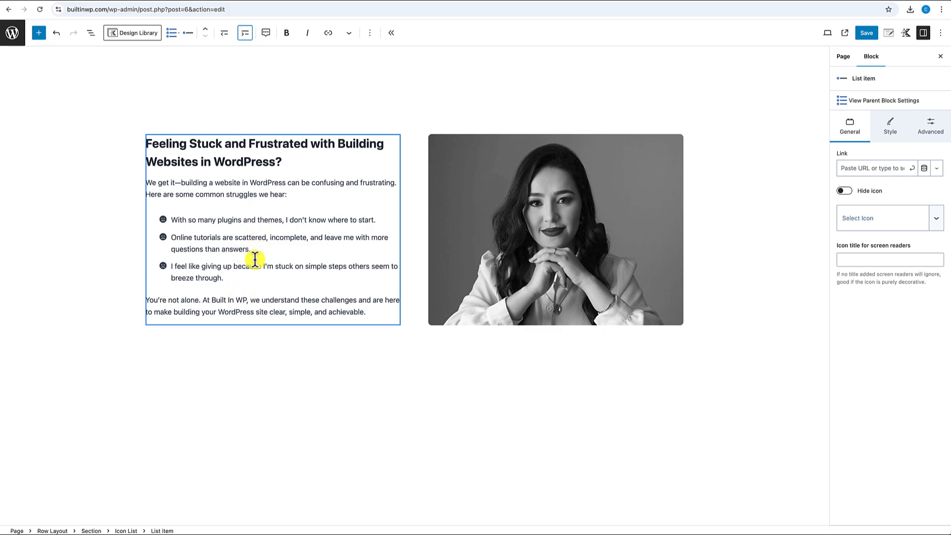
# - Insert an empty block after the 'Feeling Stuck' Row Layout using its Add after option
pyautogui.click(264, 394)
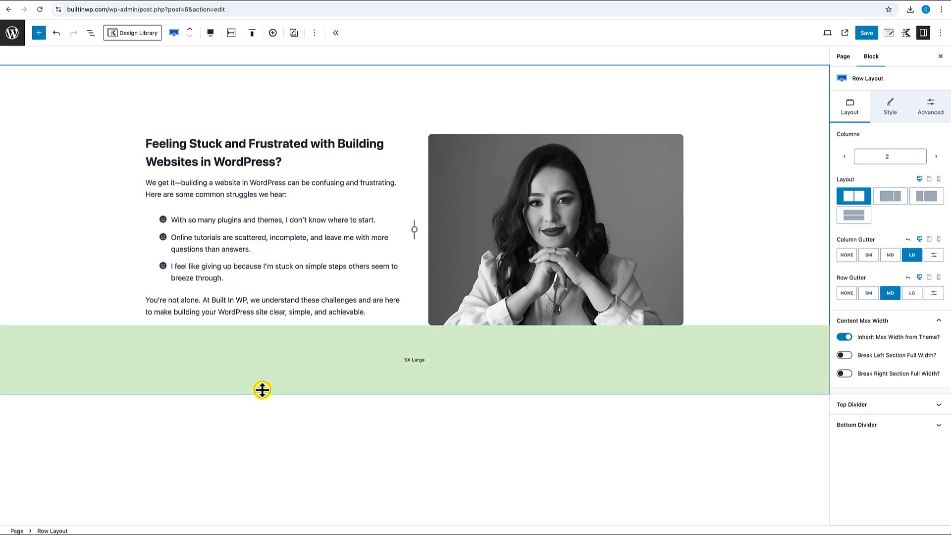
pyautogui.scroll(3, 263, 396)
pyautogui.scroll(-4, 263, 390)
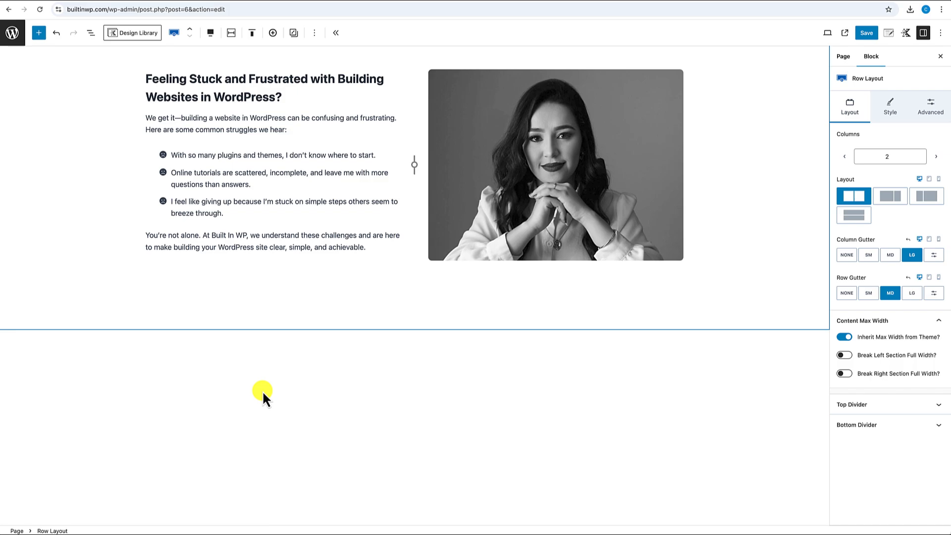
pyautogui.scroll(1, 263, 390)
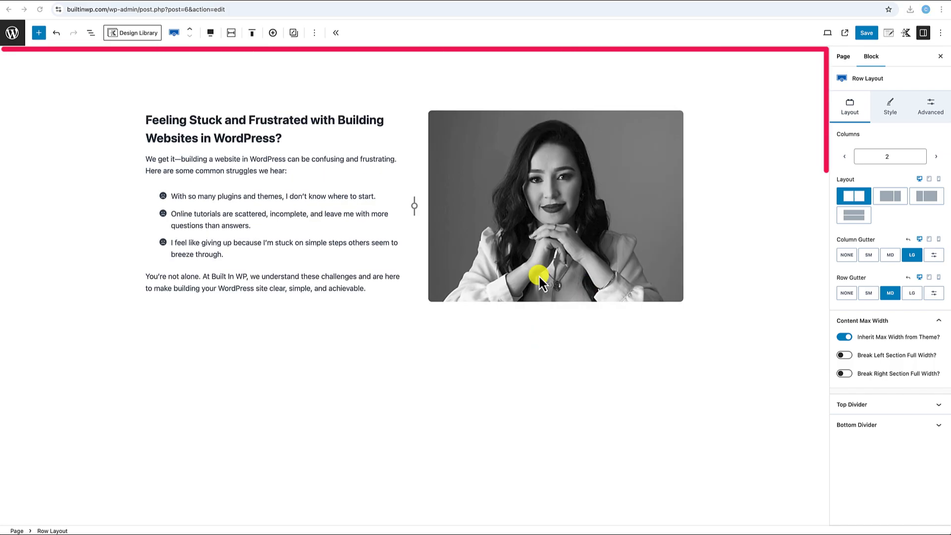
pyautogui.scroll(-1, 495, 328)
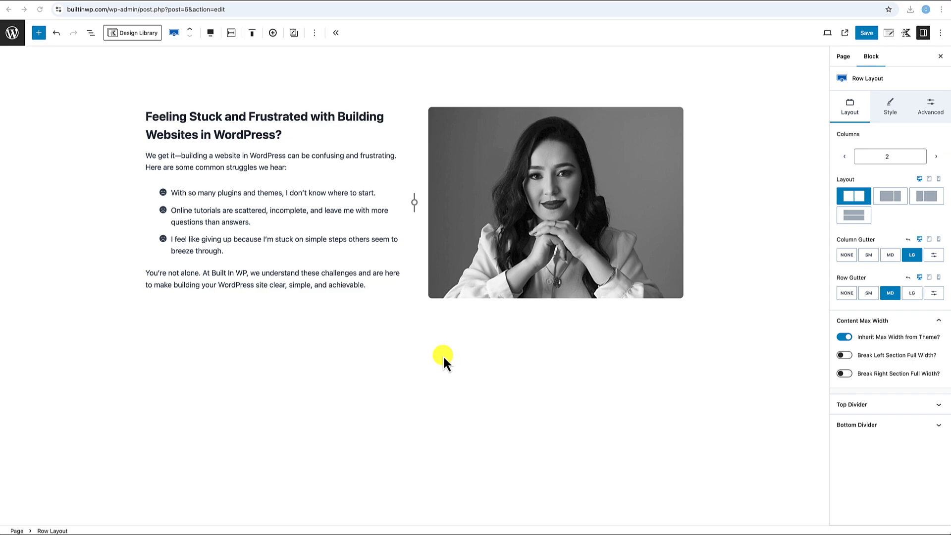
pyautogui.click(28, 332)
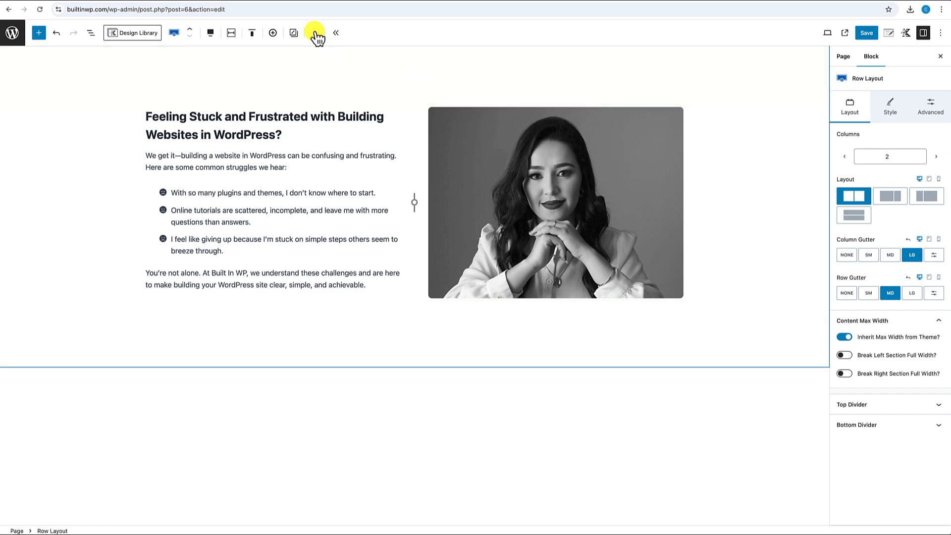
pyautogui.click(314, 33)
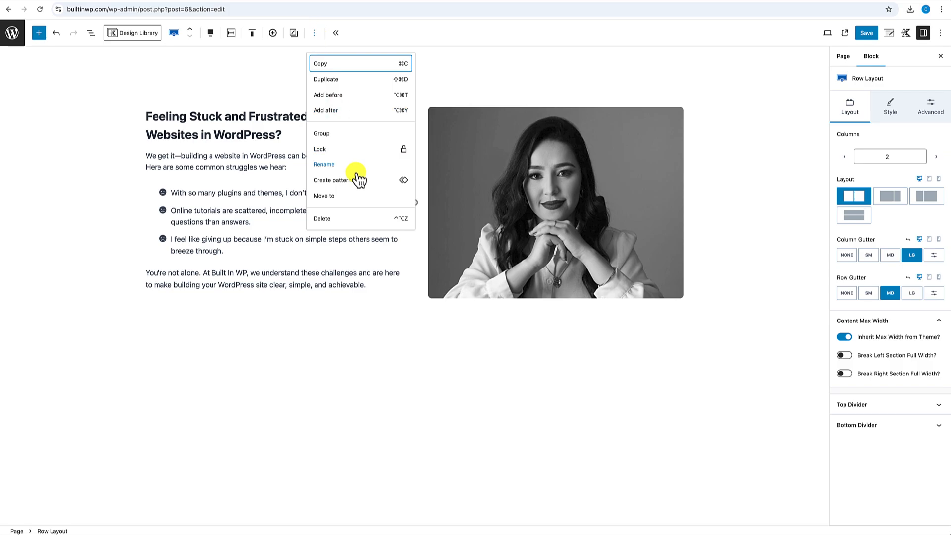
pyautogui.click(327, 112)
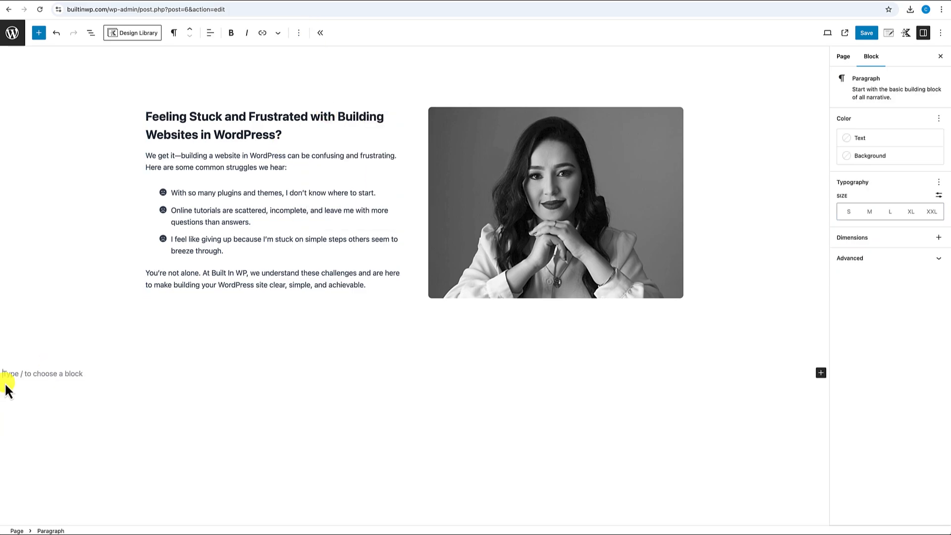
# - Insert a single-column Row Layout block with /row
pyautogui.write('/ro')
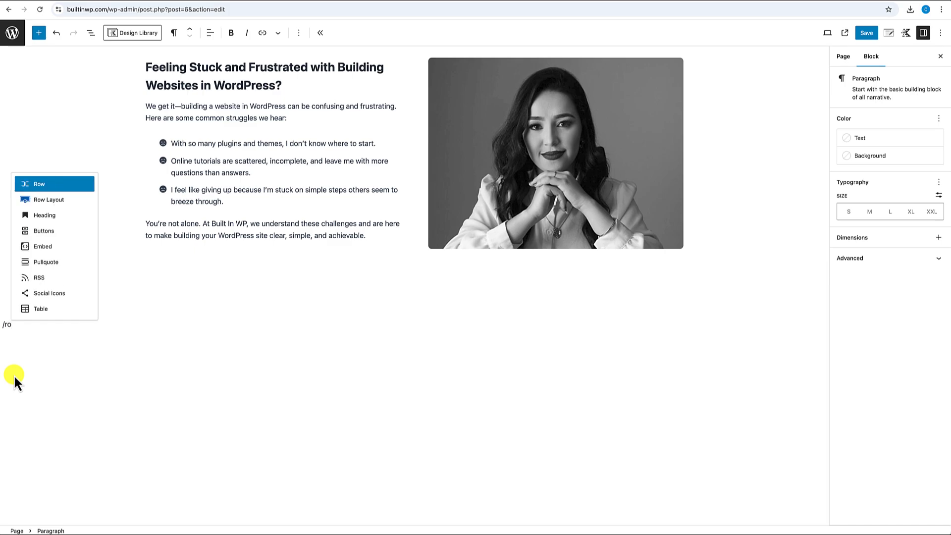
pyautogui.write('w')
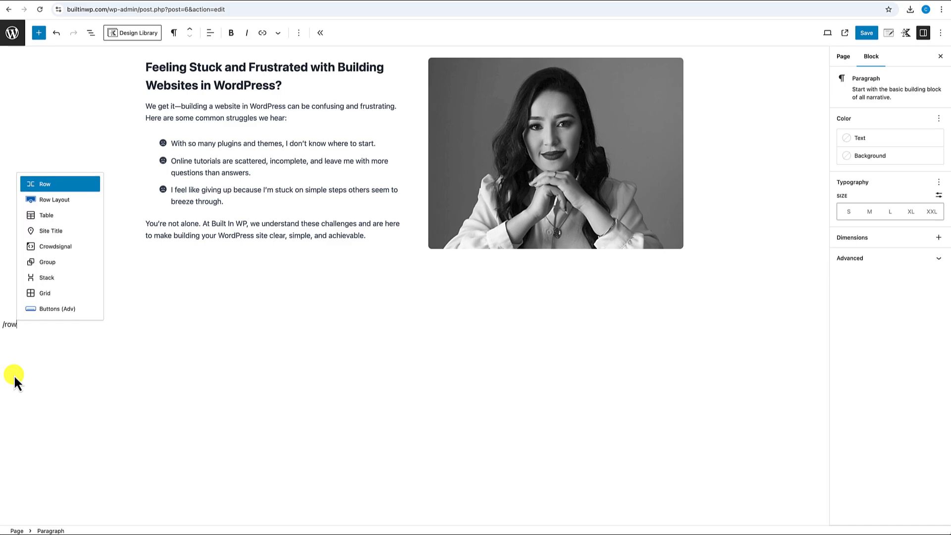
pyautogui.click(58, 200)
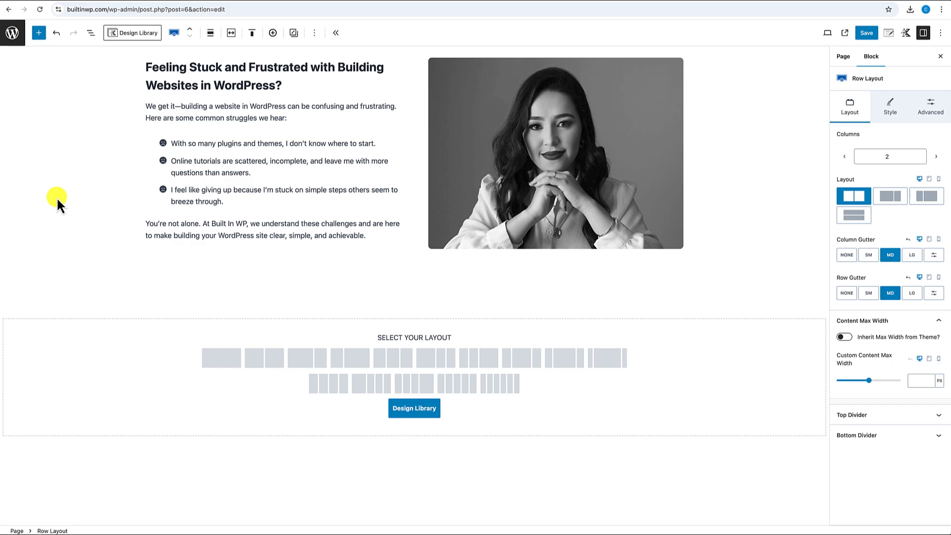
pyautogui.click(218, 360)
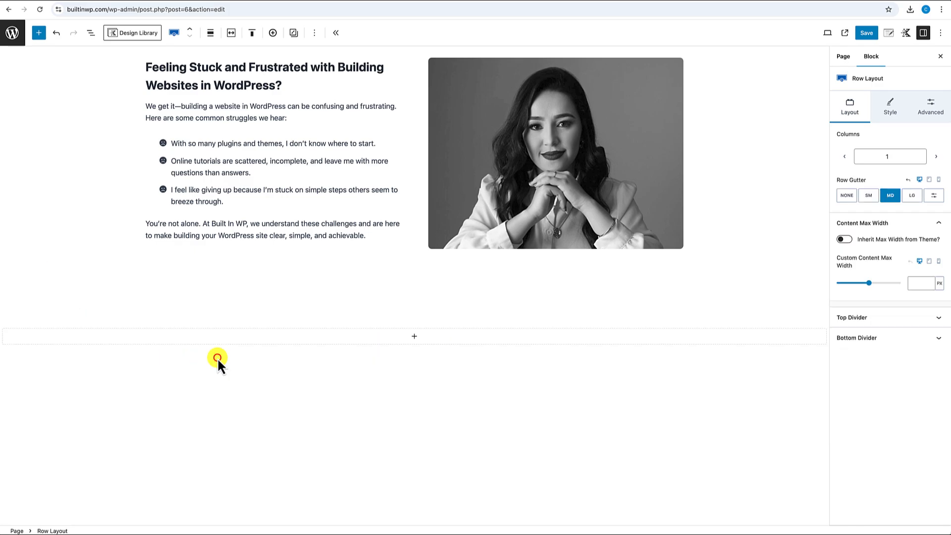
# - Make the row full width, keep content within theme inner width, and enlarge its bottom padding
pyautogui.click(114, 324)
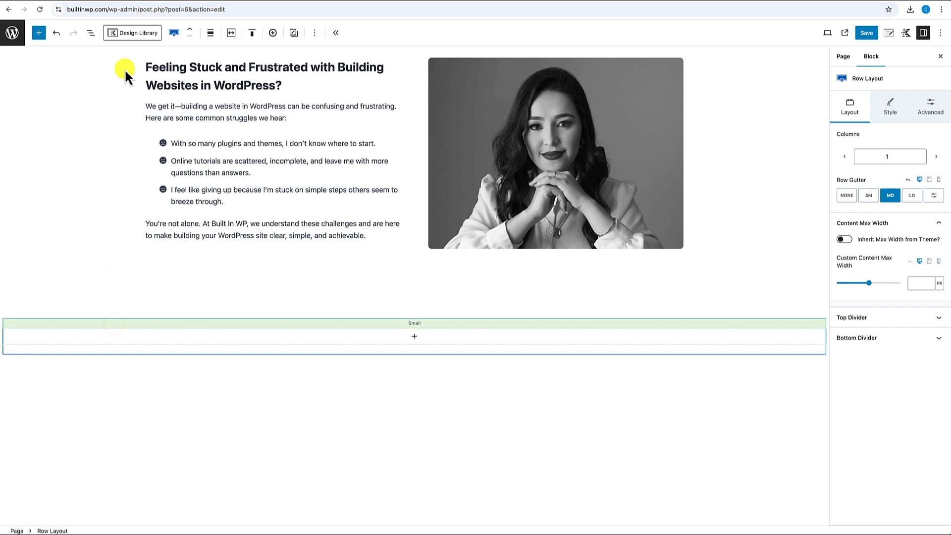
pyautogui.click(210, 34)
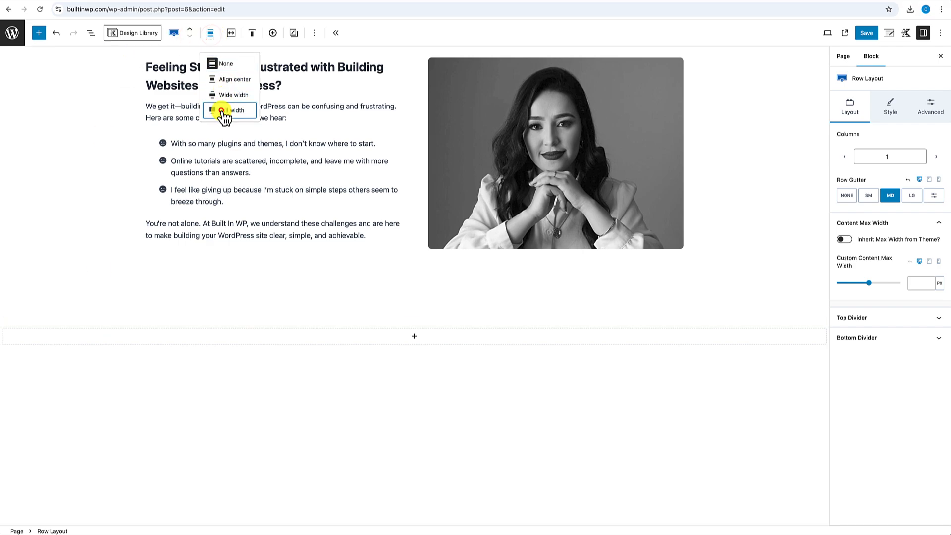
pyautogui.click(227, 110)
pyautogui.click(230, 34)
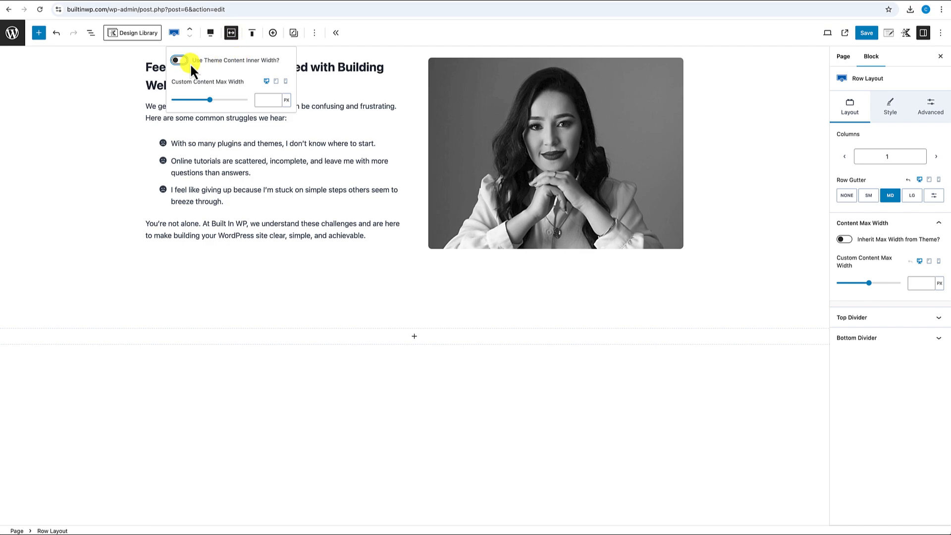
pyautogui.click(183, 61)
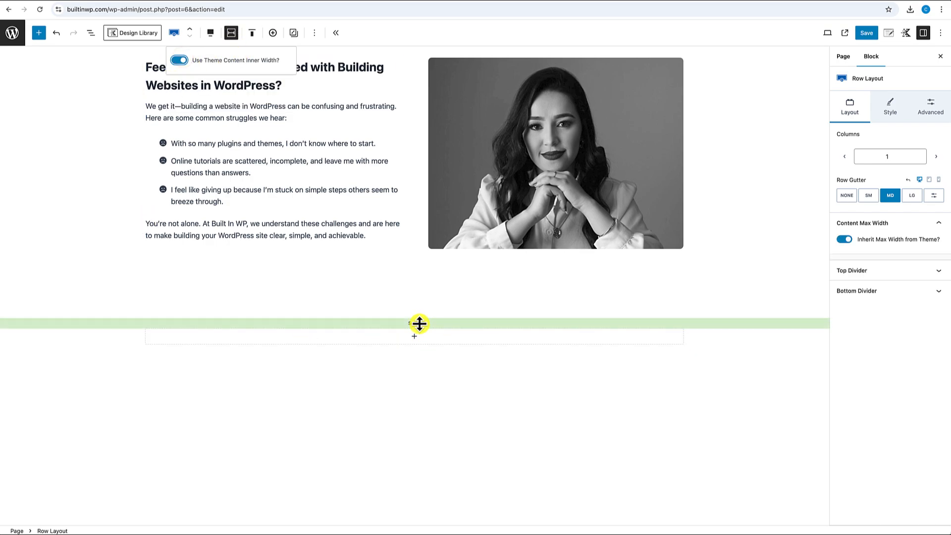
pyautogui.moveTo(419, 323); pyautogui.dragTo(419, 482)
pyautogui.scroll(-2, 419, 483)
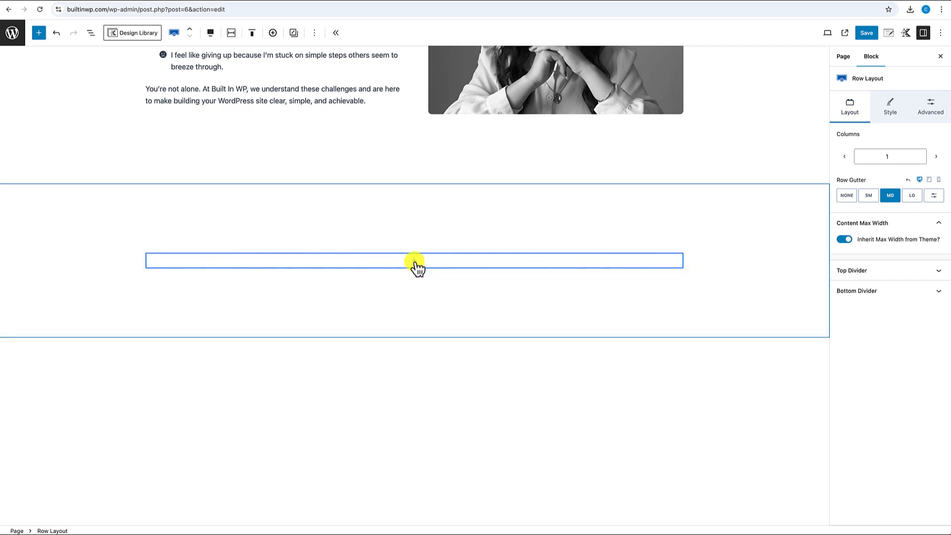
# - Nest a two-column Row Layout with equal columns inside the new row
pyautogui.click(415, 261)
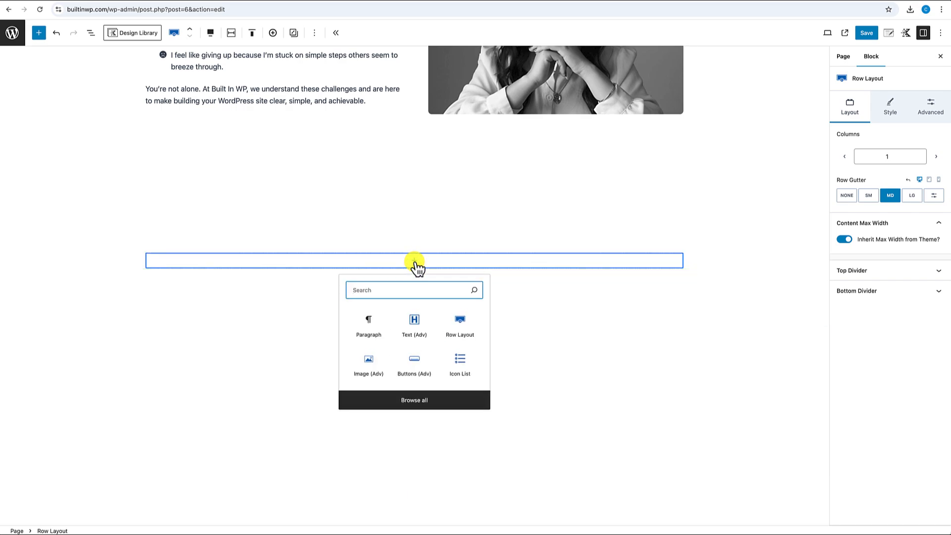
pyautogui.click(456, 320)
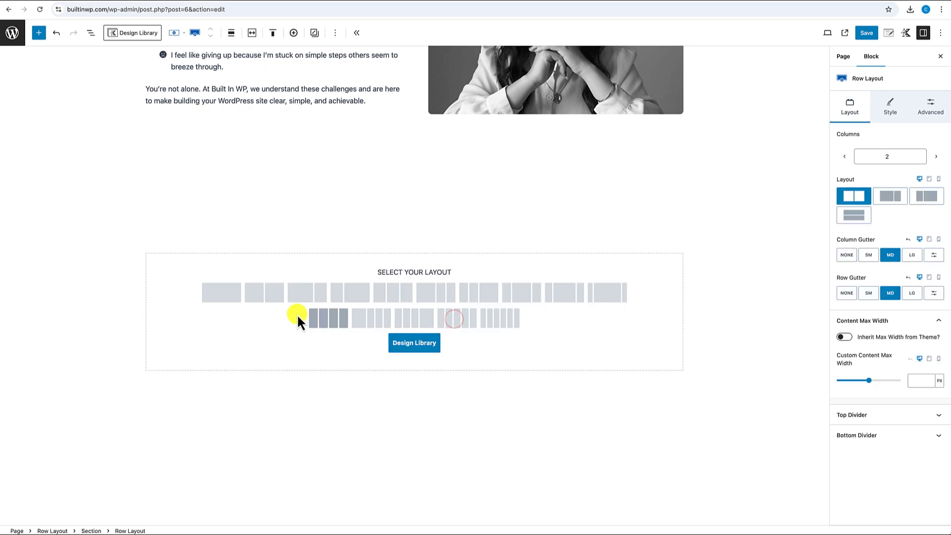
pyautogui.click(271, 293)
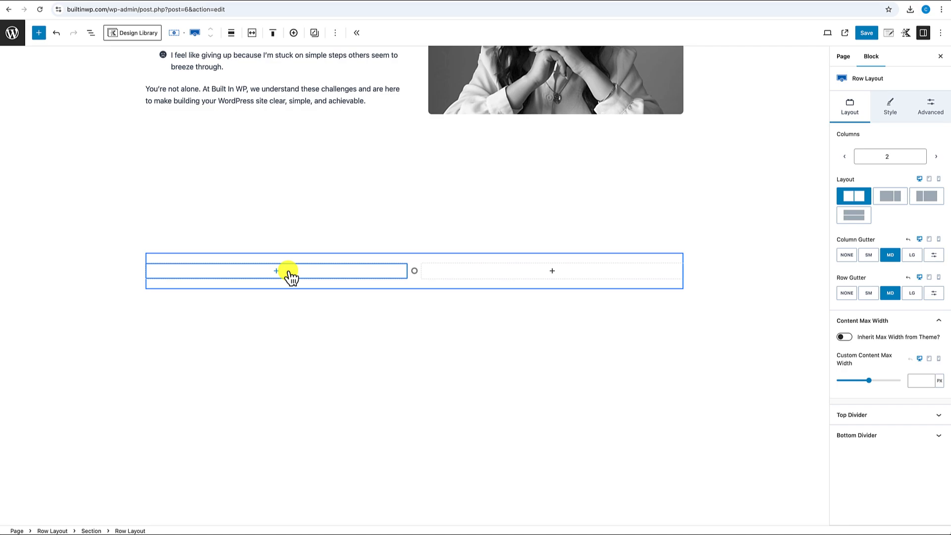
# - Add an image block to the left column and upload the photo of people at a computer
pyautogui.click(276, 271)
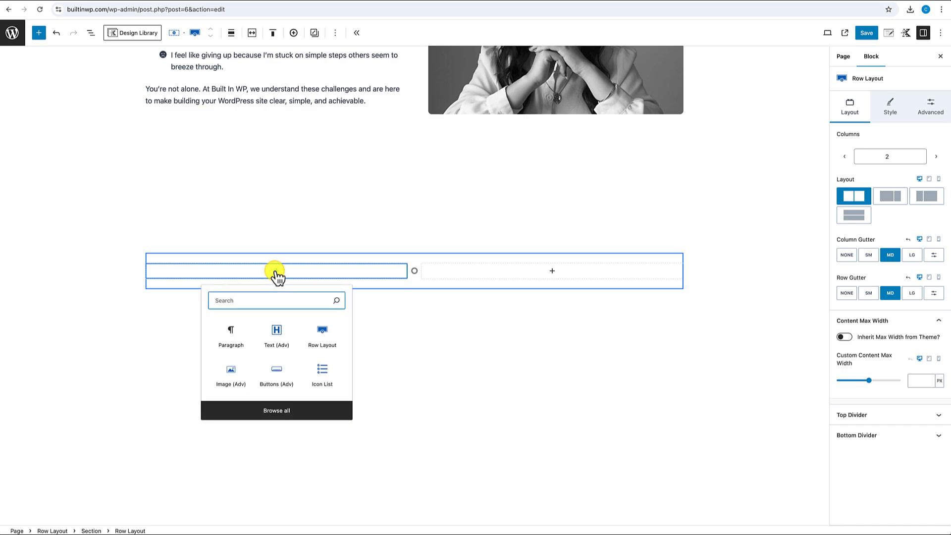
pyautogui.click(237, 379)
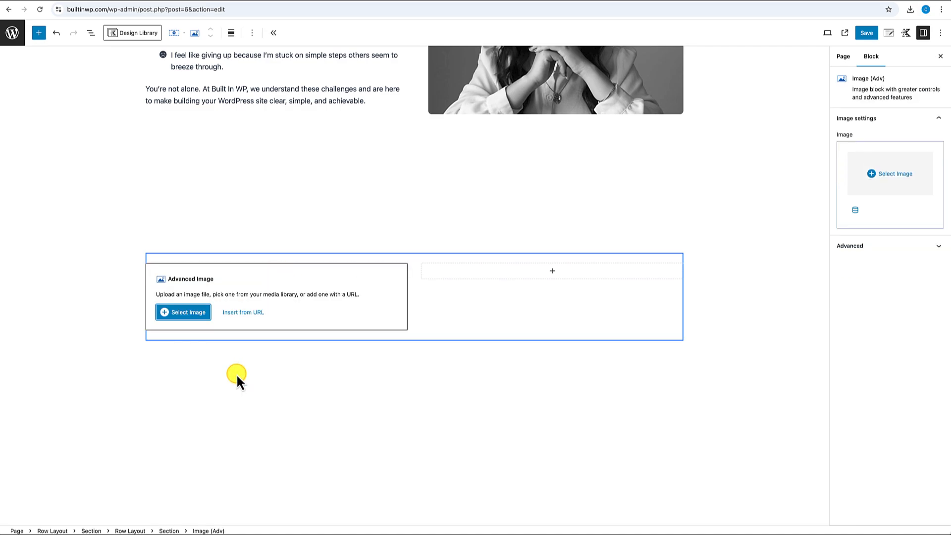
pyautogui.click(190, 313)
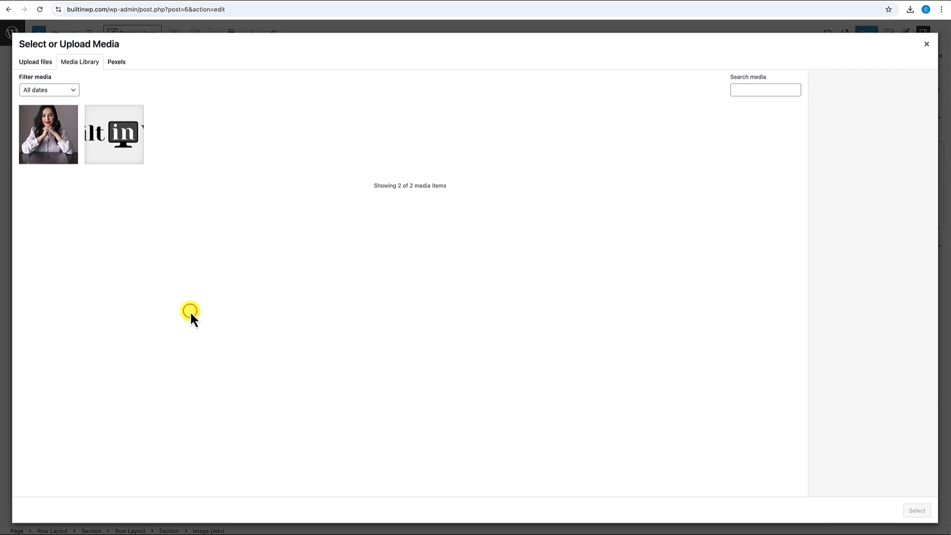
pyautogui.click(43, 64)
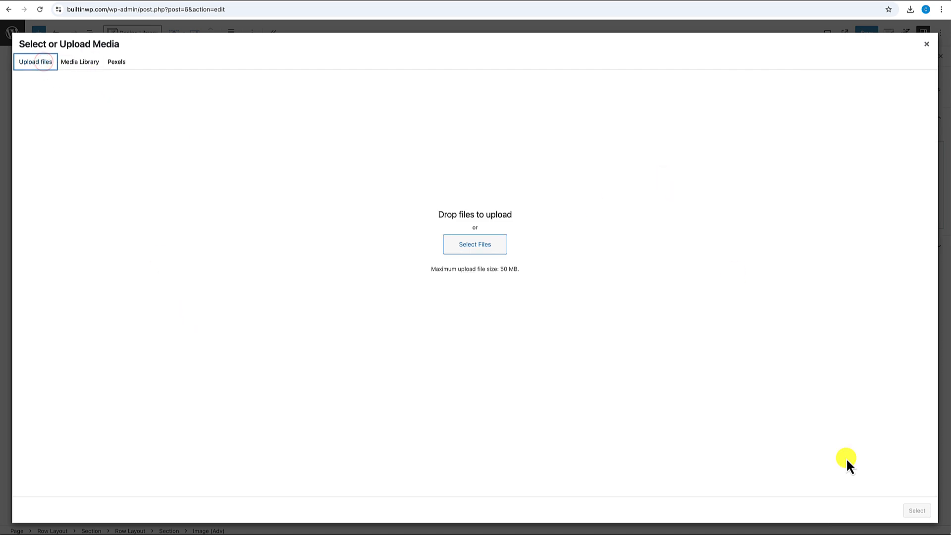
pyautogui.click(949, 534)
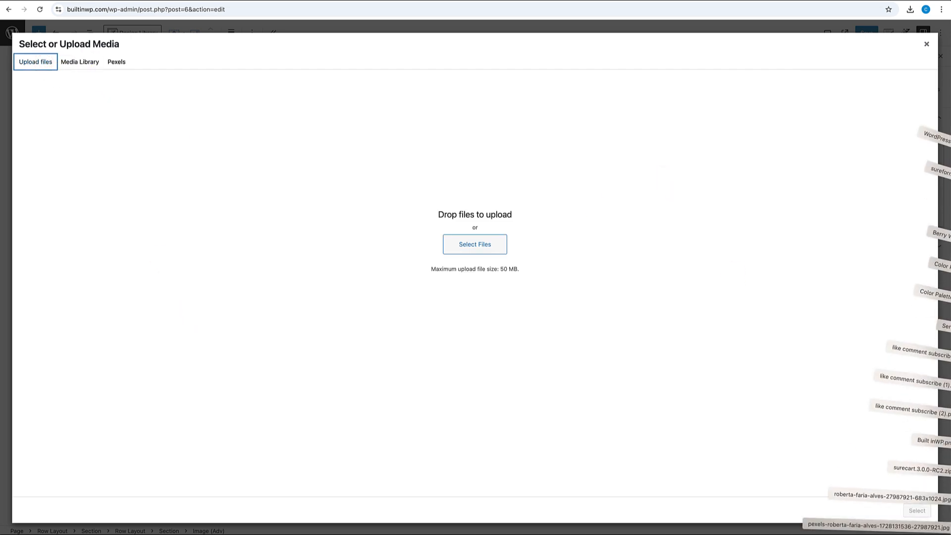
pyautogui.moveTo(947, 532); pyautogui.dragTo(635, 412)
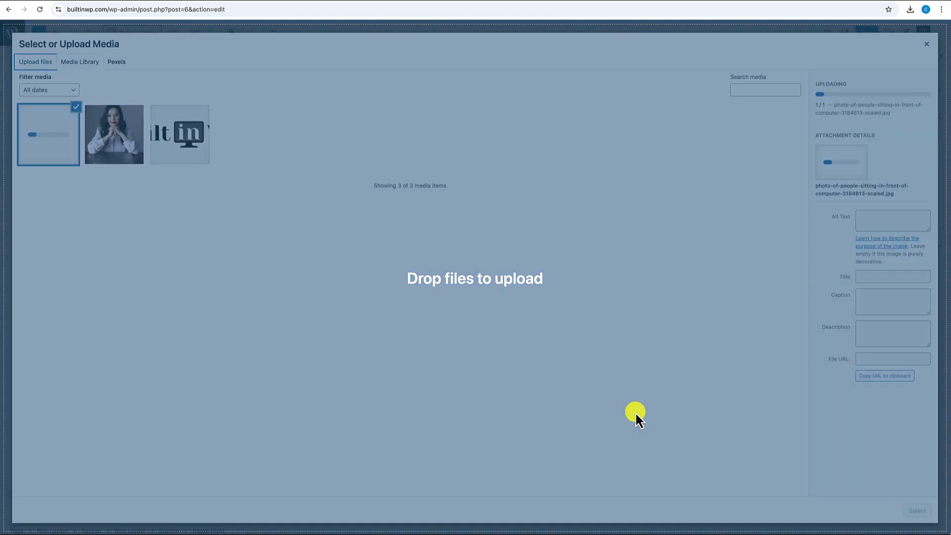
pyautogui.click(919, 510)
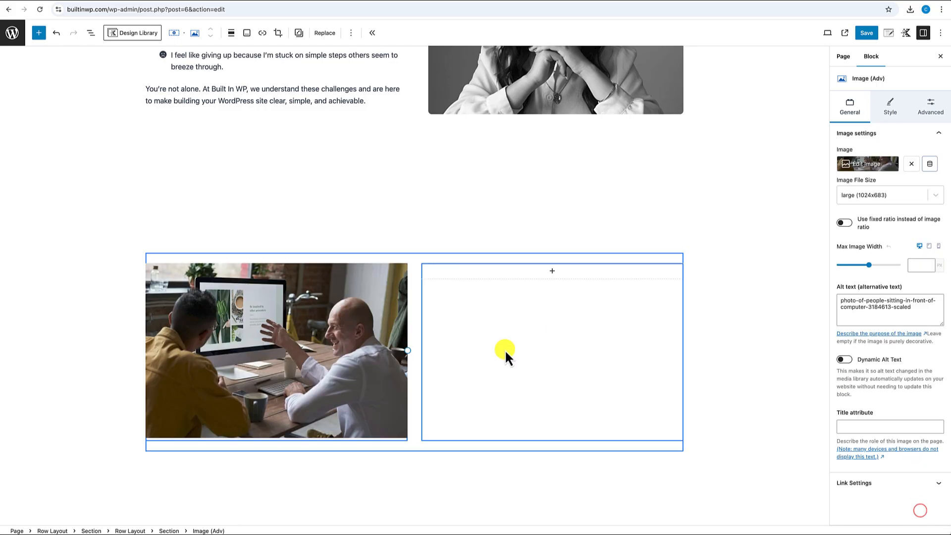
# - Lock the office photo to a fixed 4:3 ratio and set an 8 px border radius
pyautogui.click(349, 338)
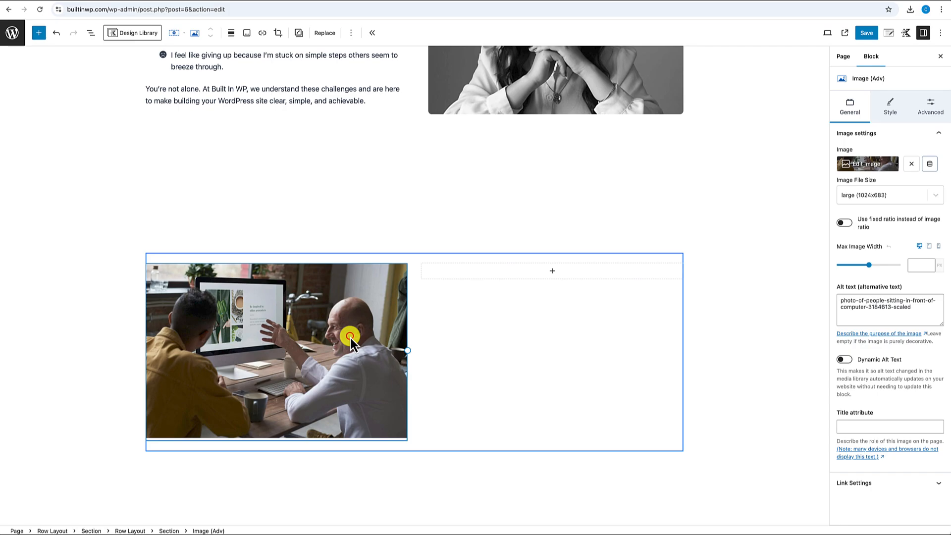
pyautogui.click(845, 223)
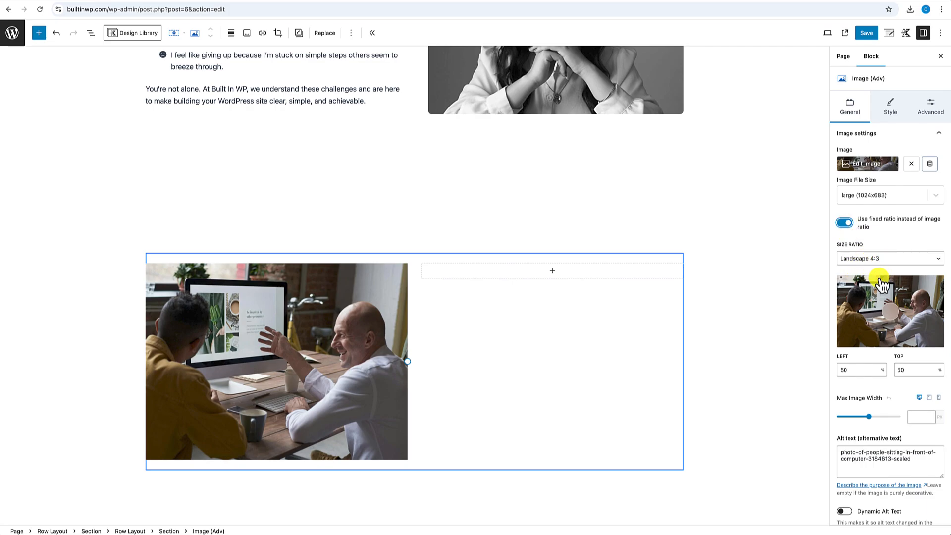
pyautogui.click(890, 108)
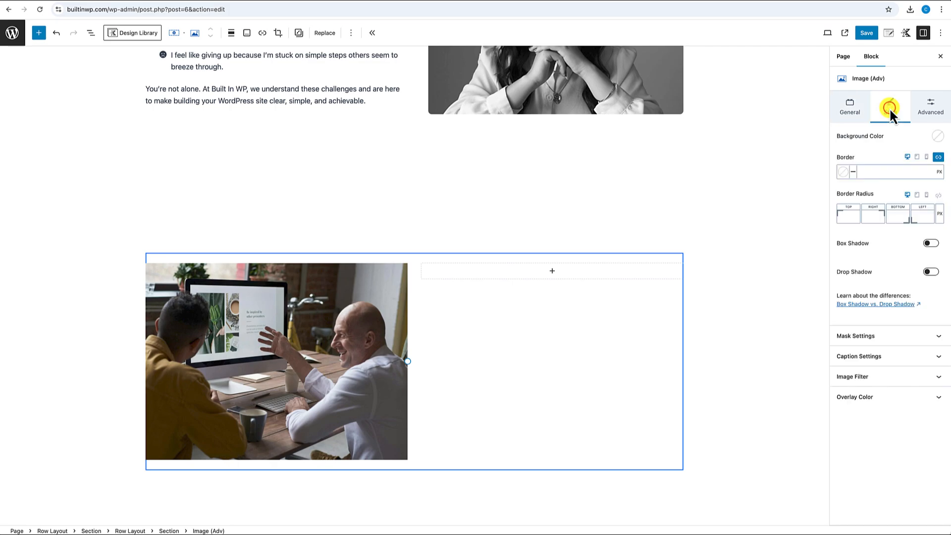
pyautogui.click(938, 194)
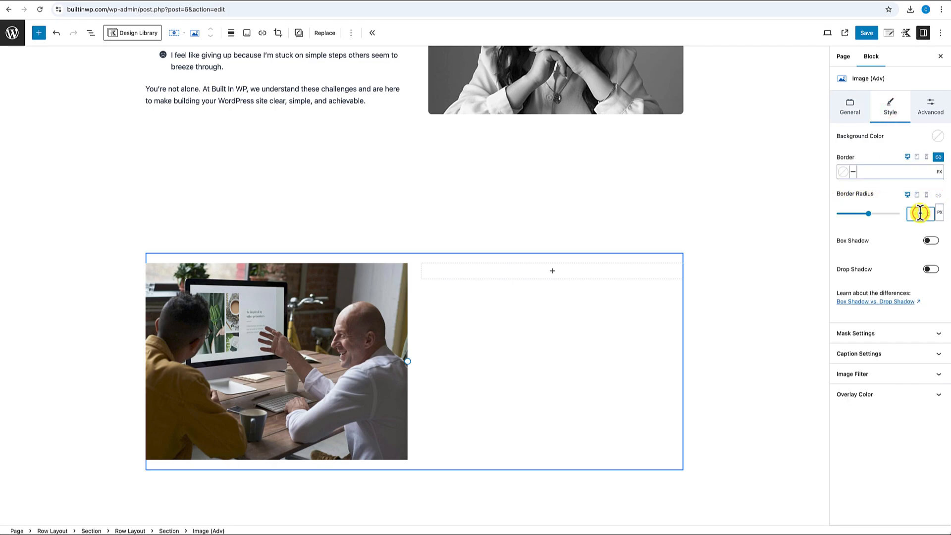
pyautogui.write('8')
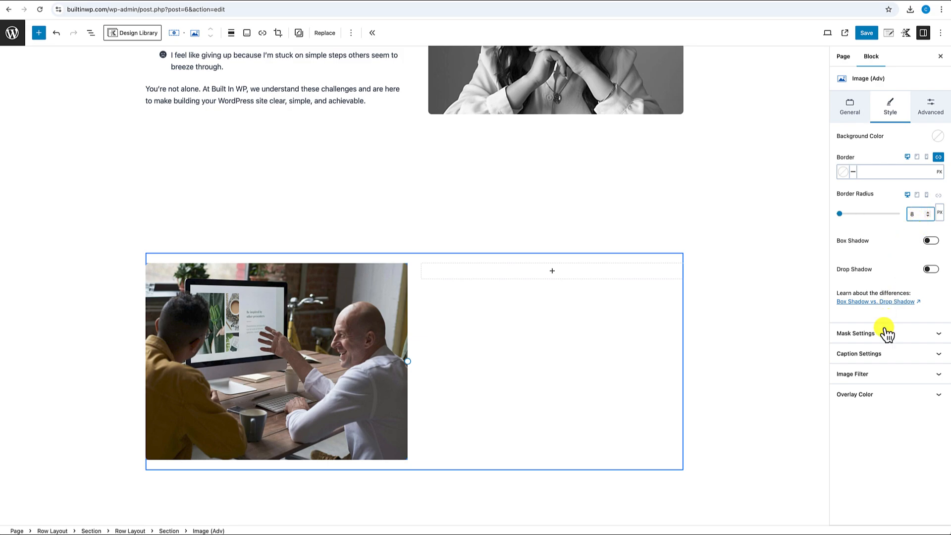
# - Apply the Grayscale image filter to the office photo
pyautogui.click(876, 375)
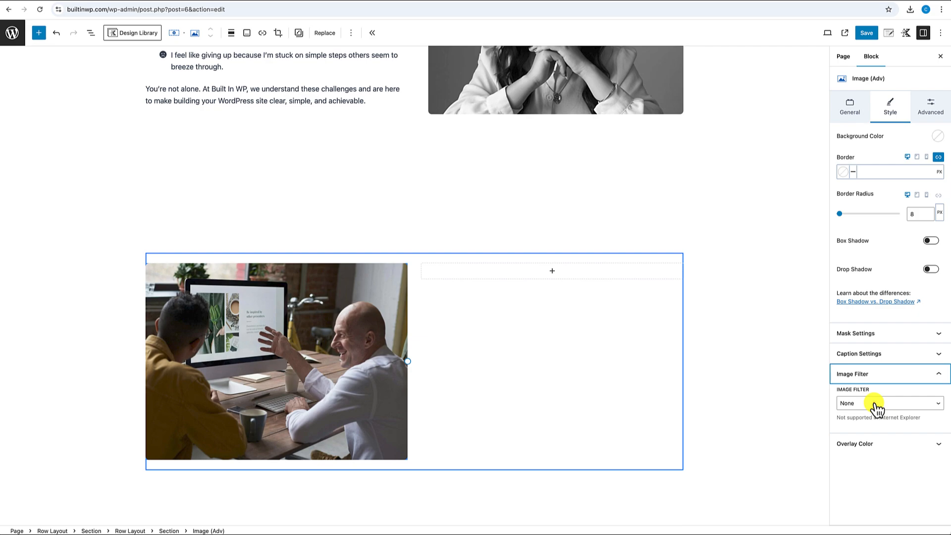
pyautogui.click(873, 402)
pyautogui.click(869, 413)
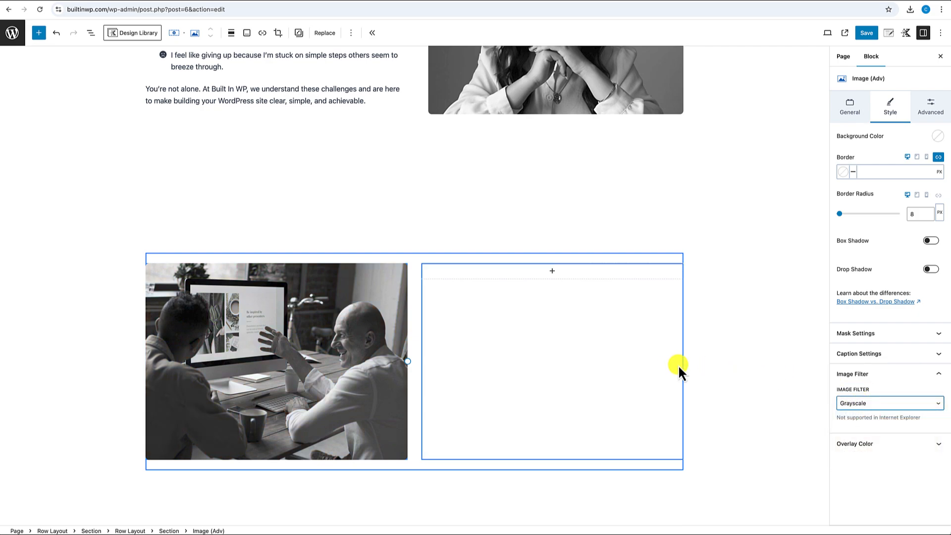
pyautogui.scroll(1, 678, 365)
pyautogui.scroll(-1, 679, 365)
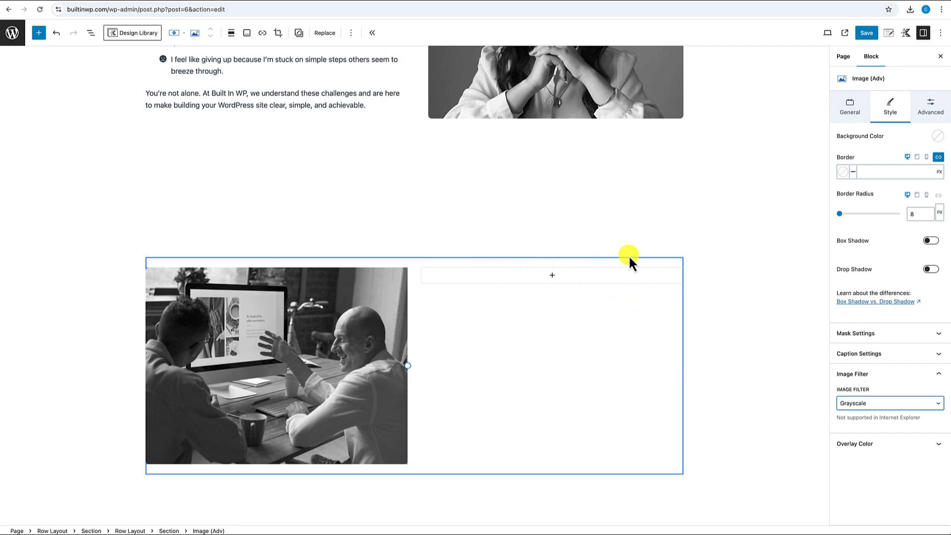
# - Insert a Text (Adv) block in the right column and paste the 'You've found your solution' heading
pyautogui.click(553, 275)
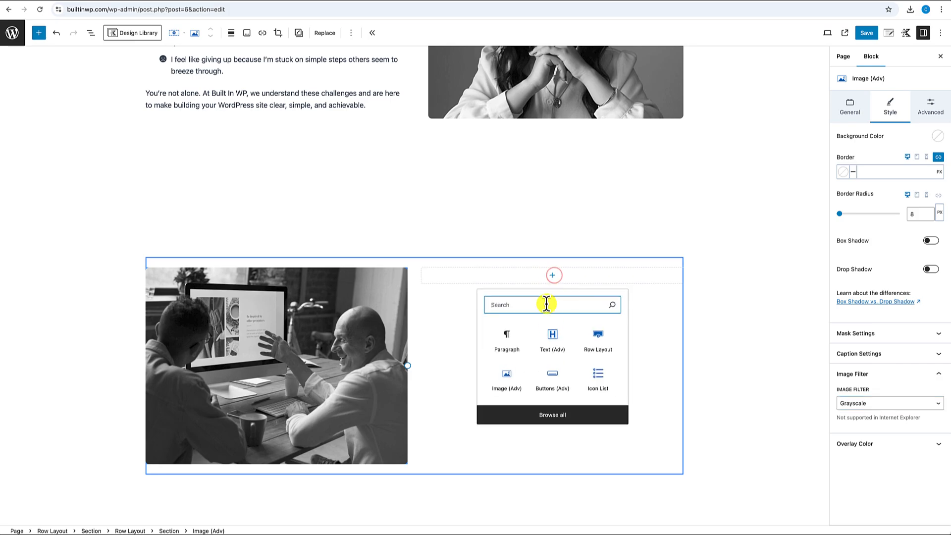
pyautogui.click(552, 334)
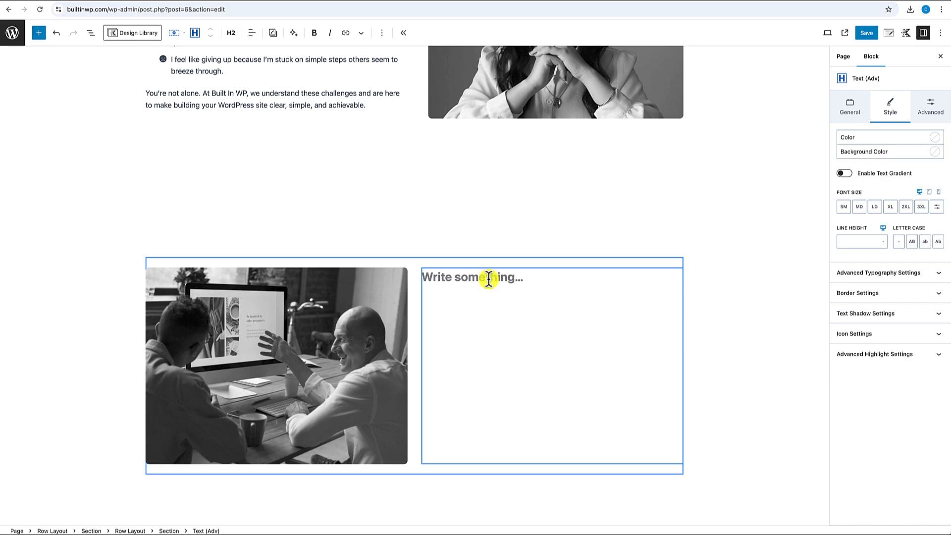
pyautogui.write("You've found your solution to to Building Stunning WordPress Websites with Ease.")
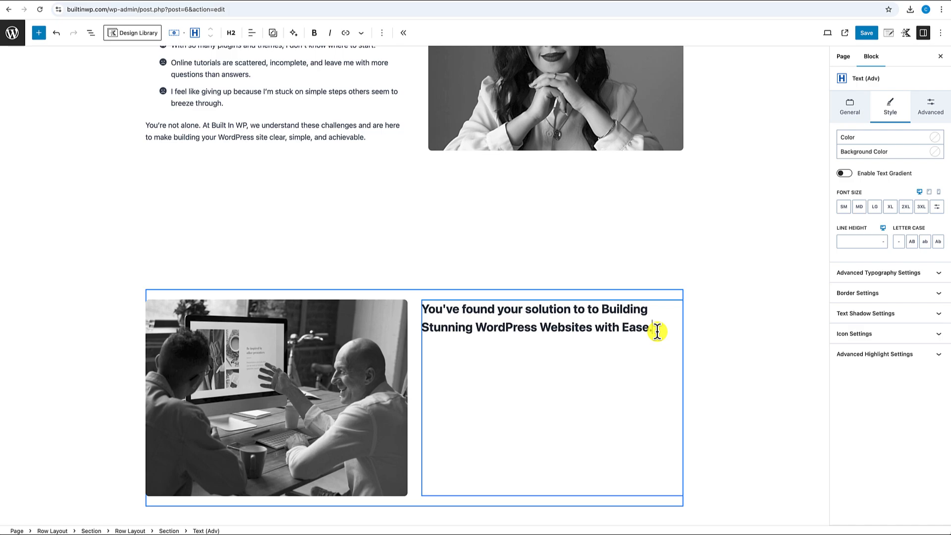
pyautogui.press('Return')
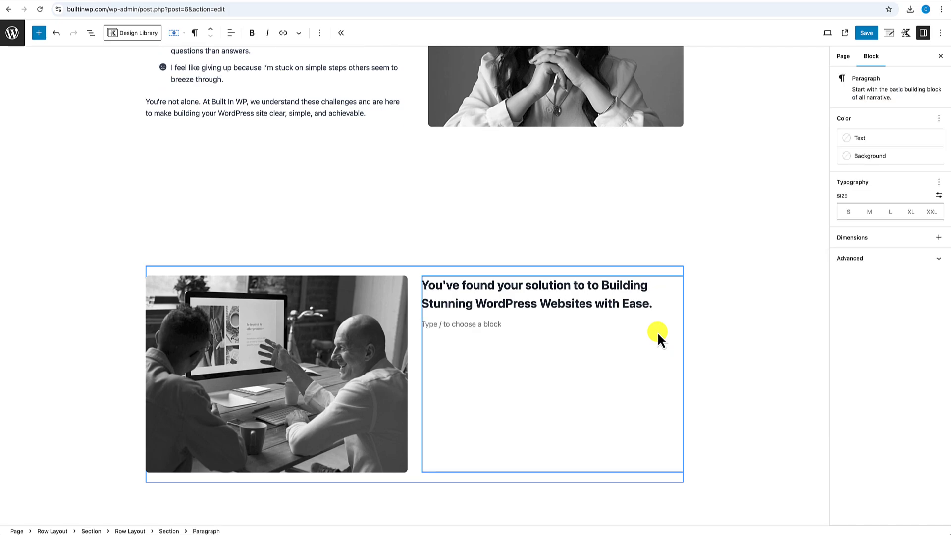
# - Add a Paragraph-level Text (Adv) block below and paste the 'Discover how simple website building…' intro line
pyautogui.write('/')
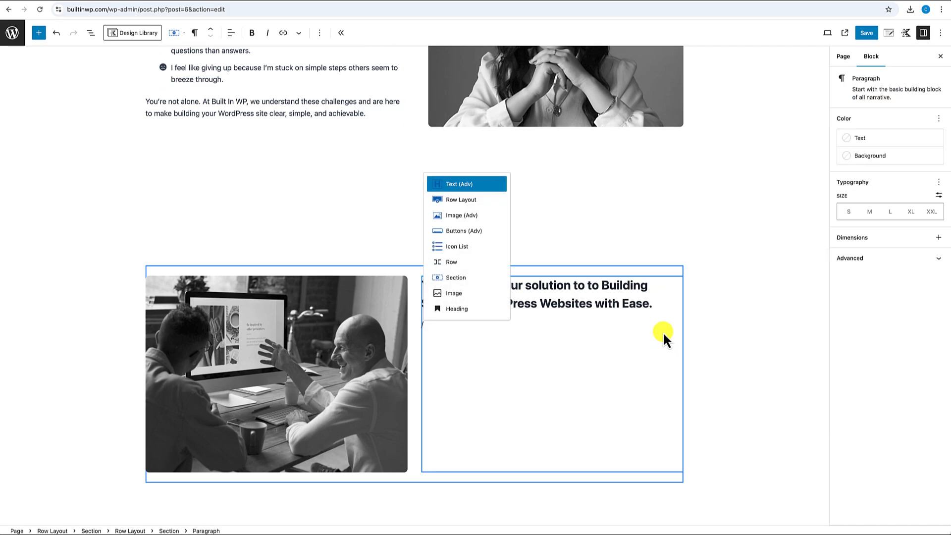
pyautogui.click(483, 184)
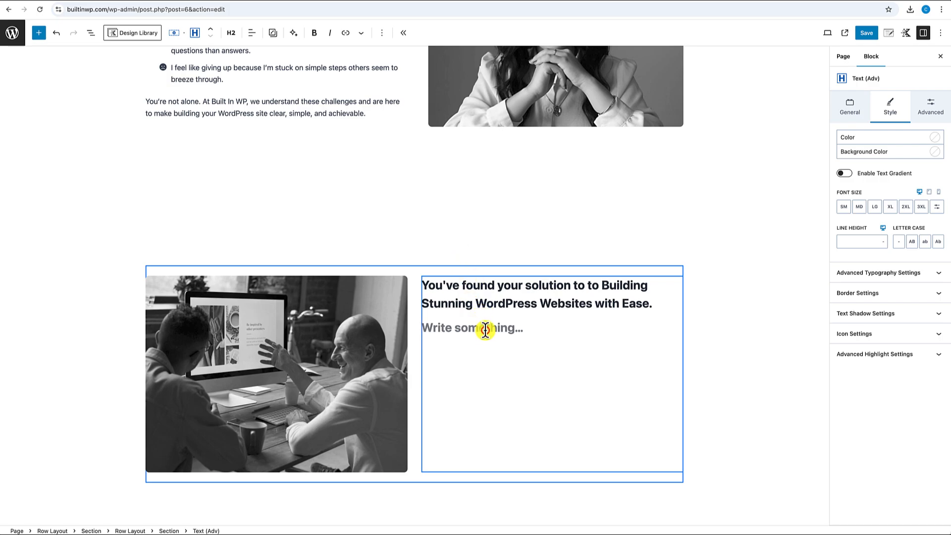
pyautogui.click(233, 33)
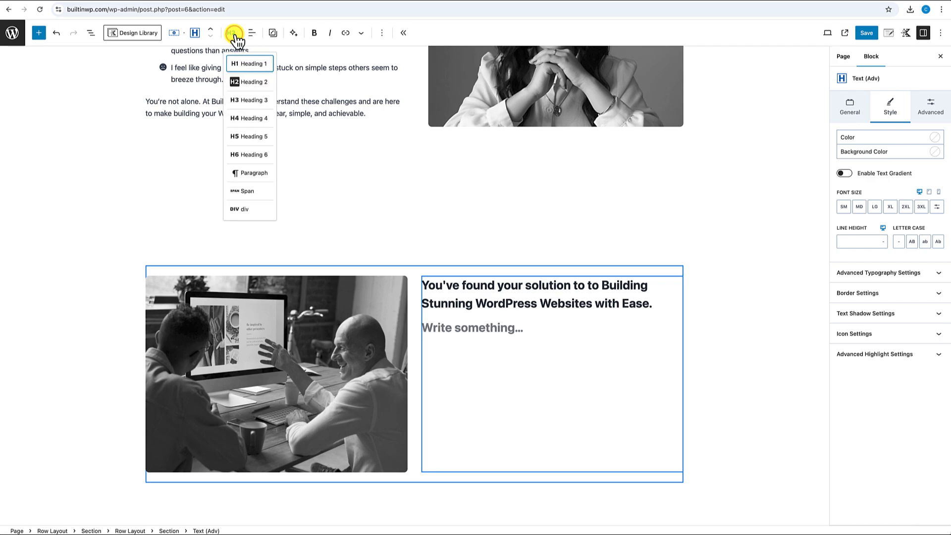
pyautogui.click(249, 174)
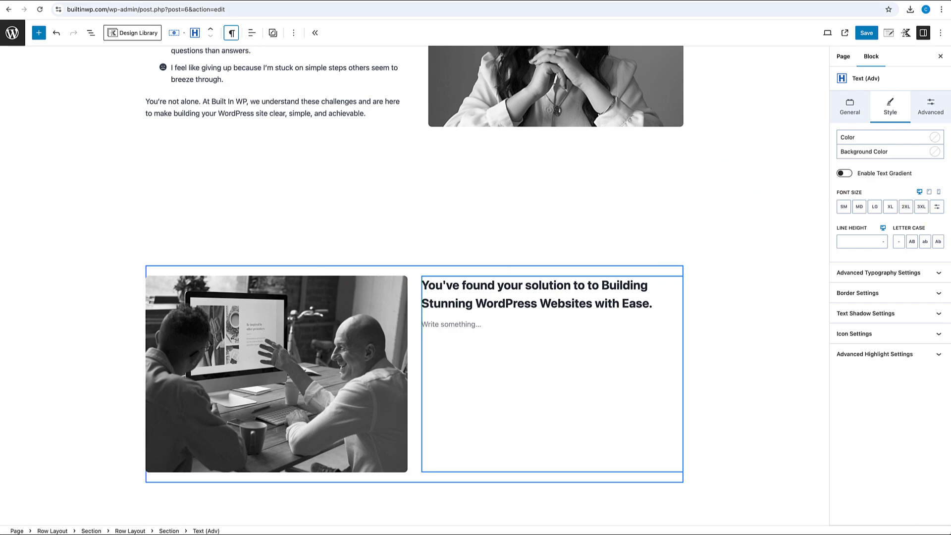
pyautogui.click(466, 324)
pyautogui.write('Discover how simple website building can be with Built In WP’s unique approach:')
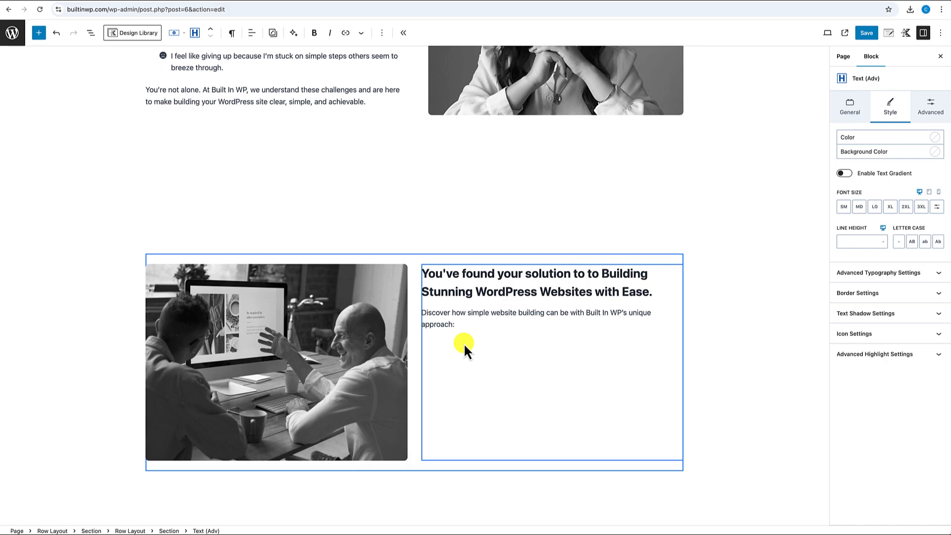
pyautogui.press('Return')
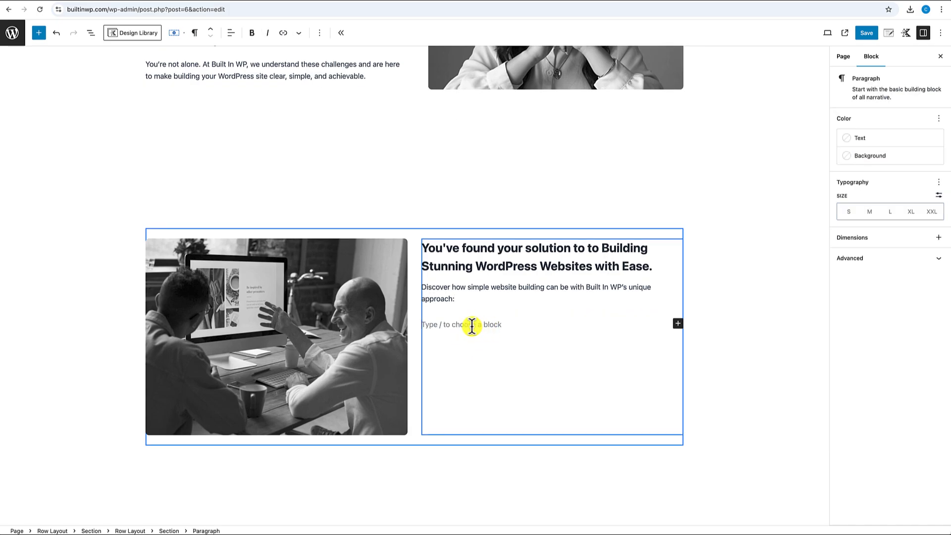
pyautogui.scroll(3, 477, 325)
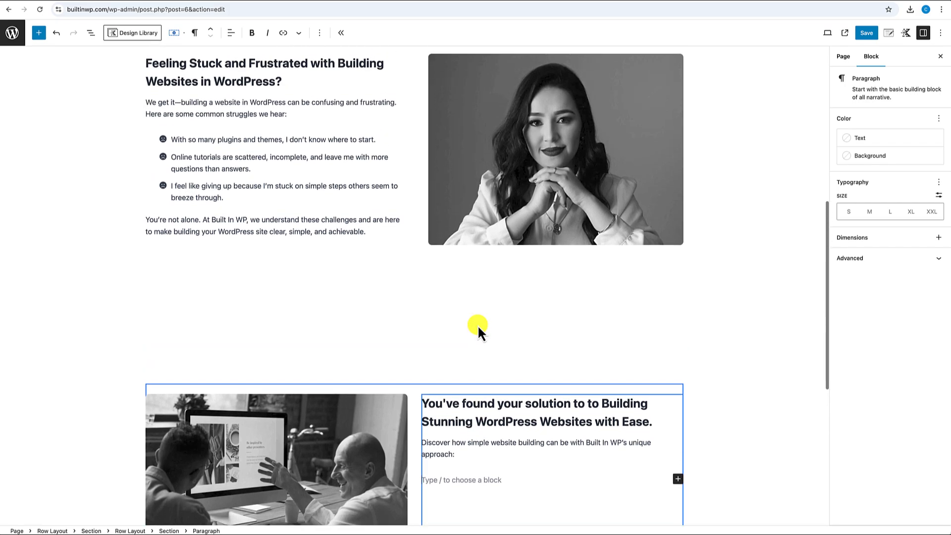
# - Copy the Feeling Stuck three-item icon list and paste it beneath the intro line
pyautogui.click(259, 143)
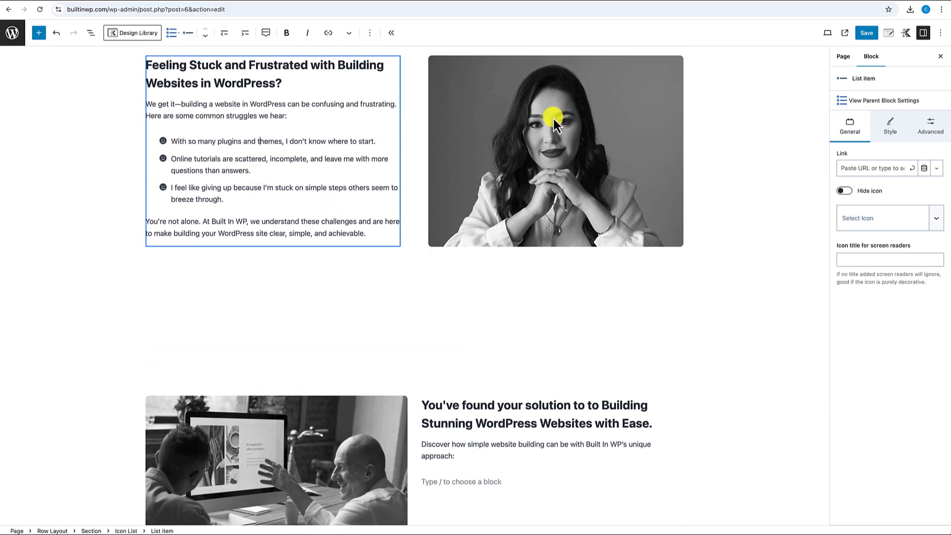
pyautogui.click(877, 102)
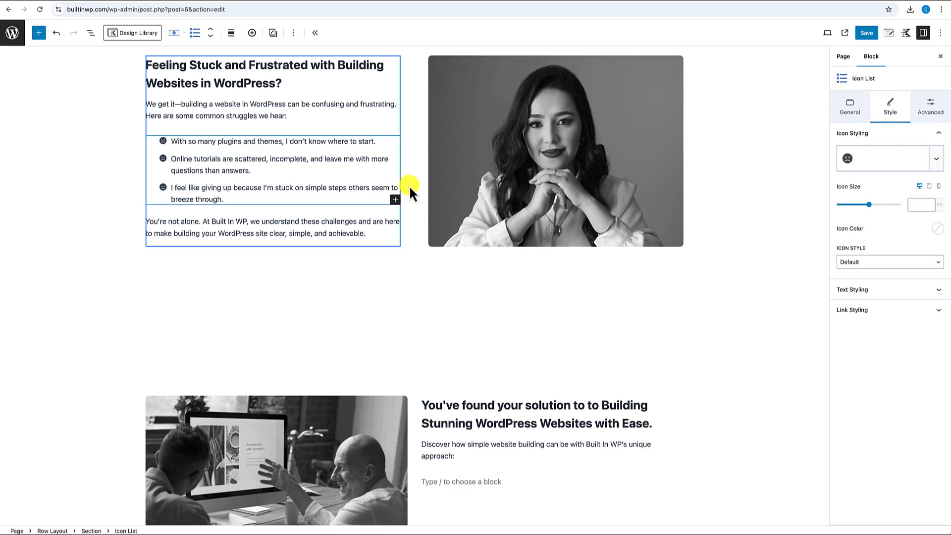
pyautogui.click(294, 32)
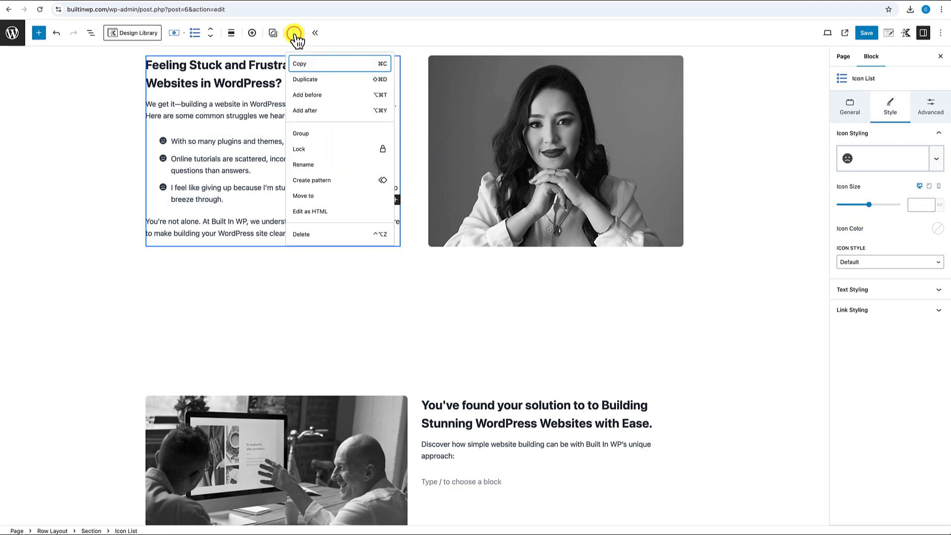
pyautogui.click(300, 64)
pyautogui.scroll(-4, 436, 250)
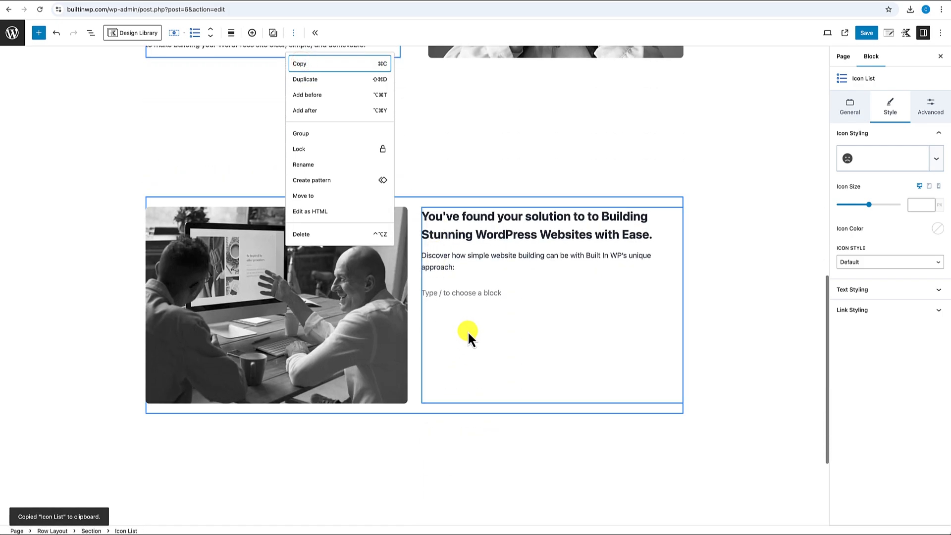
pyautogui.click(445, 293)
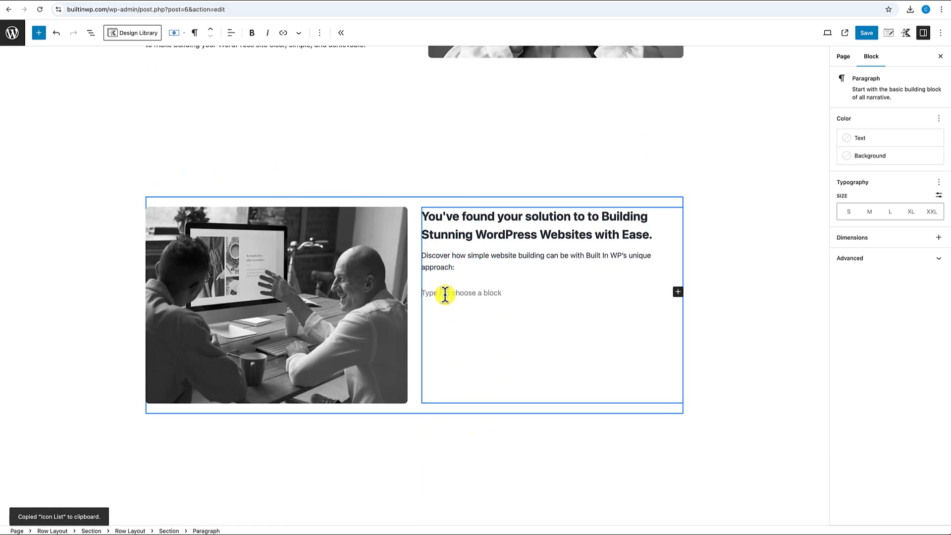
pyautogui.hotkey('ctrl', 'v')
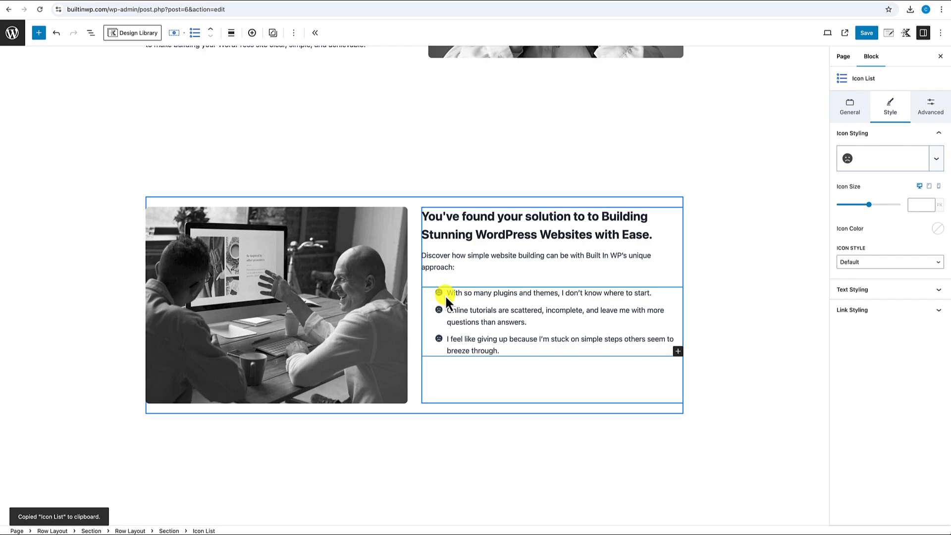
pyautogui.scroll(3, 445, 292)
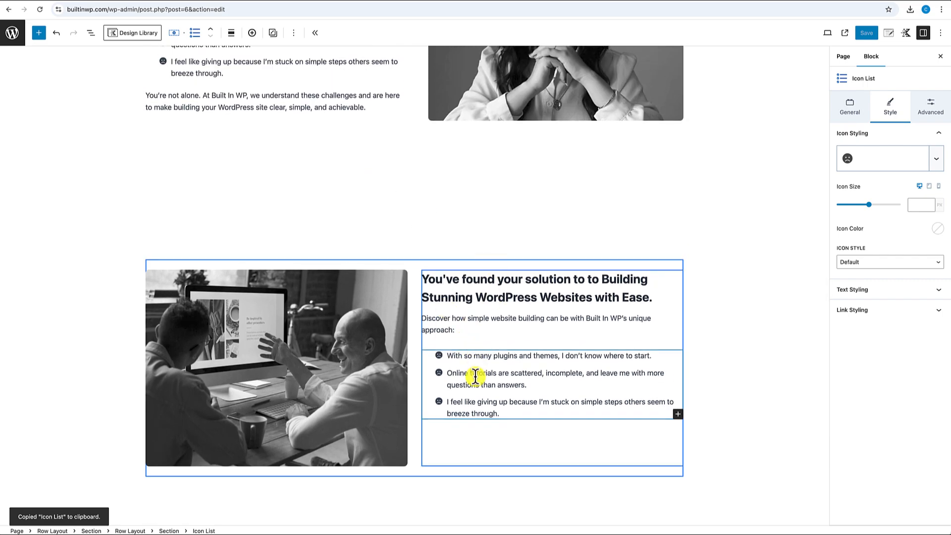
pyautogui.scroll(-1, 452, 374)
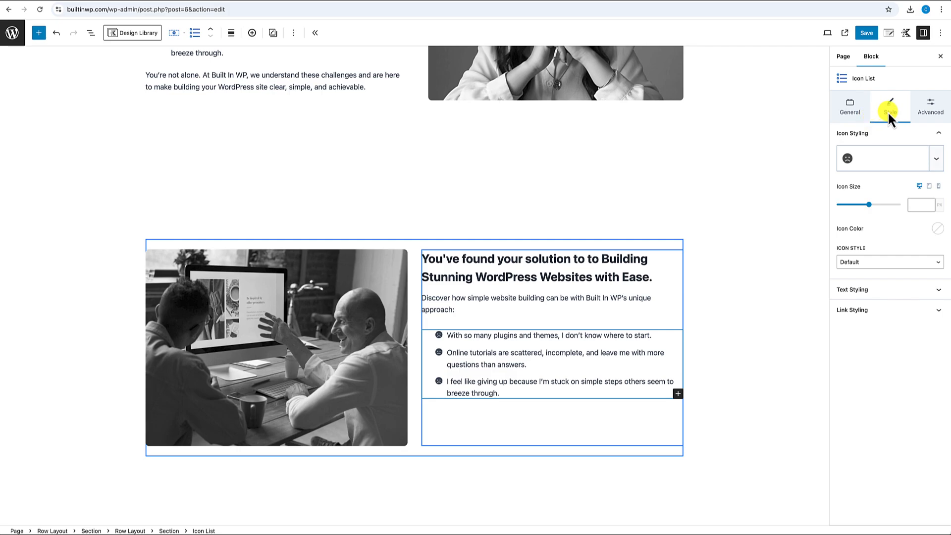
# - Switch the list bullets to smiley-face icons and paste the new video-tutorials text into the first item
pyautogui.click(862, 162)
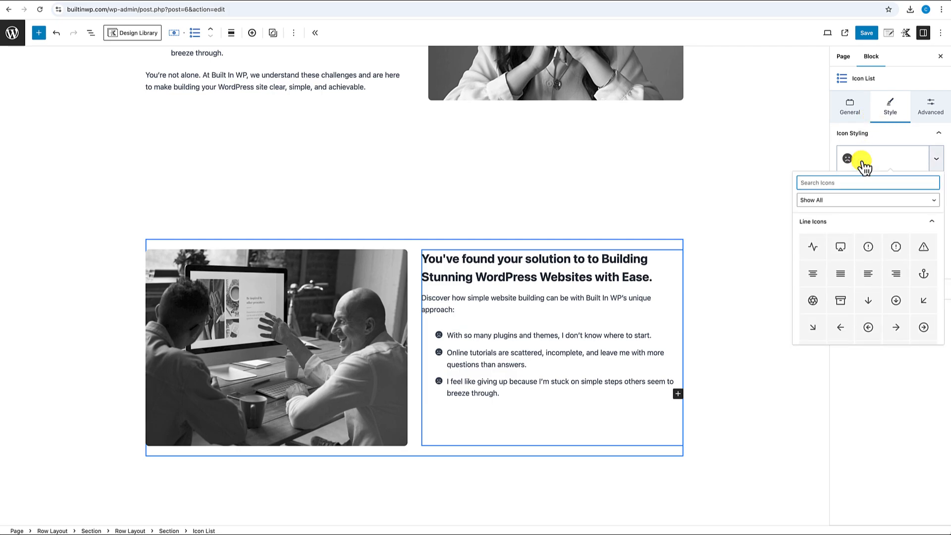
pyautogui.write('smile')
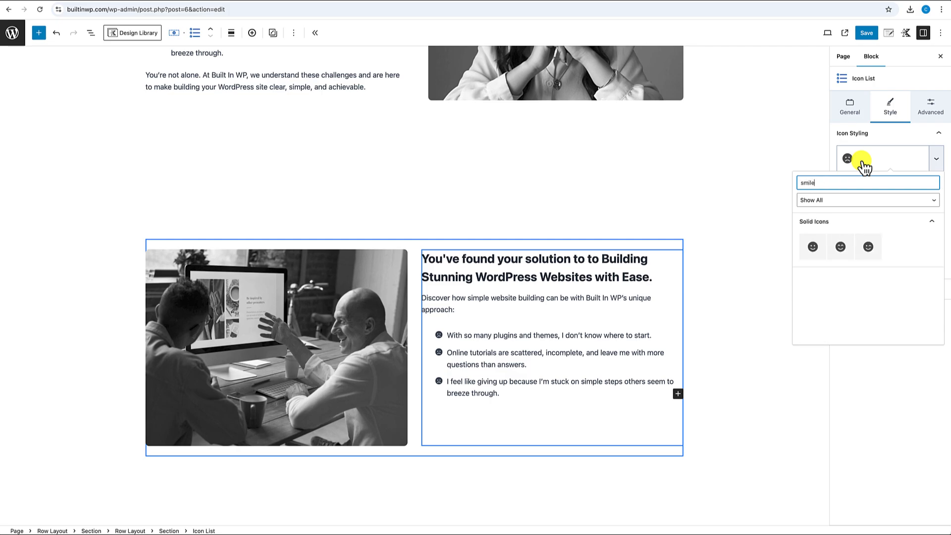
pyautogui.click(813, 246)
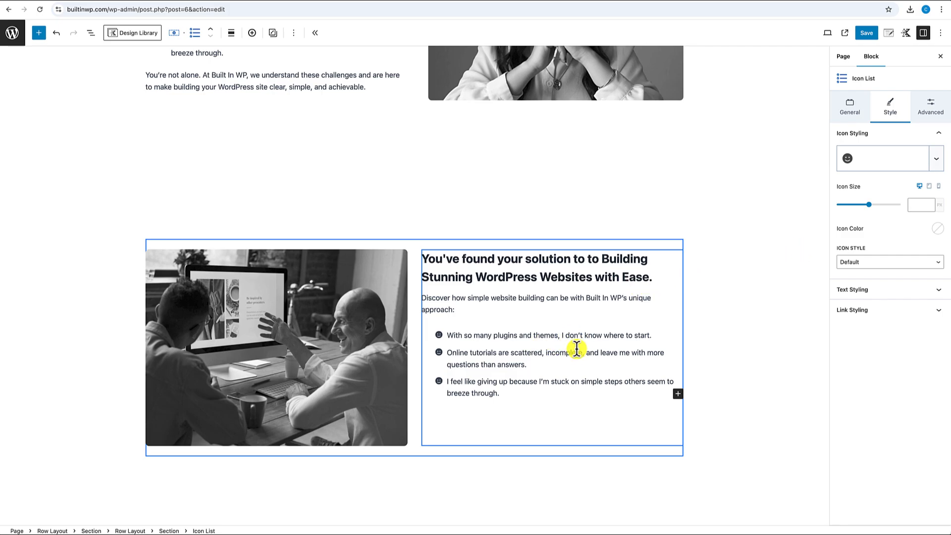
pyautogui.moveTo(446, 335); pyautogui.dragTo(652, 331)
pyautogui.hotkey('ctrl', 'v')
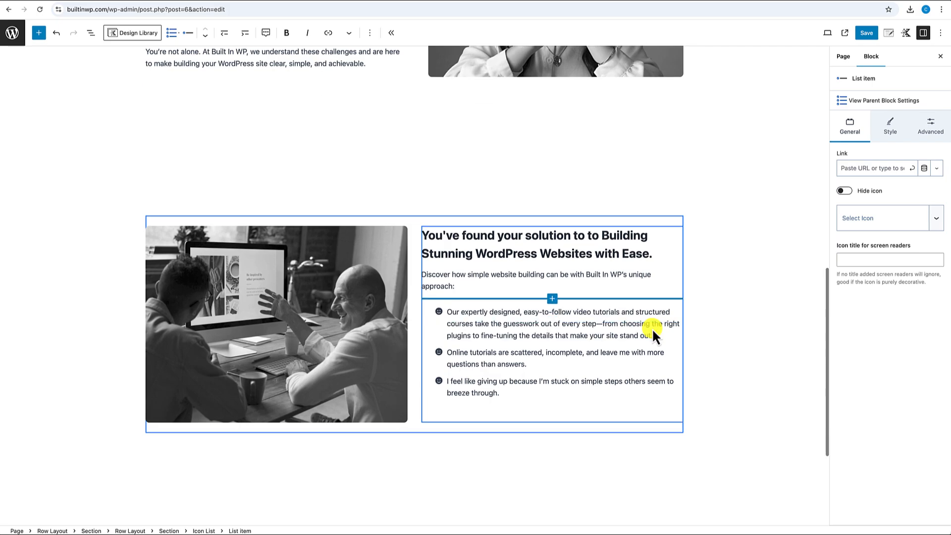
# - Replace the second bullet with the supportive-community text and delete the third bullet
pyautogui.tripleClick(552, 360)
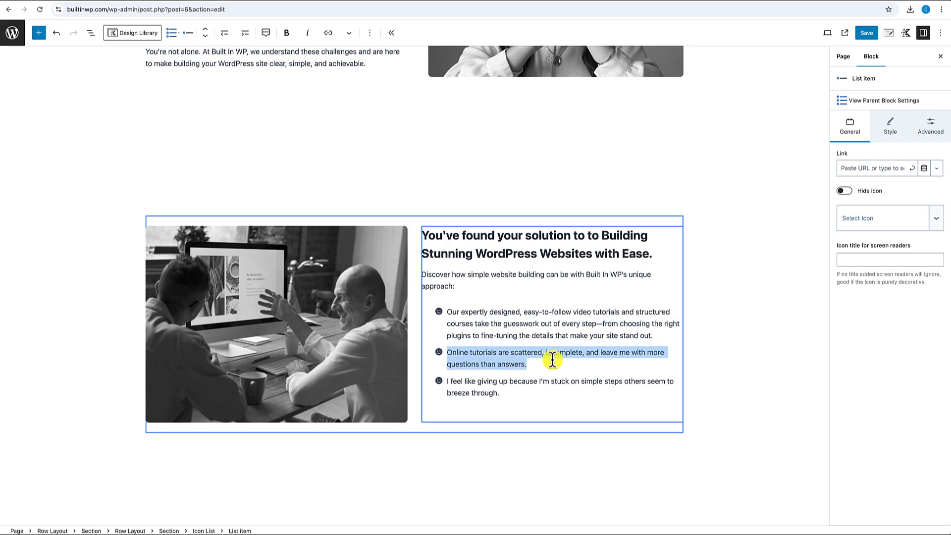
pyautogui.hotkey('ctrl', 'v')
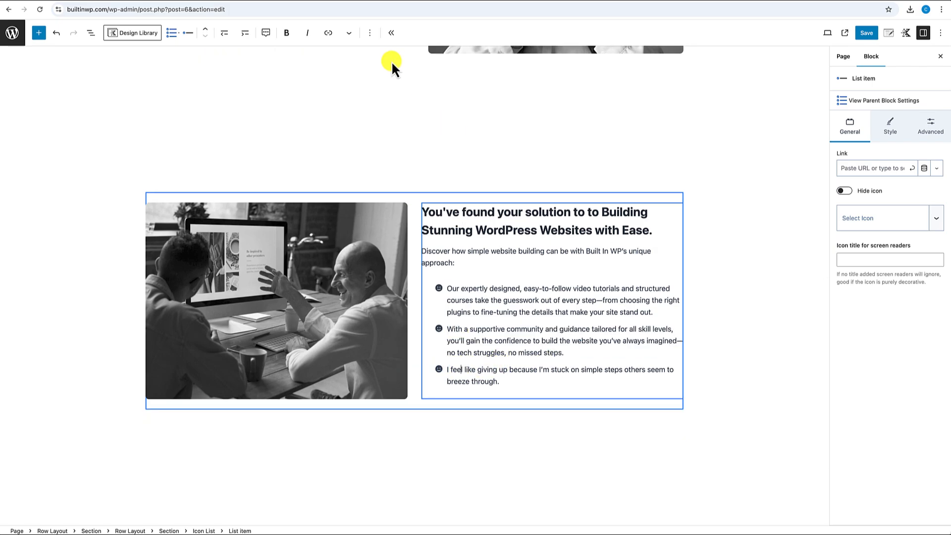
pyautogui.click(369, 32)
pyautogui.click(386, 160)
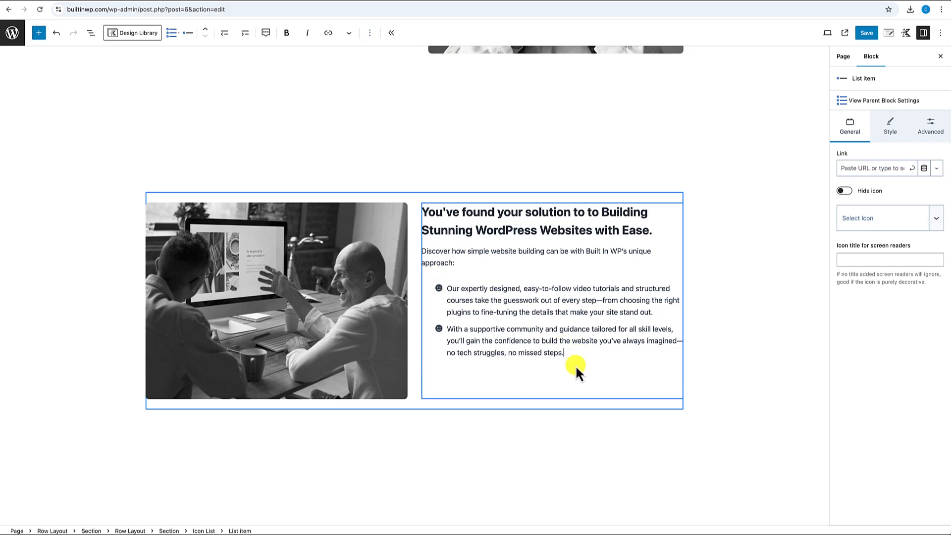
pyautogui.click(898, 100)
pyautogui.click(897, 101)
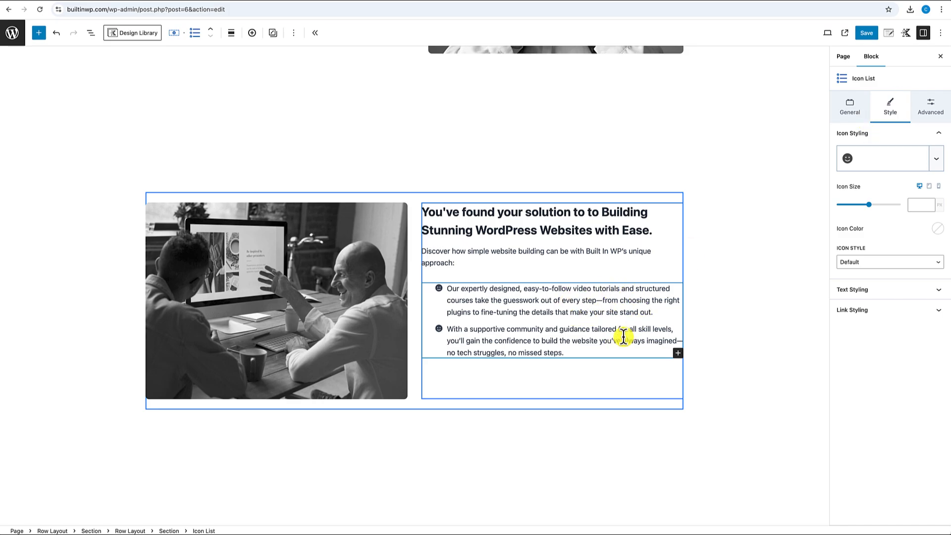
pyautogui.click(293, 33)
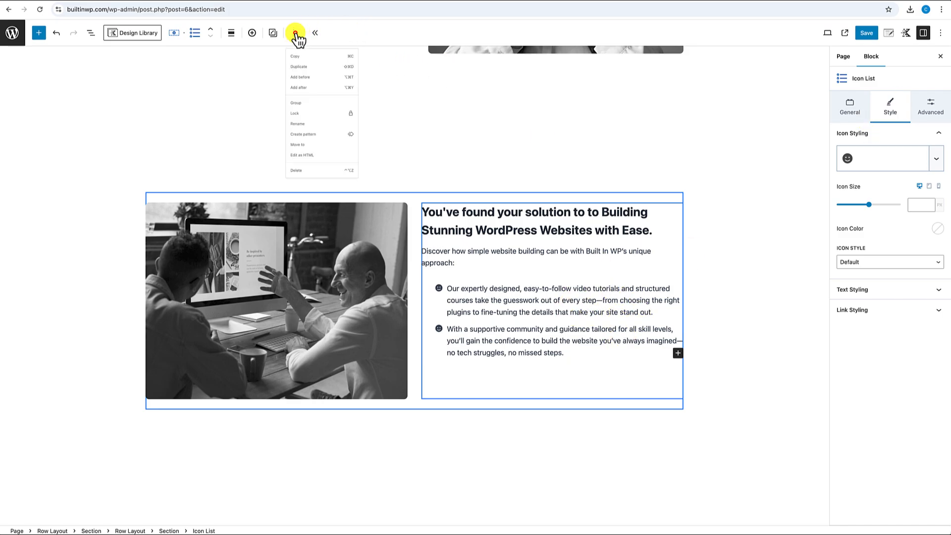
# - Add a paragraph after the icon list holding the 'You're not alone. At Built In WP…' text
pyautogui.click(307, 111)
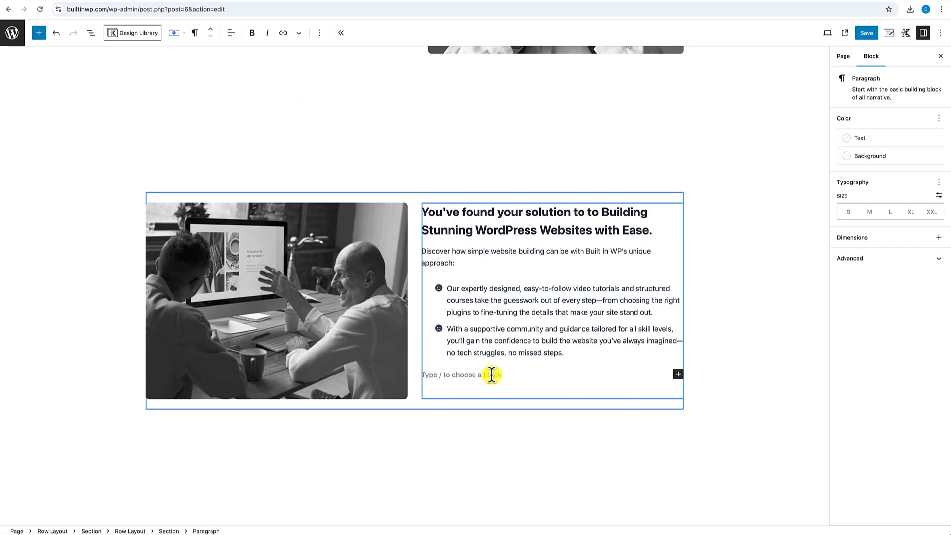
pyautogui.scroll(-1, 475, 374)
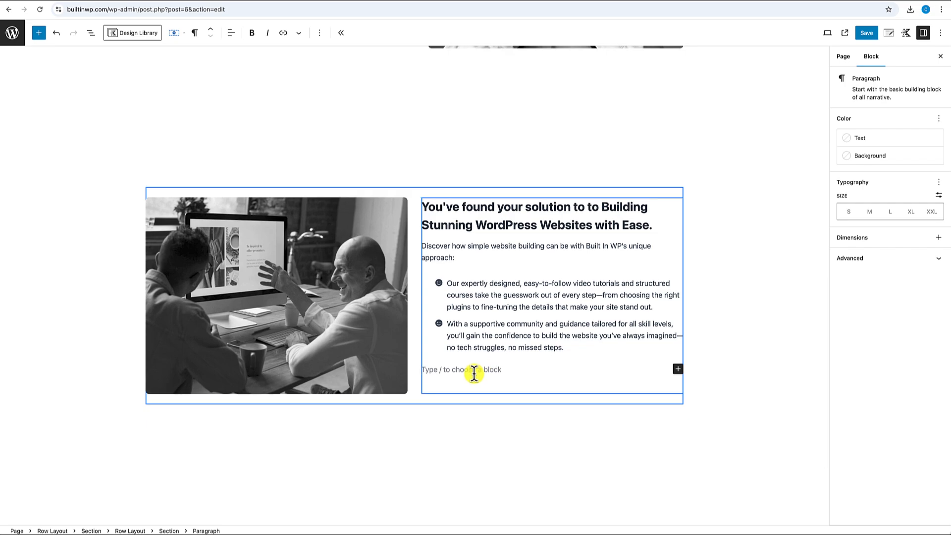
pyautogui.write('You’re not alone. At Built In WP, we understand these challenges and are here to make building your WordPress site clear, simple, and achievable.')
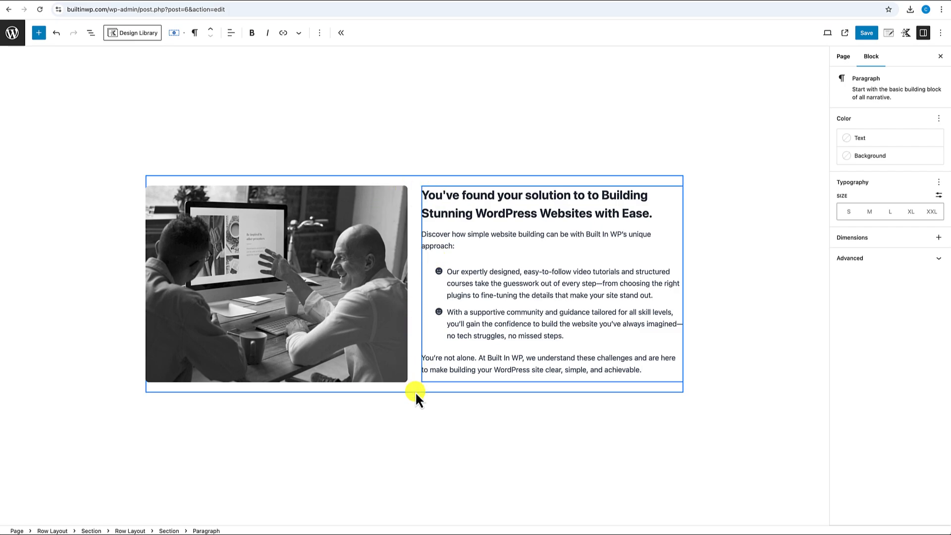
pyautogui.click(409, 179)
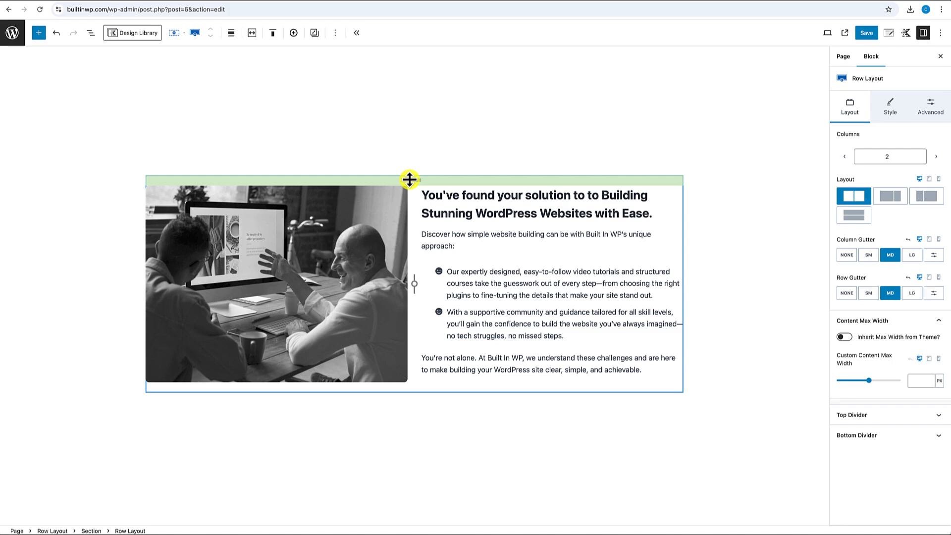
# - Using List View, add an empty paragraph after the inner image-and-text row
pyautogui.click(92, 33)
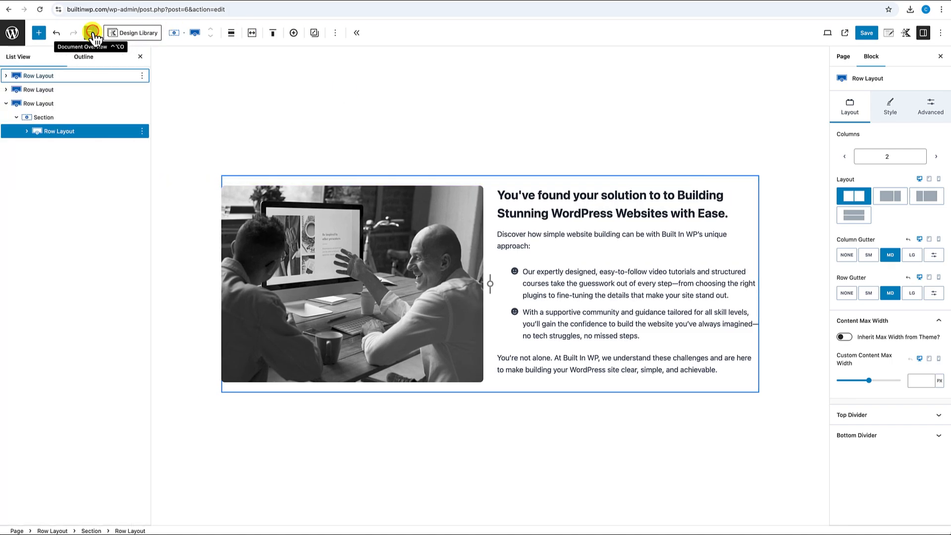
pyautogui.click(36, 104)
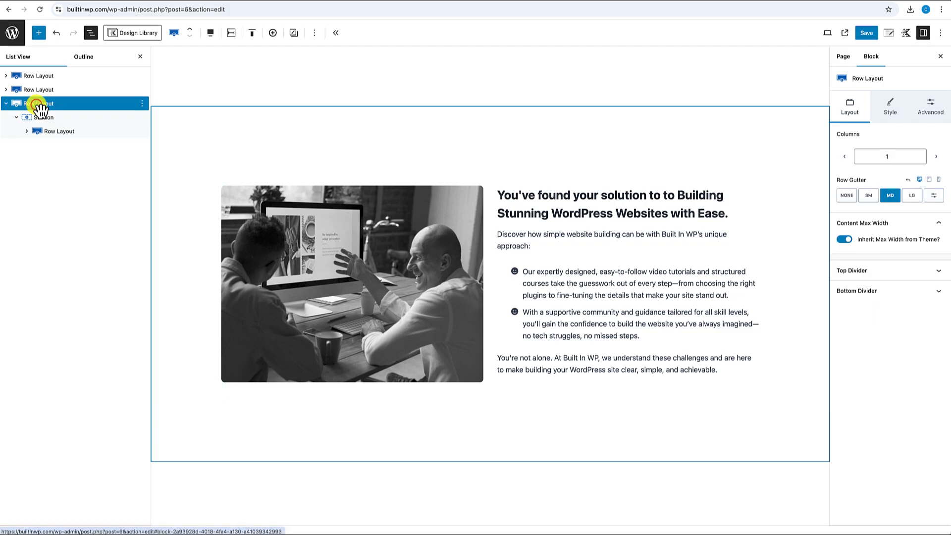
pyautogui.click(58, 133)
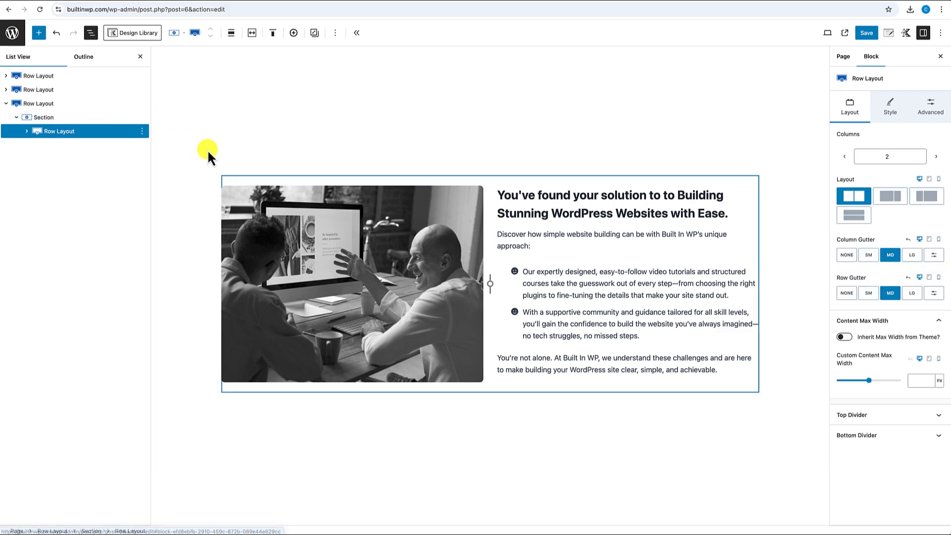
pyautogui.click(143, 131)
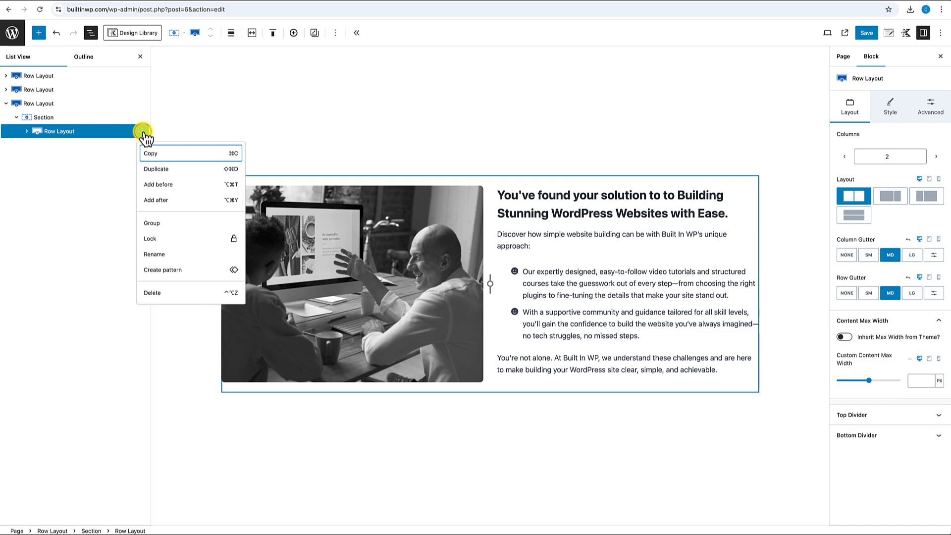
pyautogui.click(162, 200)
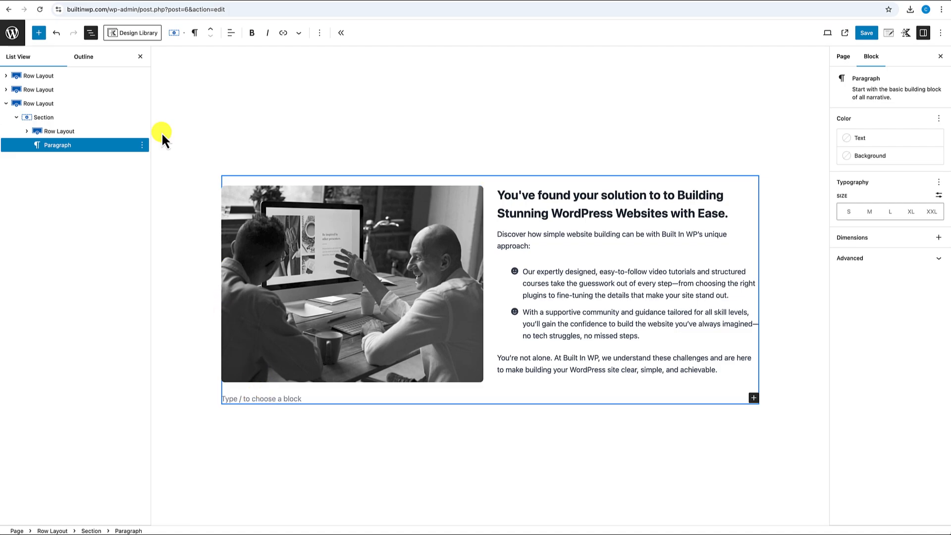
pyautogui.click(141, 58)
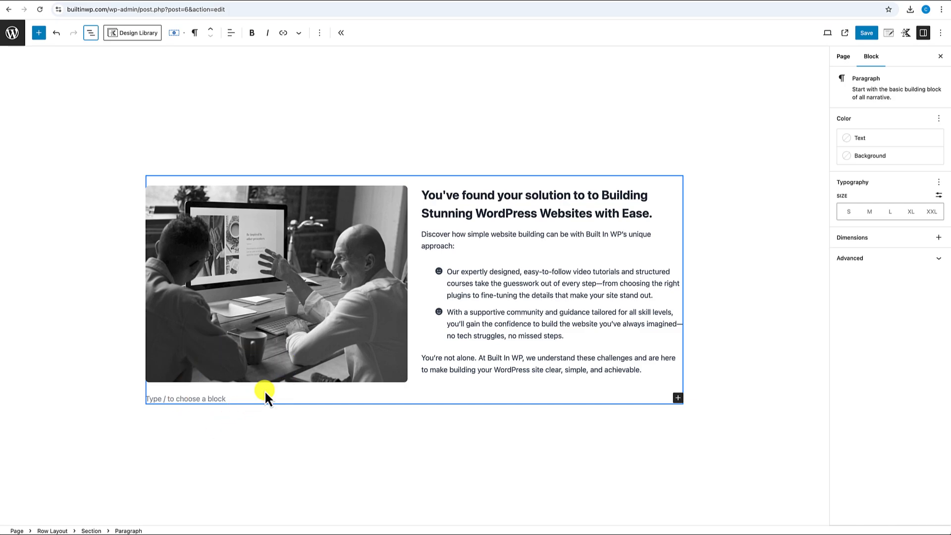
# - Copy the hero's Join the Membership and Start Free Trial buttons and paste them below the row
pyautogui.scroll(10, 264, 390)
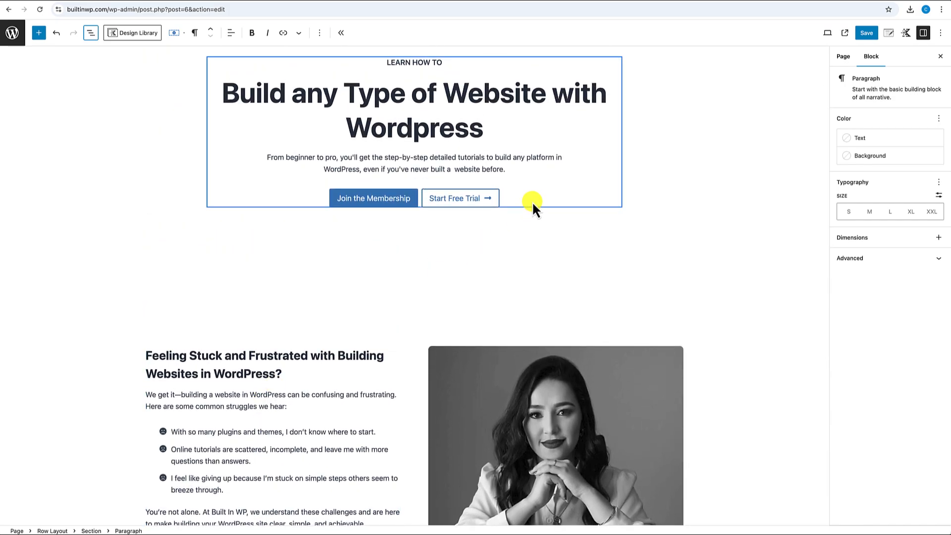
pyautogui.click(532, 200)
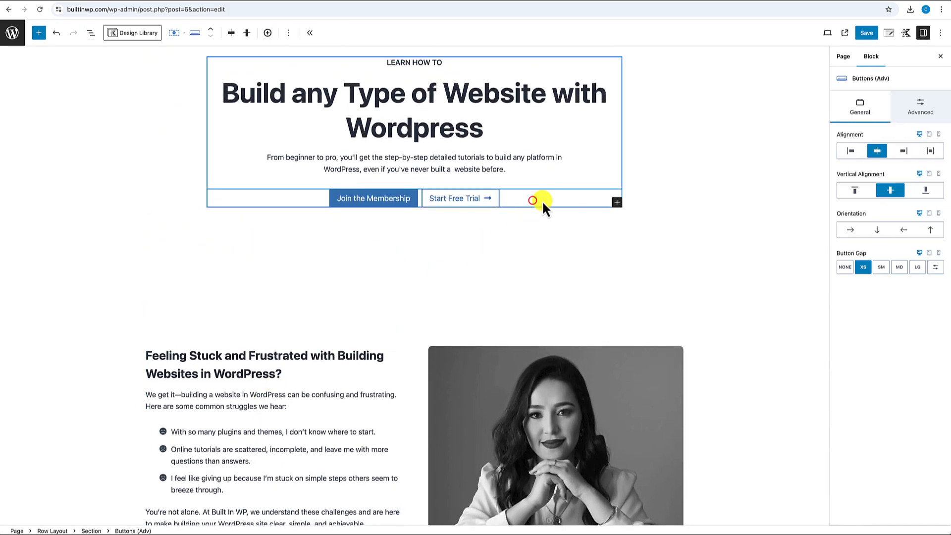
pyautogui.click(293, 33)
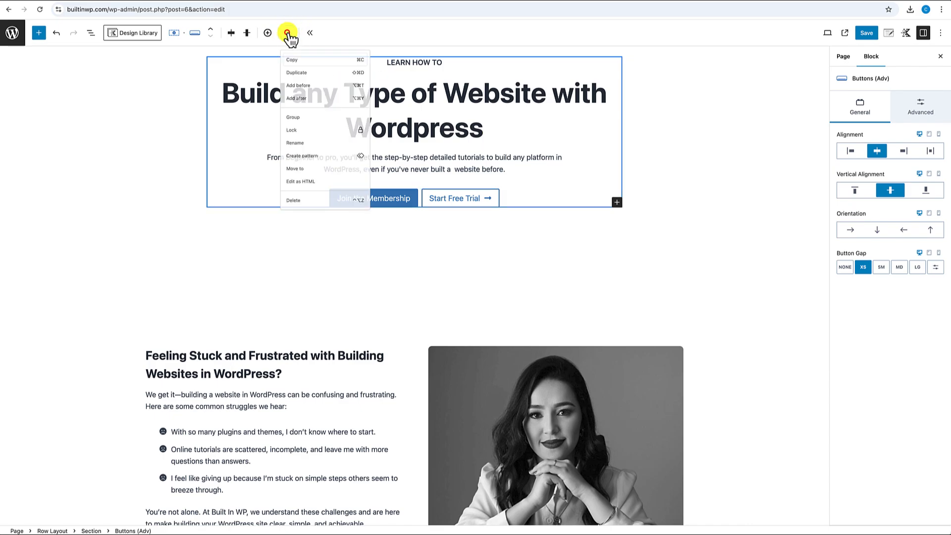
pyautogui.click(305, 63)
pyautogui.scroll(-10, 371, 259)
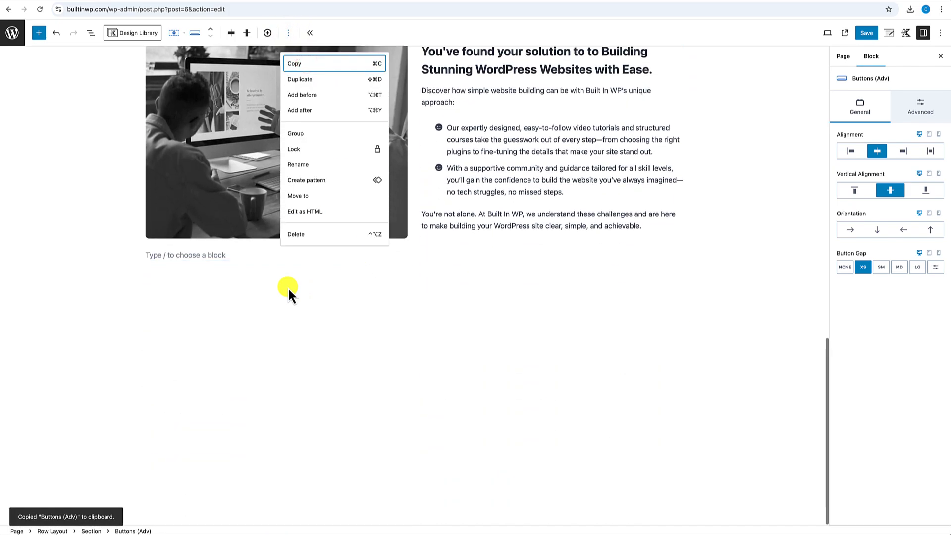
pyautogui.click(181, 256)
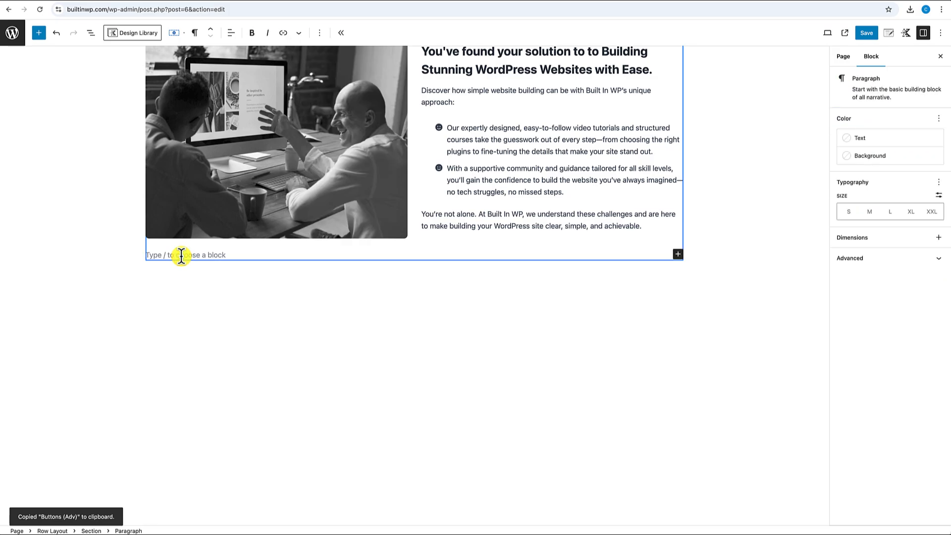
pyautogui.hotkey('ctrl', 'v')
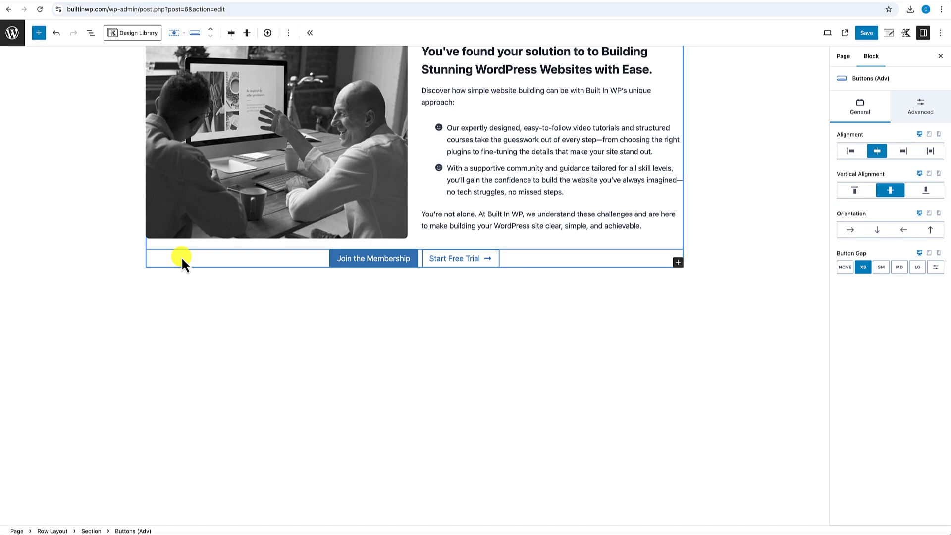
# - Give the pasted buttons an SM top margin
pyautogui.scroll(5, 314, 277)
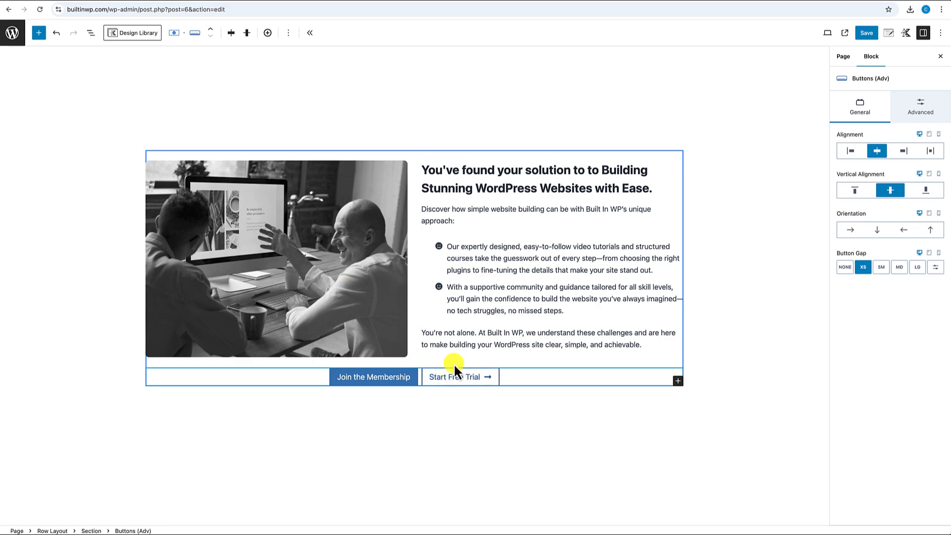
pyautogui.click(928, 103)
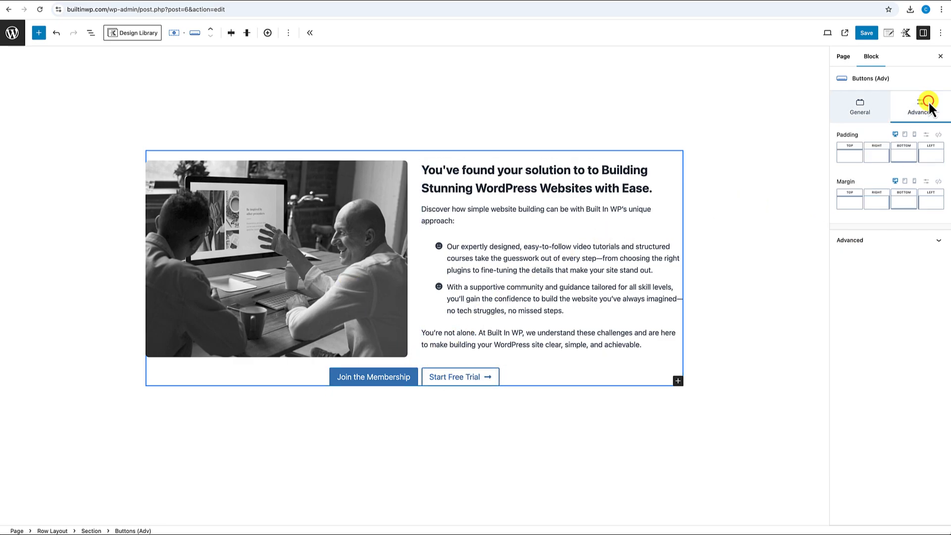
pyautogui.click(851, 200)
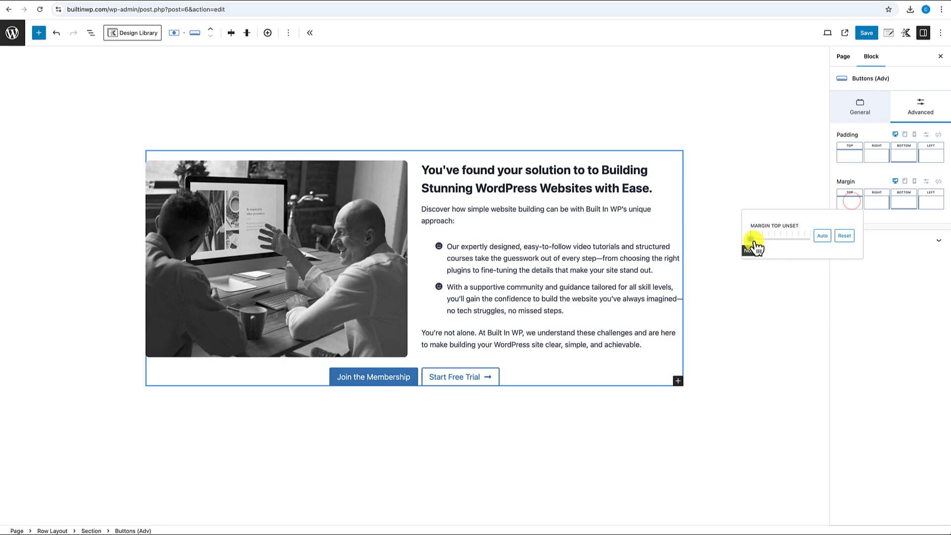
pyautogui.moveTo(751, 239); pyautogui.dragTo(770, 245)
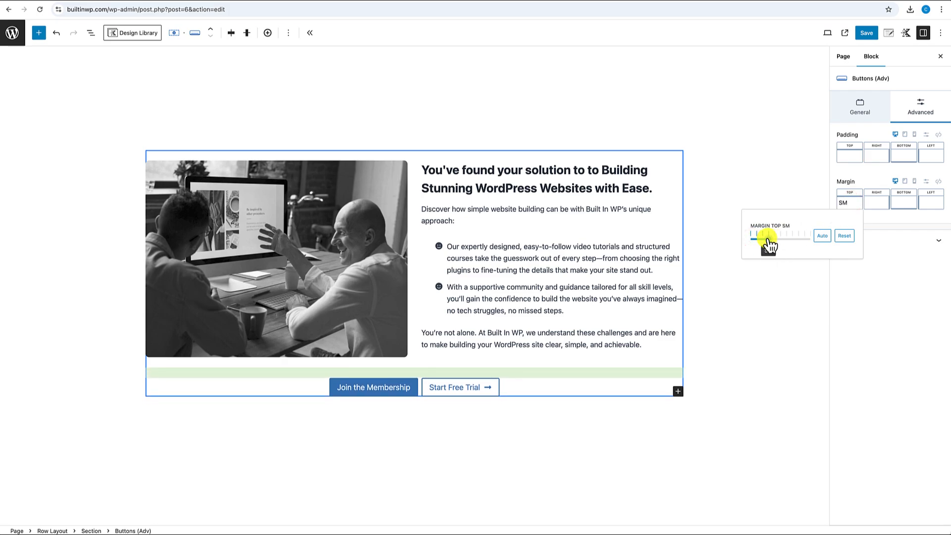
# - Set the image-and-text Row Layout's Column Gutter to LG
pyautogui.click(735, 345)
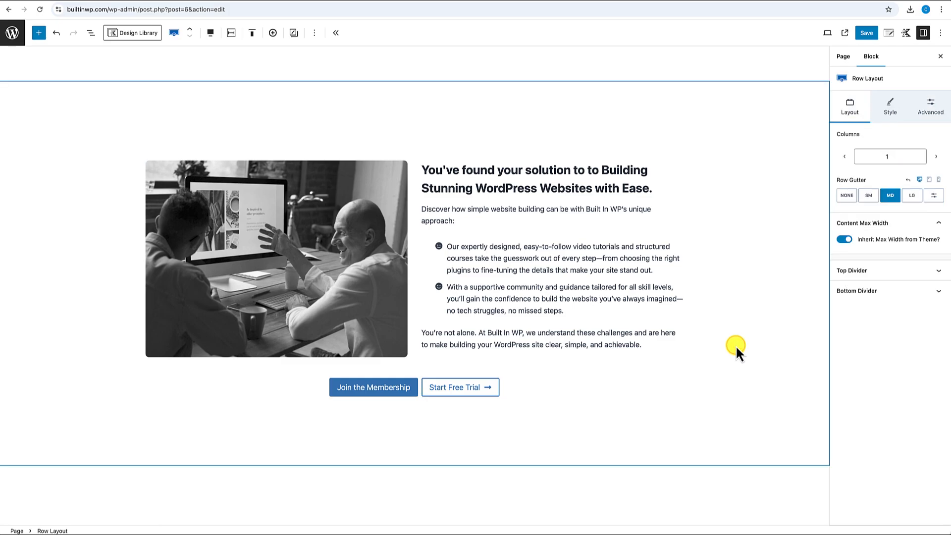
pyautogui.scroll(1, 736, 335)
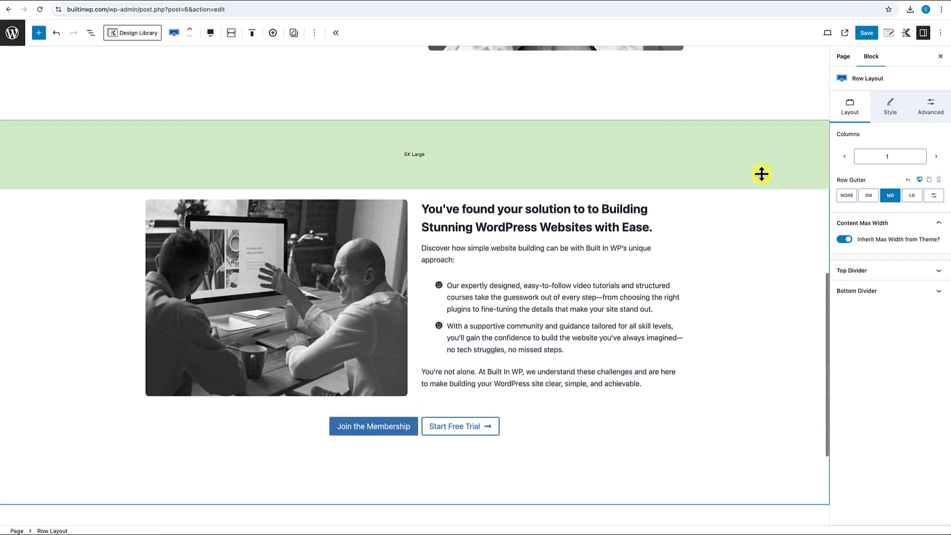
pyautogui.scroll(1, 760, 232)
pyautogui.scroll(-2, 760, 232)
pyautogui.scroll(9, 760, 231)
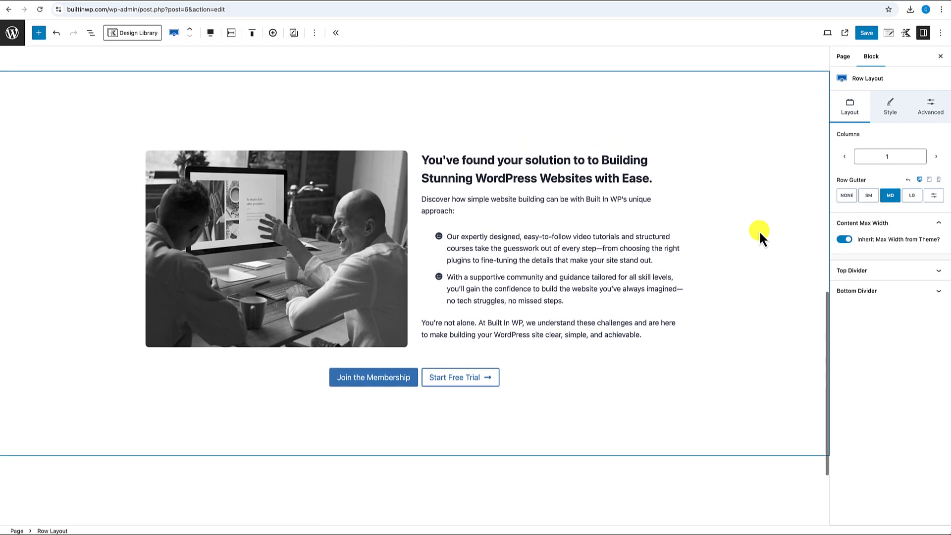
pyautogui.scroll(3, 760, 232)
pyautogui.scroll(-14, 761, 232)
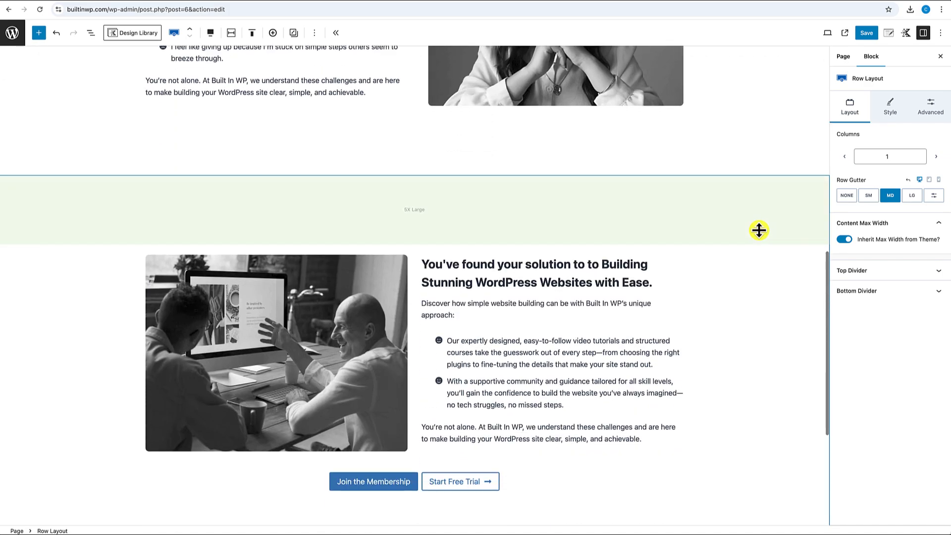
pyautogui.scroll(1, 759, 229)
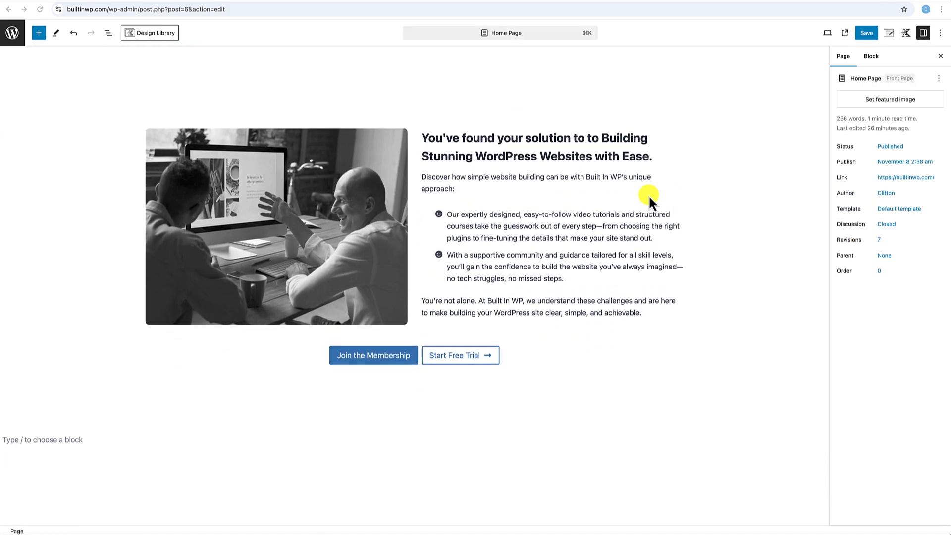
pyautogui.scroll(9, 649, 194)
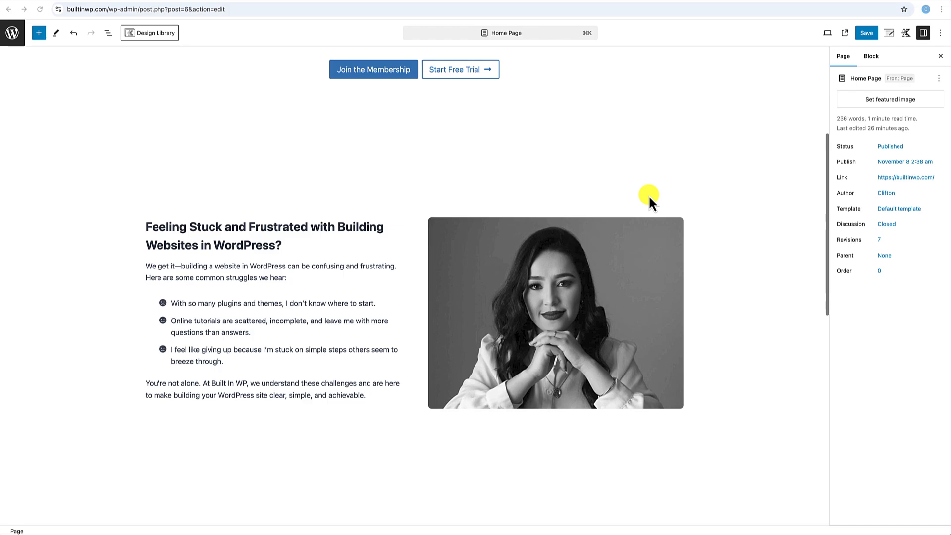
pyautogui.scroll(-4, 649, 195)
pyautogui.scroll(-4, 649, 195)
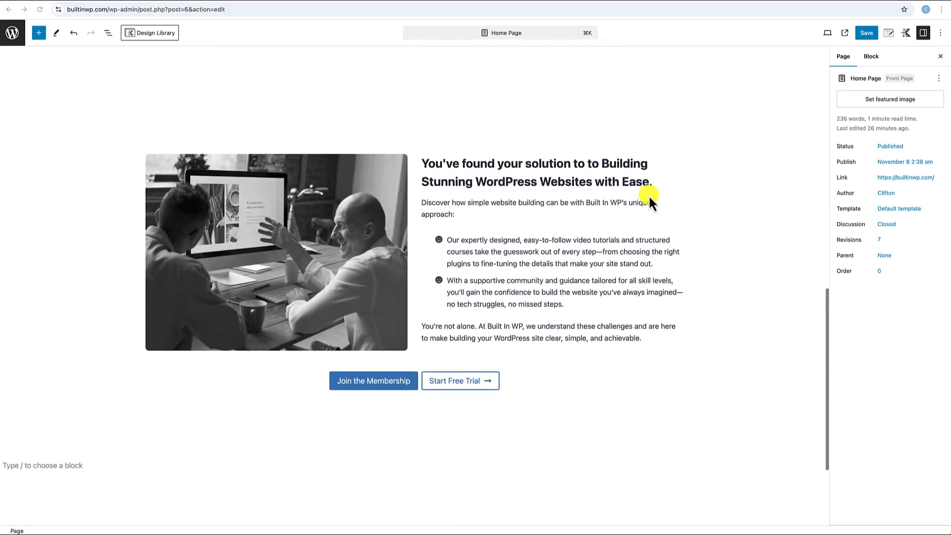
pyautogui.click(414, 148)
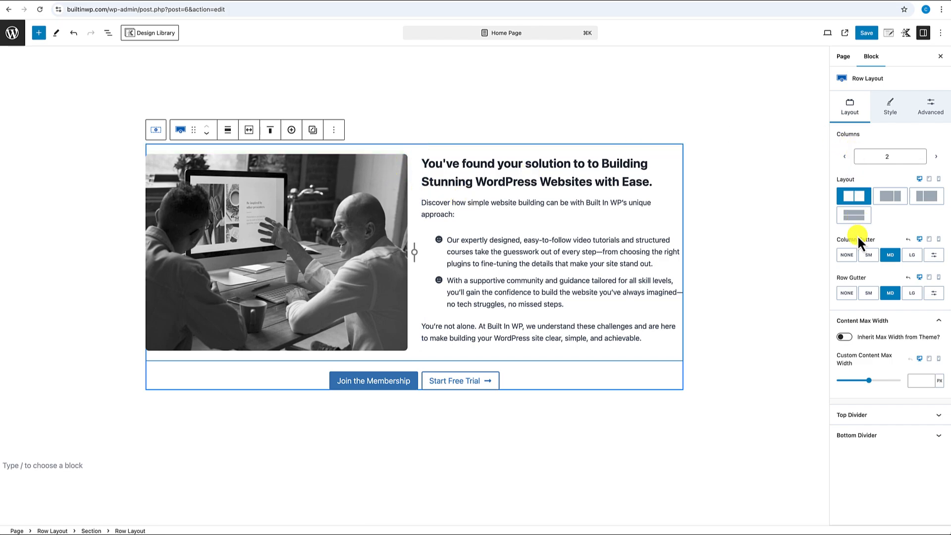
pyautogui.click(914, 258)
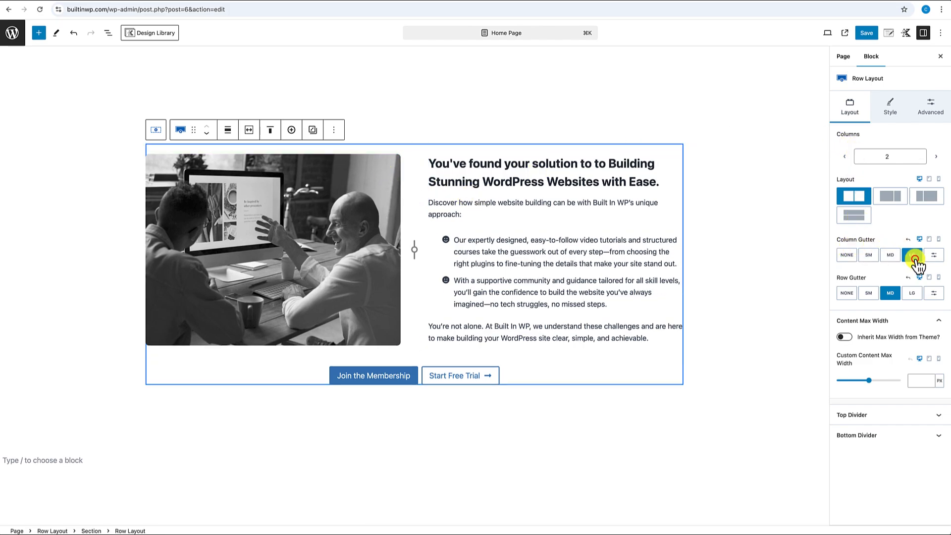
pyautogui.scroll(5, 696, 429)
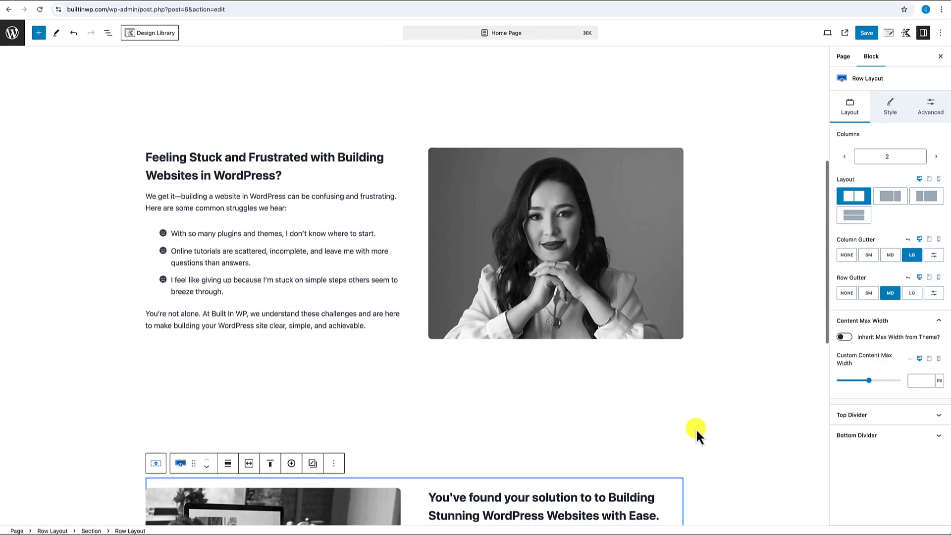
pyautogui.scroll(-8, 696, 429)
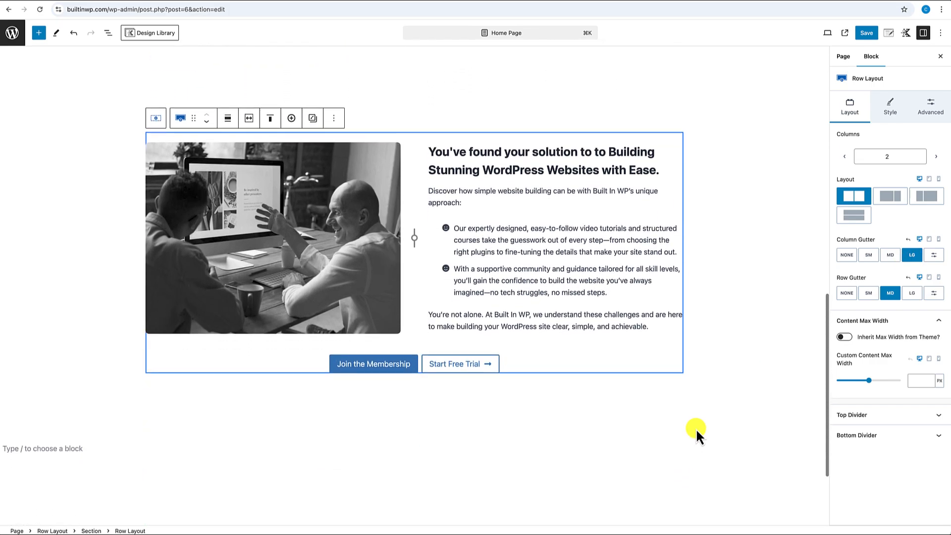
pyautogui.scroll(-1, 696, 429)
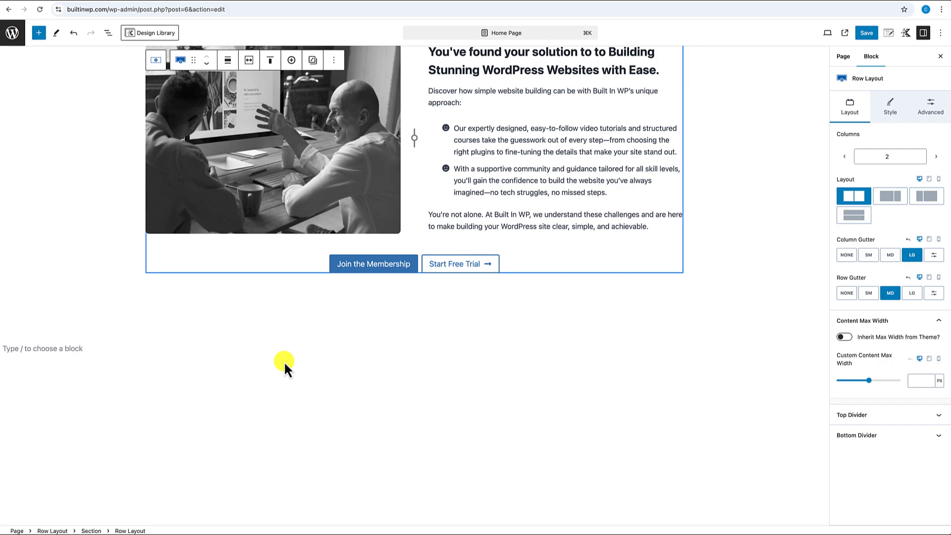
# - Insert a one-column Row Layout via /row below the solution section
pyautogui.click(175, 311)
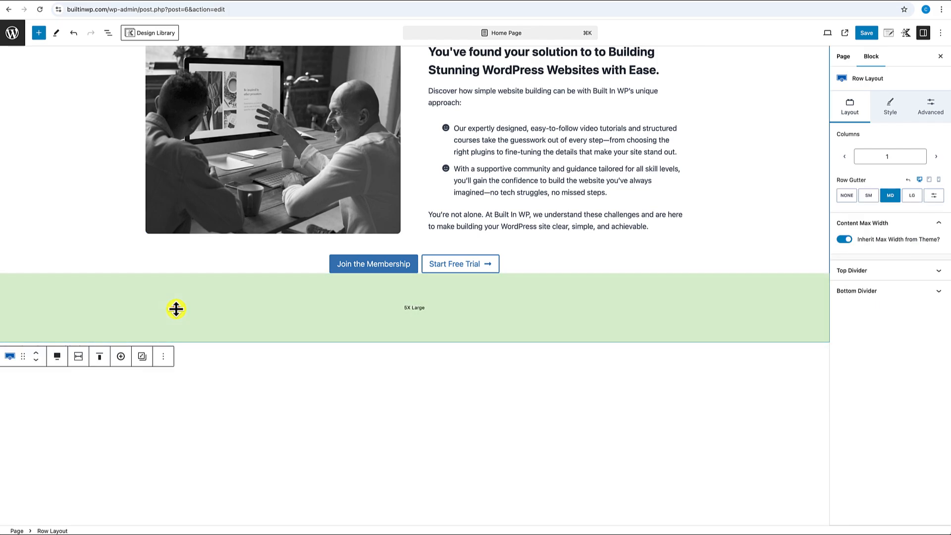
pyautogui.click(197, 367)
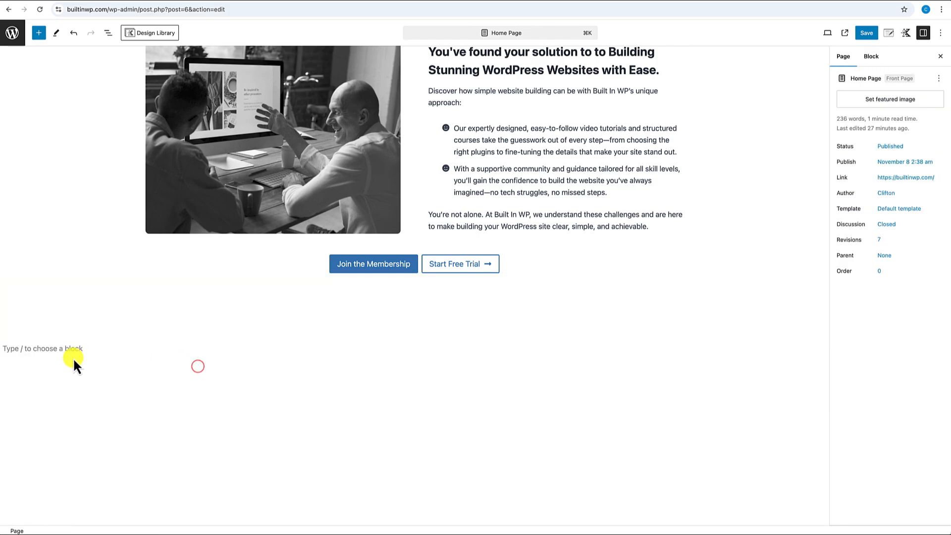
pyautogui.click(55, 349)
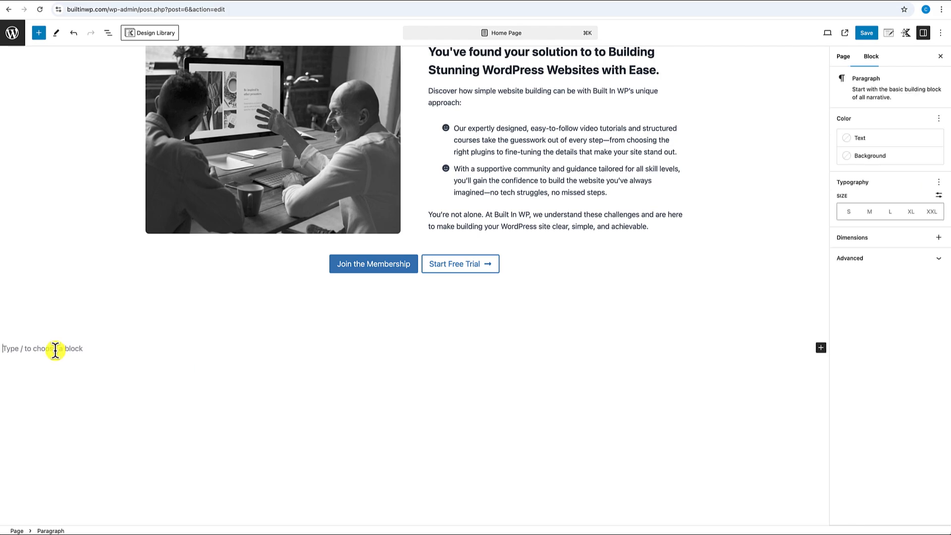
pyautogui.write('/row')
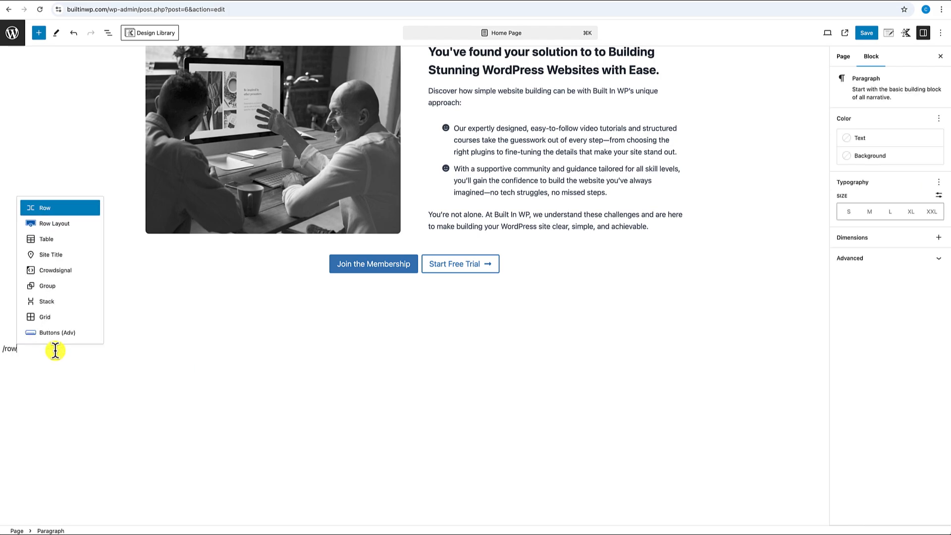
pyautogui.click(58, 224)
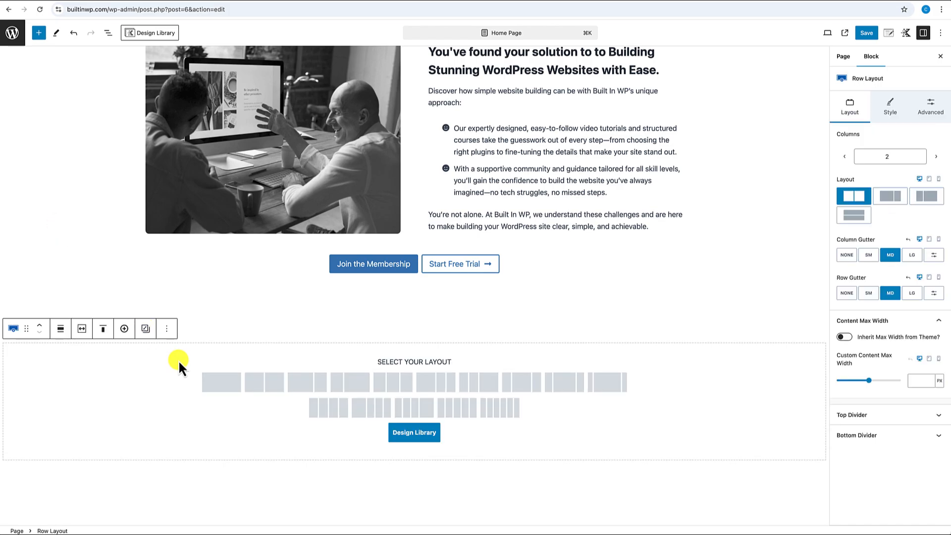
pyautogui.click(215, 382)
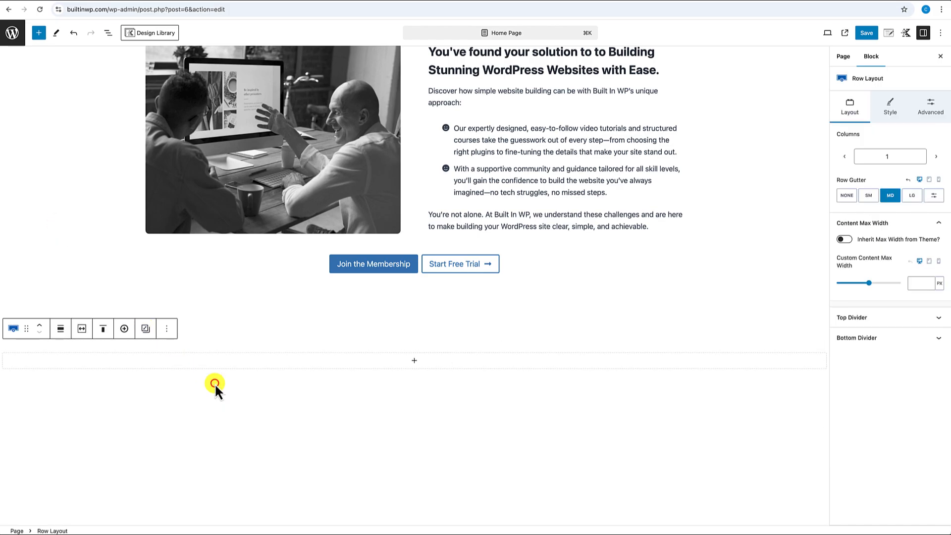
# - Make the new row full width with theme inner content width and 5X Large padding
pyautogui.click(62, 330)
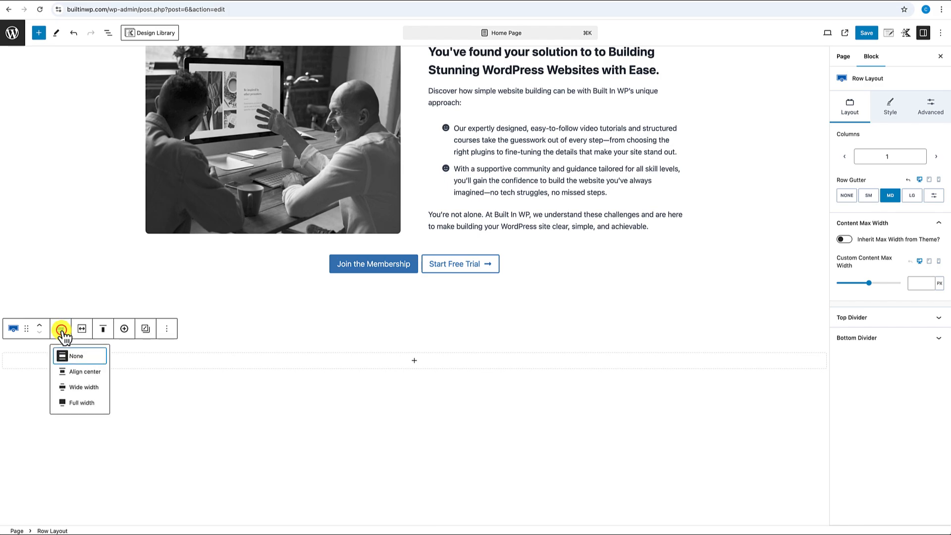
pyautogui.click(77, 403)
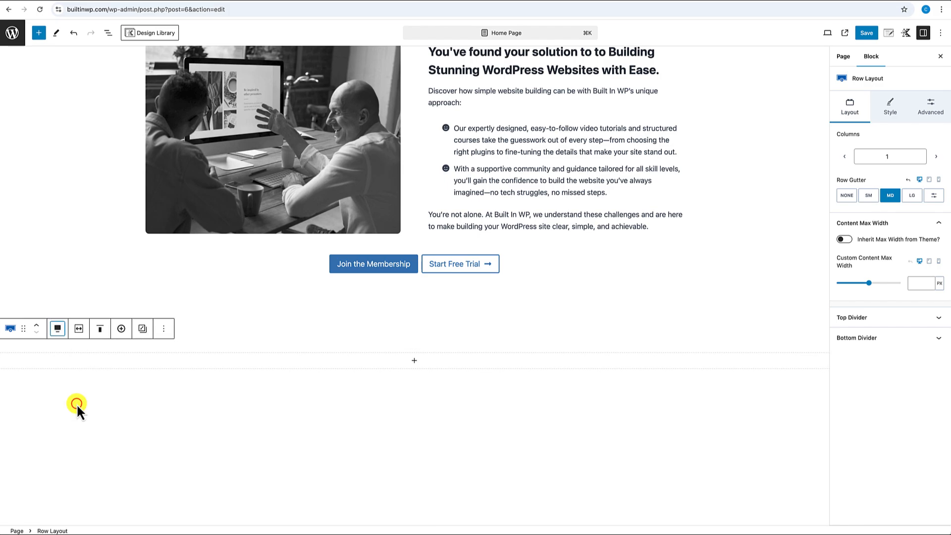
pyautogui.click(79, 328)
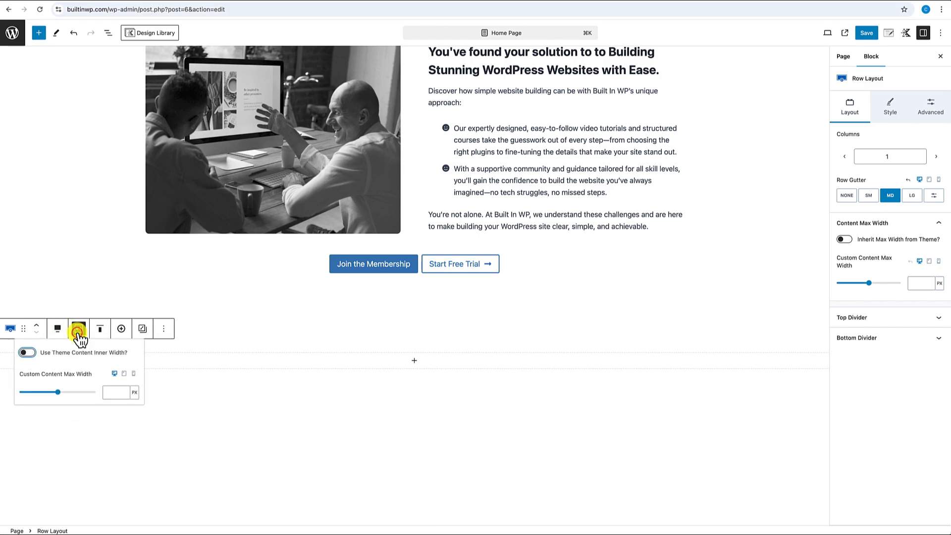
pyautogui.click(27, 352)
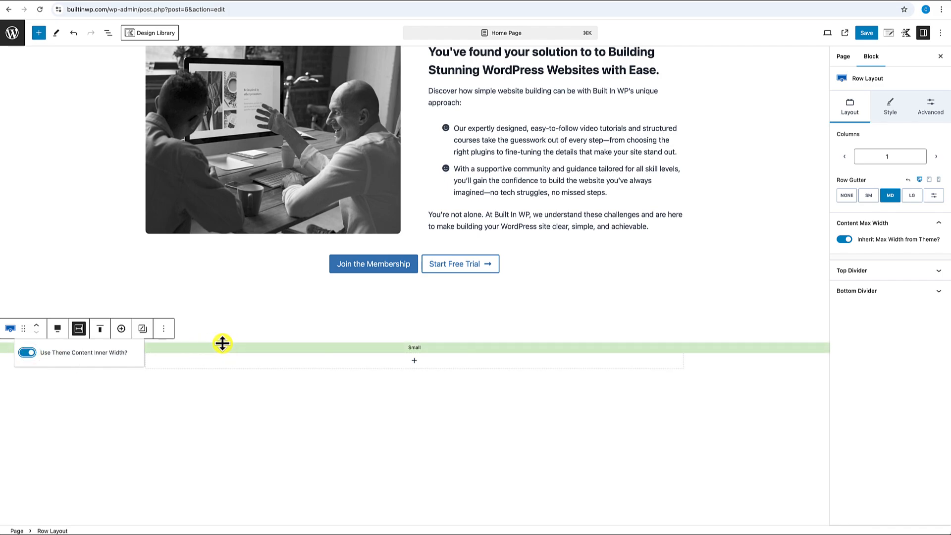
pyautogui.moveTo(412, 346); pyautogui.dragTo(415, 522)
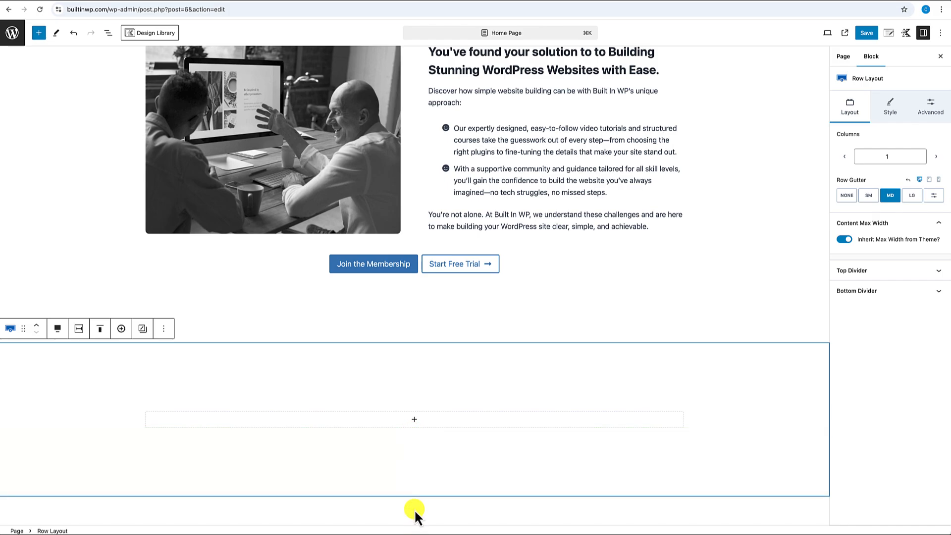
pyautogui.scroll(-3, 423, 520)
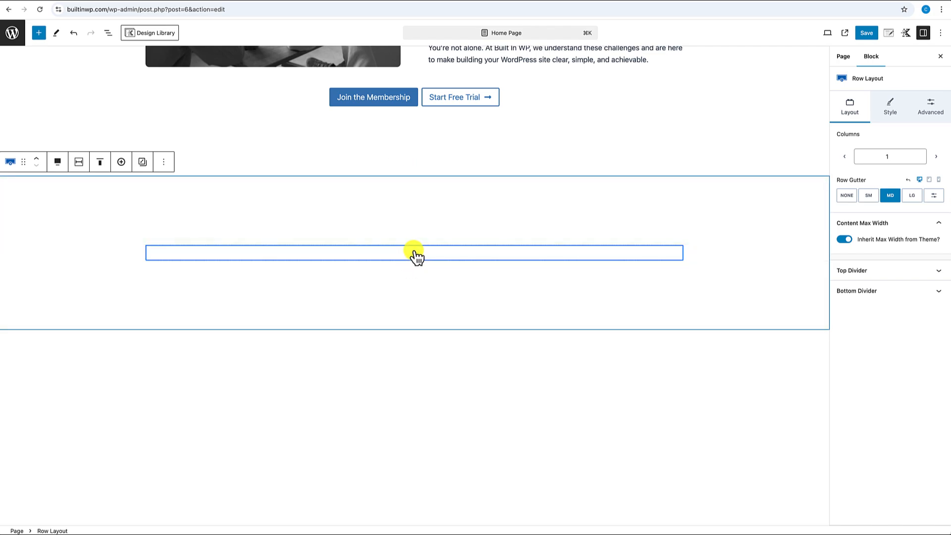
# - Insert a Spacer / Divider block inside the new row
pyautogui.click(415, 253)
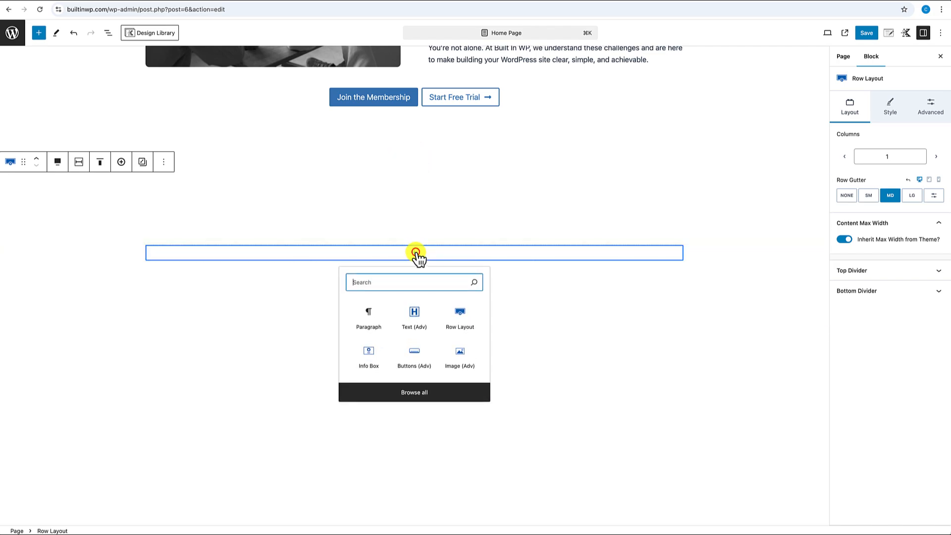
pyautogui.write('divider')
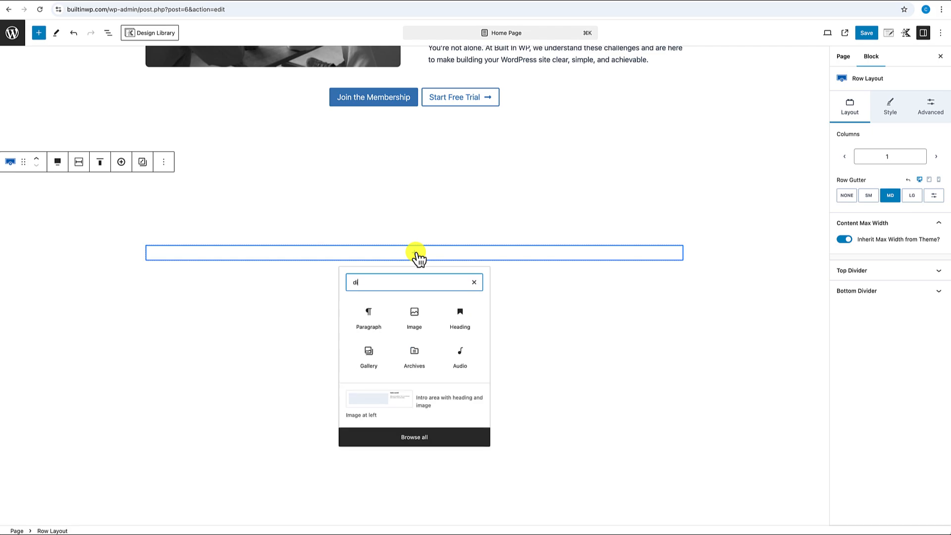
pyautogui.click(411, 317)
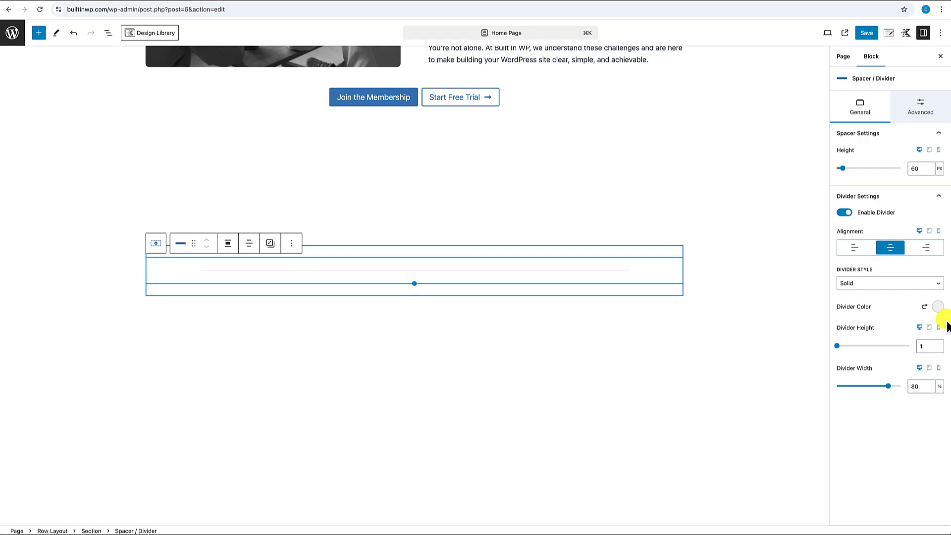
# - Set the divider to 10% width, dark grey colour and Dashed style
pyautogui.click(914, 388)
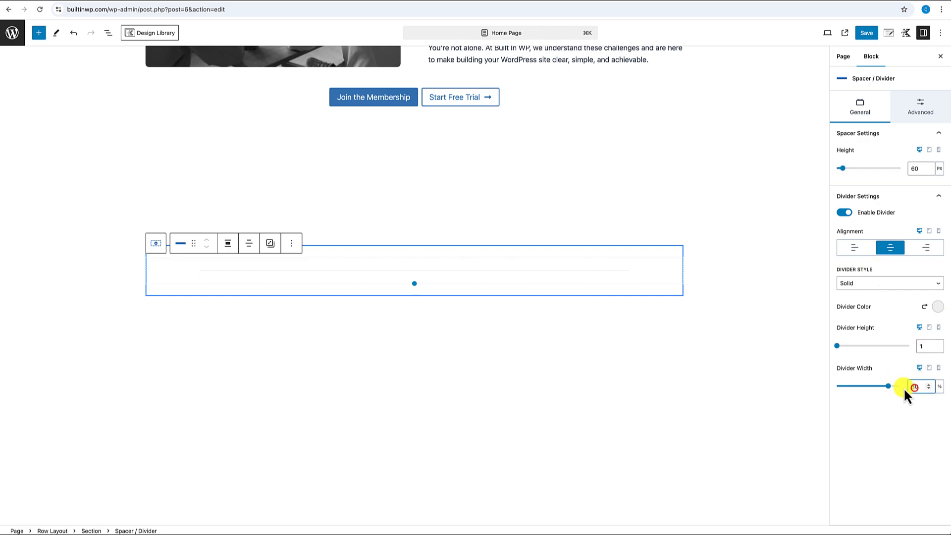
pyautogui.write('10')
pyautogui.click(936, 307)
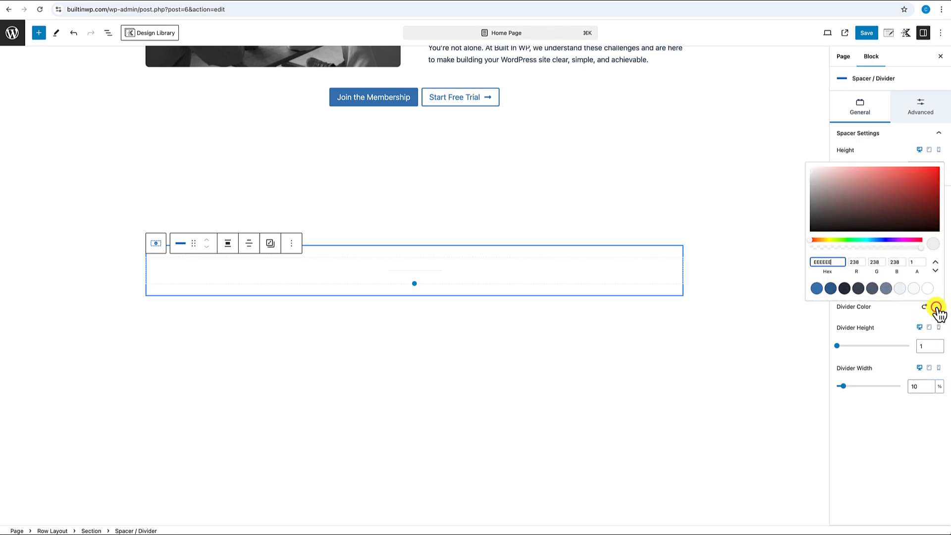
pyautogui.click(871, 291)
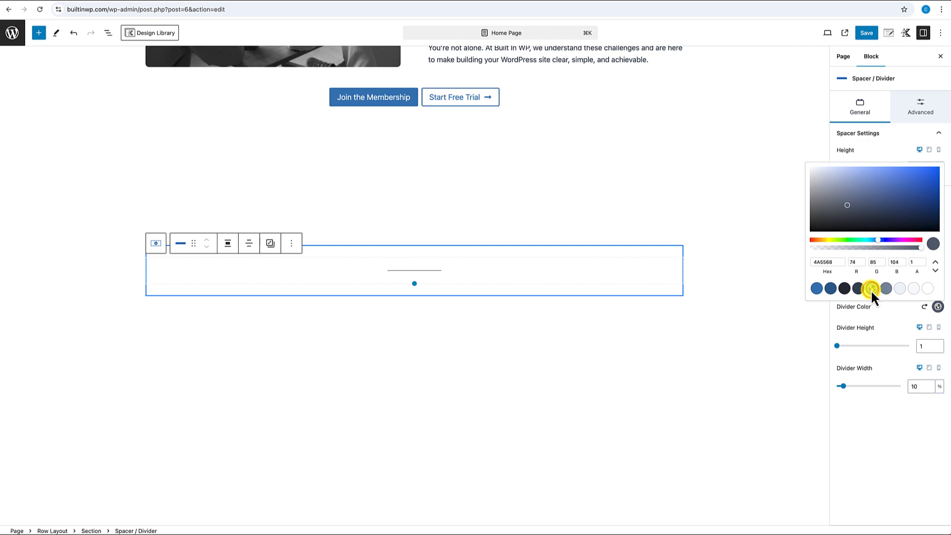
pyautogui.click(894, 331)
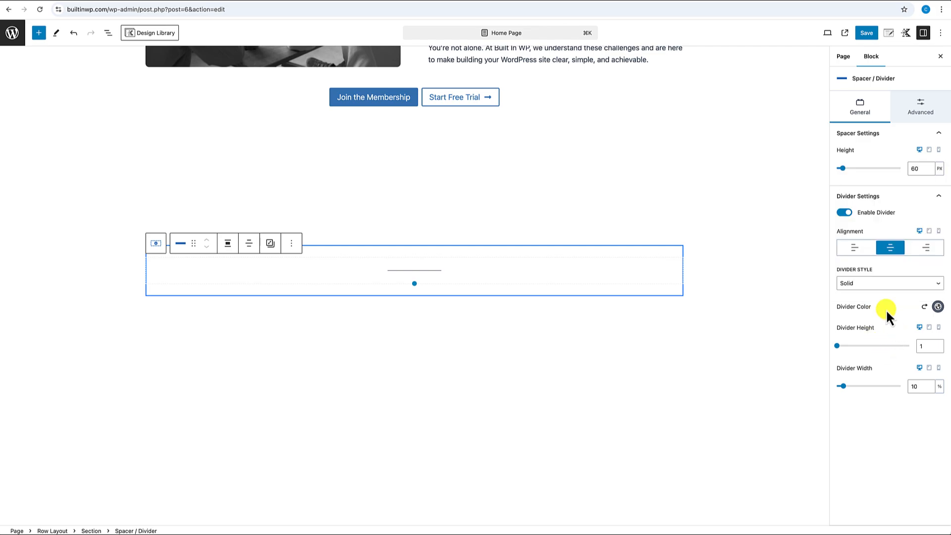
pyautogui.click(867, 284)
pyautogui.click(862, 292)
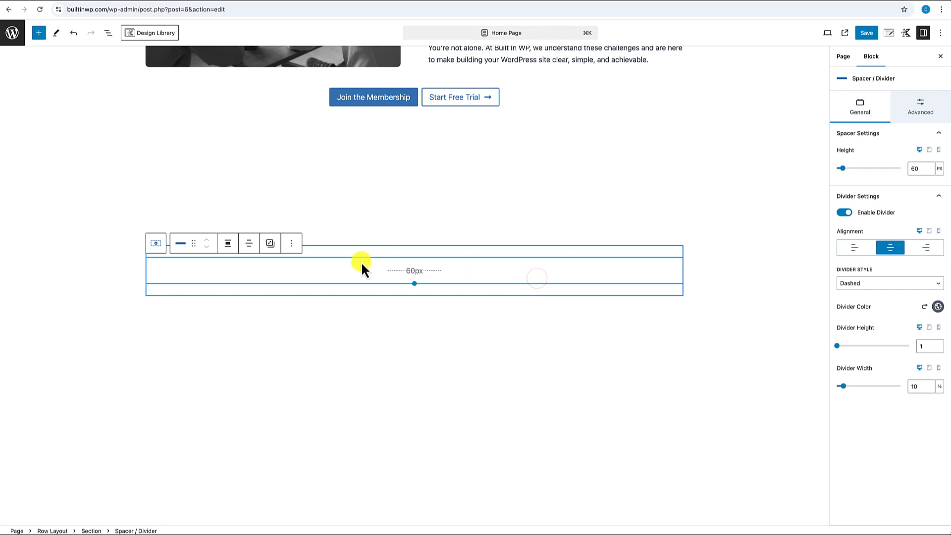
pyautogui.click(291, 243)
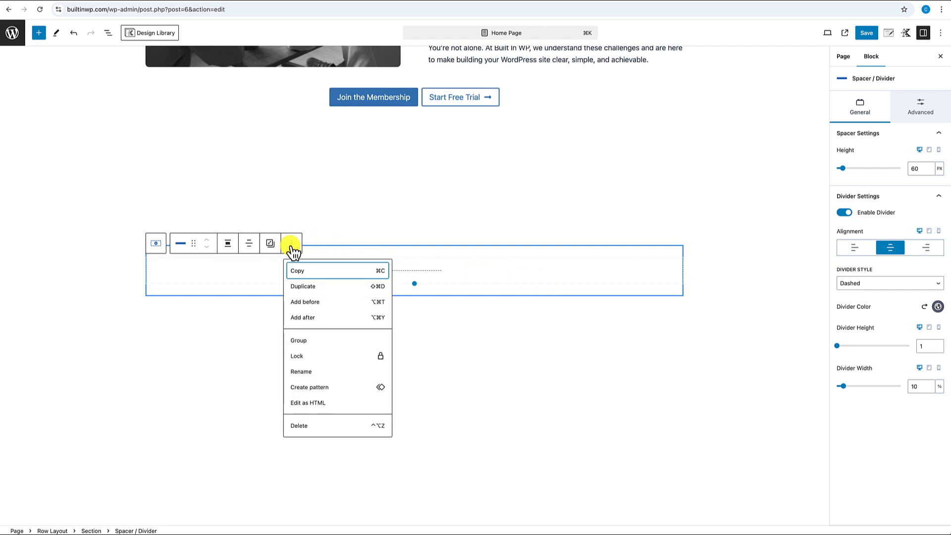
# - Add a centred 'How It Works' Text (Adv) heading after the divider
pyautogui.click(306, 318)
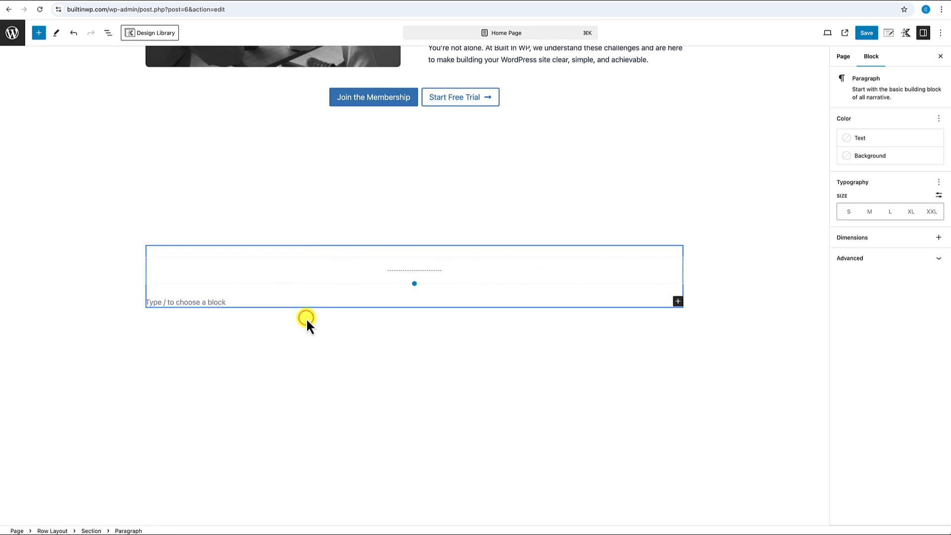
pyautogui.write('/')
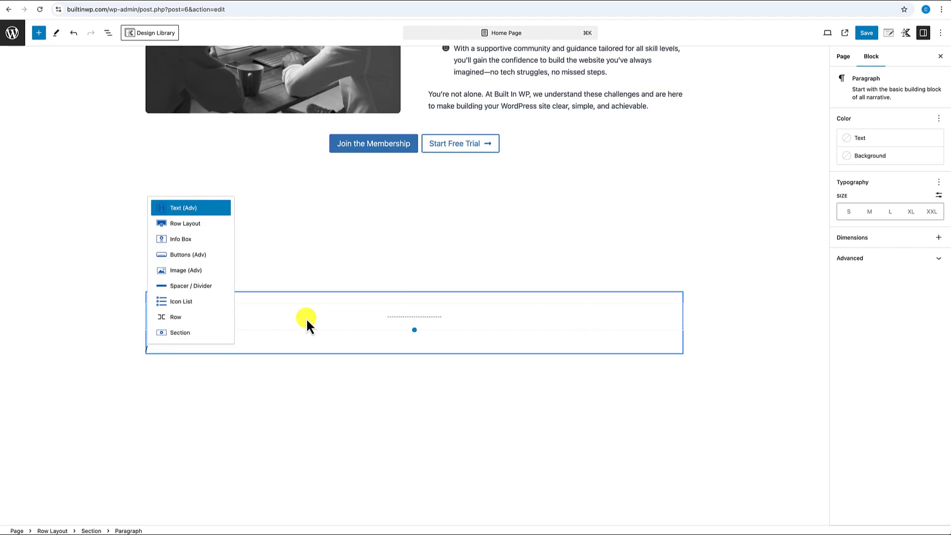
pyautogui.click(189, 208)
pyautogui.click(248, 333)
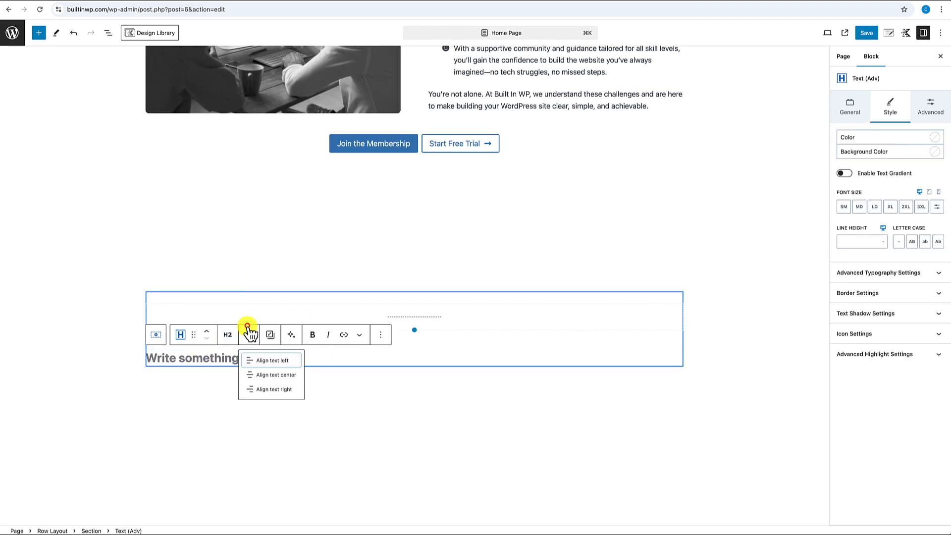
pyautogui.click(274, 375)
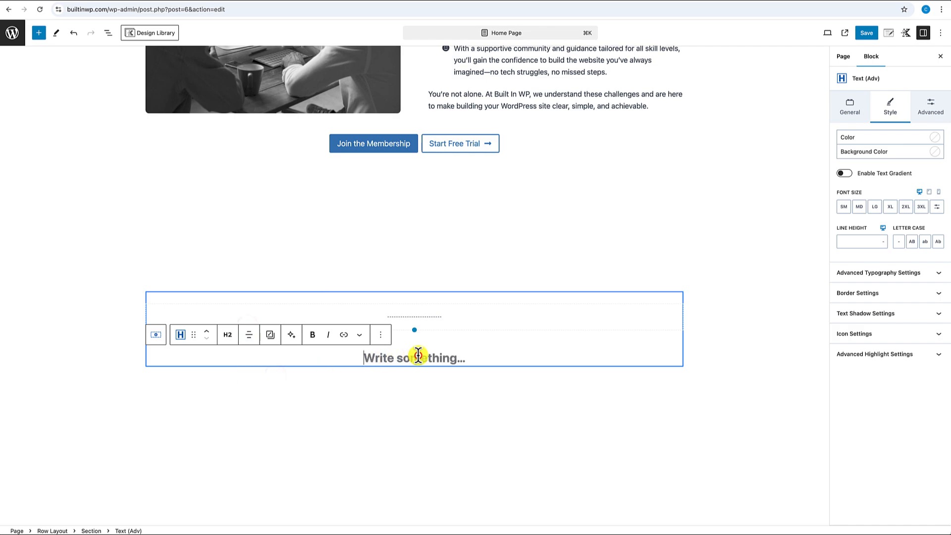
pyautogui.write('How It Wo')
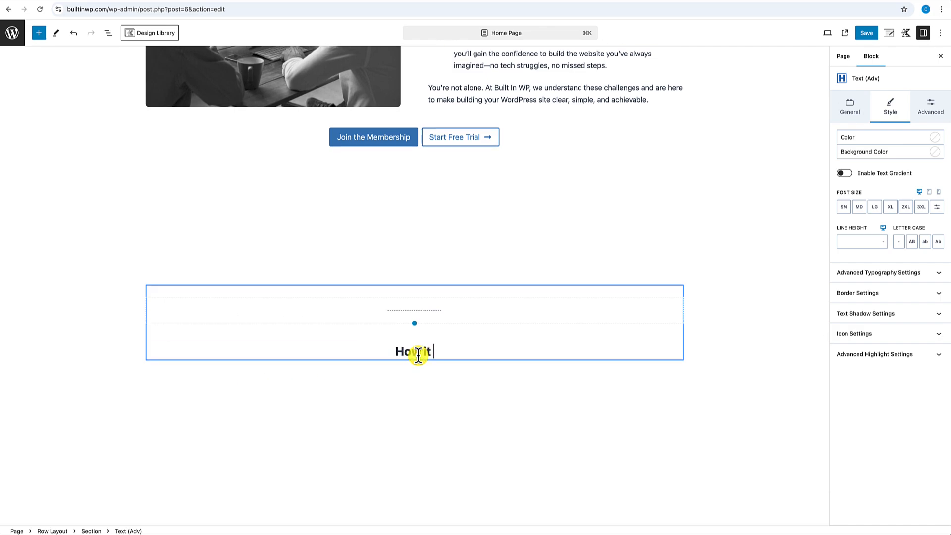
pyautogui.write('rks')
pyautogui.press('Return')
# - Add a centred paragraph below with the 'Build with Confidence in 3 Simple Steps' subtitle
pyautogui.write('/')
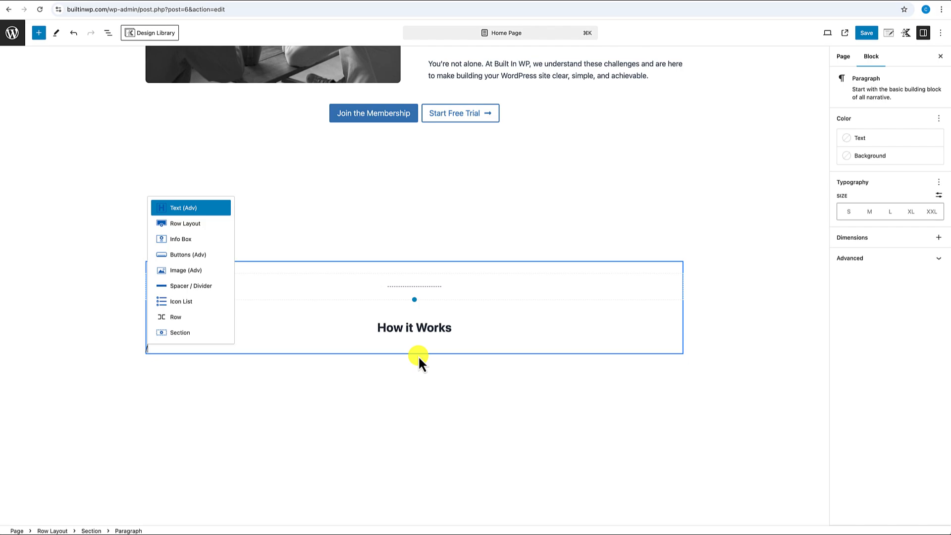
pyautogui.click(194, 208)
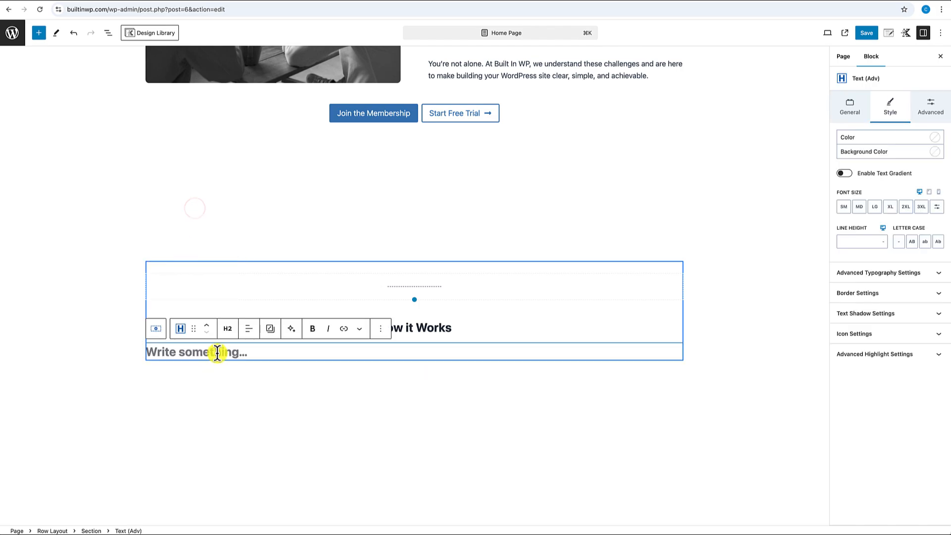
pyautogui.click(237, 336)
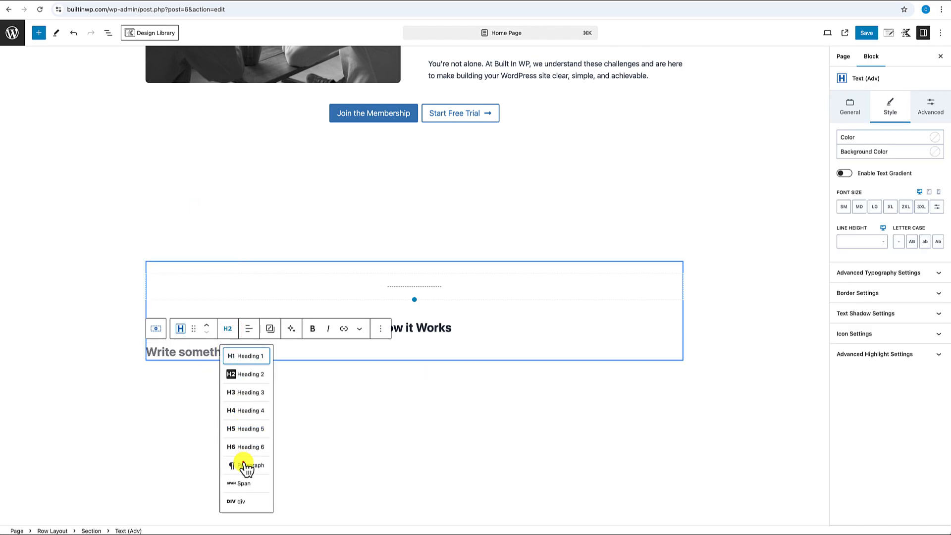
pyautogui.click(243, 462)
pyautogui.click(247, 329)
pyautogui.click(260, 373)
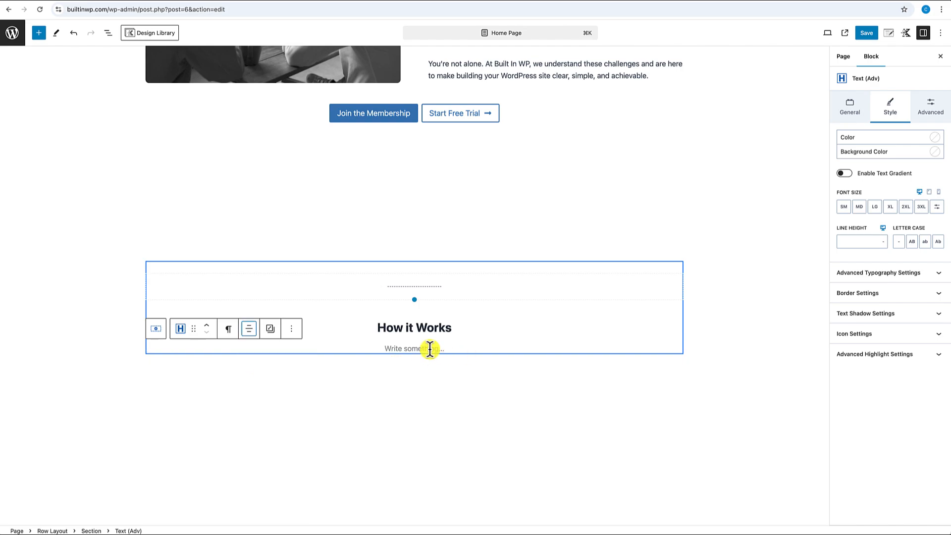
pyautogui.click(447, 349)
pyautogui.write('Build with Confidence in 3 Simple Steps')
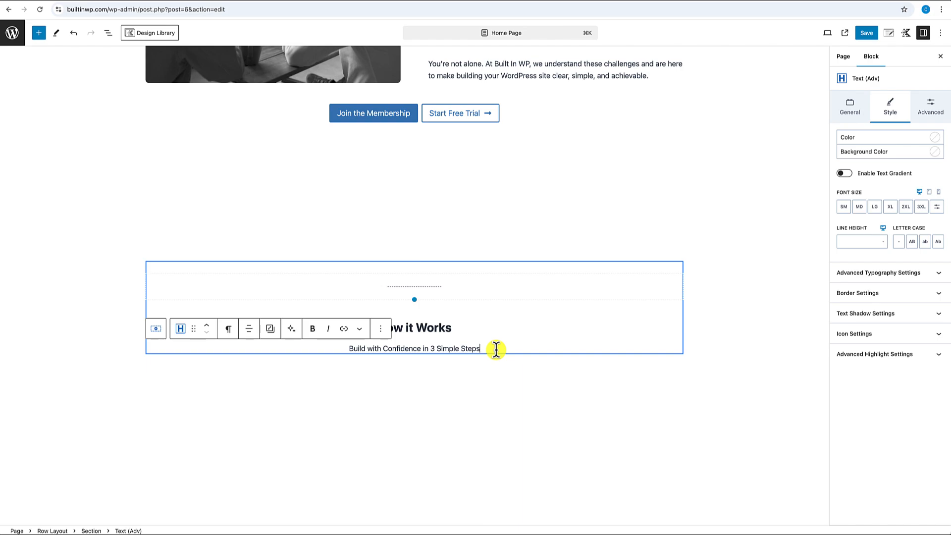
pyautogui.press('Return')
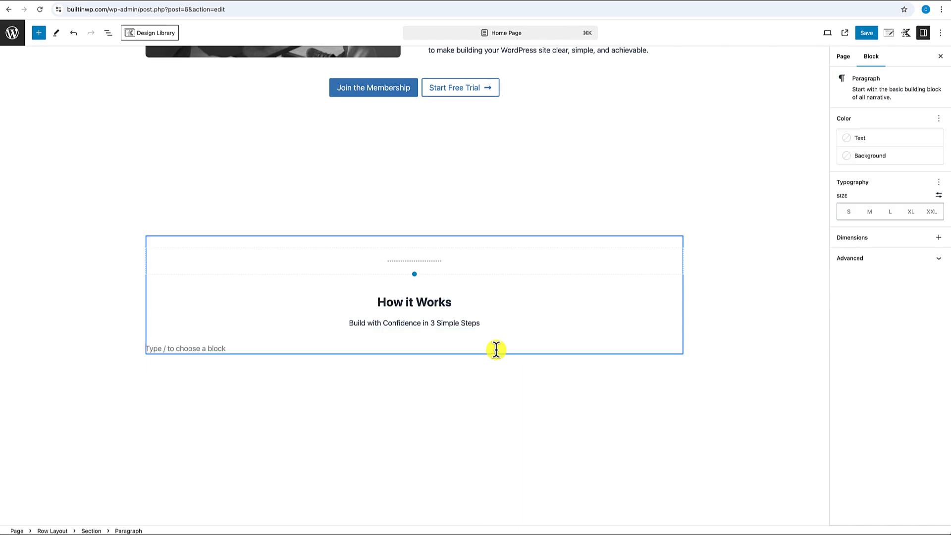
# - Insert a three-column Row Layout below the subtitle and search 'info' in its first column
pyautogui.write('/row')
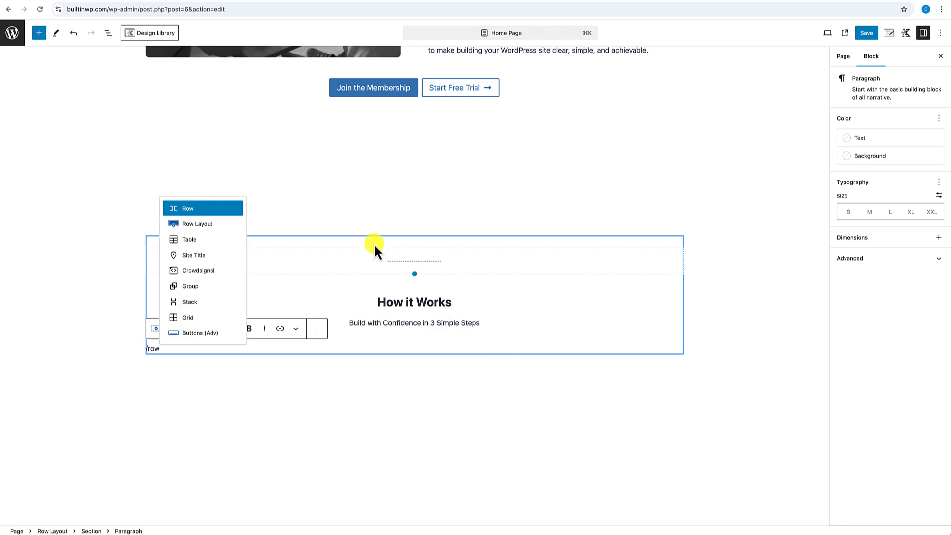
pyautogui.click(197, 224)
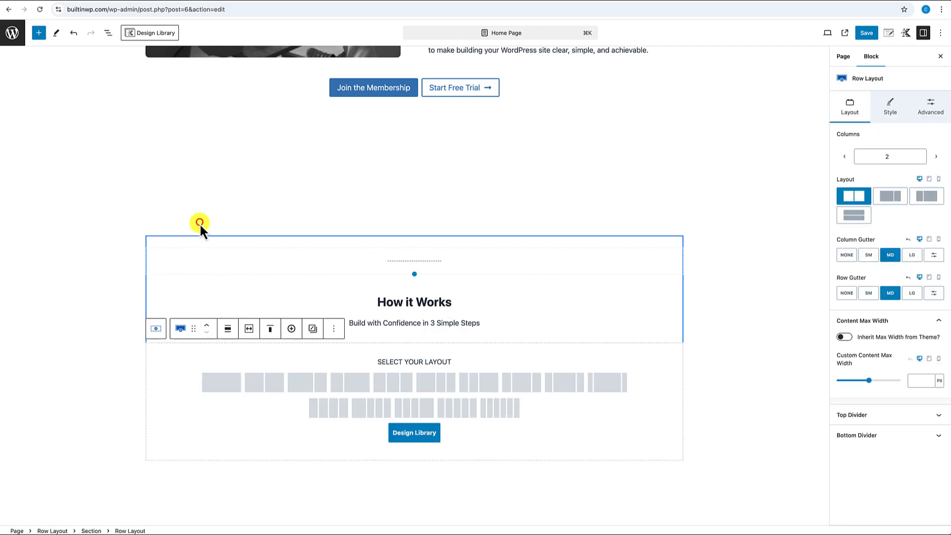
pyautogui.click(391, 385)
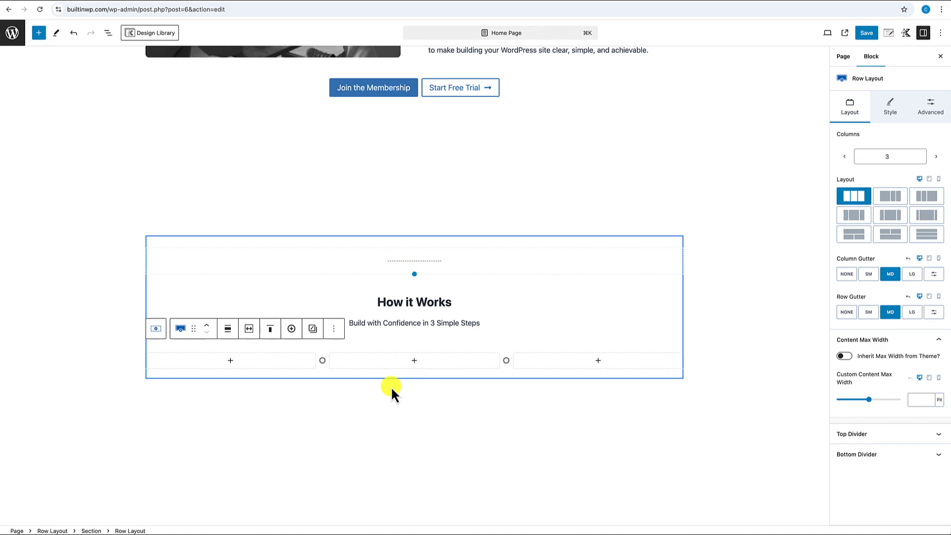
pyautogui.click(231, 361)
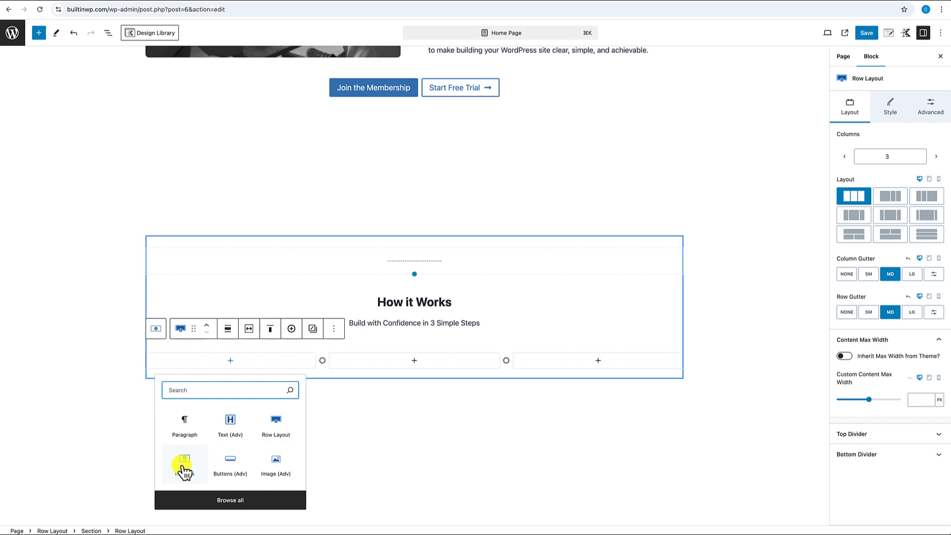
pyautogui.write('in')
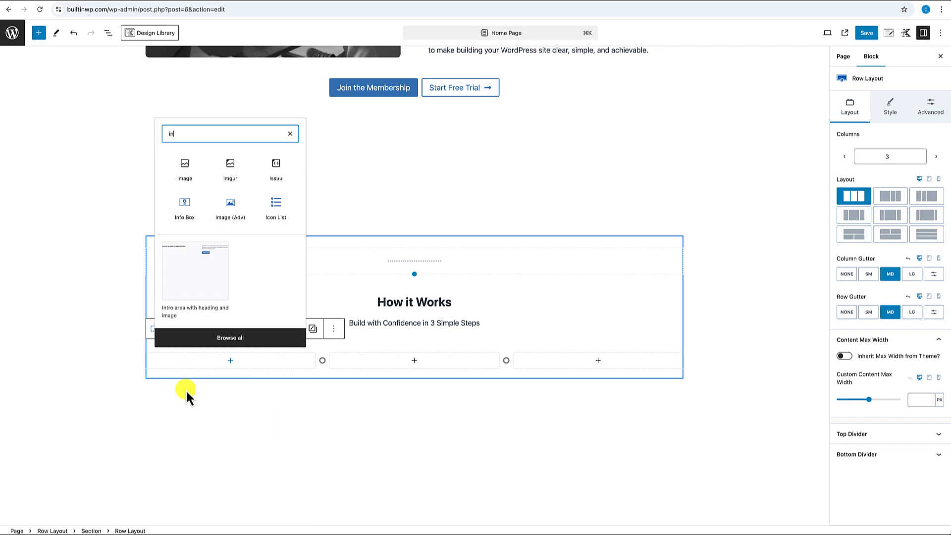
pyautogui.write('fo')
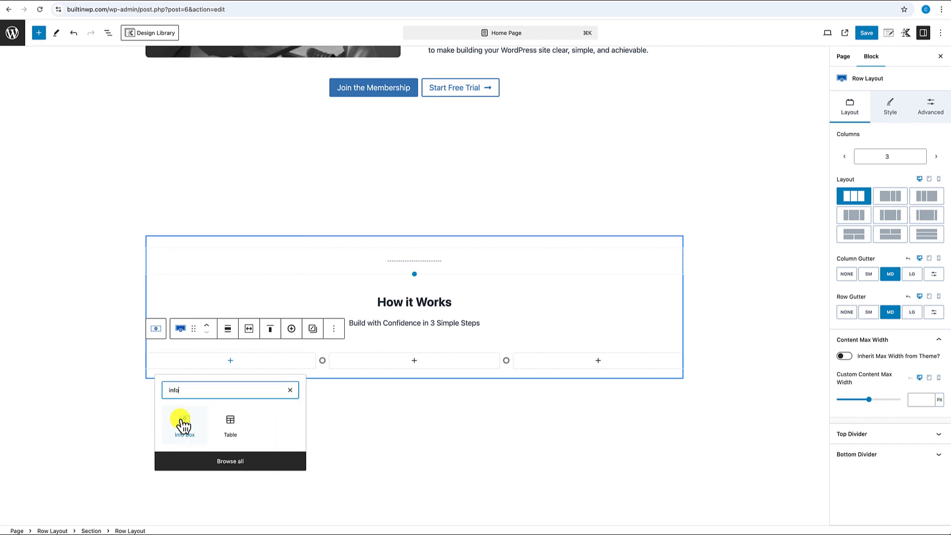
# - Insert an Info Box into the first column and left-align its text
pyautogui.click(183, 424)
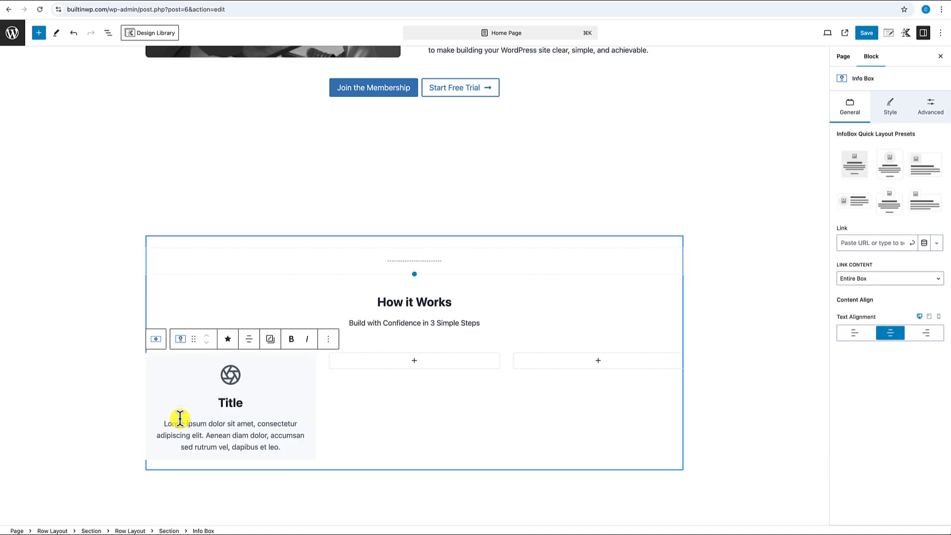
pyautogui.click(289, 373)
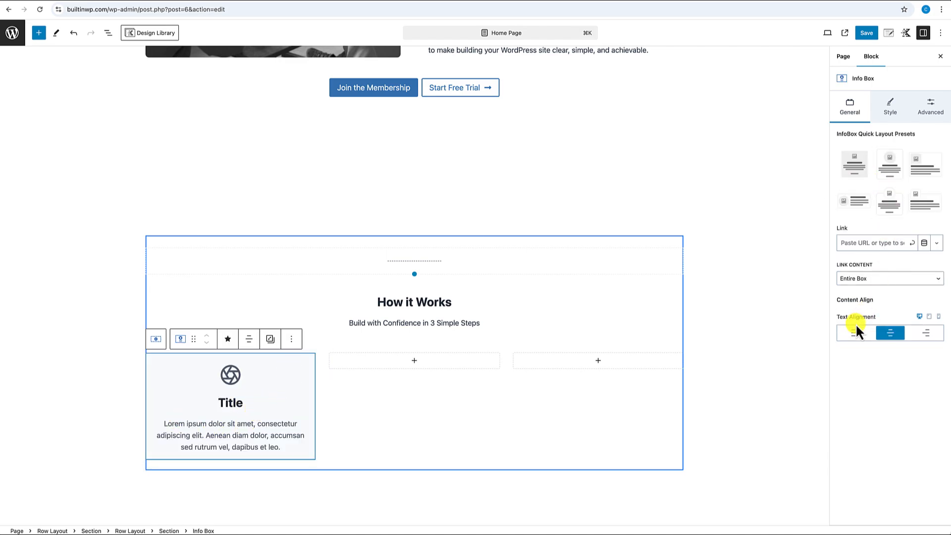
pyautogui.click(854, 338)
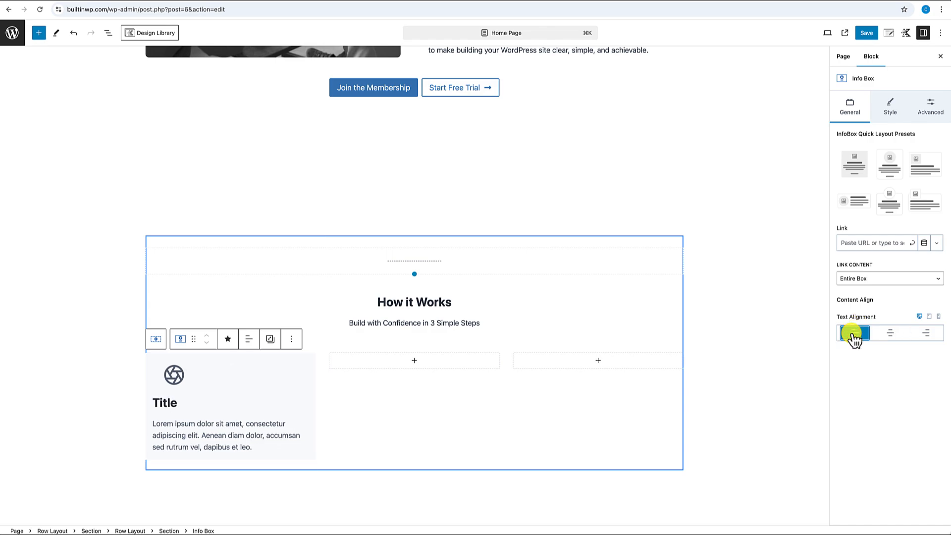
# - Set the Info Box media alignment to Left with vertical alignment Top
pyautogui.click(889, 108)
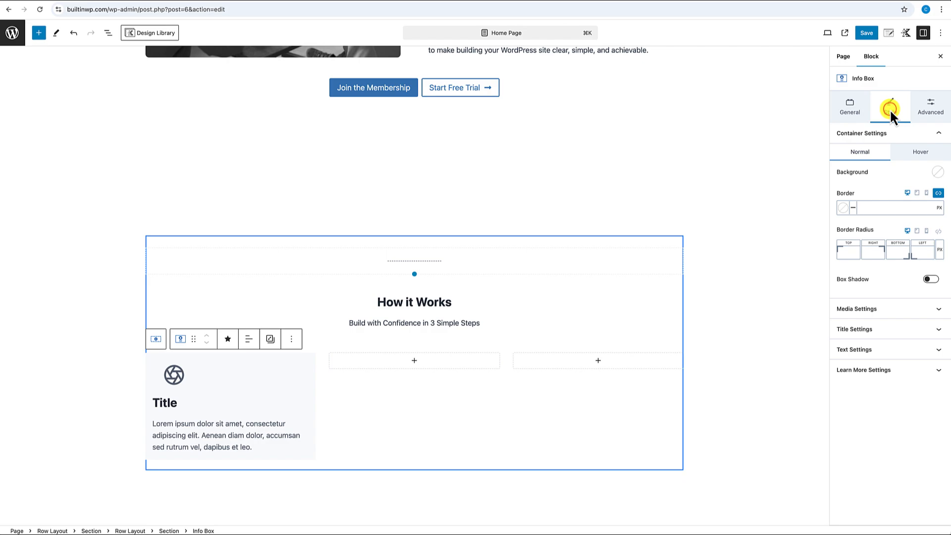
pyautogui.click(875, 309)
pyautogui.scroll(-4, 876, 308)
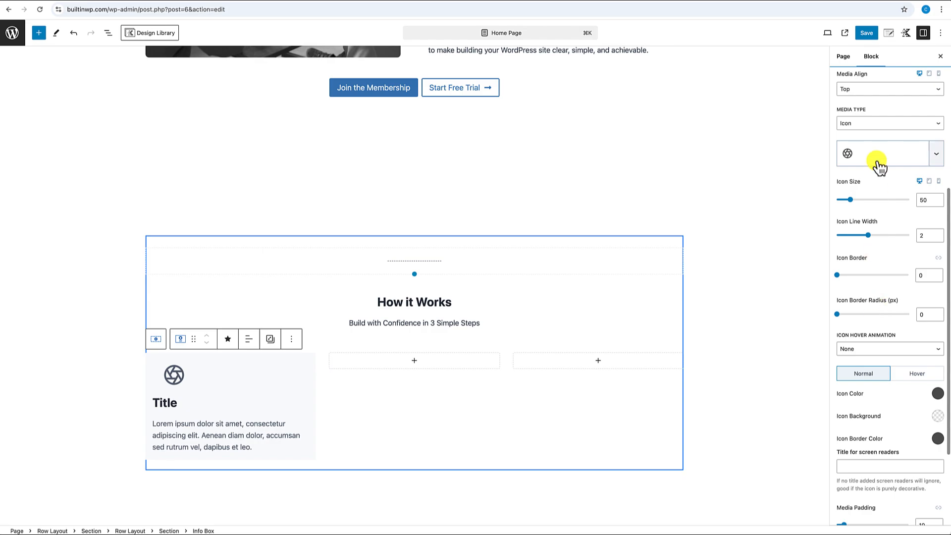
pyautogui.click(863, 89)
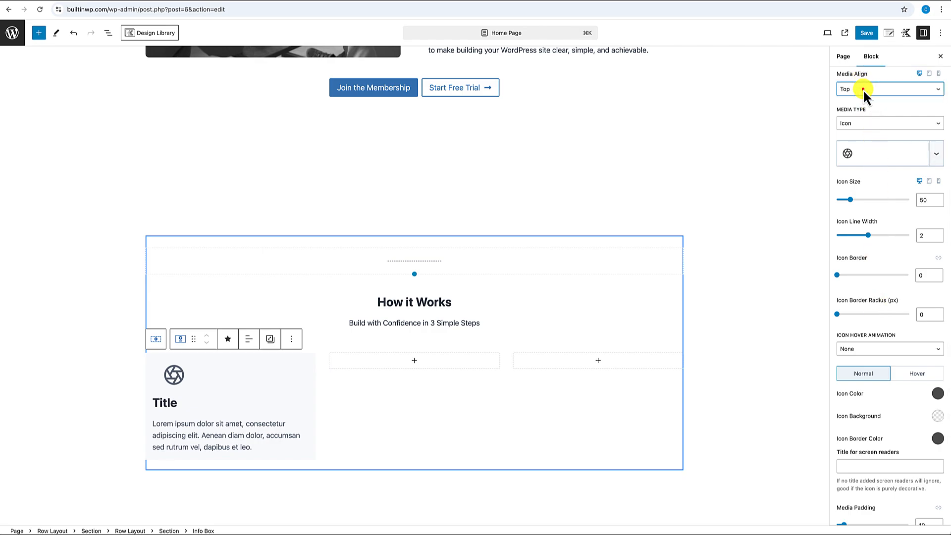
pyautogui.click(848, 99)
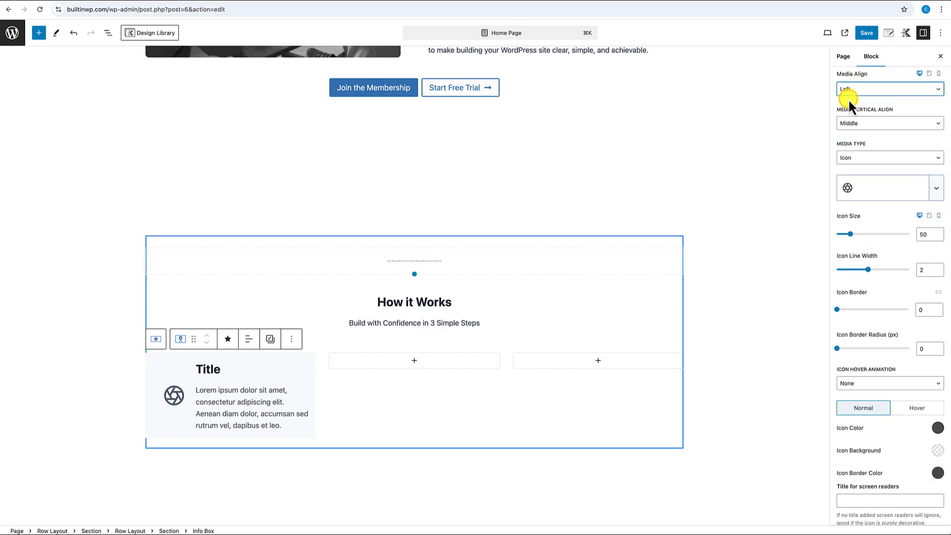
pyautogui.click(863, 122)
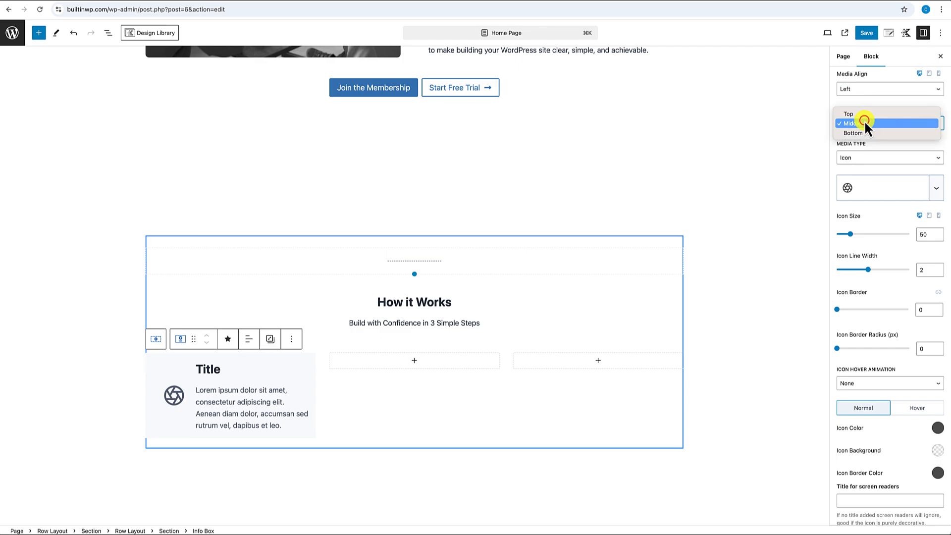
pyautogui.click(854, 114)
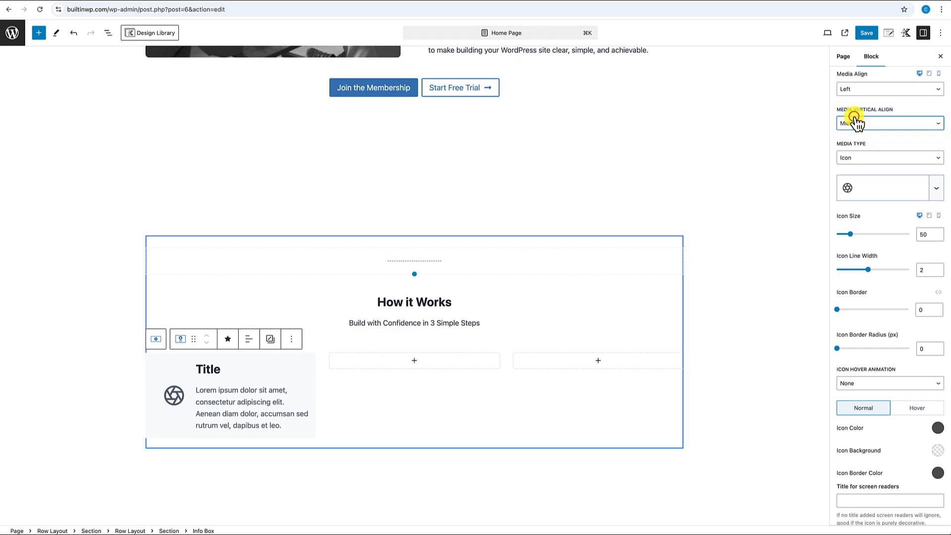
pyautogui.click(864, 157)
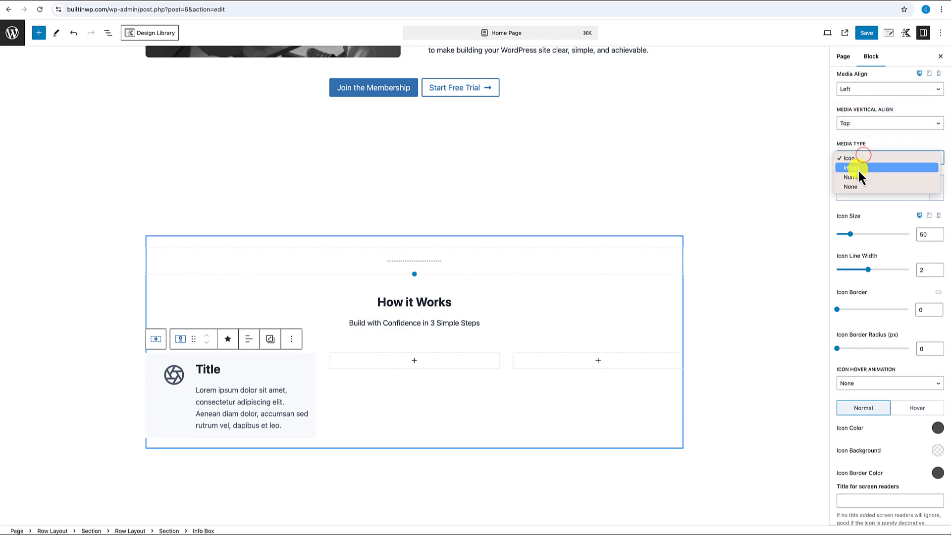
# - Replace the Info Box icon with a number at size 30
pyautogui.click(857, 176)
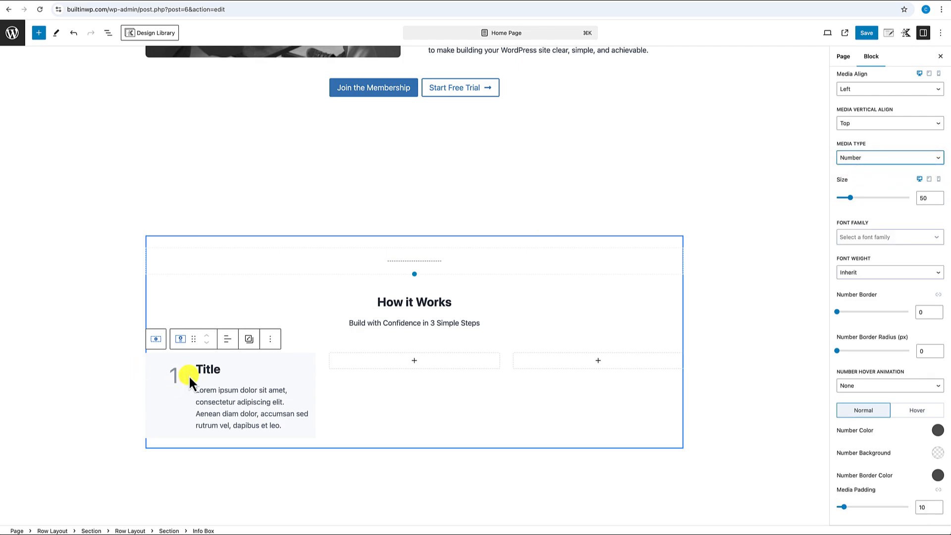
pyautogui.click(177, 371)
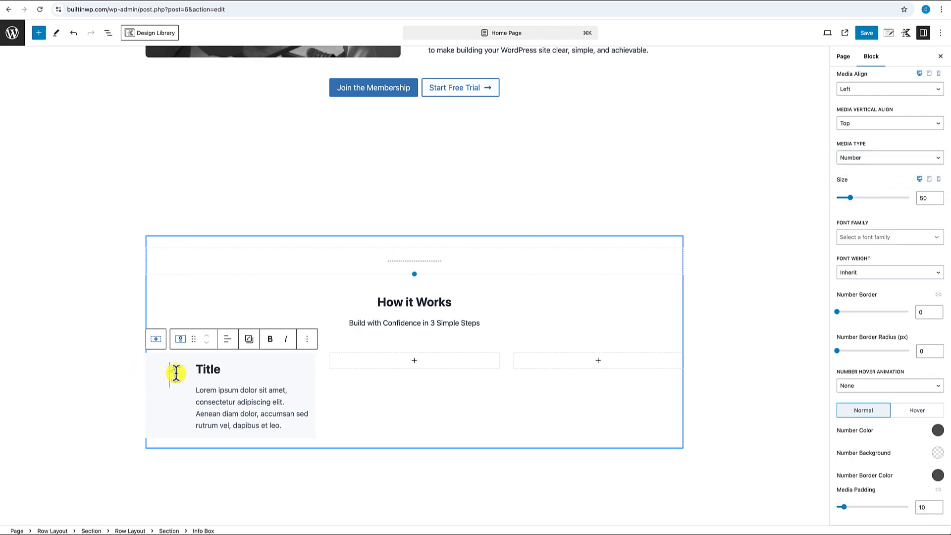
pyautogui.click(923, 199)
pyautogui.write('30')
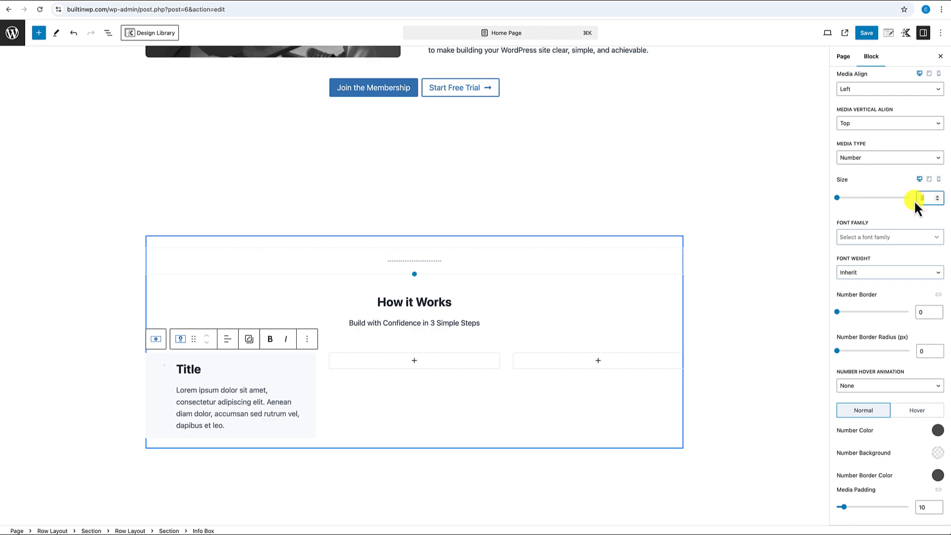
pyautogui.scroll(-2, 892, 336)
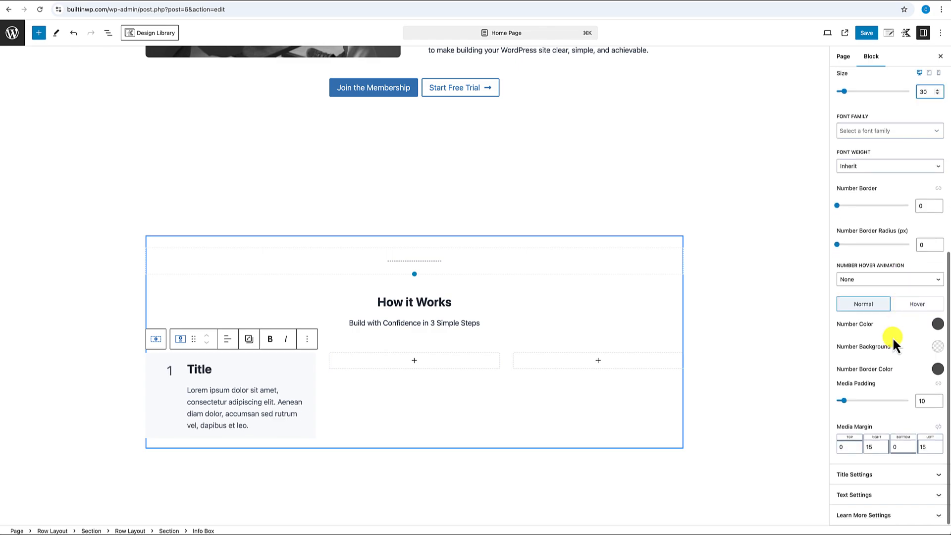
# - Give the number a blue background, white text colour and a blue border
pyautogui.click(937, 348)
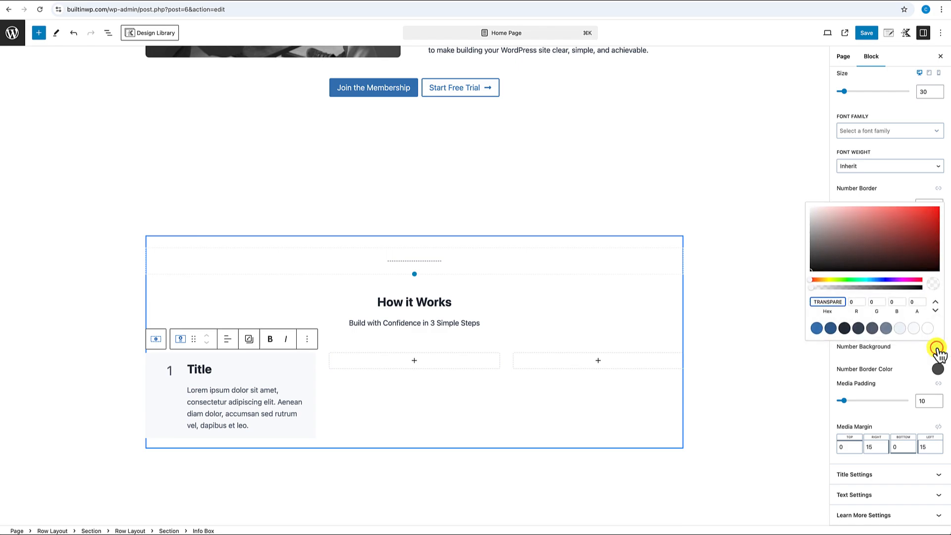
pyautogui.click(818, 329)
pyautogui.click(939, 324)
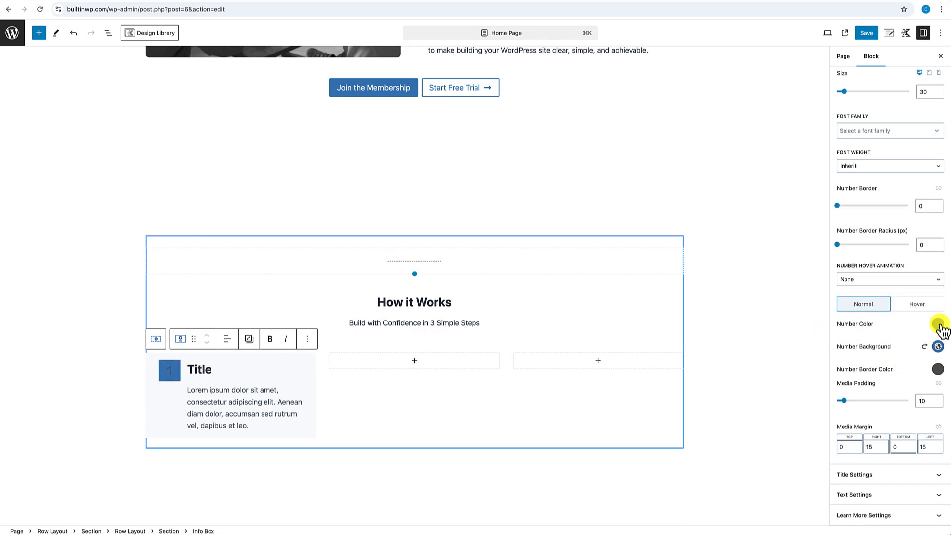
pyautogui.click(939, 325)
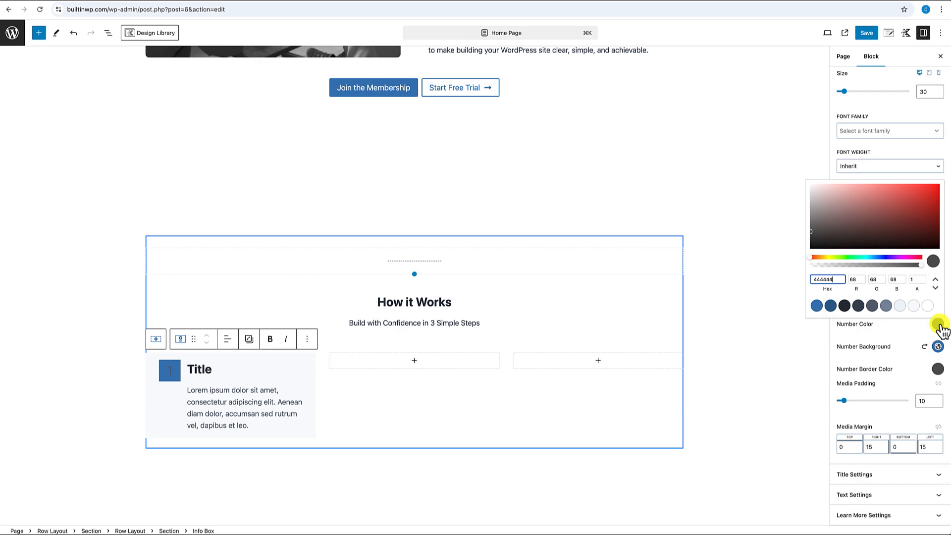
pyautogui.click(927, 306)
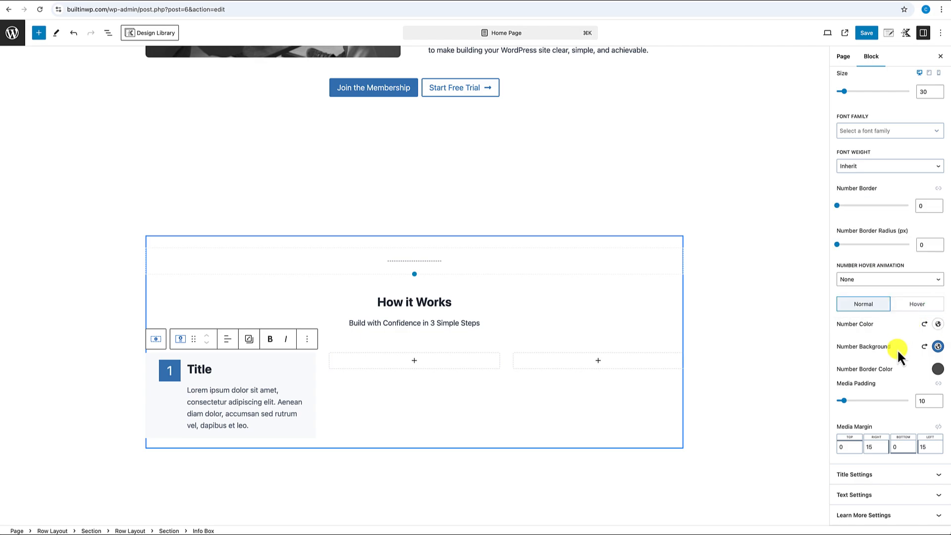
pyautogui.click(938, 369)
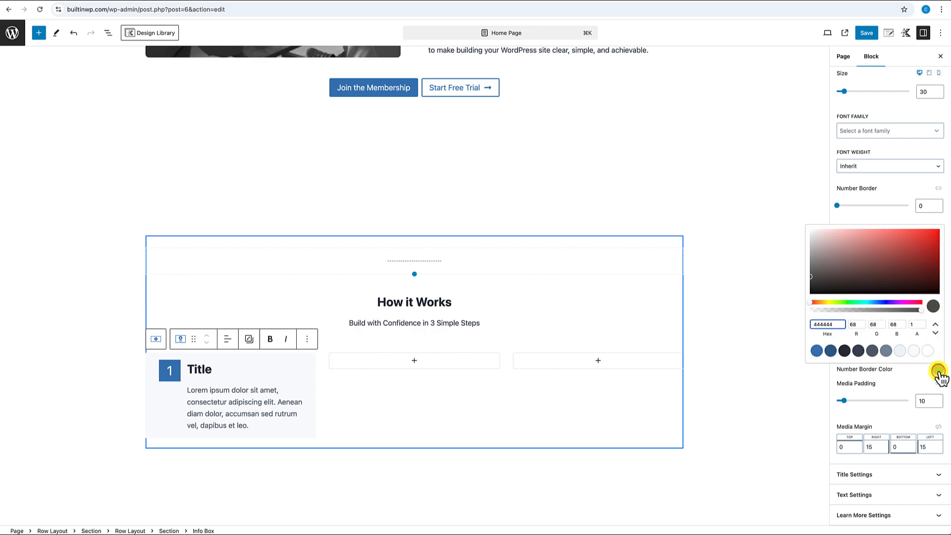
pyautogui.click(816, 351)
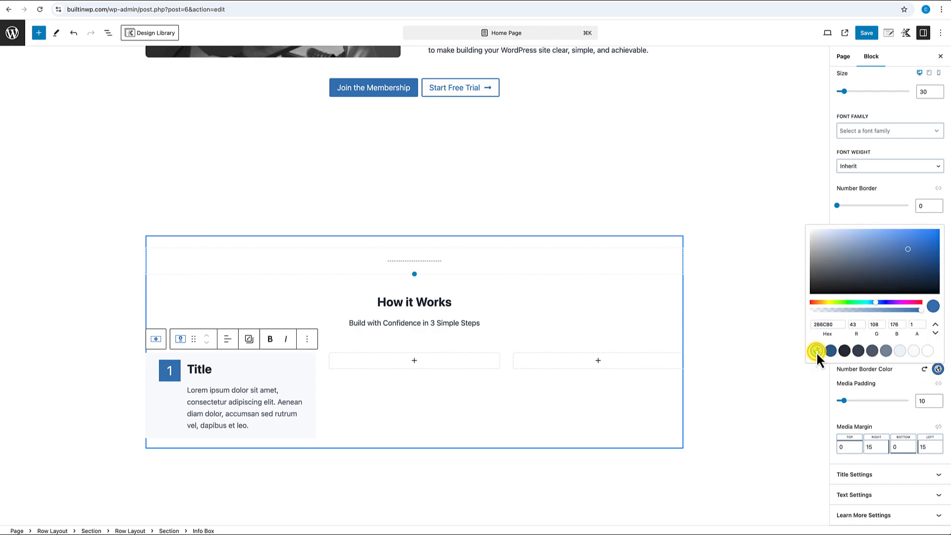
pyautogui.click(886, 383)
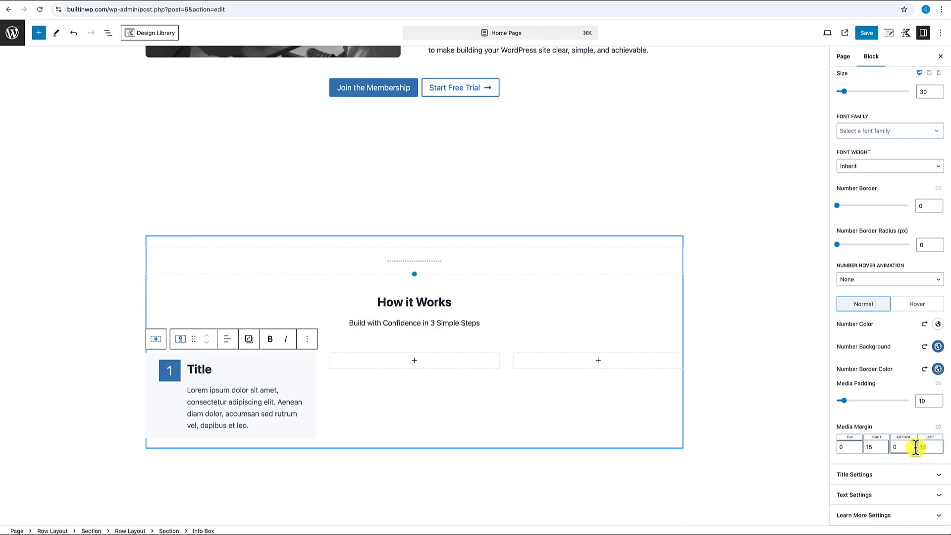
pyautogui.write('0')
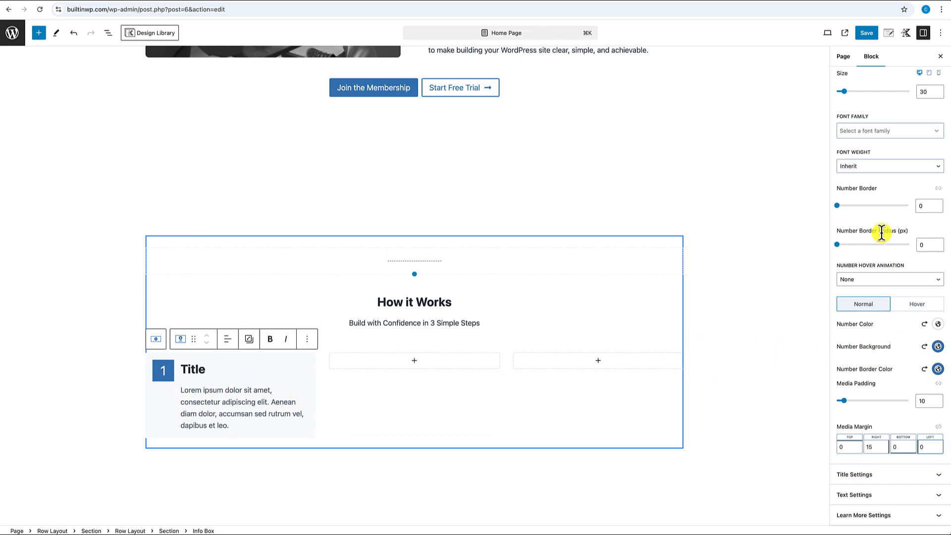
# - Make the number badge a circle with border radius 100 and set the number size to 24
pyautogui.click(927, 245)
pyautogui.write('1')
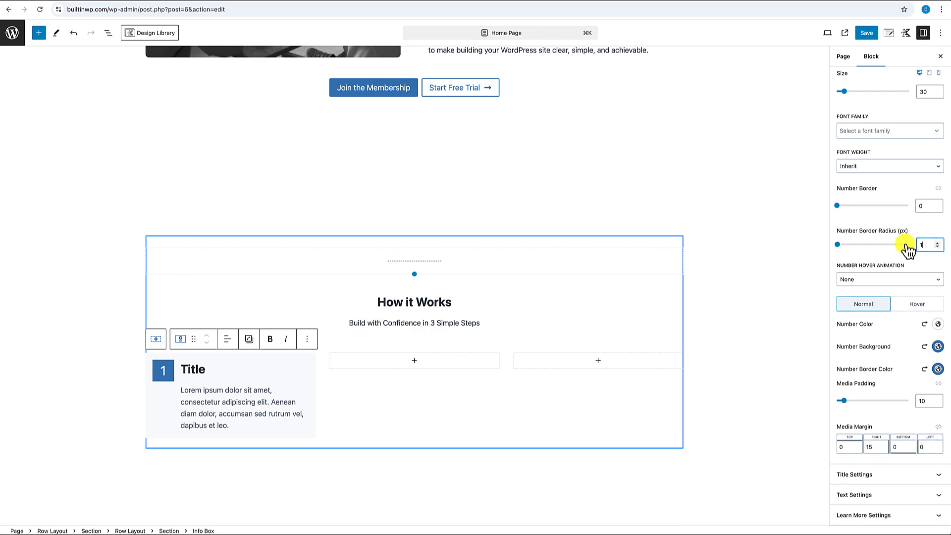
pyautogui.write('00')
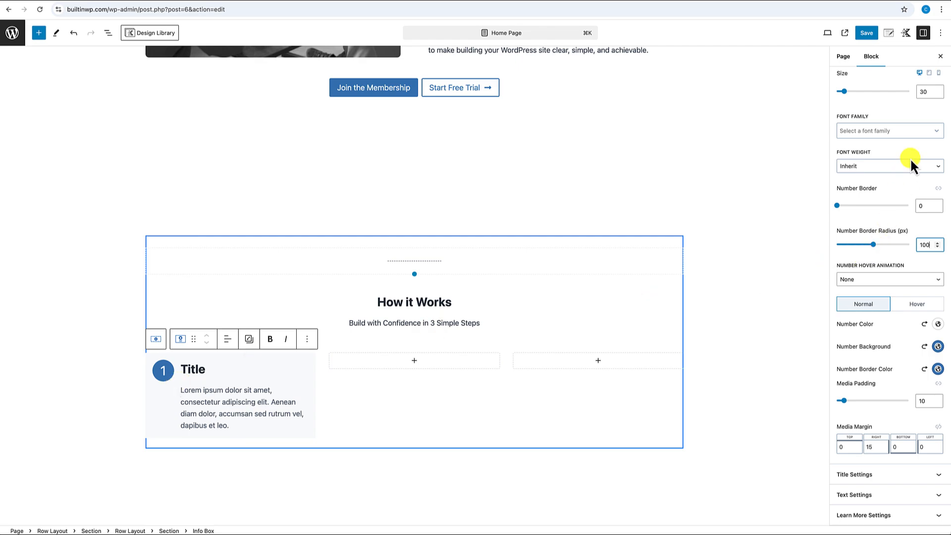
pyautogui.scroll(1, 916, 120)
pyautogui.click(925, 126)
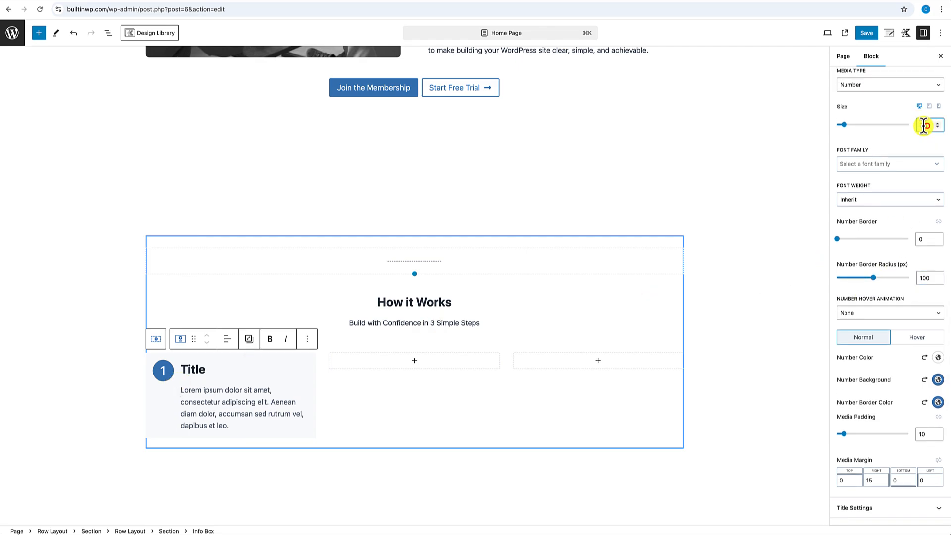
pyautogui.press('BackSpace')
pyautogui.press('BackSpace')
pyautogui.write('25')
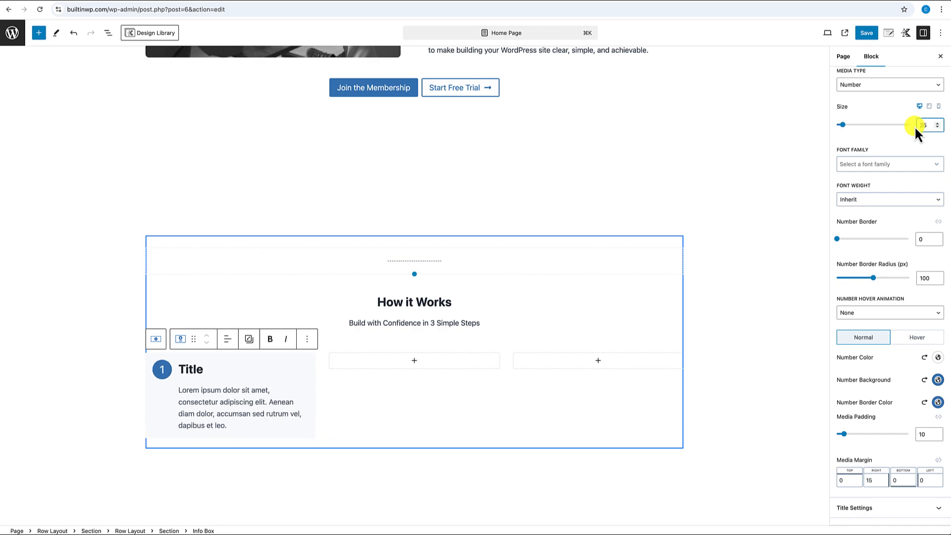
pyautogui.press('BackSpace')
pyautogui.write('4')
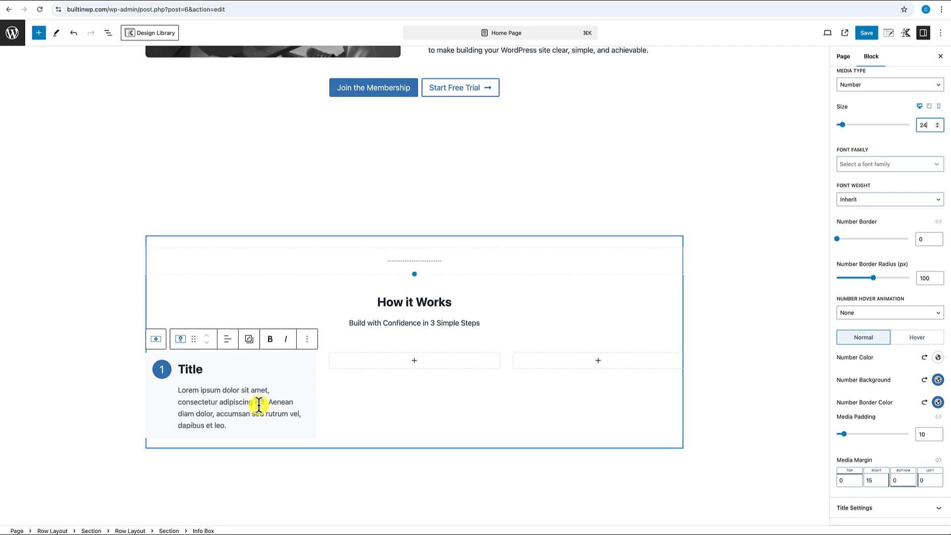
# - Paste 'Join Built In WP' as the title and make it an H3 with MD font size
pyautogui.doubleClick(188, 369)
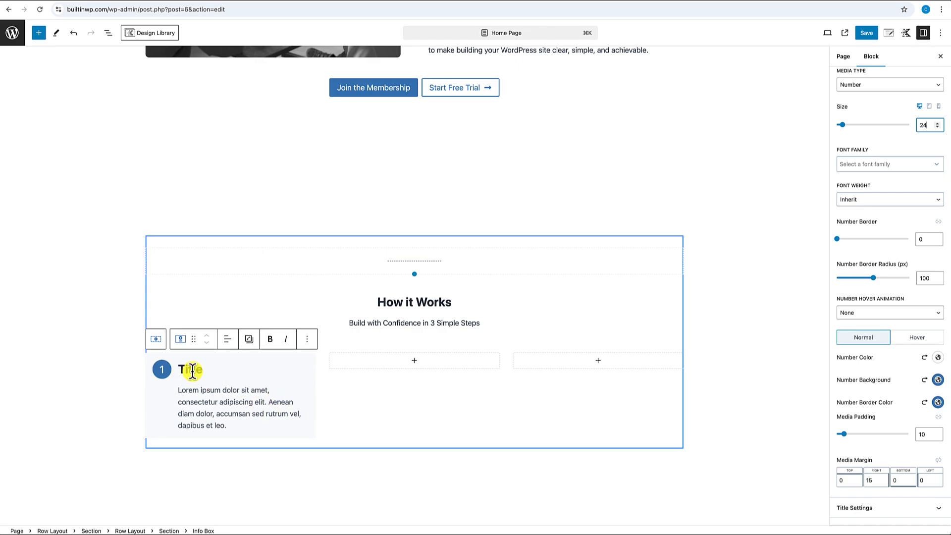
pyautogui.write('Join Built In WP')
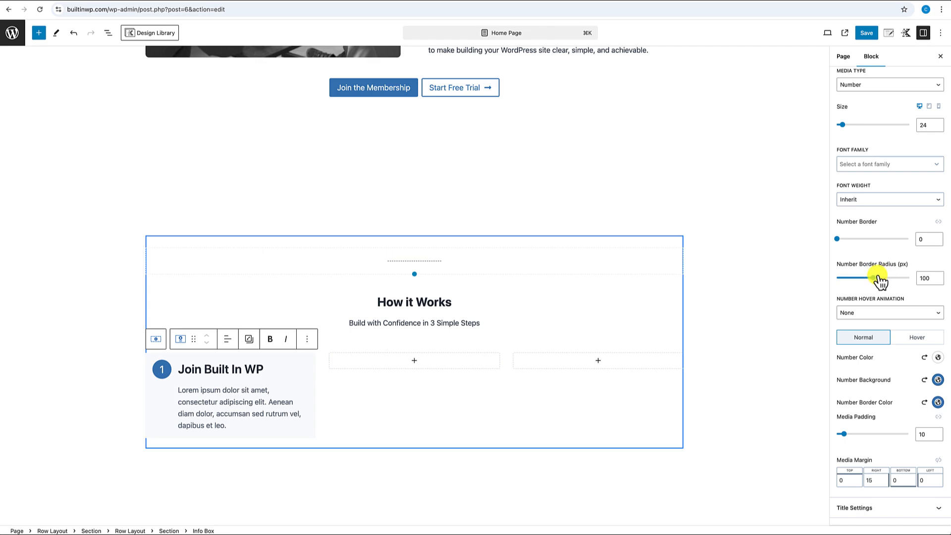
pyautogui.scroll(2, 876, 278)
pyautogui.scroll(5, 877, 275)
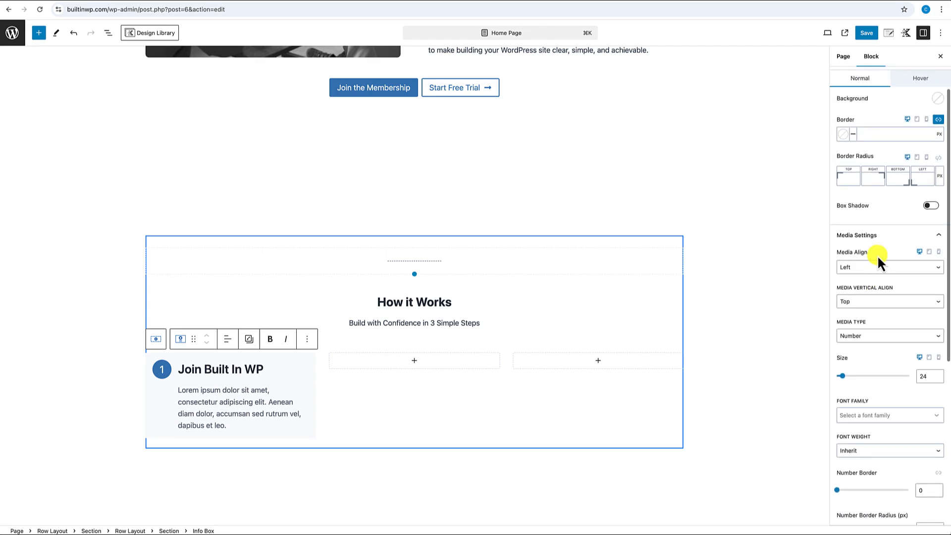
pyautogui.click(895, 240)
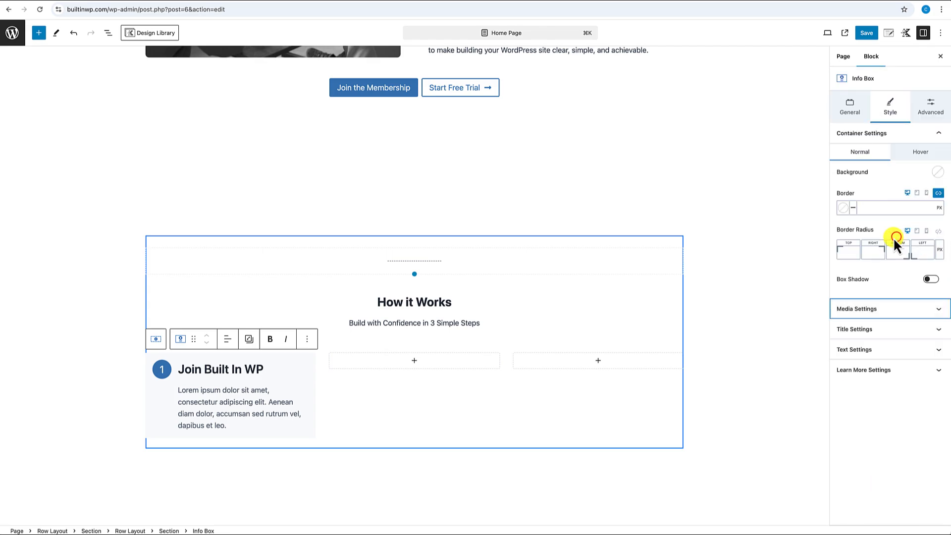
pyautogui.click(870, 330)
pyautogui.scroll(-5, 872, 337)
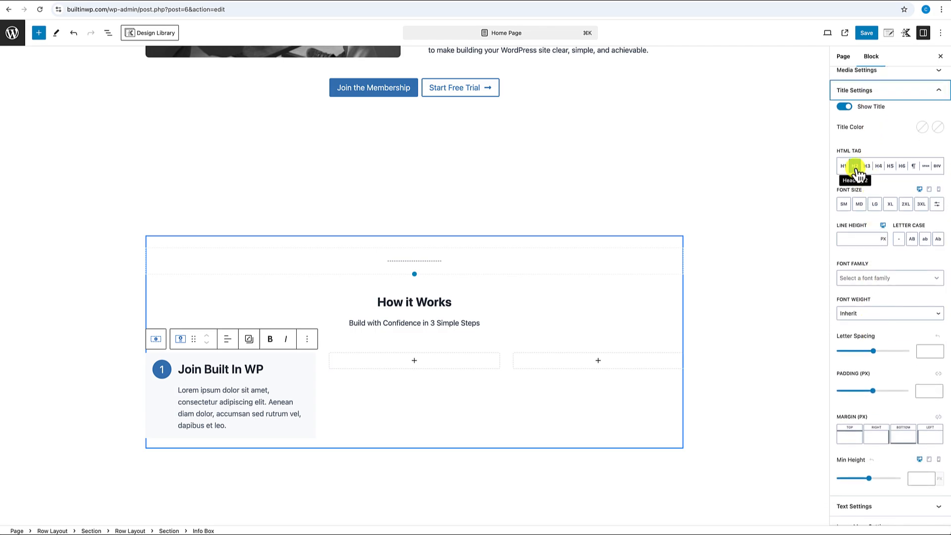
pyautogui.click(868, 166)
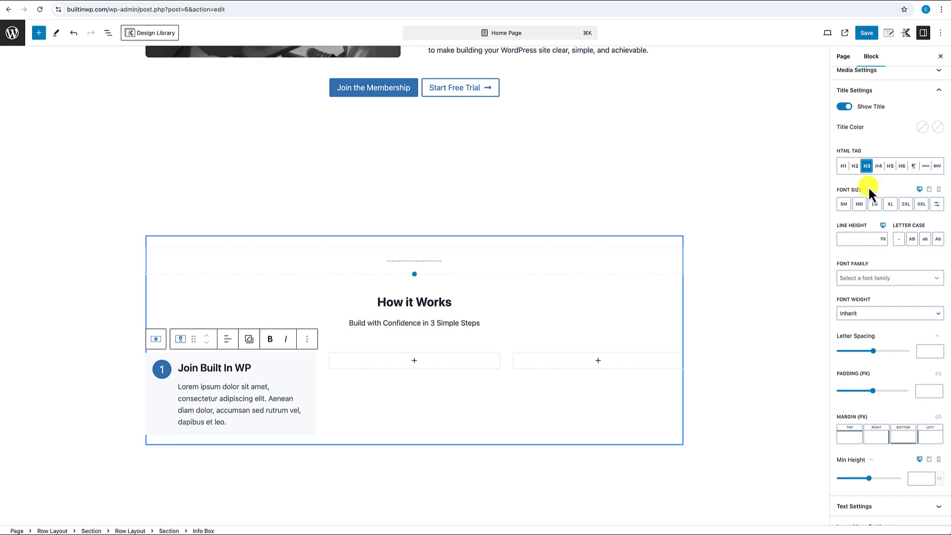
pyautogui.click(860, 205)
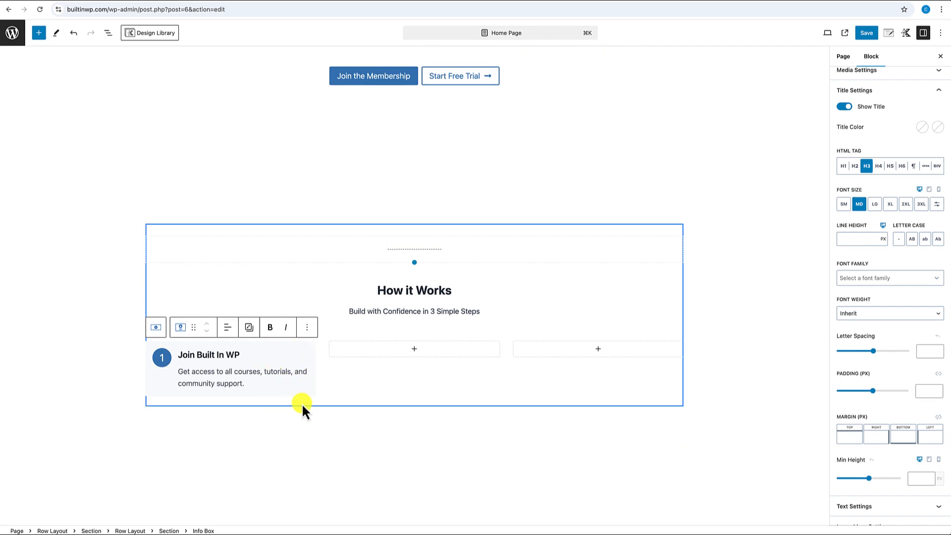
# - Duplicate the Join Built In WP info box twice and move the copies into columns 2 and 3
pyautogui.click(310, 347)
pyautogui.click(274, 327)
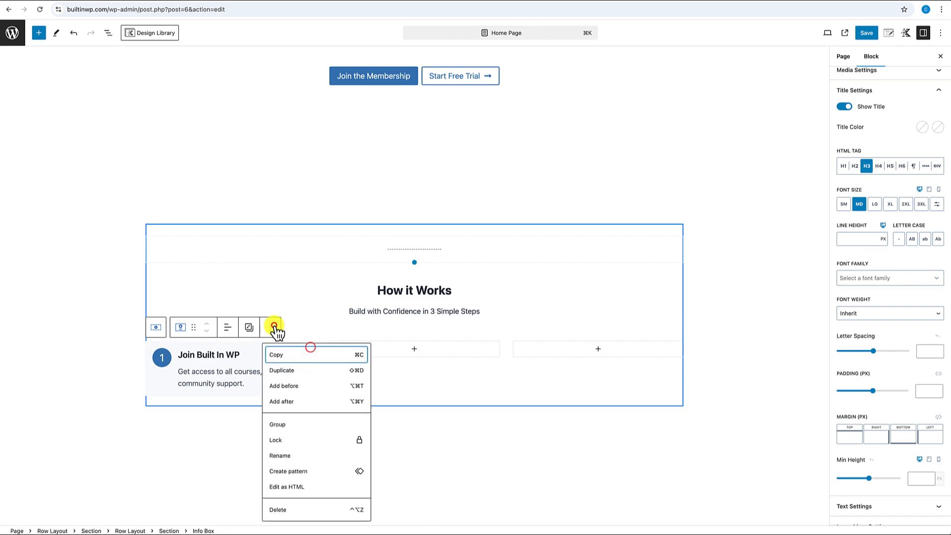
pyautogui.click(291, 370)
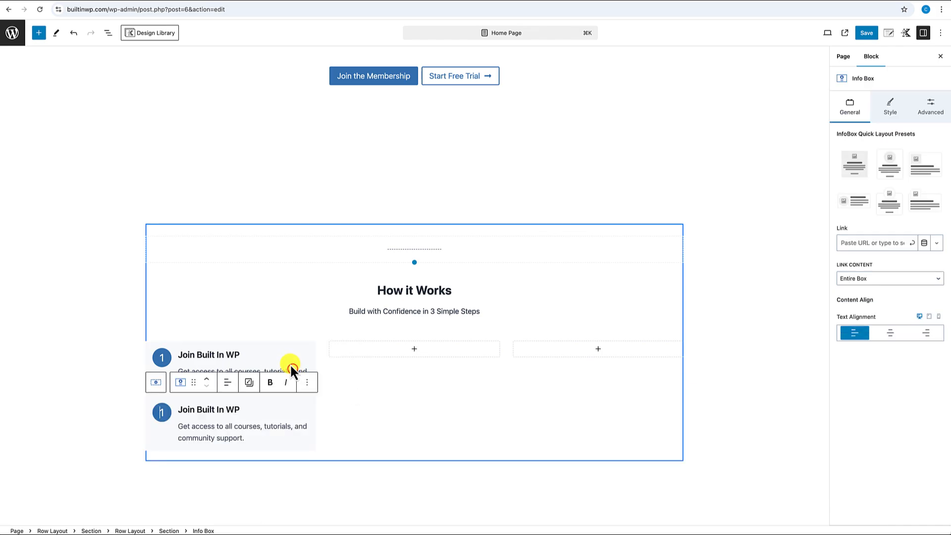
pyautogui.click(308, 384)
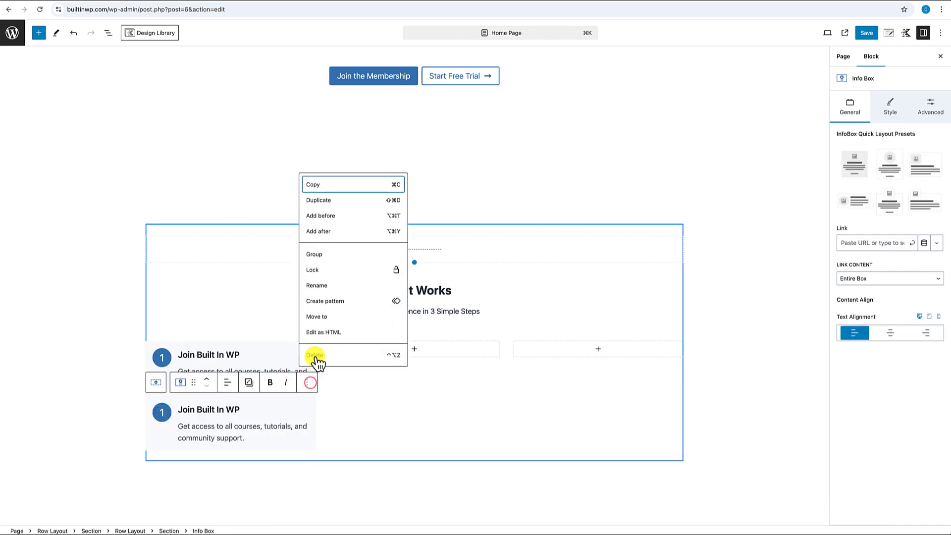
pyautogui.click(326, 203)
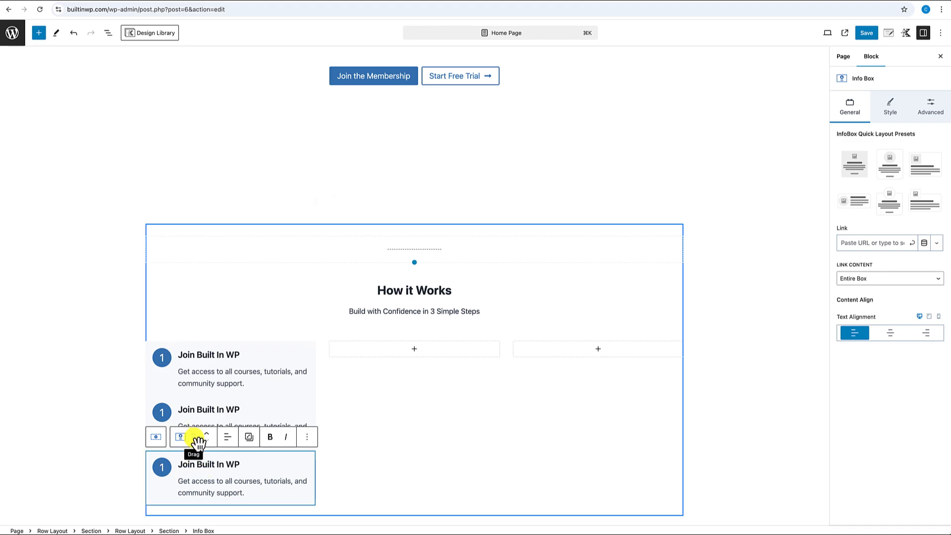
pyautogui.moveTo(194, 437); pyautogui.dragTo(545, 352)
pyautogui.scroll(-3, 248, 436)
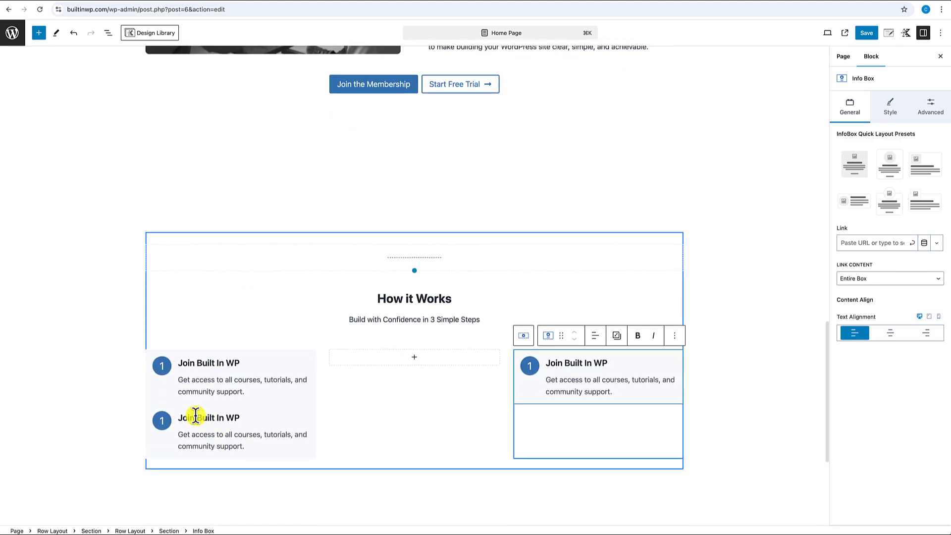
pyautogui.moveTo(325, 420); pyautogui.dragTo(342, 420)
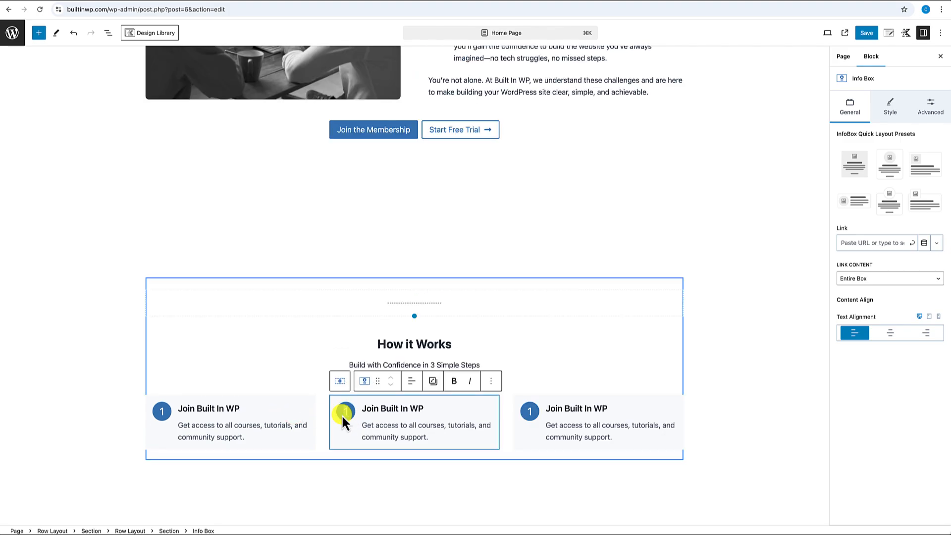
# - Renumber the middle box to 2 and the right box to 3
pyautogui.doubleClick(342, 411)
pyautogui.write('2')
pyautogui.doubleClick(530, 411)
pyautogui.write('3')
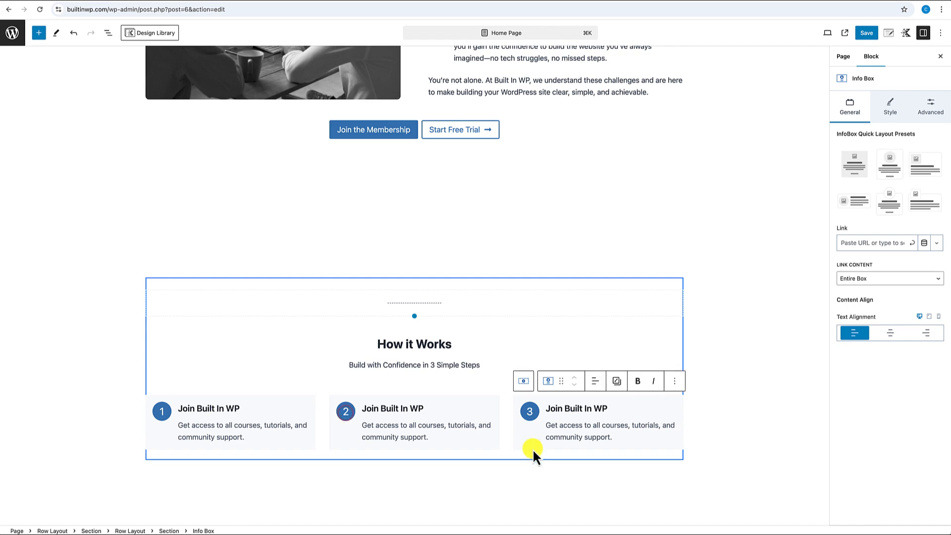
pyautogui.scroll(-2, 533, 448)
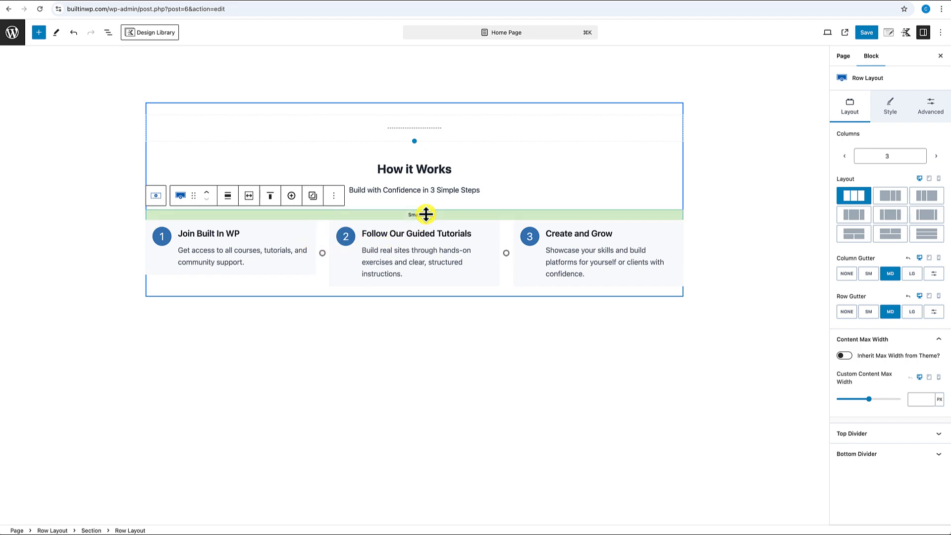
# - Enable Inner Column Height 100% in the row's Structure Settings
pyautogui.click(939, 107)
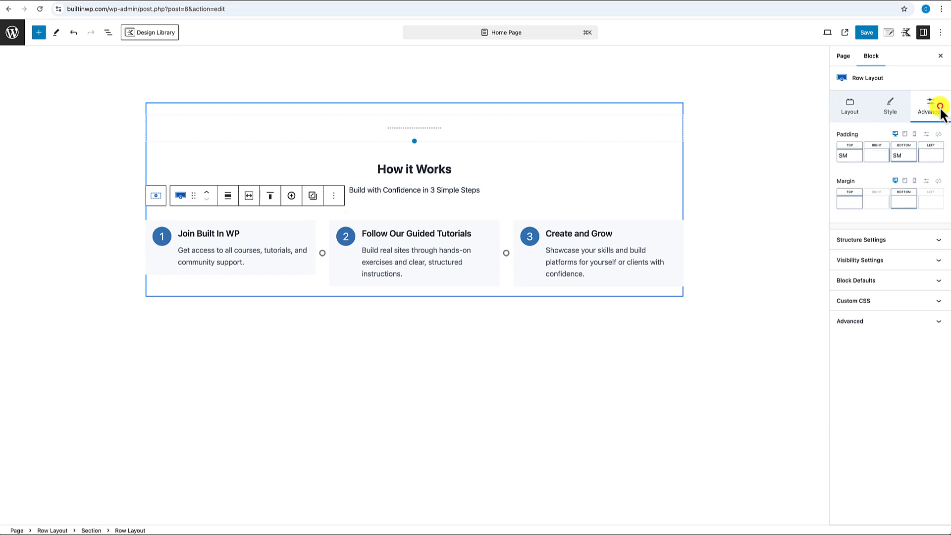
pyautogui.click(894, 239)
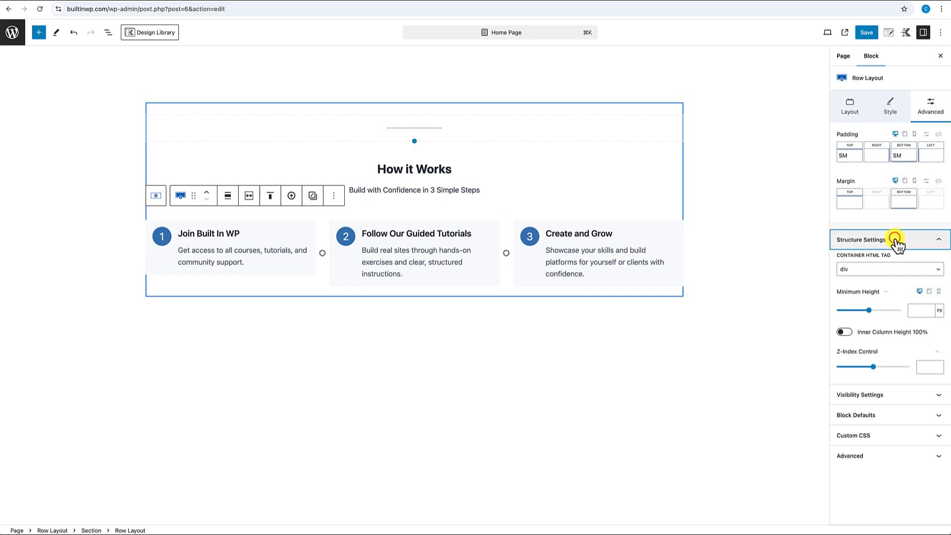
pyautogui.click(844, 332)
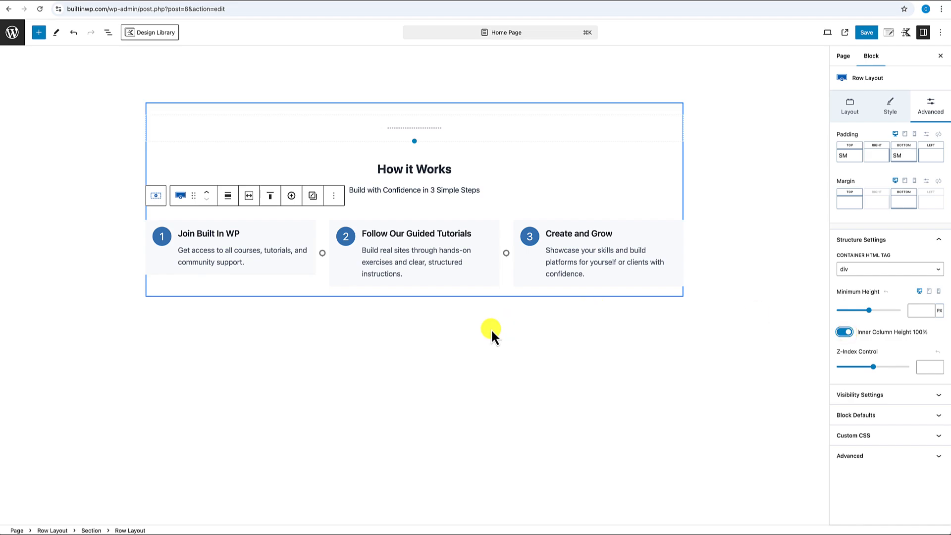
# - Enable Set Height 100% on the first and third info boxes
pyautogui.click(305, 226)
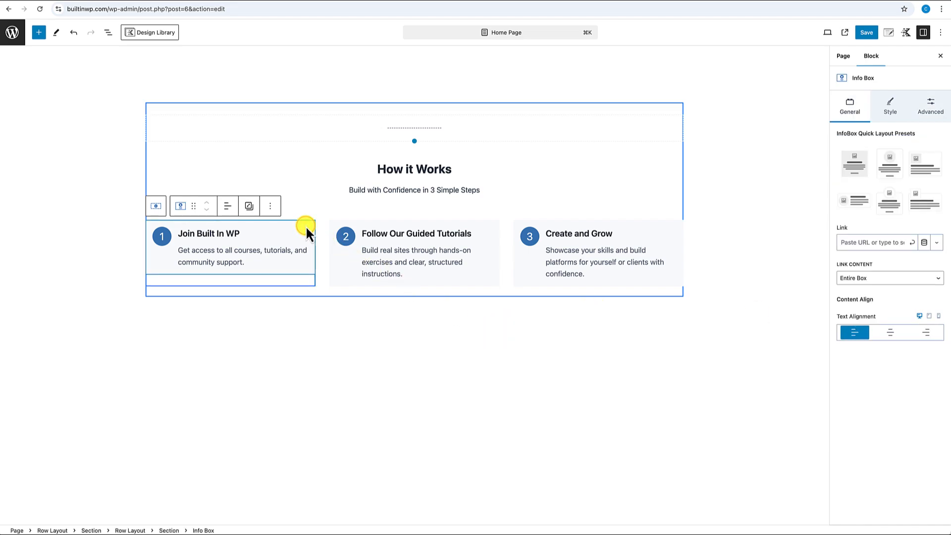
pyautogui.click(932, 113)
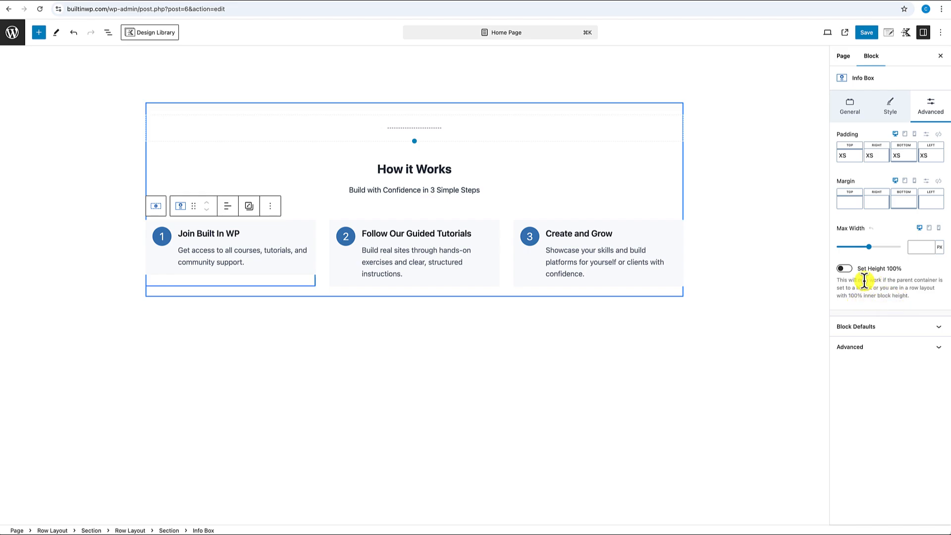
pyautogui.click(847, 269)
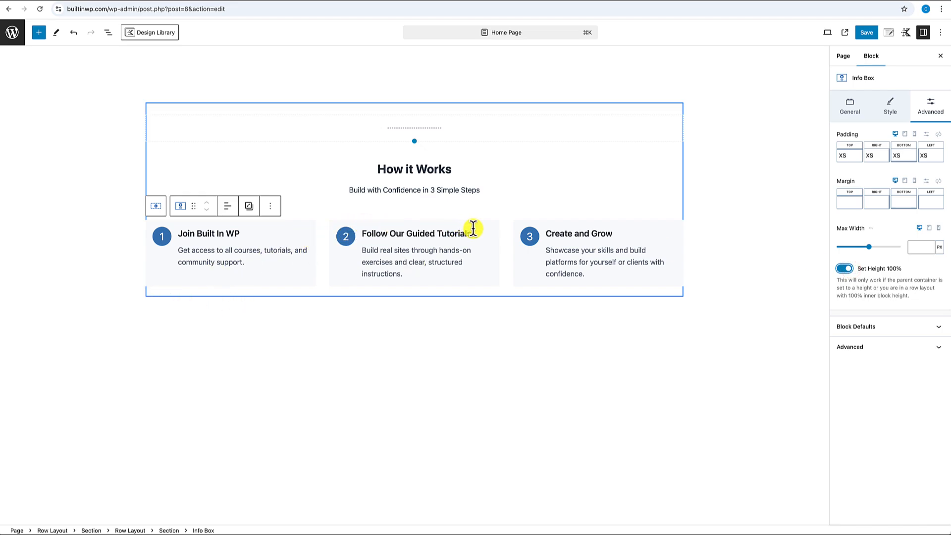
pyautogui.click(495, 227)
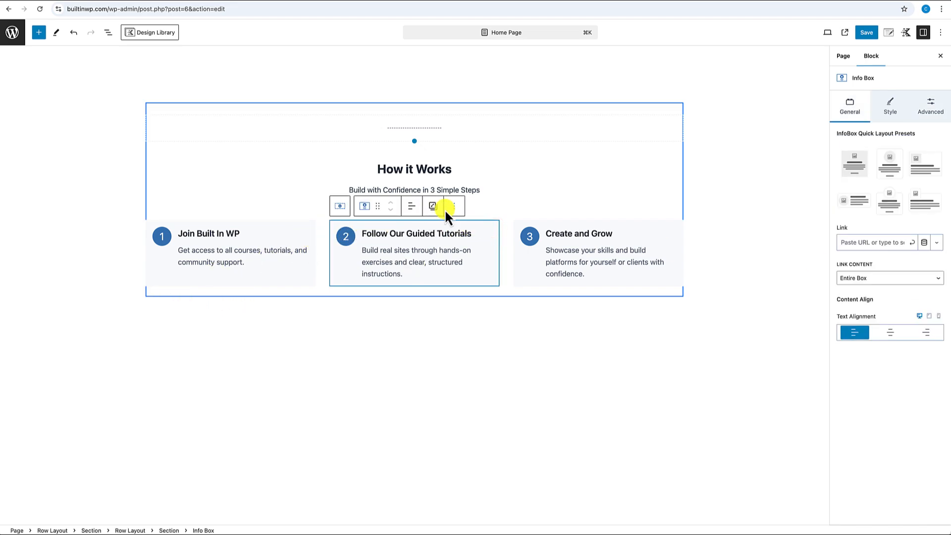
pyautogui.click(570, 233)
pyautogui.click(931, 106)
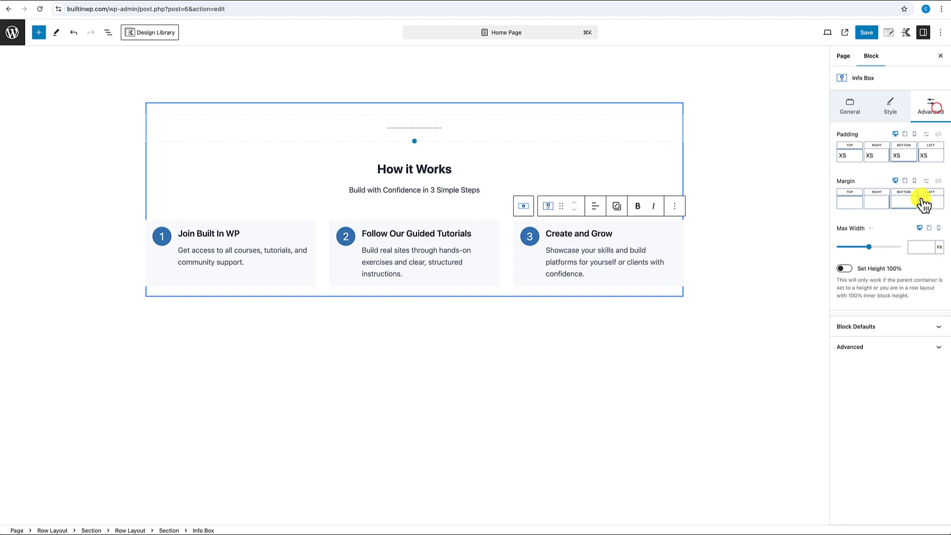
pyautogui.click(845, 268)
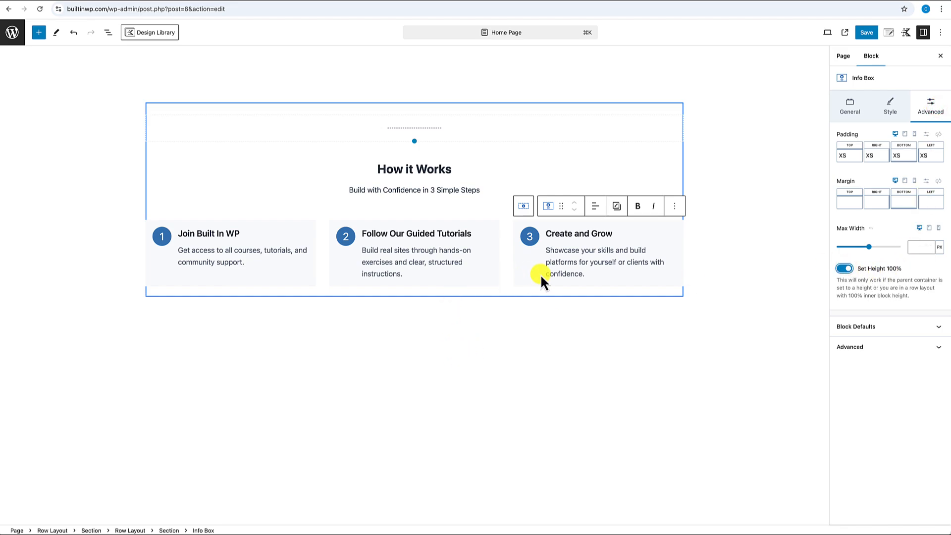
pyautogui.click(431, 329)
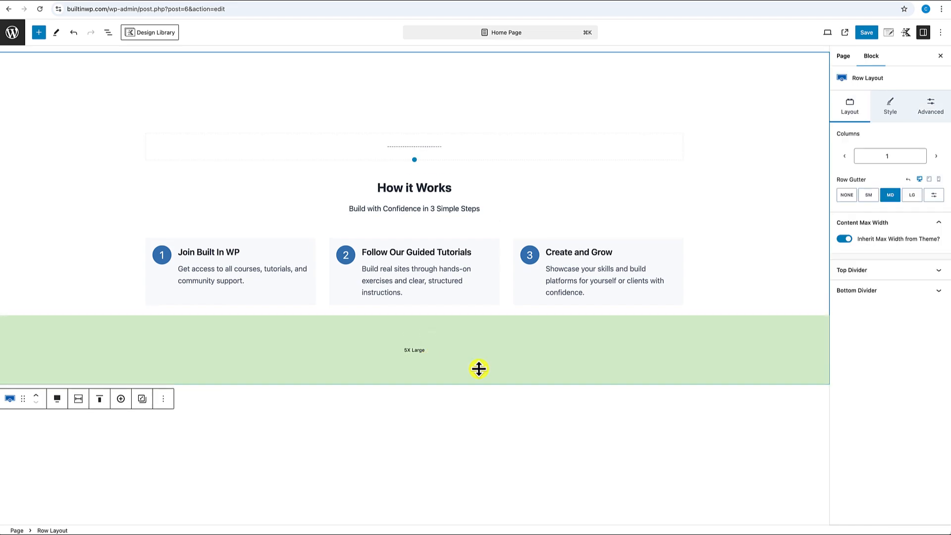
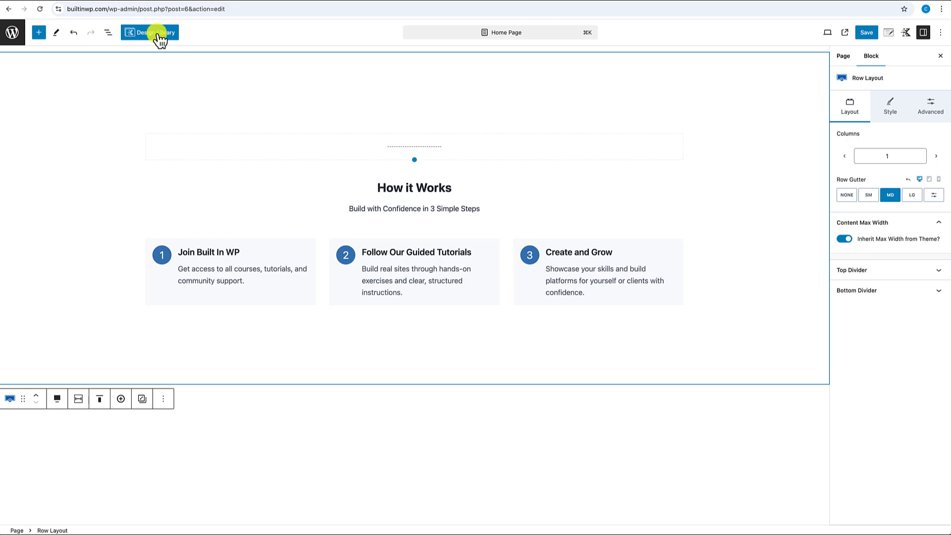
# - Open the Kadence Design Library and browse the hero, card, column, media and counter designs
pyautogui.click(157, 33)
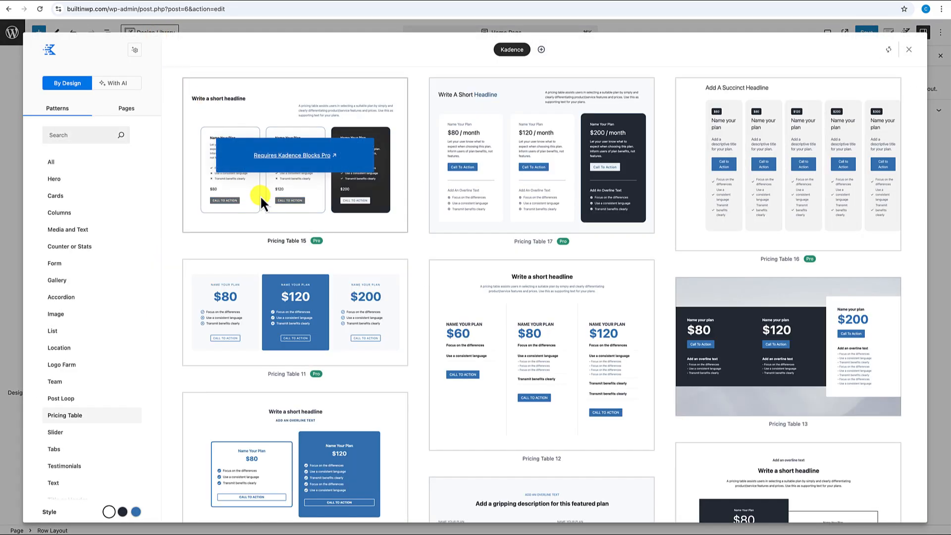
pyautogui.scroll(-8, 260, 195)
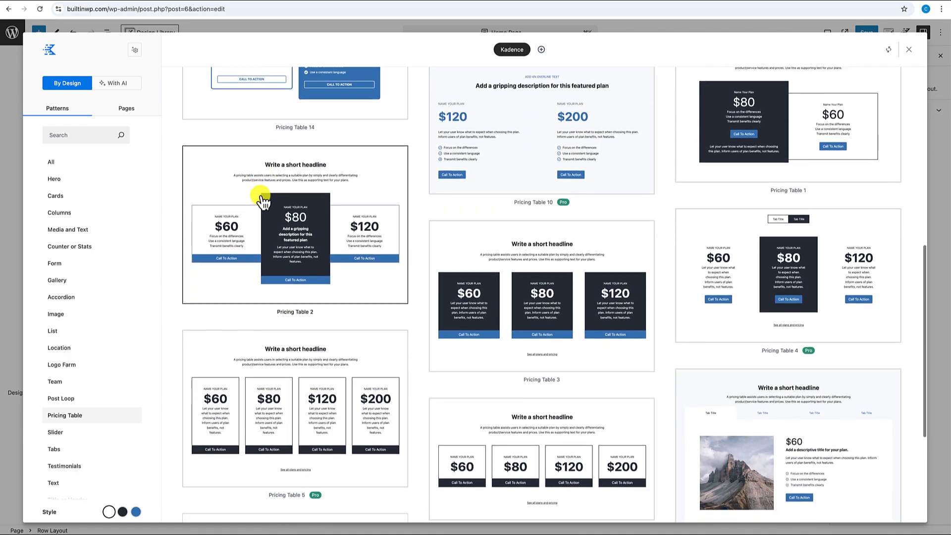
pyautogui.click(122, 158)
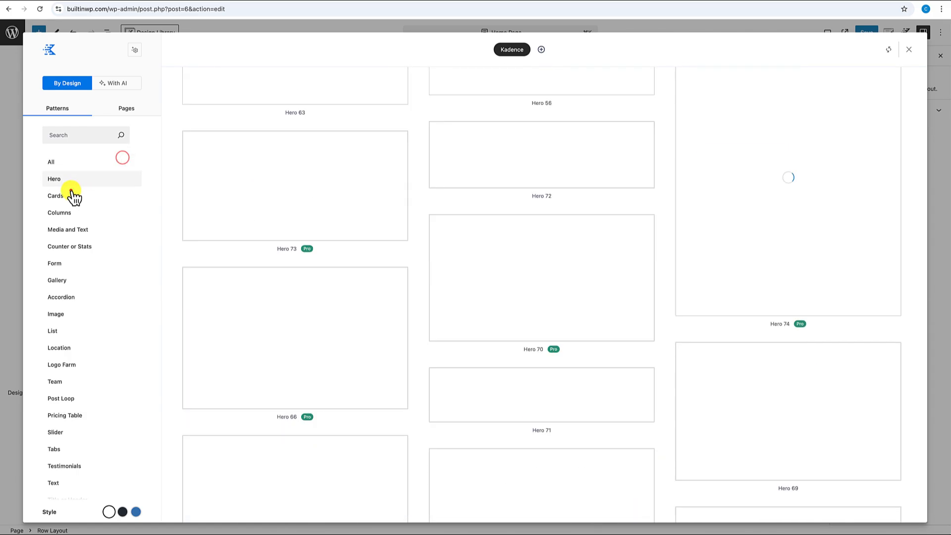
pyautogui.click(72, 196)
pyautogui.click(71, 212)
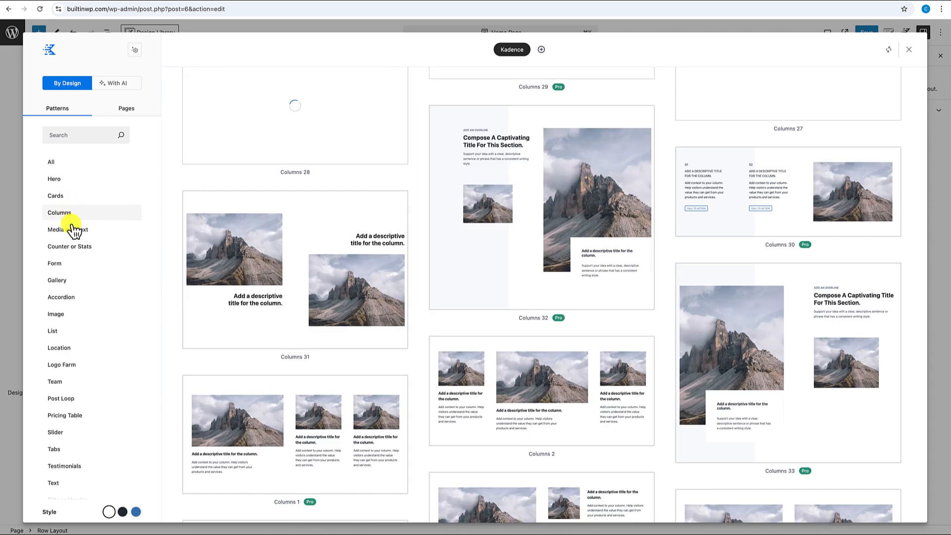
pyautogui.click(74, 230)
pyautogui.click(73, 245)
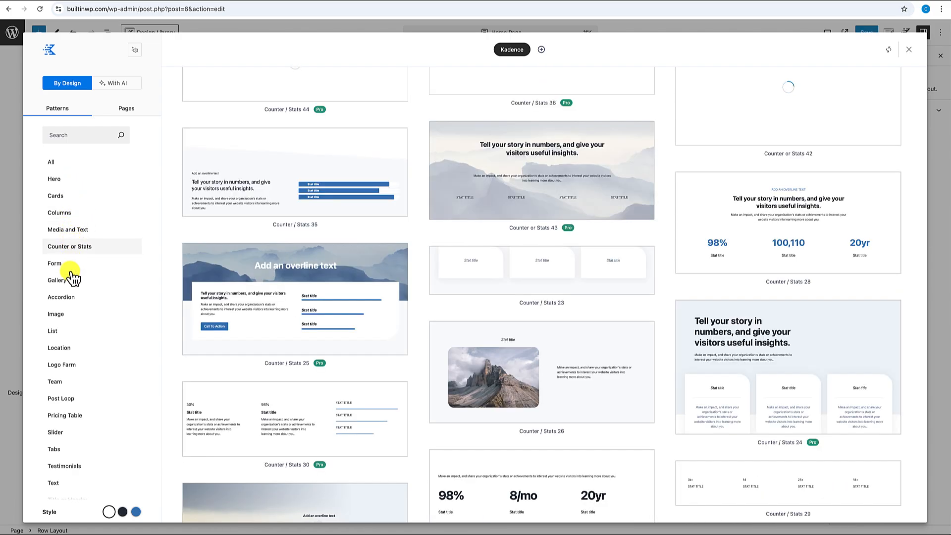
pyautogui.scroll(-2, 63, 307)
# - Insert the Testimonial 27 section, a heading with four review cards, below How it Works
pyautogui.click(64, 409)
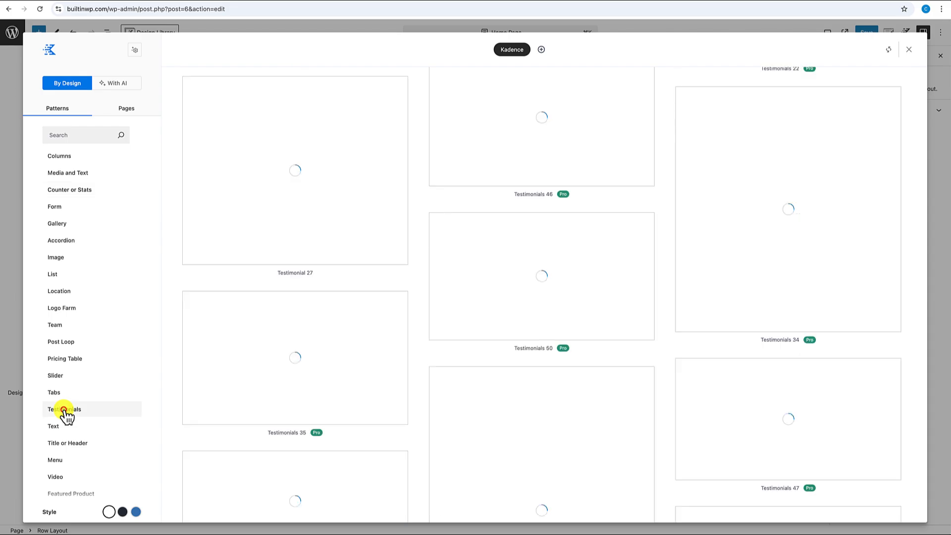
pyautogui.scroll(5, 453, 322)
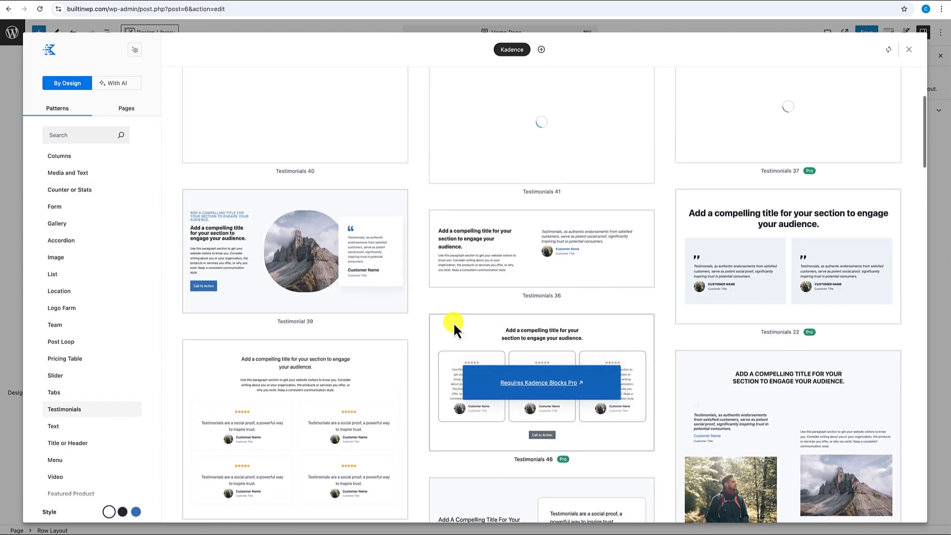
pyautogui.scroll(4, 453, 322)
pyautogui.scroll(-5, 454, 322)
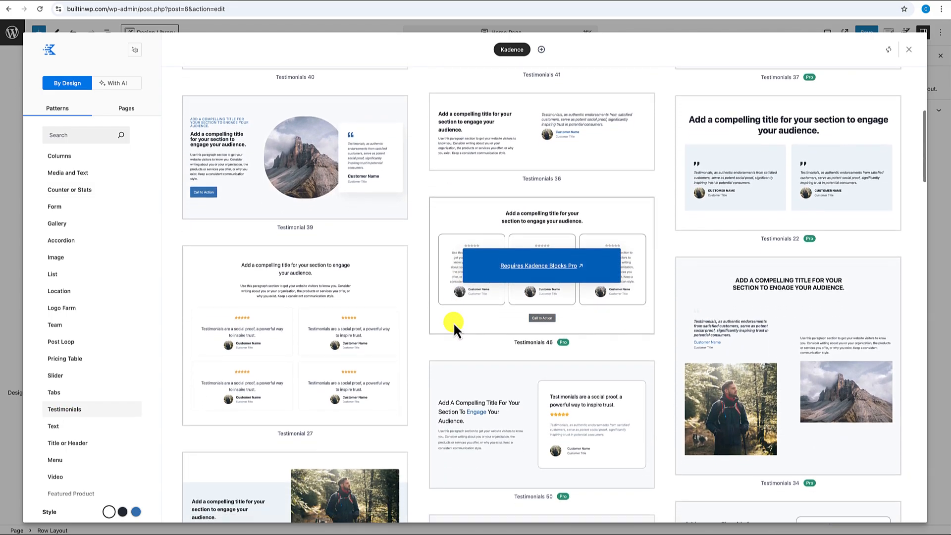
pyautogui.scroll(-5, 453, 322)
pyautogui.scroll(2, 453, 322)
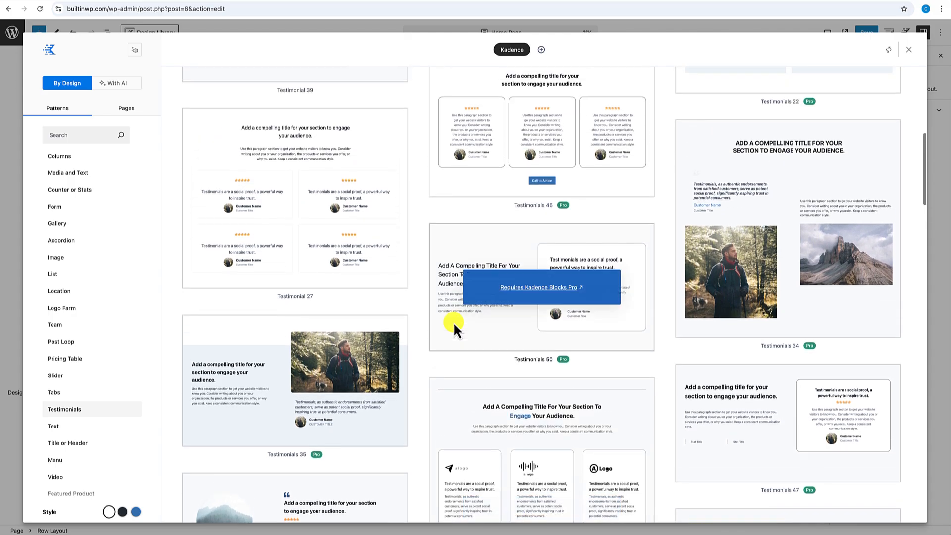
pyautogui.scroll(1, 453, 322)
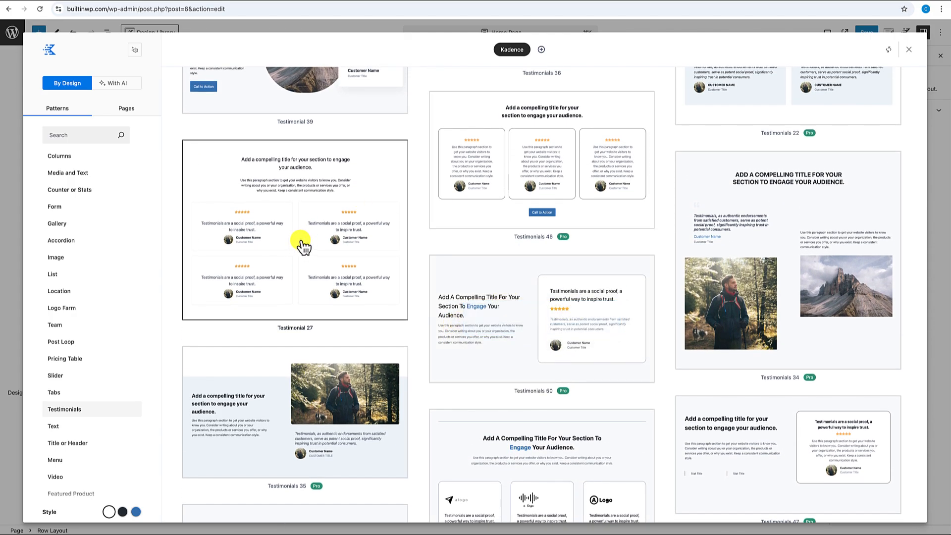
pyautogui.click(302, 244)
pyautogui.scroll(-3, 336, 285)
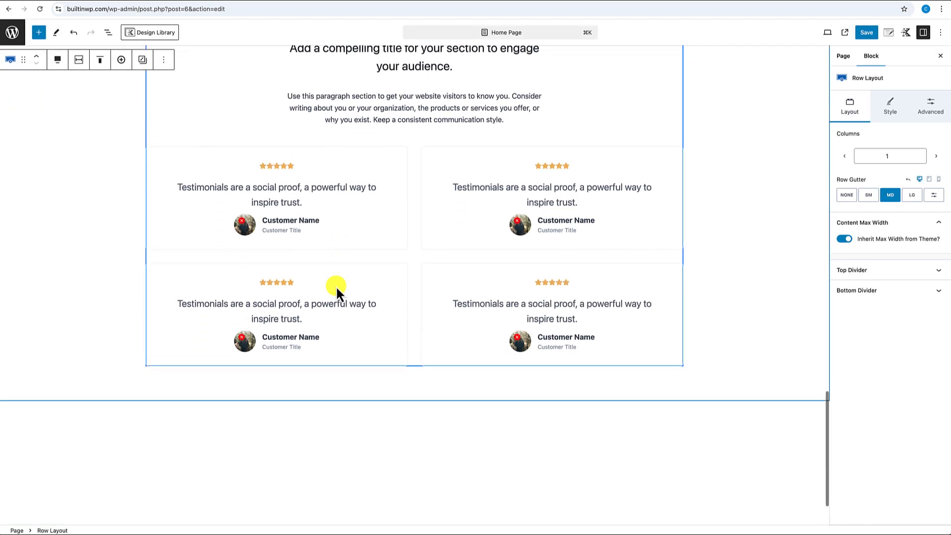
# - Add a new block below the testimonials and insert Kadence Pricing Table 2 ($60, $80 featured, $120)
pyautogui.scroll(3, 375, 248)
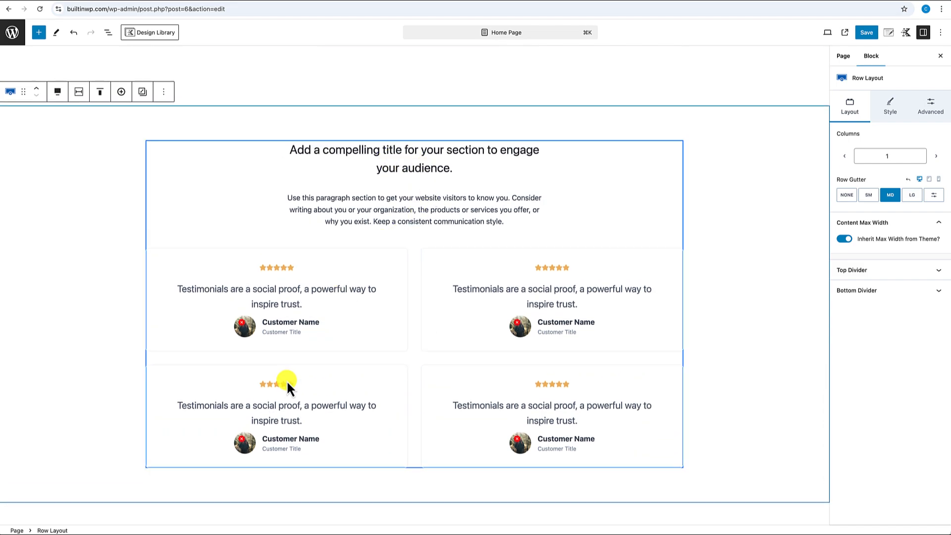
pyautogui.scroll(-3, 285, 382)
pyautogui.click(219, 367)
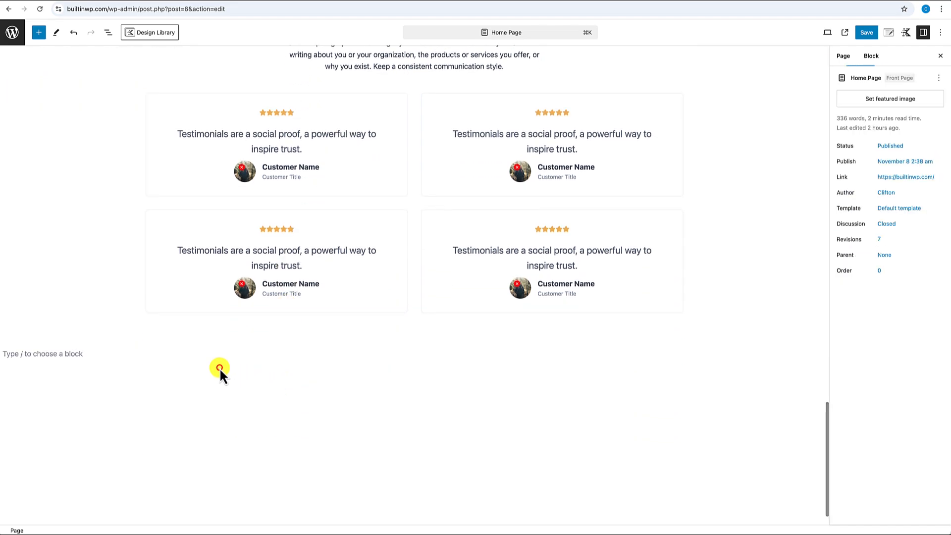
pyautogui.click(65, 354)
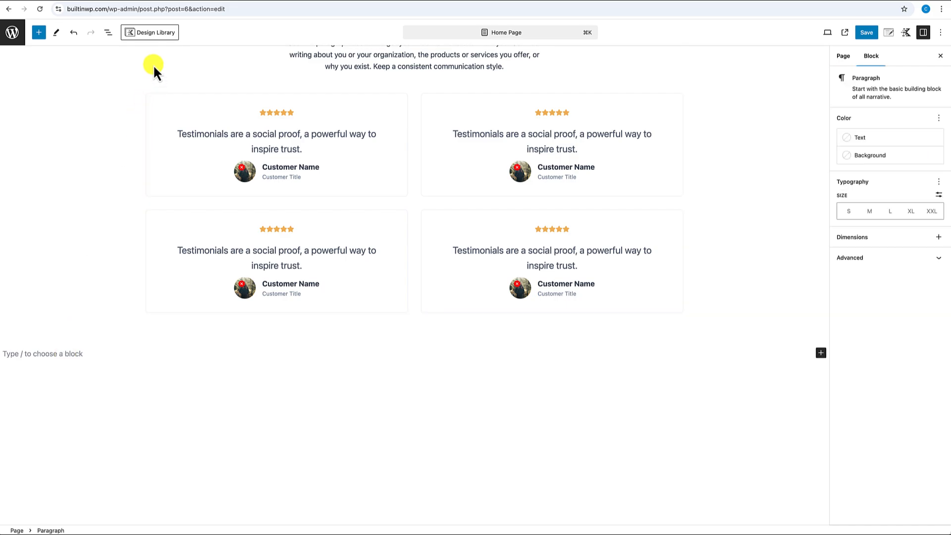
pyautogui.click(158, 36)
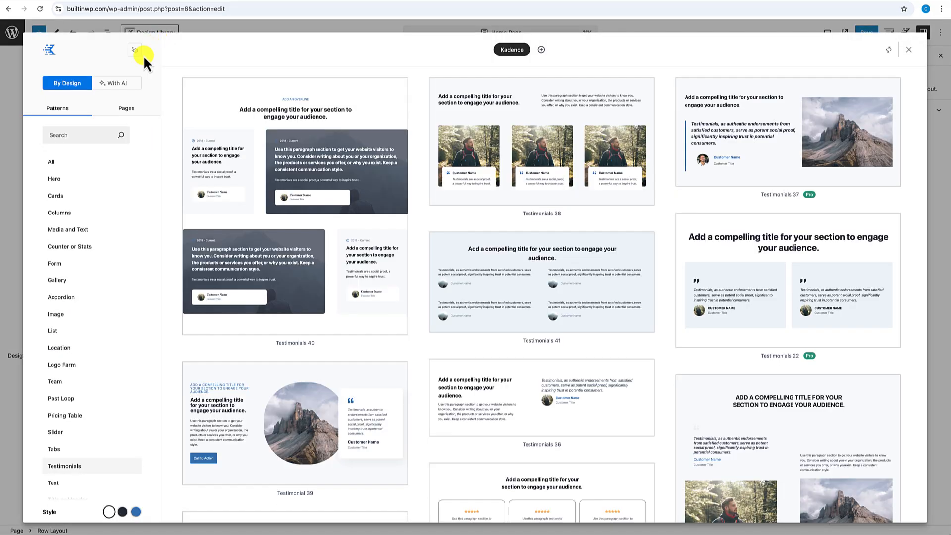
pyautogui.click(70, 419)
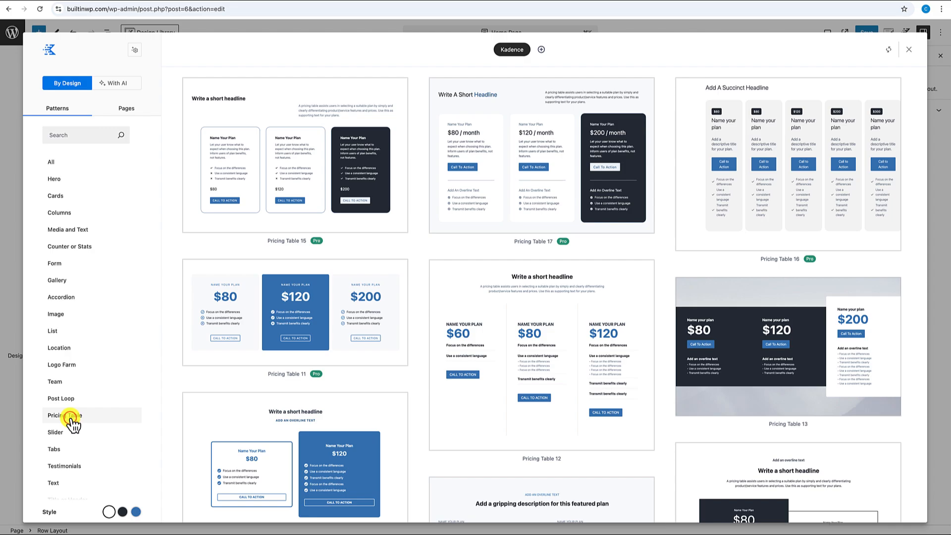
pyautogui.scroll(-8, 406, 397)
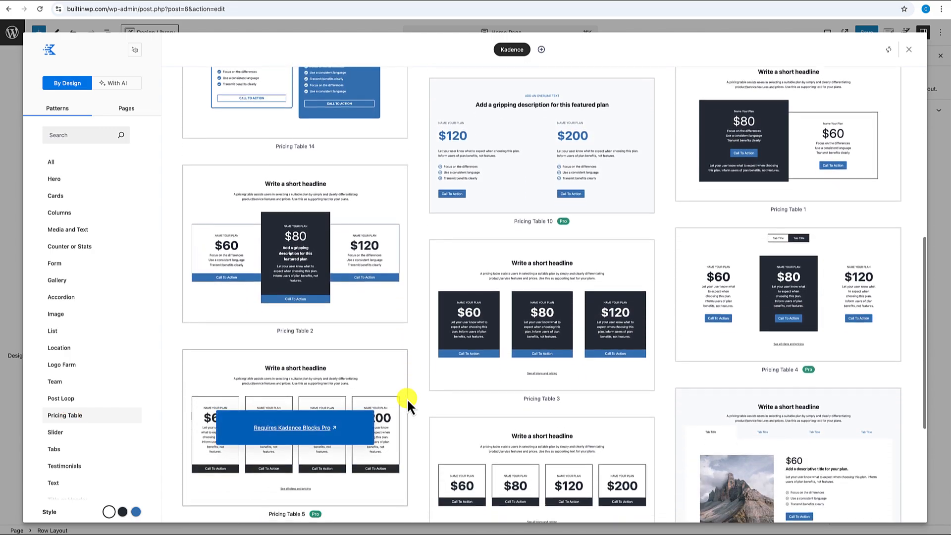
pyautogui.scroll(2, 406, 397)
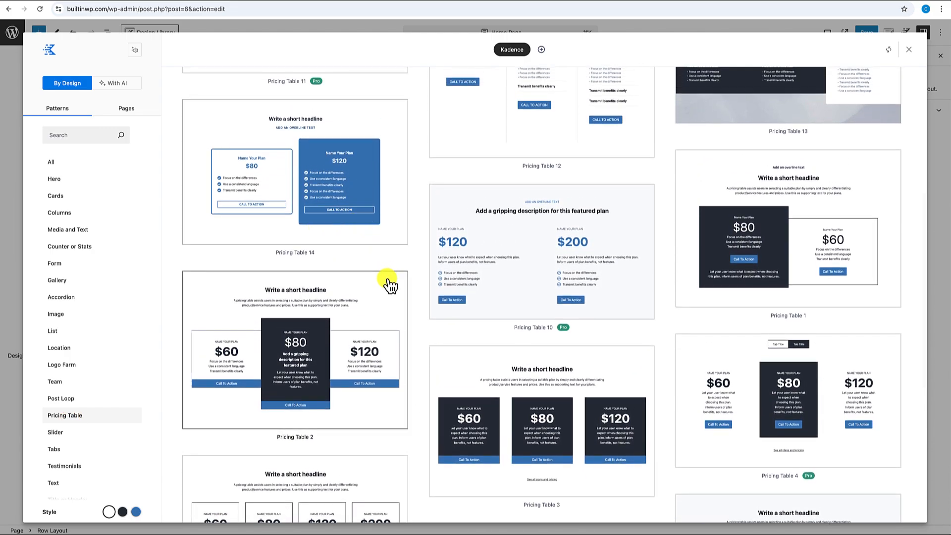
pyautogui.scroll(-1, 400, 305)
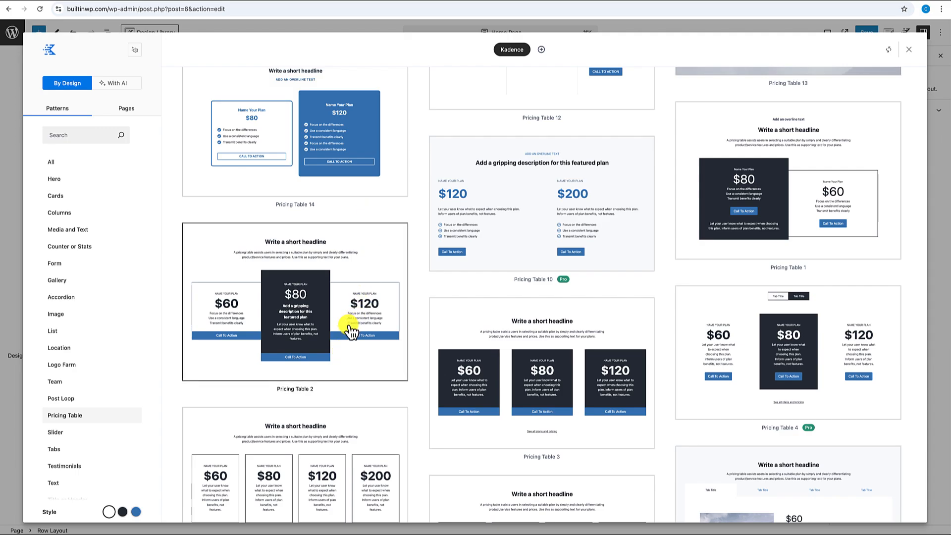
pyautogui.click(298, 345)
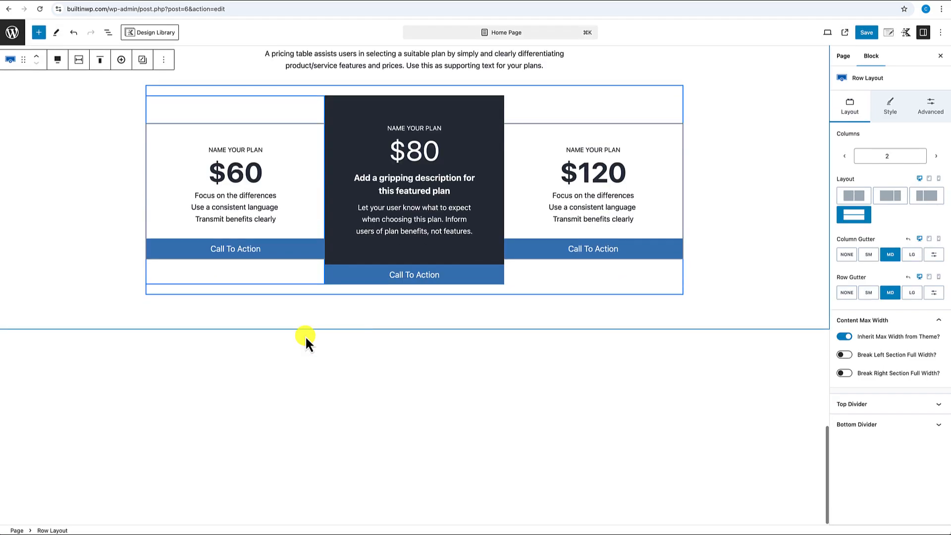
# - Review the new sections and select the testimonials row, then the pricing Row Layout block
pyautogui.scroll(5, 305, 339)
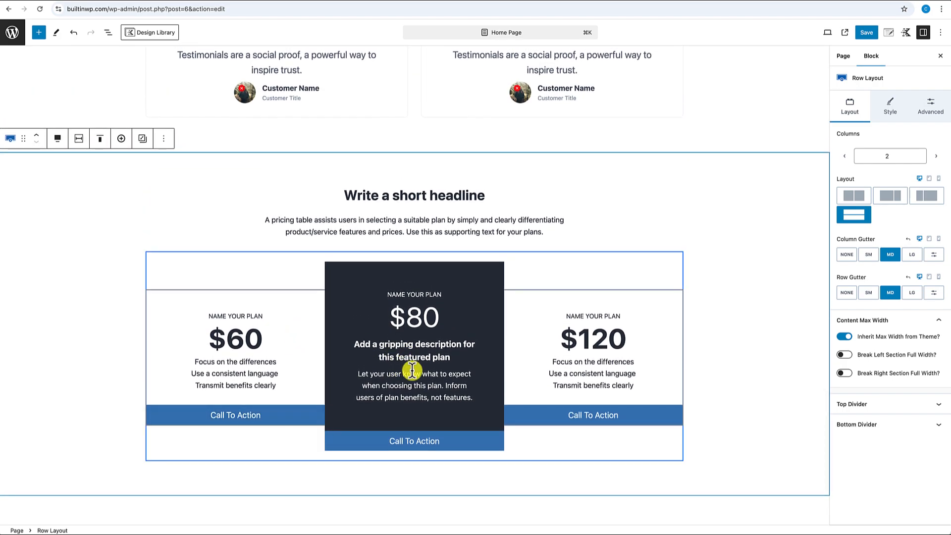
pyautogui.scroll(8, 461, 335)
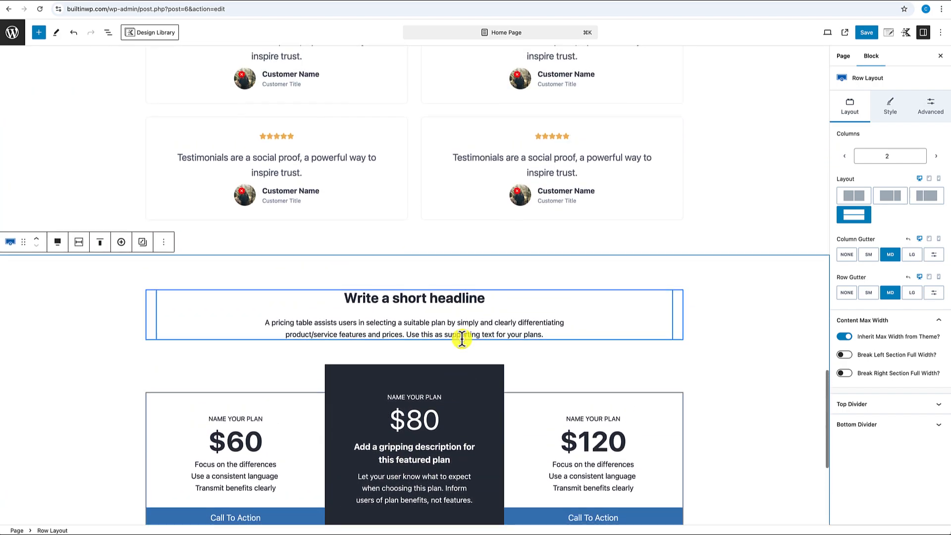
pyautogui.scroll(4, 503, 274)
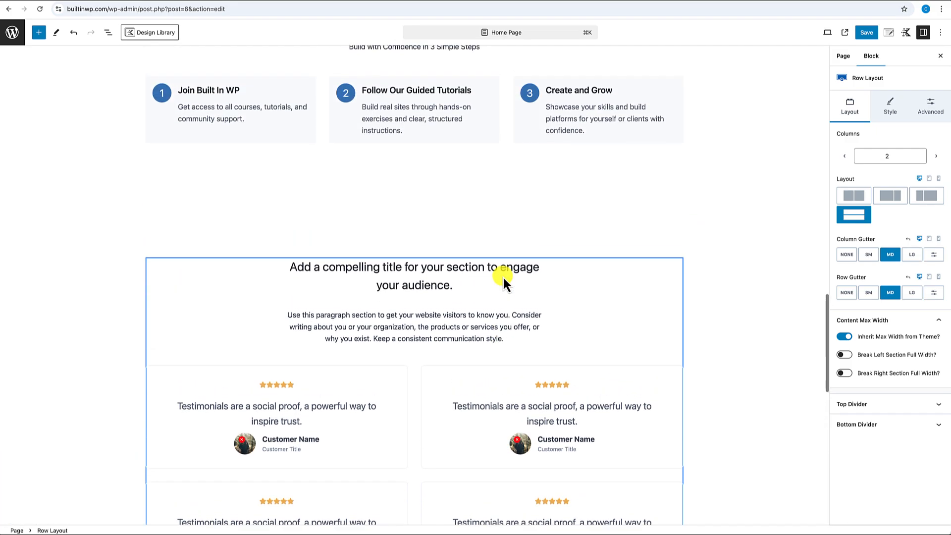
pyautogui.scroll(-10, 503, 275)
pyautogui.scroll(-4, 504, 275)
pyautogui.scroll(7, 503, 276)
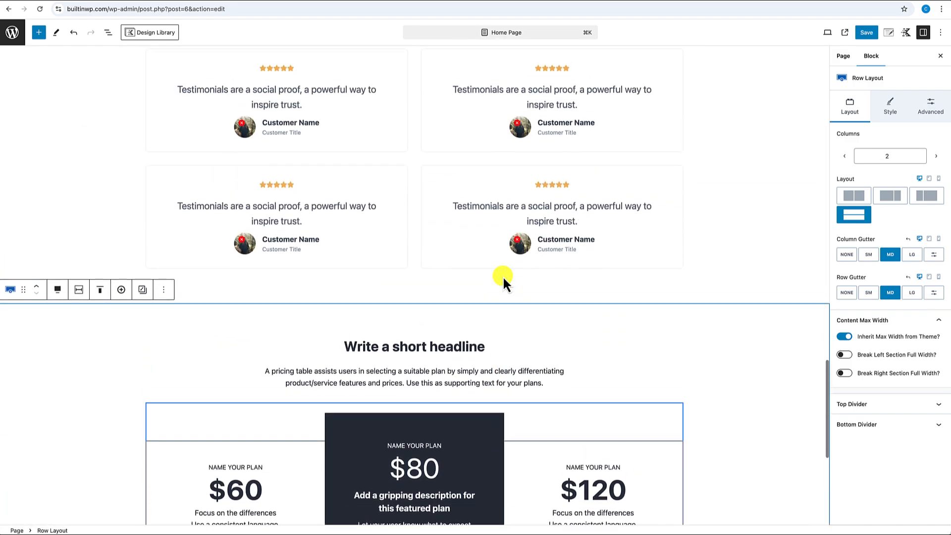
pyautogui.scroll(15, 503, 275)
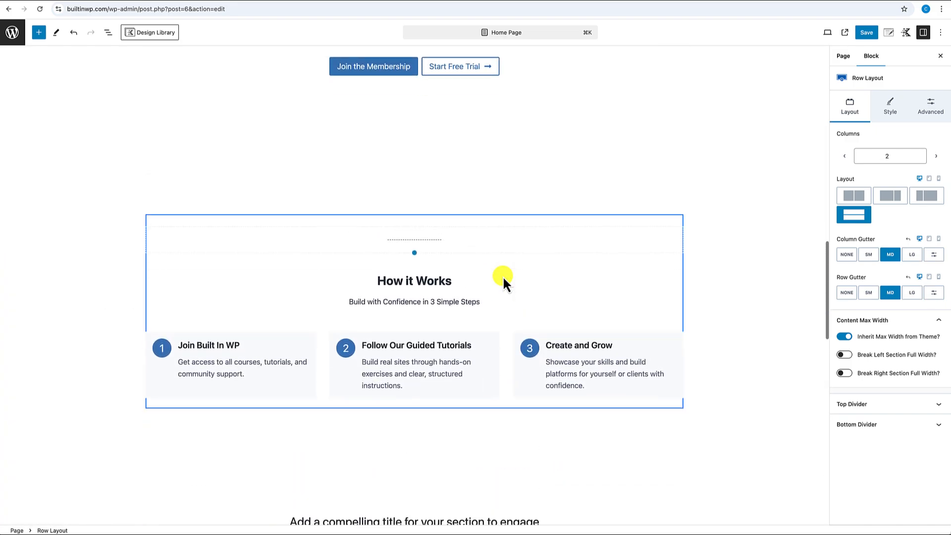
pyautogui.scroll(-17, 503, 275)
pyautogui.scroll(-5, 504, 276)
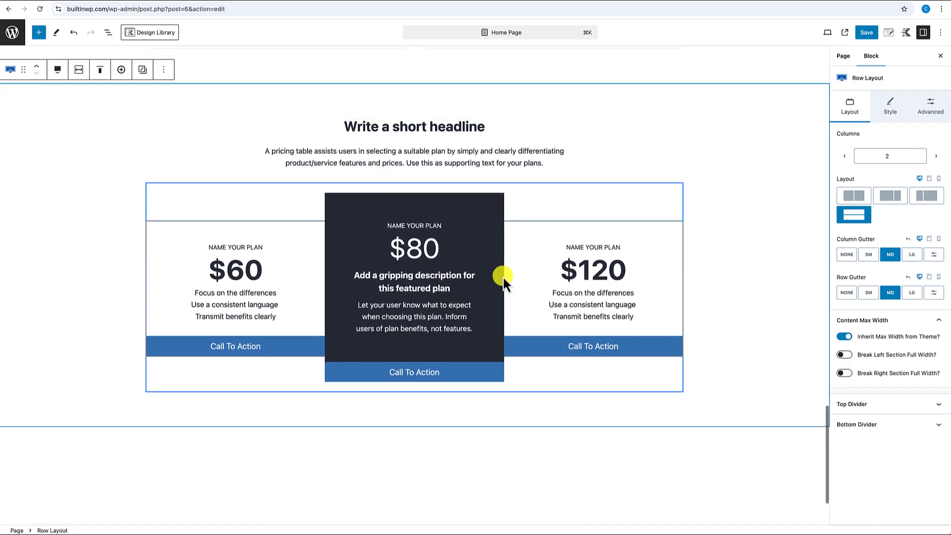
pyautogui.scroll(8, 503, 275)
pyautogui.scroll(-2, 502, 274)
pyautogui.scroll(4, 440, 252)
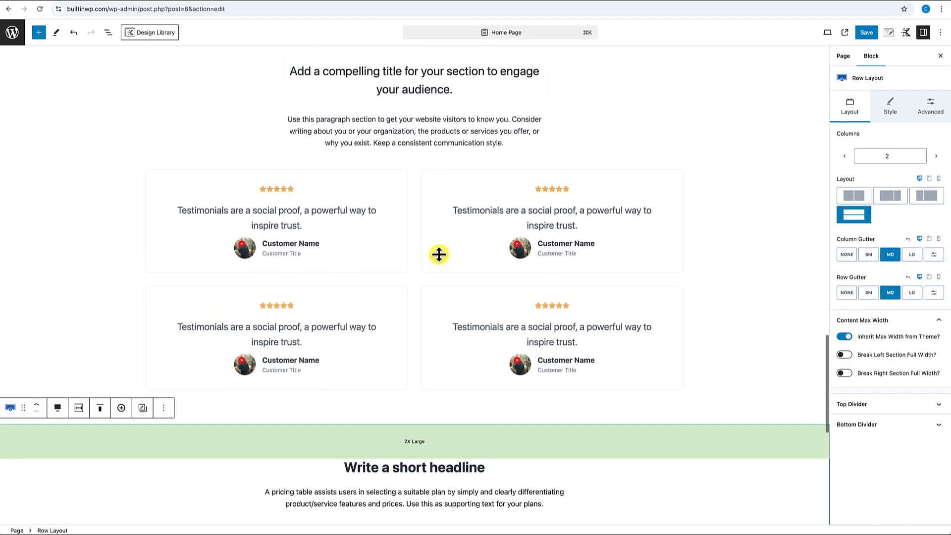
pyautogui.scroll(2, 439, 254)
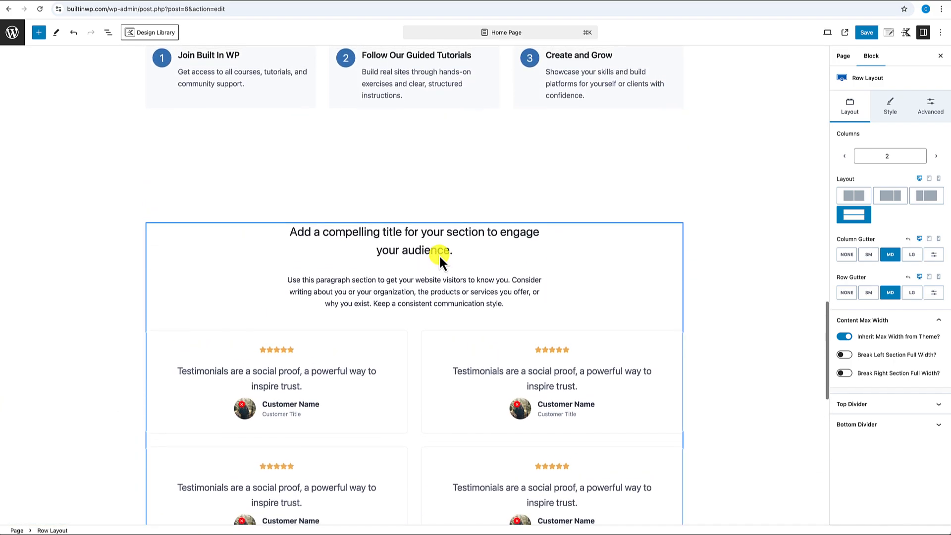
pyautogui.click(437, 191)
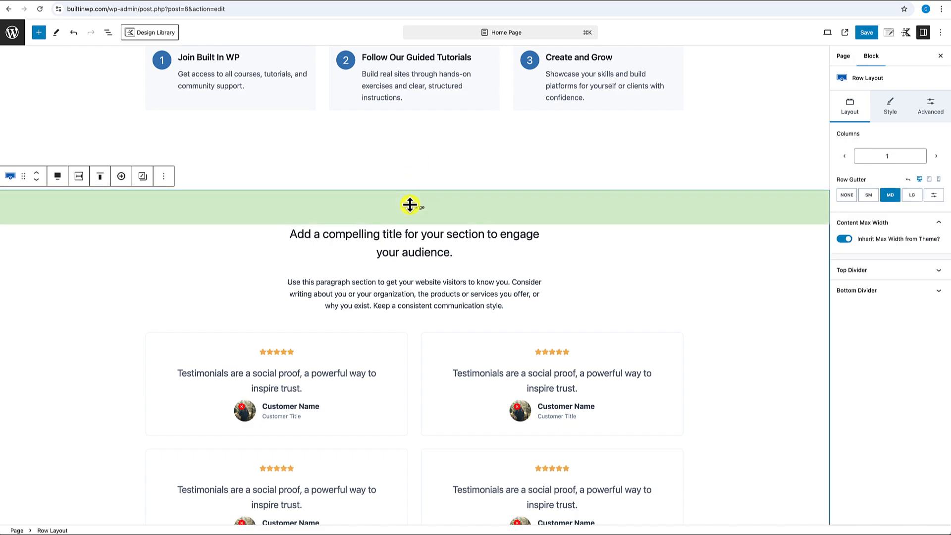
pyautogui.moveTo(411, 207); pyautogui.dragTo(411, 344)
pyautogui.scroll(-7, 410, 283)
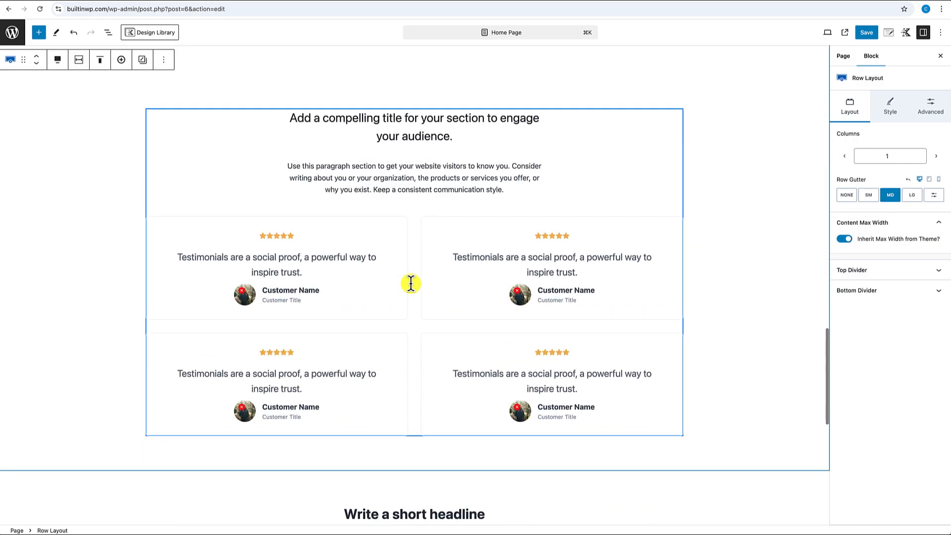
pyautogui.click(407, 302)
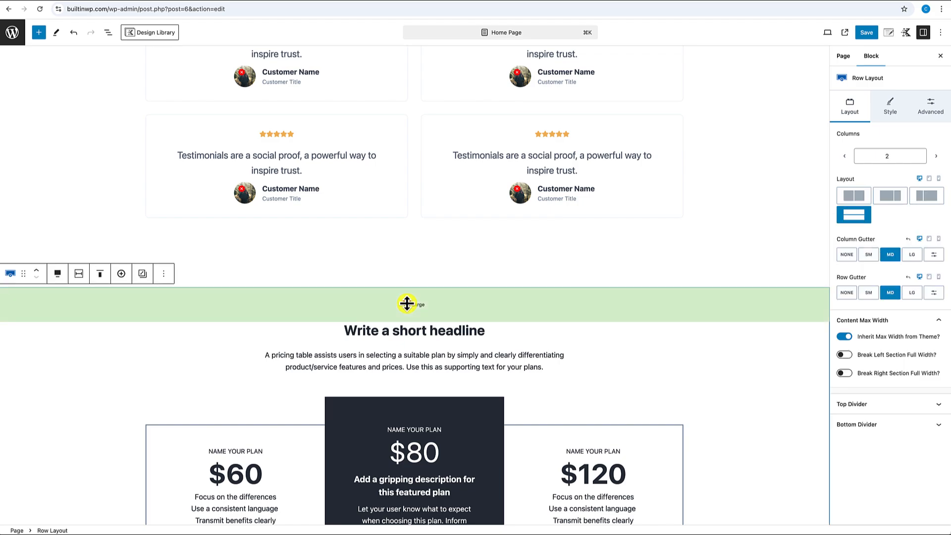
# - Save the Home Page and view it on the live site
pyautogui.scroll(-6, 406, 365)
pyautogui.scroll(20, 403, 441)
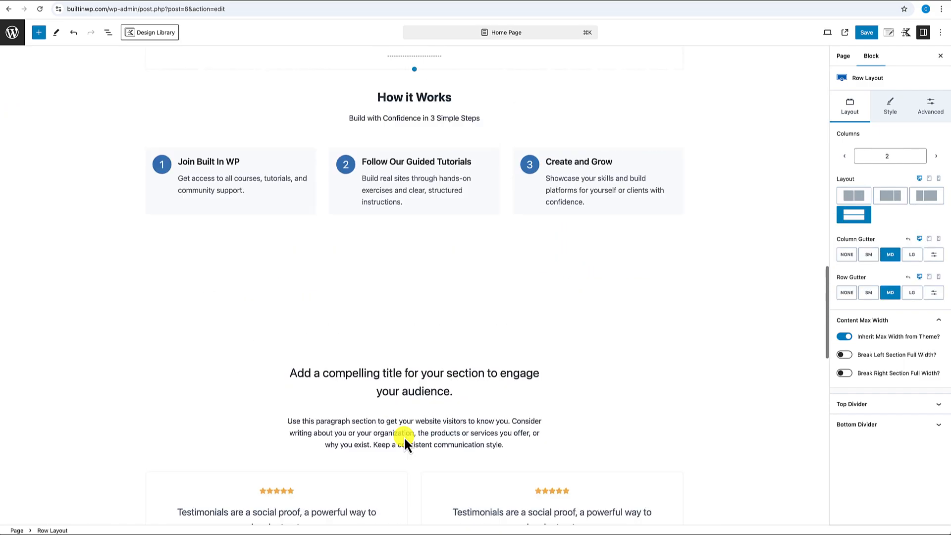
pyautogui.scroll(-10, 403, 436)
pyautogui.scroll(-7, 405, 438)
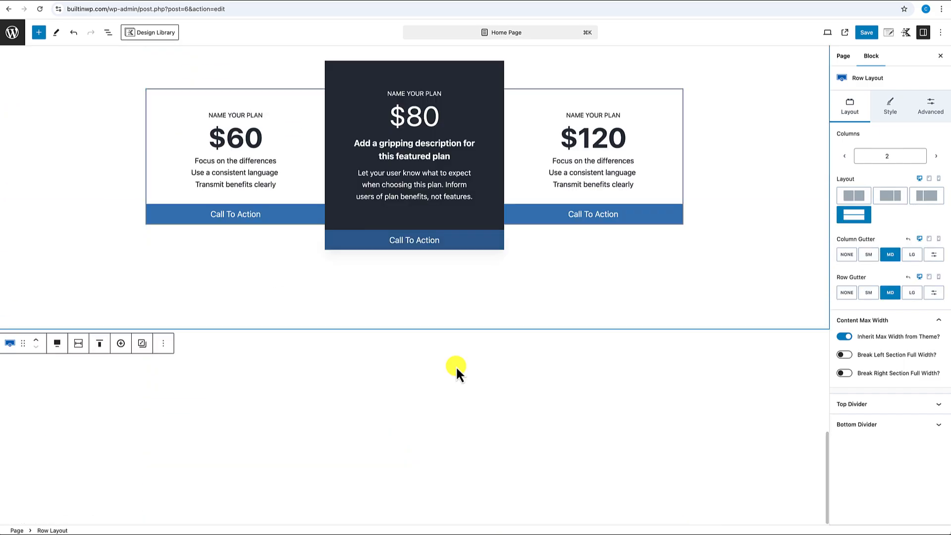
pyautogui.scroll(1, 499, 328)
pyautogui.click(867, 34)
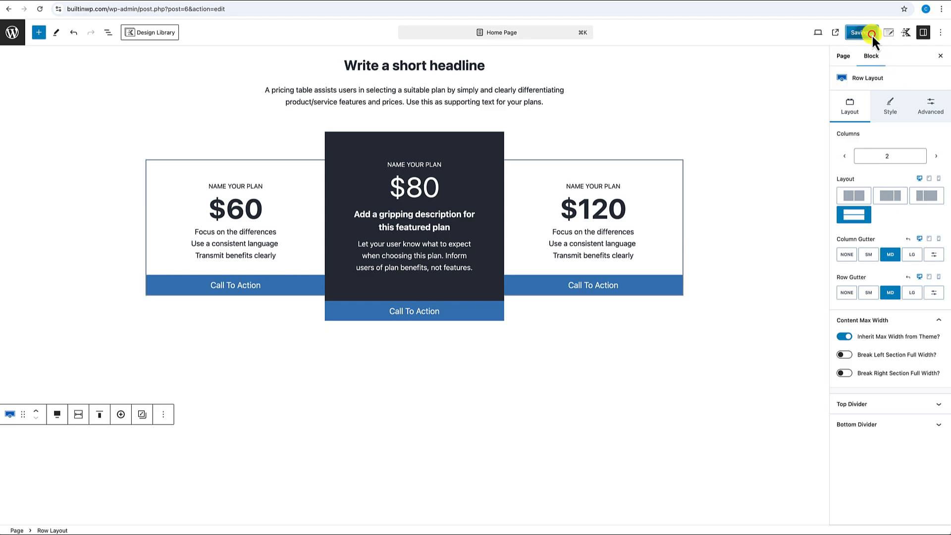
pyautogui.click(85, 515)
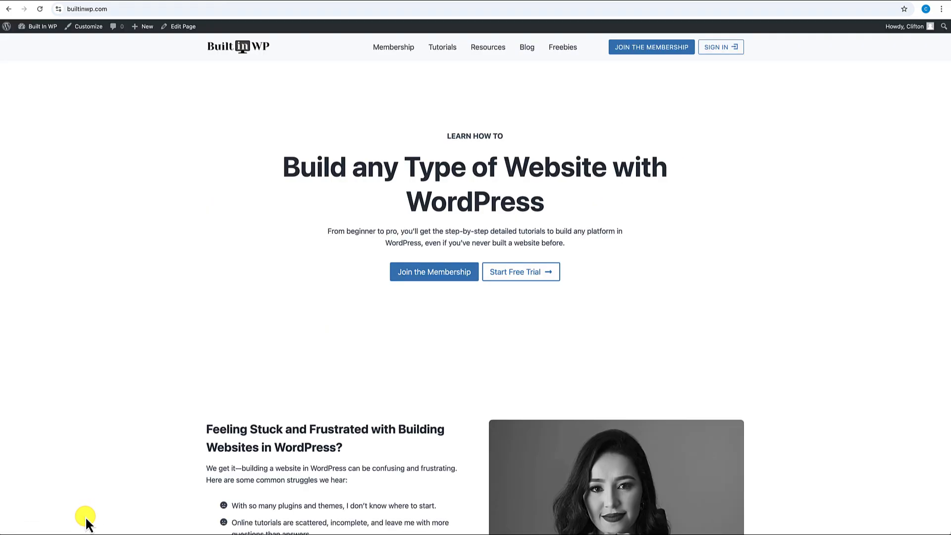
pyautogui.scroll(-8, 101, 475)
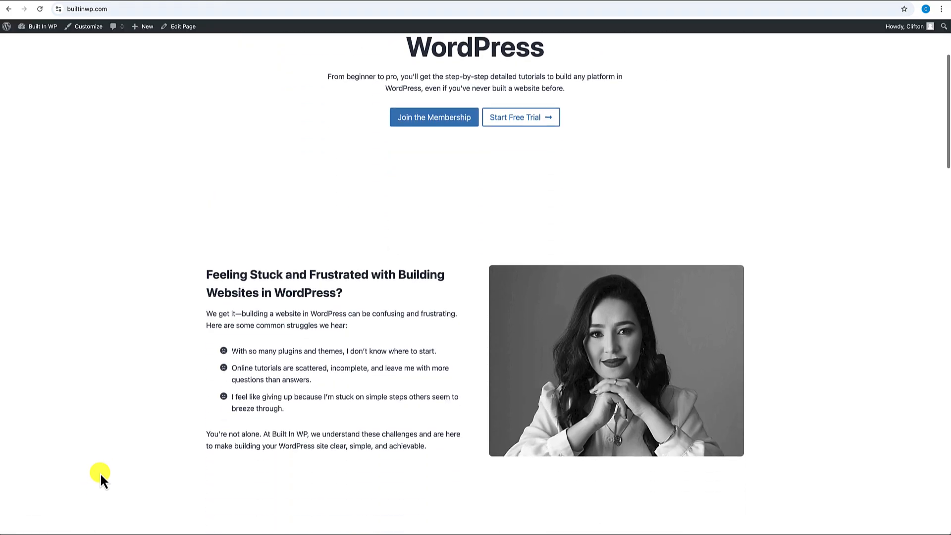
pyautogui.scroll(8, 100, 475)
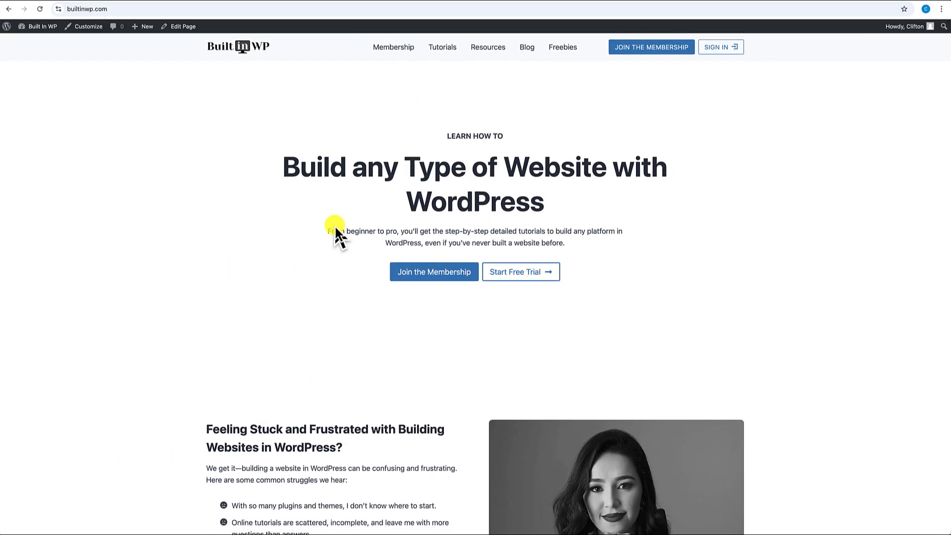
pyautogui.scroll(-10, 313, 281)
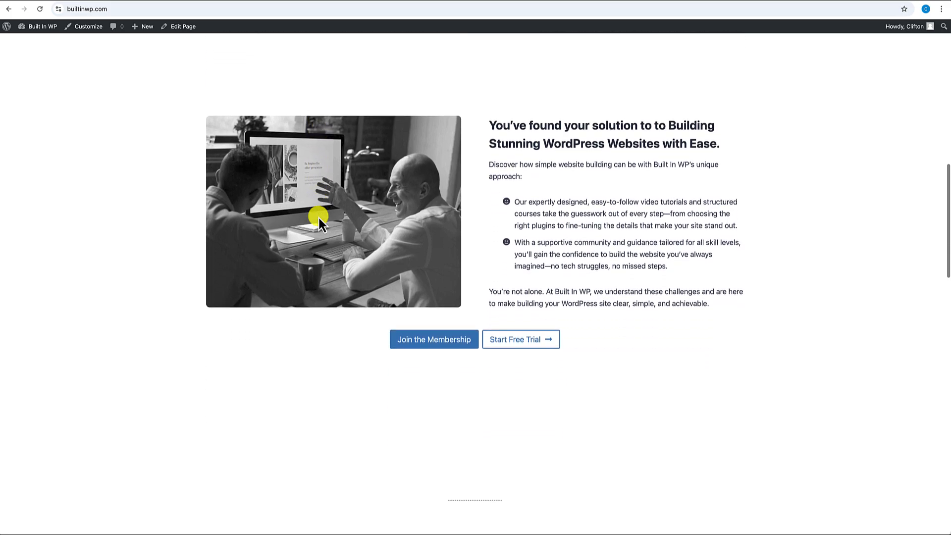
pyautogui.scroll(-9, 318, 216)
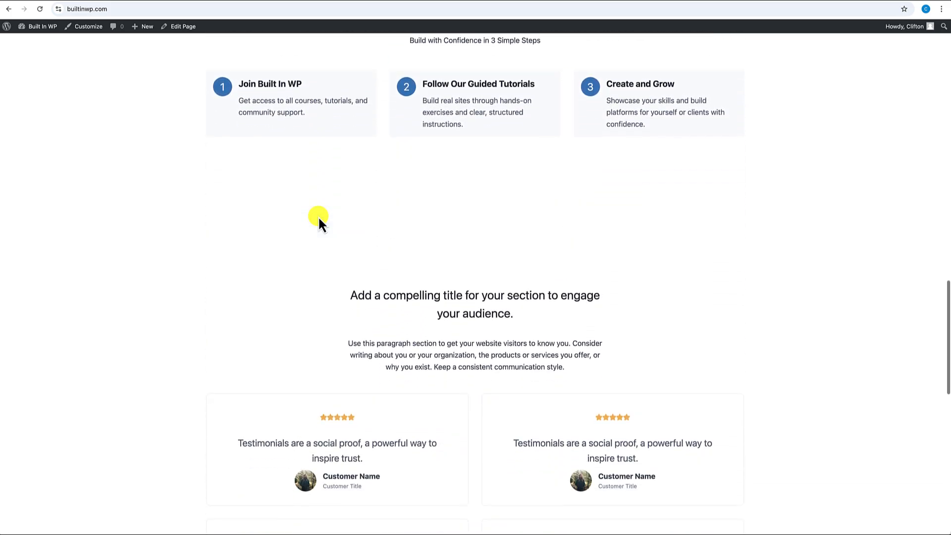
pyautogui.scroll(-8, 318, 216)
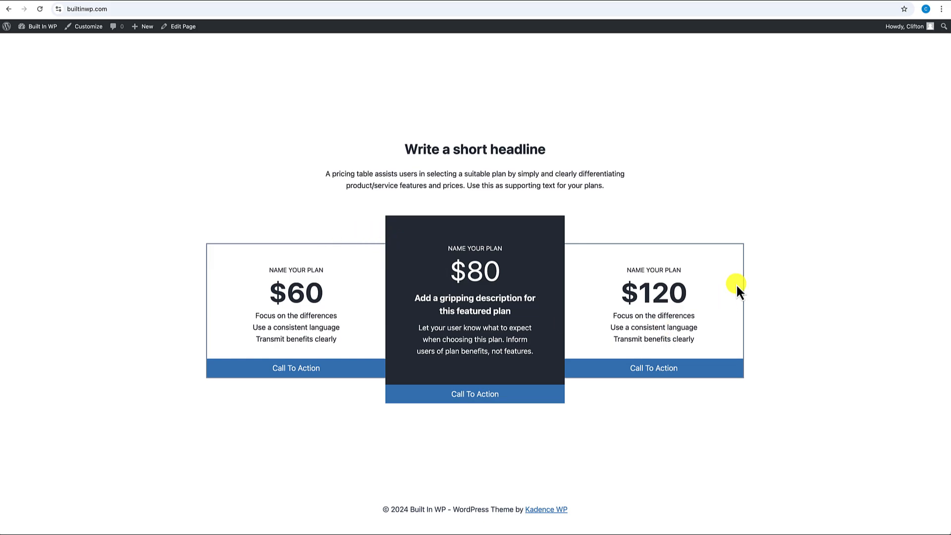
pyautogui.scroll(20, 756, 307)
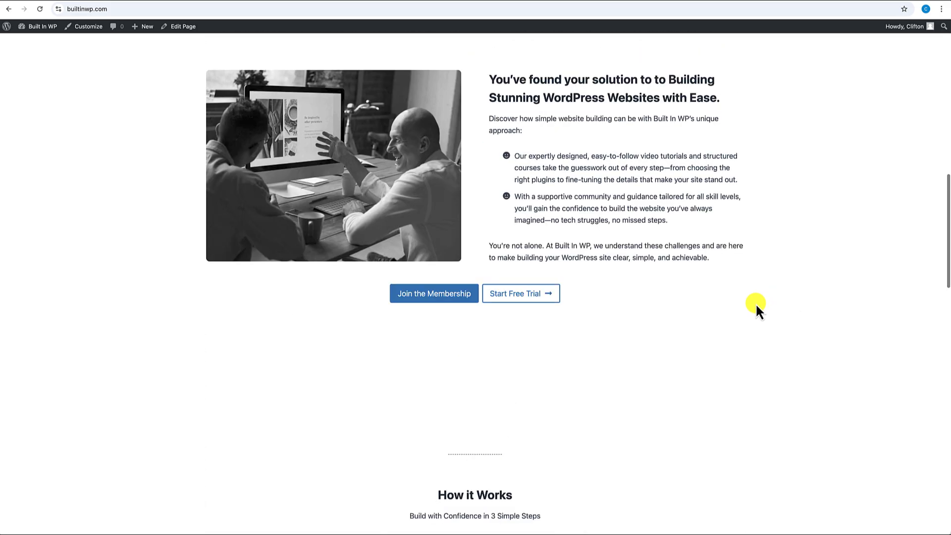
pyautogui.scroll(1, 756, 307)
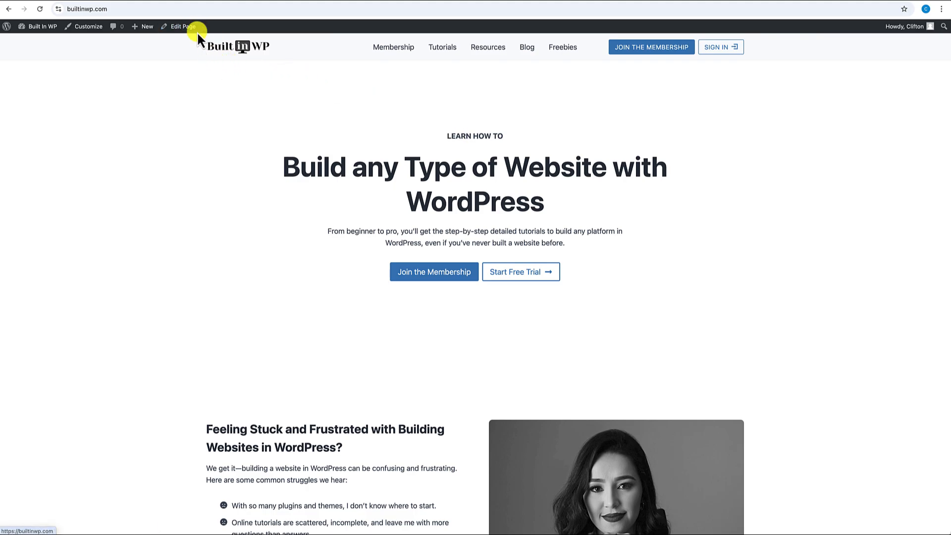
# - Sign in to Cloudways at platform.cloudways.com/login
pyautogui.click(185, 9)
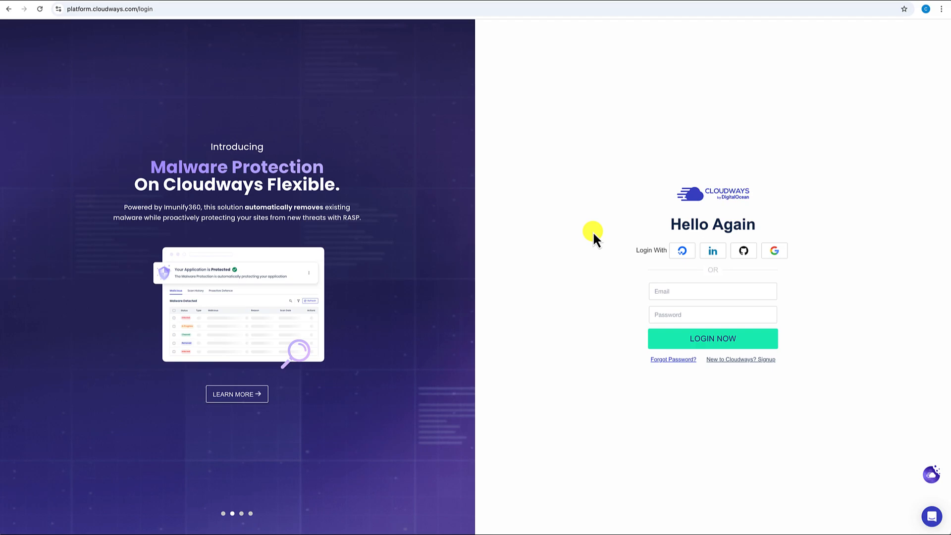
pyautogui.click(292, 1)
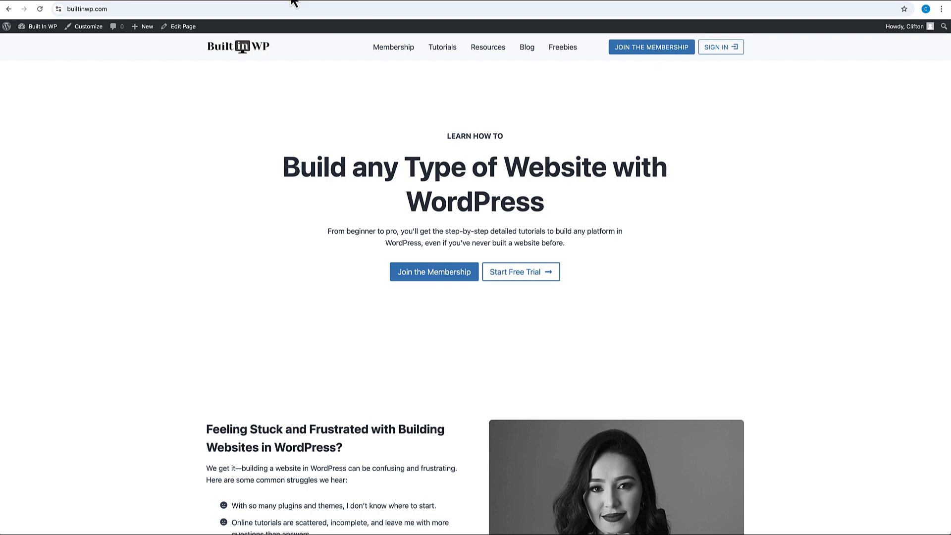
pyautogui.click(176, 5)
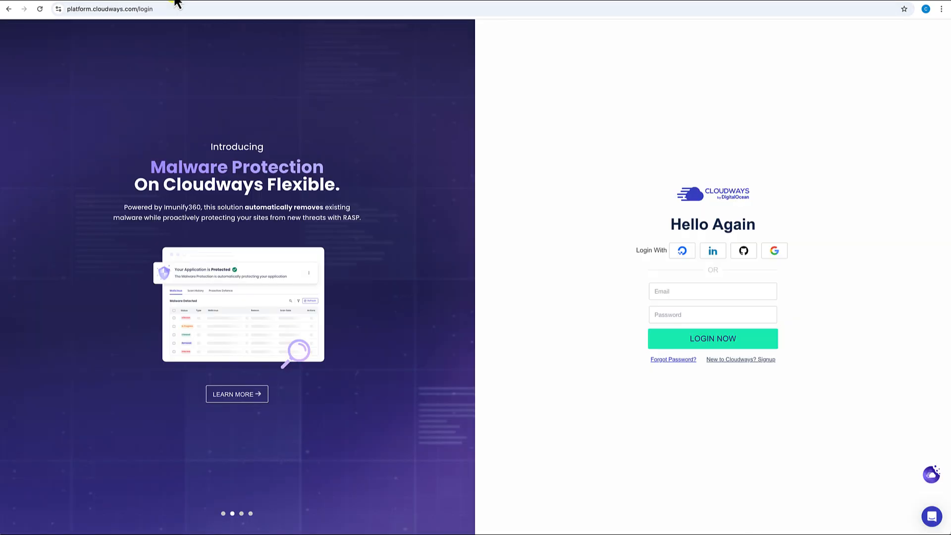
pyautogui.click(668, 293)
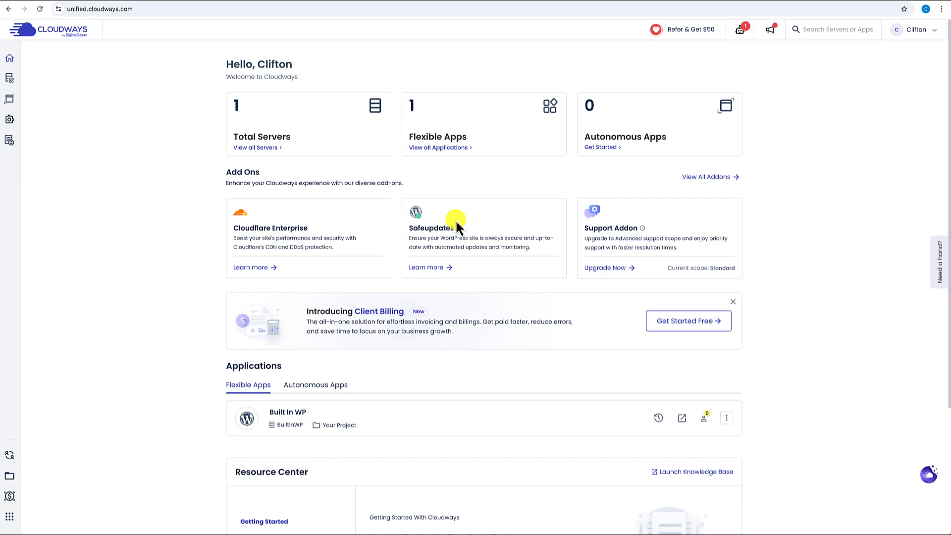
# - View all servers, then show the Applications list with Built In WP on BuiltInWP
pyautogui.click(262, 147)
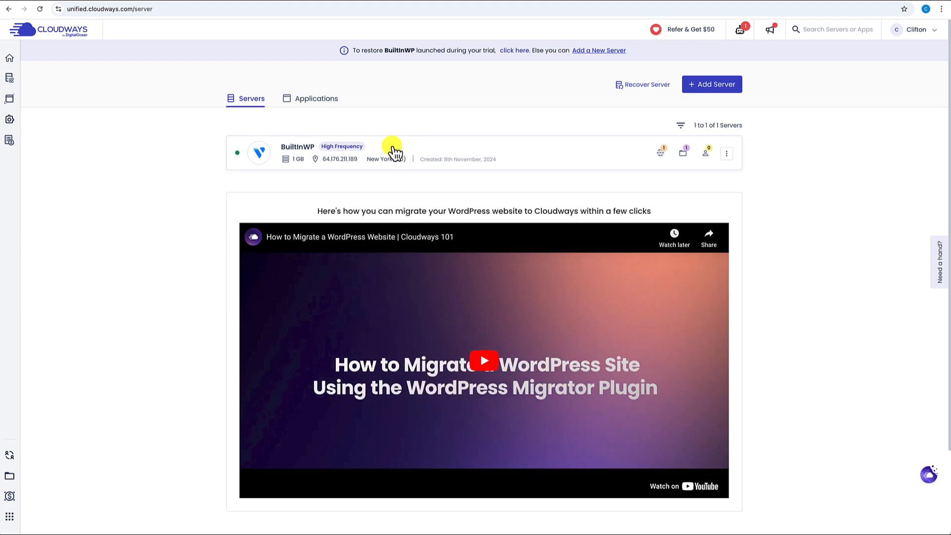
pyautogui.click(728, 157)
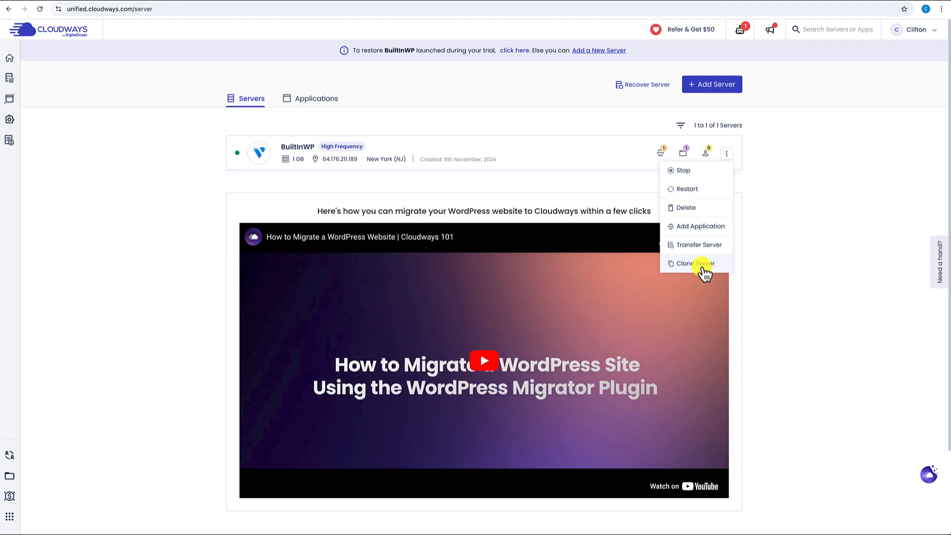
pyautogui.click(310, 100)
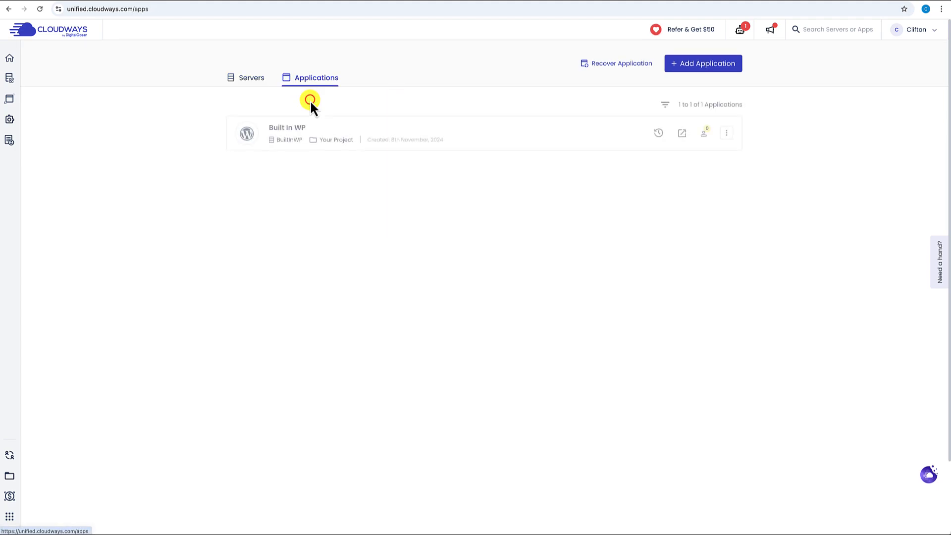
pyautogui.click(726, 133)
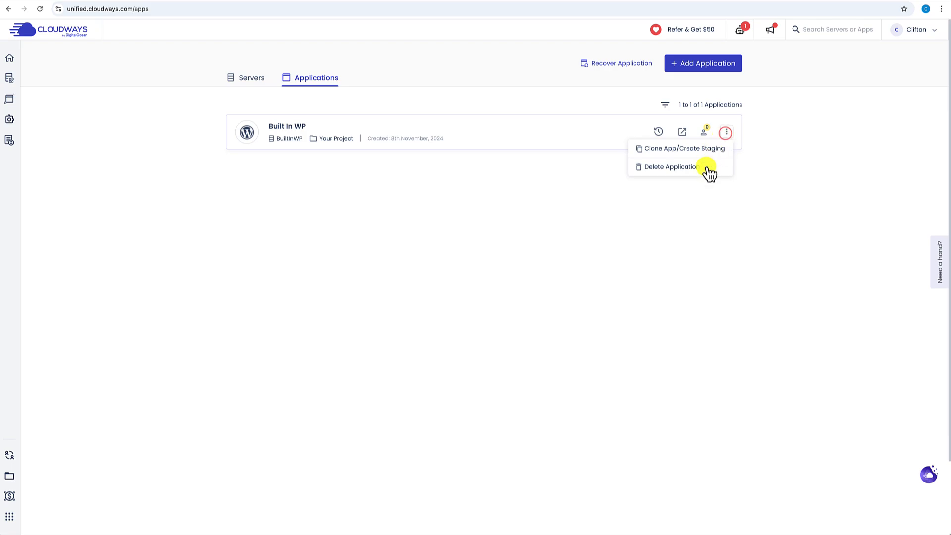
pyautogui.click(592, 178)
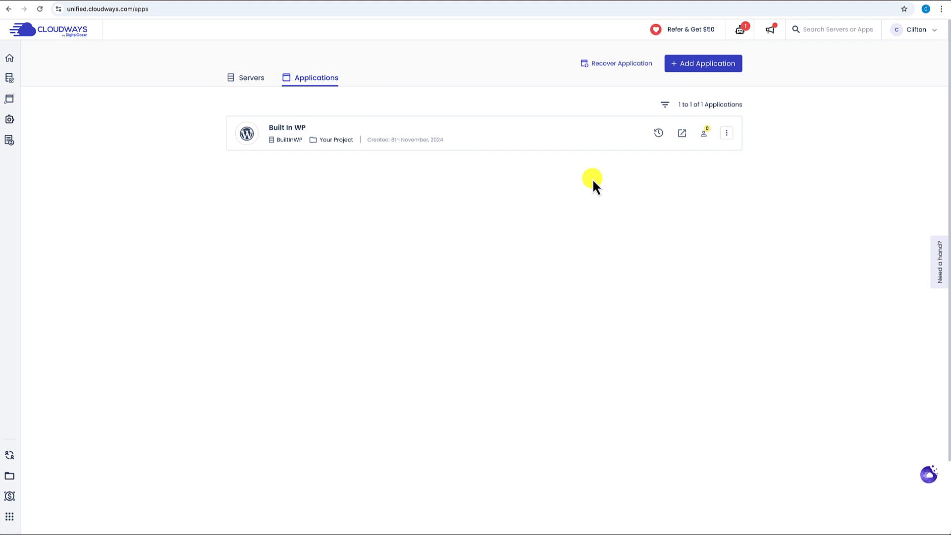
pyautogui.click(254, 80)
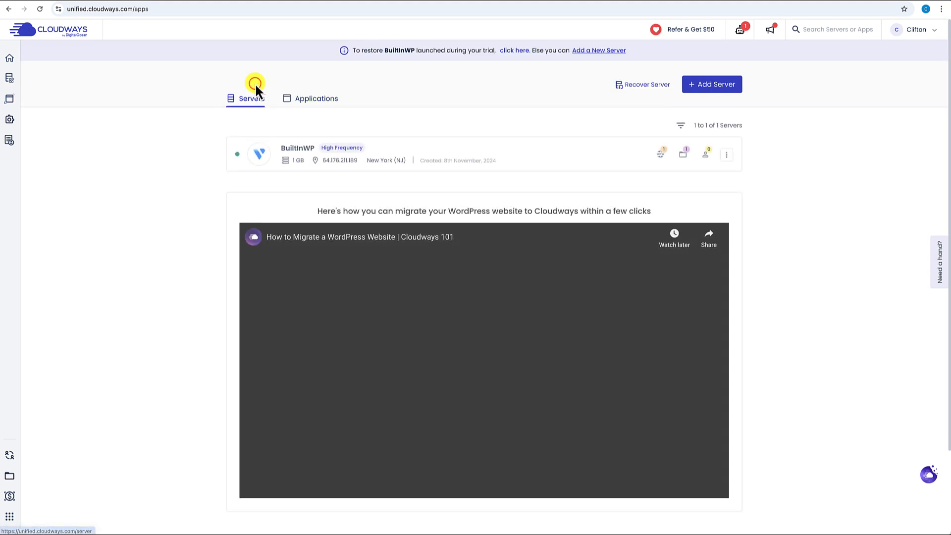
pyautogui.click(310, 103)
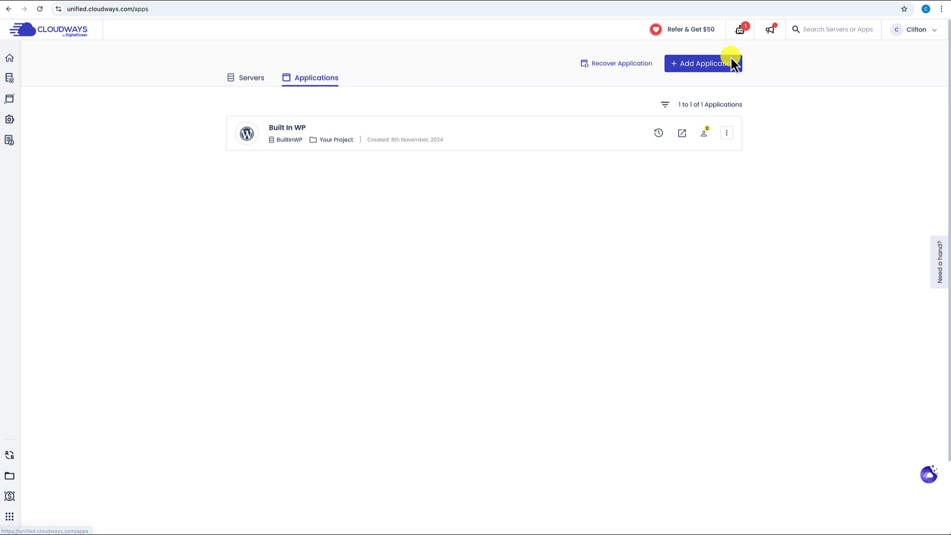
# - Add a WordPress 6.2.2 application named MembersBuiltinWP on the BuiltInWP server
pyautogui.click(711, 64)
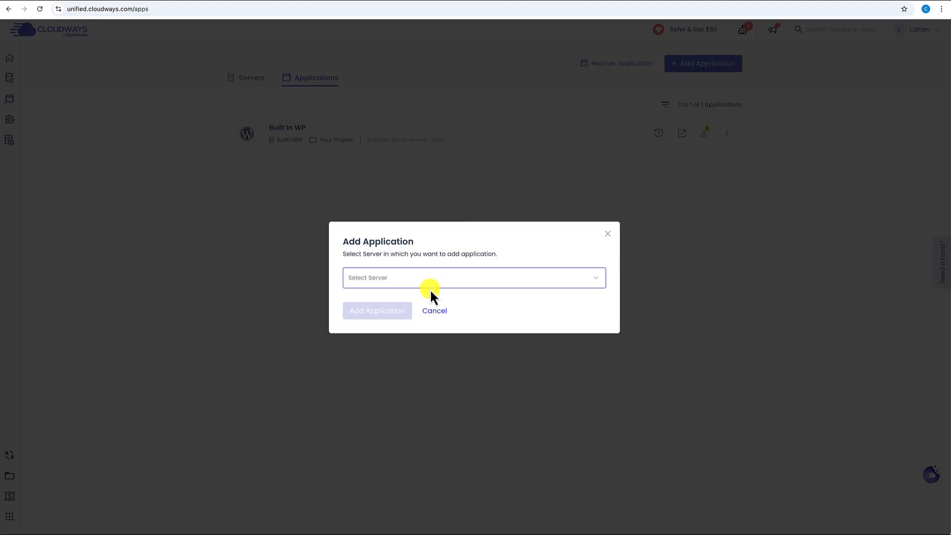
pyautogui.click(441, 278)
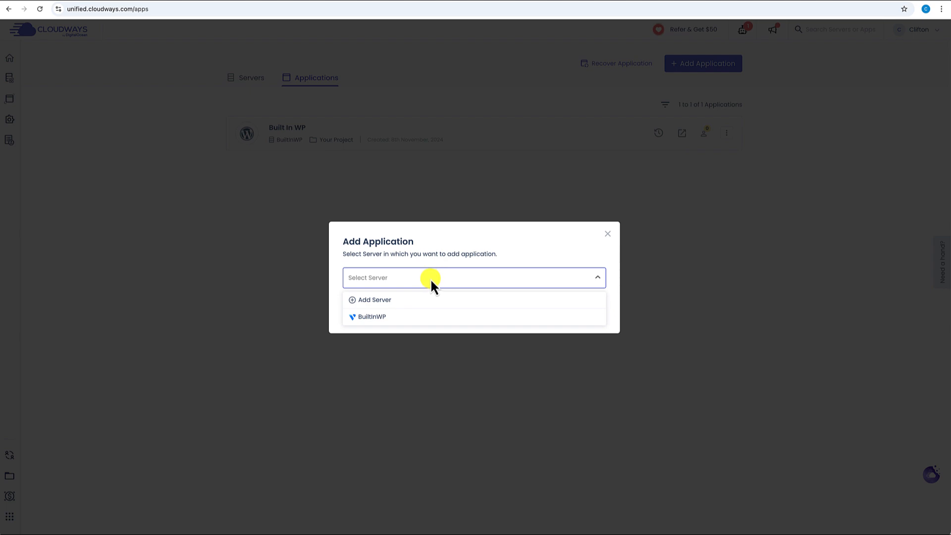
pyautogui.click(386, 318)
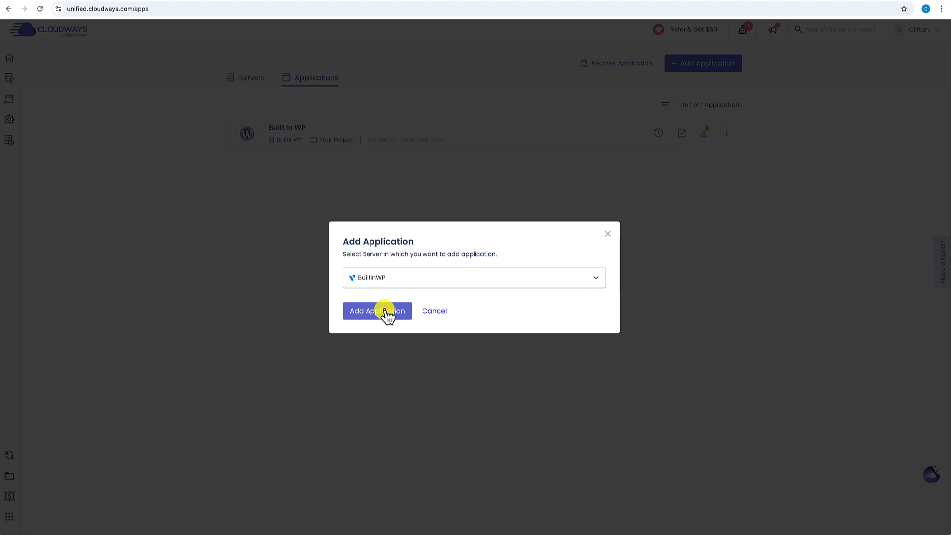
pyautogui.click(385, 310)
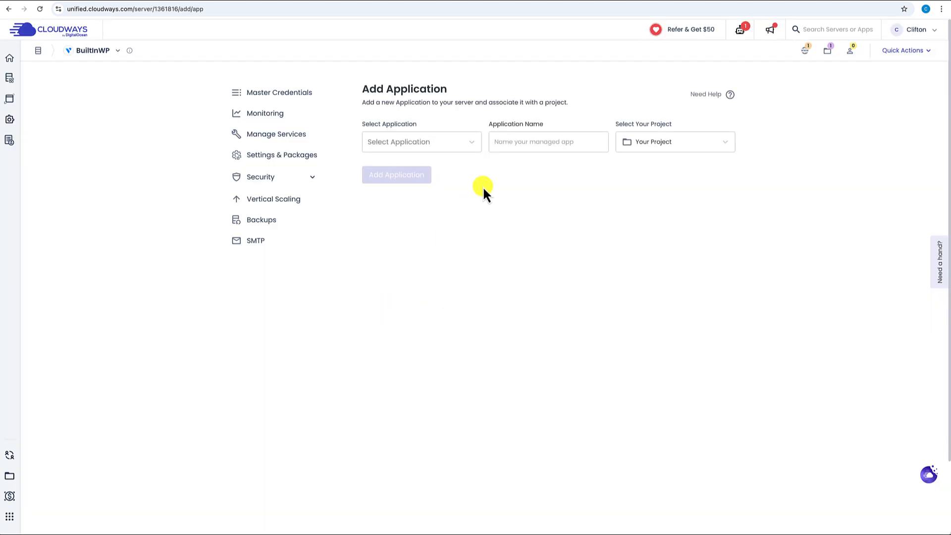
pyautogui.click(474, 145)
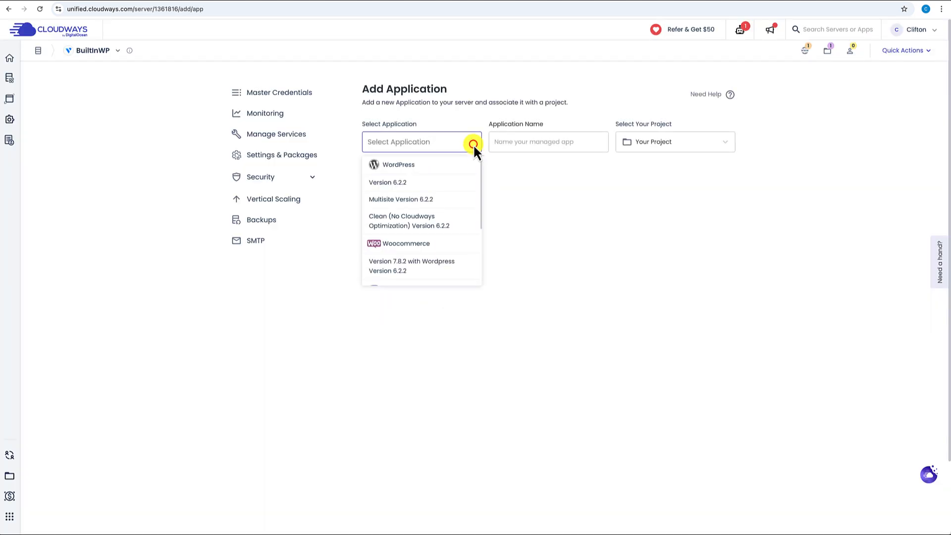
pyautogui.click(418, 184)
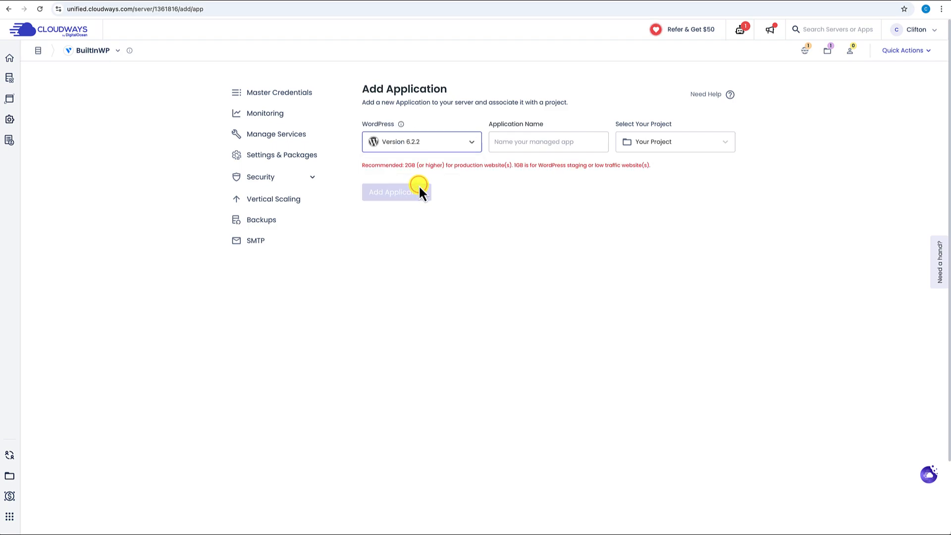
pyautogui.click(552, 143)
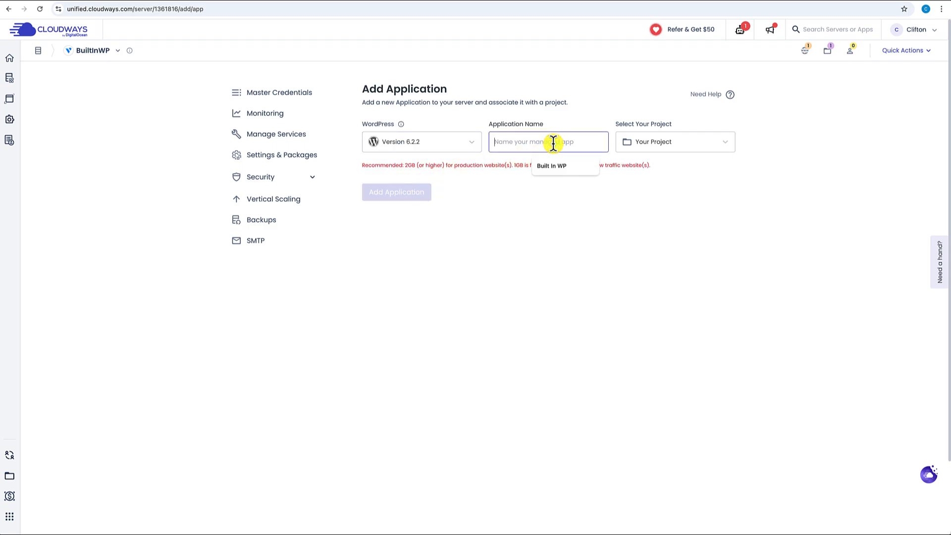
pyautogui.write('Member')
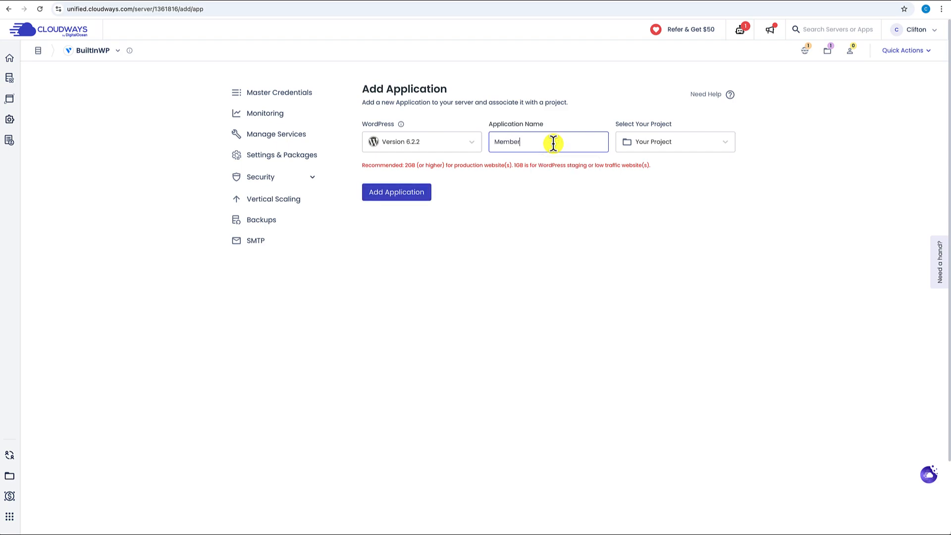
pyautogui.write('sBuiltinWP')
pyautogui.click(396, 193)
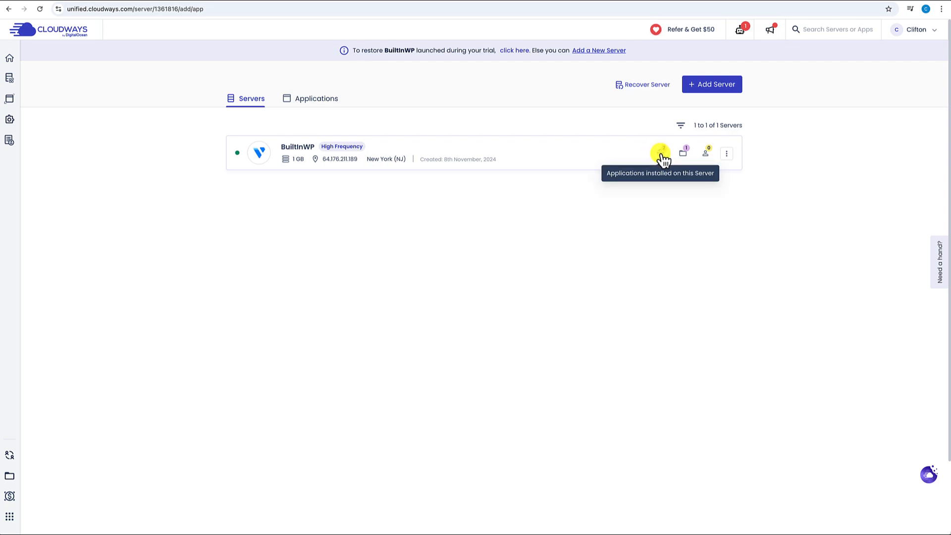
# - Check the MembersBuiltinWP site in a new tab, then open its application details in Cloudways
pyautogui.click(312, 99)
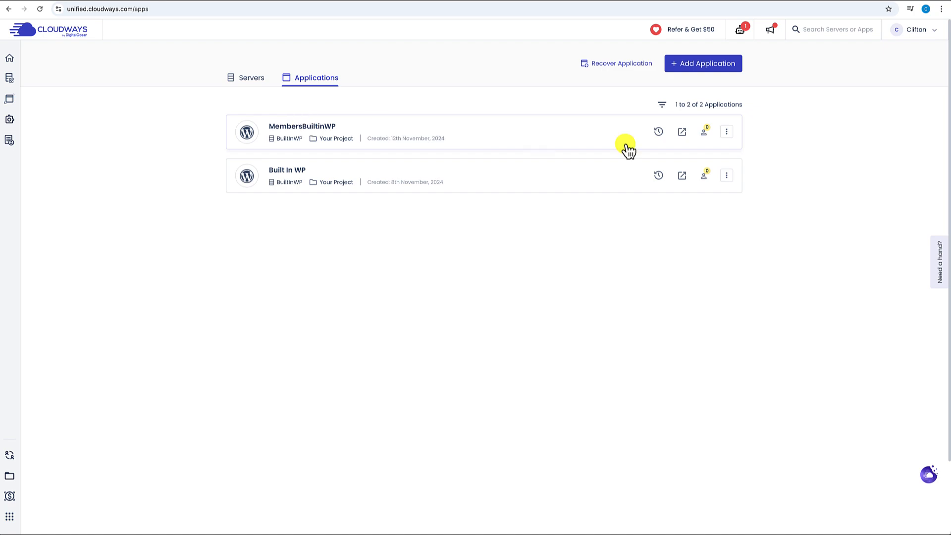
pyautogui.click(682, 132)
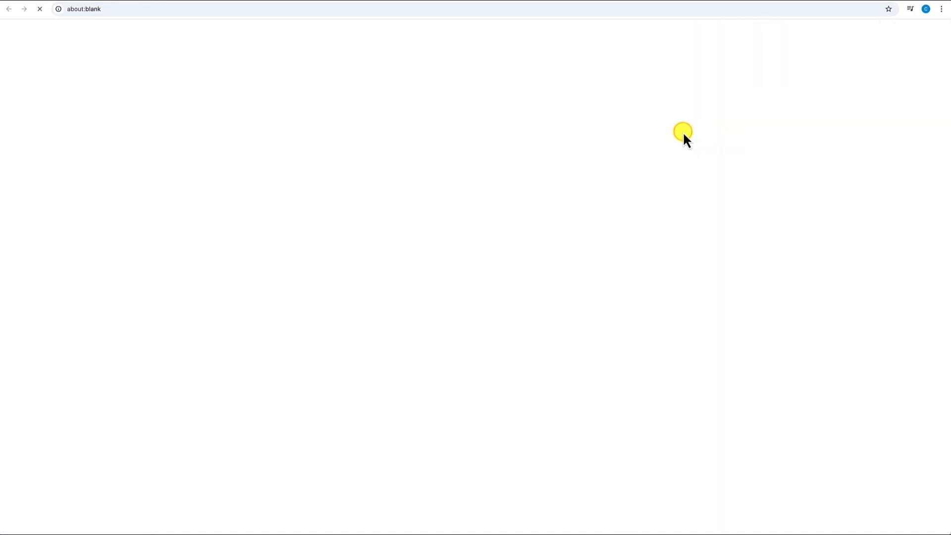
pyautogui.scroll(-10, 631, 227)
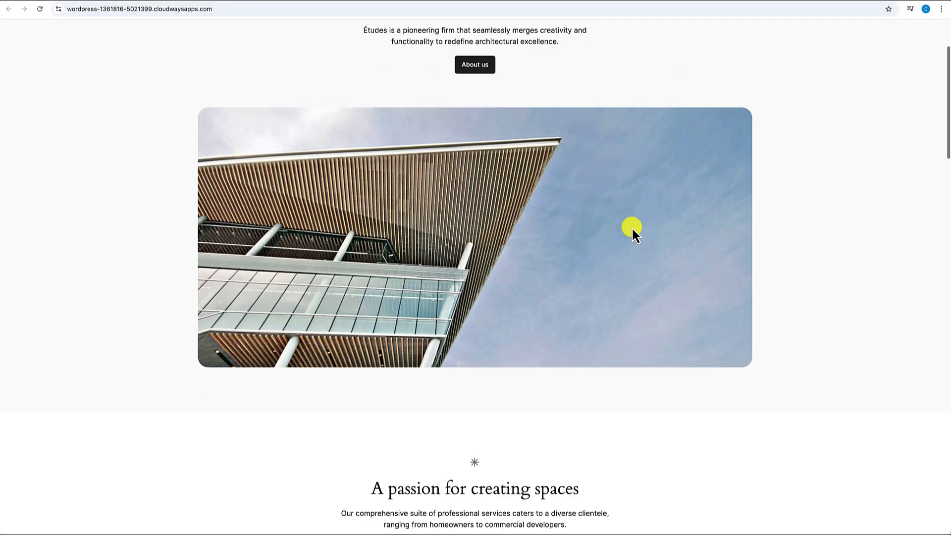
pyautogui.scroll(-8, 631, 227)
pyautogui.scroll(18, 631, 226)
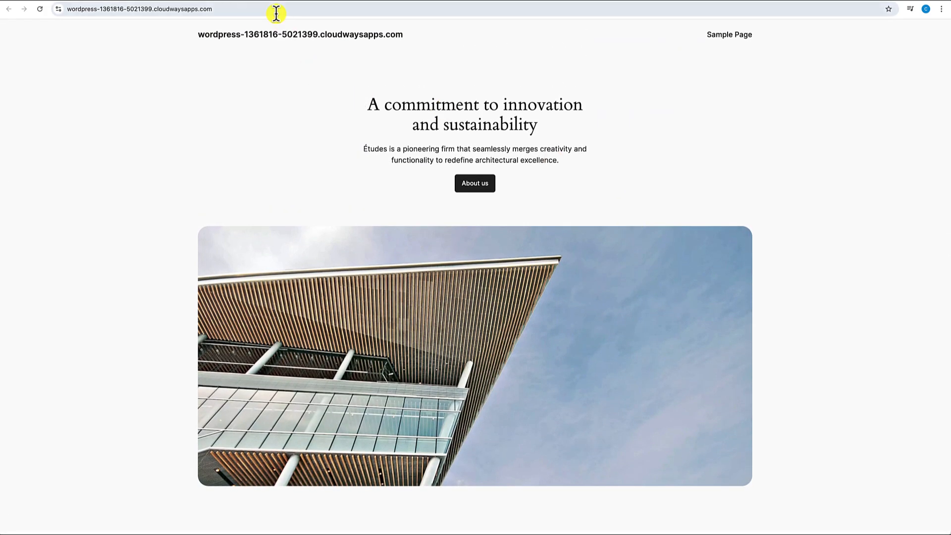
pyautogui.click(248, 1)
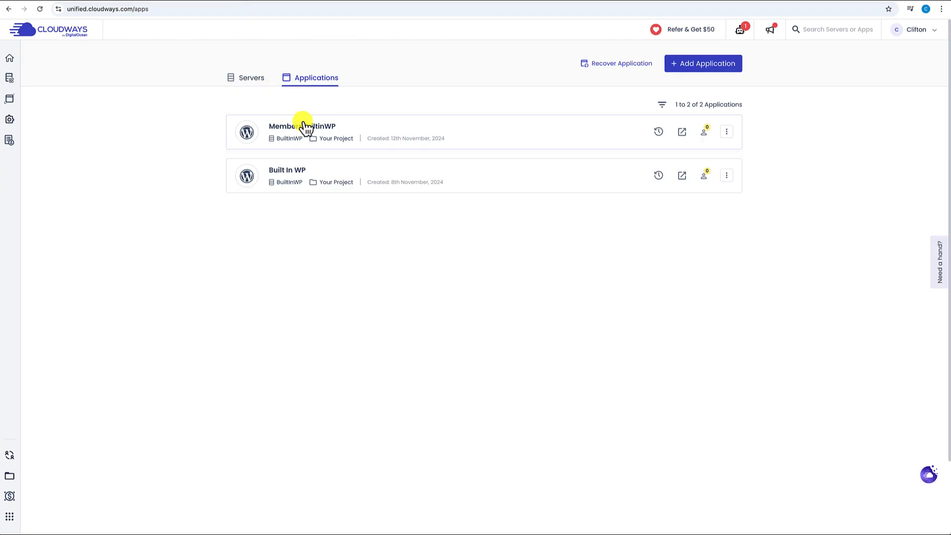
pyautogui.click(510, 132)
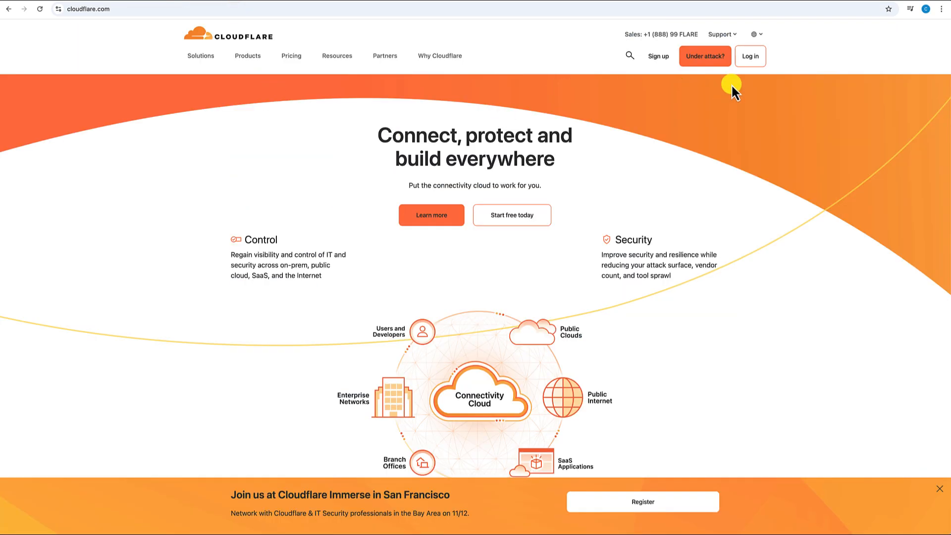
# - Sign in to Cloudflare and start a new builtinwp.com DNS record named members
pyautogui.click(754, 58)
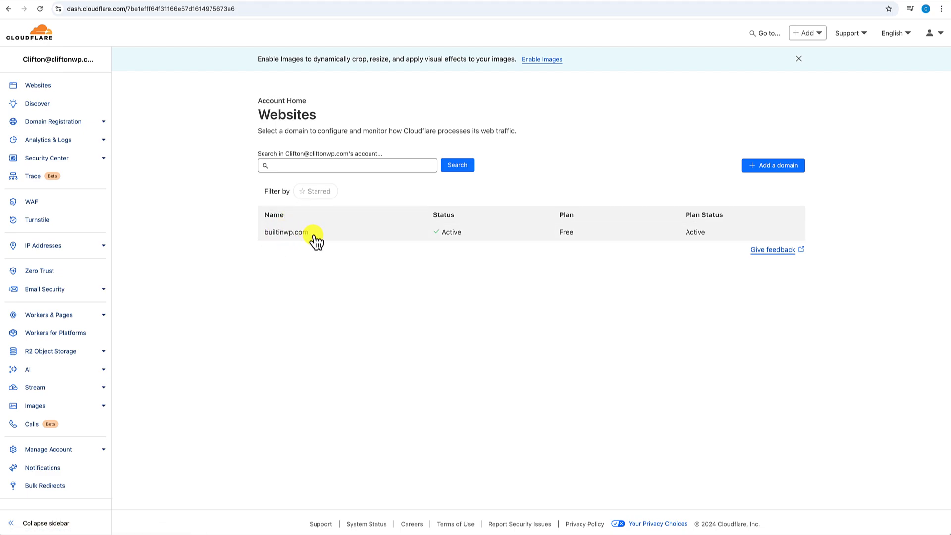
pyautogui.click(284, 235)
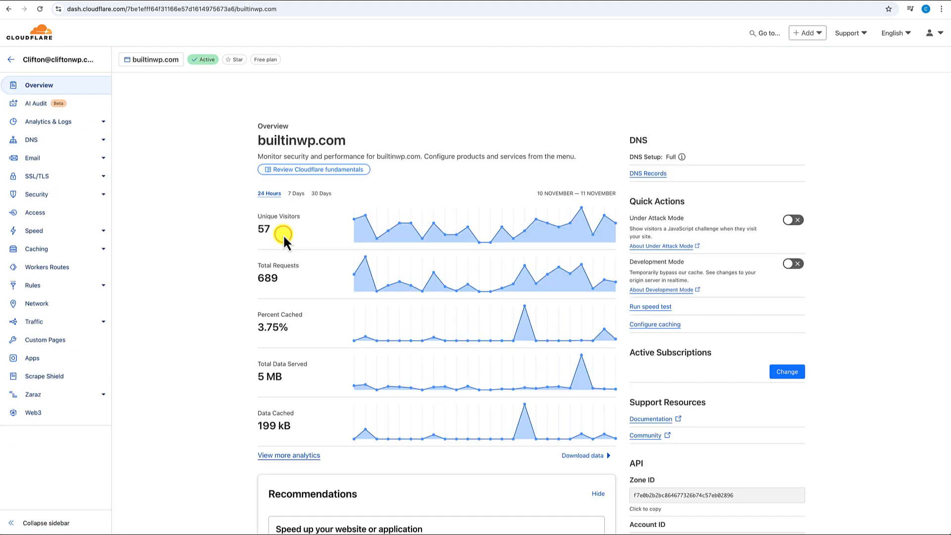
pyautogui.click(35, 140)
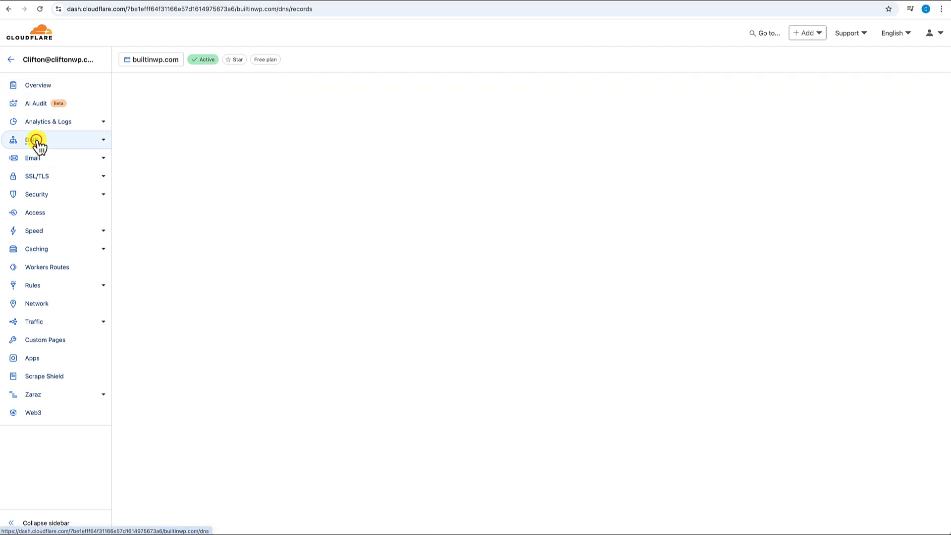
pyautogui.scroll(-1, 322, 367)
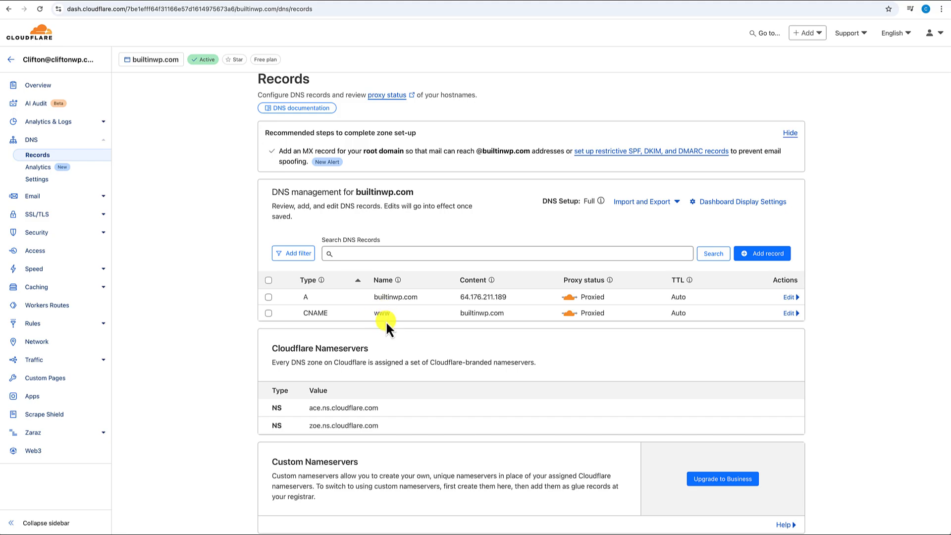
pyautogui.click(763, 256)
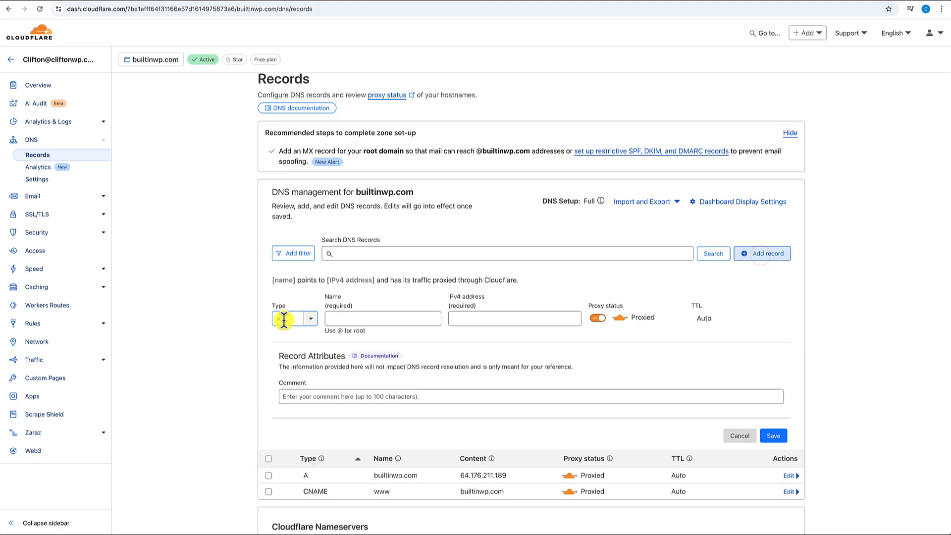
pyautogui.click(352, 318)
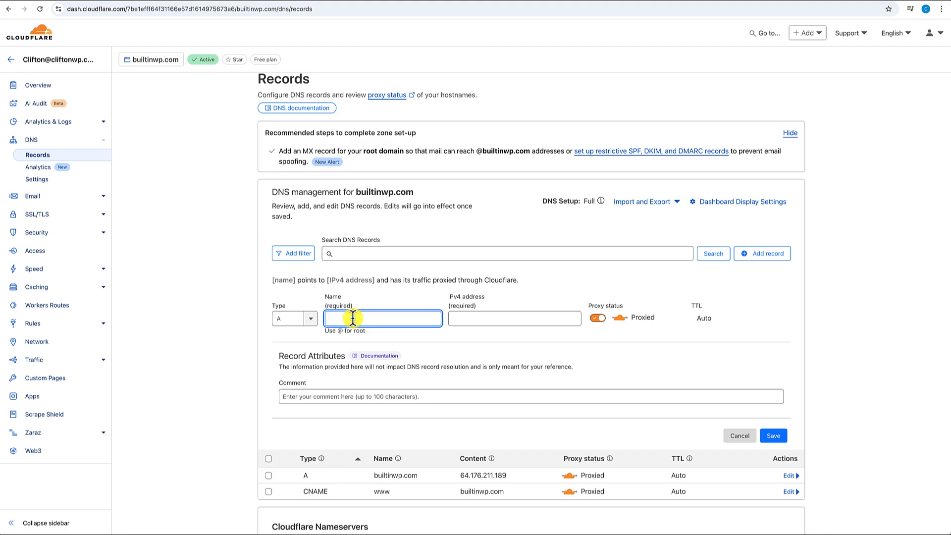
pyautogui.write('members')
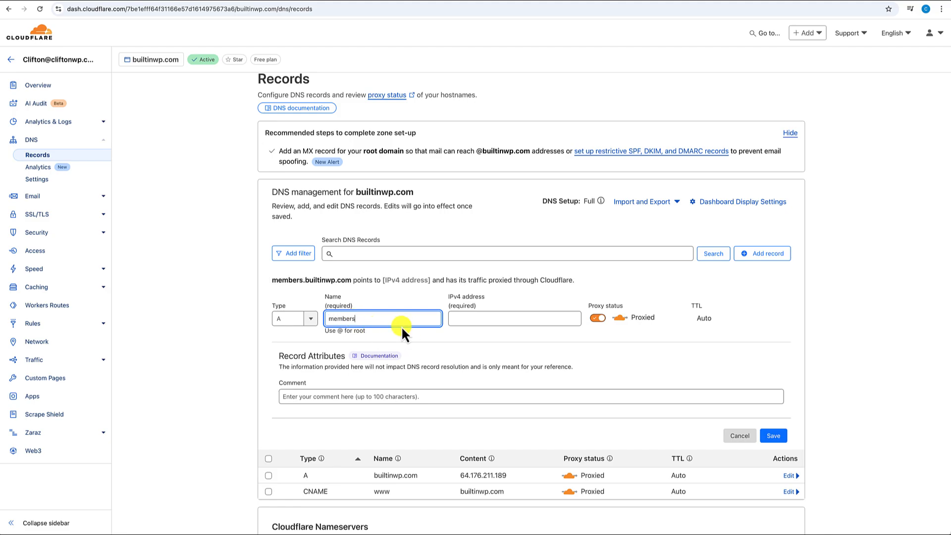
# - Paste the Cloudways public IP 64.176.211.189 as the address and save the proxied A record
pyautogui.click(469, 318)
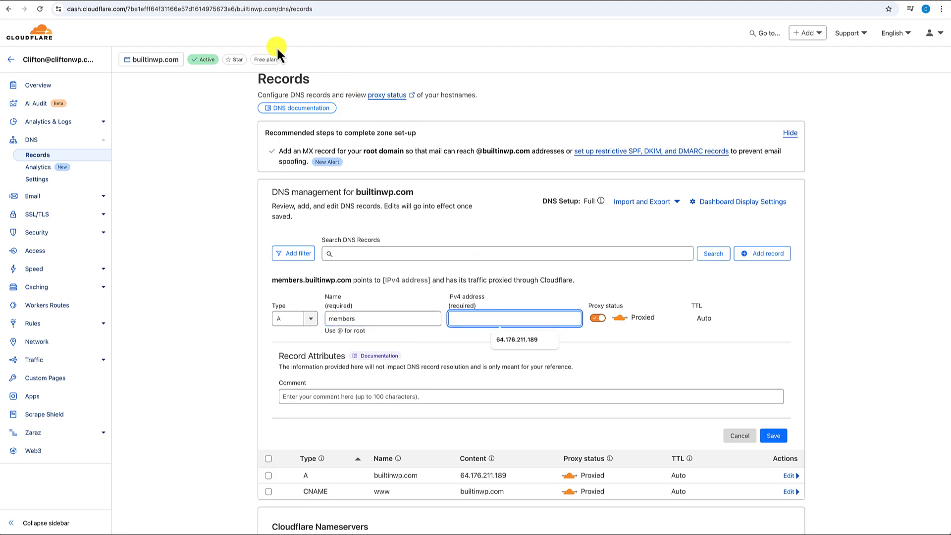
pyautogui.click(180, 0)
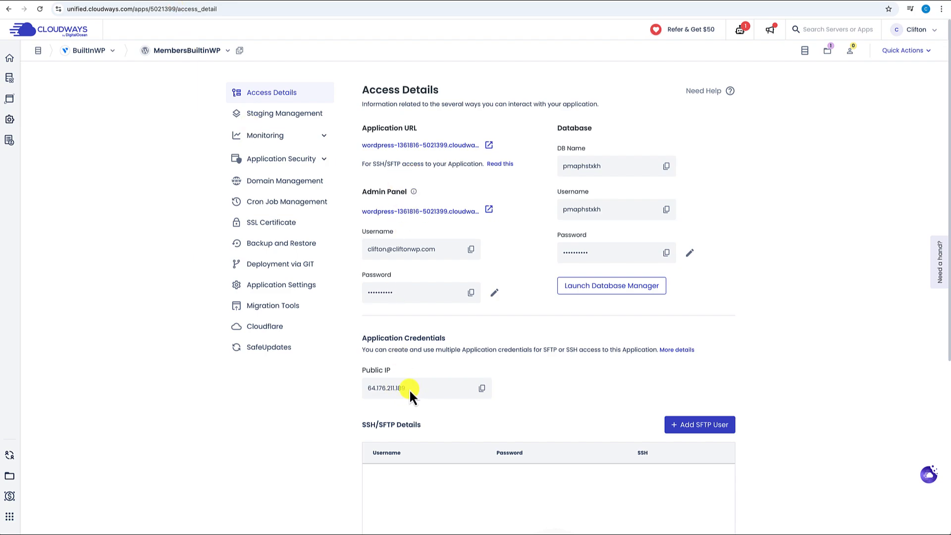
pyautogui.click(477, 389)
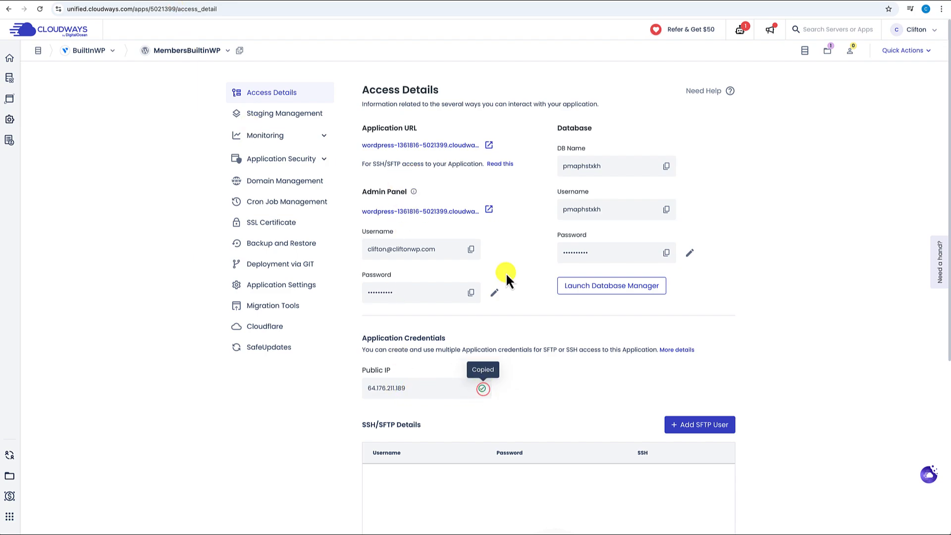
pyautogui.click(229, 1)
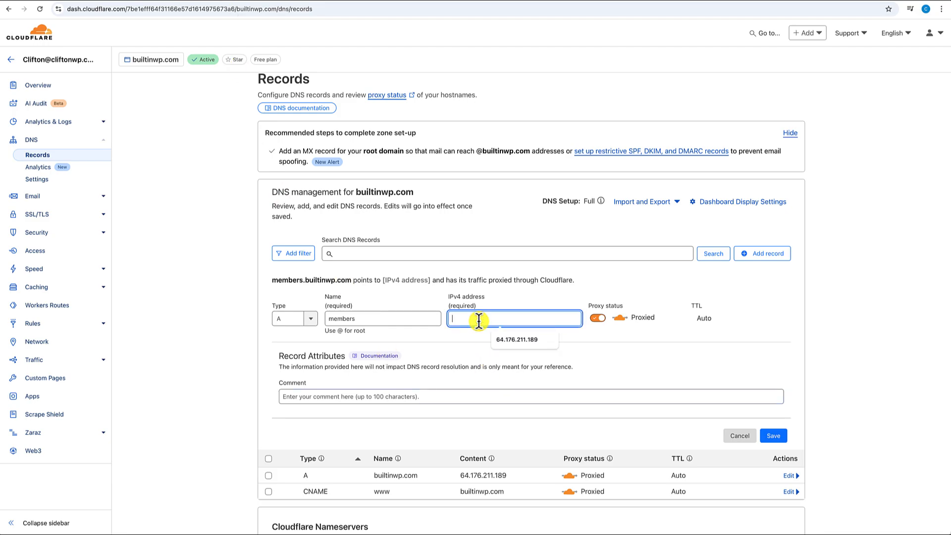
pyautogui.hotkey('ctrl', 'v')
pyautogui.scroll(-1, 570, 364)
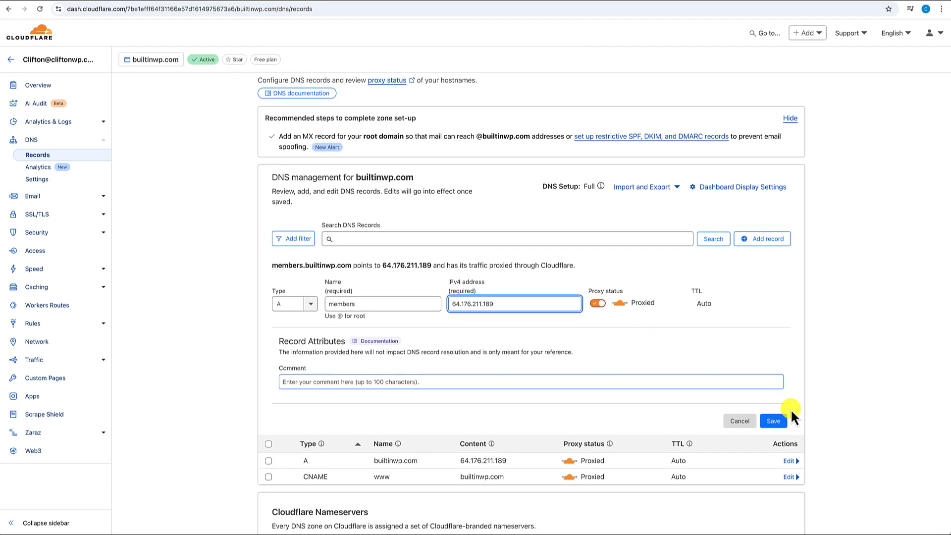
pyautogui.click(773, 421)
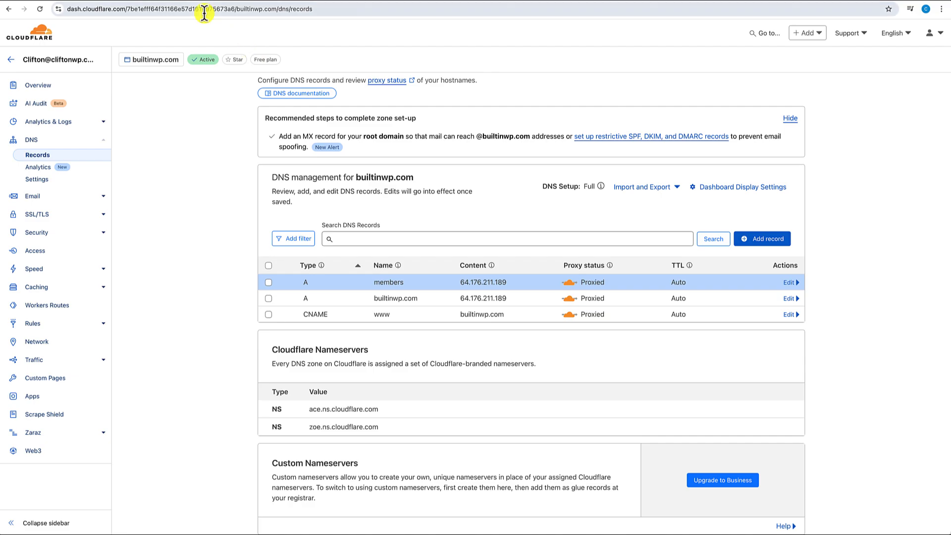
pyautogui.click(183, 3)
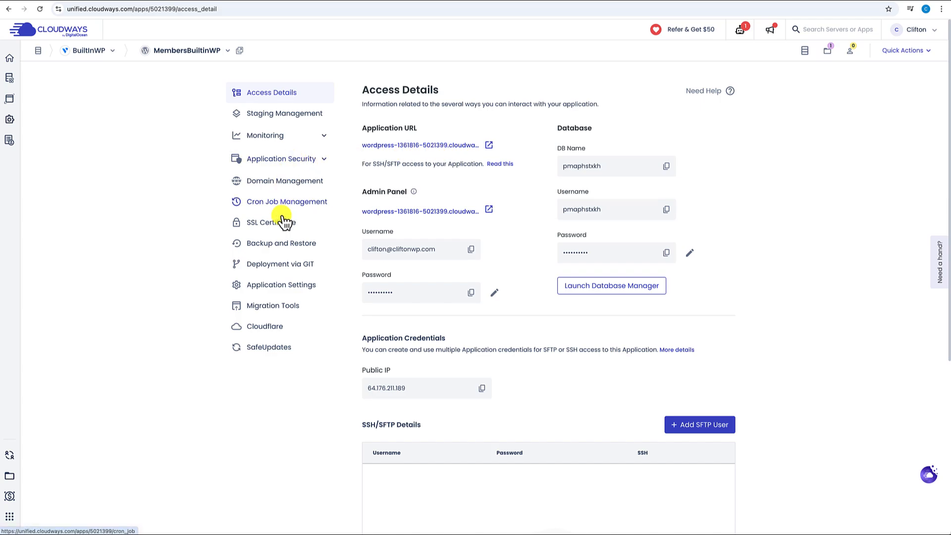
# - Add members.builtinwp.com as a domain in the application's Domain Management
pyautogui.click(267, 181)
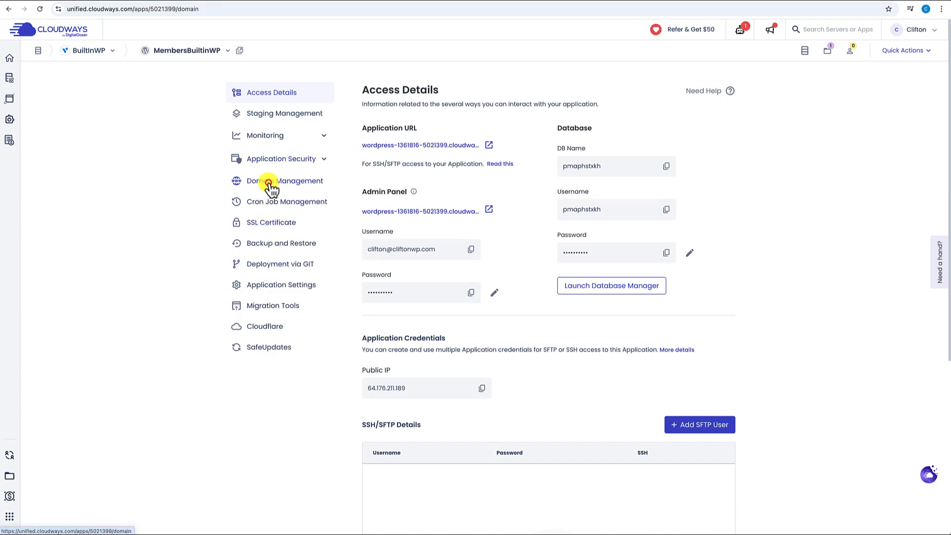
pyautogui.click(703, 157)
pyautogui.click(412, 244)
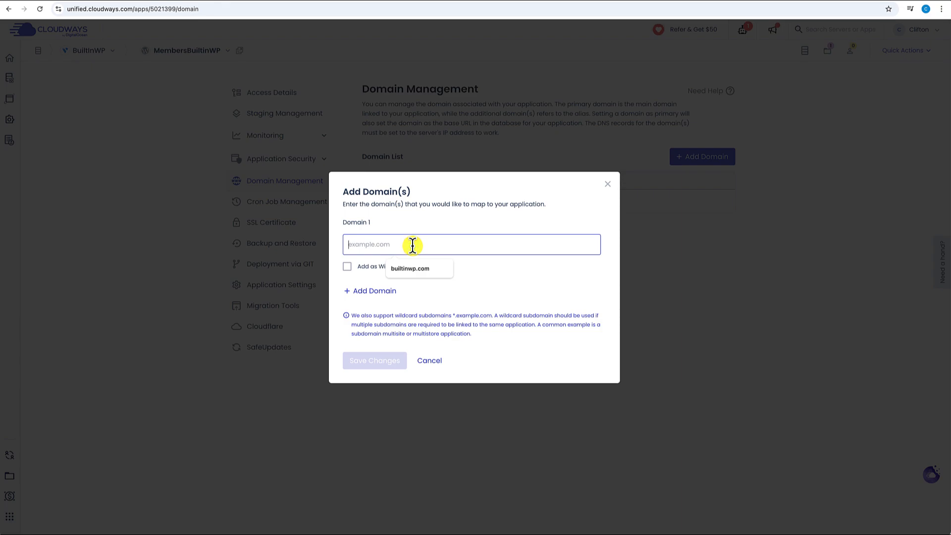
pyautogui.write('members.bu')
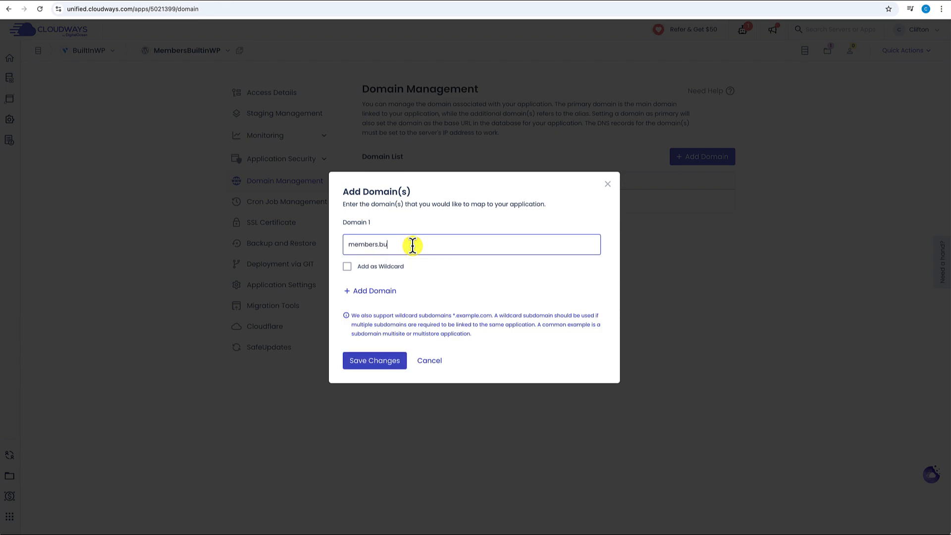
pyautogui.write('iltinwp.com')
pyautogui.click(378, 361)
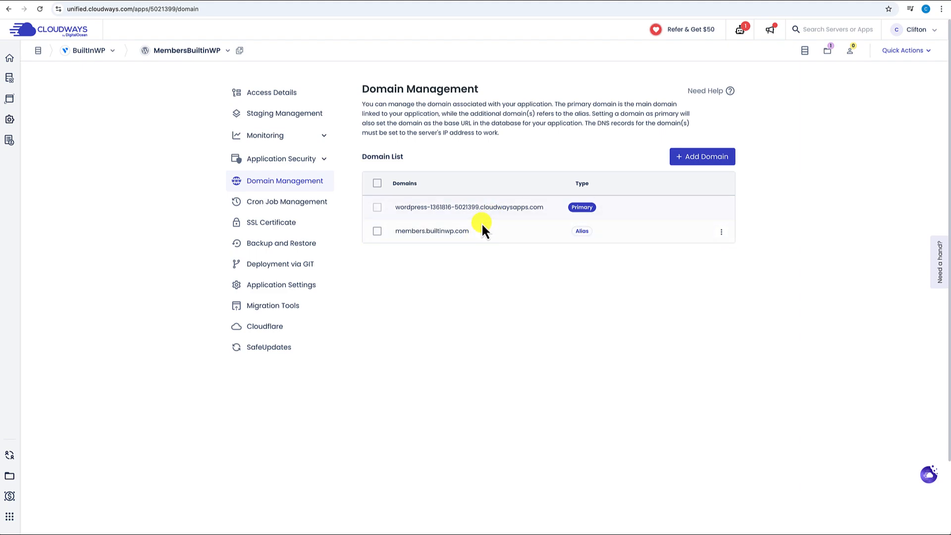
# - Make members.builtinwp.com the primary domain and confirm the change
pyautogui.click(722, 232)
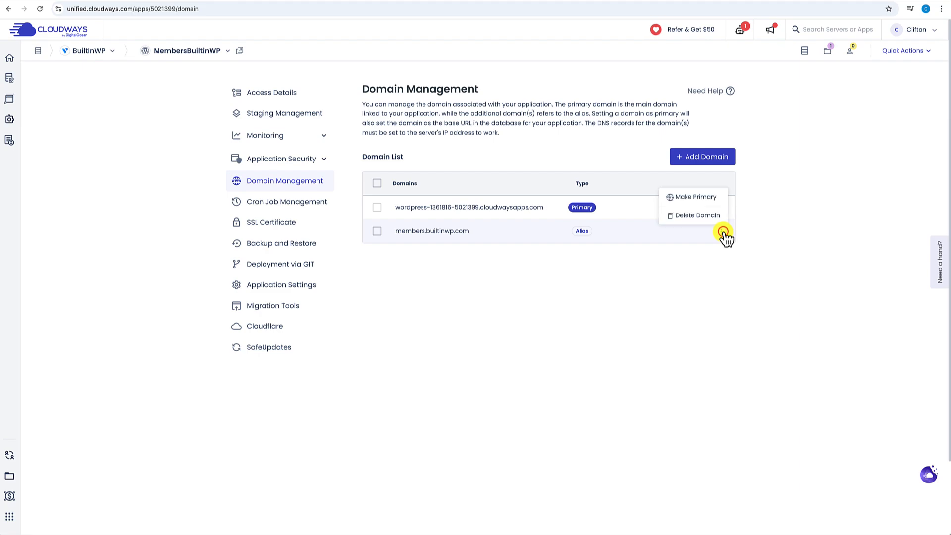
pyautogui.click(706, 198)
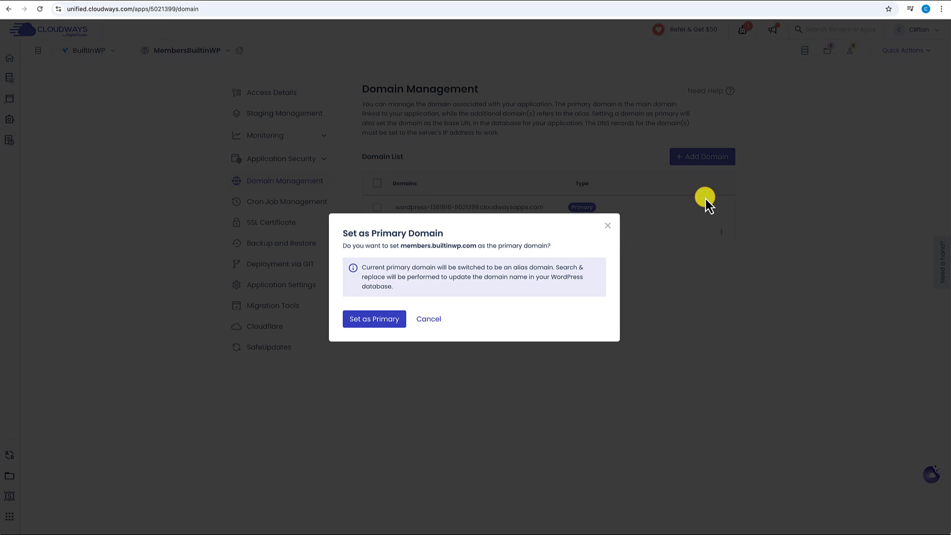
pyautogui.click(385, 321)
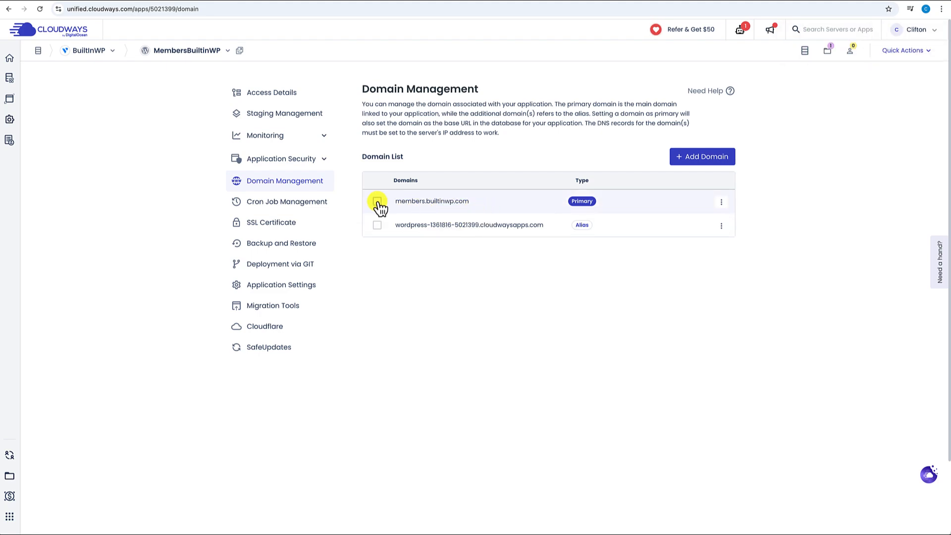
pyautogui.click(273, 95)
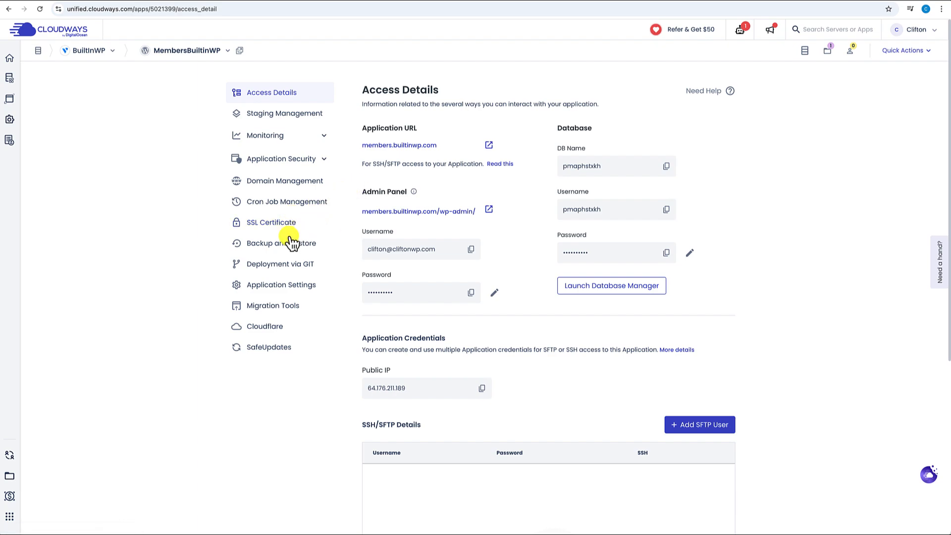
# - Install a Let's Encrypt certificate for members.builtinwp.com using the autofilled contact email
pyautogui.click(276, 226)
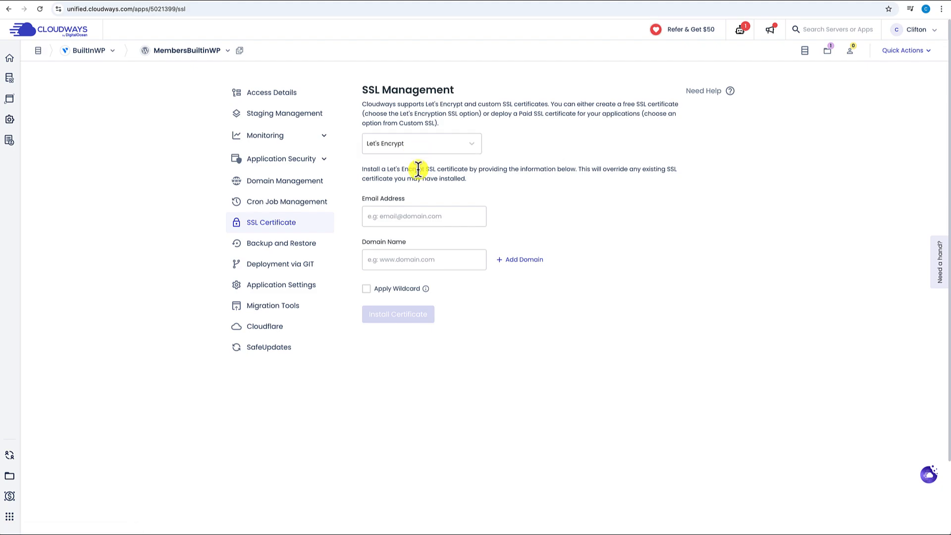
pyautogui.click(422, 220)
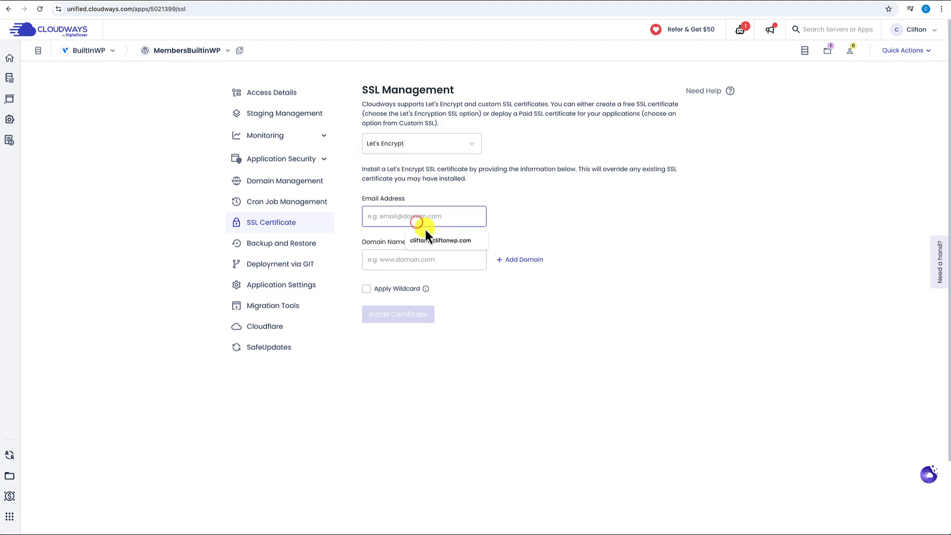
pyautogui.click(438, 245)
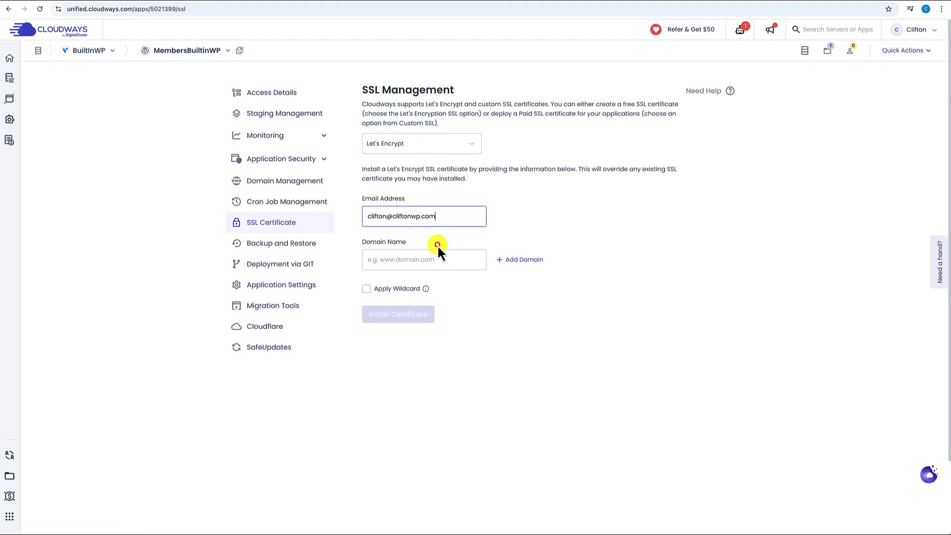
pyautogui.click(412, 259)
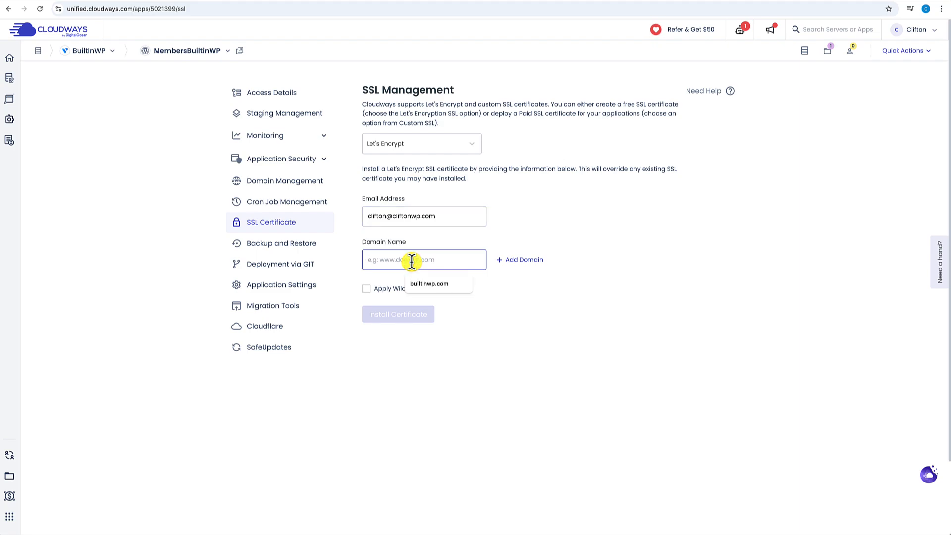
pyautogui.write('member')
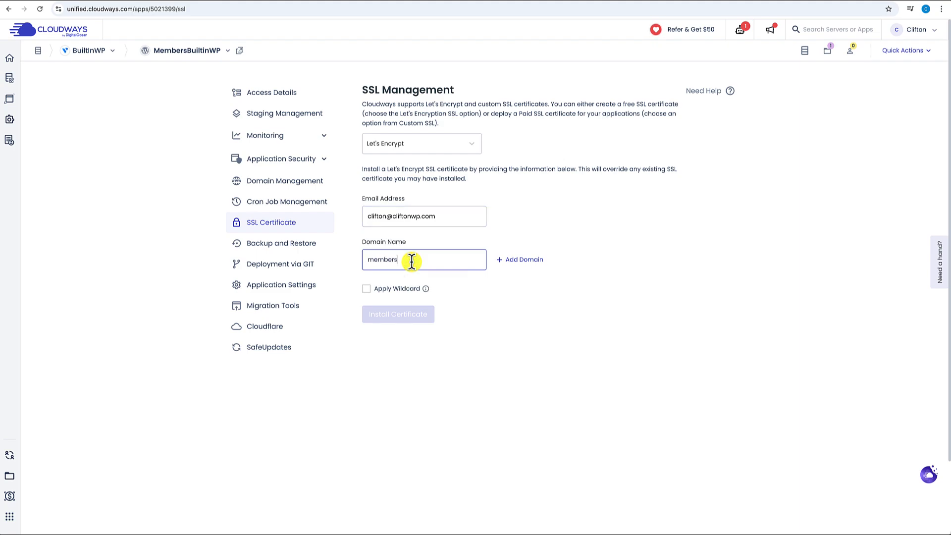
pyautogui.write('s.bu')
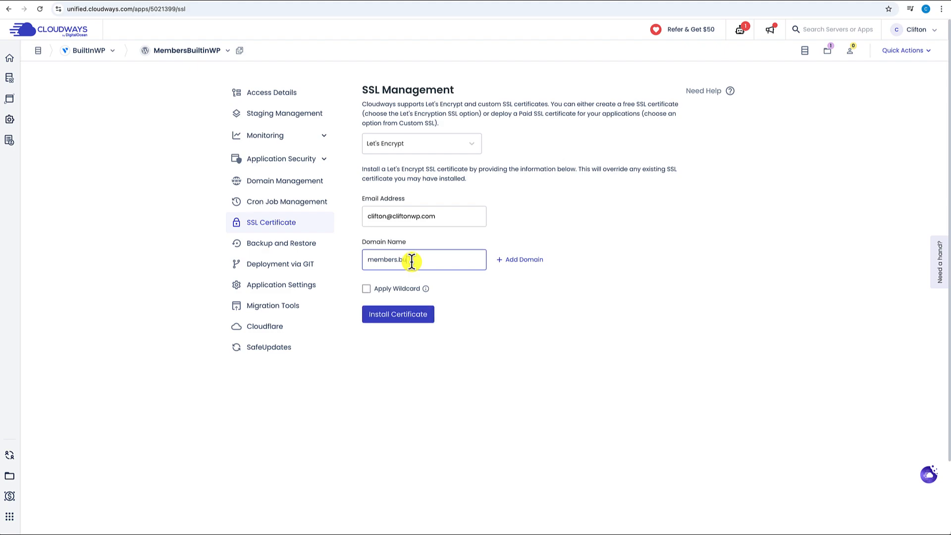
pyautogui.write('iltinwp.com')
pyautogui.click(399, 317)
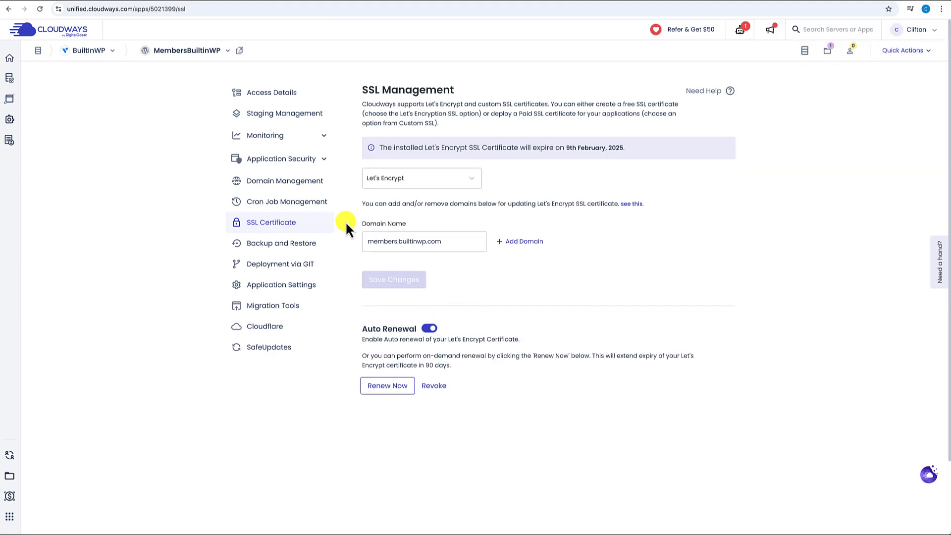
pyautogui.click(278, 94)
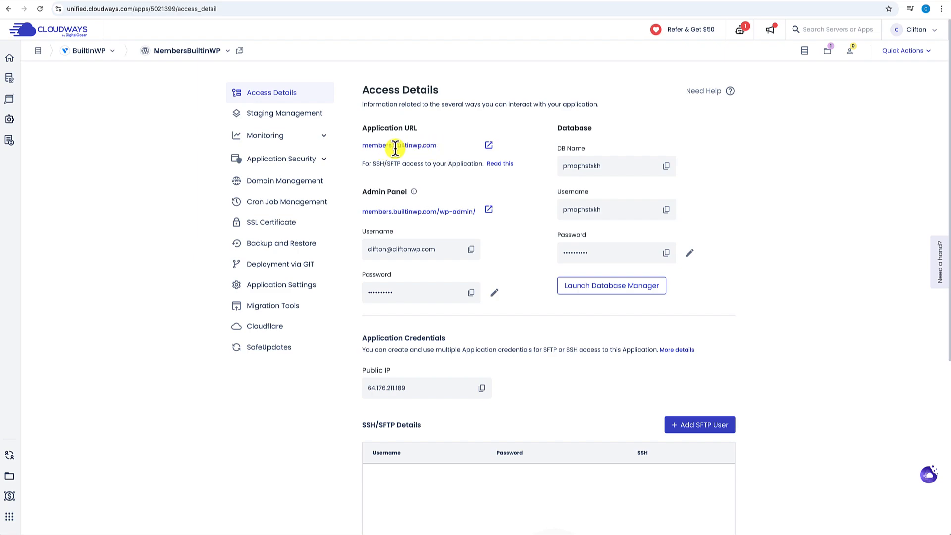
# - Open the live members.builtinwp.com site, then select the Admin Panel URL and copy the admin password
pyautogui.click(490, 147)
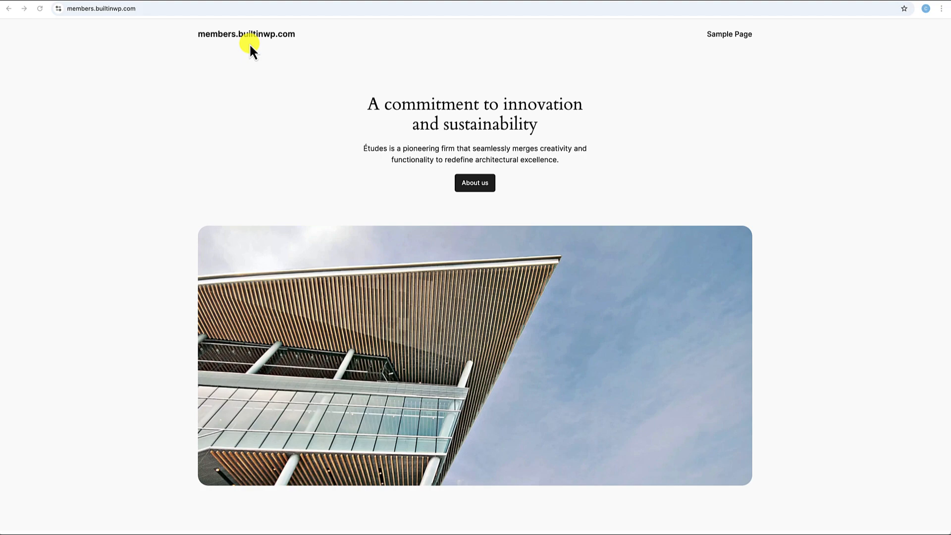
pyautogui.click(178, 3)
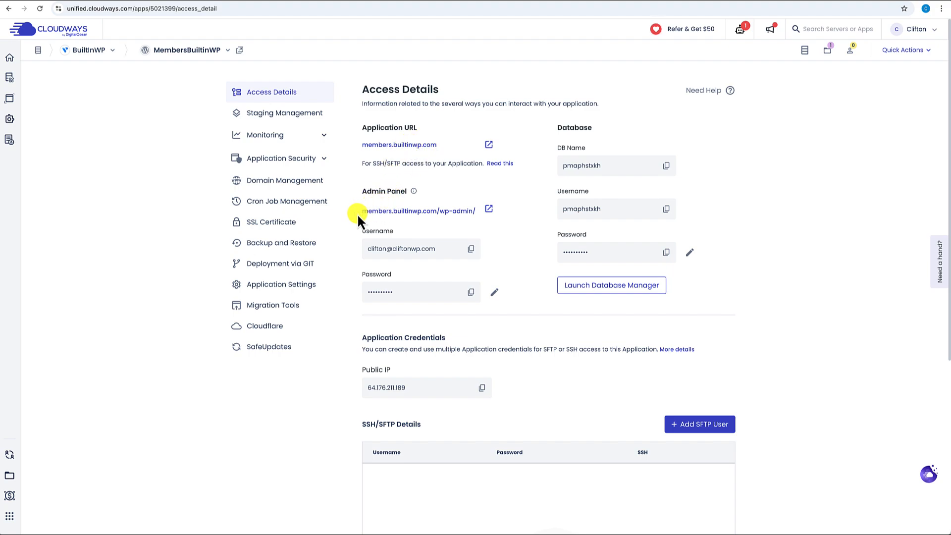
pyautogui.moveTo(361, 216); pyautogui.dragTo(480, 216)
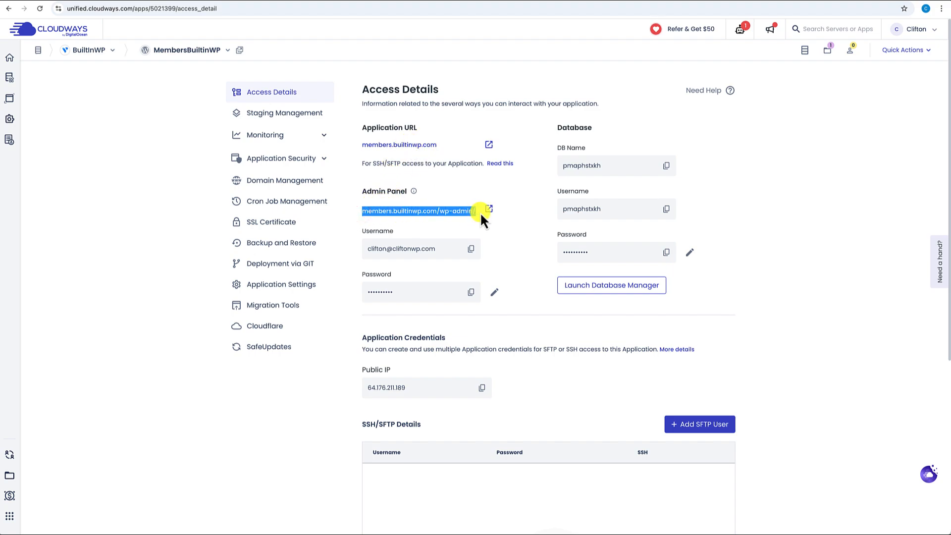
pyautogui.click(471, 292)
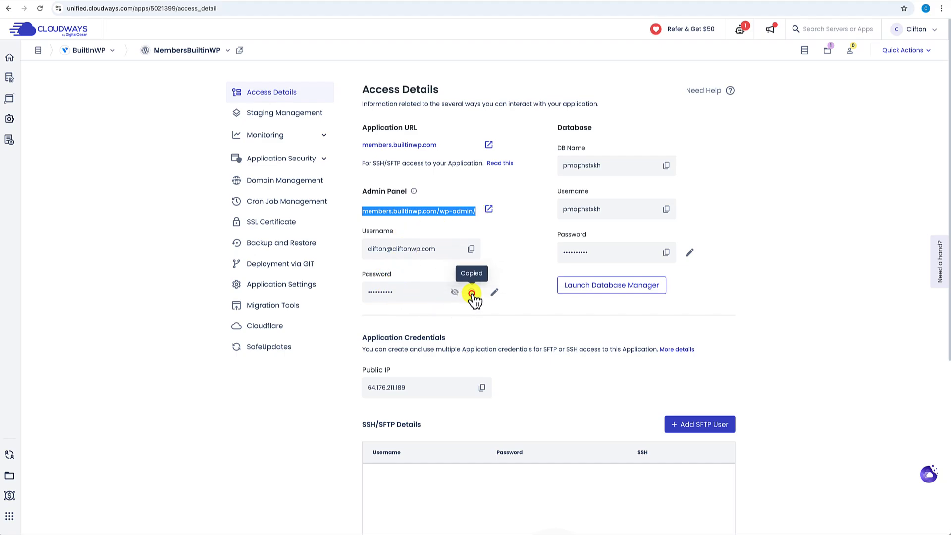
# - Log in to wp-admin with the saved admin username and the pasted password
pyautogui.click(488, 208)
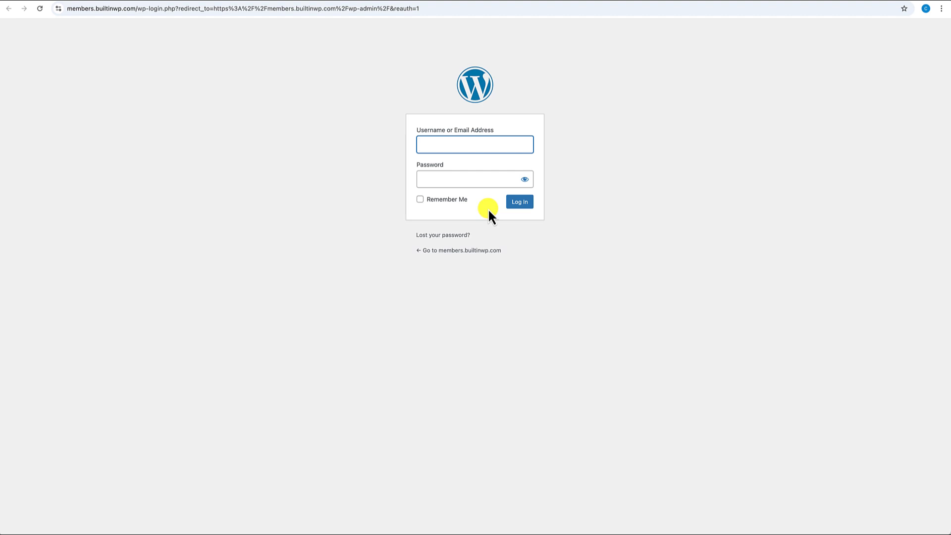
pyautogui.click(450, 145)
pyautogui.write('cl')
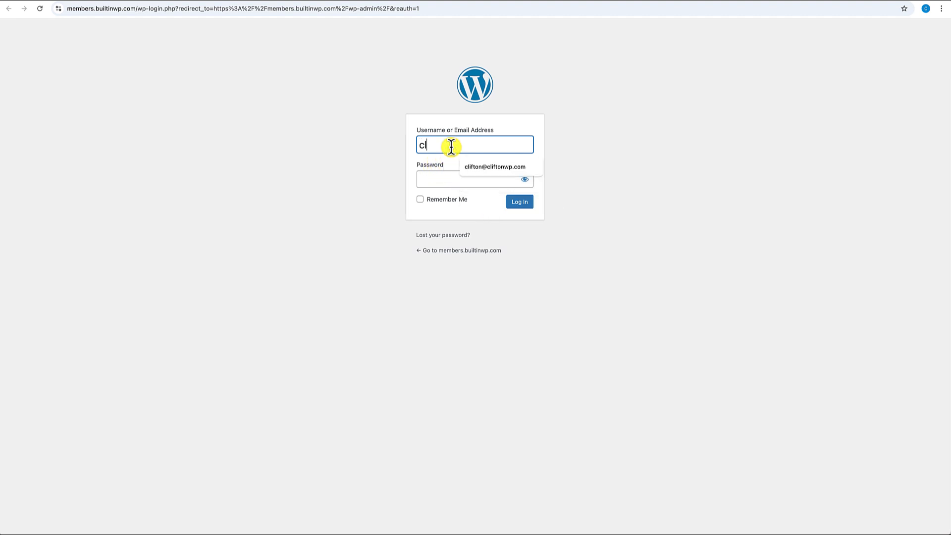
pyautogui.write('if')
pyautogui.click(477, 166)
pyautogui.click(459, 178)
pyautogui.hotkey('ctrl', 'v')
pyautogui.click(524, 203)
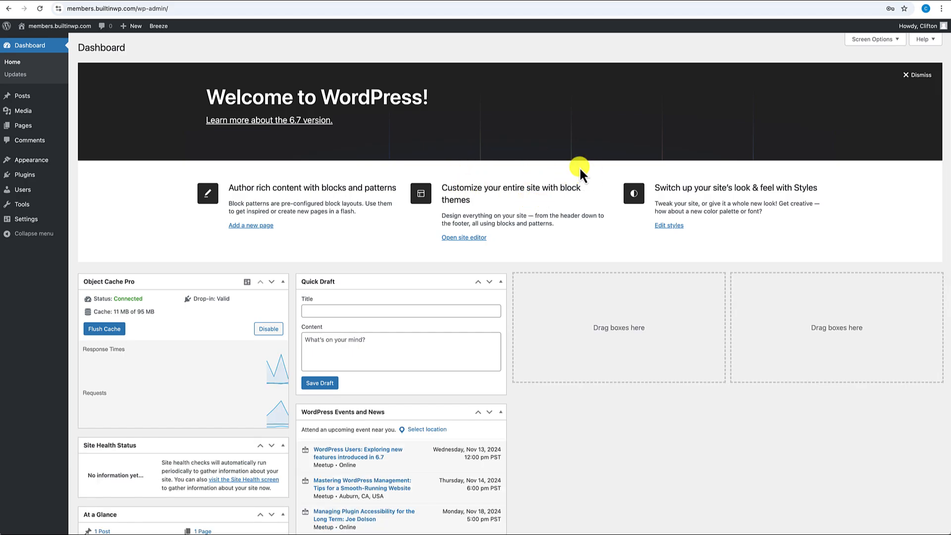
# - Set the site title and tagline to 'Built In Wp Member Site' and timezone to Los Angeles, then save
pyautogui.click(29, 218)
pyautogui.moveTo(261, 73); pyautogui.dragTo(168, 73)
pyautogui.write('Bui')
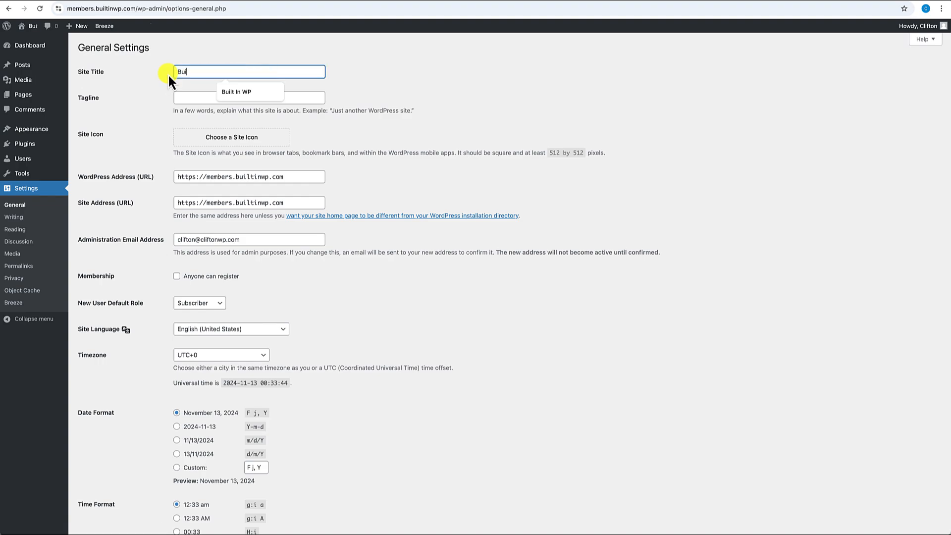
pyautogui.write('lt In Wp Member Site')
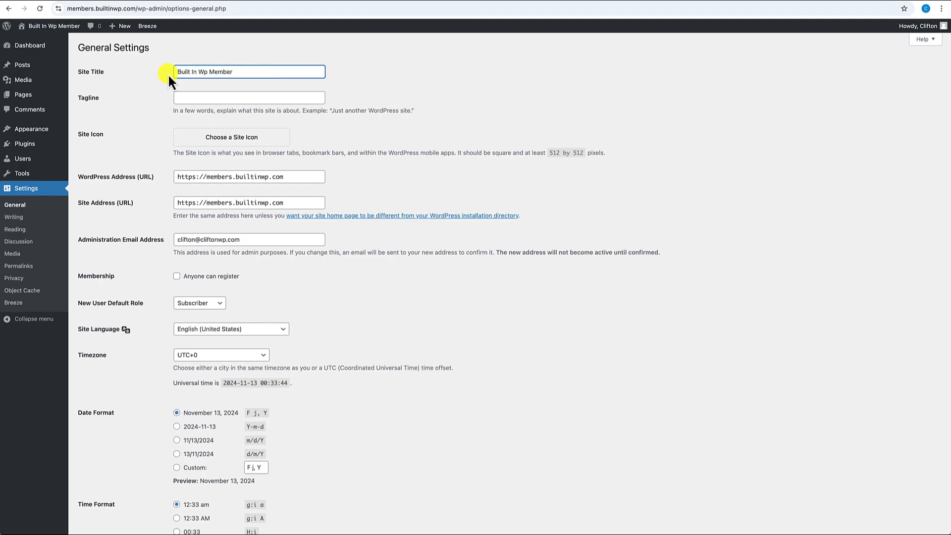
pyautogui.hotkey('ctrl', 'a')
pyautogui.hotkey('ctrl', 'c')
pyautogui.click(208, 97)
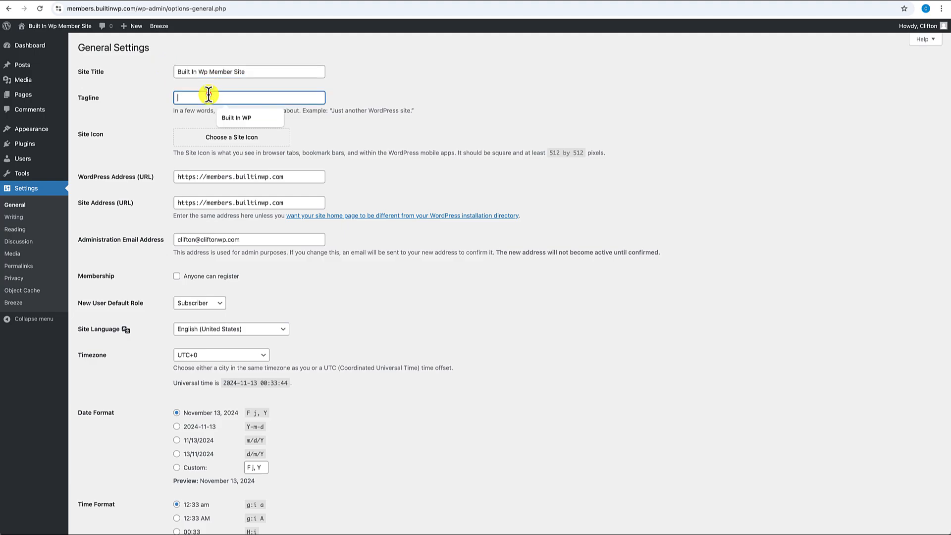
pyautogui.hotkey('ctrl', 'v')
pyautogui.scroll(-5, 170, 135)
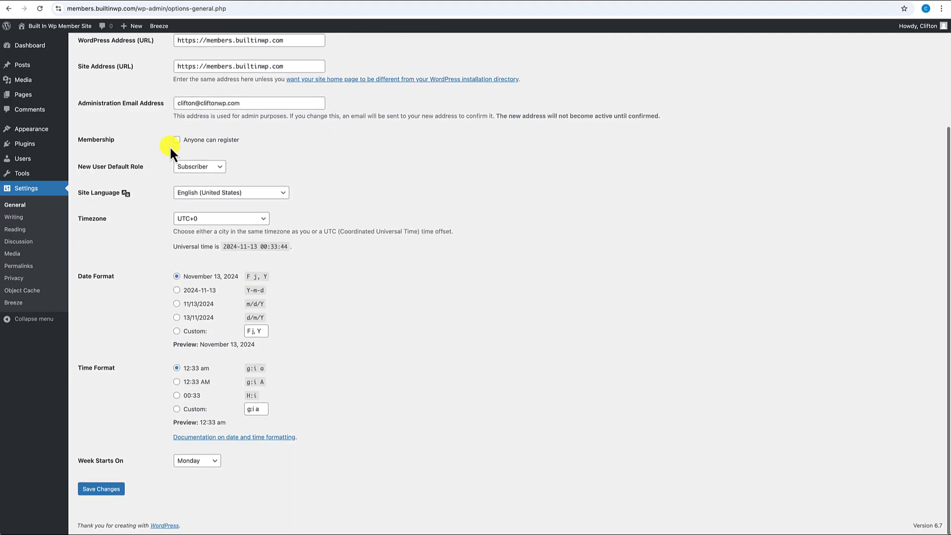
pyautogui.click(193, 220)
pyautogui.scroll(15, 192, 221)
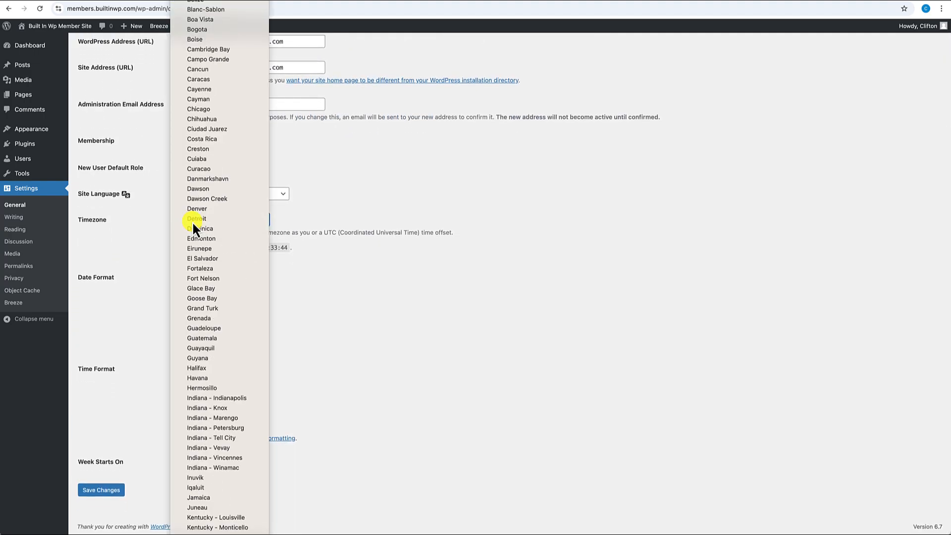
pyautogui.click(197, 339)
pyautogui.click(120, 490)
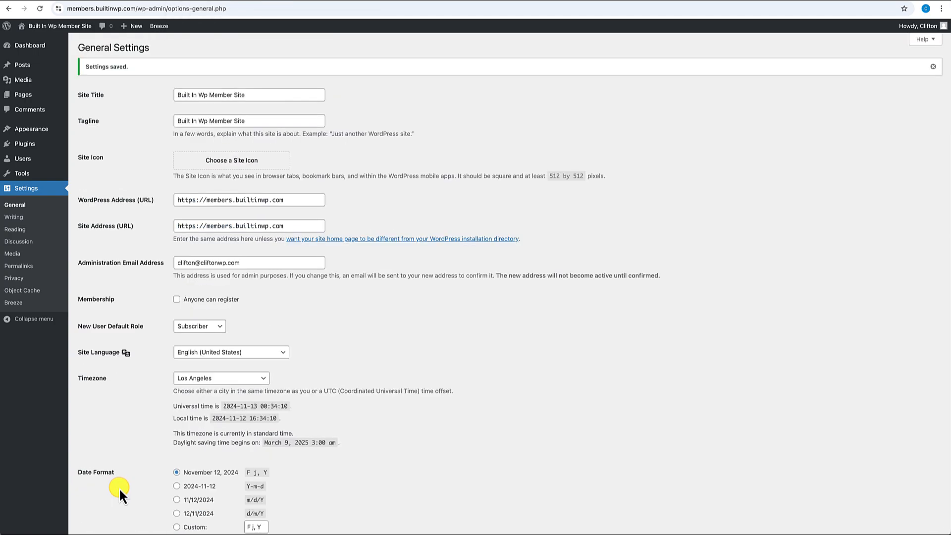
# - Save the Post name permalink structure
pyautogui.click(34, 266)
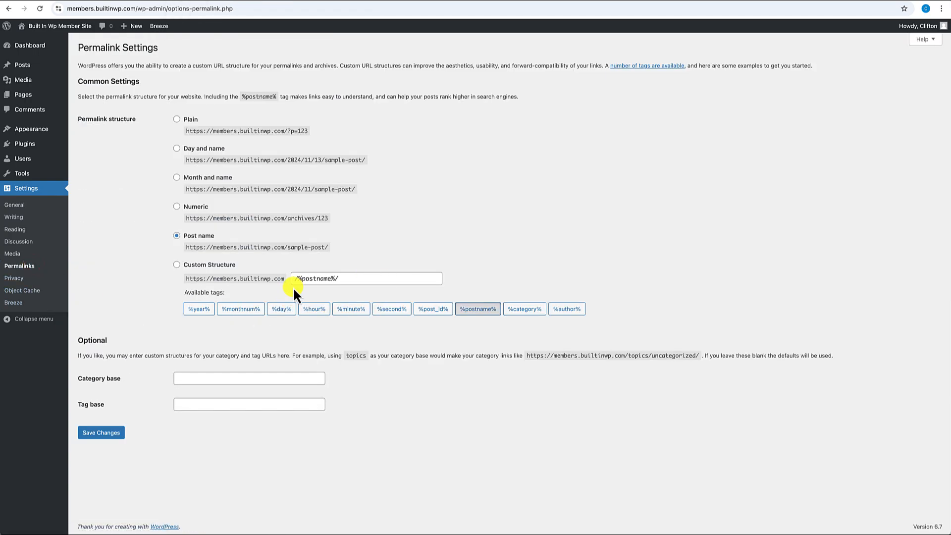
pyautogui.click(92, 434)
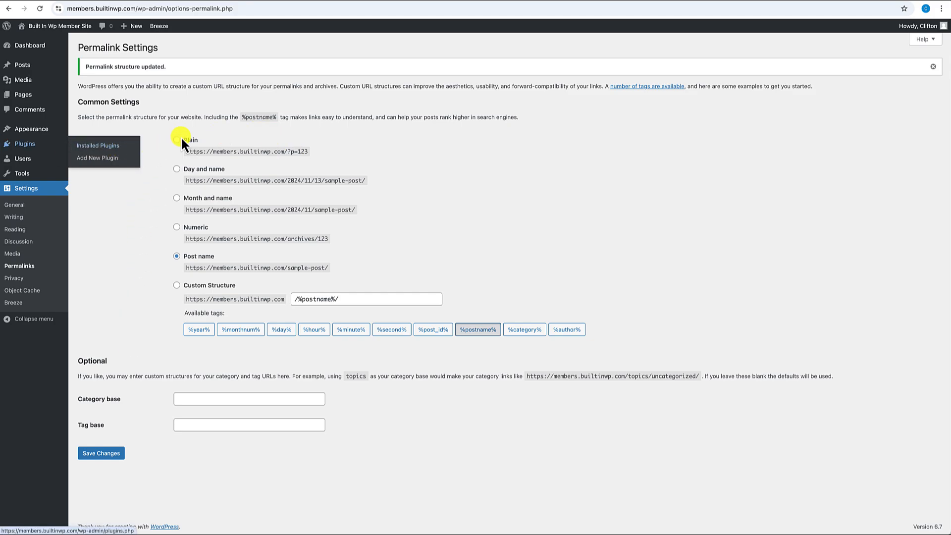
pyautogui.click(31, 127)
# - Search for the Kadence theme, install it and activate it
pyautogui.click(184, 51)
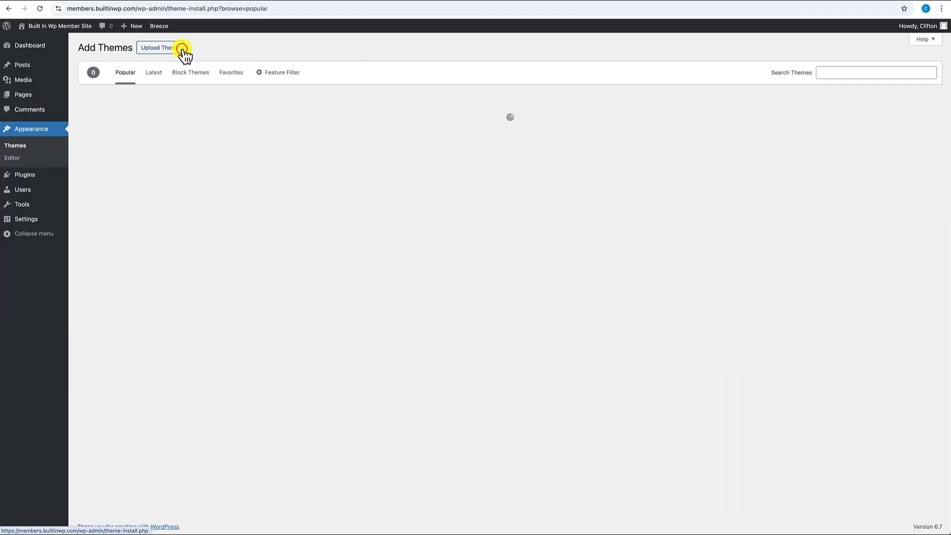
pyautogui.click(864, 74)
pyautogui.write('Kadence')
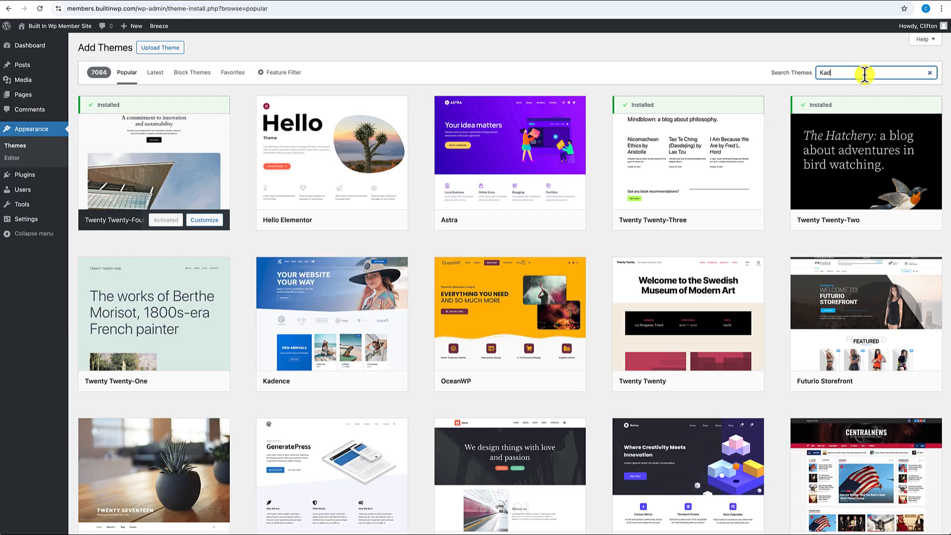
pyautogui.moveTo(159, 151)
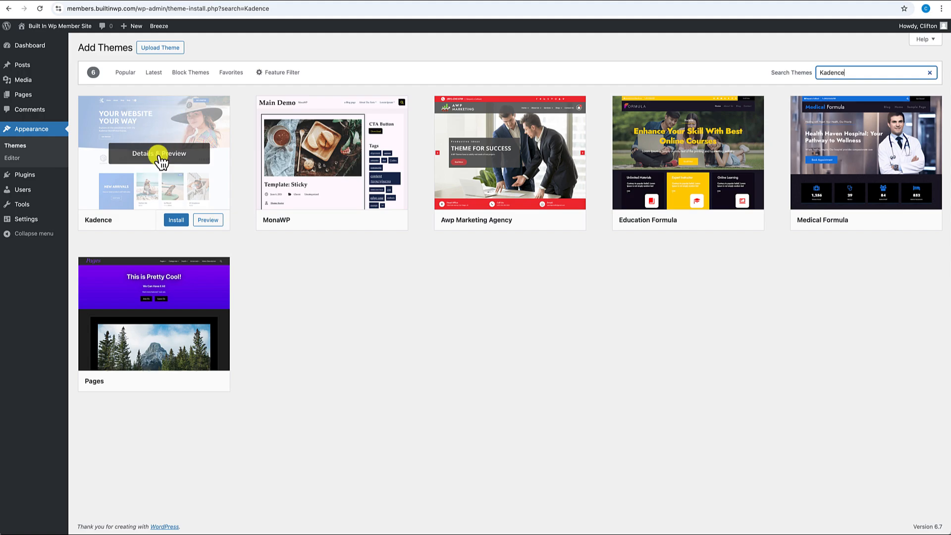
pyautogui.click(174, 221)
pyautogui.click(168, 222)
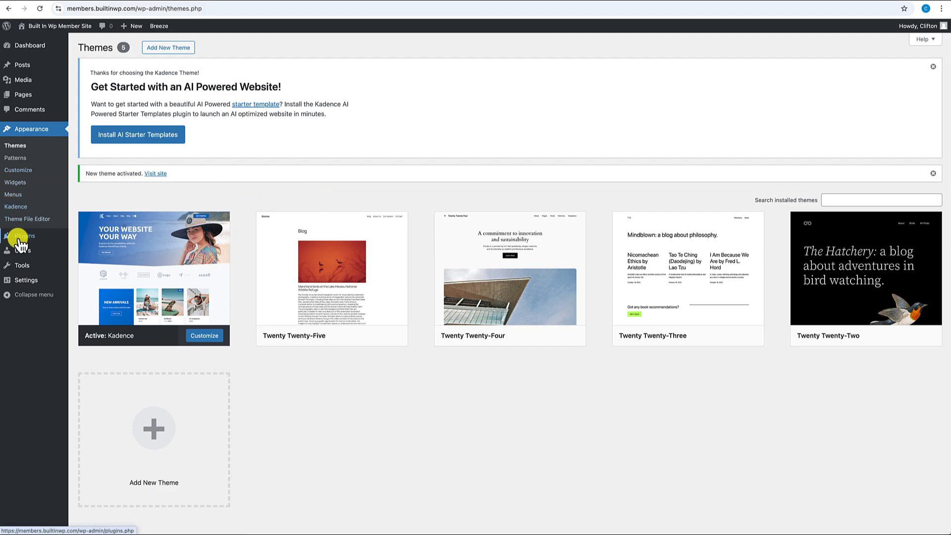
# - Install and activate the Kadence Blocks plugin
pyautogui.moveTo(20, 235)
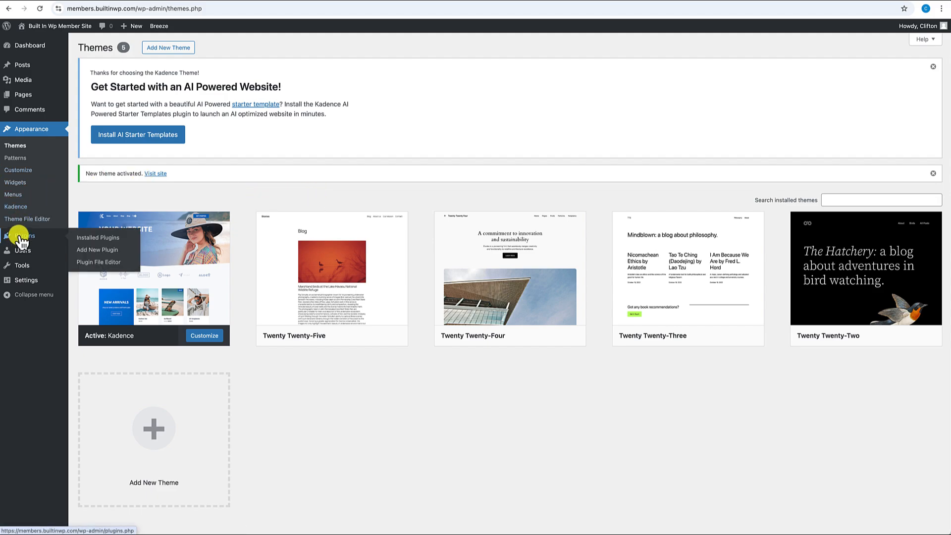
pyautogui.click(91, 249)
pyautogui.click(795, 175)
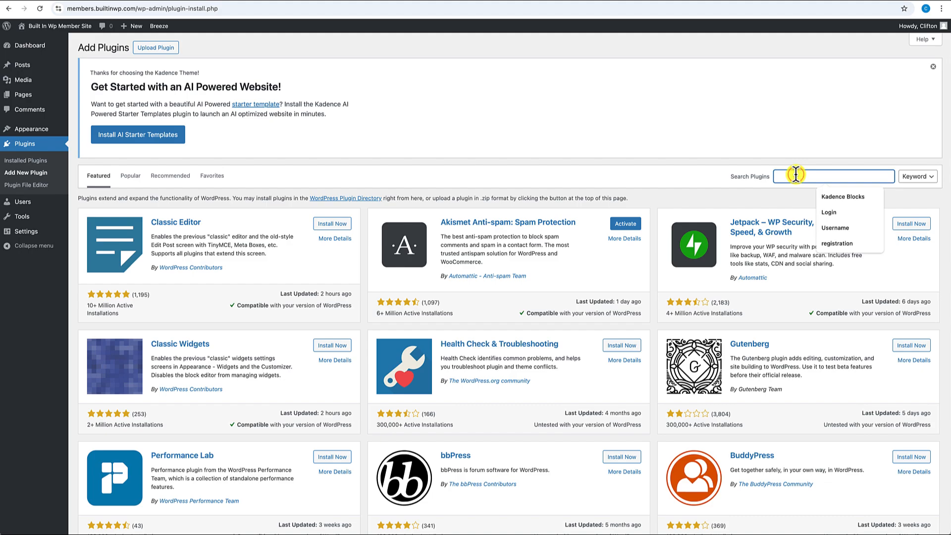
pyautogui.write('Kadence blocks')
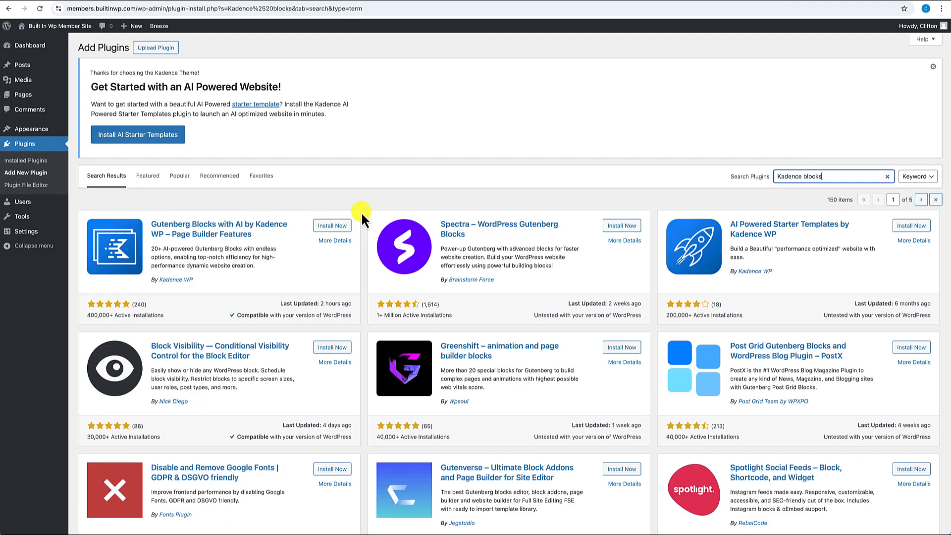
pyautogui.click(333, 226)
pyautogui.click(331, 227)
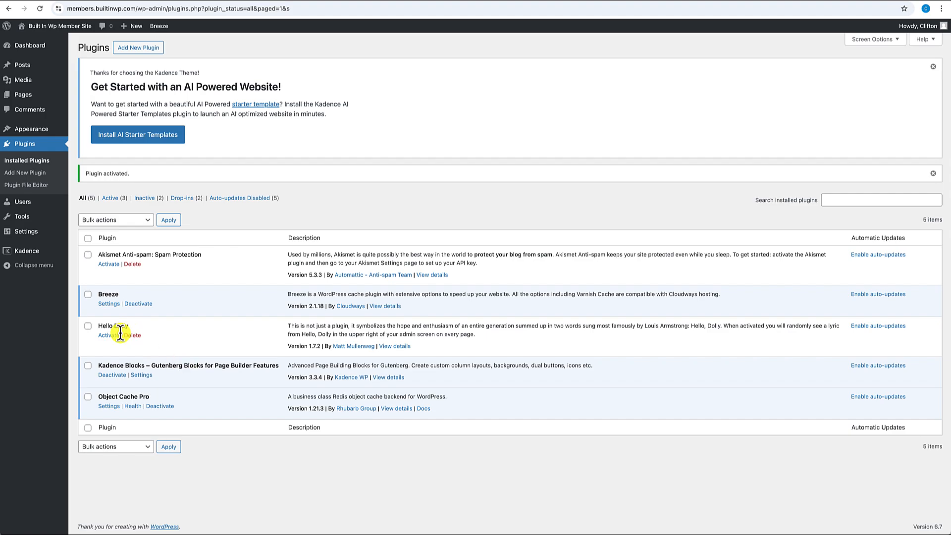
# - Delete the Hello Dolly and Akismet plugins and view the site's front page
pyautogui.click(88, 326)
pyautogui.click(88, 254)
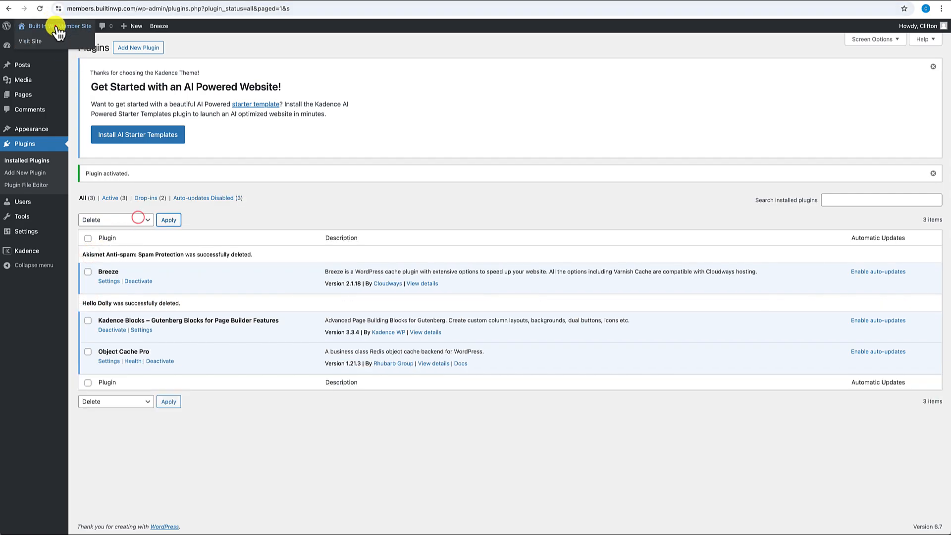
pyautogui.click(57, 28)
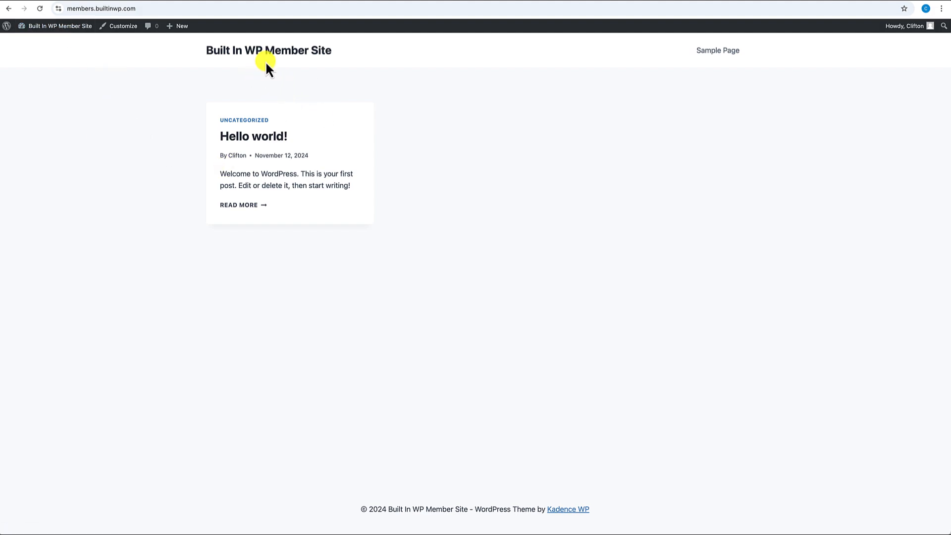
# - In the Customizer's header Site Identity, pick the Built In WP logo image from recent downloads
pyautogui.click(119, 28)
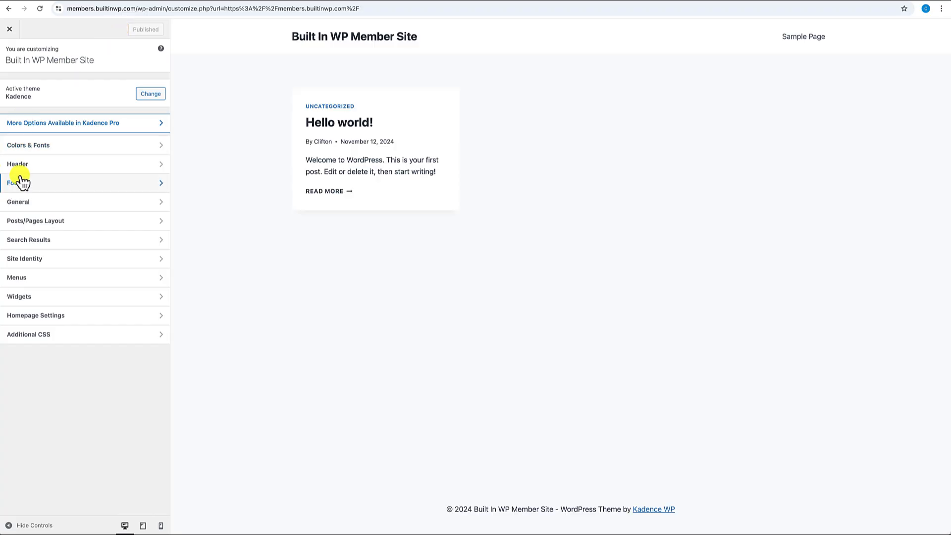
pyautogui.click(27, 165)
pyautogui.click(59, 117)
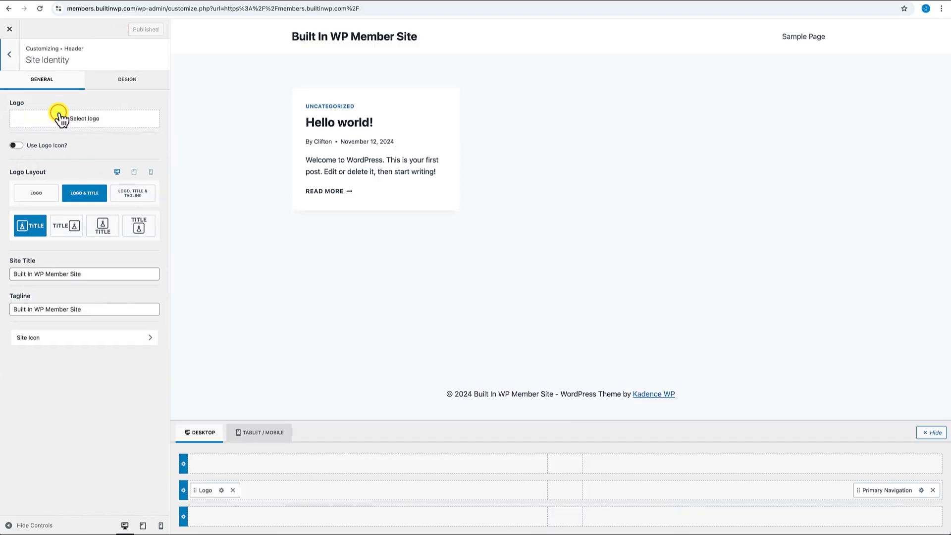
pyautogui.click(79, 122)
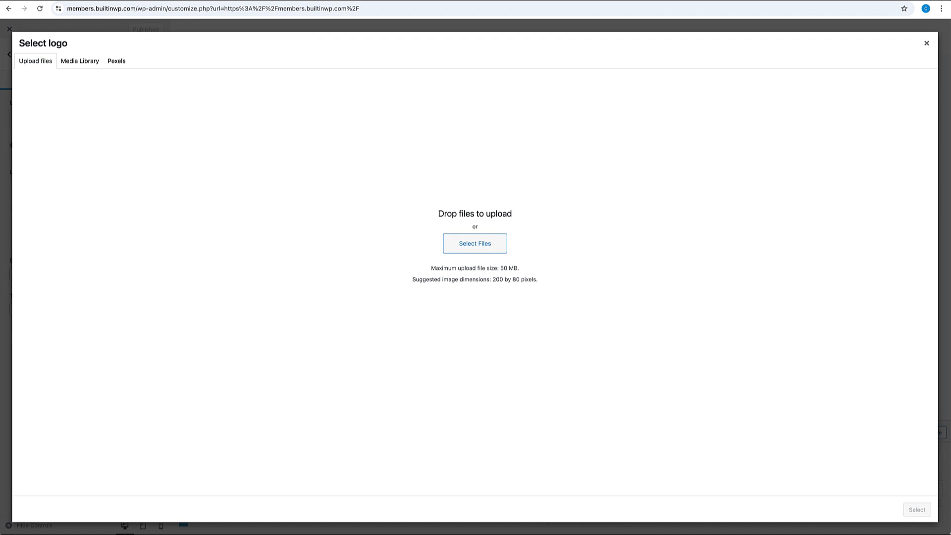
pyautogui.click(949, 534)
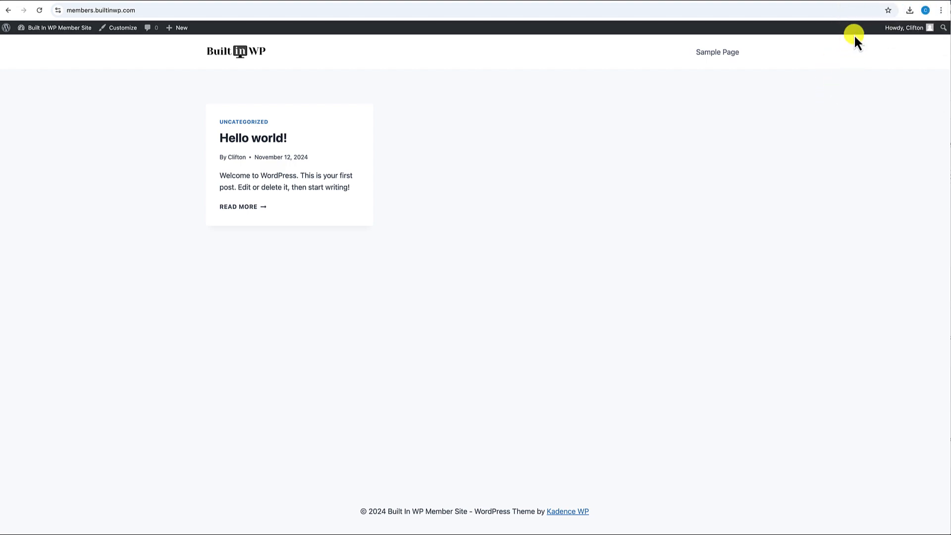
# - Open the Paid Memberships Pro pricing page and compare the Enterprise, Plus, Standard and Free plans
pyautogui.click(872, 2)
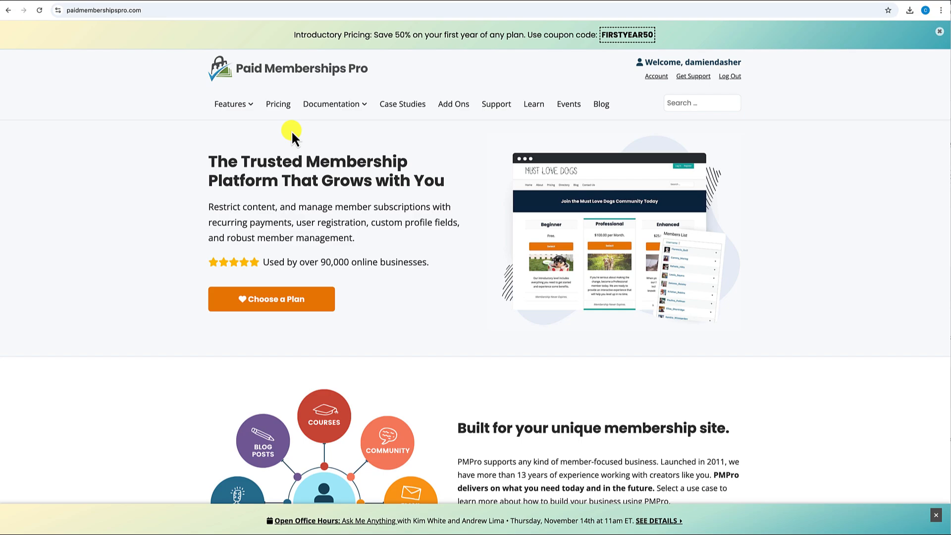
pyautogui.click(279, 105)
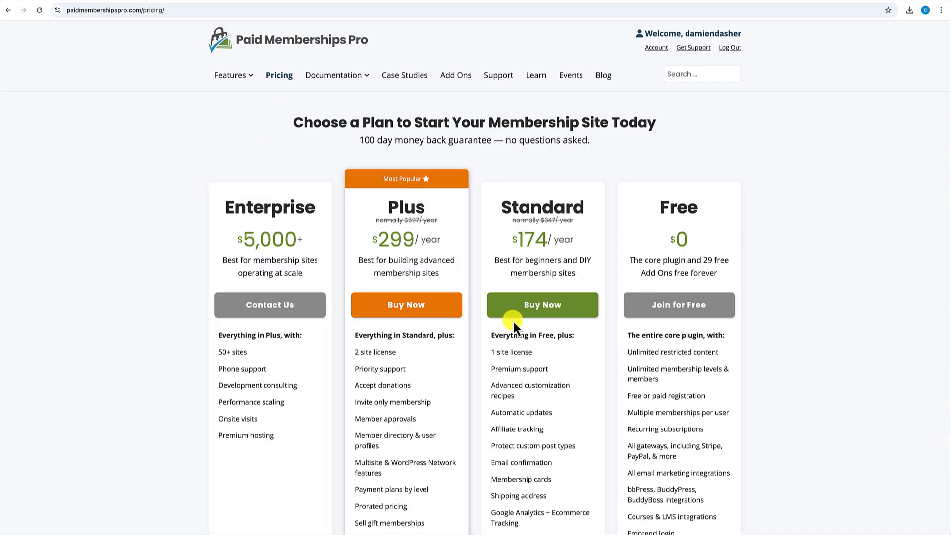
pyautogui.scroll(-2, 513, 320)
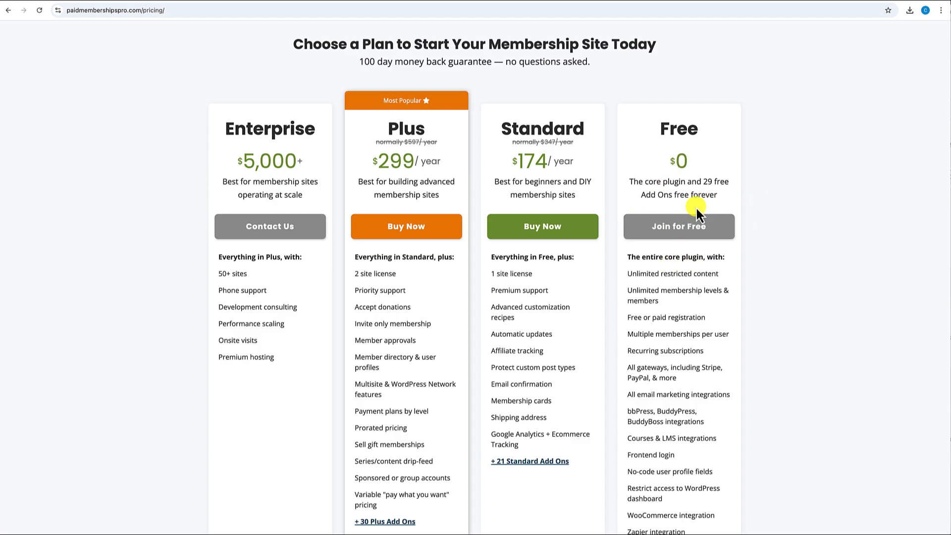
pyautogui.scroll(-2, 694, 218)
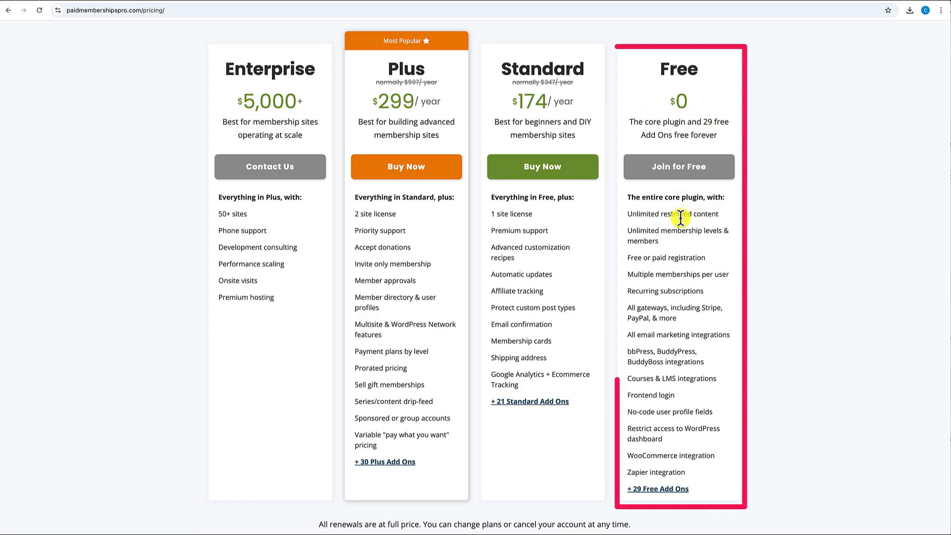
pyautogui.scroll(-1, 670, 307)
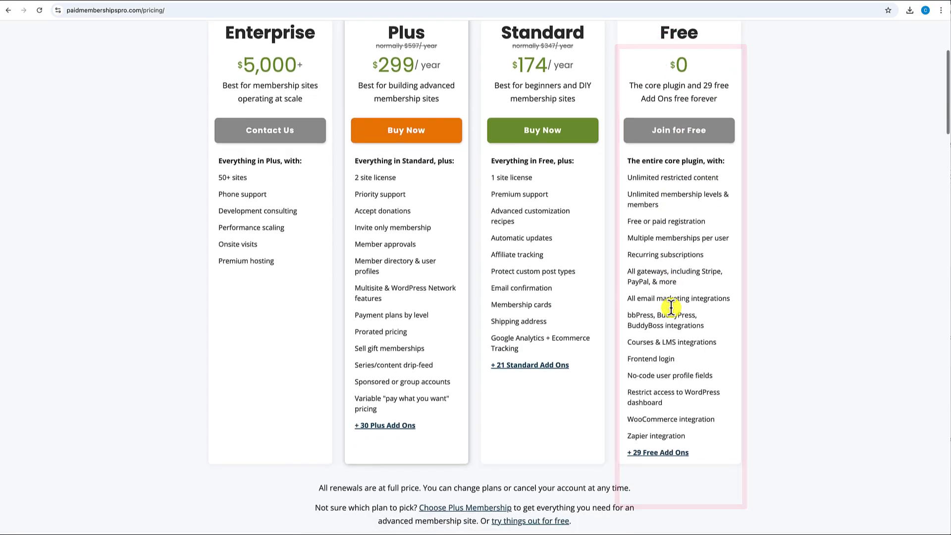
pyautogui.scroll(-2, 670, 307)
pyautogui.scroll(3, 671, 307)
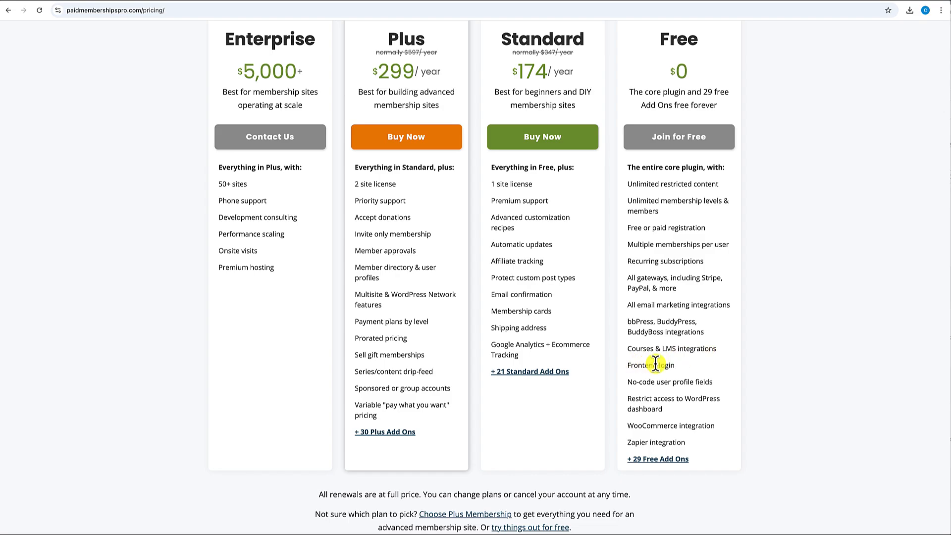
pyautogui.moveTo(628, 364); pyautogui.dragTo(674, 365)
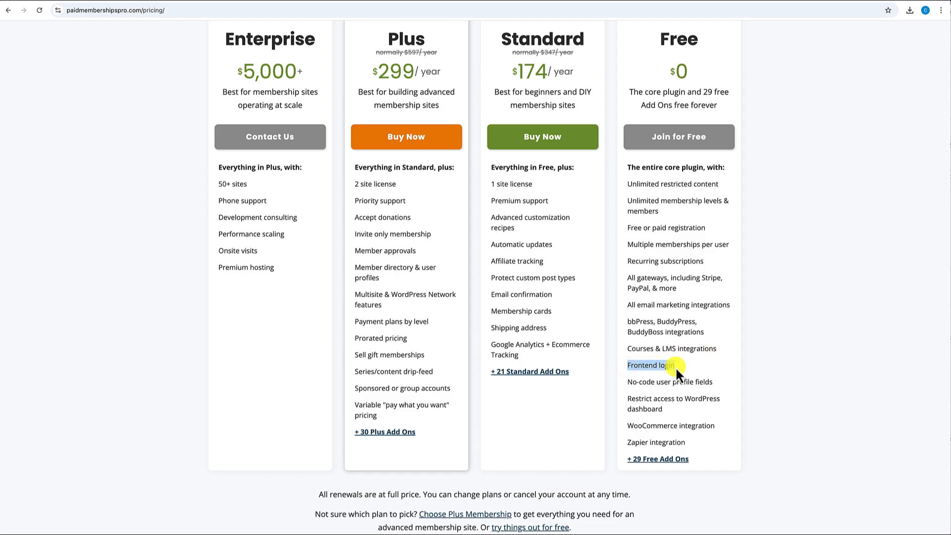
pyautogui.click(679, 366)
pyautogui.scroll(-1, 679, 370)
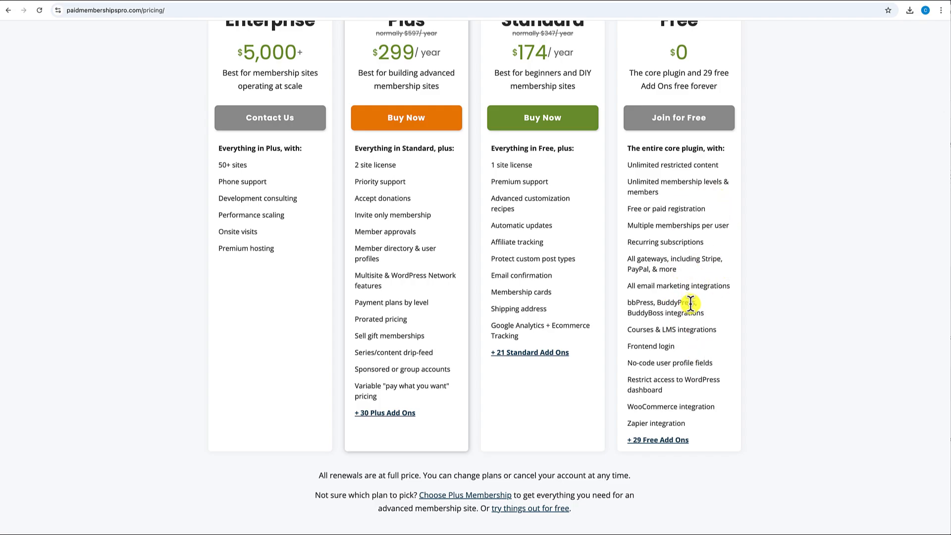
pyautogui.scroll(1, 690, 304)
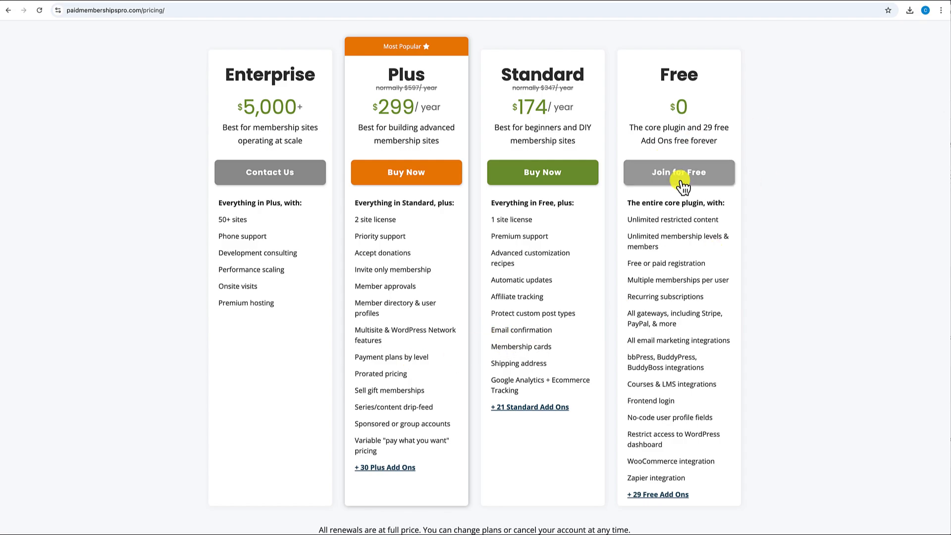
pyautogui.scroll(3, 679, 226)
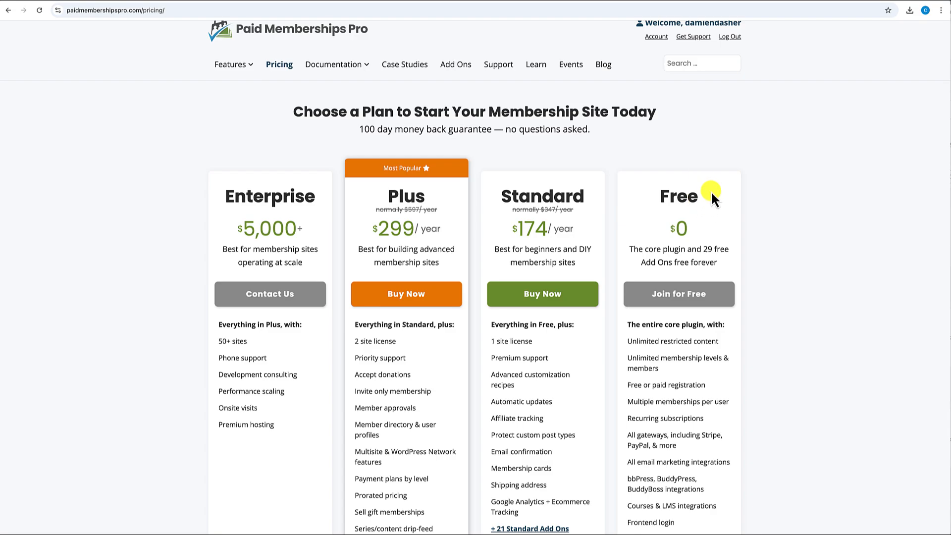
pyautogui.click(143, 10)
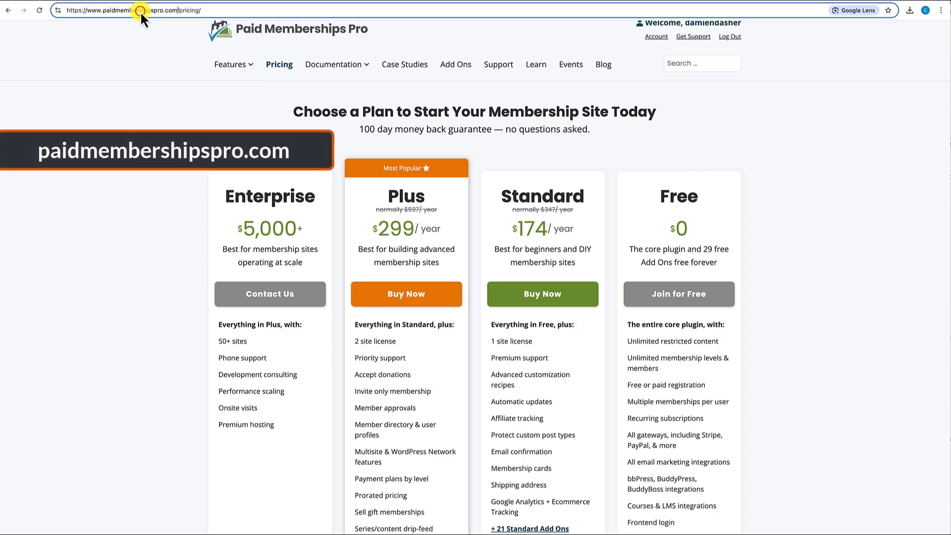
# - Go to the Paid Memberships Pro homepage and open the Download & Install documentation
pyautogui.moveTo(177, 10); pyautogui.dragTo(241, 9)
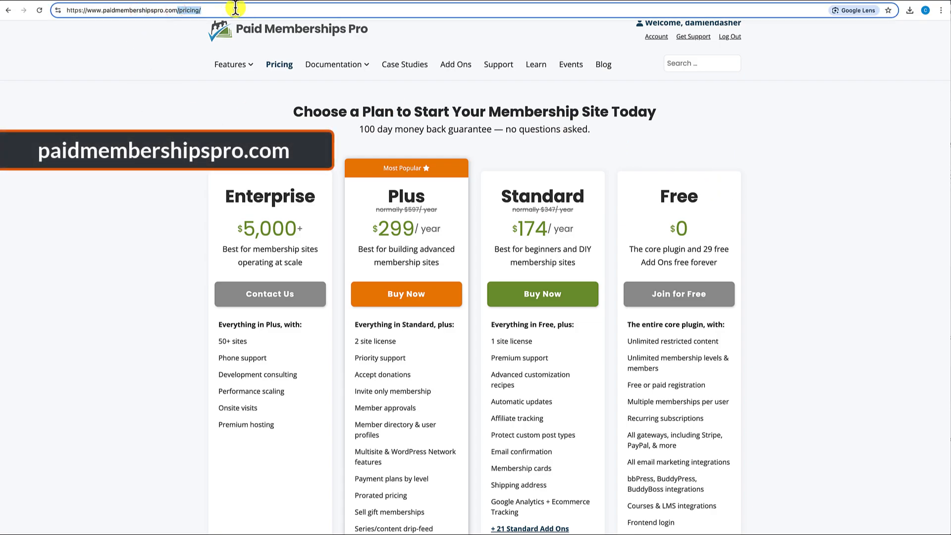
pyautogui.press('BackSpace')
pyautogui.press('Return')
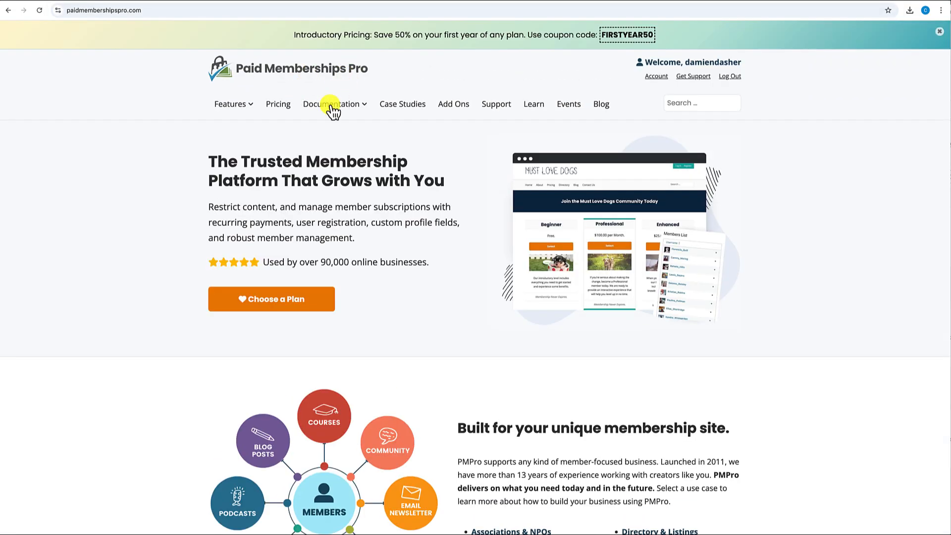
pyautogui.moveTo(324, 106)
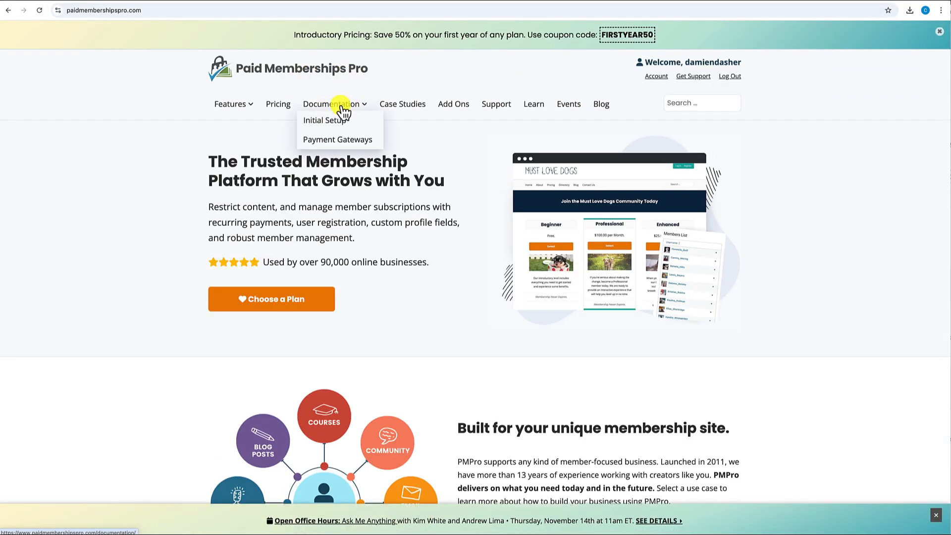
pyautogui.click(338, 104)
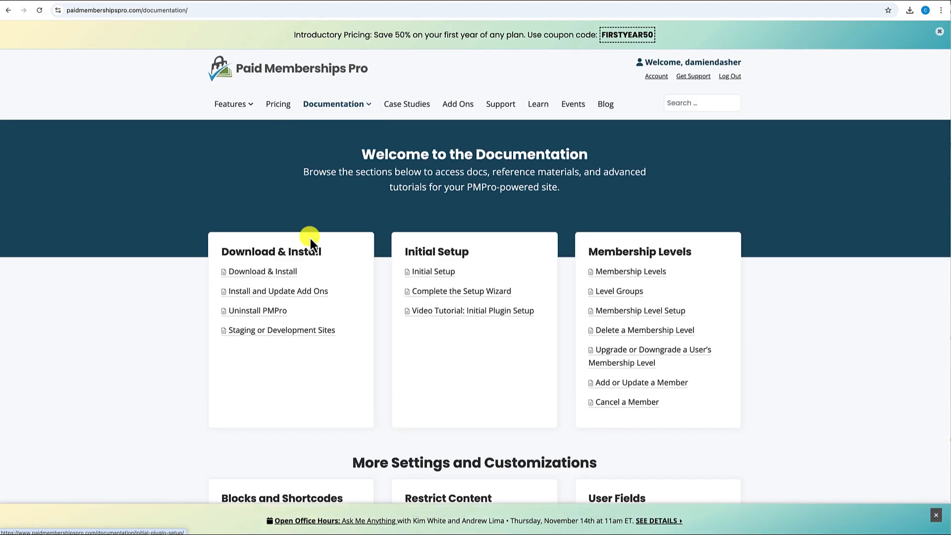
pyautogui.scroll(-2, 310, 239)
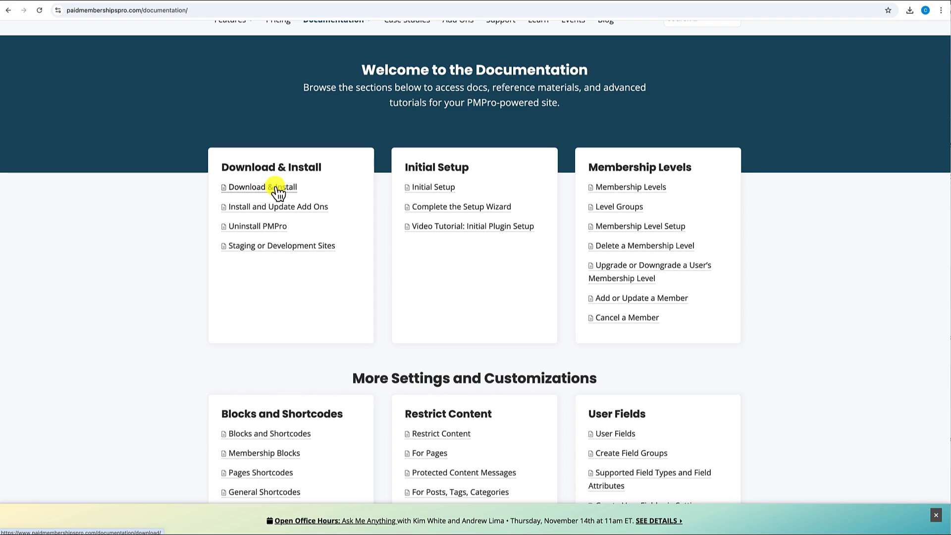
pyautogui.click(278, 190)
# - Download the Paid Memberships Pro v3.3.1 zip package
pyautogui.scroll(-3, 304, 259)
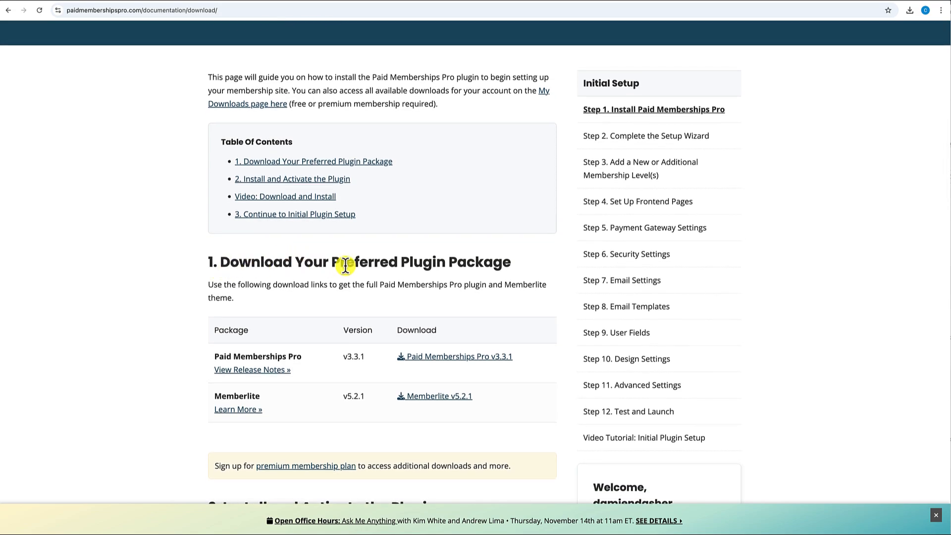
pyautogui.scroll(-1, 418, 276)
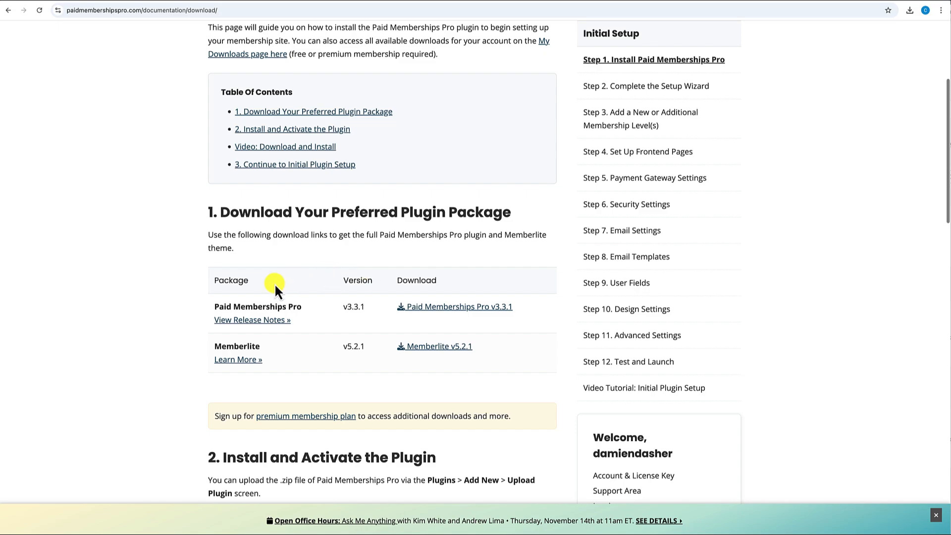
pyautogui.click(453, 308)
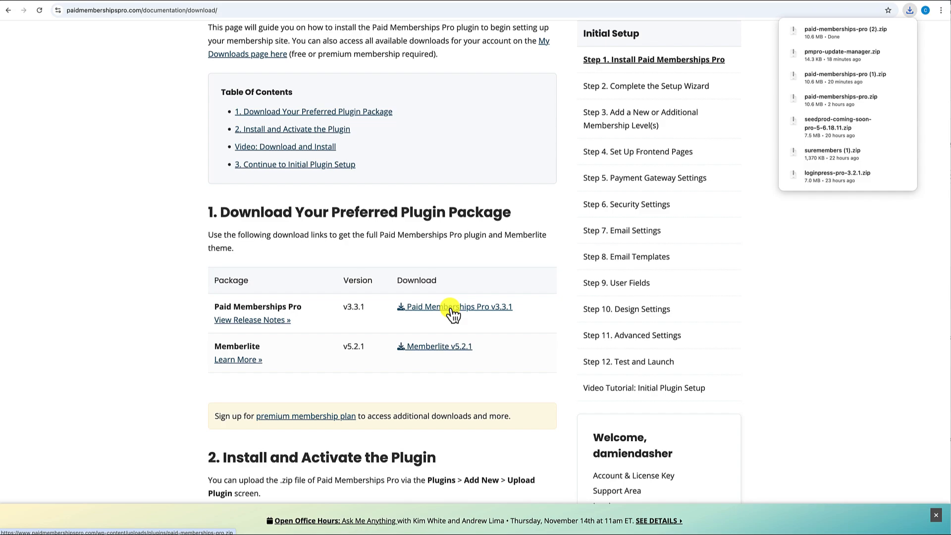
pyautogui.click(803, 279)
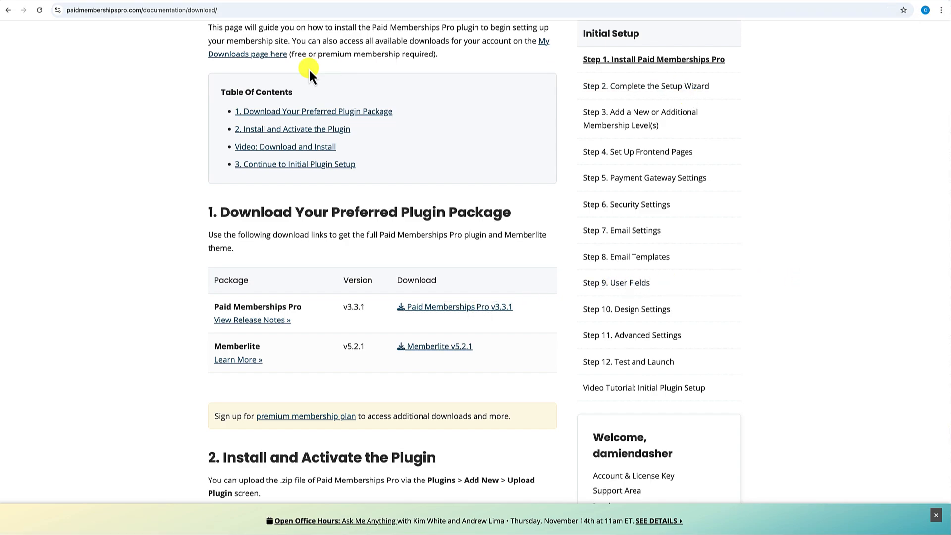
# - Upload paid-memberships-pro (1).zip through Add New Plugin, install it and activate it
pyautogui.click(182, 1)
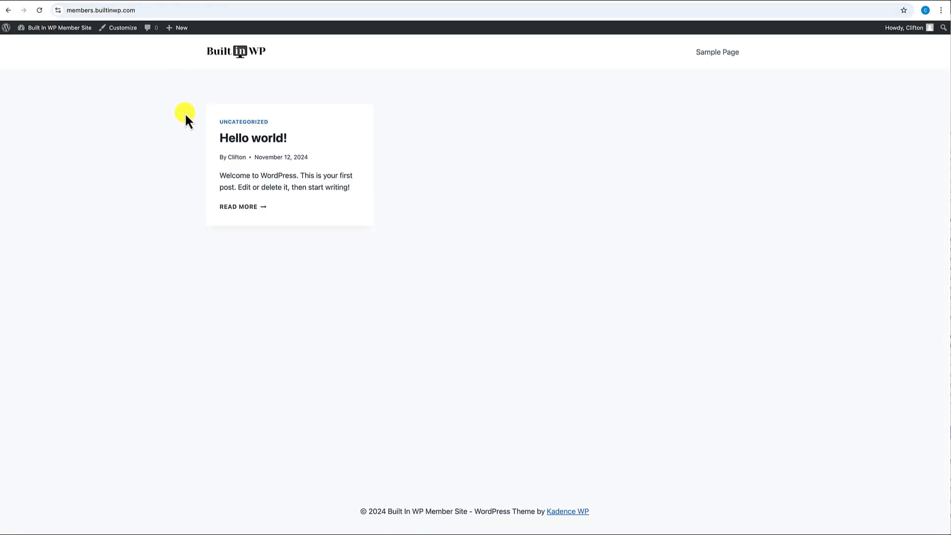
pyautogui.click(41, 43)
pyautogui.moveTo(30, 179)
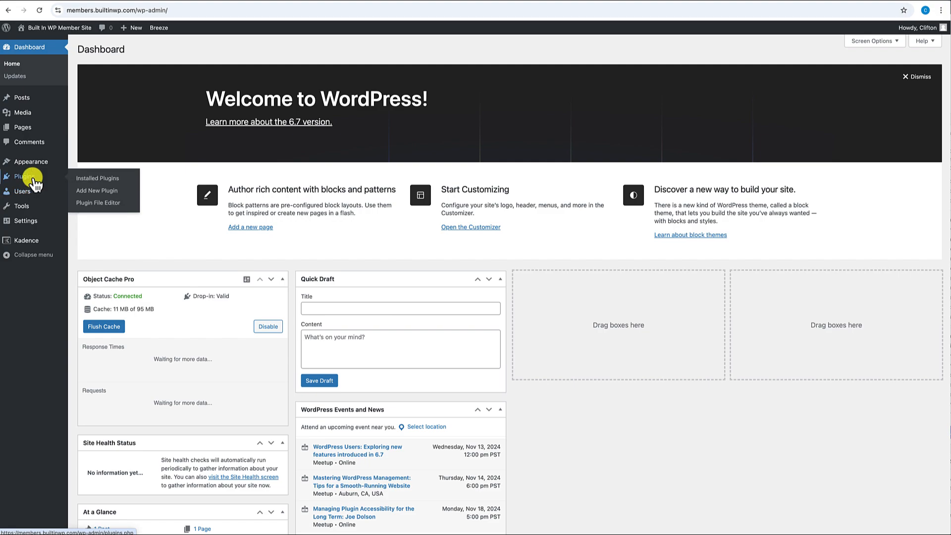
pyautogui.click(97, 192)
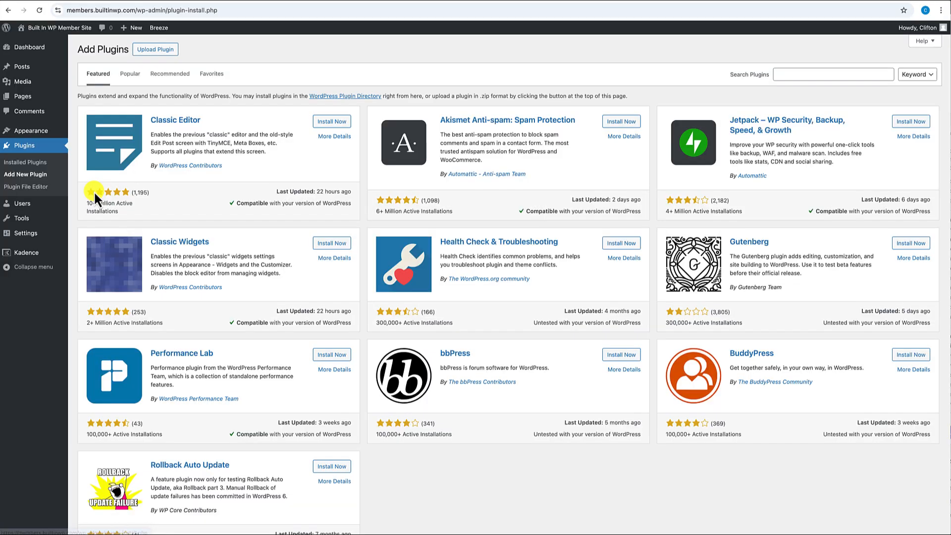
pyautogui.click(165, 50)
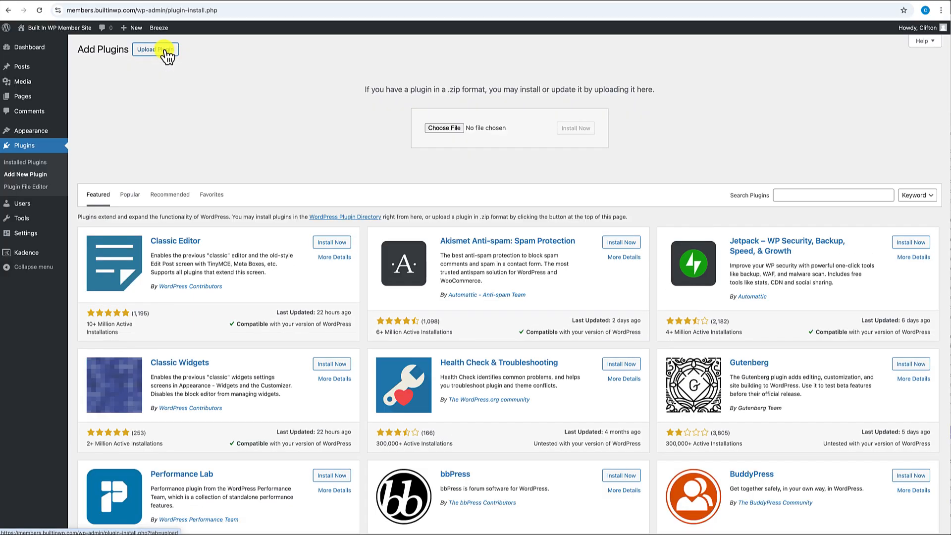
pyautogui.click(448, 129)
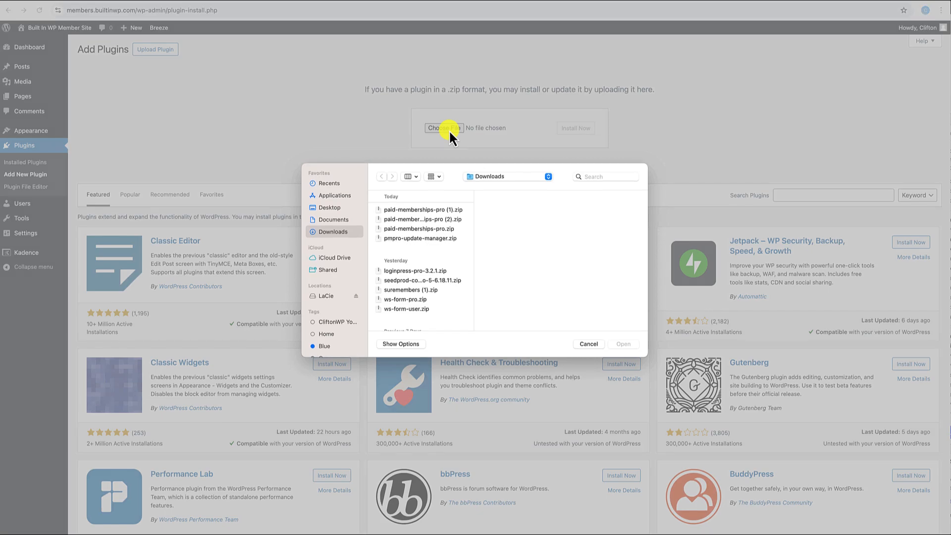
pyautogui.click(426, 212)
pyautogui.click(623, 343)
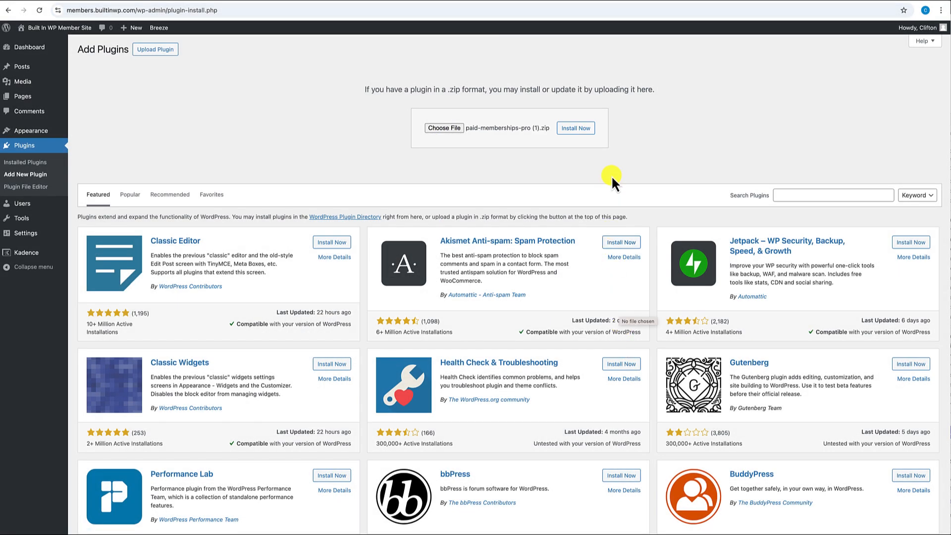
pyautogui.click(582, 130)
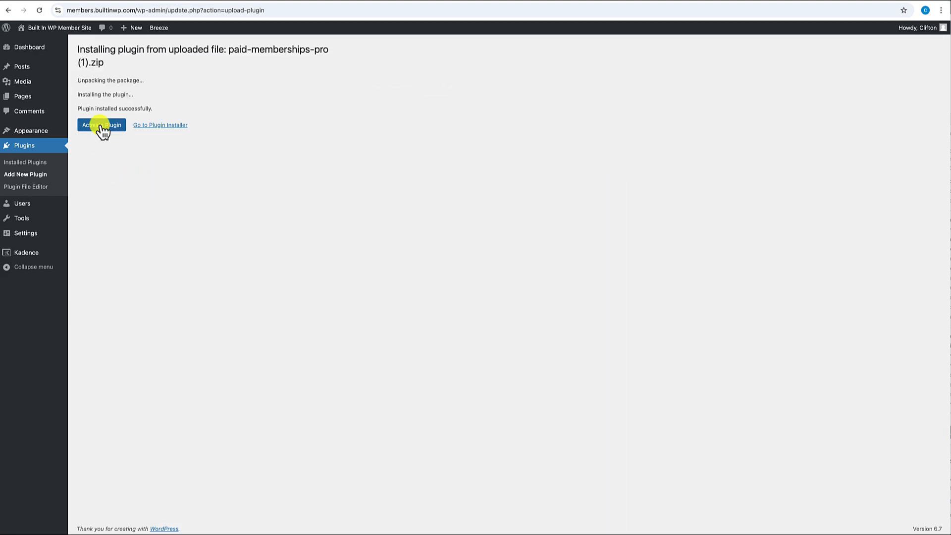
pyautogui.click(101, 125)
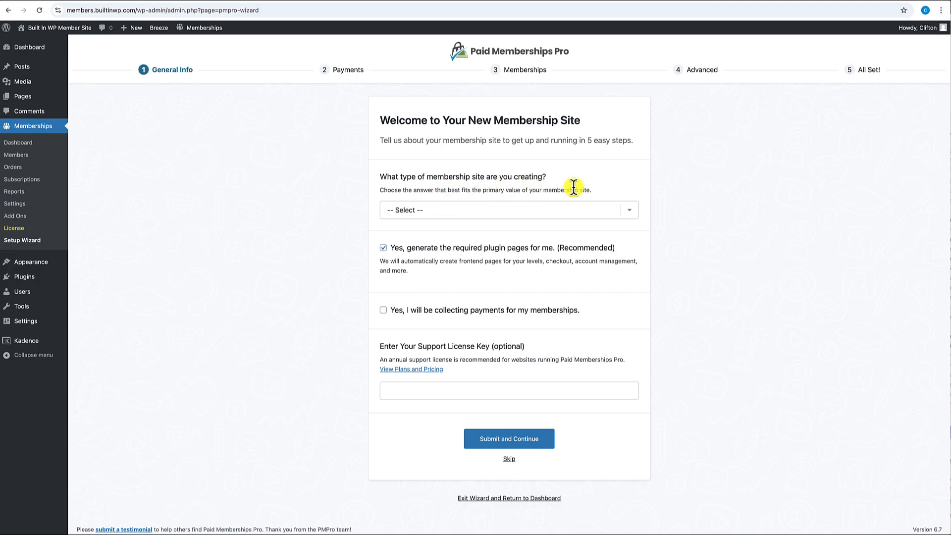
# - Choose Courses as the site type, tick 'Yes, I will be collecting payments', and submit General Info
pyautogui.click(630, 215)
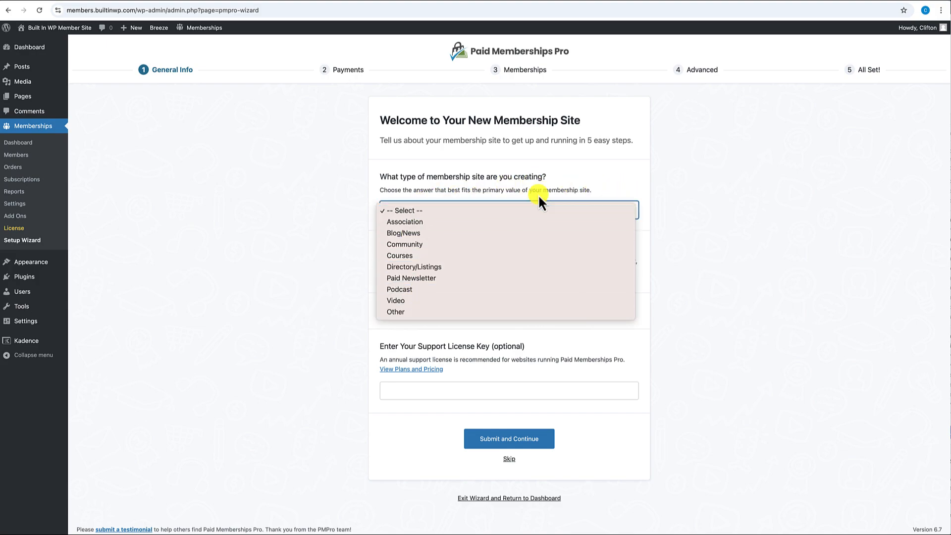
pyautogui.click(586, 187)
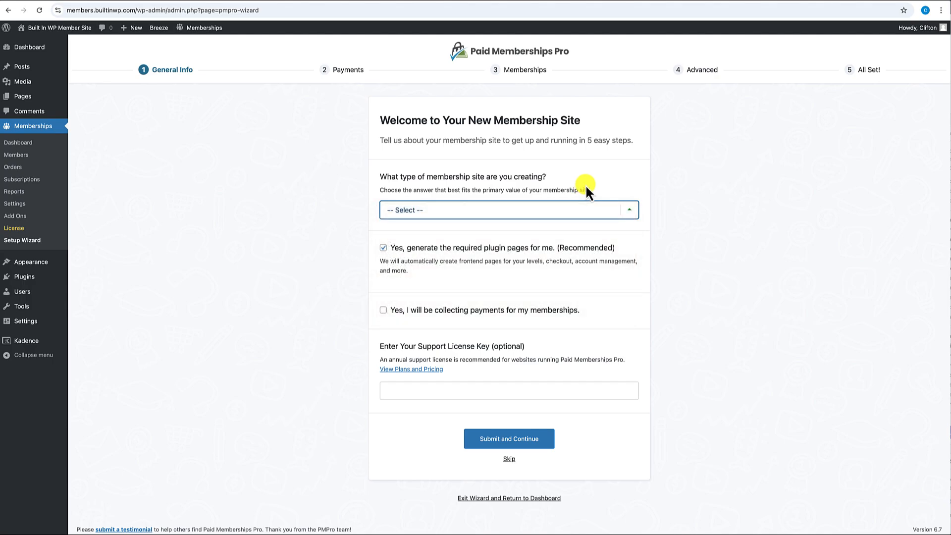
pyautogui.click(636, 215)
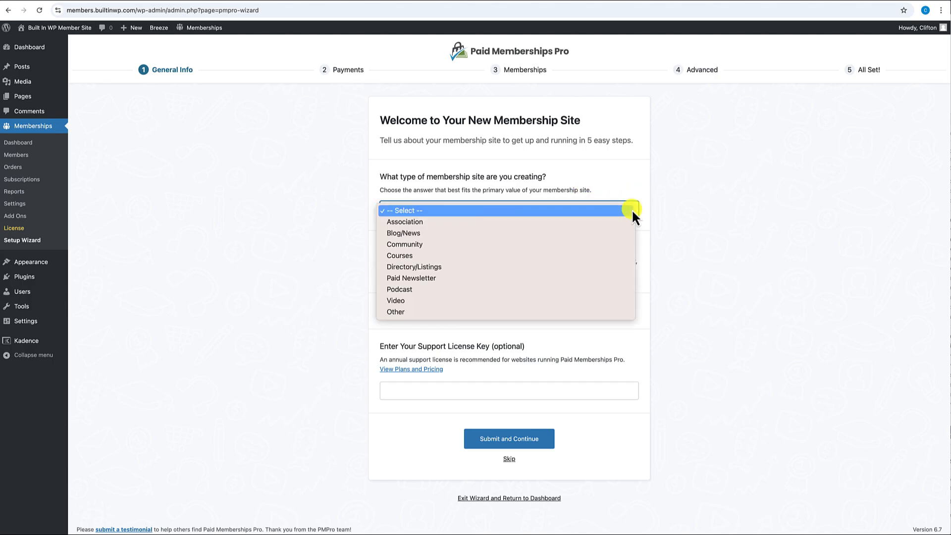
pyautogui.click(418, 255)
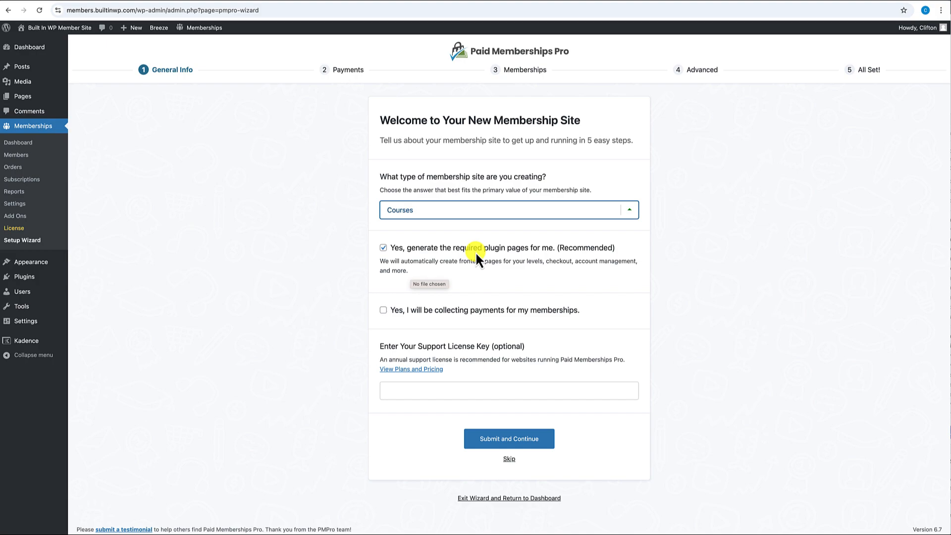
pyautogui.scroll(-1, 488, 265)
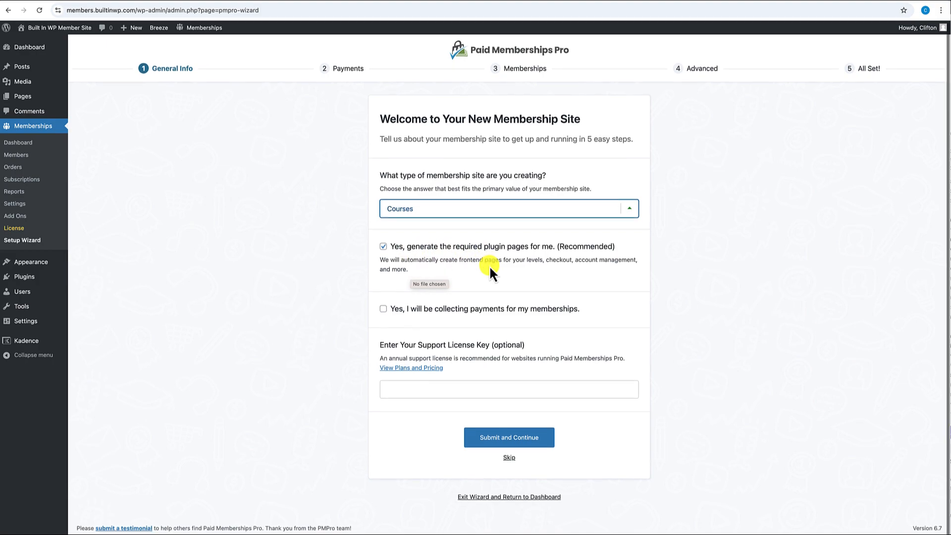
pyautogui.click(476, 293)
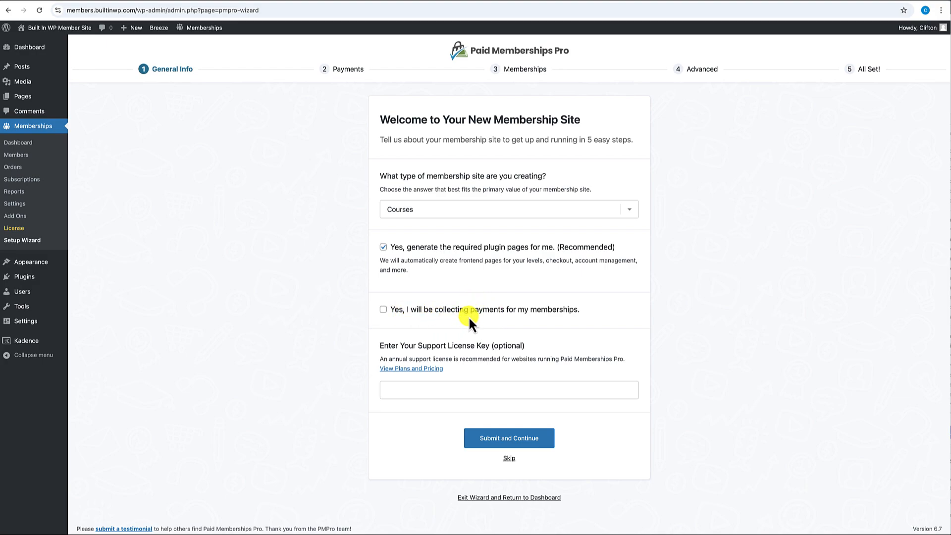
pyautogui.click(385, 310)
pyautogui.click(519, 438)
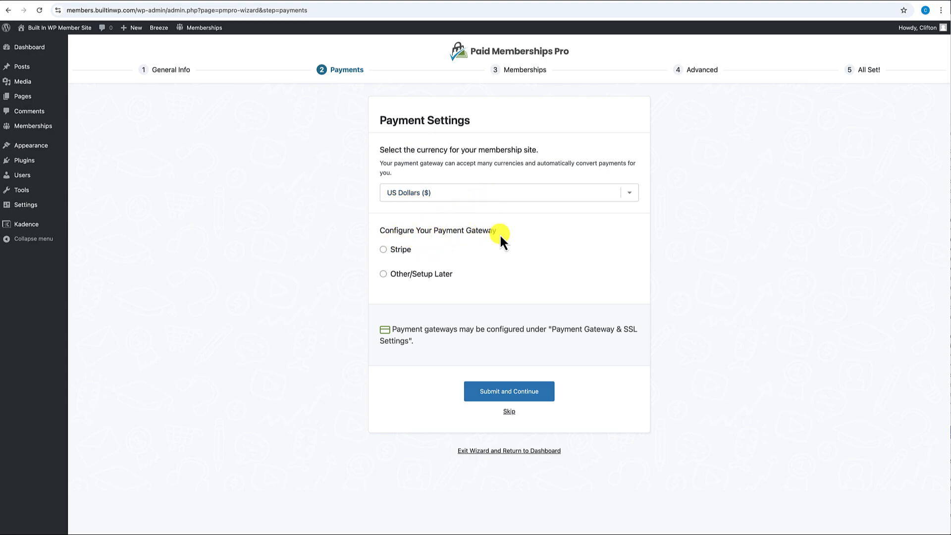
# - Set the payment gateway to Other/Setup Later with US Dollars and submit the payment settings
pyautogui.click(384, 250)
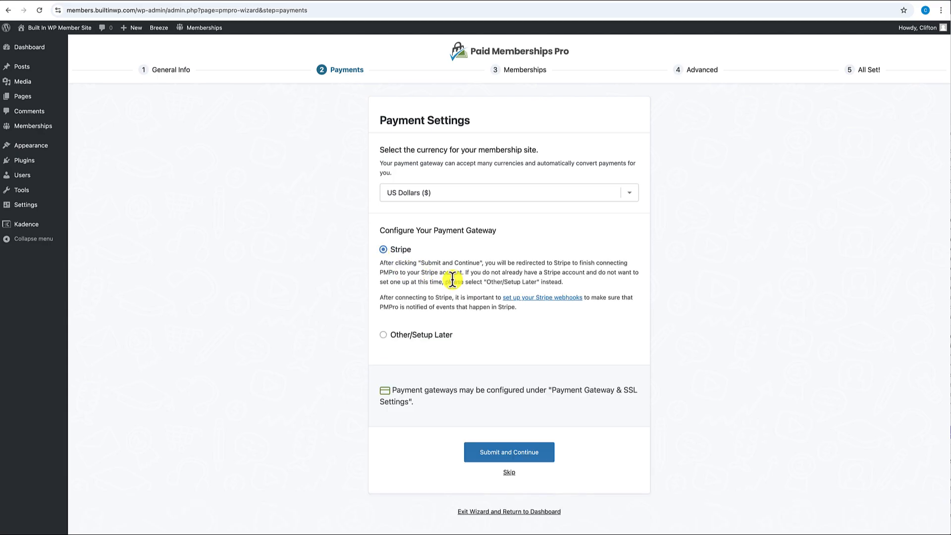
pyautogui.click(384, 335)
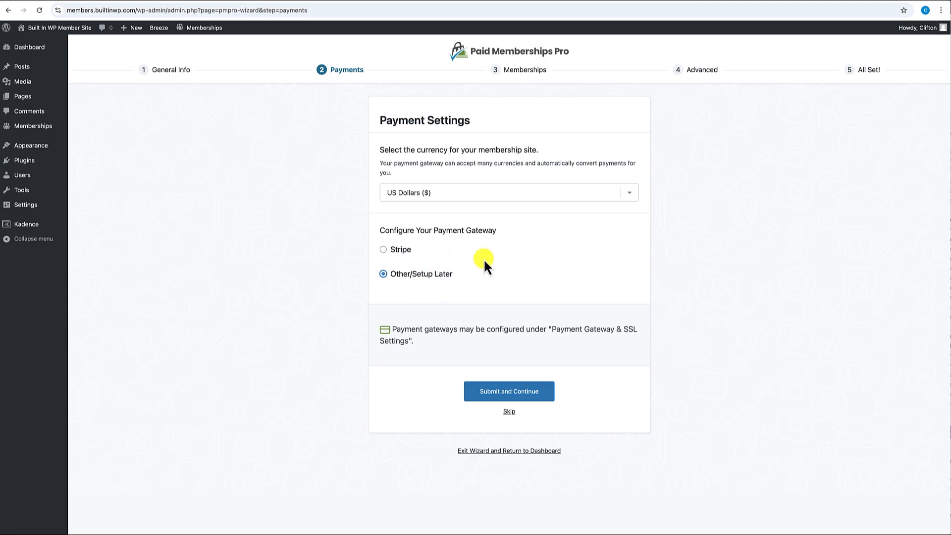
pyautogui.click(509, 396)
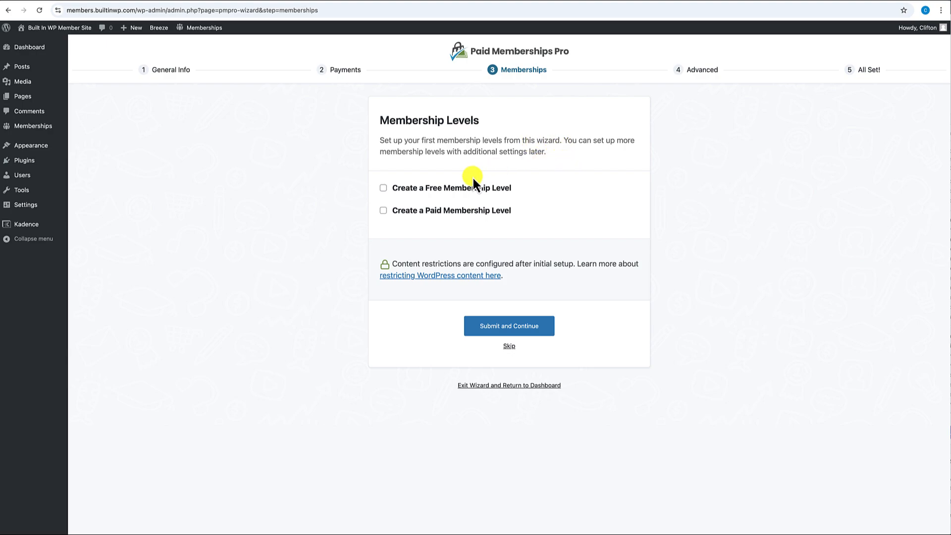
# - Add a 'Free' level and a 'Premium' level at 67 per month, then submit
pyautogui.click(383, 189)
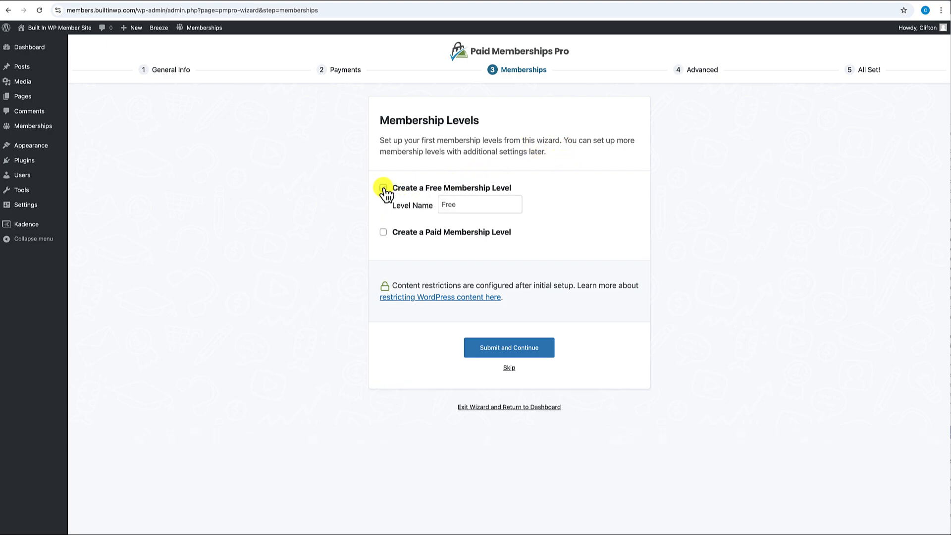
pyautogui.click(448, 205)
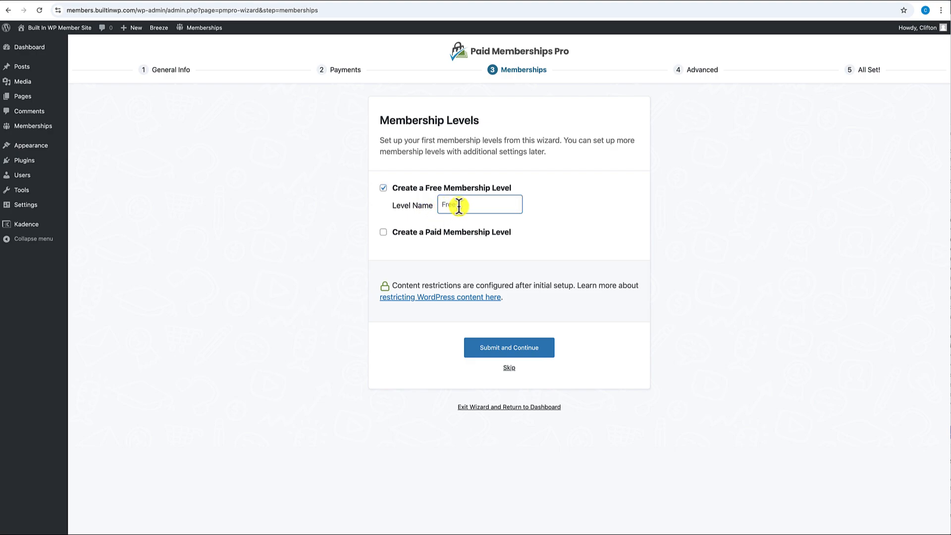
pyautogui.write('Free')
pyautogui.click(383, 232)
pyautogui.click(460, 249)
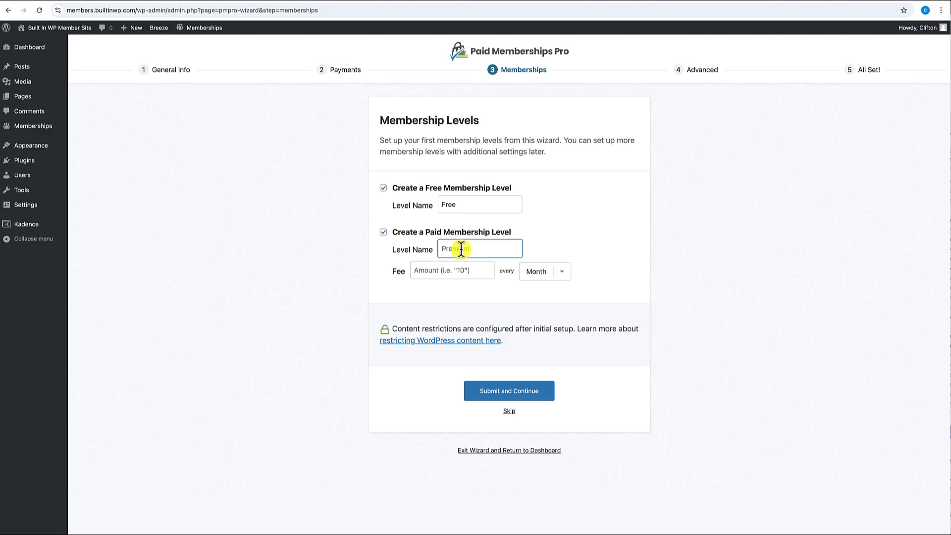
pyautogui.write('Premium')
pyautogui.click(454, 271)
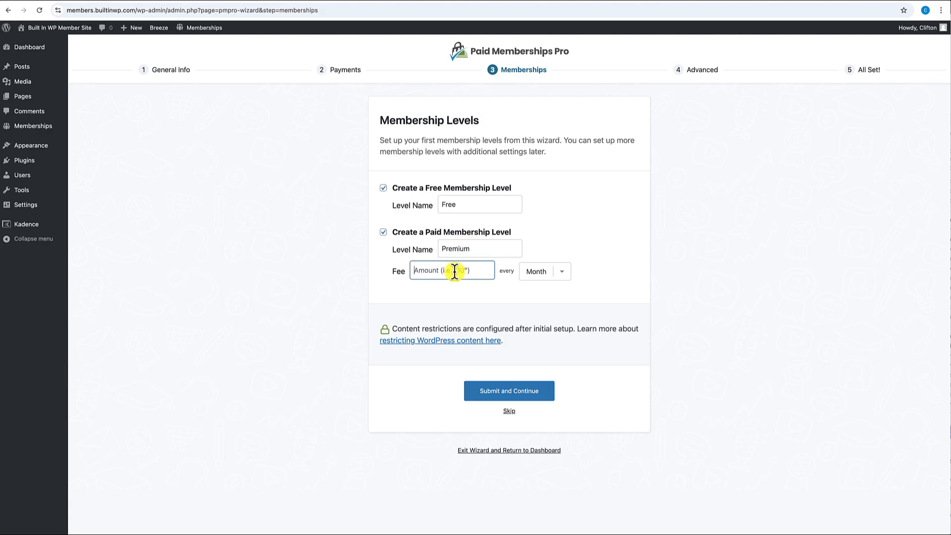
pyautogui.write('67')
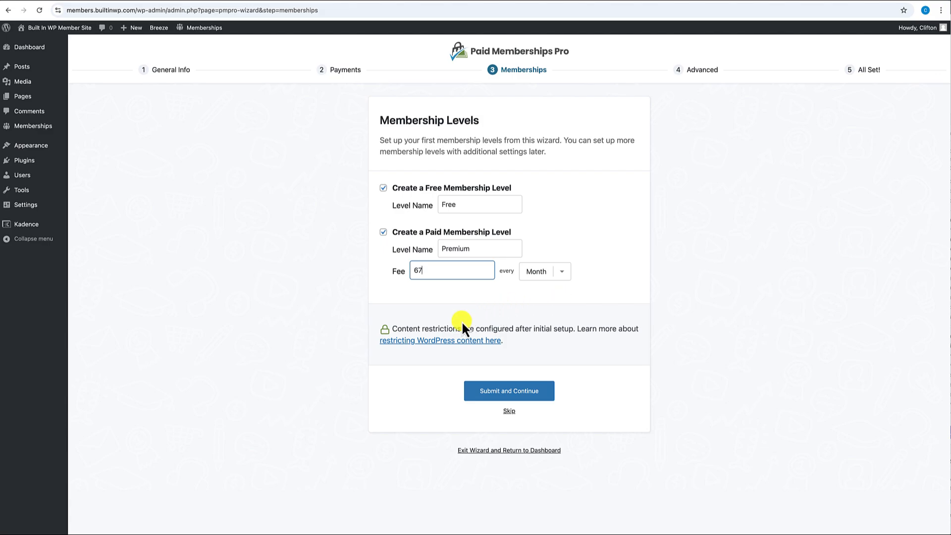
pyautogui.click(513, 384)
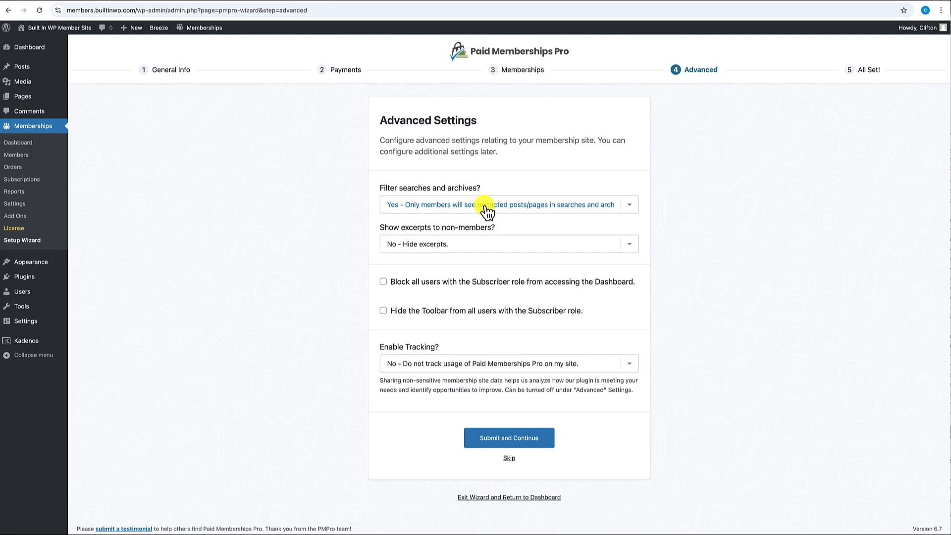
# - Keep search filtering on Yes and excerpts on No, block Subscribers from Dashboard and Toolbar, and submit
pyautogui.click(627, 213)
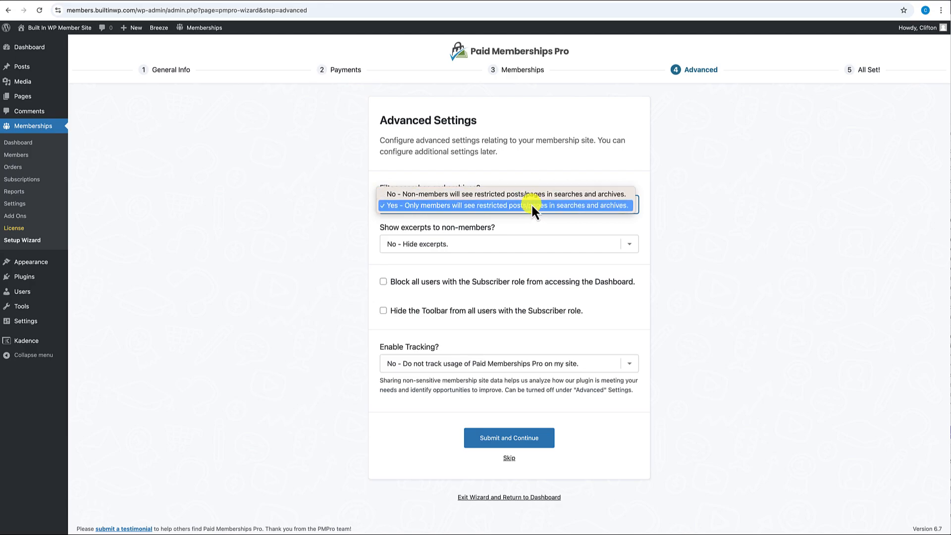
pyautogui.click(586, 222)
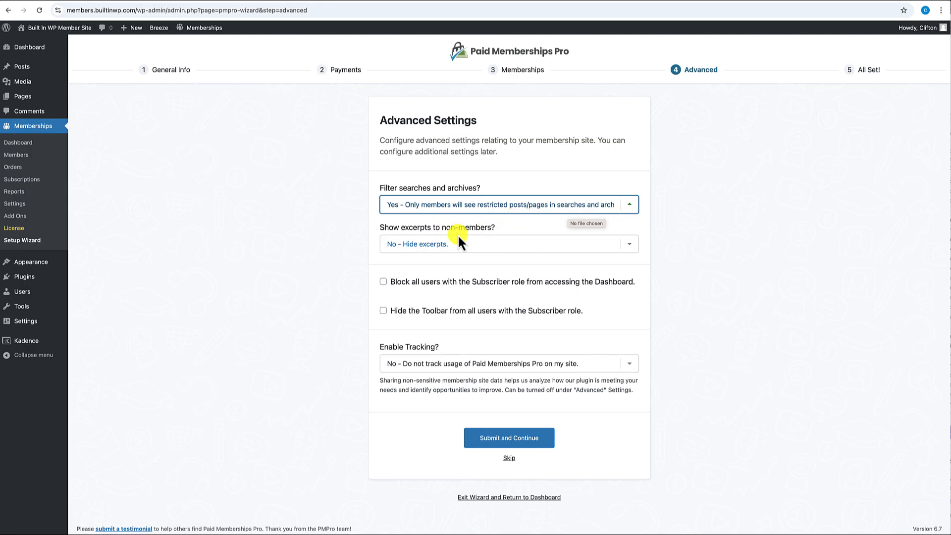
pyautogui.click(468, 251)
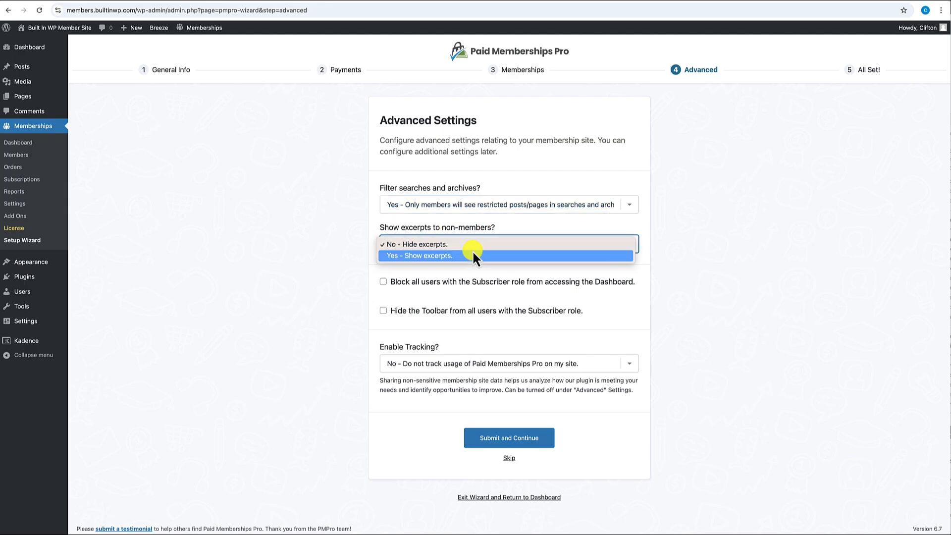
pyautogui.click(516, 223)
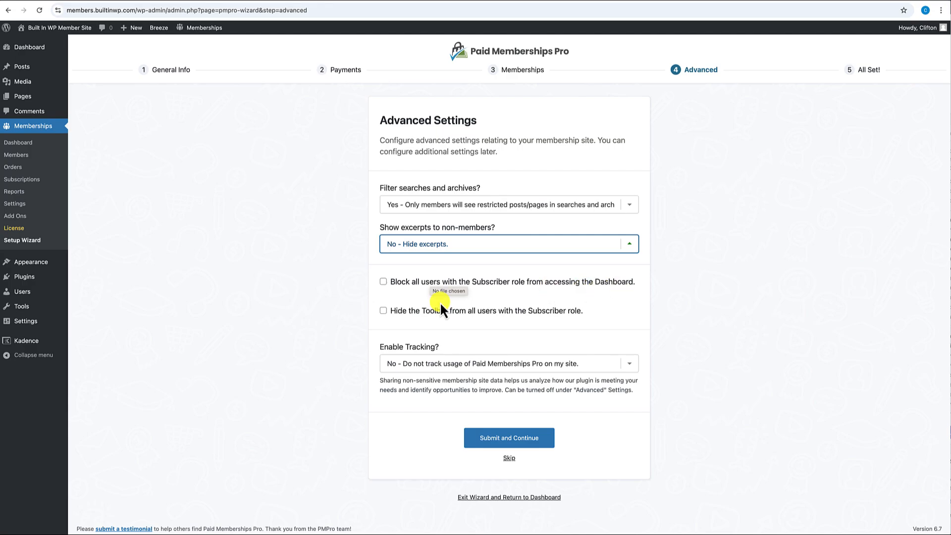
pyautogui.click(384, 282)
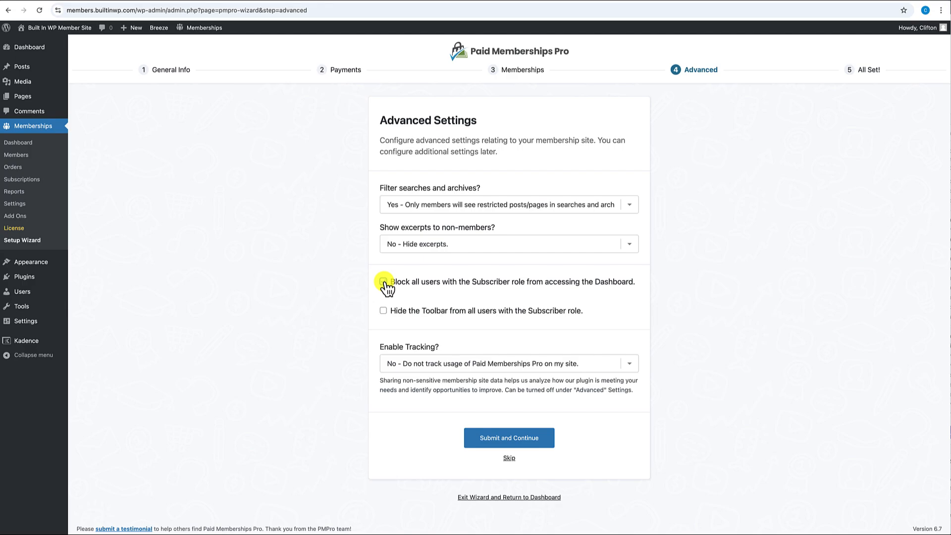
pyautogui.click(384, 282)
pyautogui.click(384, 312)
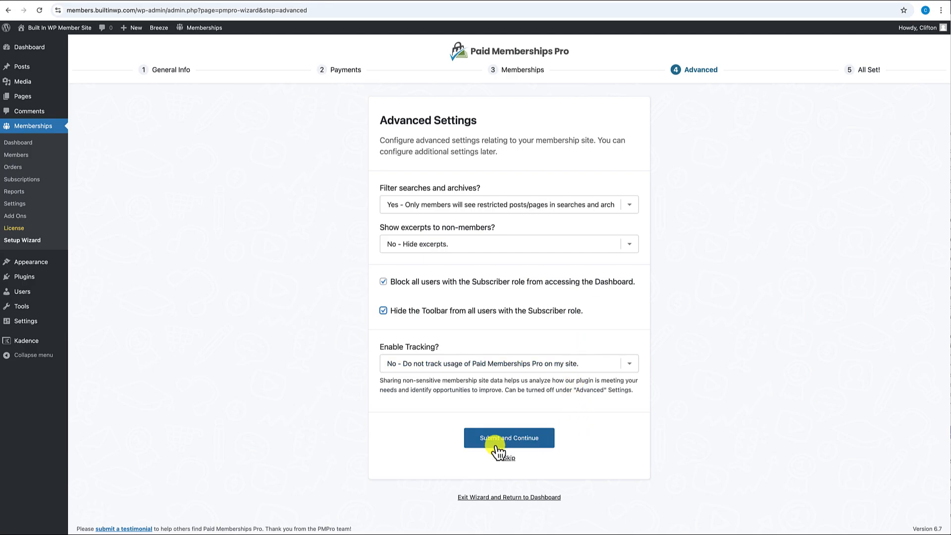
pyautogui.click(515, 445)
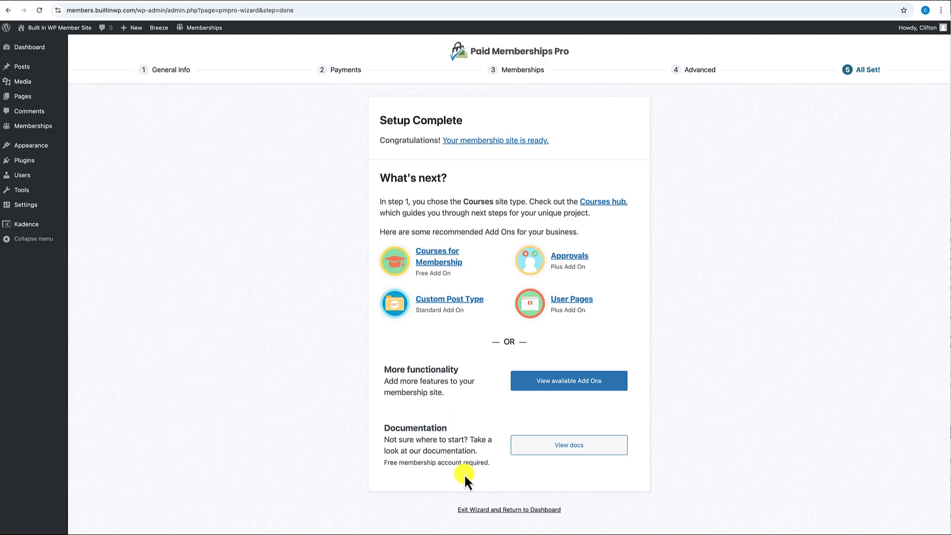
# - Exit the wizard and review the PMPro dashboard showing $0.00 revenue and no recent members or orders
pyautogui.click(497, 512)
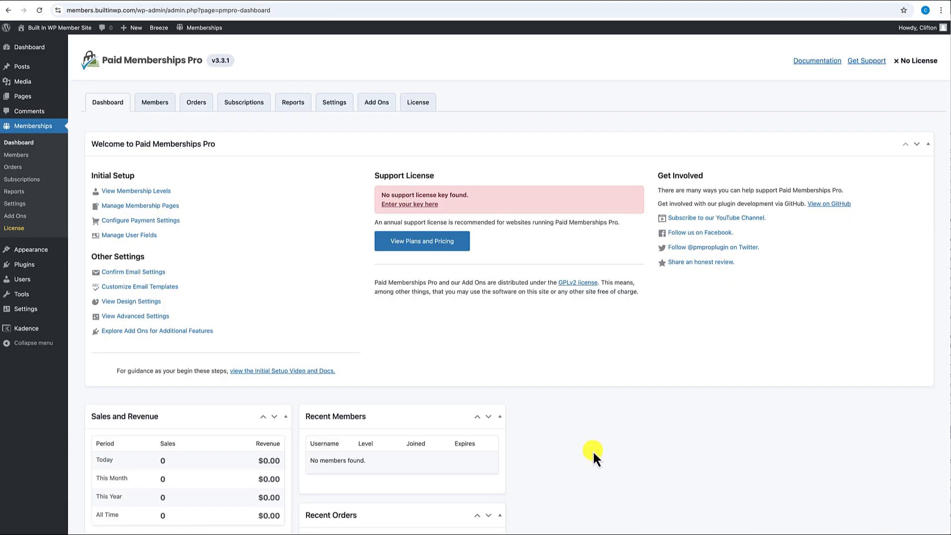
pyautogui.scroll(-1, 592, 449)
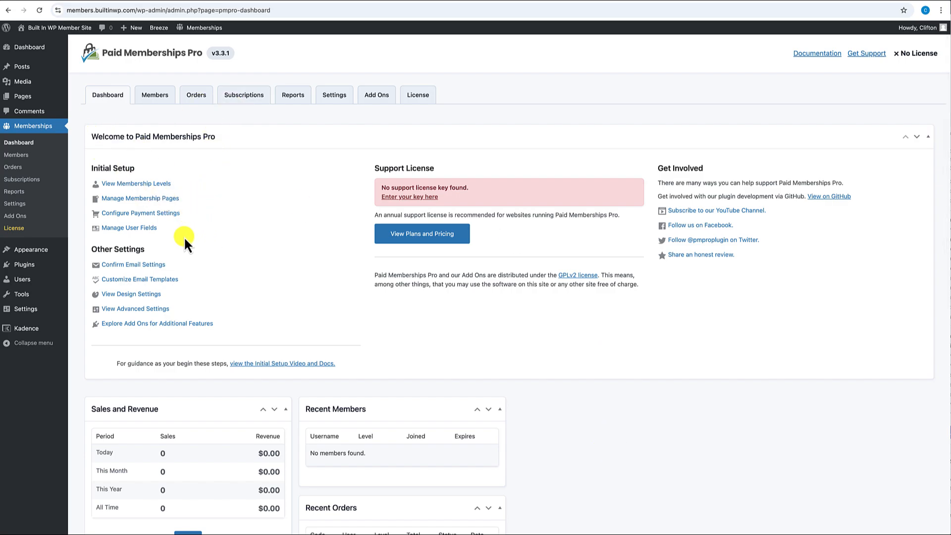
pyautogui.scroll(-5, 171, 305)
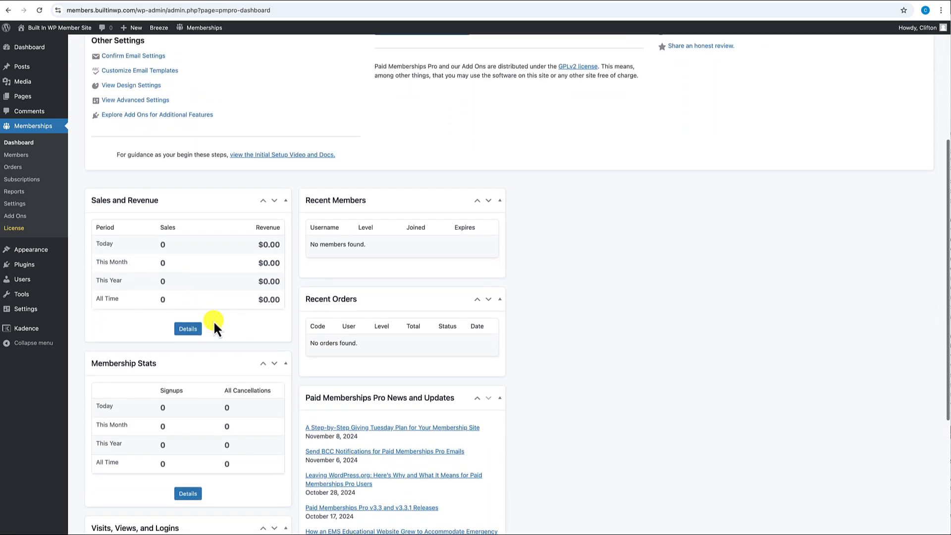
pyautogui.scroll(-1, 213, 320)
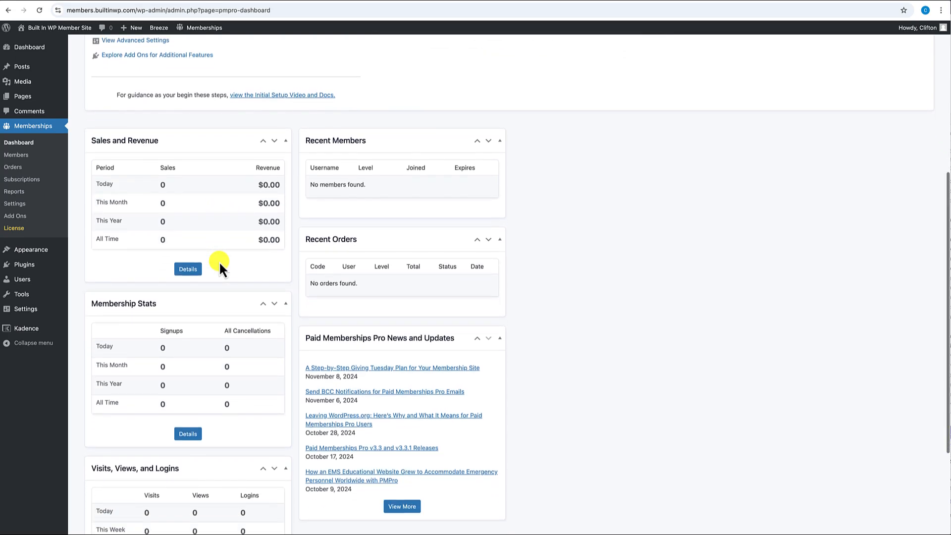
pyautogui.scroll(-4, 213, 297)
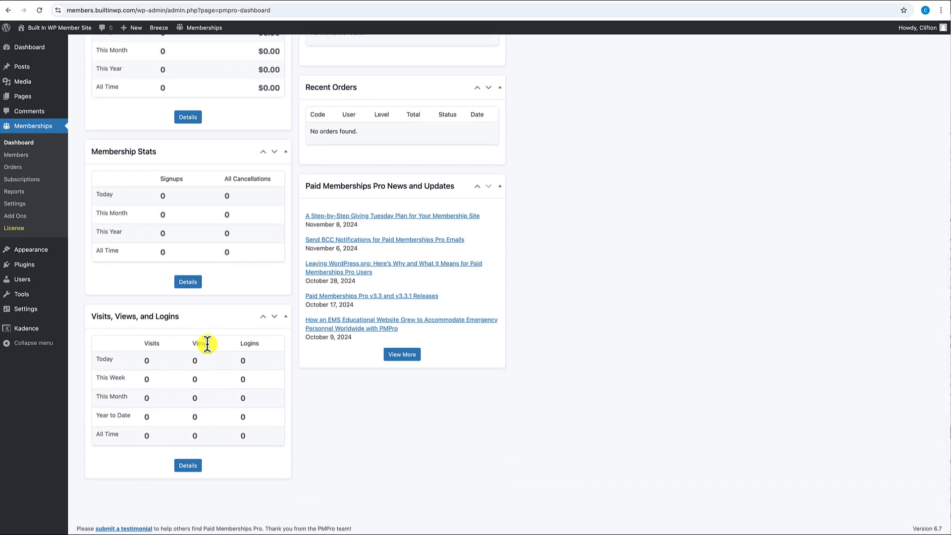
pyautogui.scroll(7, 207, 344)
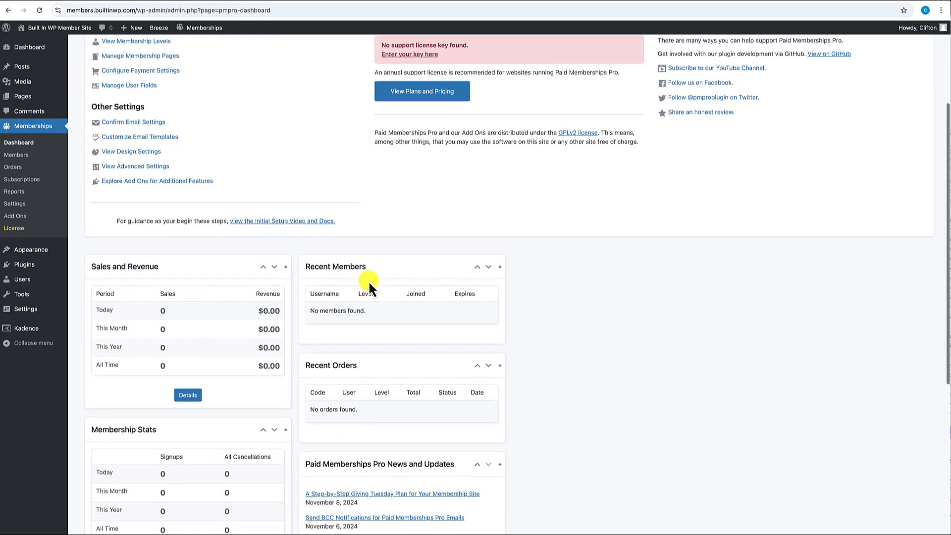
pyautogui.scroll(-3, 339, 381)
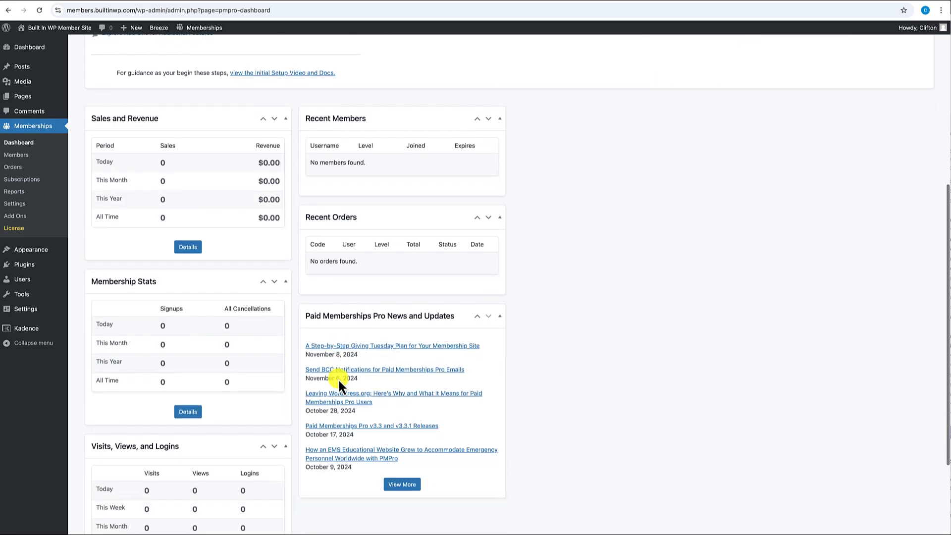
pyautogui.scroll(5, 399, 301)
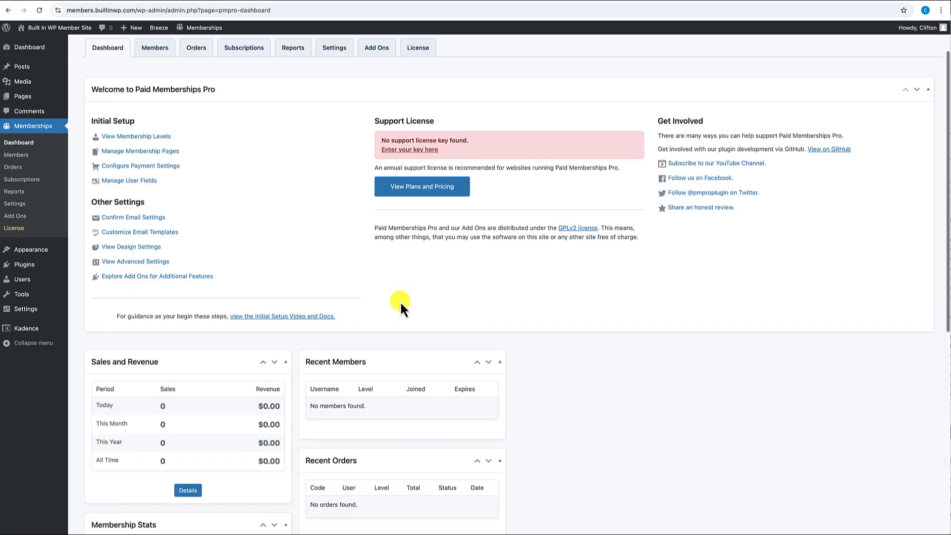
pyautogui.scroll(2, 262, 261)
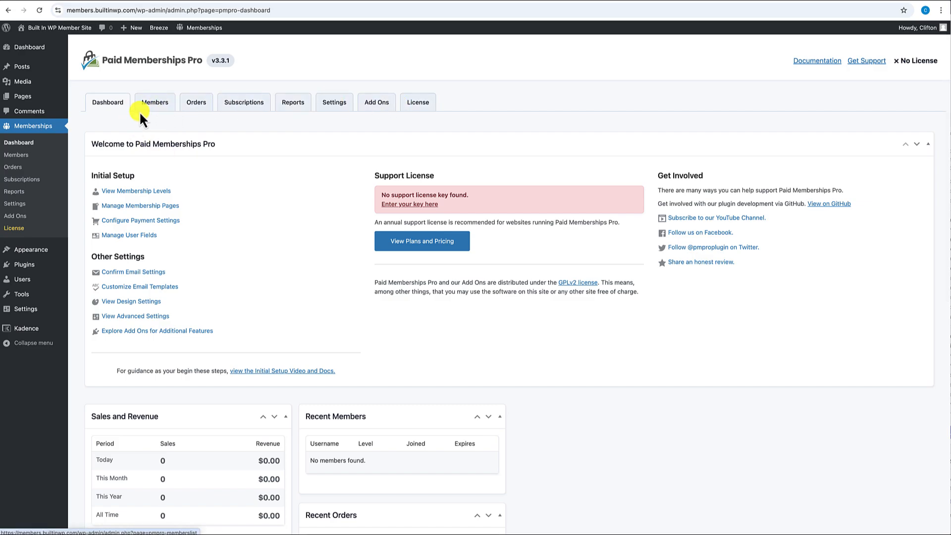
# - Review the Members, Orders, Subscriptions, Reports and Settings (Free and Premium levels) tabs, then the Add Ons tab
pyautogui.click(154, 103)
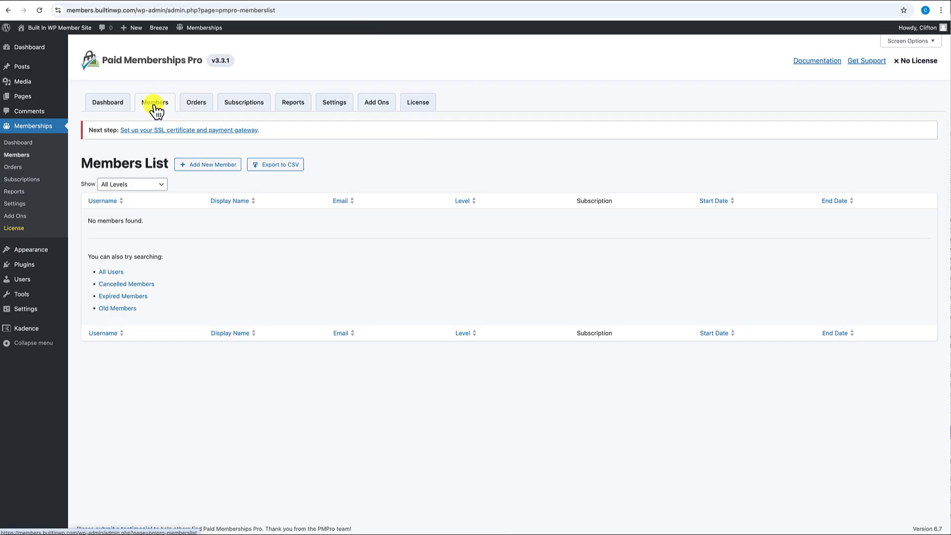
pyautogui.click(196, 105)
pyautogui.click(254, 110)
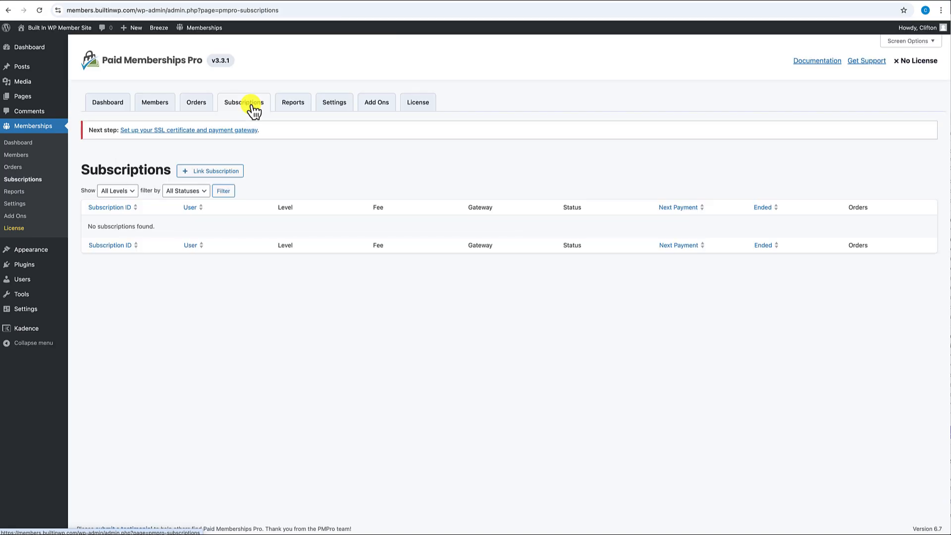
pyautogui.click(306, 110)
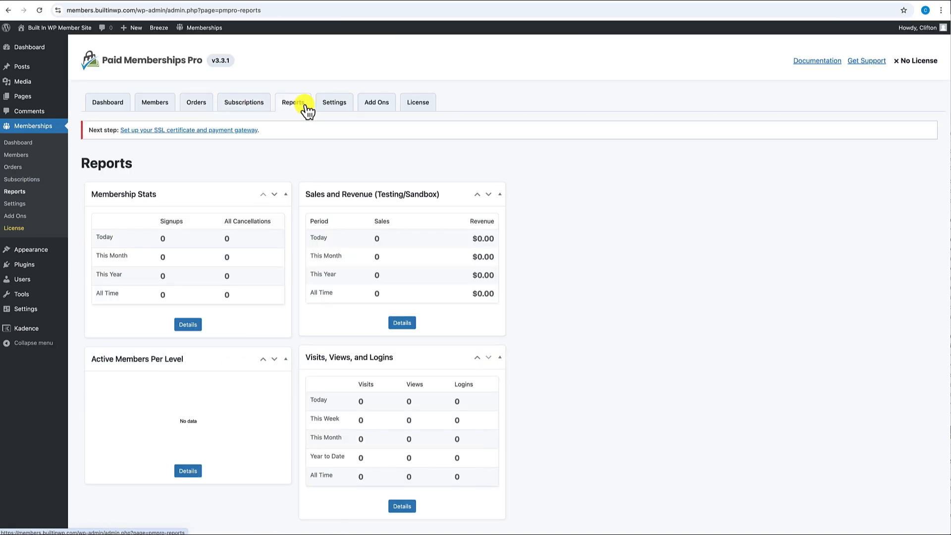
pyautogui.click(333, 109)
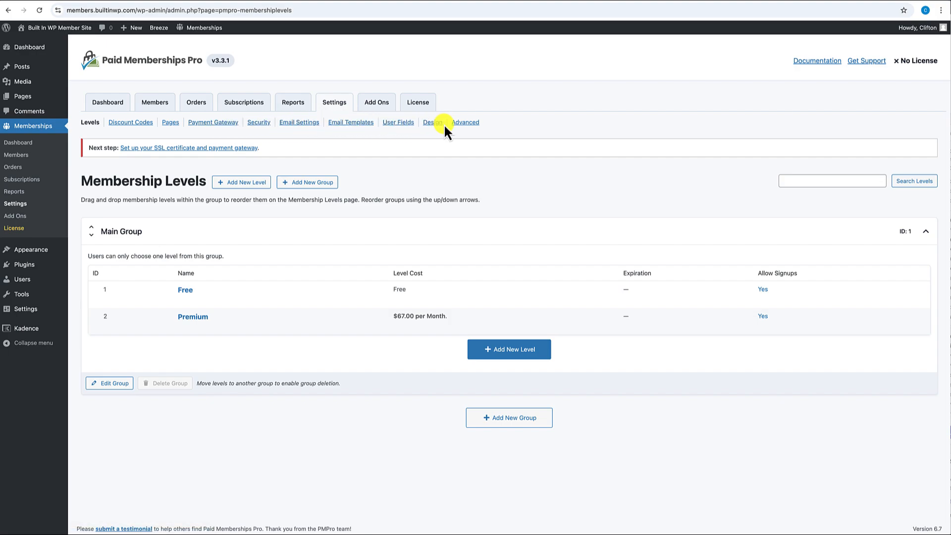
pyautogui.click(375, 107)
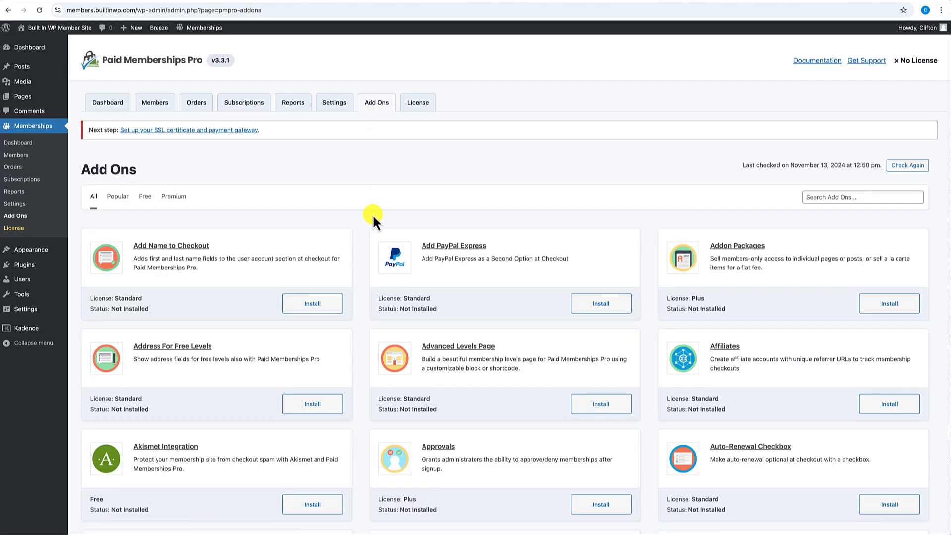
# - Scroll the add-ons list and search the page for 'manager' to locate Update Manager
pyautogui.scroll(-2, 374, 218)
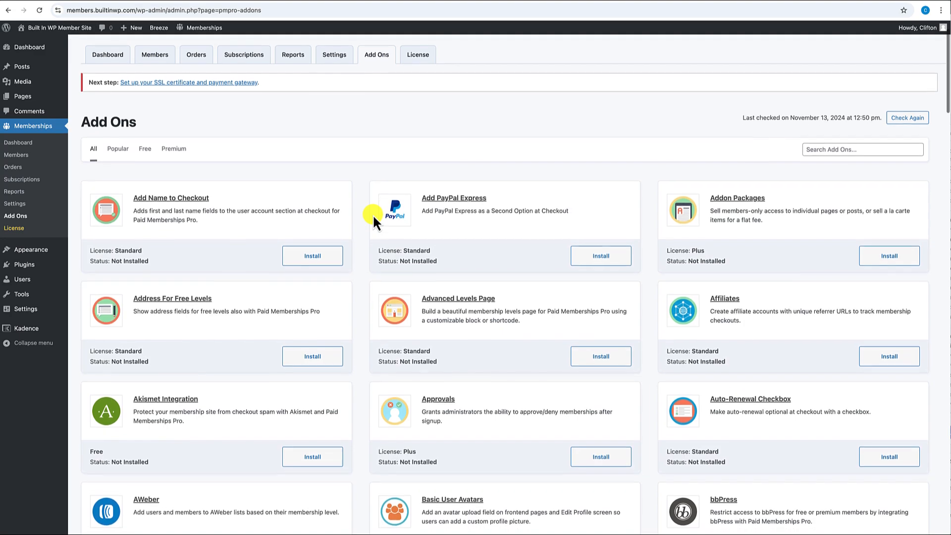
pyautogui.scroll(-1, 373, 214)
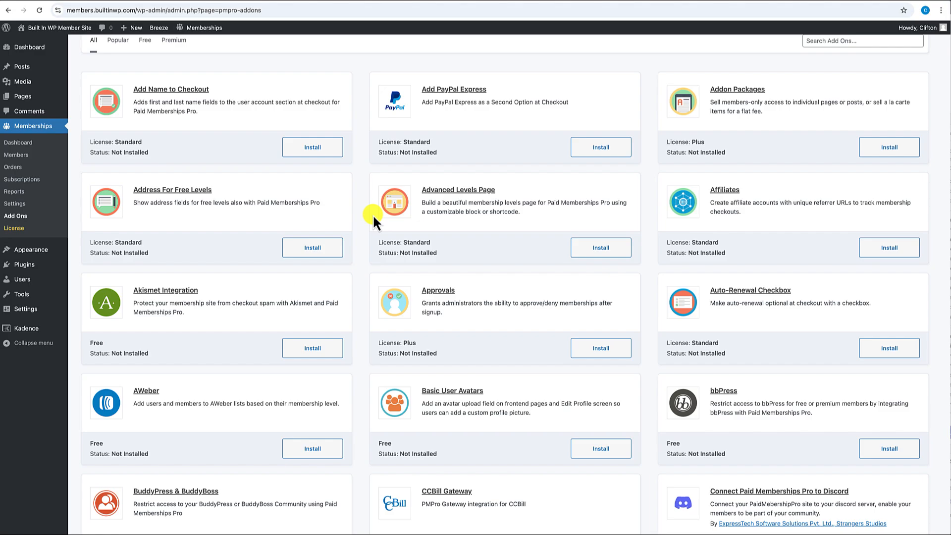
pyautogui.scroll(-3, 395, 297)
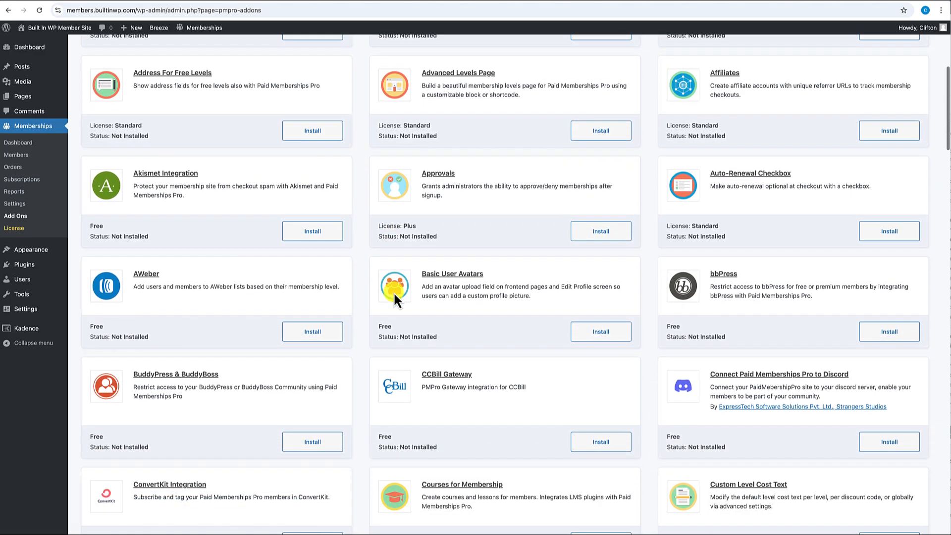
pyautogui.scroll(-3, 395, 296)
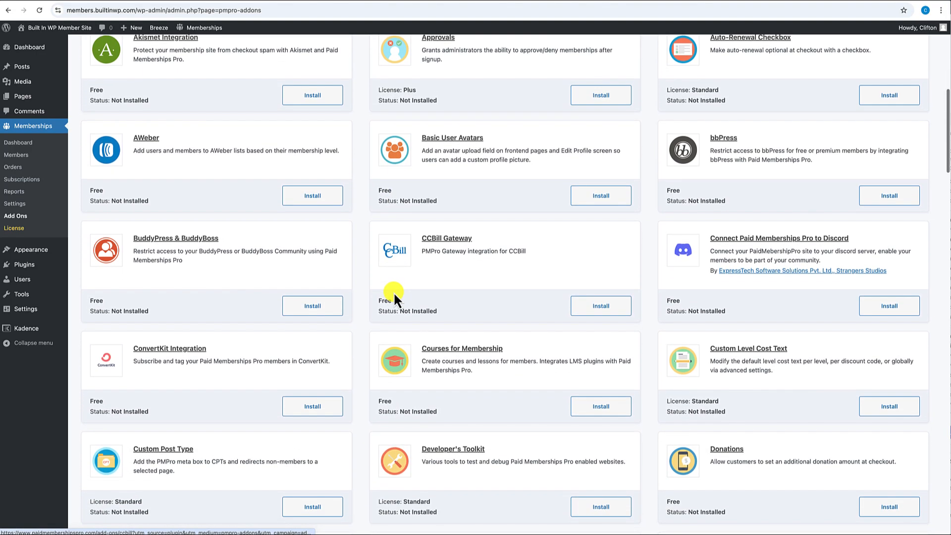
pyautogui.scroll(-6, 395, 296)
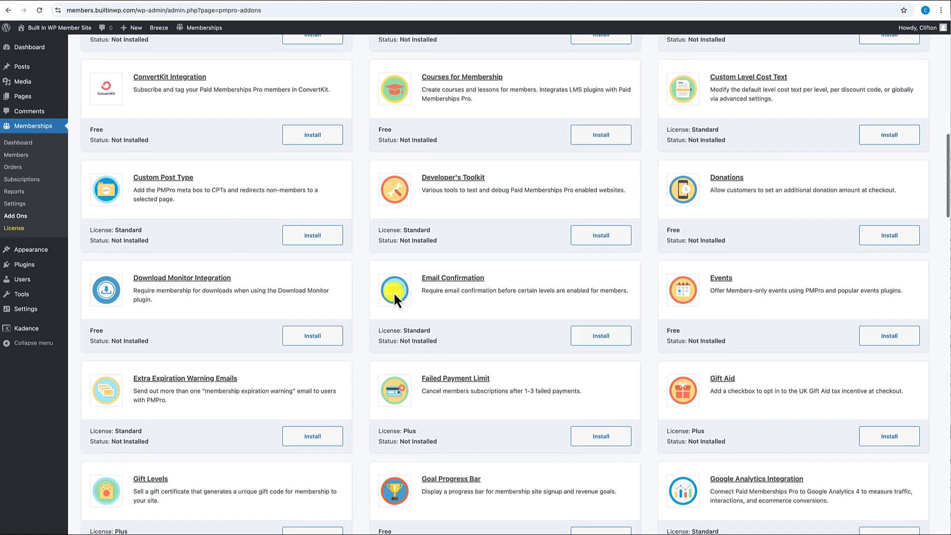
pyautogui.press('super+f')
pyautogui.write('ma')
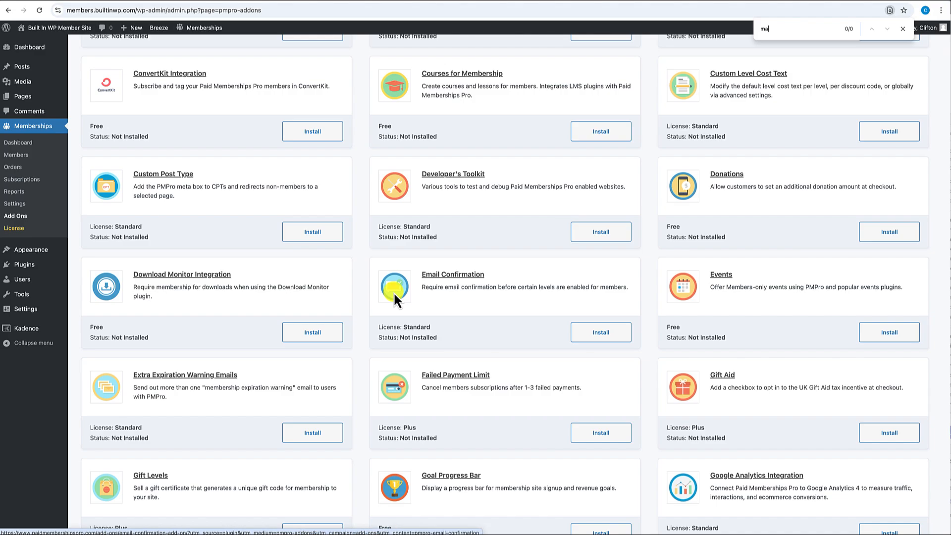
pyautogui.write('nager')
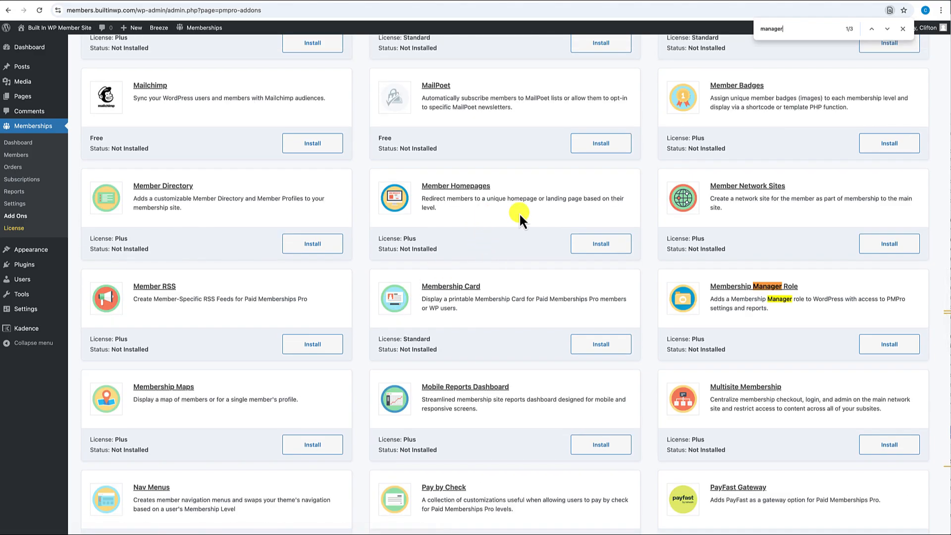
pyautogui.click(885, 28)
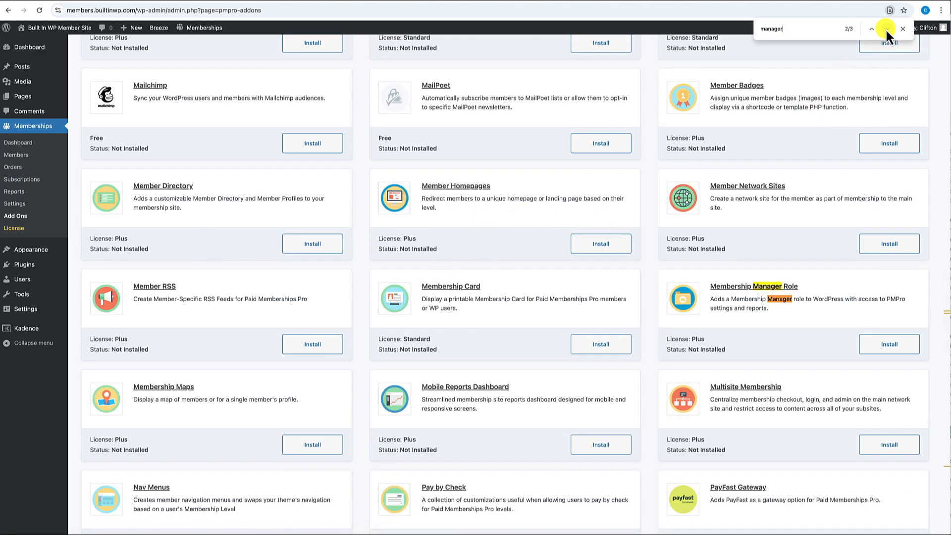
pyautogui.click(886, 28)
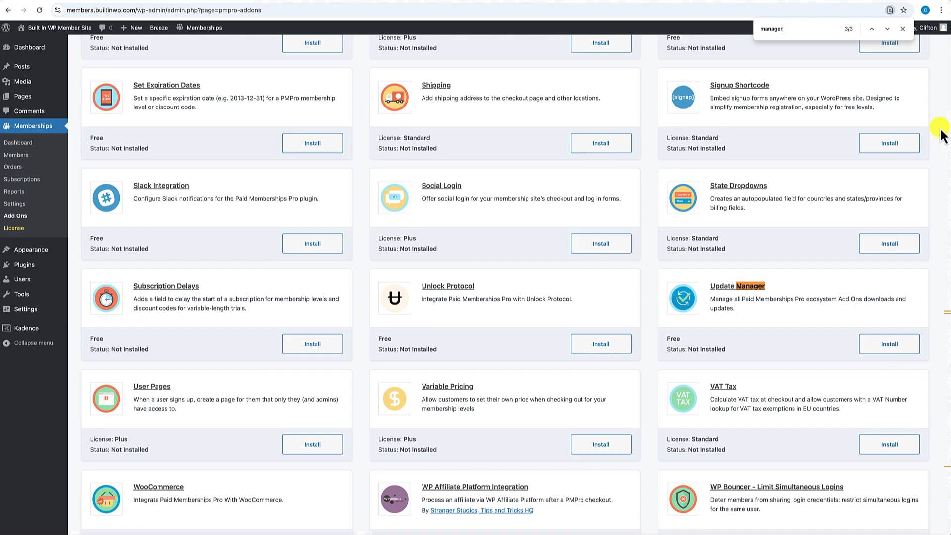
pyautogui.click(903, 29)
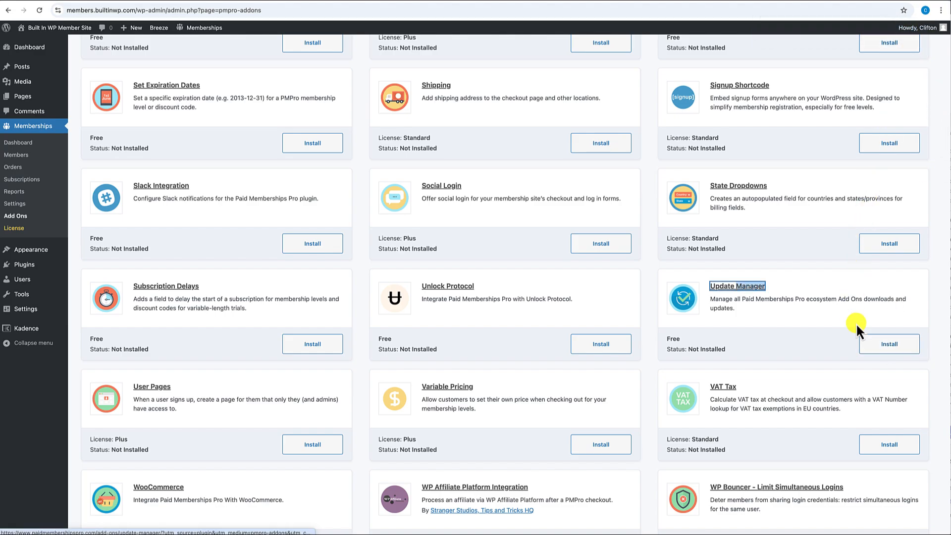
# - Install and activate the Update Manager add-on, then view the Support License page
pyautogui.click(891, 345)
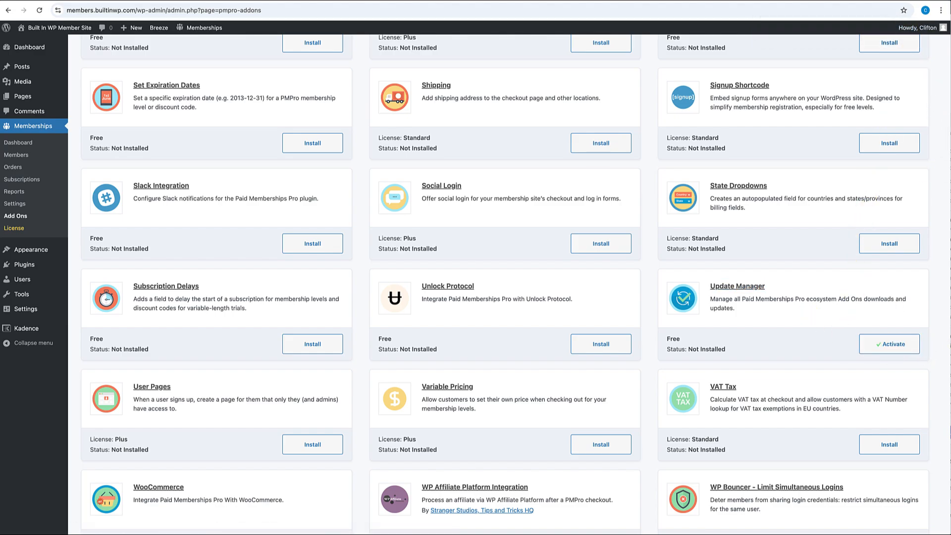
pyautogui.click(896, 346)
pyautogui.click(422, 104)
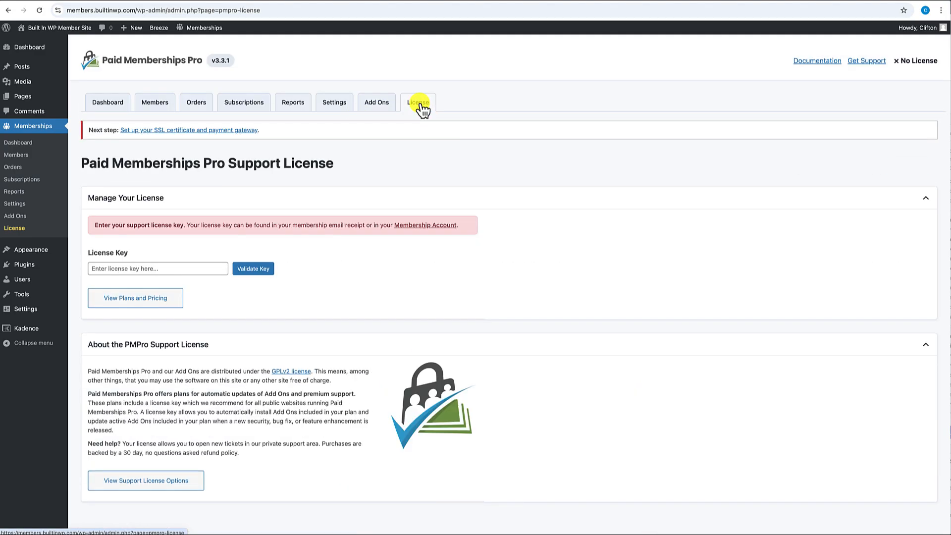
# - Scroll through the Add Ons list again, then list the site's Pages, including the membership pages
pyautogui.click(374, 105)
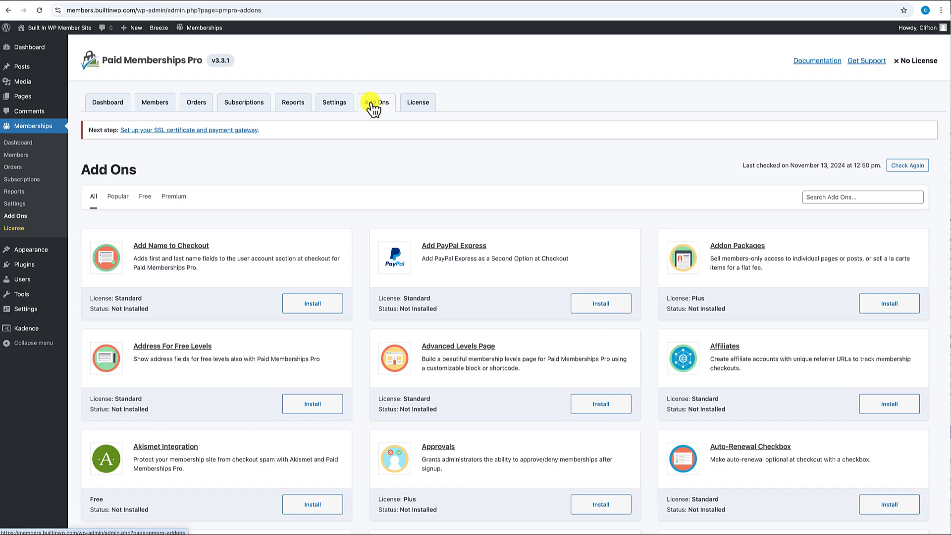
pyautogui.scroll(-1, 320, 173)
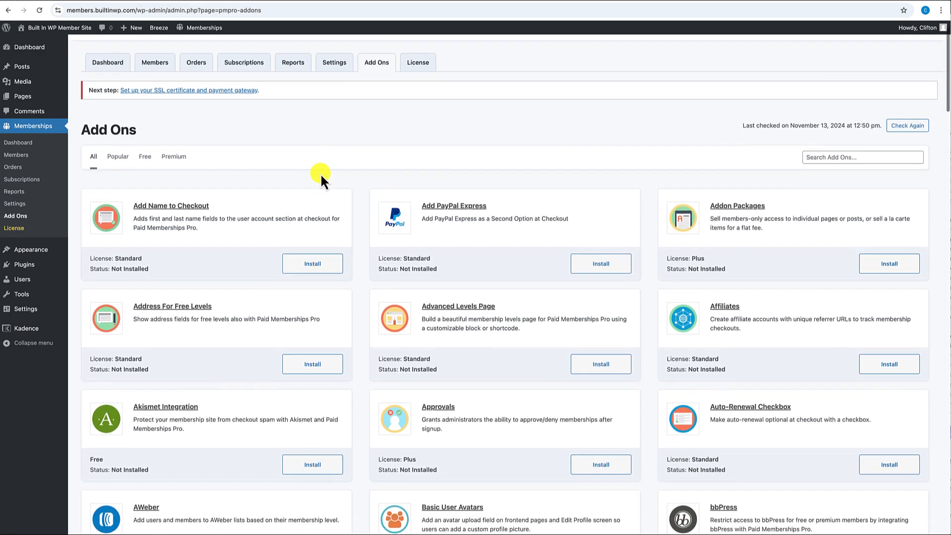
pyautogui.scroll(-4, 245, 253)
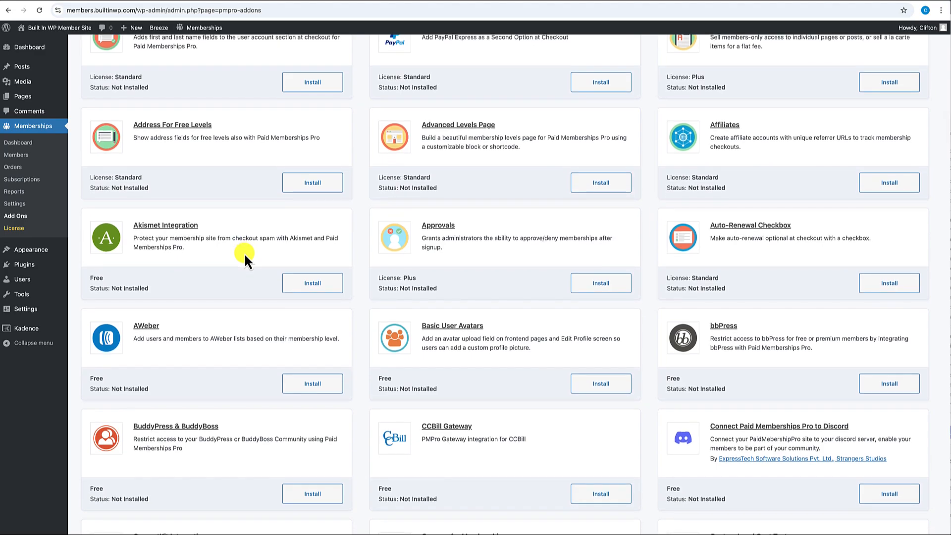
pyautogui.scroll(-2, 245, 253)
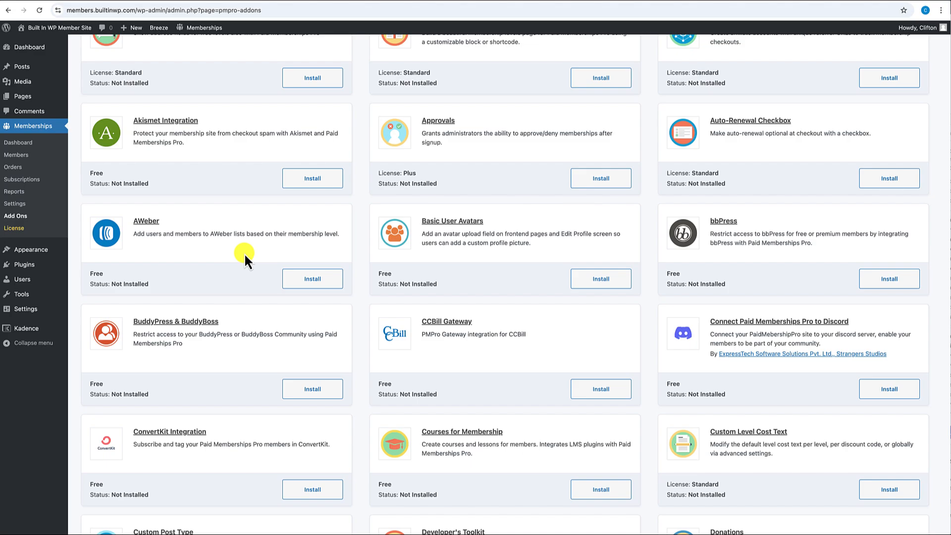
pyautogui.scroll(6, 245, 254)
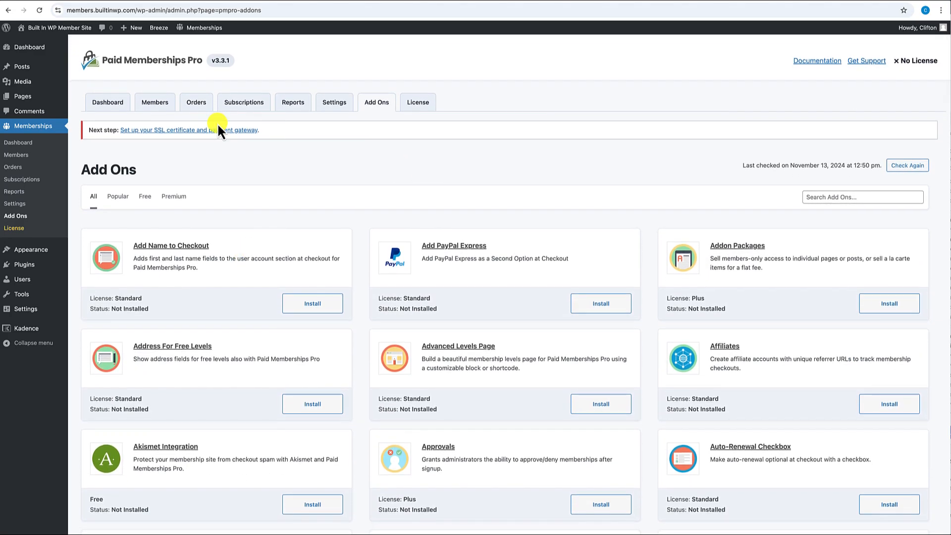
pyautogui.click(30, 96)
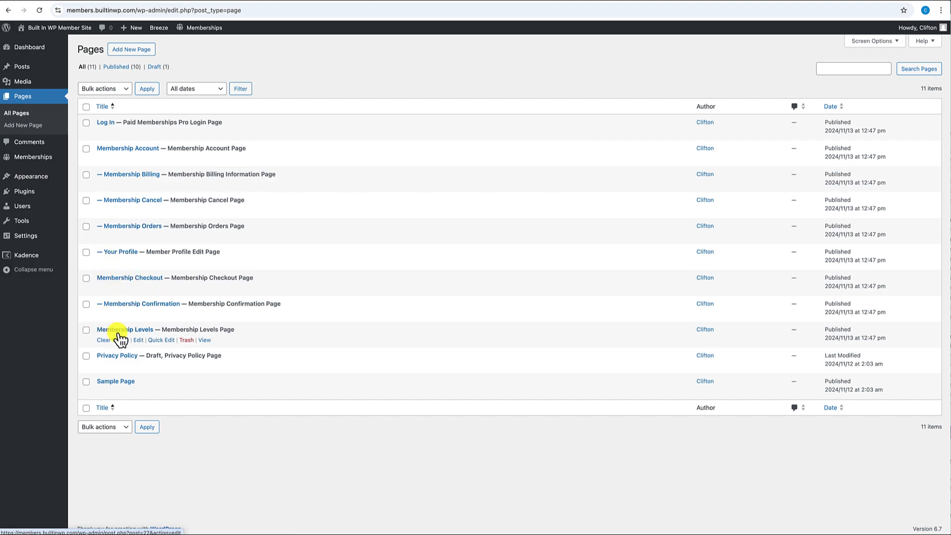
# - View the live Membership Levels page listing Free and Premium ($67.00 per Month) levels
pyautogui.click(204, 340)
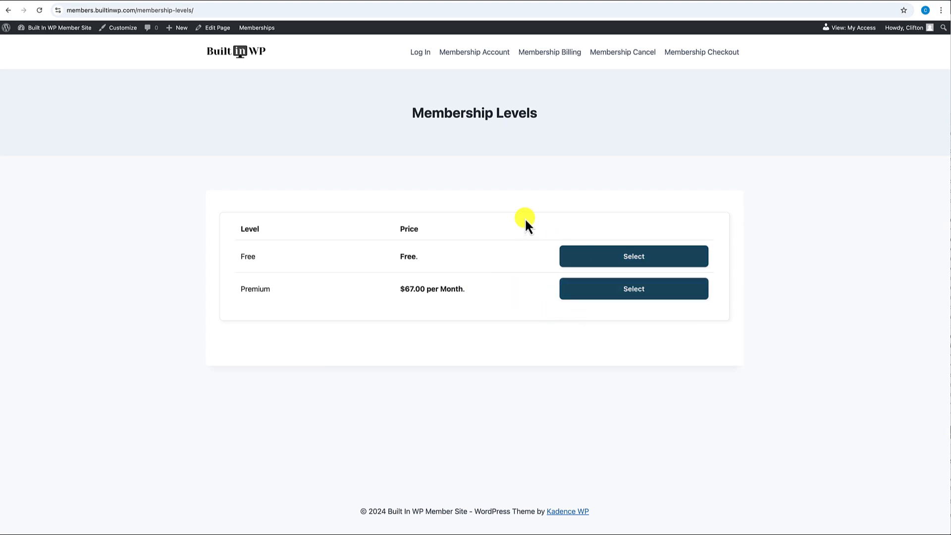
# - Visit the Log In, Membership Account, Billing, Cancel and Checkout pages, then return to the Built In WP home page
pyautogui.click(418, 55)
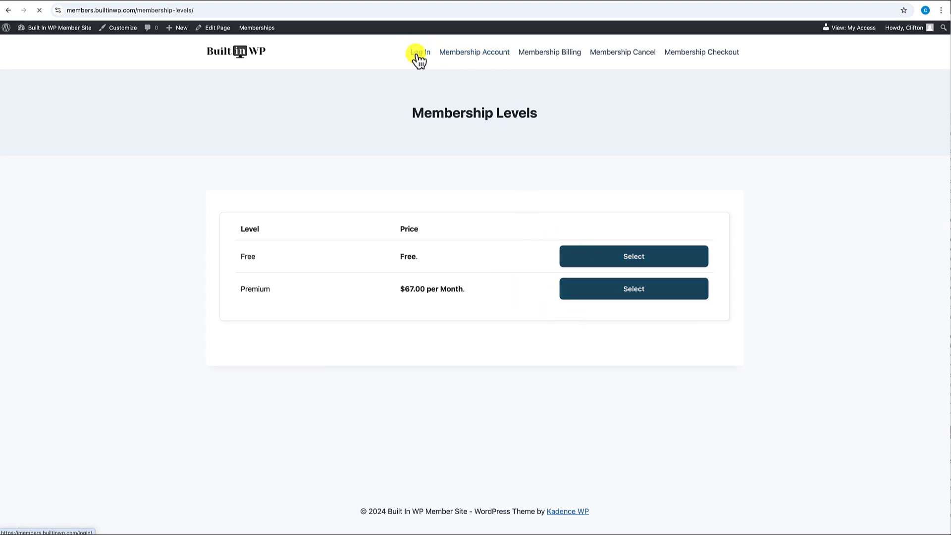
pyautogui.click(481, 54)
pyautogui.scroll(-1, 430, 236)
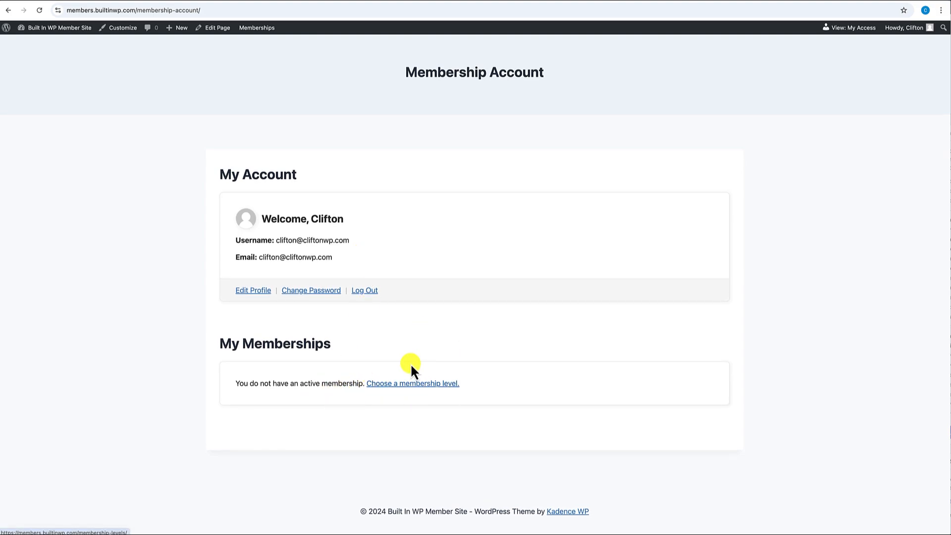
pyautogui.scroll(2, 409, 375)
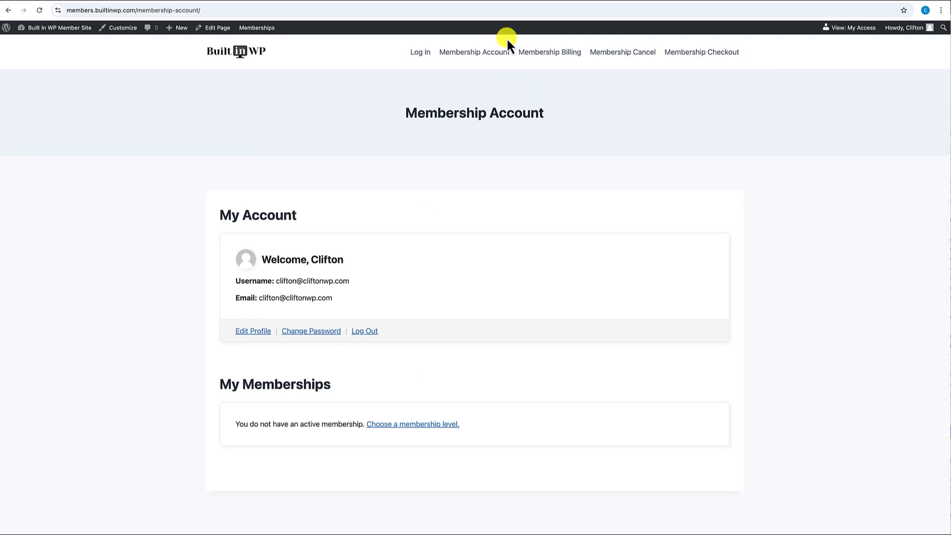
pyautogui.click(556, 59)
pyautogui.click(628, 60)
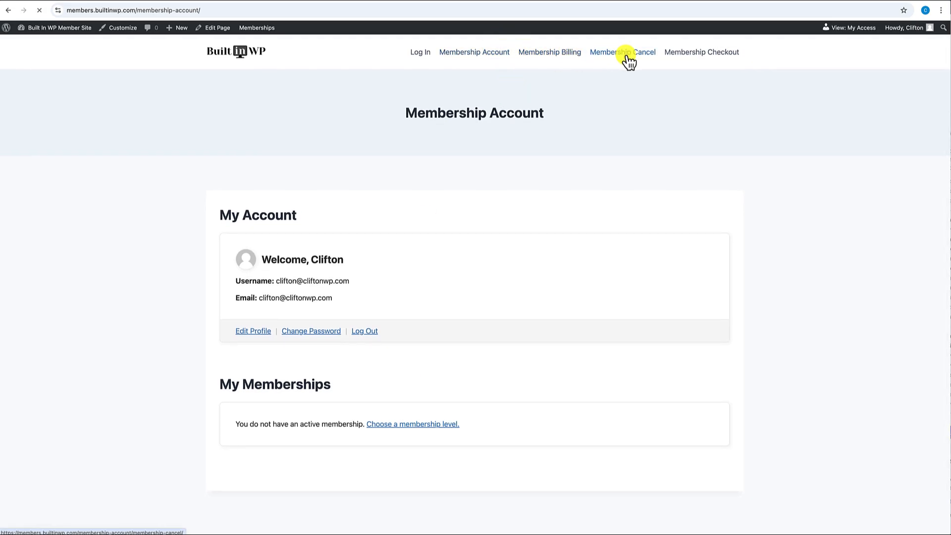
pyautogui.click(698, 61)
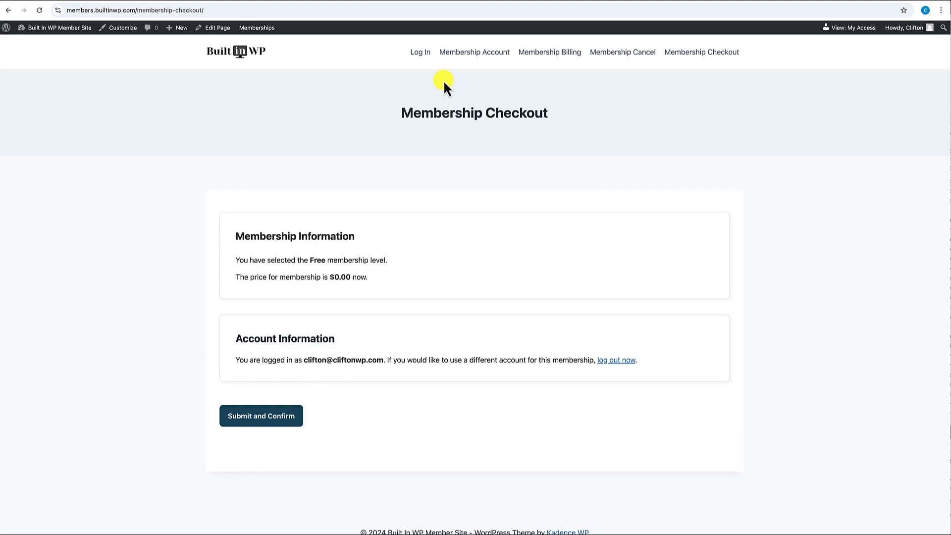
pyautogui.click(236, 53)
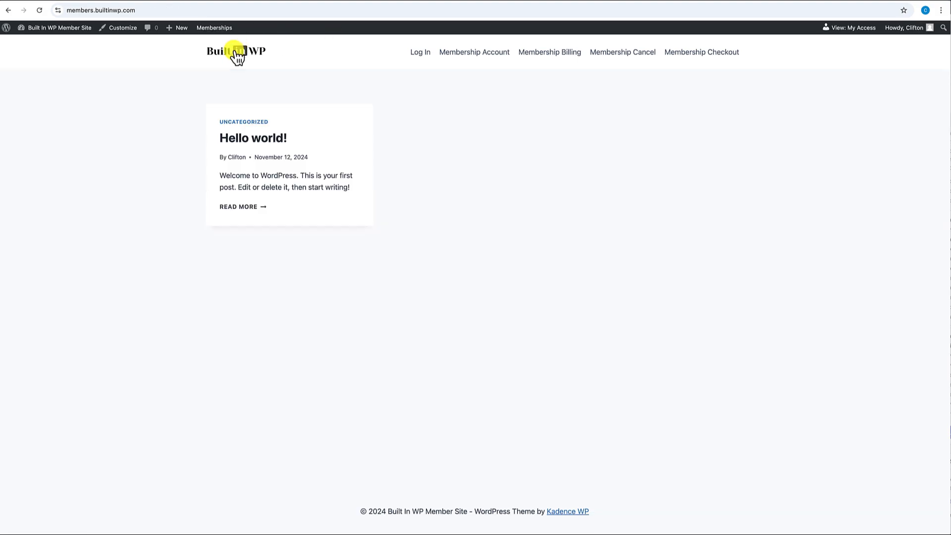
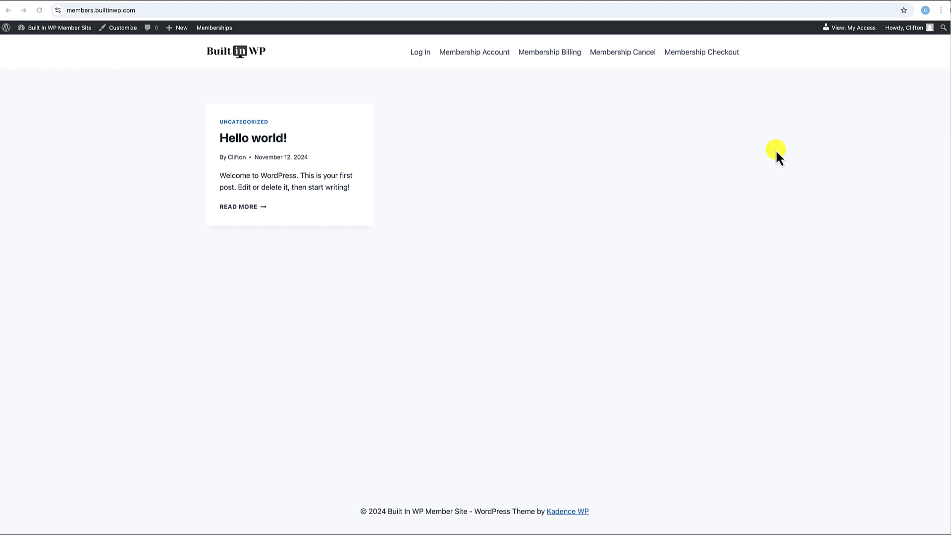
# - View the front-end Membership Account page, briefly open its editor, then go to the admin Dashboard
pyautogui.click(474, 54)
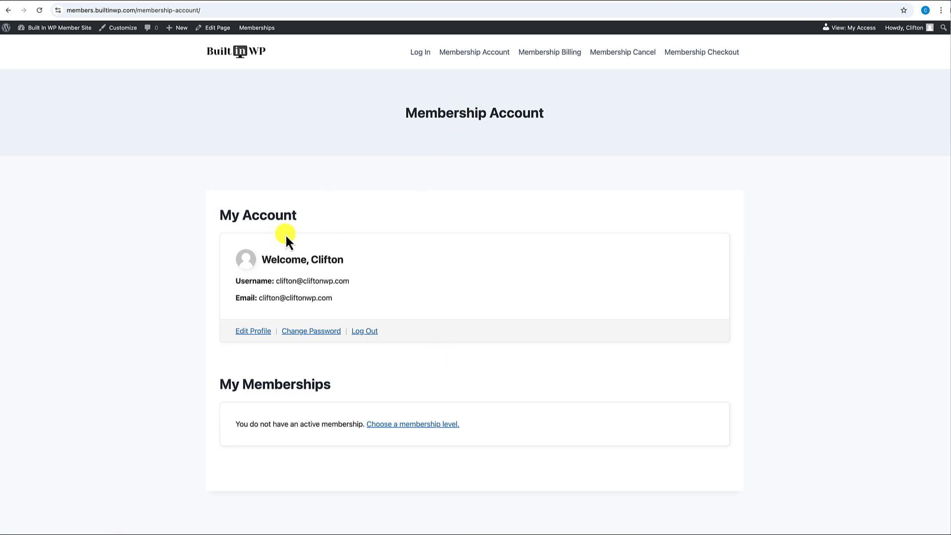
pyautogui.click(219, 28)
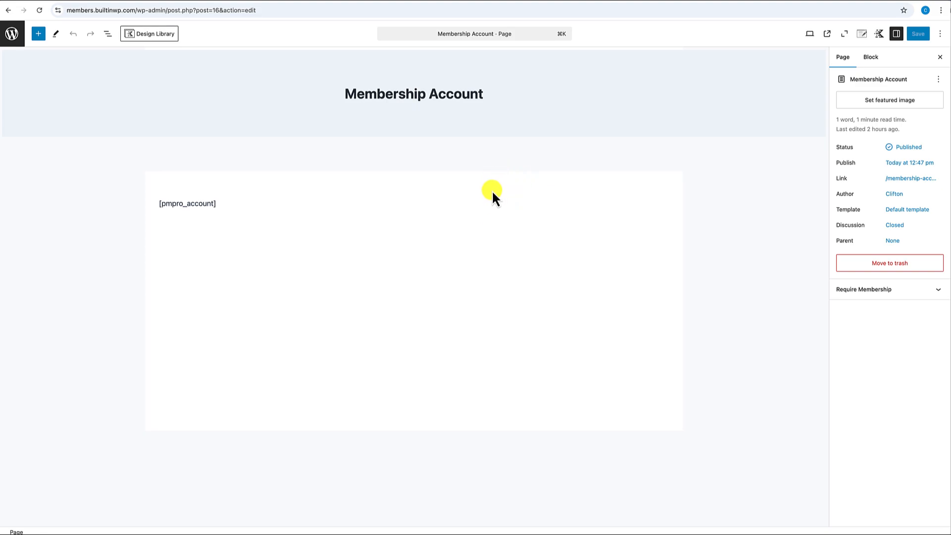
pyautogui.click(11, 33)
pyautogui.click(42, 31)
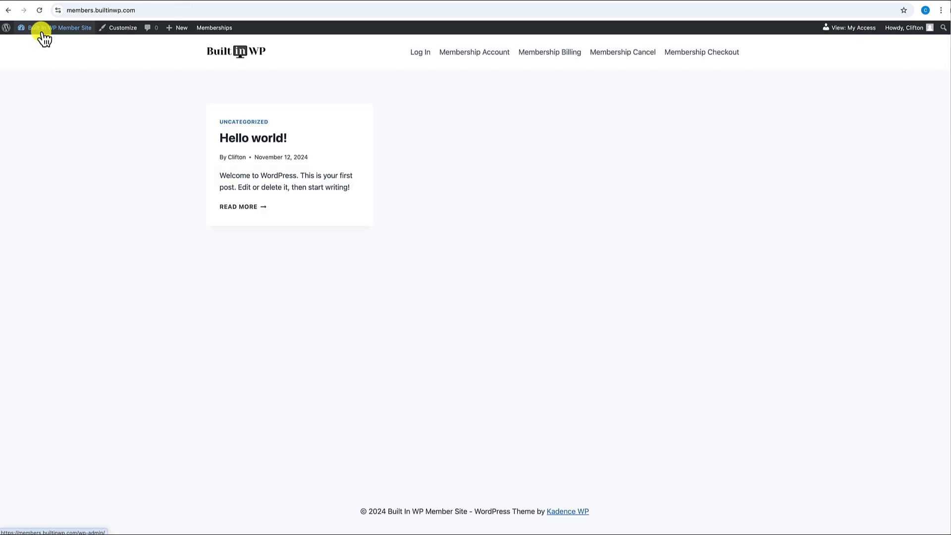
pyautogui.click(473, 53)
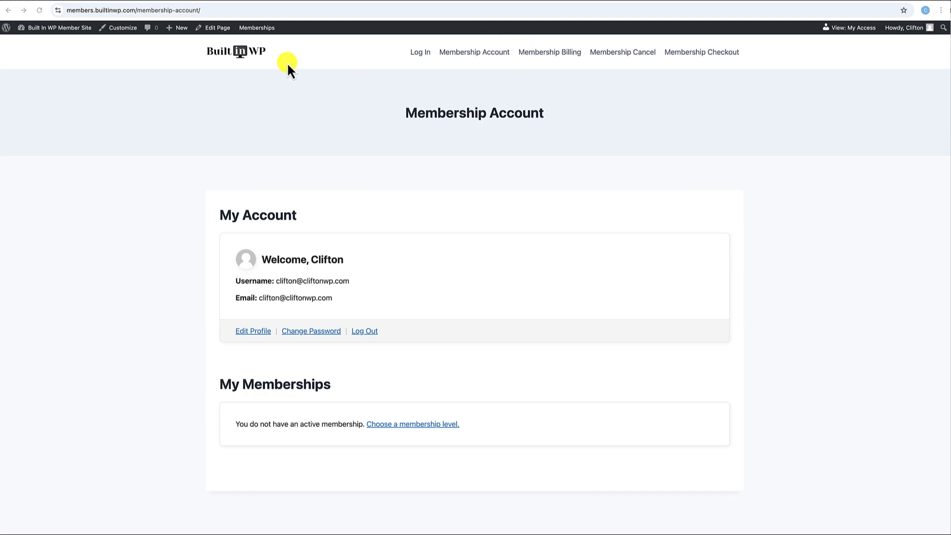
pyautogui.moveTo(37, 27)
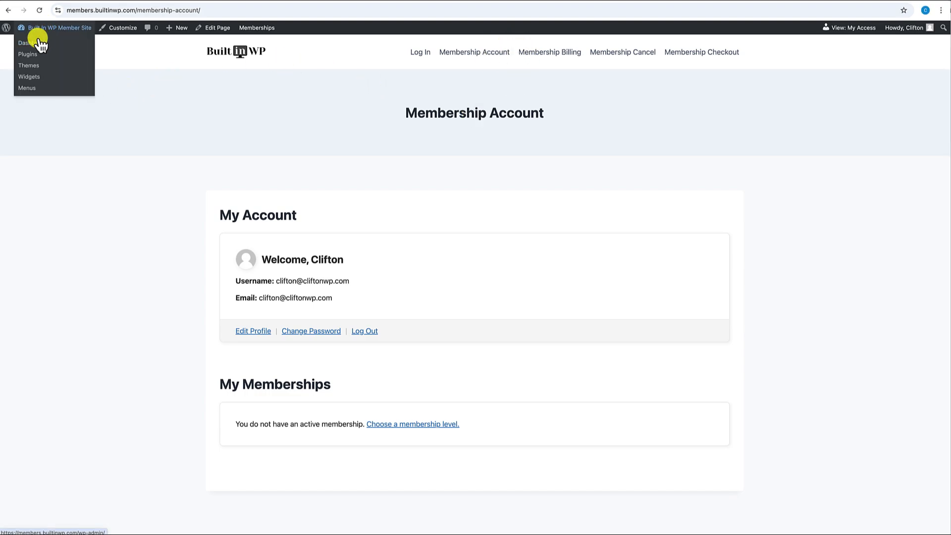
pyautogui.click(39, 44)
# - Open the Membership Account page for editing from All Pages
pyautogui.moveTo(30, 127)
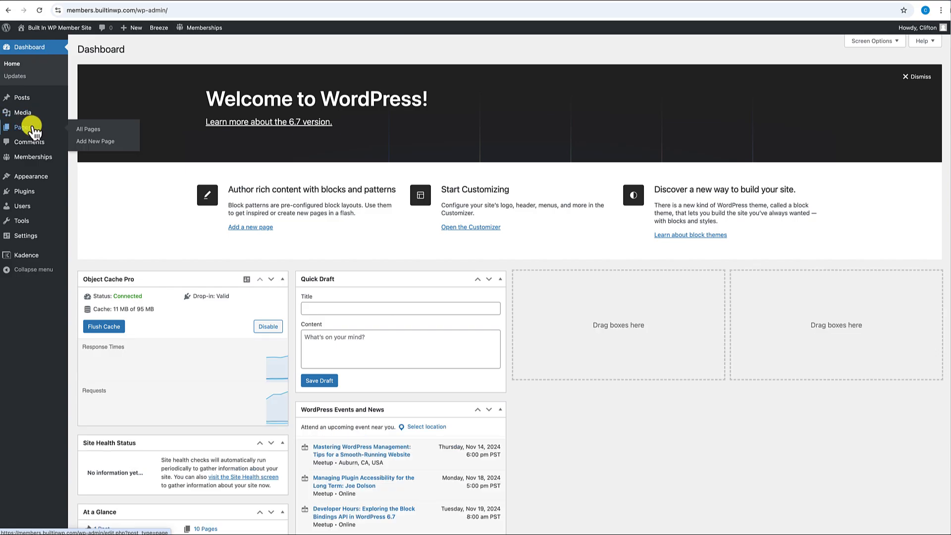
pyautogui.click(90, 130)
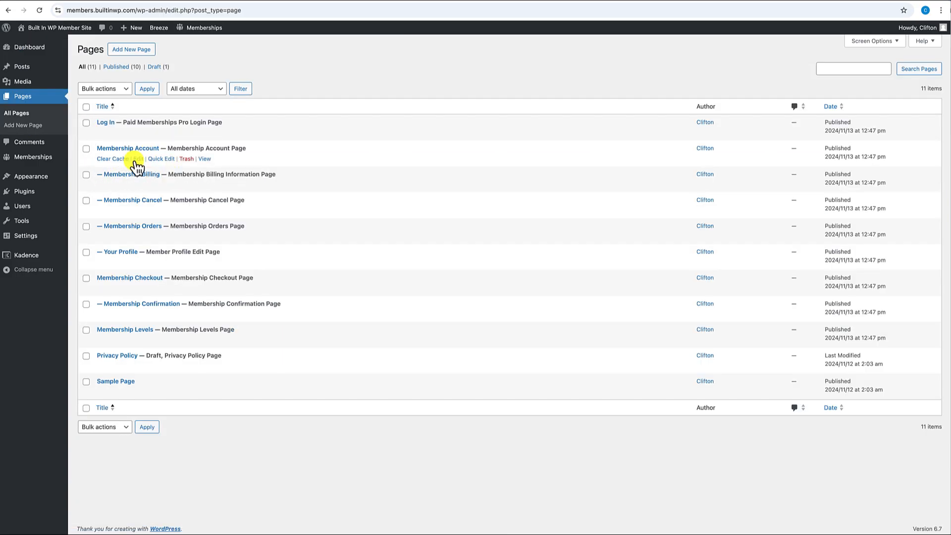
pyautogui.click(140, 159)
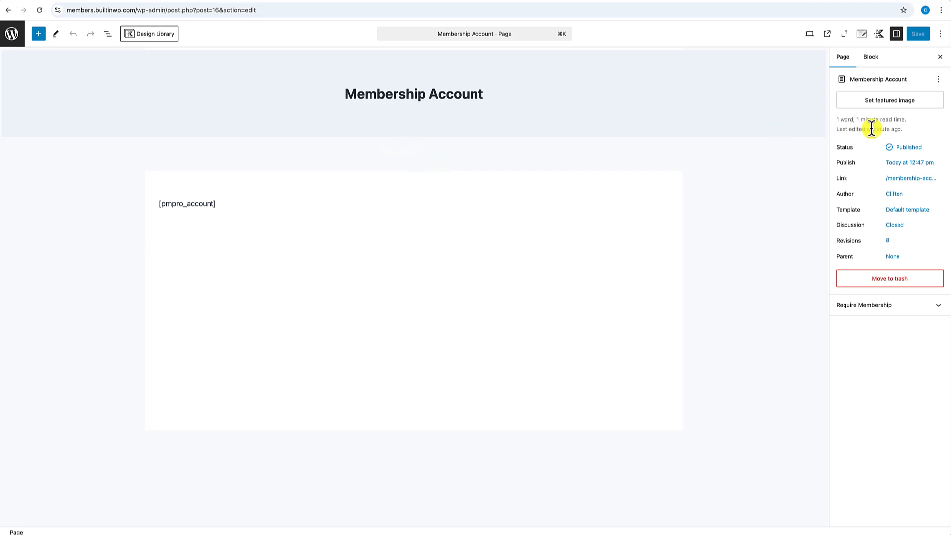
# - In Kadence page settings, disable the title, choose Fullwidth and Unboxed, and disable vertical spacing
pyautogui.click(862, 35)
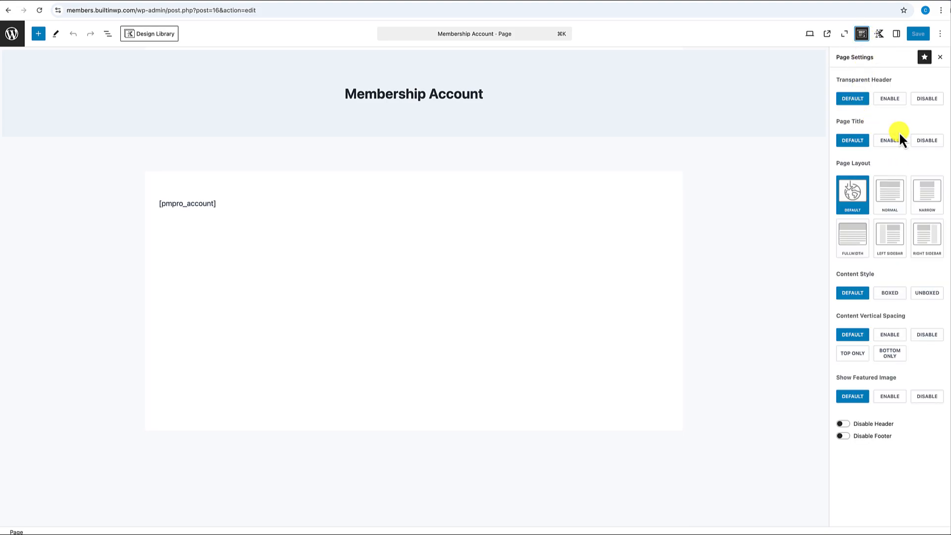
pyautogui.click(925, 141)
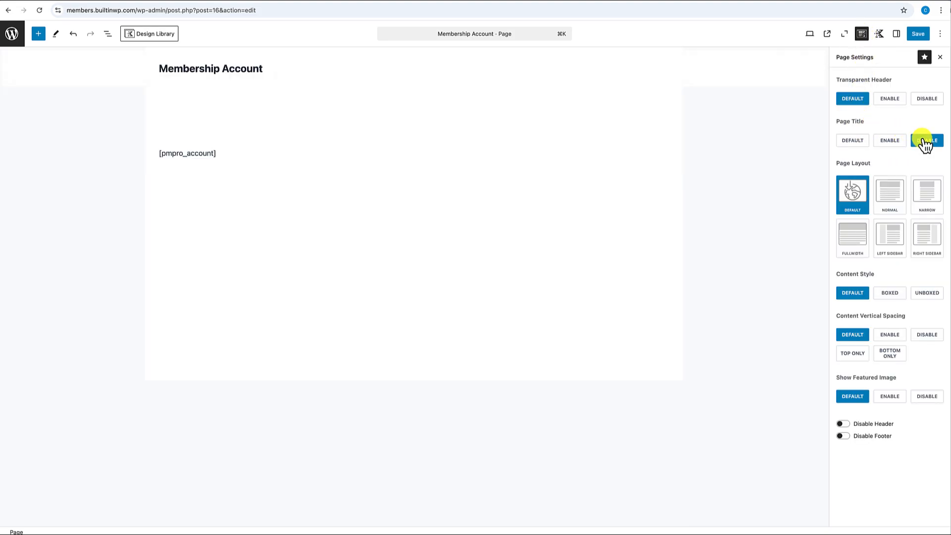
pyautogui.click(853, 240)
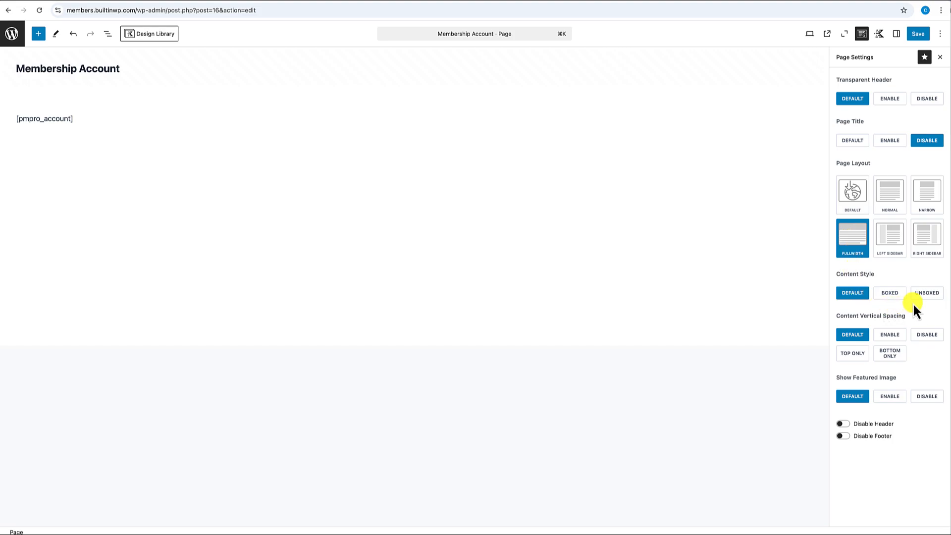
pyautogui.click(926, 296)
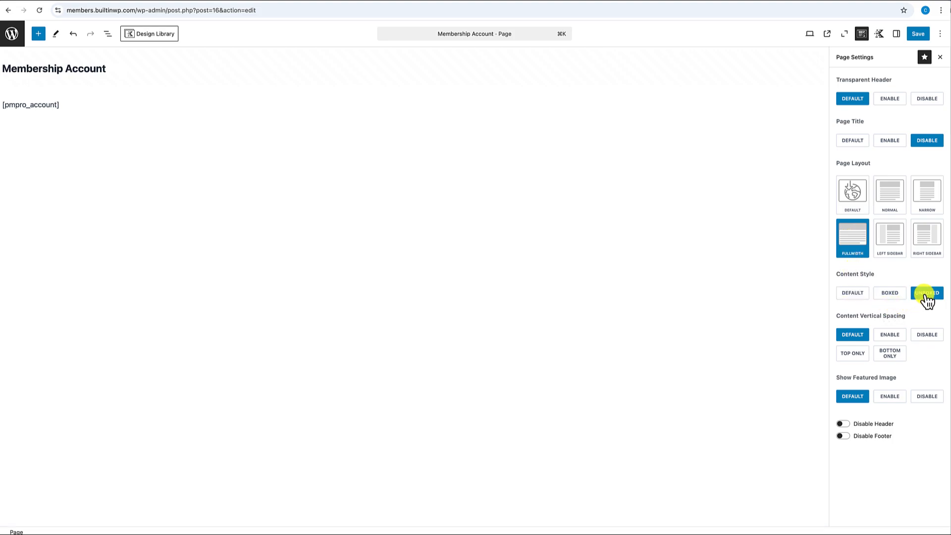
pyautogui.click(926, 338)
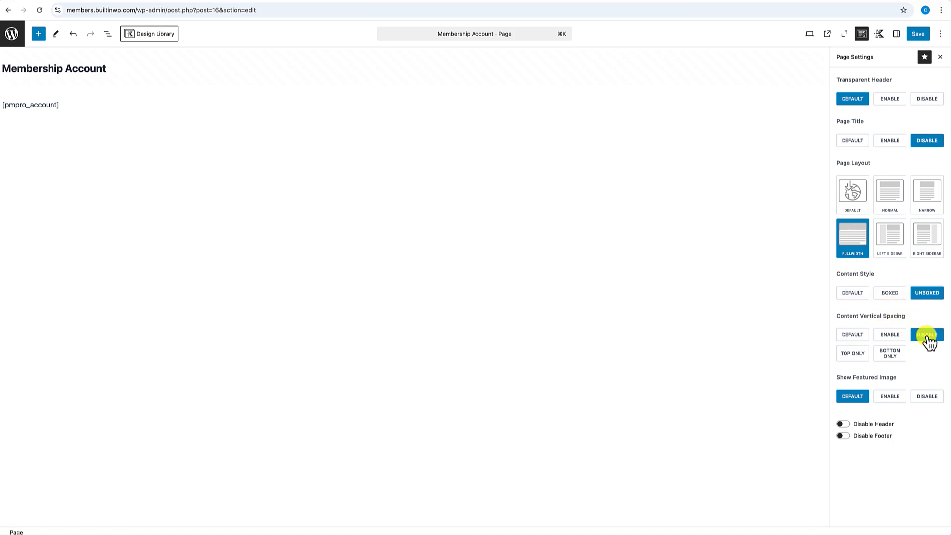
pyautogui.click(97, 108)
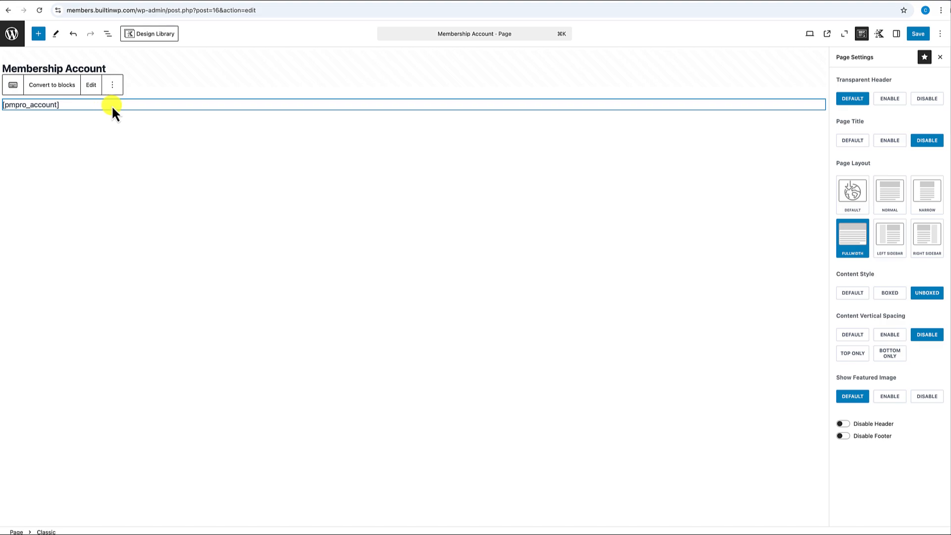
pyautogui.click(113, 85)
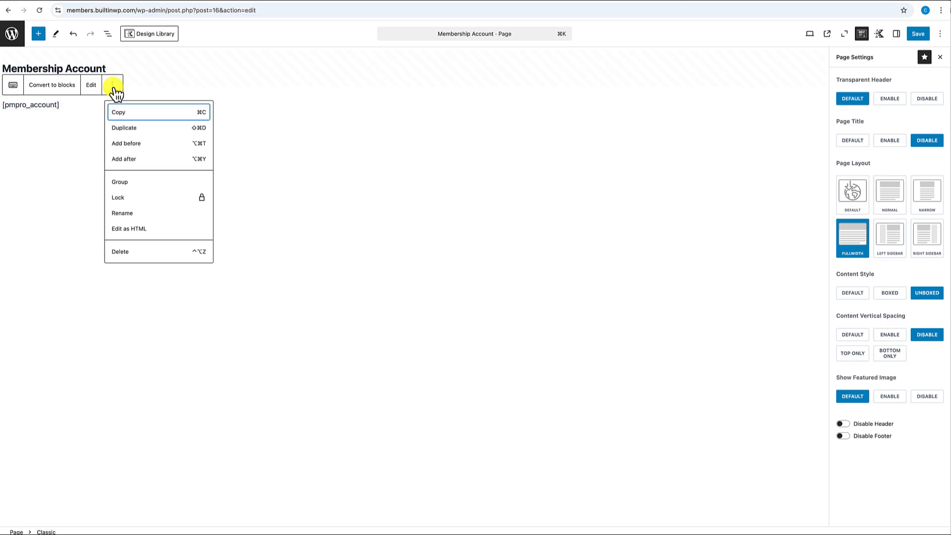
# - Insert a single-column Row Layout above the [pmpro_account] shortcode
pyautogui.click(132, 149)
pyautogui.write('/')
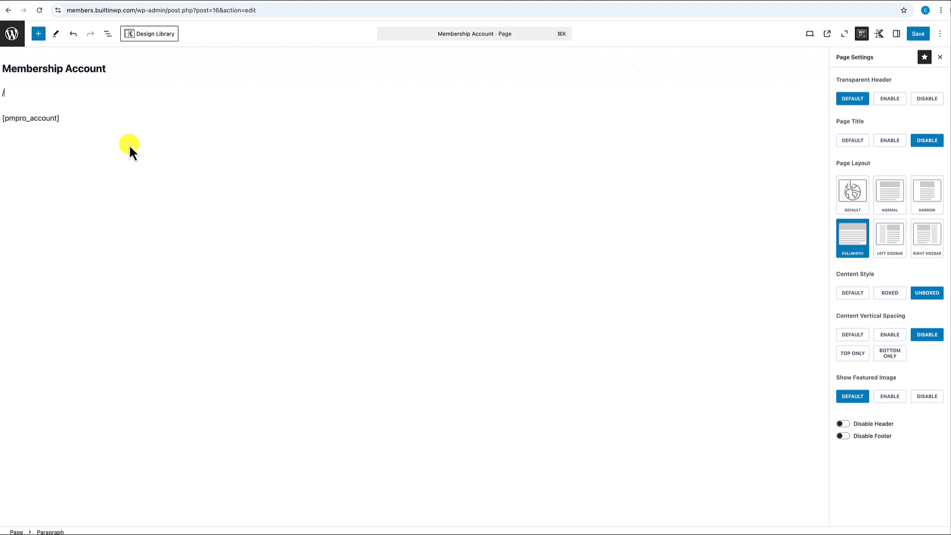
pyautogui.write('row')
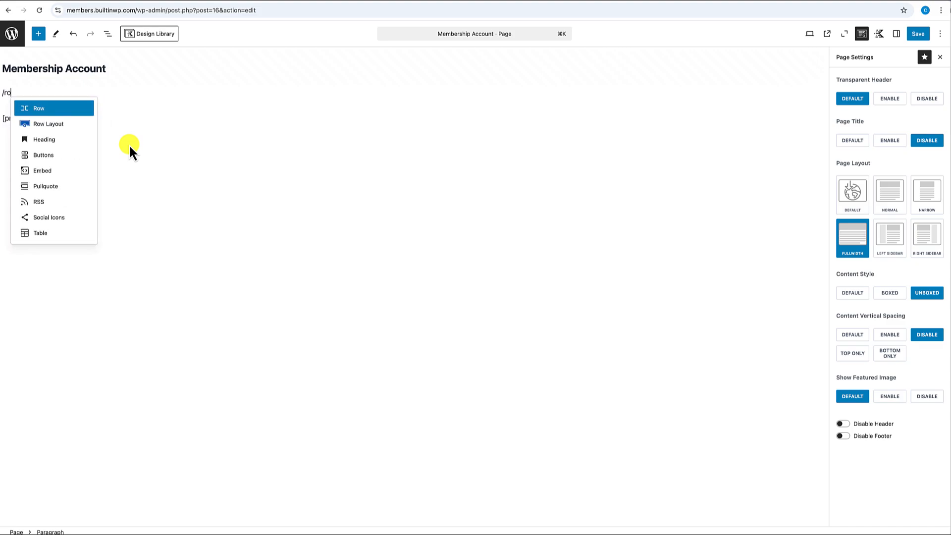
pyautogui.click(61, 123)
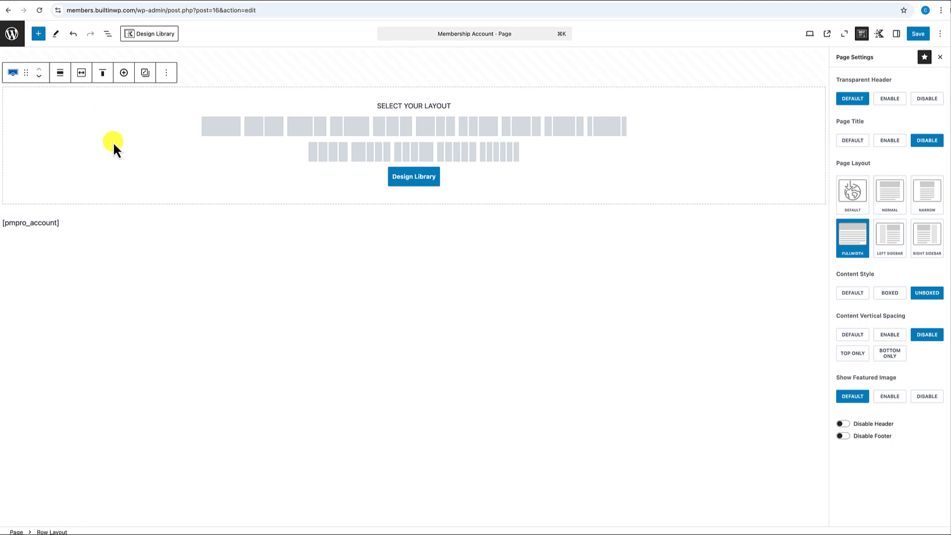
pyautogui.click(221, 126)
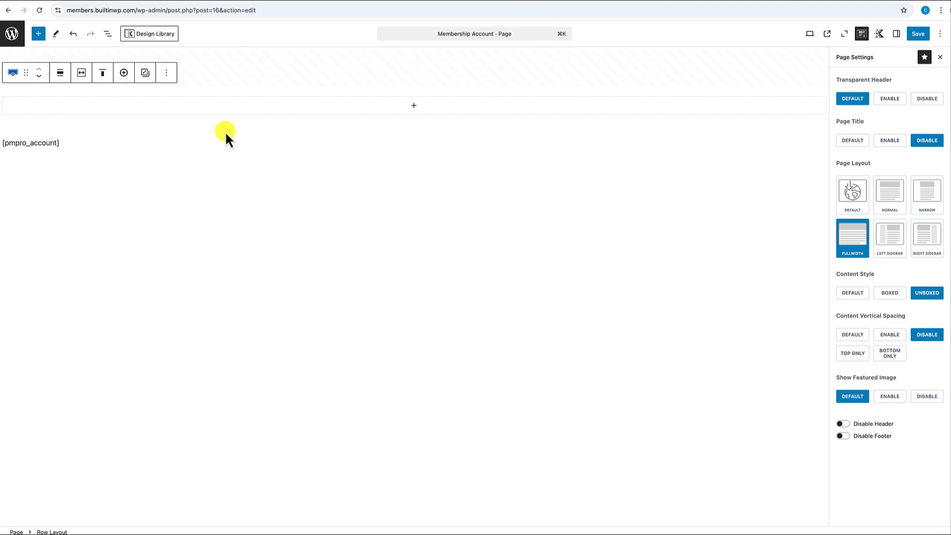
# - Set the row to full width, theme inner content width, and 2X Large top padding
pyautogui.click(61, 78)
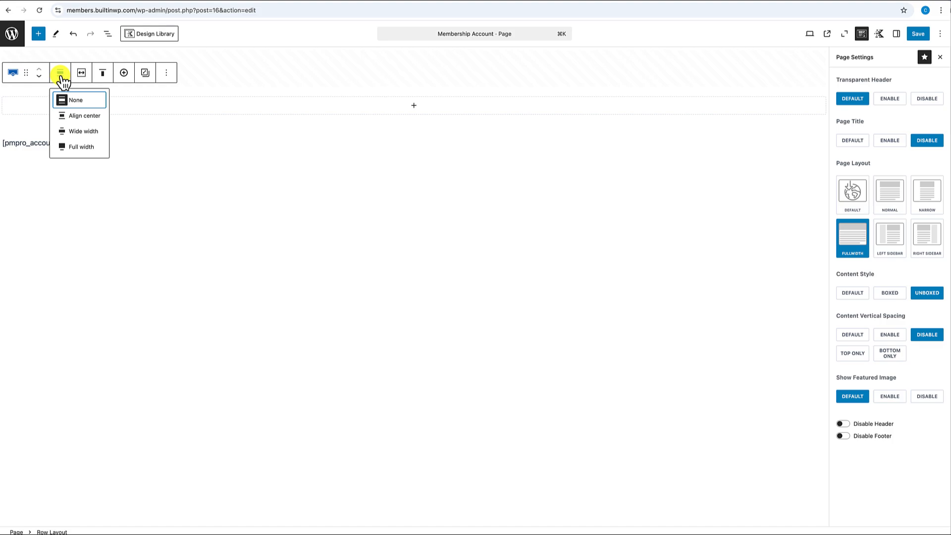
pyautogui.click(73, 147)
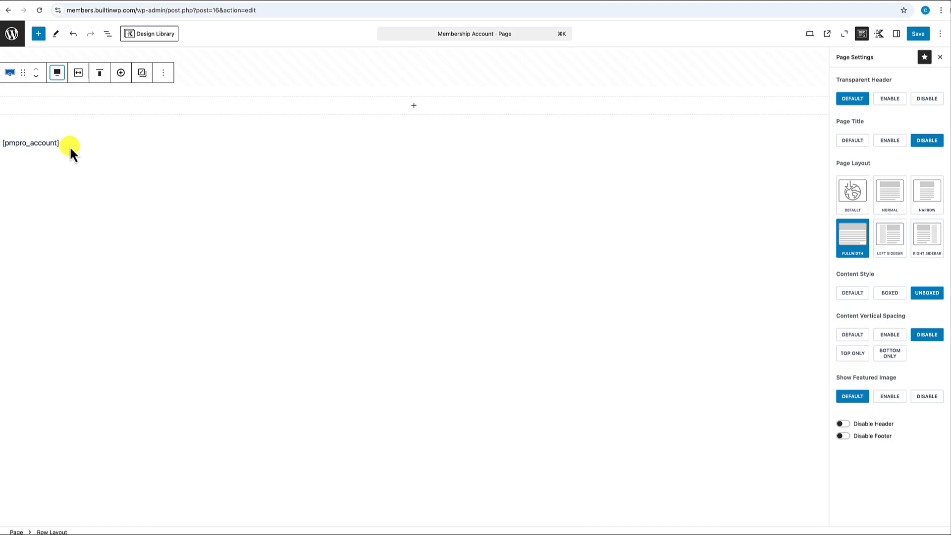
pyautogui.click(78, 80)
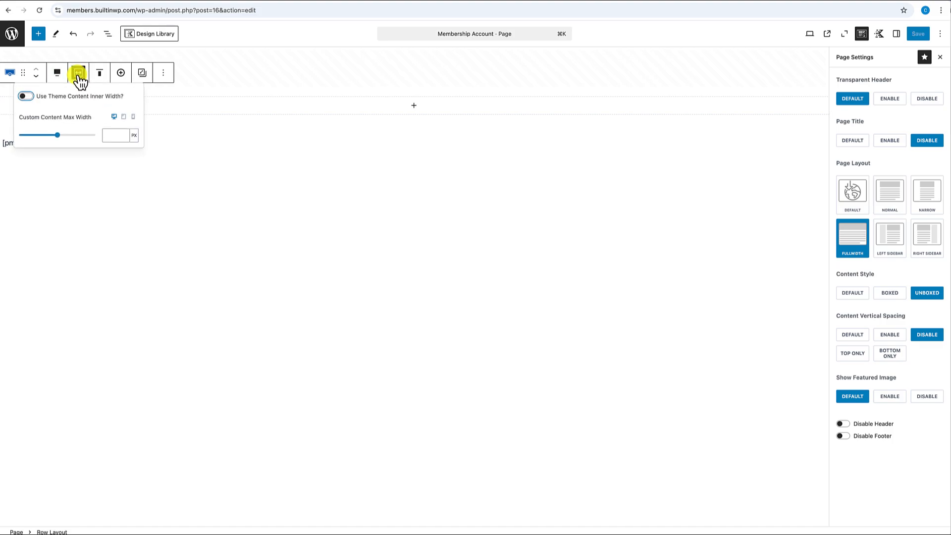
pyautogui.click(26, 97)
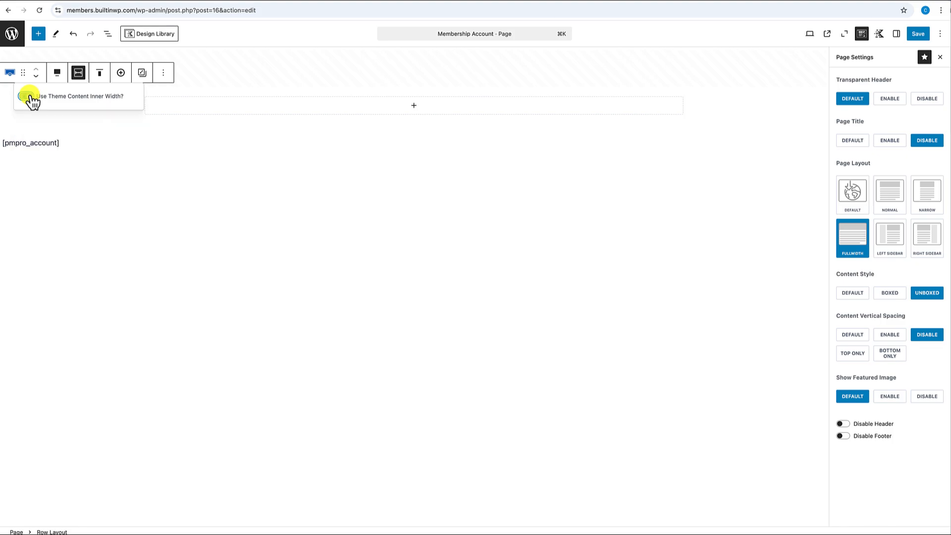
pyautogui.click(161, 127)
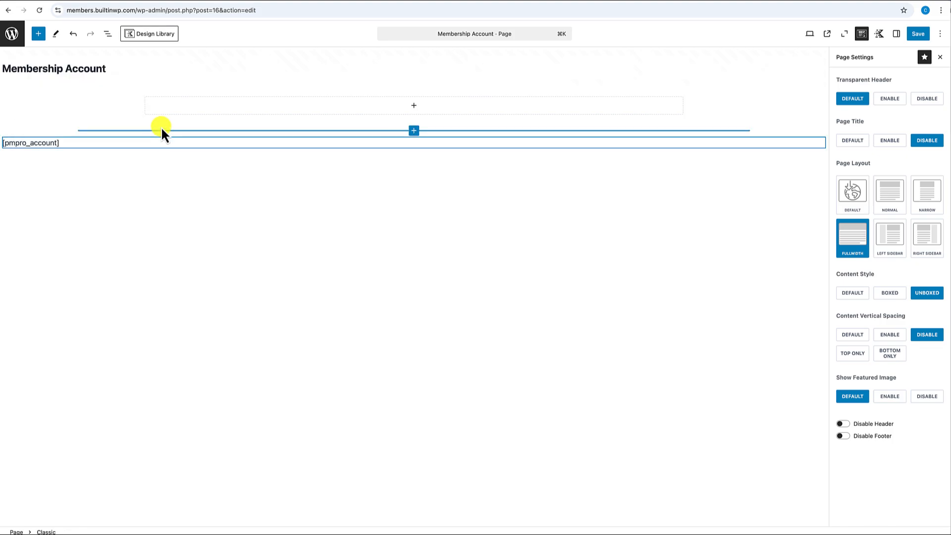
pyautogui.click(401, 93)
pyautogui.moveTo(401, 93); pyautogui.dragTo(415, 189)
# - Add a centered H1 Text (Adv) heading 'Welcome to the Member Area' inside the row
pyautogui.click(415, 140)
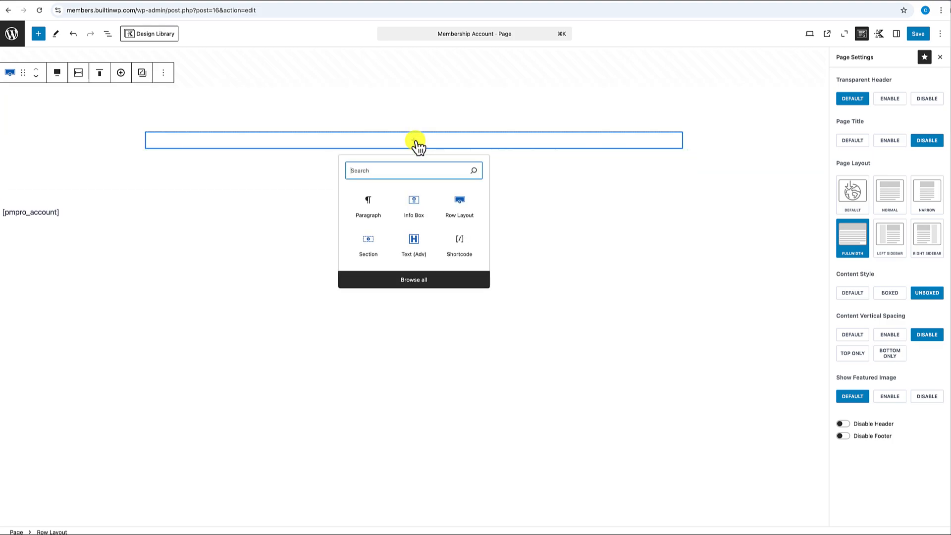
pyautogui.click(414, 247)
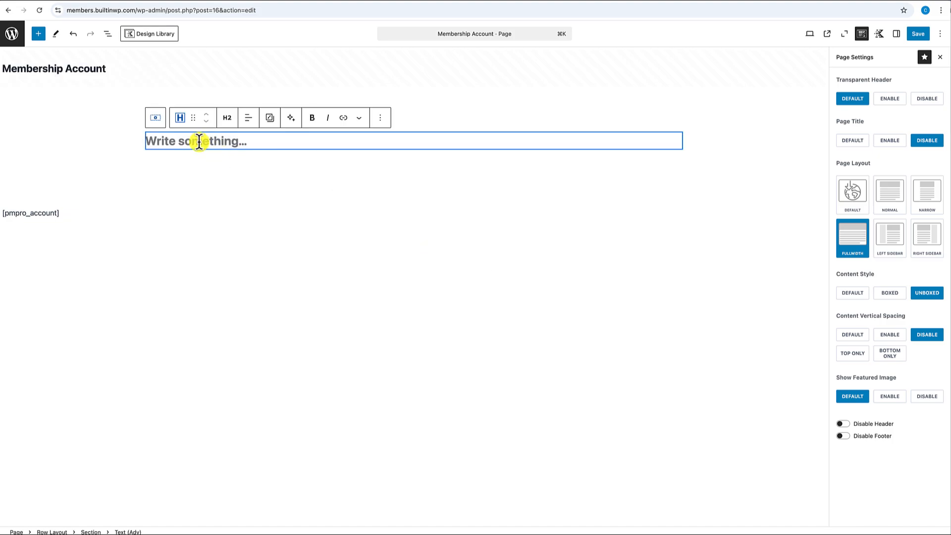
pyautogui.write('We')
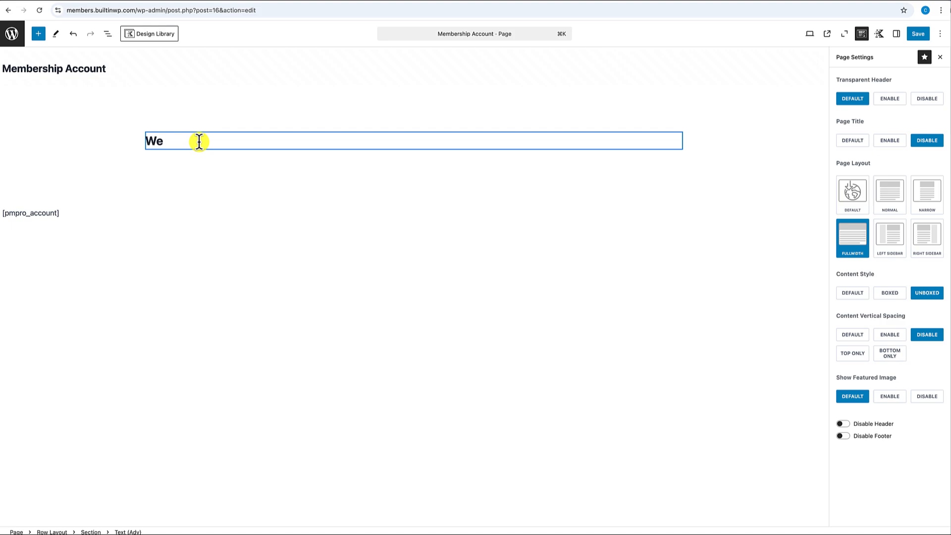
pyautogui.write('lcome to the Member Area')
pyautogui.click(248, 119)
pyautogui.click(266, 159)
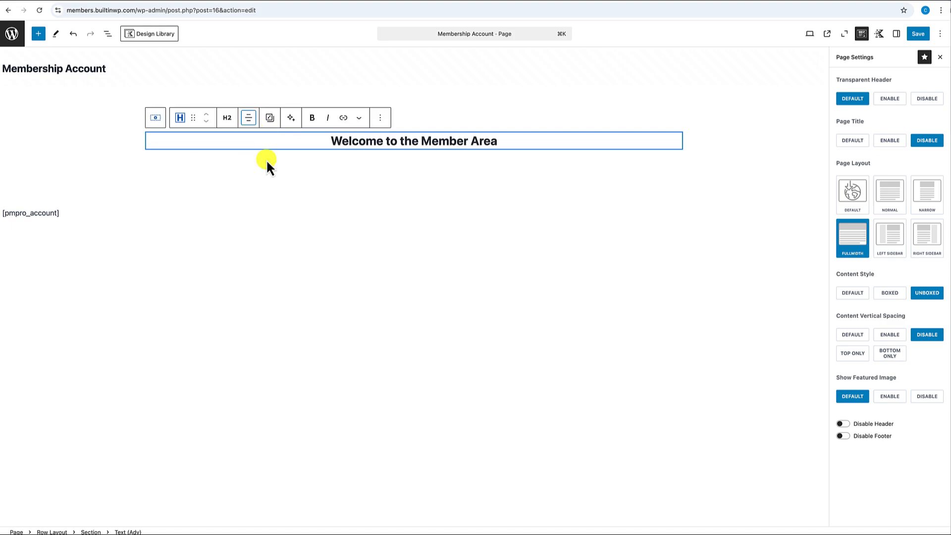
pyautogui.click(472, 144)
pyautogui.click(226, 118)
pyautogui.click(233, 144)
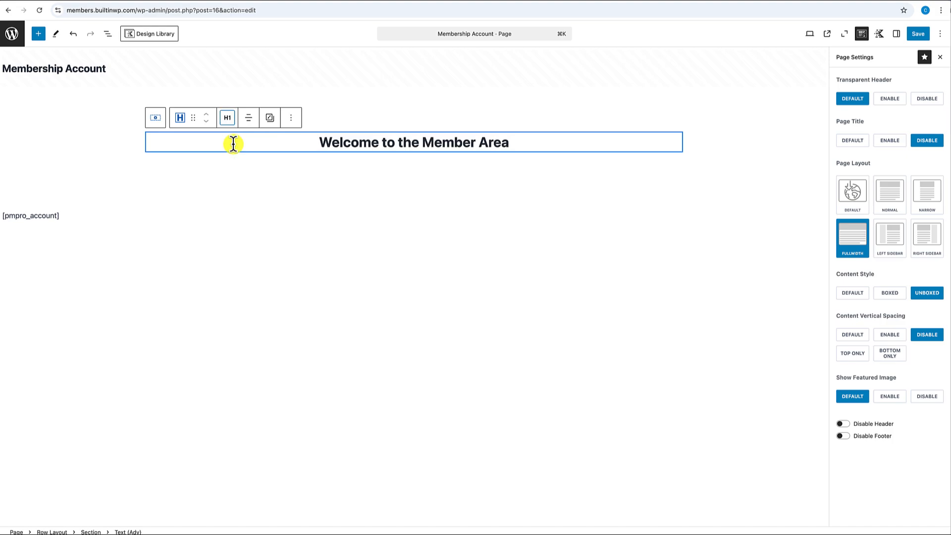
pyautogui.click(432, 143)
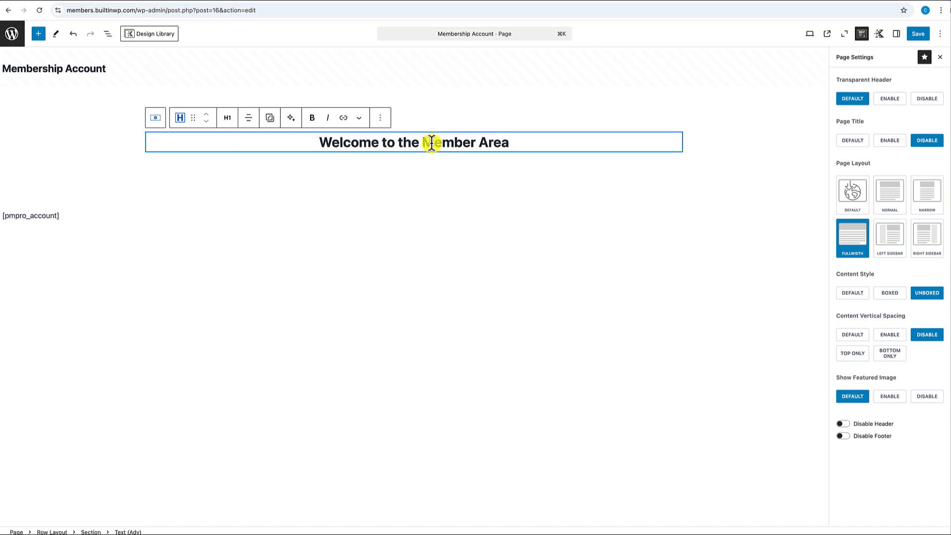
# - Set the heading to the XL font size and start a new block below it
pyautogui.click(896, 33)
pyautogui.click(874, 201)
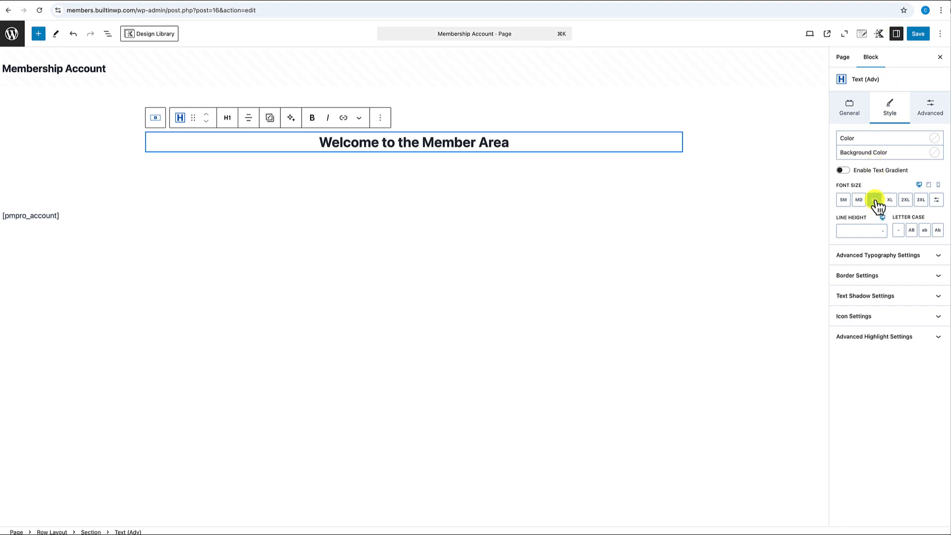
pyautogui.click(889, 200)
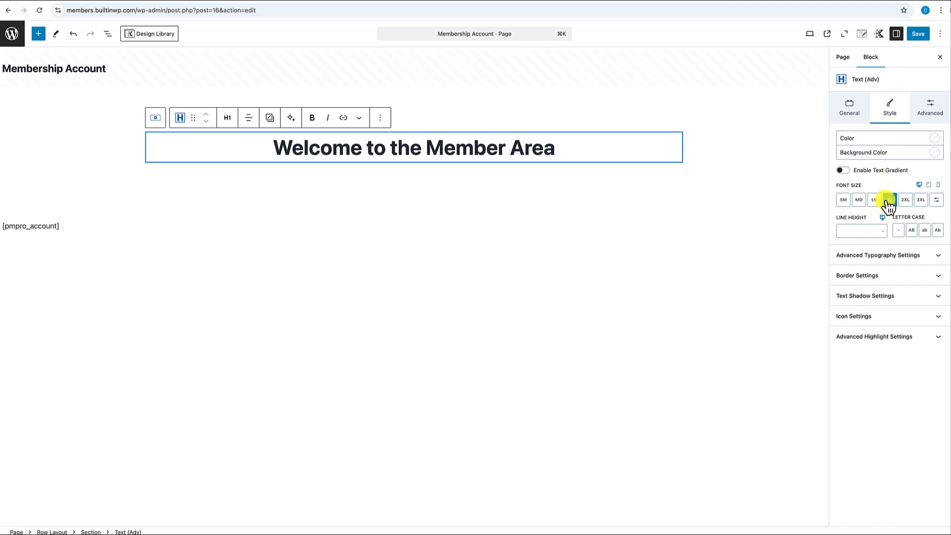
pyautogui.click(555, 150)
pyautogui.press('Return')
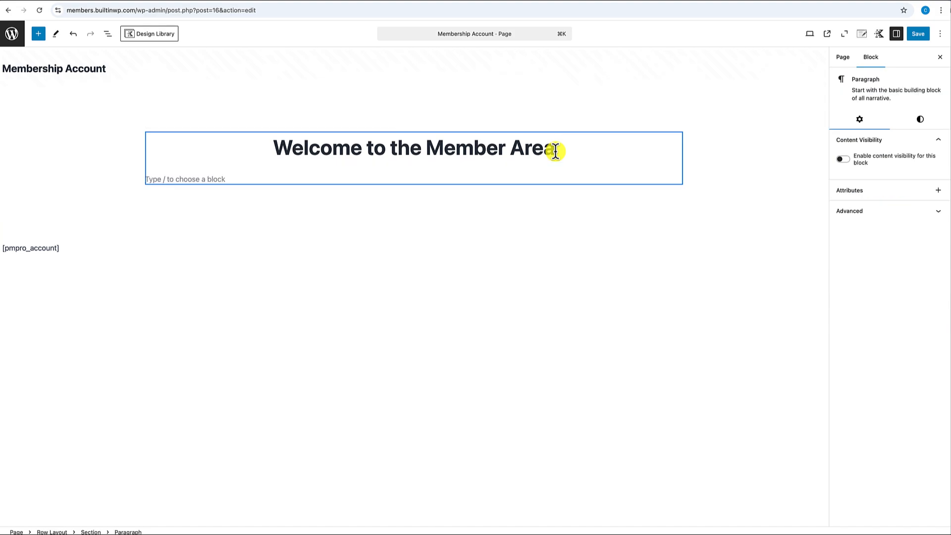
# - Add a centered Text (Adv) subtitle 'Access your content below' and change its tag from H2 to Paragraph
pyautogui.write('/')
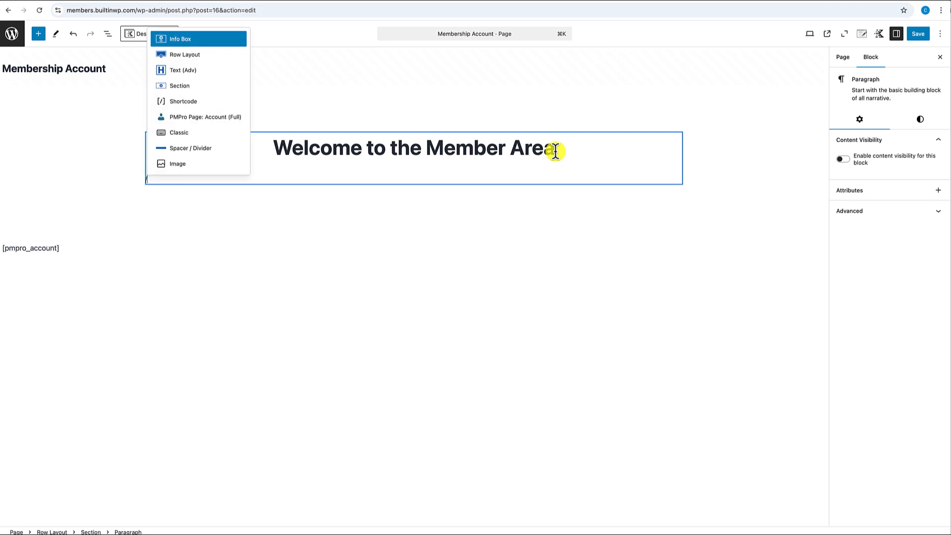
pyautogui.write('text')
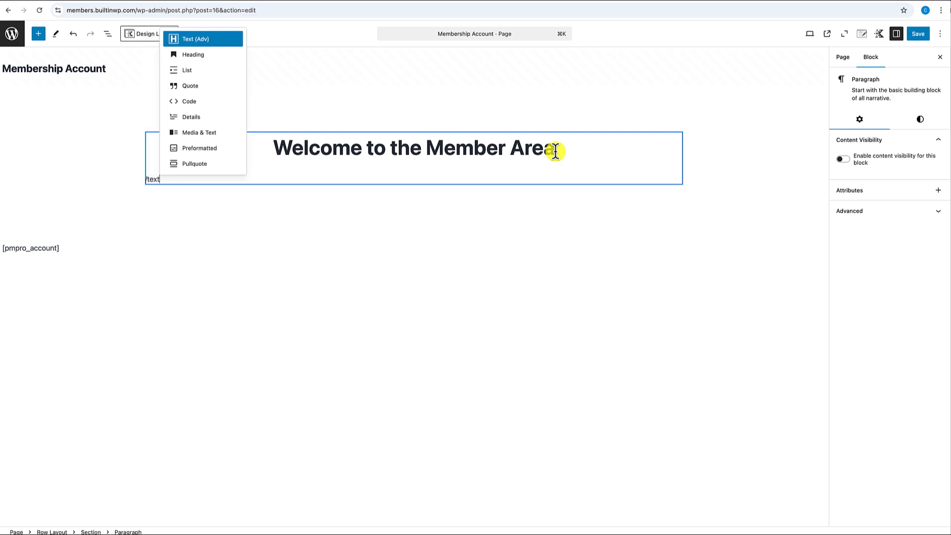
pyautogui.click(209, 41)
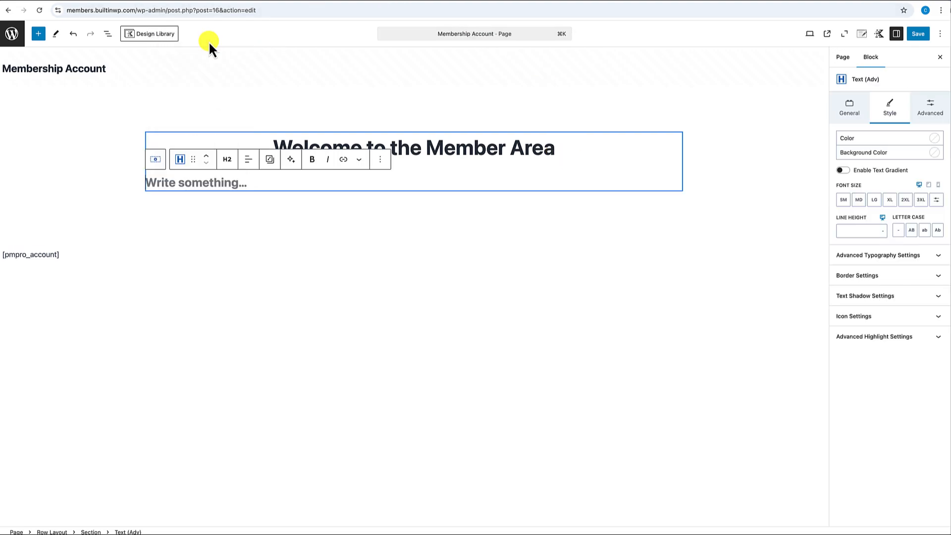
pyautogui.click(250, 161)
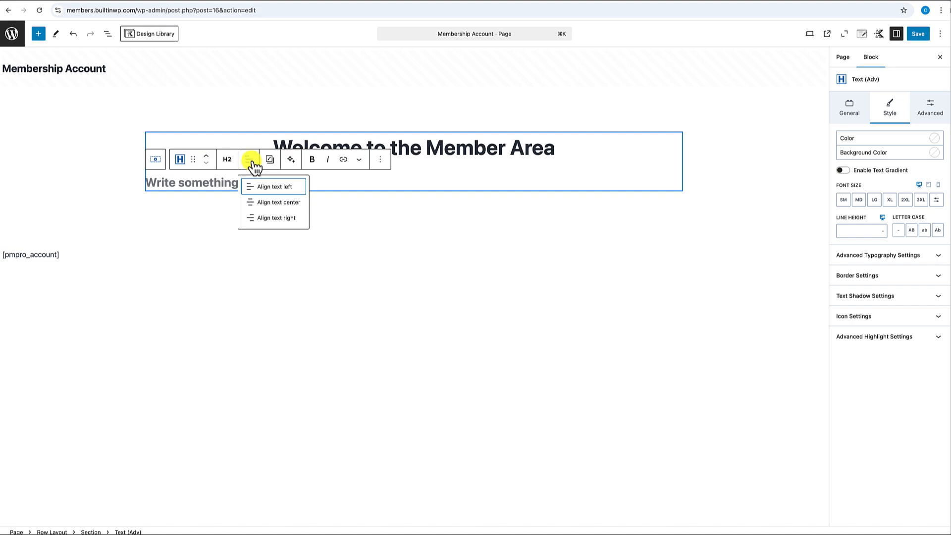
pyautogui.click(283, 201)
pyautogui.click(372, 183)
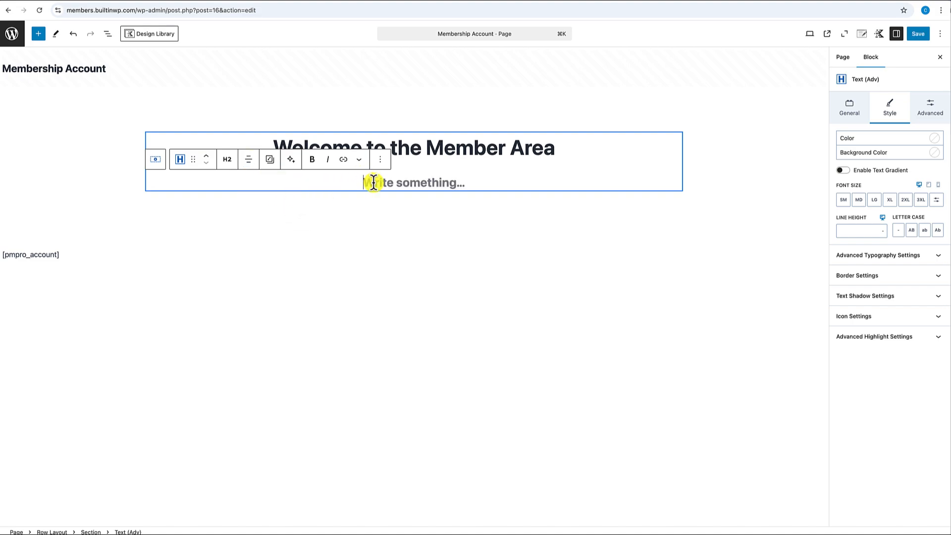
pyautogui.write('Access yout')
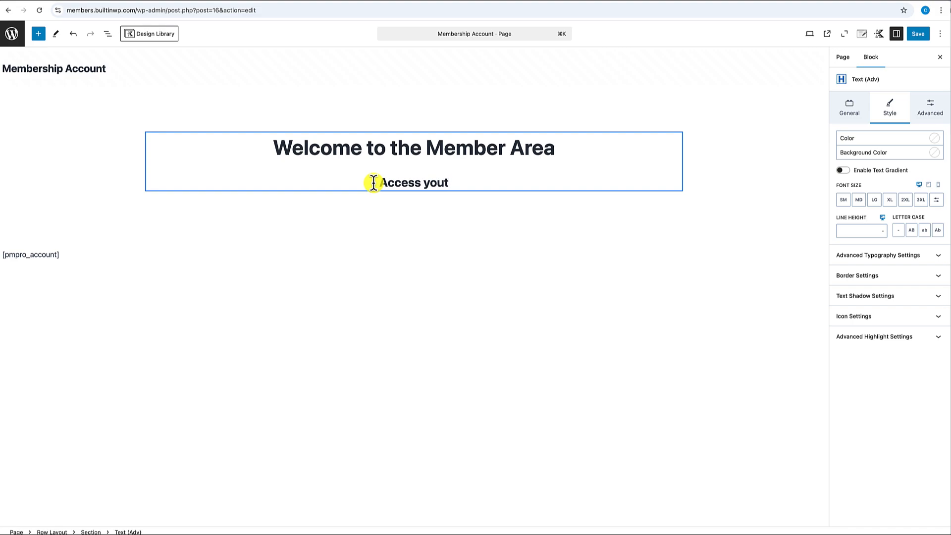
pyautogui.press('BackSpace')
pyautogui.write('r content below')
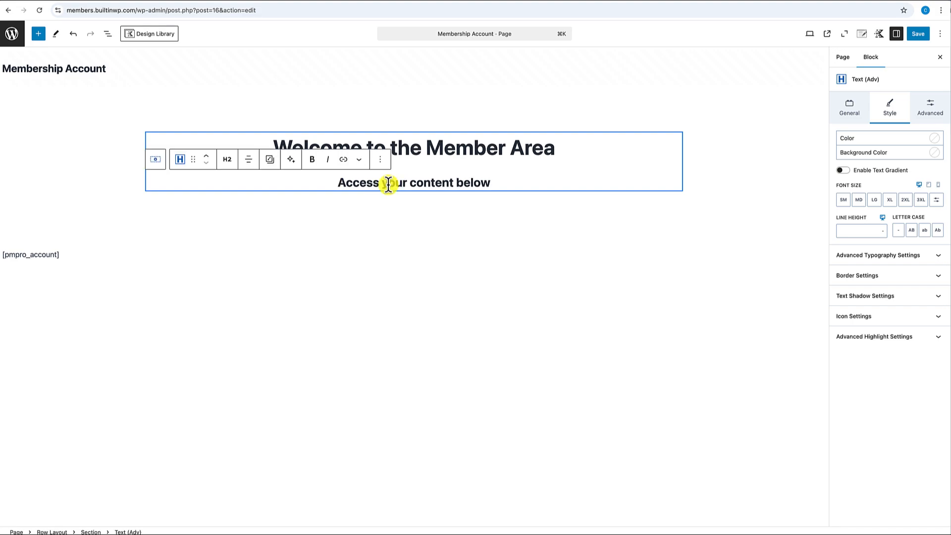
pyautogui.click(228, 160)
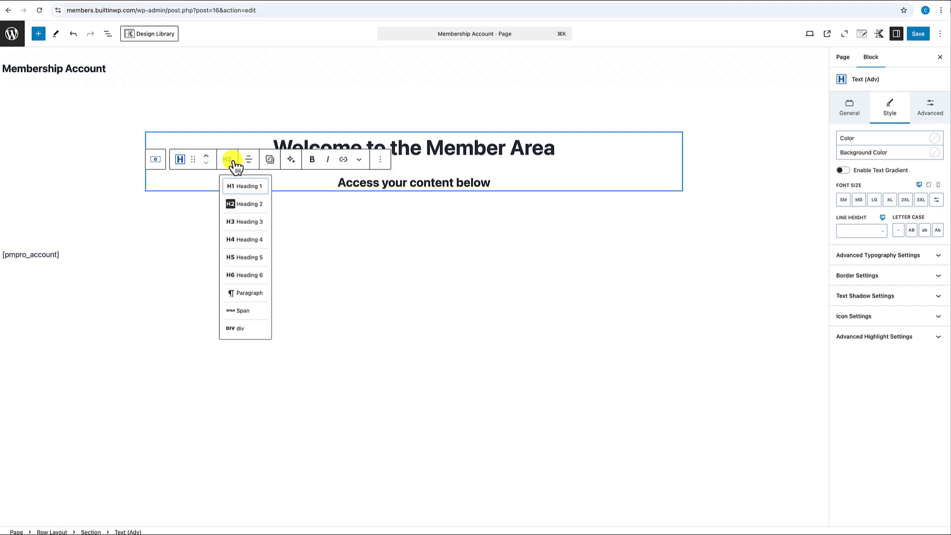
pyautogui.click(243, 296)
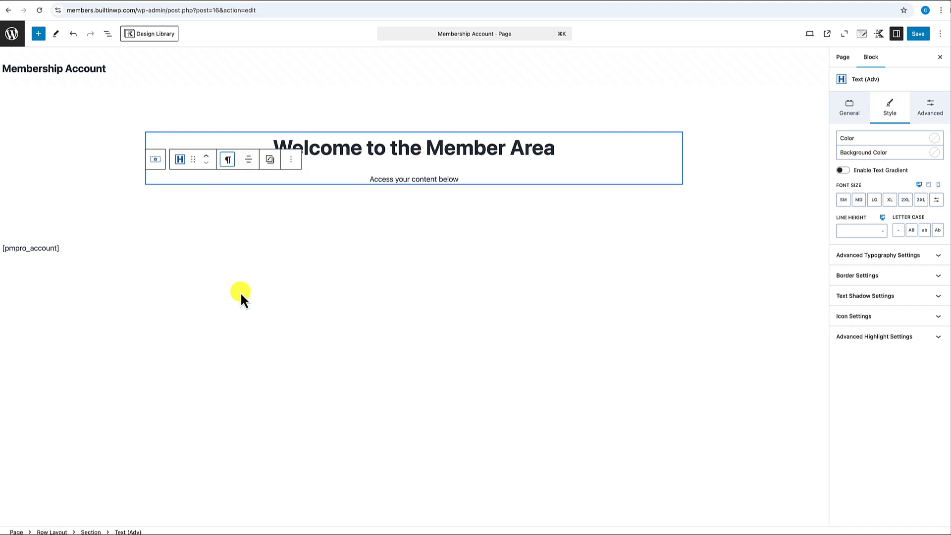
pyautogui.click(469, 151)
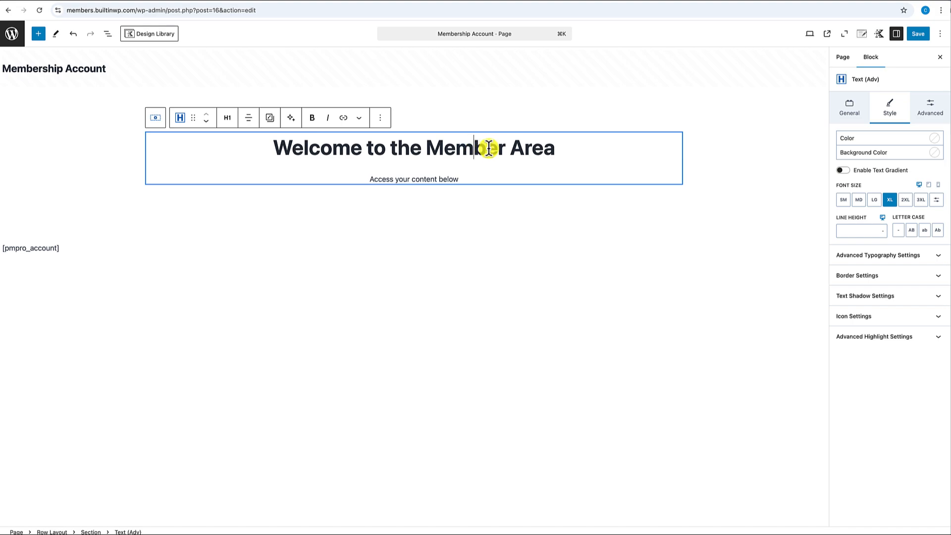
# - Set the welcome heading's bottom margin to None
pyautogui.click(931, 115)
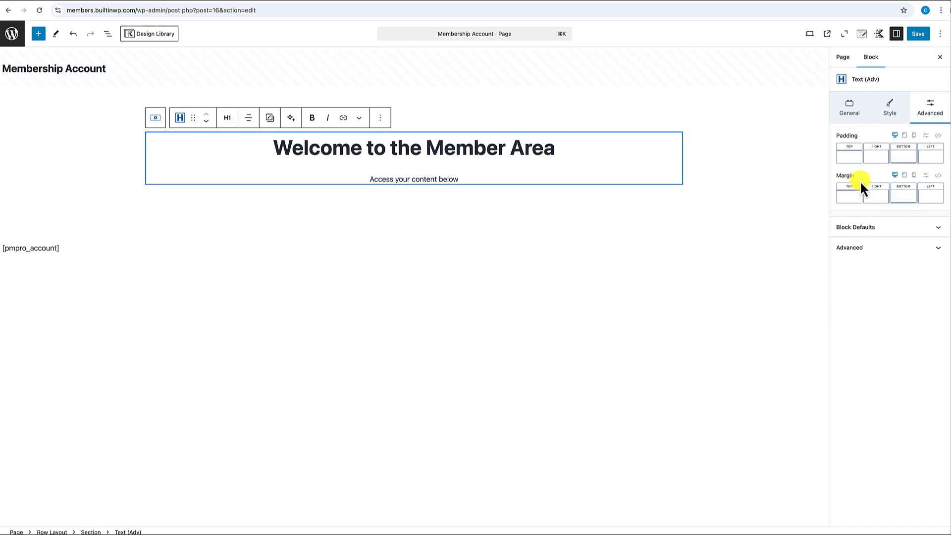
pyautogui.click(903, 201)
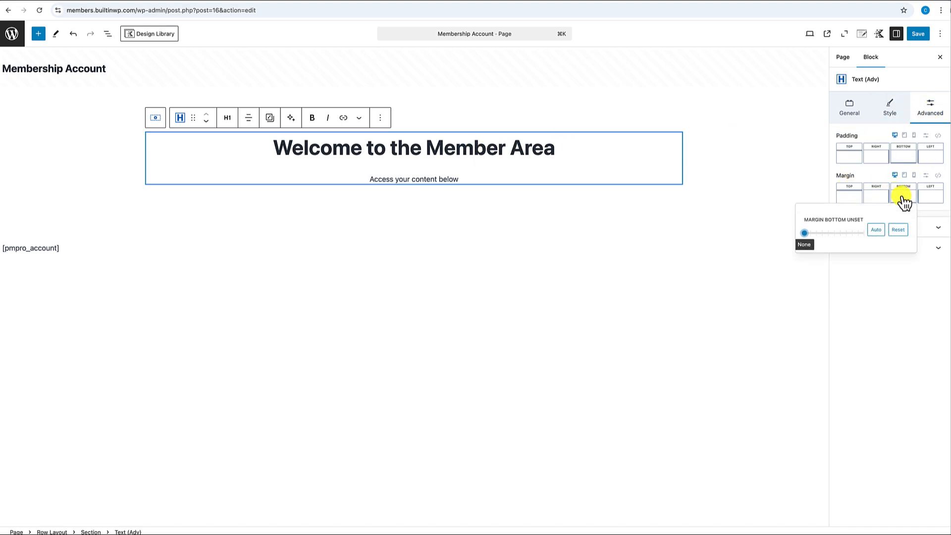
pyautogui.click(817, 240)
pyautogui.moveTo(819, 241); pyautogui.dragTo(762, 244)
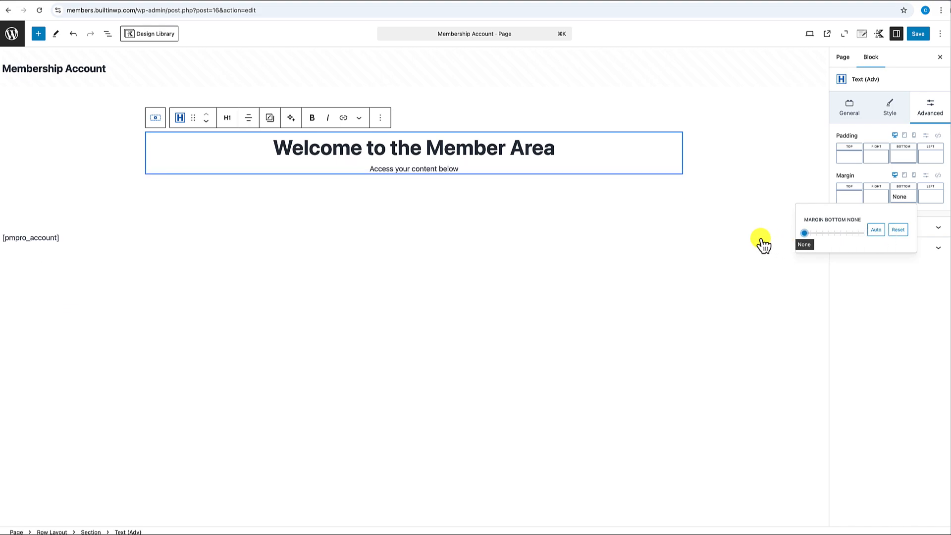
pyautogui.click(467, 168)
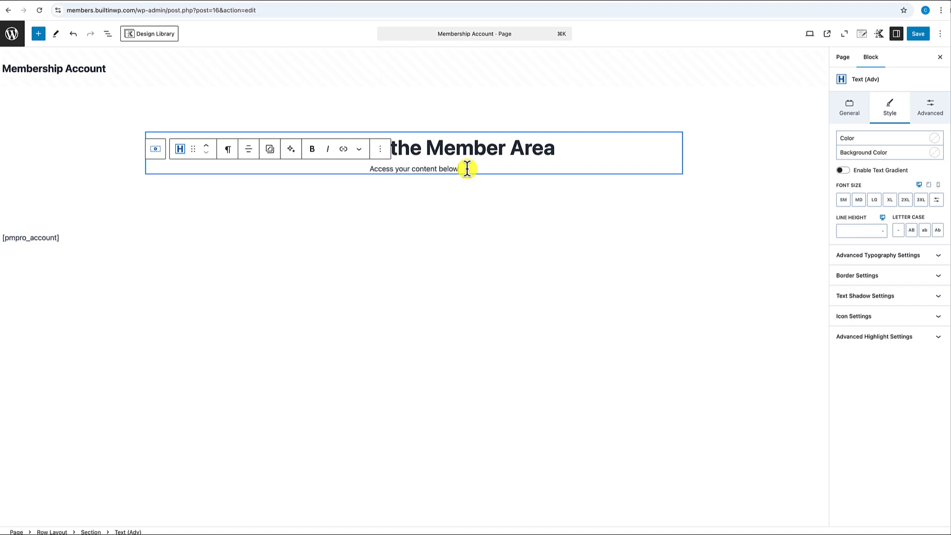
# - Insert a Row Layout with three equal columns below the subtitle and select its first column
pyautogui.press('Return')
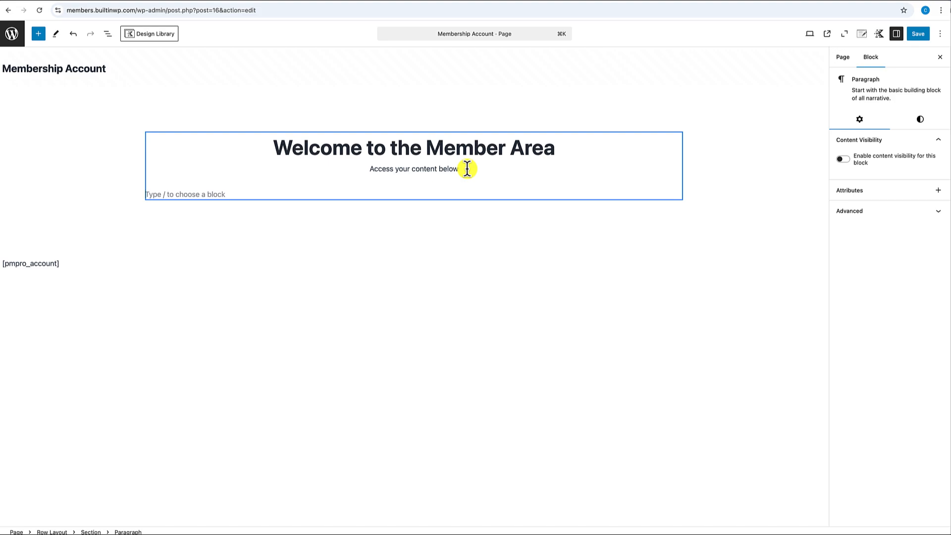
pyautogui.write('/row')
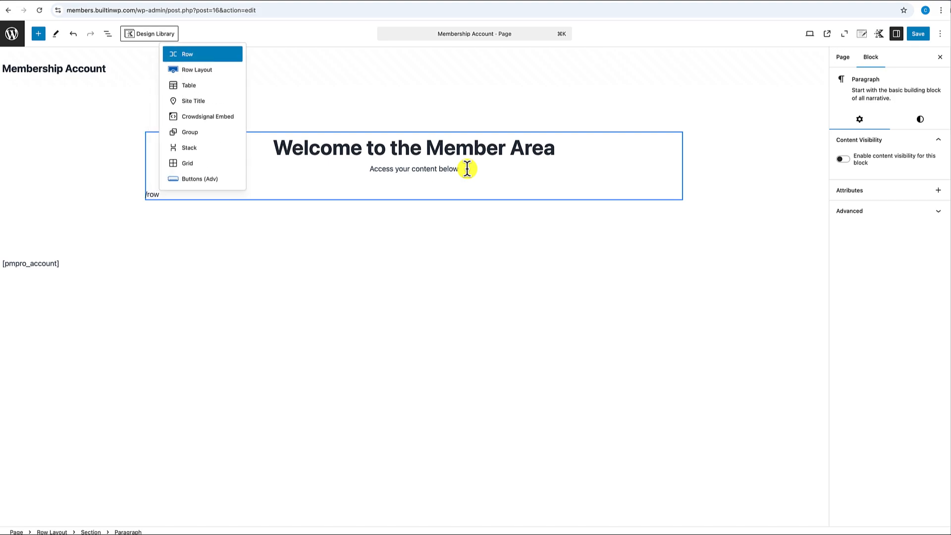
pyautogui.click(192, 70)
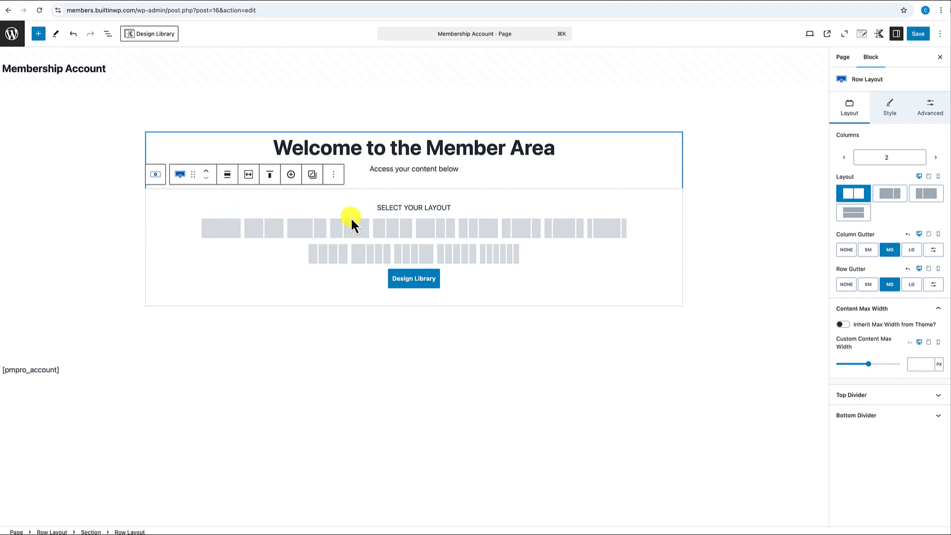
pyautogui.click(394, 234)
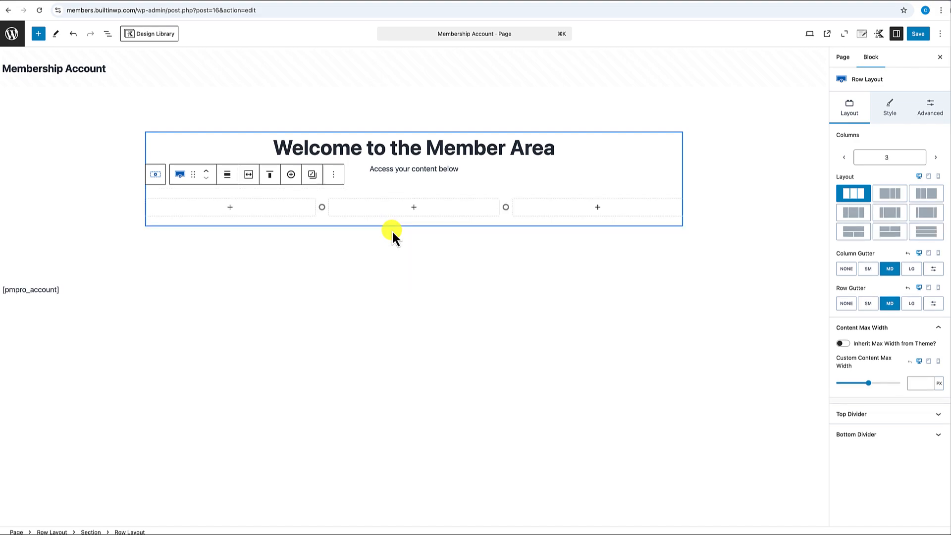
pyautogui.click(235, 213)
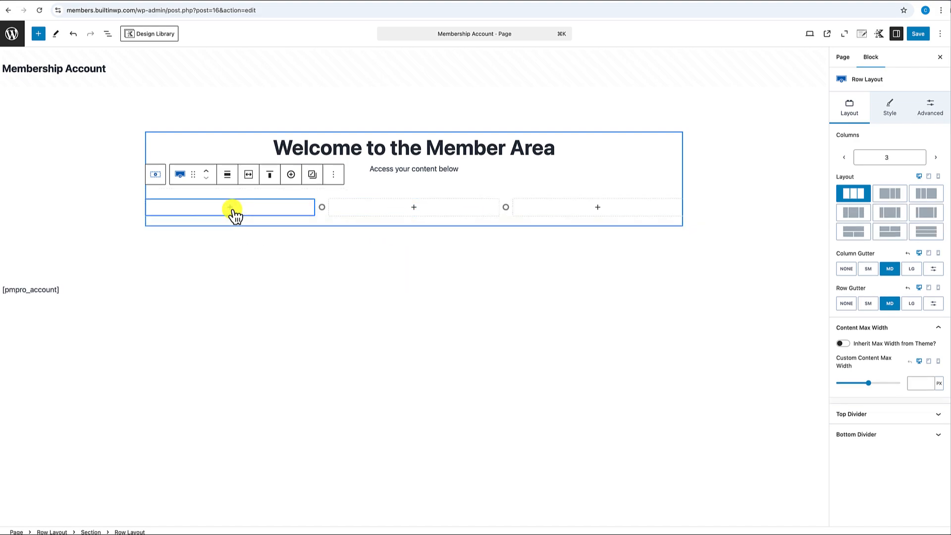
pyautogui.click(230, 210)
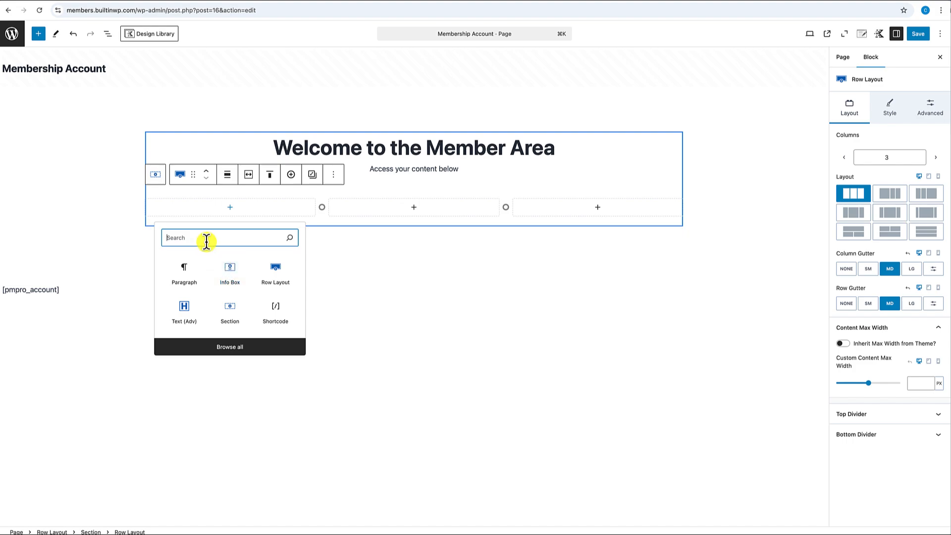
# - Add an Info Box to the first column and set its icon size to 30
pyautogui.click(230, 279)
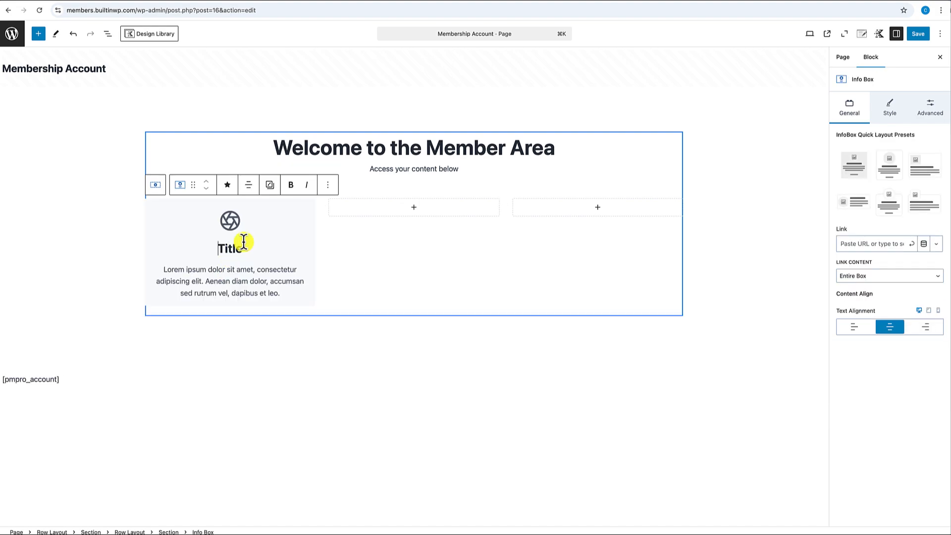
pyautogui.click(303, 210)
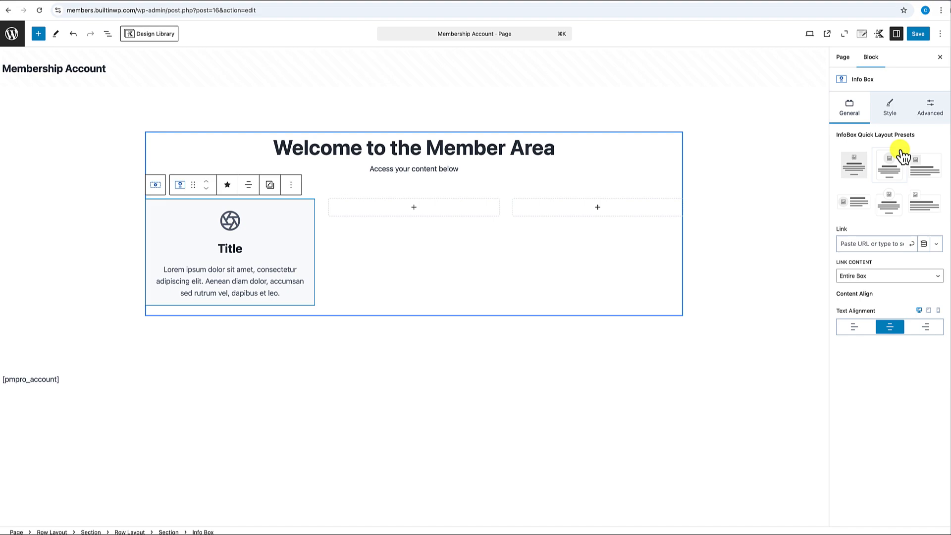
pyautogui.click(893, 114)
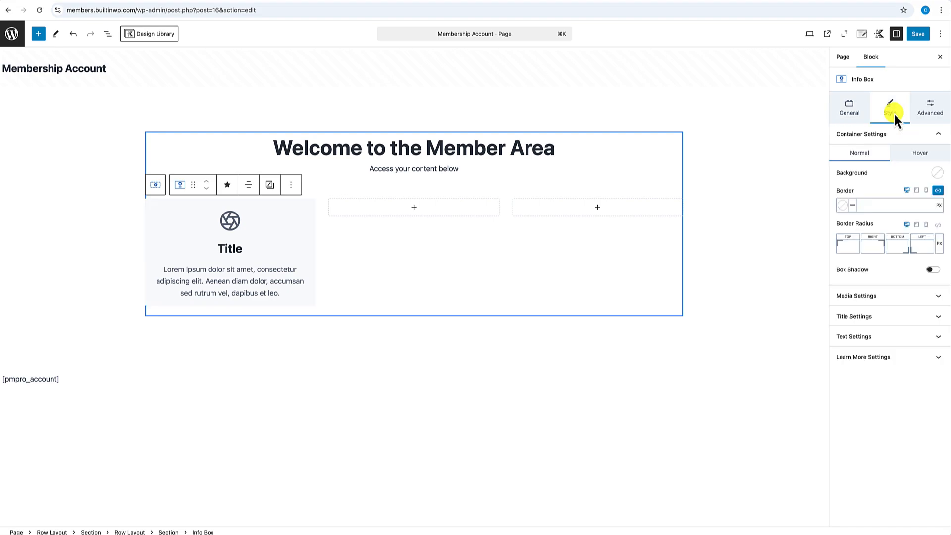
pyautogui.click(880, 294)
pyautogui.scroll(-4, 879, 297)
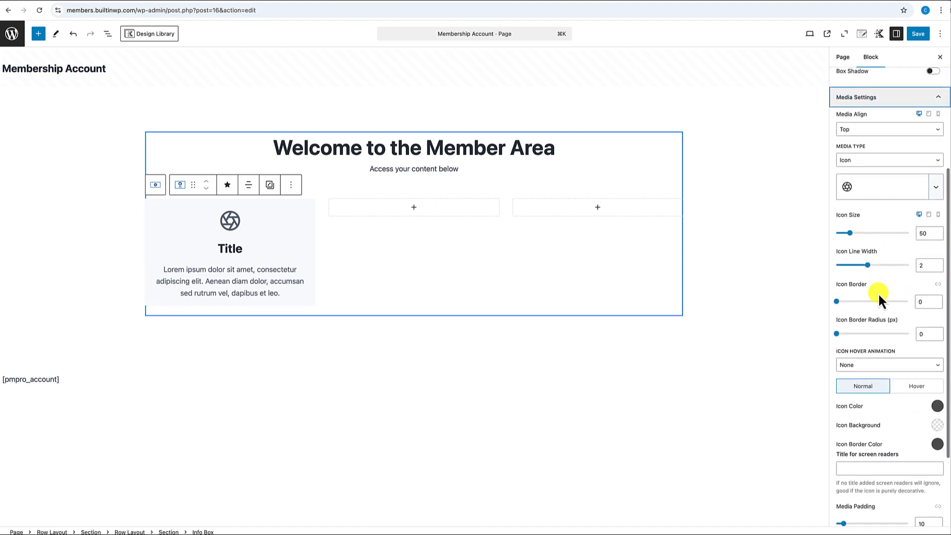
pyautogui.click(925, 234)
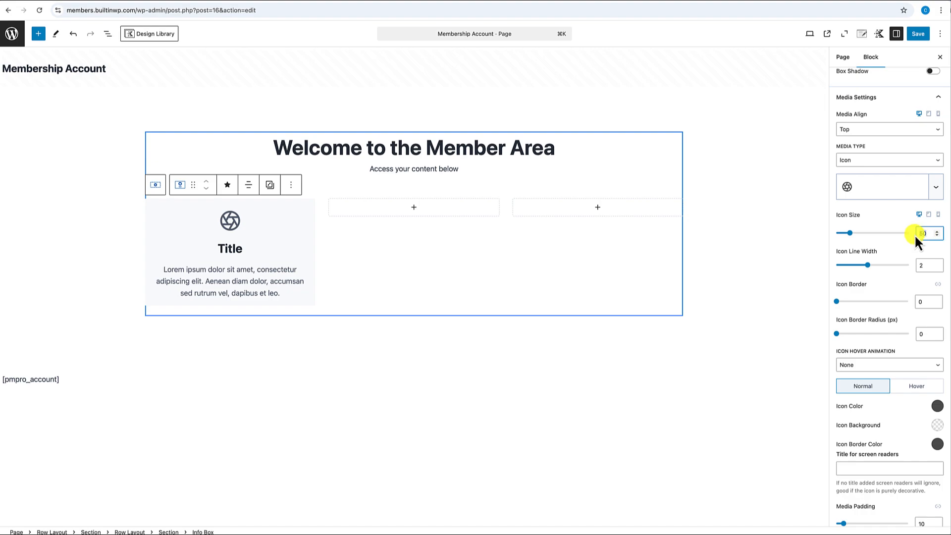
pyautogui.write('30')
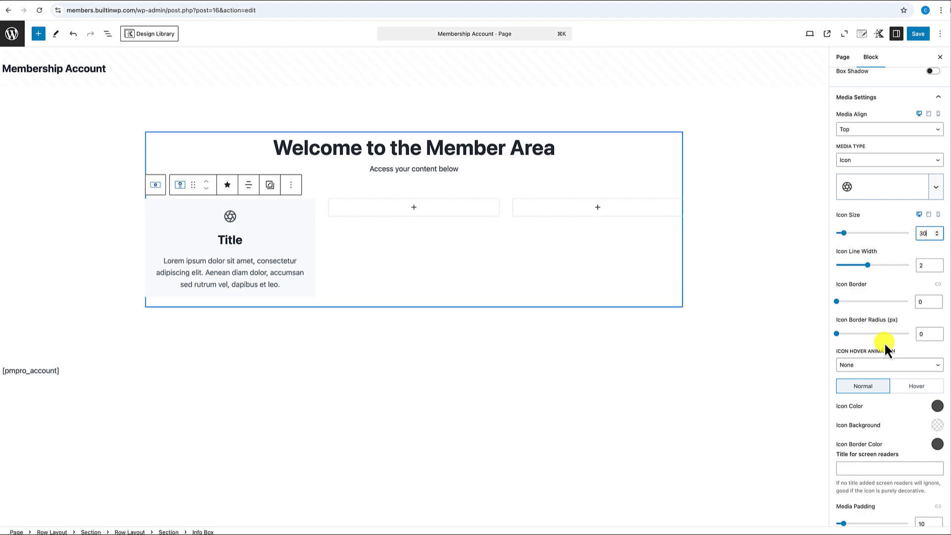
pyautogui.scroll(-3, 884, 342)
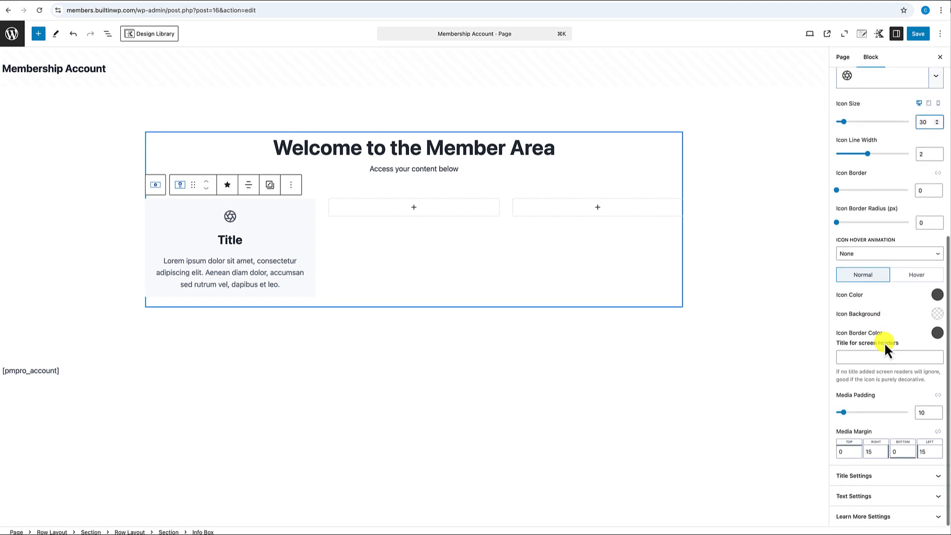
# - Make the box title an uppercase medium H3 reading 'Courses' and trim the description to one sentence
pyautogui.click(870, 477)
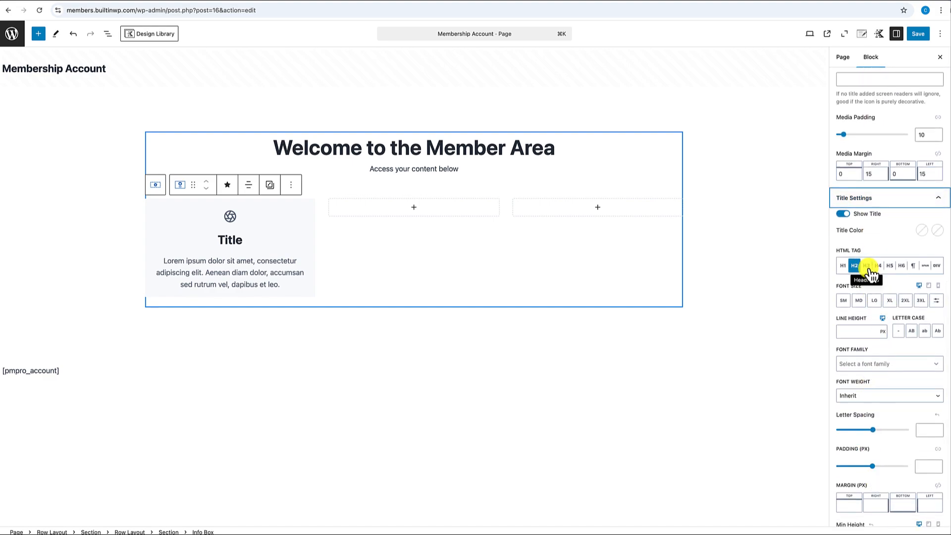
pyautogui.click(868, 266)
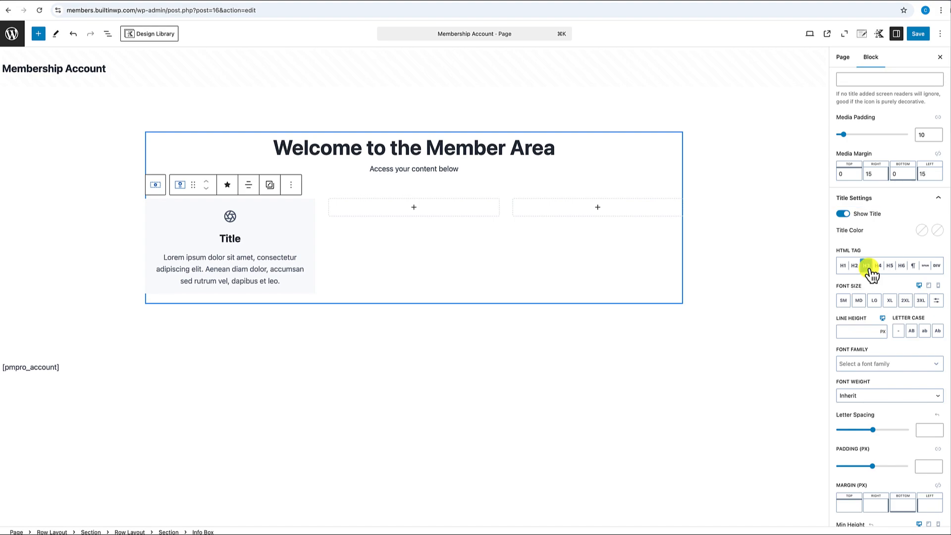
pyautogui.click(911, 332)
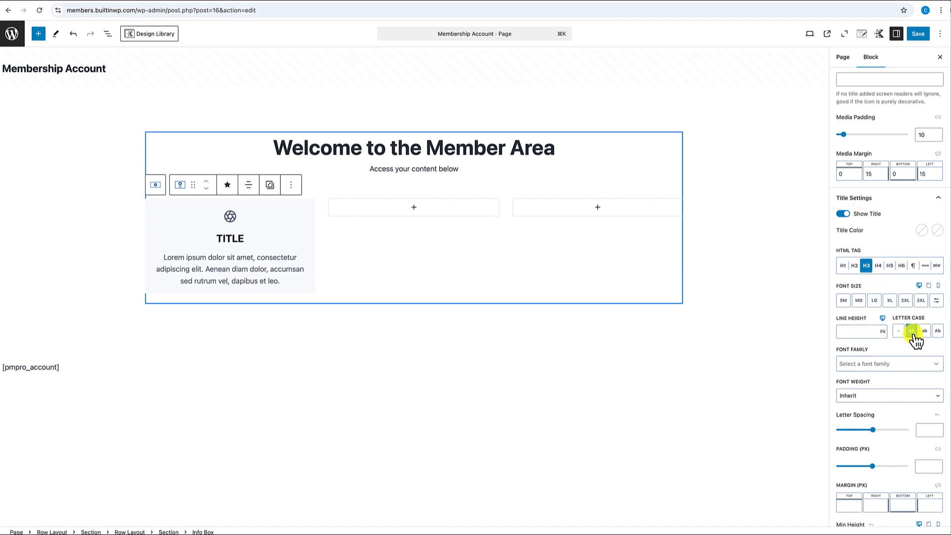
pyautogui.click(861, 301)
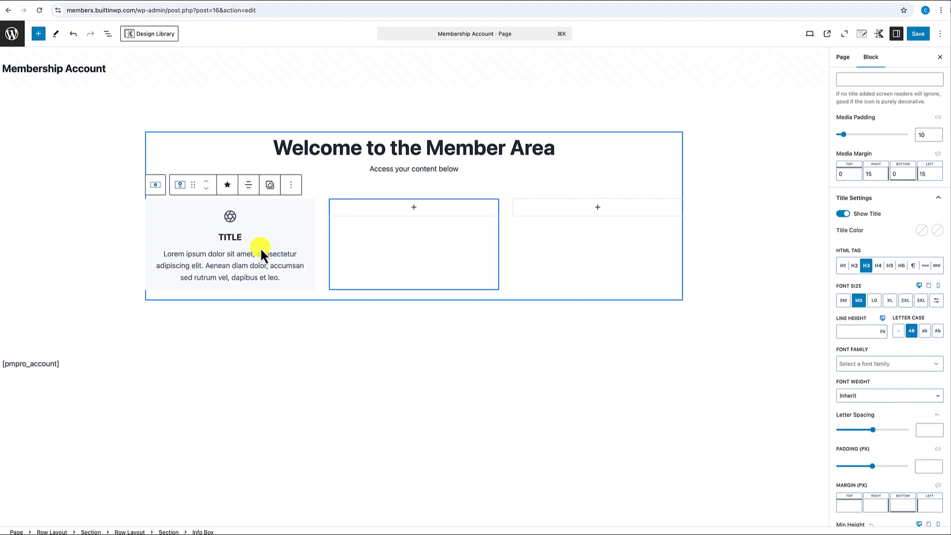
pyautogui.doubleClick(234, 238)
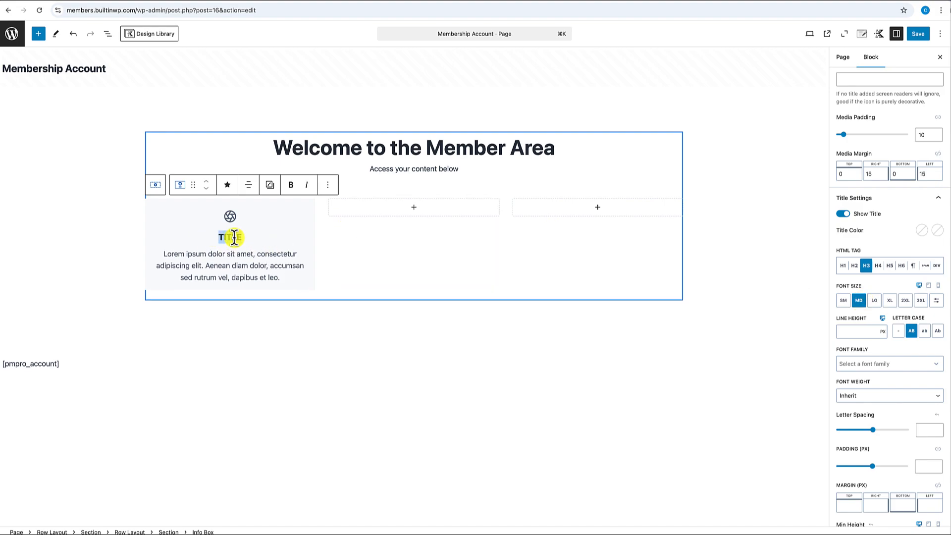
pyautogui.write('Courses')
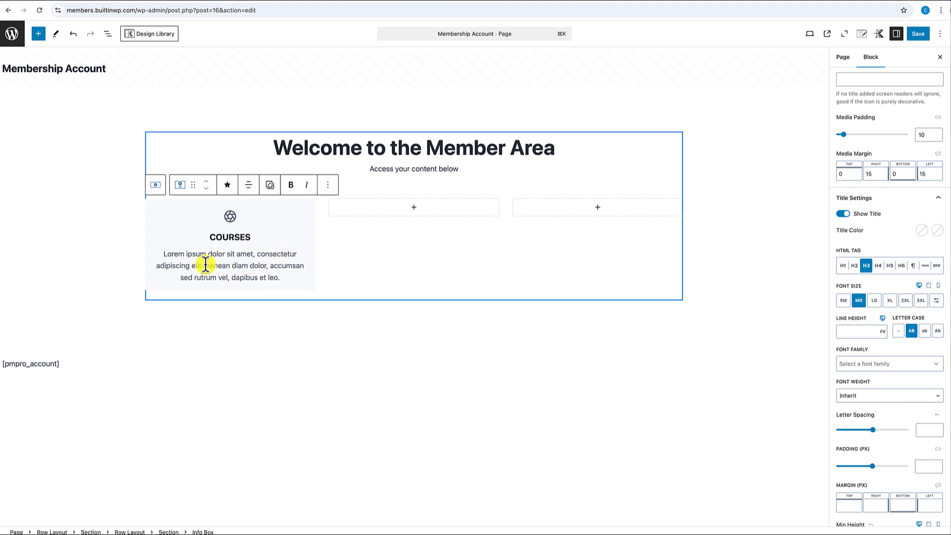
pyautogui.moveTo(205, 265); pyautogui.dragTo(280, 277)
pyautogui.press('BackSpace')
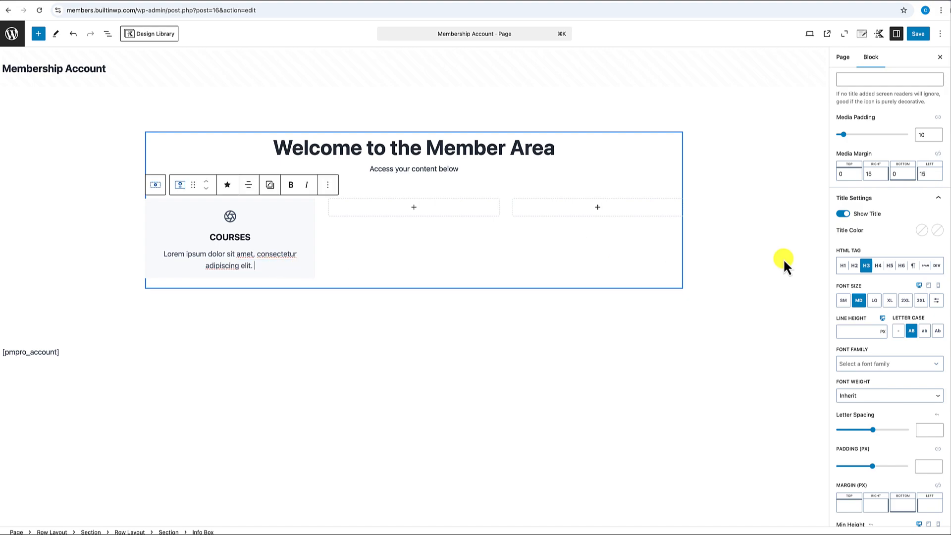
pyautogui.click(856, 303)
pyautogui.click(857, 300)
pyautogui.scroll(-3, 857, 307)
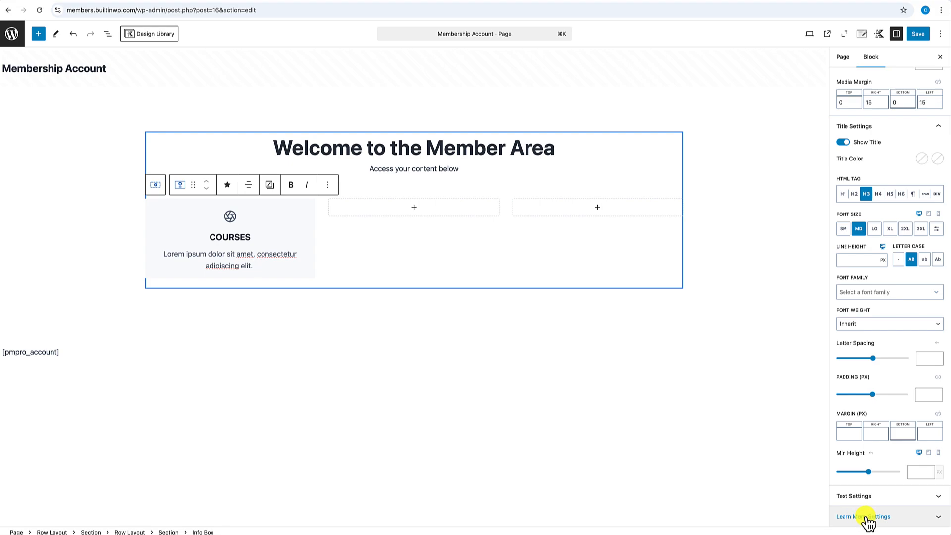
# - Show the Learn More button with white text, blue background, border radius 6 and SM font size
pyautogui.click(870, 517)
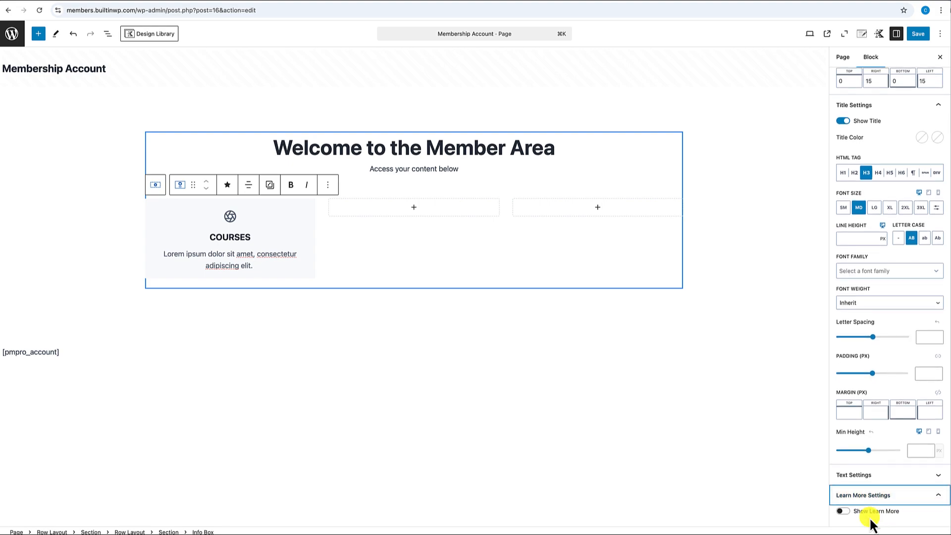
pyautogui.click(849, 514)
pyautogui.scroll(-5, 889, 386)
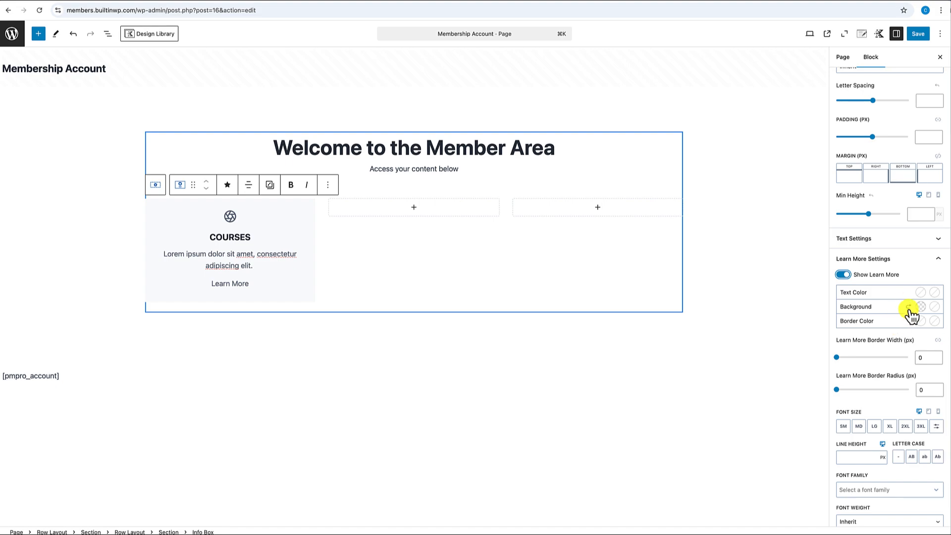
pyautogui.click(924, 295)
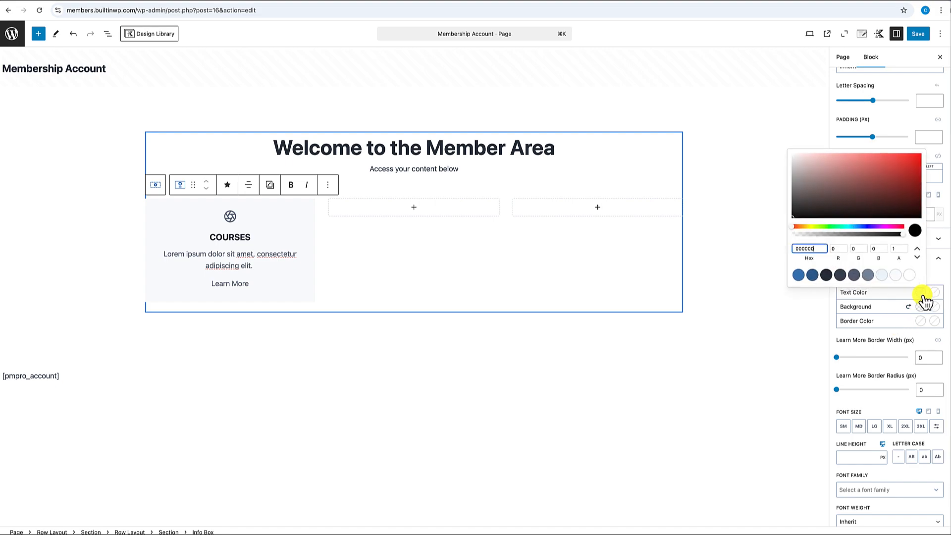
pyautogui.click(914, 277)
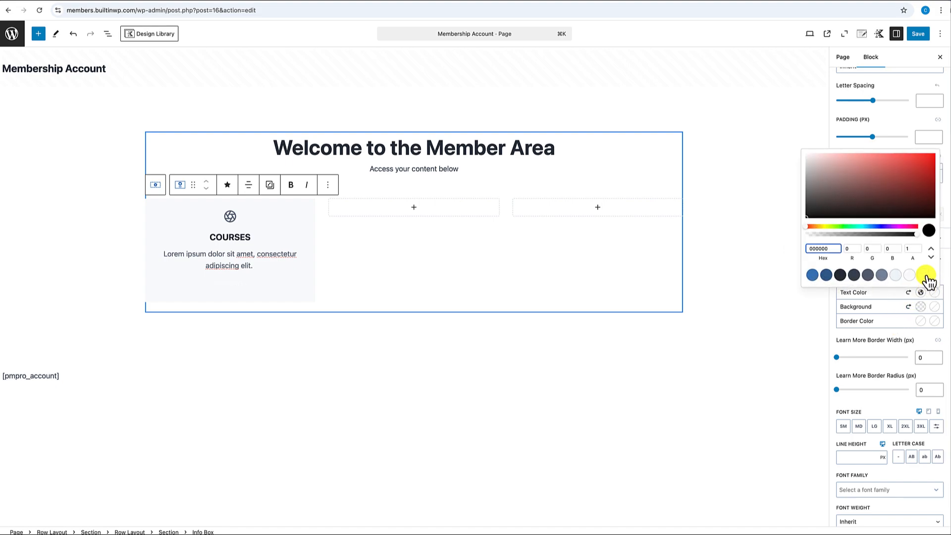
pyautogui.click(925, 275)
pyautogui.click(923, 307)
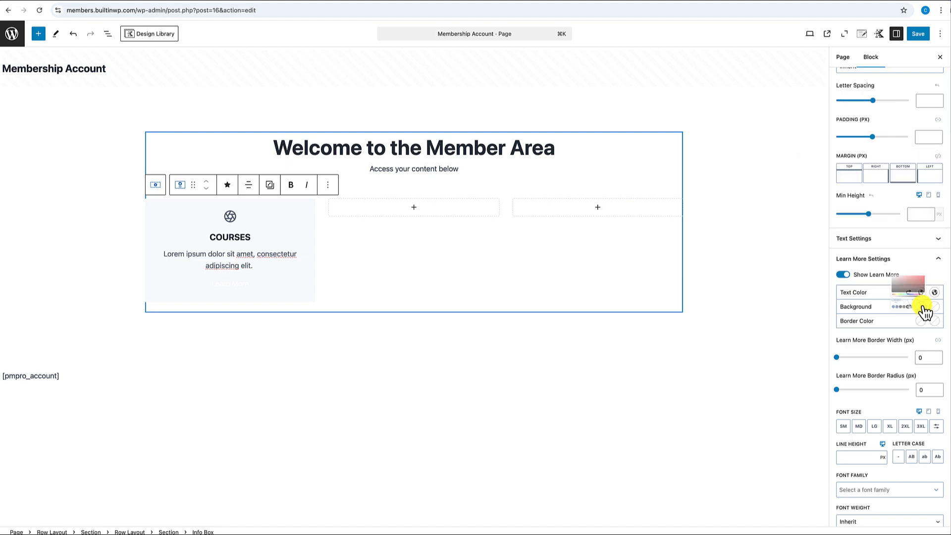
pyautogui.click(801, 291)
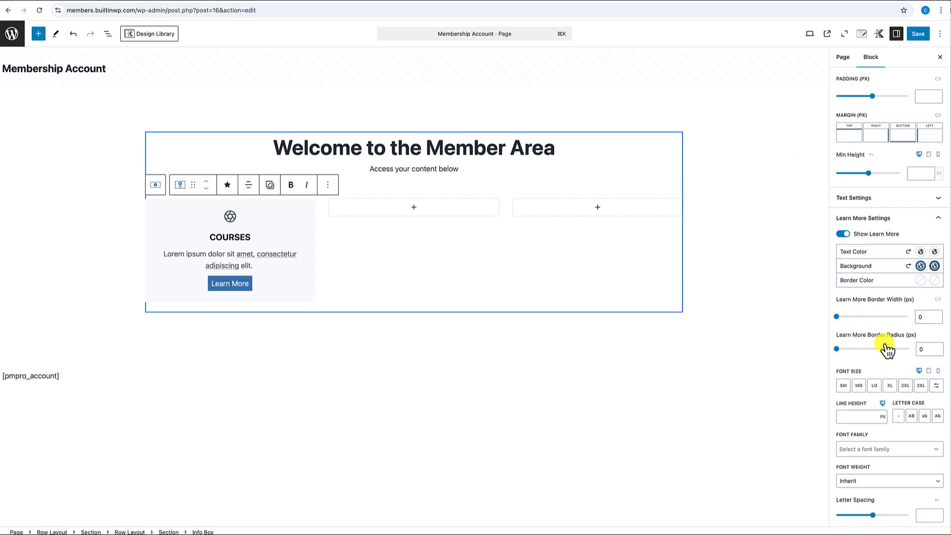
pyautogui.click(917, 349)
pyautogui.write('6')
pyautogui.scroll(-1, 876, 375)
pyautogui.scroll(-1, 877, 376)
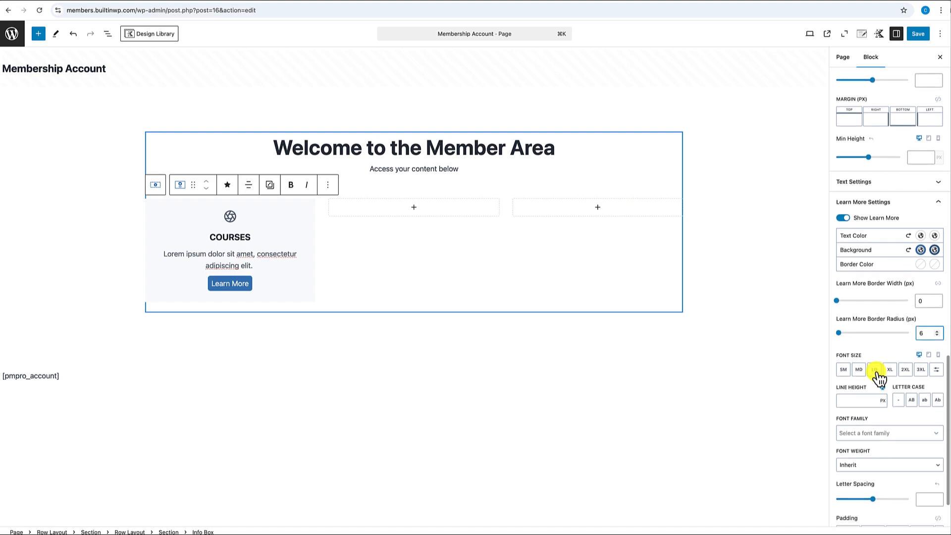
pyautogui.click(860, 370)
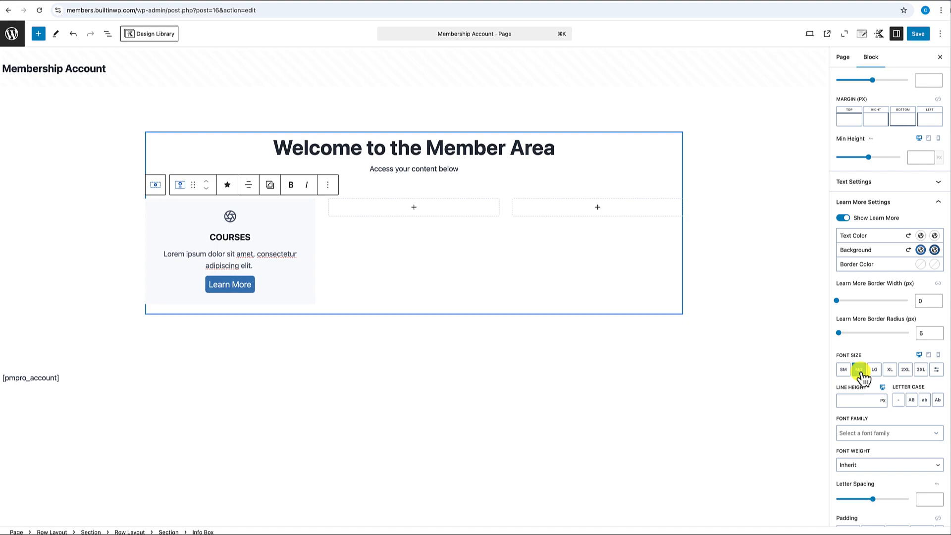
pyautogui.click(845, 371)
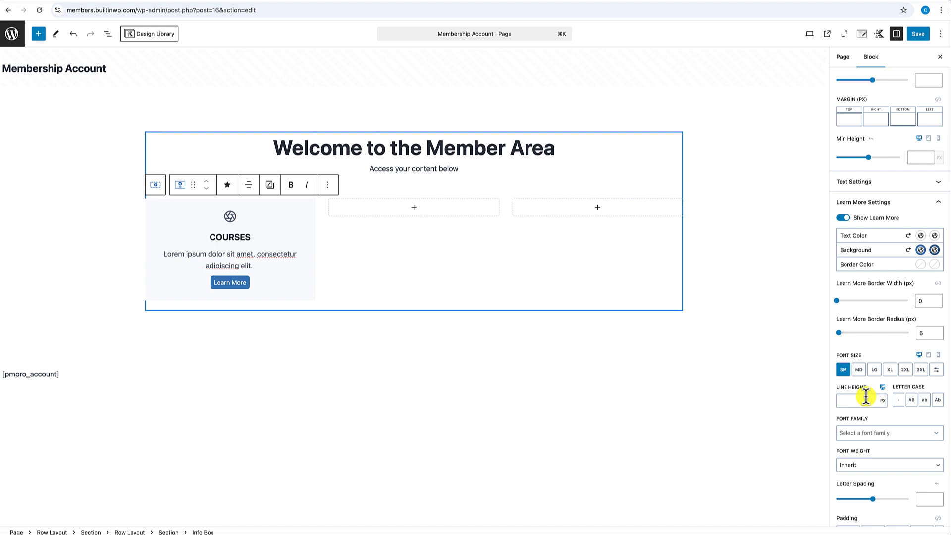
# - Set the Learn More button padding to 6 top, 28 right, 6 bottom, 28 left
pyautogui.scroll(-3, 866, 396)
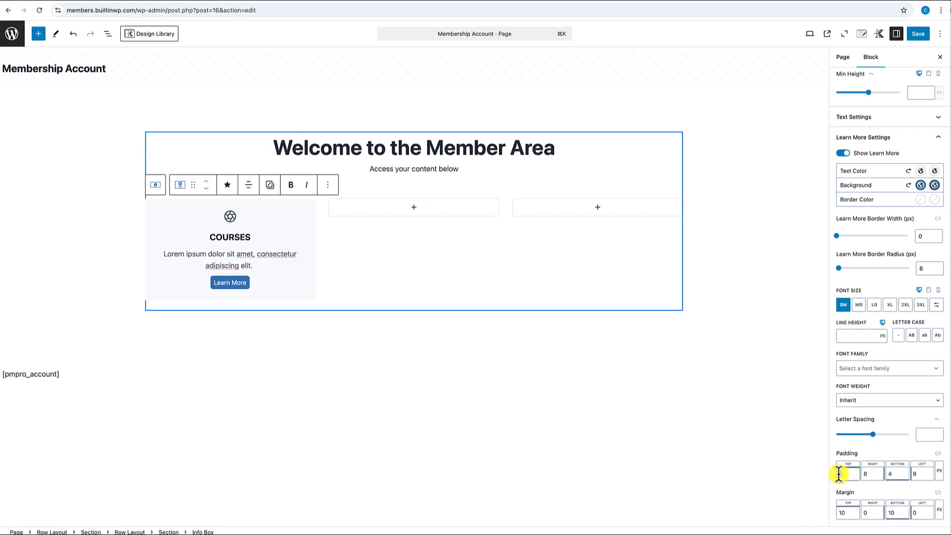
pyautogui.write('6')
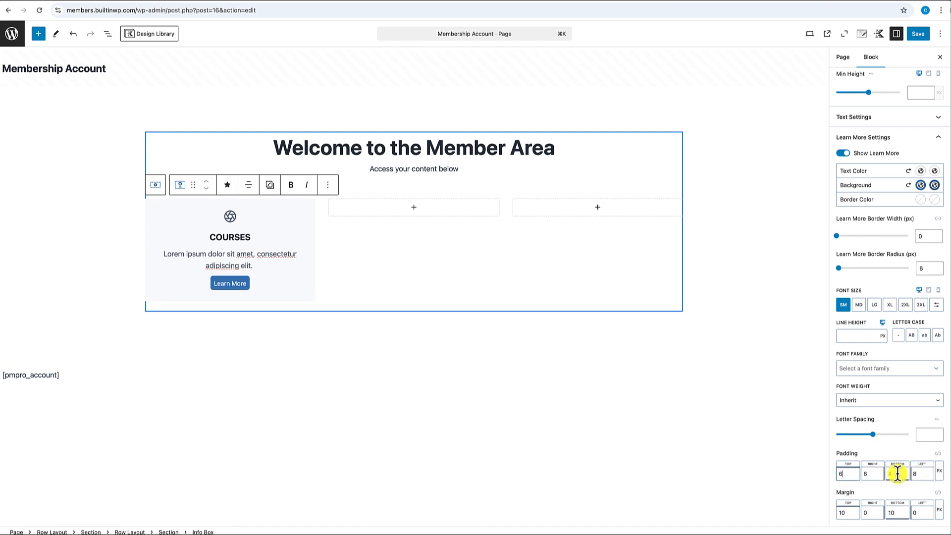
pyautogui.moveTo(895, 474); pyautogui.dragTo(889, 474)
pyautogui.write('6')
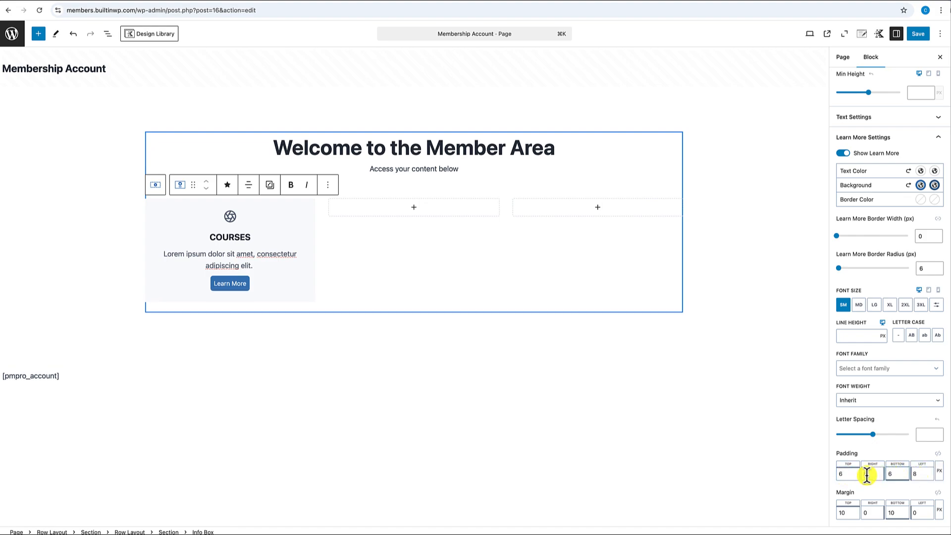
pyautogui.click(863, 474)
pyautogui.write('28')
pyautogui.click(922, 474)
pyautogui.press('BackSpace')
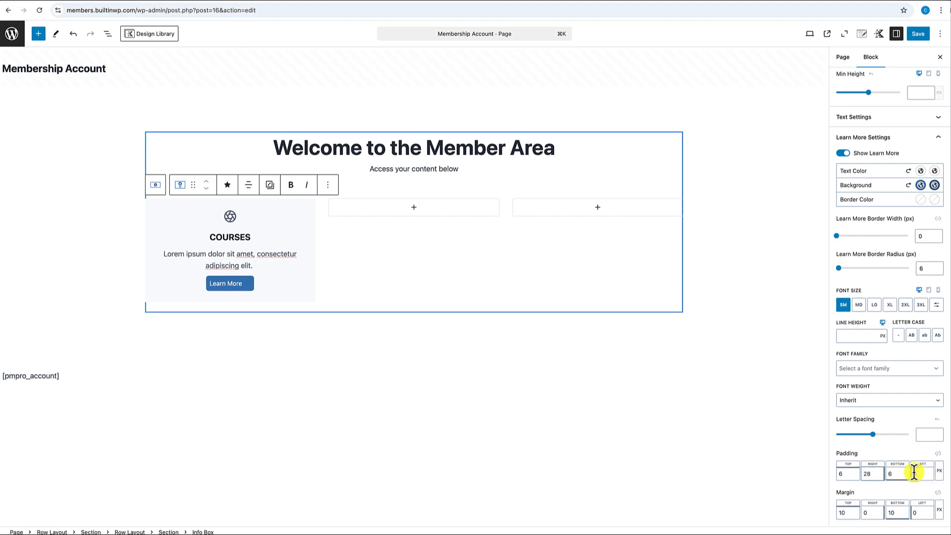
pyautogui.write('28')
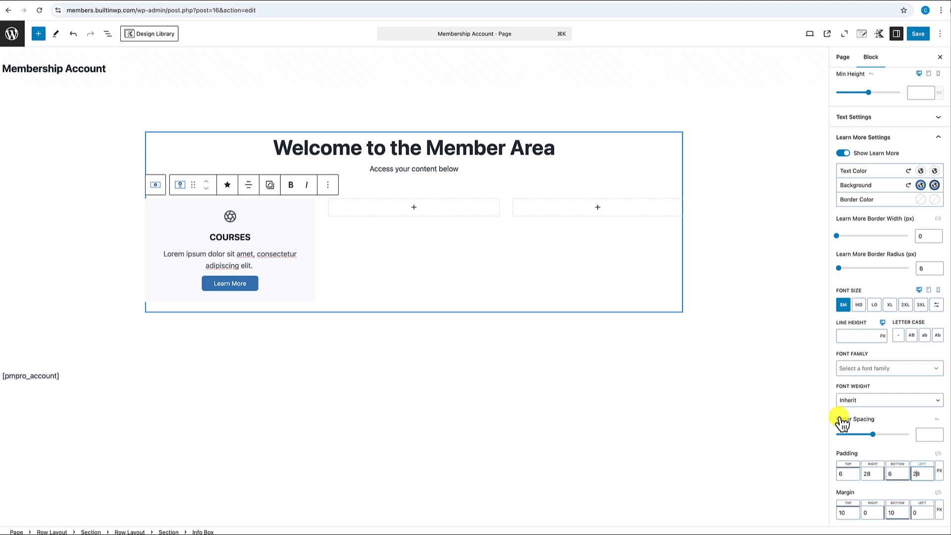
# - Link the COURSES box's four corner radii into a single shared border radius value
pyautogui.click(312, 203)
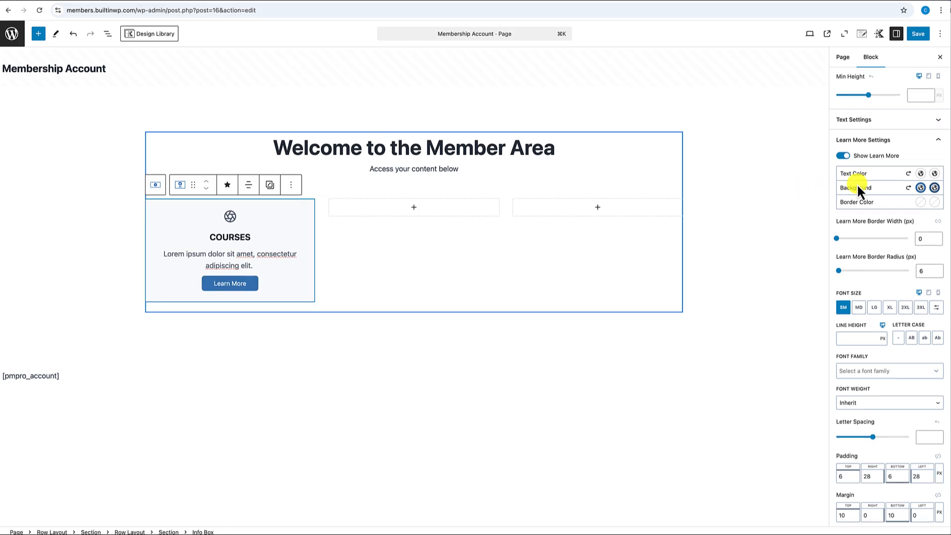
pyautogui.scroll(15, 857, 183)
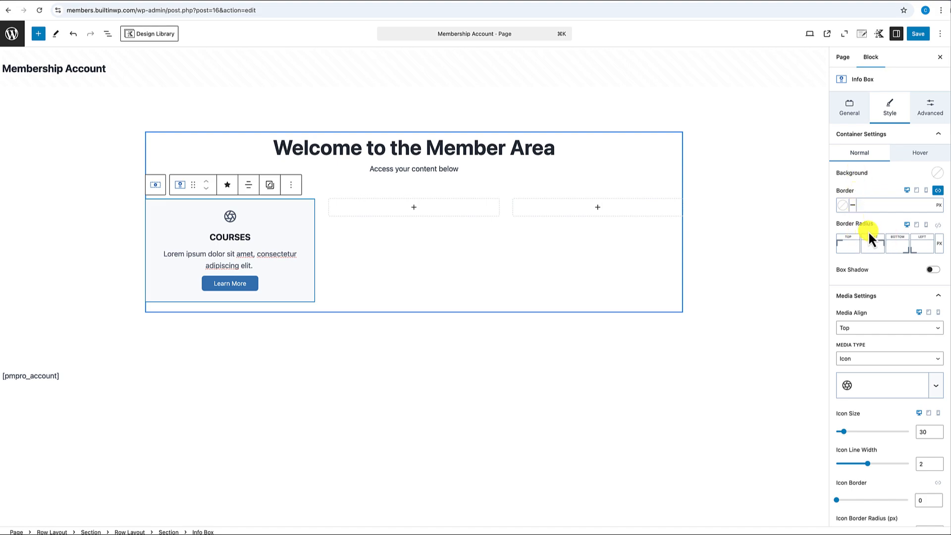
pyautogui.click(940, 231)
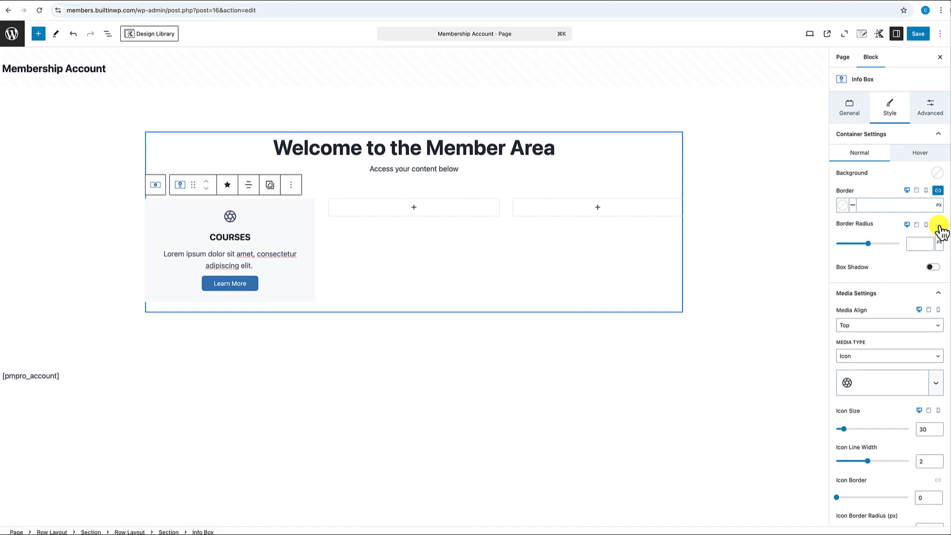
pyautogui.click(916, 245)
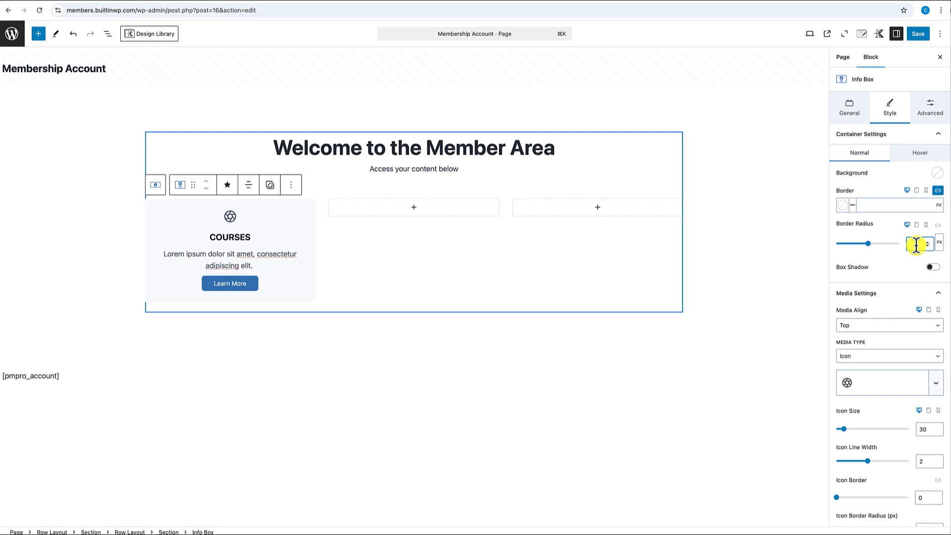
pyautogui.press('BackSpace')
pyautogui.click(359, 340)
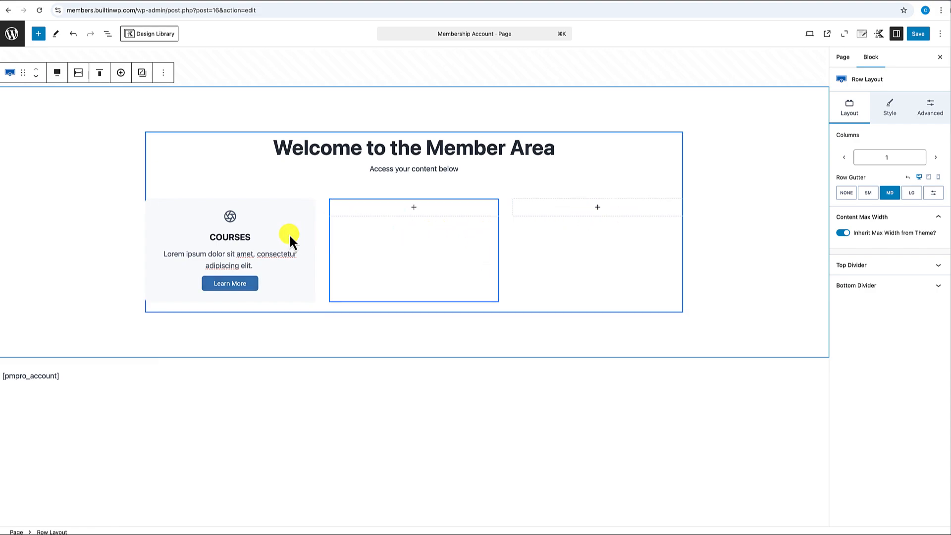
# - Copy the COURSES Info Box and paste it into the empty second and third columns
pyautogui.click(303, 217)
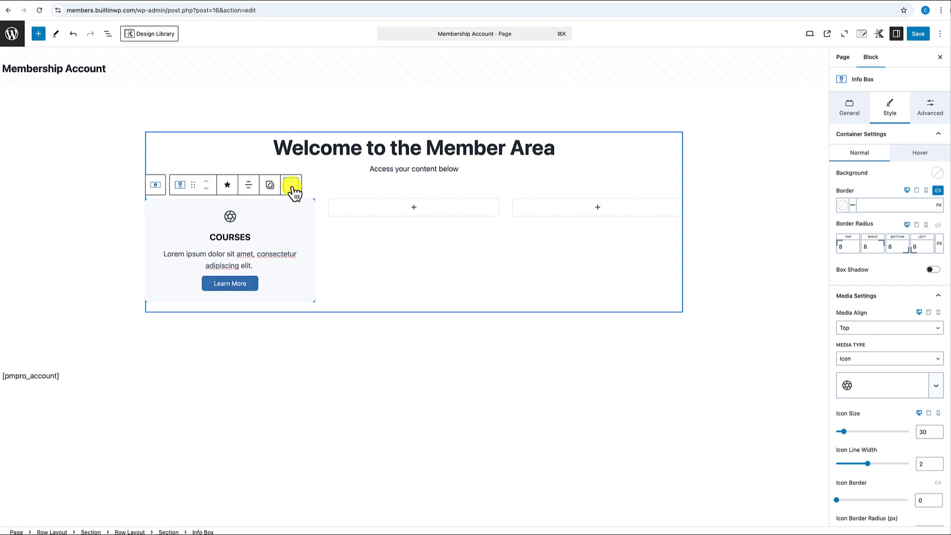
pyautogui.click(291, 186)
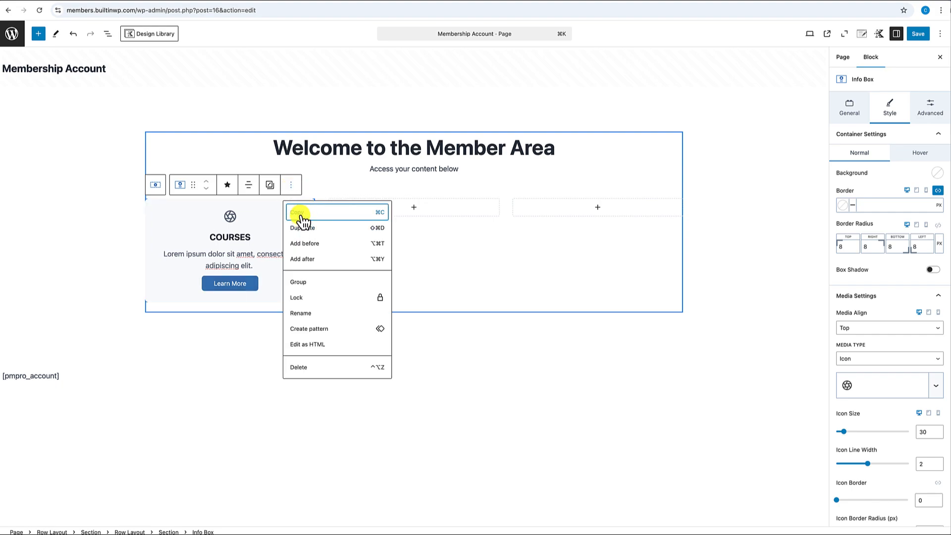
pyautogui.click(300, 214)
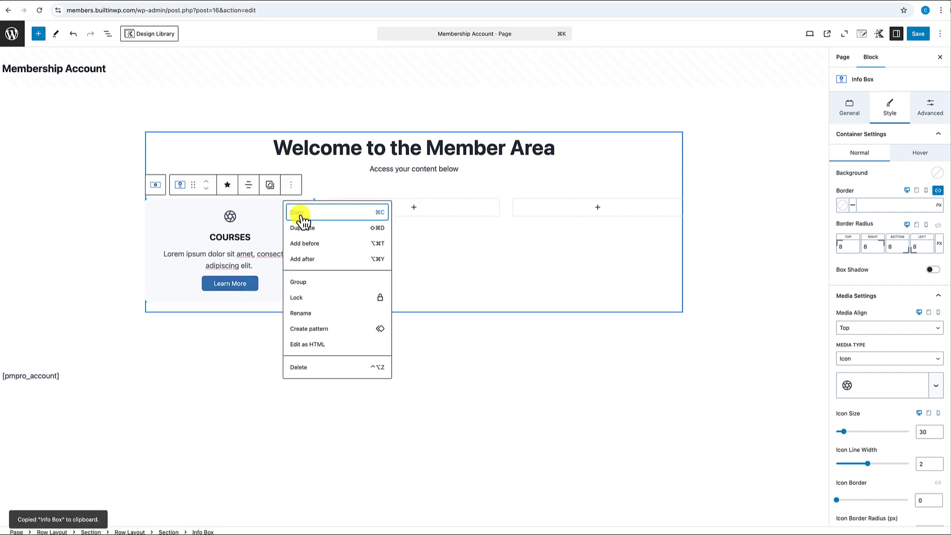
pyautogui.click(414, 208)
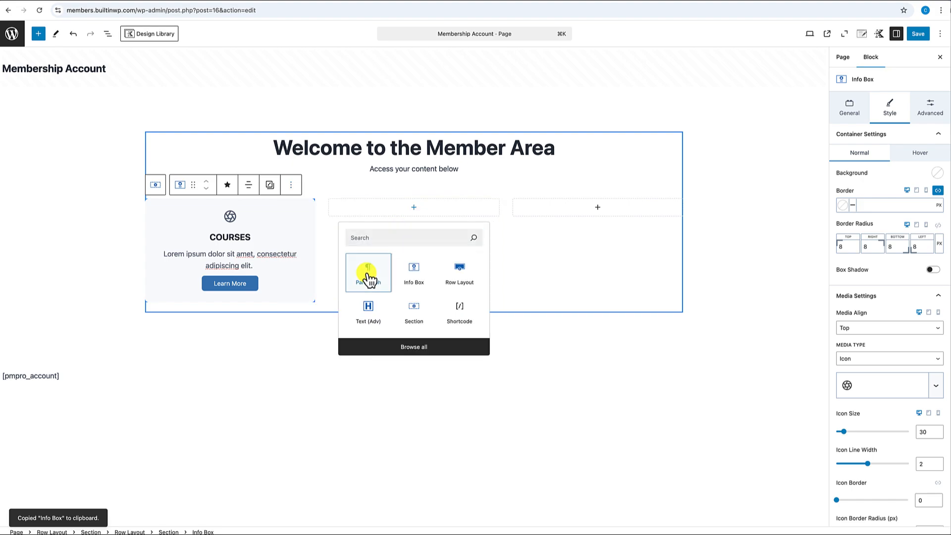
pyautogui.click(369, 278)
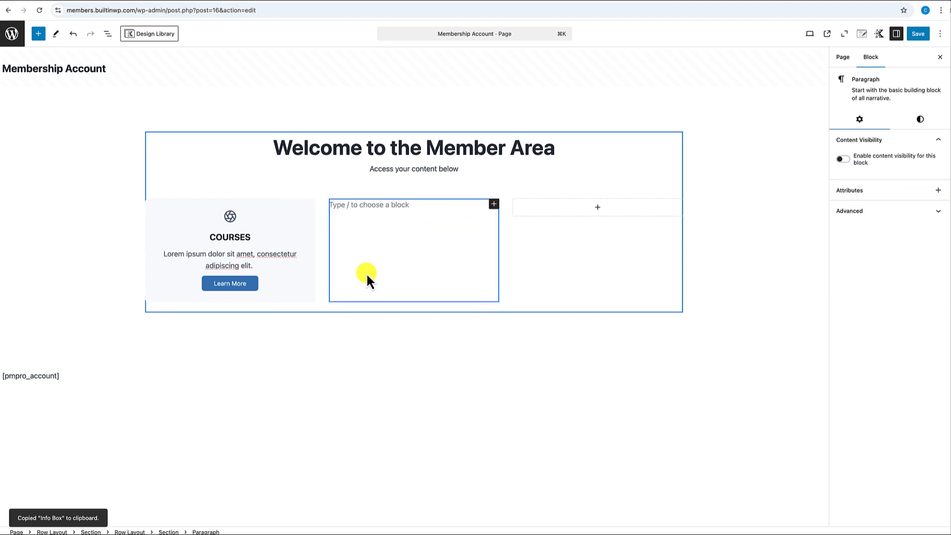
pyautogui.press('super+v')
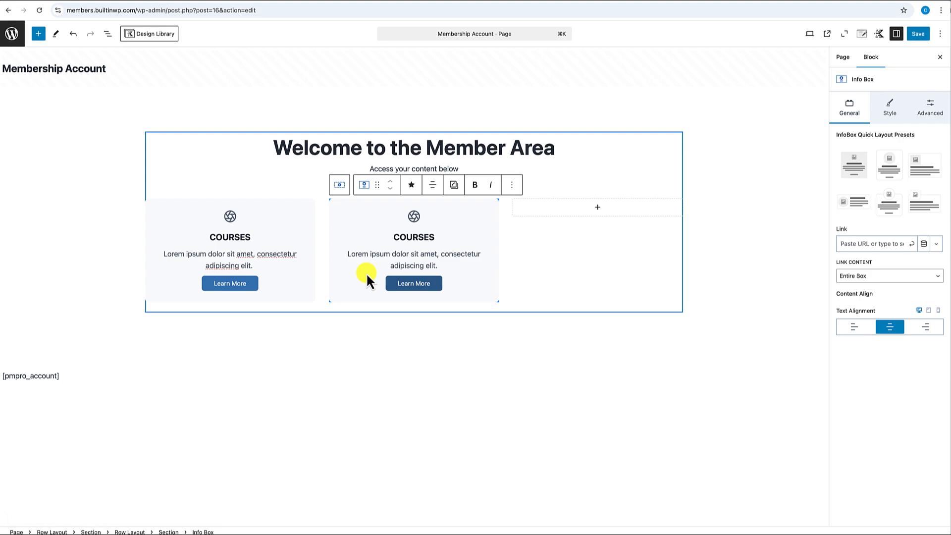
pyautogui.click(598, 208)
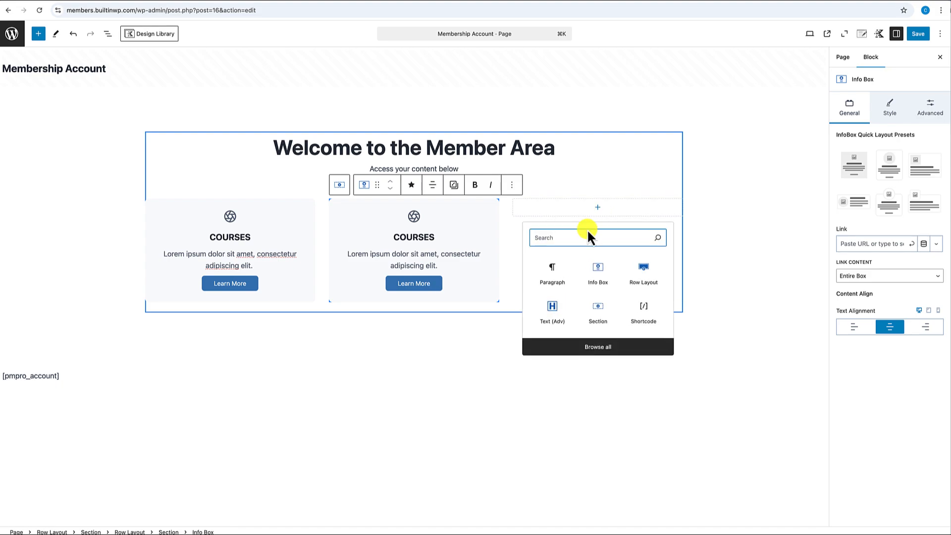
pyautogui.press('super+v')
pyautogui.click(701, 281)
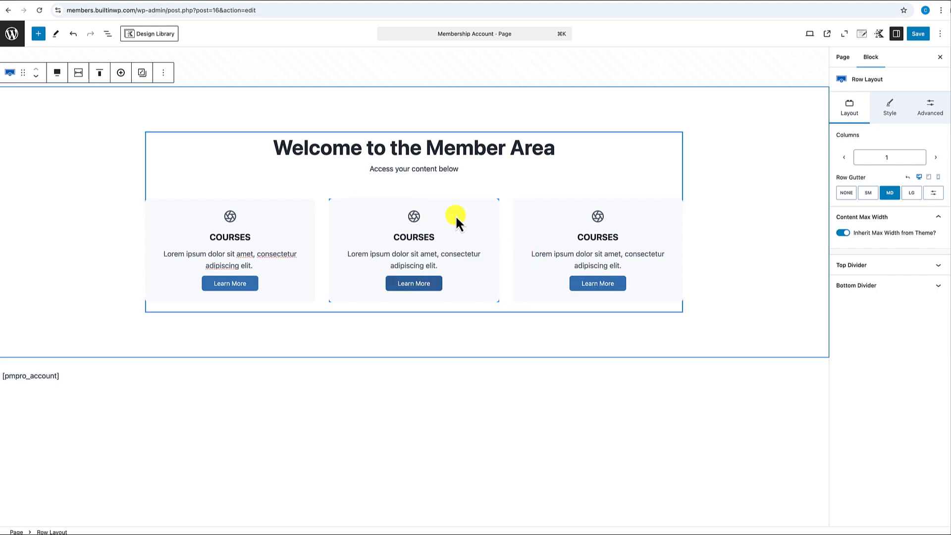
# - Add two more empty sections under each of the row's three columns
pyautogui.click(320, 193)
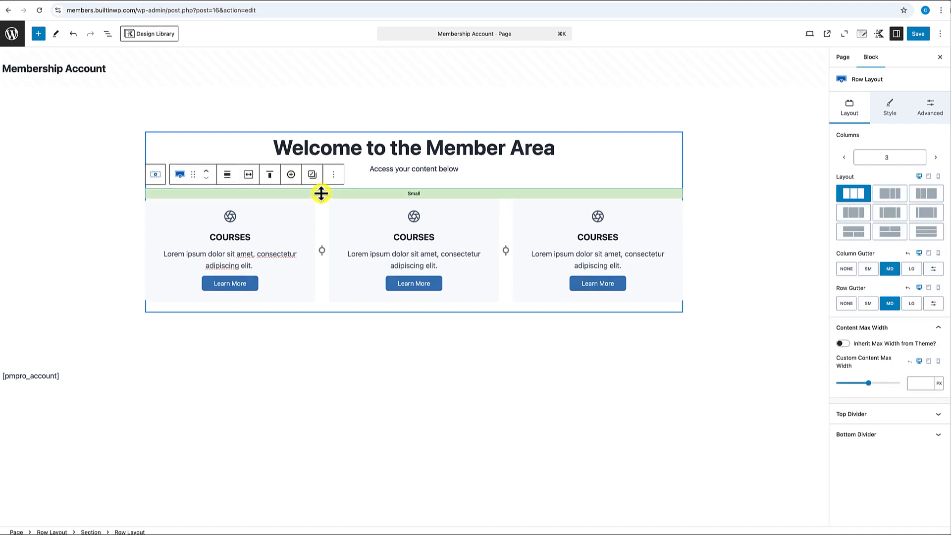
pyautogui.click(292, 176)
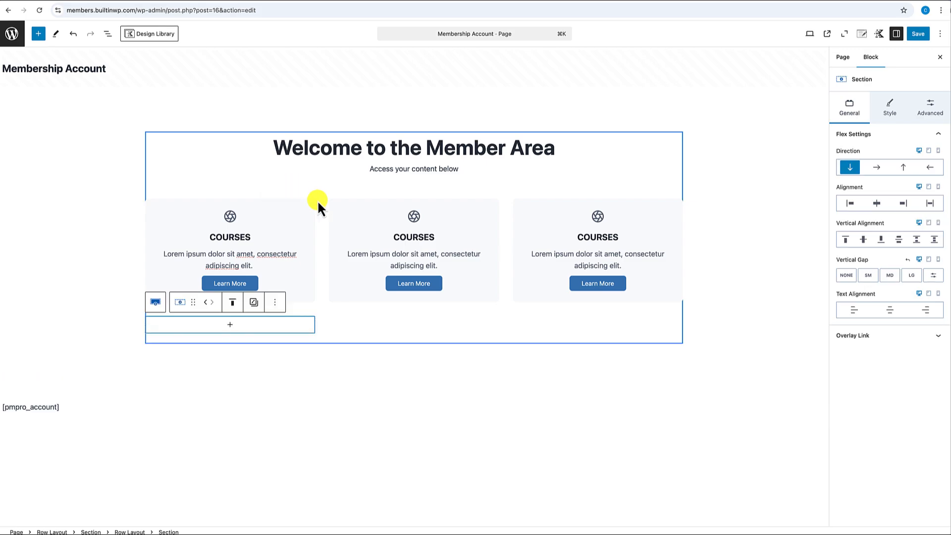
pyautogui.click(319, 194)
pyautogui.click(293, 181)
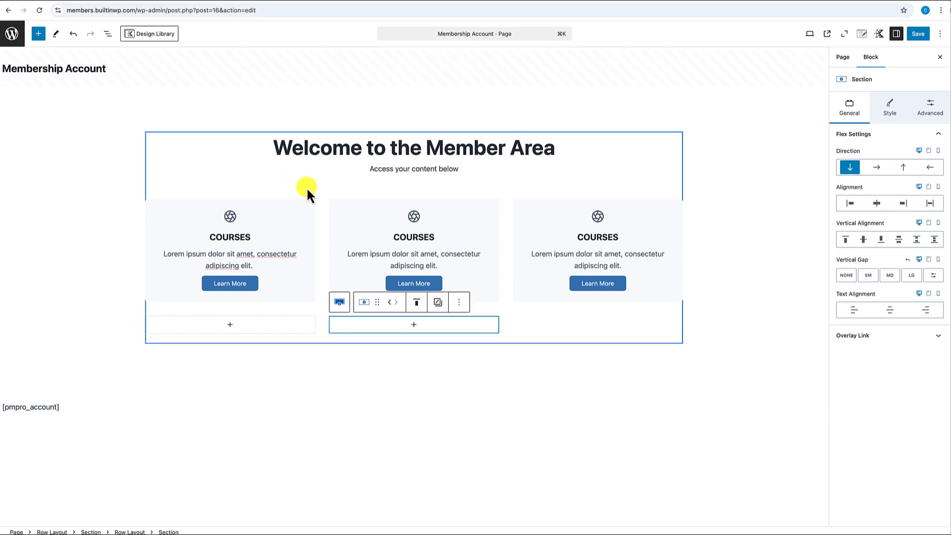
pyautogui.click(317, 193)
pyautogui.click(294, 181)
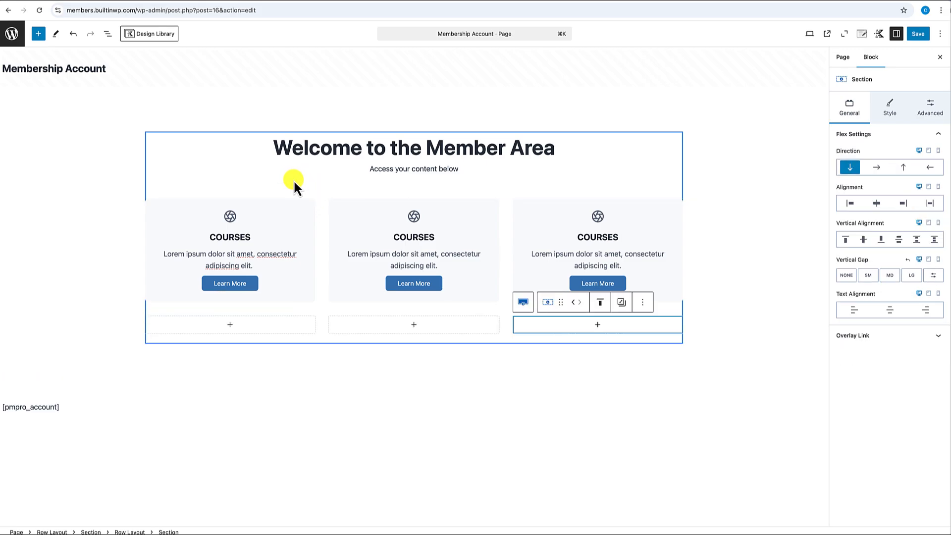
pyautogui.click(319, 195)
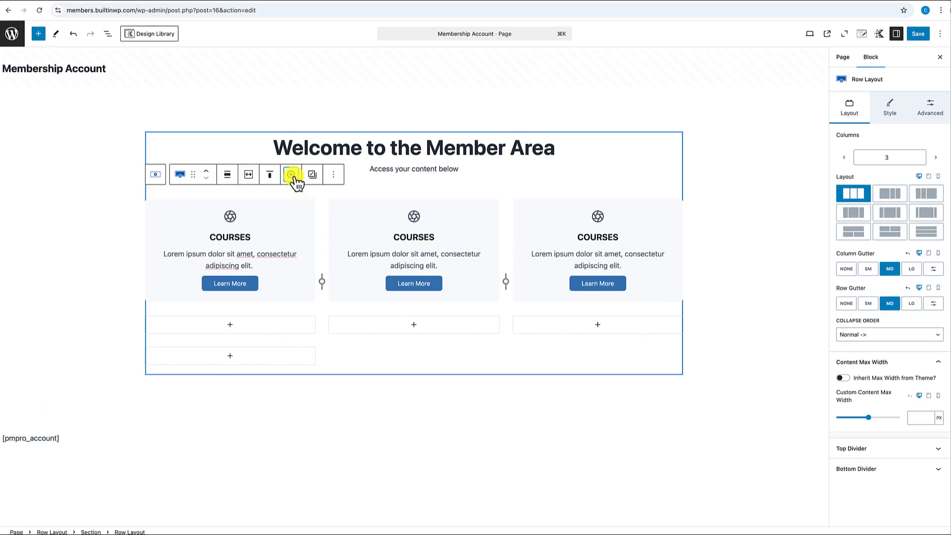
pyautogui.click(291, 174)
pyautogui.click(322, 195)
pyautogui.click(292, 176)
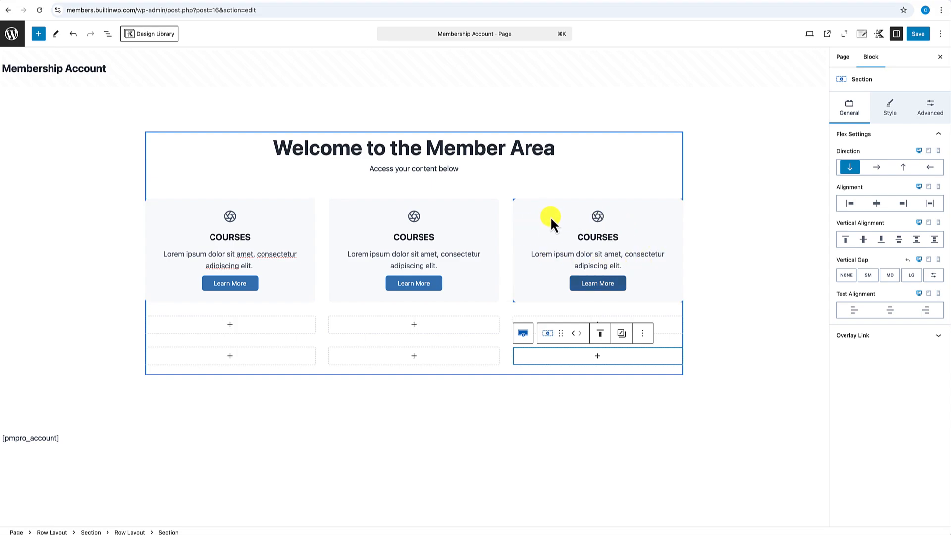
# - Copy the third COURSES card and paste it into the three second-row slots
pyautogui.click(539, 210)
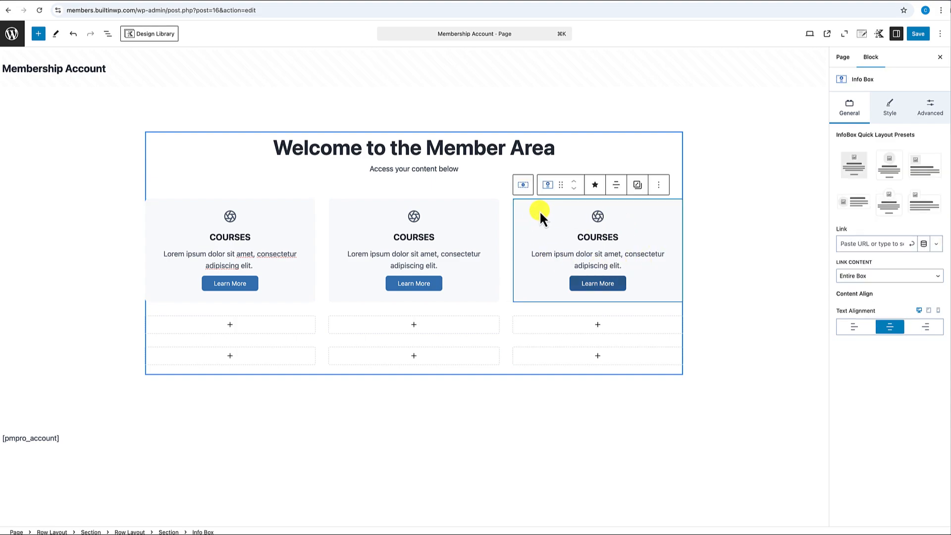
pyautogui.click(659, 185)
pyautogui.click(666, 213)
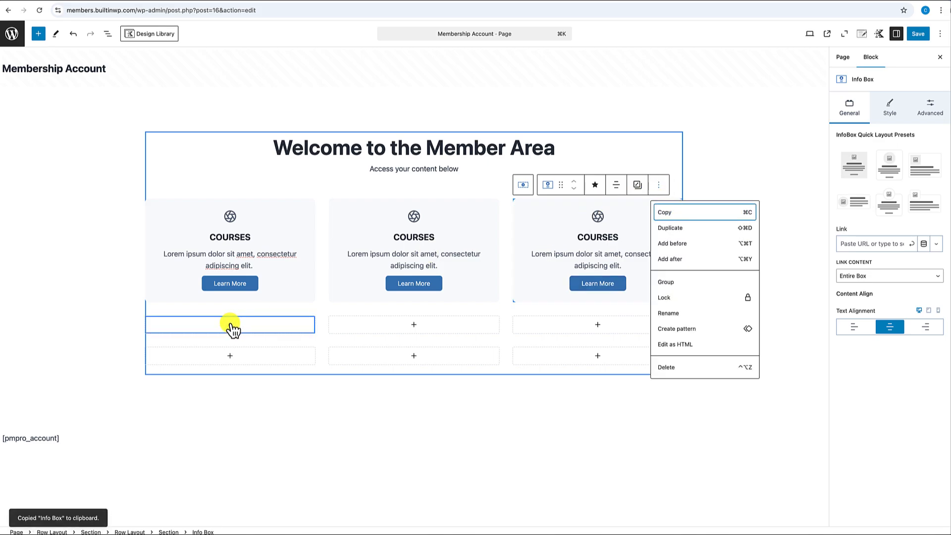
pyautogui.click(230, 324)
pyautogui.click(194, 395)
pyautogui.press('super+v')
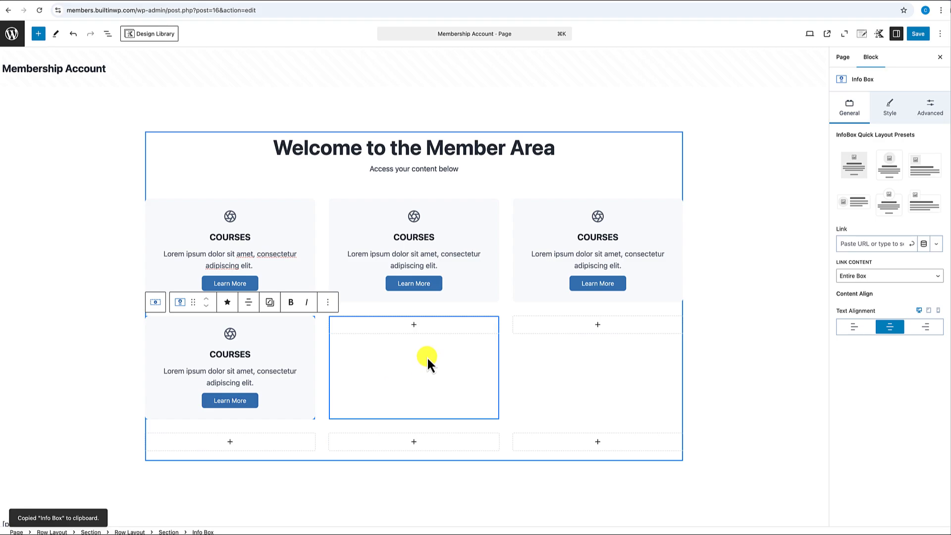
pyautogui.click(414, 327)
pyautogui.click(370, 388)
pyautogui.press('super+v')
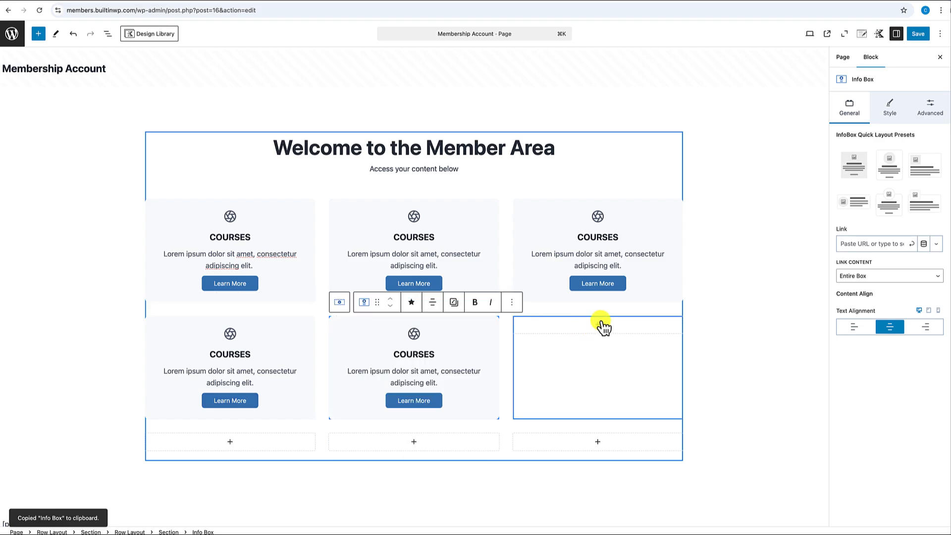
pyautogui.click(601, 328)
pyautogui.click(551, 386)
pyautogui.press('super+v')
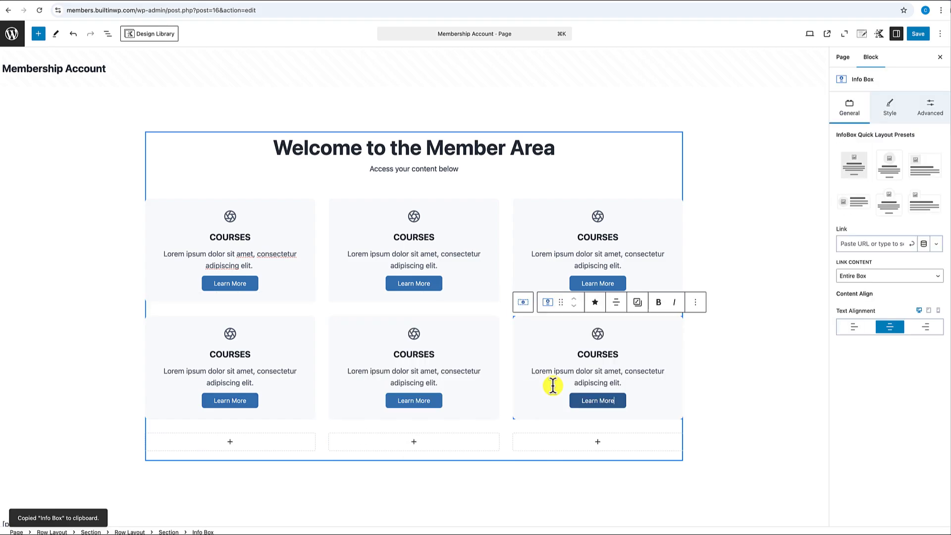
# - Paste the COURSES card into the three bottom-row slots, completing nine cards
pyautogui.scroll(-3, 233, 332)
pyautogui.click(231, 327)
pyautogui.click(189, 391)
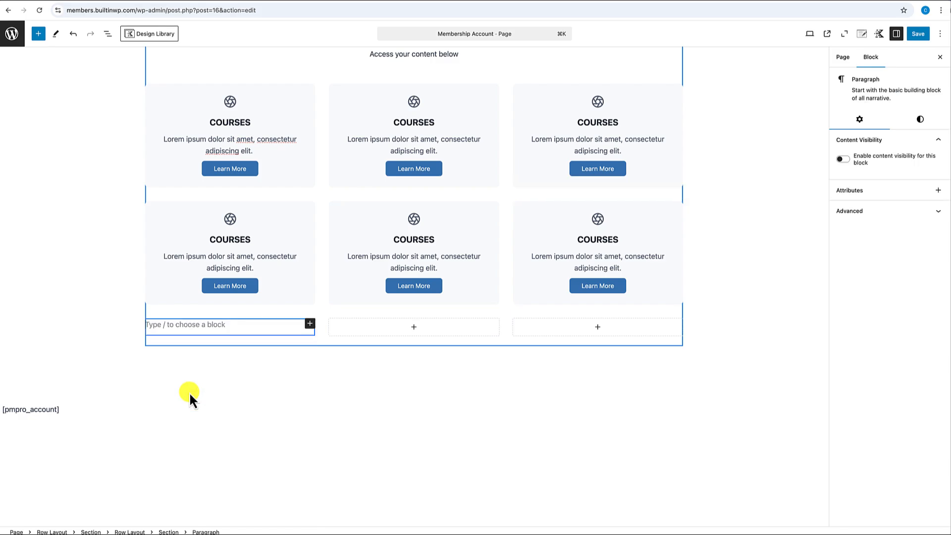
pyautogui.press('super+v')
pyautogui.click(414, 327)
pyautogui.click(368, 388)
pyautogui.press('super+v')
pyautogui.click(597, 327)
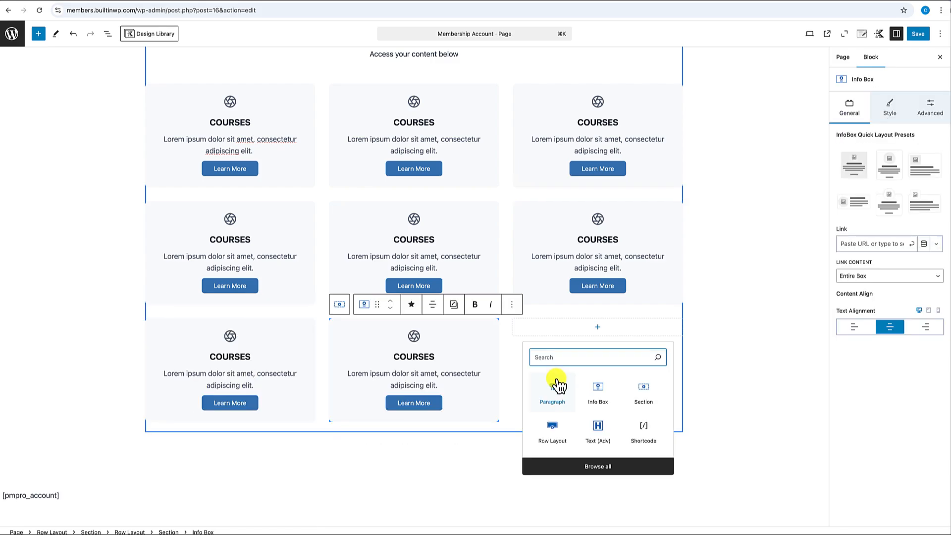
pyautogui.click(552, 388)
pyautogui.press('super+v')
pyautogui.click(739, 311)
pyautogui.scroll(3, 739, 311)
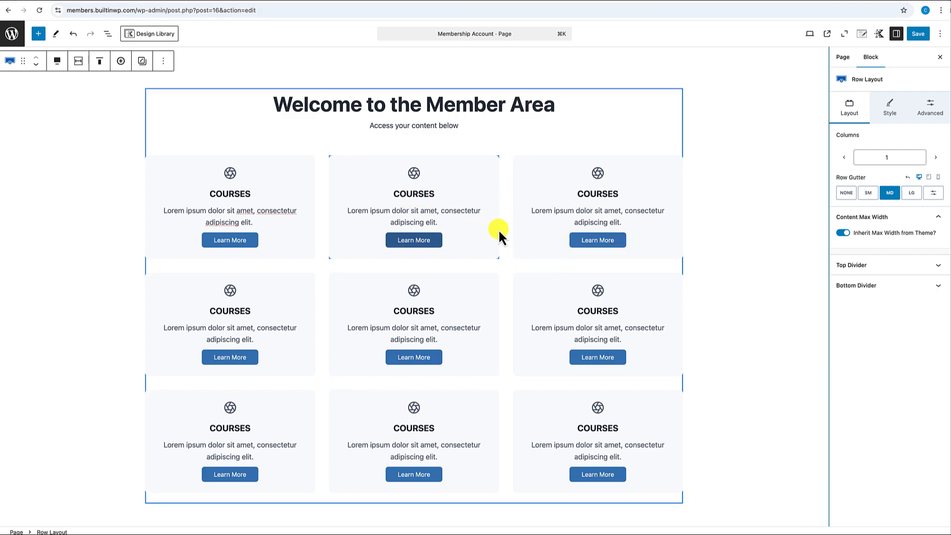
pyautogui.scroll(-3, 483, 242)
pyautogui.scroll(3, 483, 243)
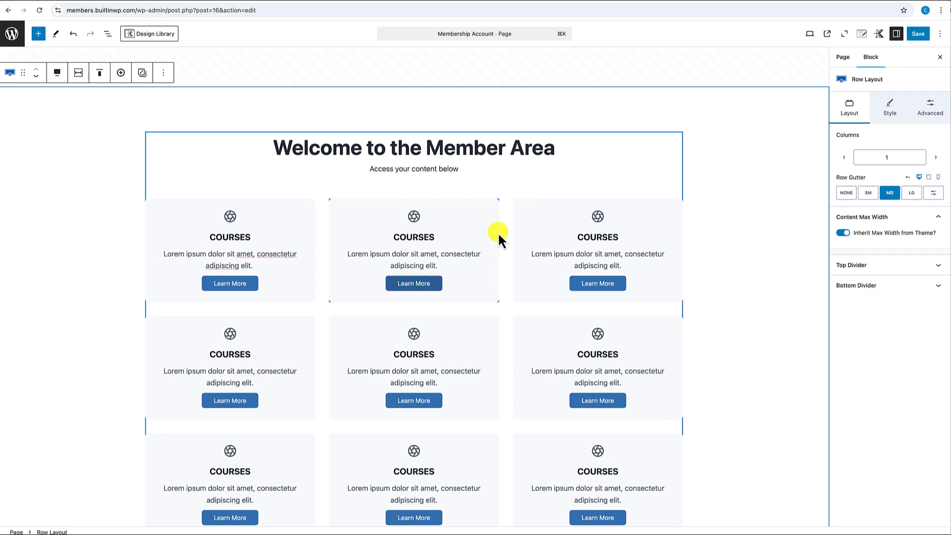
pyautogui.scroll(-5, 497, 232)
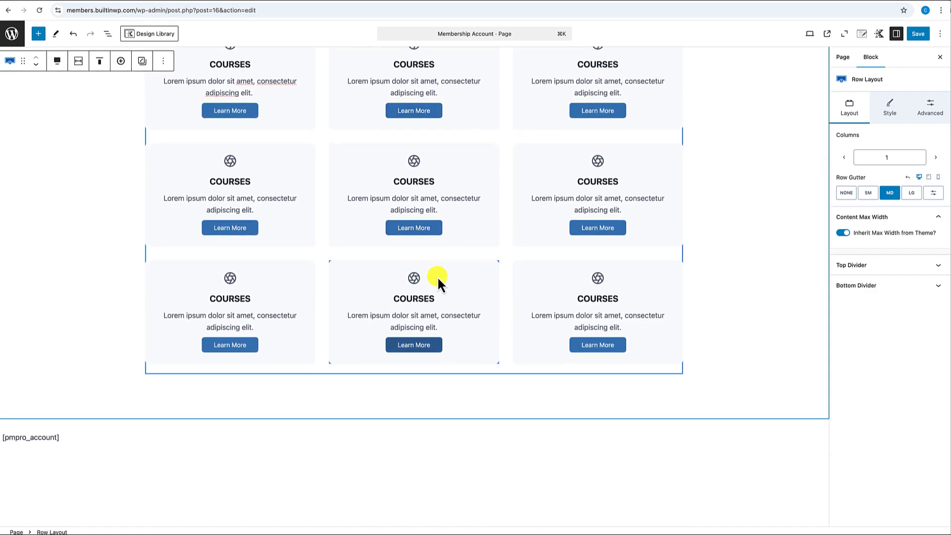
pyautogui.moveTo(269, 387)
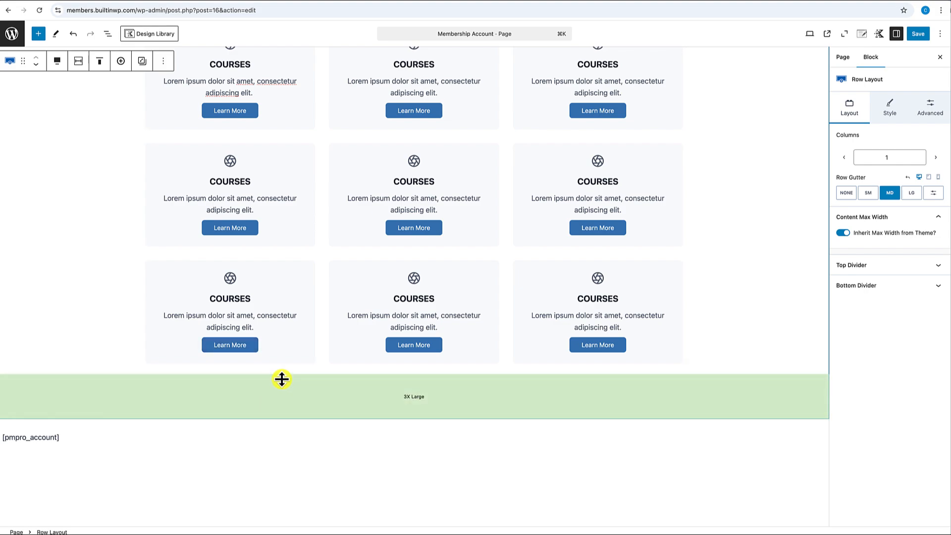
pyautogui.scroll(5, 299, 363)
pyautogui.scroll(-6, 359, 275)
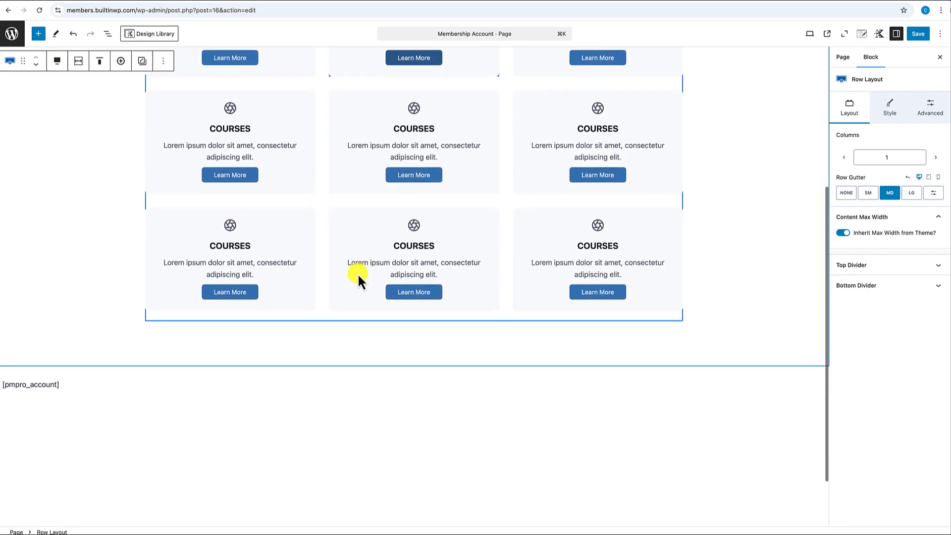
pyautogui.scroll(-2, 358, 277)
pyautogui.click(73, 339)
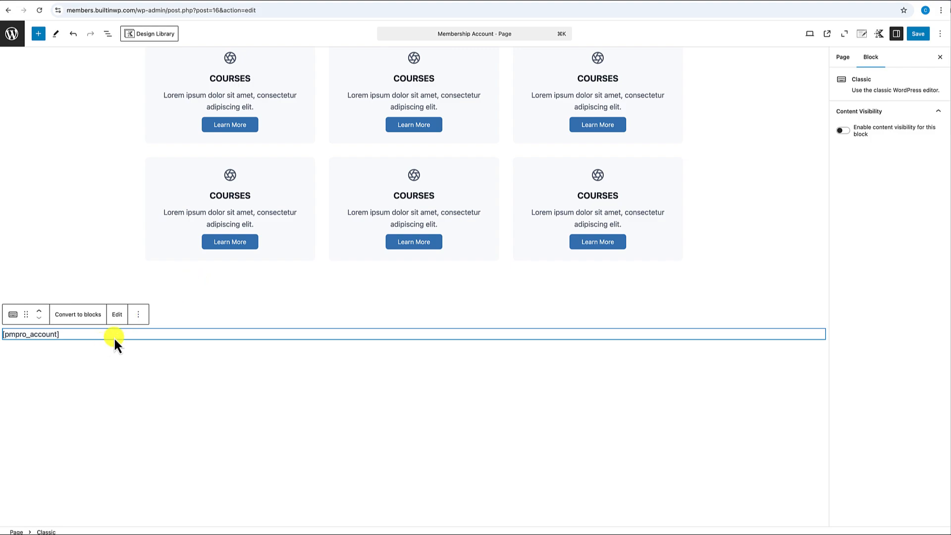
# - Insert a one-column Row Layout after the card grid using /ro
pyautogui.click(212, 267)
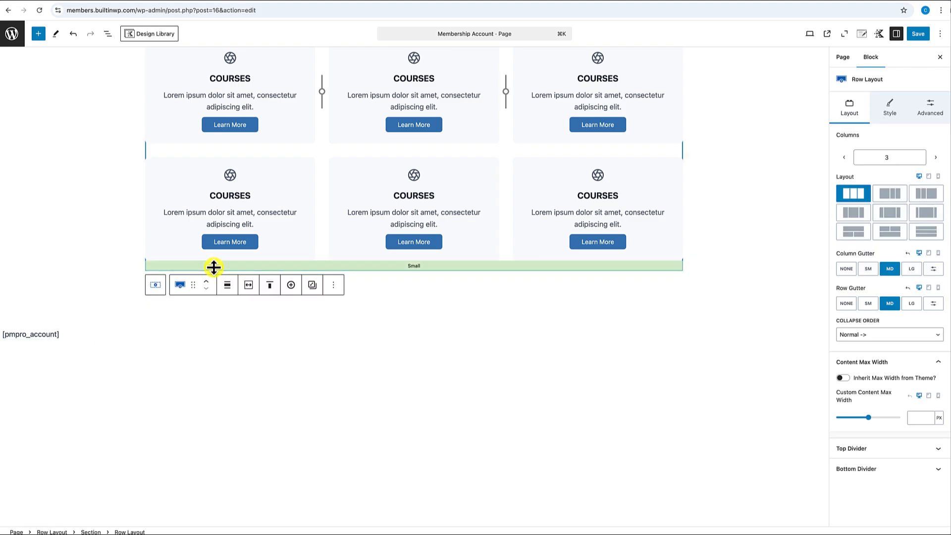
pyautogui.click(334, 286)
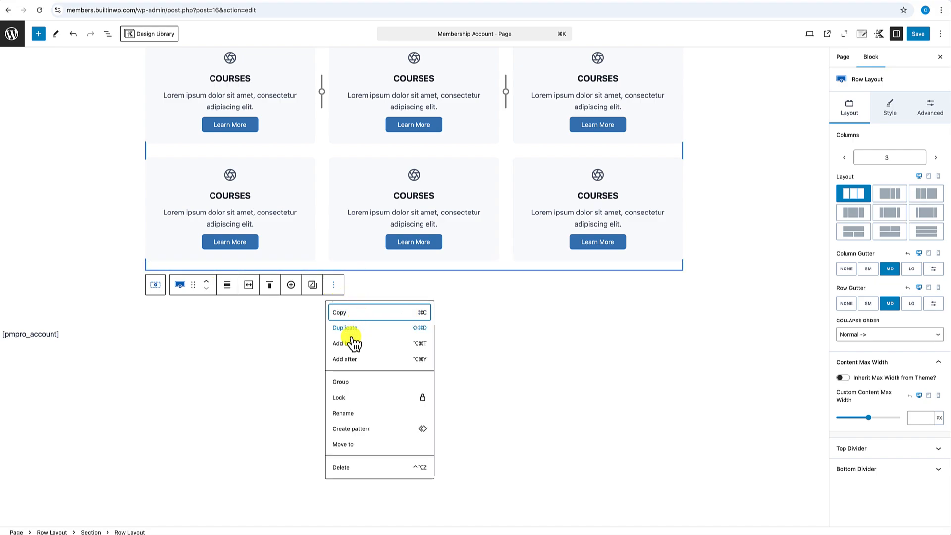
pyautogui.click(350, 359)
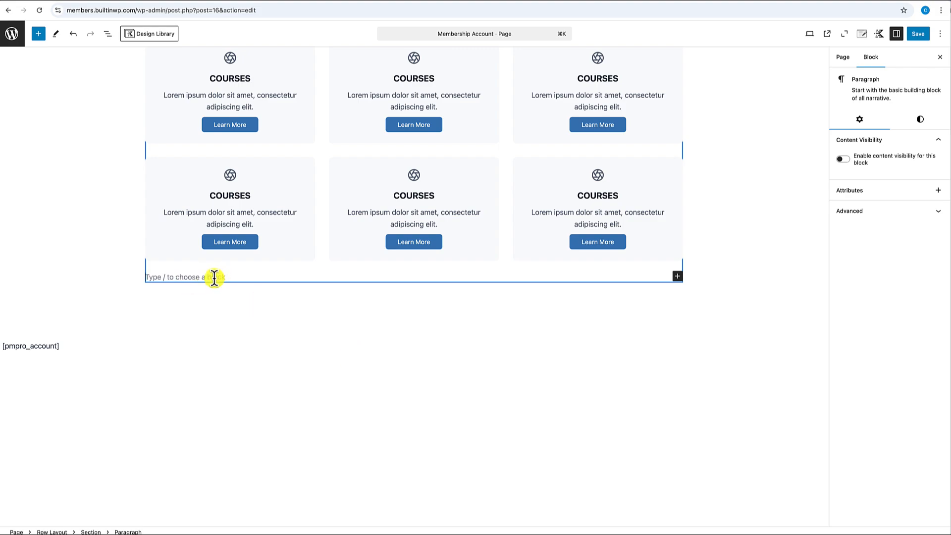
pyautogui.write('/')
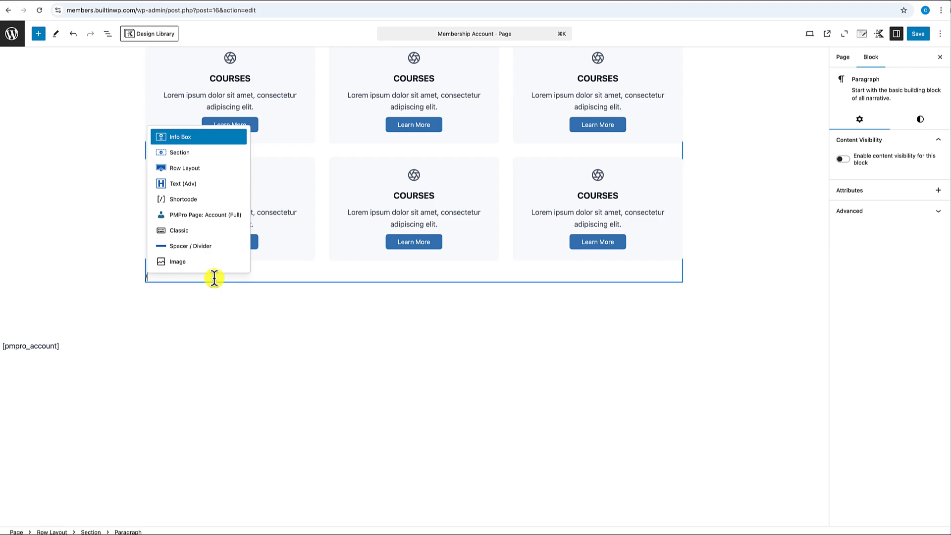
pyautogui.write('ro')
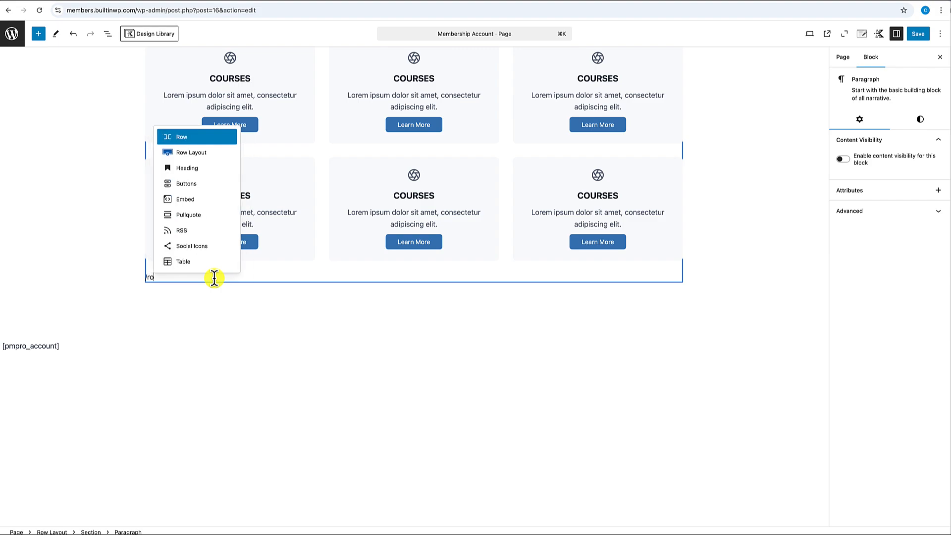
pyautogui.click(193, 153)
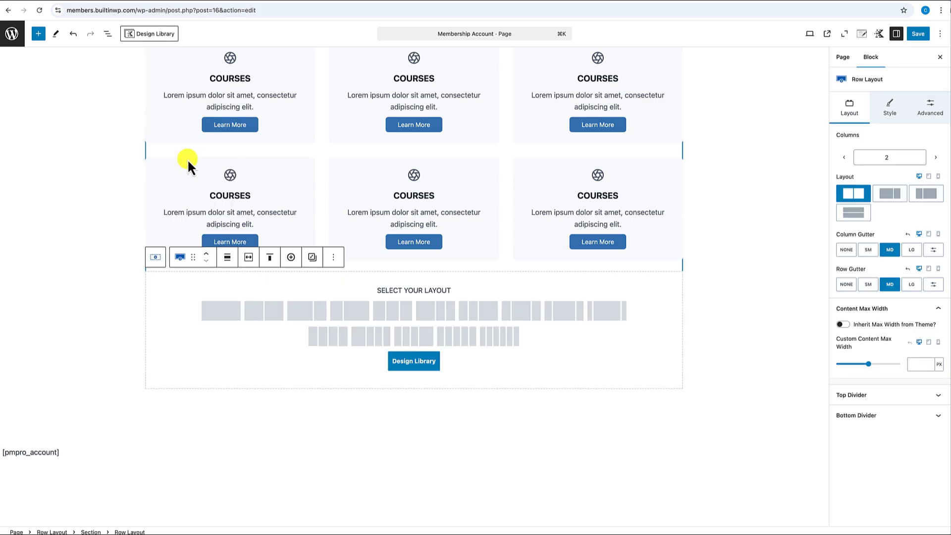
pyautogui.click(222, 312)
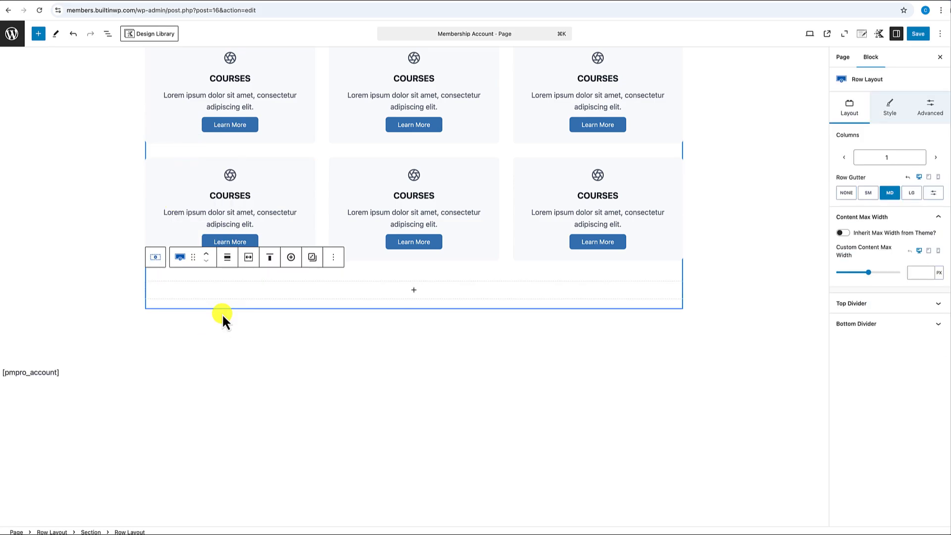
pyautogui.click(415, 294)
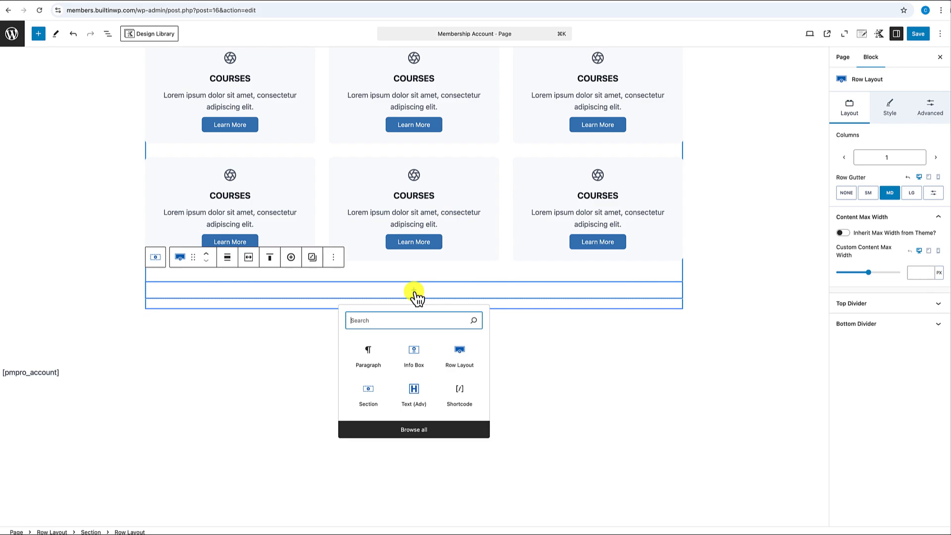
# - Add a Text (Adv) heading 'Account Management' and start a /divid block below it
pyautogui.click(417, 391)
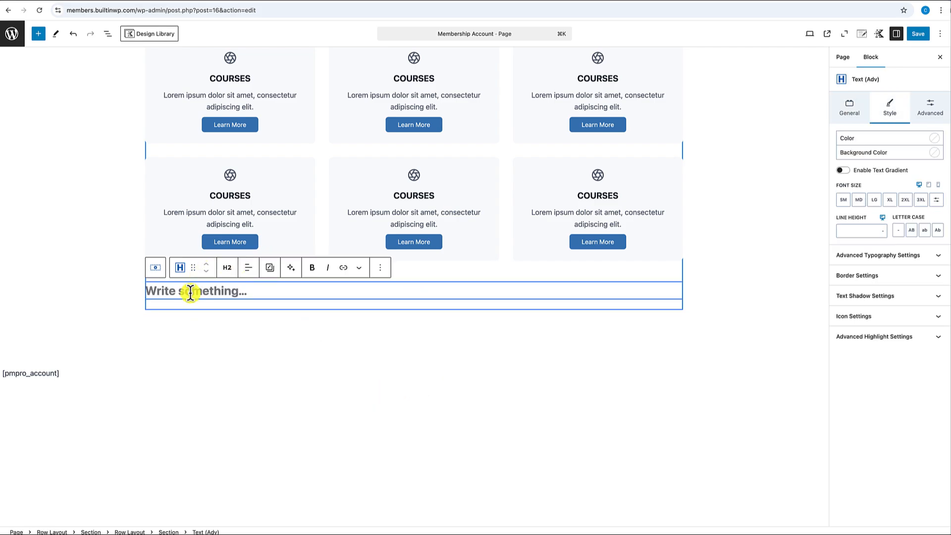
pyautogui.write('Account Management')
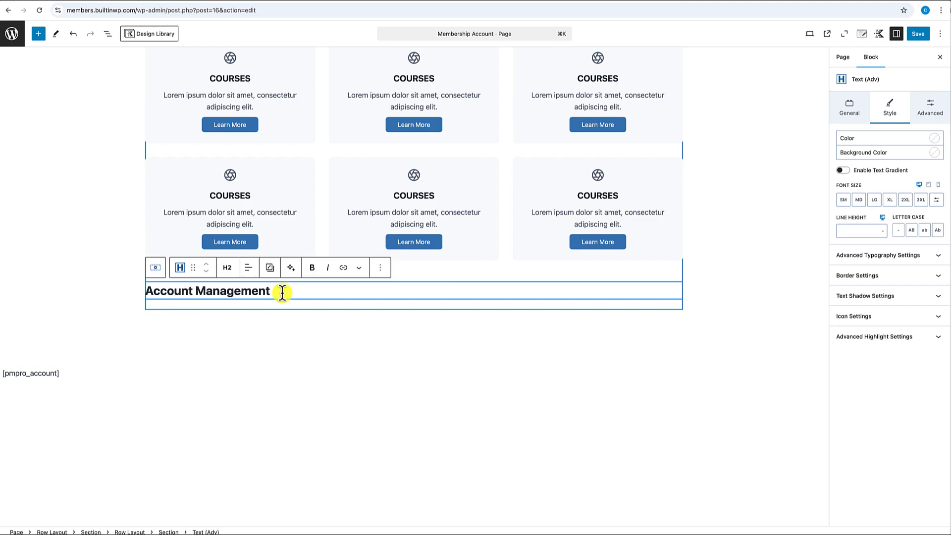
pyautogui.press('Return')
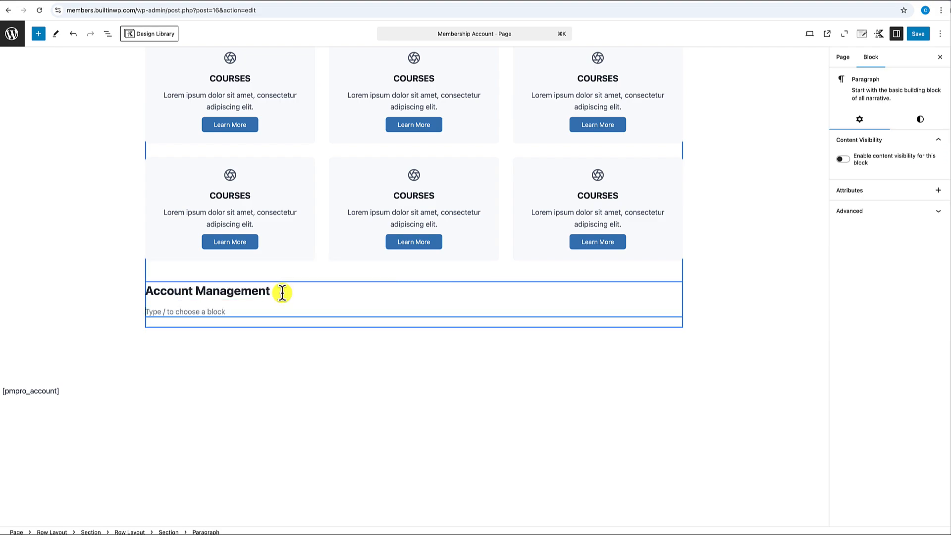
pyautogui.write('/divid')
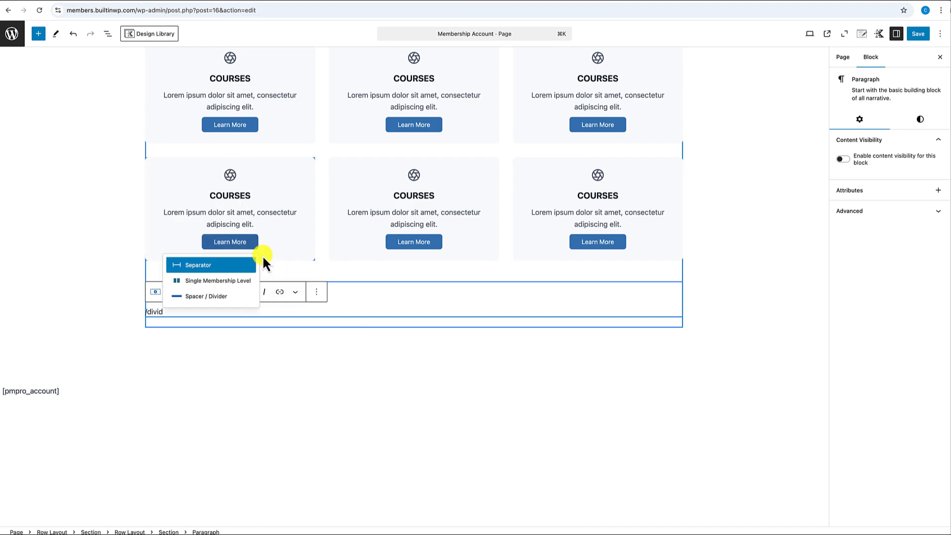
# - Insert a Spacer/Divider under the heading with width 100 and a blue 2px line
pyautogui.click(206, 296)
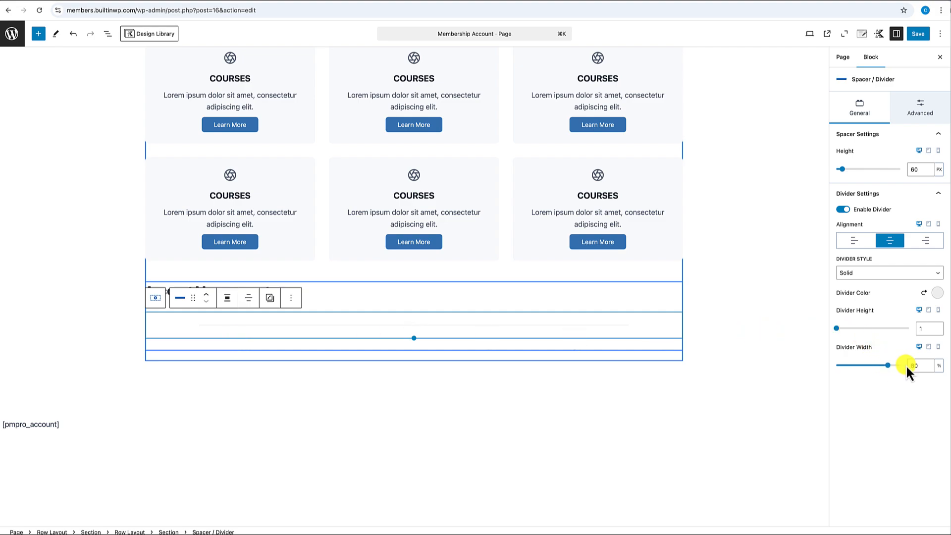
pyautogui.click(919, 365)
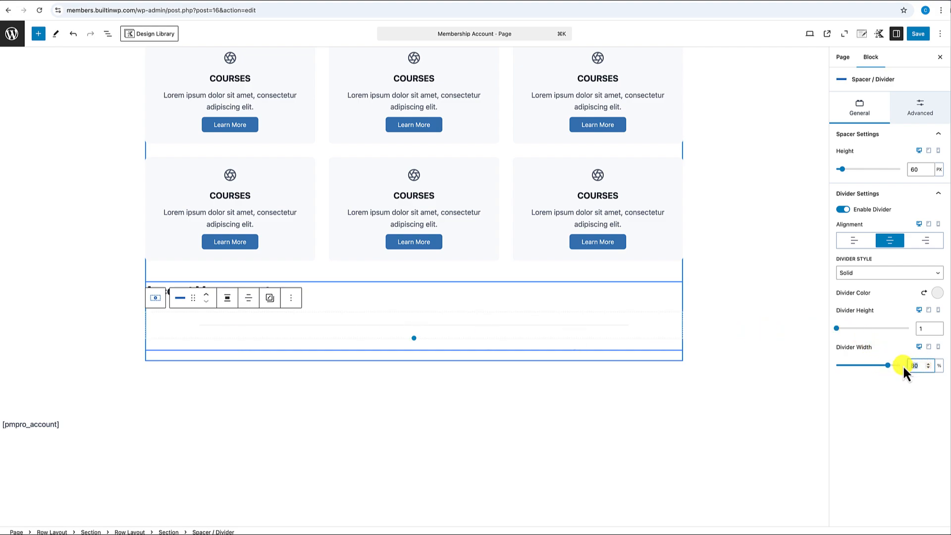
pyautogui.write('100')
pyautogui.click(915, 328)
pyautogui.click(937, 292)
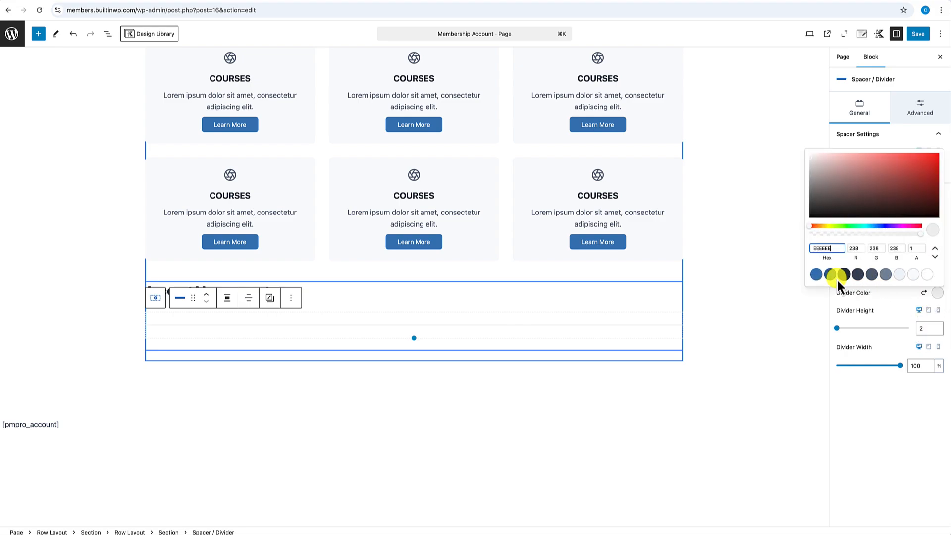
pyautogui.click(816, 275)
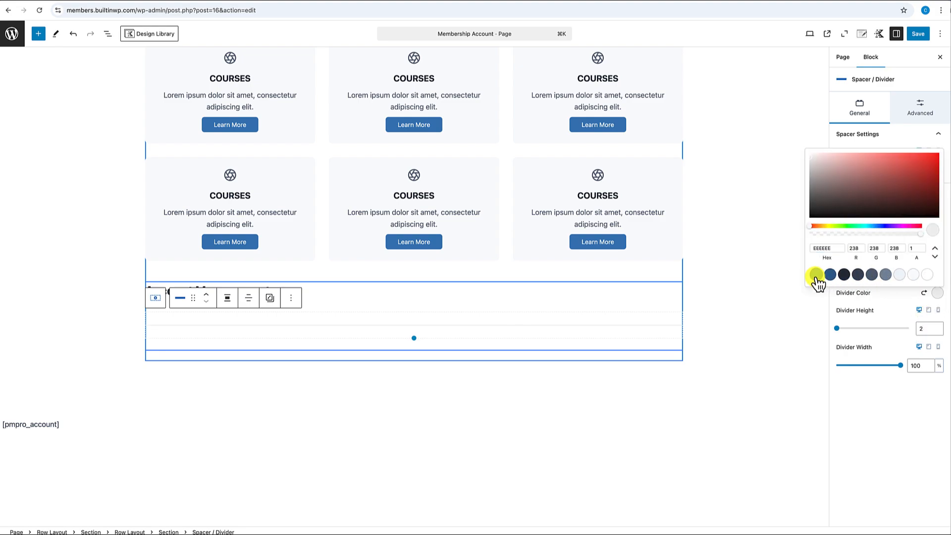
pyautogui.click(590, 319)
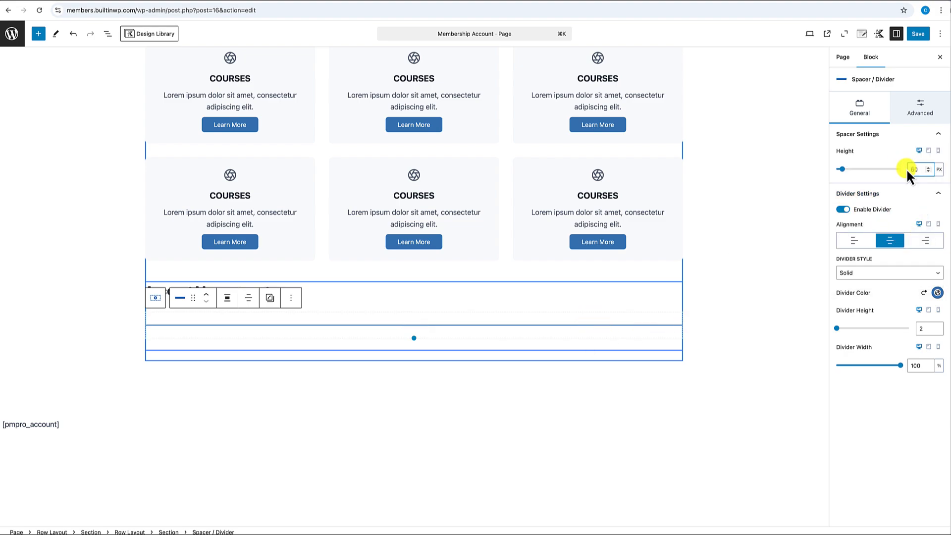
pyautogui.write('2')
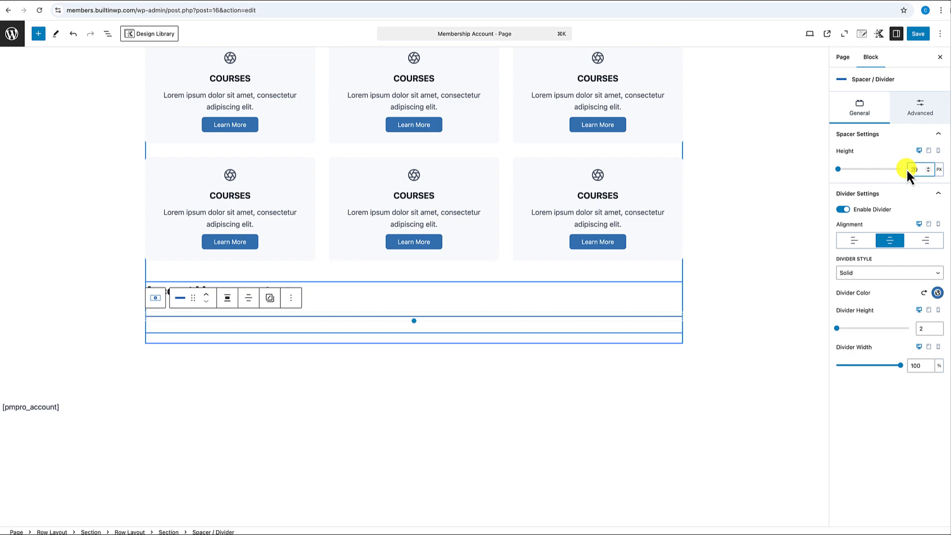
pyautogui.click(315, 296)
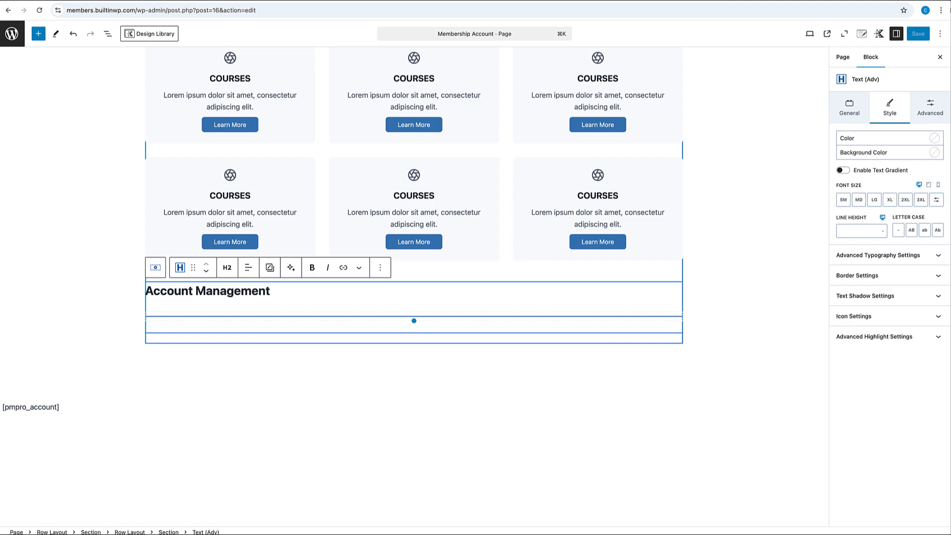
# - Set the Account Management heading's bottom margin to None
pyautogui.click(934, 117)
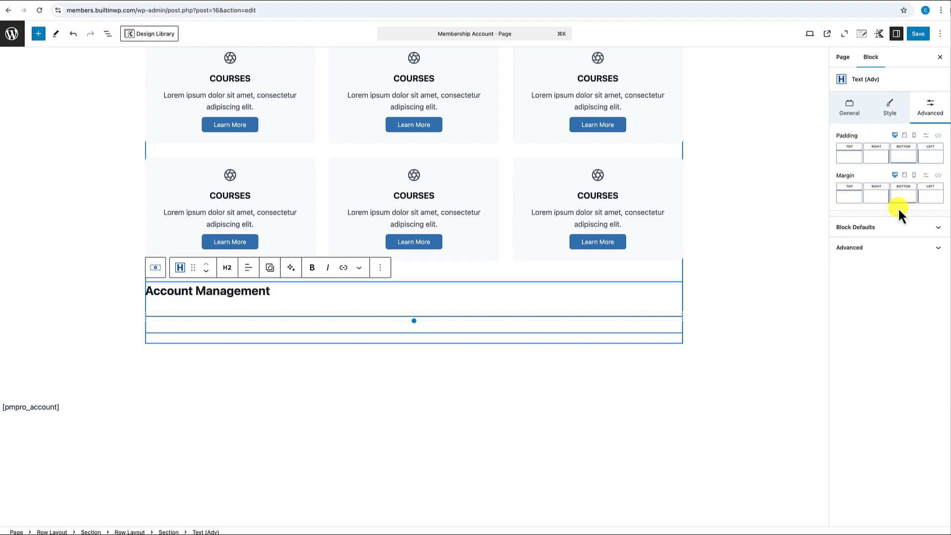
pyautogui.click(902, 194)
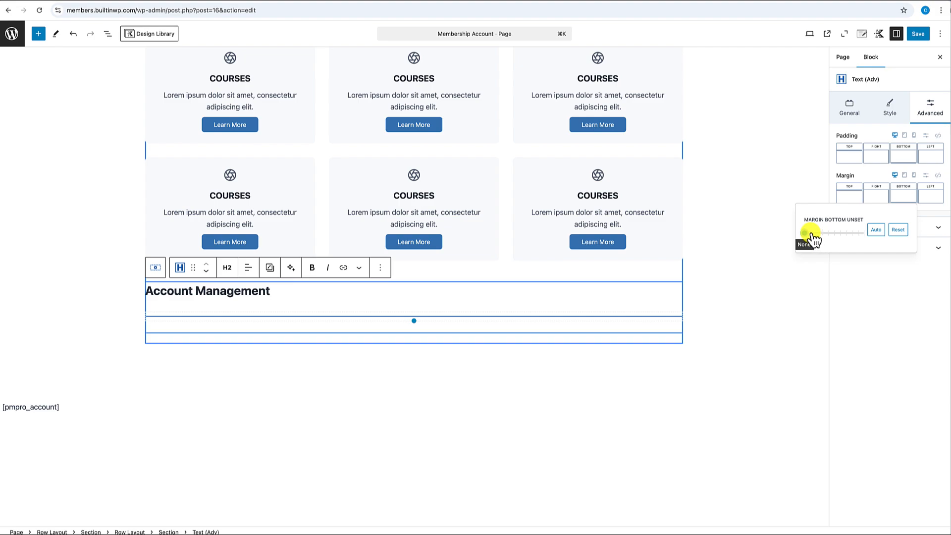
pyautogui.click(803, 232)
pyautogui.click(307, 406)
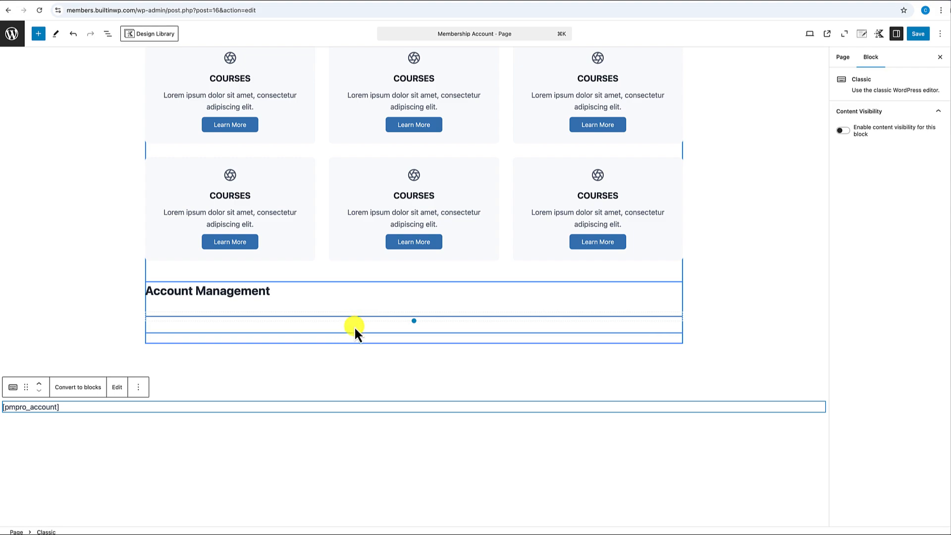
# - Add a block after the divider and drag the [pmpro_account] shortcode under it
pyautogui.click(373, 319)
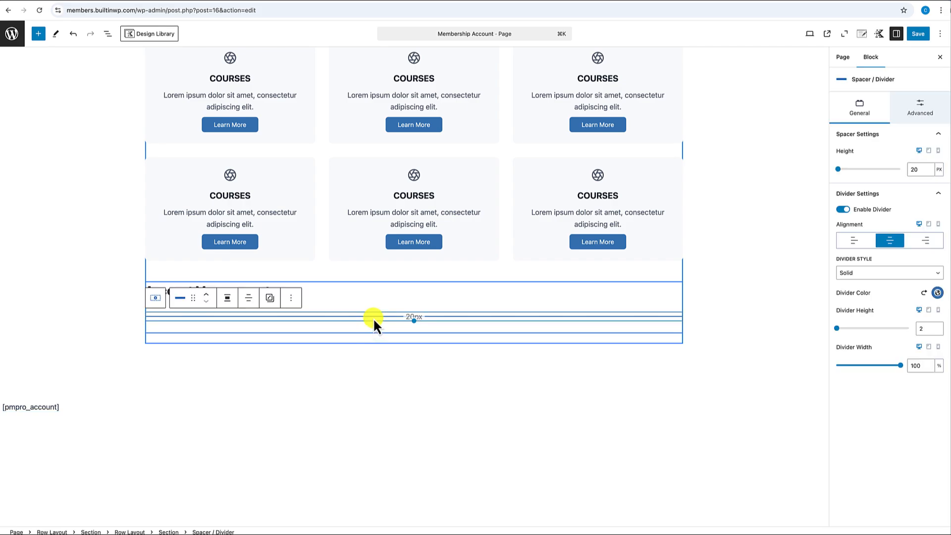
pyautogui.click(289, 300)
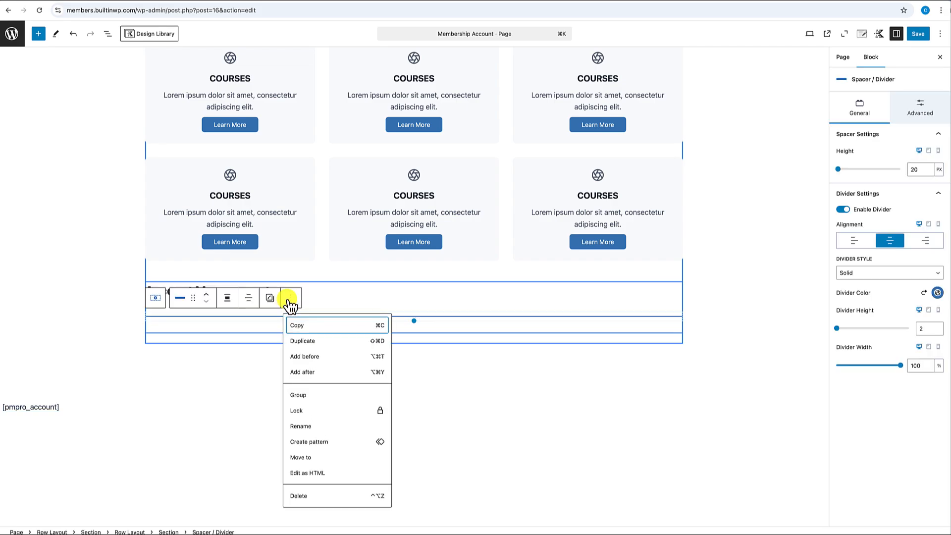
pyautogui.click(307, 372)
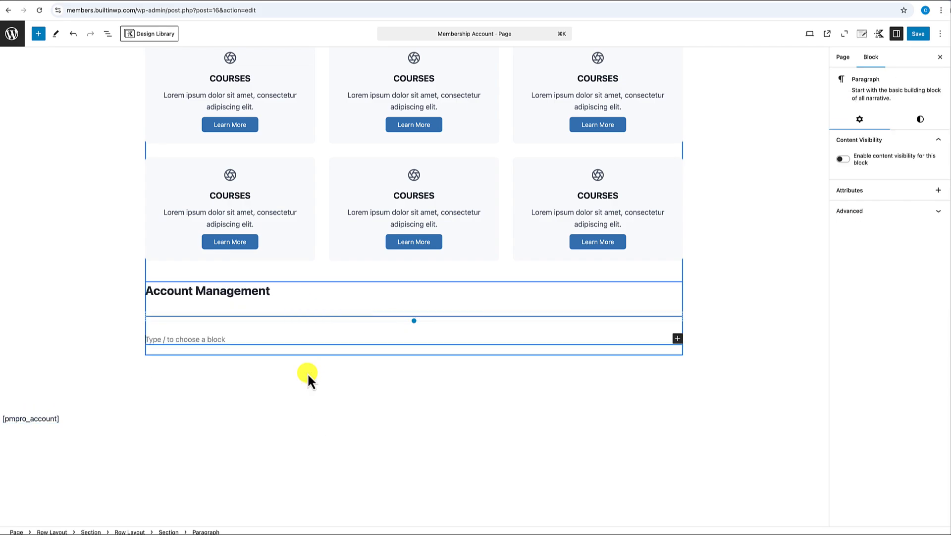
pyautogui.click(75, 418)
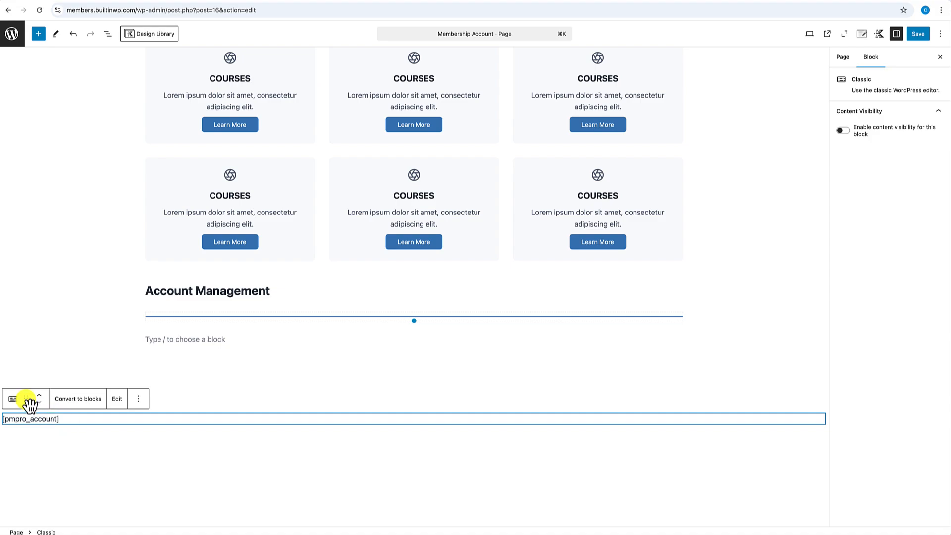
pyautogui.moveTo(27, 399); pyautogui.dragTo(155, 339)
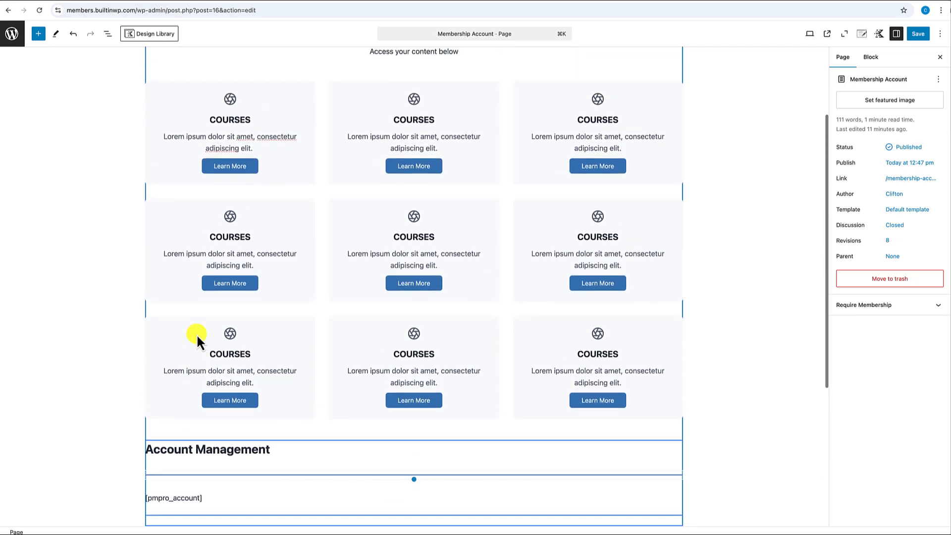
# - Save the Membership Account page and view it on the live site
pyautogui.scroll(5, 196, 334)
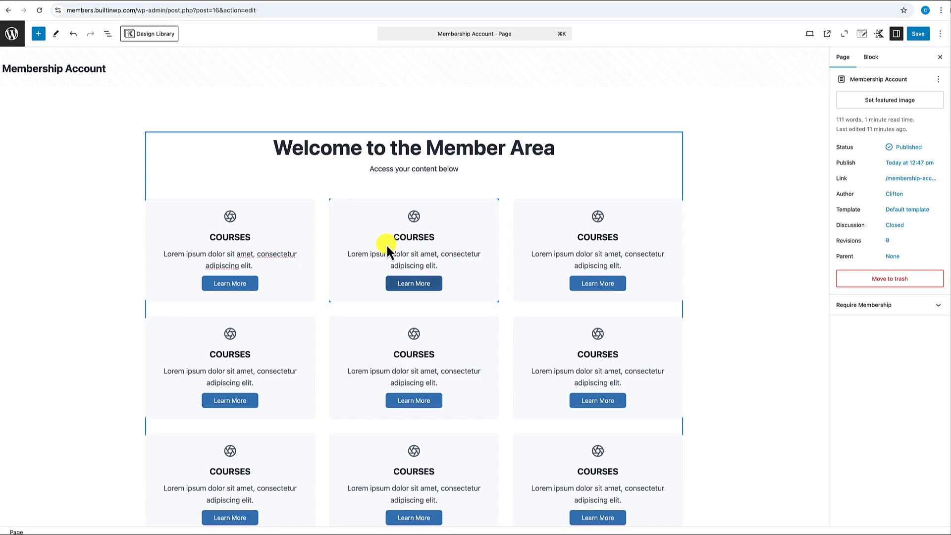
pyautogui.scroll(-5, 385, 243)
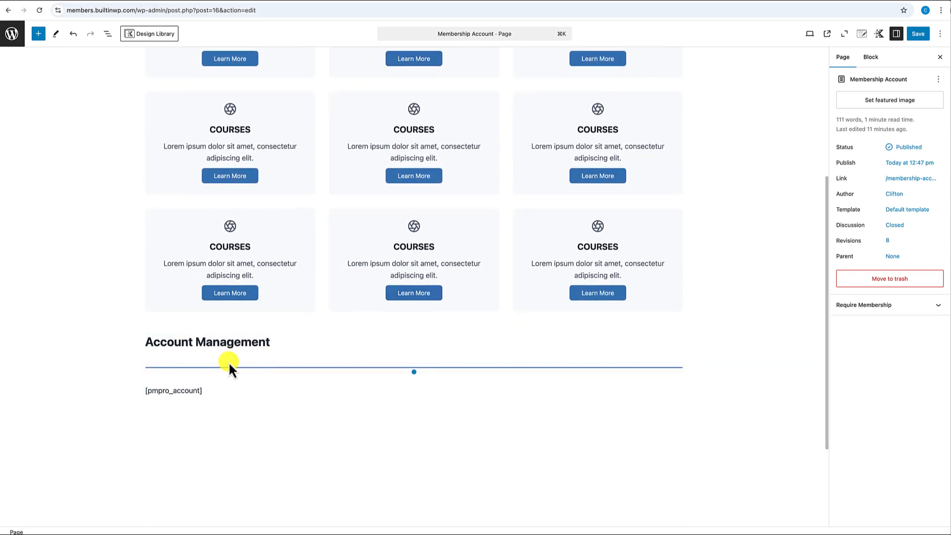
pyautogui.scroll(5, 400, 226)
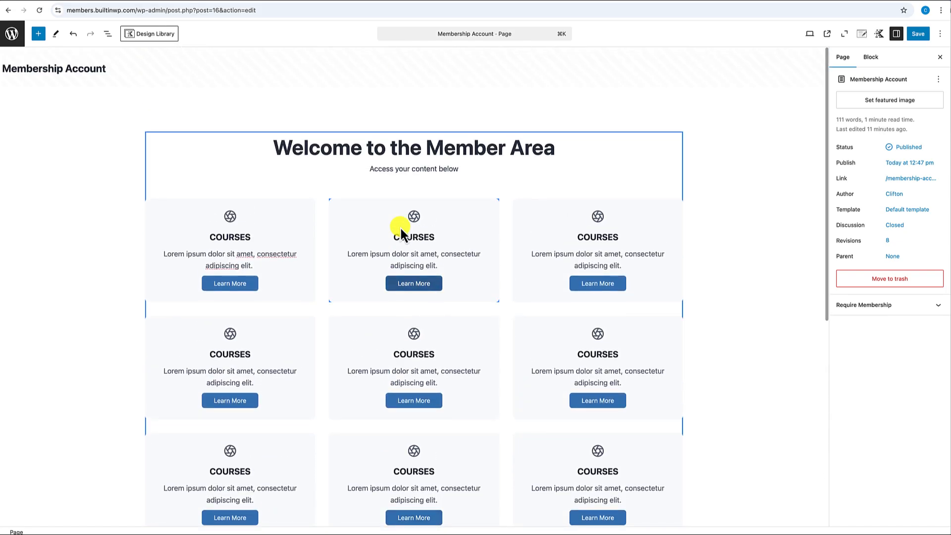
pyautogui.click(917, 34)
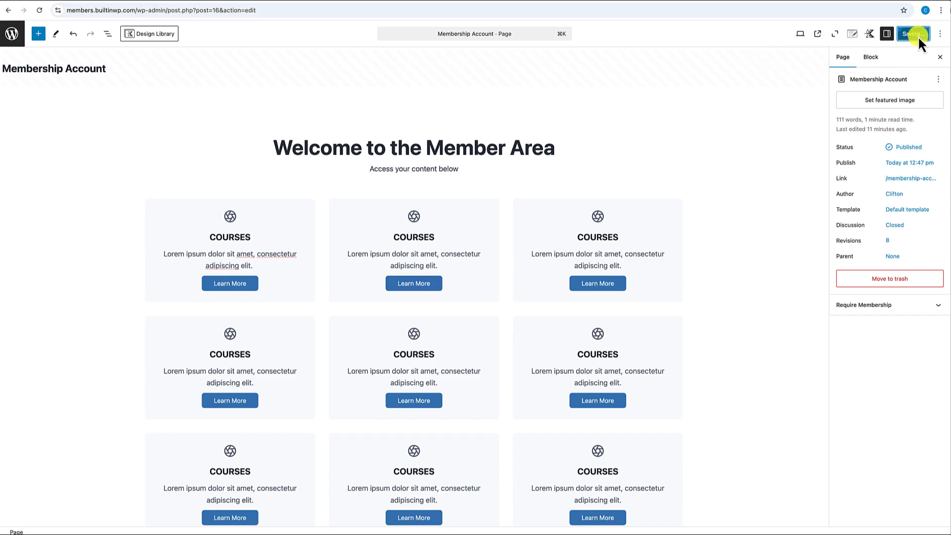
pyautogui.click(827, 34)
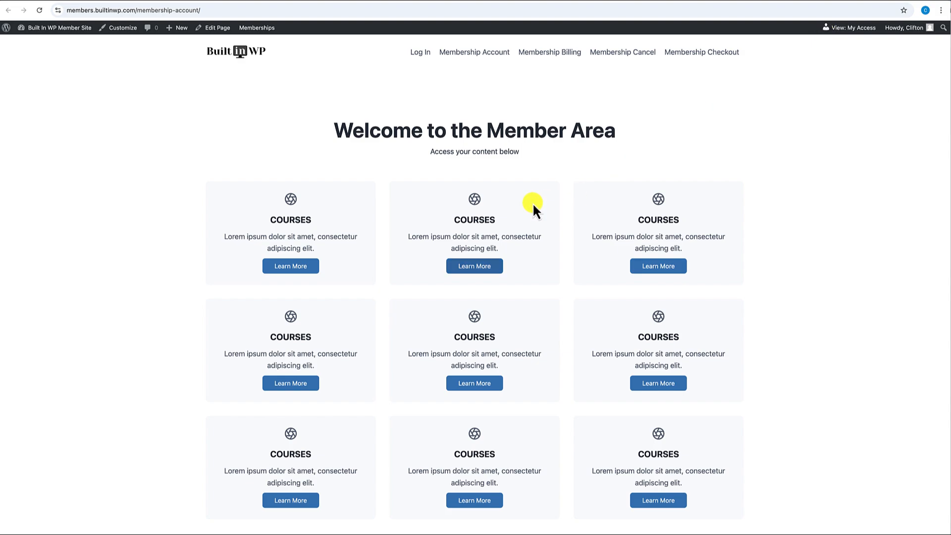
# - Scroll the live page to check the course cards, Account Management section and account details
pyautogui.scroll(-2, 535, 179)
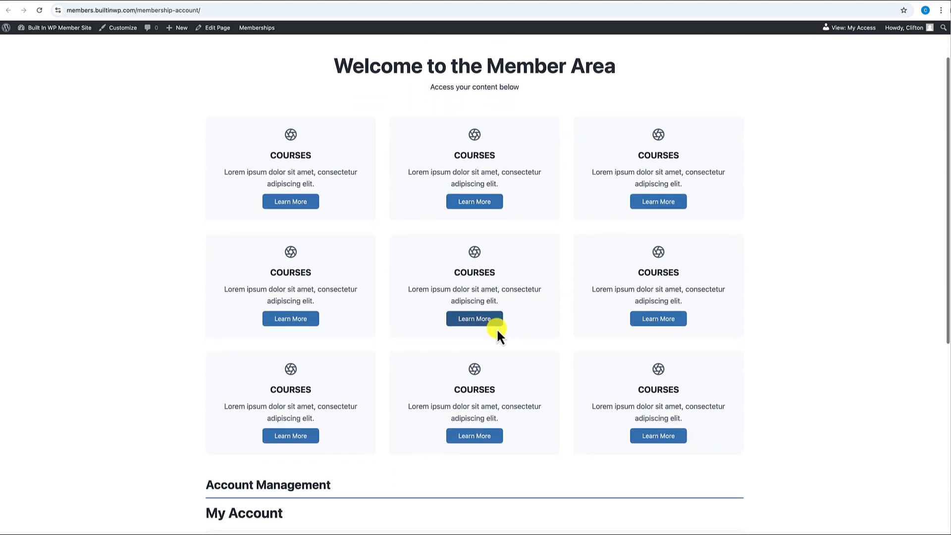
pyautogui.scroll(-1, 530, 263)
pyautogui.scroll(-2, 476, 335)
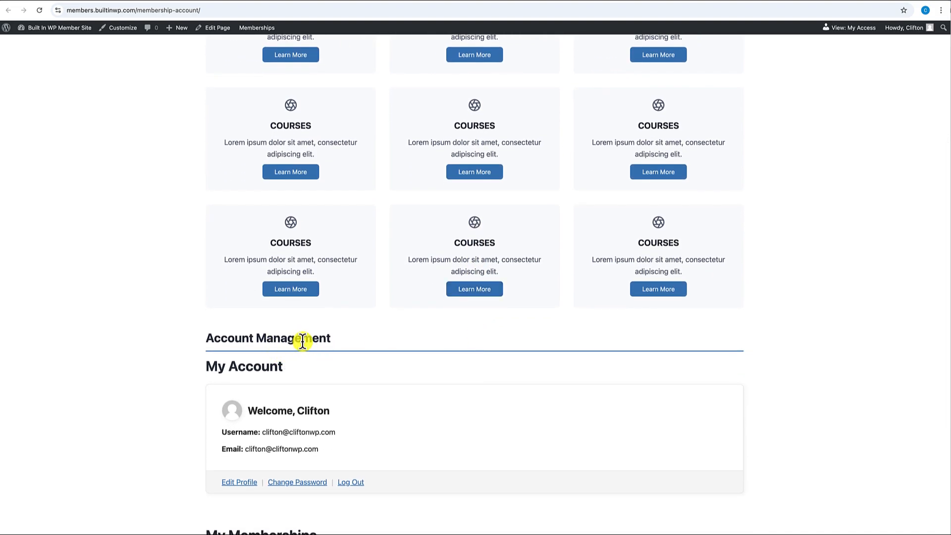
pyautogui.scroll(-2, 327, 370)
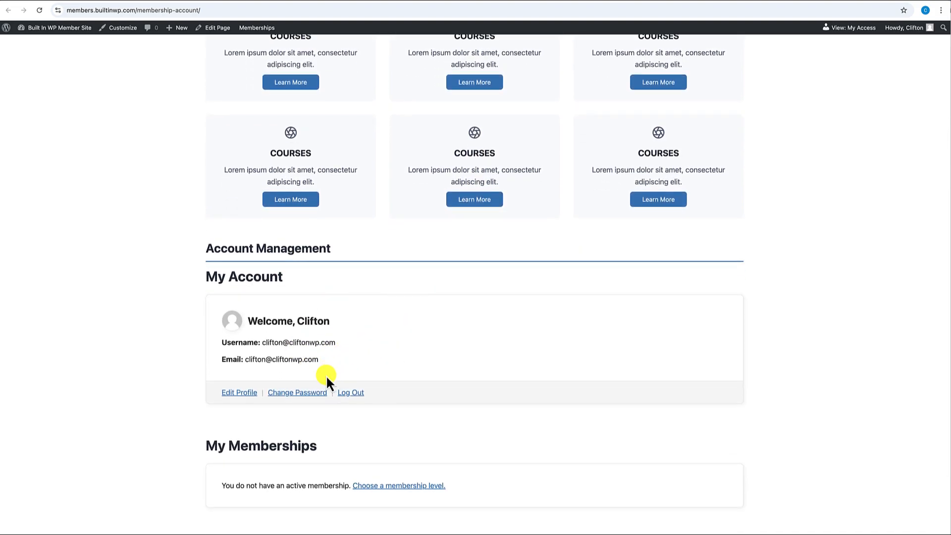
pyautogui.scroll(-2, 325, 374)
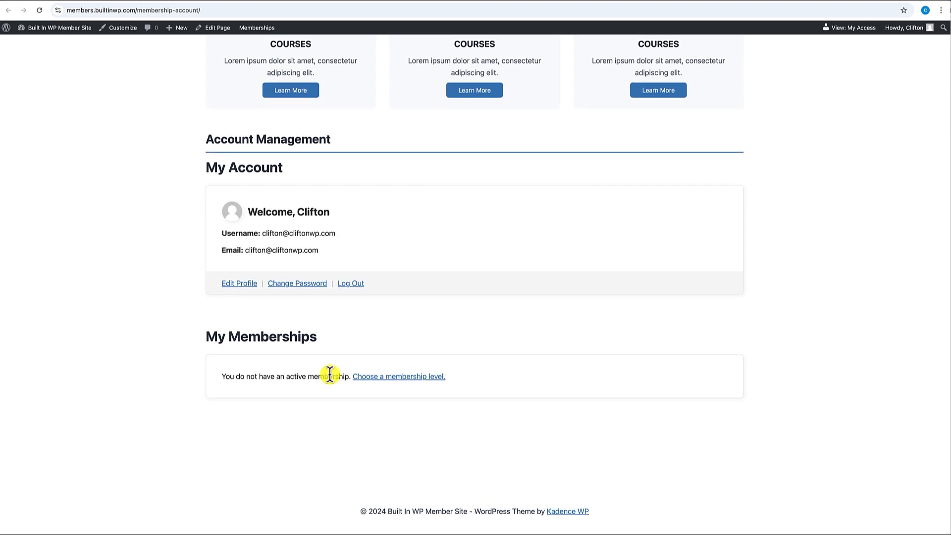
pyautogui.scroll(3, 328, 374)
pyautogui.scroll(7, 330, 374)
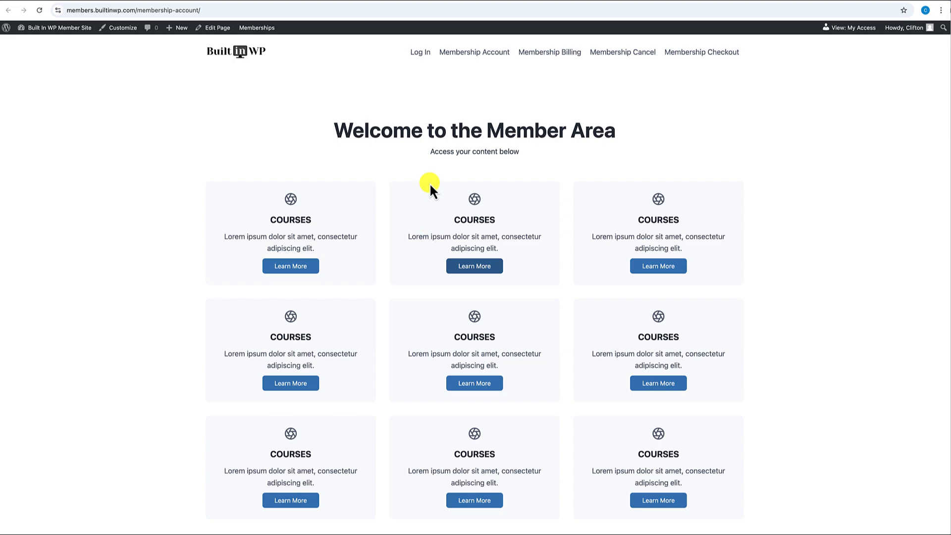
pyautogui.scroll(-8, 424, 187)
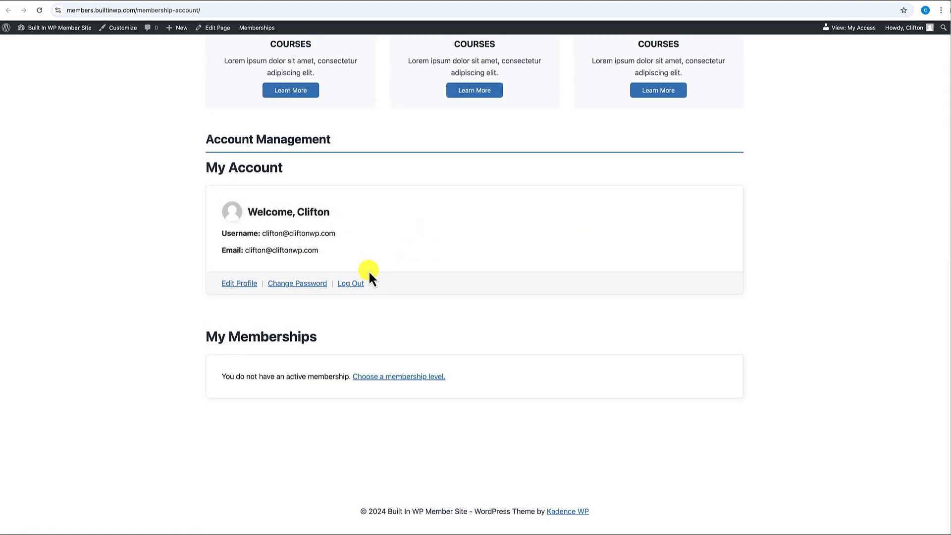
pyautogui.scroll(10, 369, 272)
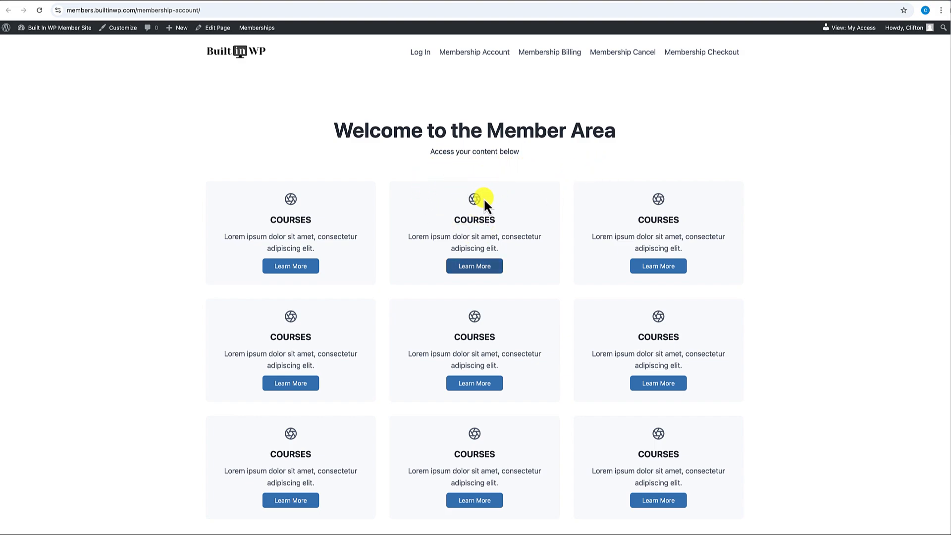
pyautogui.scroll(-6, 435, 259)
pyautogui.scroll(-3, 435, 258)
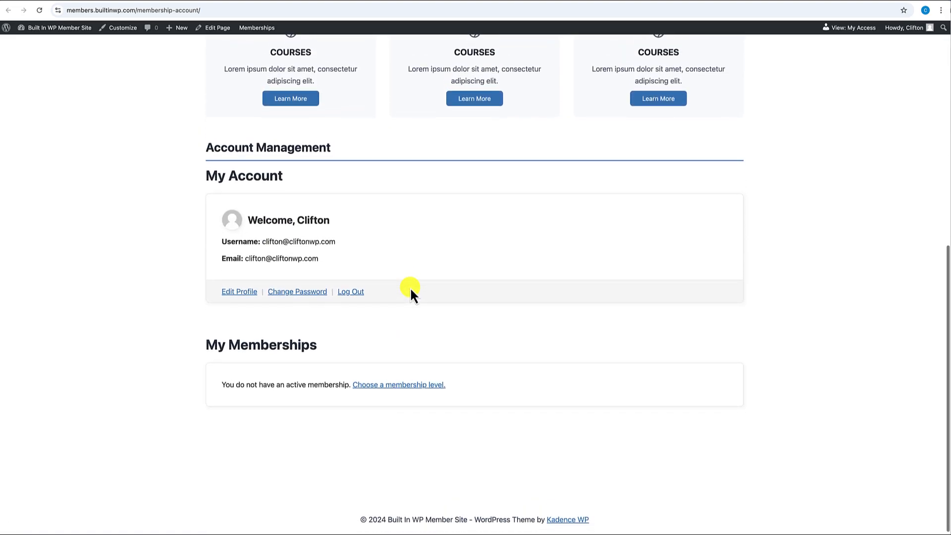
pyautogui.scroll(10, 411, 292)
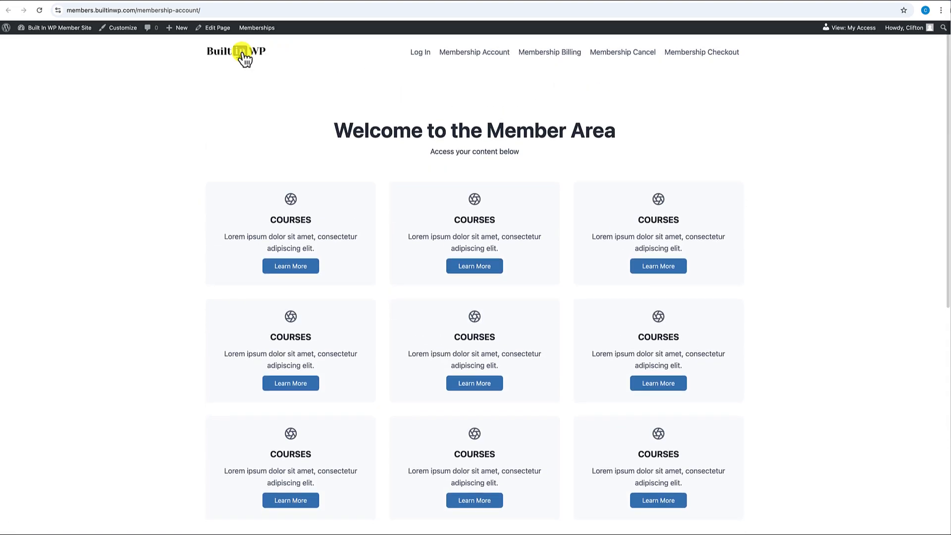
# - Back in the editor, give the Account Management row X Large top padding
pyautogui.click(225, 29)
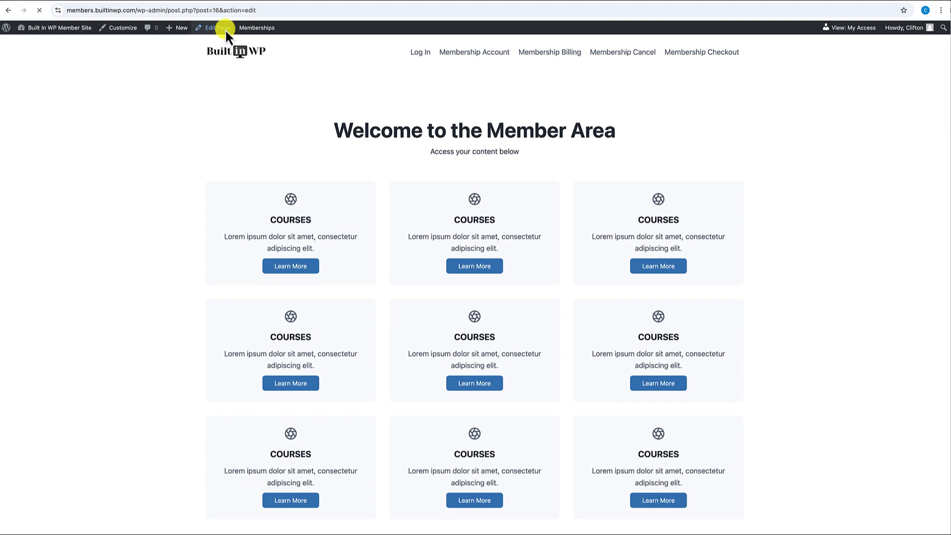
pyautogui.scroll(-8, 312, 302)
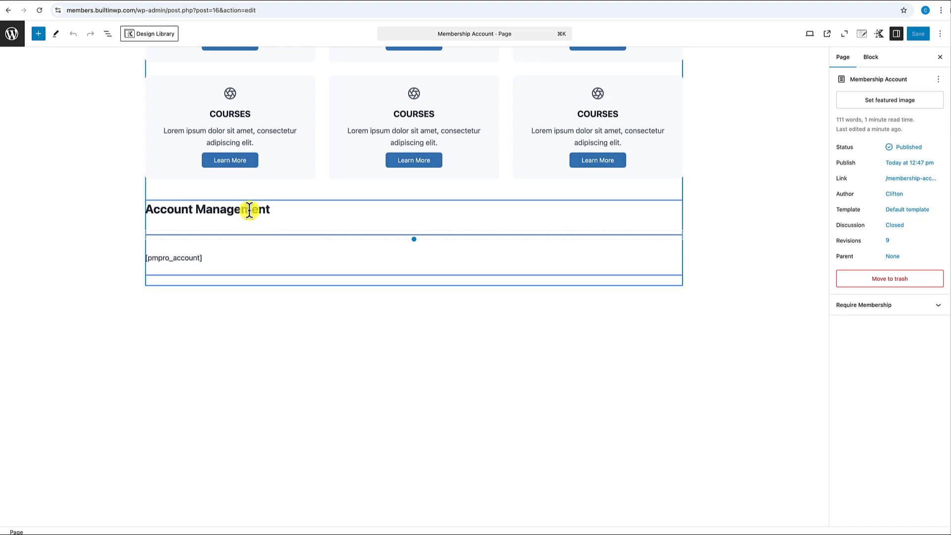
pyautogui.click(260, 198)
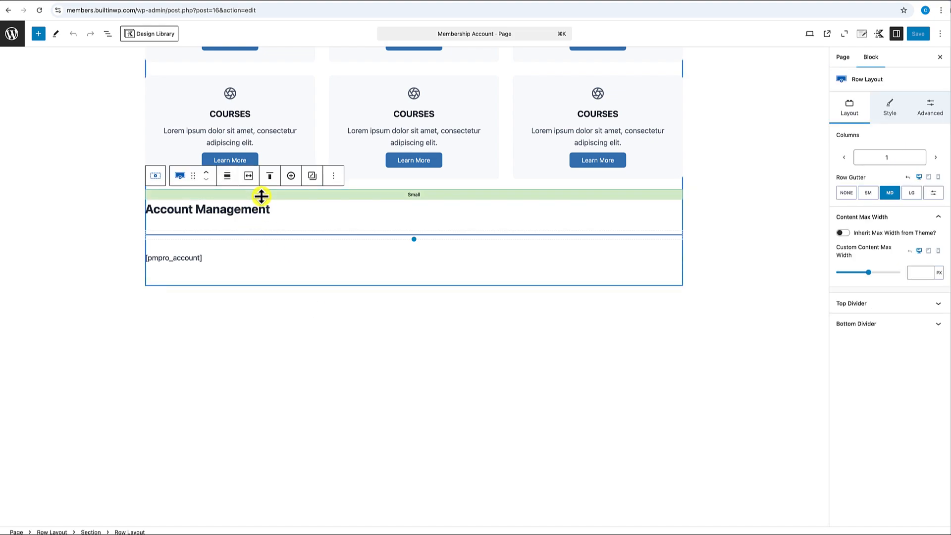
pyautogui.moveTo(261, 195); pyautogui.dragTo(262, 213)
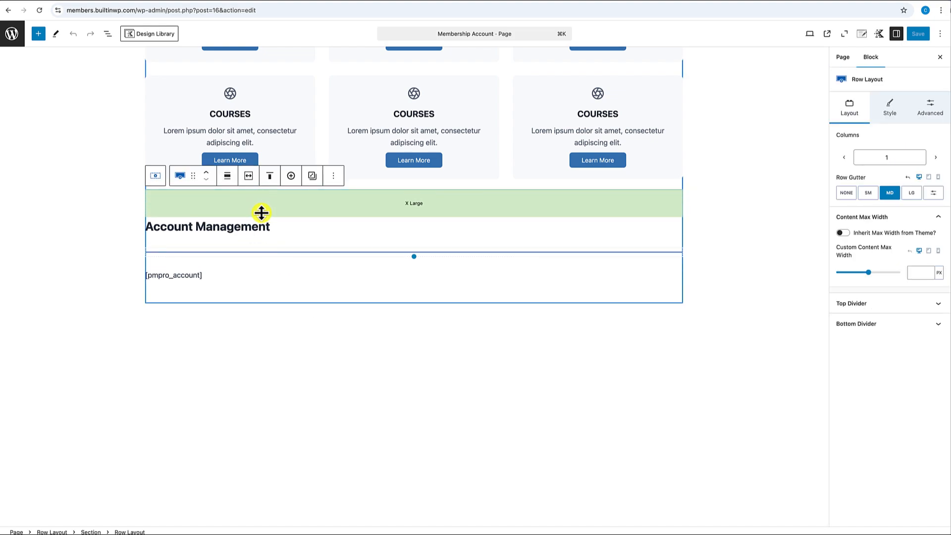
pyautogui.click(425, 233)
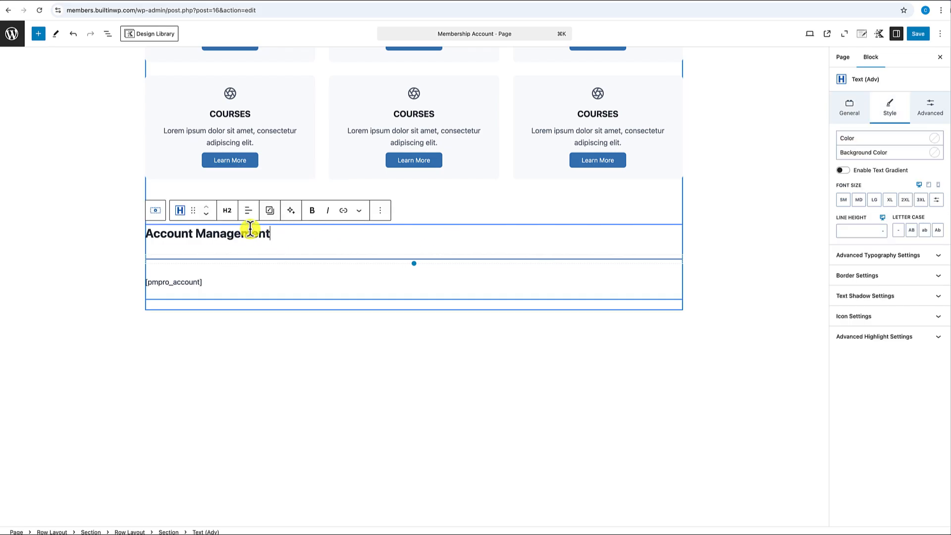
pyautogui.scroll(10, 250, 229)
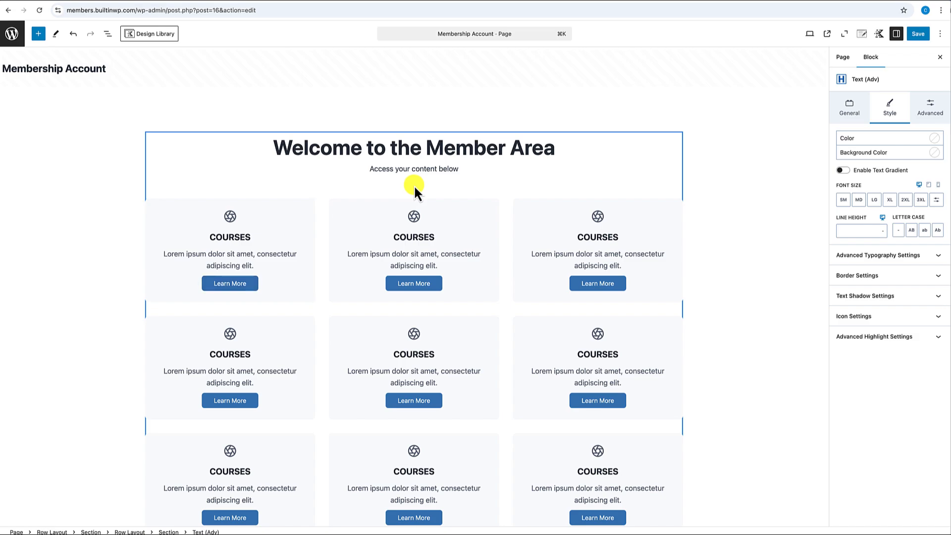
# - Insert a Two: Equal Row Layout below the subtitle with 780 px inner content width
pyautogui.click(461, 169)
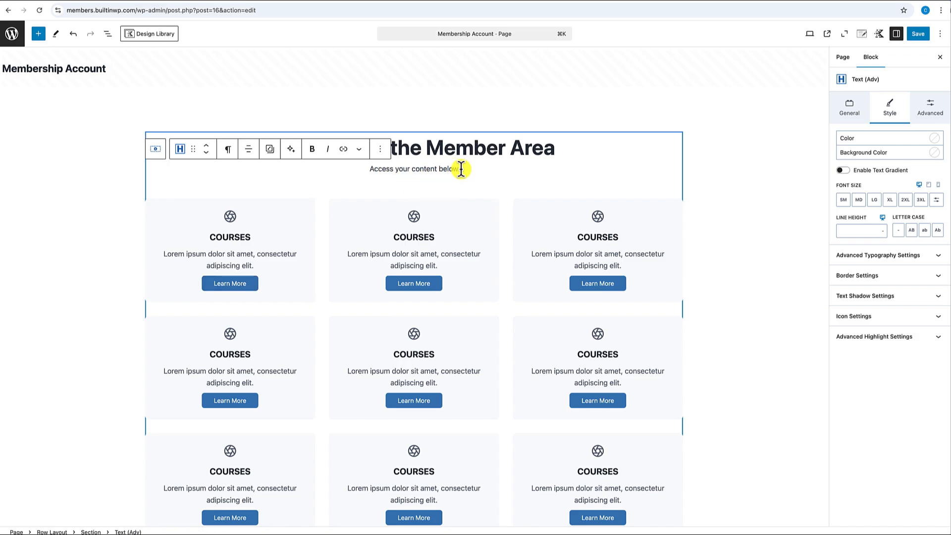
pyautogui.press('Return')
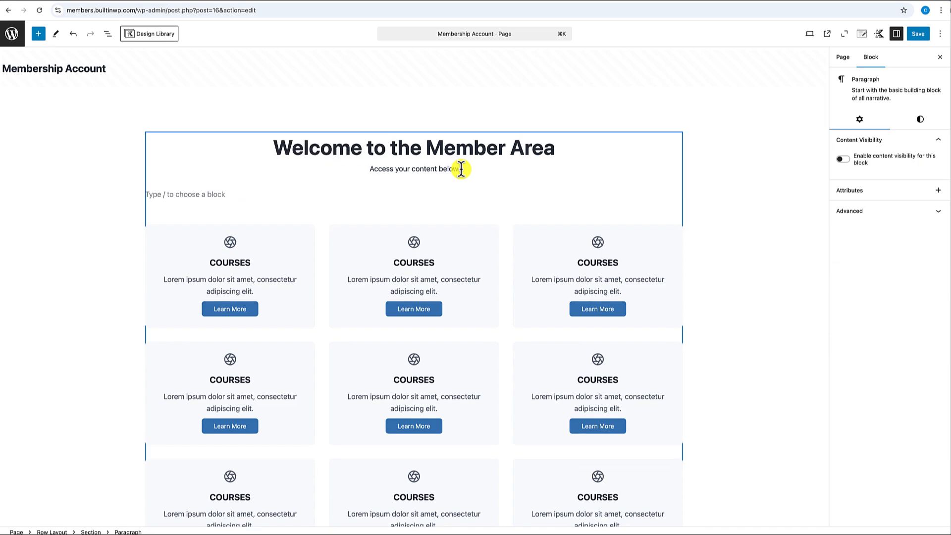
pyautogui.write('/')
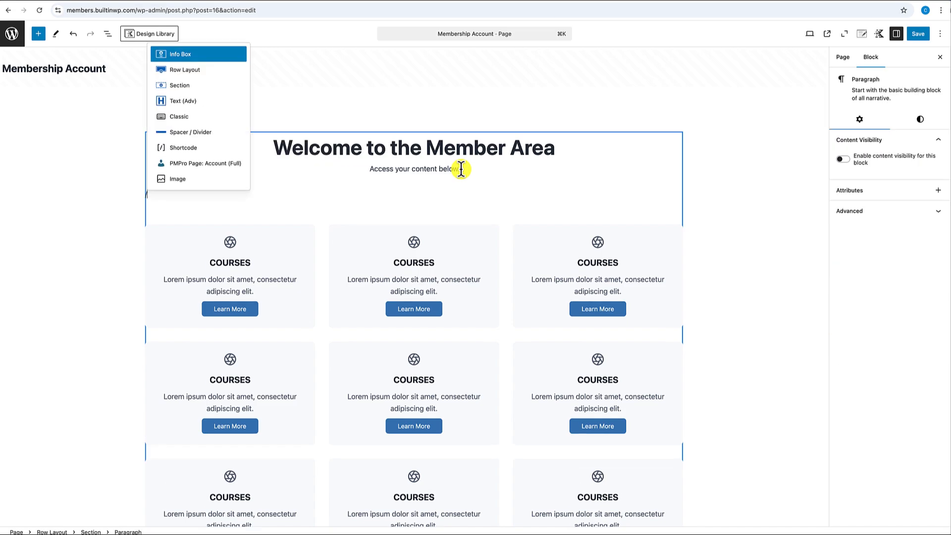
pyautogui.write('ro')
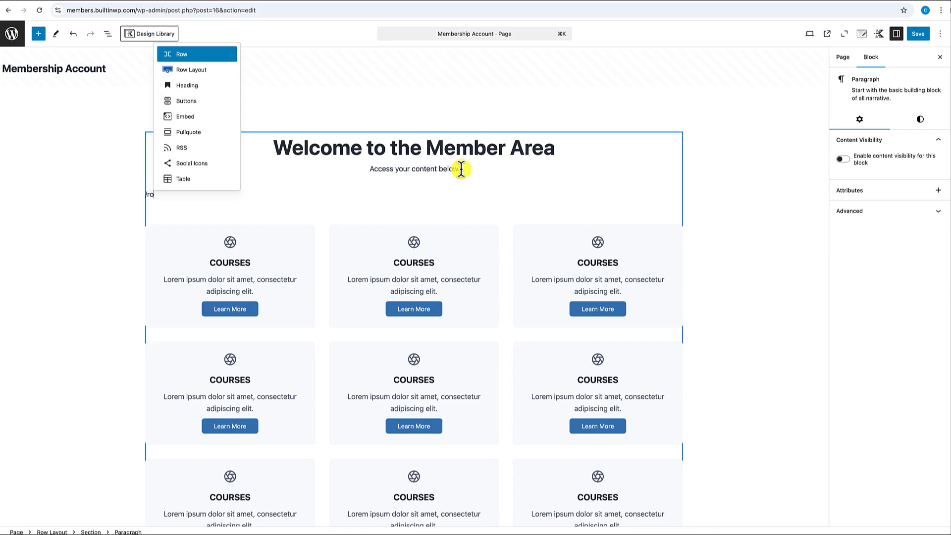
pyautogui.write('w')
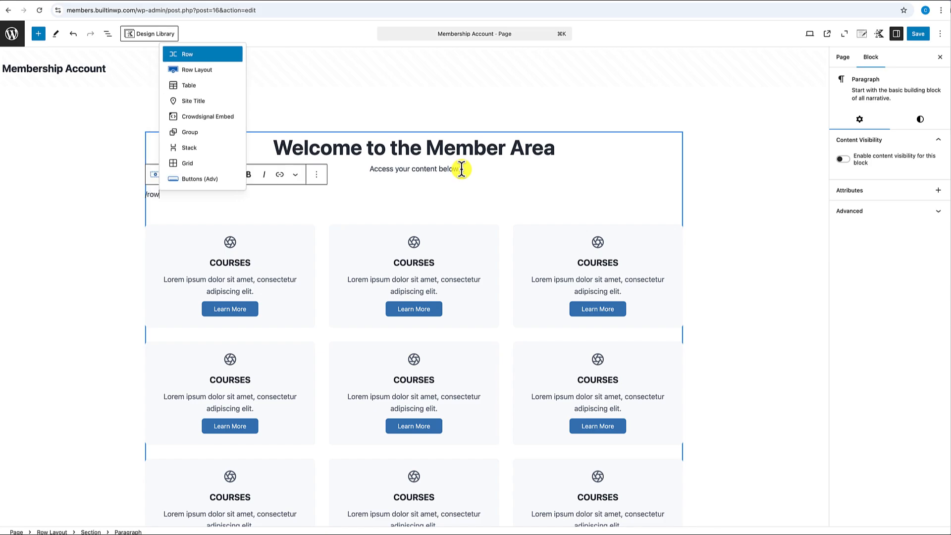
pyautogui.click(204, 70)
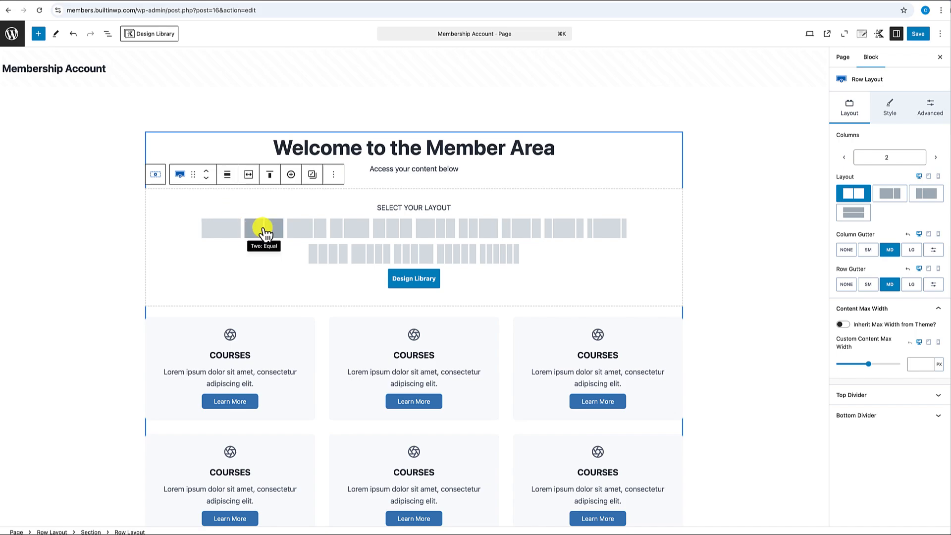
pyautogui.click(264, 229)
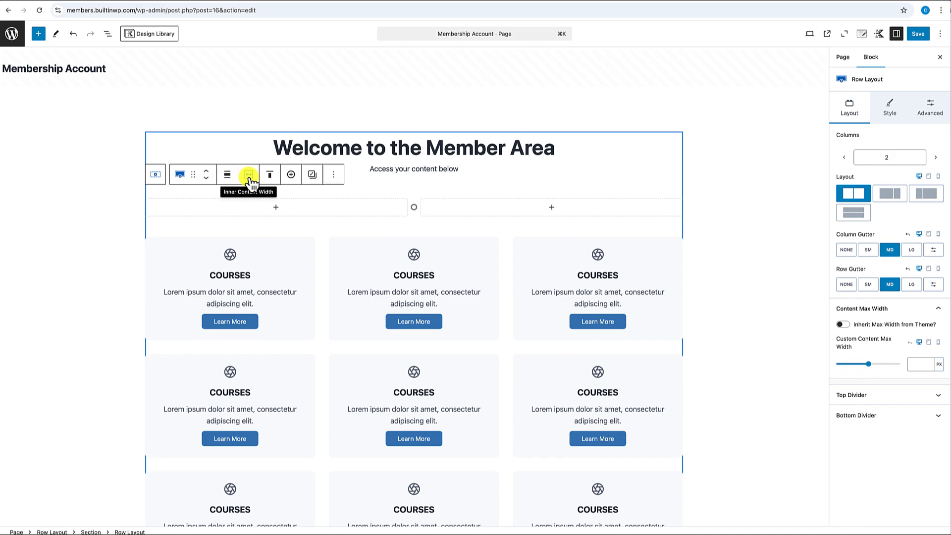
pyautogui.click(249, 177)
pyautogui.click(276, 237)
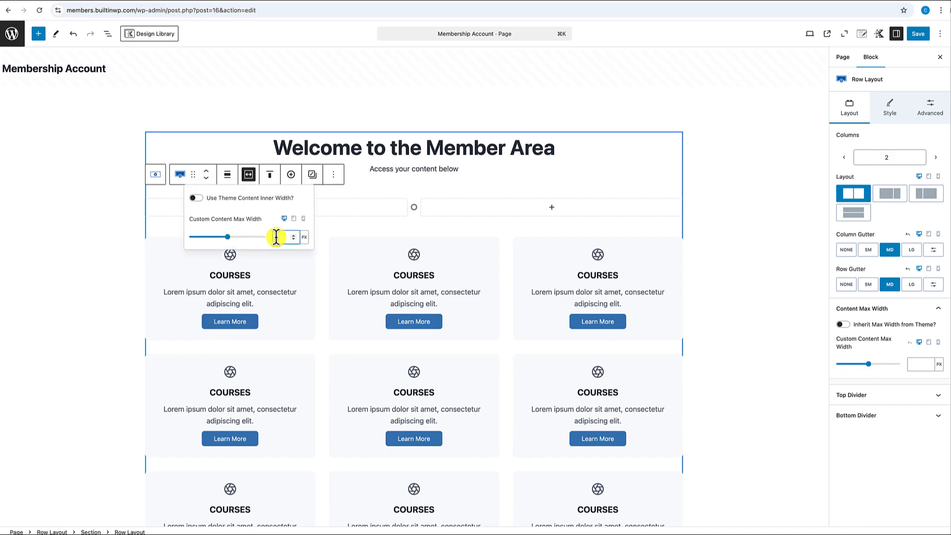
pyautogui.write('780')
pyautogui.click(680, 216)
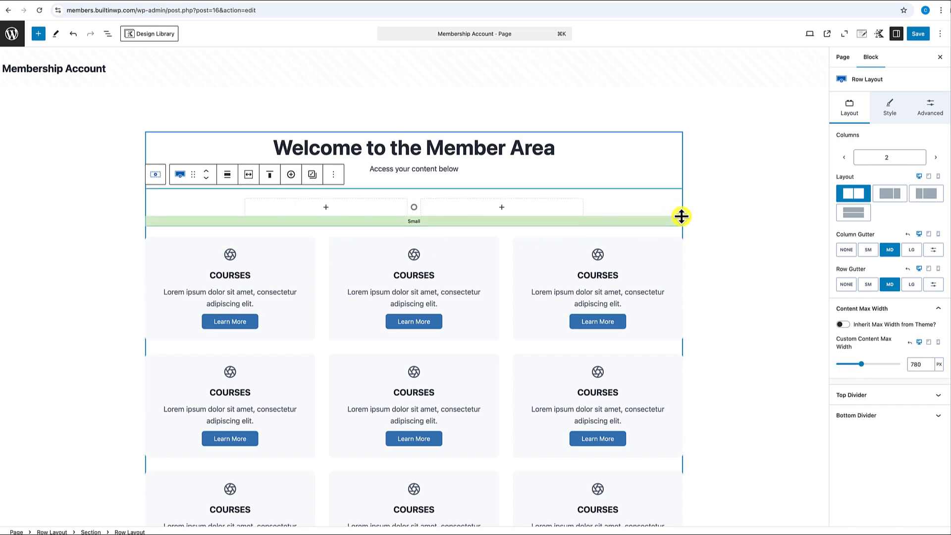
# - Add a Buttons block to the row's left column
pyautogui.scroll(-1, 331, 217)
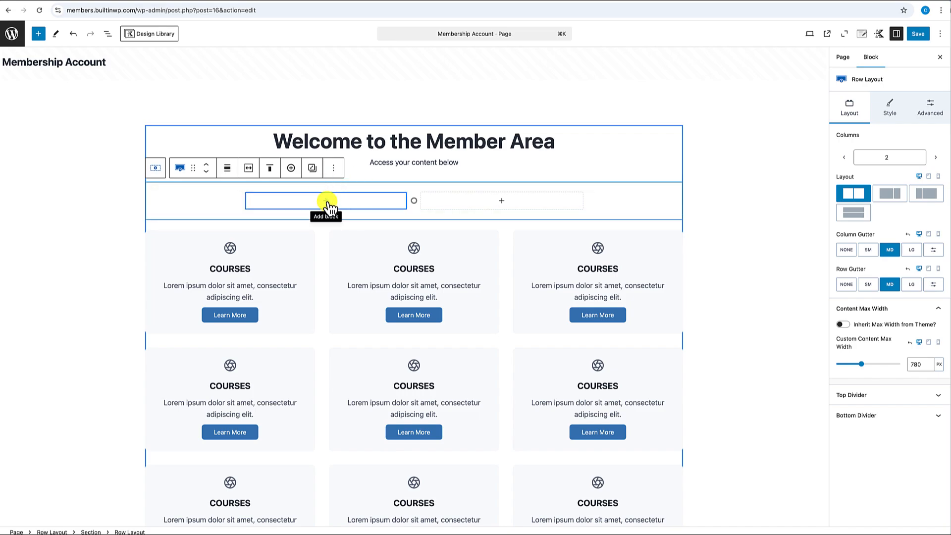
pyautogui.click(327, 203)
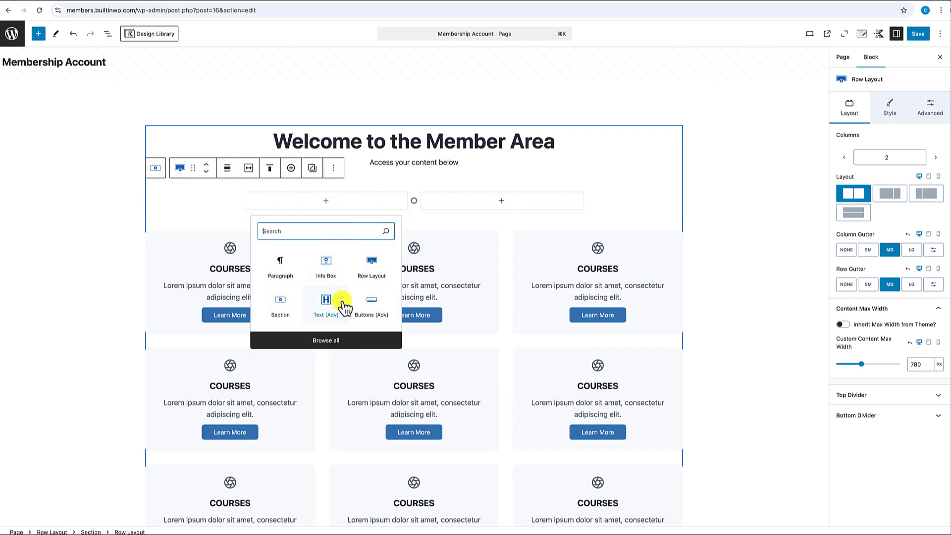
pyautogui.click(374, 311)
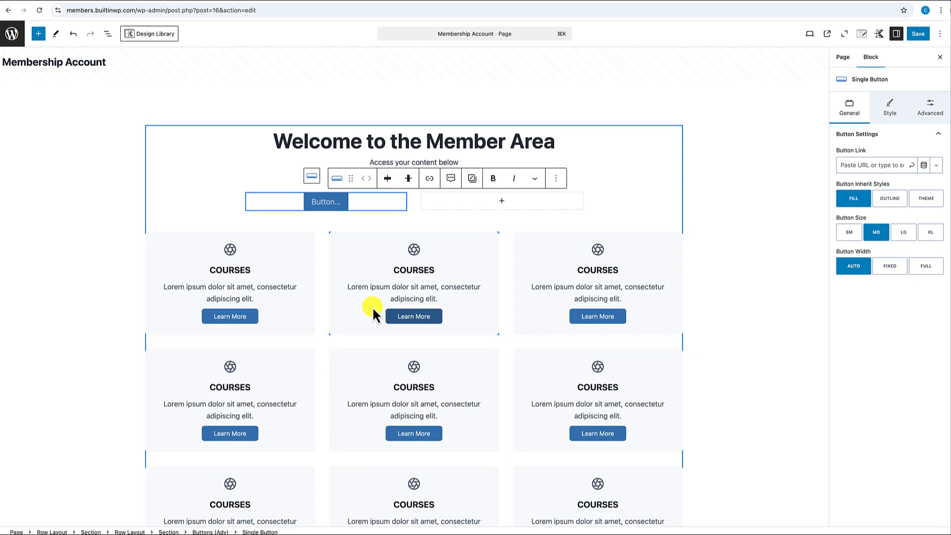
# - Label the new button 'Manage Account' and give it the 'user' line icon on the left
pyautogui.write('Mana')
pyautogui.write('ge A')
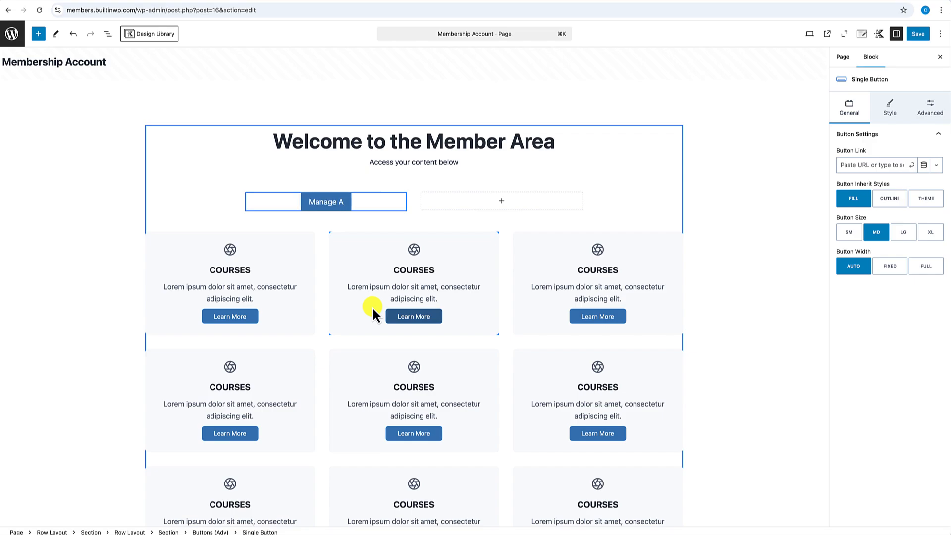
pyautogui.write('ccount')
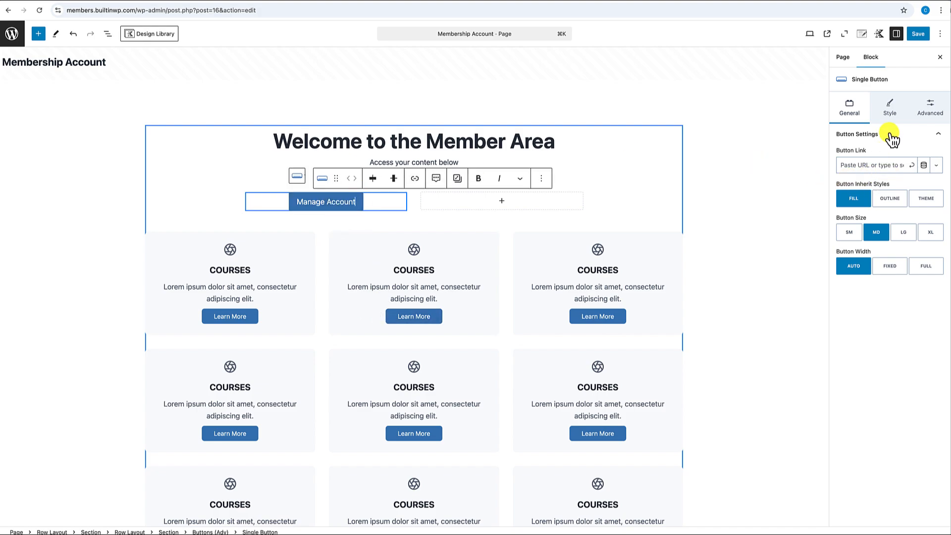
pyautogui.click(889, 111)
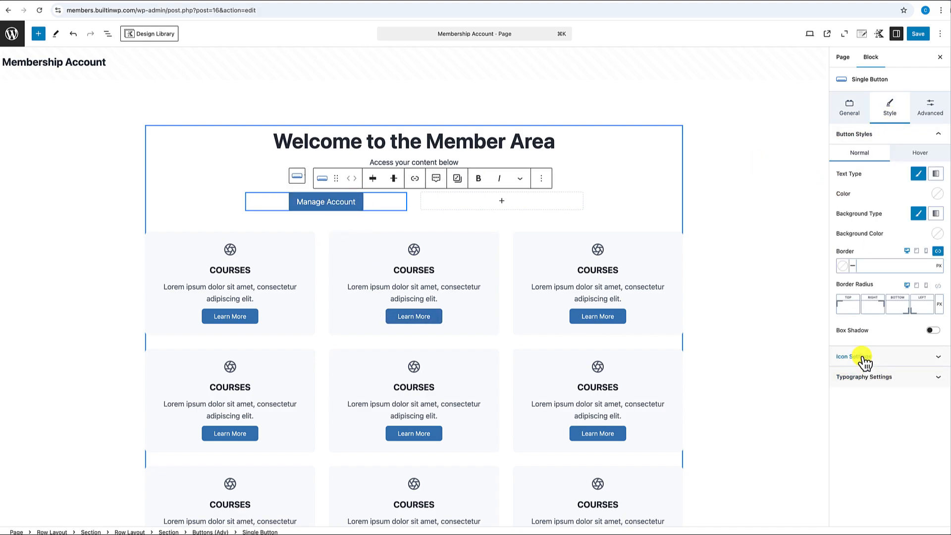
pyautogui.click(896, 359)
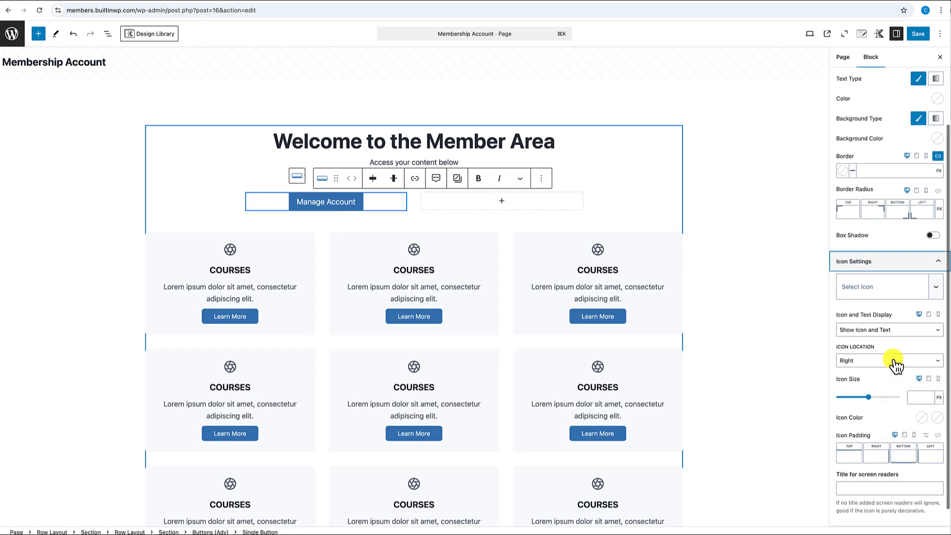
pyautogui.scroll(-1, 895, 362)
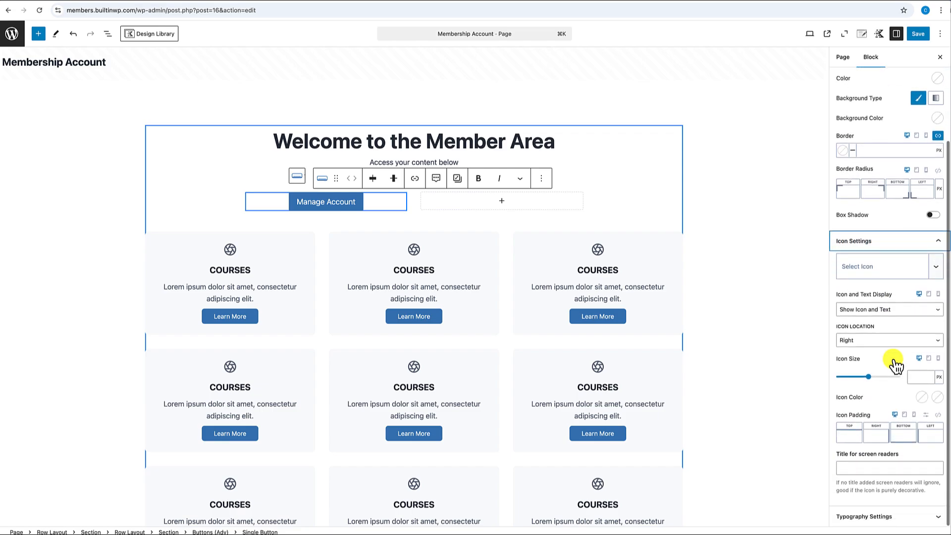
pyautogui.click(869, 275)
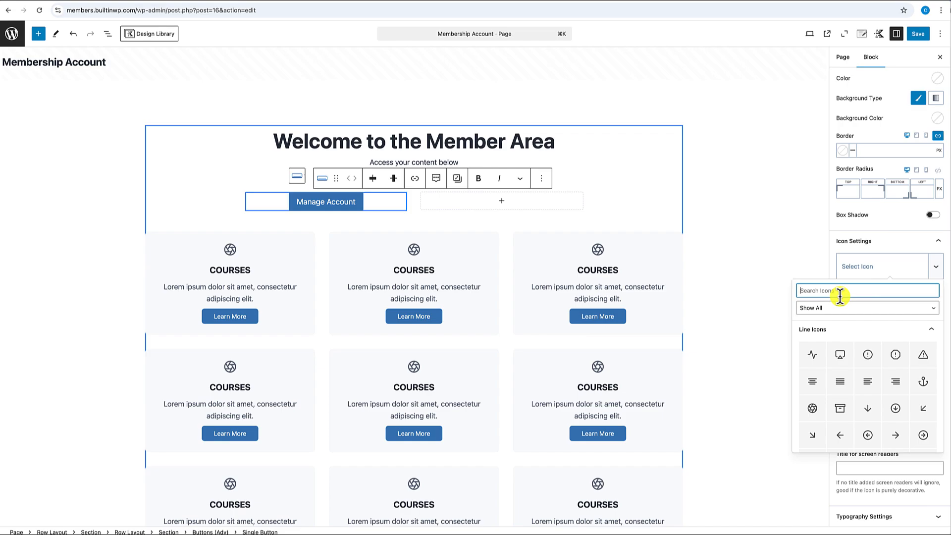
pyautogui.write('user')
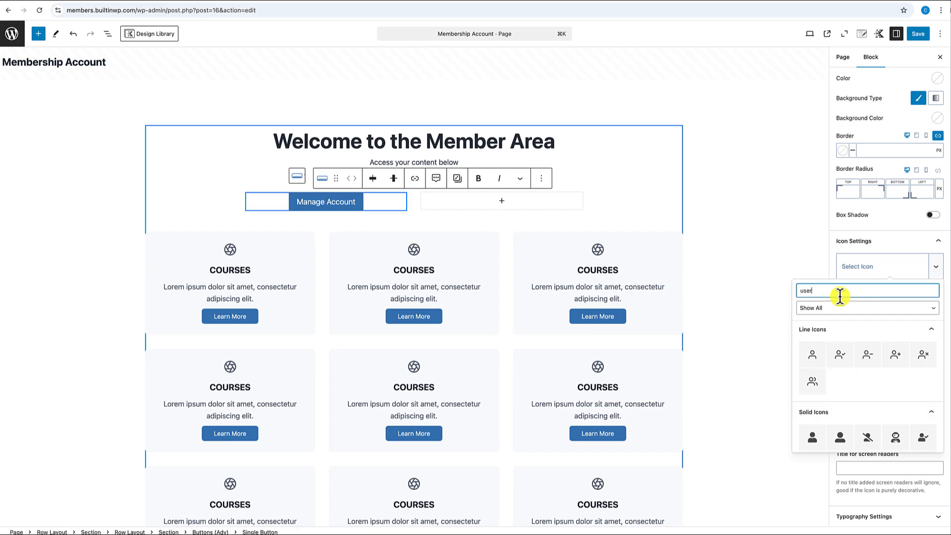
pyautogui.click(813, 355)
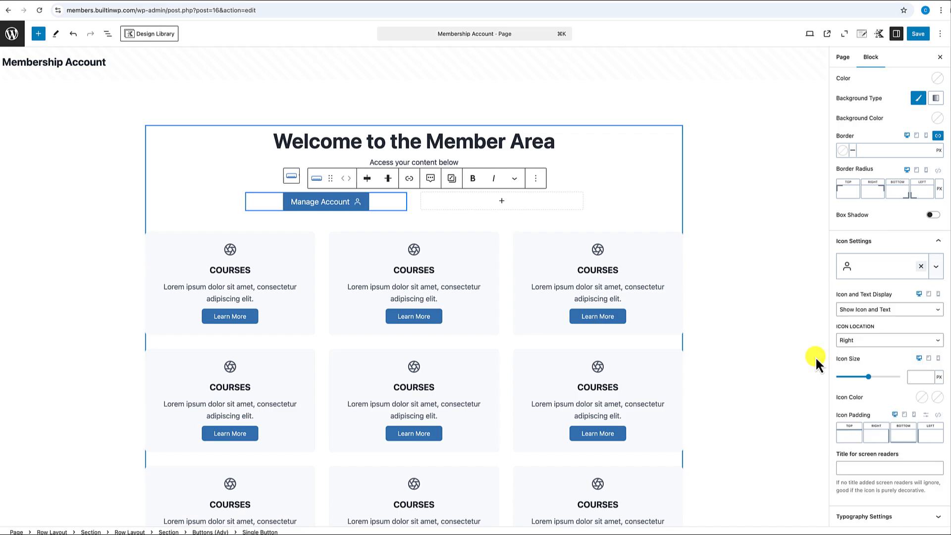
pyautogui.click(866, 341)
pyautogui.click(856, 348)
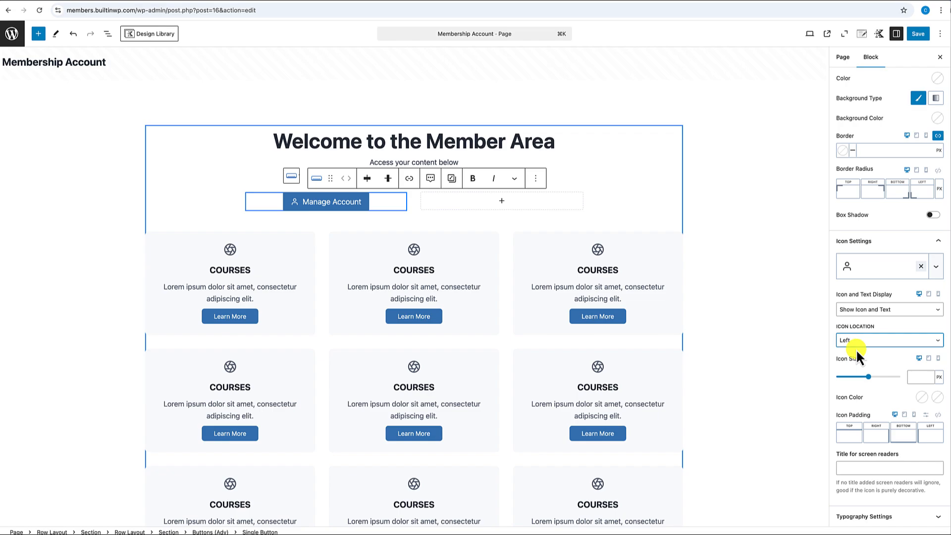
pyautogui.scroll(3, 862, 322)
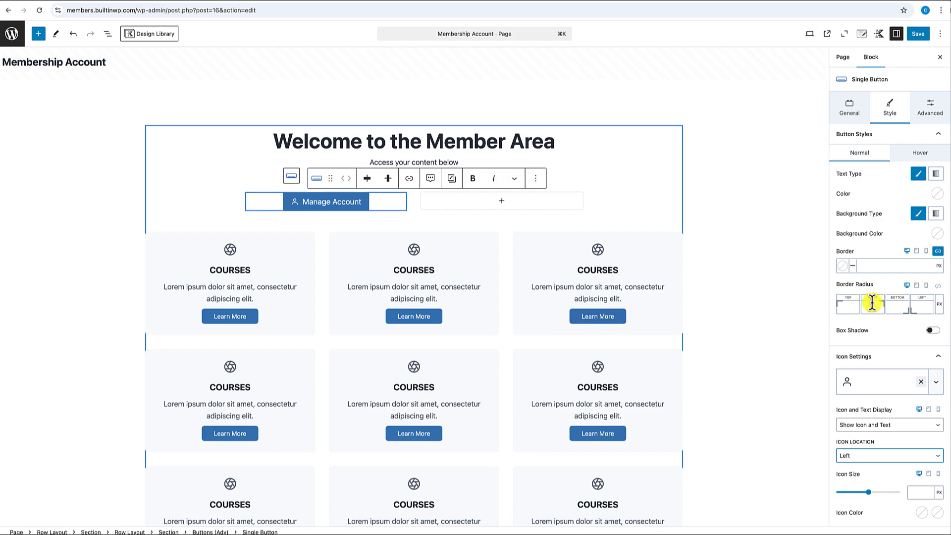
# - Give the Manage Account button a uniform corner radius of 4
pyautogui.click(937, 286)
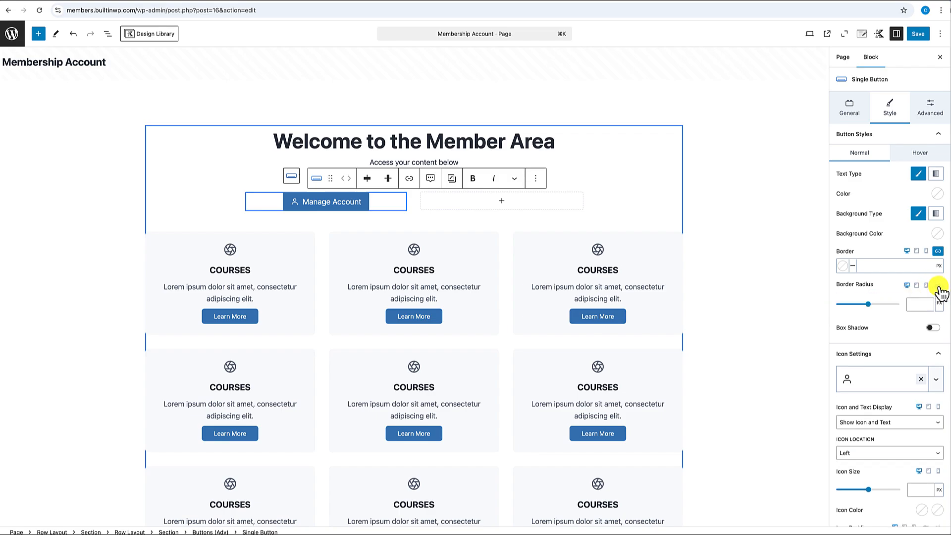
pyautogui.click(920, 303)
pyautogui.write('4')
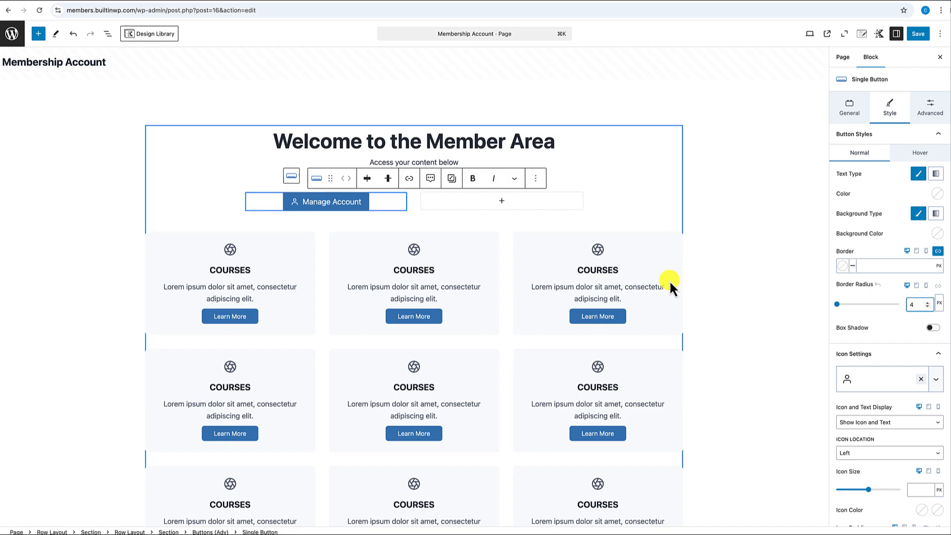
# - Make the button background light EDF2F7, with dark text and a dark icon
pyautogui.click(937, 237)
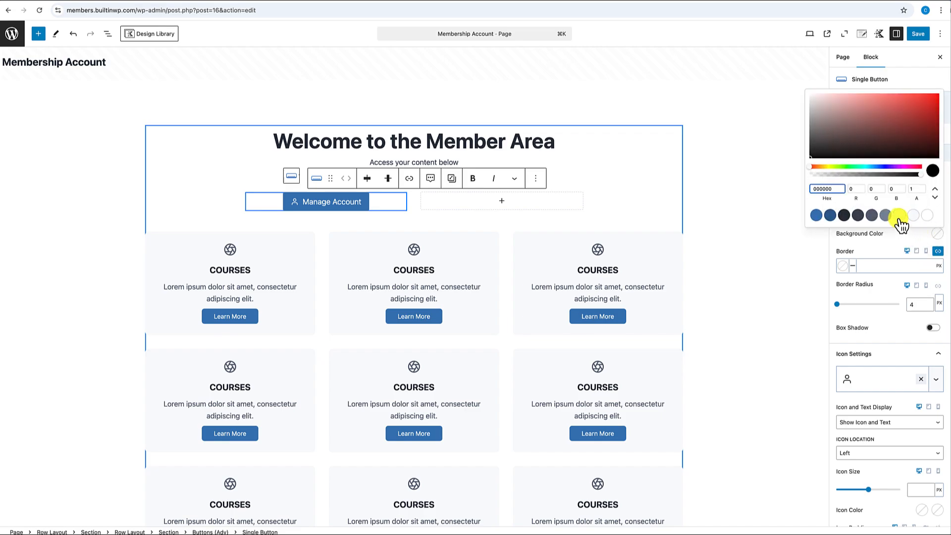
pyautogui.click(898, 217)
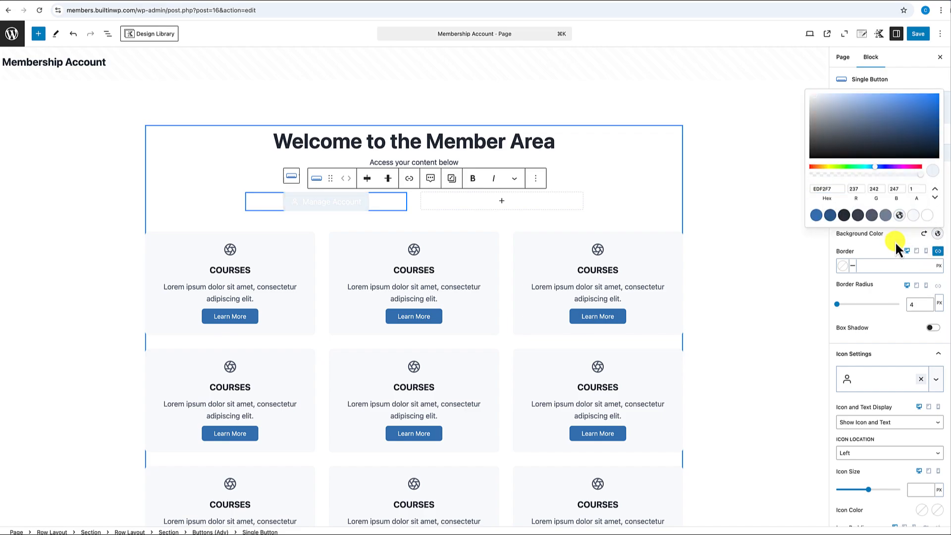
pyautogui.click(896, 242)
pyautogui.click(934, 195)
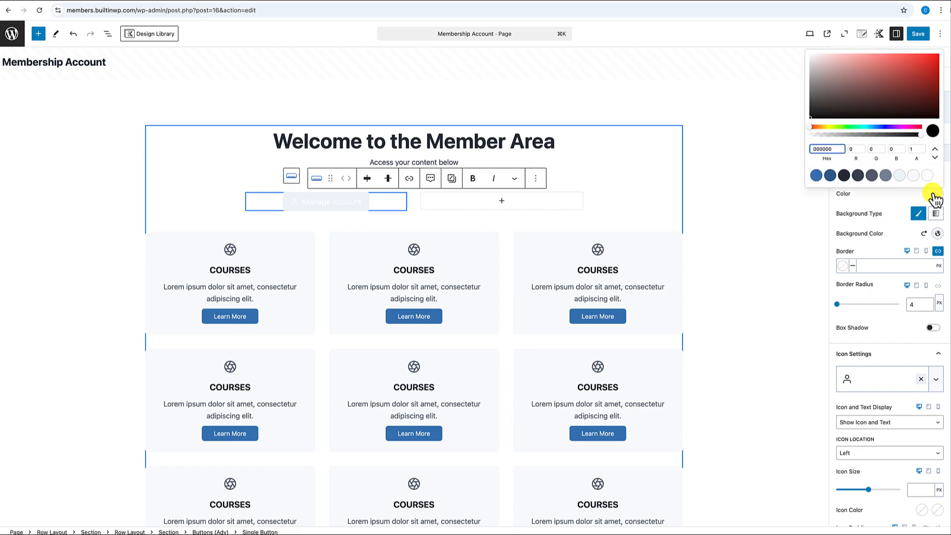
pyautogui.click(843, 176)
pyautogui.click(879, 208)
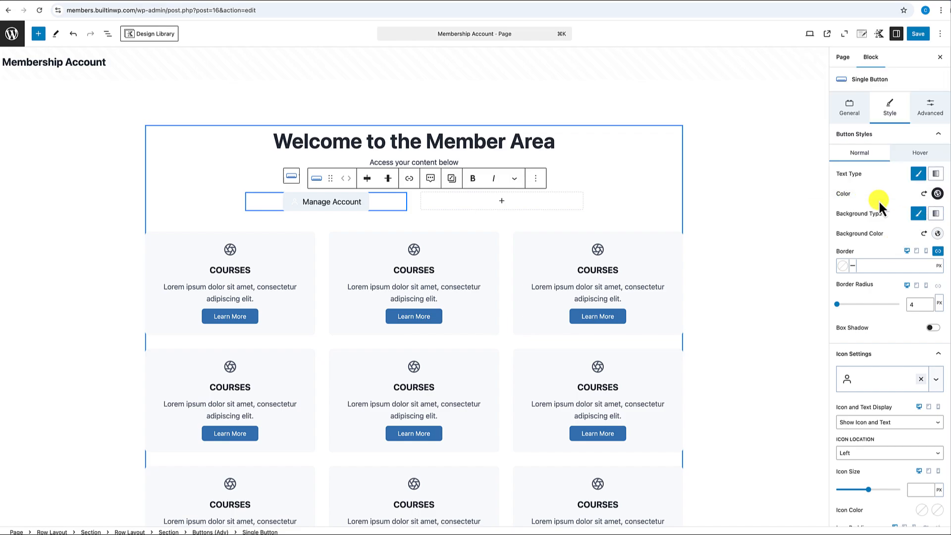
pyautogui.scroll(-3, 869, 278)
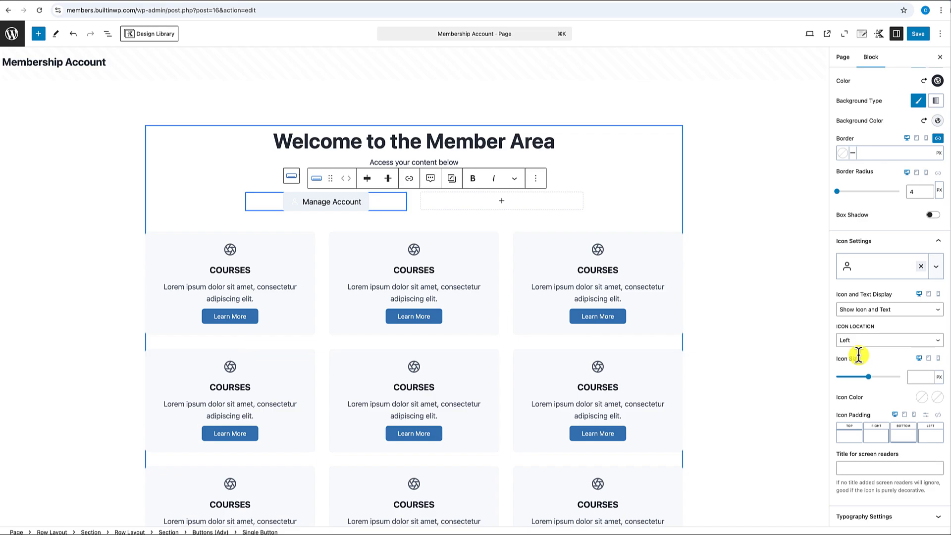
pyautogui.click(922, 398)
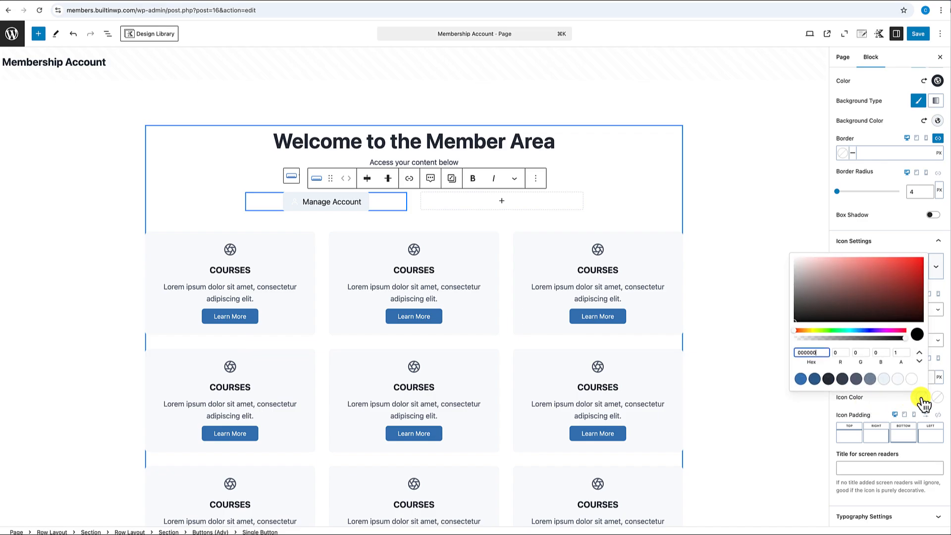
pyautogui.click(828, 378)
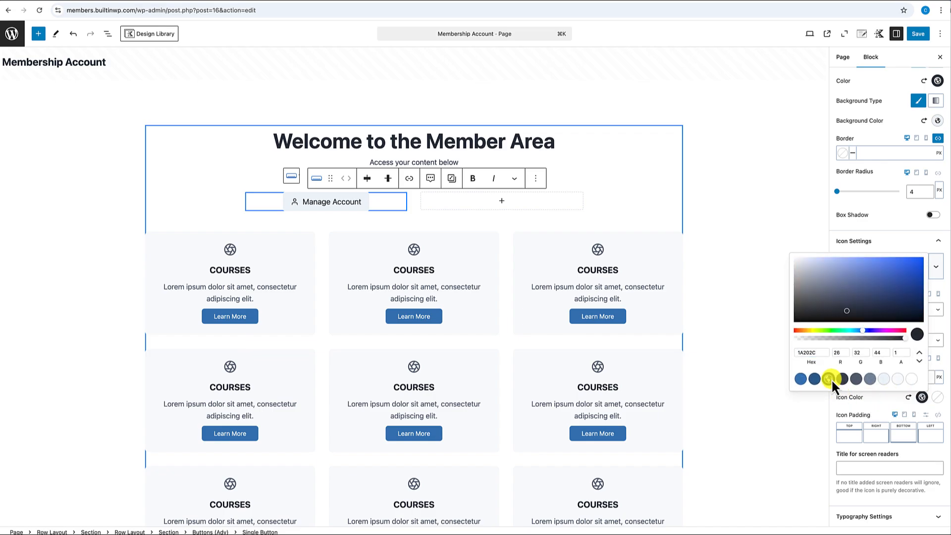
pyautogui.click(938, 396)
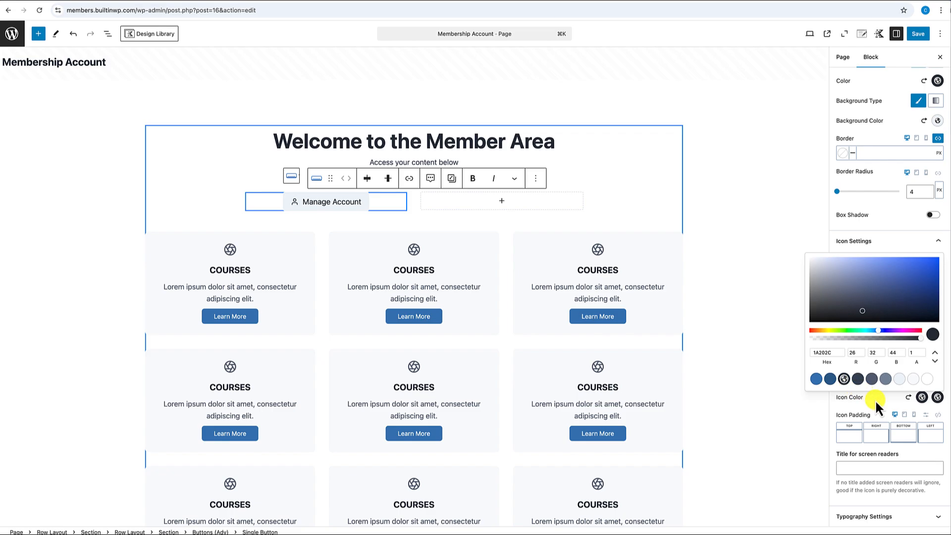
pyautogui.click(875, 399)
# - Set the button label's font weight to Extra-Bold 800
pyautogui.click(864, 518)
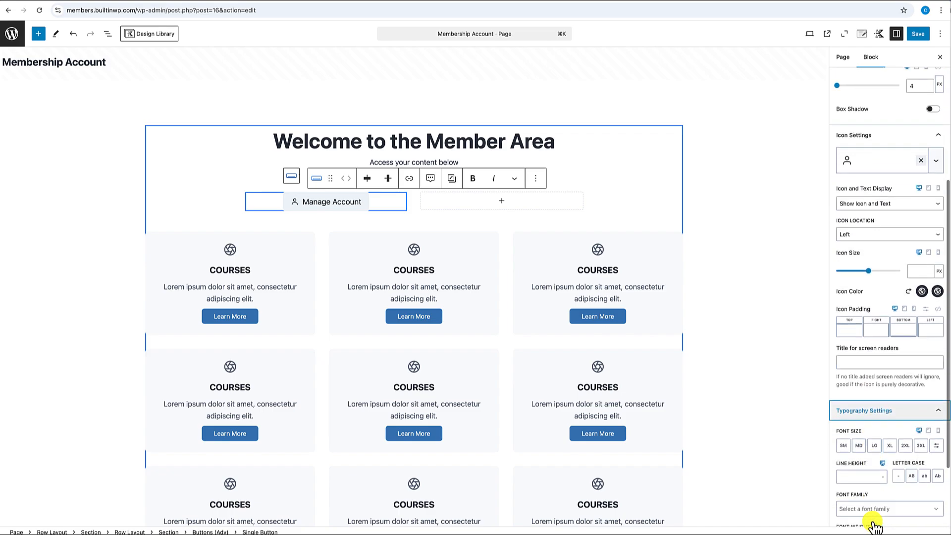
pyautogui.scroll(-2, 871, 515)
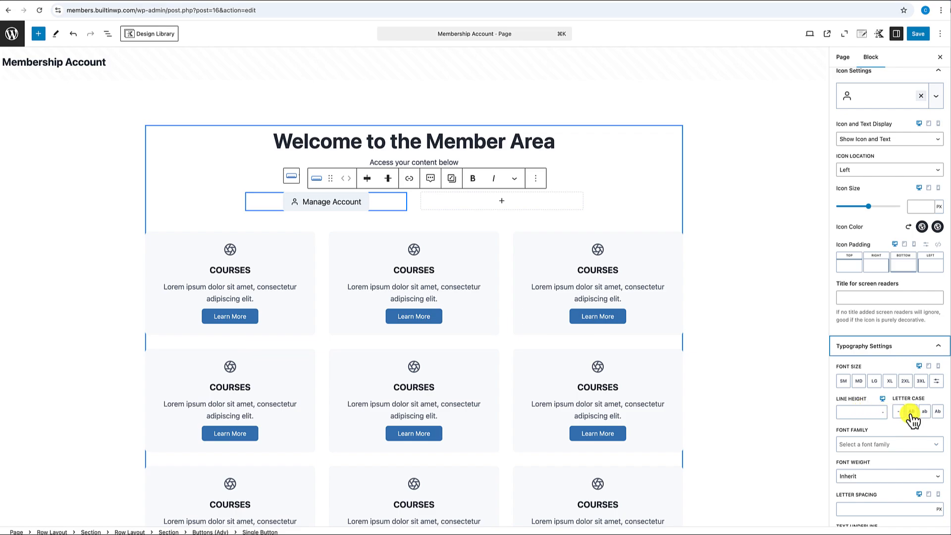
pyautogui.click(857, 476)
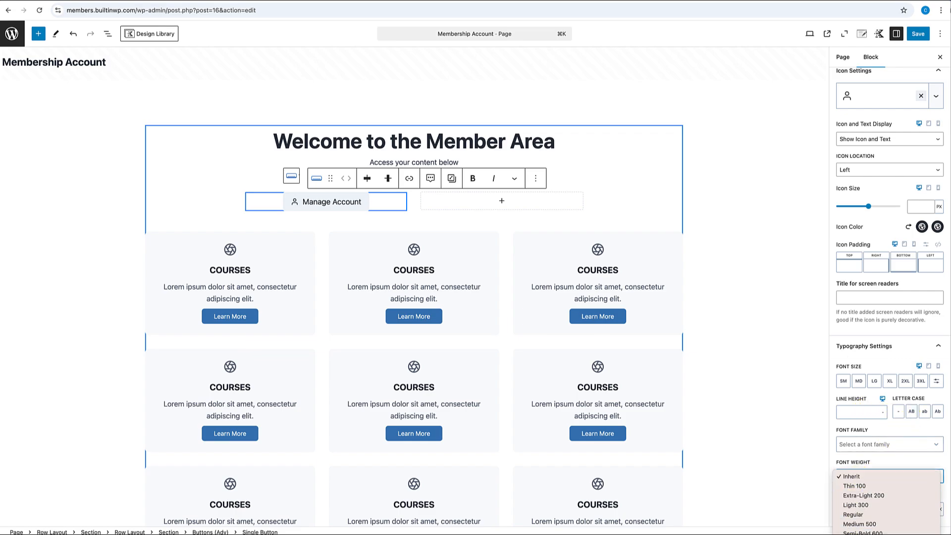
pyautogui.click(861, 534)
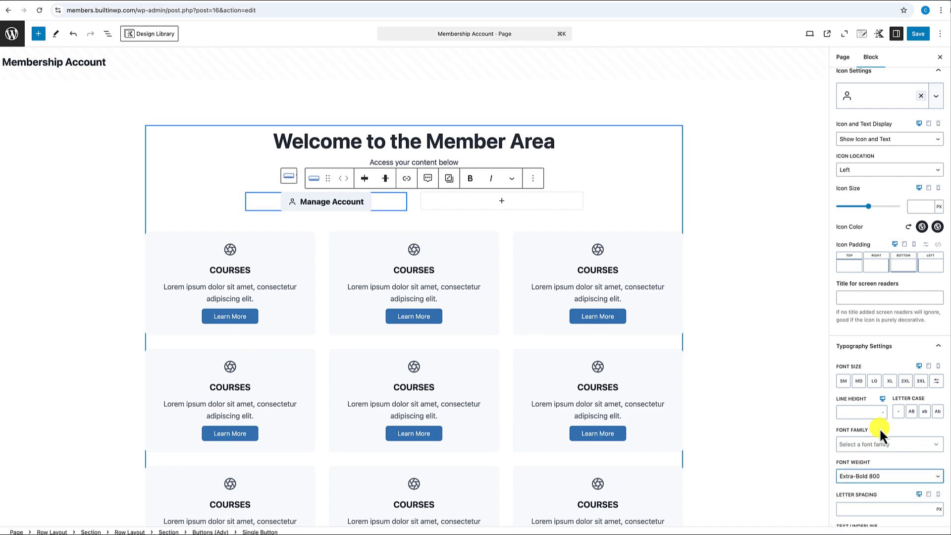
pyautogui.scroll(6, 878, 426)
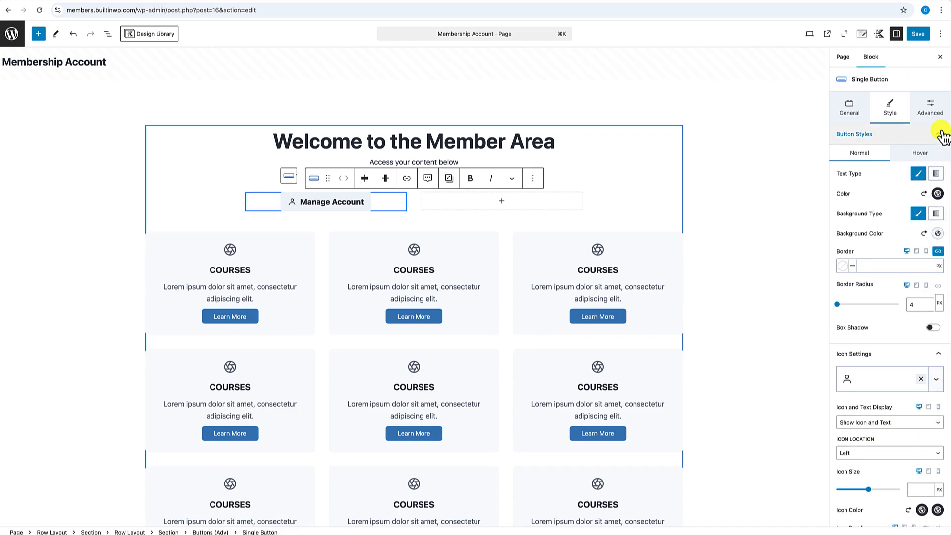
# - Give the button uniform X Small 16px padding on all sides
pyautogui.click(938, 114)
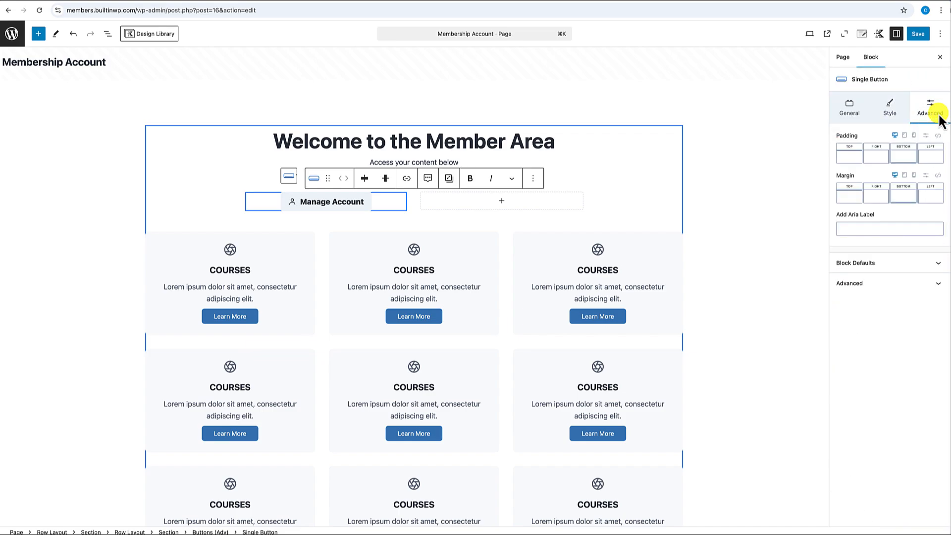
pyautogui.click(937, 135)
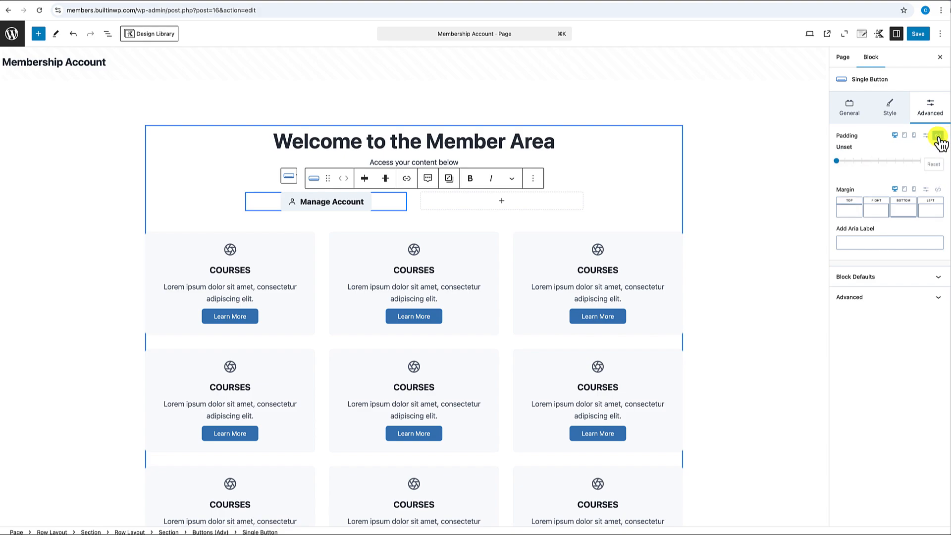
pyautogui.click(837, 161)
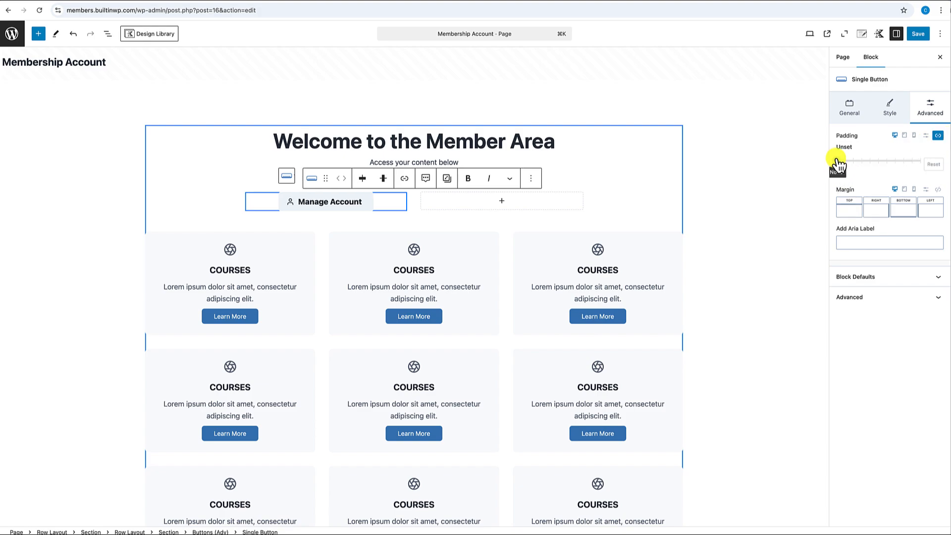
pyautogui.moveTo(840, 163); pyautogui.dragTo(853, 164)
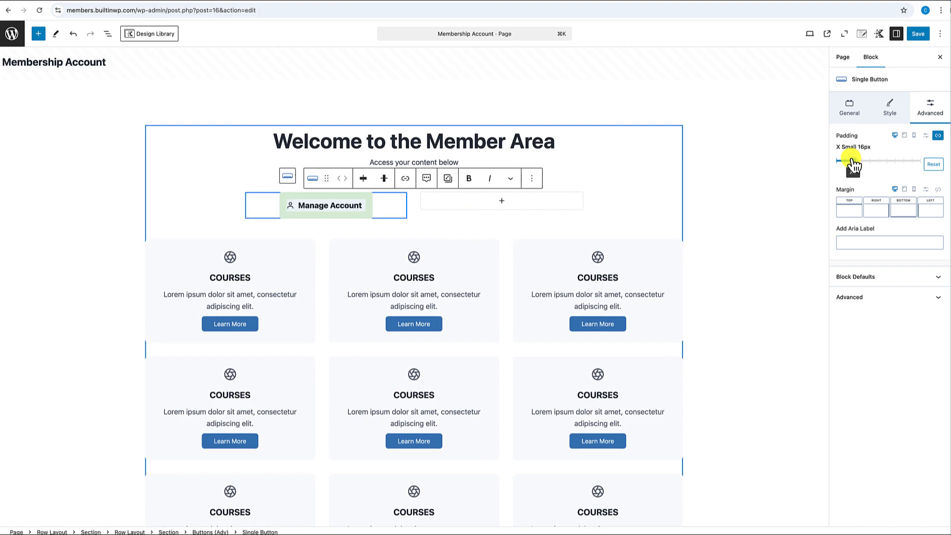
pyautogui.moveTo(854, 164)
pyautogui.mouseDown()
pyautogui.moveTo(862, 165)
pyautogui.moveTo(854, 163)
pyautogui.mouseUp()
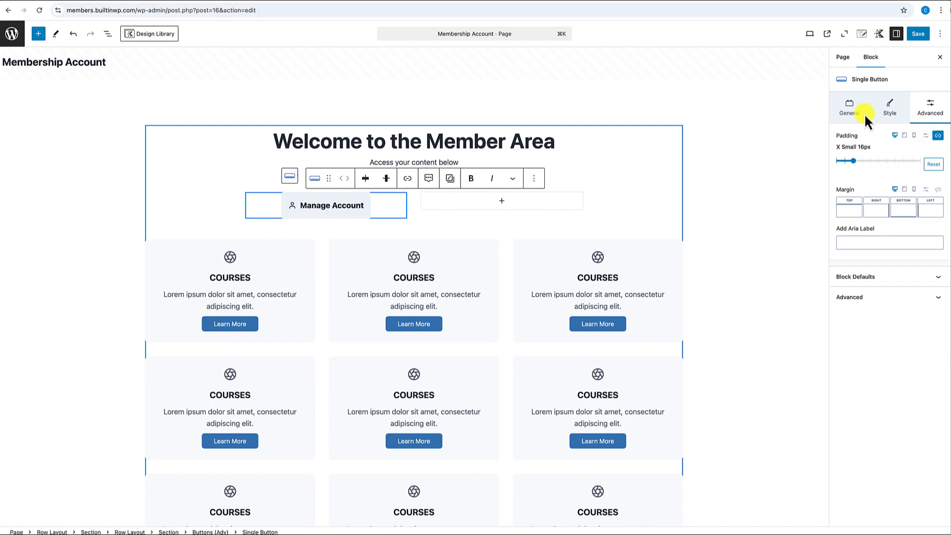
# - Set the button to a fixed width of 275 px
pyautogui.click(849, 111)
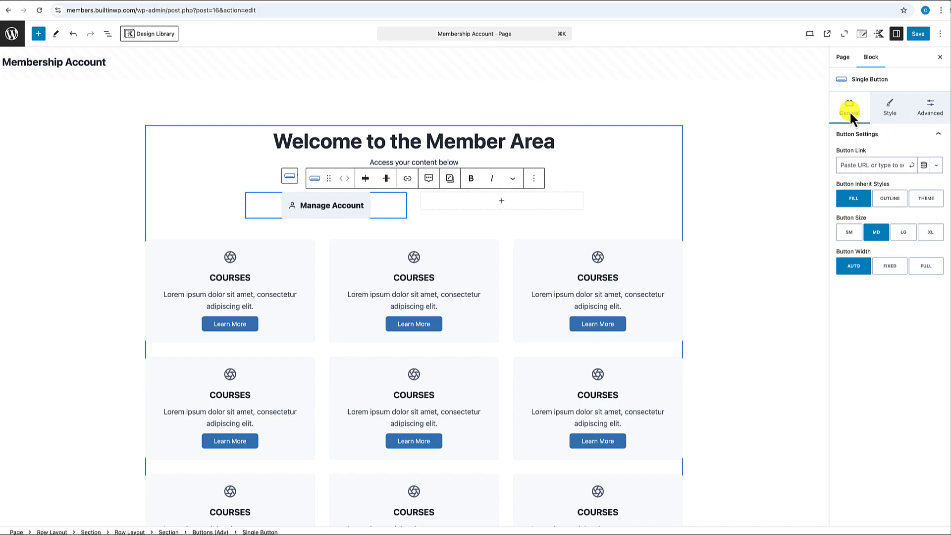
pyautogui.click(892, 267)
pyautogui.click(913, 310)
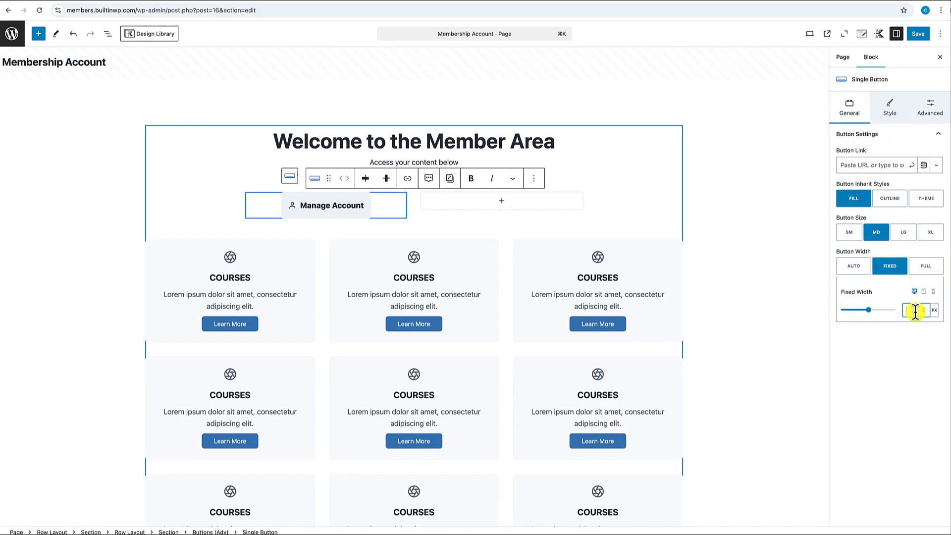
pyautogui.write('240')
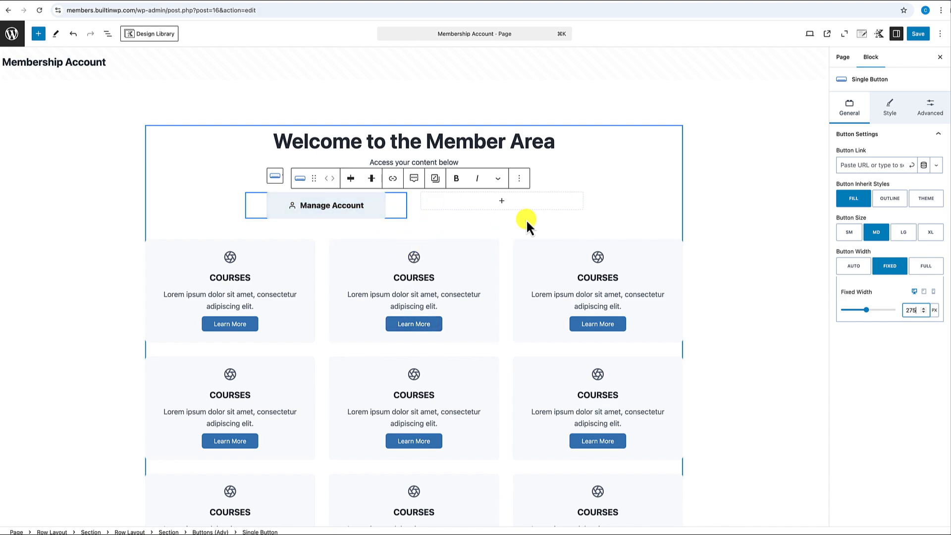
pyautogui.click(380, 213)
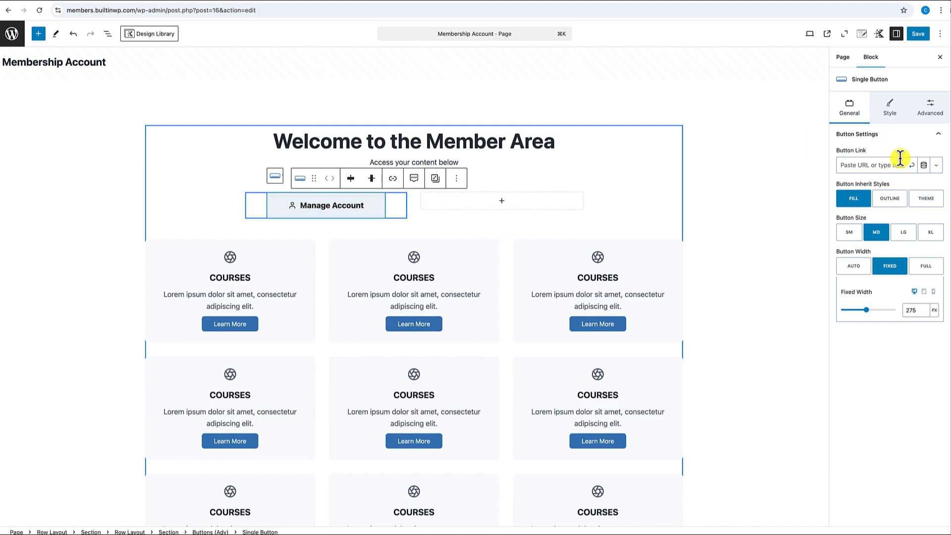
# - Set the hover background to Lighter Background and the hover text colour to 4A5568
pyautogui.click(884, 112)
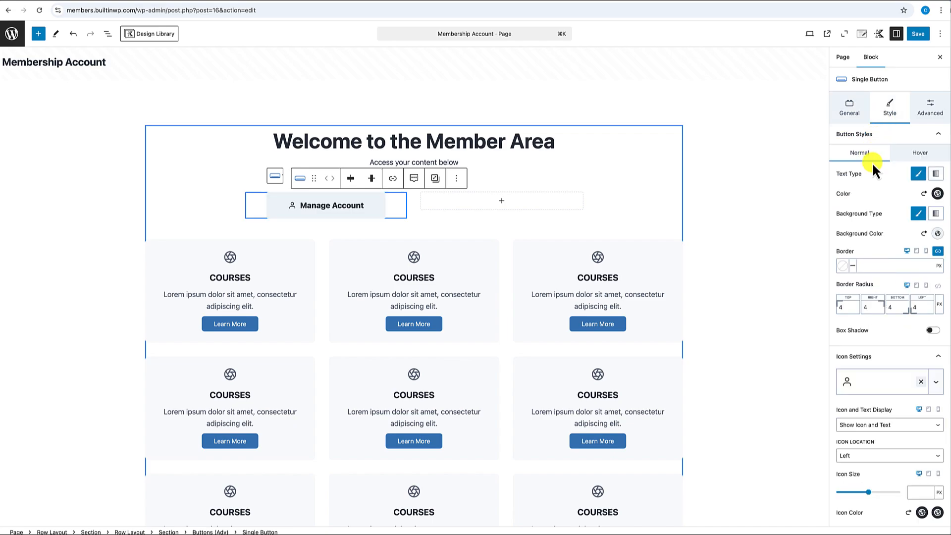
pyautogui.click(923, 158)
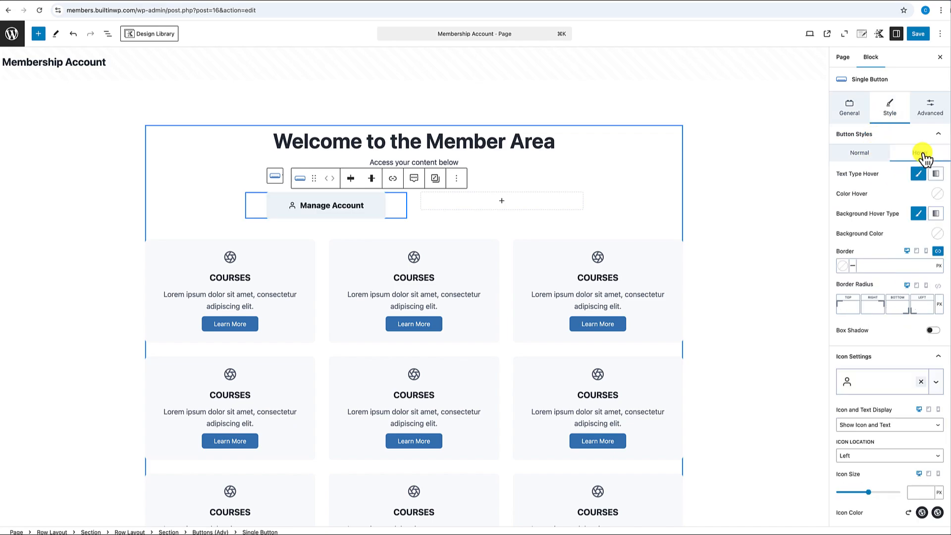
pyautogui.click(937, 235)
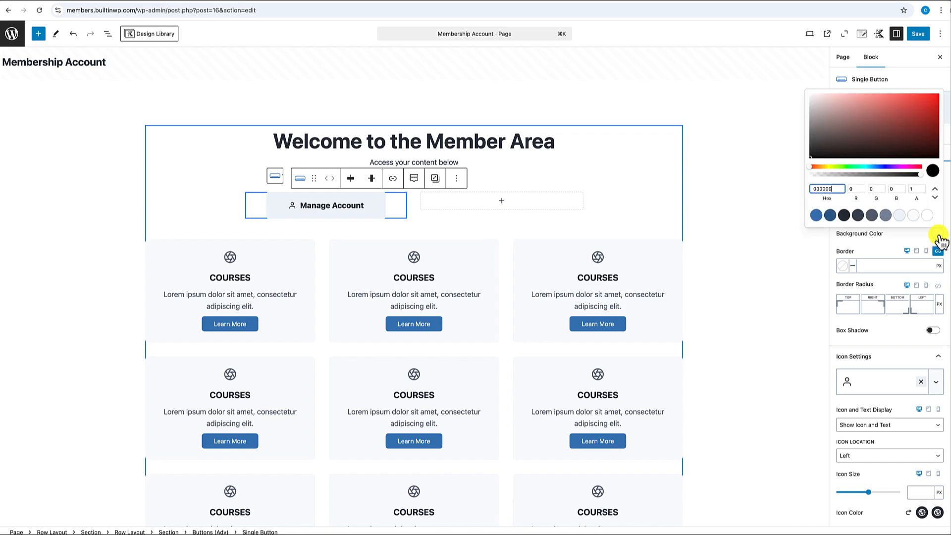
pyautogui.click(913, 215)
pyautogui.click(900, 239)
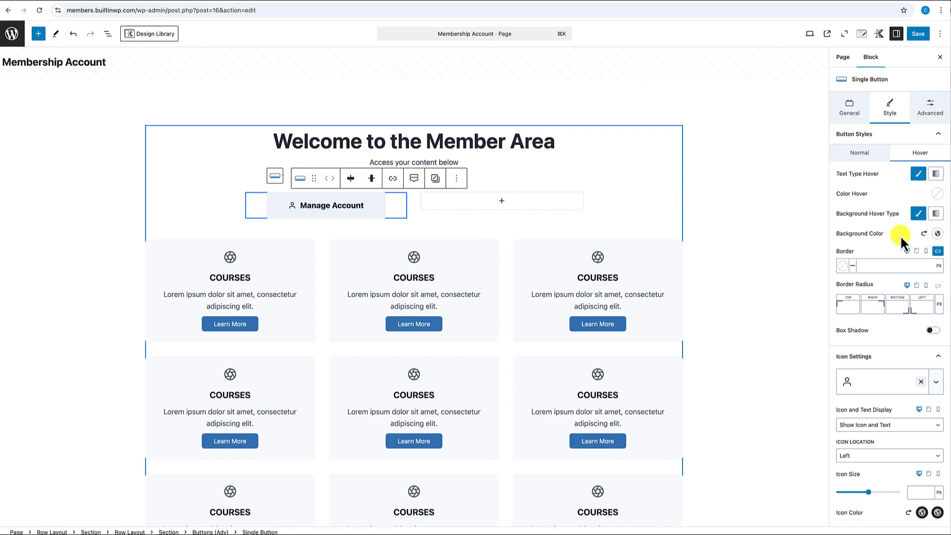
pyautogui.click(937, 194)
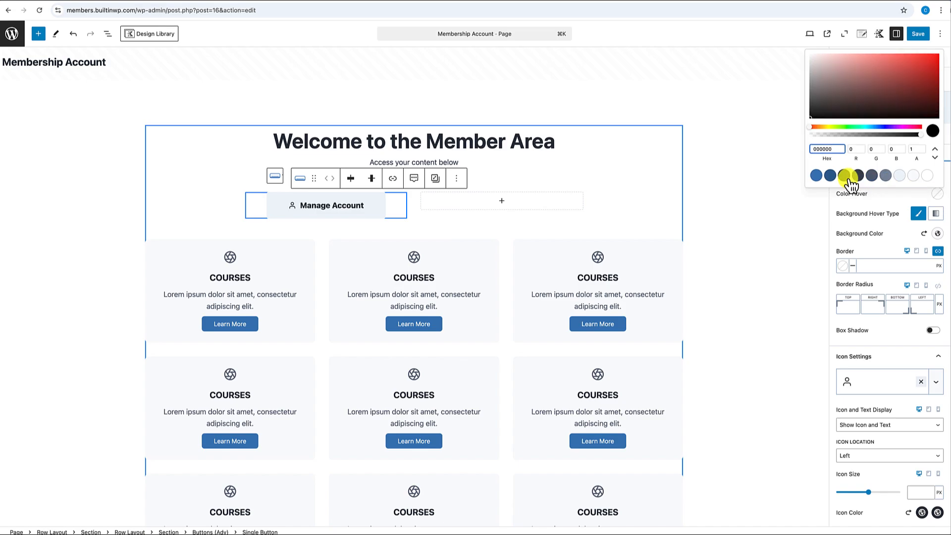
pyautogui.click(871, 177)
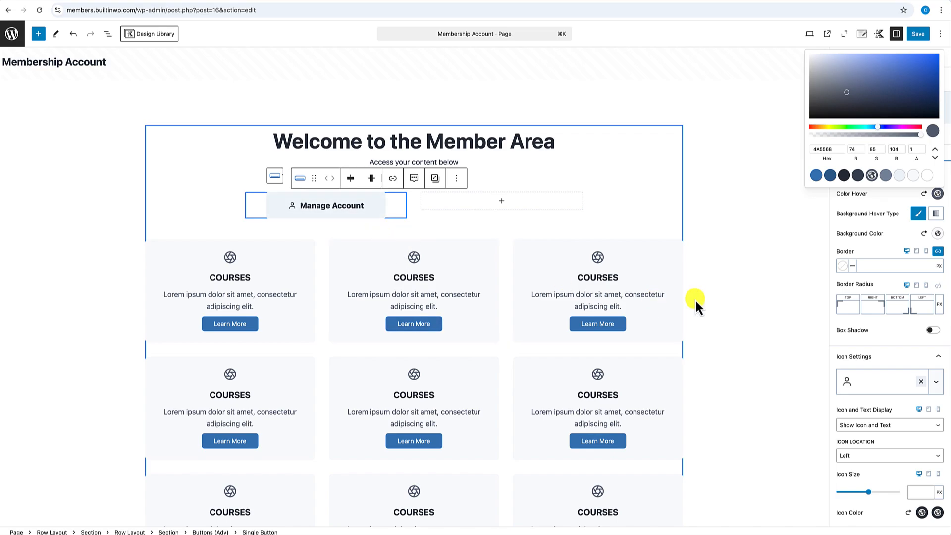
pyautogui.click(873, 253)
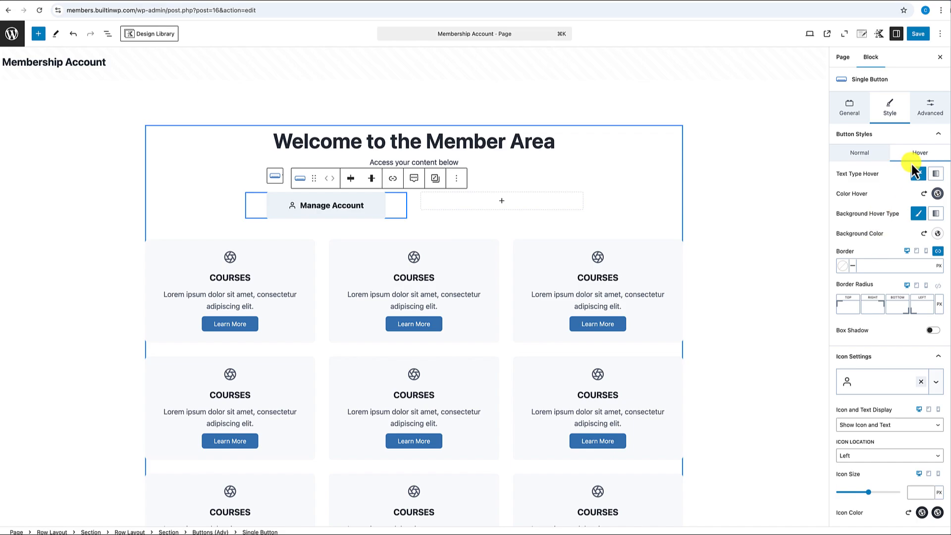
pyautogui.click(862, 156)
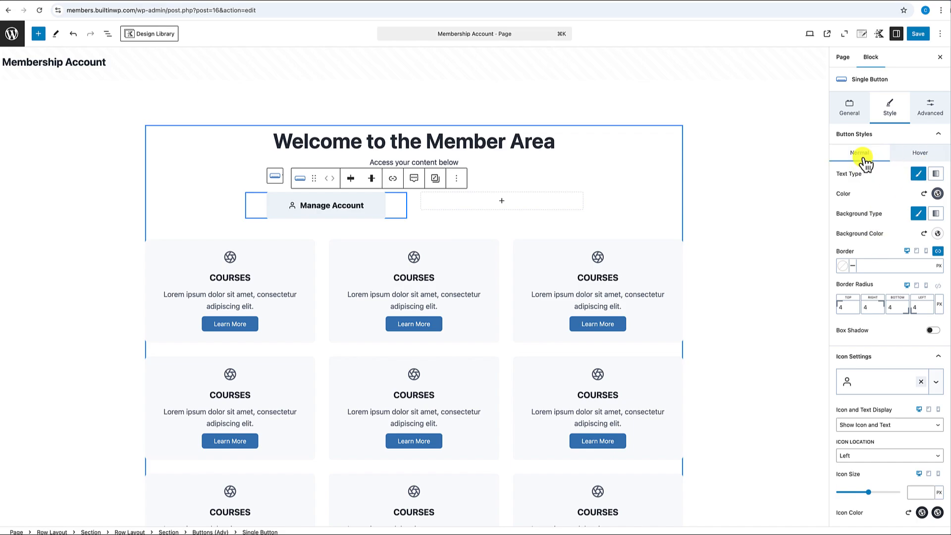
# - Enable a box shadow with blur 50, tinted 4A5568 at about 0.26 opacity
pyautogui.scroll(-1, 864, 274)
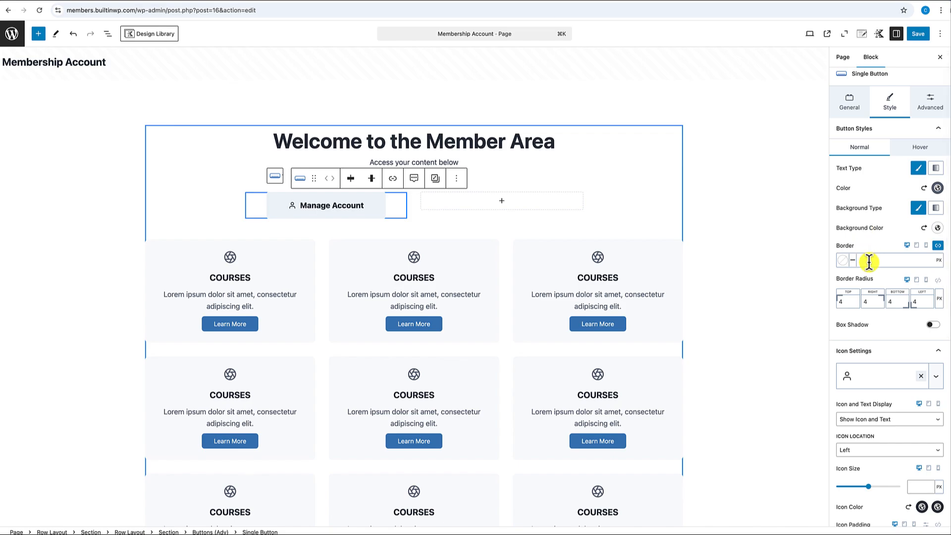
pyautogui.scroll(-2, 869, 263)
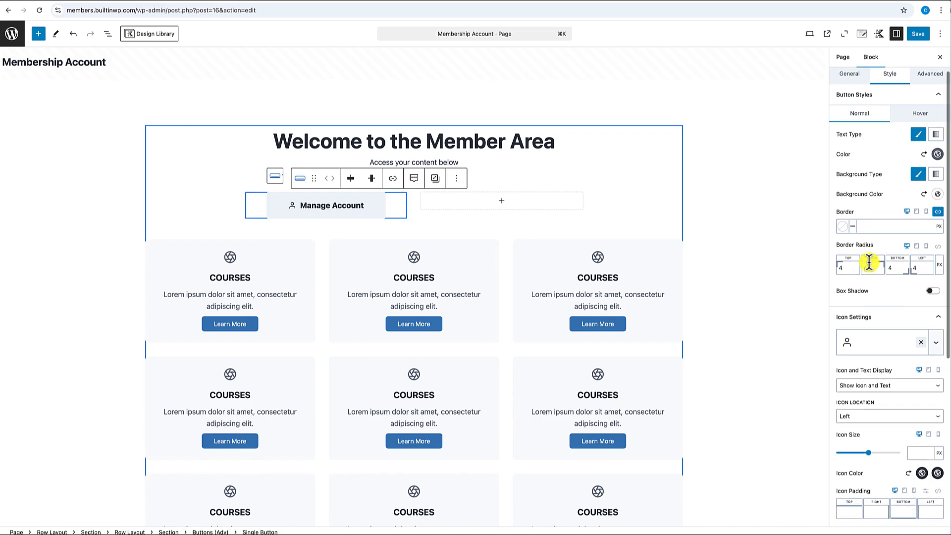
pyautogui.click(932, 291)
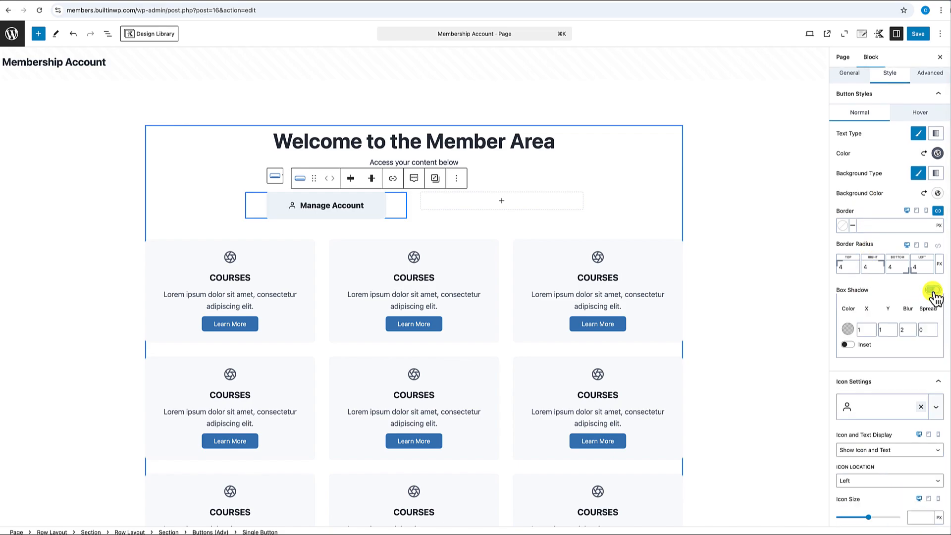
pyautogui.click(905, 330)
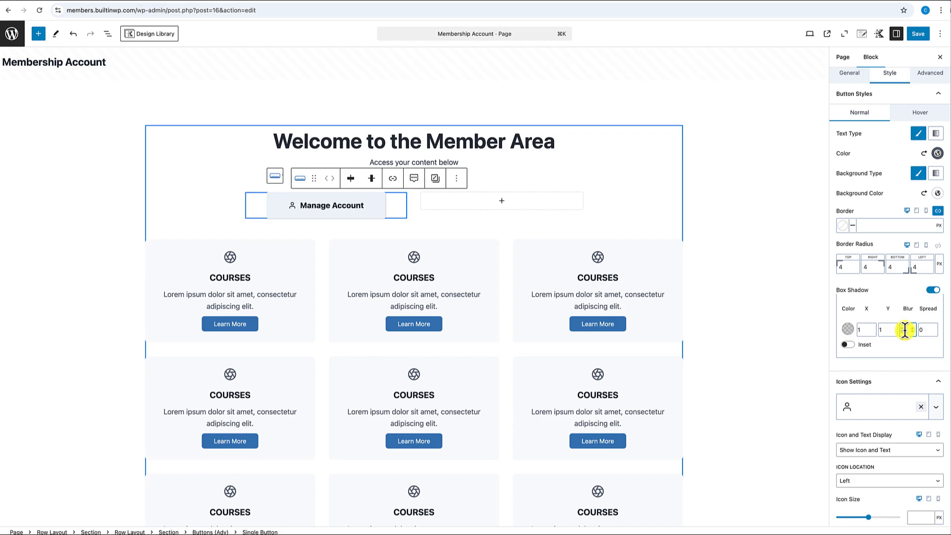
pyautogui.write('50')
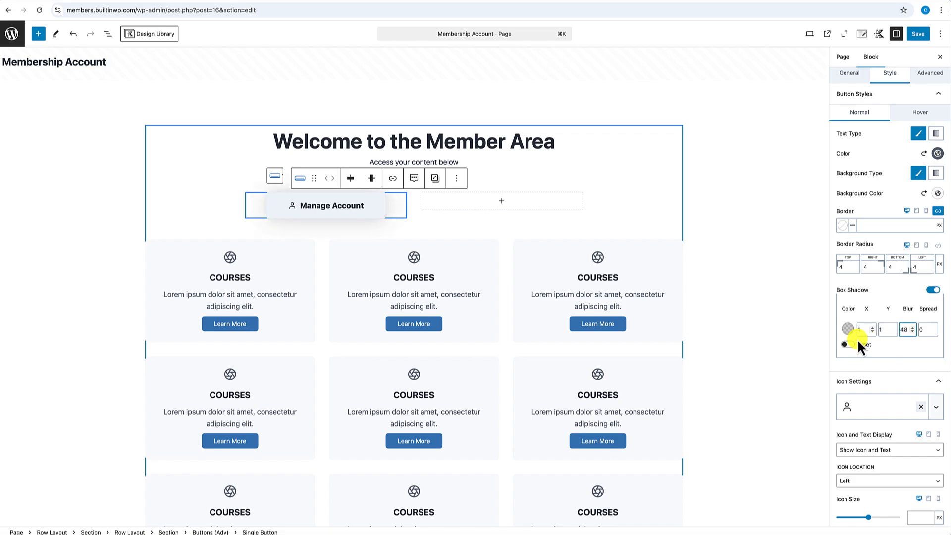
pyautogui.click(848, 329)
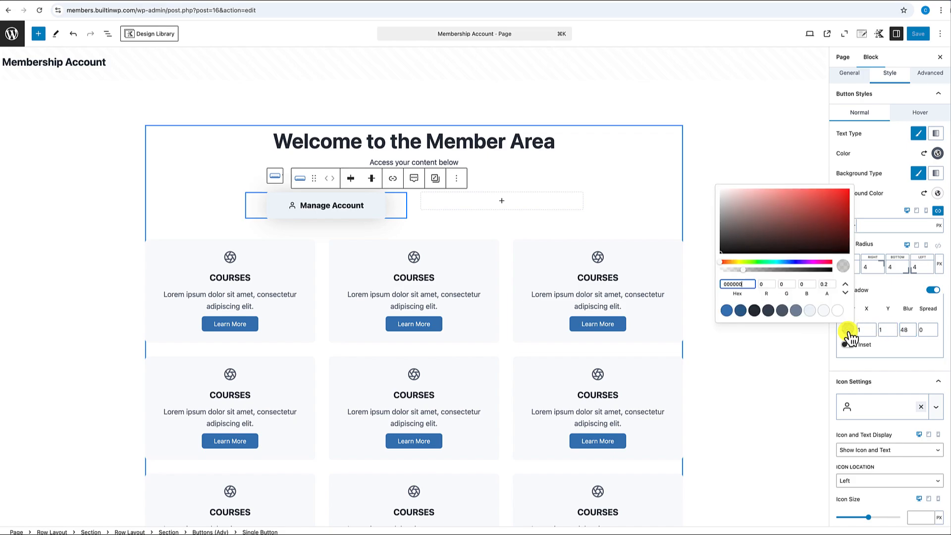
pyautogui.click(783, 312)
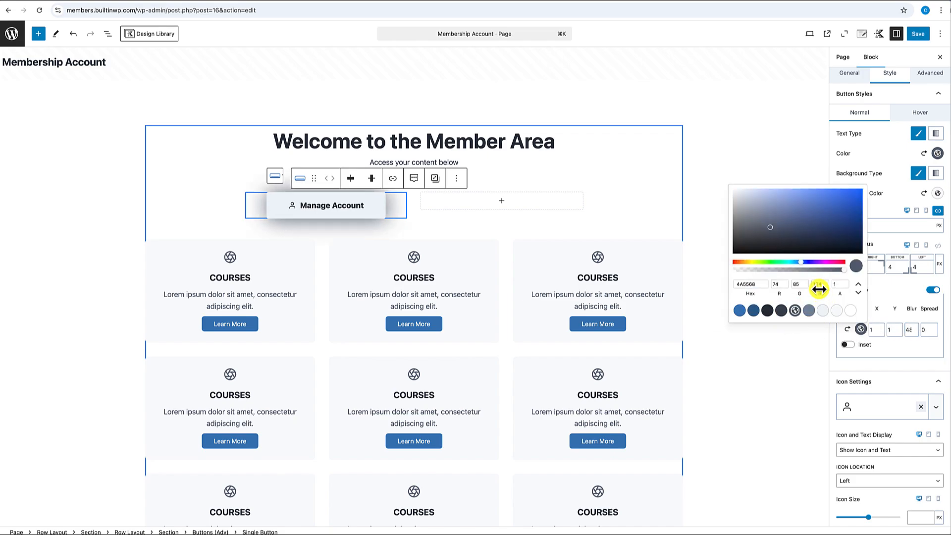
pyautogui.moveTo(843, 269); pyautogui.dragTo(763, 272)
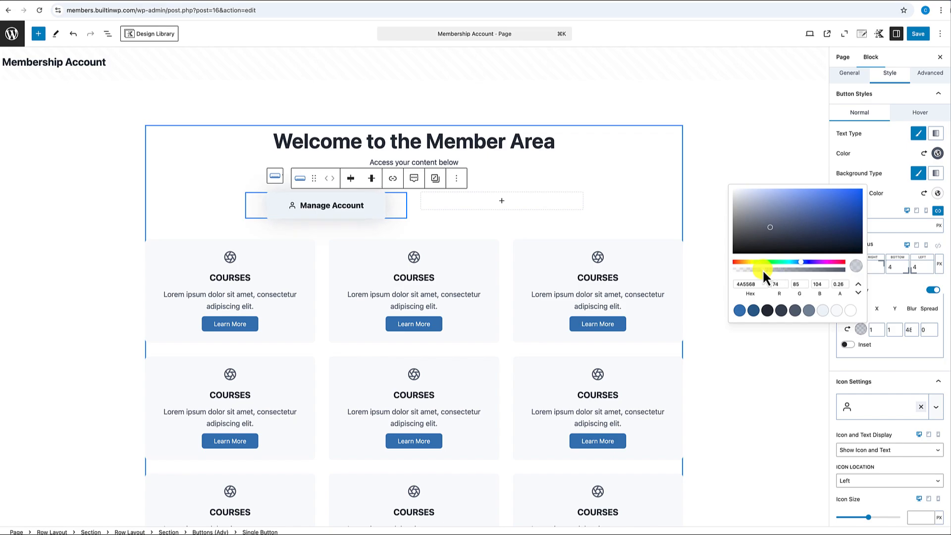
pyautogui.doubleClick(844, 284)
pyautogui.click(479, 222)
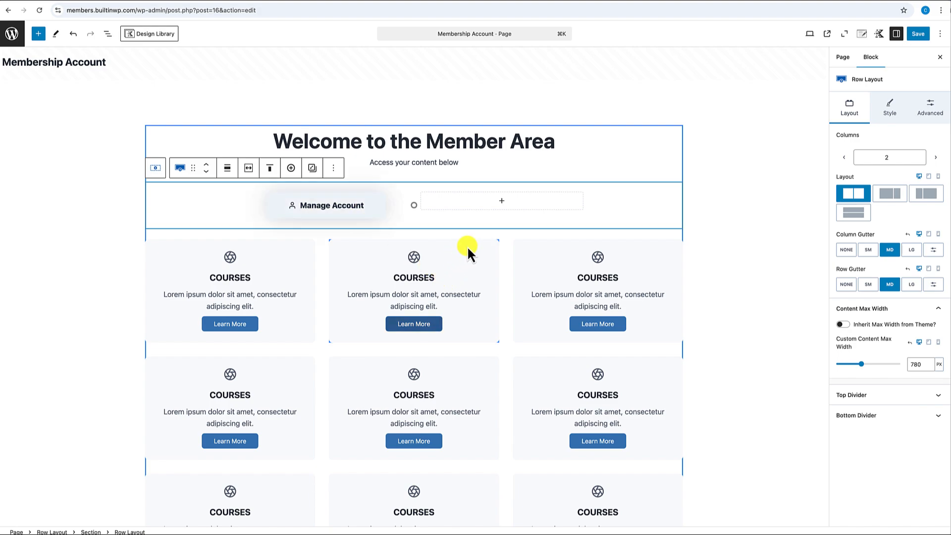
# - Duplicate the Manage Account button and move the copy into the empty right column
pyautogui.click(373, 215)
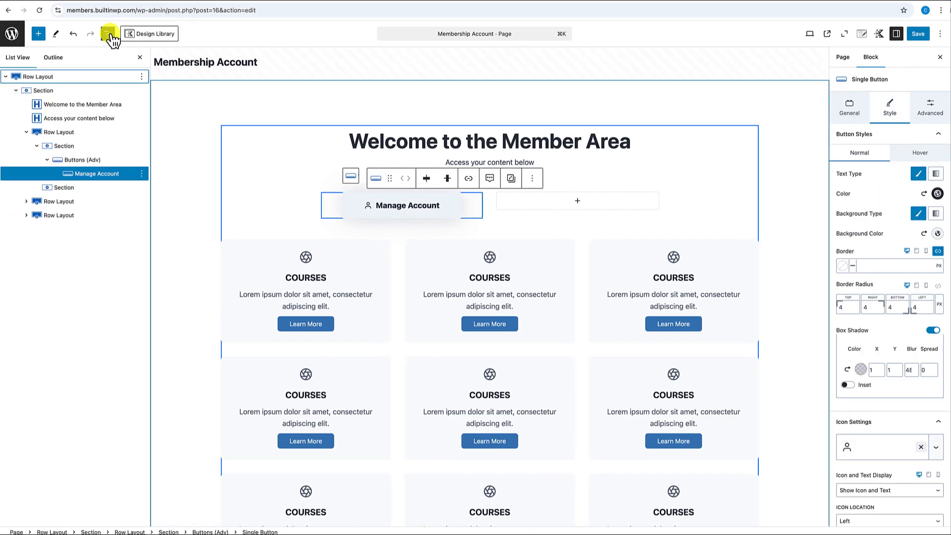
pyautogui.click(83, 160)
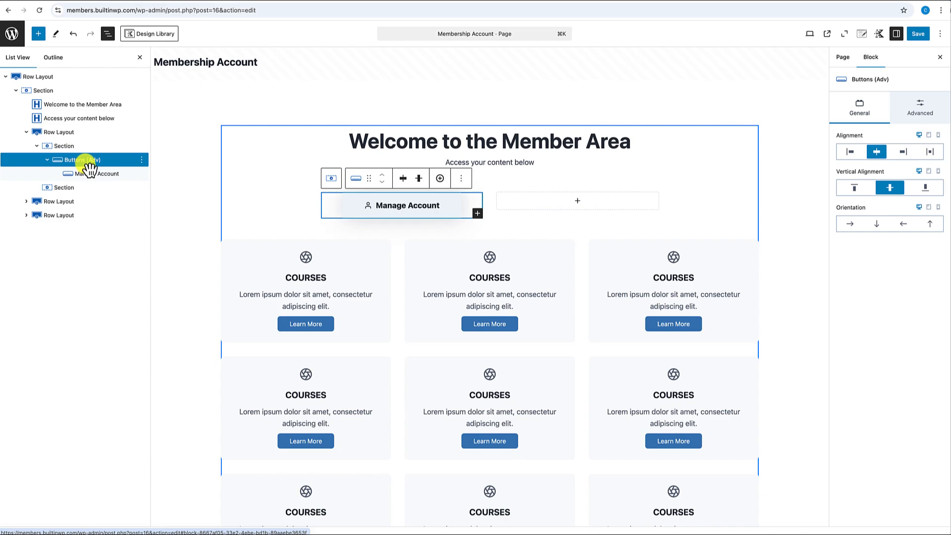
pyautogui.click(462, 179)
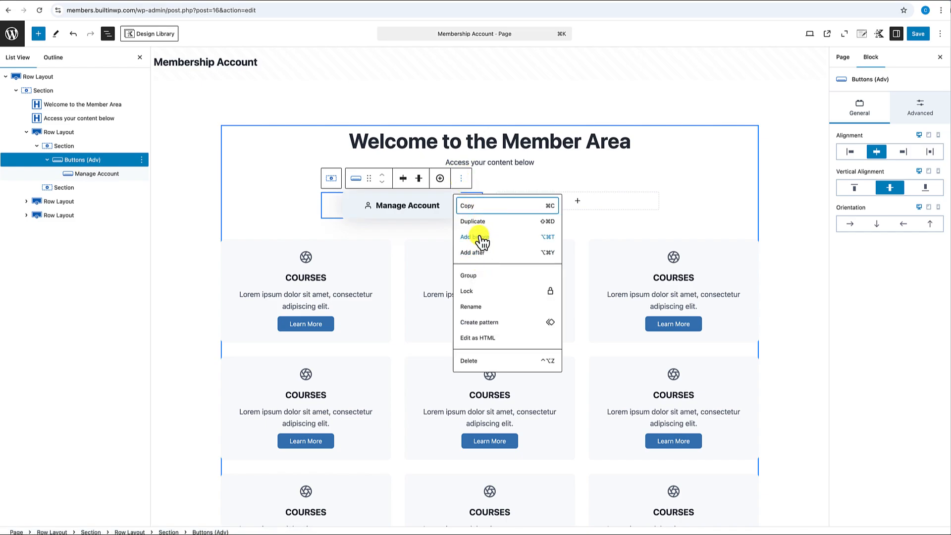
pyautogui.click(478, 221)
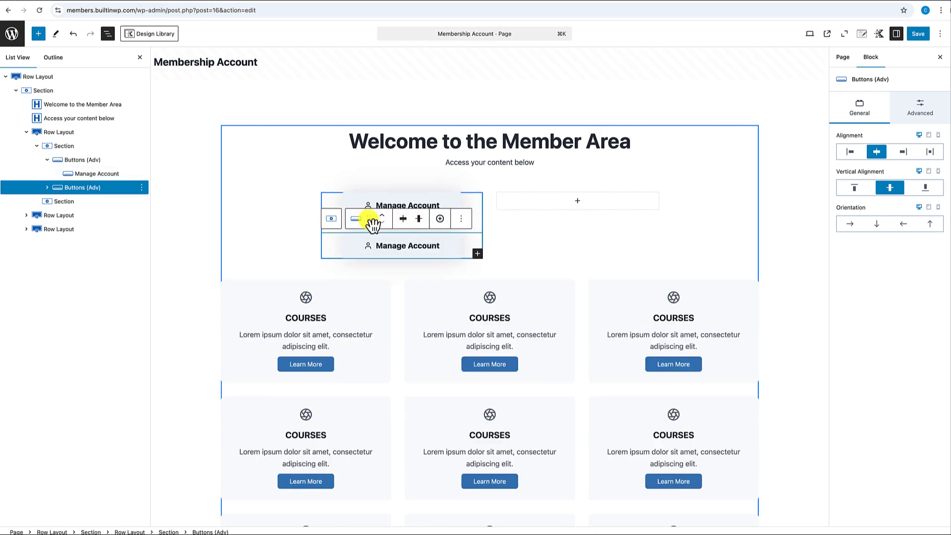
pyautogui.moveTo(372, 222); pyautogui.dragTo(539, 198)
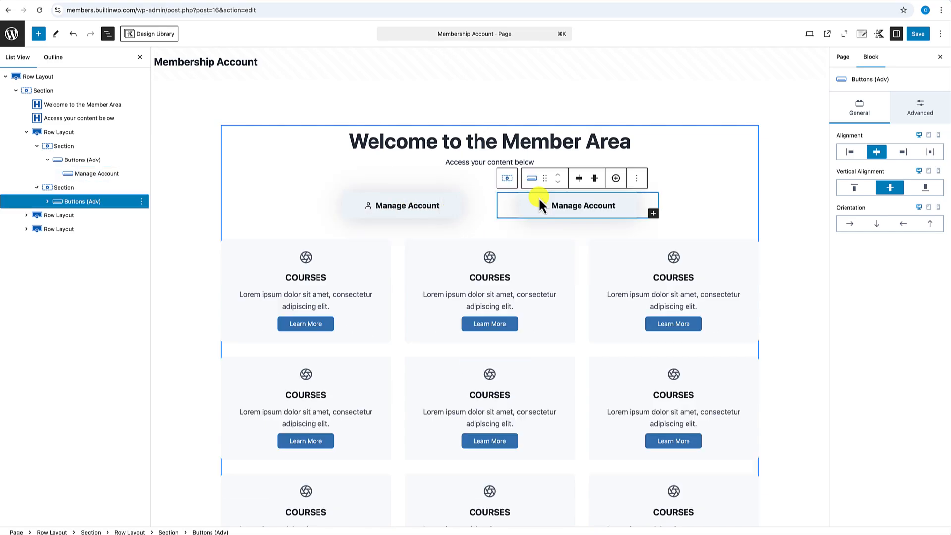
# - Change the copied button's label to 'Log Out'
pyautogui.tripleClick(585, 212)
pyautogui.write('L')
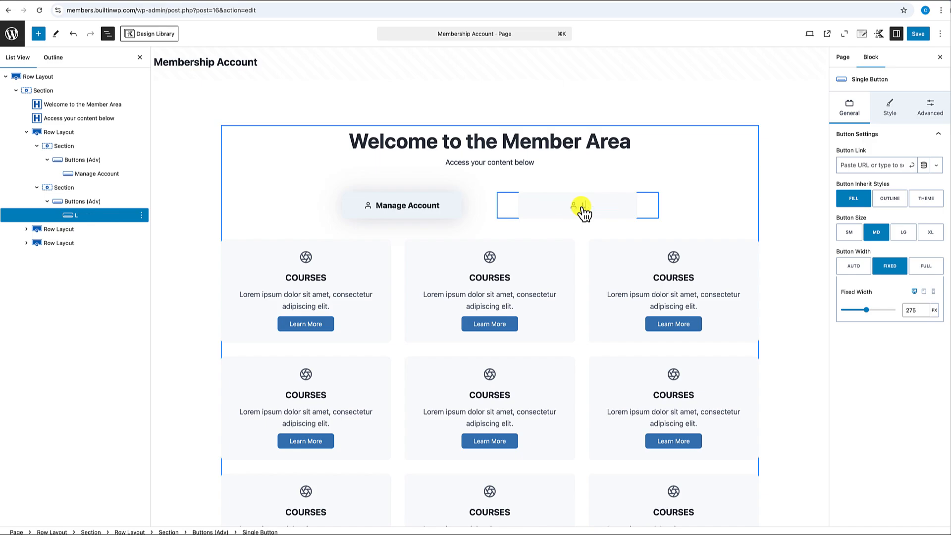
pyautogui.write('og out')
pyautogui.press('BackSpace')
pyautogui.press('BackSpace')
pyautogui.press('BackSpace')
pyautogui.press('BackSpace')
pyautogui.write('Out')
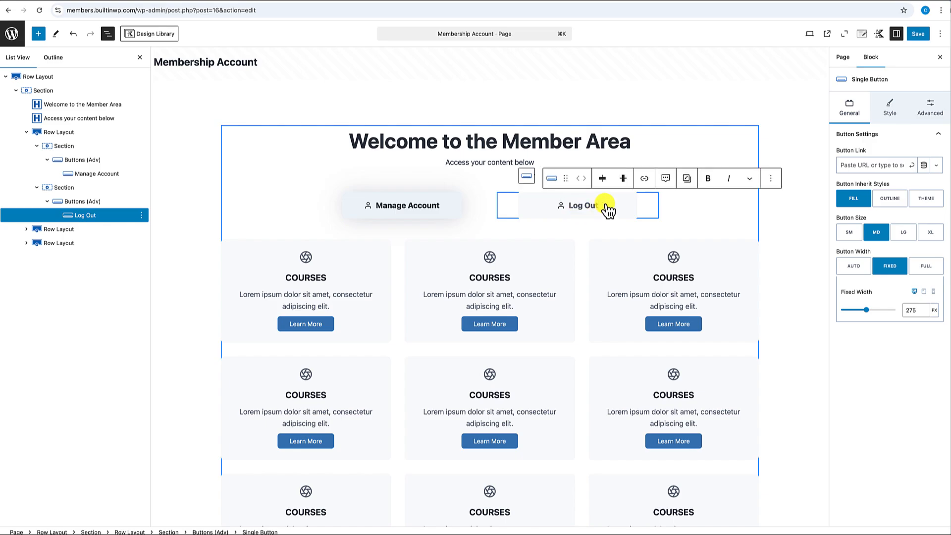
# - Swap the Log Out button's person icon for the solid logout icon
pyautogui.click(891, 111)
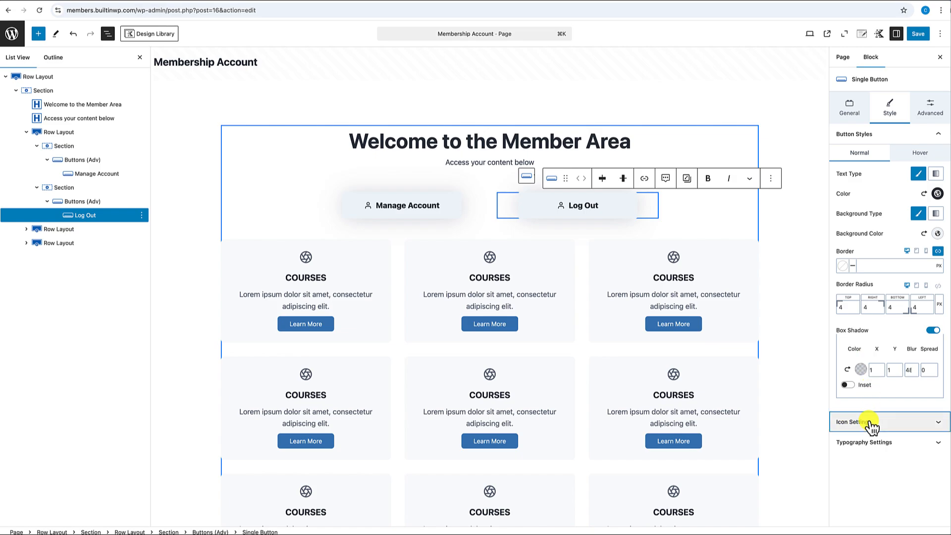
pyautogui.click(871, 420)
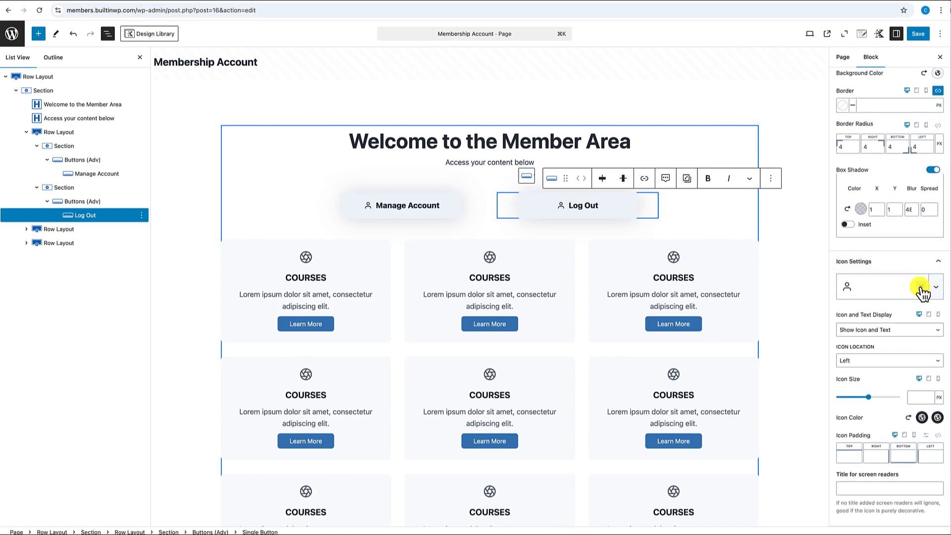
pyautogui.click(920, 287)
pyautogui.click(858, 292)
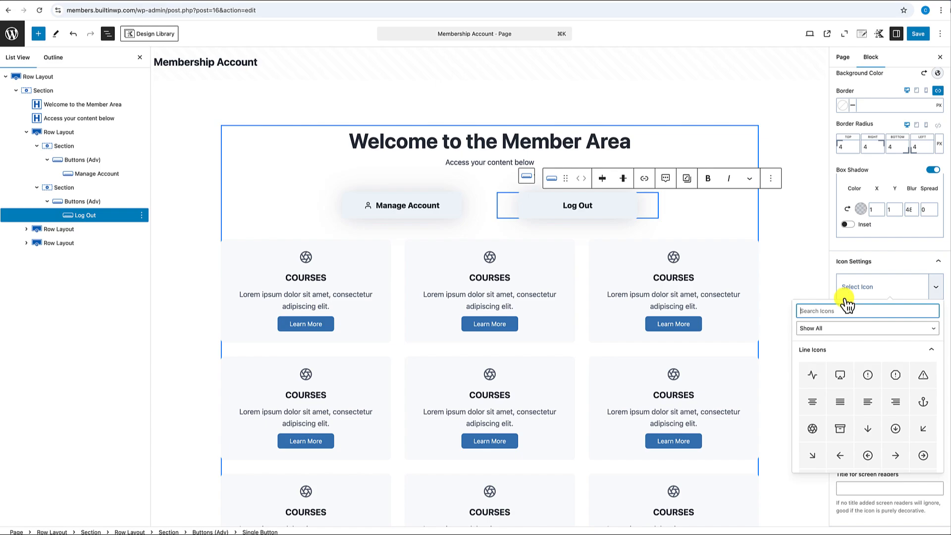
pyautogui.write('log')
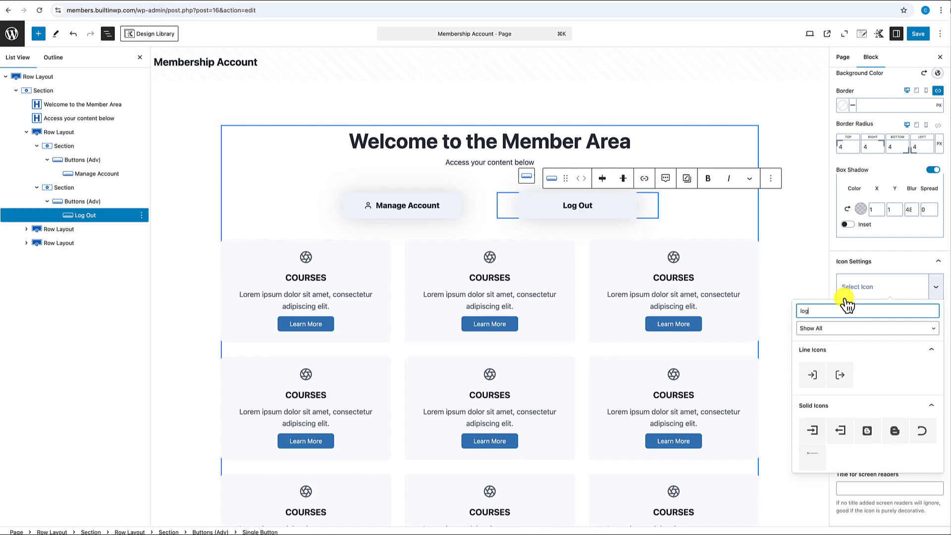
pyautogui.write('out')
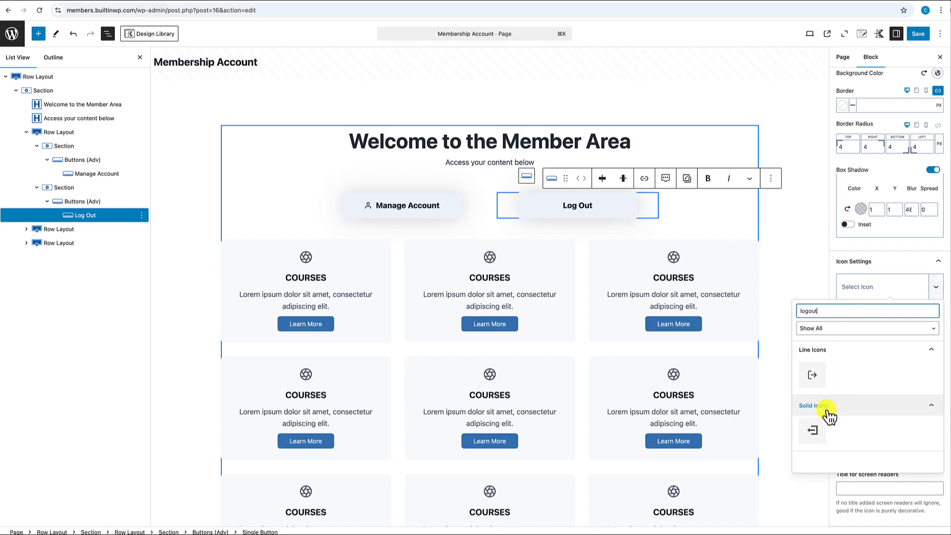
pyautogui.click(813, 377)
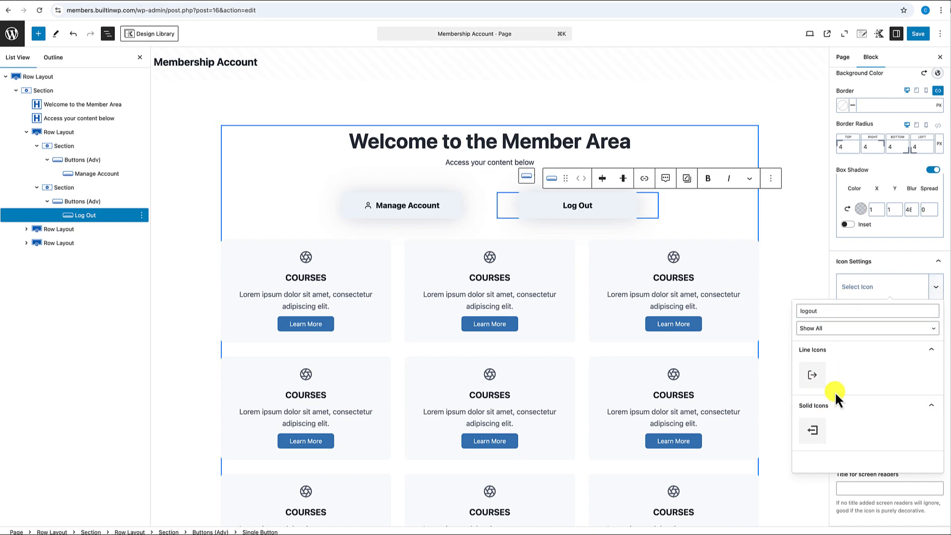
pyautogui.click(813, 433)
pyautogui.click(771, 254)
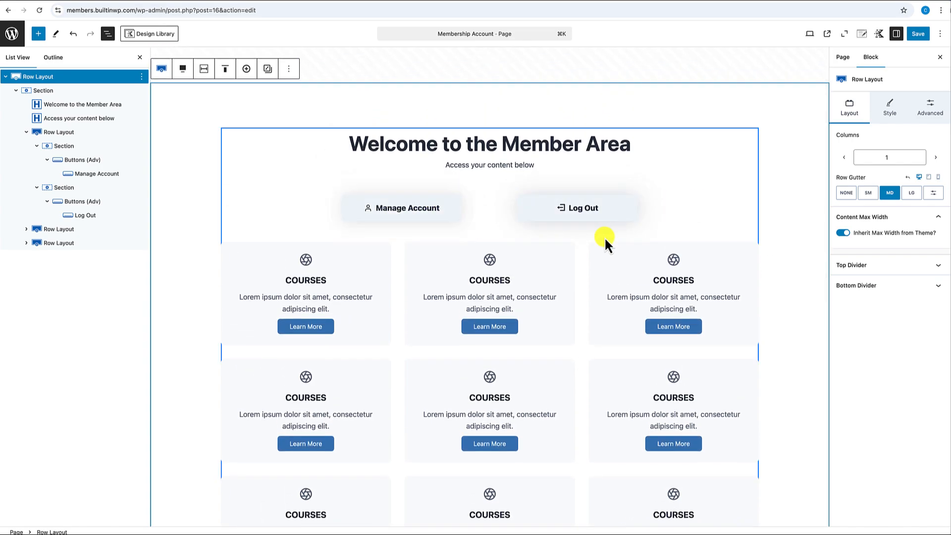
# - Set the Account Management heading's HTML anchor to 'AcctManage'
pyautogui.scroll(-1, 519, 350)
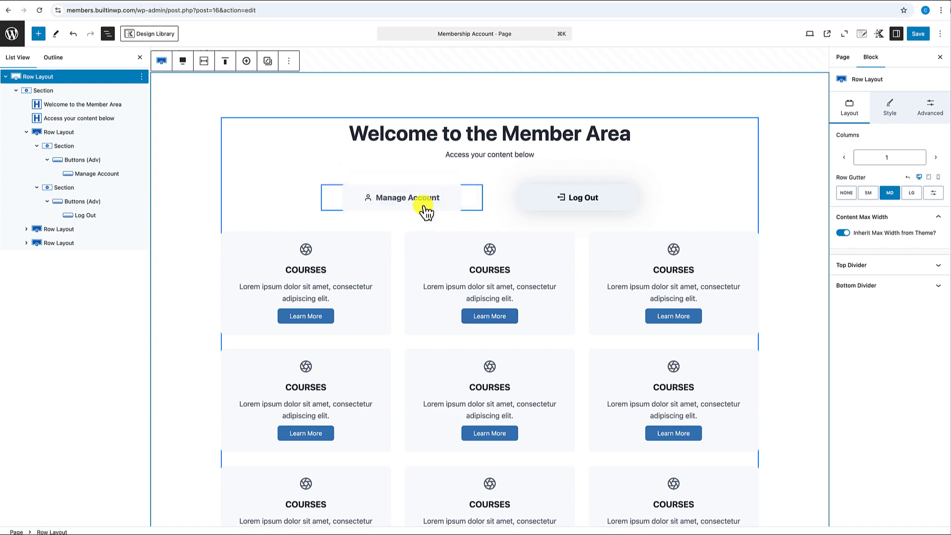
pyautogui.scroll(-8, 424, 218)
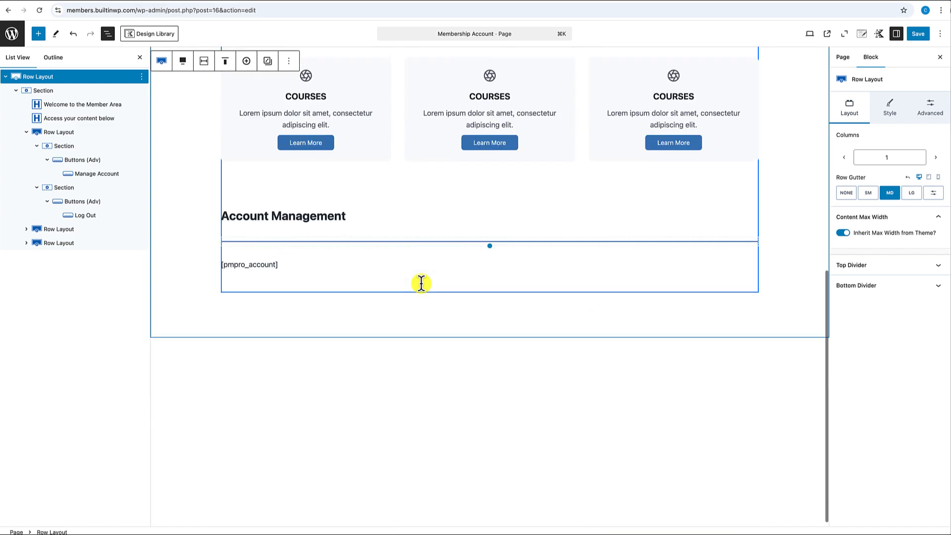
pyautogui.click(313, 210)
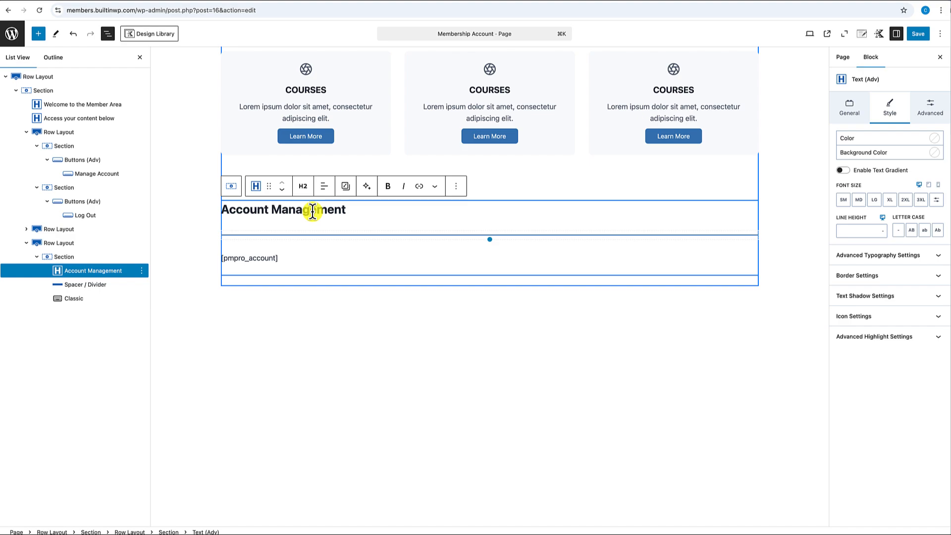
pyautogui.click(931, 105)
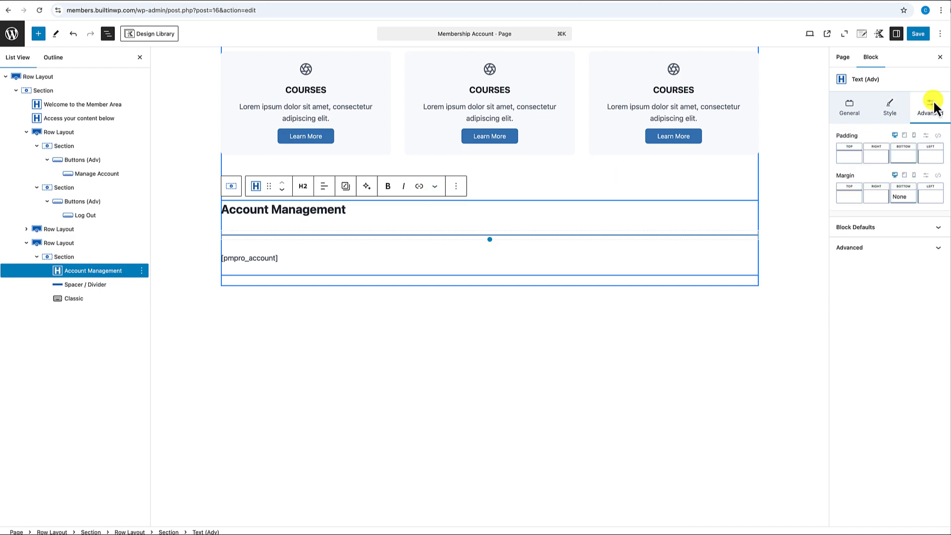
pyautogui.click(896, 253)
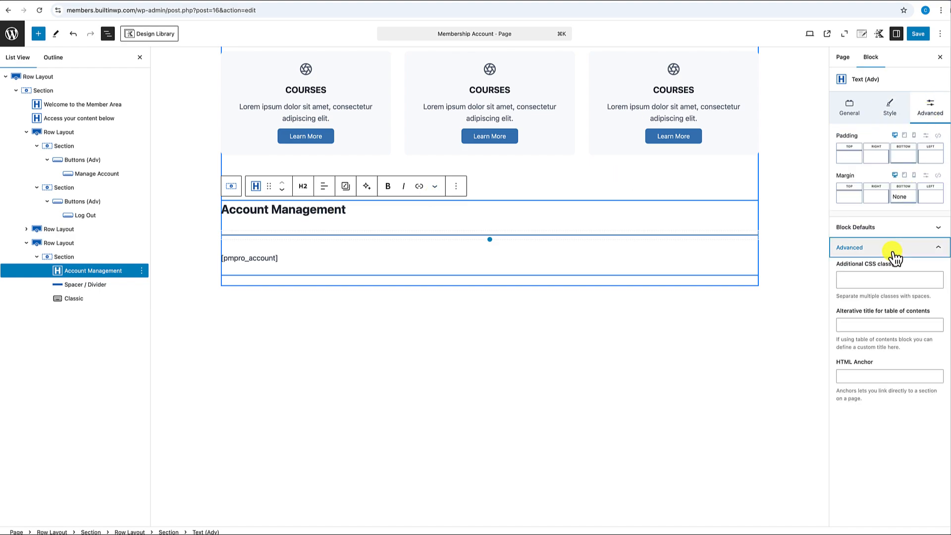
pyautogui.click(861, 376)
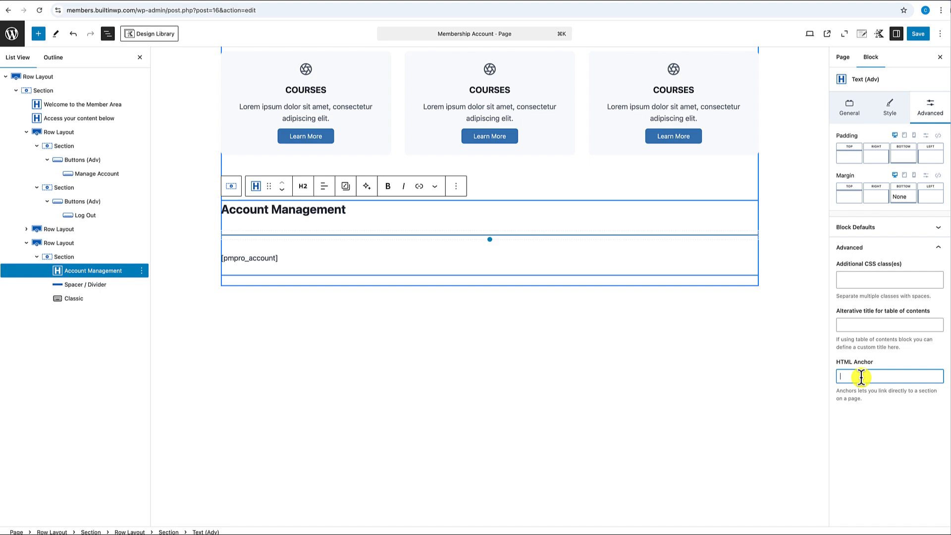
pyautogui.write('A')
pyautogui.write('c')
pyautogui.write('c')
pyautogui.write('t')
pyautogui.write('Mgmt')
pyautogui.moveTo(876, 376); pyautogui.dragTo(837, 377)
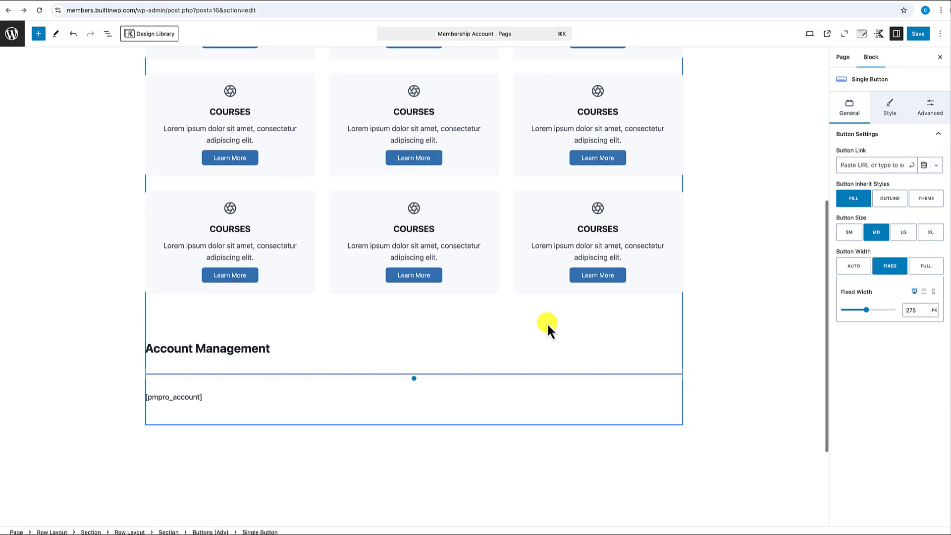
pyautogui.scroll(5, 548, 329)
# - Link the Manage Account button to '#AcctManage' and save the page
pyautogui.scroll(1, 547, 322)
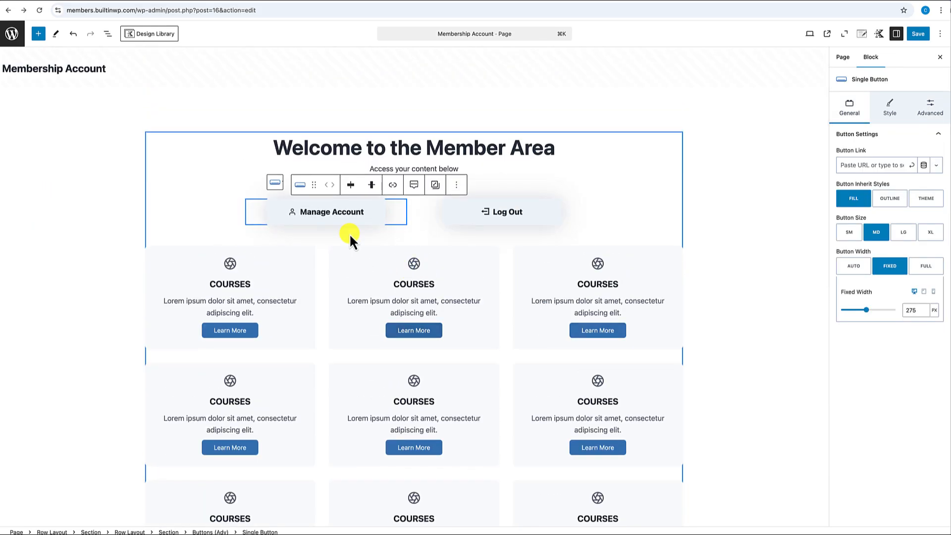
pyautogui.click(357, 222)
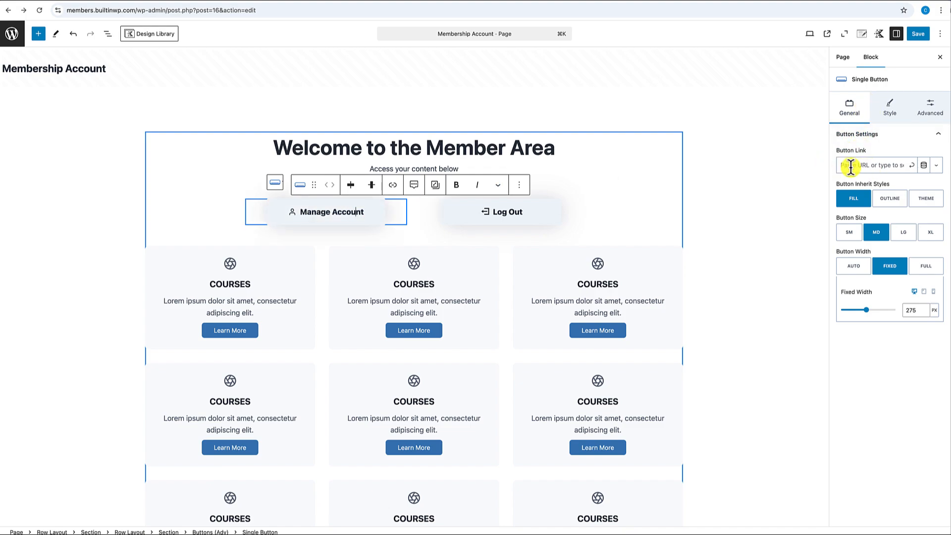
pyautogui.click(856, 166)
pyautogui.write('#')
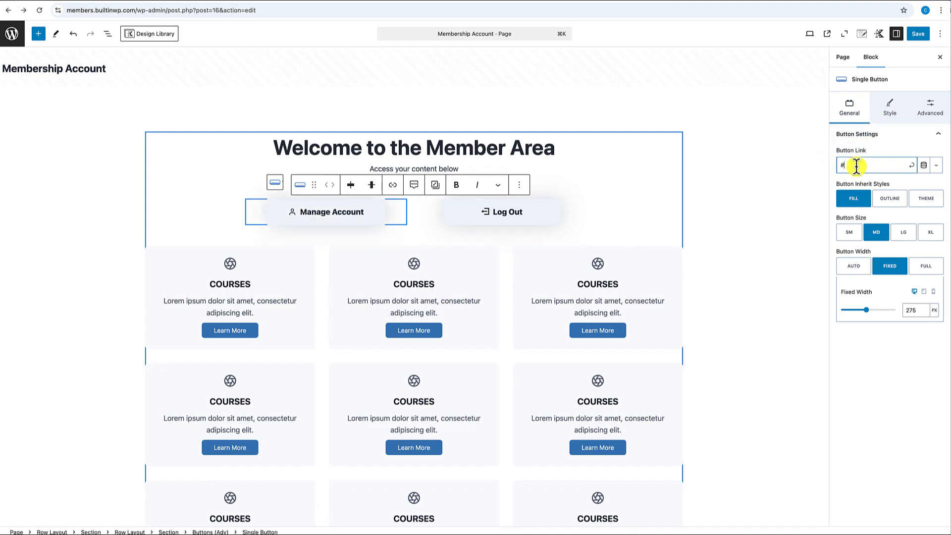
pyautogui.write('AcctManage')
pyautogui.click(911, 167)
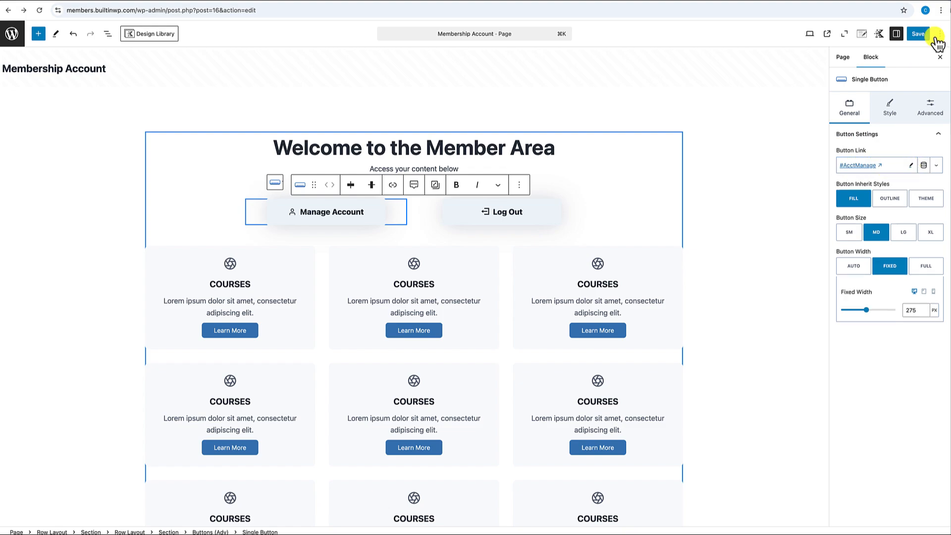
pyautogui.click(919, 34)
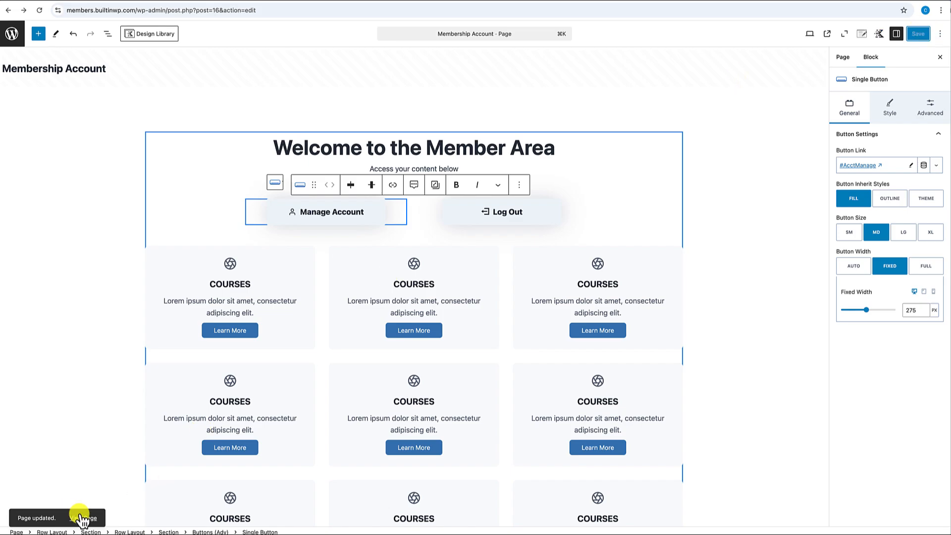
# - On the live page, test that Manage Account scrolls down to Account Management
pyautogui.click(86, 519)
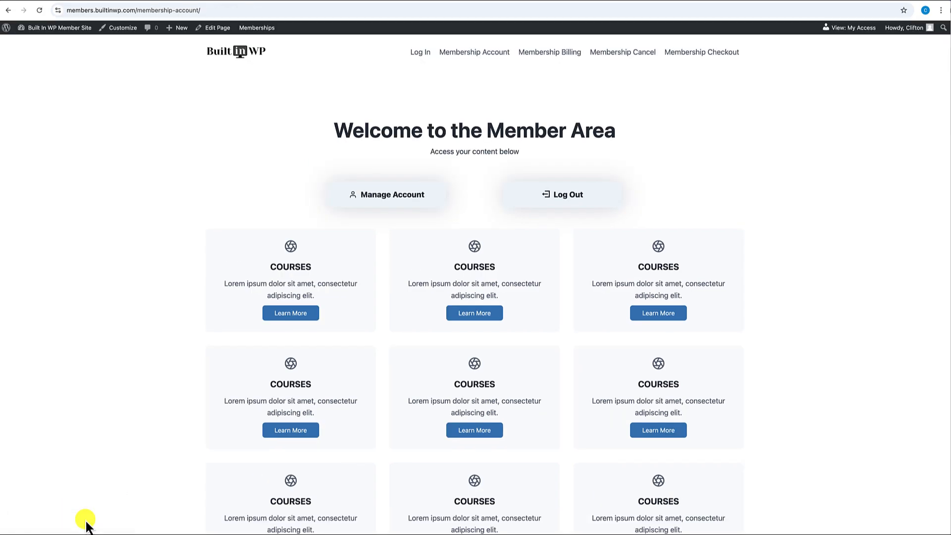
pyautogui.click(385, 204)
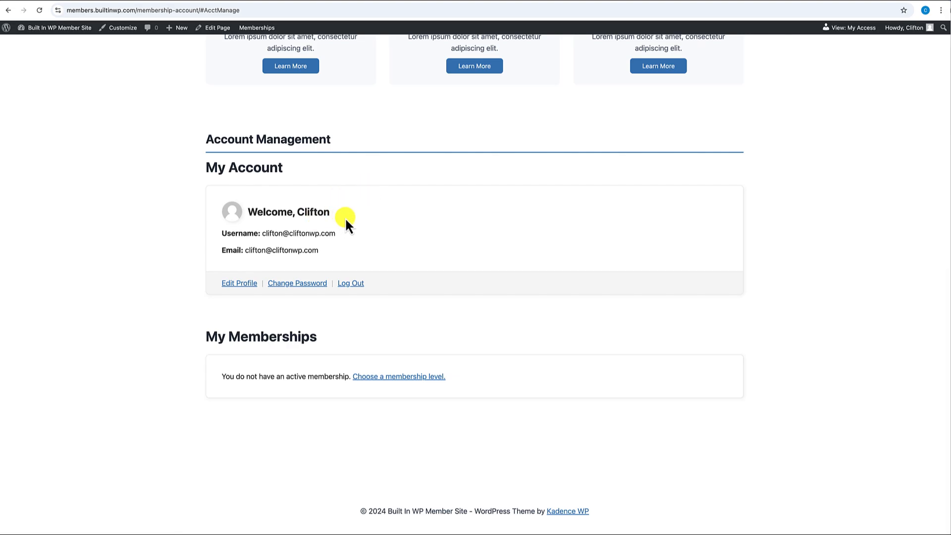
pyautogui.scroll(15, 343, 215)
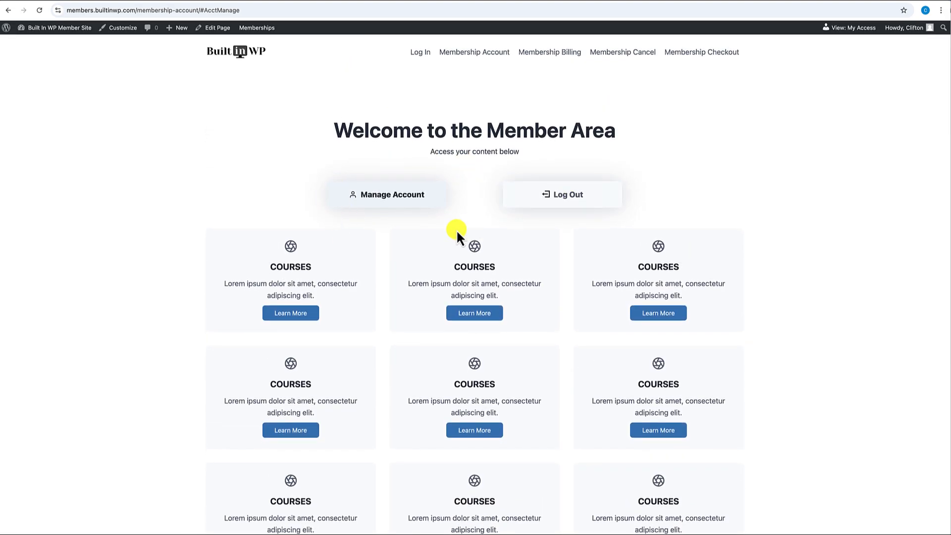
pyautogui.scroll(-10, 418, 277)
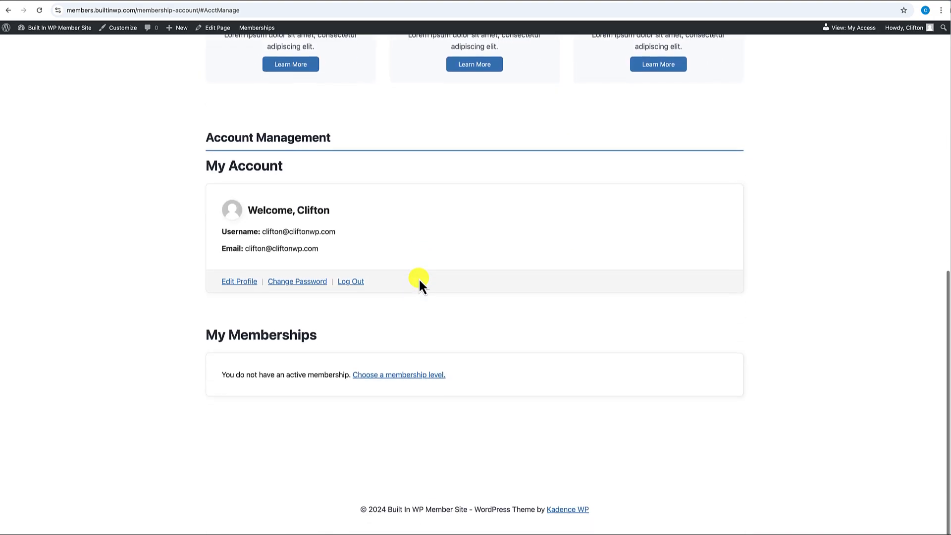
pyautogui.scroll(8, 418, 278)
pyautogui.scroll(3, 418, 278)
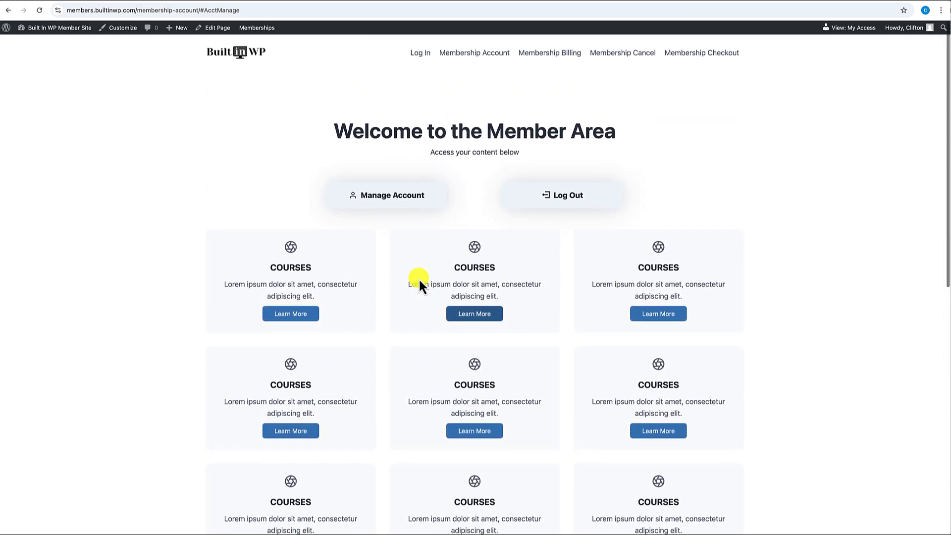
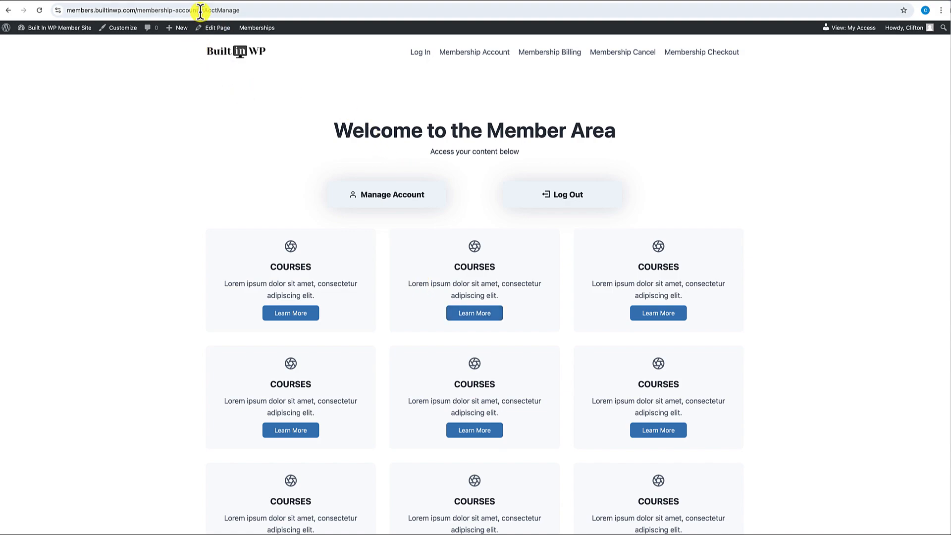
# - Copy the page address and load members.builtinwp.com/membership-account in a new Chrome incognito window
pyautogui.moveTo(198, 10); pyautogui.dragTo(58, 7)
pyautogui.hotkey('ctrl', 'c')
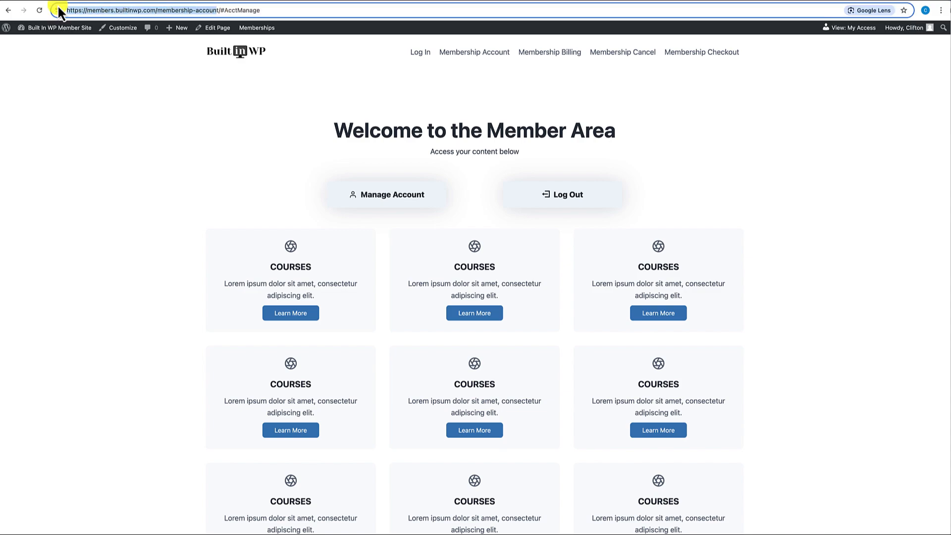
pyautogui.click(110, 99)
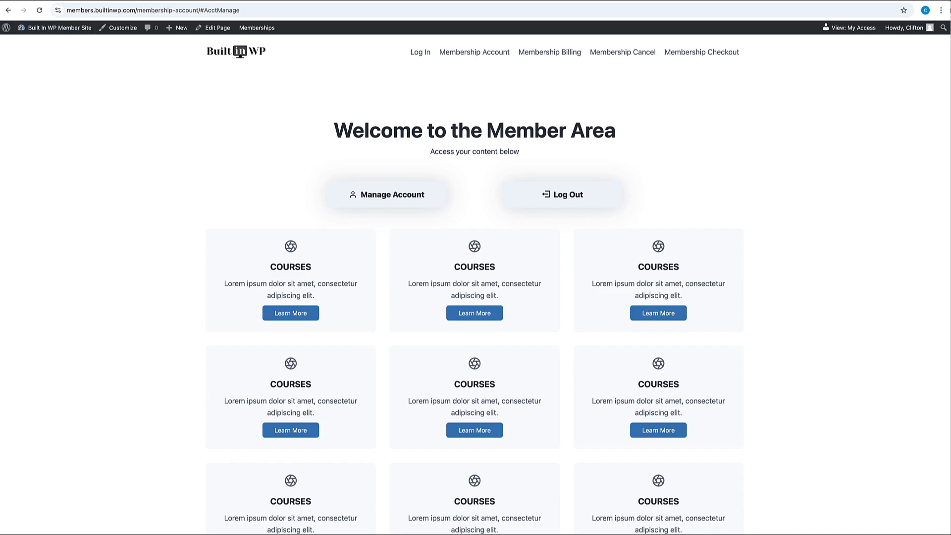
pyautogui.hotkey('ctrl', 'shift', 'n')
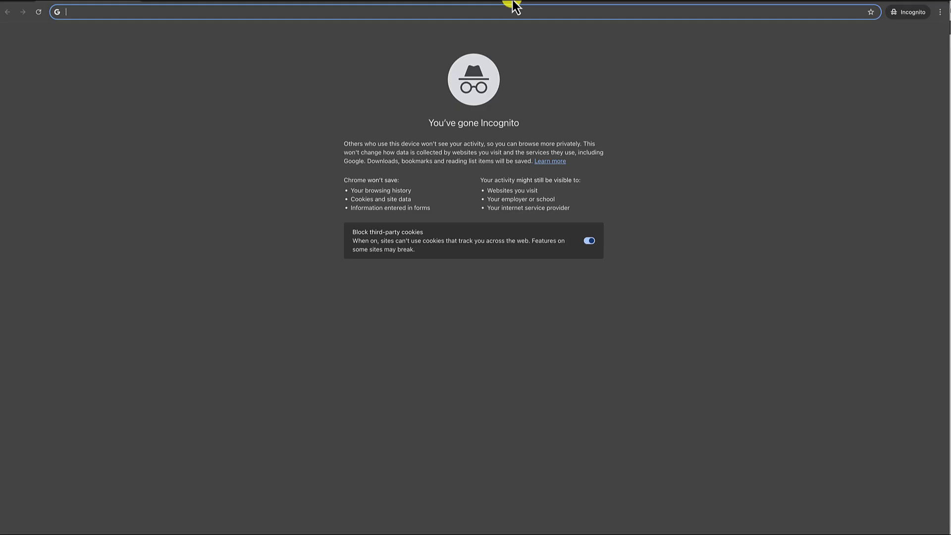
pyautogui.hotkey('ctrl', 'v')
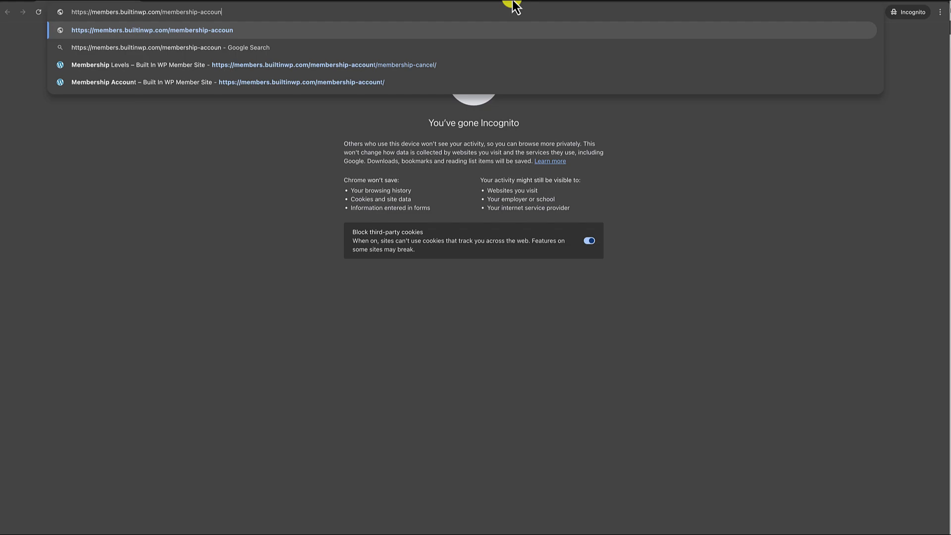
pyautogui.write('t')
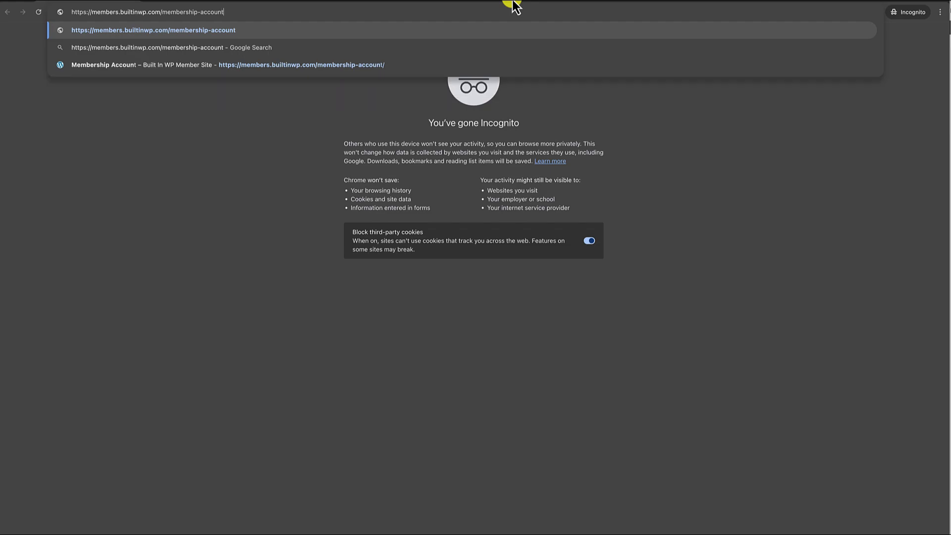
pyautogui.press('Return')
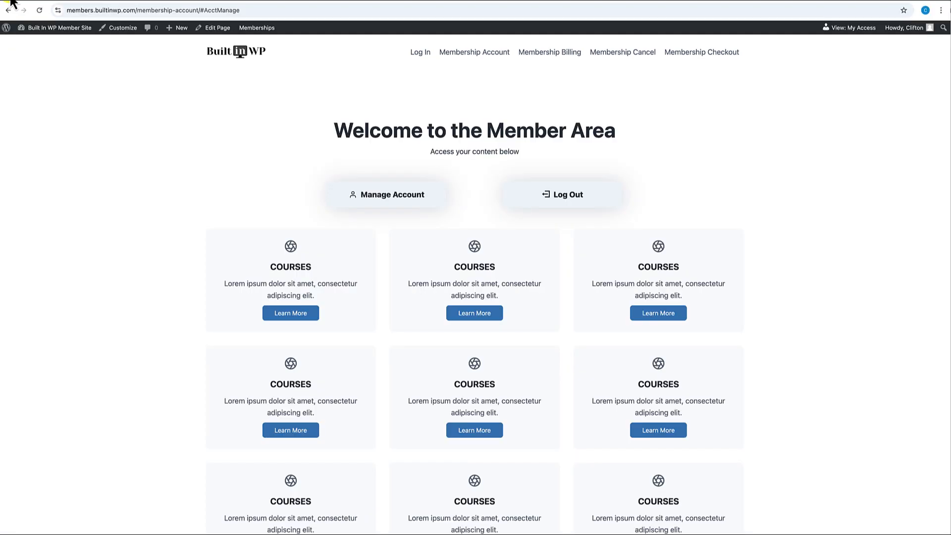
# - Edit the Log In page with Page Title Disable, Fullwidth, Unboxed and Vertical Spacing Disable
pyautogui.click(422, 56)
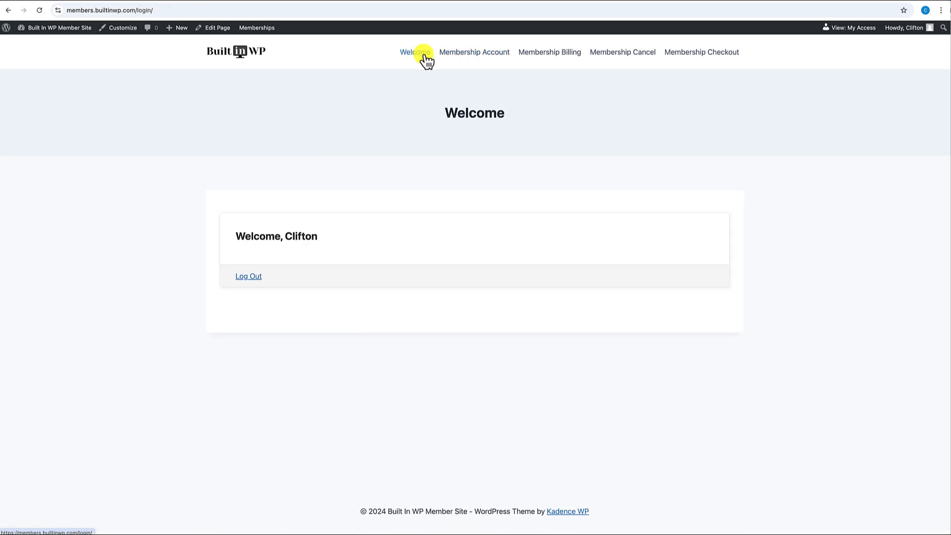
pyautogui.click(221, 30)
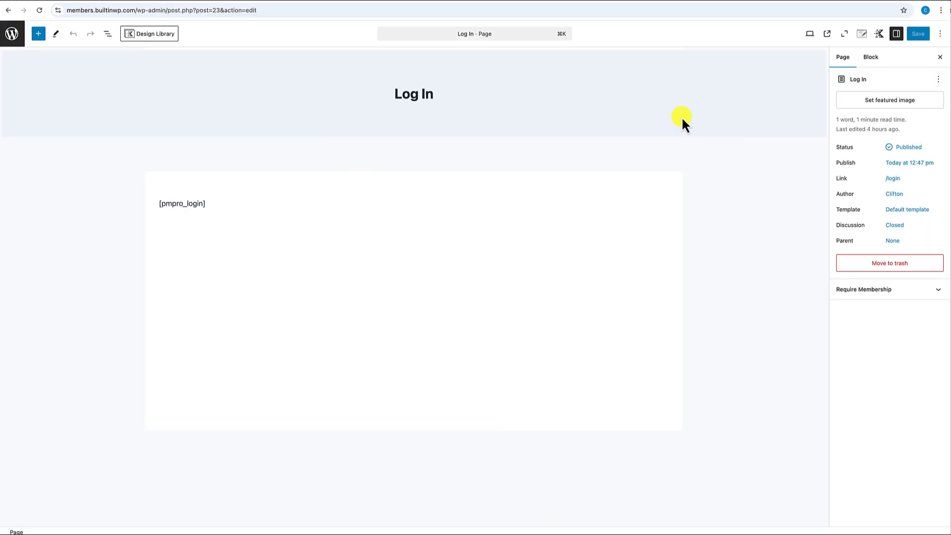
pyautogui.click(861, 34)
pyautogui.click(927, 140)
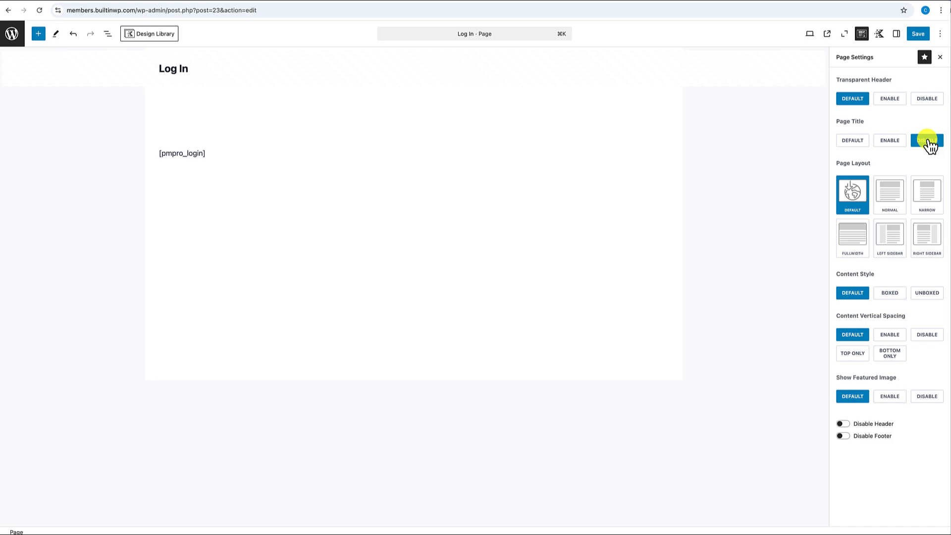
pyautogui.click(859, 252)
pyautogui.click(927, 294)
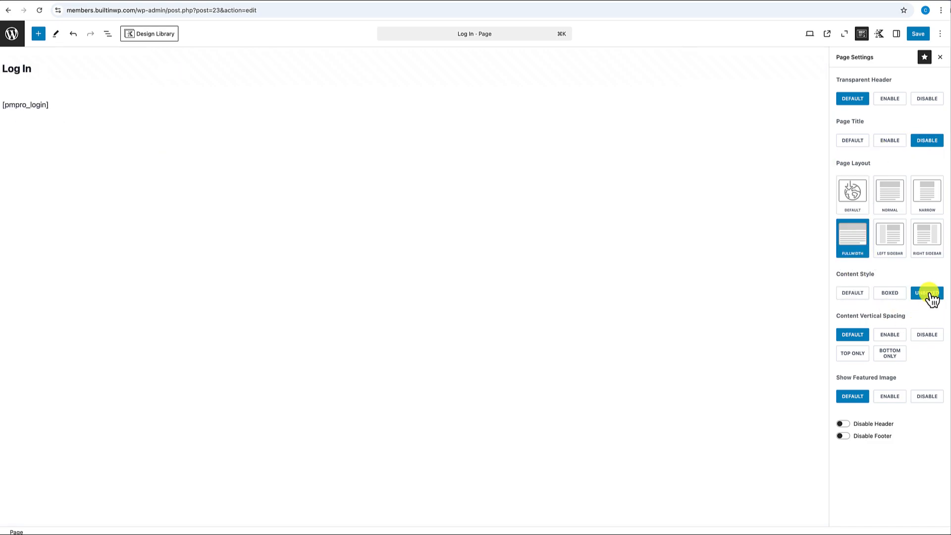
pyautogui.click(927, 335)
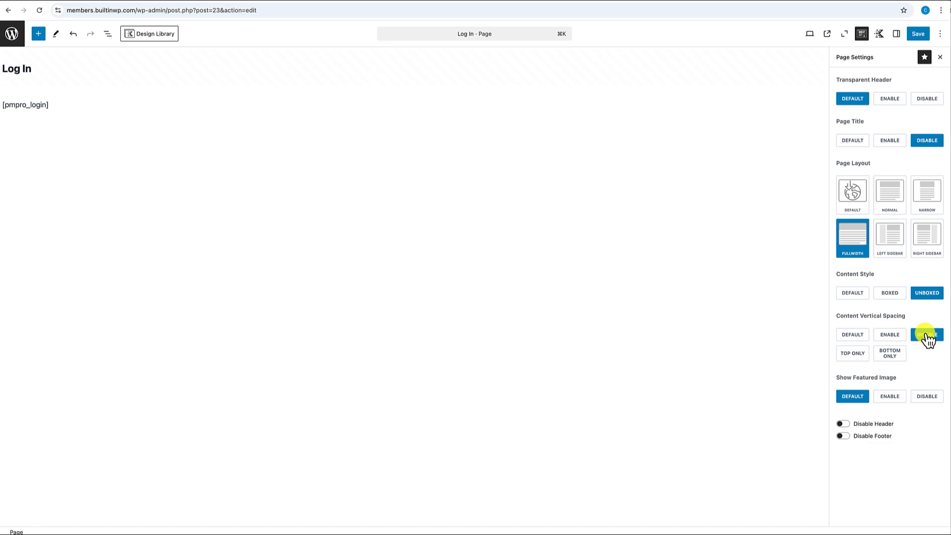
# - Insert an empty block above the [pmpro_login] shortcode
pyautogui.click(89, 106)
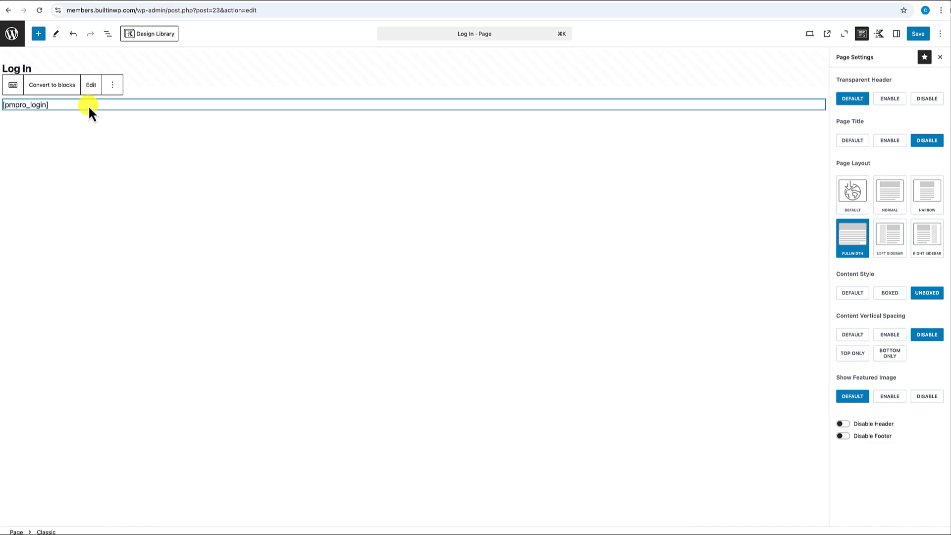
pyautogui.click(113, 86)
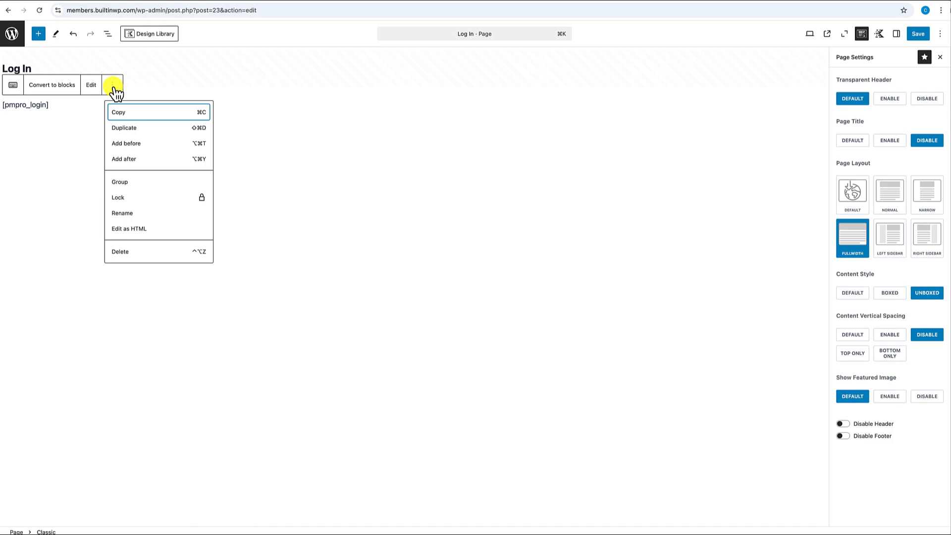
pyautogui.click(127, 144)
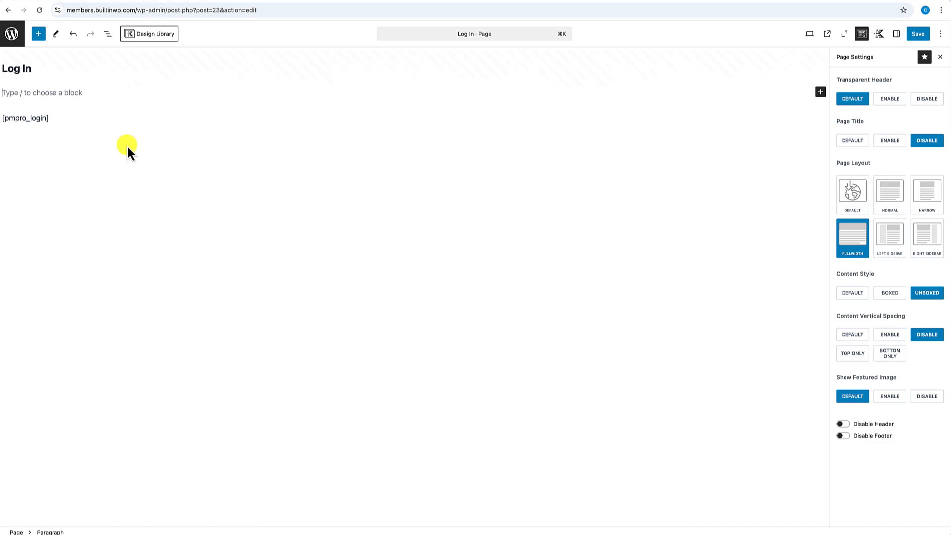
# - Turn the empty block into a single-column, full-width Row Layout via /row
pyautogui.write('/row')
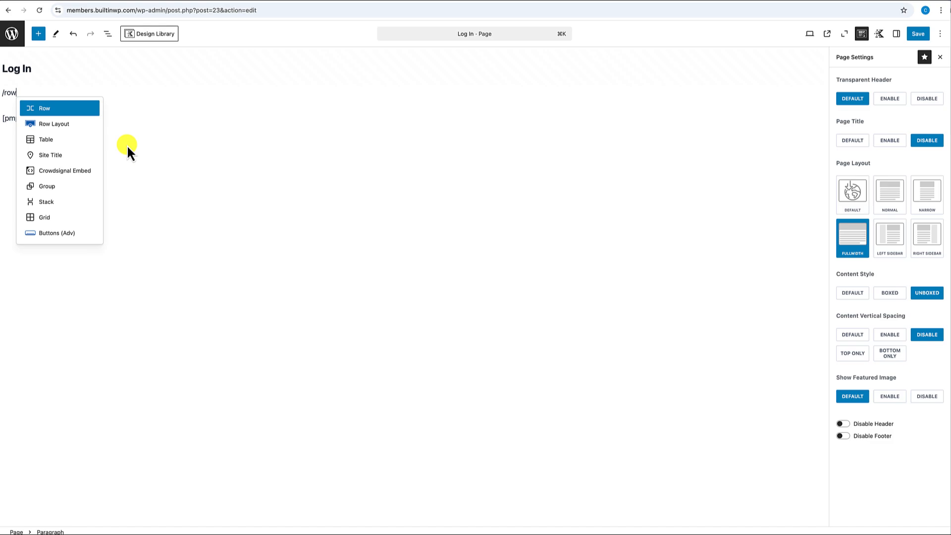
pyautogui.click(59, 123)
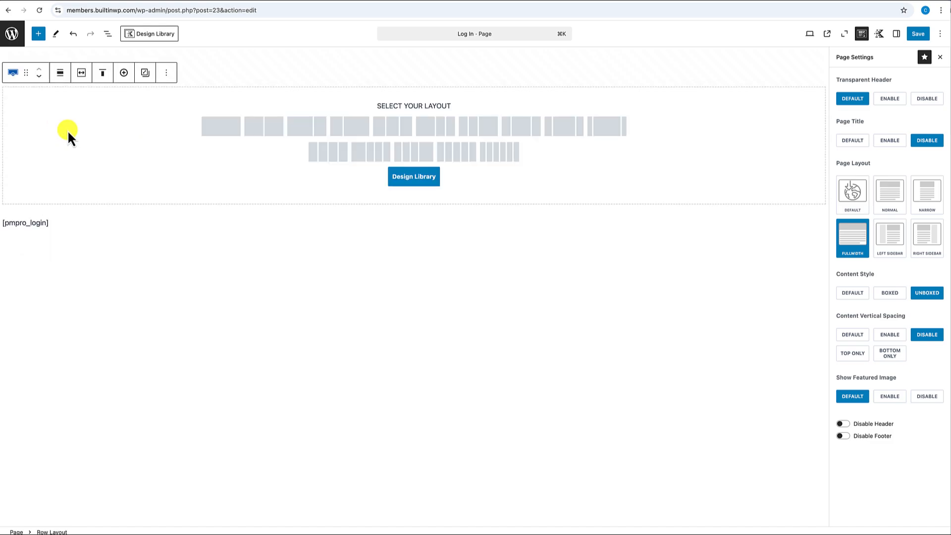
pyautogui.click(219, 133)
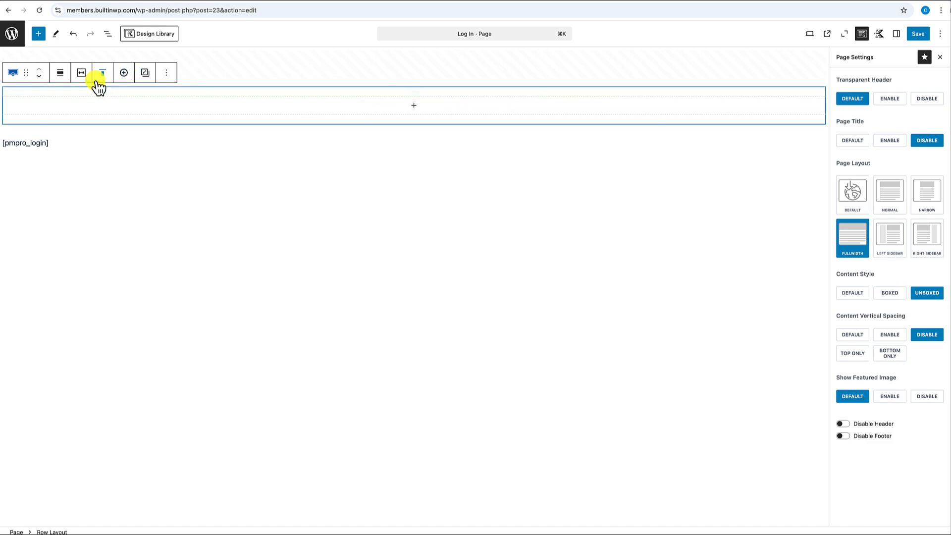
pyautogui.click(60, 72)
pyautogui.click(68, 147)
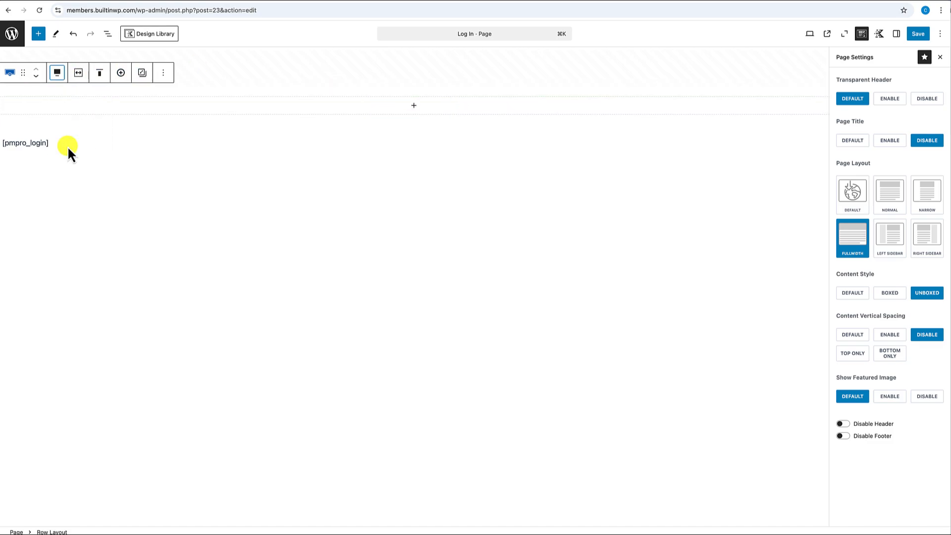
# - Set a custom inner max content width and enlarge the row's top and bottom padding to 5X Large
pyautogui.click(80, 73)
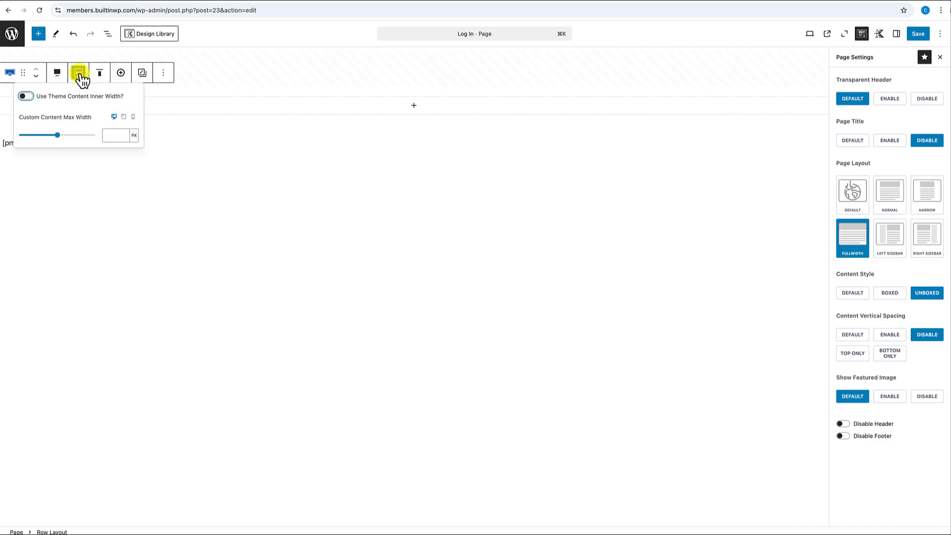
pyautogui.click(106, 135)
pyautogui.write('1')
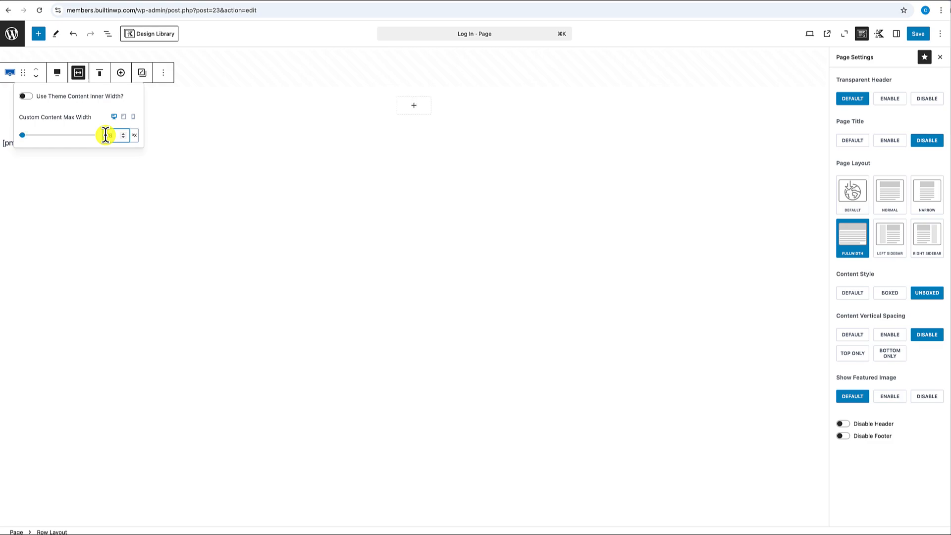
pyautogui.moveTo(399, 89); pyautogui.dragTo(410, 220)
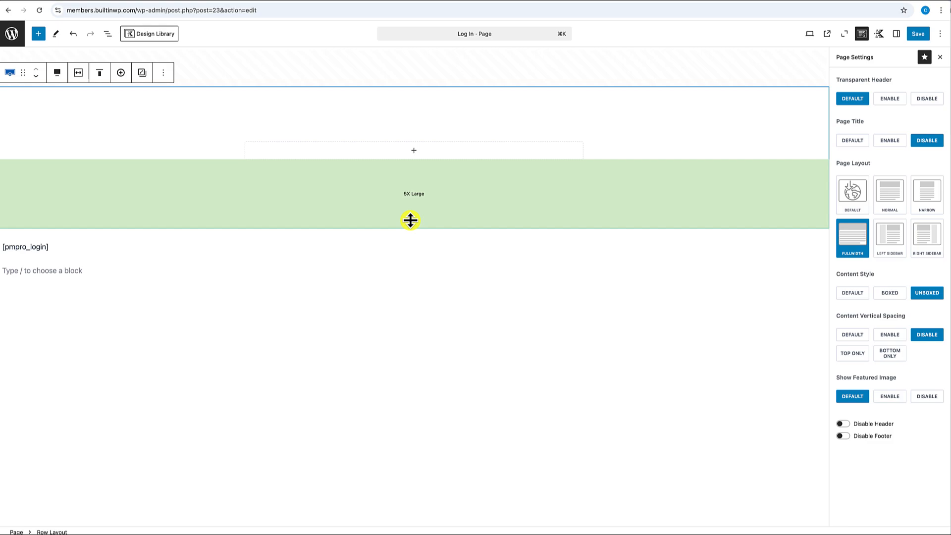
pyautogui.moveTo(416, 132); pyautogui.dragTo(416, 145)
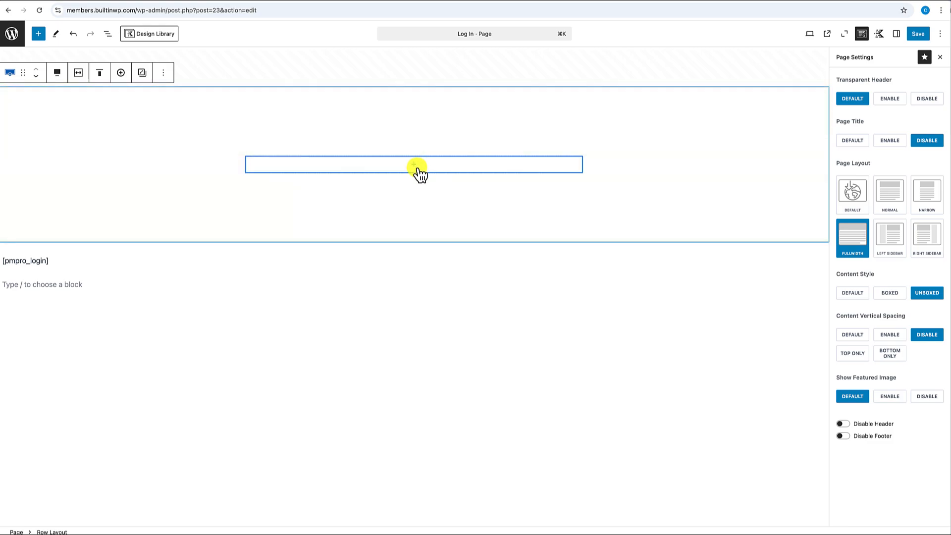
pyautogui.click(416, 167)
# - Add the heading 'Please Log In Below' and a paragraph 'Not a member? Please Sign up here.'
pyautogui.click(459, 269)
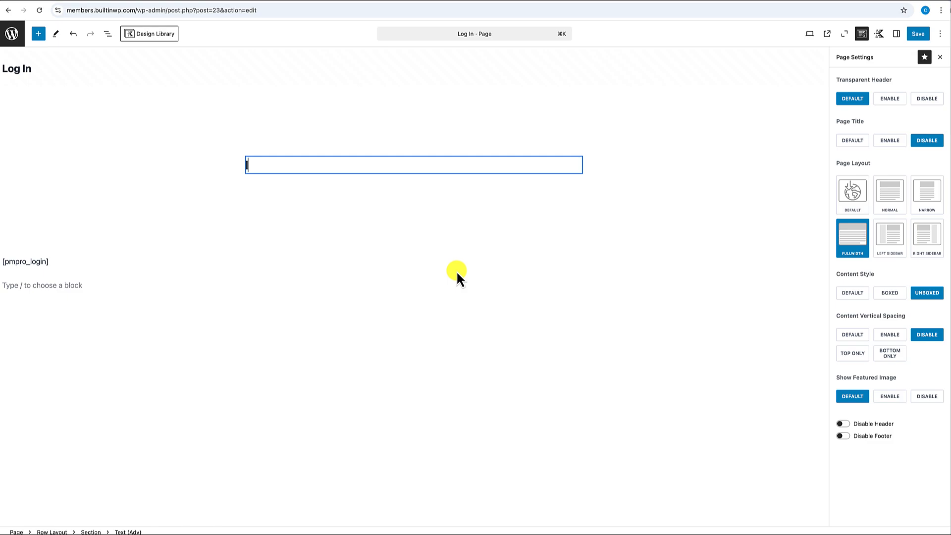
pyautogui.write('Please Log In Below')
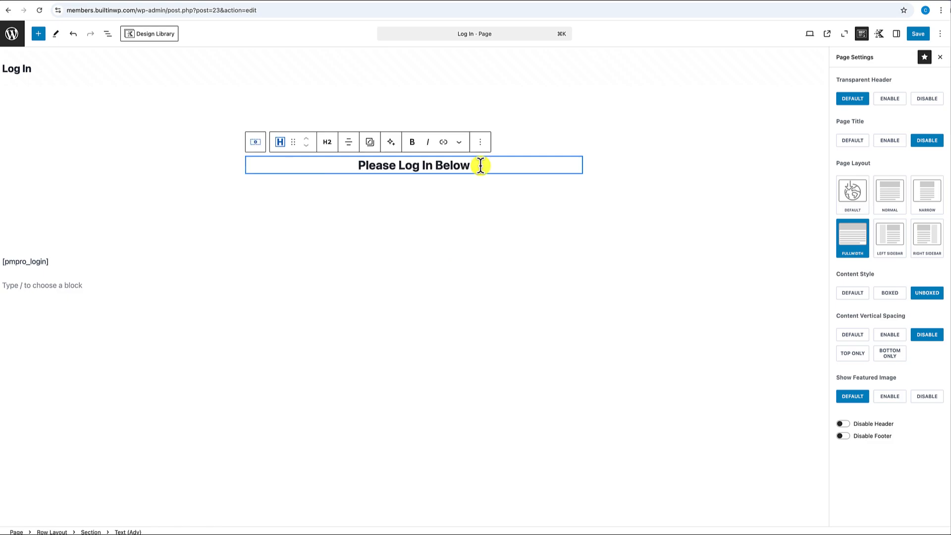
pyautogui.press('Return')
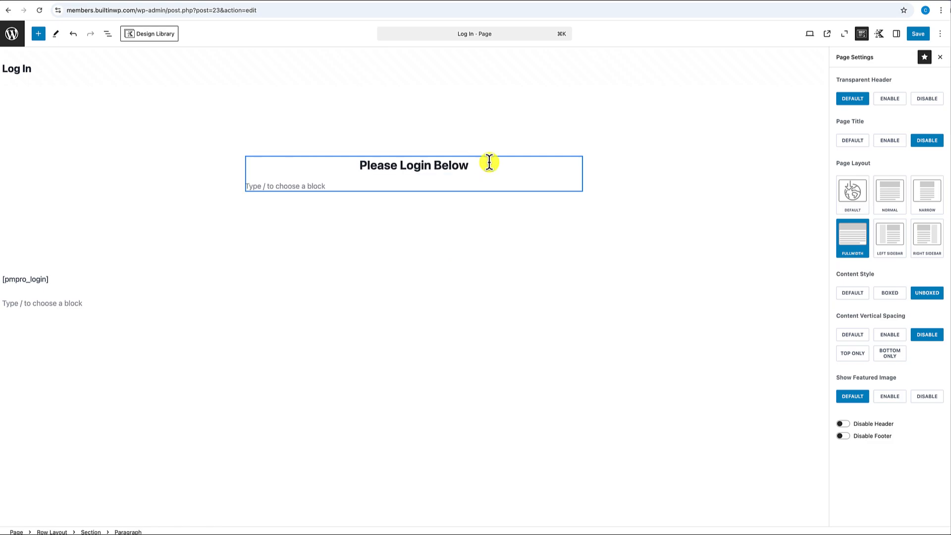
pyautogui.write('/')
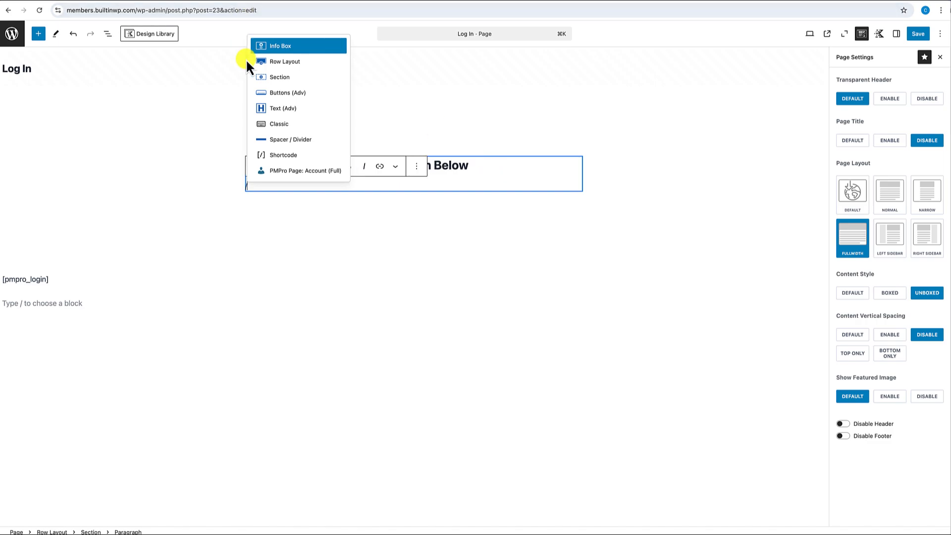
pyautogui.click(272, 108)
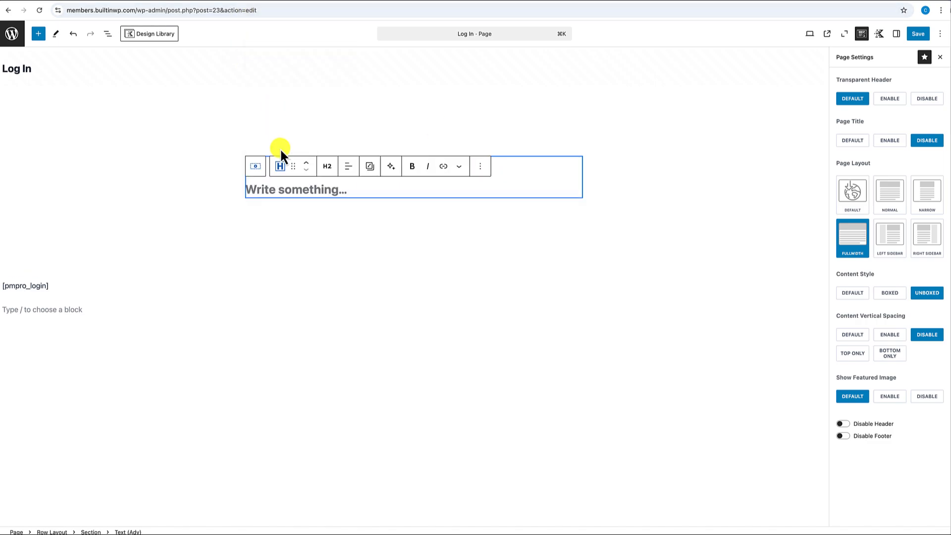
pyautogui.click(326, 171)
pyautogui.click(340, 300)
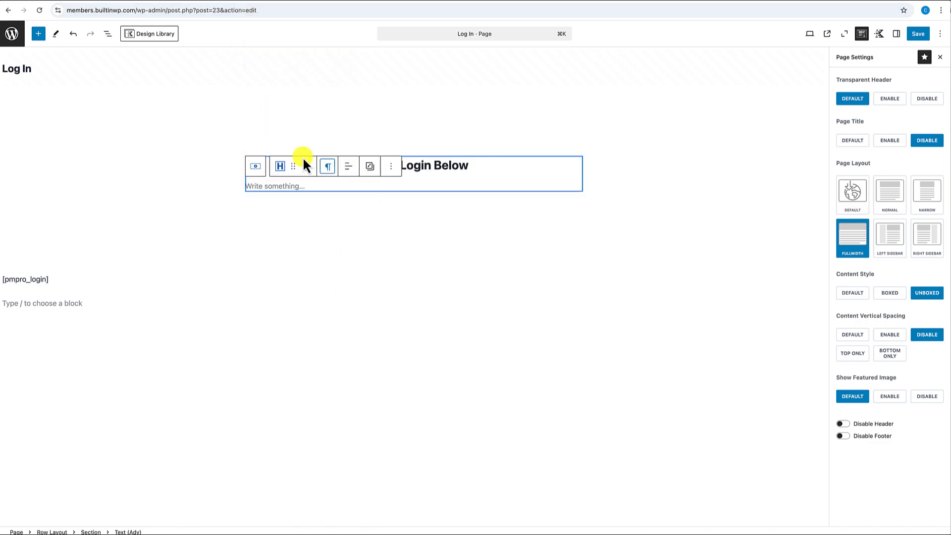
pyautogui.click(278, 186)
pyautogui.write('N')
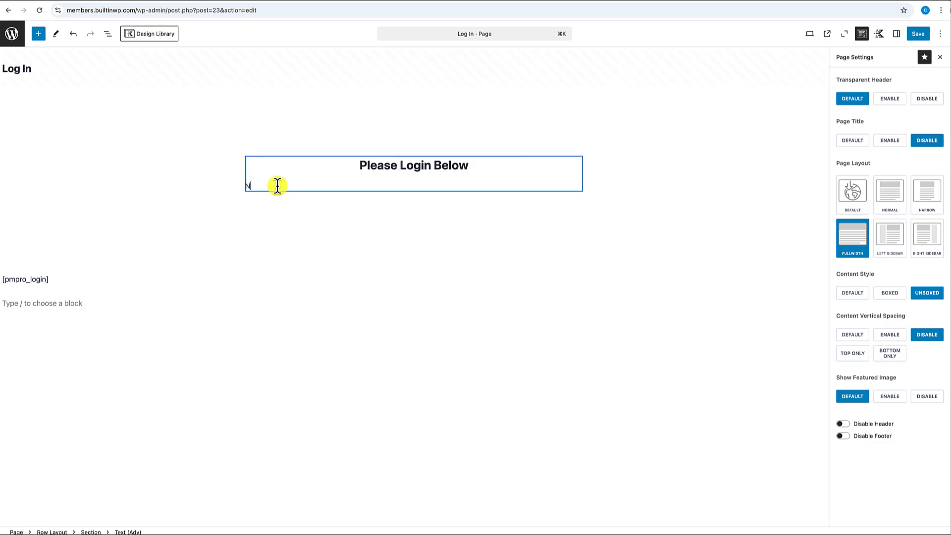
pyautogui.write('ot a member? Please Sign up here.')
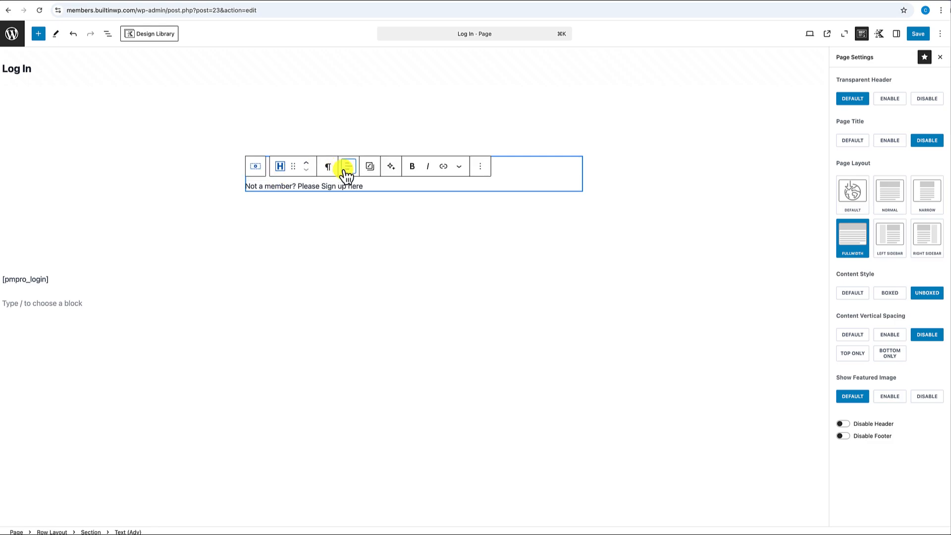
# - Center the sign-up paragraph and link 'Please Sign up here.' to the placeholder '#'
pyautogui.click(348, 166)
pyautogui.click(369, 208)
pyautogui.moveTo(406, 187); pyautogui.dragTo(476, 186)
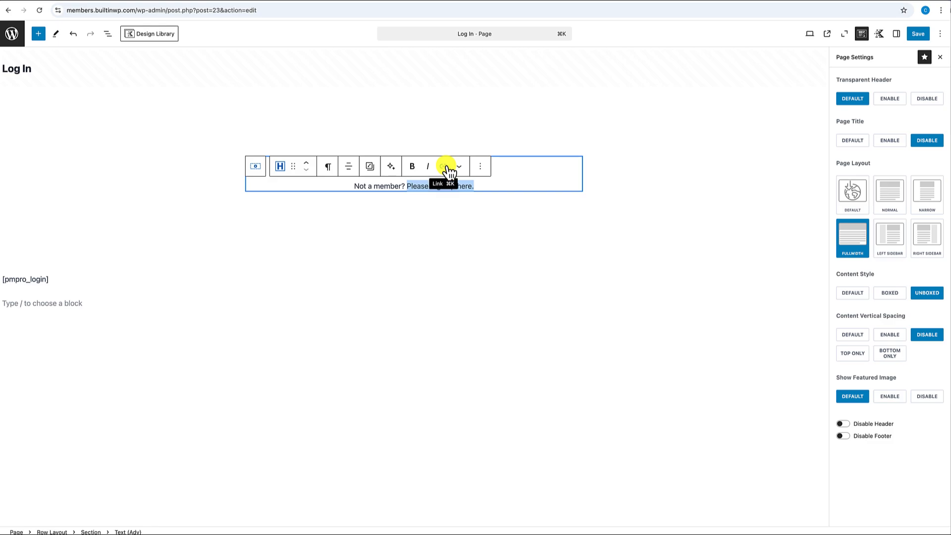
pyautogui.click(444, 167)
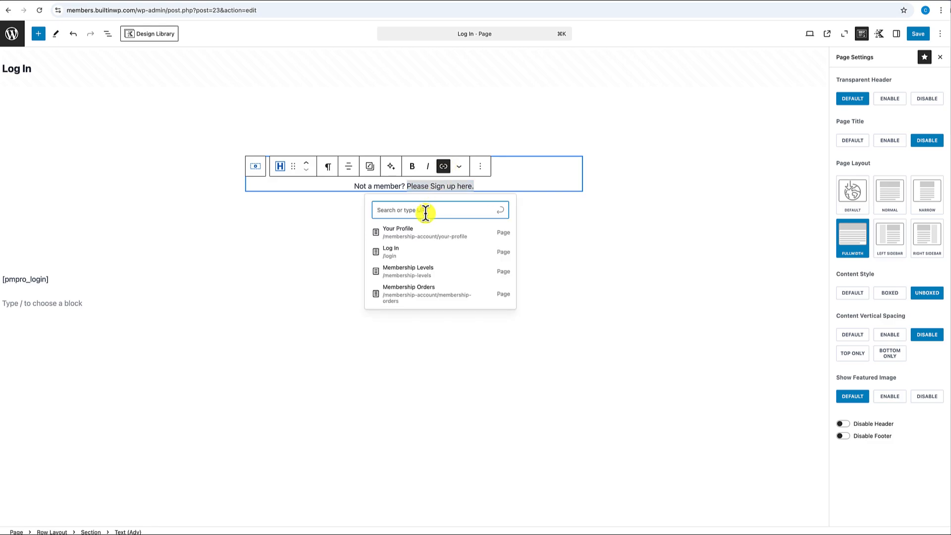
pyautogui.write('#')
pyautogui.click(502, 212)
pyautogui.click(583, 174)
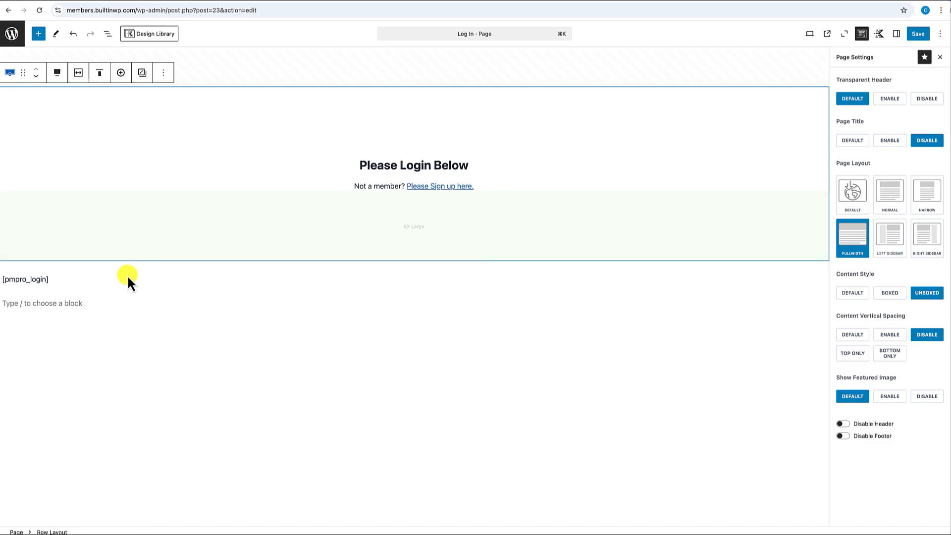
# - Move the [pmpro_login] shortcode under the sign-up line, save, and return to Pages
pyautogui.click(50, 279)
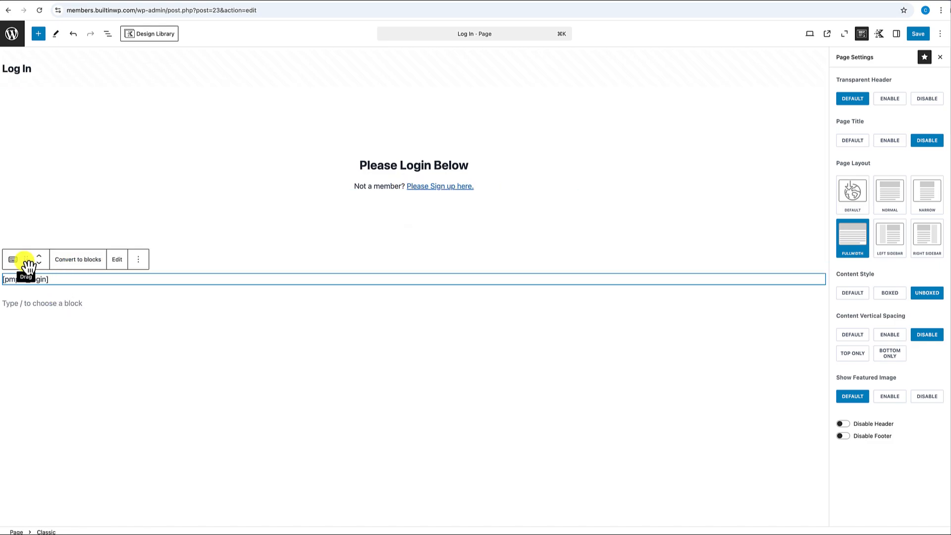
pyautogui.click(486, 187)
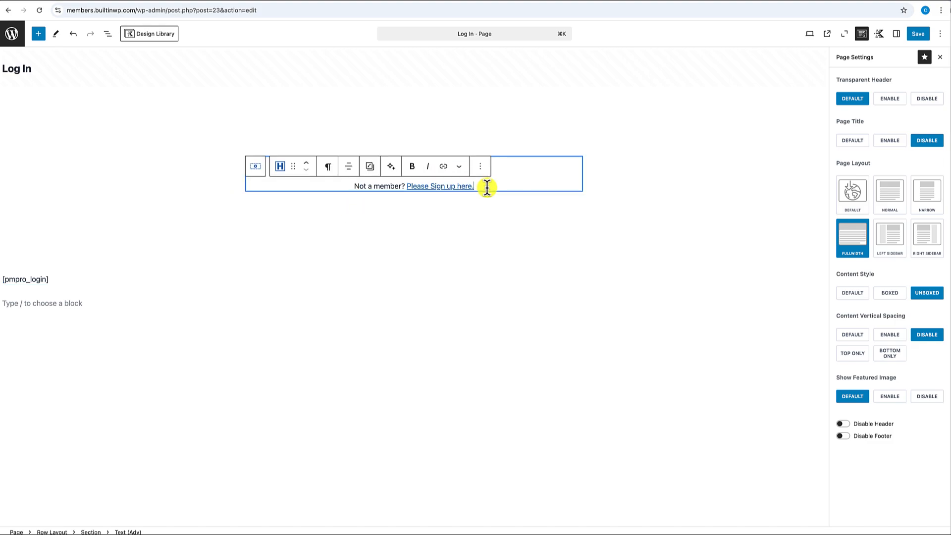
pyautogui.press('Return')
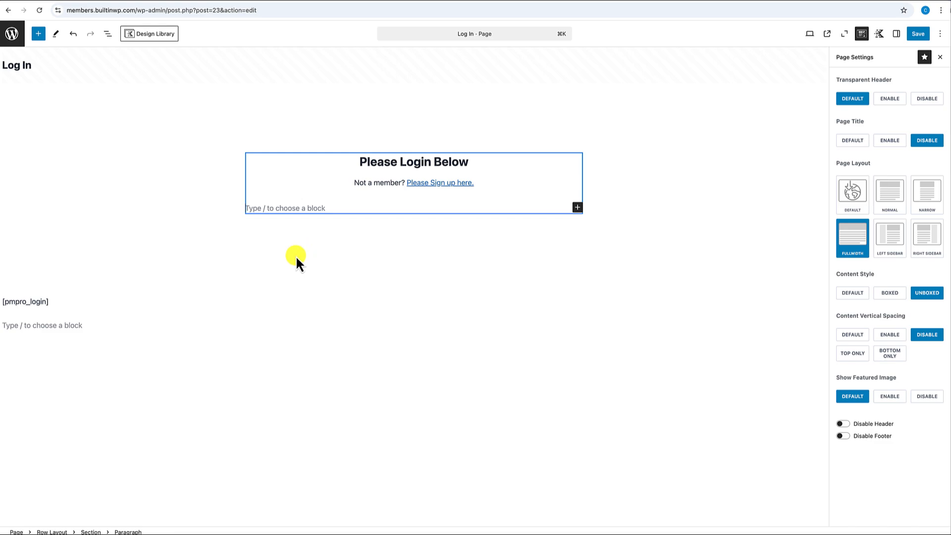
pyautogui.click(63, 303)
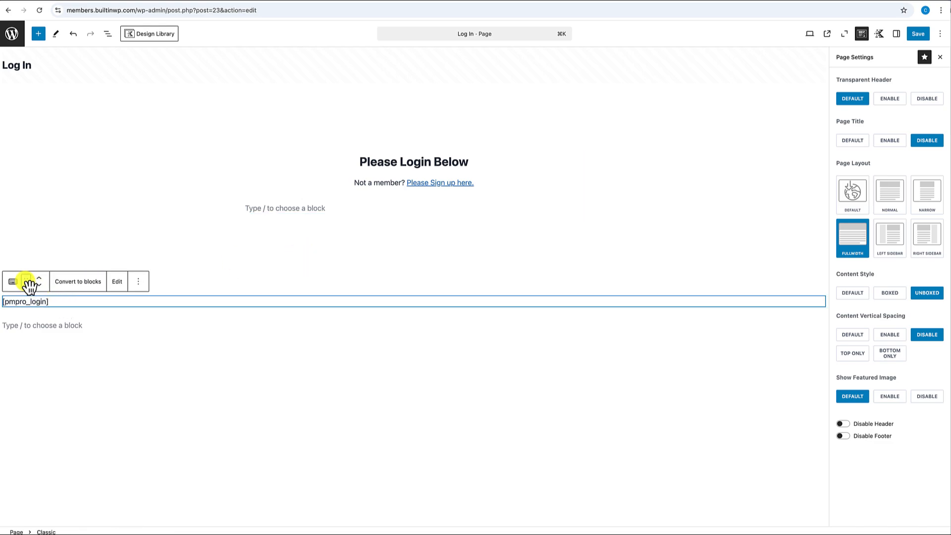
pyautogui.moveTo(29, 286); pyautogui.dragTo(248, 217)
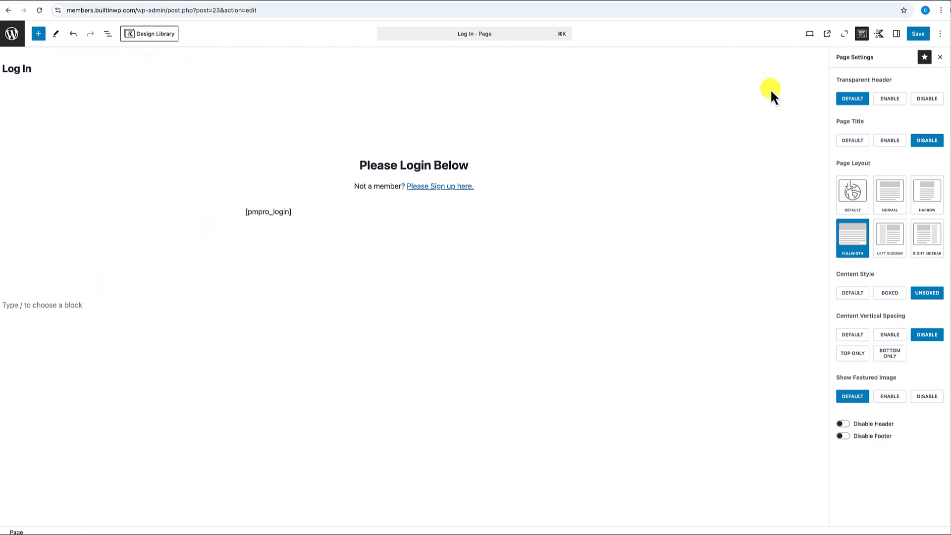
pyautogui.click(918, 34)
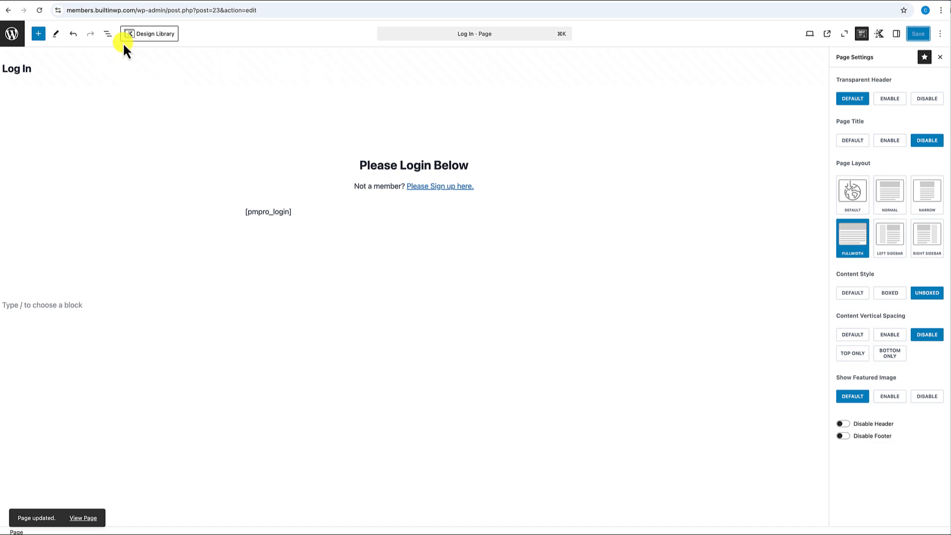
pyautogui.click(15, 40)
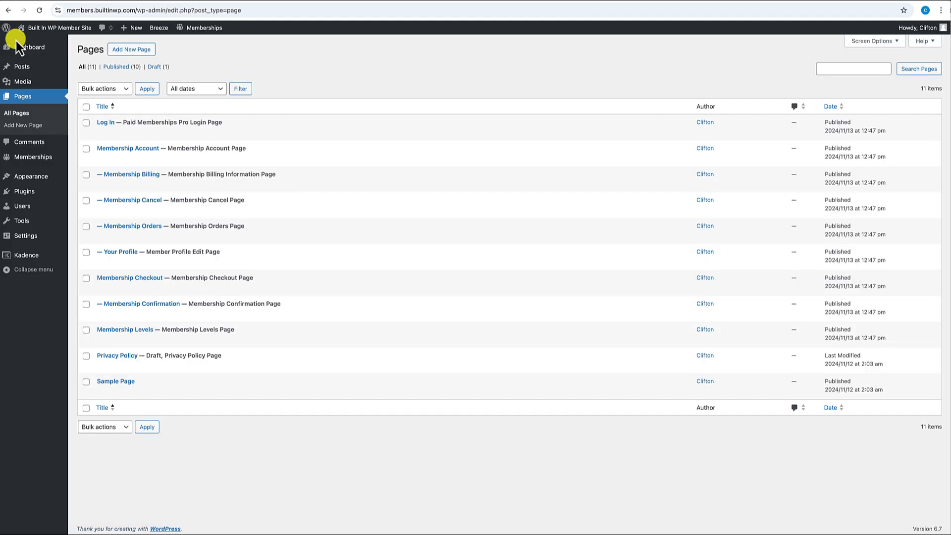
# - Open the copied Membership Account link in an incognito window to confirm the login redirect
pyautogui.click(58, 24)
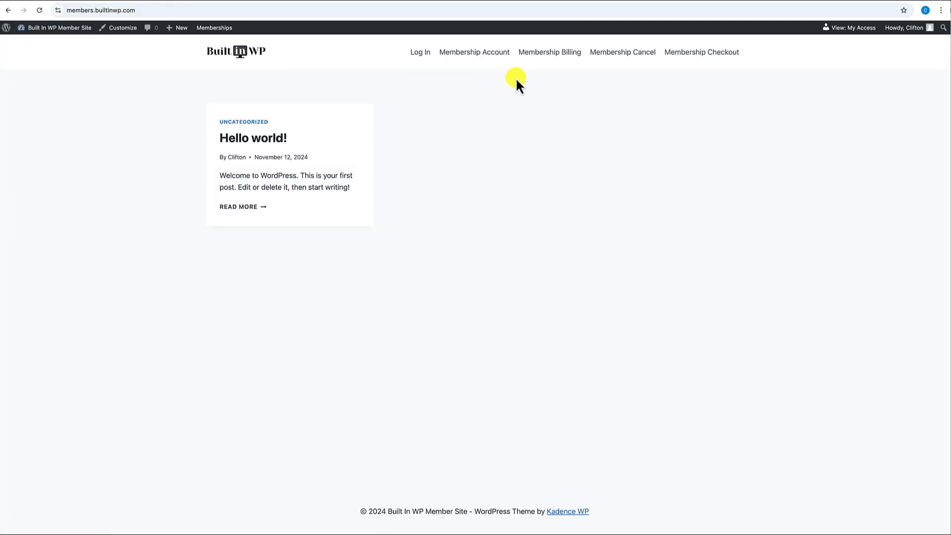
pyautogui.rightClick(484, 55)
pyautogui.click(518, 124)
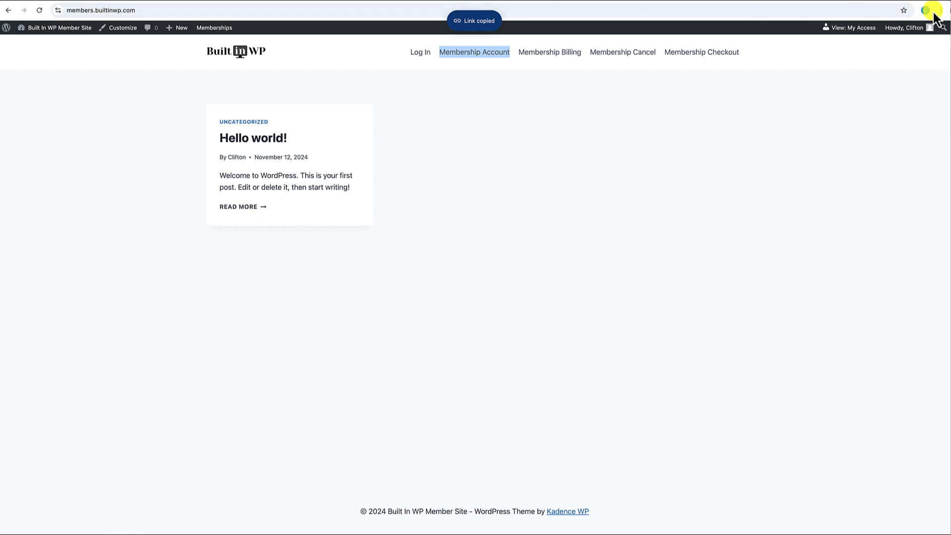
pyautogui.click(940, 10)
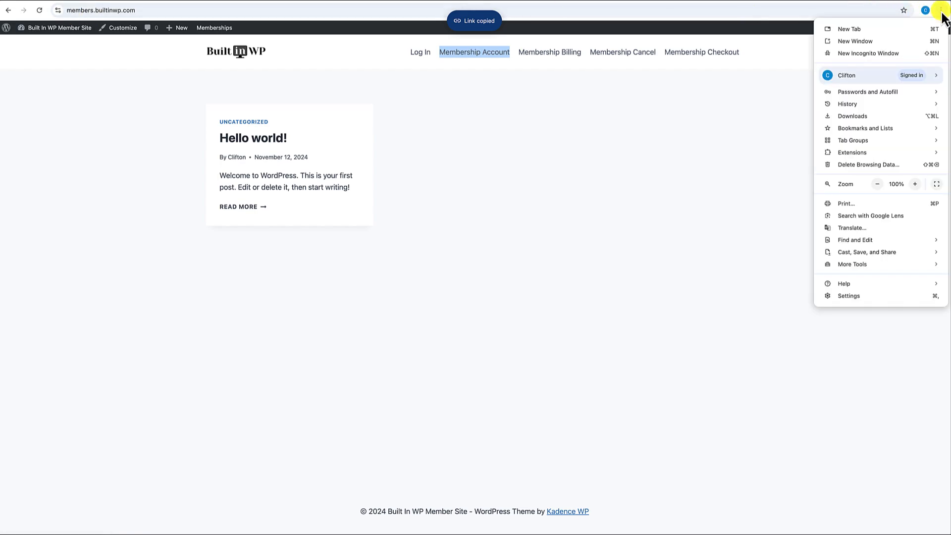
pyautogui.click(886, 51)
pyautogui.press('super+v')
pyautogui.press('Return')
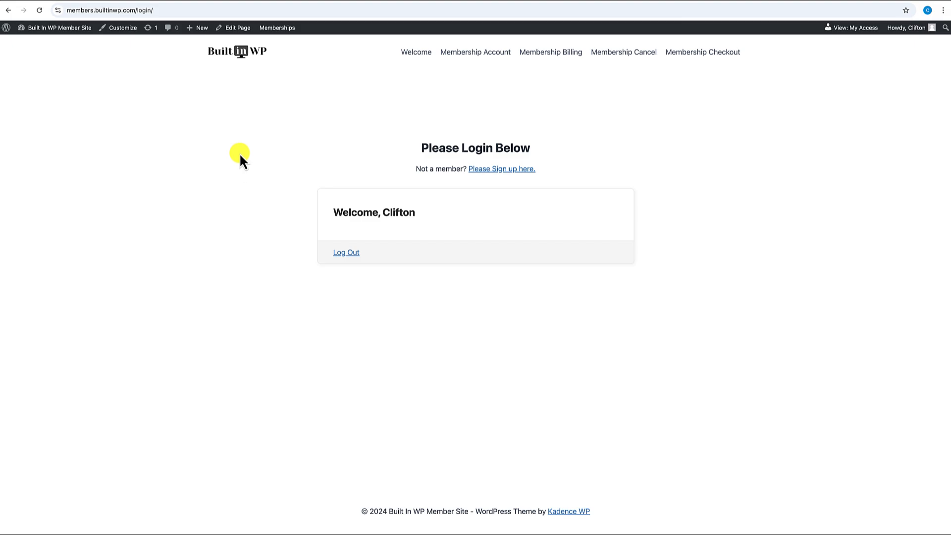
pyautogui.click(241, 29)
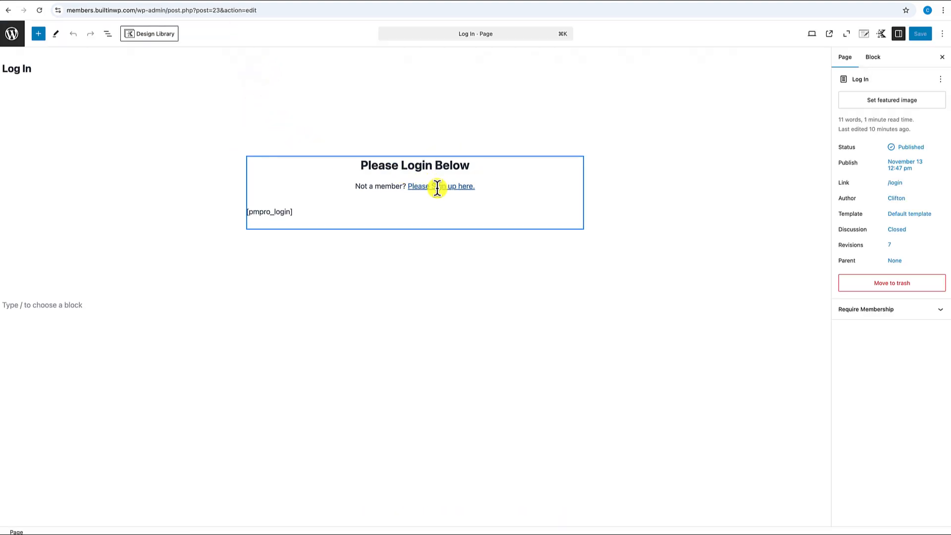
# - Relink 'Please Sign up here.' from # to the Membership Levels page, save, and view it
pyautogui.click(435, 187)
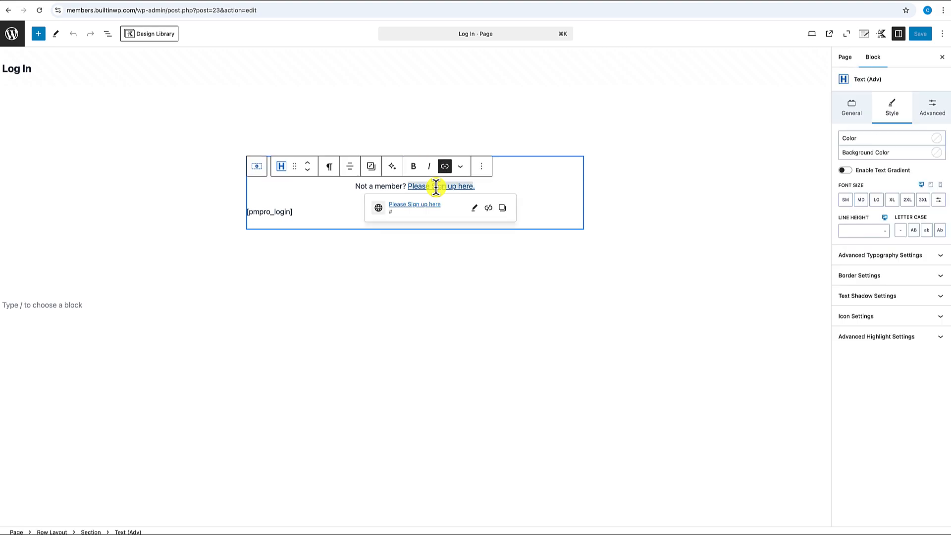
pyautogui.click(474, 208)
pyautogui.click(389, 254)
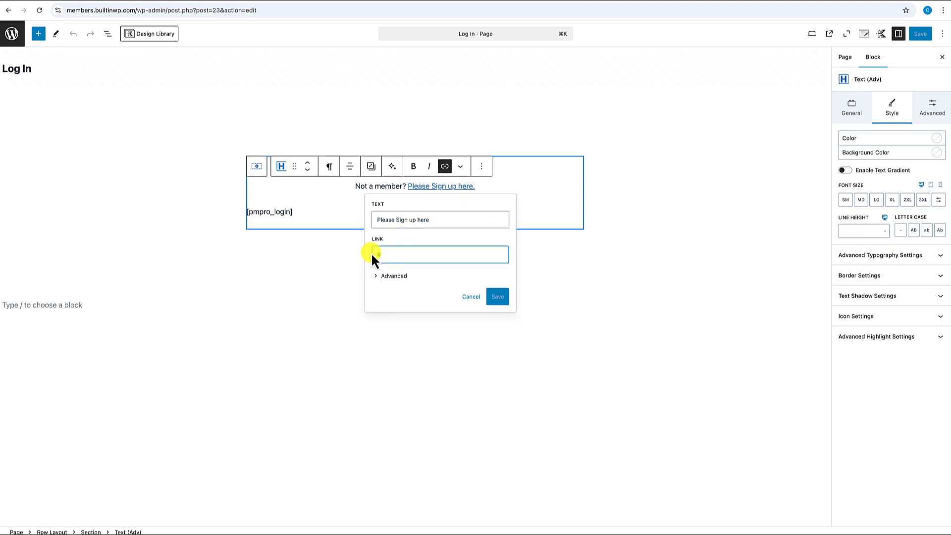
pyautogui.press('BackSpace')
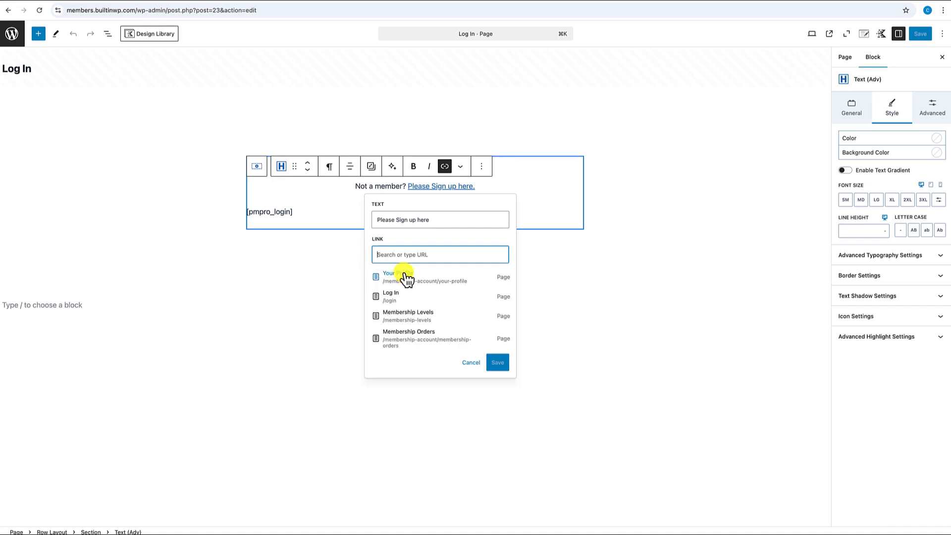
pyautogui.scroll(-2, 404, 307)
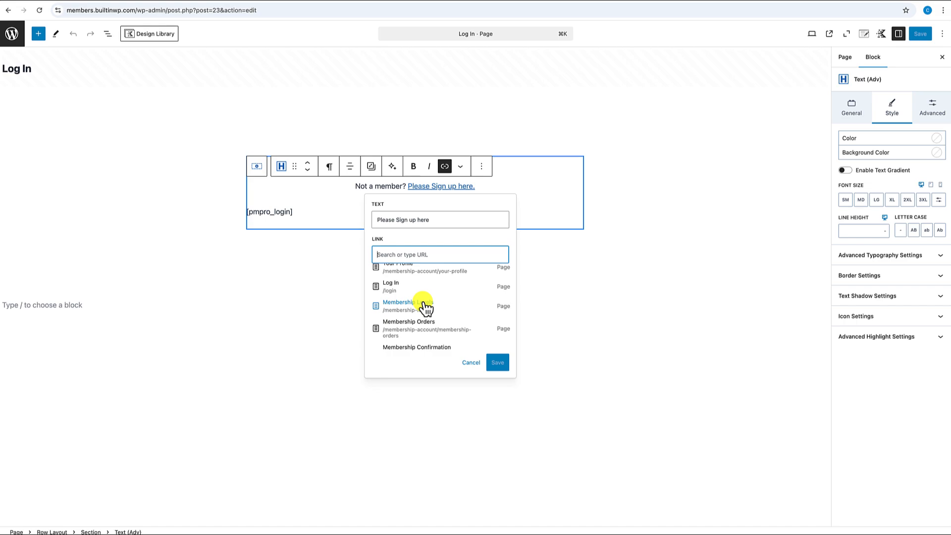
pyautogui.click(420, 305)
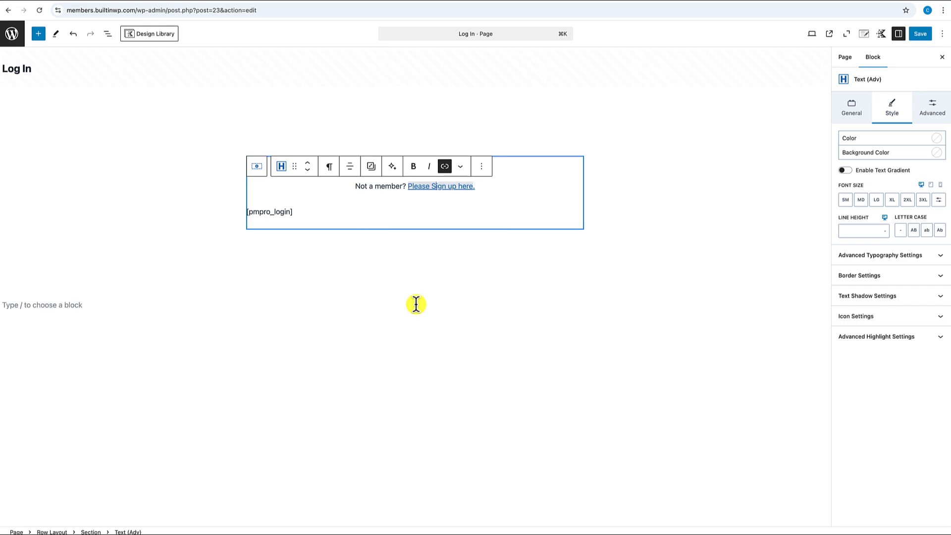
pyautogui.click(921, 33)
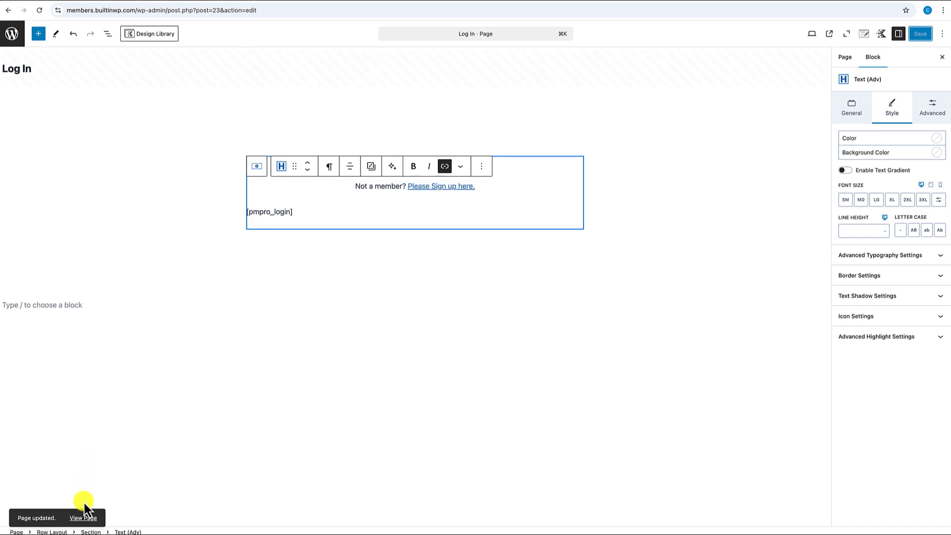
pyautogui.click(85, 518)
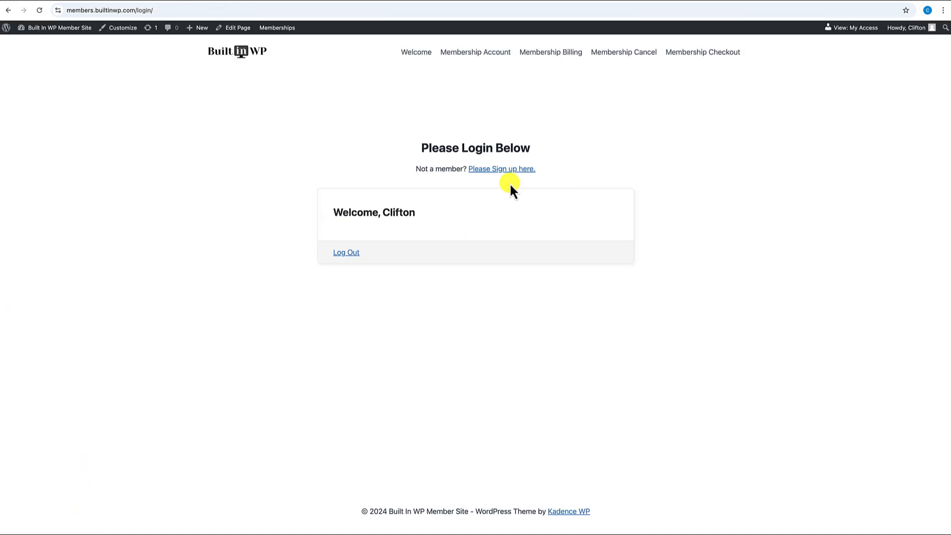
# - Follow the sign-up link and test the Free and Premium level Select buttons' checkout pages
pyautogui.click(510, 169)
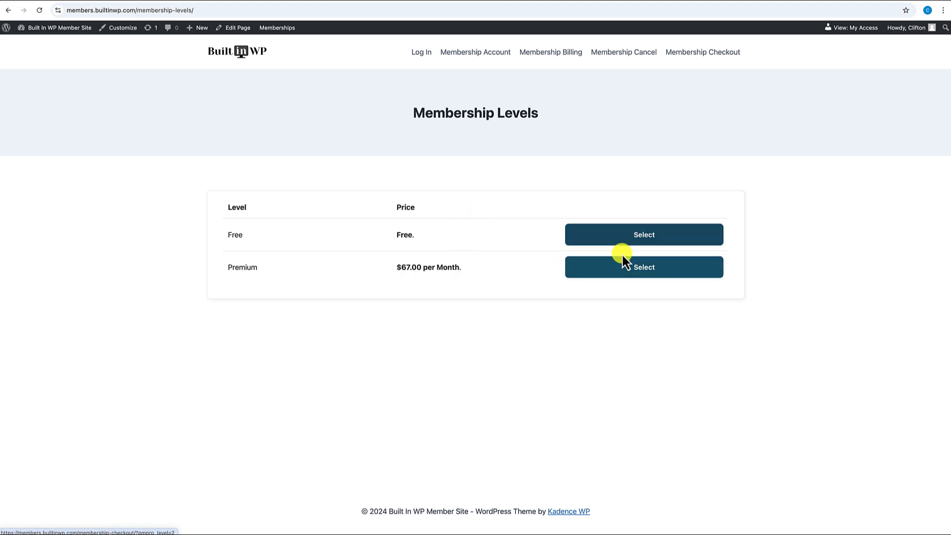
pyautogui.click(651, 237)
pyautogui.hscroll(-5, 477, 239)
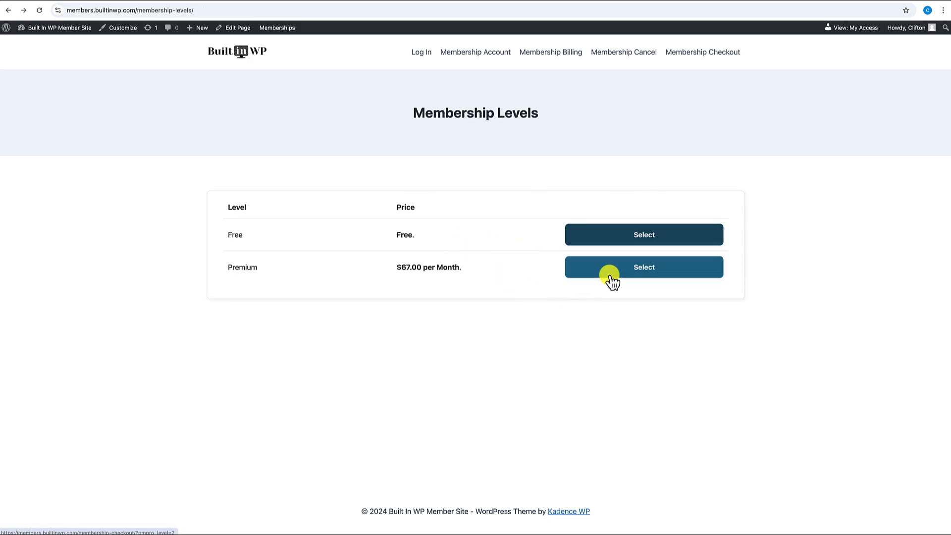
pyautogui.click(608, 274)
pyautogui.scroll(-3, 357, 305)
pyautogui.scroll(-6, 357, 305)
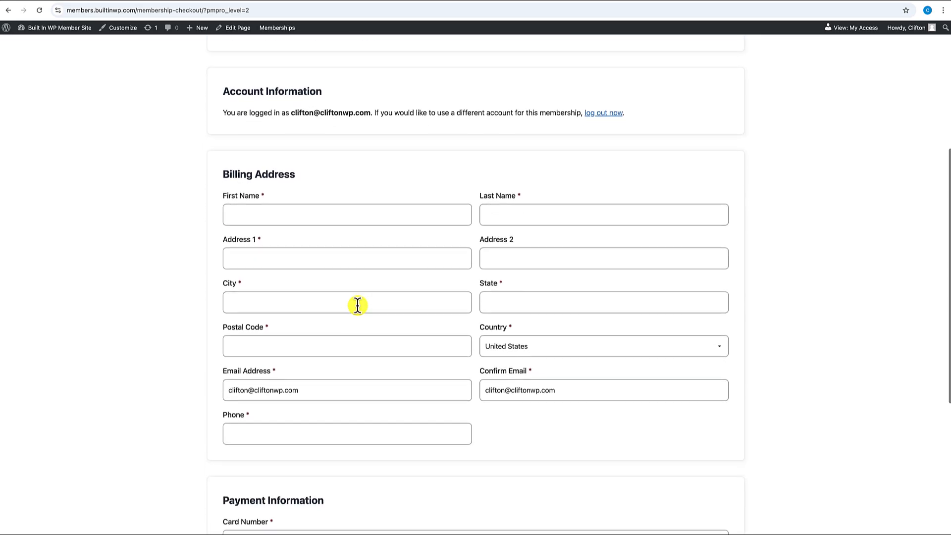
pyautogui.scroll(5, 358, 305)
pyautogui.scroll(3, 357, 305)
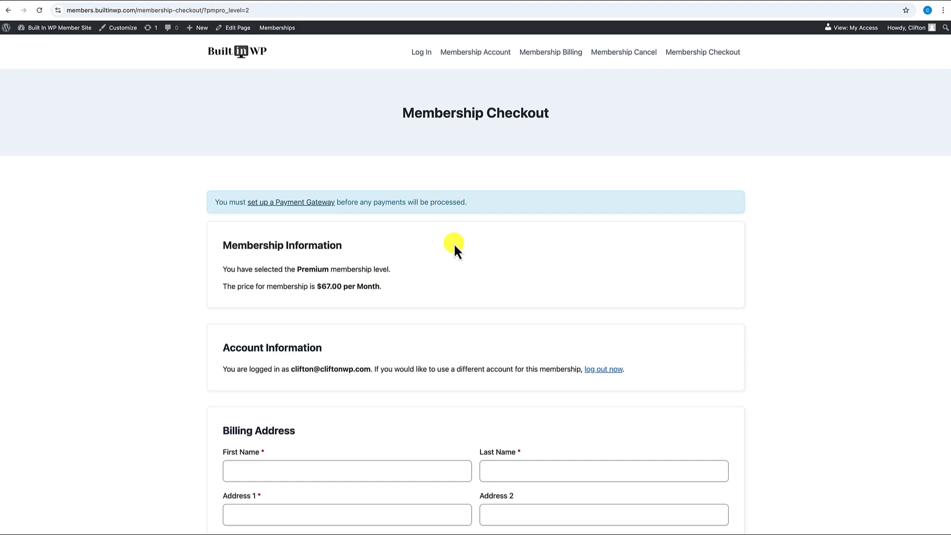
pyautogui.hscroll(-5, 454, 242)
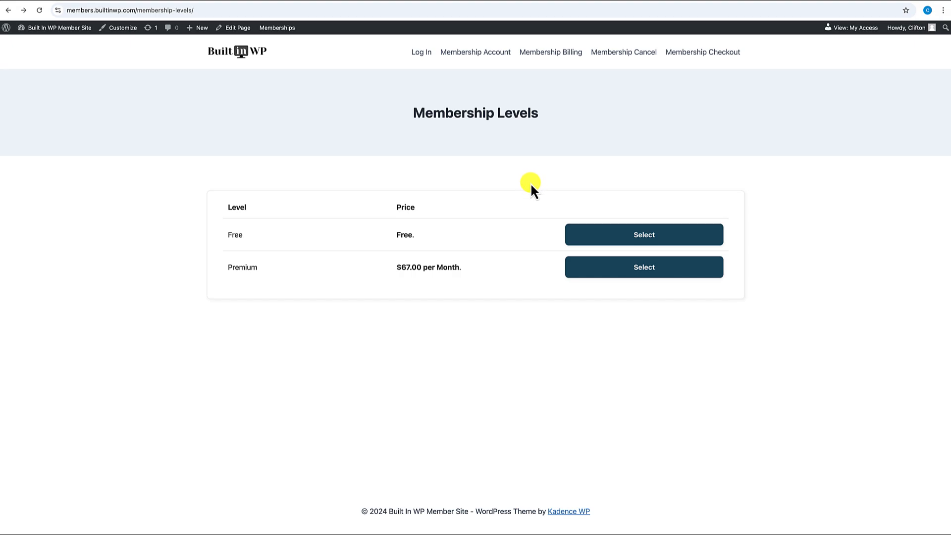
# - In the Membership Levels editor, insert a block above [pmpro_levels] and make it a Row Layout with /row
pyautogui.click(244, 29)
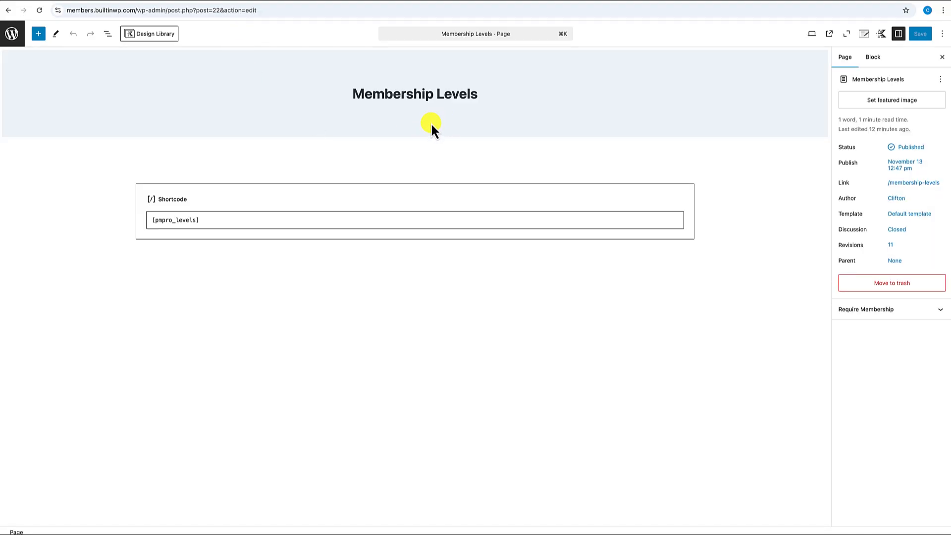
pyautogui.click(365, 195)
pyautogui.click(170, 169)
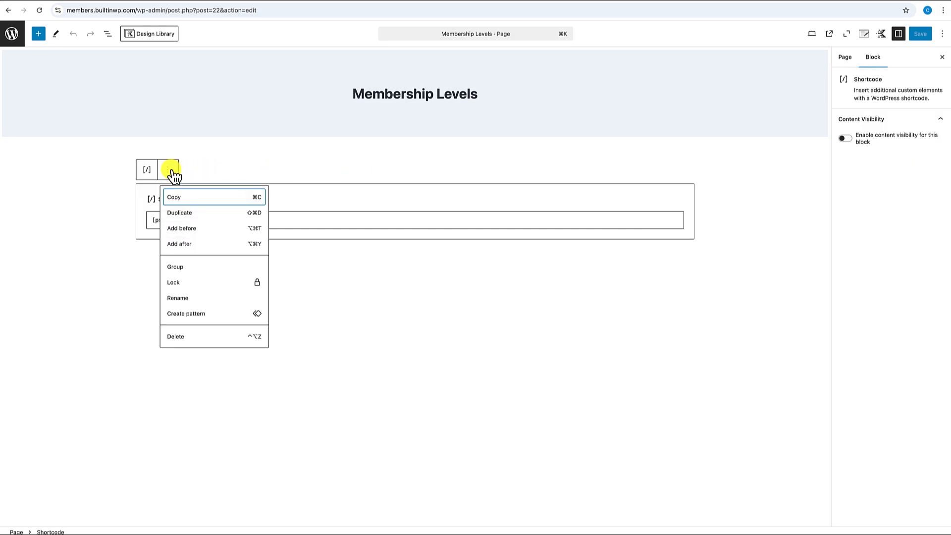
pyautogui.click(189, 228)
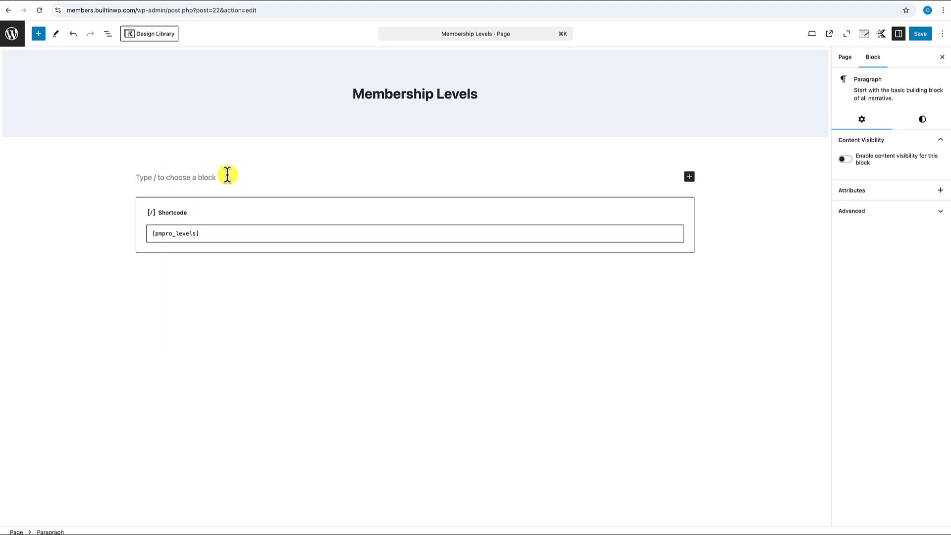
pyautogui.write('/row')
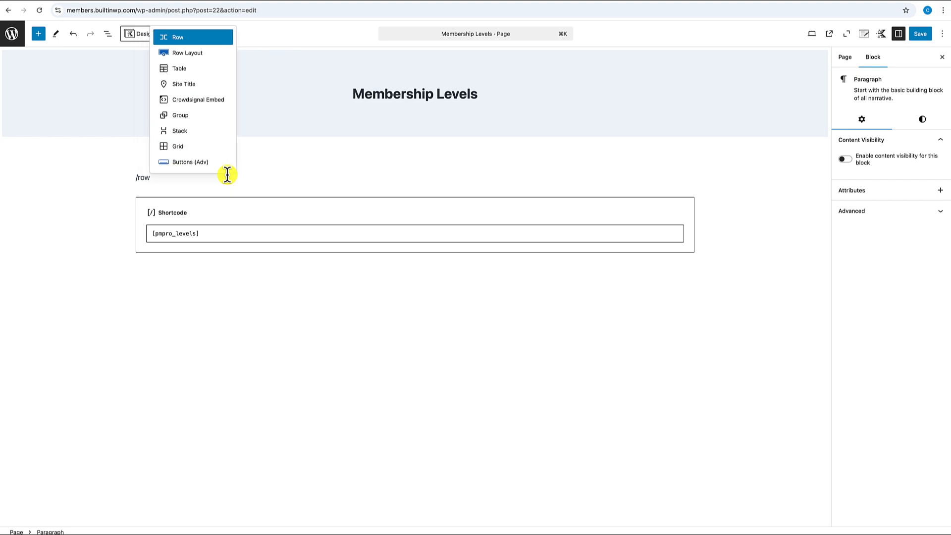
pyautogui.click(201, 51)
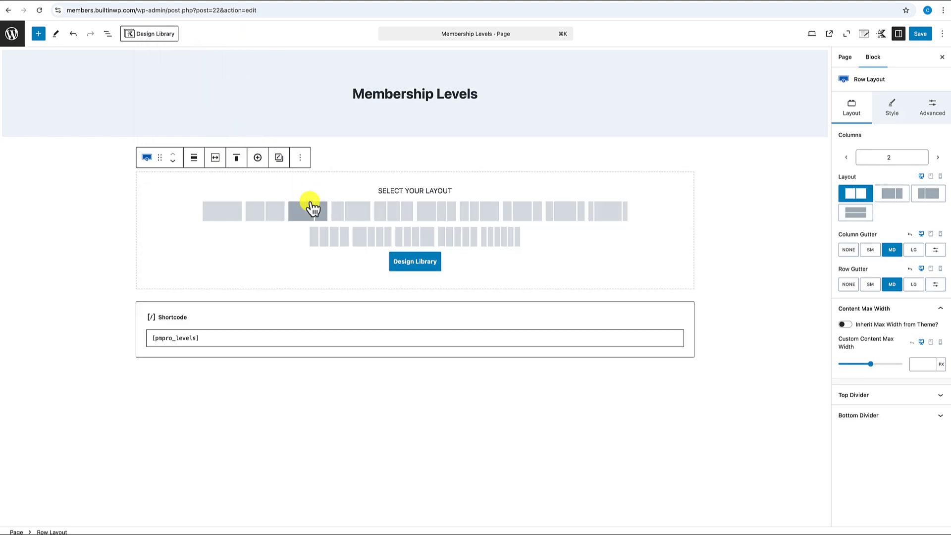
# - From the Design Library's Pricing Table category, insert Pricing Table 1 with $80 and $60 plans
pyautogui.click(415, 267)
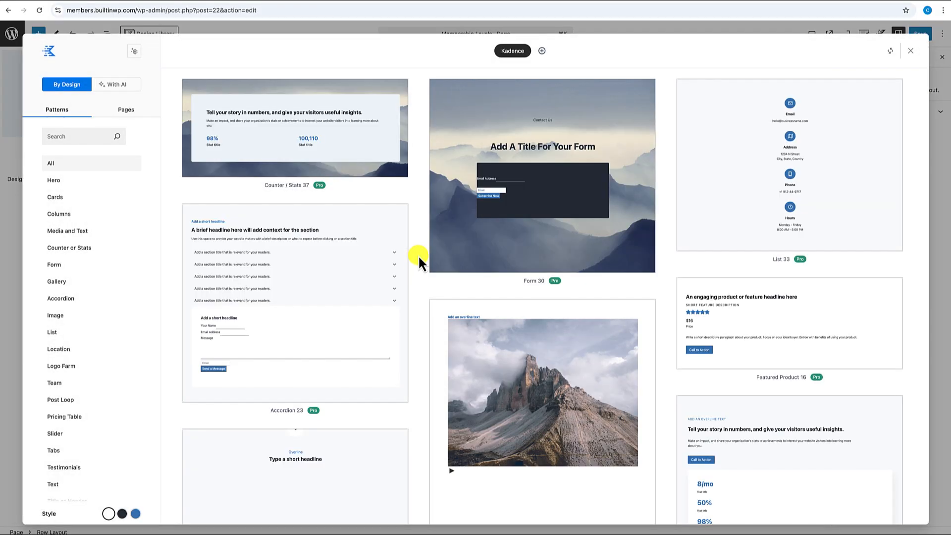
pyautogui.scroll(-8, 417, 258)
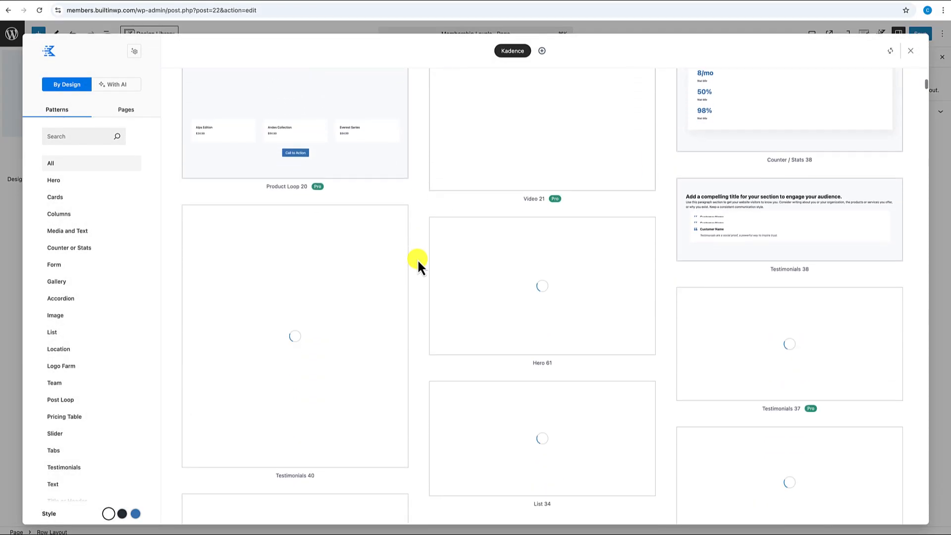
pyautogui.scroll(-7, 417, 259)
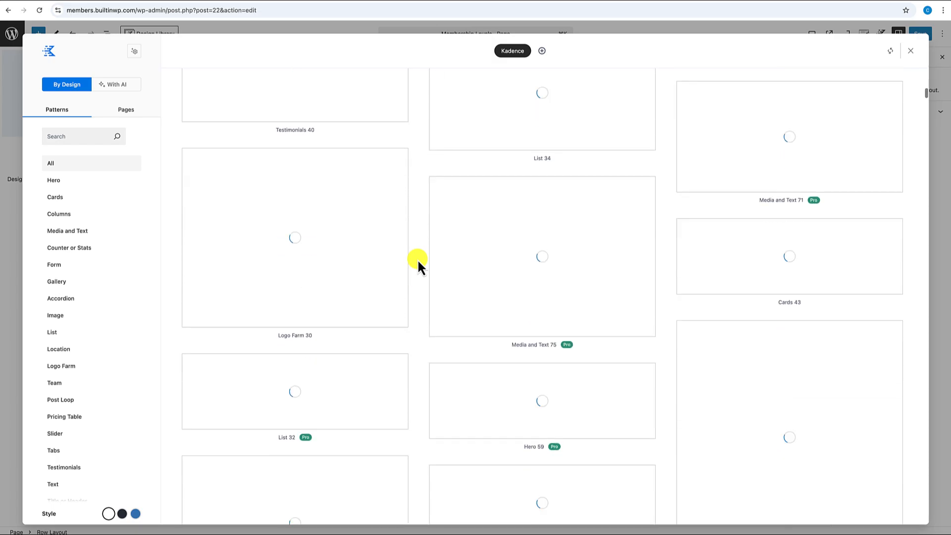
pyautogui.scroll(-1, 417, 258)
pyautogui.scroll(10, 417, 259)
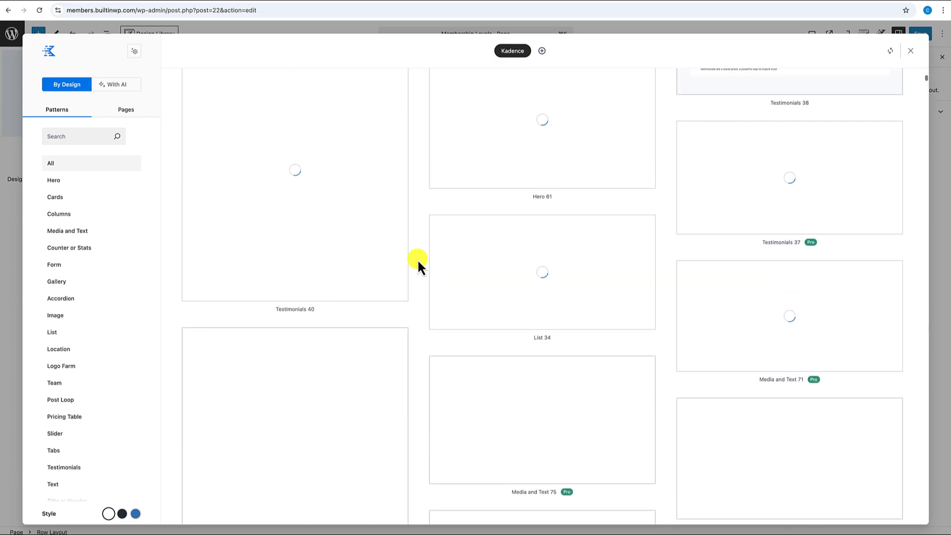
pyautogui.scroll(1, 417, 260)
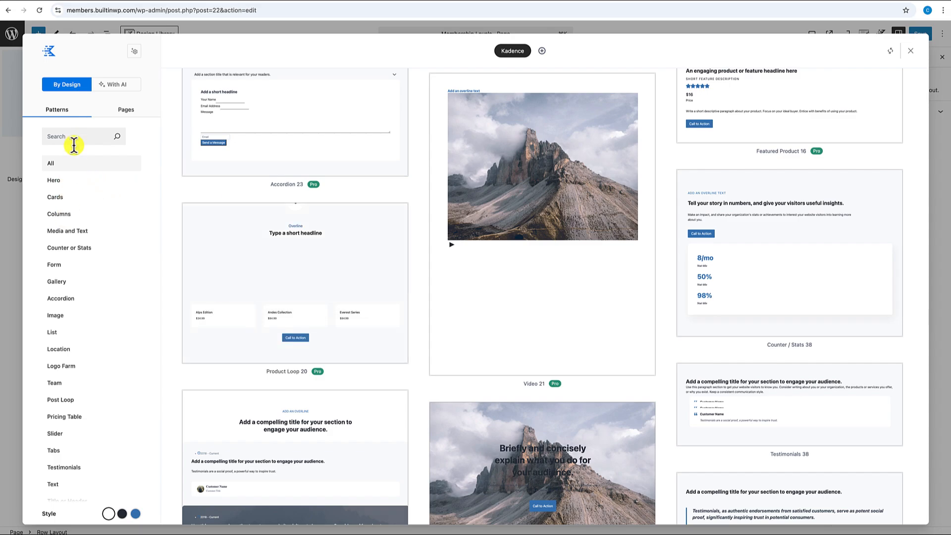
pyautogui.scroll(-2, 70, 277)
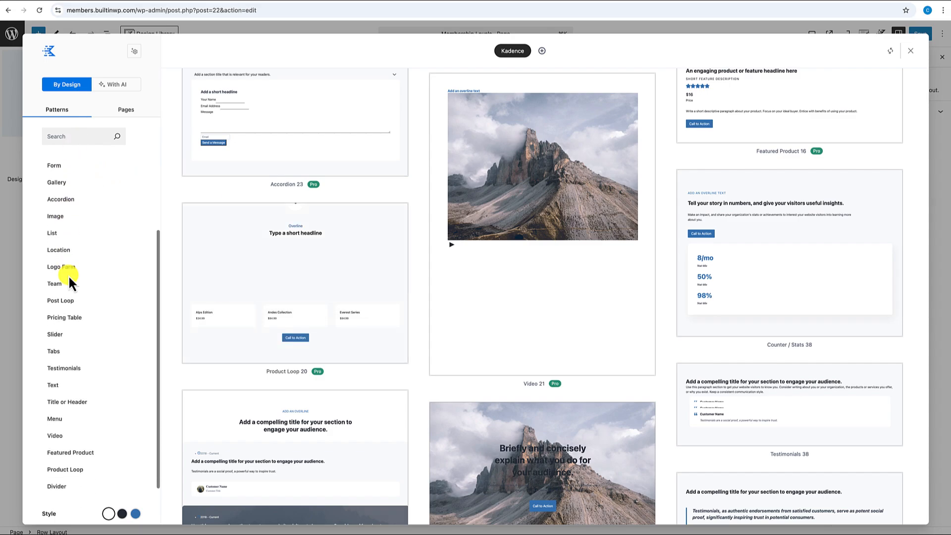
pyautogui.click(65, 318)
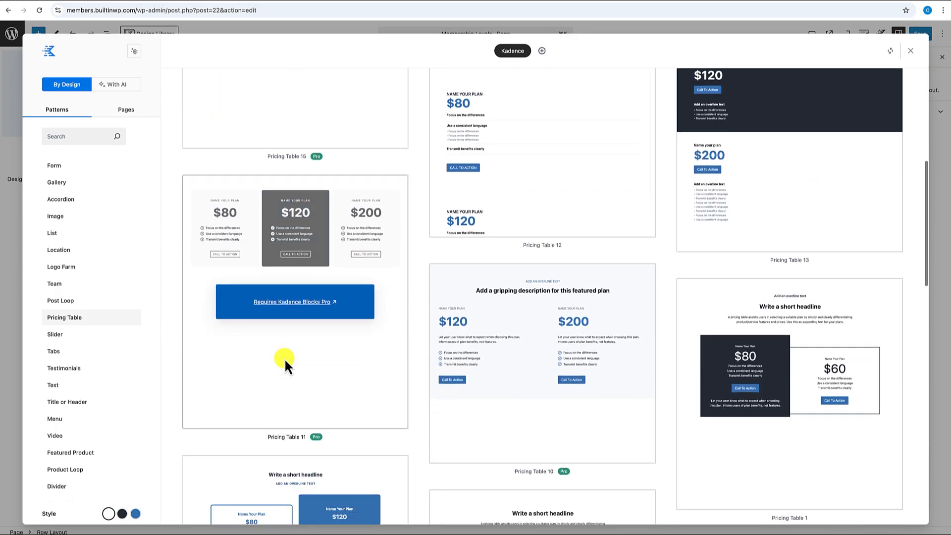
pyautogui.scroll(-5, 286, 364)
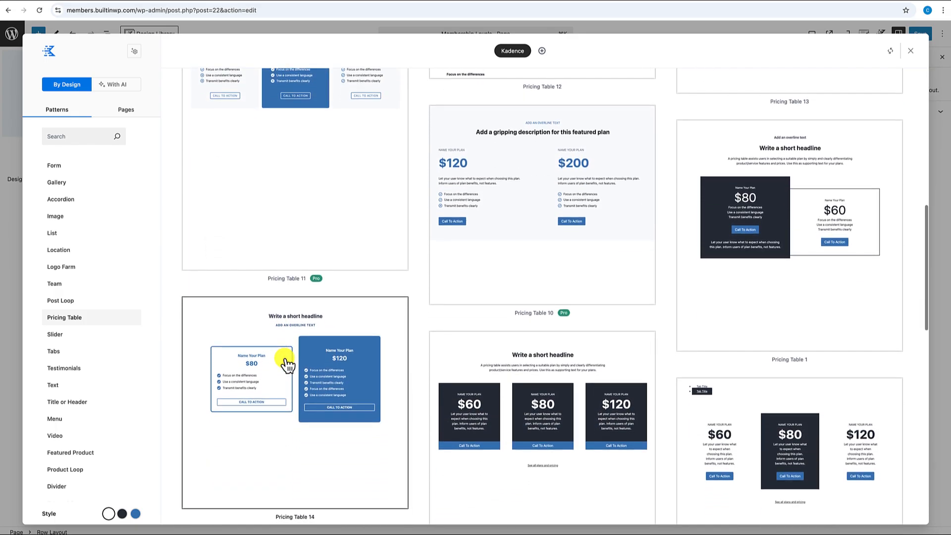
pyautogui.scroll(-2, 286, 364)
pyautogui.scroll(5, 286, 364)
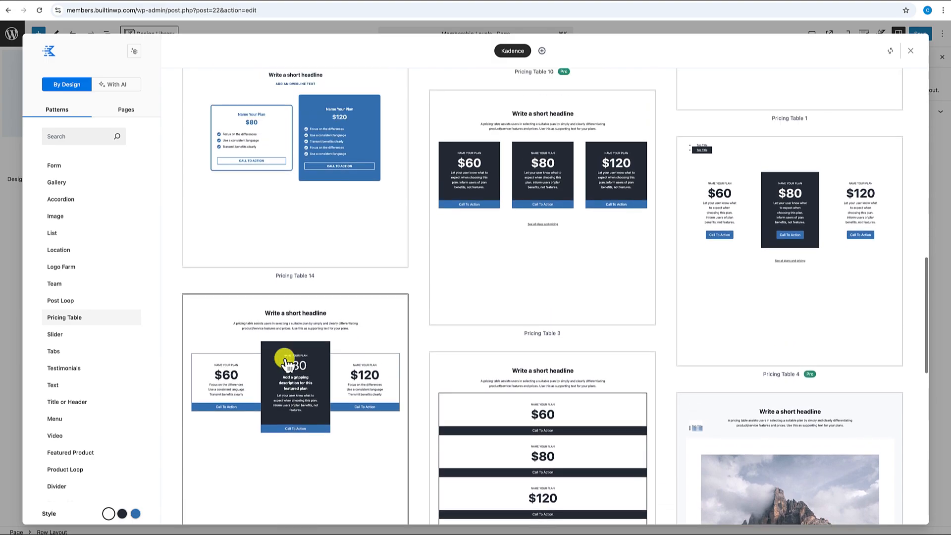
pyautogui.scroll(1, 286, 361)
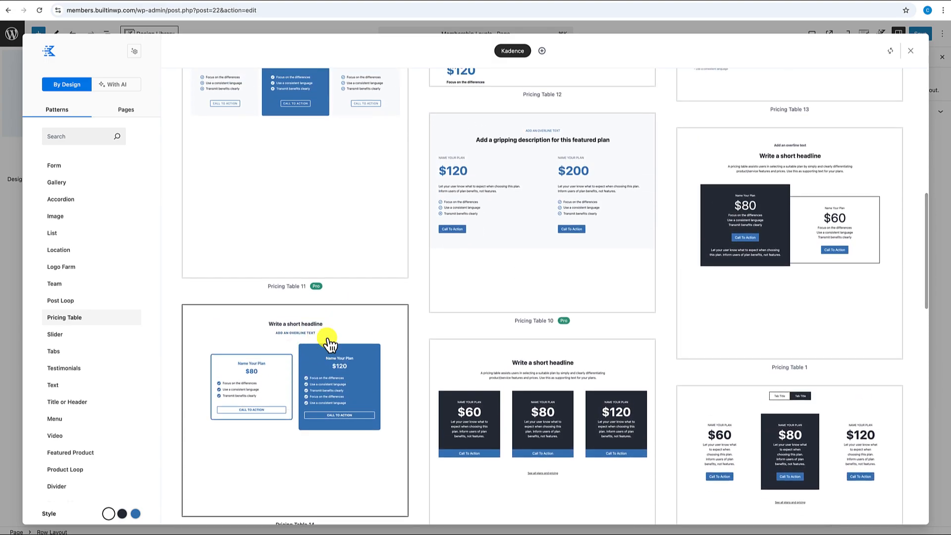
pyautogui.scroll(-1, 314, 364)
pyautogui.scroll(-1, 313, 367)
pyautogui.scroll(2, 317, 367)
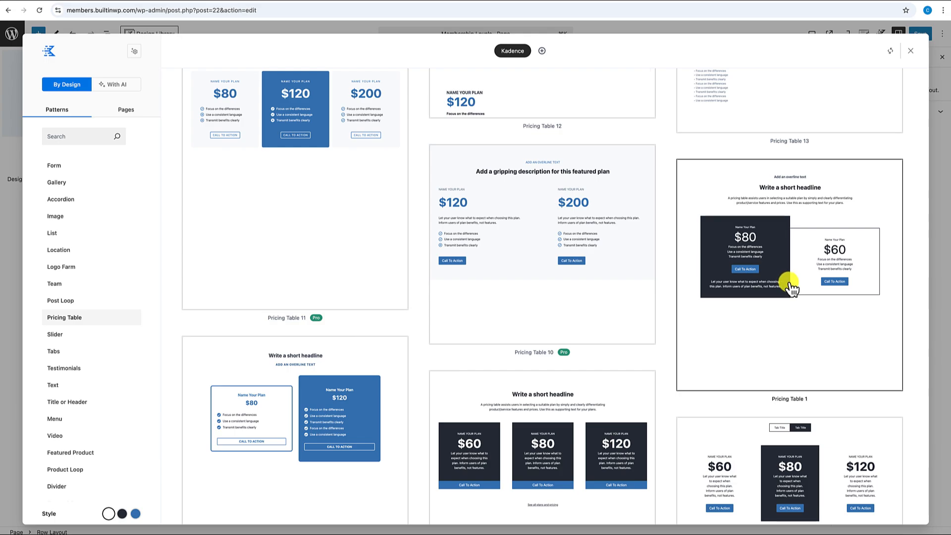
pyautogui.click(788, 338)
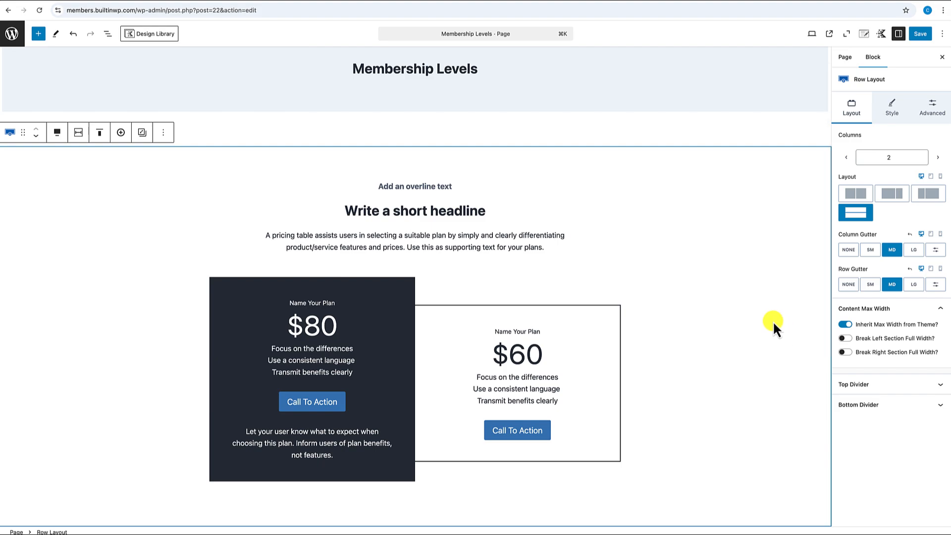
# - Replace the pricing section's placeholder headline with 'Select Your Plan'
pyautogui.scroll(-3, 743, 307)
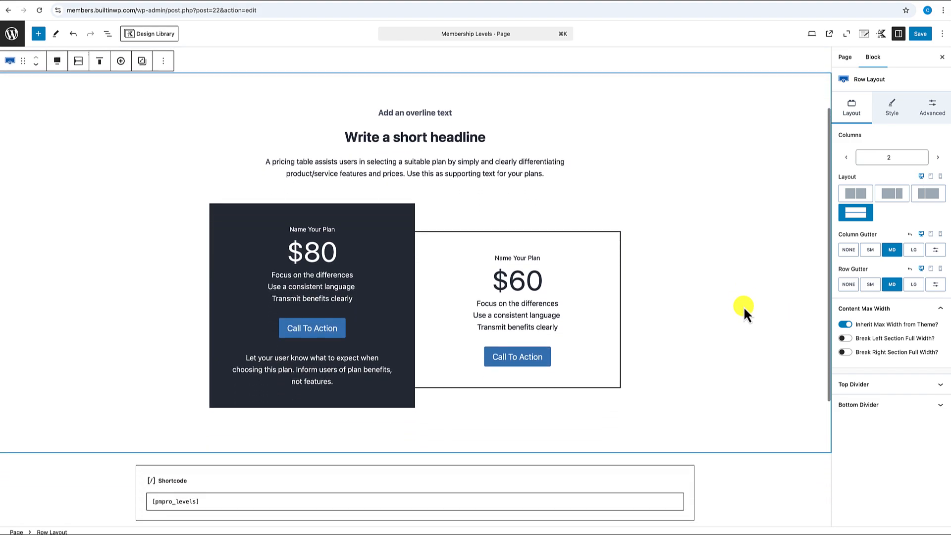
pyautogui.tripleClick(464, 137)
pyautogui.write('Sele')
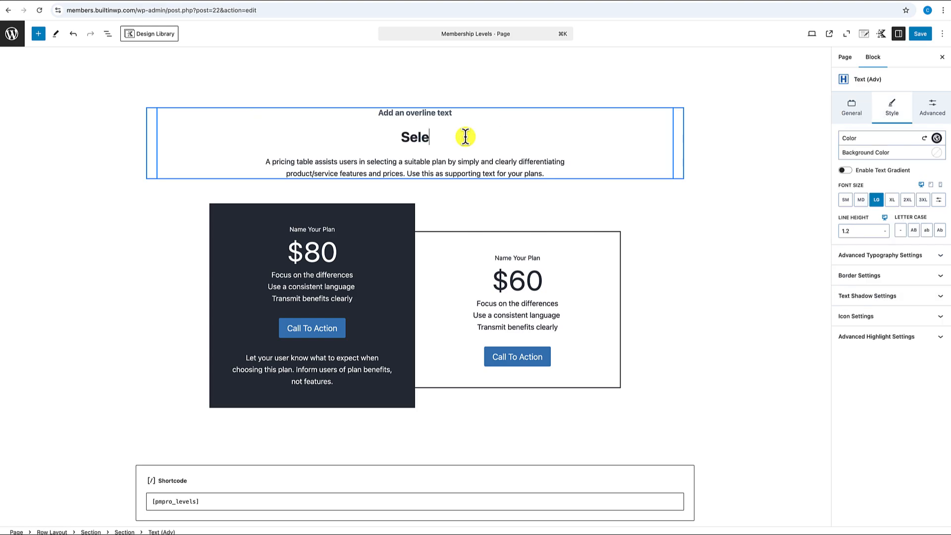
pyautogui.write('ct Your Plan')
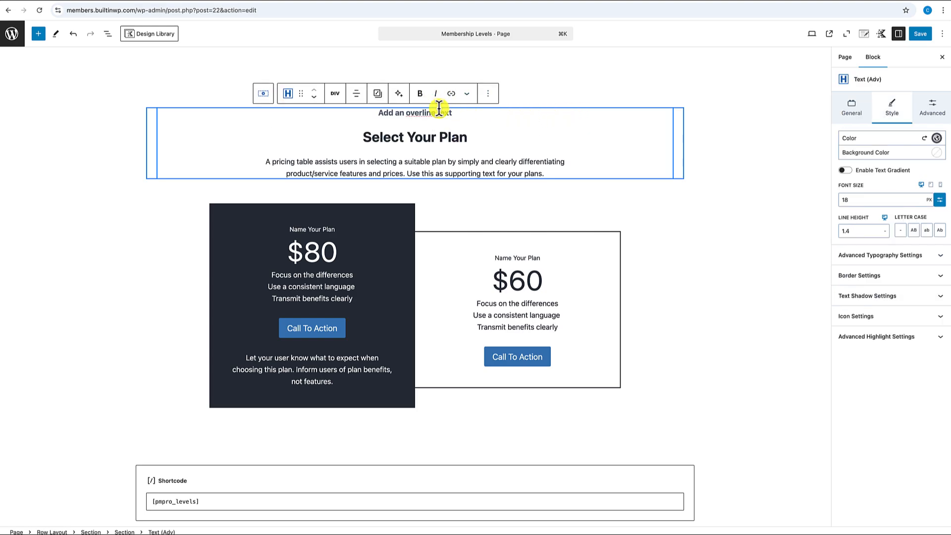
# - Change the overline text above the headline to 'Join the Membership'
pyautogui.click(438, 110)
pyautogui.write('Join ')
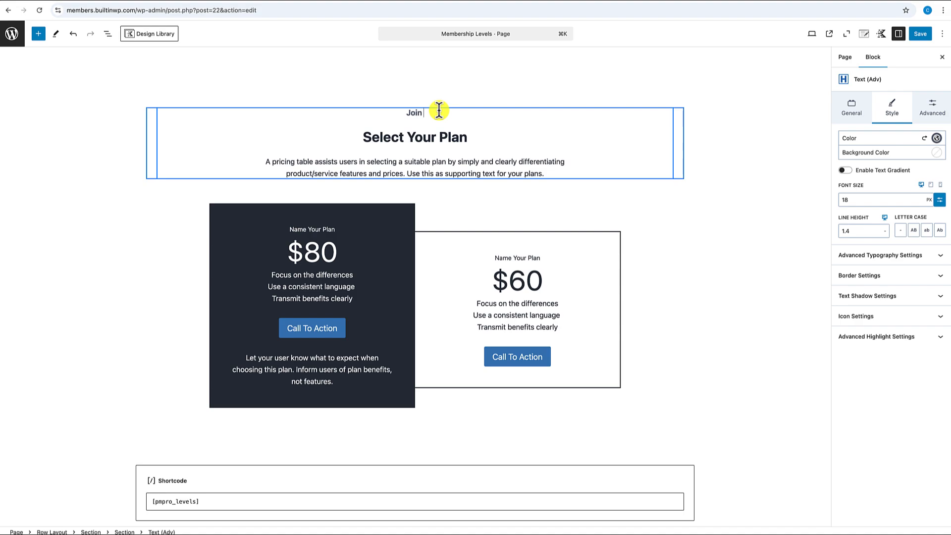
pyautogui.write('the Membership')
pyautogui.scroll(-1, 687, 237)
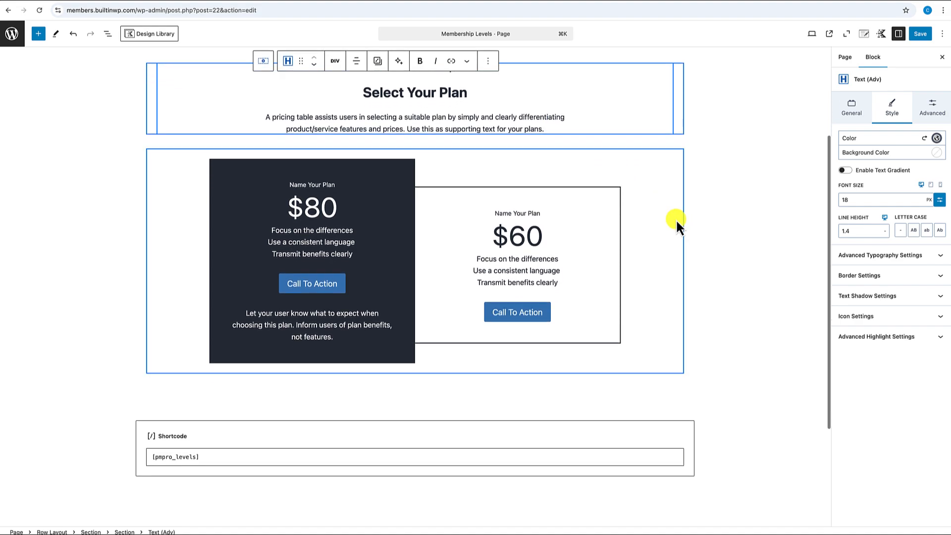
pyautogui.scroll(3, 676, 219)
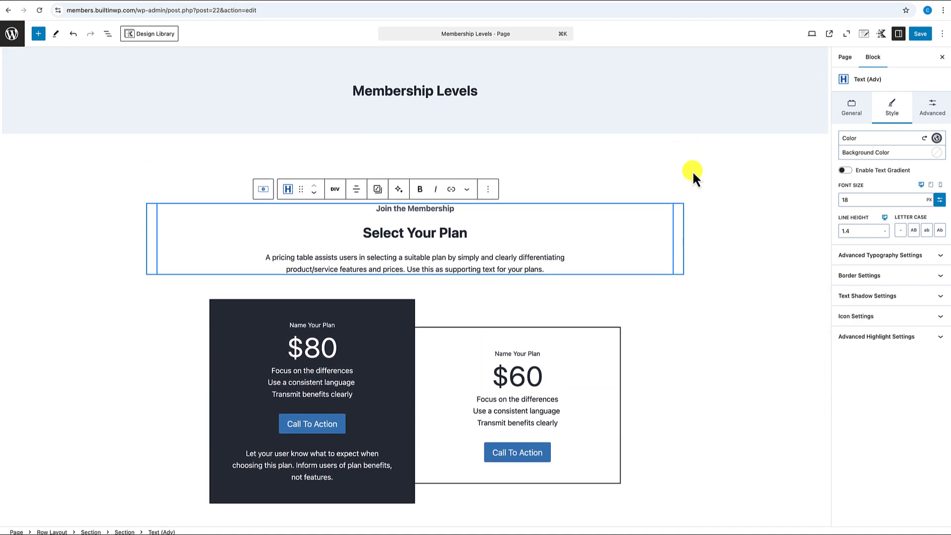
pyautogui.click(693, 170)
pyautogui.scroll(-1, 688, 198)
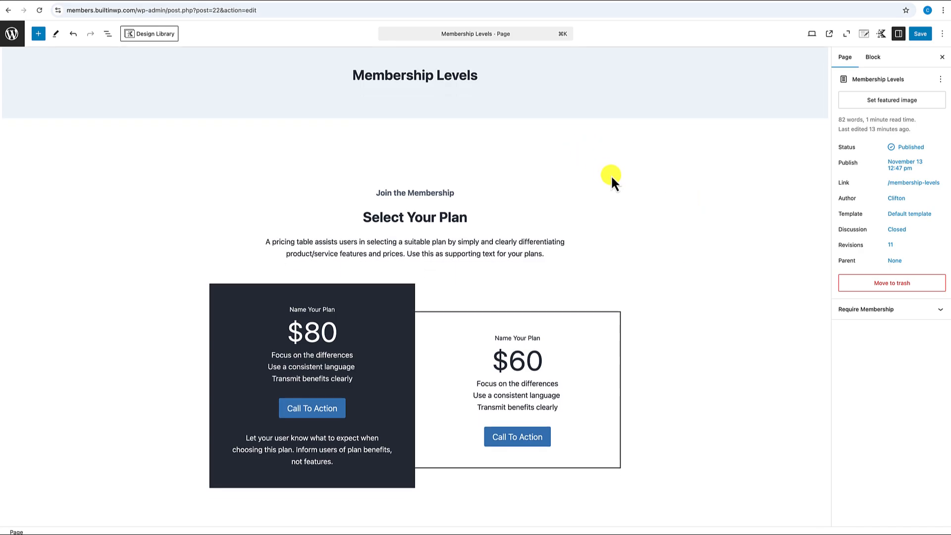
pyautogui.scroll(1, 631, 167)
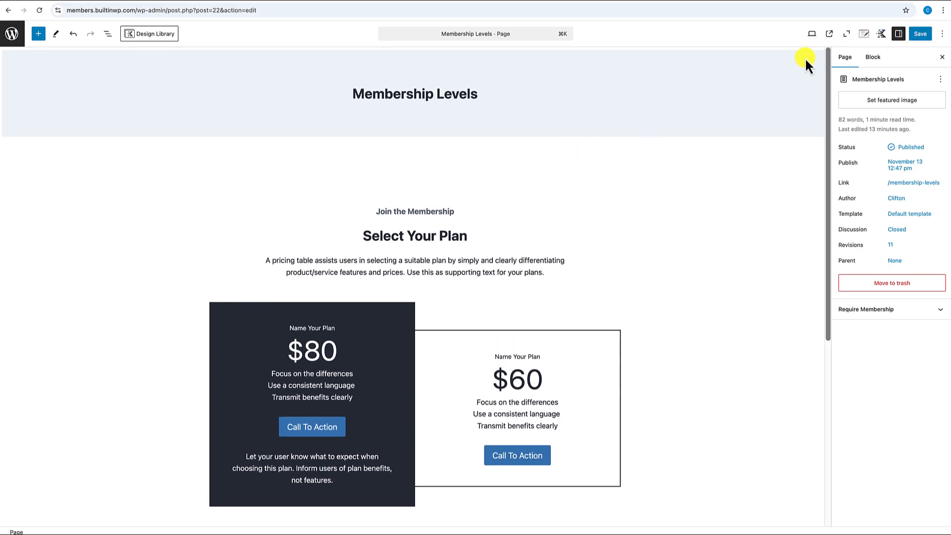
# - In Kadence Page Settings, disable the Page Title and Content Vertical Spacing
pyautogui.click(864, 33)
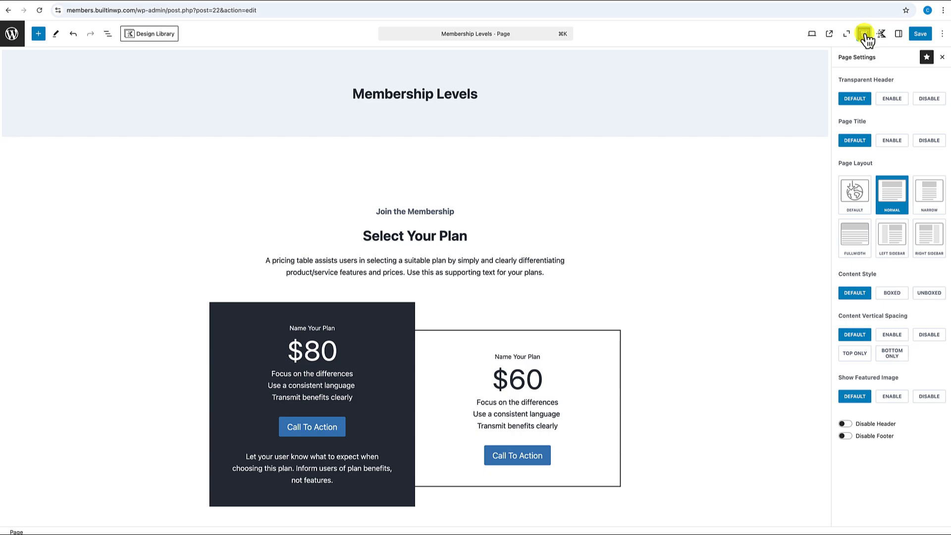
pyautogui.click(929, 140)
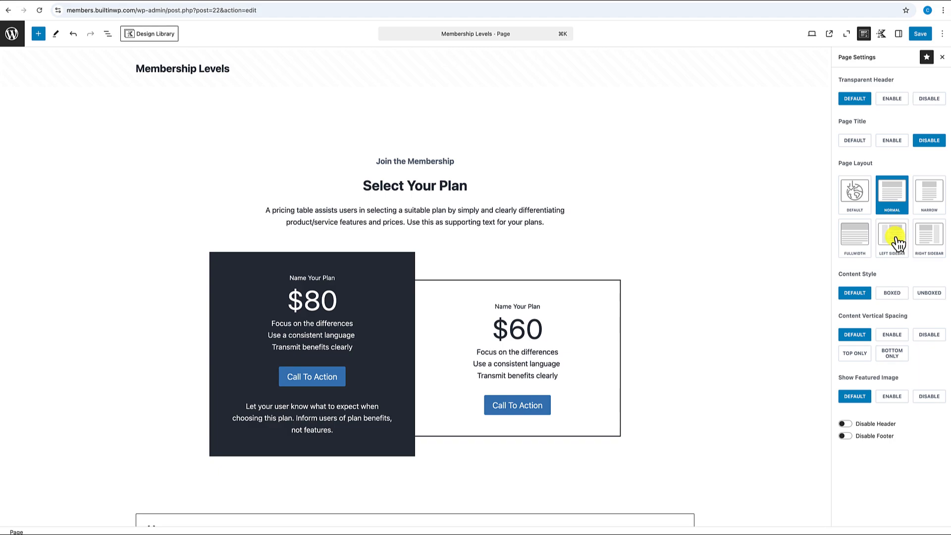
pyautogui.scroll(-2, 767, 267)
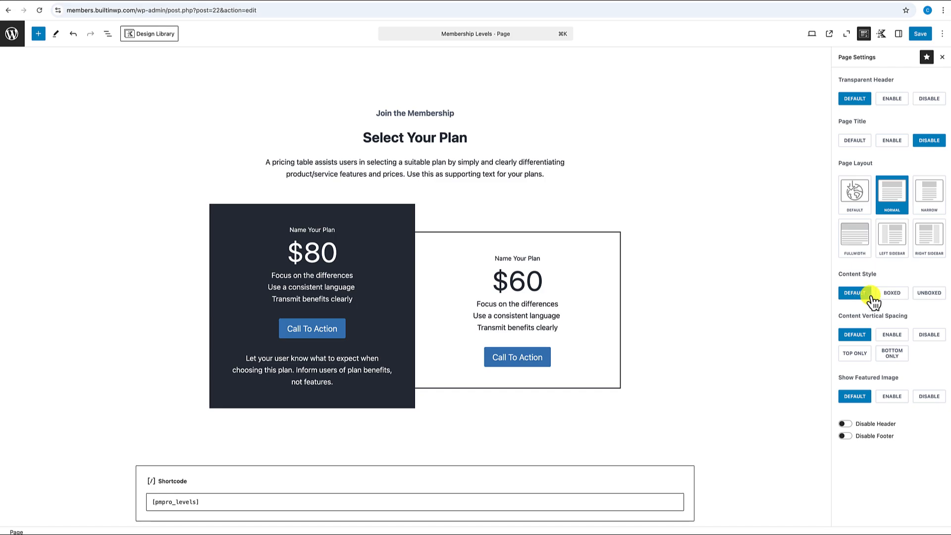
pyautogui.click(929, 334)
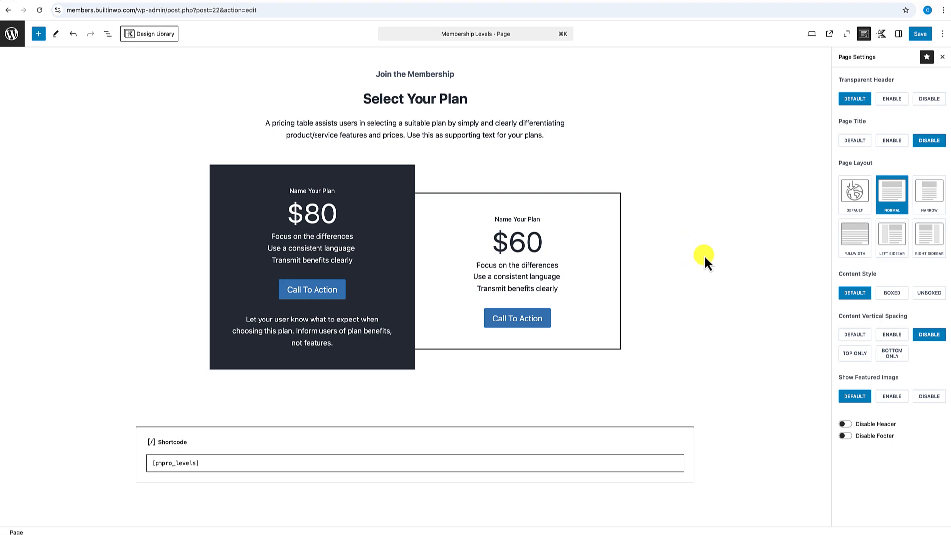
pyautogui.click(319, 193)
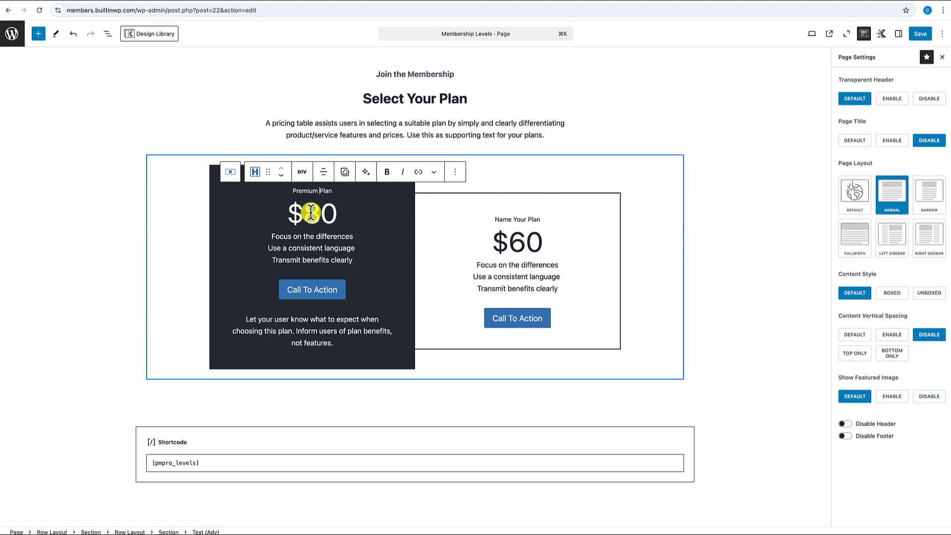
# - Change the first card's price to '67 / month' and apply Adv Highlight to '/ month'
pyautogui.doubleClick(331, 213)
pyautogui.write('67')
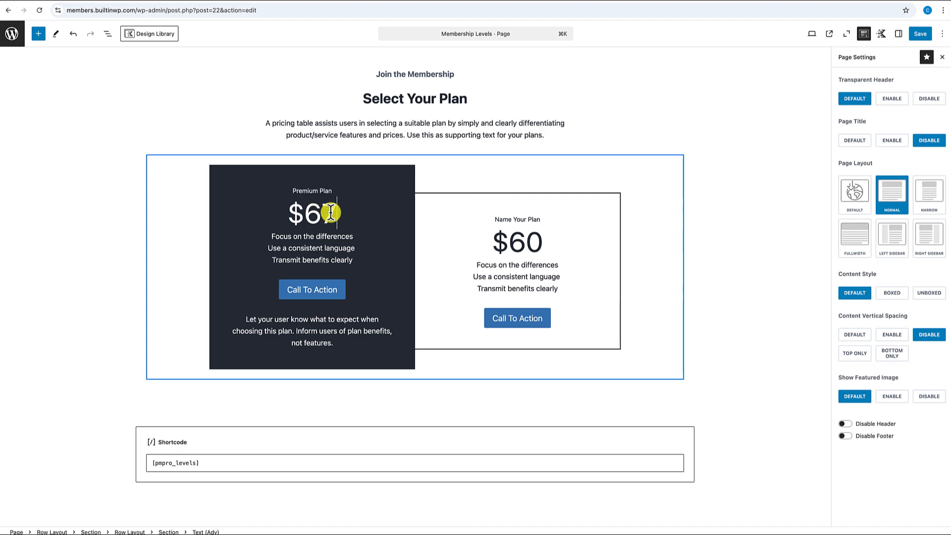
pyautogui.write(' / month')
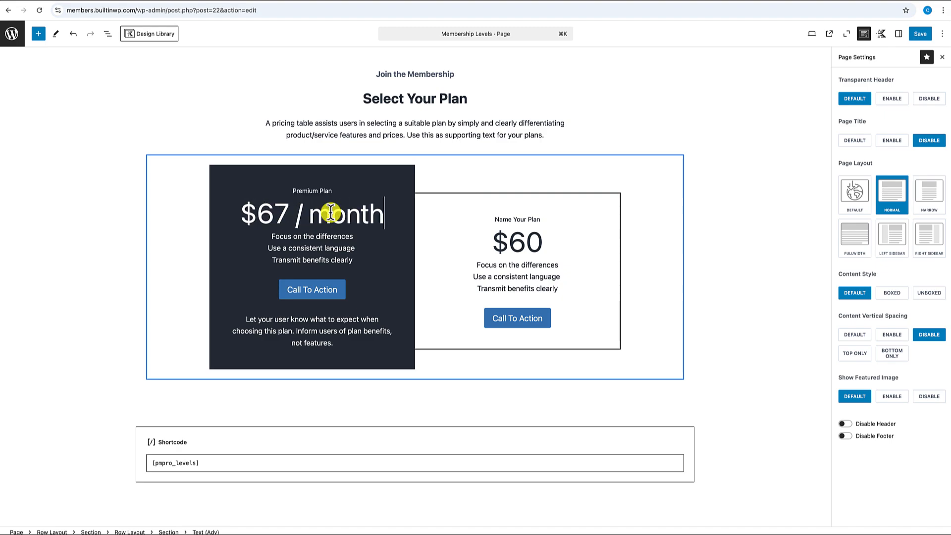
pyautogui.moveTo(297, 213); pyautogui.dragTo(392, 213)
pyautogui.click(435, 187)
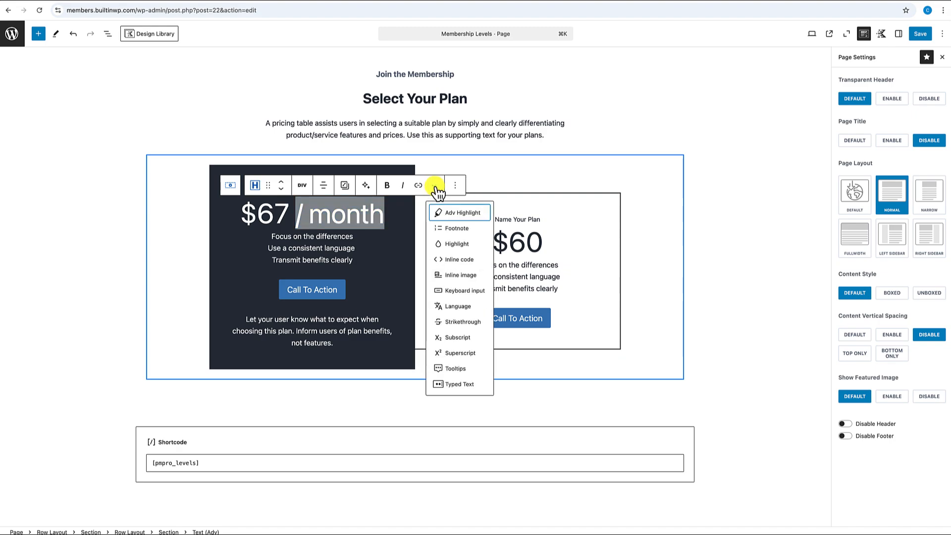
pyautogui.click(448, 243)
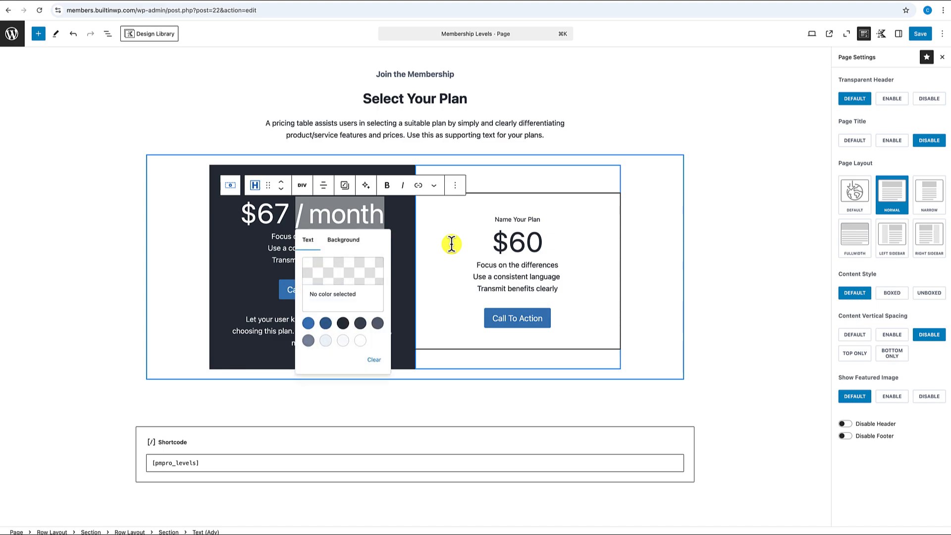
pyautogui.click(440, 187)
pyautogui.click(451, 211)
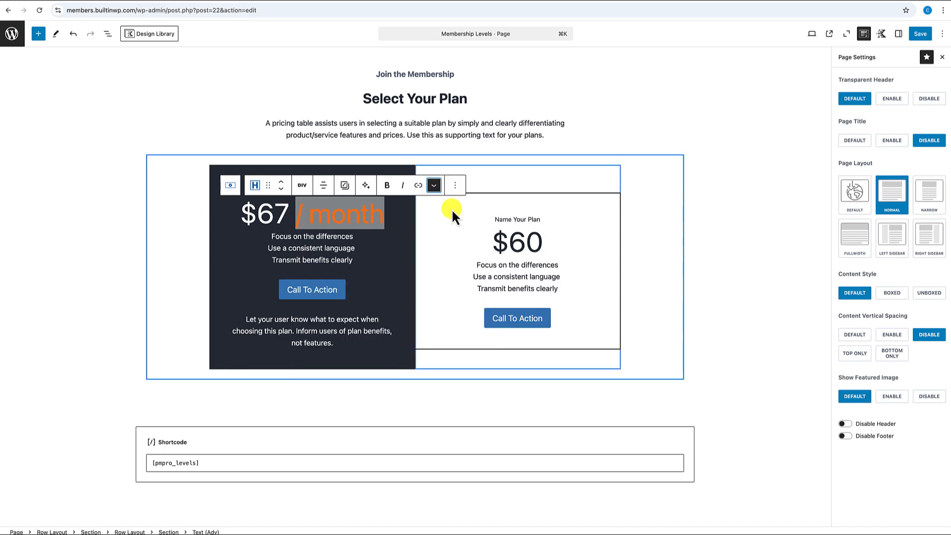
# - Set the '/ month' highlight colour to white and its font size to SM
pyautogui.click(899, 35)
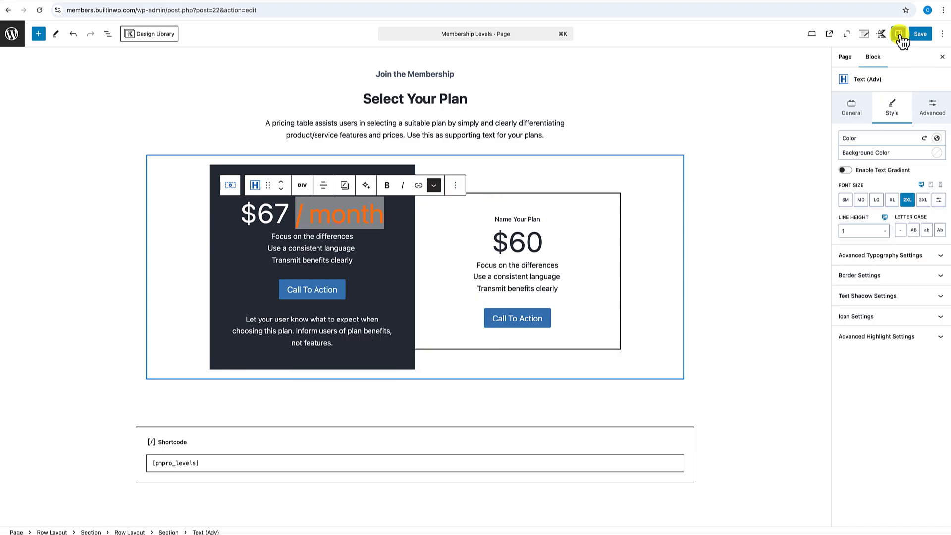
pyautogui.click(880, 337)
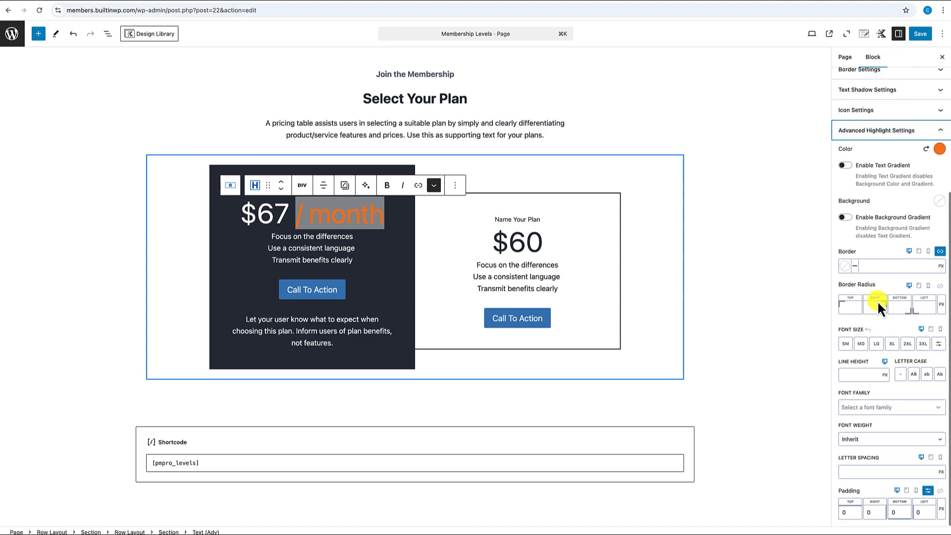
pyautogui.click(939, 149)
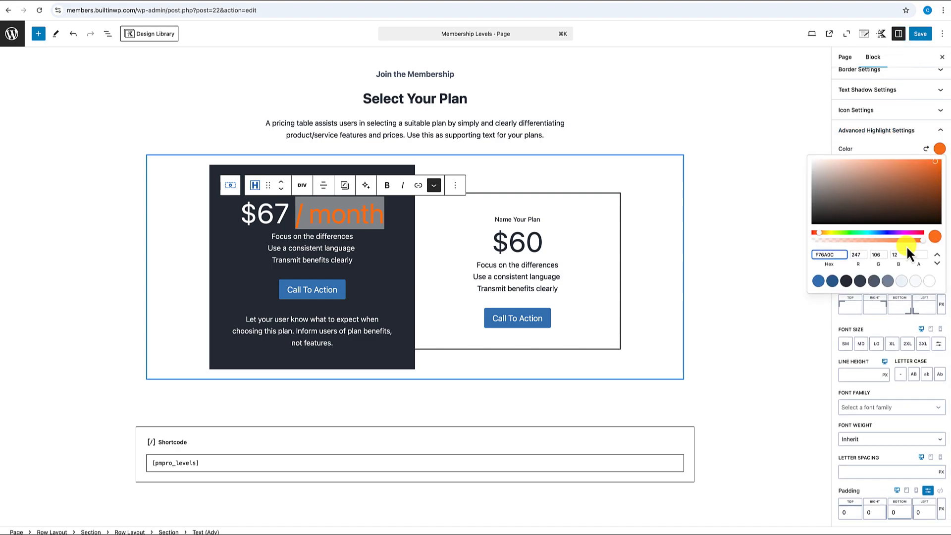
pyautogui.click(932, 281)
pyautogui.click(896, 149)
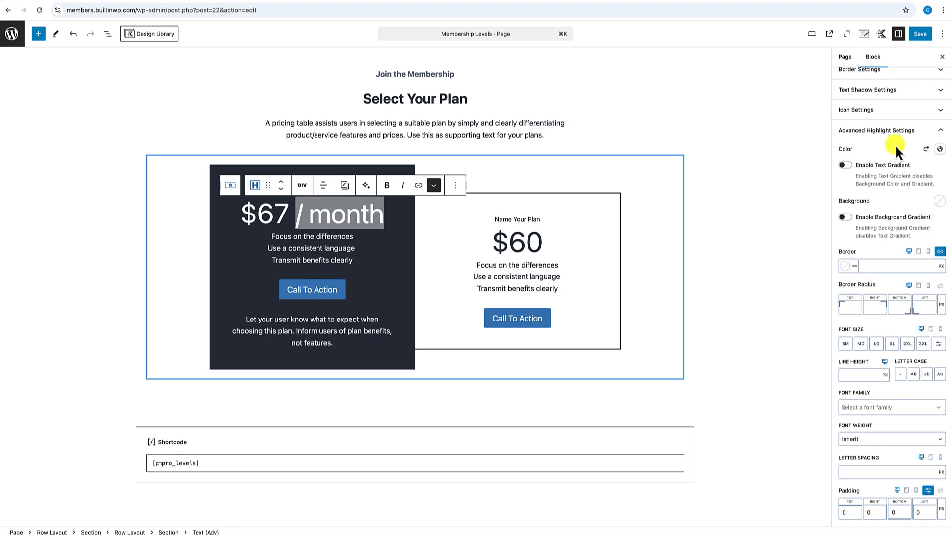
pyautogui.click(847, 344)
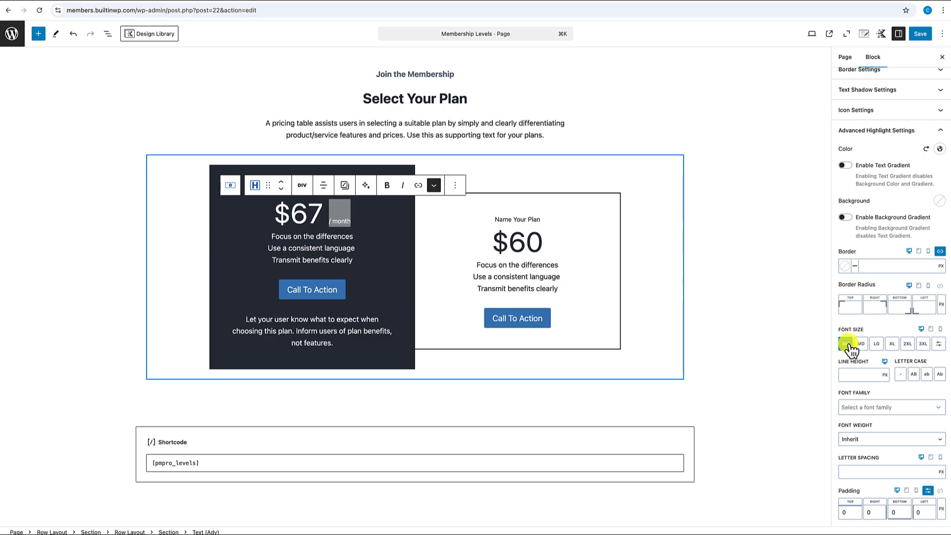
pyautogui.click(518, 242)
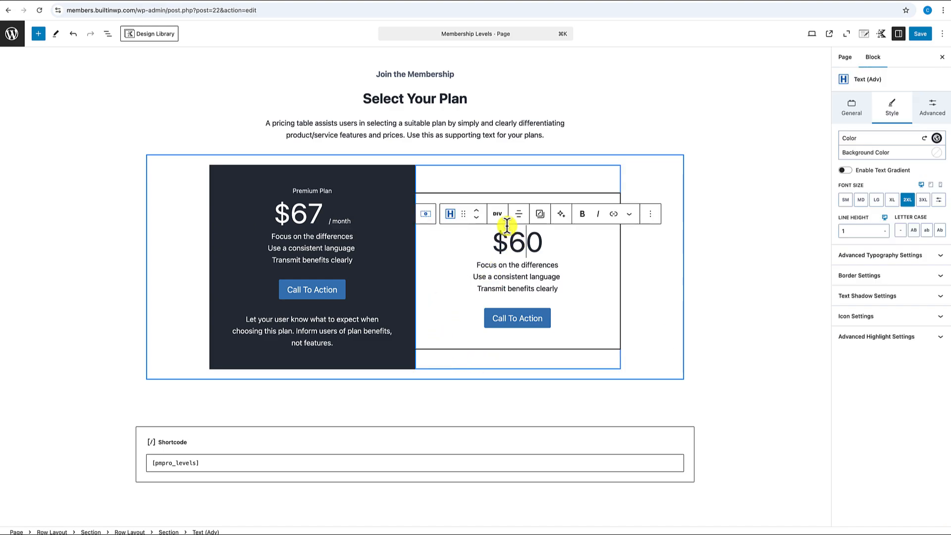
# - Rename the second card 'Free Plan' and change its price from $60 to $0
pyautogui.click(497, 207)
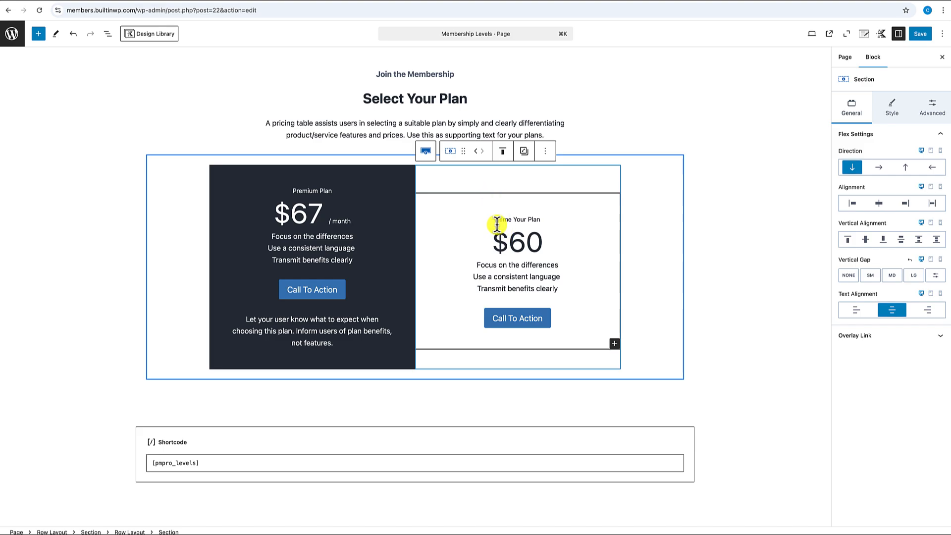
pyautogui.moveTo(495, 219); pyautogui.dragTo(523, 218)
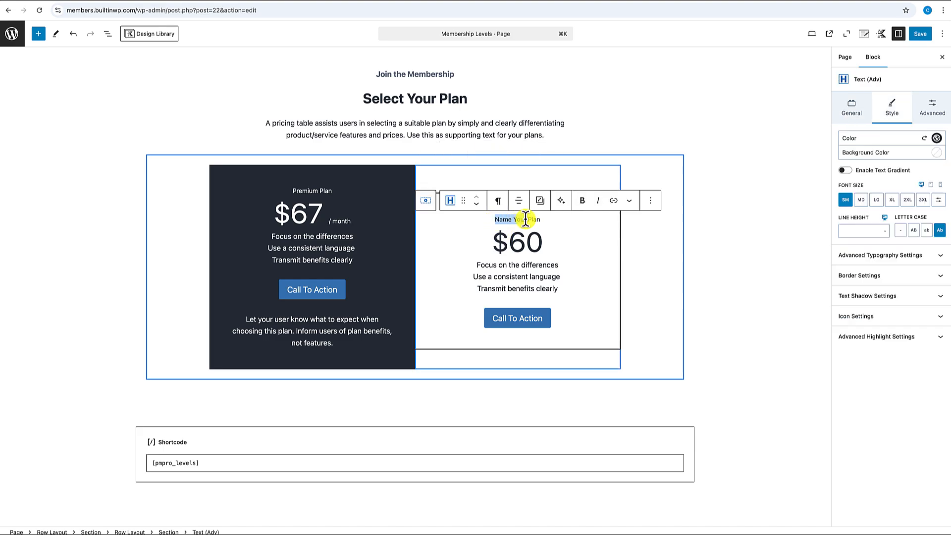
pyautogui.write('Free')
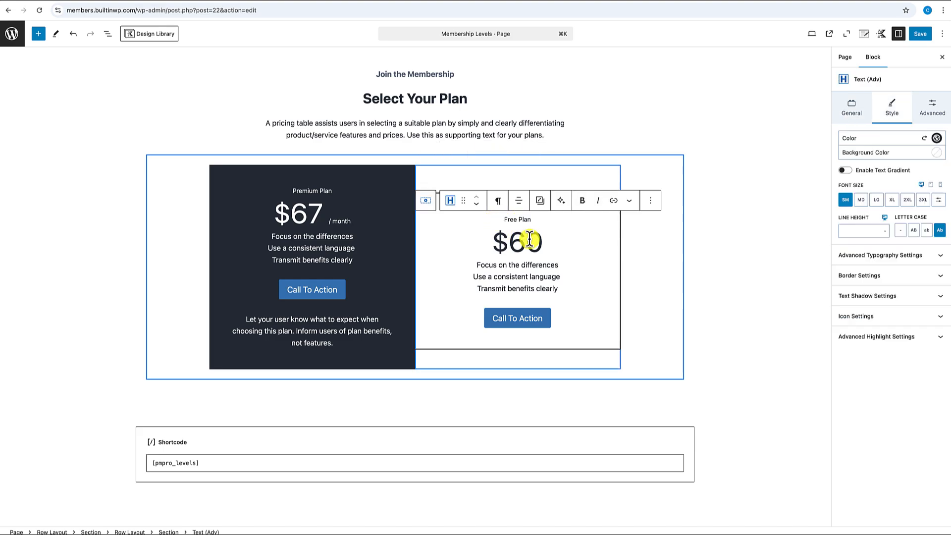
pyautogui.click(529, 239)
pyautogui.press('BackSpace')
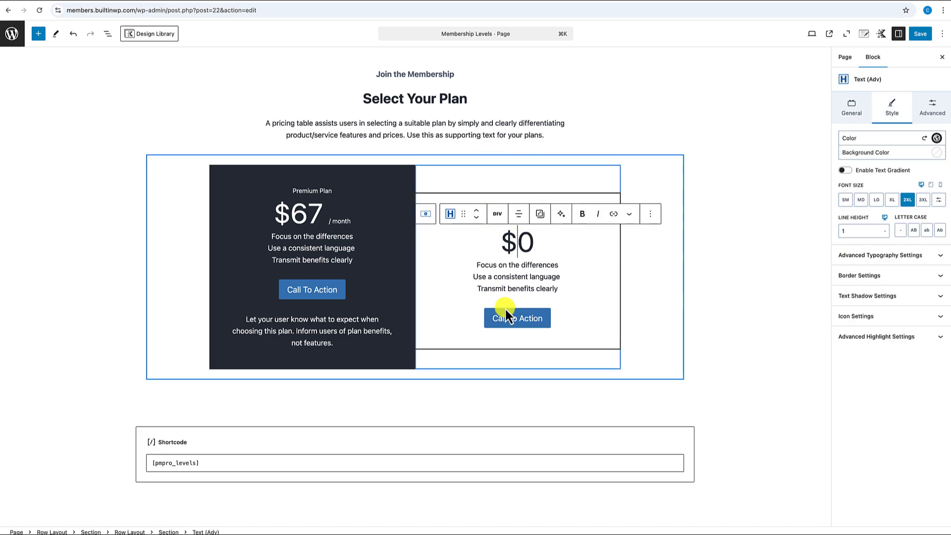
# - Relabel both plan buttons 'Get Started' and save the page
pyautogui.click(505, 321)
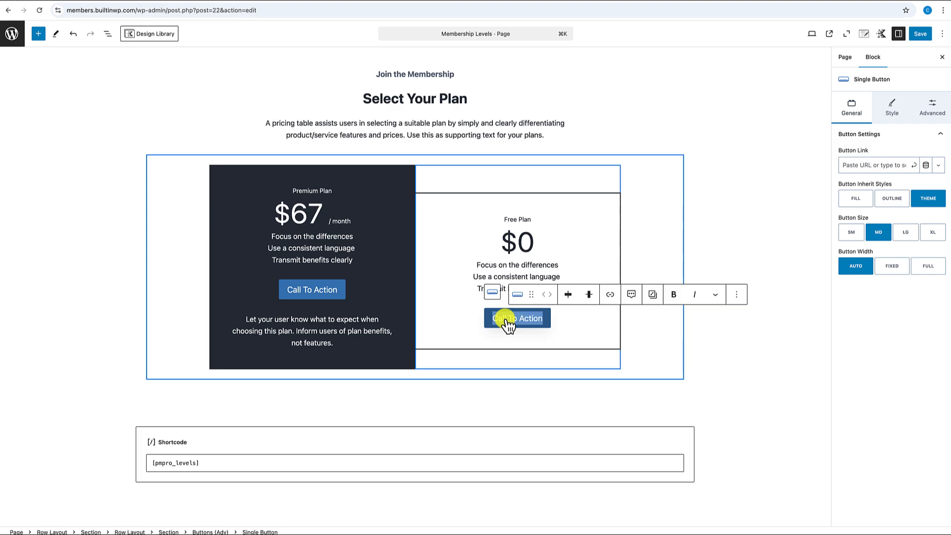
pyautogui.write('Get Started')
pyautogui.tripleClick(329, 290)
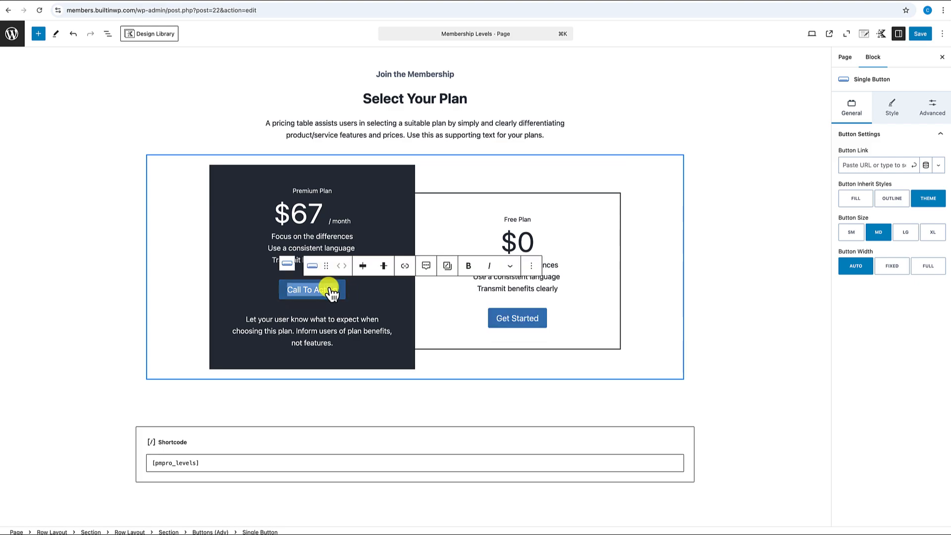
pyautogui.write('Get Started')
pyautogui.click(711, 276)
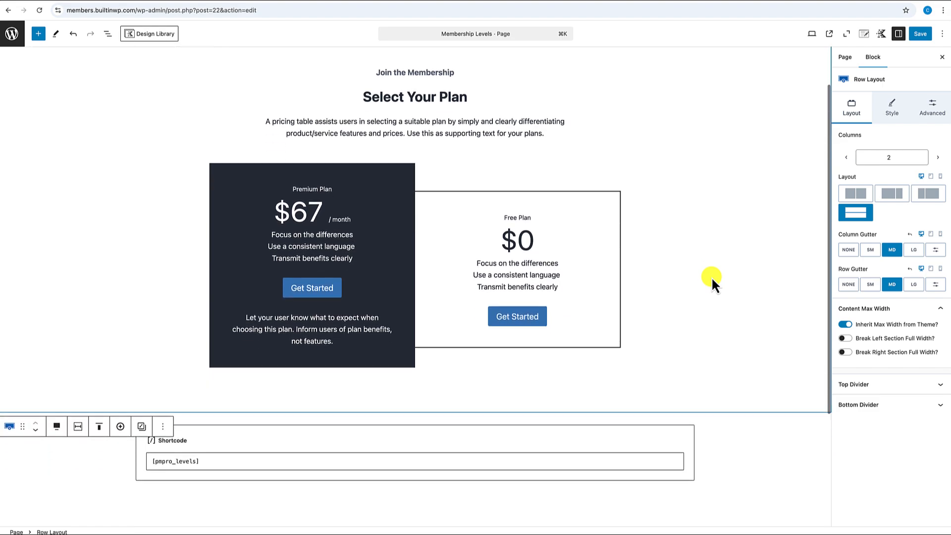
pyautogui.scroll(-2, 711, 277)
pyautogui.scroll(4, 711, 277)
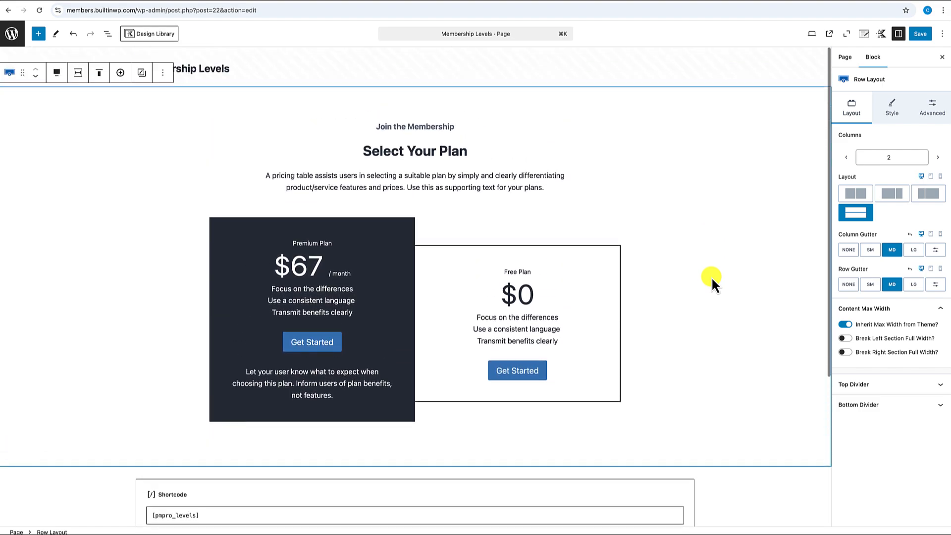
pyautogui.scroll(-3, 711, 277)
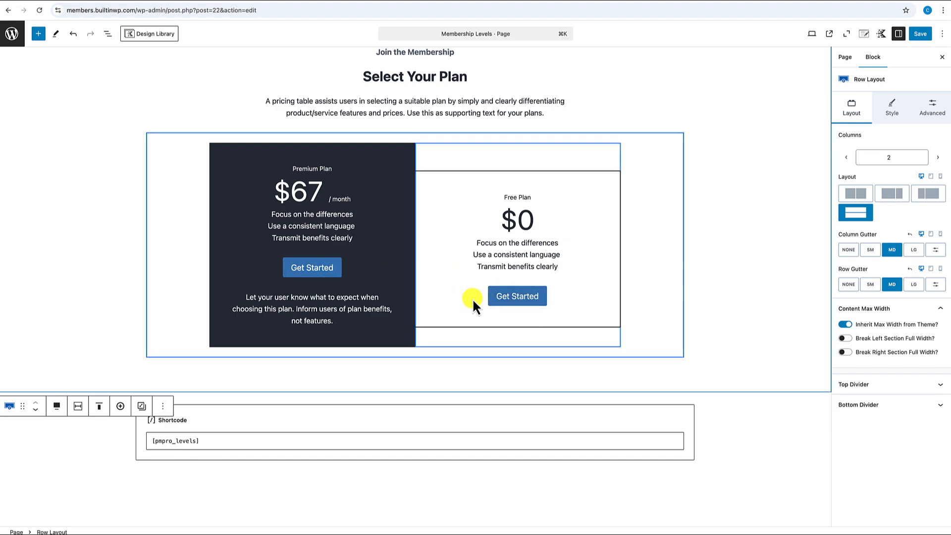
pyautogui.click(920, 34)
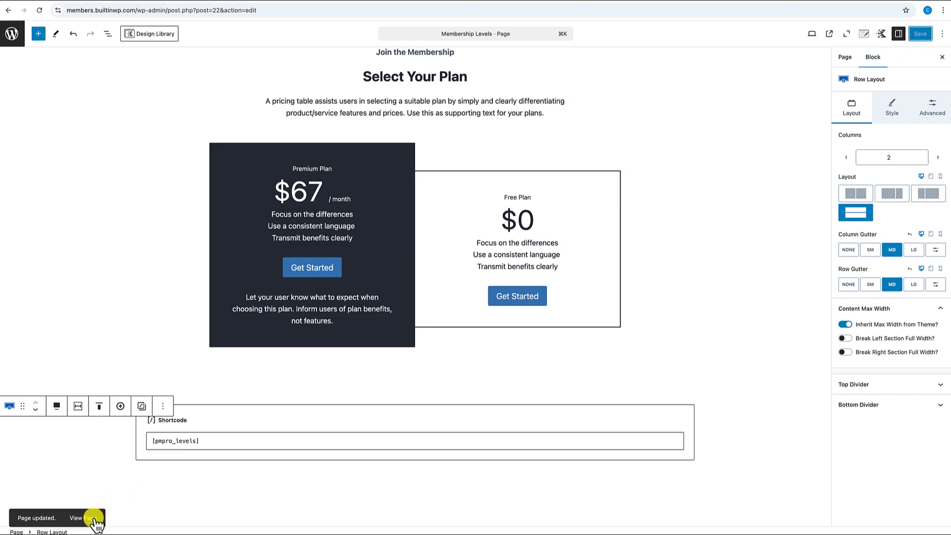
# - Copy the Free level's Select button link on the live page, then return to editing
pyautogui.click(94, 517)
pyautogui.scroll(-4, 281, 319)
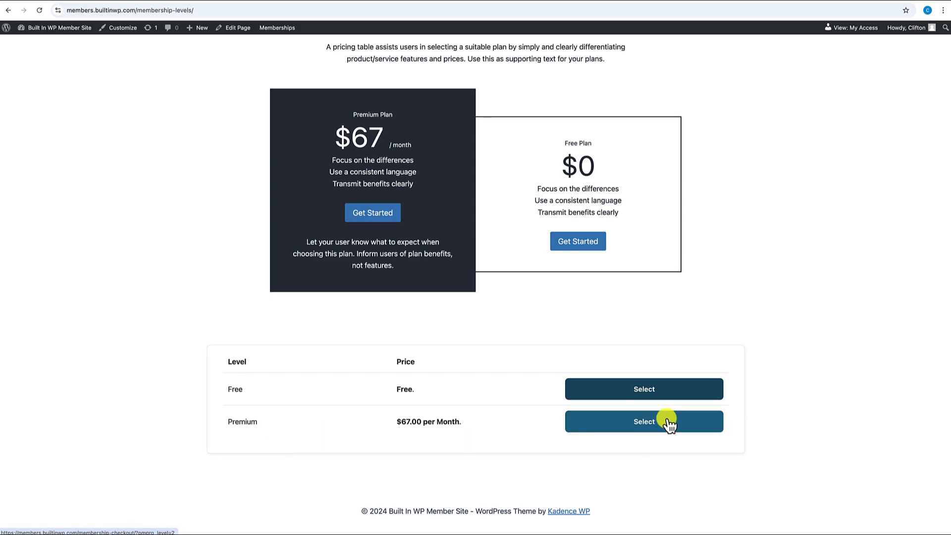
pyautogui.rightClick(648, 390)
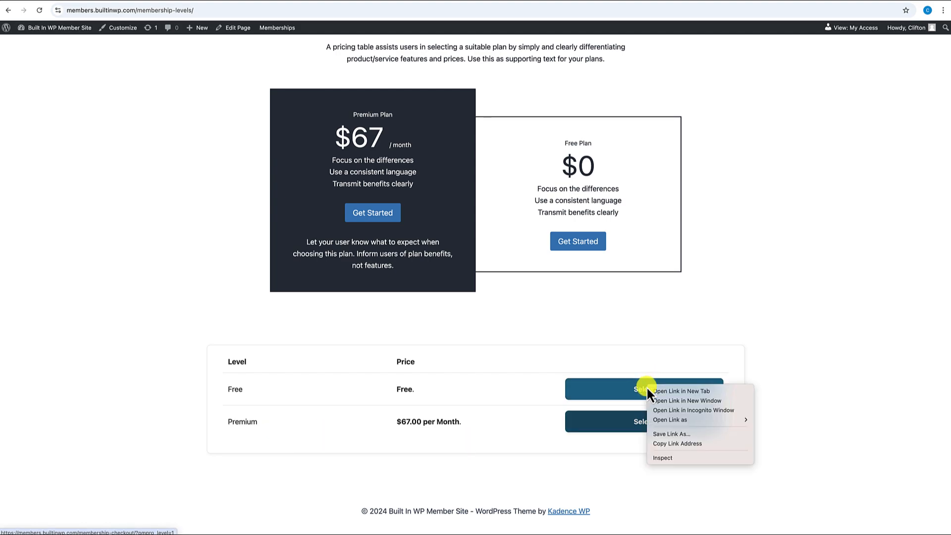
pyautogui.click(670, 444)
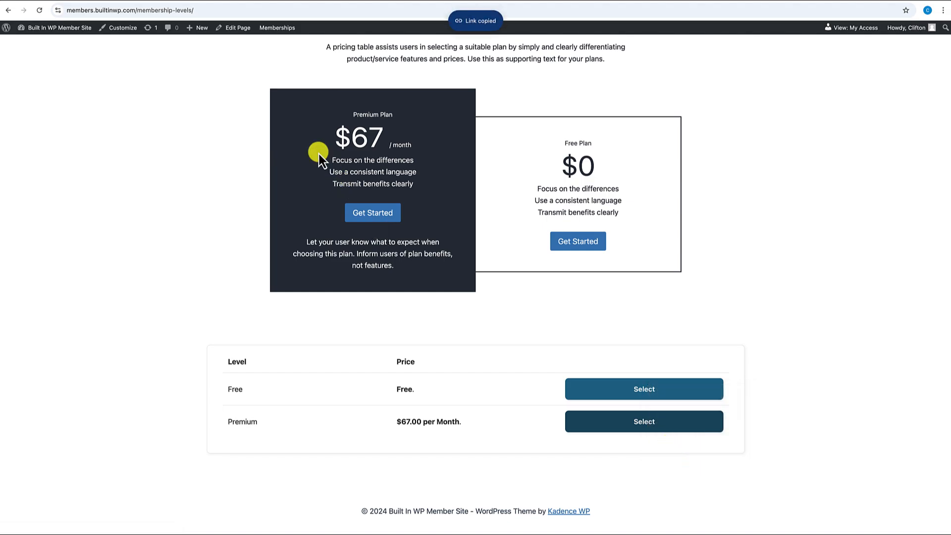
pyautogui.click(237, 28)
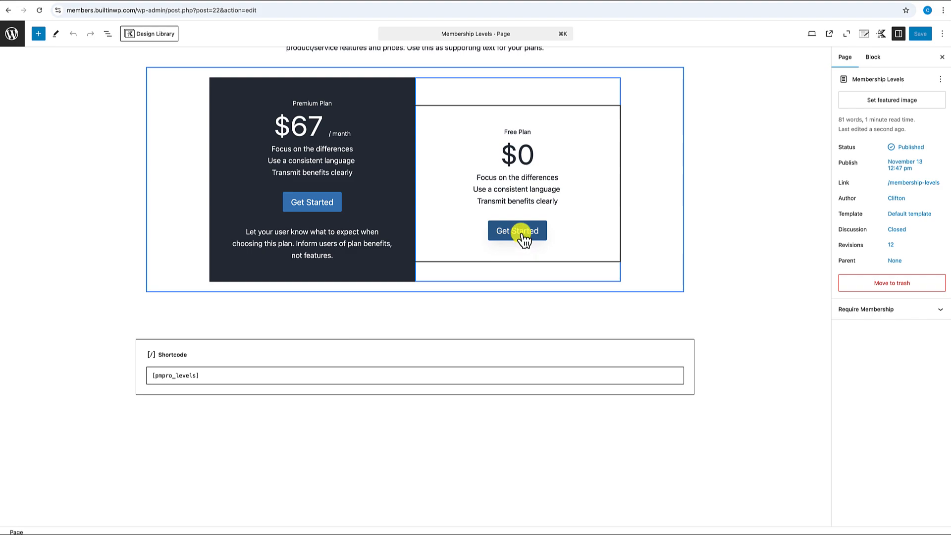
# - Set the Free Plan's Get Started button link to the checkout URL and save
pyautogui.click(524, 240)
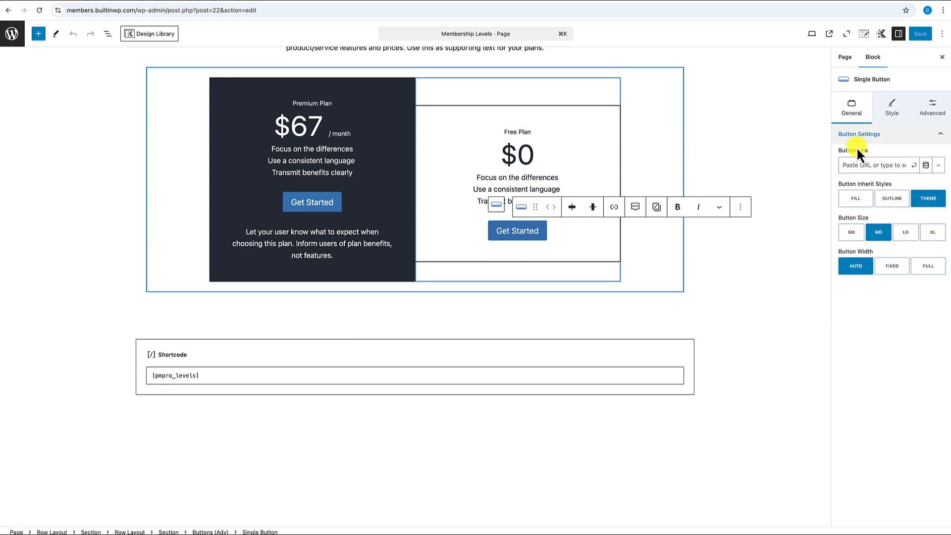
pyautogui.click(859, 166)
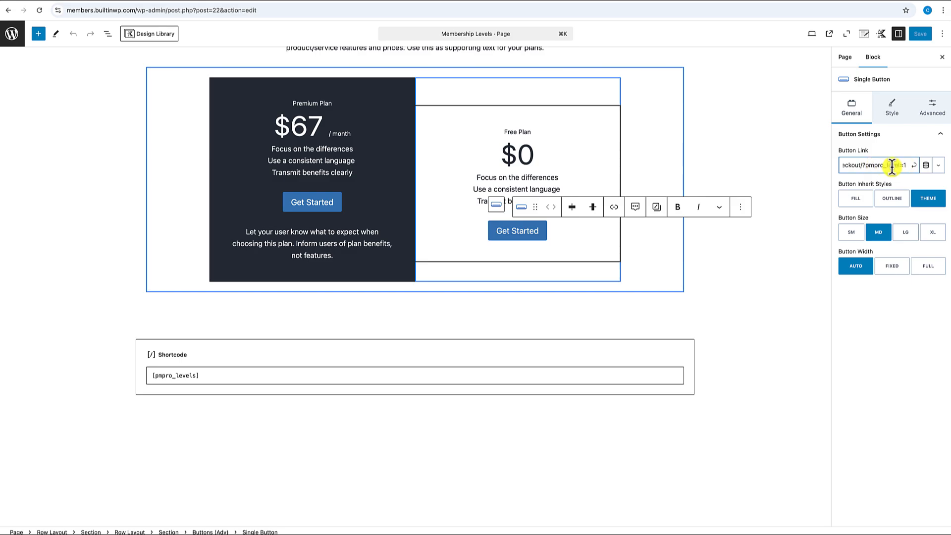
pyautogui.hscroll(-1, 861, 166)
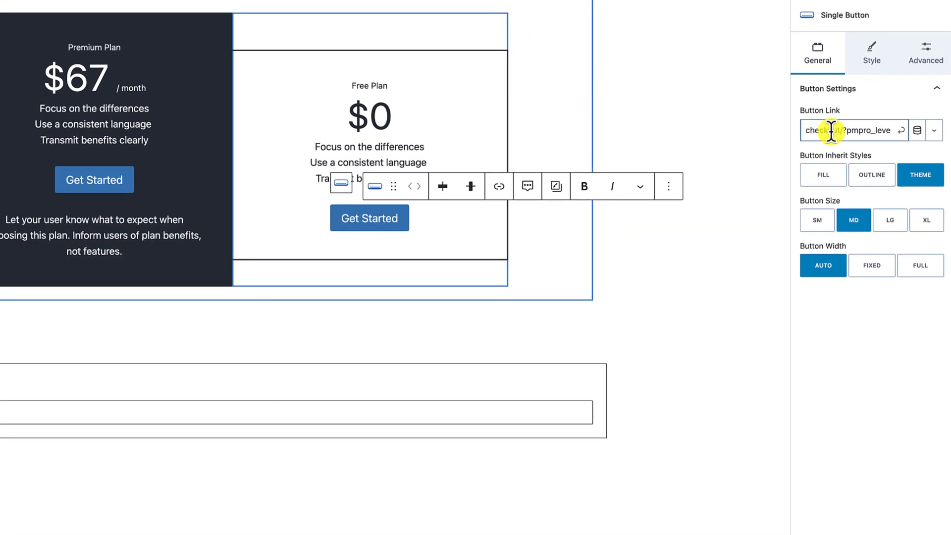
pyautogui.hscroll(2, 831, 131)
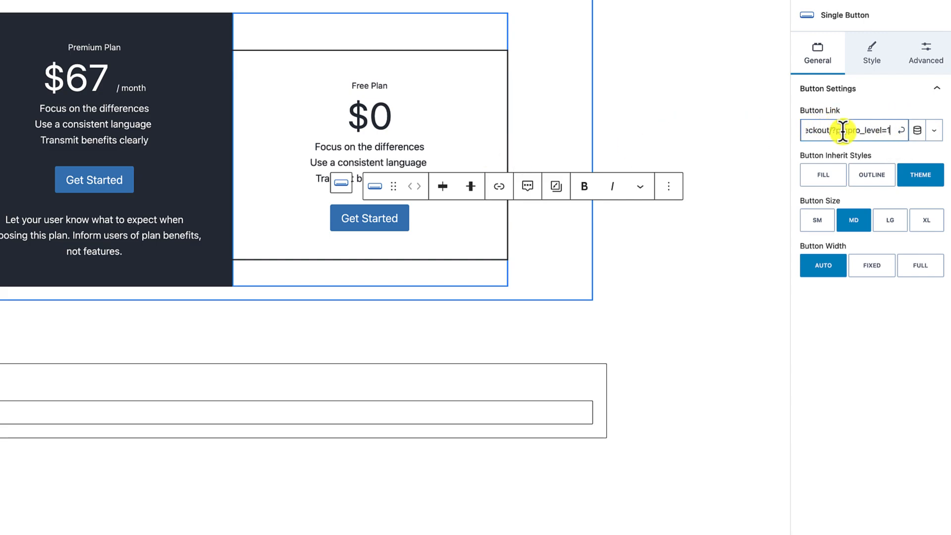
pyautogui.hscroll(-2, 842, 131)
pyautogui.hscroll(2, 843, 131)
pyautogui.click(900, 131)
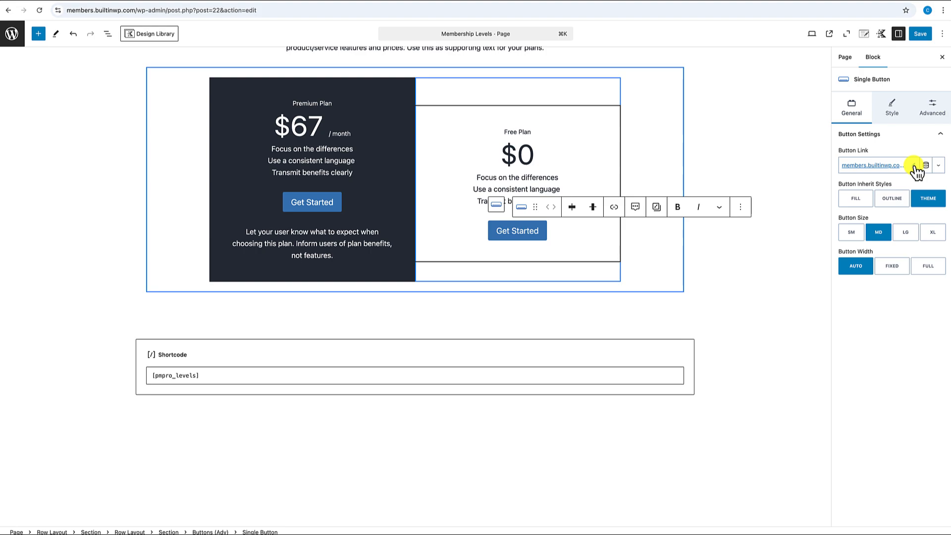
pyautogui.click(921, 35)
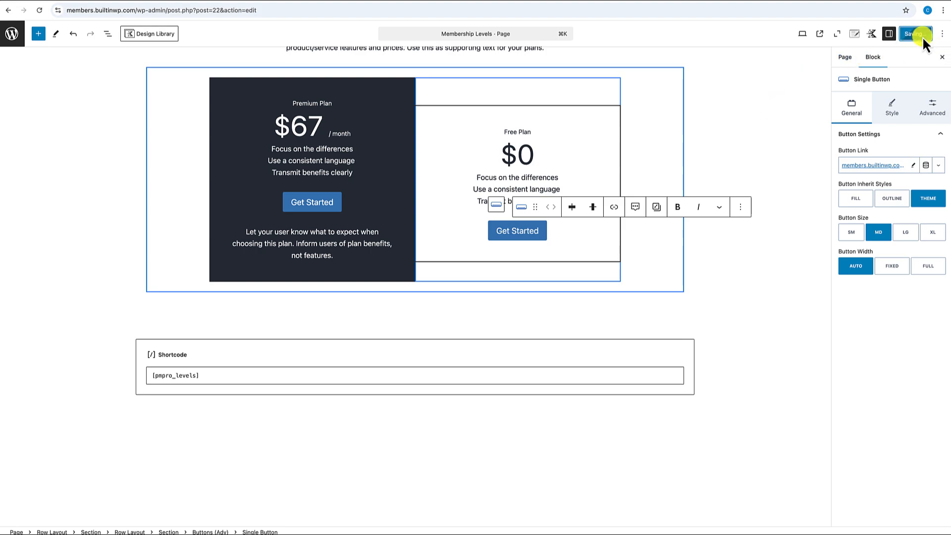
# - Paste the checkout link into the Premium button, adjust its level number, save, and view live
pyautogui.click(315, 204)
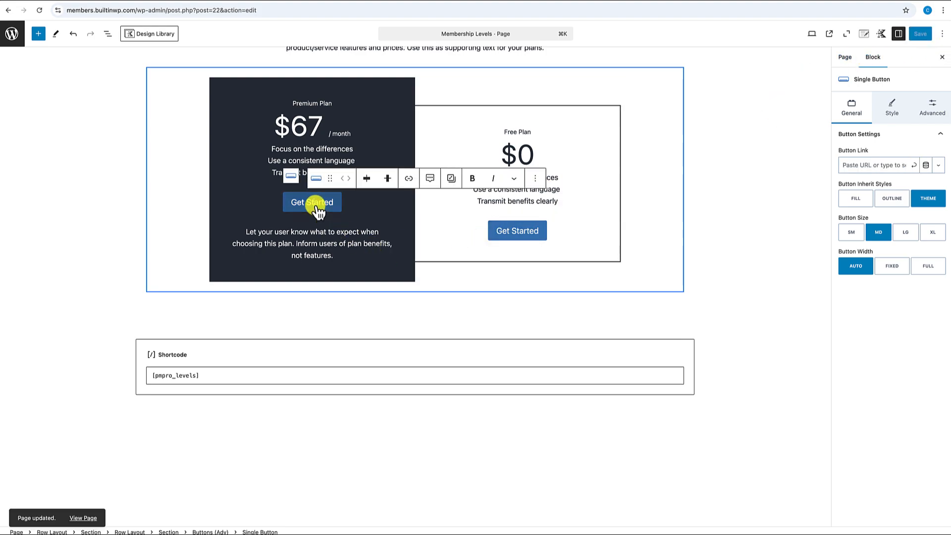
pyautogui.click(866, 166)
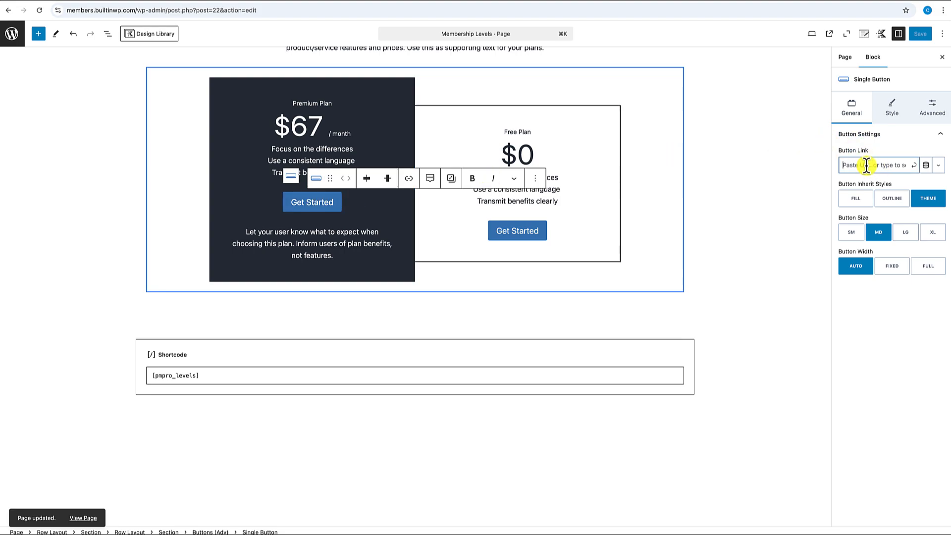
pyautogui.press('super+v')
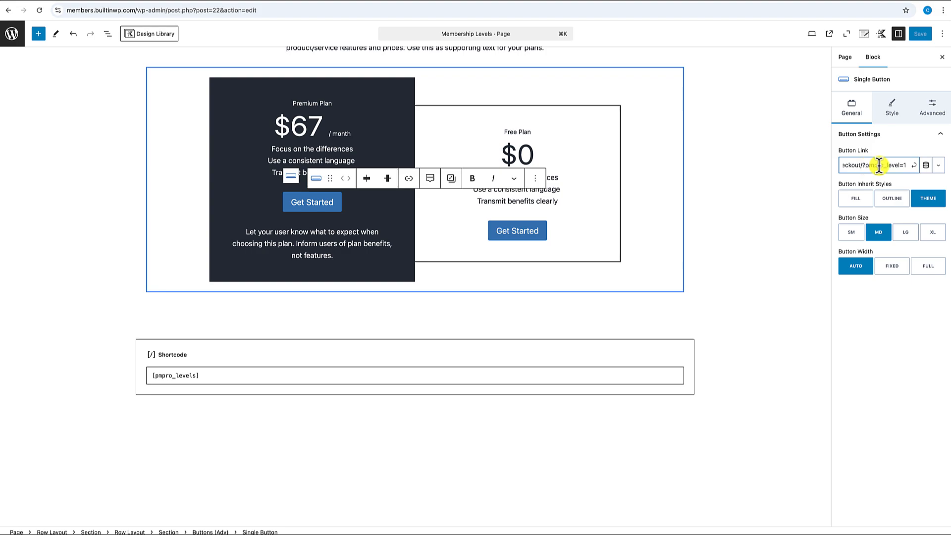
pyautogui.press('BackSpace')
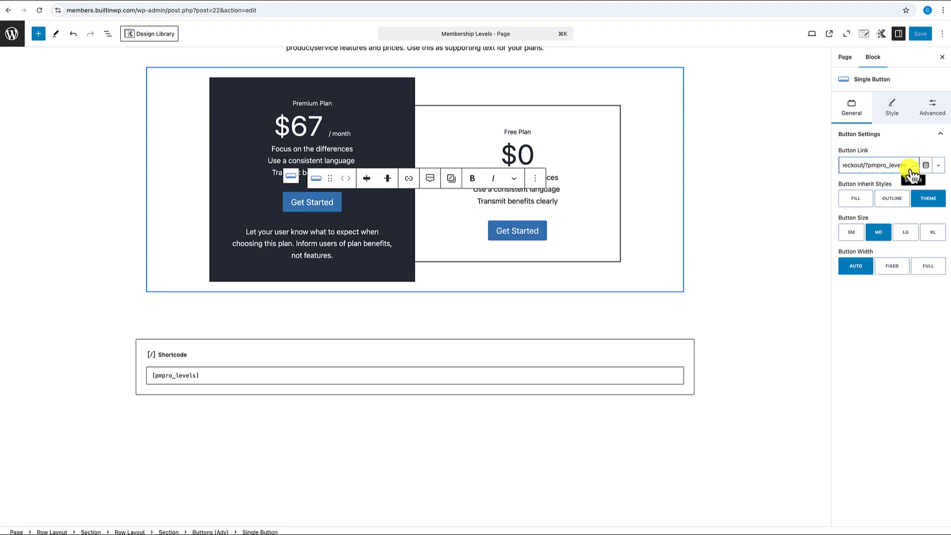
pyautogui.click(912, 168)
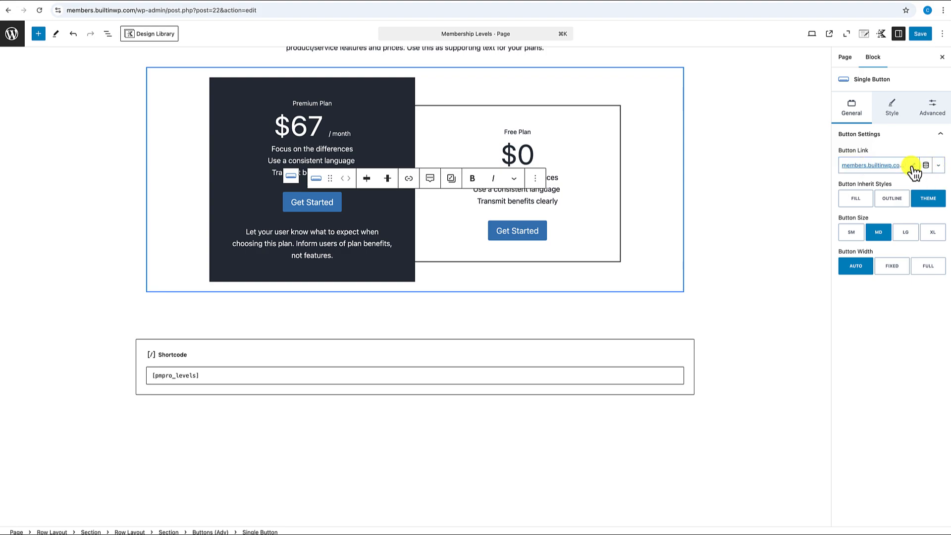
pyautogui.click(920, 34)
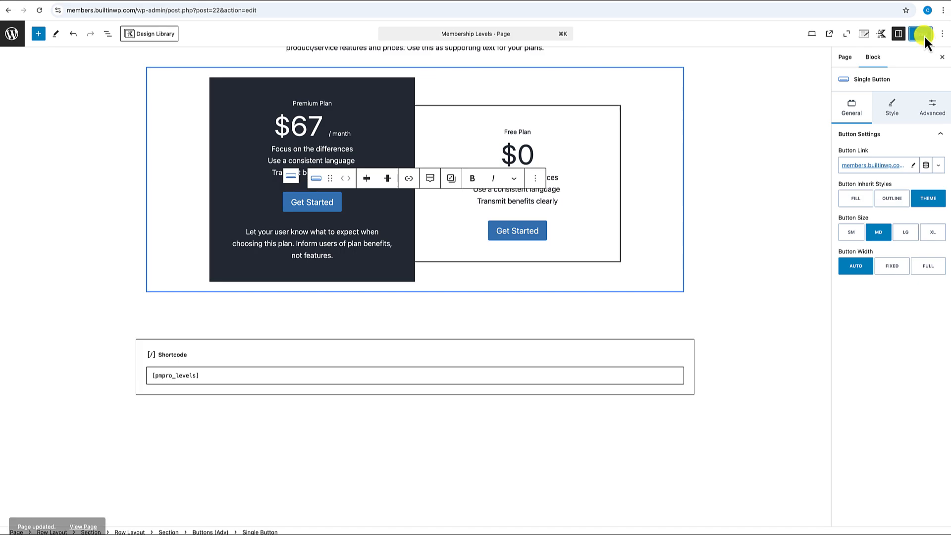
pyautogui.click(85, 518)
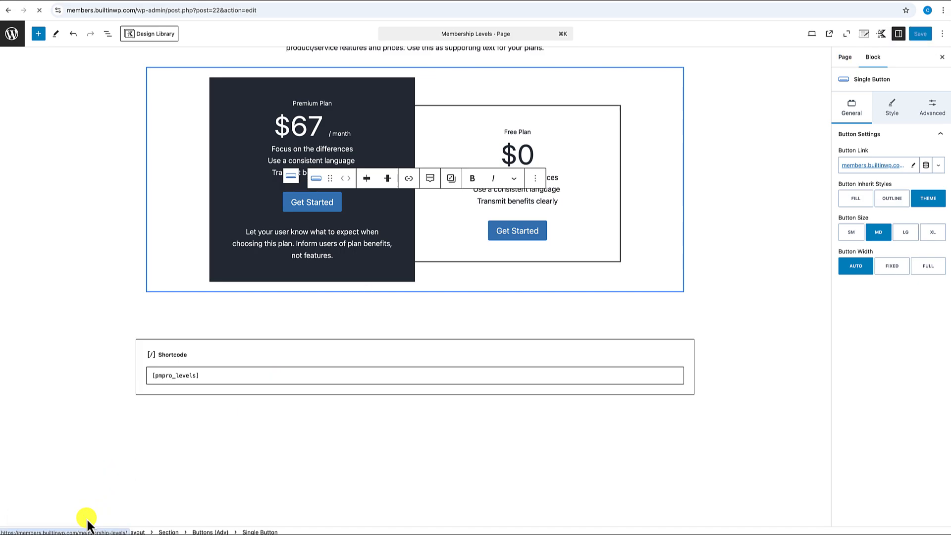
# - Test Premium's Get Started ($67.00 checkout) and Free's Get Started ($0.00 checkout) on the live page
pyautogui.scroll(-2, 288, 284)
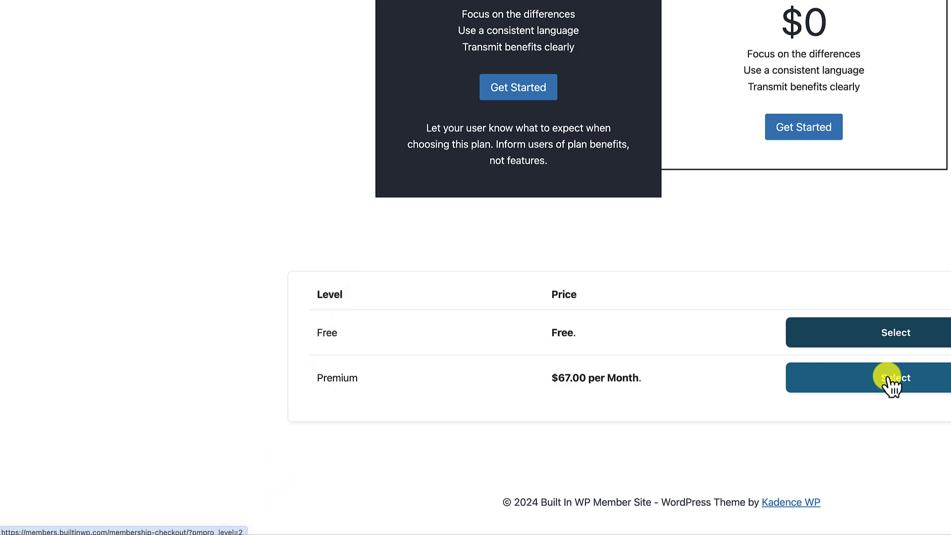
pyautogui.scroll(2, 707, 248)
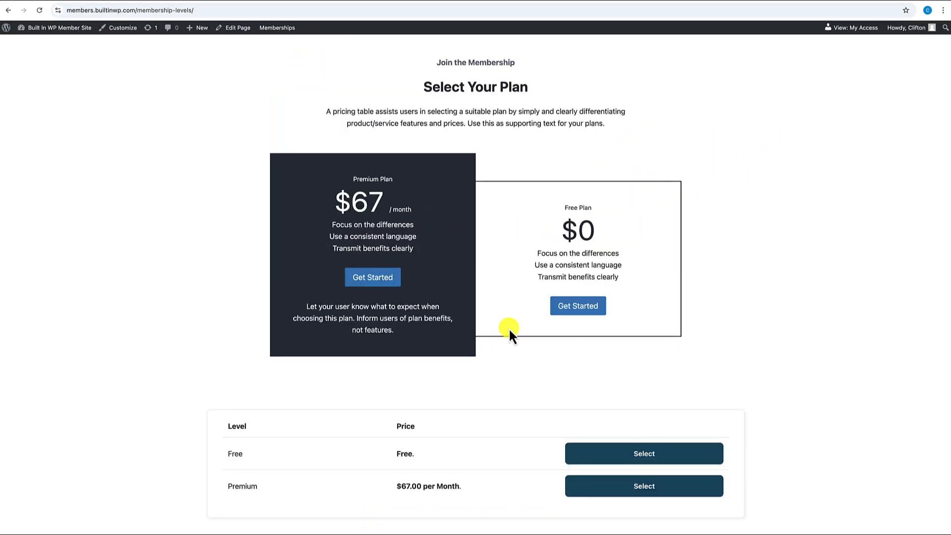
pyautogui.click(378, 276)
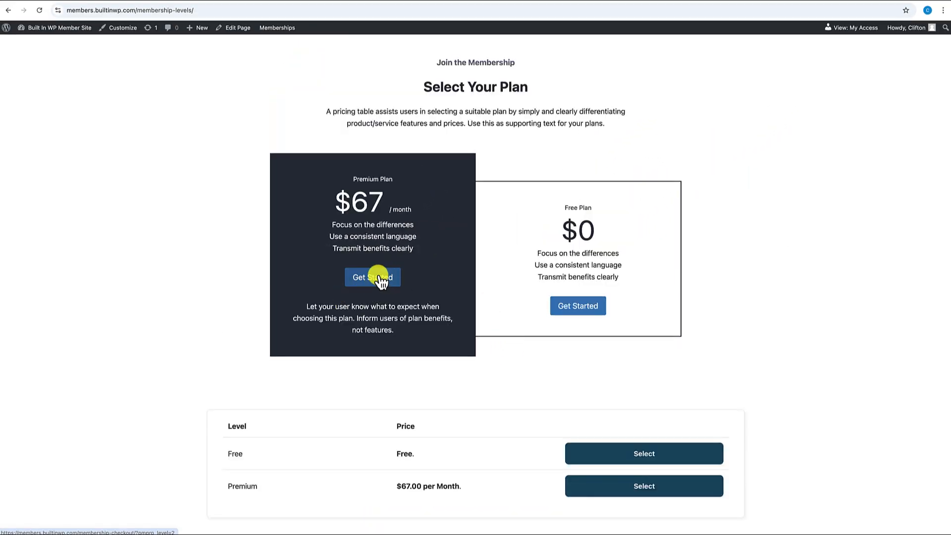
pyautogui.scroll(-10, 378, 275)
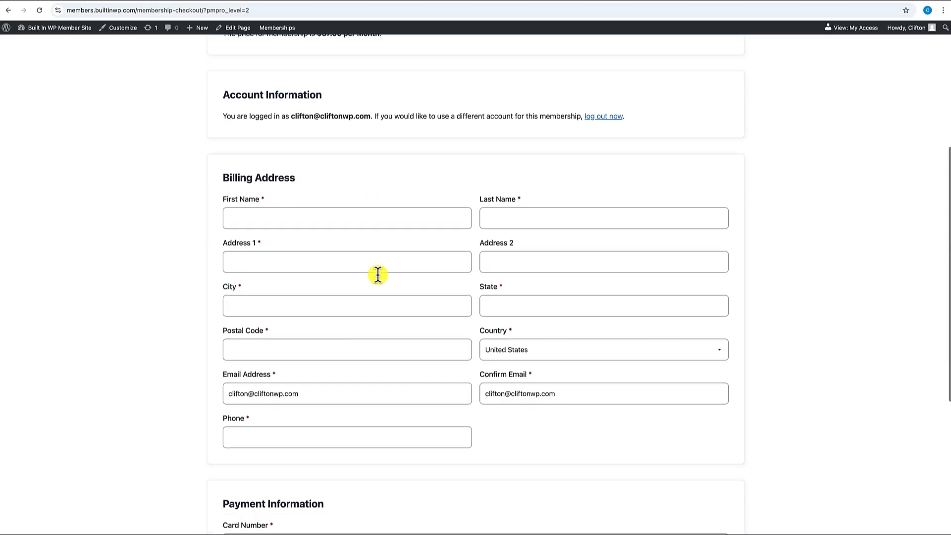
pyautogui.scroll(6, 378, 275)
pyautogui.scroll(5, 378, 275)
pyautogui.hscroll(-5, 378, 274)
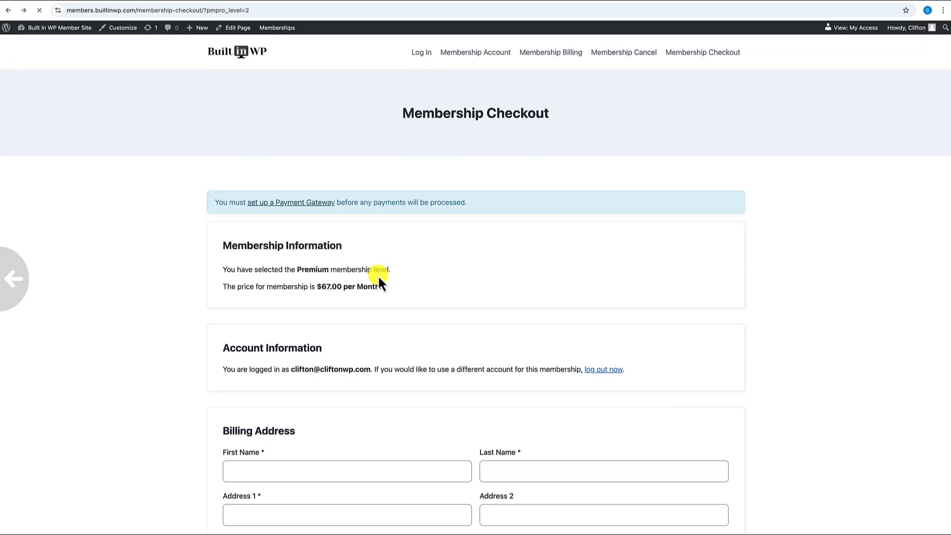
pyautogui.click(593, 310)
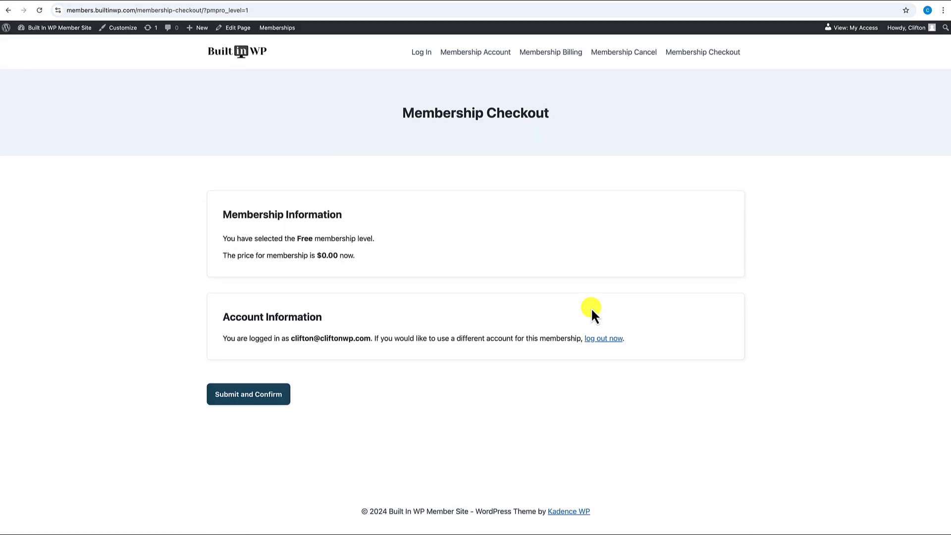
pyautogui.hscroll(-5, 379, 305)
pyautogui.scroll(-2, 467, 263)
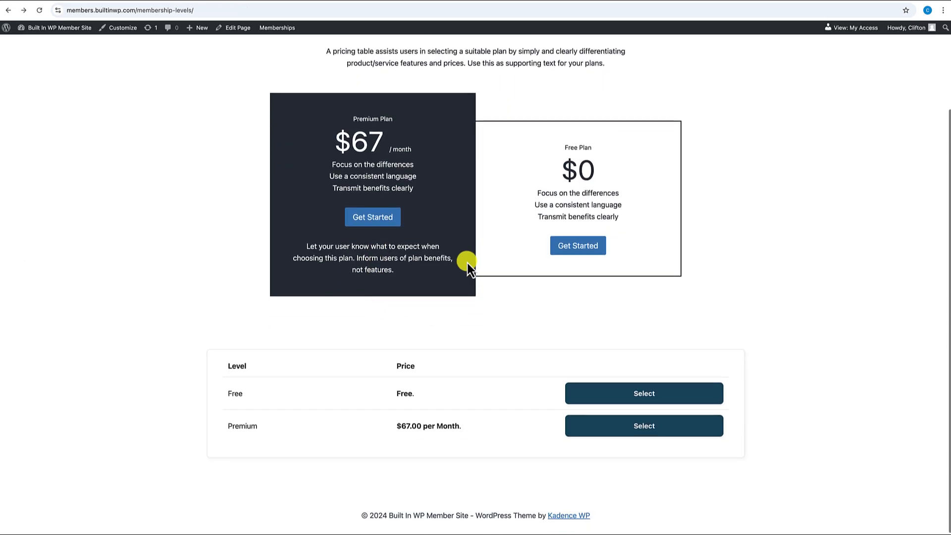
pyautogui.scroll(-1, 460, 253)
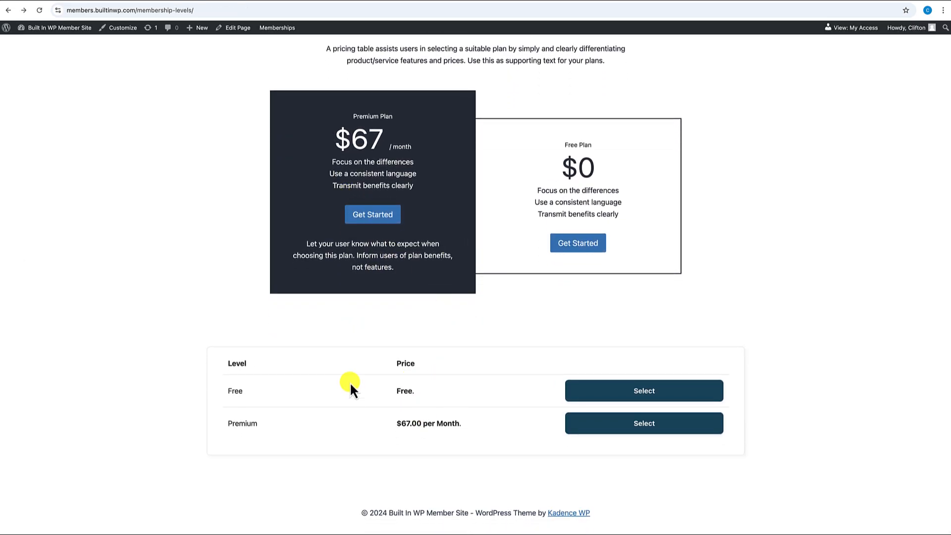
# - Delete the pmpro_levels shortcode block, save the page, and view it live
pyautogui.click(237, 32)
pyautogui.scroll(-3, 341, 222)
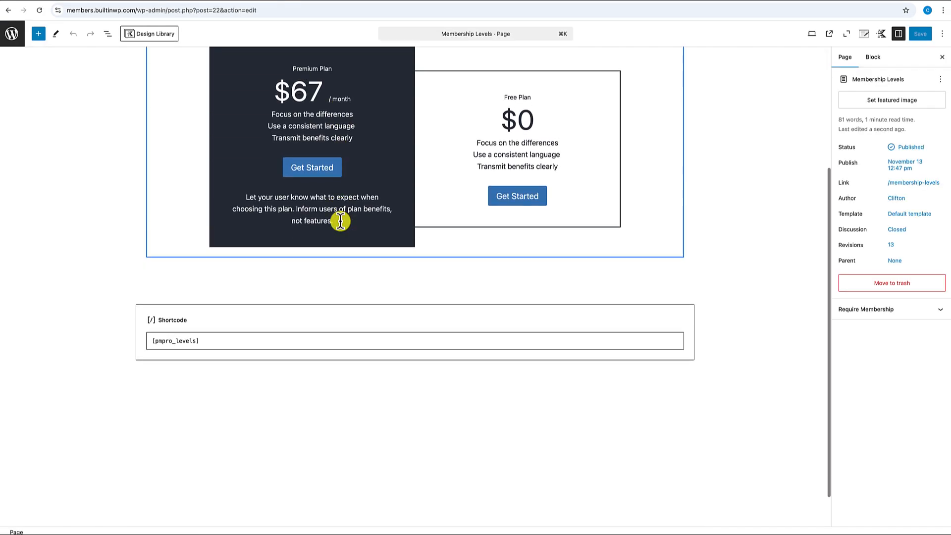
pyautogui.click(300, 302)
pyautogui.click(301, 314)
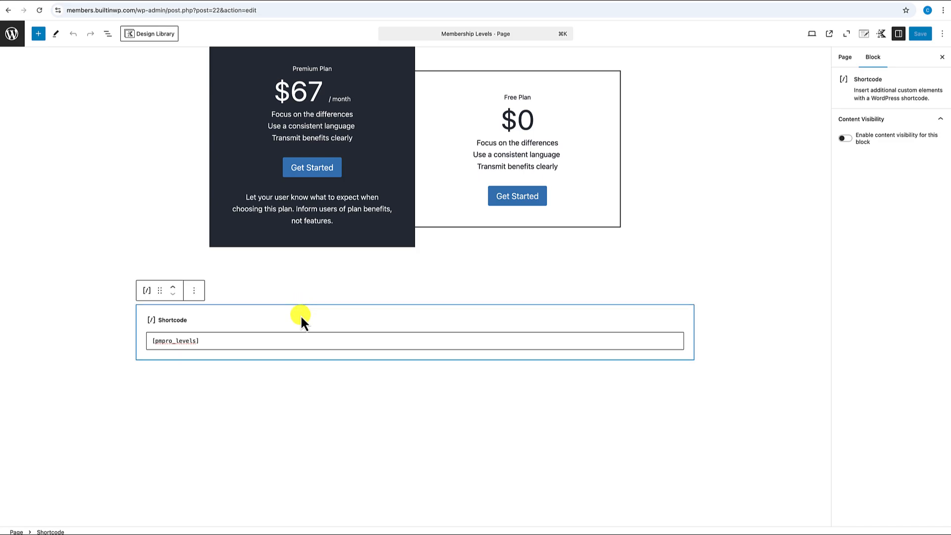
pyautogui.press('BackSpace')
pyautogui.click(925, 35)
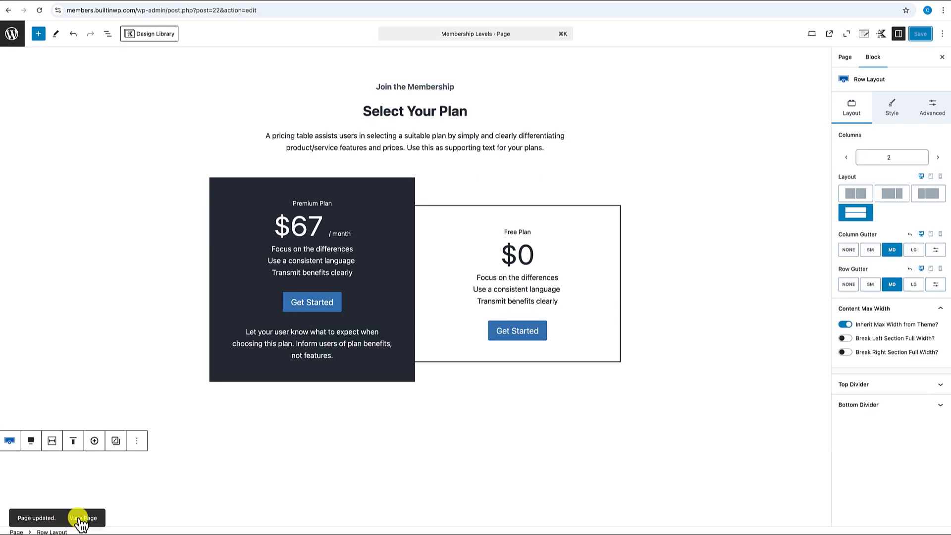
pyautogui.click(80, 518)
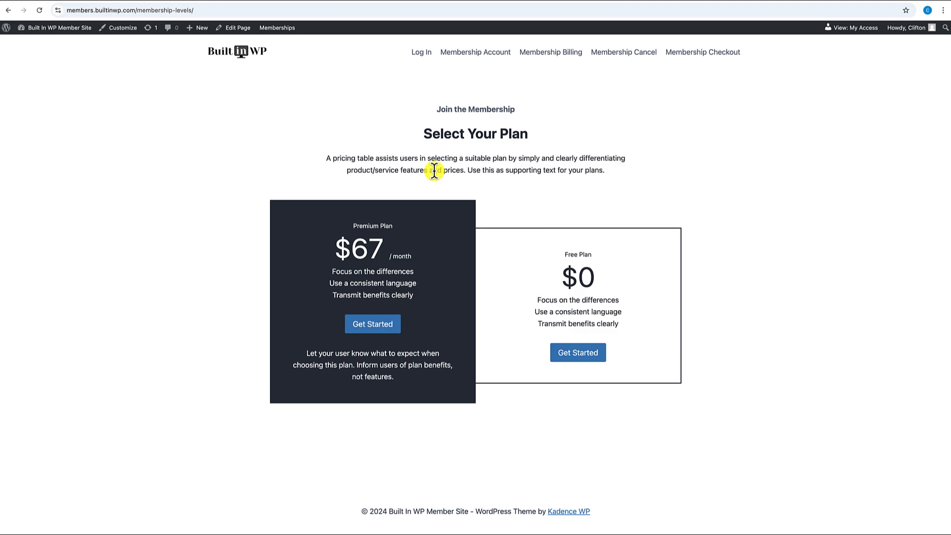
# - Follow the login page's 'Please Sign up here.' link to plan selection, then open Membership Account
pyautogui.click(421, 52)
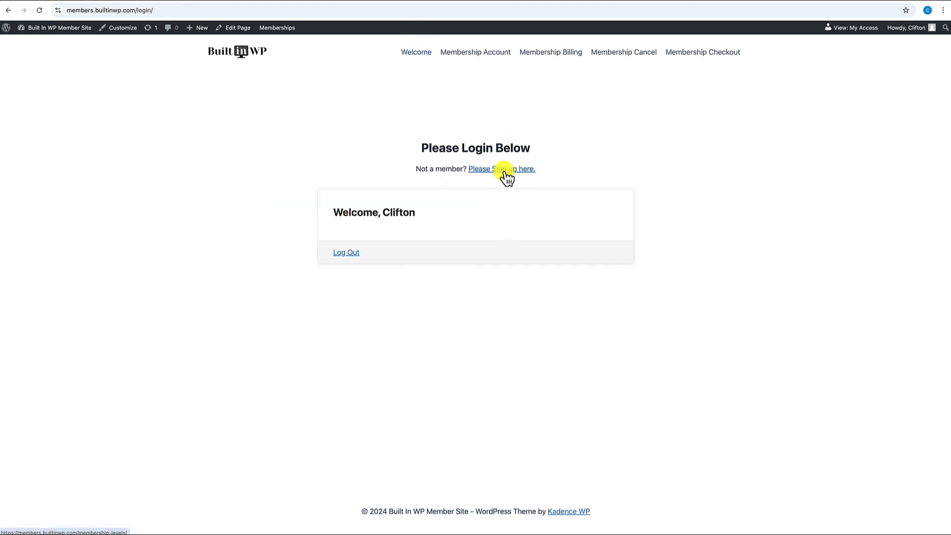
pyautogui.click(505, 171)
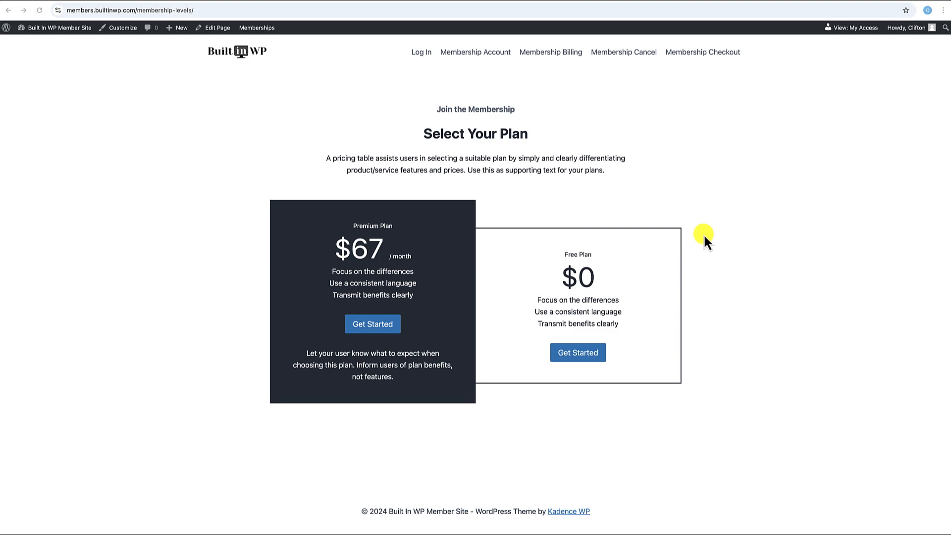
pyautogui.click(421, 54)
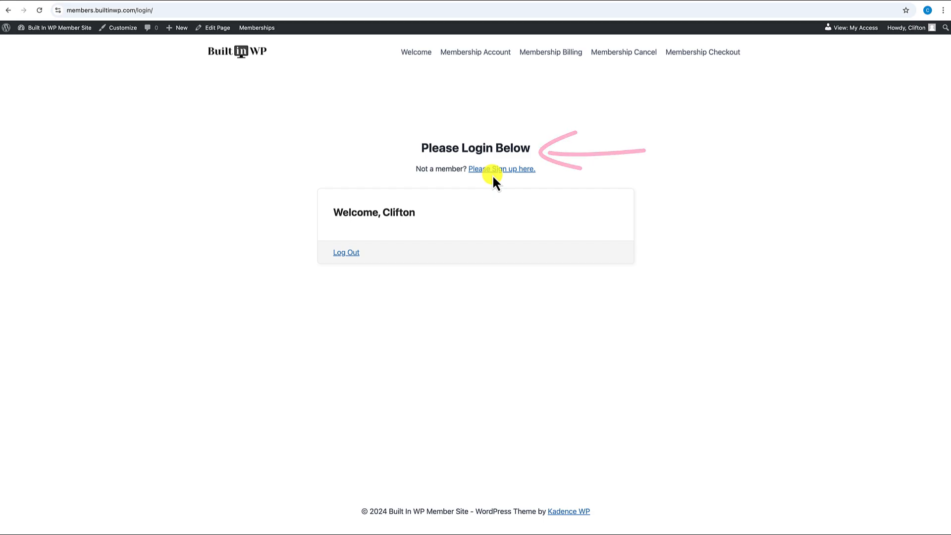
pyautogui.click(479, 54)
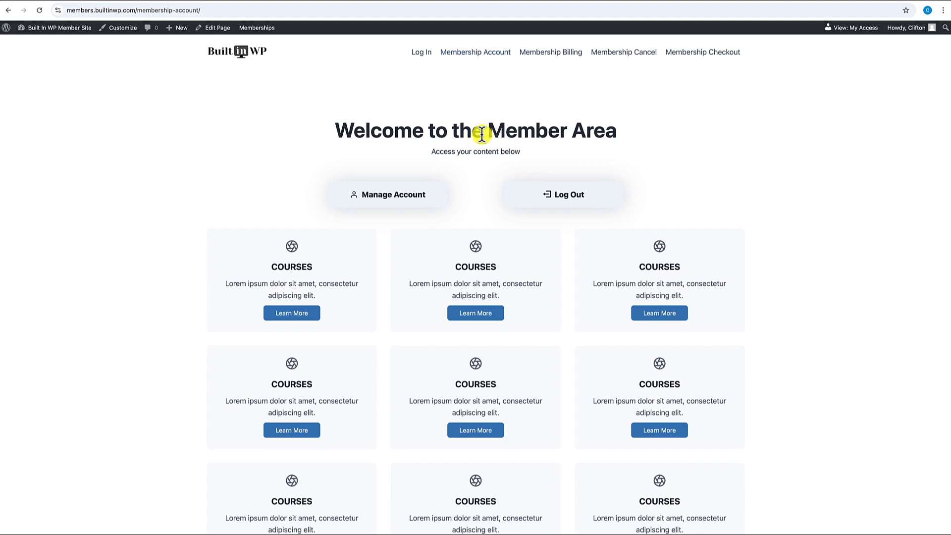
pyautogui.scroll(-1, 482, 134)
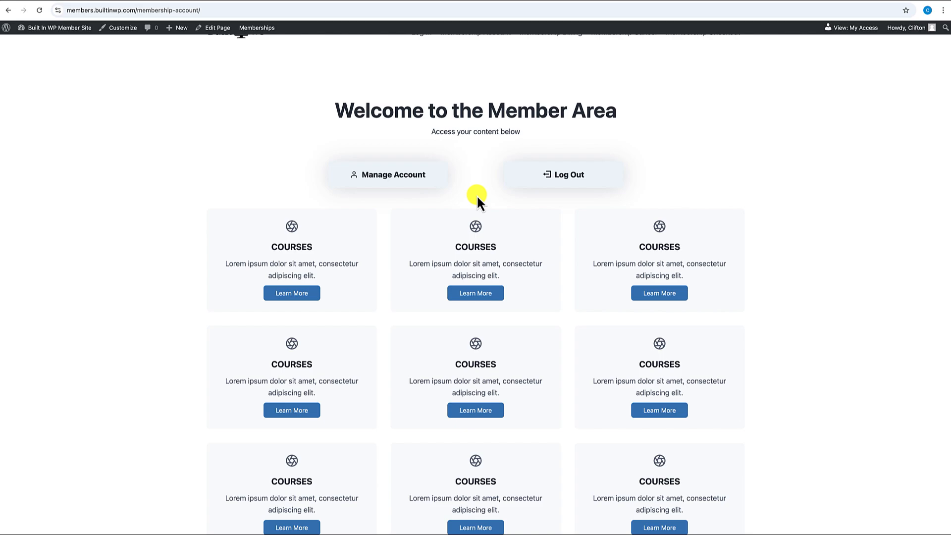
pyautogui.scroll(-8, 477, 195)
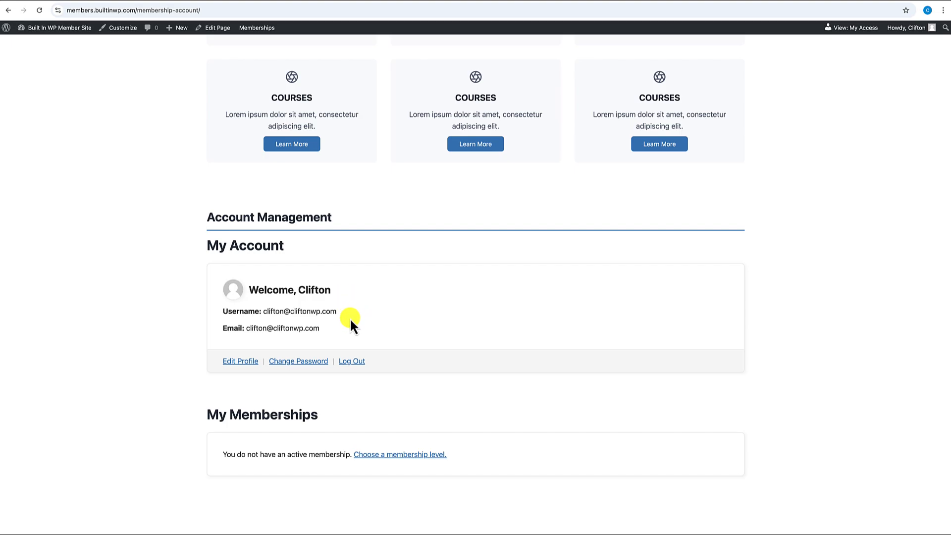
pyautogui.scroll(8, 350, 319)
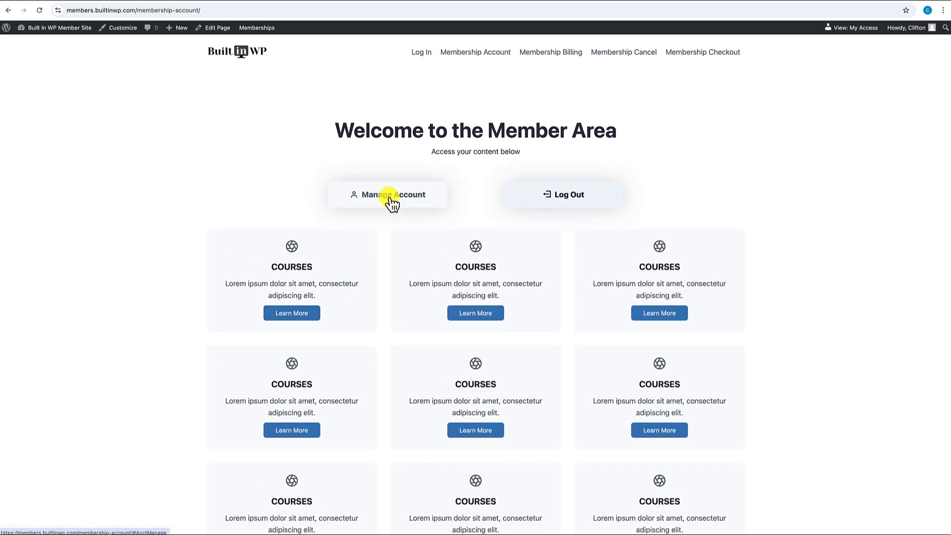
pyautogui.click(391, 199)
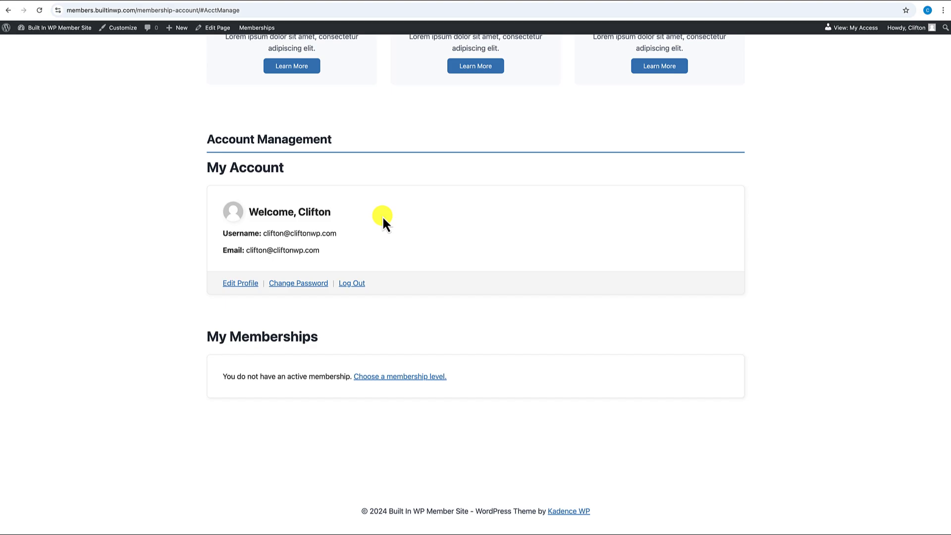
pyautogui.scroll(10, 383, 216)
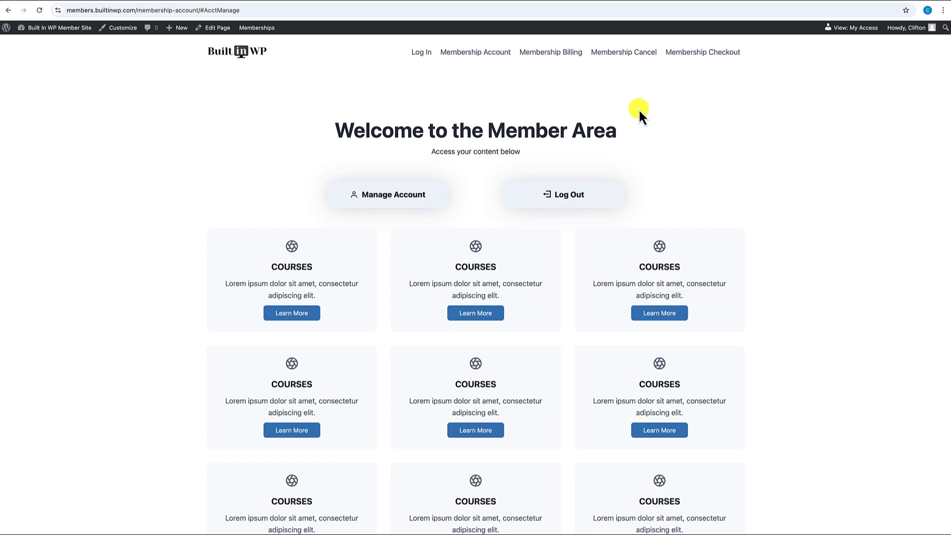
pyautogui.click(236, 59)
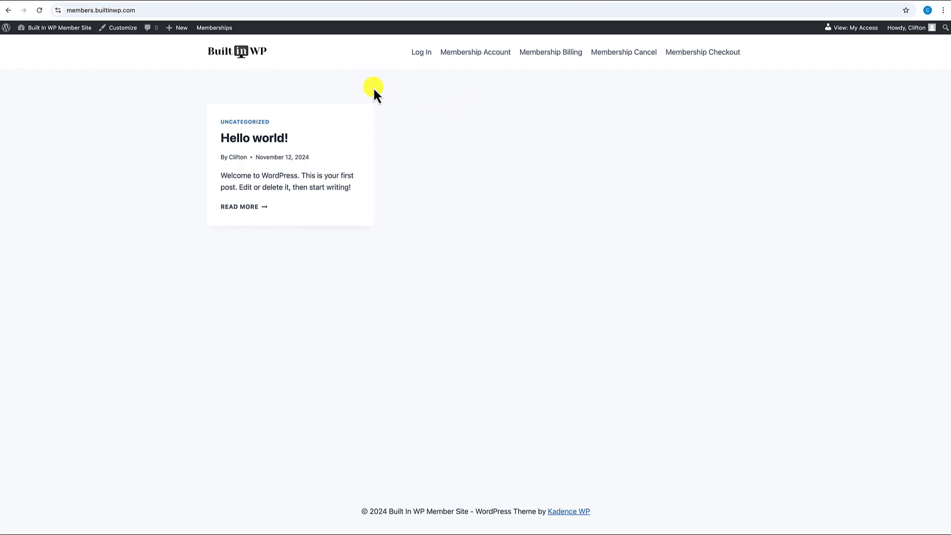
pyautogui.click(255, 63)
pyautogui.click(494, 56)
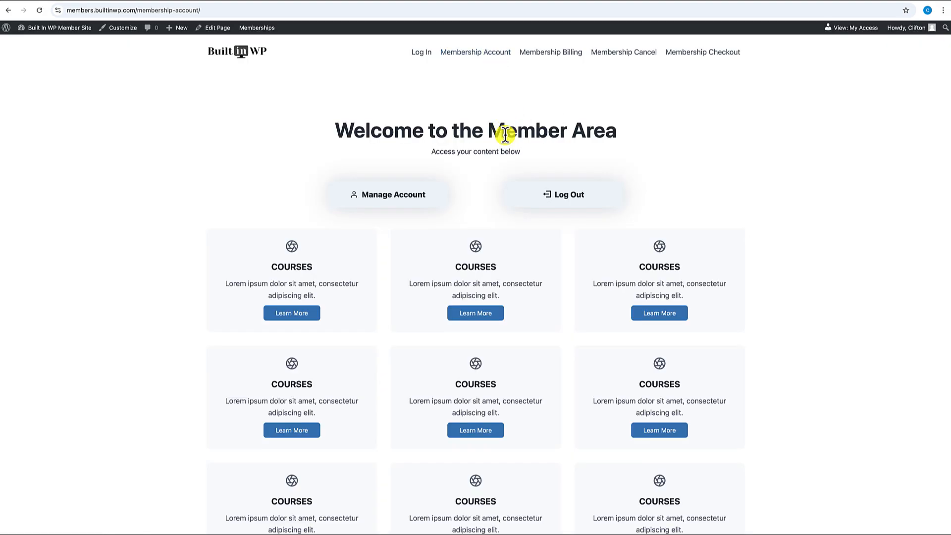
pyautogui.scroll(-1, 495, 257)
pyautogui.scroll(1, 495, 257)
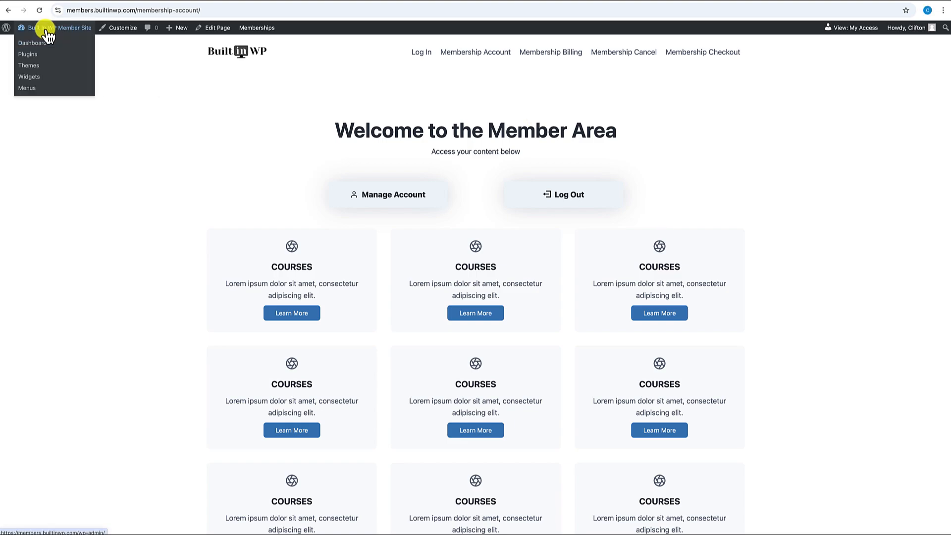
# - In Settings > Reading, set the static homepage to Membership Account, save, and view the site
pyautogui.click(42, 43)
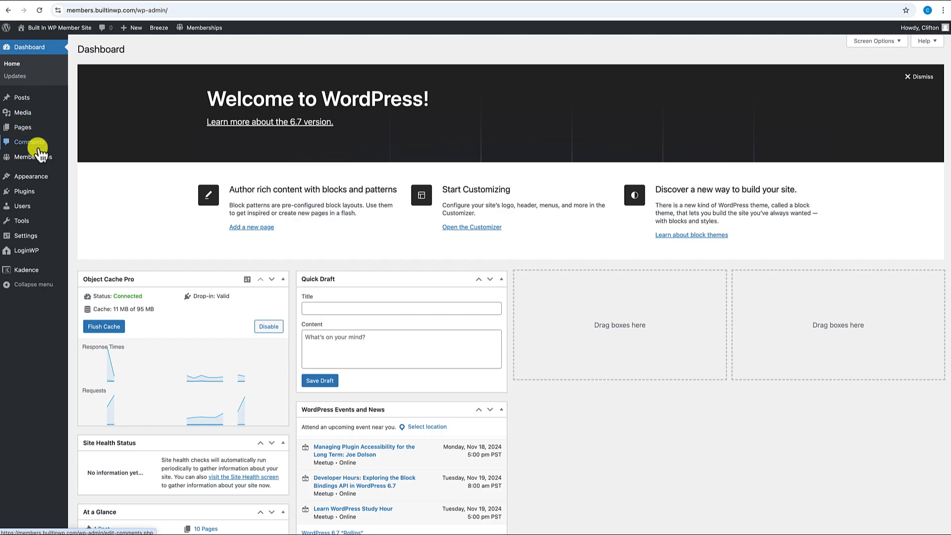
pyautogui.moveTo(29, 238)
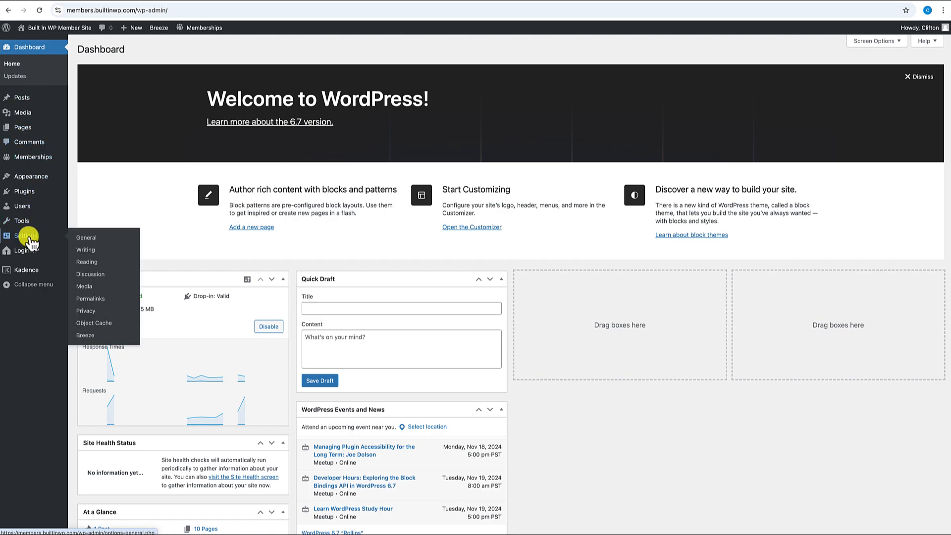
pyautogui.click(85, 262)
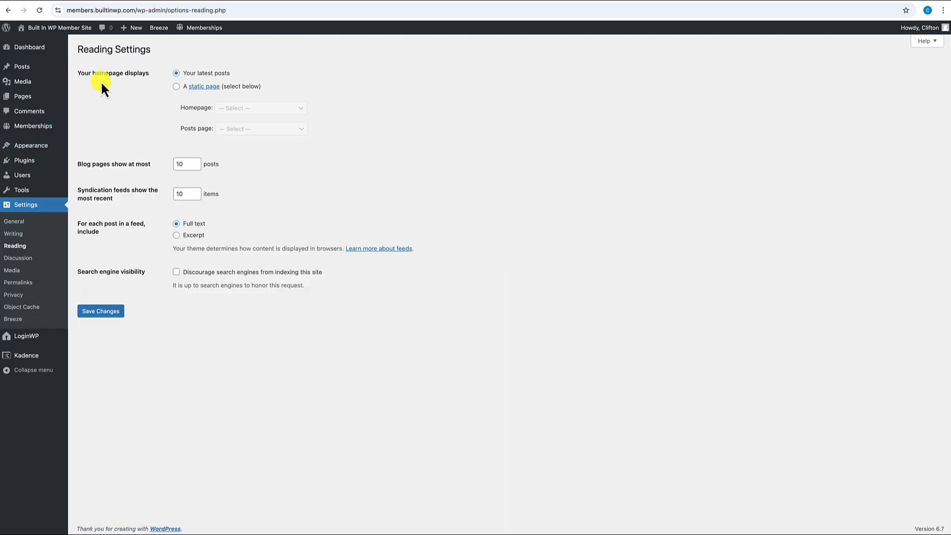
pyautogui.click(177, 87)
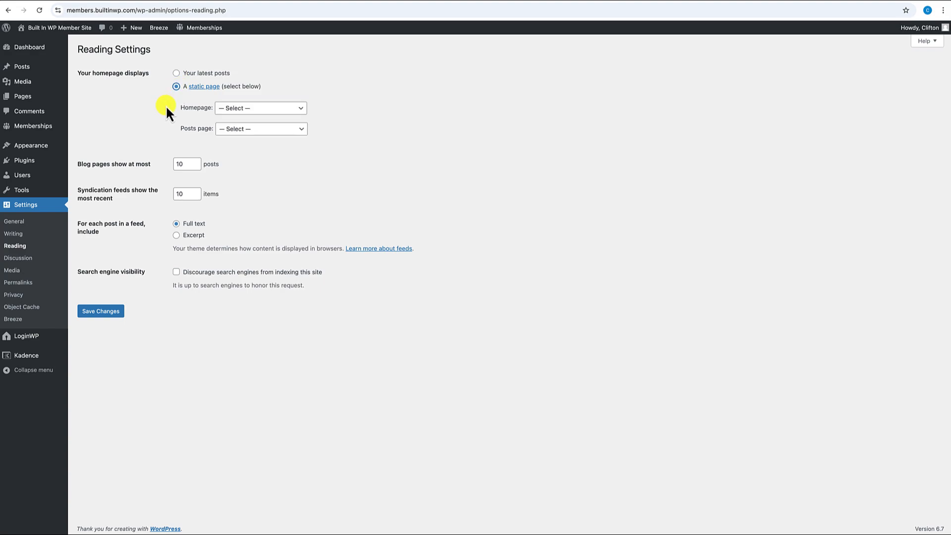
pyautogui.click(245, 110)
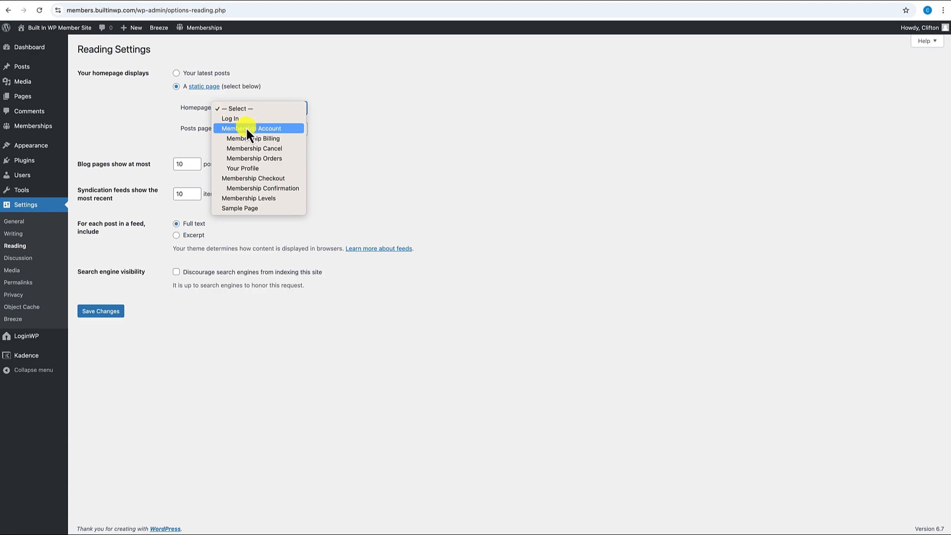
pyautogui.click(245, 127)
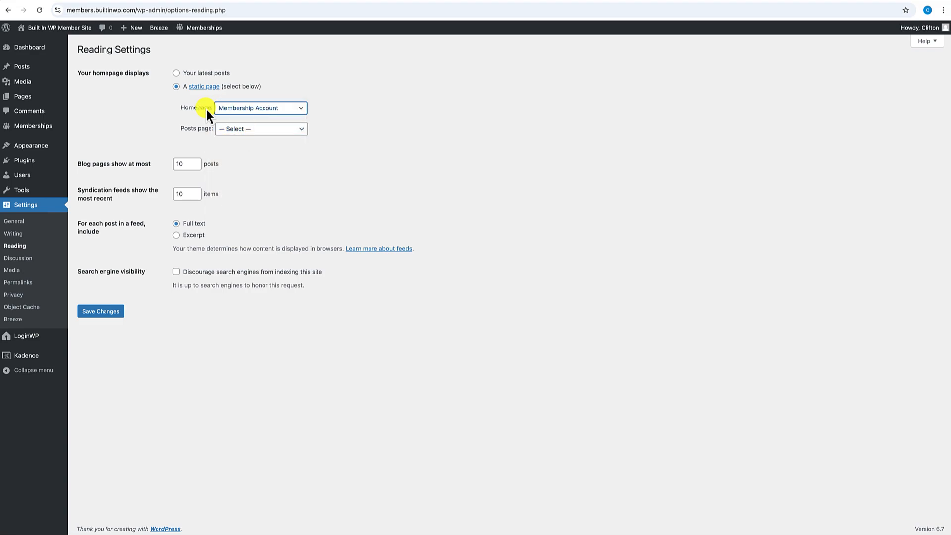
pyautogui.click(105, 313)
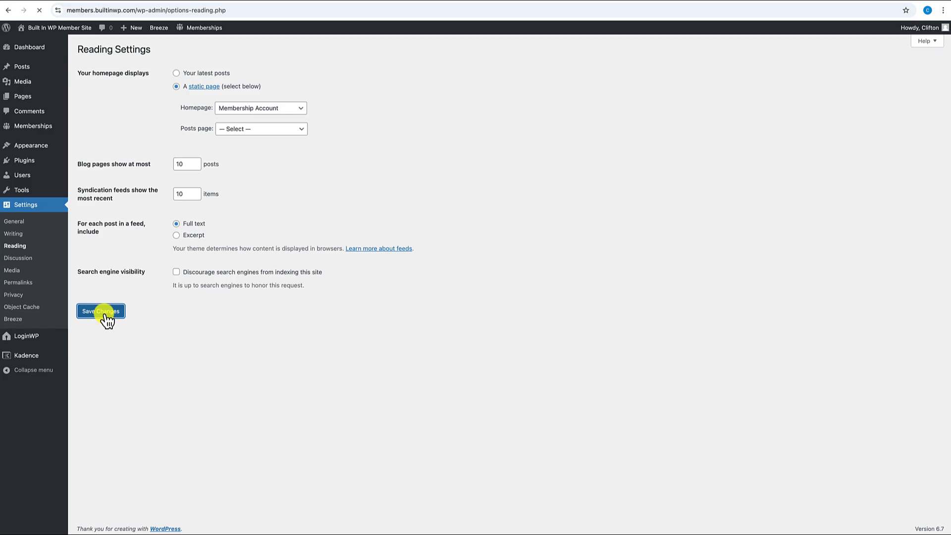
pyautogui.click(71, 33)
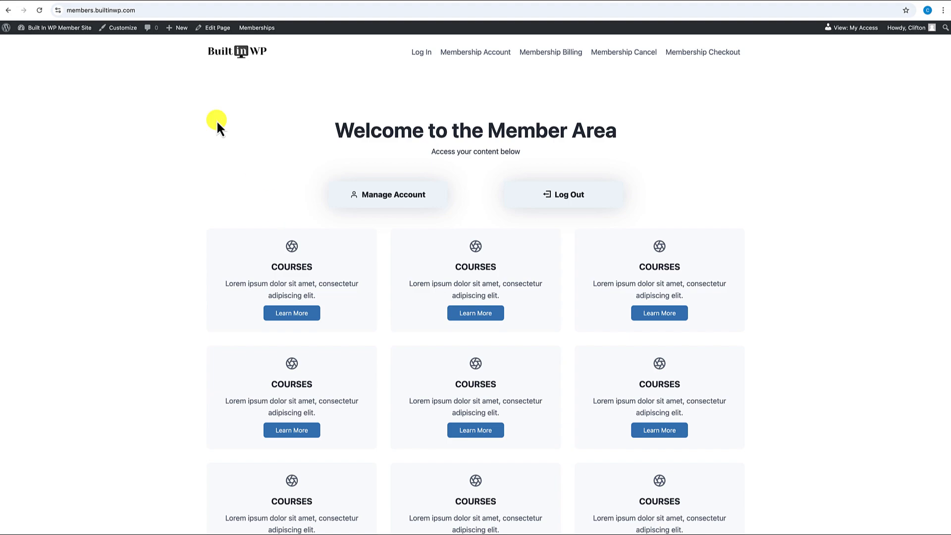
pyautogui.click(143, 10)
pyautogui.moveTo(142, 10); pyautogui.dragTo(62, 9)
pyautogui.hotkey('ctrl', 'c')
pyautogui.click(106, 79)
pyautogui.hotkey('ctrl', 'shift', 'n')
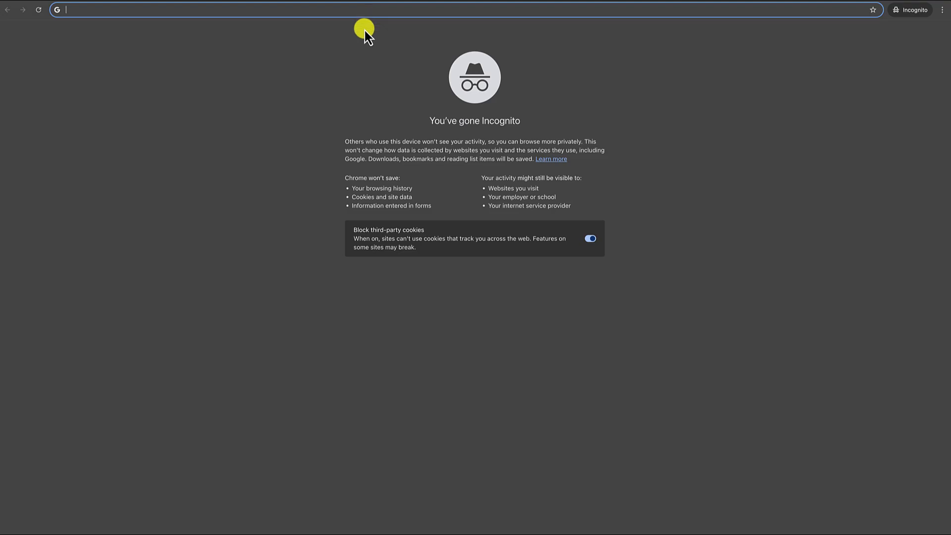
pyautogui.hotkey('ctrl', 'v')
pyautogui.press('Return')
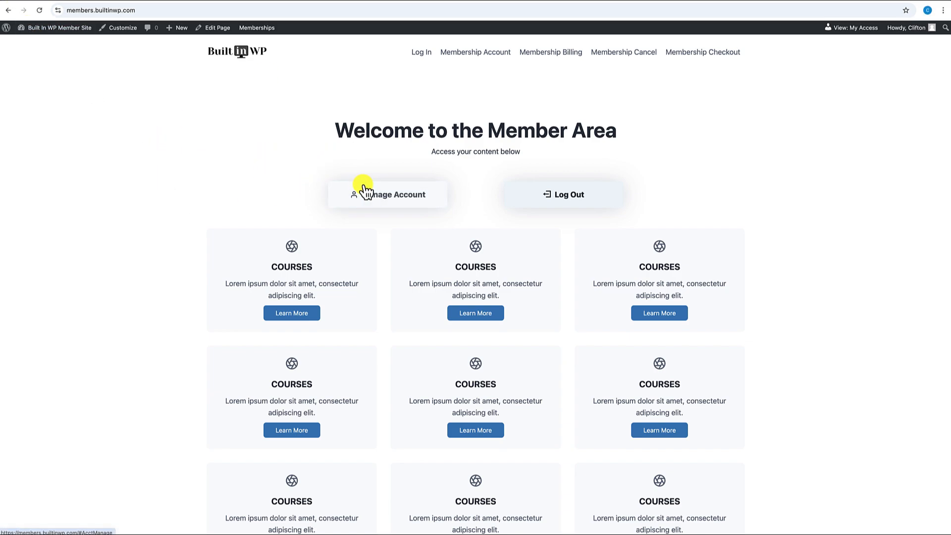
pyautogui.click(238, 54)
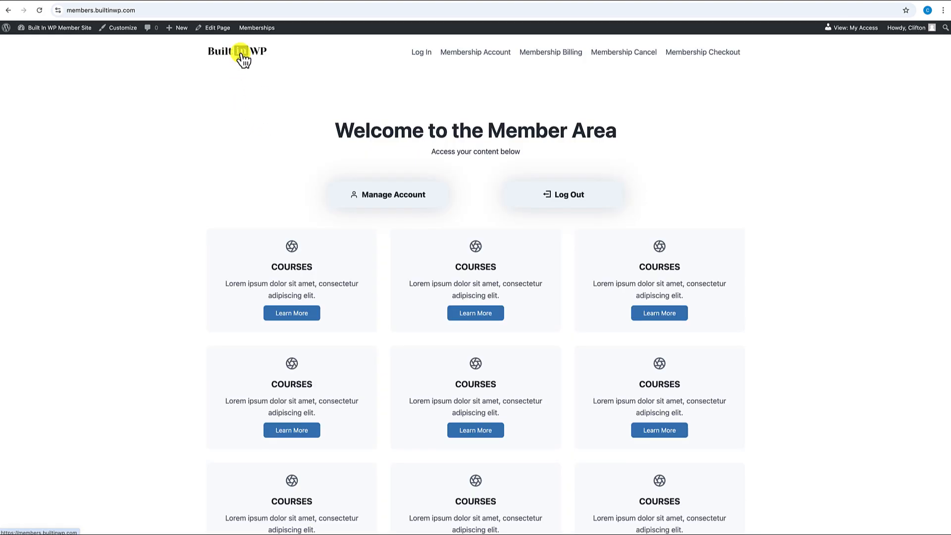
pyautogui.click(242, 60)
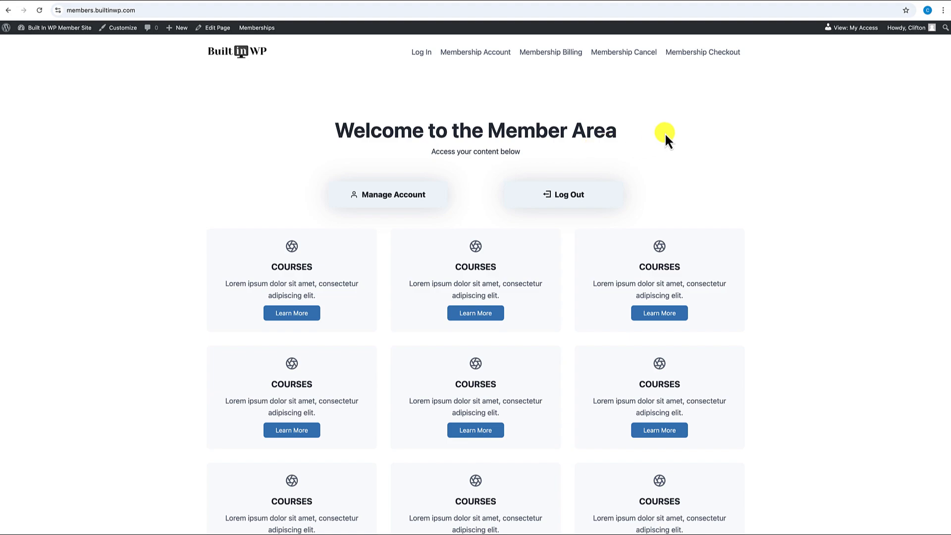
# - Add a new Kadence header named 'Member Site Header', with the same text as its description
pyautogui.click(49, 44)
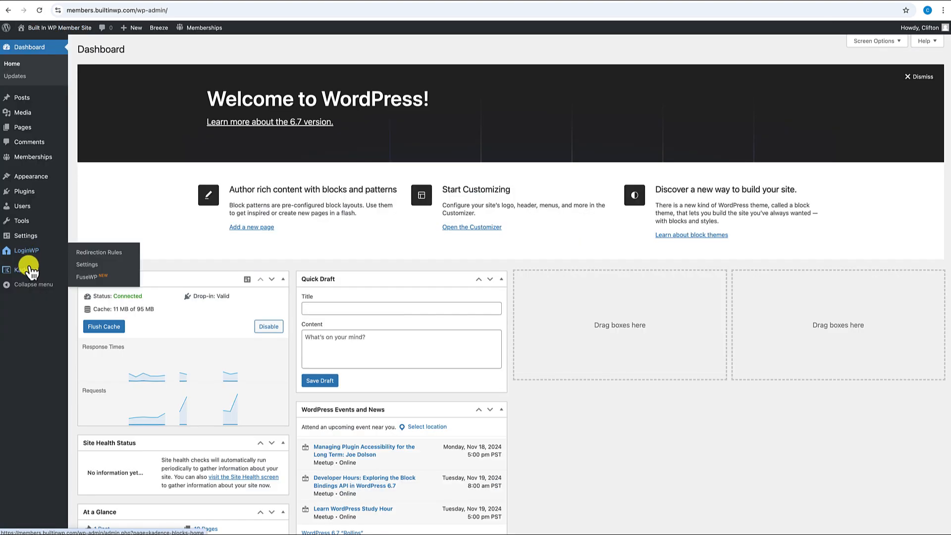
pyautogui.moveTo(30, 274)
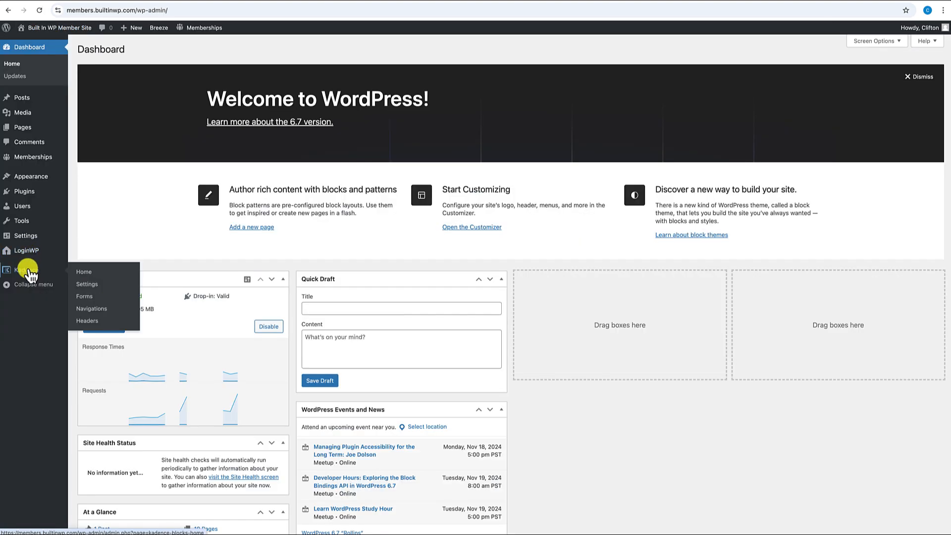
pyautogui.click(88, 321)
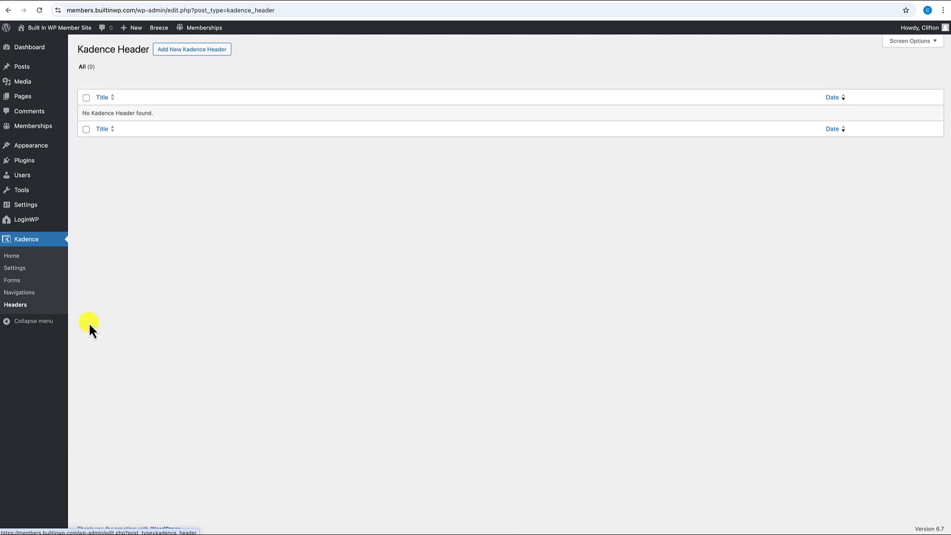
pyautogui.click(193, 52)
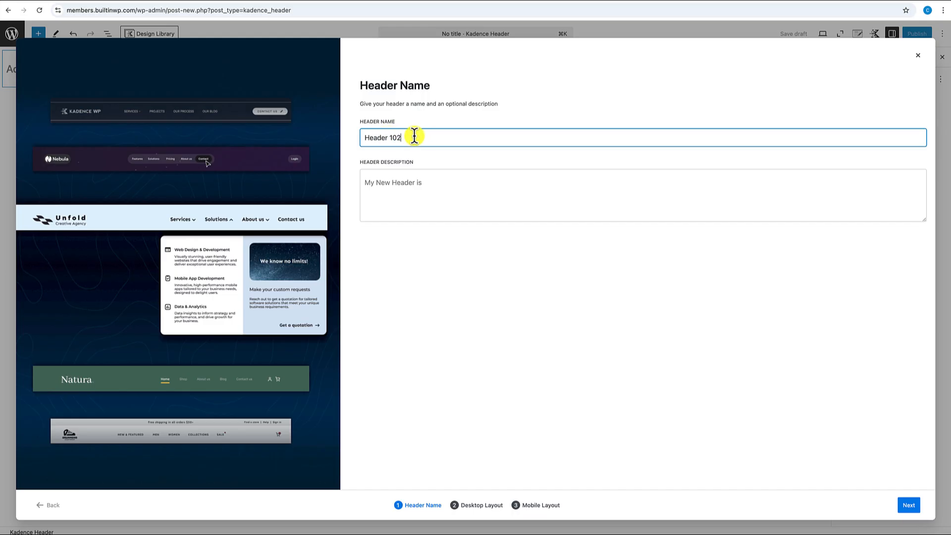
pyautogui.moveTo(414, 137); pyautogui.dragTo(355, 138)
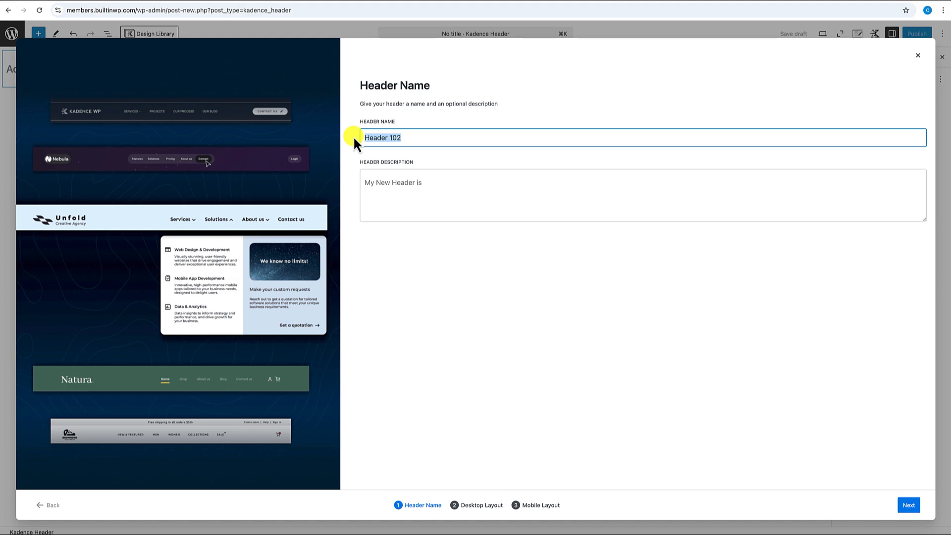
pyautogui.write('Member Site Header')
pyautogui.click(396, 176)
pyautogui.write('Member Site Header')
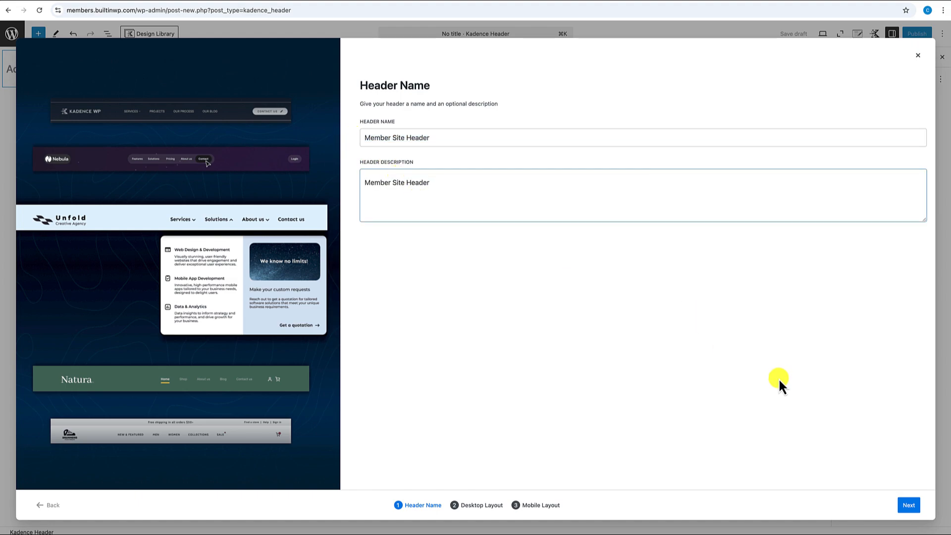
# - Choose blank layouts for both the desktop and tablet/mobile header
pyautogui.click(908, 505)
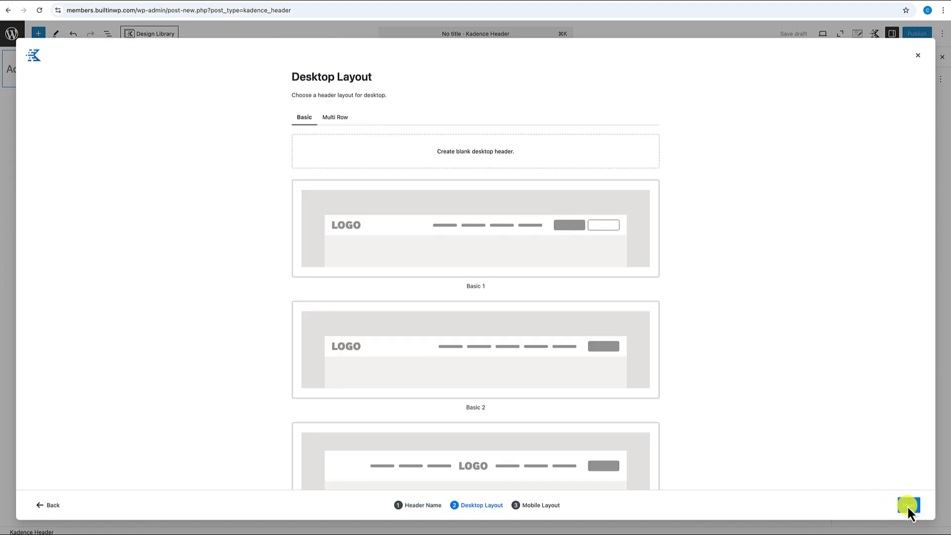
pyautogui.click(451, 159)
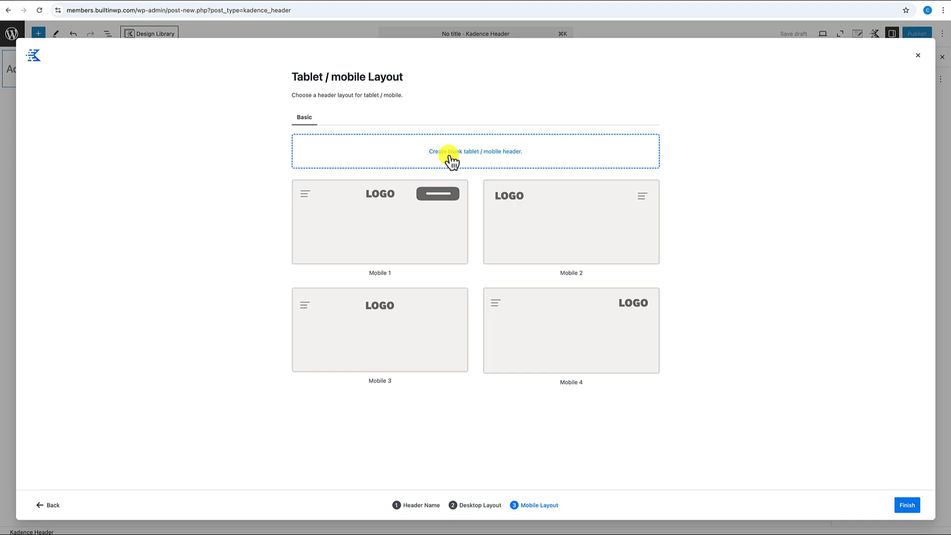
pyautogui.click(450, 158)
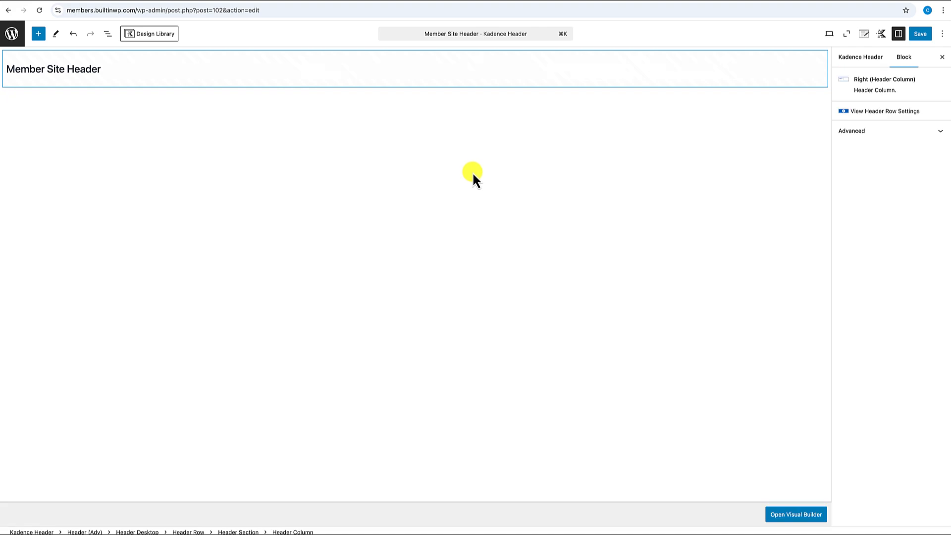
# - Open Member Site Header in the visual builder and begin adding a block to the middle row's left column
pyautogui.click(793, 518)
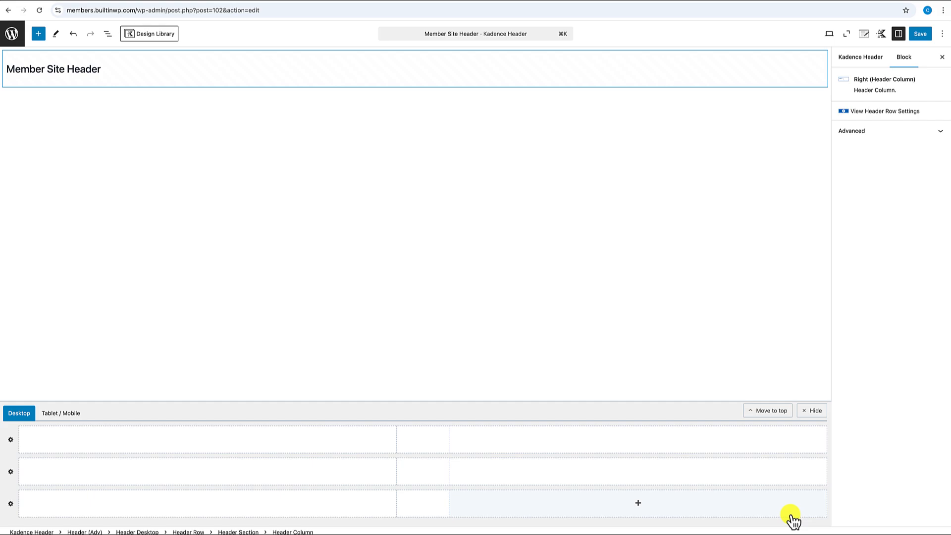
pyautogui.click(208, 471)
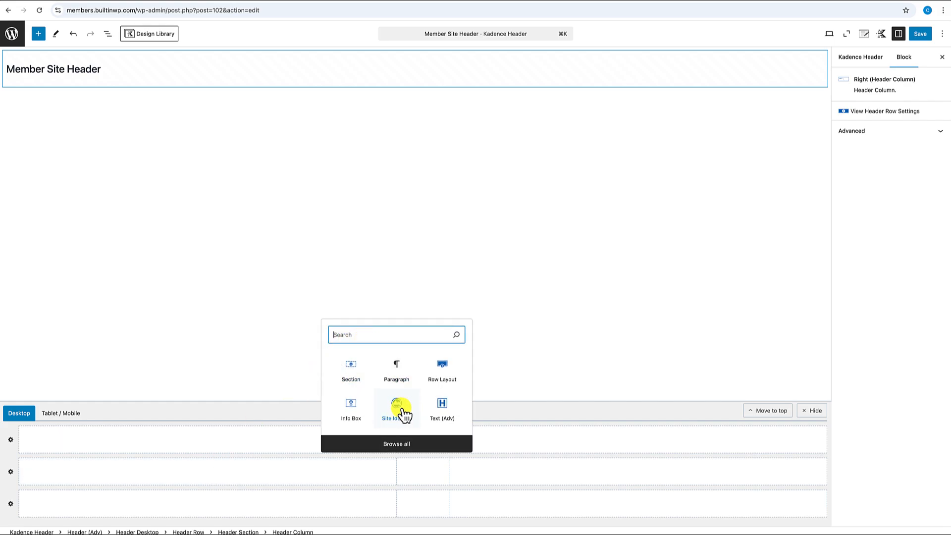
# - Insert a Site Identity block showing only the logo, with Show Site Title turned off
pyautogui.click(398, 414)
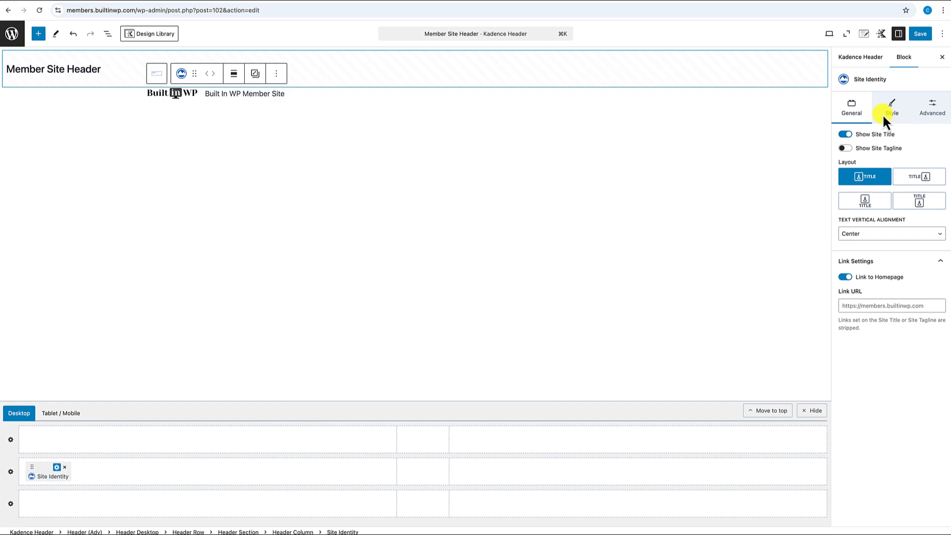
pyautogui.click(845, 134)
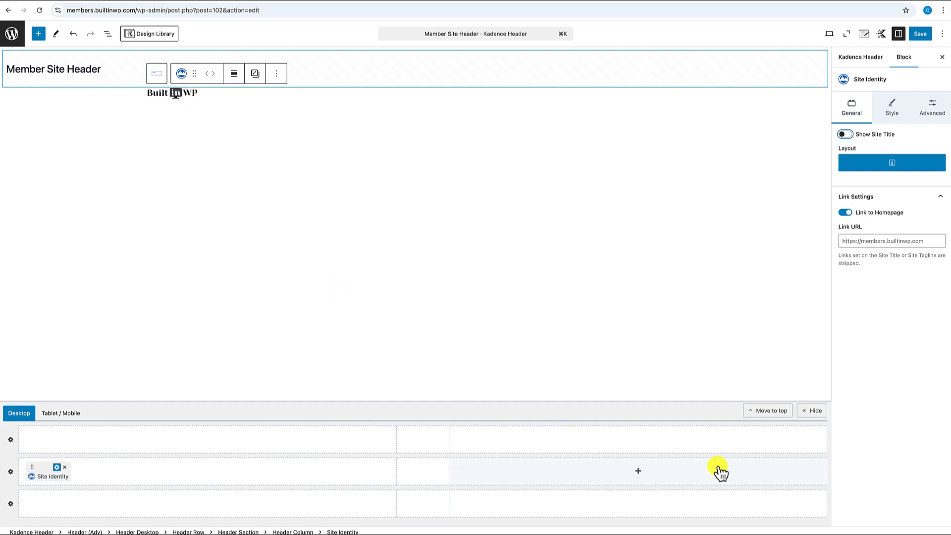
# - Insert a Login/out block, found by searching 'log', into the middle row's right column
pyautogui.click(637, 471)
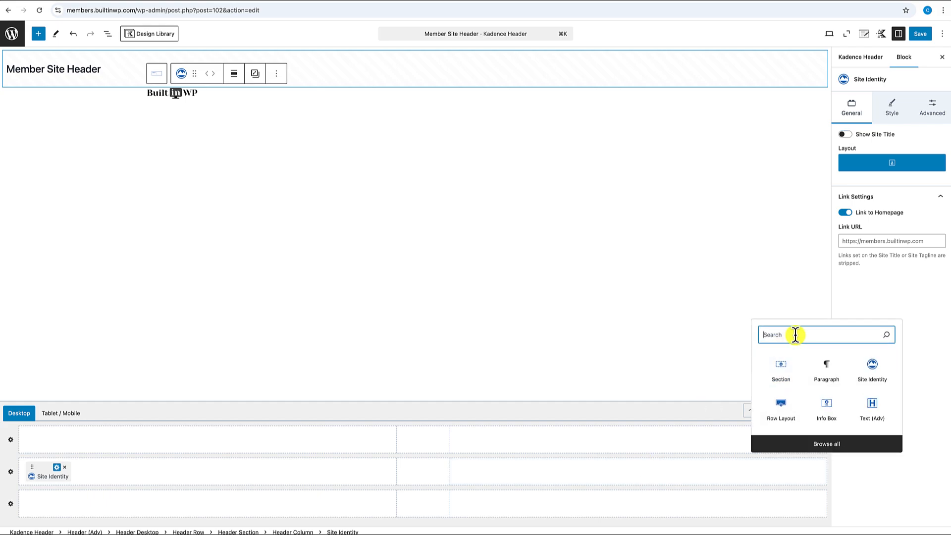
pyautogui.write('log')
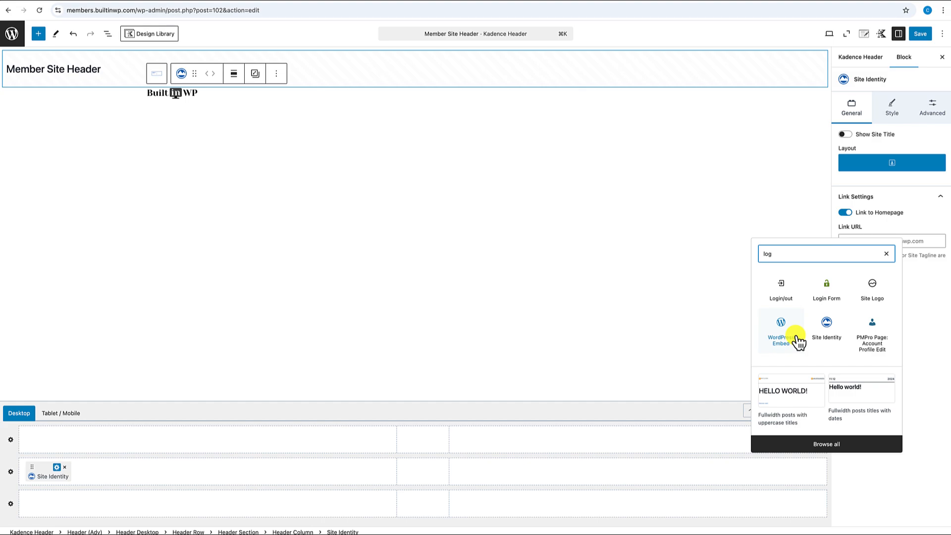
pyautogui.click(785, 293)
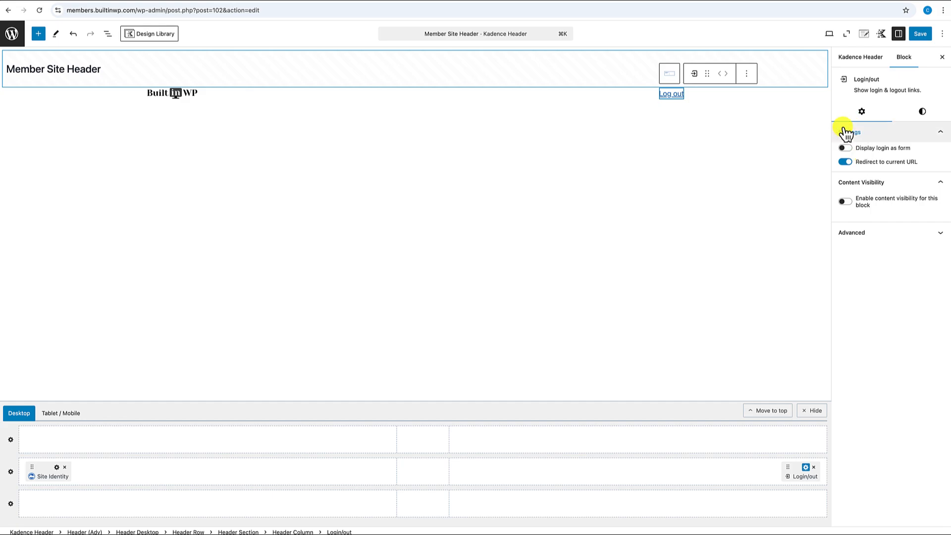
pyautogui.click(847, 163)
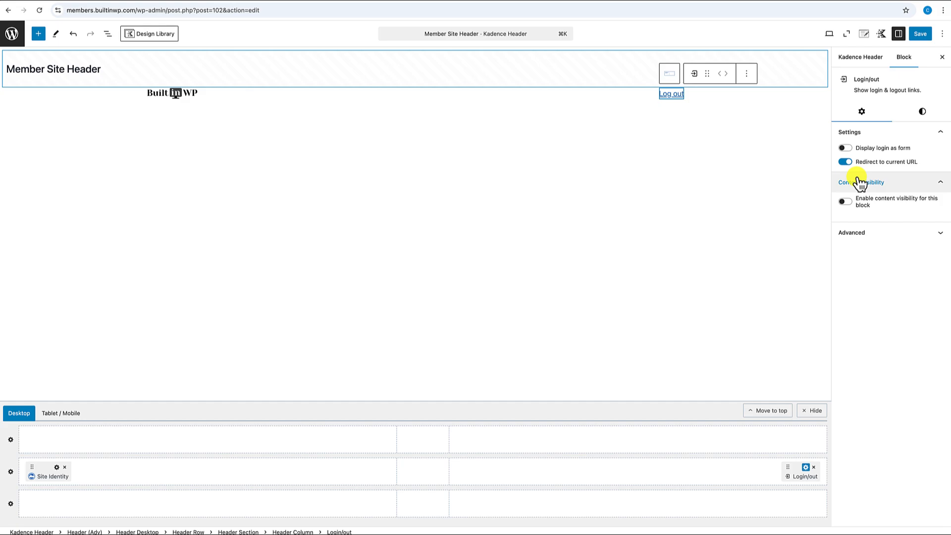
pyautogui.click(99, 102)
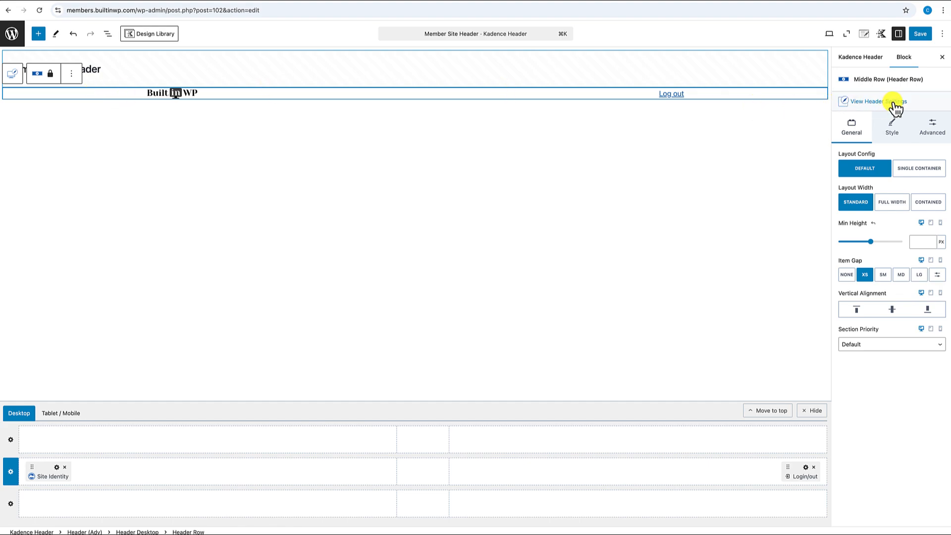
# - Set the middle row's top and bottom padding to XS
pyautogui.click(934, 130)
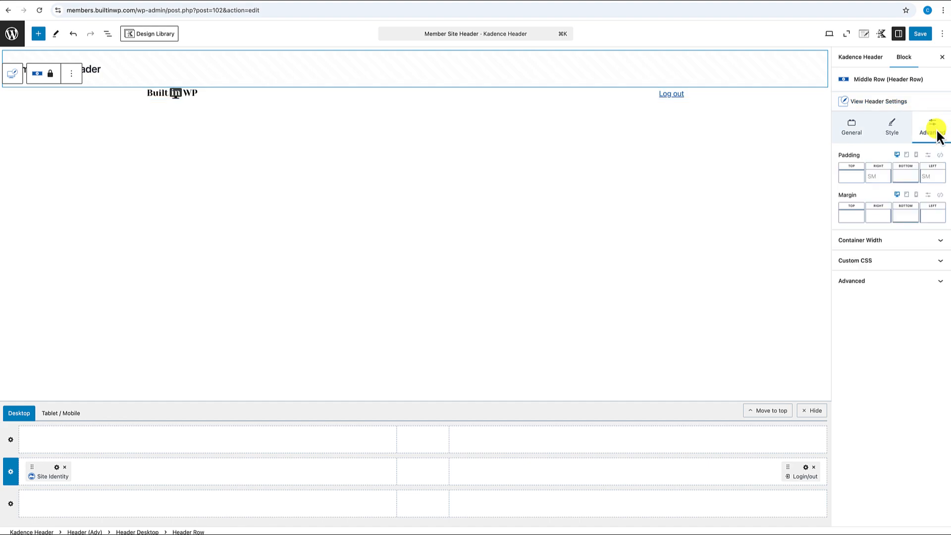
pyautogui.click(853, 177)
pyautogui.moveTo(758, 214); pyautogui.dragTo(769, 216)
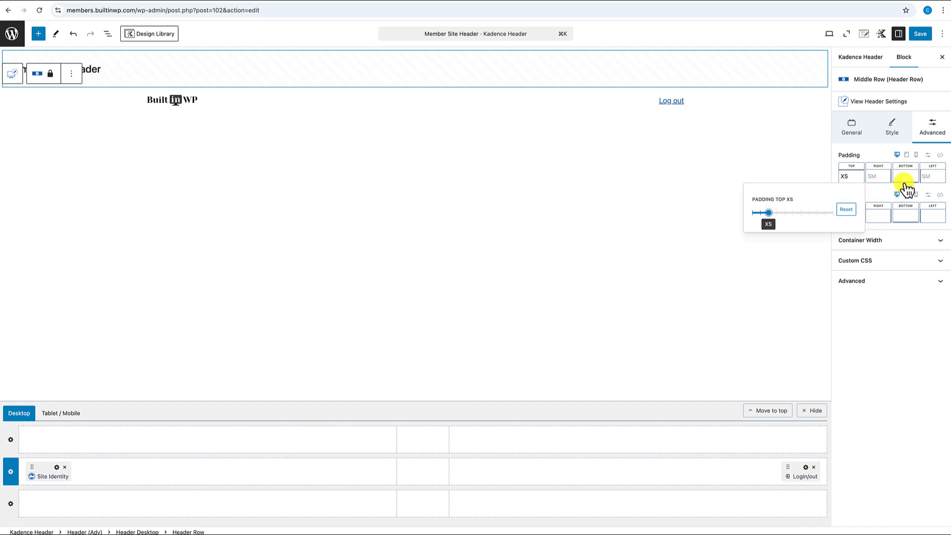
pyautogui.click(905, 177)
pyautogui.moveTo(813, 219); pyautogui.dragTo(826, 216)
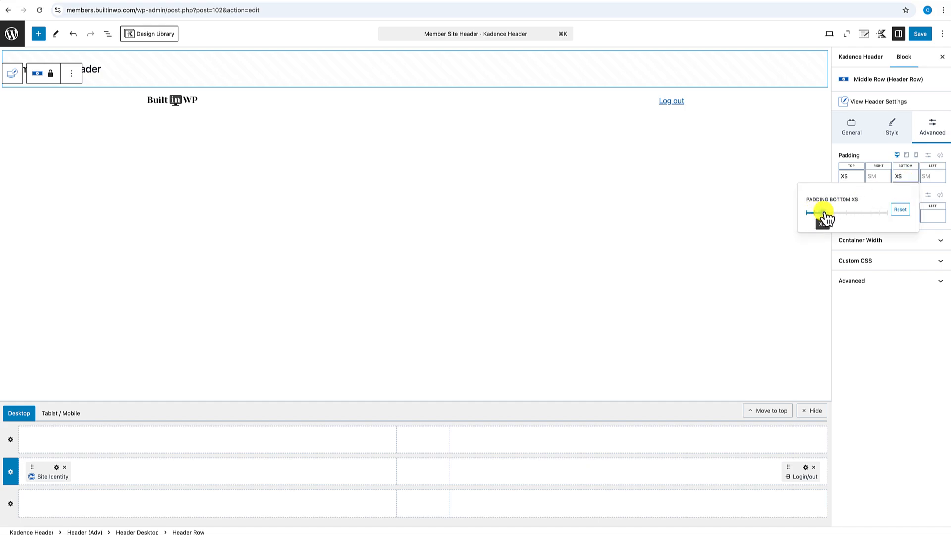
# - Check the row's background colour, save the header, and return to the headers list
pyautogui.click(893, 126)
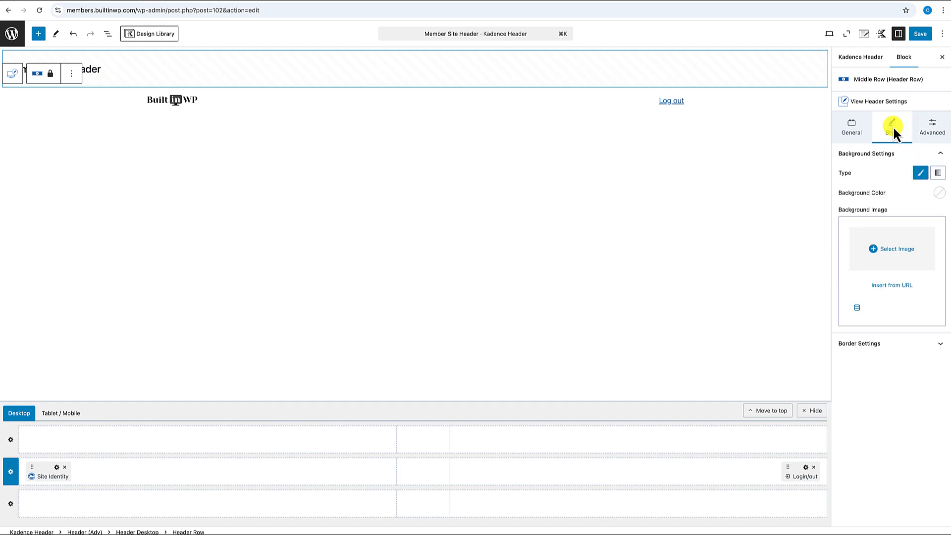
pyautogui.click(940, 194)
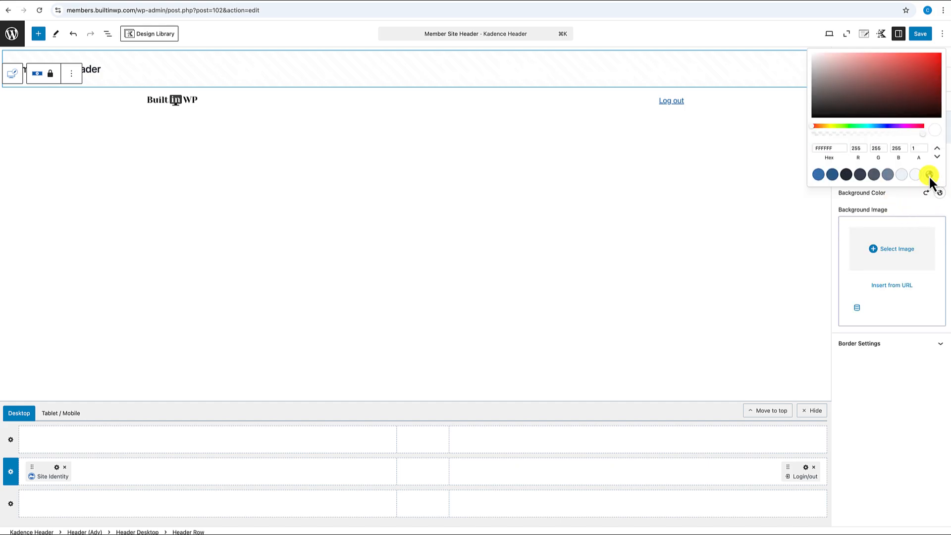
pyautogui.click(905, 198)
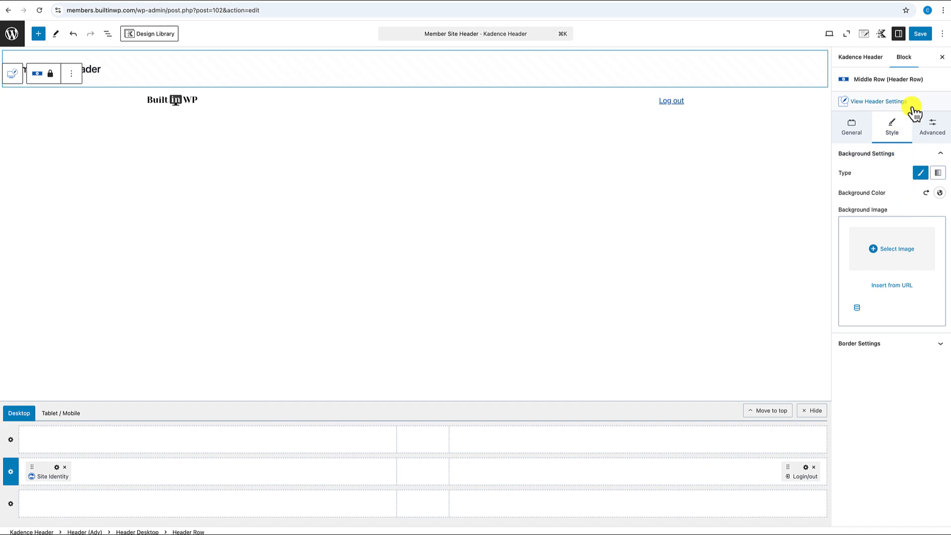
pyautogui.click(922, 34)
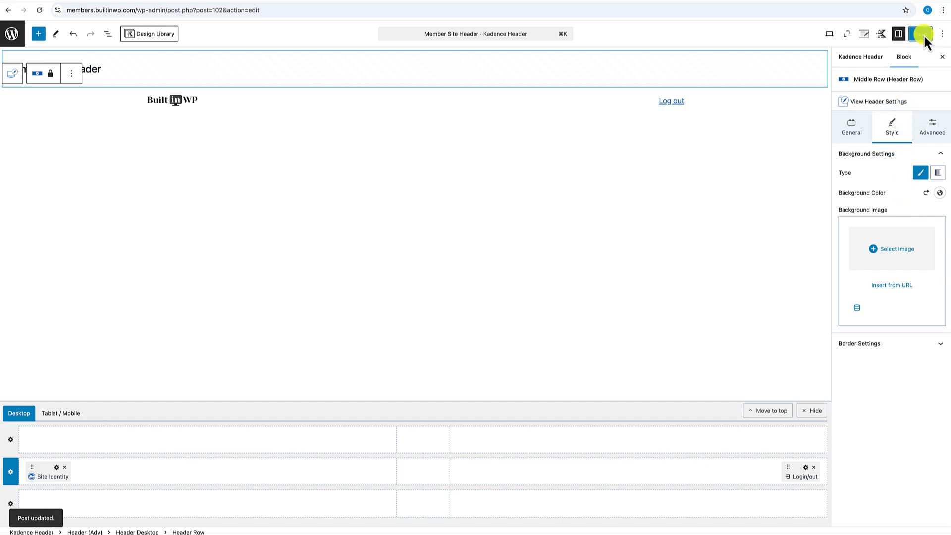
pyautogui.click(13, 38)
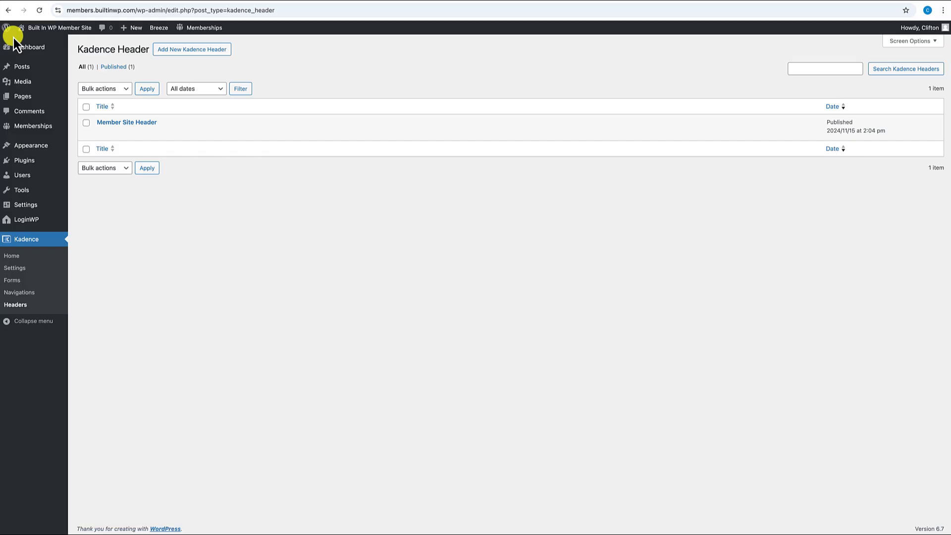
# - Enable Block Header in the Customizer, select Member Site Header, publish, and close
pyautogui.moveTo(28, 143)
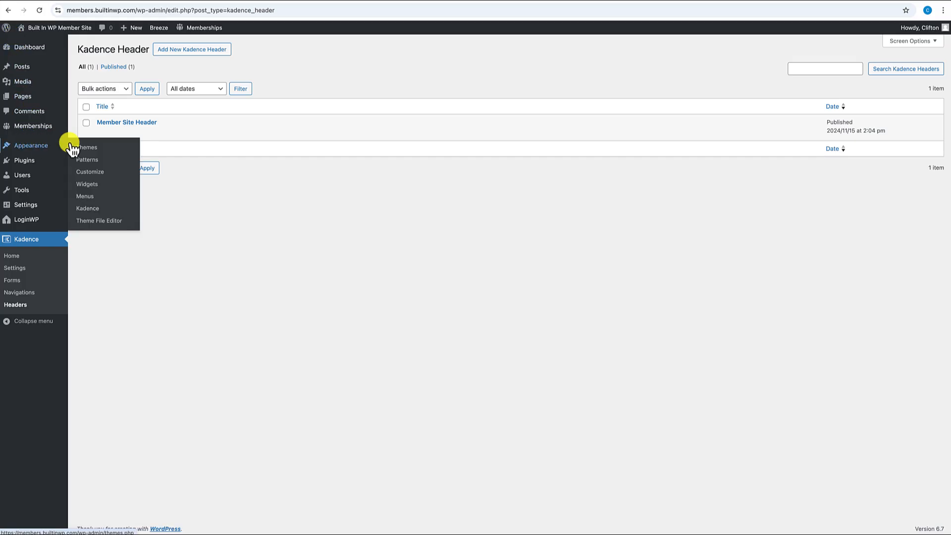
pyautogui.click(99, 176)
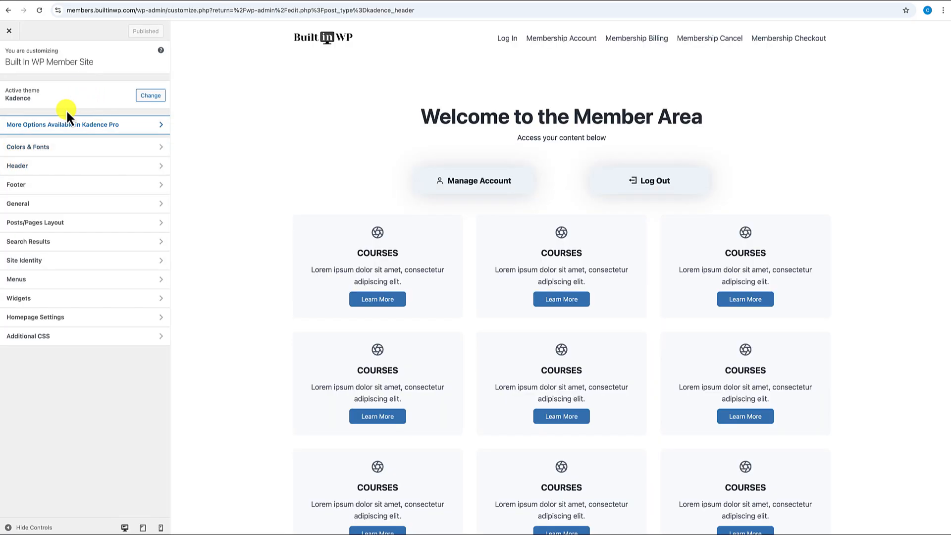
pyautogui.click(30, 171)
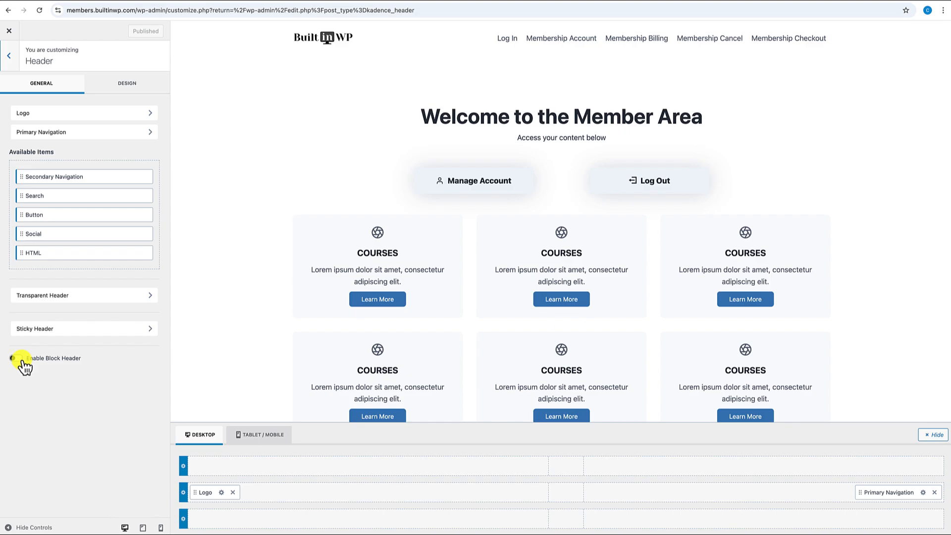
pyautogui.click(43, 359)
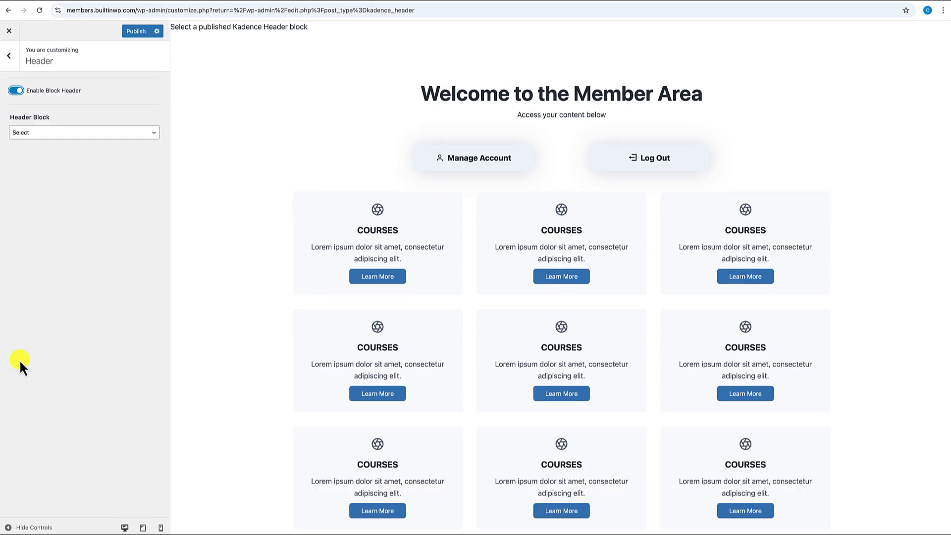
pyautogui.click(48, 134)
pyautogui.click(49, 124)
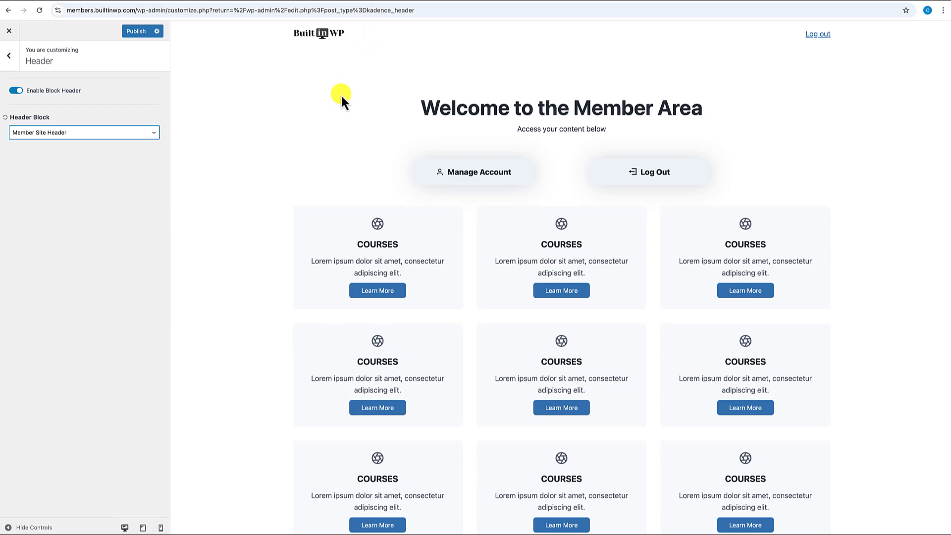
pyautogui.click(135, 31)
pyautogui.click(9, 31)
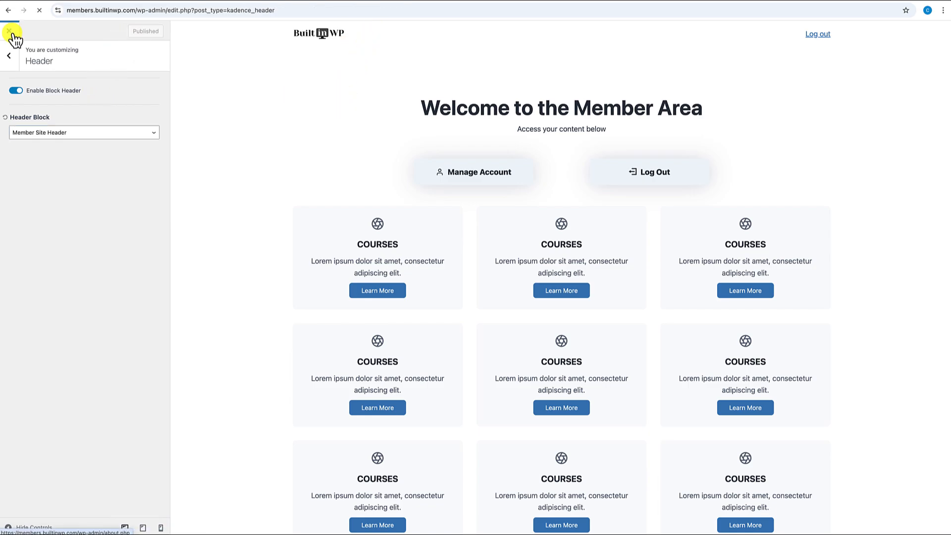
# - Delete the Log Out button from the Membership Account page
pyautogui.click(58, 28)
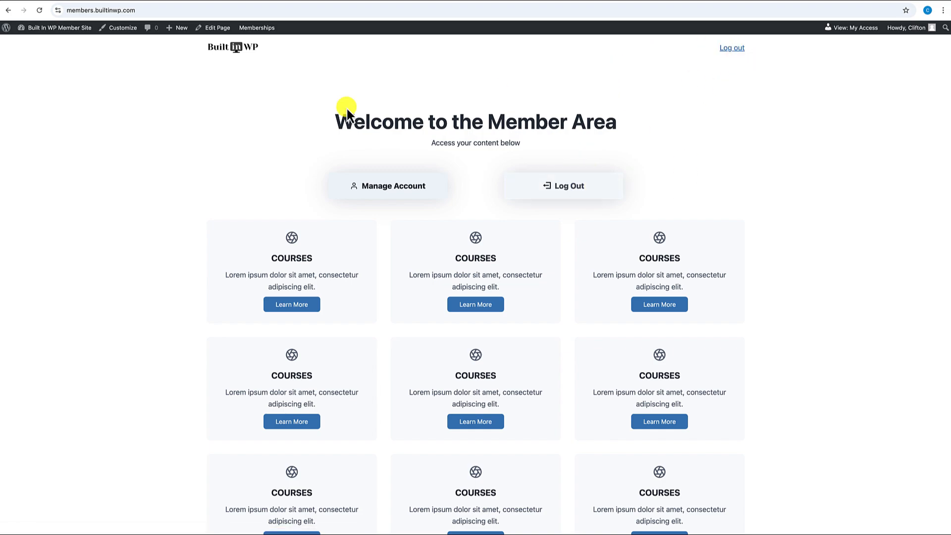
pyautogui.click(221, 28)
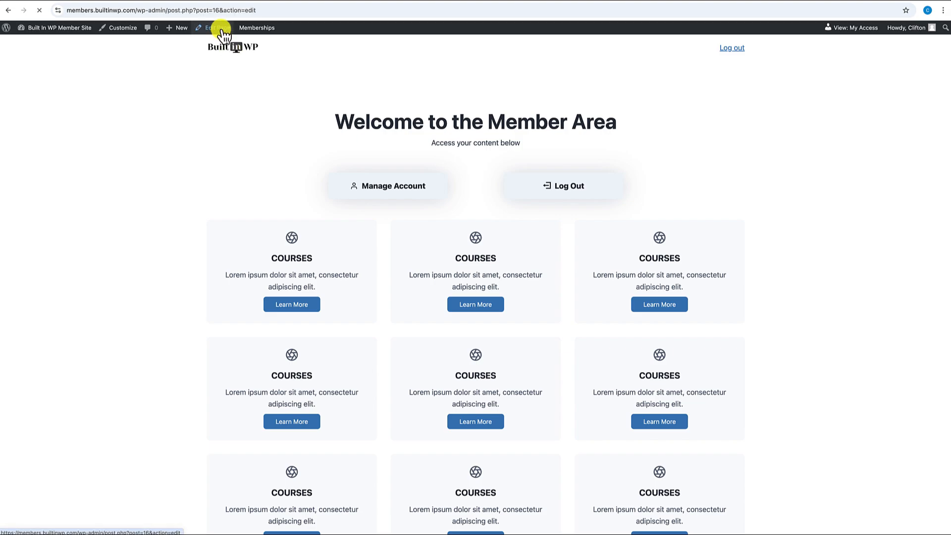
pyautogui.click(414, 193)
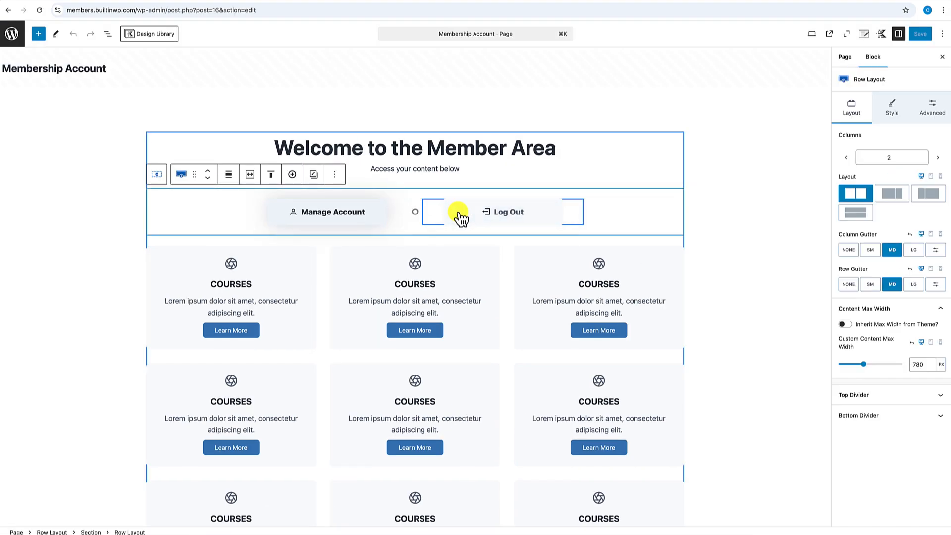
pyautogui.click(460, 217)
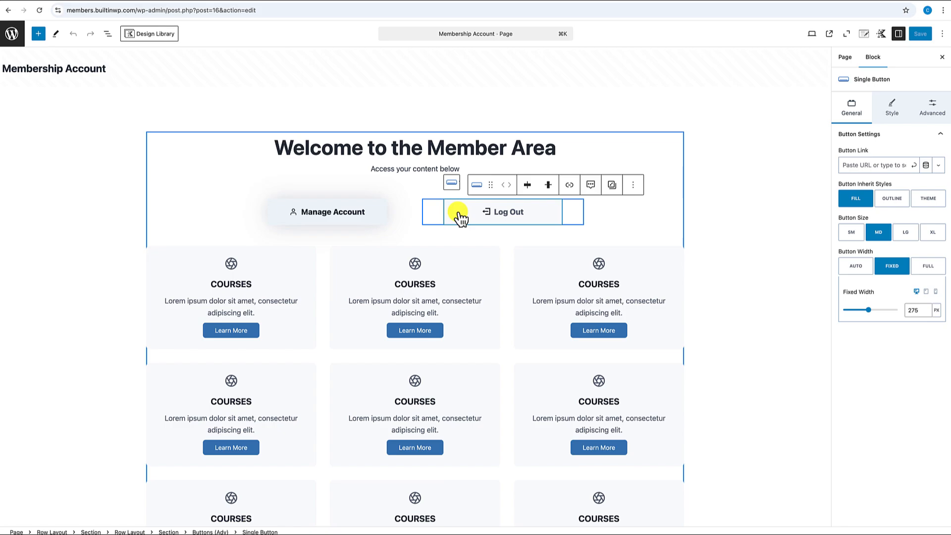
pyautogui.press('BackSpace')
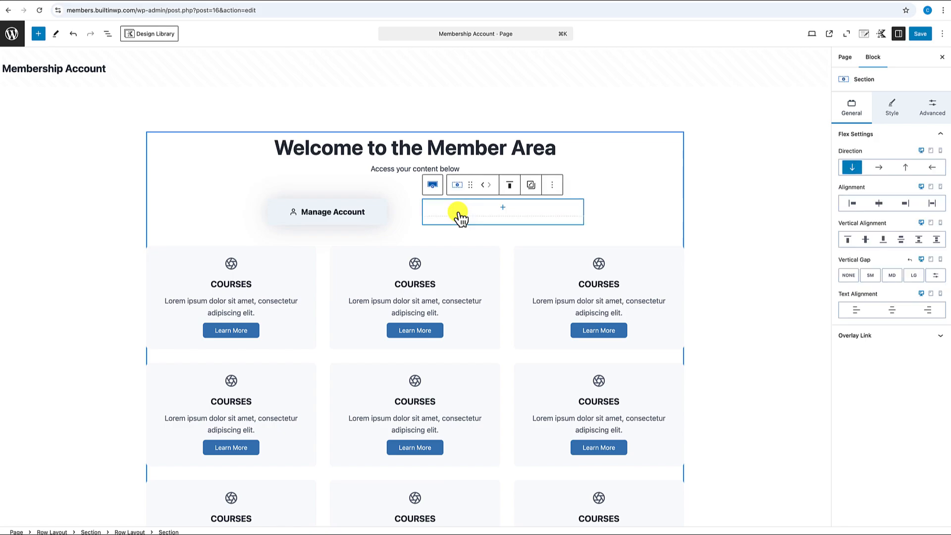
# - Set the button row to 1 column, save the page, and view it live
pyautogui.click(414, 199)
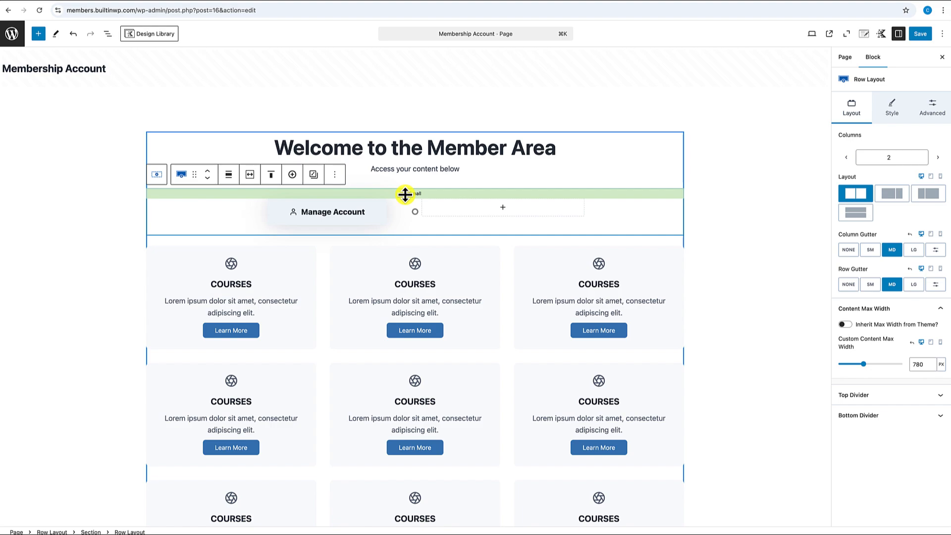
pyautogui.click(848, 157)
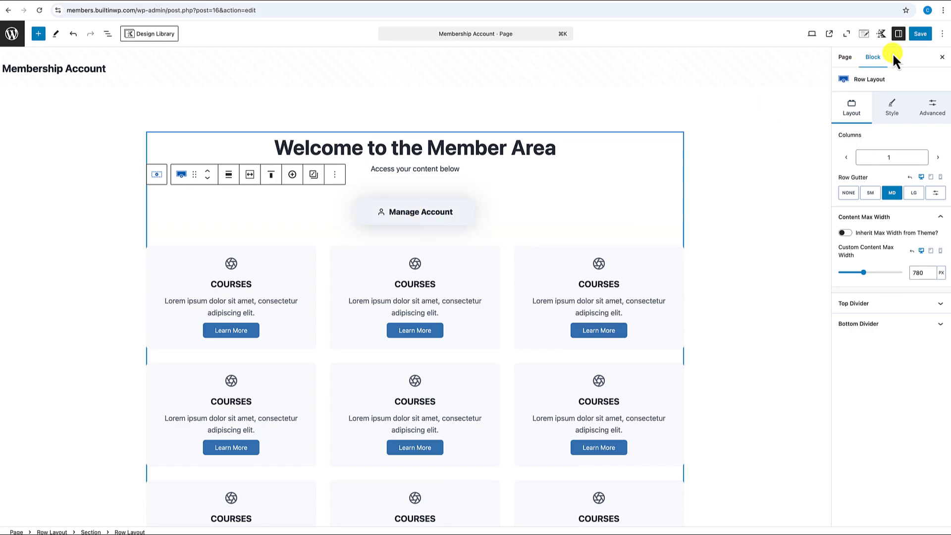
pyautogui.click(920, 34)
pyautogui.click(89, 519)
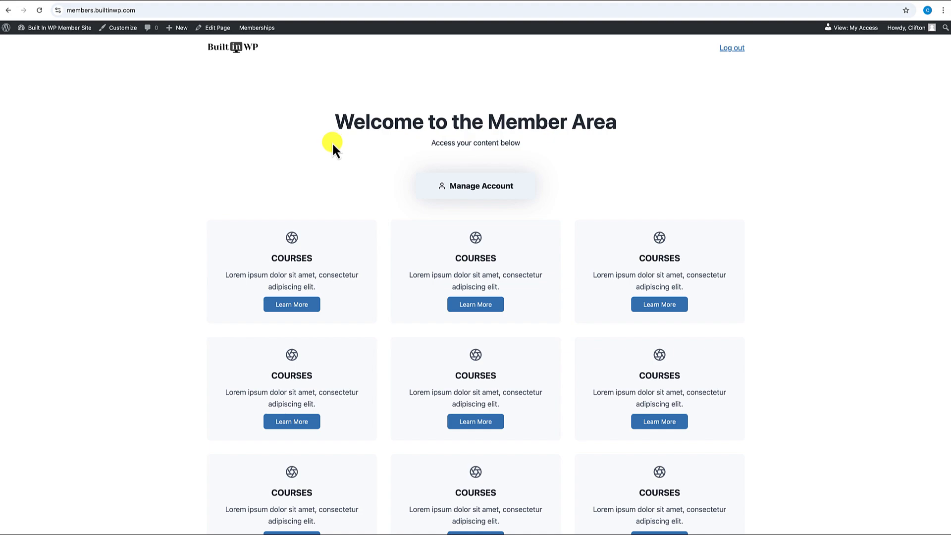
# - Log out, test the 'Please Sign up here.' and logo links, then return to builtinwp.com
pyautogui.click(733, 48)
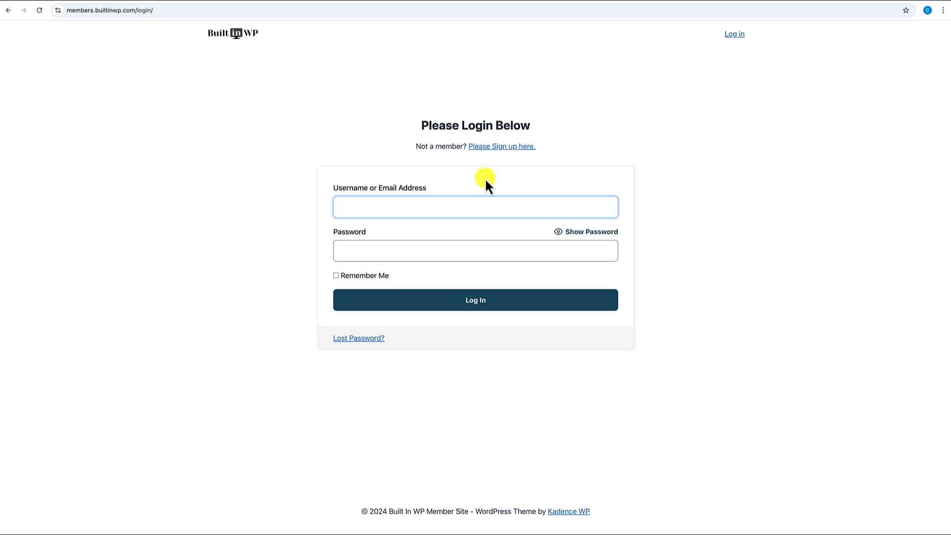
pyautogui.click(505, 148)
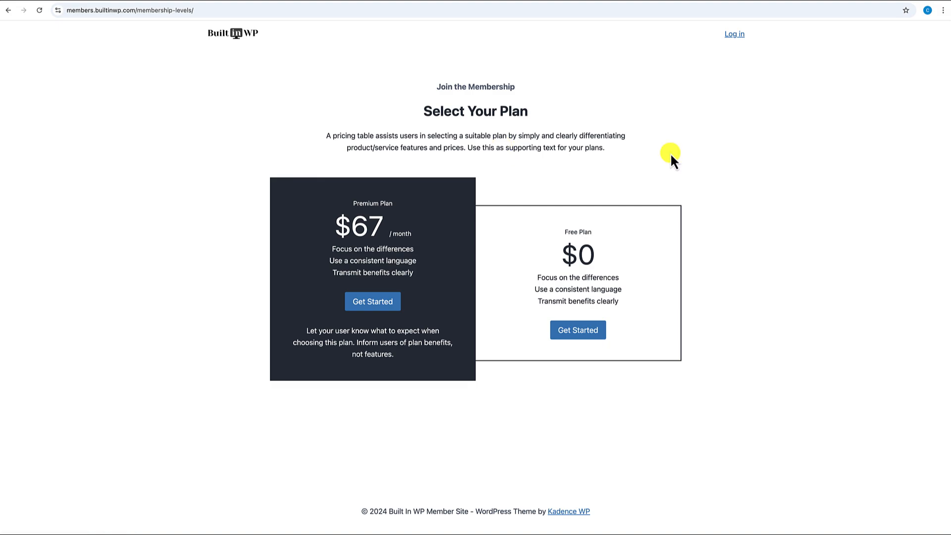
pyautogui.click(231, 40)
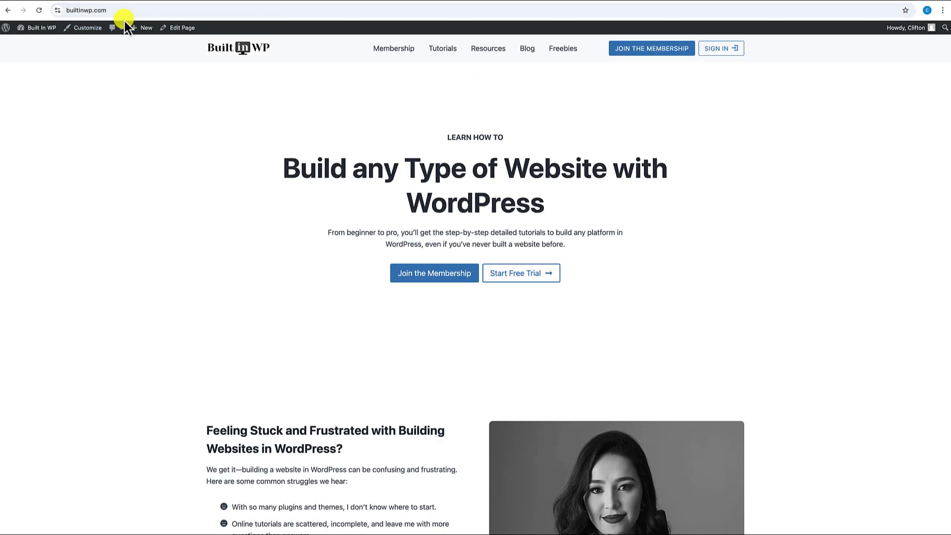
pyautogui.click(388, 2)
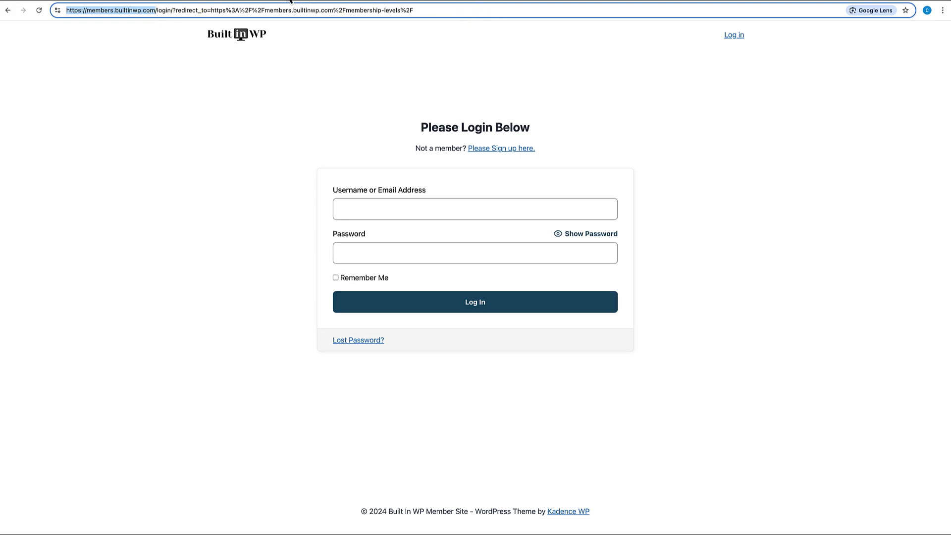
pyautogui.click(286, 1)
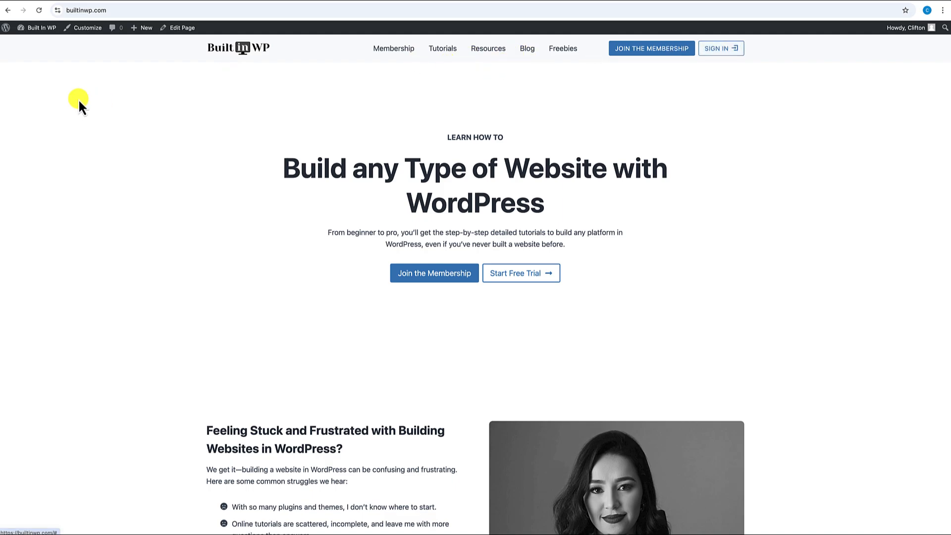
# - In Primary Custom Header, link the JOIN THE MEMBERSHIP button to the membership-levels page URL
pyautogui.click(37, 38)
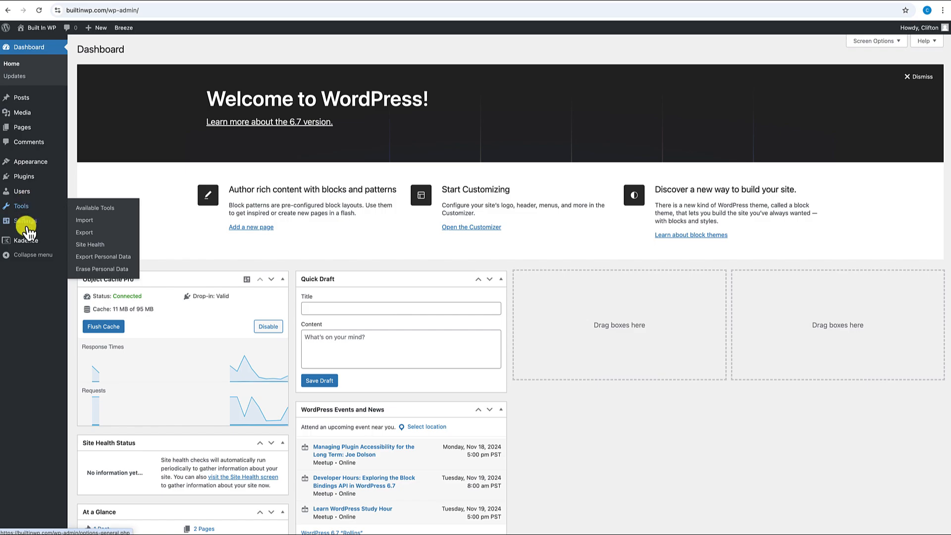
pyautogui.moveTo(26, 240)
pyautogui.click(82, 291)
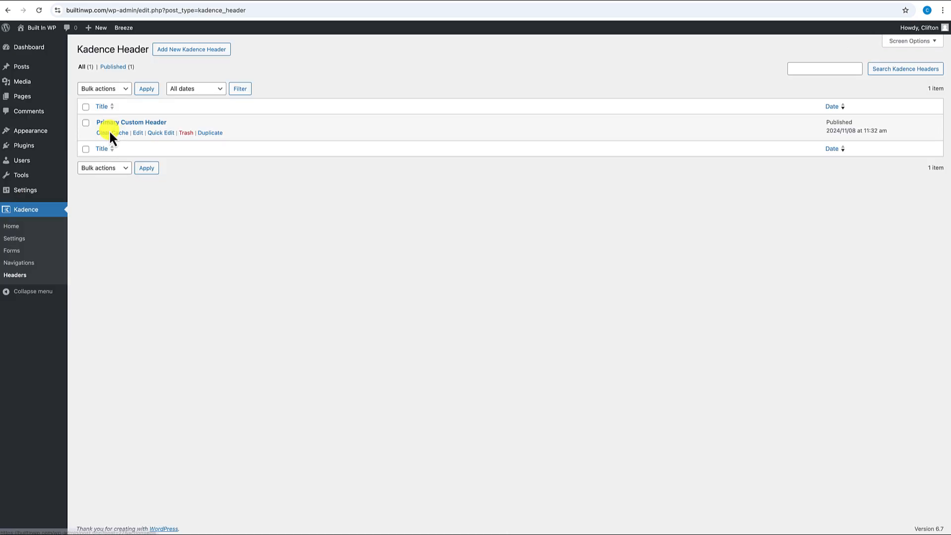
pyautogui.click(141, 133)
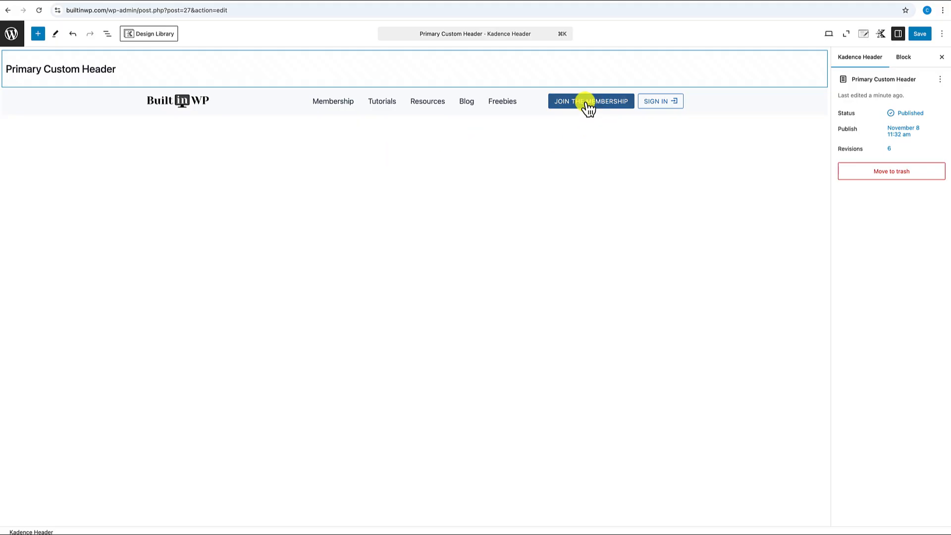
pyautogui.click(589, 108)
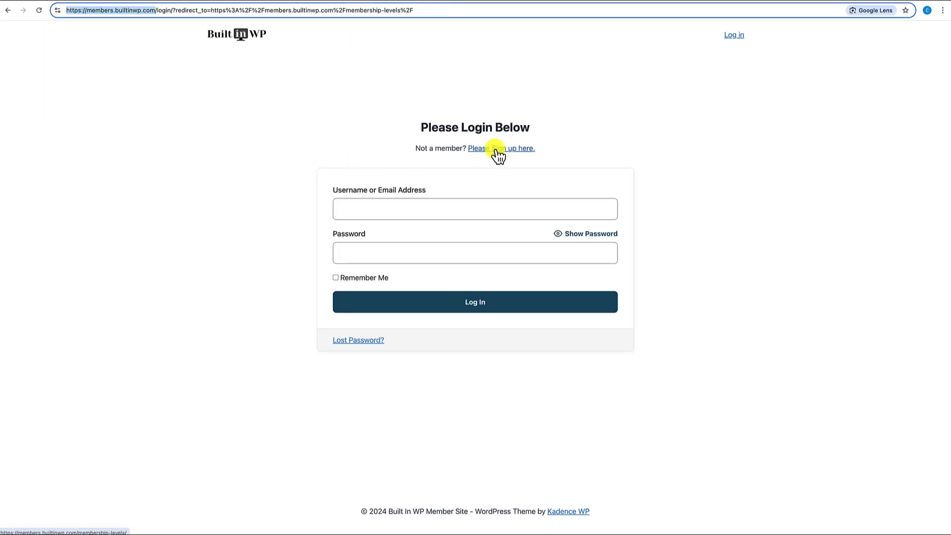
pyautogui.click(497, 150)
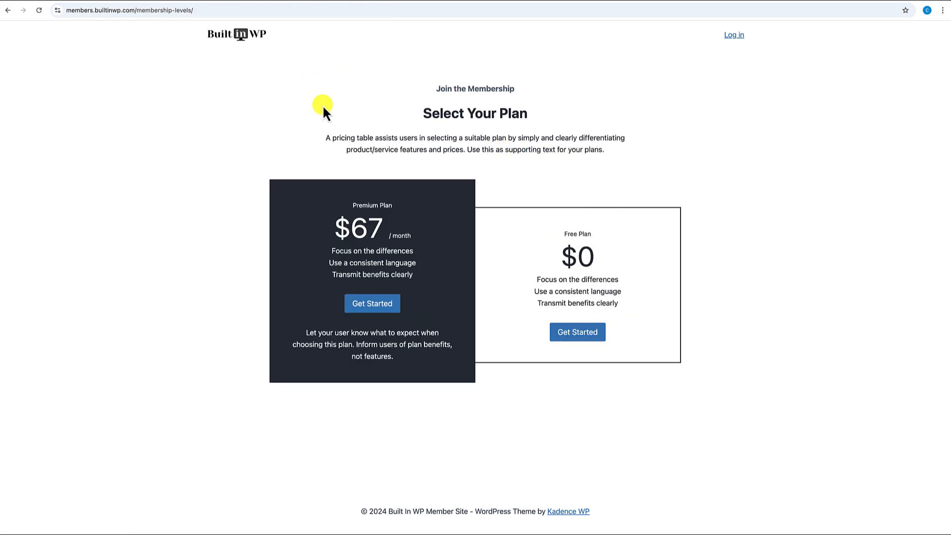
pyautogui.click(205, 11)
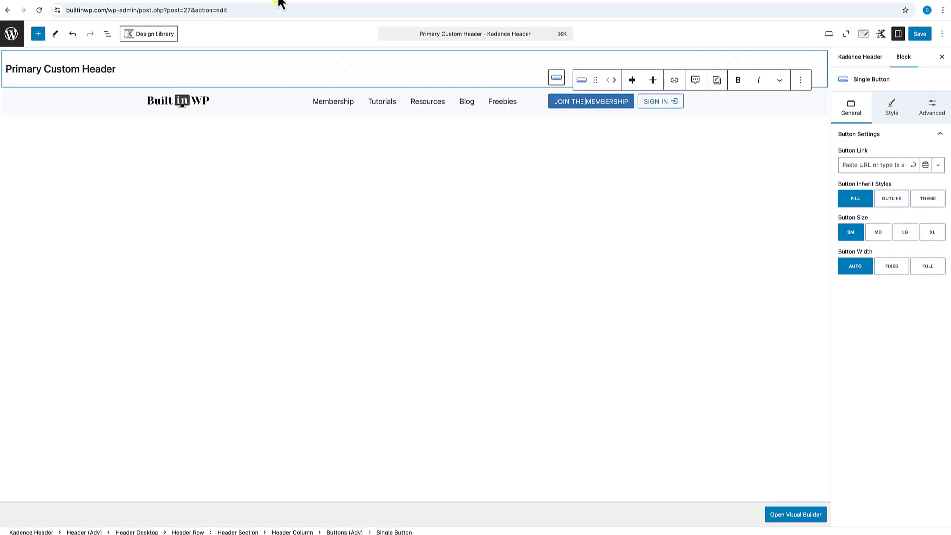
pyautogui.click(864, 165)
pyautogui.press('super+v')
pyautogui.click(913, 166)
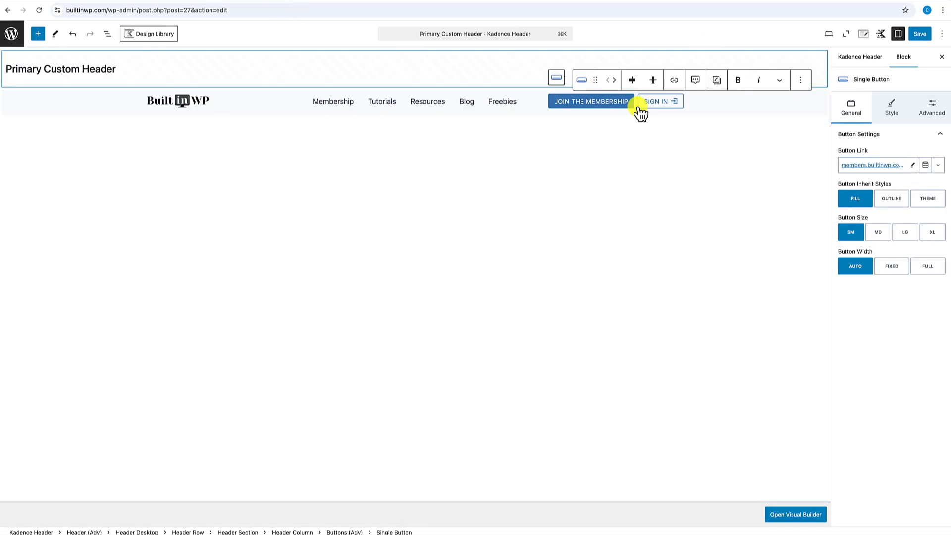
# - Link the SIGN IN button to the members.builtinwp.com login page and save the header
pyautogui.click(664, 110)
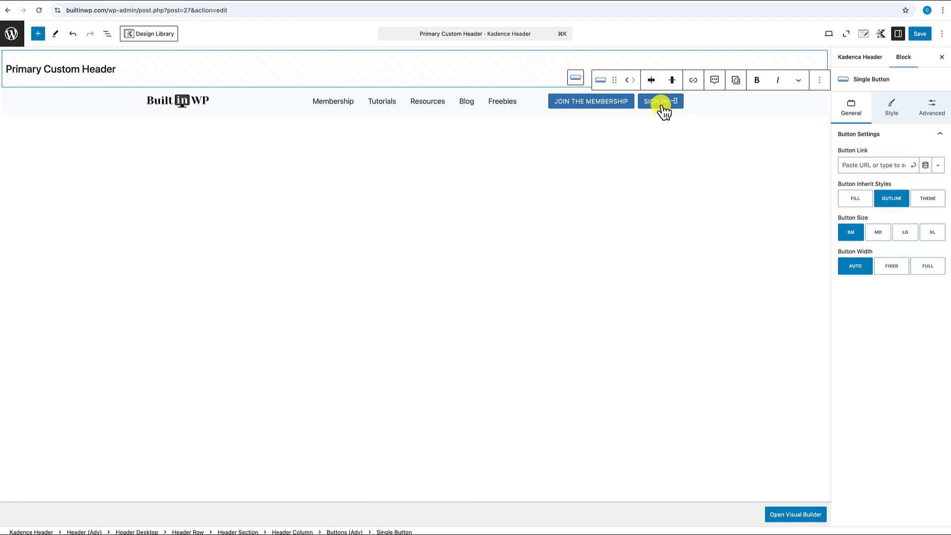
pyautogui.click(402, 2)
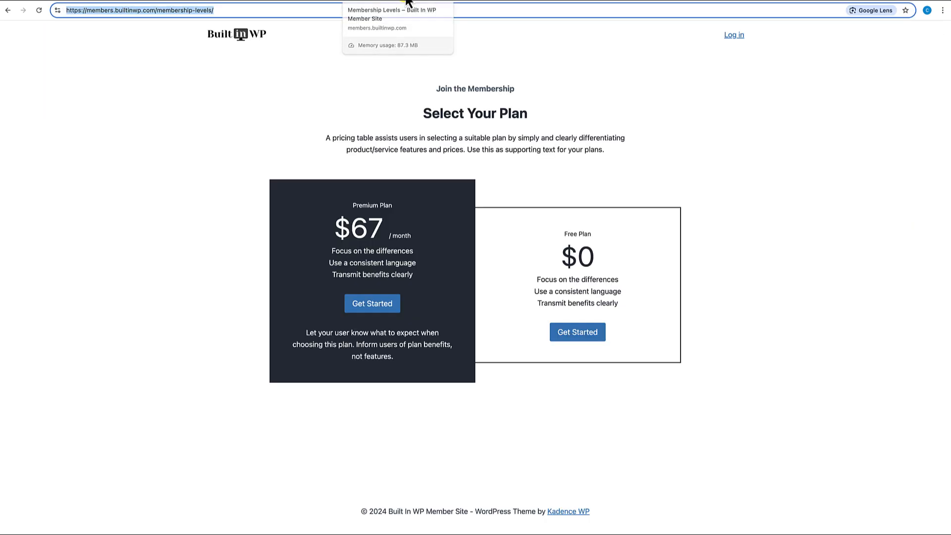
pyautogui.click(739, 38)
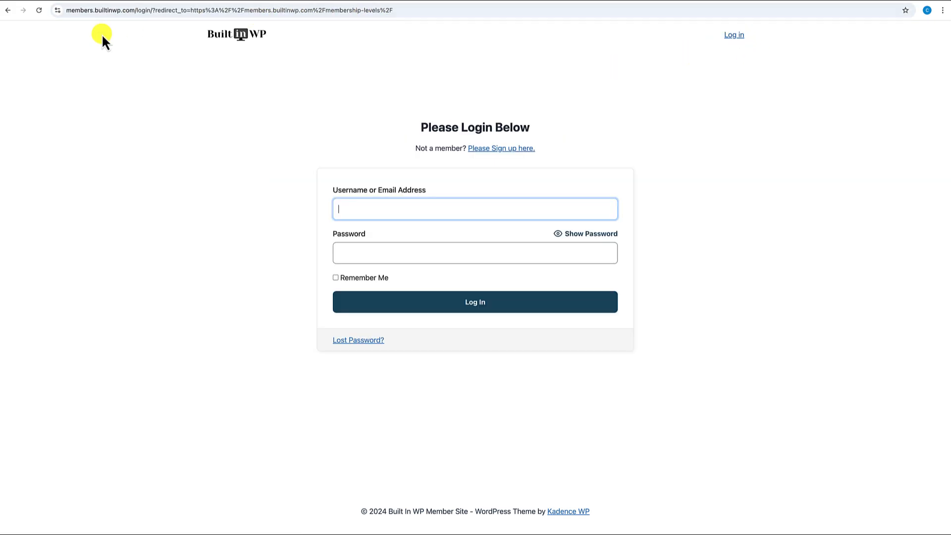
pyautogui.moveTo(148, 9); pyautogui.dragTo(40, 13)
pyautogui.press('super+c')
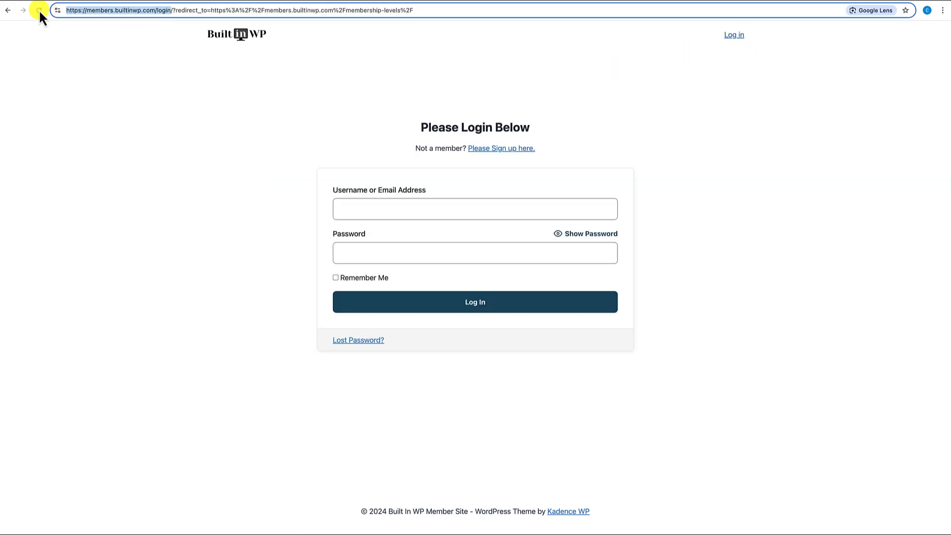
pyautogui.click(260, 3)
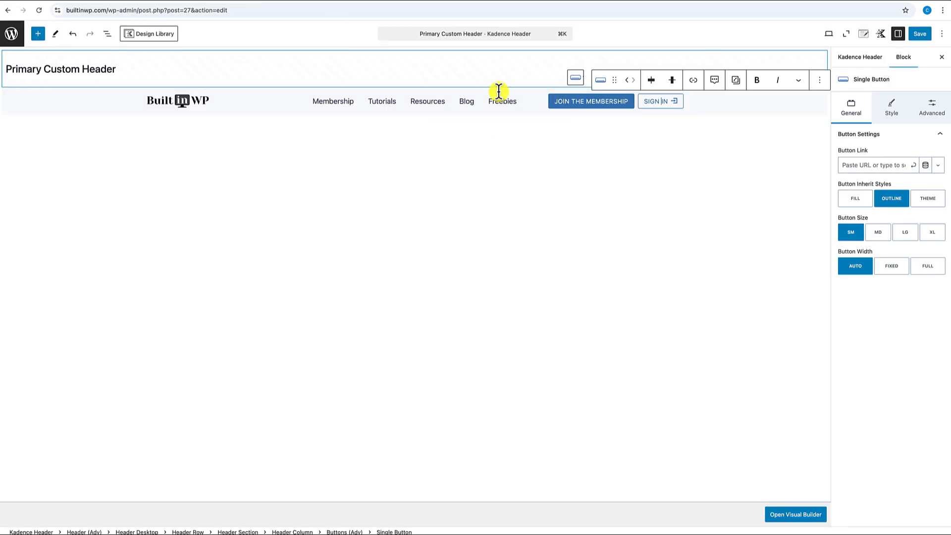
pyautogui.click(881, 164)
pyautogui.press('super+v')
pyautogui.click(913, 164)
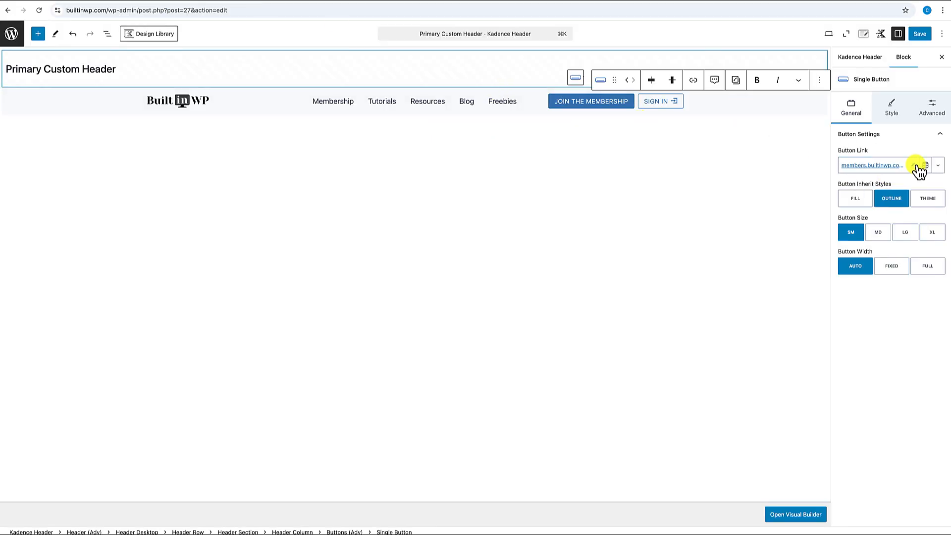
pyautogui.click(919, 33)
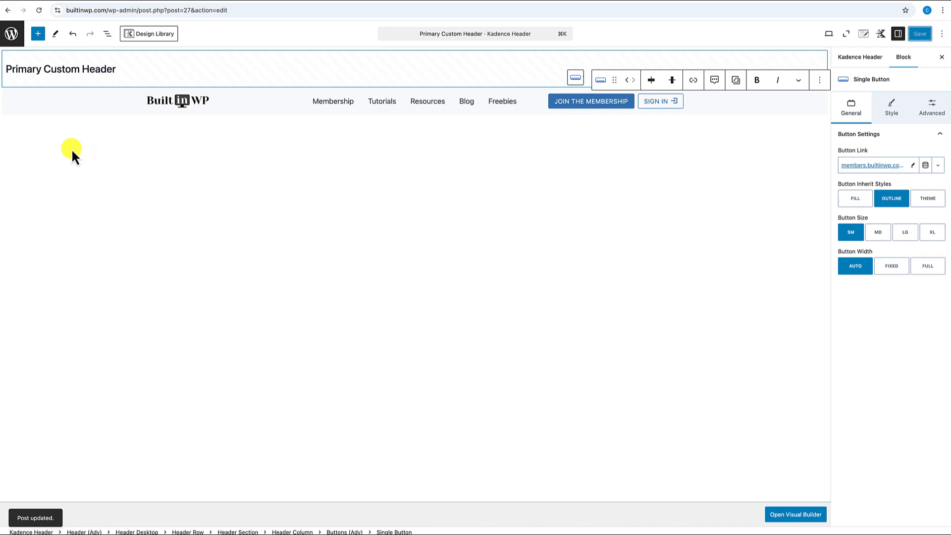
pyautogui.click(11, 35)
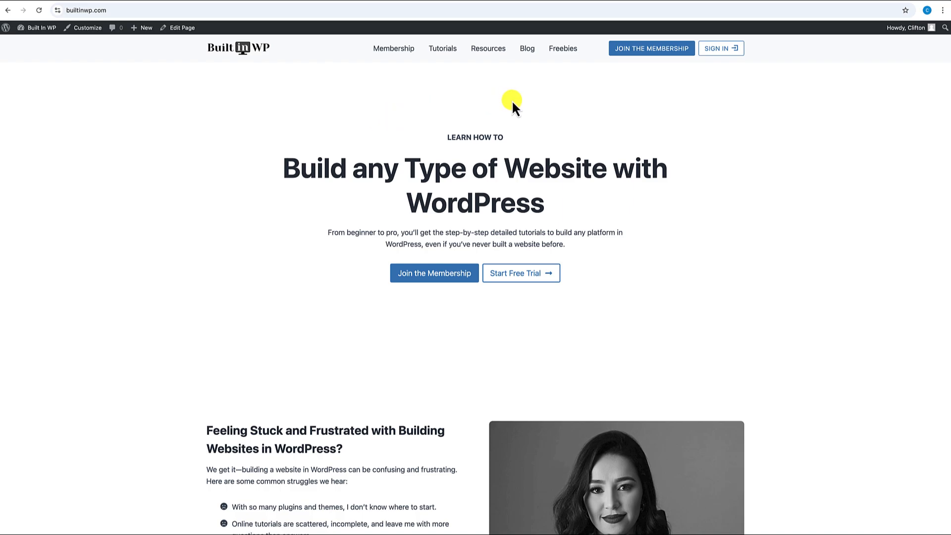
pyautogui.click(647, 49)
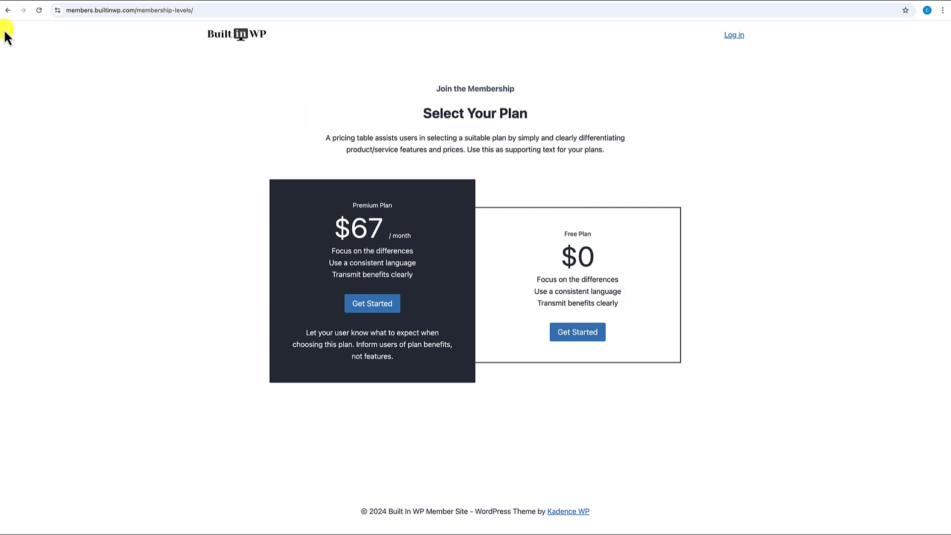
pyautogui.click(8, 10)
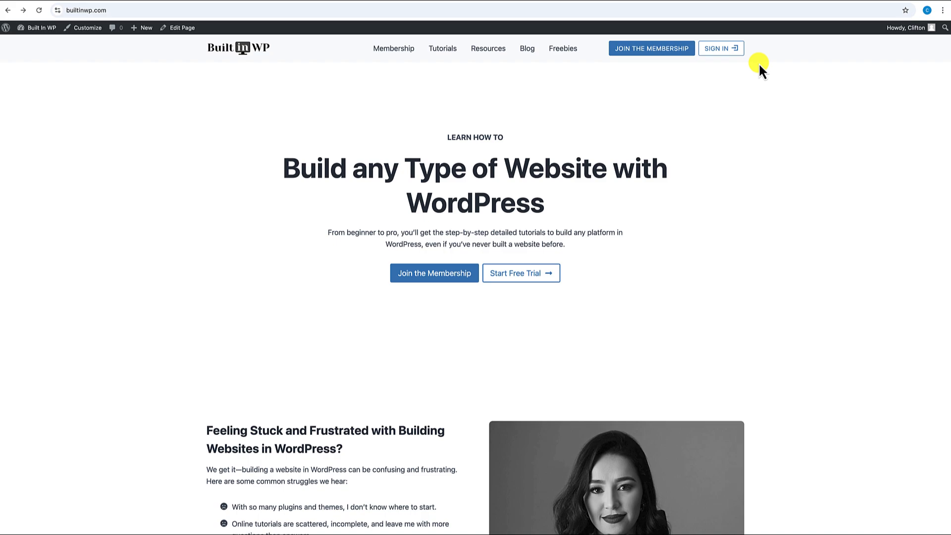
pyautogui.click(724, 52)
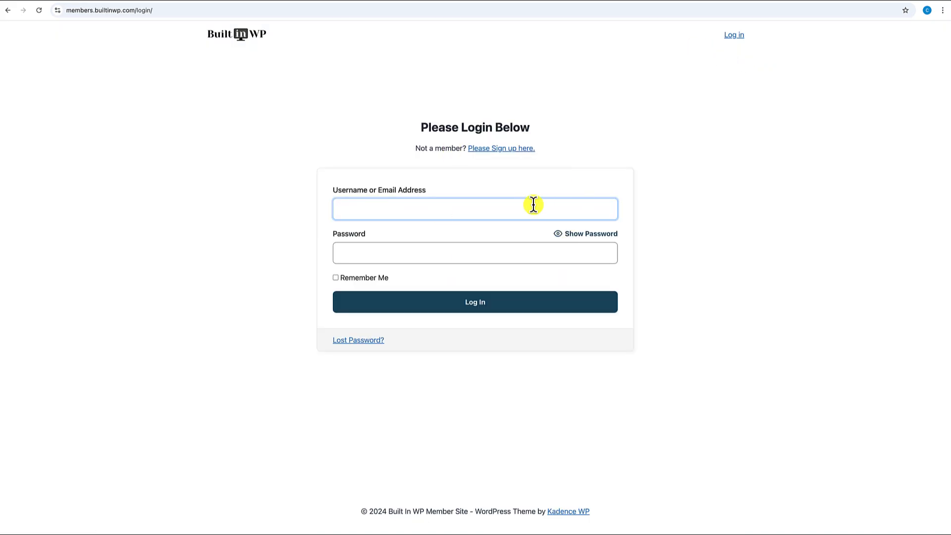
pyautogui.click(7, 11)
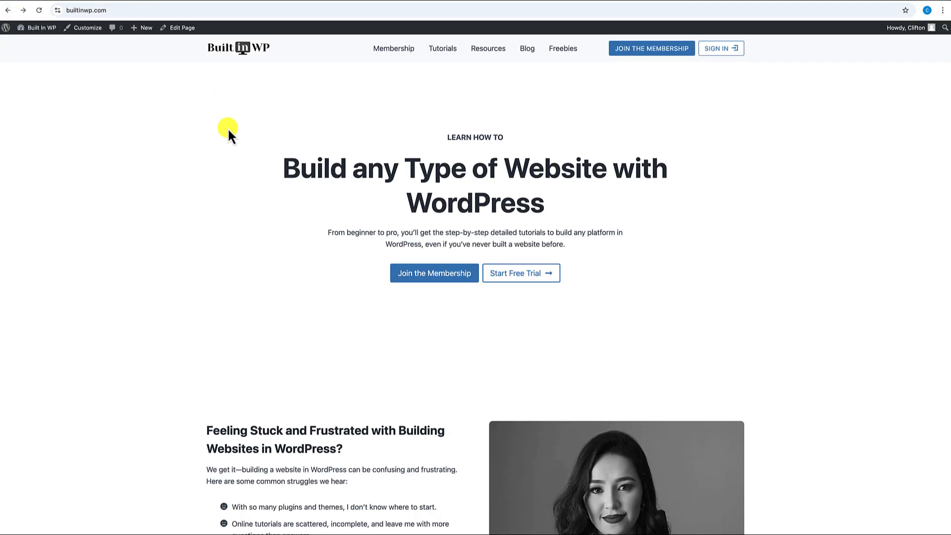
pyautogui.scroll(-2, 228, 127)
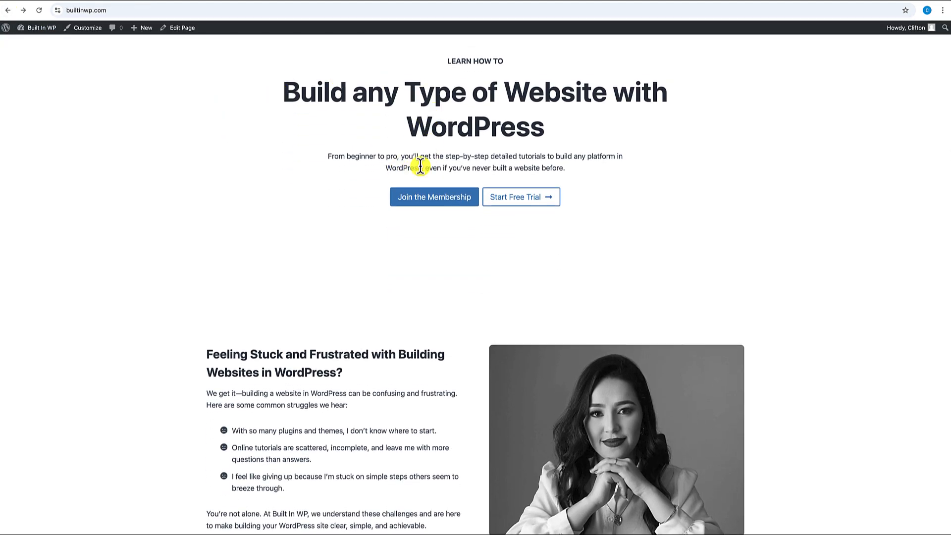
pyautogui.click(182, 29)
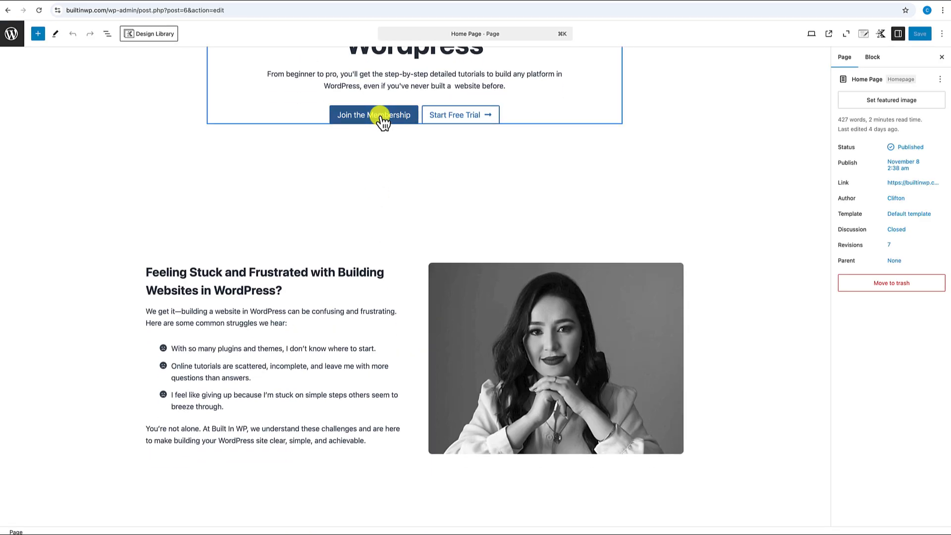
# - Link the hero's Join the Membership button to the membership-levels page URL
pyautogui.click(383, 118)
pyautogui.click(489, 1)
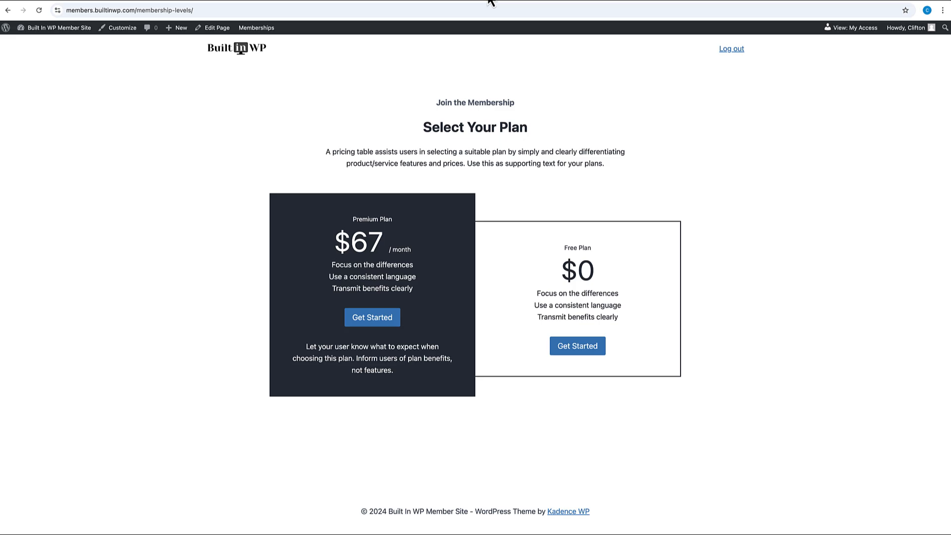
pyautogui.click(214, 13)
pyautogui.press('super+c')
pyautogui.click(346, 1)
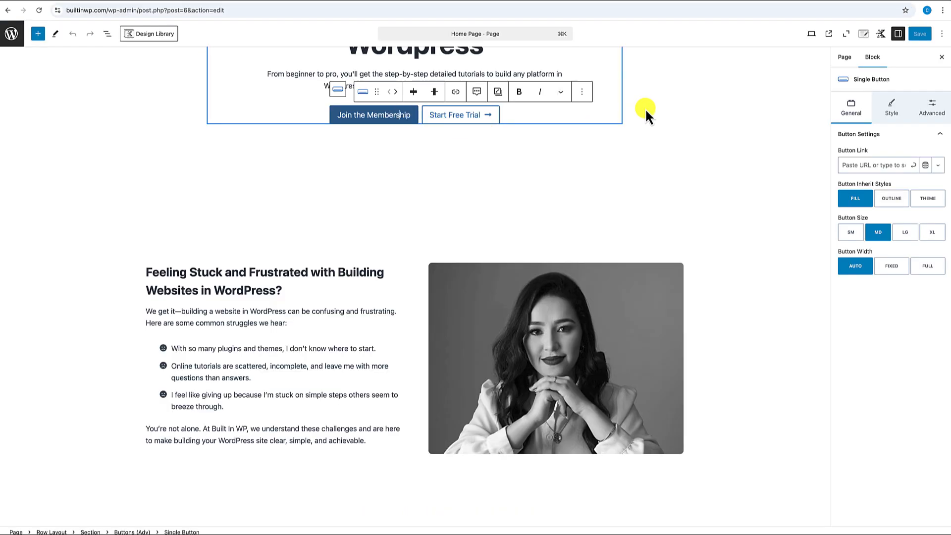
pyautogui.click(860, 164)
pyautogui.press('super+v')
pyautogui.click(913, 166)
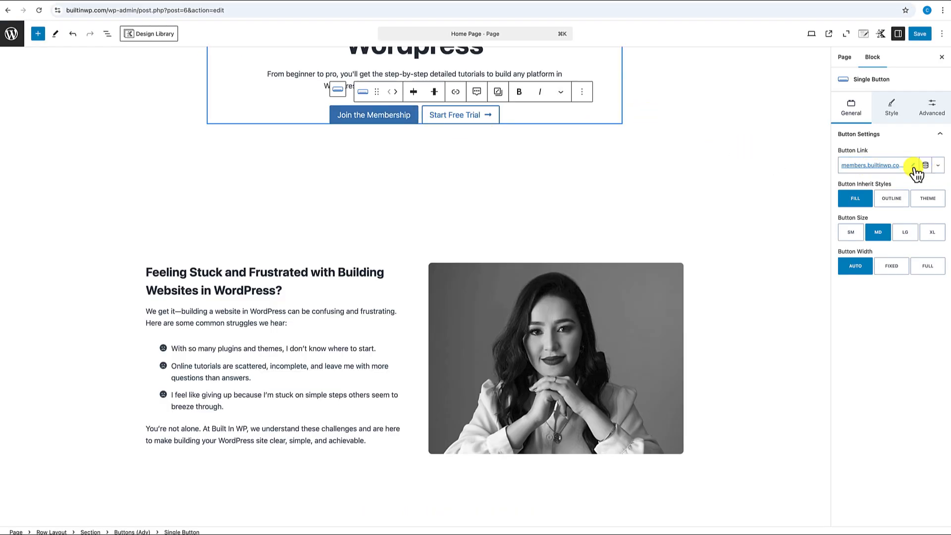
# - Delete the hero's Start Free Trial button
pyautogui.scroll(2, 520, 171)
pyautogui.click(519, 168)
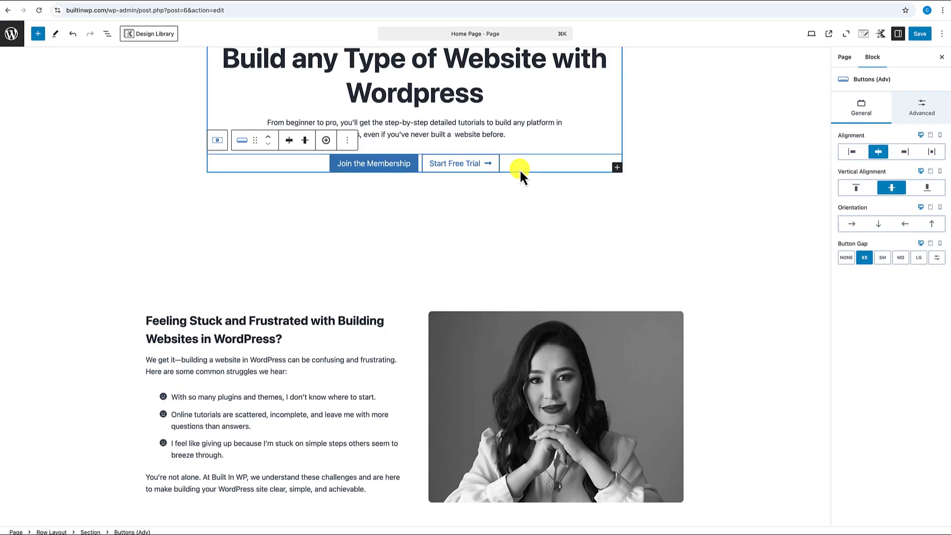
pyautogui.click(493, 172)
pyautogui.click(612, 145)
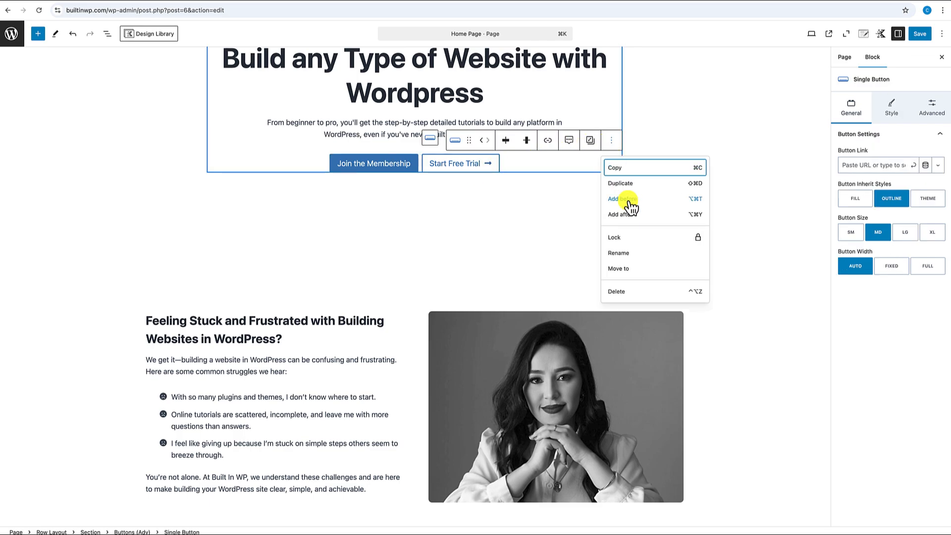
pyautogui.click(622, 293)
# - Link the lower Join the Membership button to membership-levels and delete its Start Free Trial button
pyautogui.scroll(-5, 610, 276)
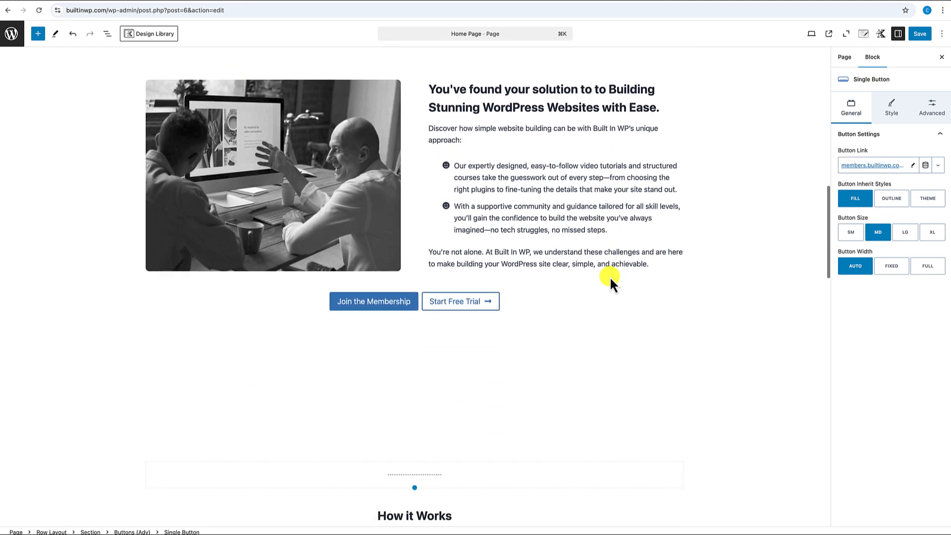
pyautogui.click(371, 242)
pyautogui.click(884, 167)
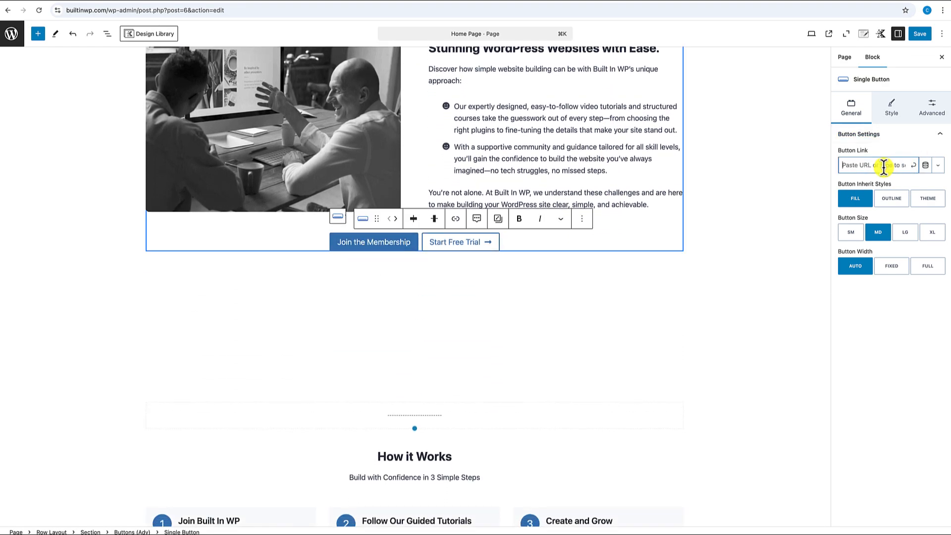
pyautogui.press('super+v')
pyautogui.click(913, 165)
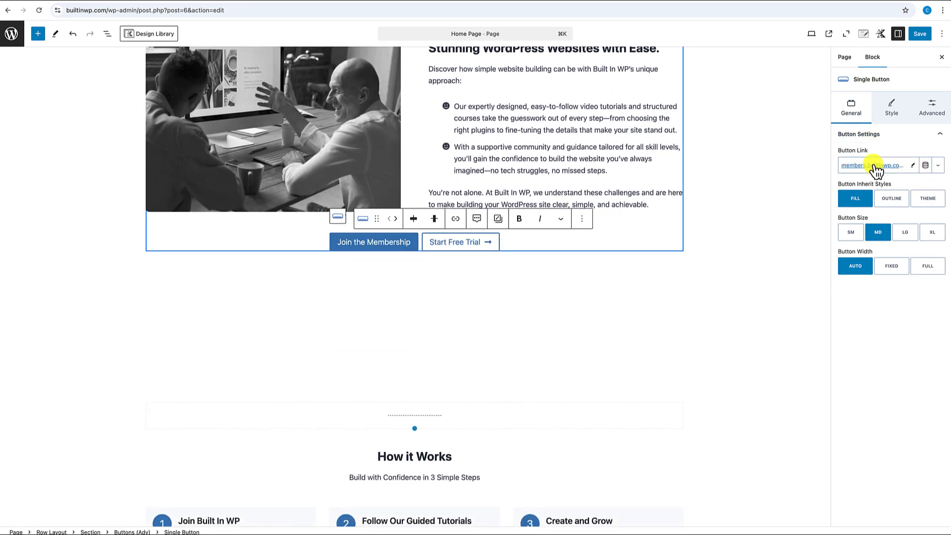
pyautogui.click(487, 245)
pyautogui.click(611, 219)
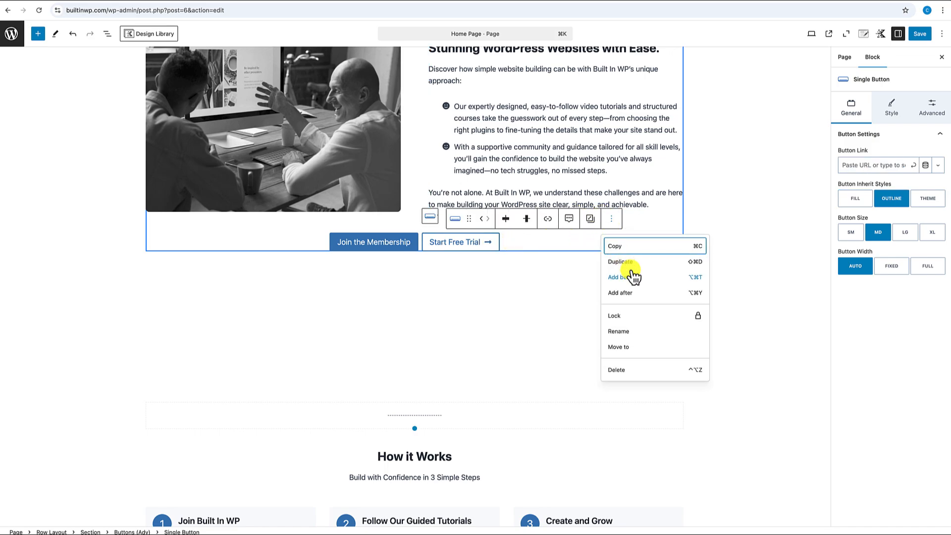
pyautogui.click(626, 369)
pyautogui.scroll(-6, 618, 367)
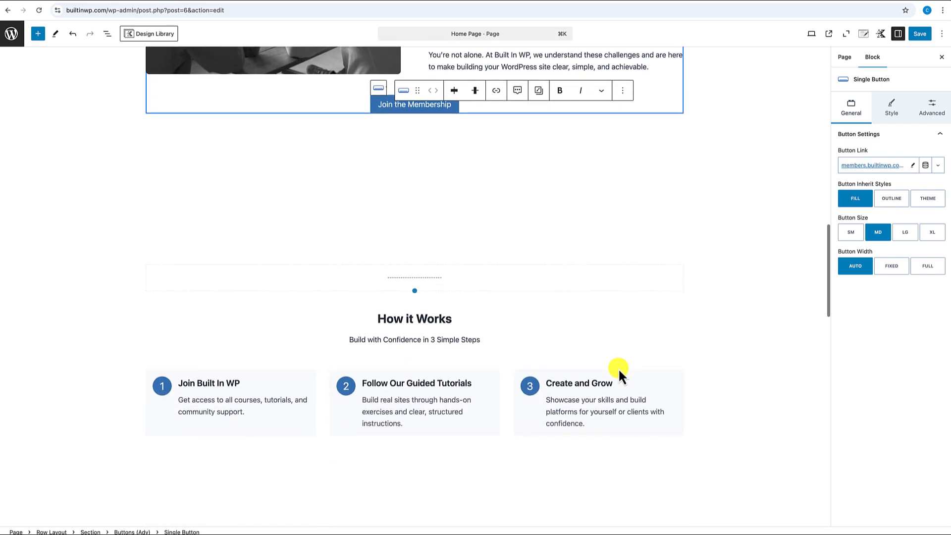
pyautogui.scroll(-12, 618, 368)
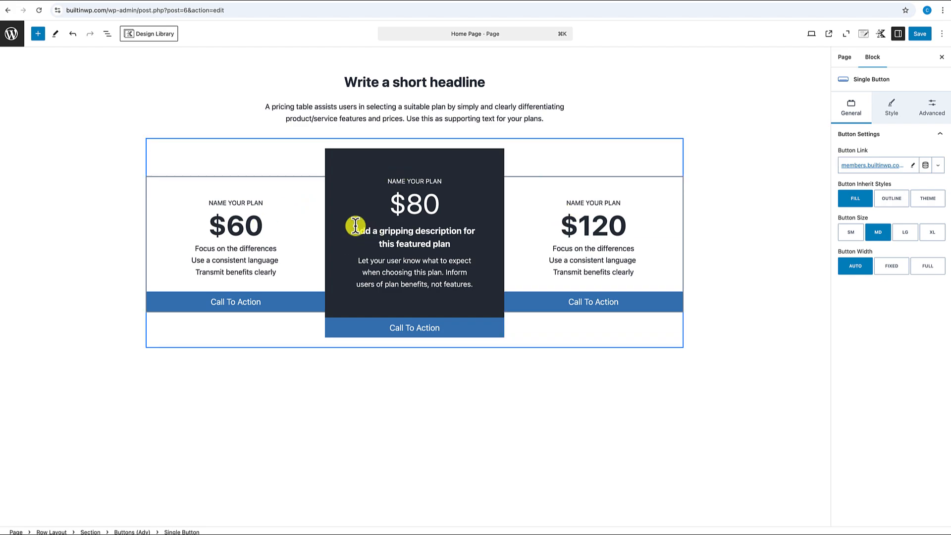
# - Delete the $60 plan column from the pricing table
pyautogui.click(280, 168)
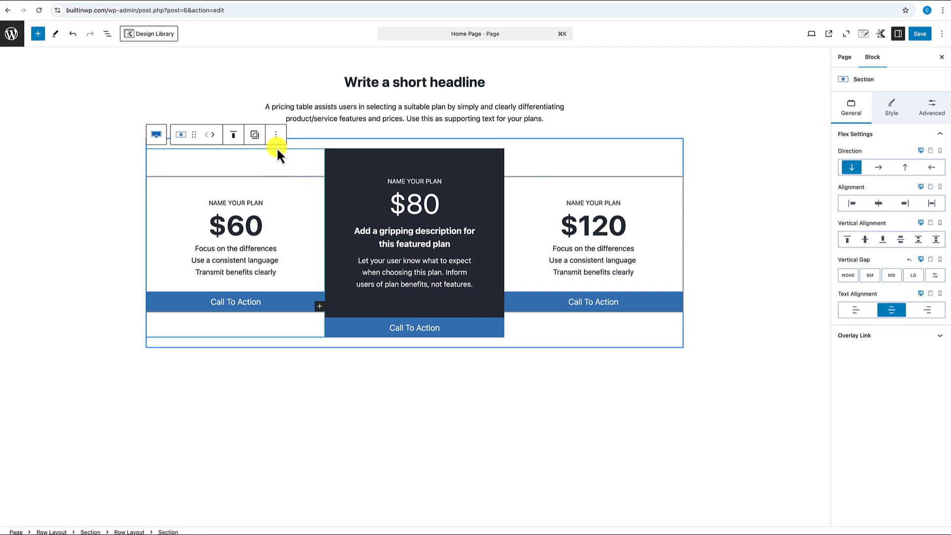
pyautogui.click(276, 134)
pyautogui.click(292, 272)
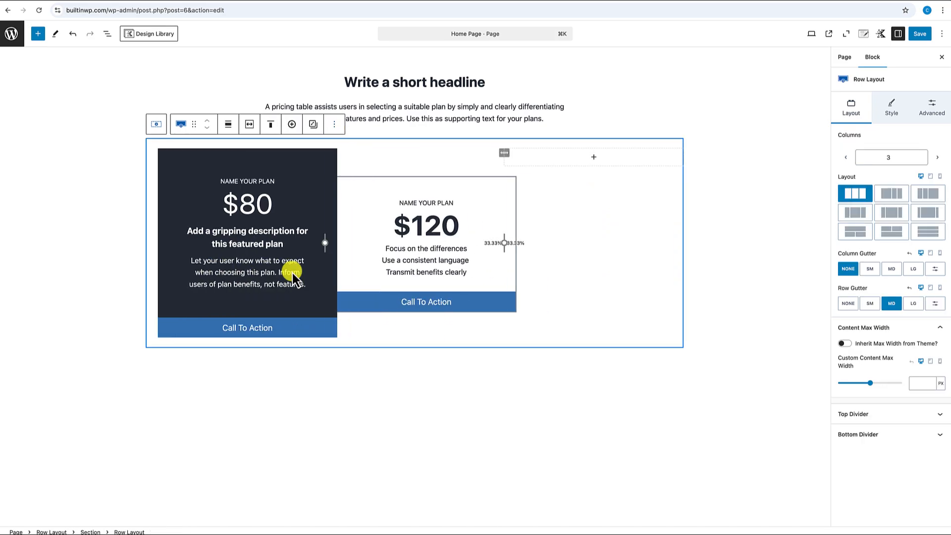
# - Change the featured plan's price from $80 to $67/ month
pyautogui.click(237, 208)
pyautogui.moveTo(228, 206); pyautogui.dragTo(258, 203)
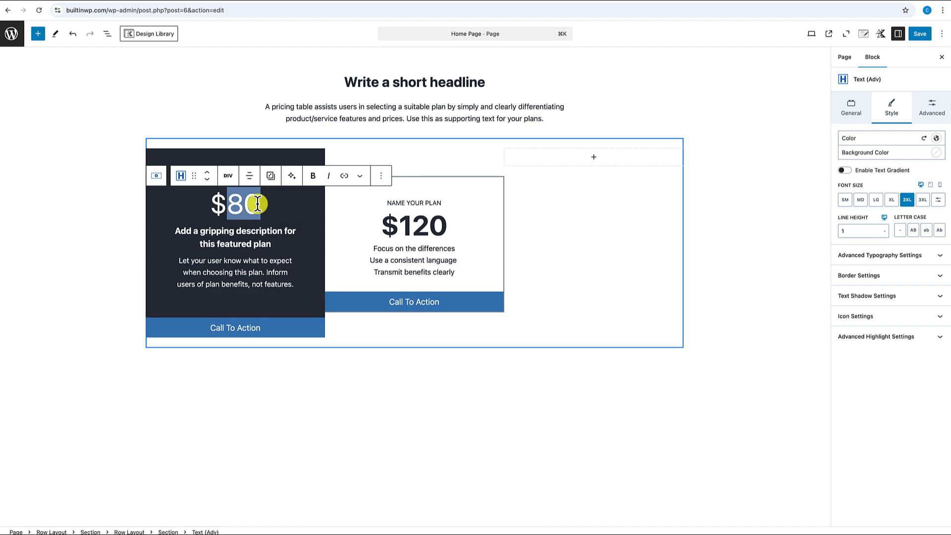
pyautogui.write('67')
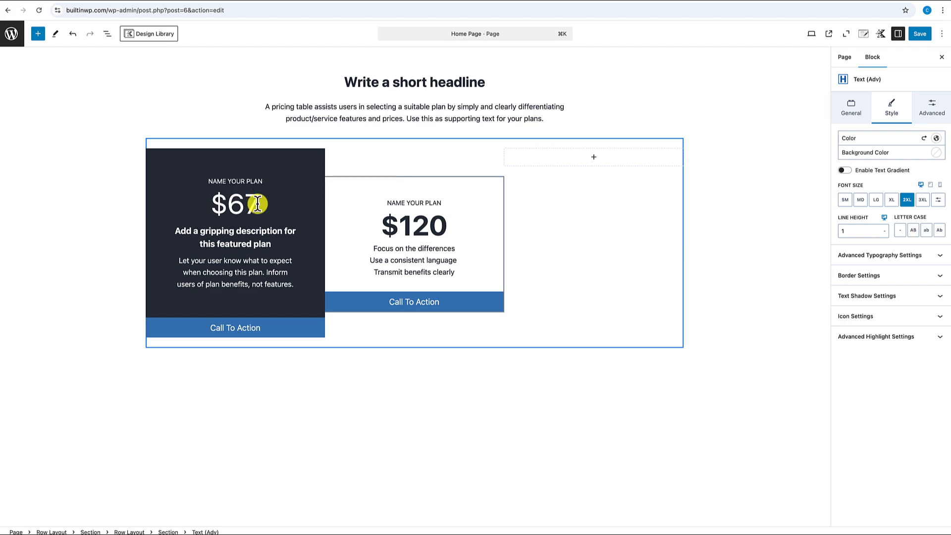
pyautogui.write('.')
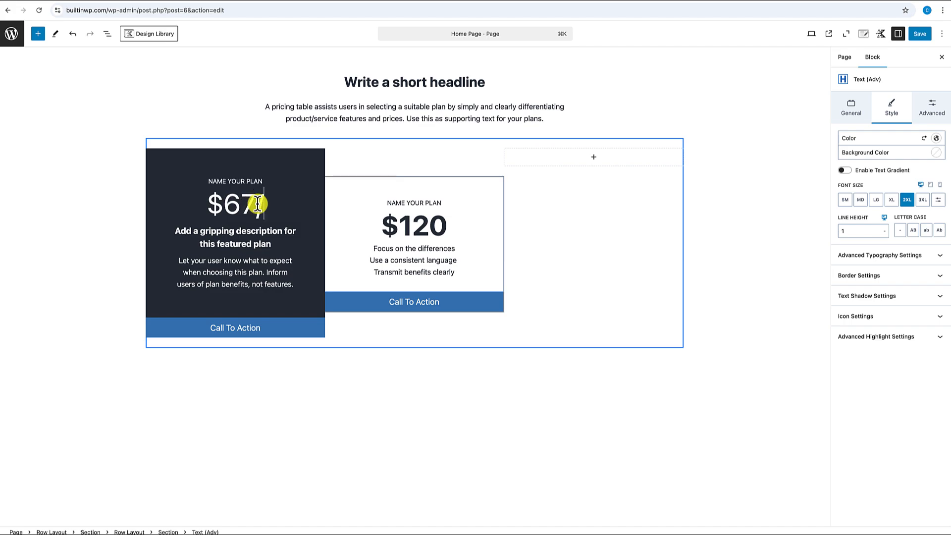
pyautogui.write(' month')
# - Select the featured plan's label and the '/ month' price text for extra formatting
pyautogui.click(221, 175)
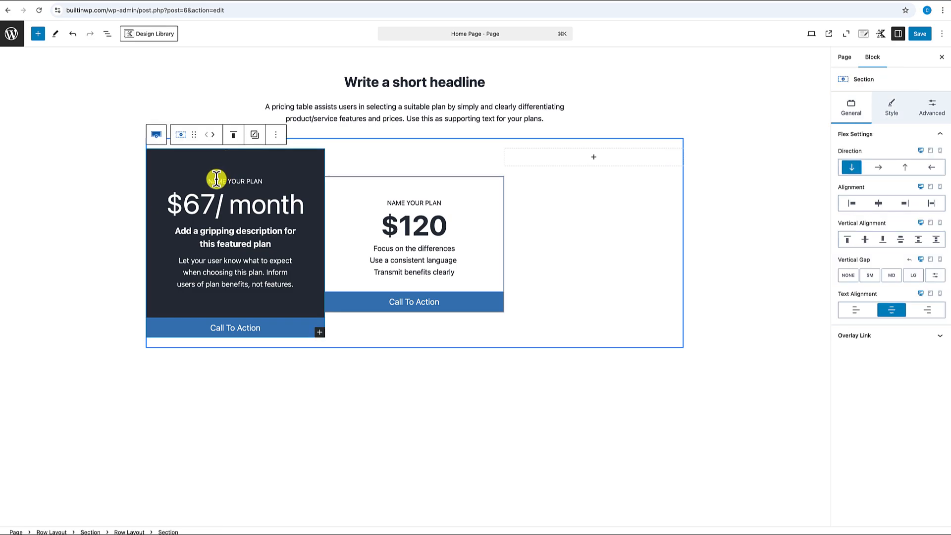
pyautogui.click(216, 179)
pyautogui.tripleClick(216, 179)
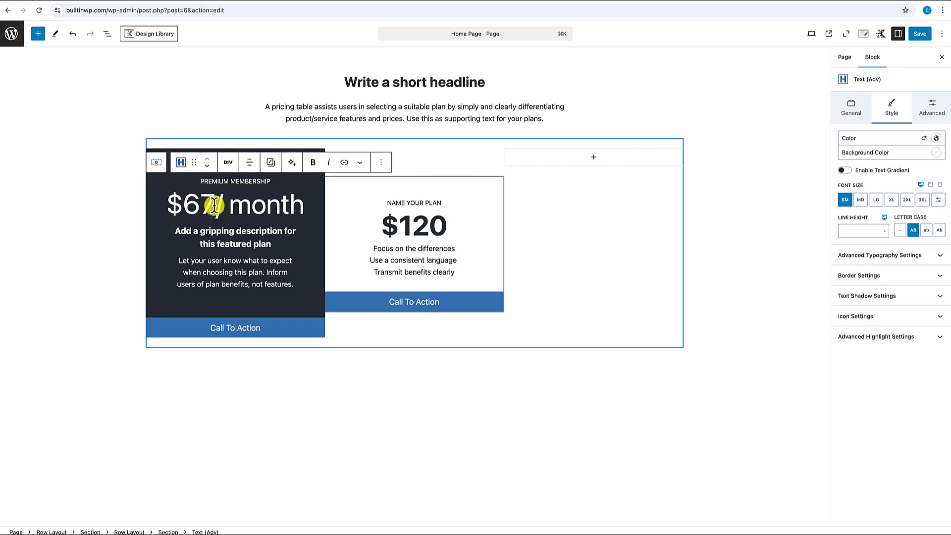
pyautogui.moveTo(217, 206); pyautogui.dragTo(302, 206)
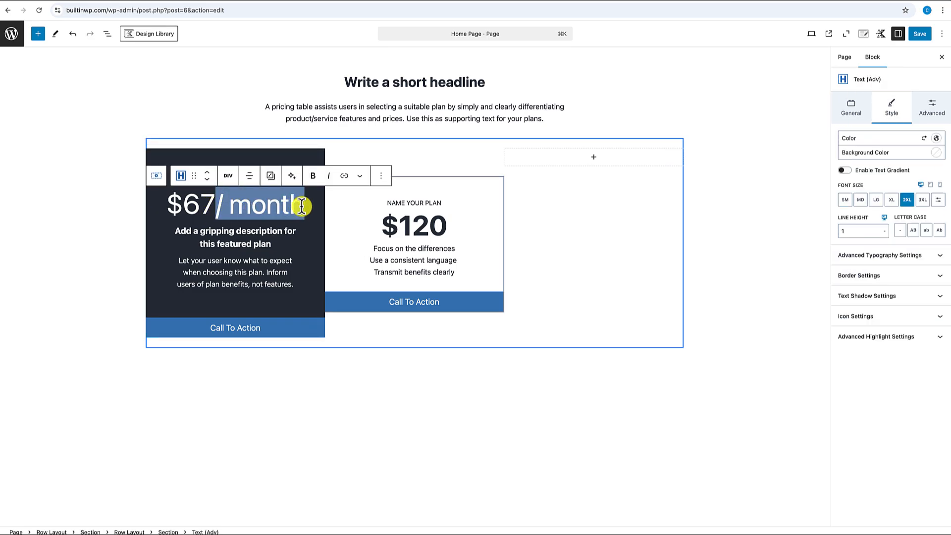
pyautogui.click(361, 177)
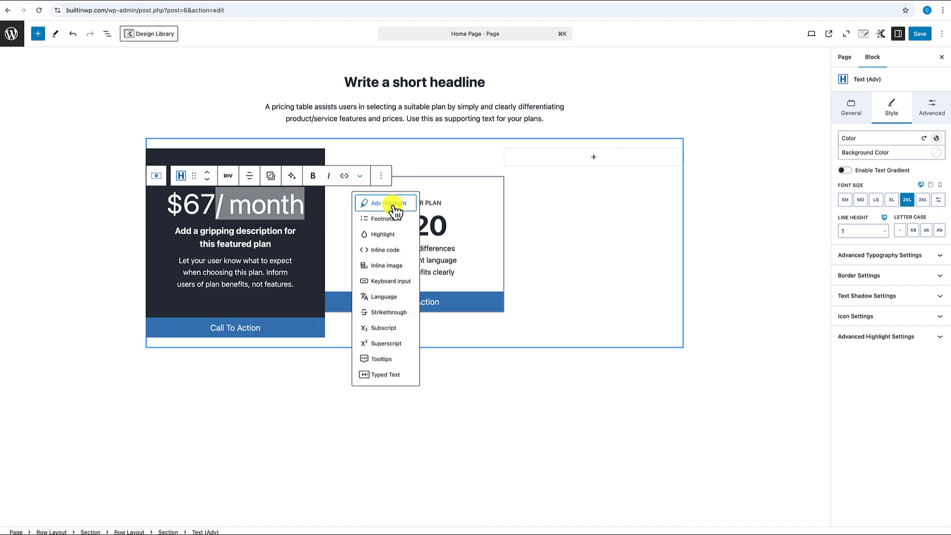
# - Give '/ month' Adv Highlight formatting in white at size SM
pyautogui.click(386, 234)
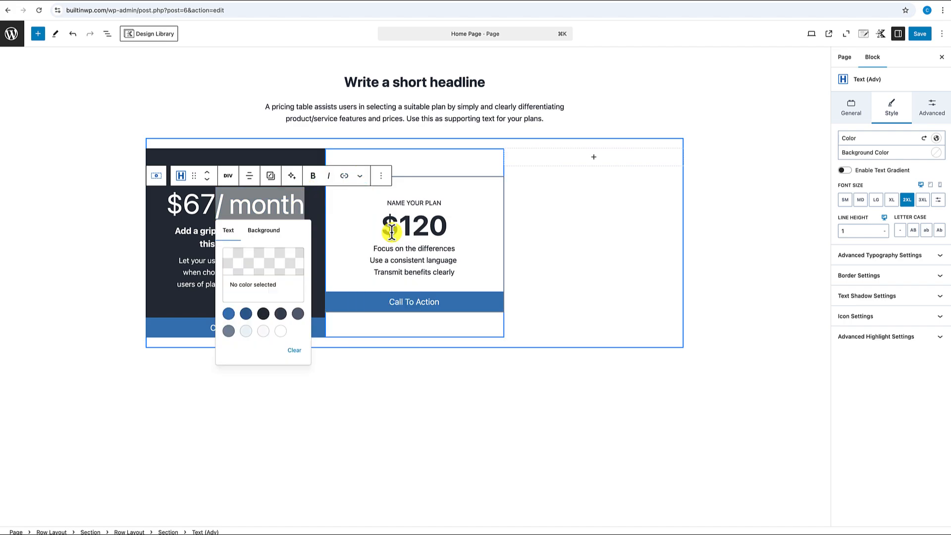
pyautogui.click(359, 177)
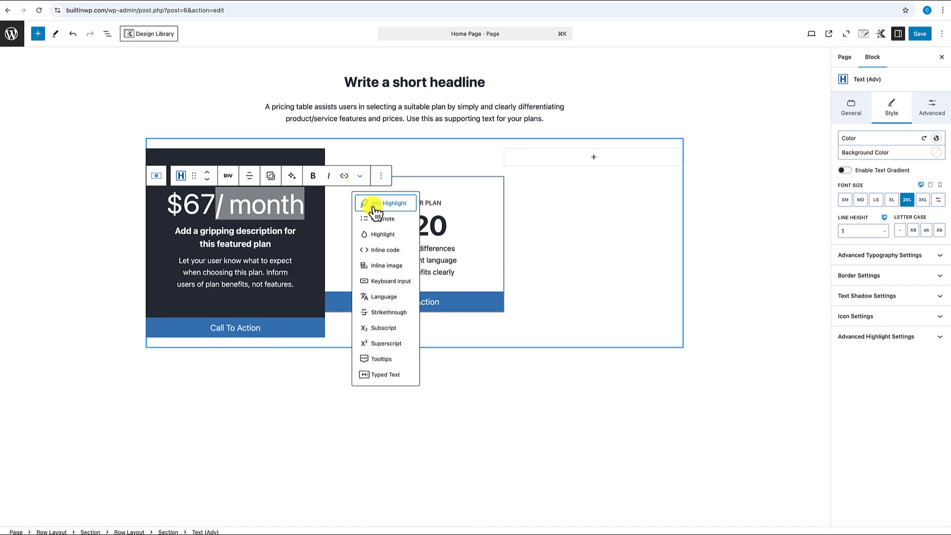
pyautogui.click(372, 203)
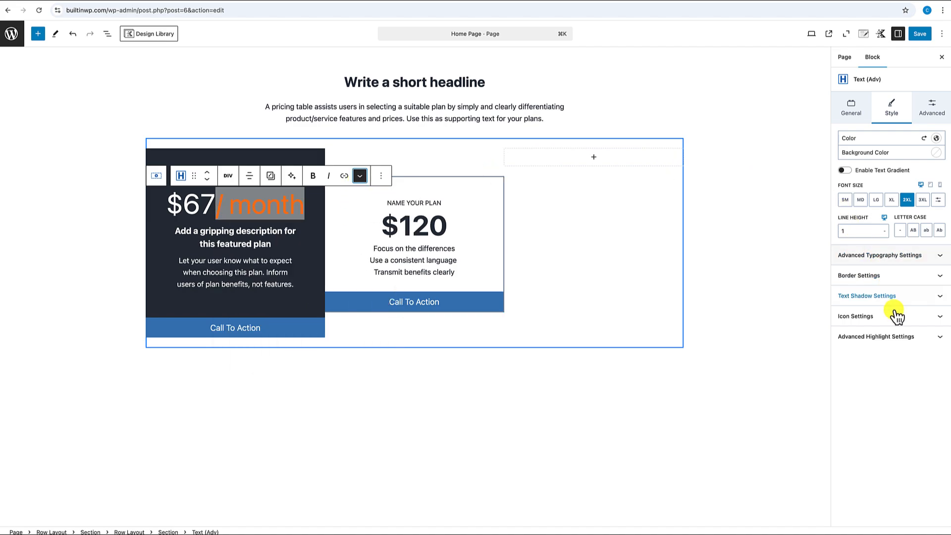
pyautogui.click(896, 342)
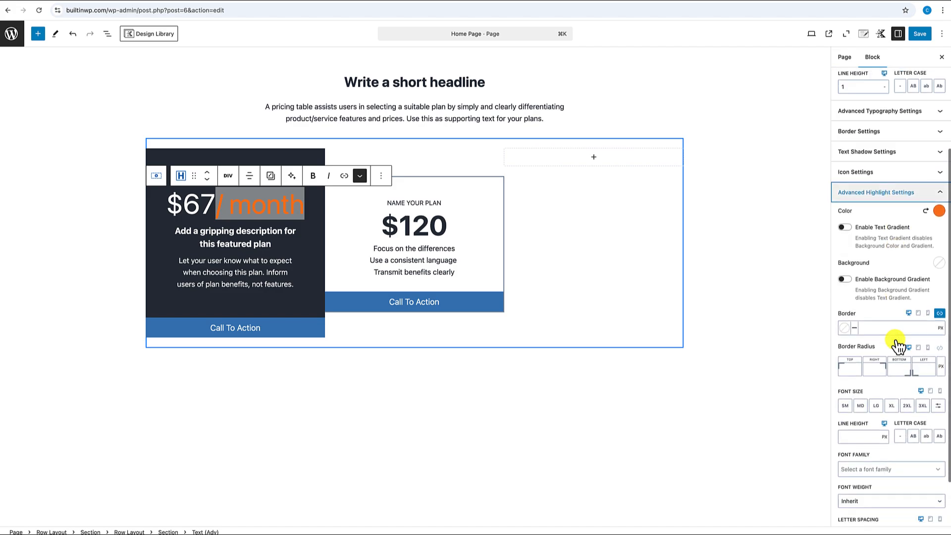
pyautogui.click(939, 149)
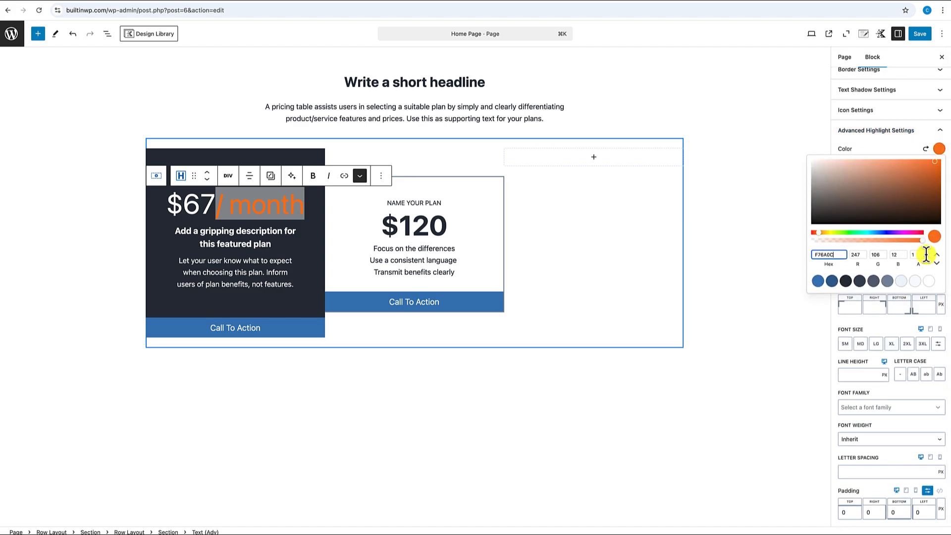
pyautogui.click(914, 281)
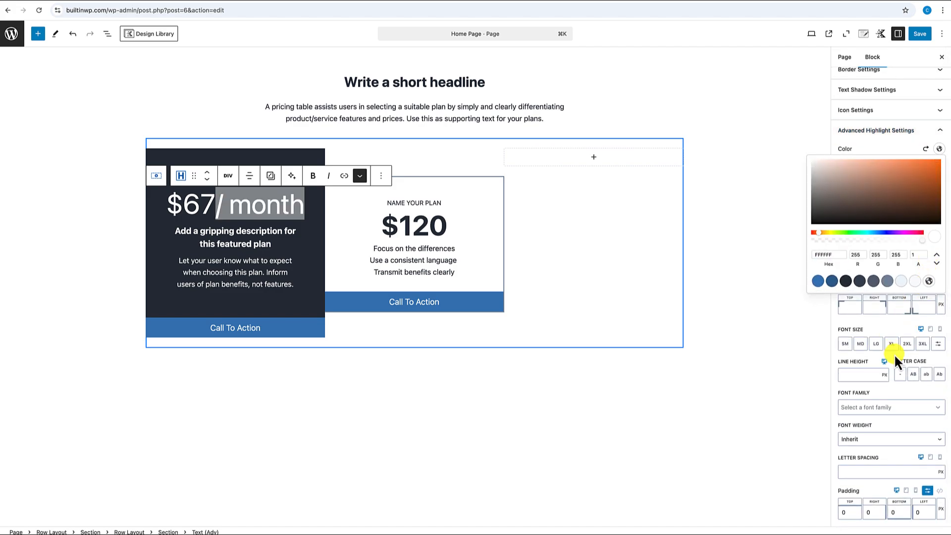
pyautogui.click(846, 344)
# - Relabel both Call To Action buttons 'Get Started' and select the 12 in $120
pyautogui.click(337, 380)
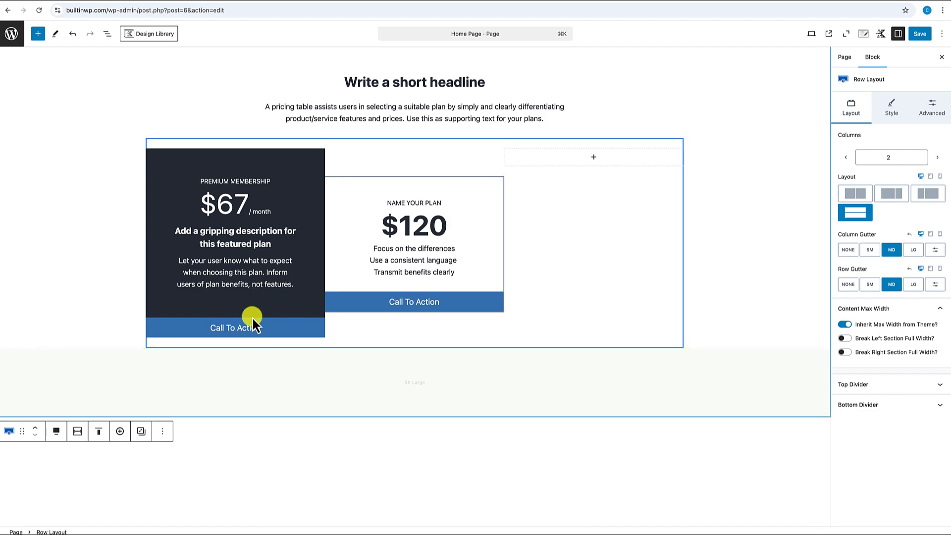
pyautogui.tripleClick(250, 329)
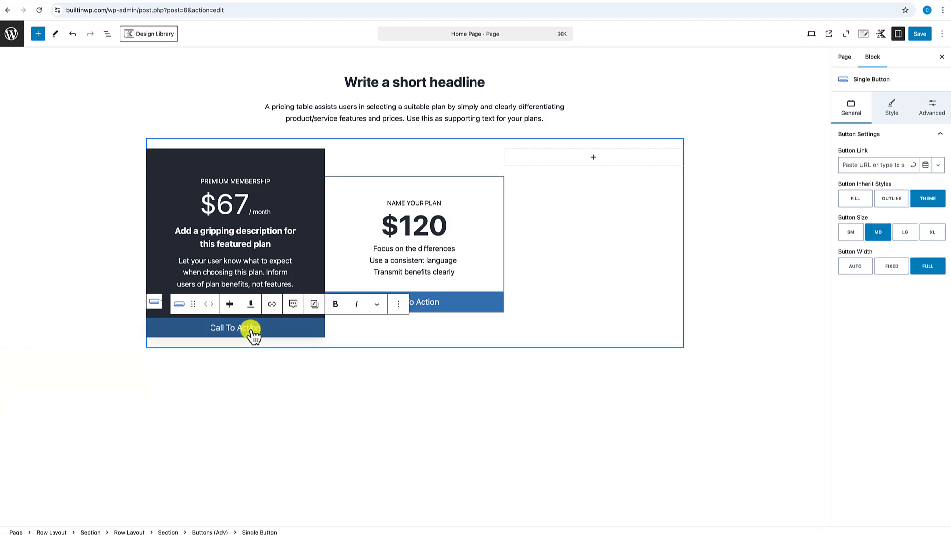
pyautogui.write('Get')
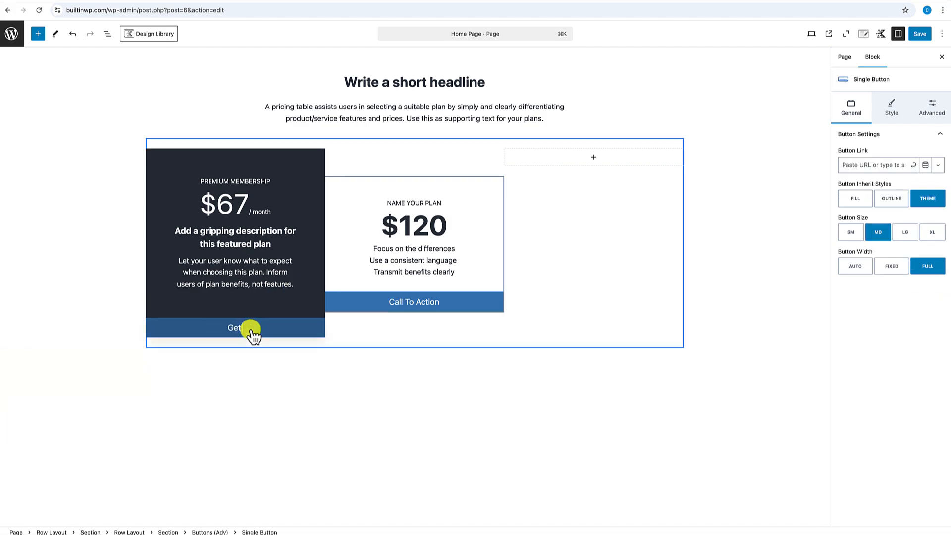
pyautogui.write(' Started')
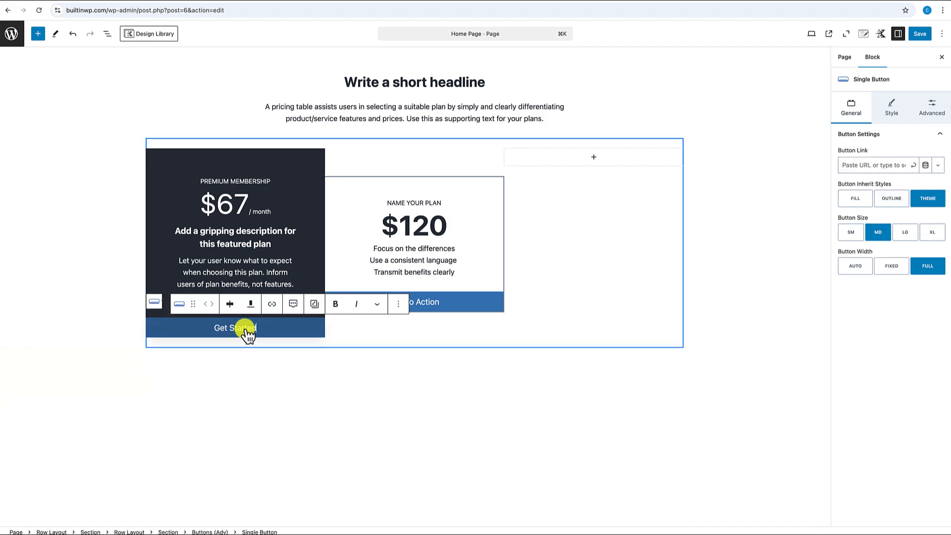
pyautogui.click(441, 310)
pyautogui.hotkey('ctrl', 'a')
pyautogui.write('Get Started')
pyautogui.click(400, 227)
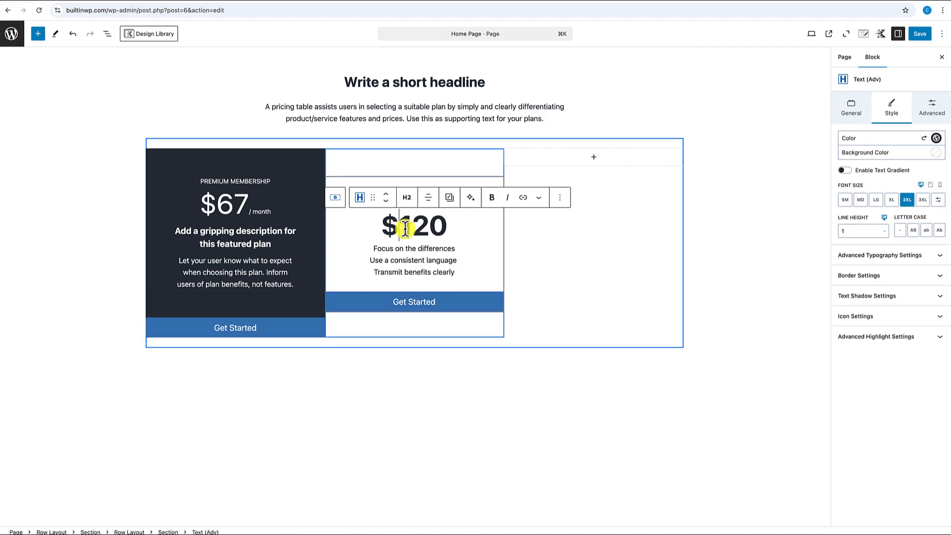
pyautogui.moveTo(405, 229); pyautogui.dragTo(424, 226)
# - Make the remaining plan's price $0 and set the pricing row to two columns
pyautogui.press('BackSpace')
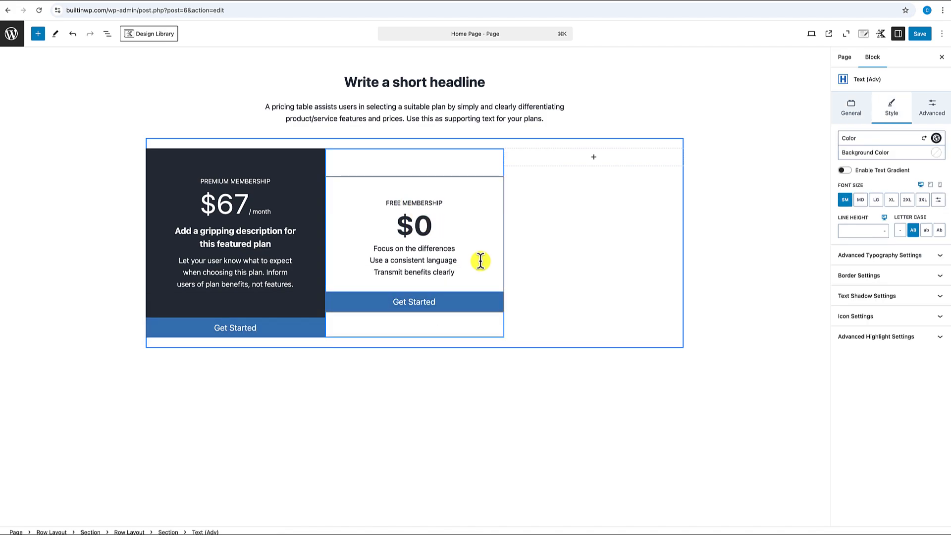
pyautogui.click(509, 144)
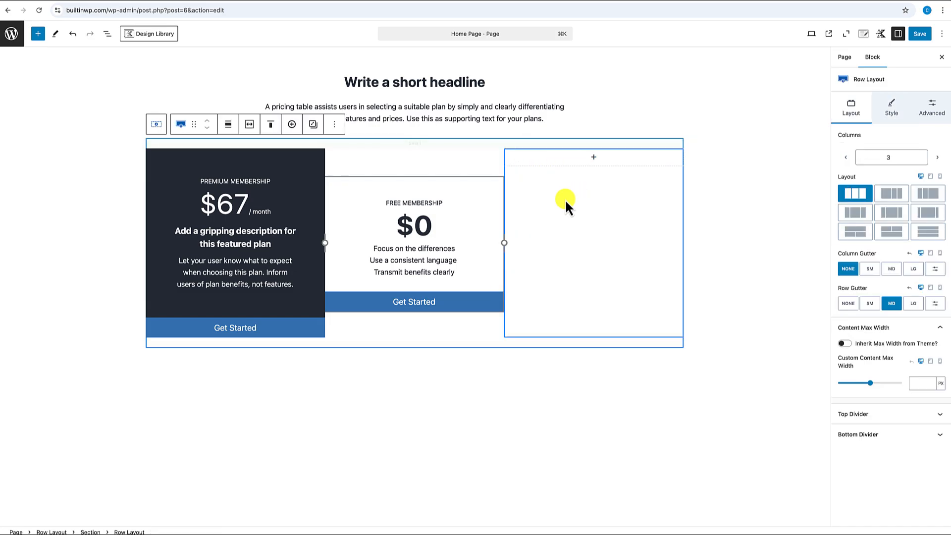
pyautogui.click(845, 158)
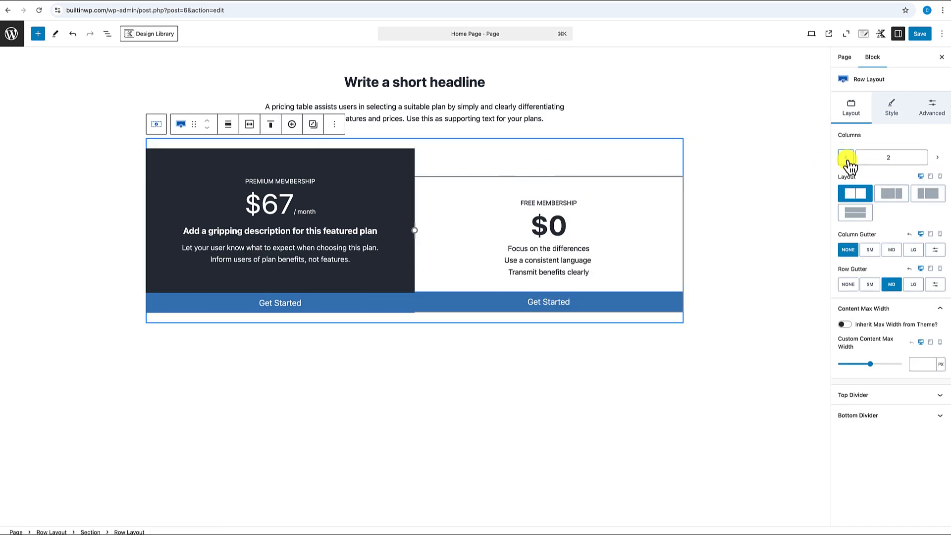
pyautogui.click(846, 157)
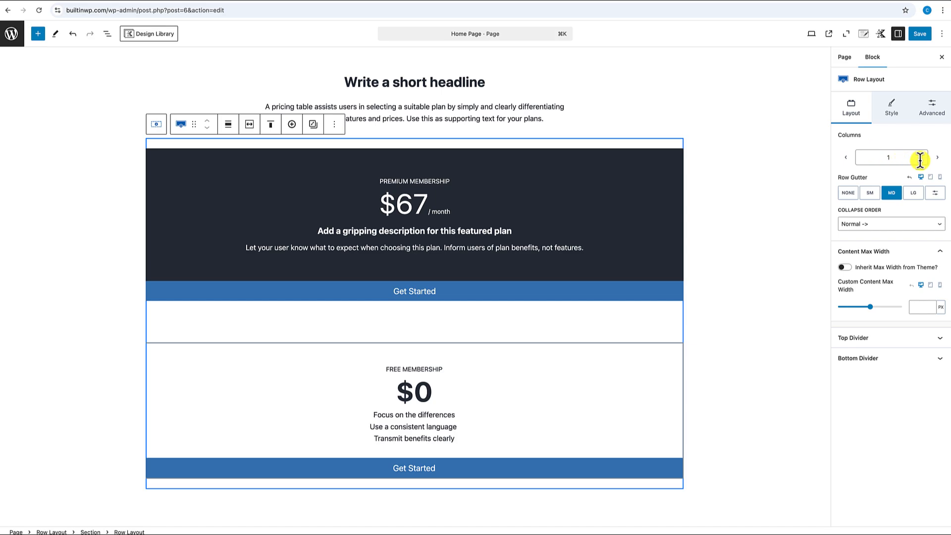
pyautogui.click(937, 157)
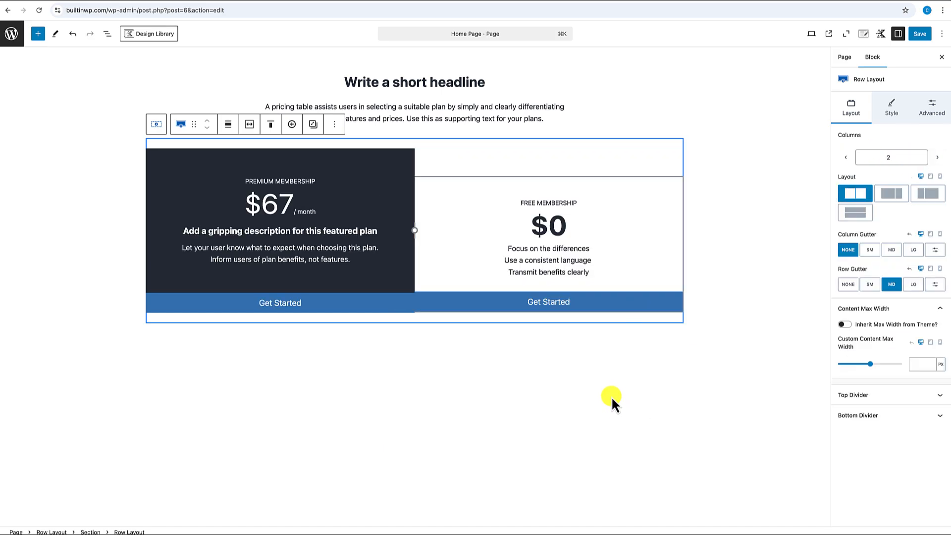
# - Set the pricing row's maximum content width to 800 px, then view the Membership Levels page
pyautogui.moveTo(365, 145)
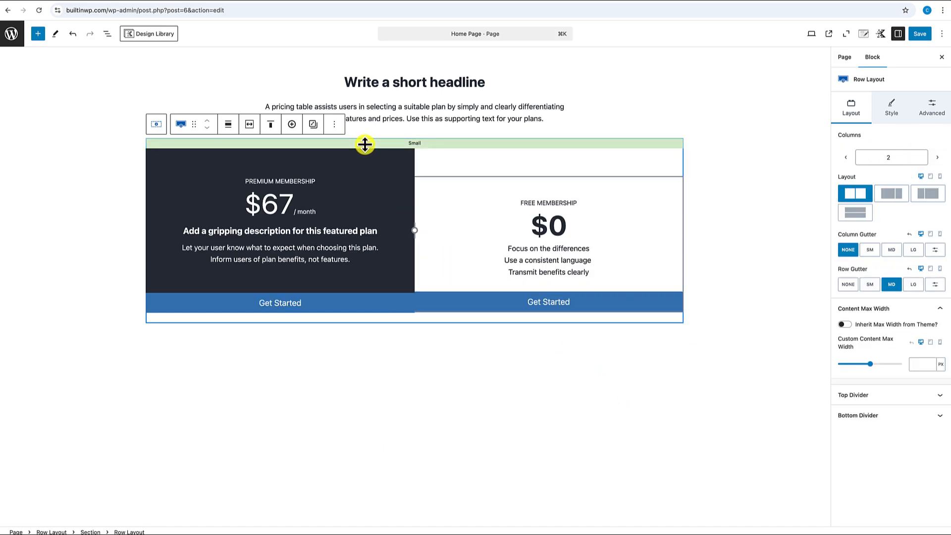
pyautogui.click(249, 123)
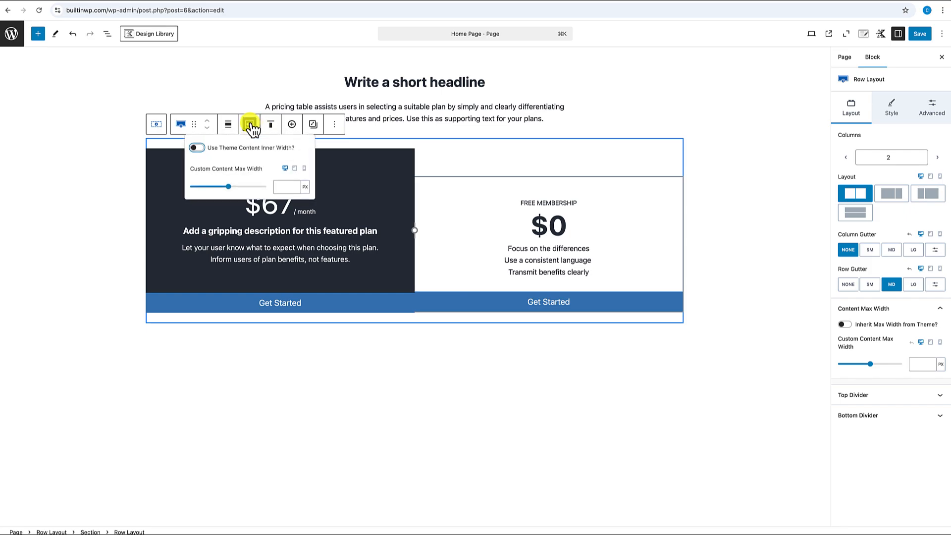
pyautogui.click(278, 186)
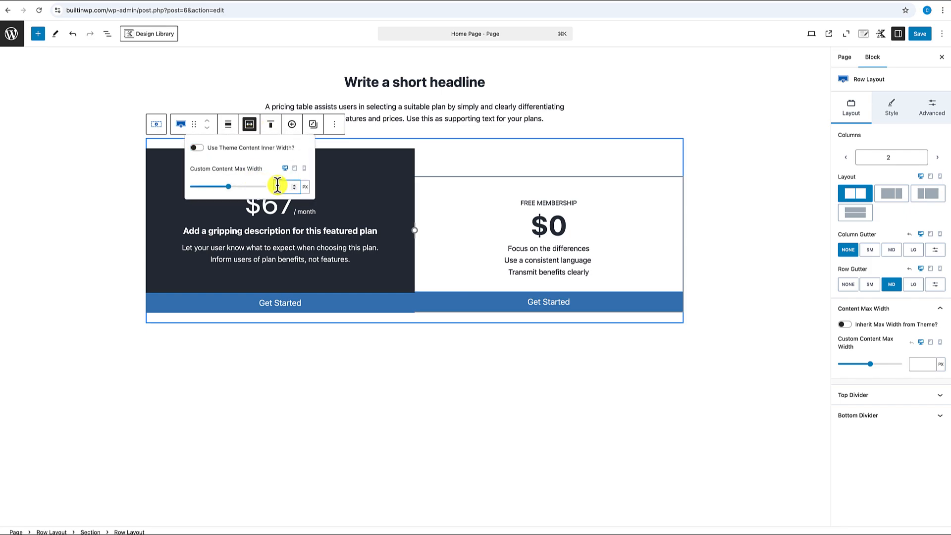
pyautogui.write('60')
pyautogui.write('00')
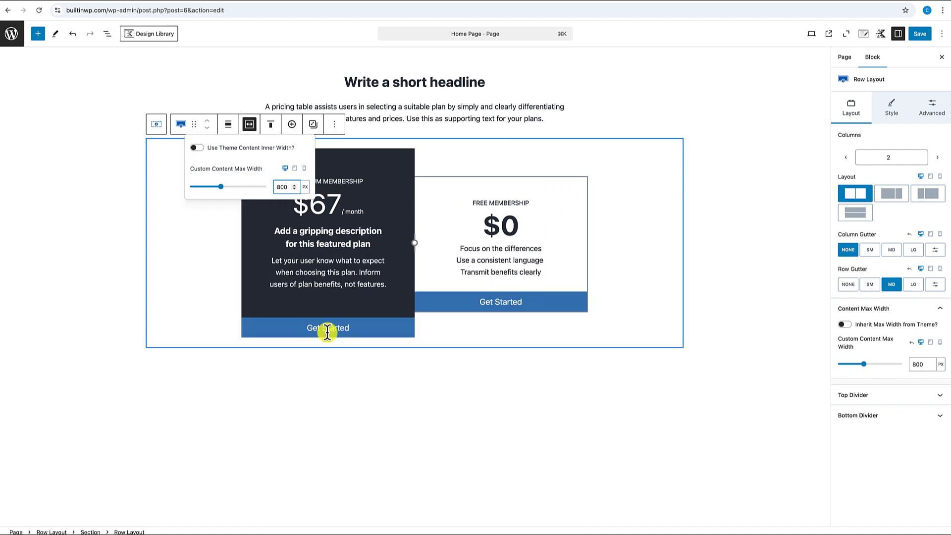
pyautogui.click(361, 402)
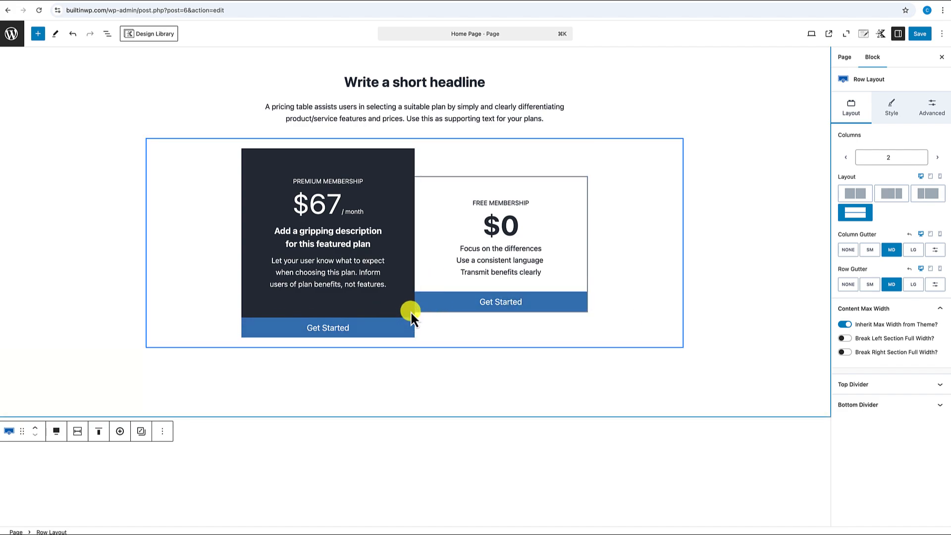
pyautogui.click(499, 0)
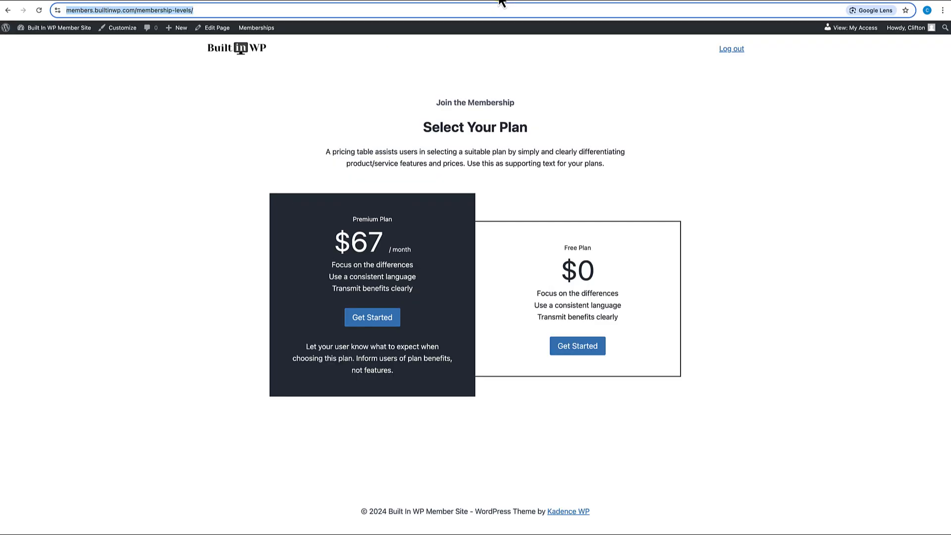
# - Copy the Premium checkout link and set it as the Premium Get Started button's link
pyautogui.click(374, 323)
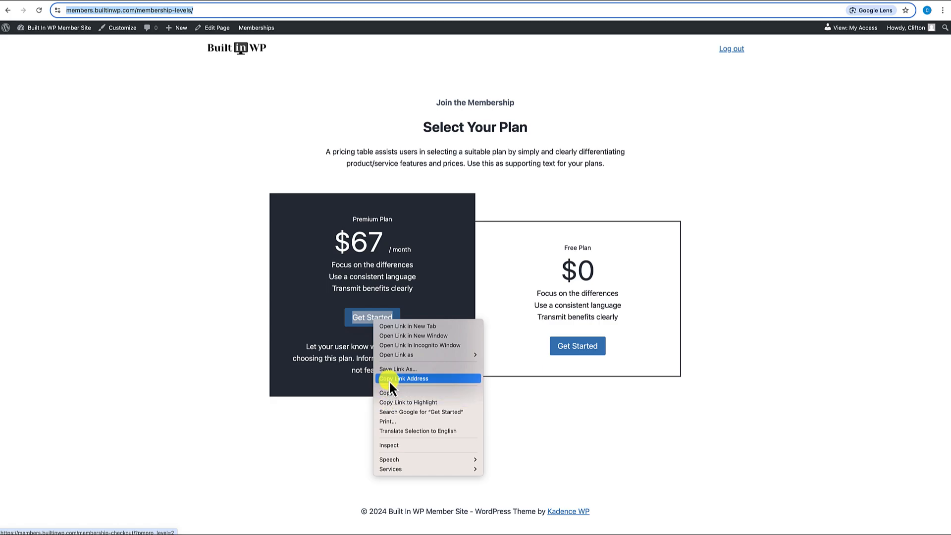
pyautogui.click(388, 379)
pyautogui.click(308, 1)
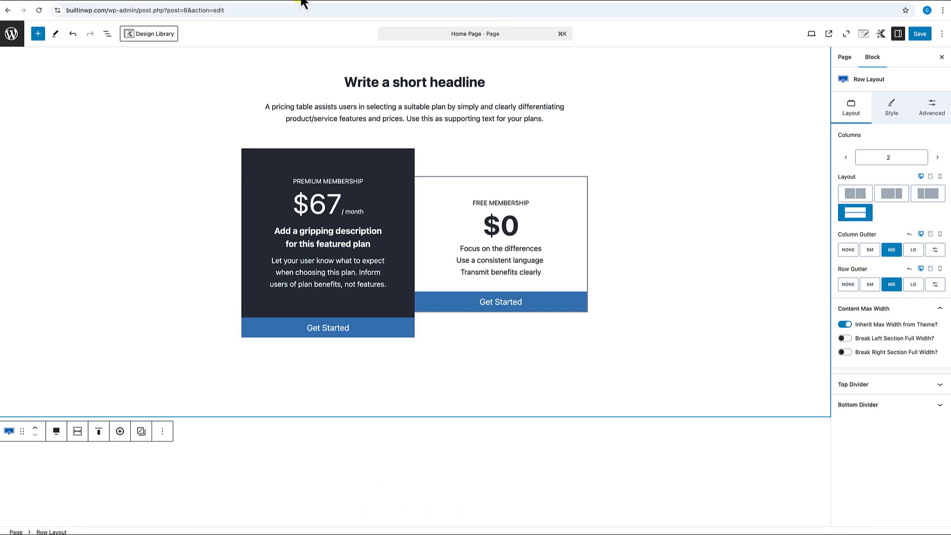
pyautogui.click(327, 330)
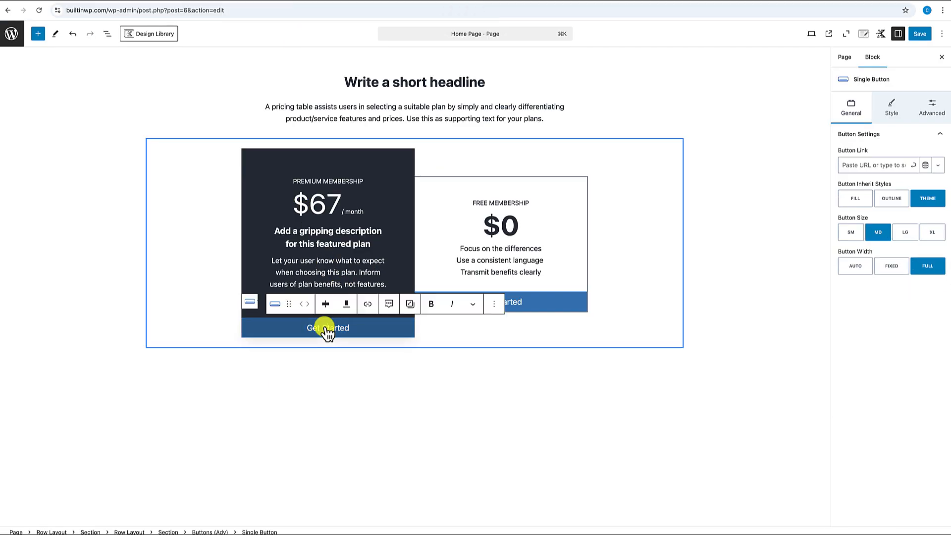
pyautogui.click(895, 164)
pyautogui.hotkey('ctrl', 'v')
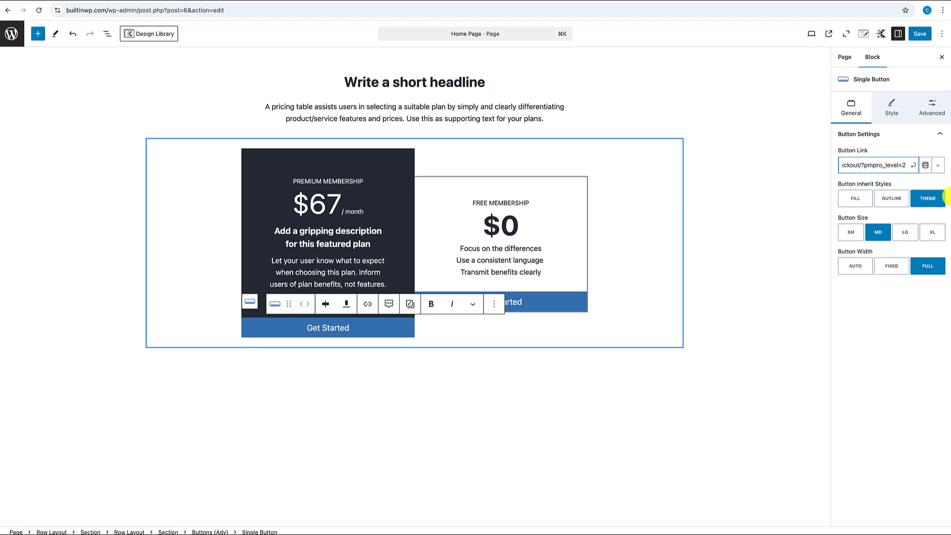
pyautogui.click(914, 166)
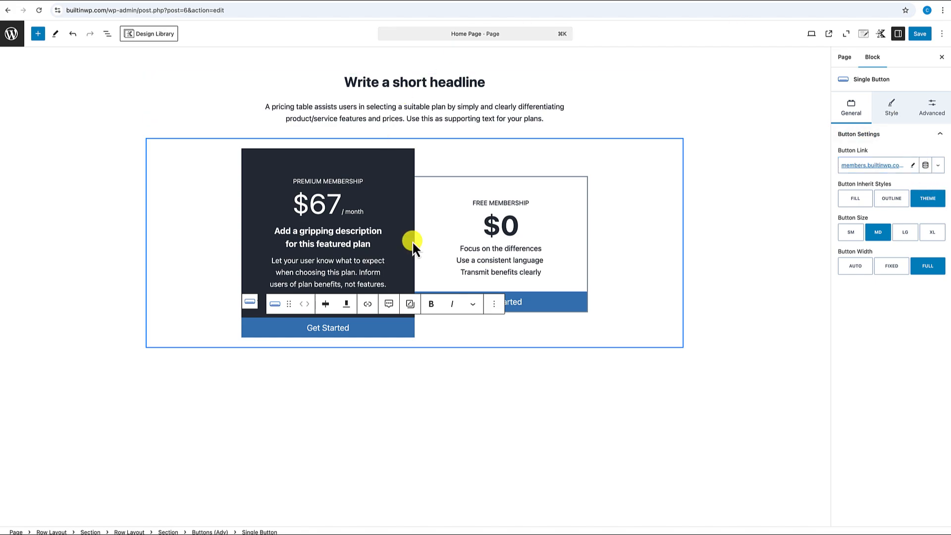
# - Link the Free Get Started button to the checkout with pmpro_level=1
pyautogui.click(534, 306)
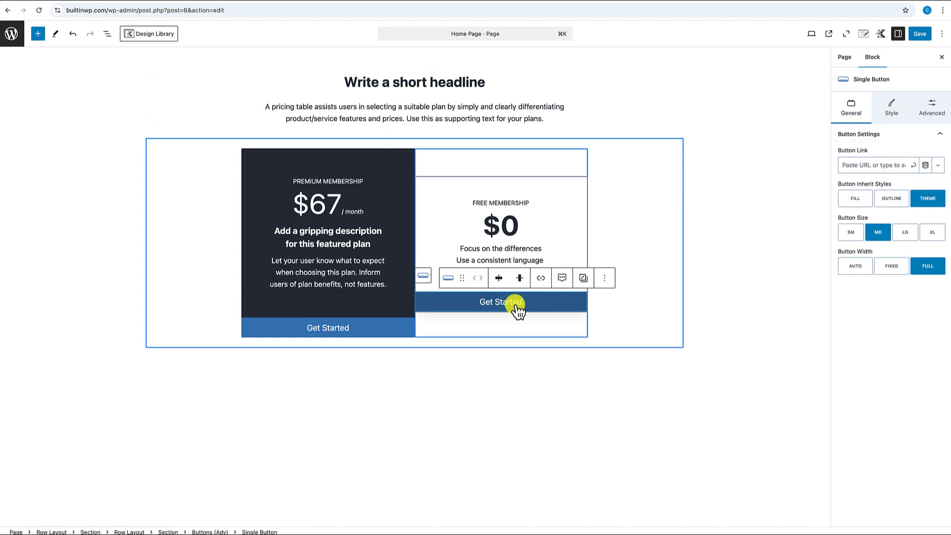
pyautogui.click(515, 307)
pyautogui.click(895, 165)
pyautogui.hotkey('ctrl', 'v')
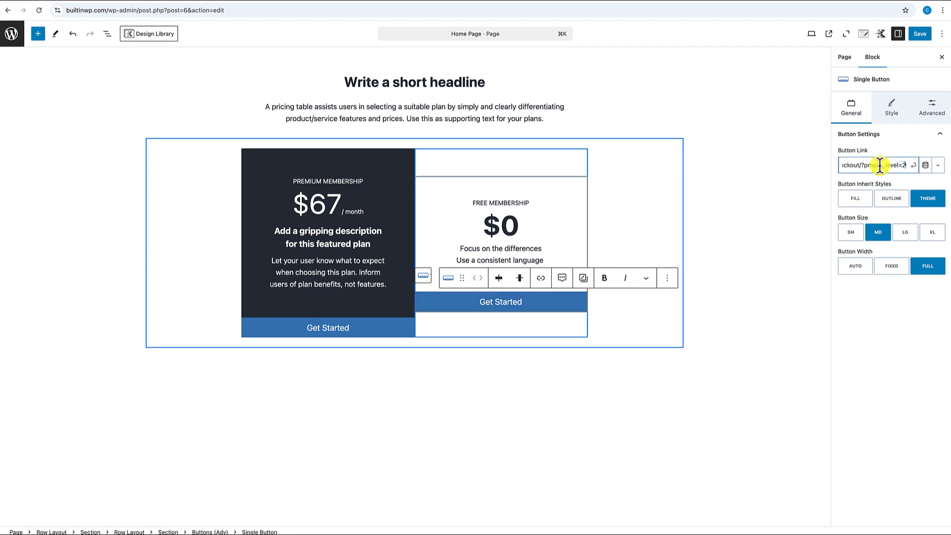
pyautogui.press('BackSpace')
pyautogui.write('1')
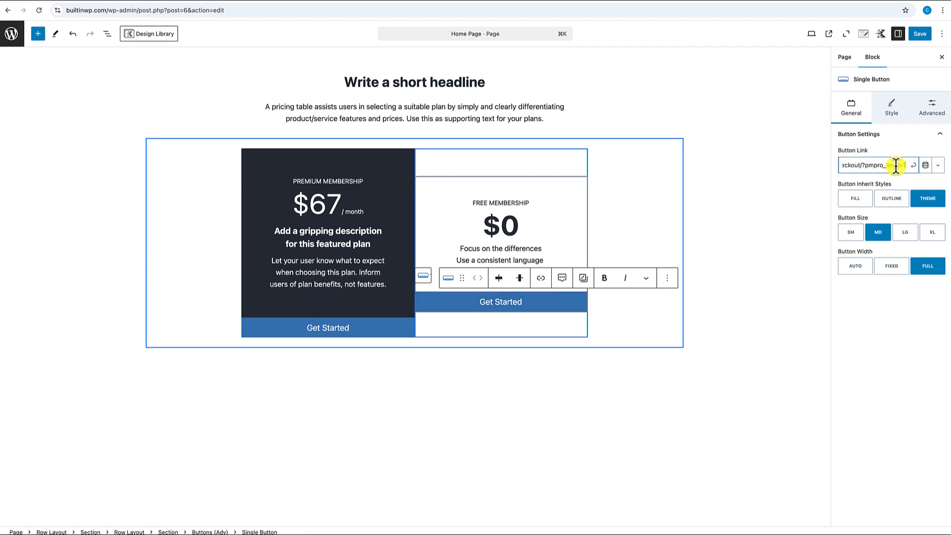
pyautogui.click(913, 165)
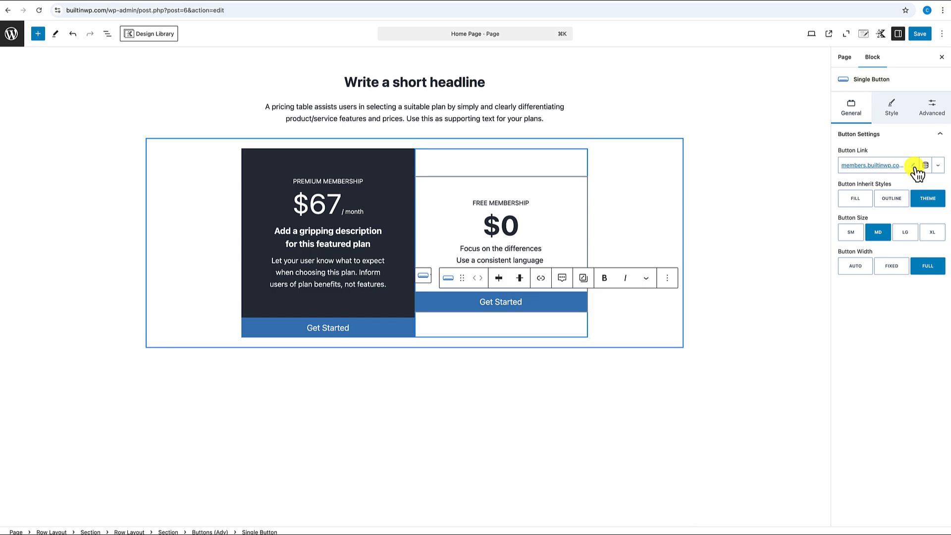
# - Save the Home Page and view it on the live site
pyautogui.click(661, 393)
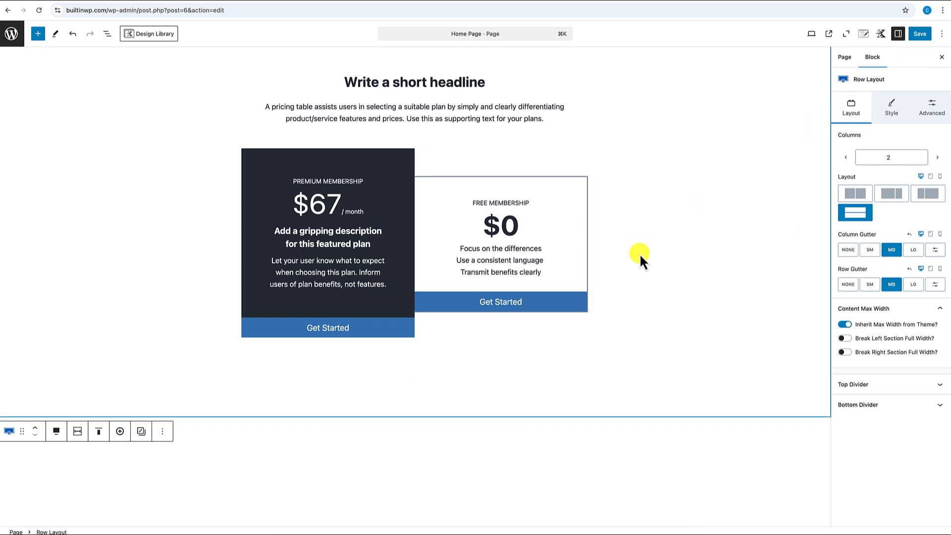
pyautogui.scroll(-3, 633, 257)
pyautogui.scroll(7, 628, 263)
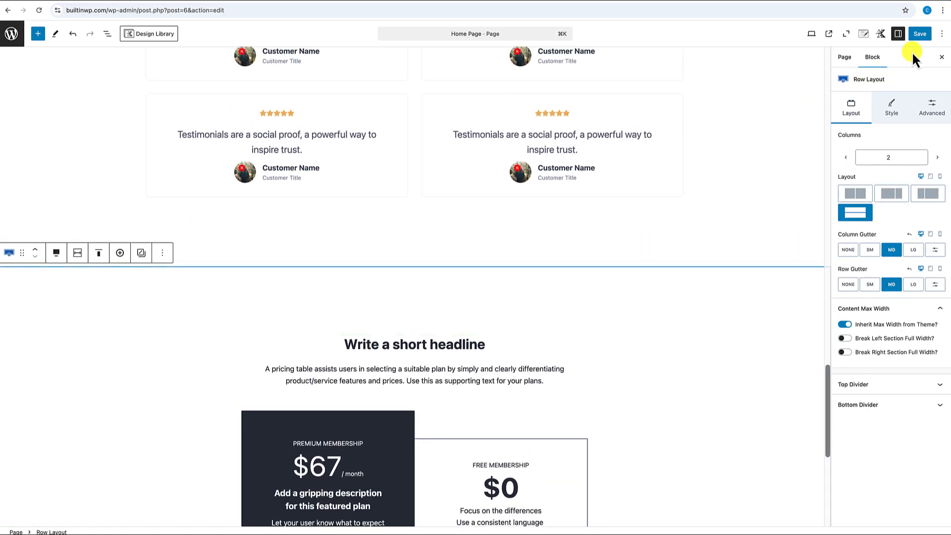
pyautogui.click(920, 34)
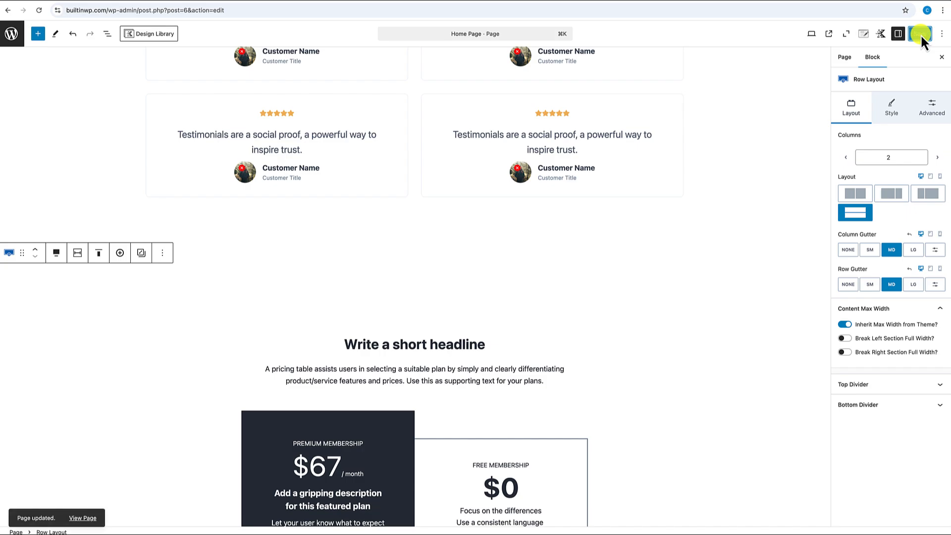
pyautogui.click(82, 518)
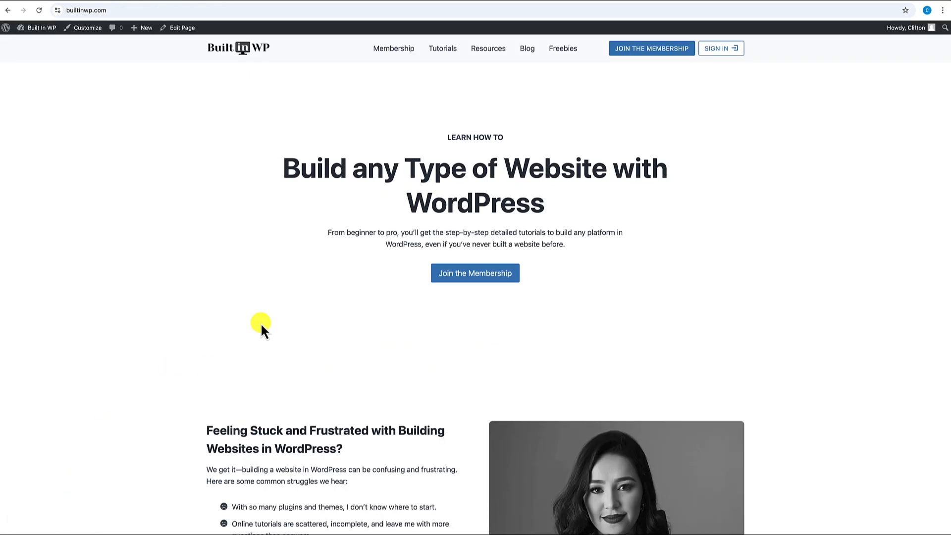
# - Open the membership plans from the live home page and review the pricing cards
pyautogui.click(489, 275)
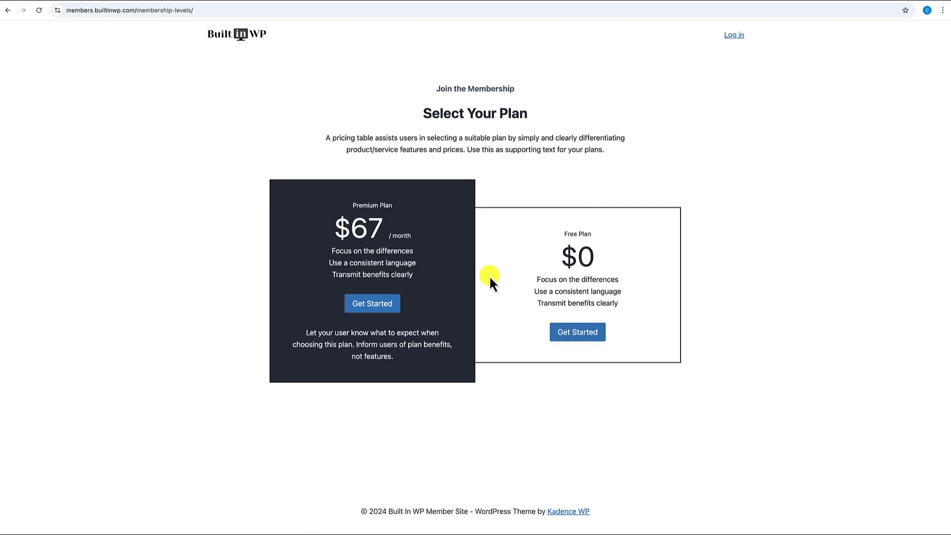
pyautogui.hscroll(-5, 452, 238)
pyautogui.scroll(-8, 452, 233)
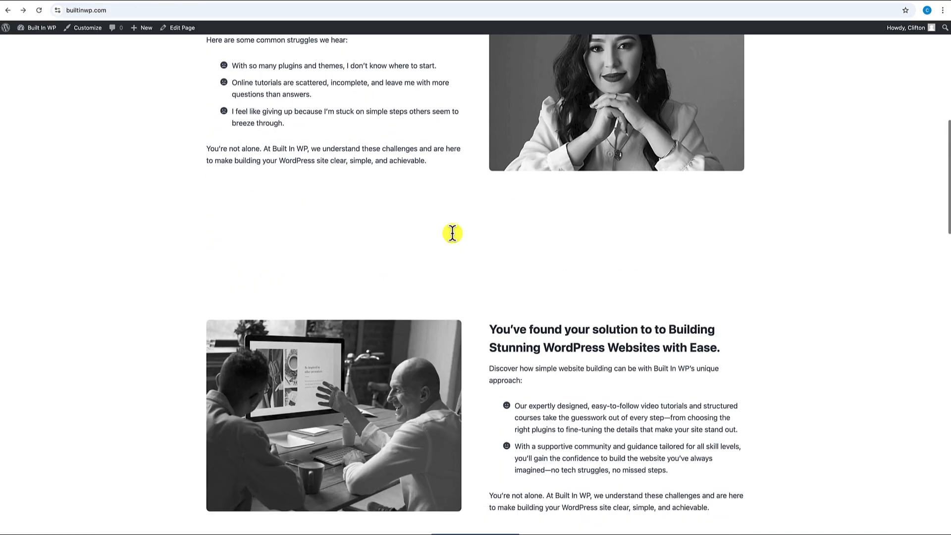
pyautogui.scroll(-8, 452, 233)
pyautogui.click(467, 202)
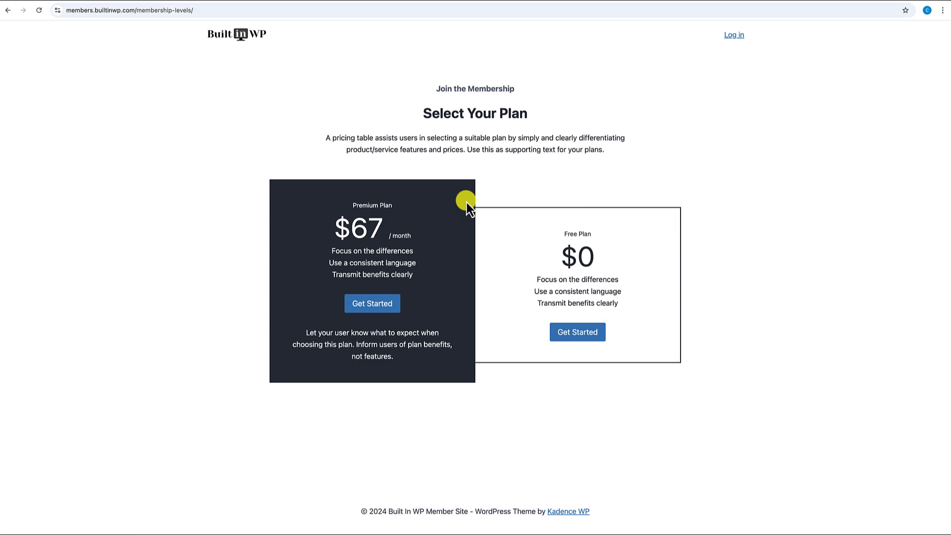
pyautogui.hscroll(-5, 467, 206)
pyautogui.scroll(-10, 467, 206)
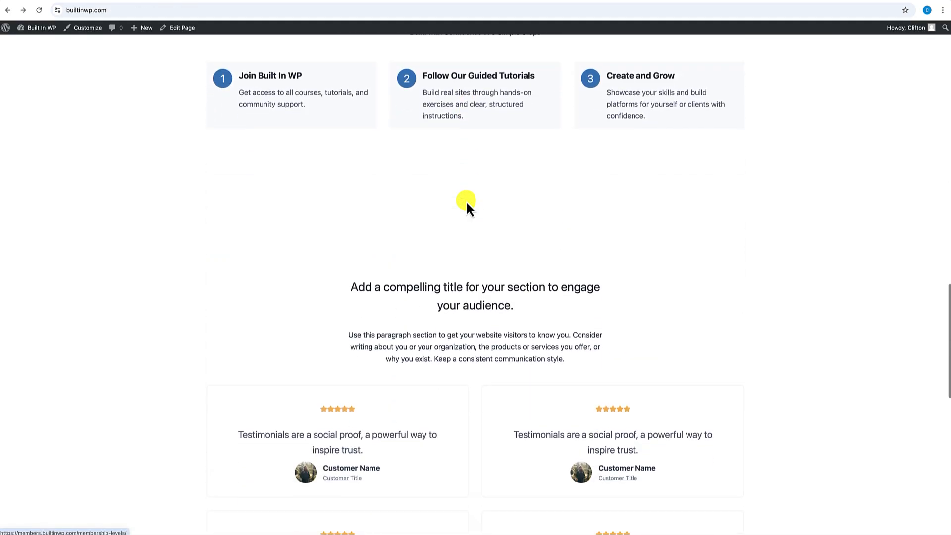
pyautogui.scroll(-7, 467, 204)
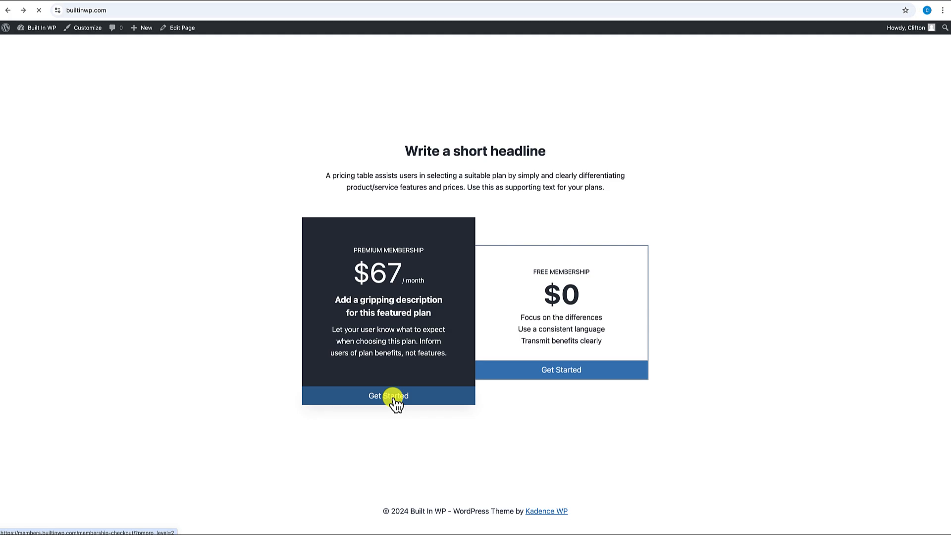
pyautogui.scroll(-6, 393, 397)
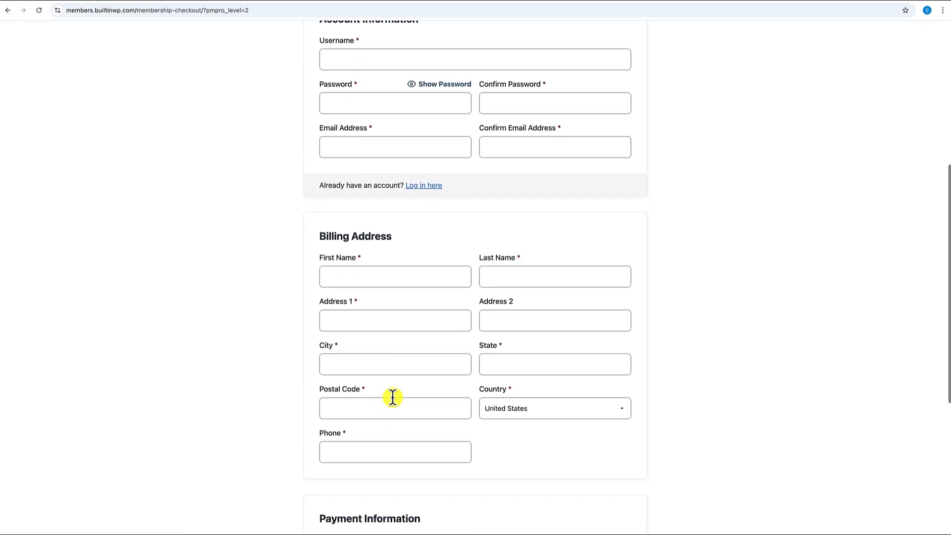
pyautogui.scroll(-6, 392, 397)
pyautogui.scroll(6, 392, 397)
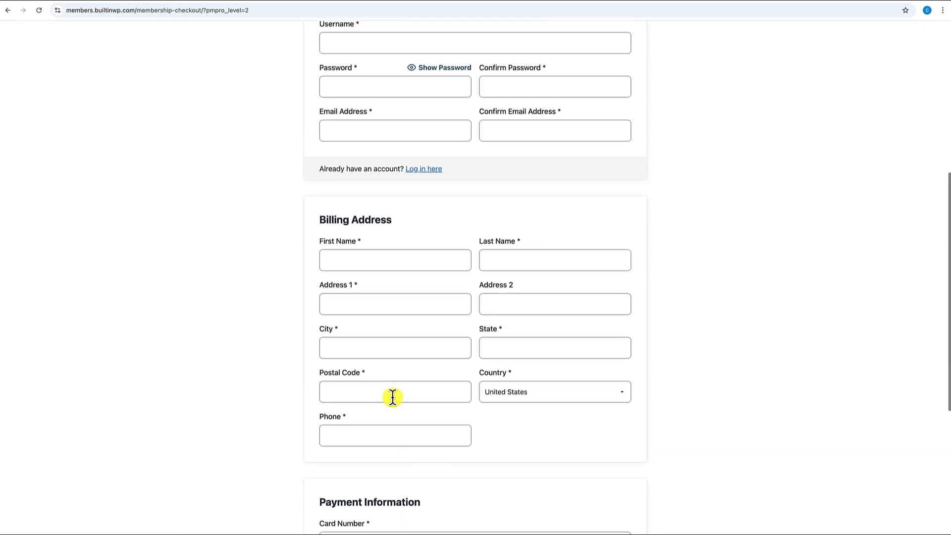
pyautogui.scroll(-4, 392, 398)
pyautogui.scroll(8, 392, 397)
pyautogui.hscroll(-5, 393, 398)
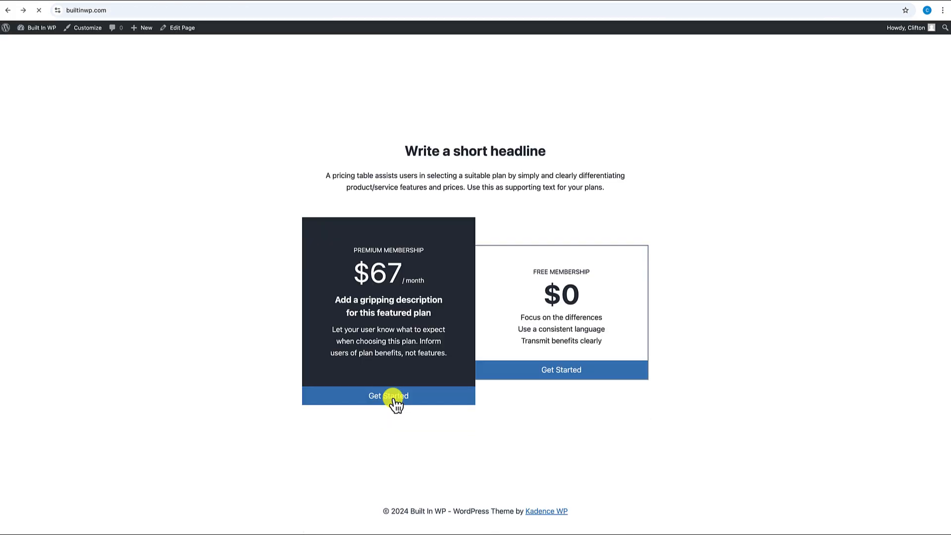
# - Test the Free plan's Get Started checkout link, then return to the home page
pyautogui.click(564, 377)
pyautogui.scroll(-3, 561, 371)
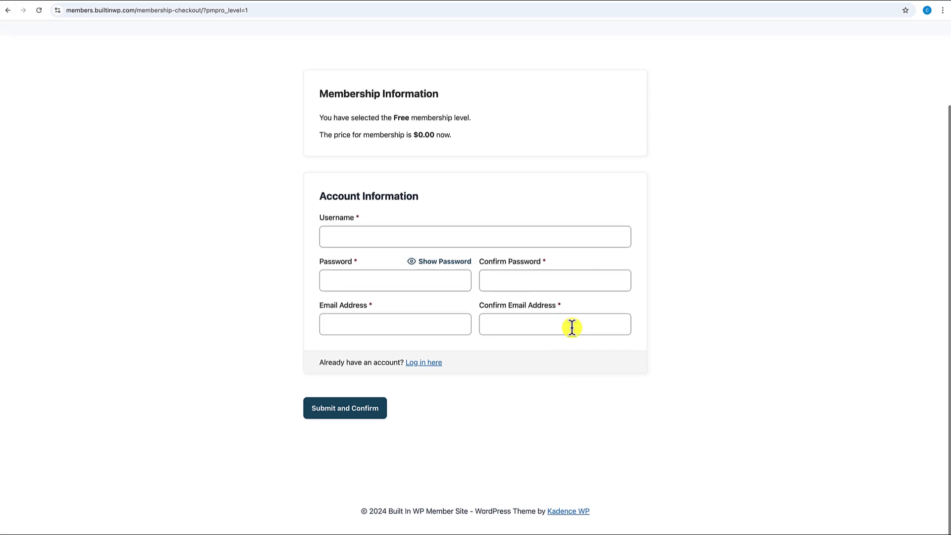
pyautogui.scroll(4, 495, 312)
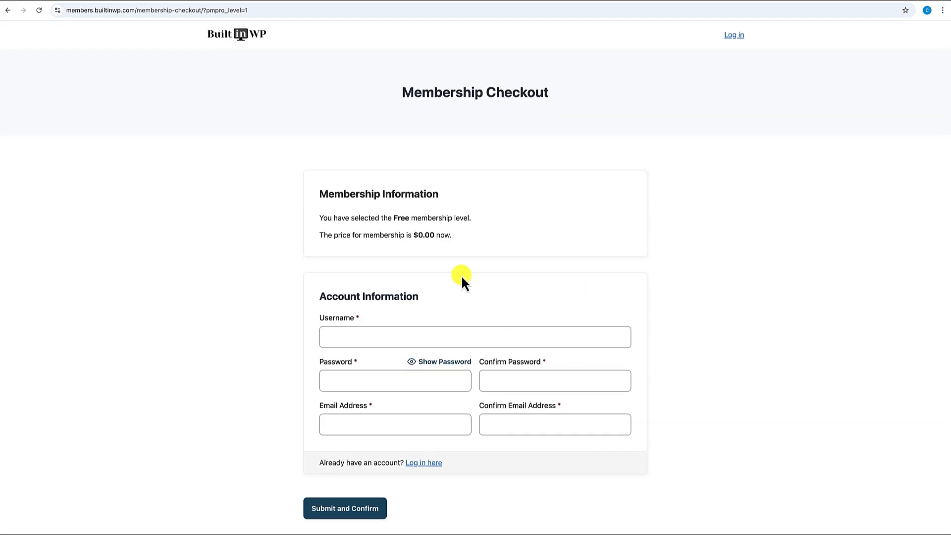
pyautogui.press('super+bracketleft')
# - Open the Select Your Plan page from the Join the Membership button
pyautogui.scroll(10, 461, 274)
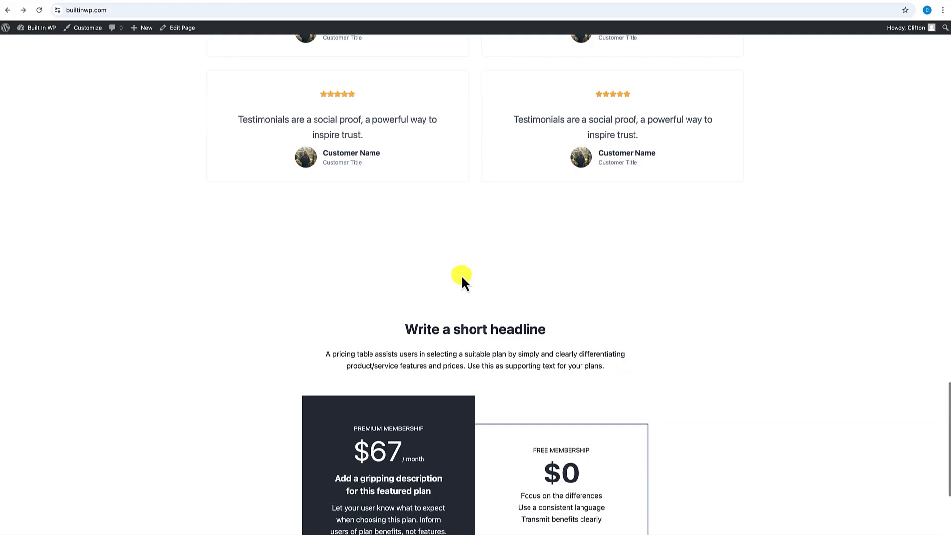
pyautogui.scroll(10, 462, 275)
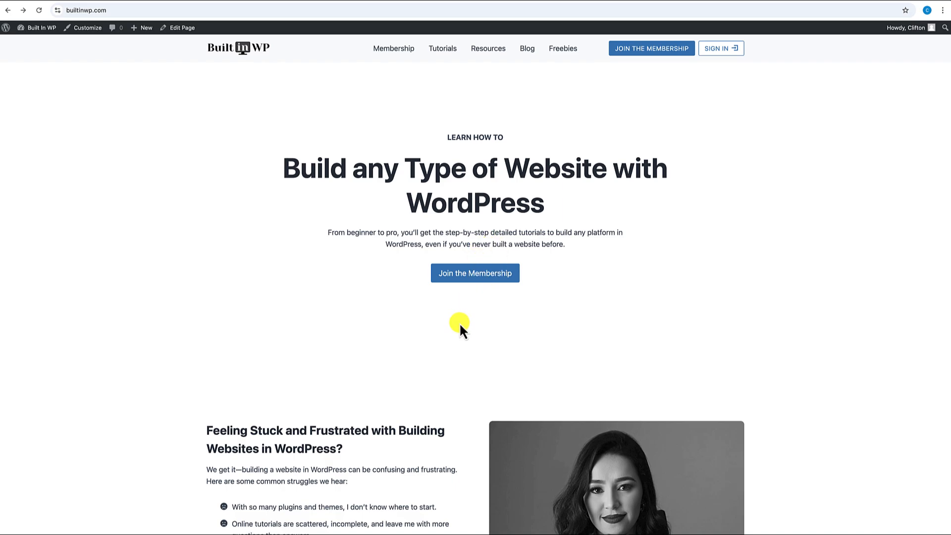
pyautogui.scroll(-3, 459, 323)
pyautogui.scroll(3, 459, 323)
pyautogui.click(475, 275)
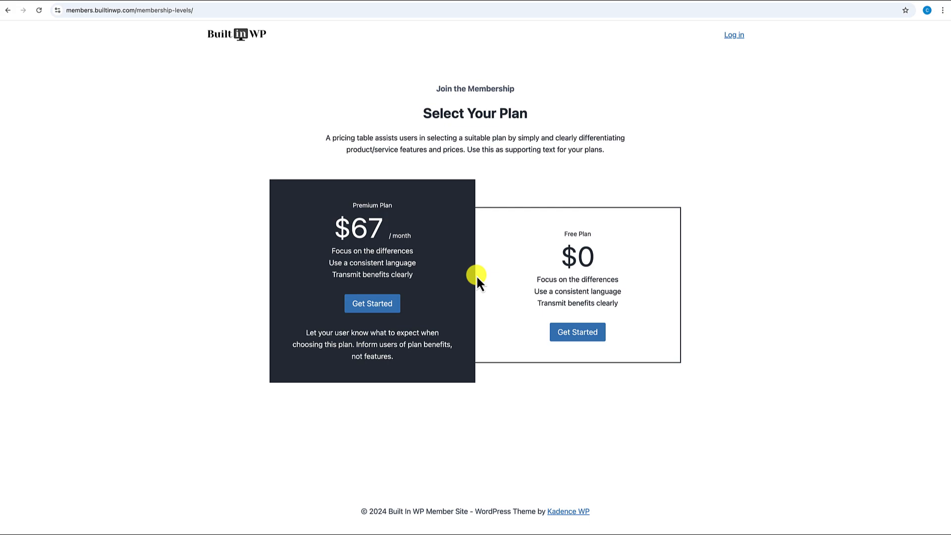
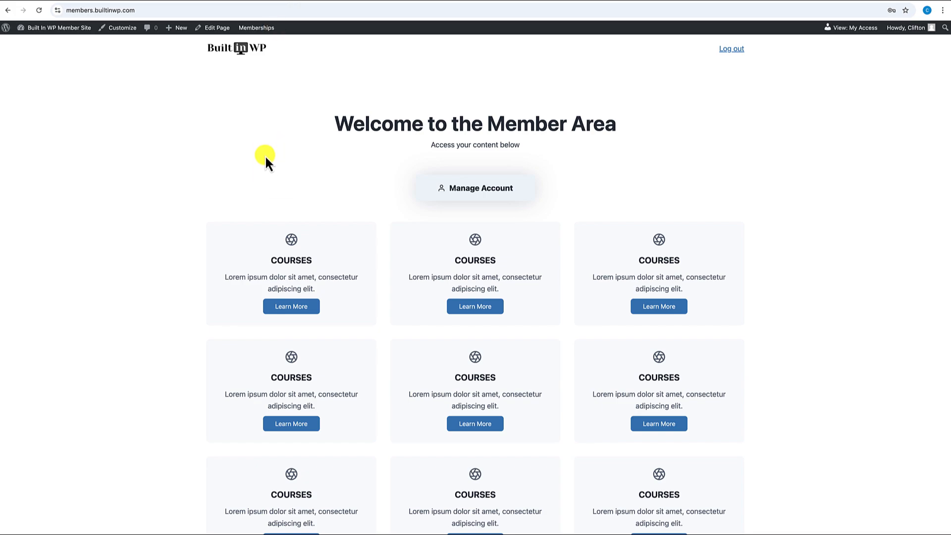
# - Go to the Dashboard and open Kadence > Headers to list the Member Site Header
pyautogui.moveTo(44, 29)
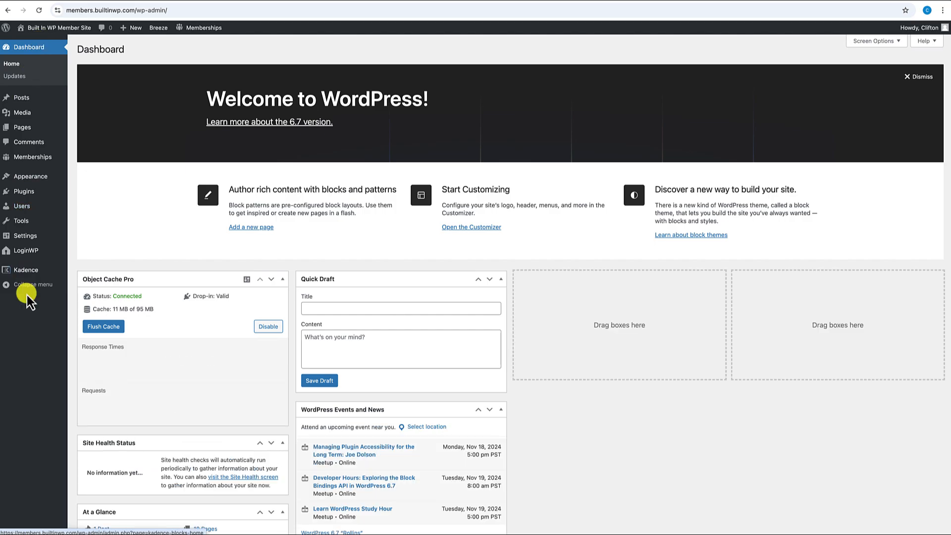
pyautogui.moveTo(26, 271)
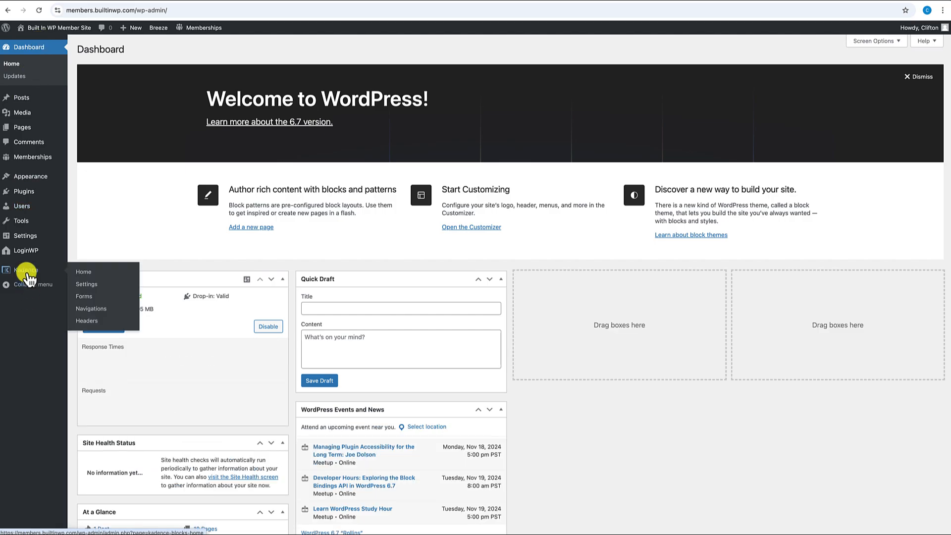
pyautogui.click(89, 322)
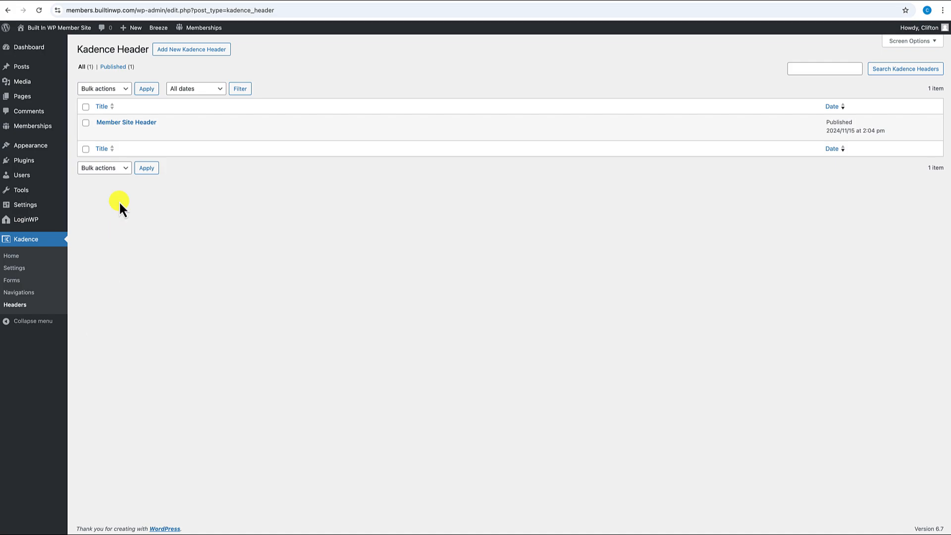
# - Open Member Site Header in the visual builder, select its Site Identity, then view the Member Area page
pyautogui.moveTo(117, 136)
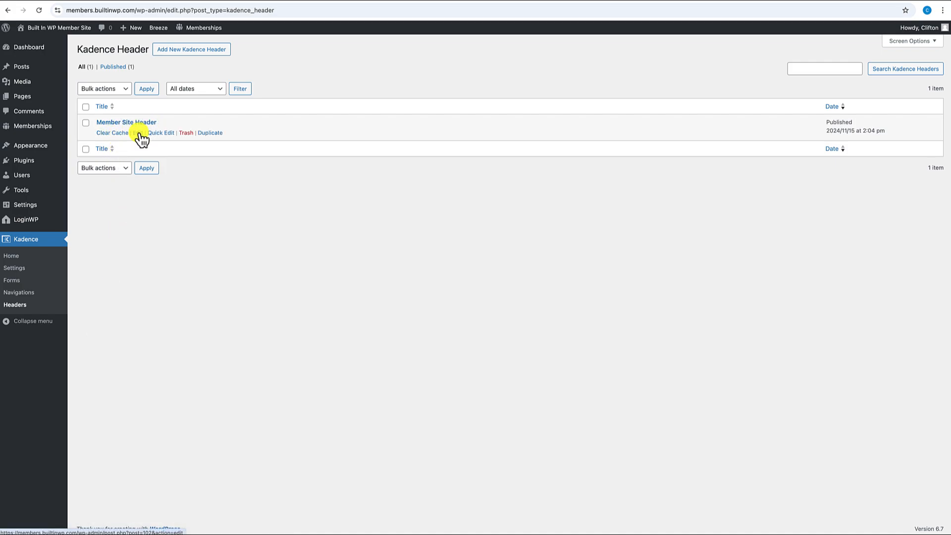
pyautogui.click(140, 134)
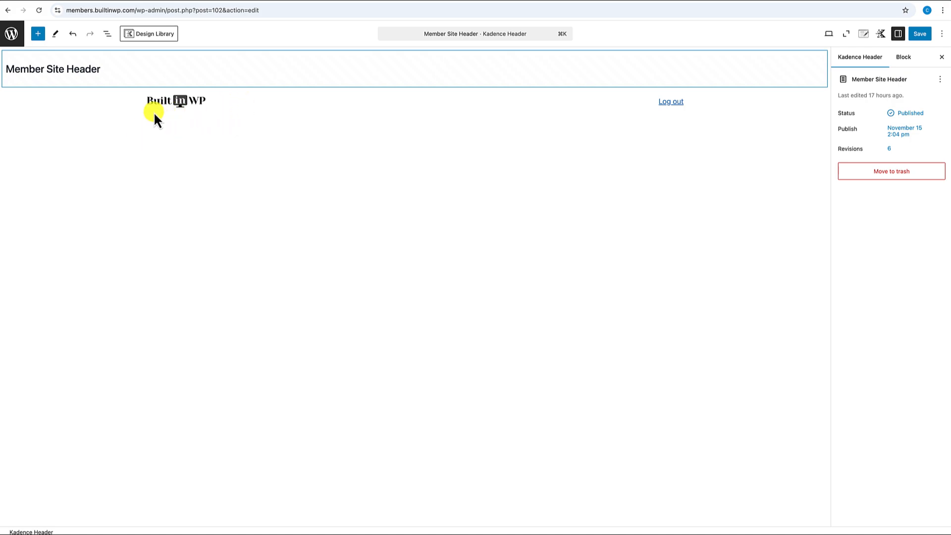
pyautogui.click(81, 103)
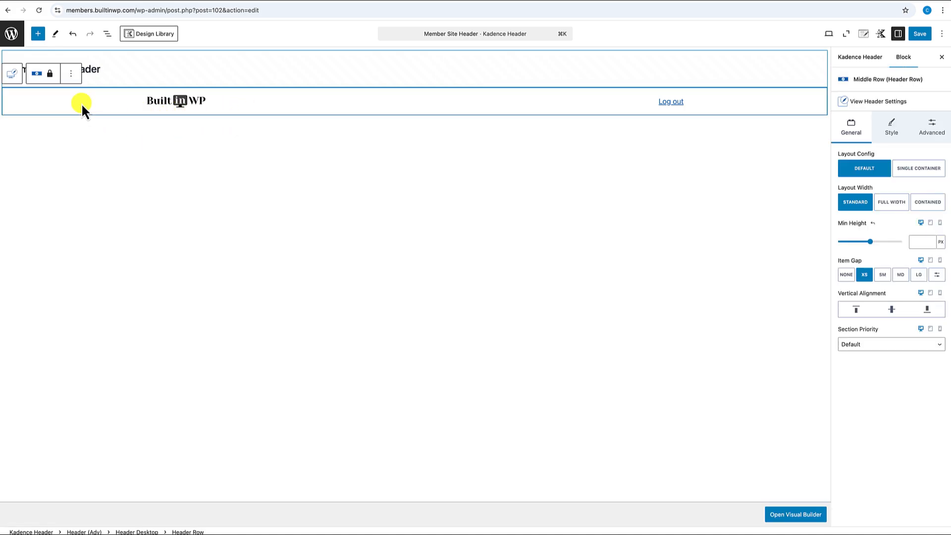
pyautogui.click(795, 514)
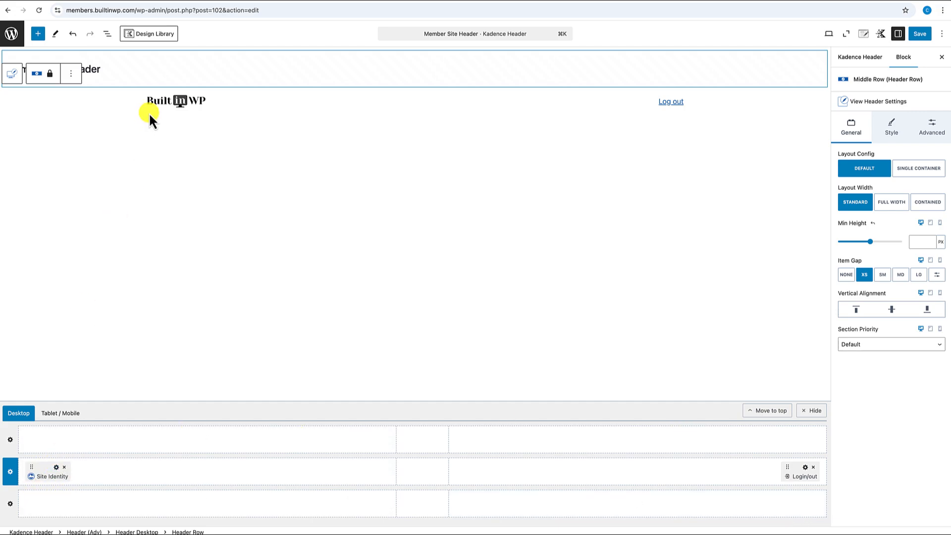
pyautogui.click(56, 467)
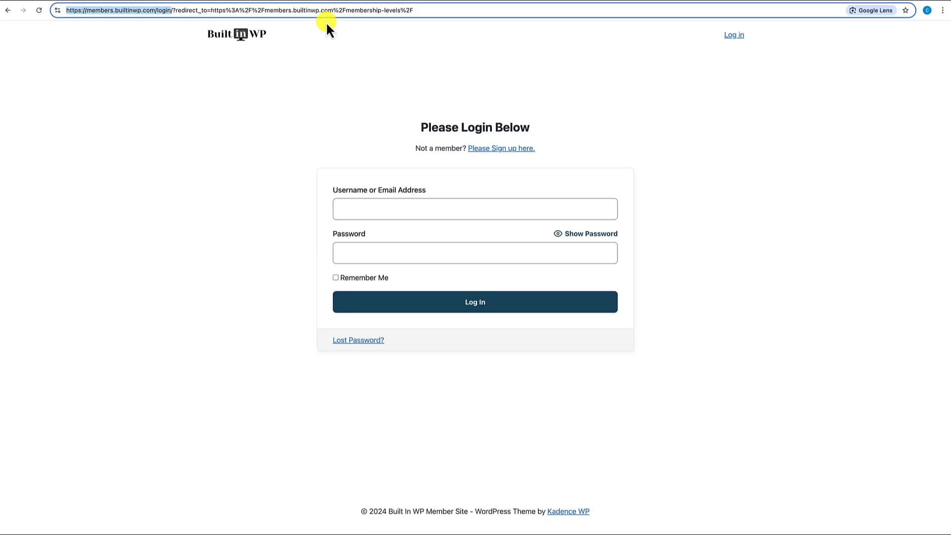
pyautogui.click(248, 36)
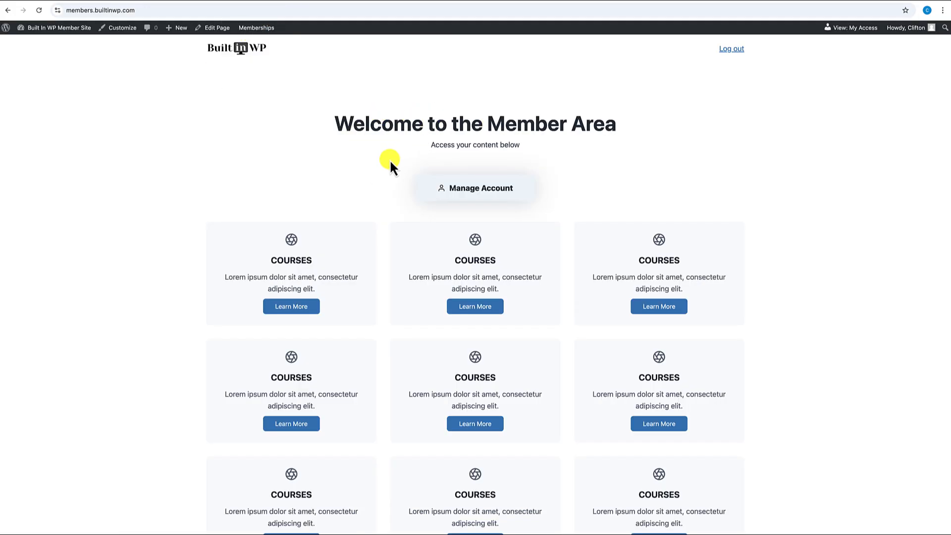
# - Go back to the logged-out login page, then open a new blank browser tab
pyautogui.hscroll(-5, 389, 158)
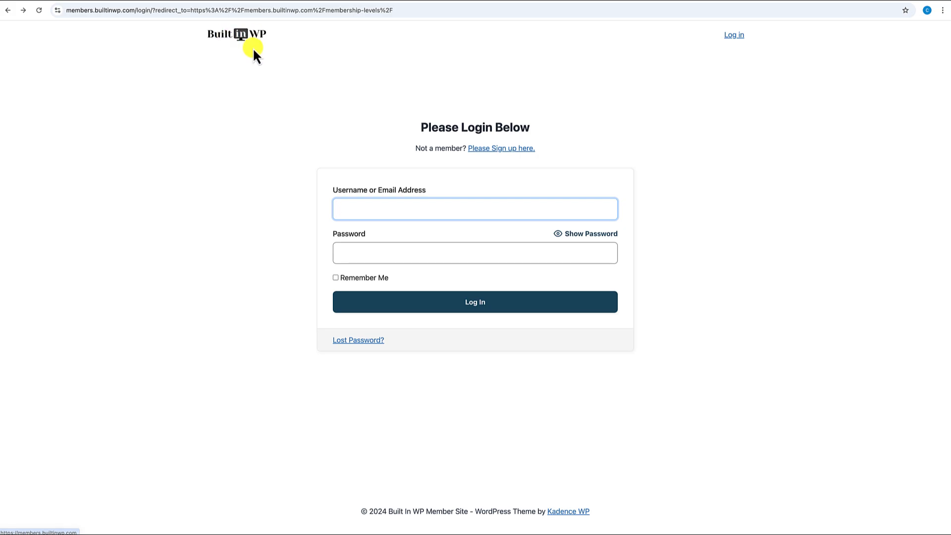
pyautogui.hotkey('ctrl', 't')
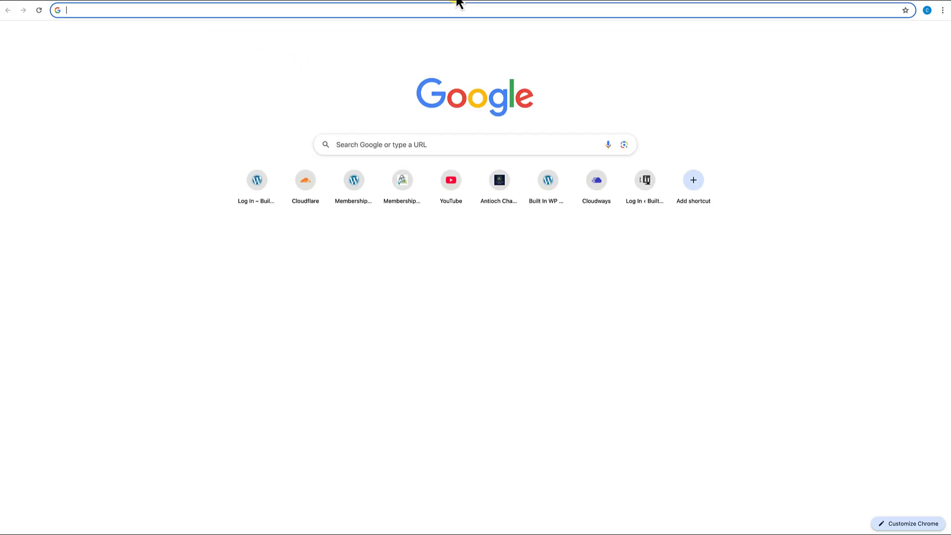
# - Load builtinwp.com in the new tab from the 'buil' address-bar suggestion
pyautogui.write('buil')
pyautogui.press('Return')
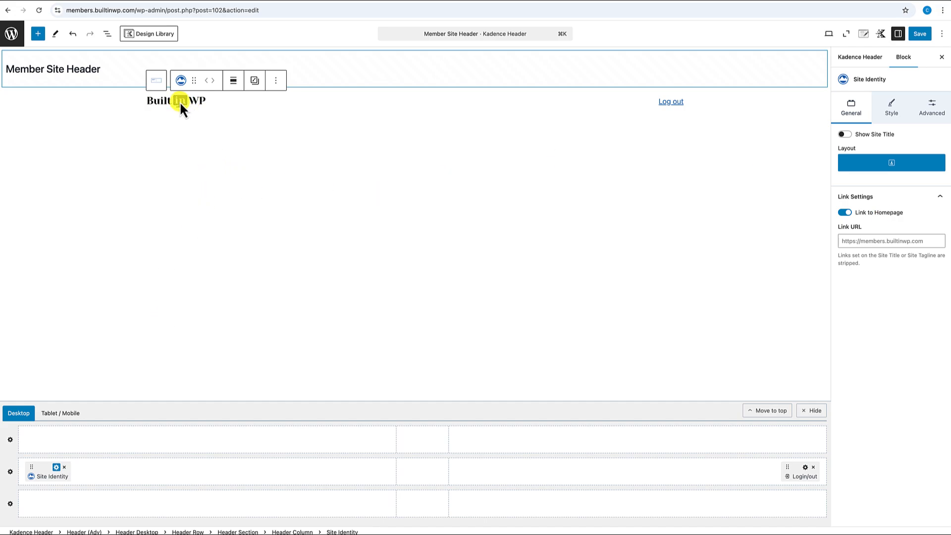
# - Select the Site Logo block (Built-inWP.png, width 140) inside Site Identity, checking it in List View
pyautogui.click(180, 108)
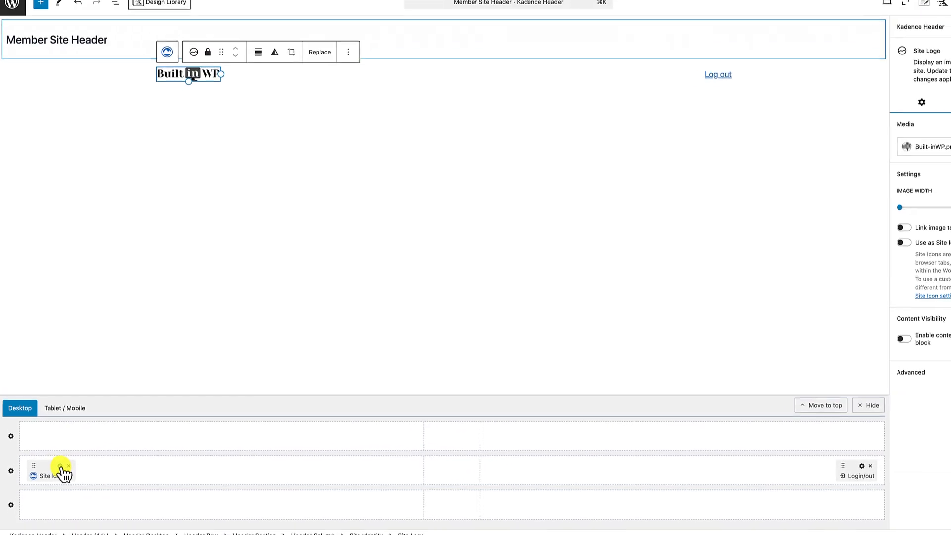
pyautogui.click(60, 467)
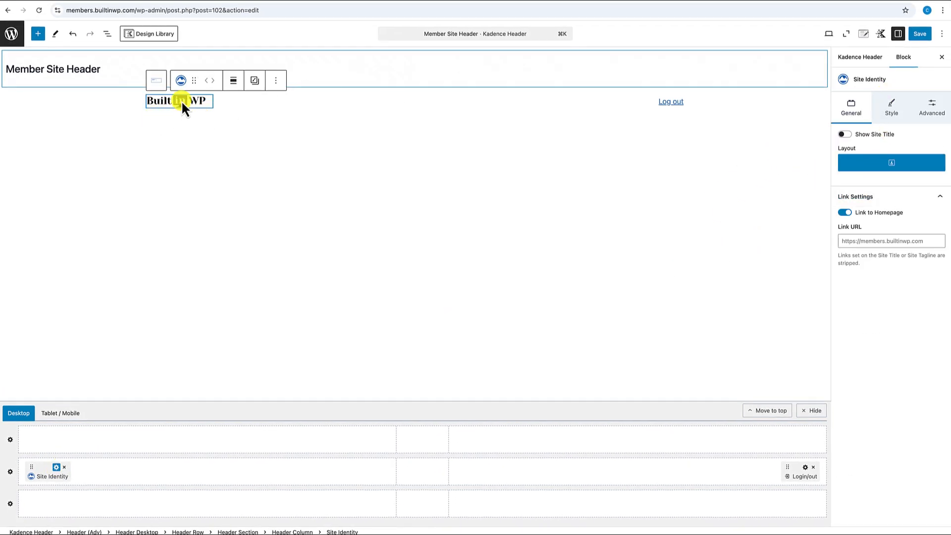
pyautogui.click(181, 100)
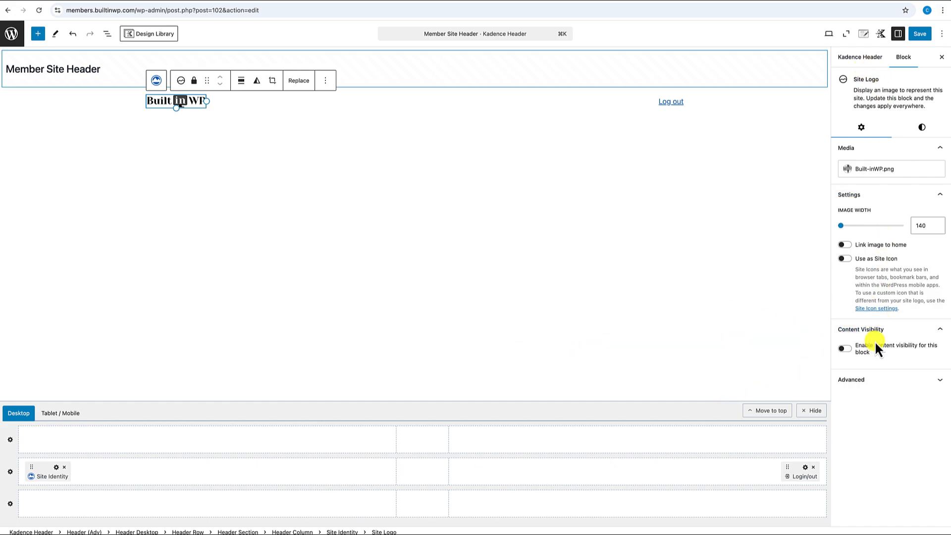
pyautogui.click(107, 33)
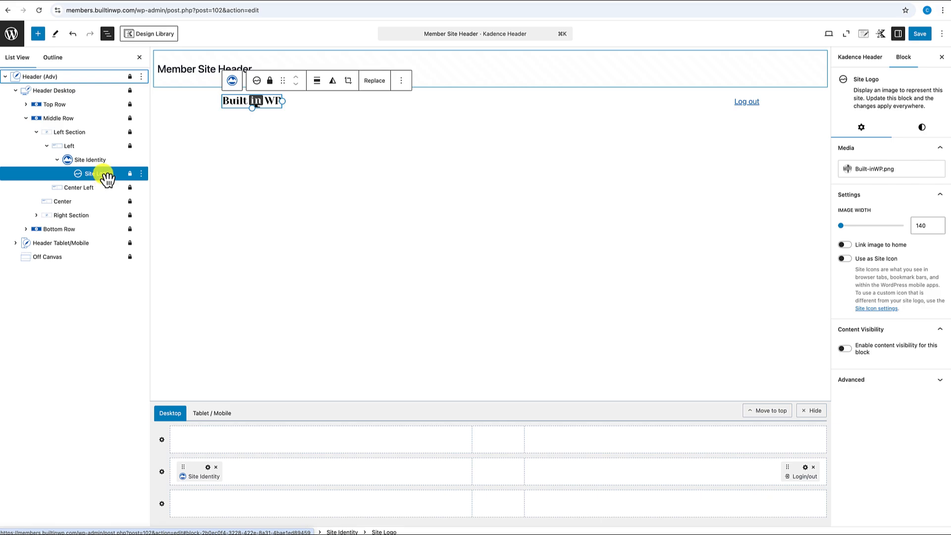
pyautogui.click(140, 58)
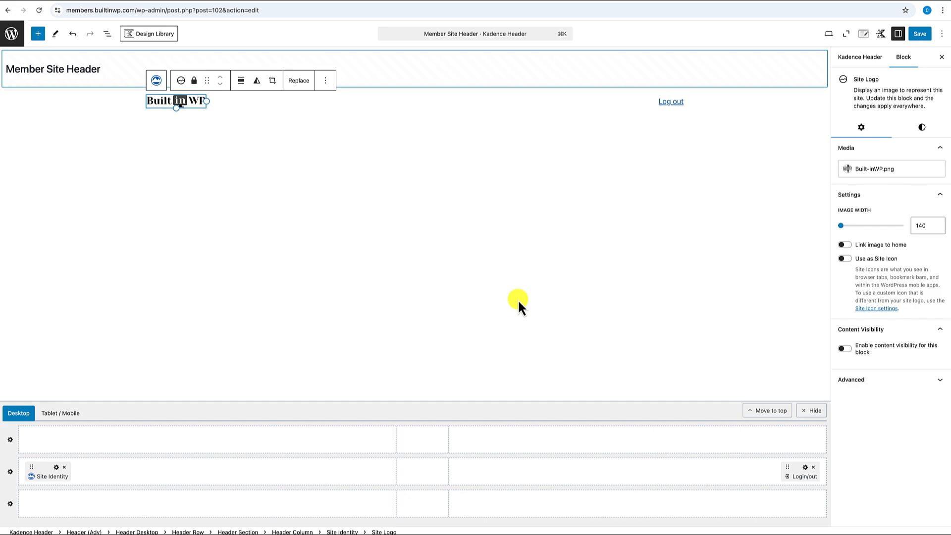
# - Show the logo only to logged-in users with 'No - Hide this block', and save the header
pyautogui.click(846, 349)
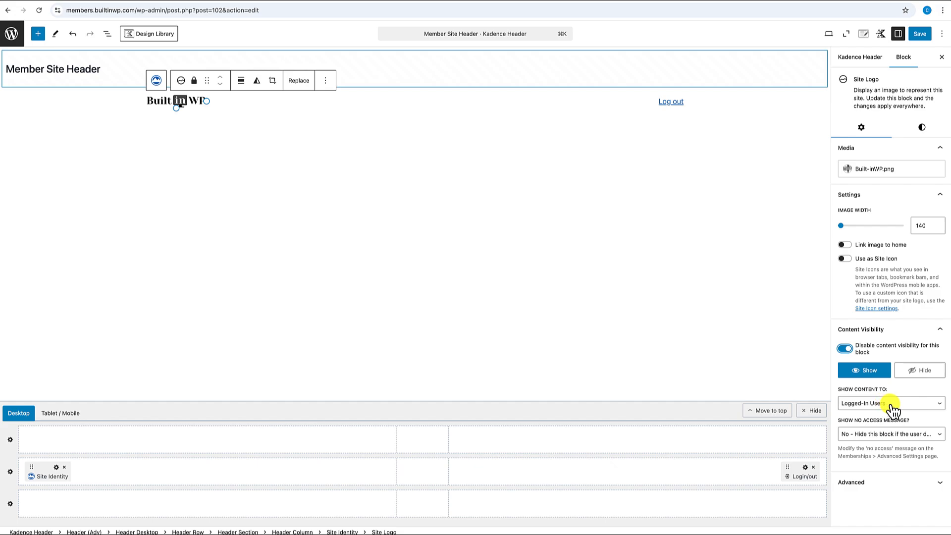
pyautogui.click(871, 436)
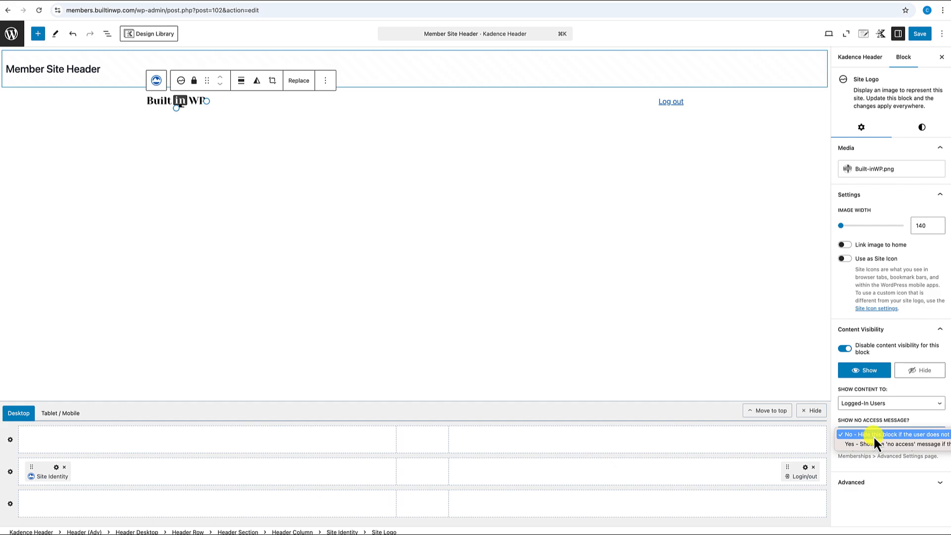
pyautogui.click(917, 419)
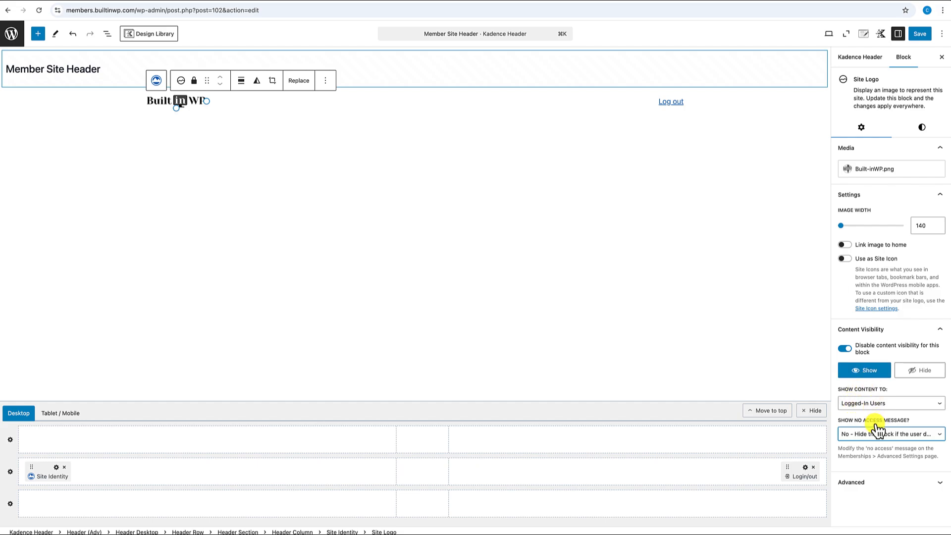
pyautogui.click(845, 348)
pyautogui.click(923, 33)
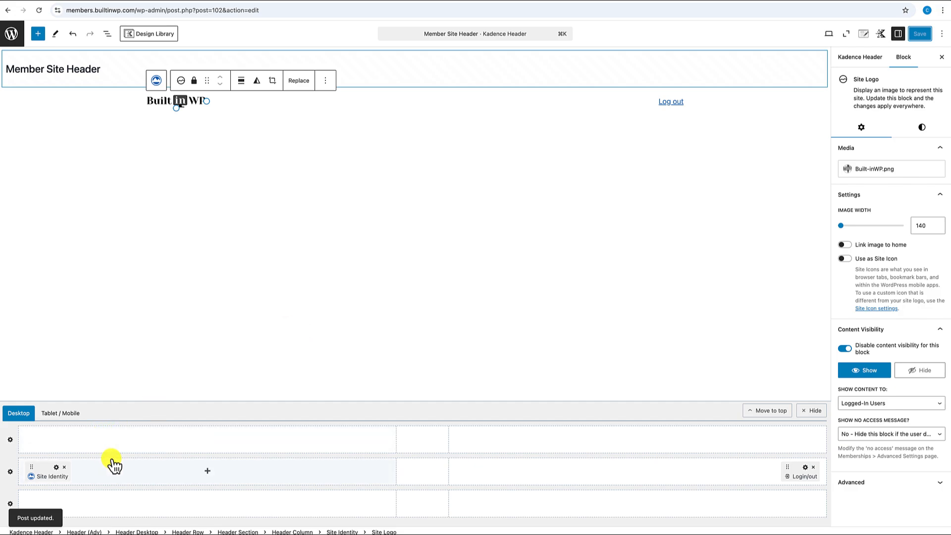
pyautogui.click(207, 472)
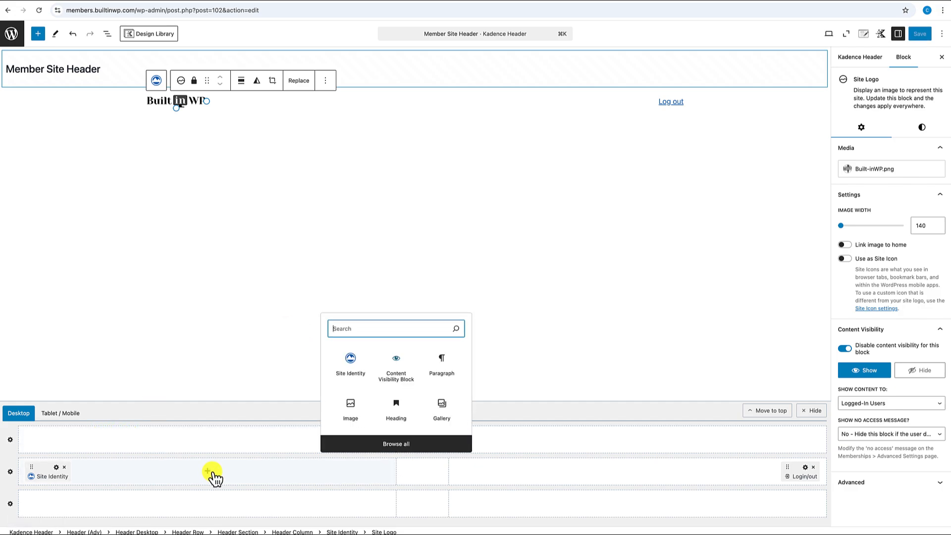
# - Insert a second Site Identity beside the logo, hide its site title, and set image width to 140
pyautogui.click(354, 368)
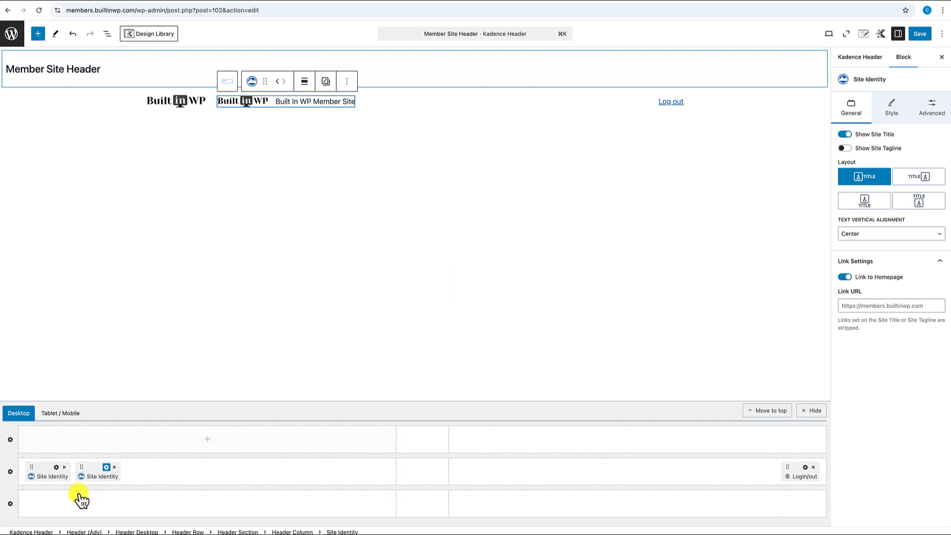
pyautogui.click(106, 469)
pyautogui.click(844, 135)
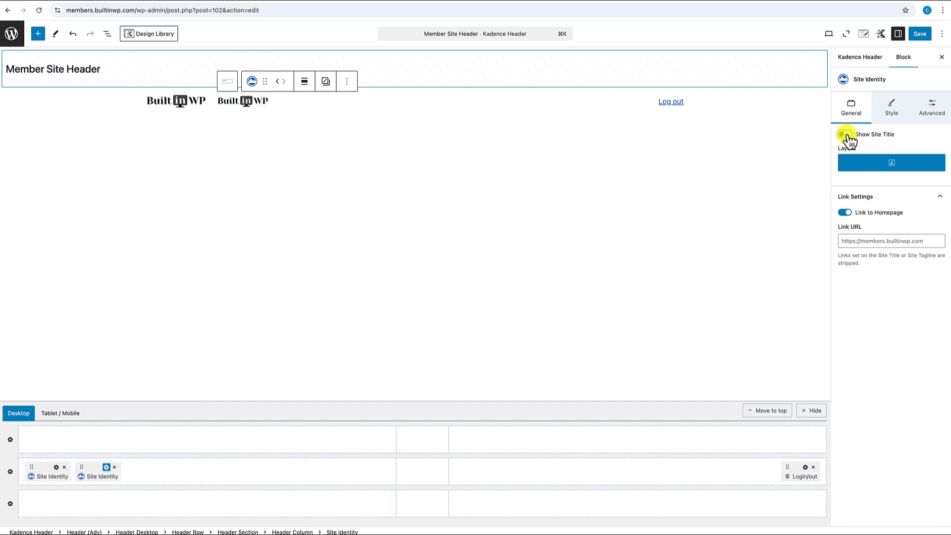
pyautogui.click(240, 98)
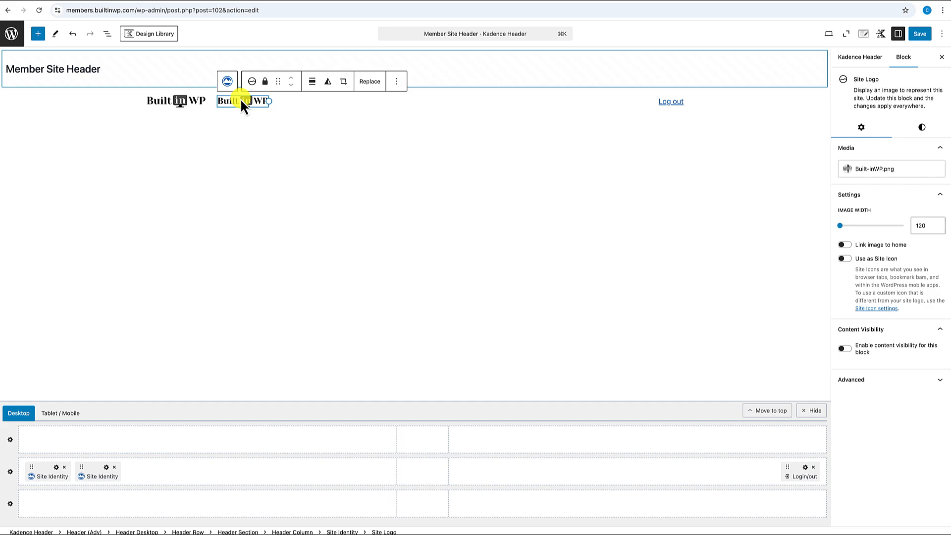
pyautogui.click(922, 226)
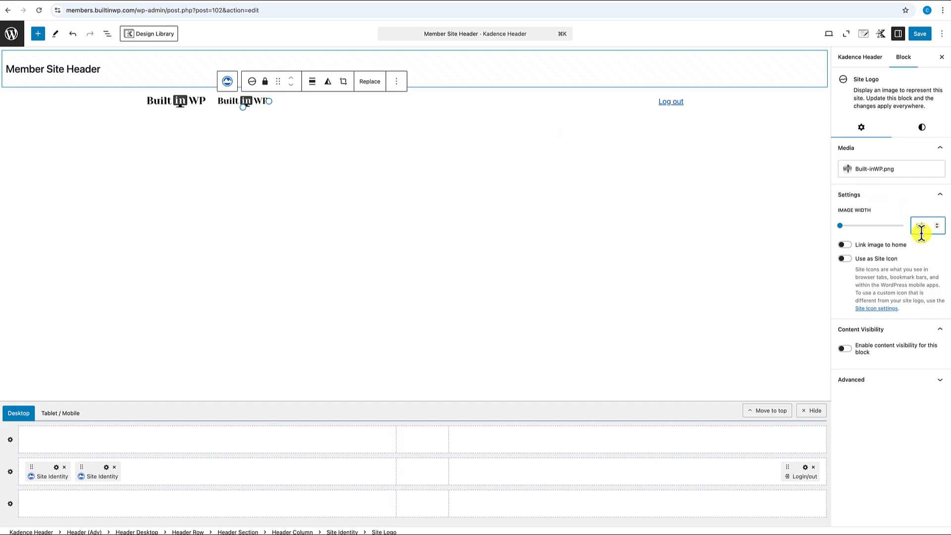
pyautogui.press('BackSpace')
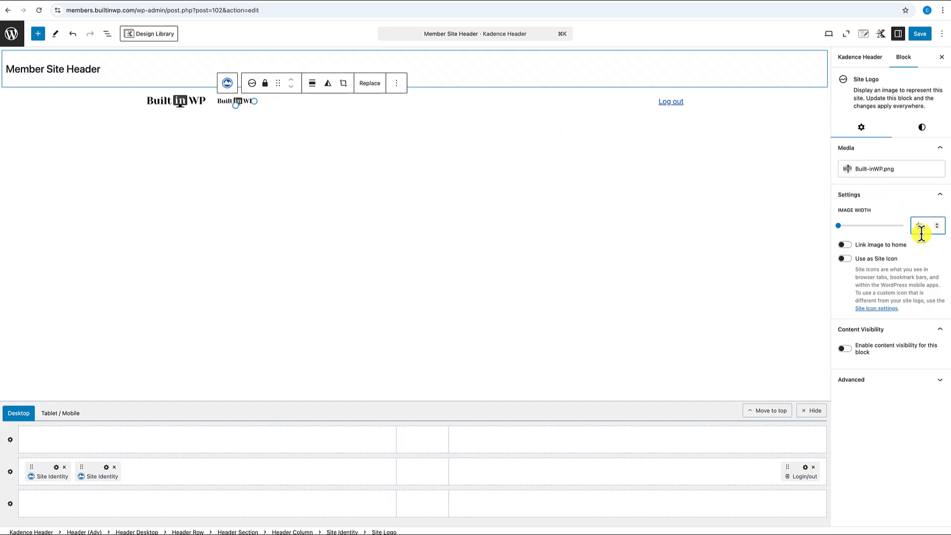
pyautogui.write('20')
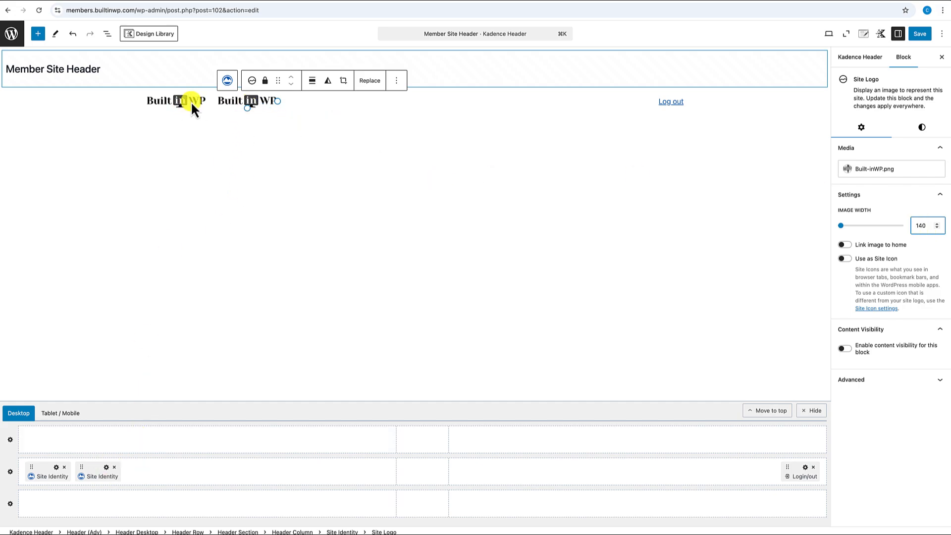
pyautogui.click(199, 158)
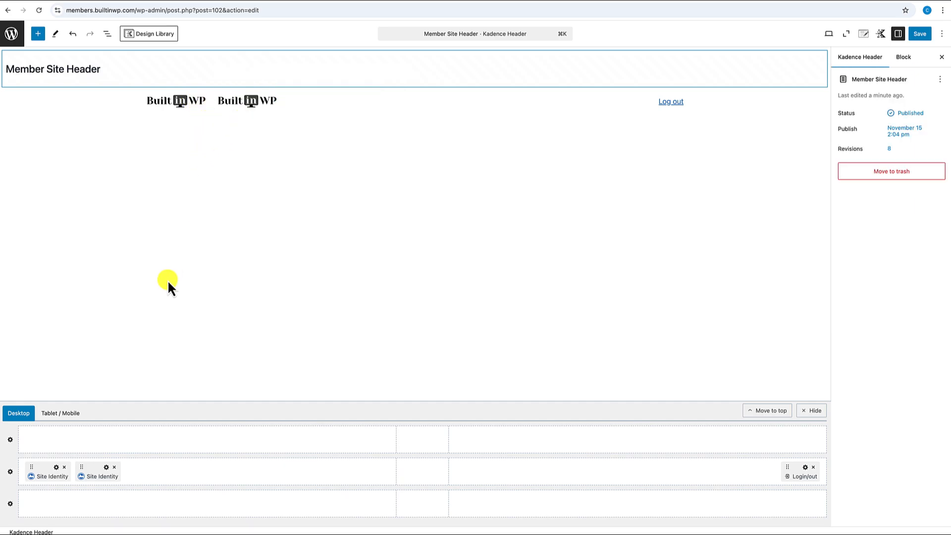
# - Set the second logo's Content Visibility to Hide from Logged-In Users
pyautogui.click(248, 101)
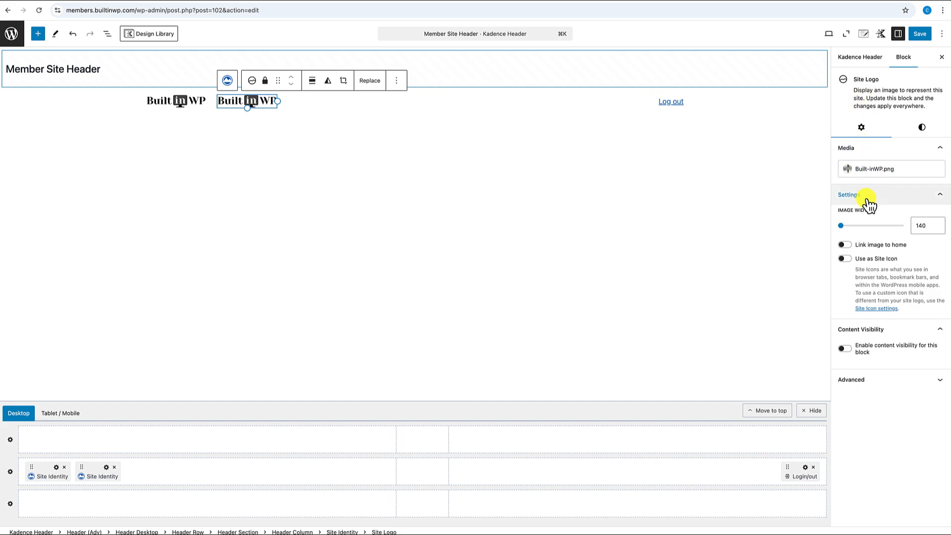
pyautogui.click(844, 349)
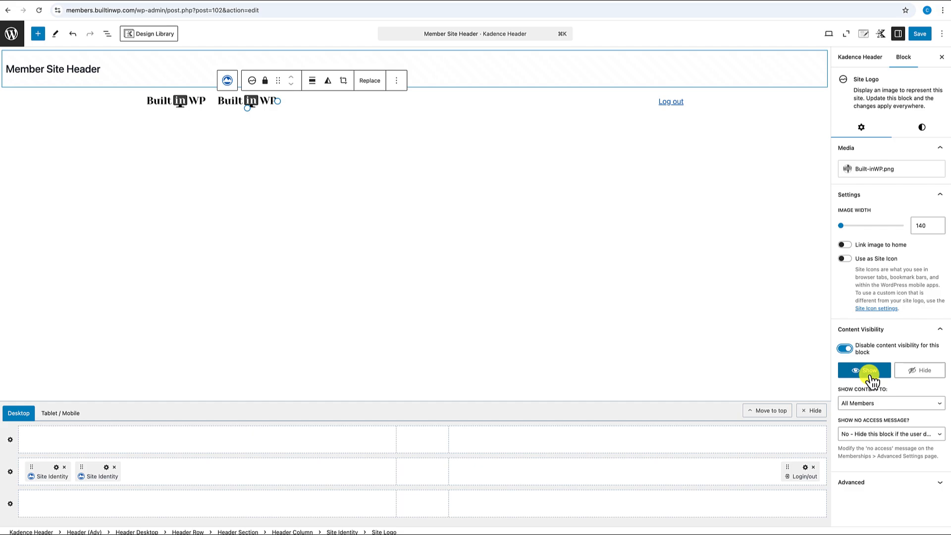
pyautogui.click(919, 376)
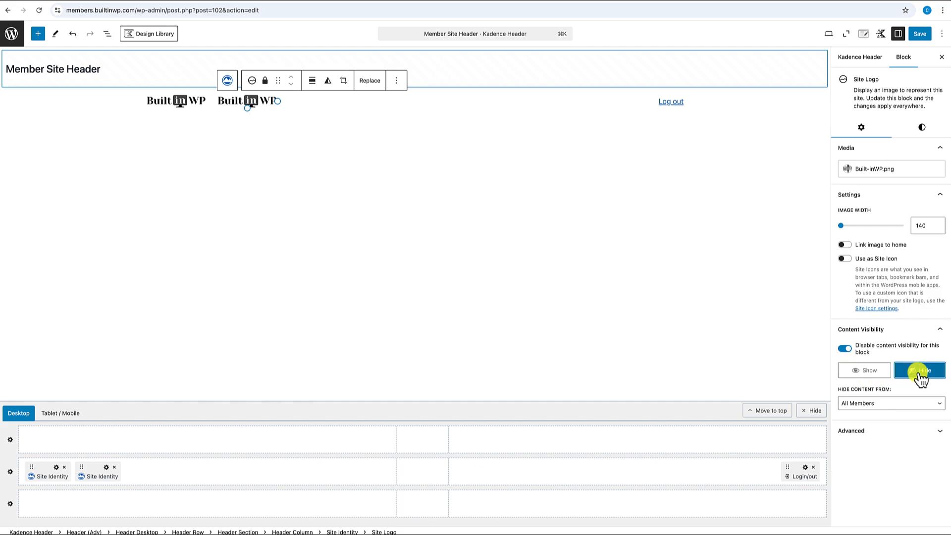
pyautogui.click(894, 401)
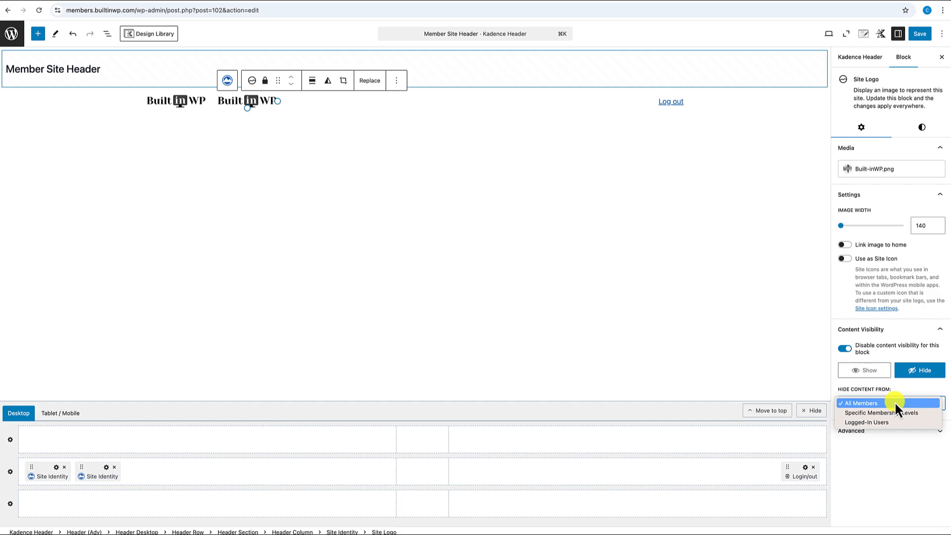
pyautogui.click(875, 421)
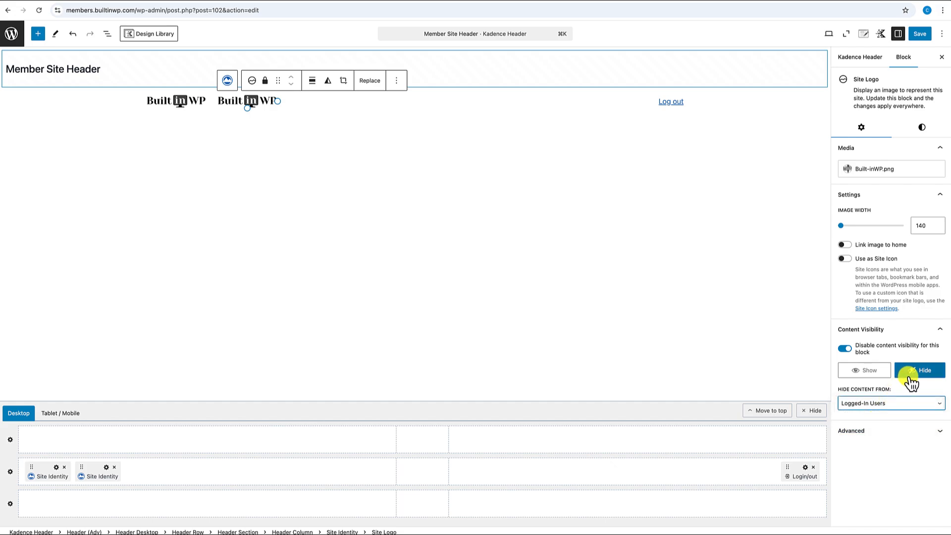
# - Recheck both logos' visibility settings, then copy the builtinwp.com web address from its tab
pyautogui.click(184, 103)
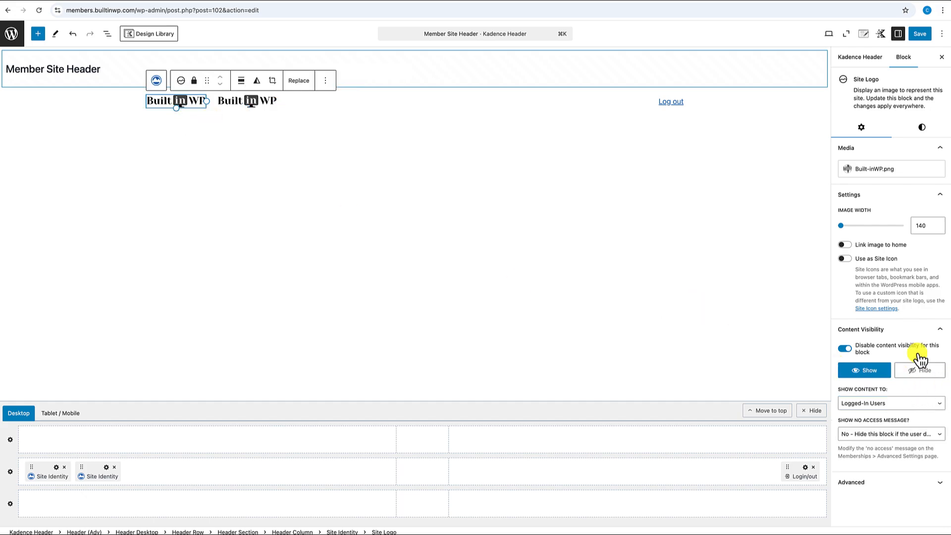
pyautogui.click(251, 105)
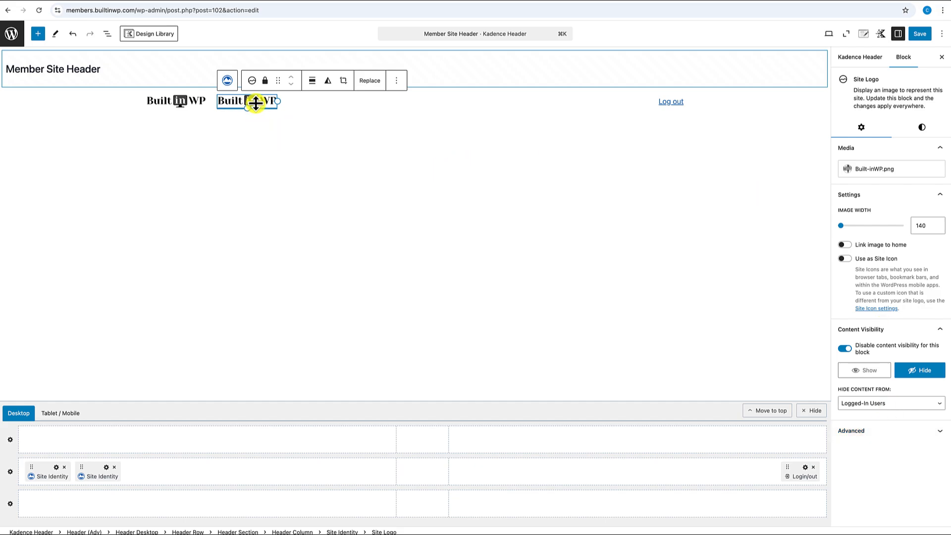
pyautogui.click(488, 1)
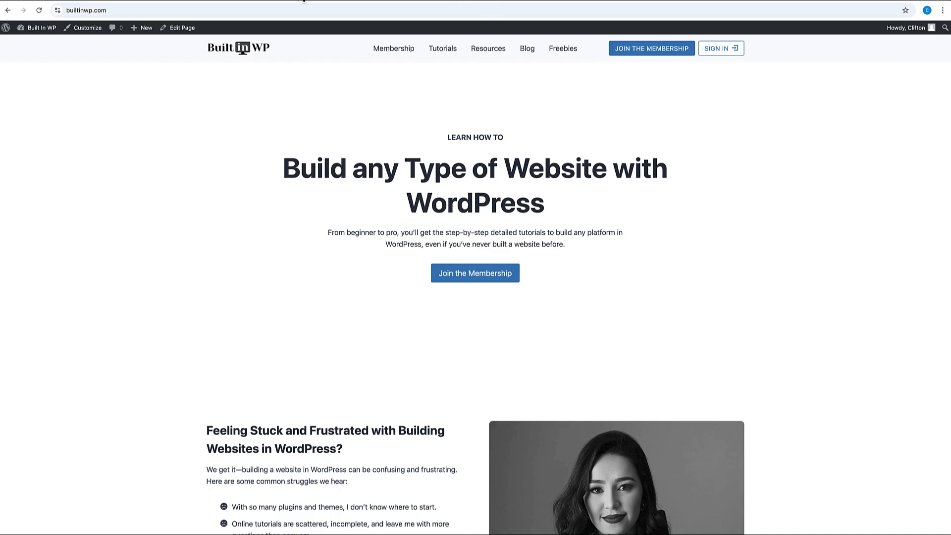
pyautogui.moveTo(120, 8); pyautogui.dragTo(65, 8)
pyautogui.press('super+c')
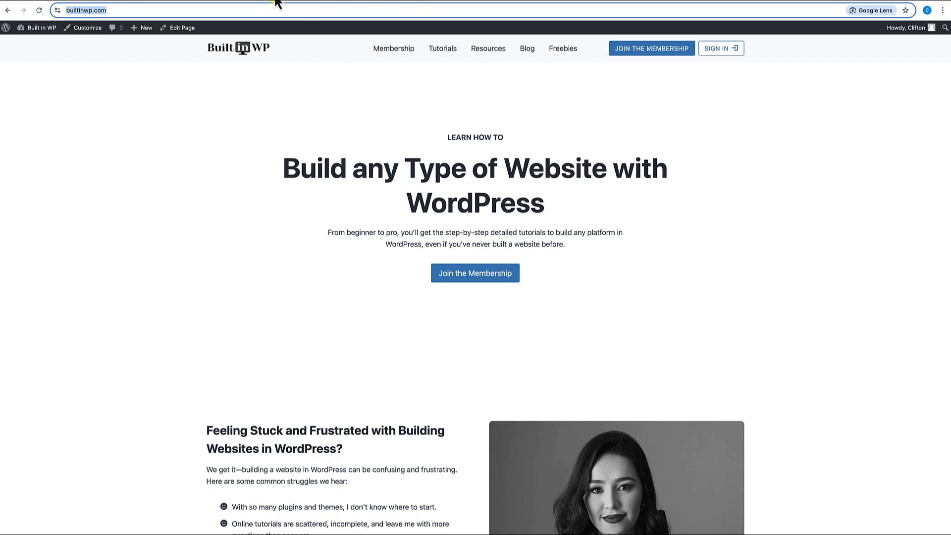
pyautogui.click(292, 2)
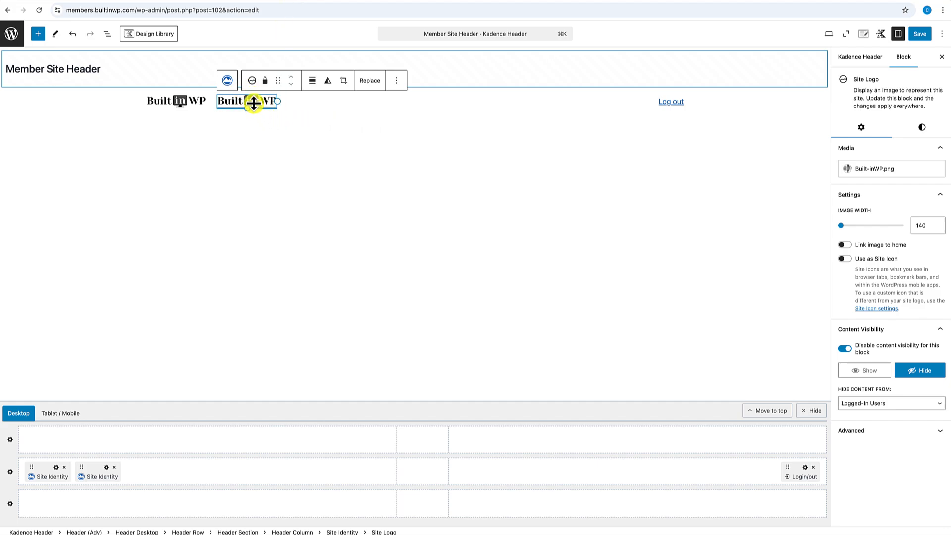
pyautogui.click(107, 468)
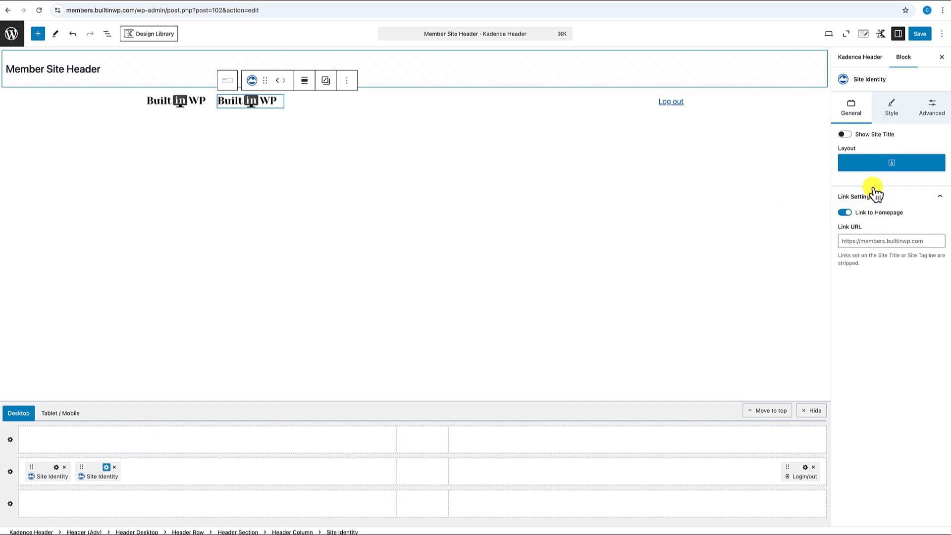
pyautogui.click(844, 214)
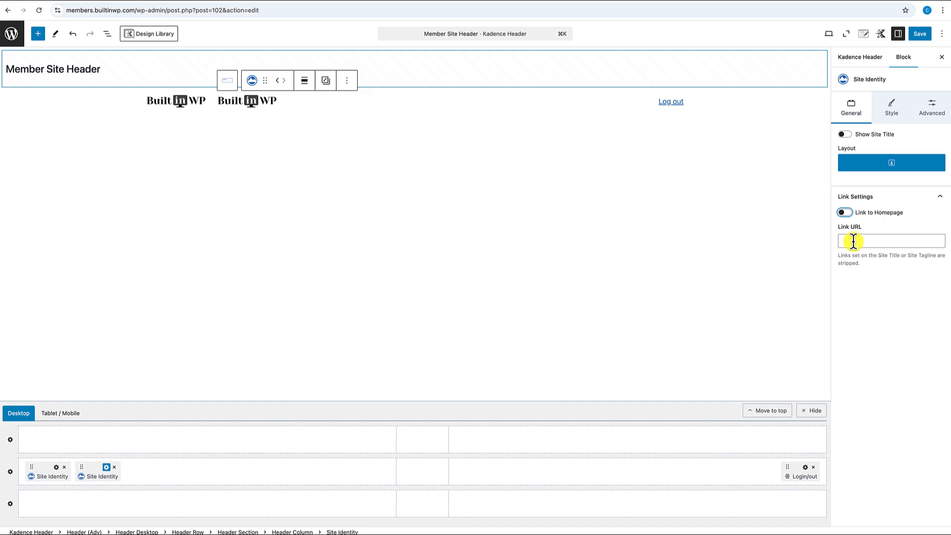
pyautogui.click(853, 241)
pyautogui.press('super+v')
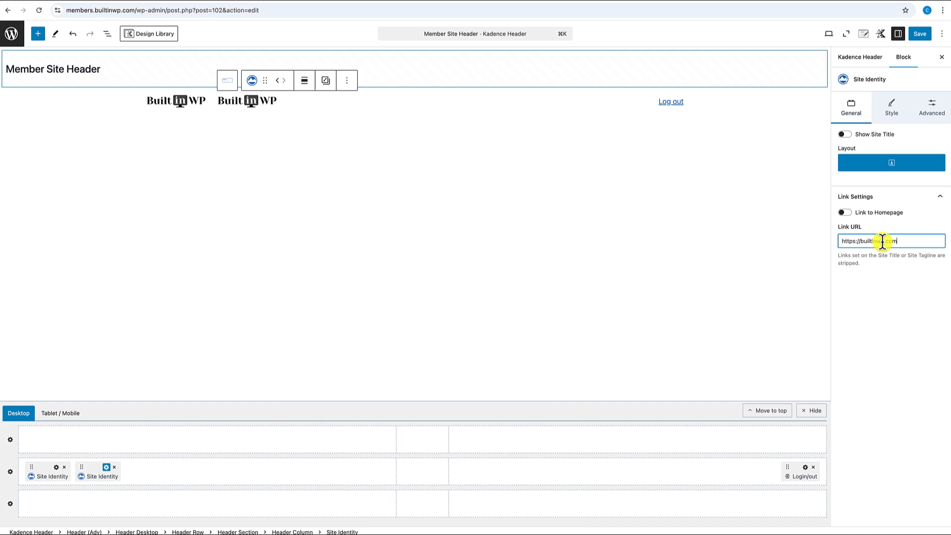
# - Save the Member Site Header and visit the member site's front page
pyautogui.click(922, 34)
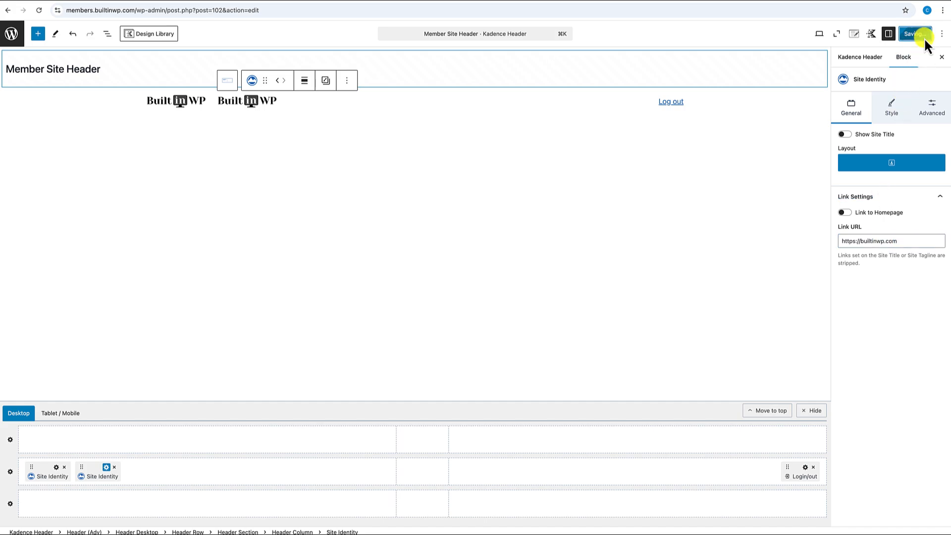
pyautogui.click(14, 40)
pyautogui.click(72, 29)
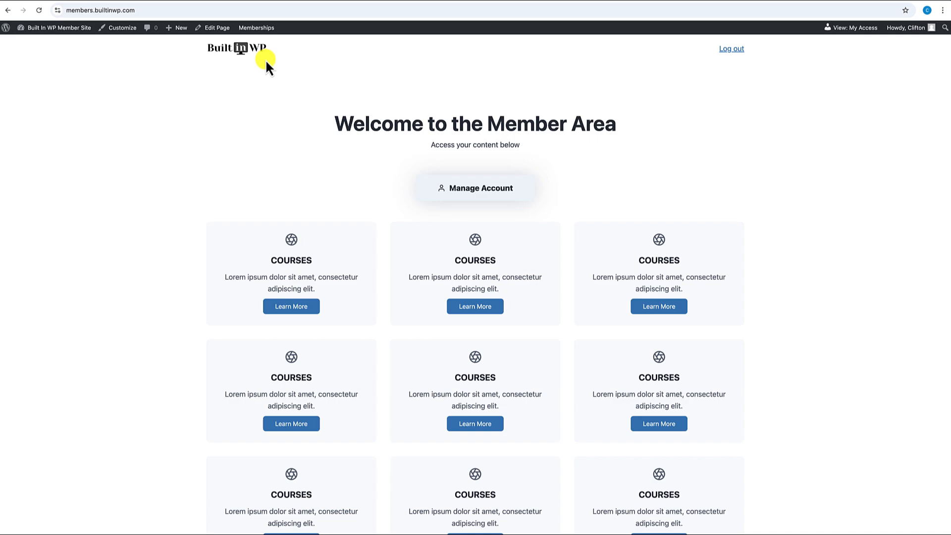
# - Test where the logged-in header logo leads on the member homepage
pyautogui.scroll(-2, 394, 259)
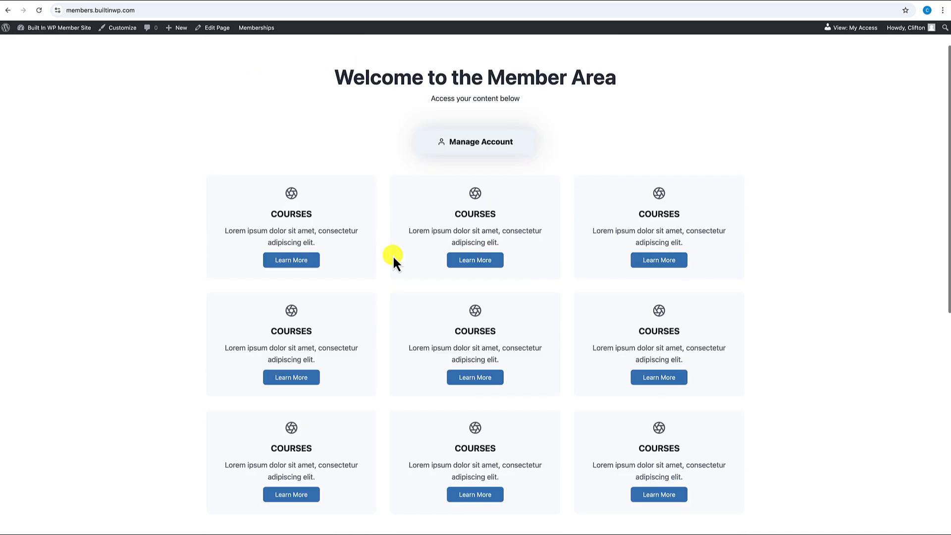
pyautogui.scroll(2, 394, 259)
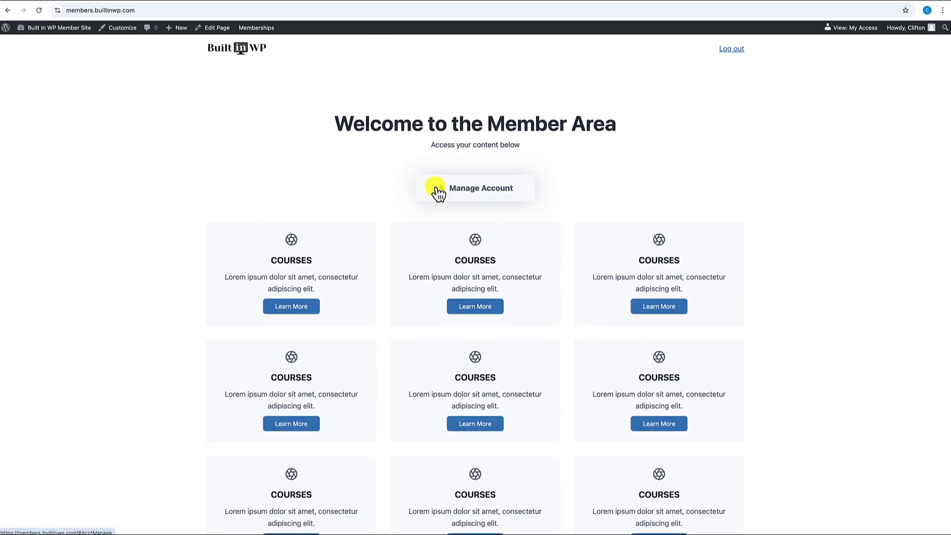
pyautogui.click(253, 54)
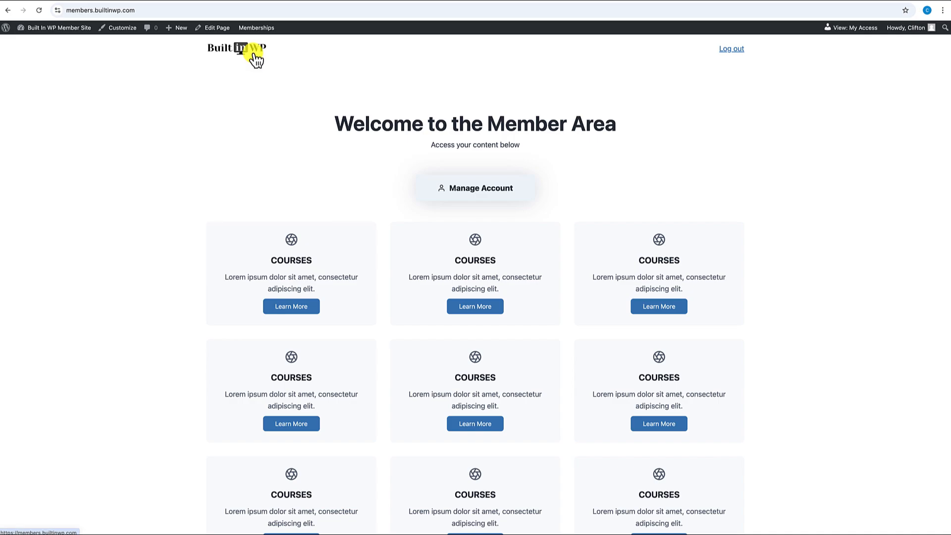
# - Log out, then confirm the logo opens builtinwp.com and its SIGN IN reaches the member login
pyautogui.click(735, 50)
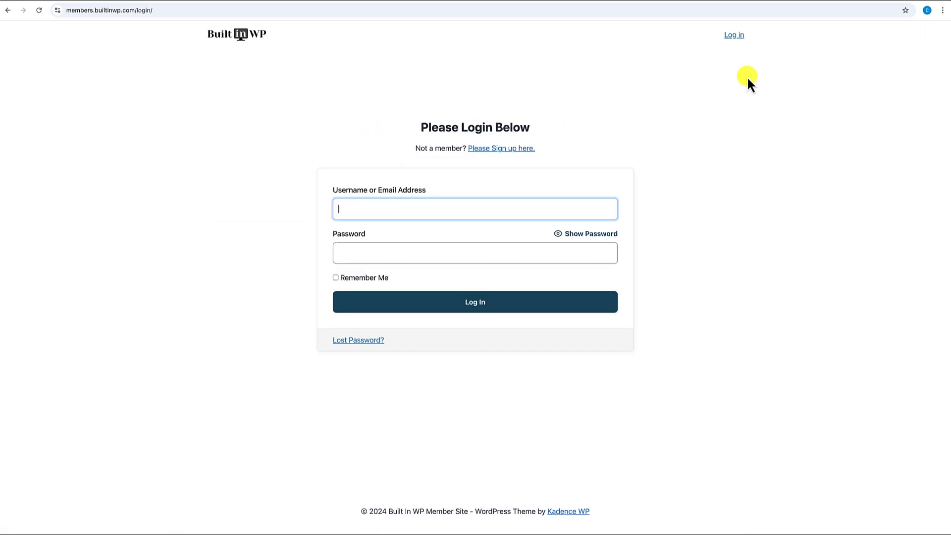
pyautogui.click(241, 38)
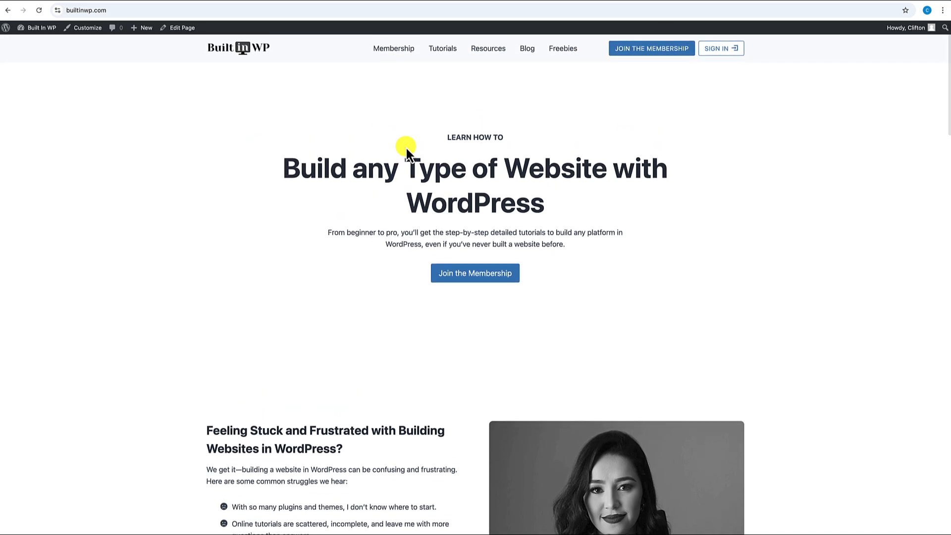
pyautogui.click(726, 51)
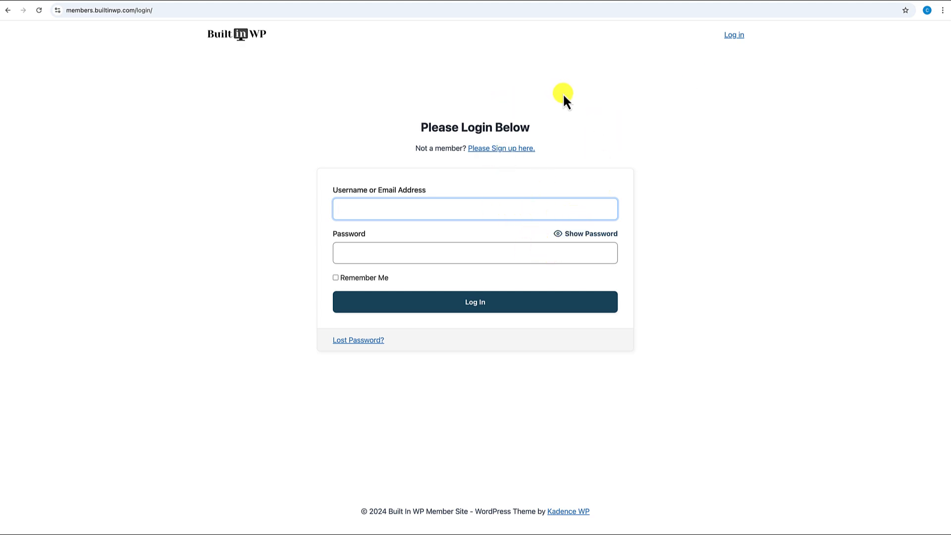
pyautogui.click(240, 40)
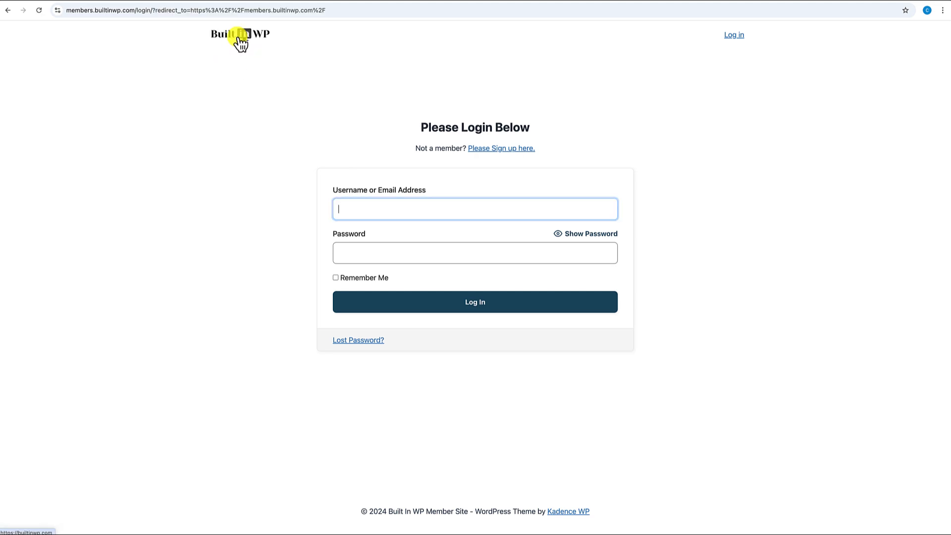
pyautogui.click(240, 42)
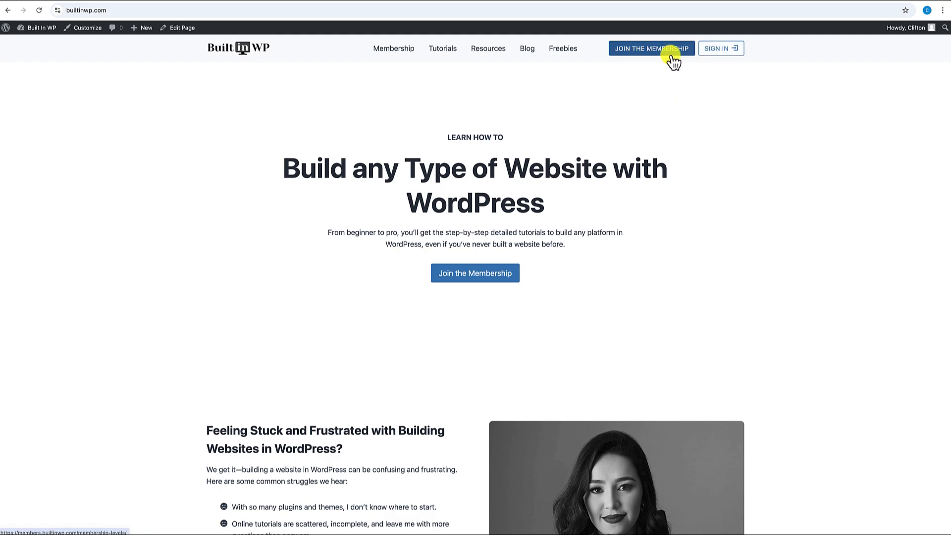
pyautogui.click(641, 54)
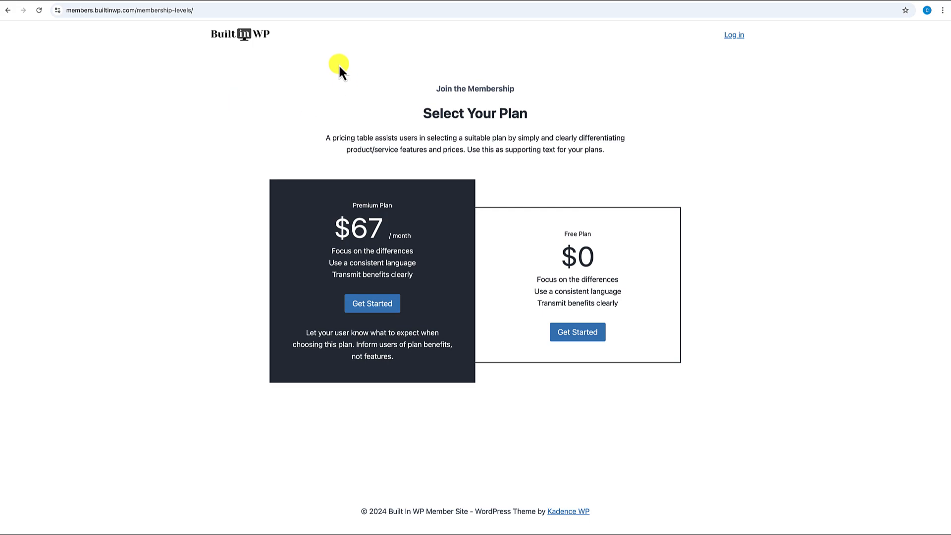
pyautogui.click(245, 44)
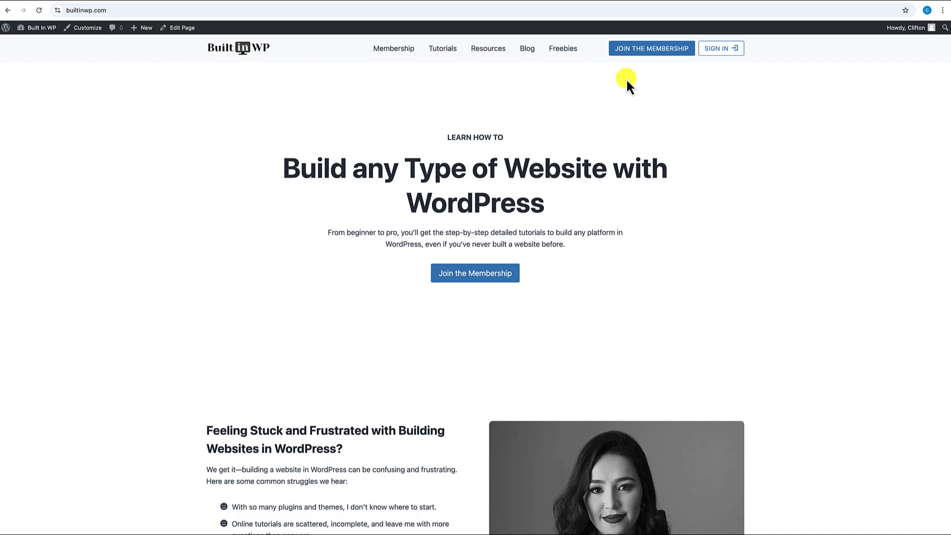
pyautogui.click(721, 49)
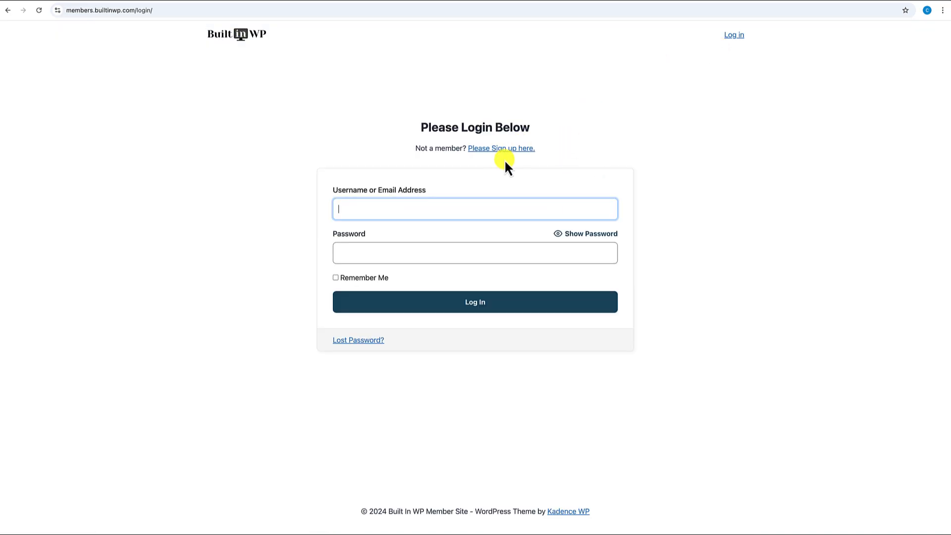
pyautogui.click(244, 36)
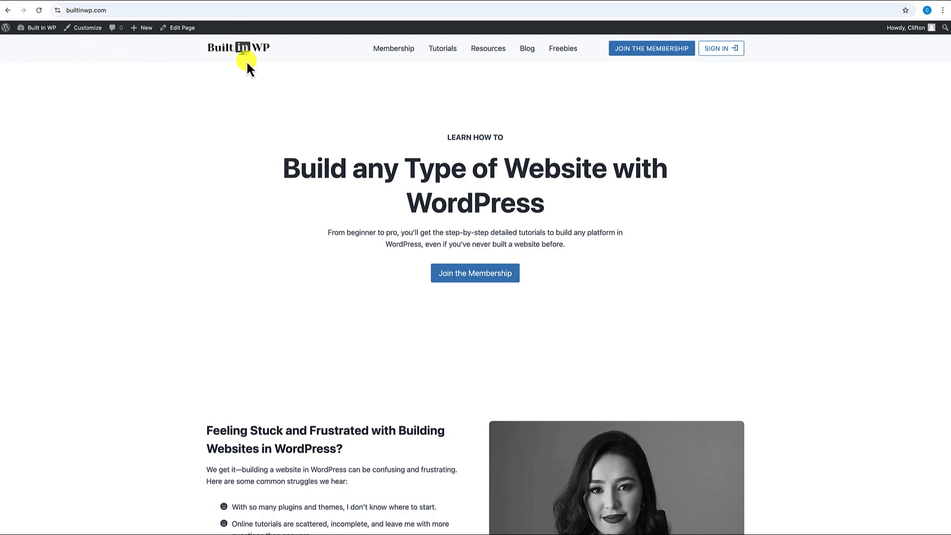
pyautogui.click(735, 55)
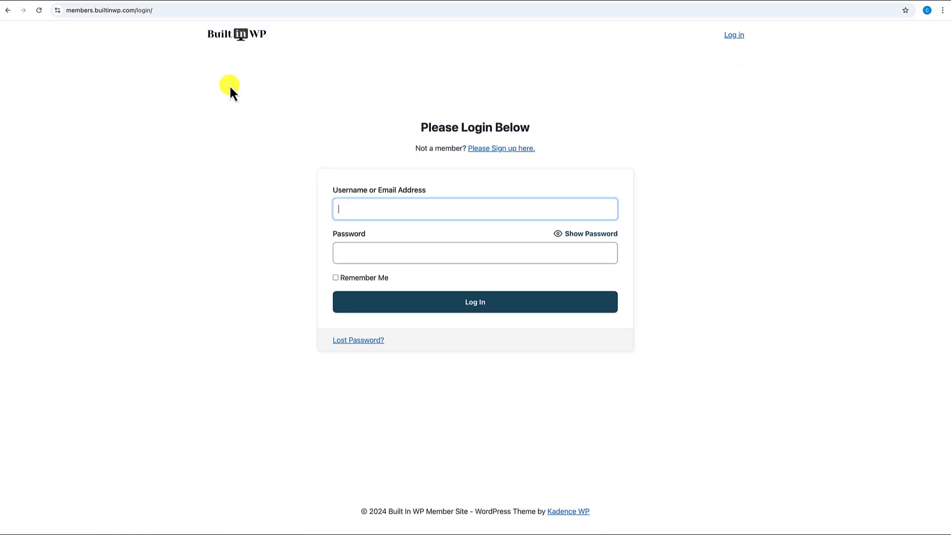
pyautogui.click(238, 40)
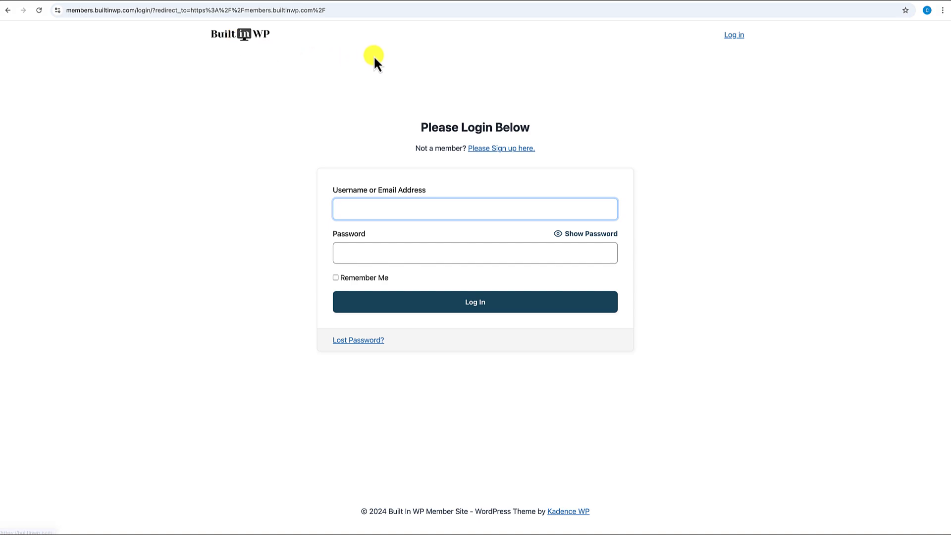
pyautogui.click(9, 14)
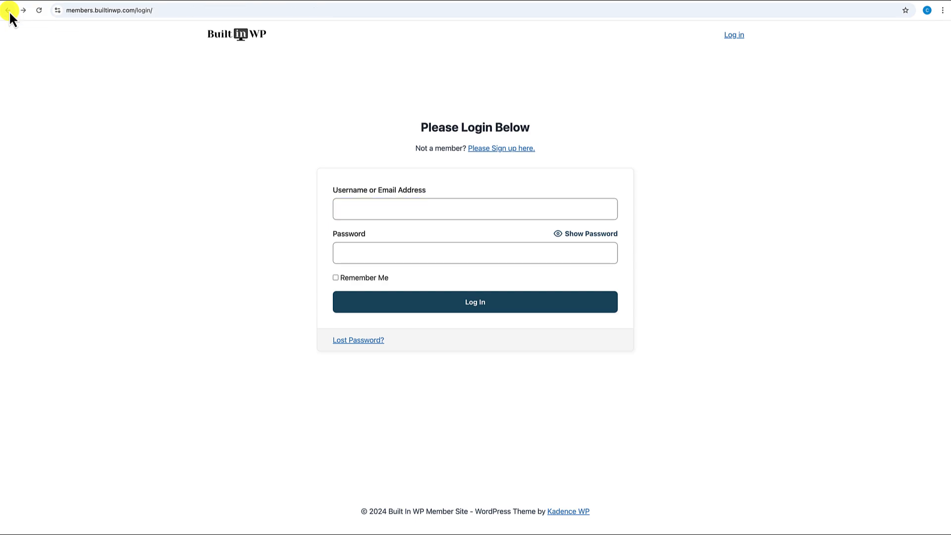
pyautogui.click(9, 10)
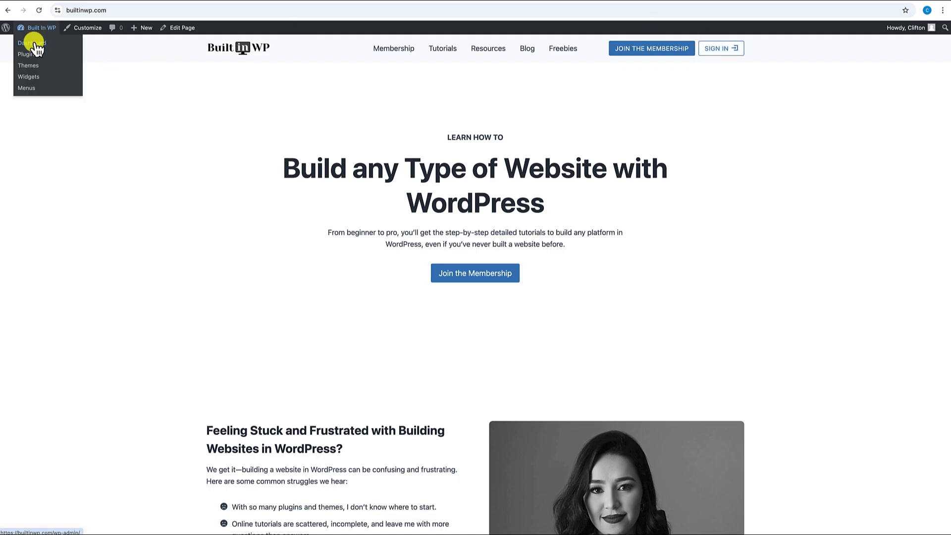
# - Open the Primary Custom Header from the Kadence headers list for editing
pyautogui.click(34, 42)
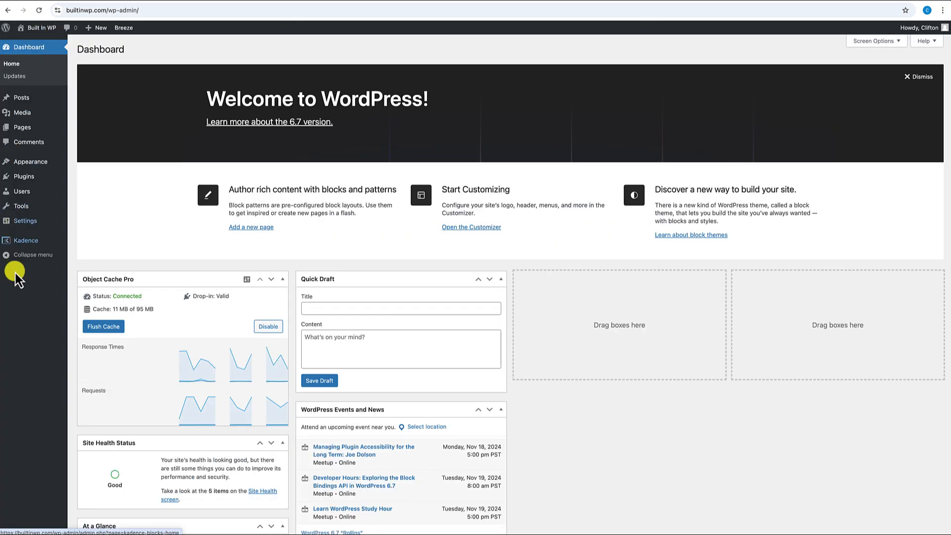
pyautogui.moveTo(22, 234)
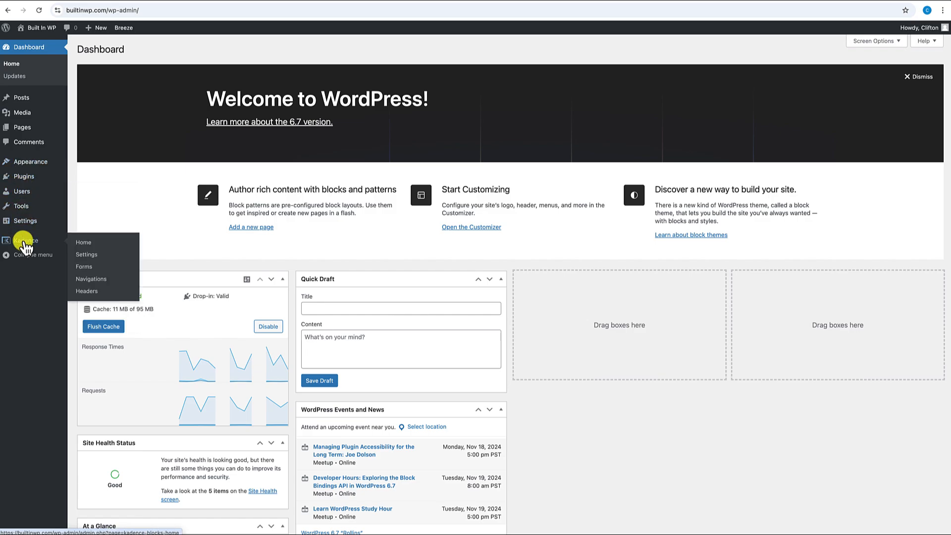
pyautogui.click(90, 293)
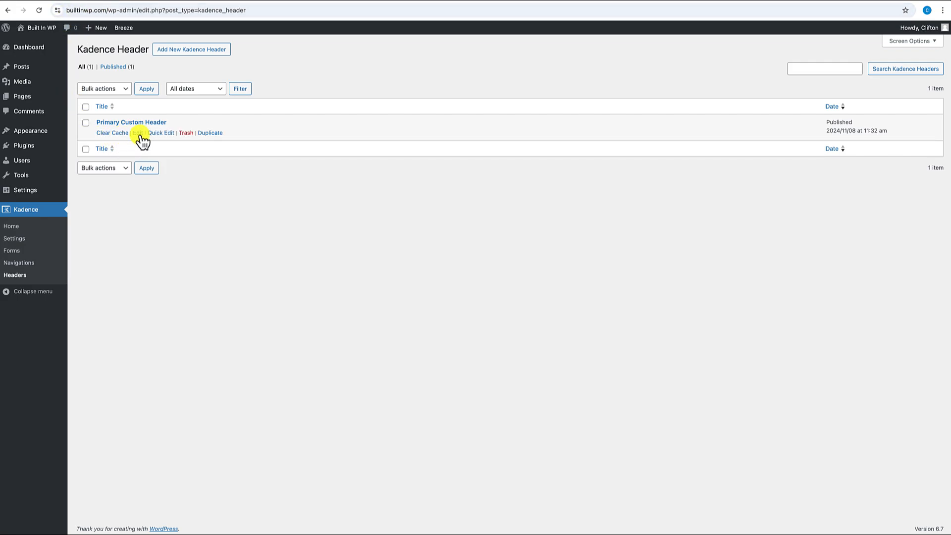
pyautogui.click(138, 134)
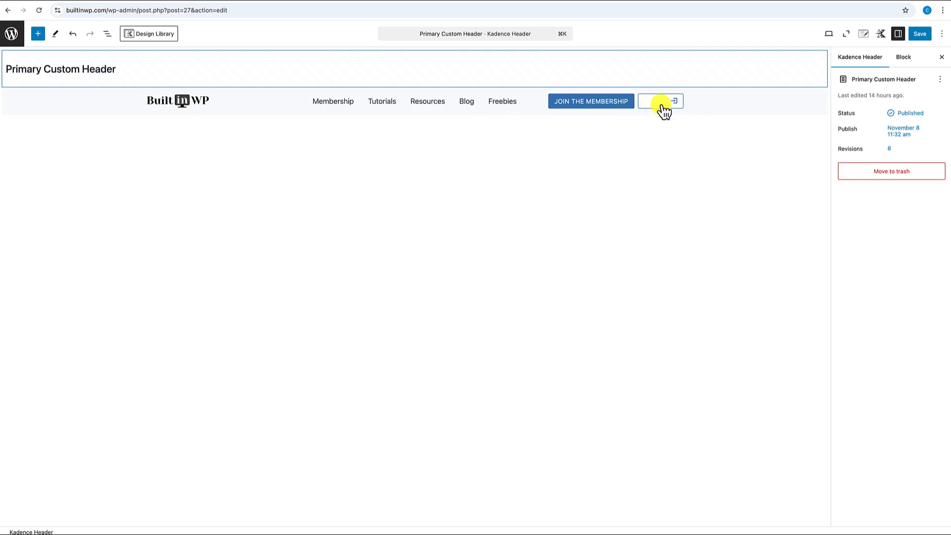
# - Remove 'login' from the Sign In button's link, apply it, and save the header
pyautogui.click(662, 105)
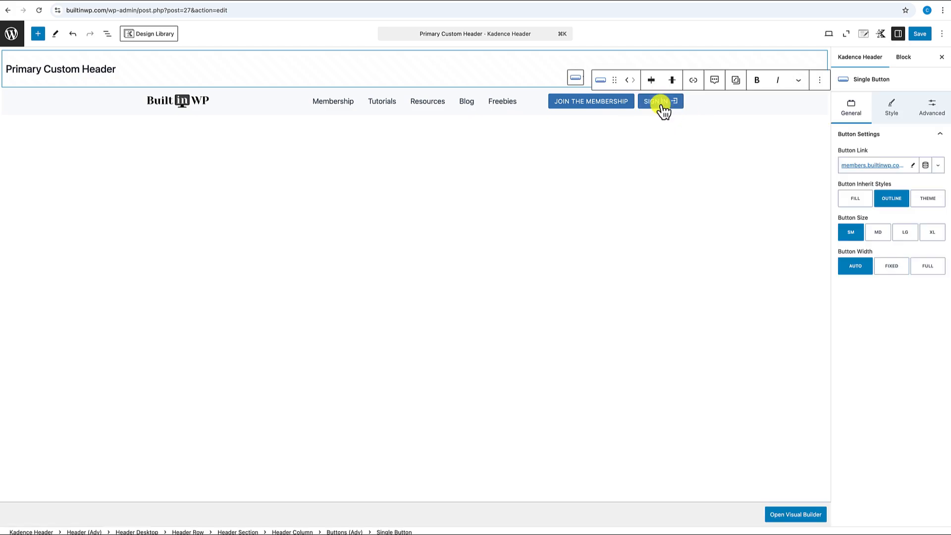
pyautogui.click(913, 167)
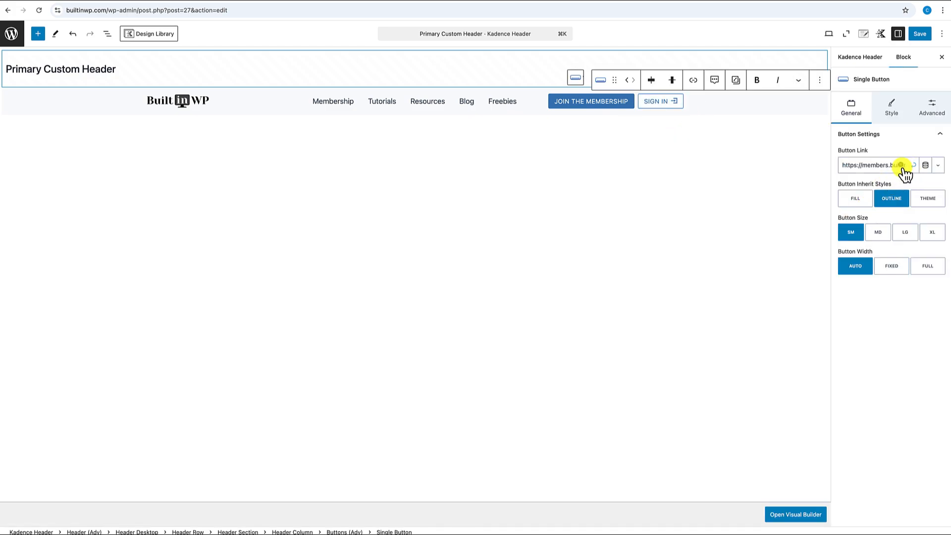
pyautogui.moveTo(843, 165)
pyautogui.mouseDown()
pyautogui.moveTo(903, 164)
pyautogui.moveTo(890, 165)
pyautogui.mouseUp()
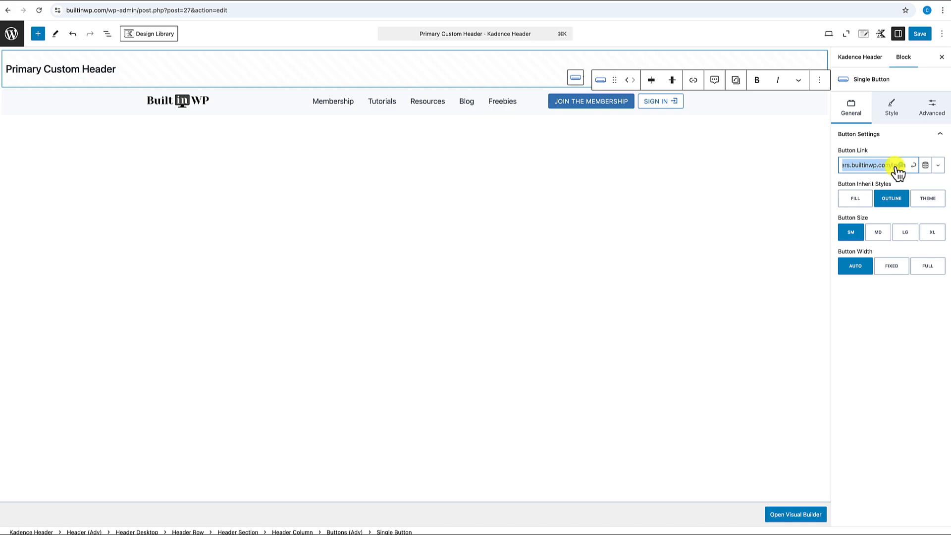
pyautogui.click(892, 165)
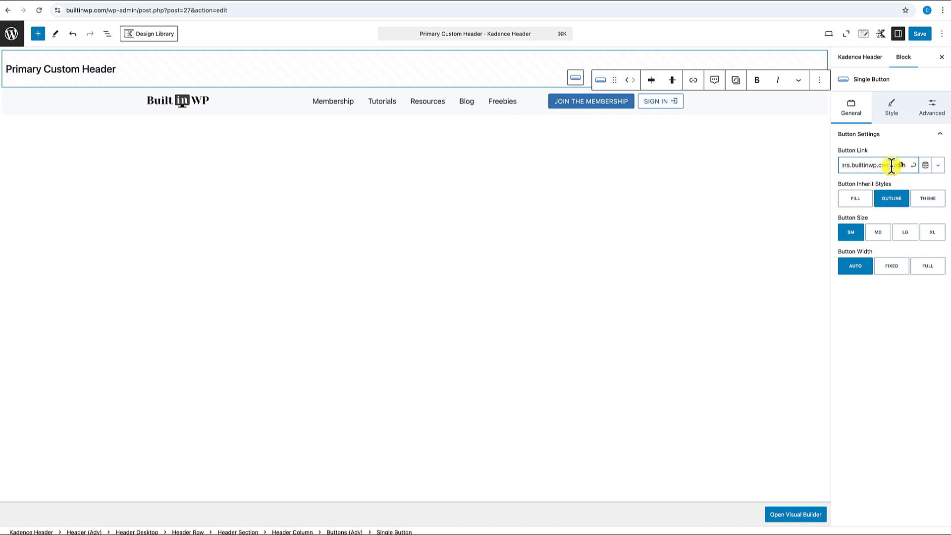
pyautogui.moveTo(891, 165); pyautogui.dragTo(914, 172)
pyautogui.press('BackSpace')
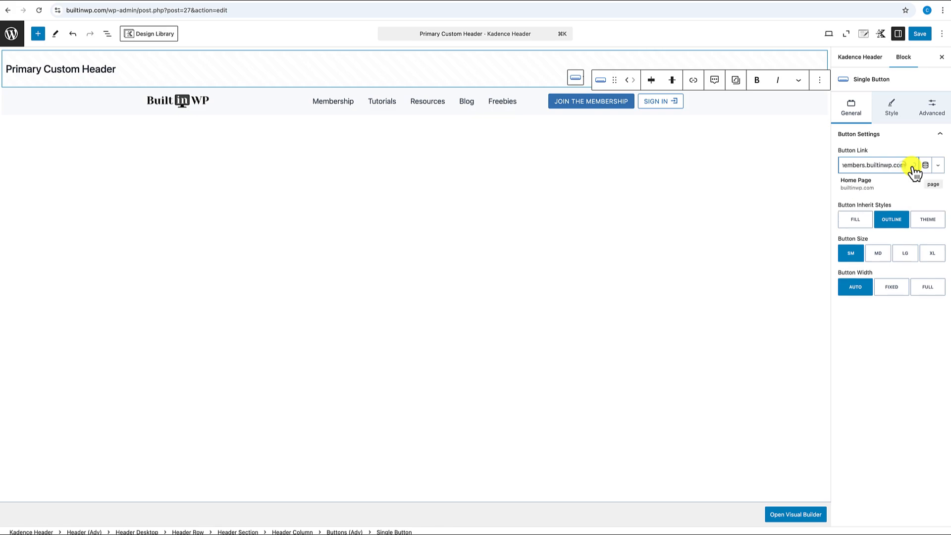
pyautogui.click(913, 167)
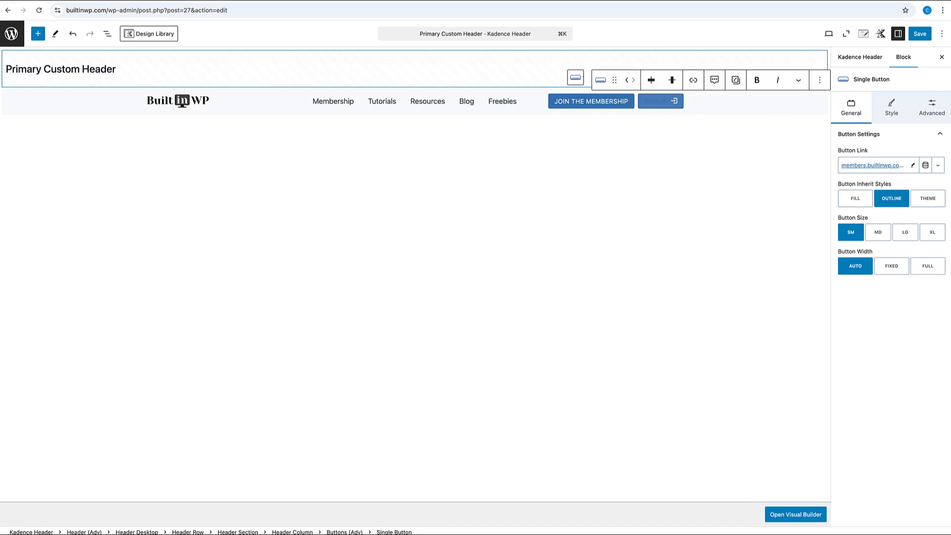
pyautogui.click(922, 35)
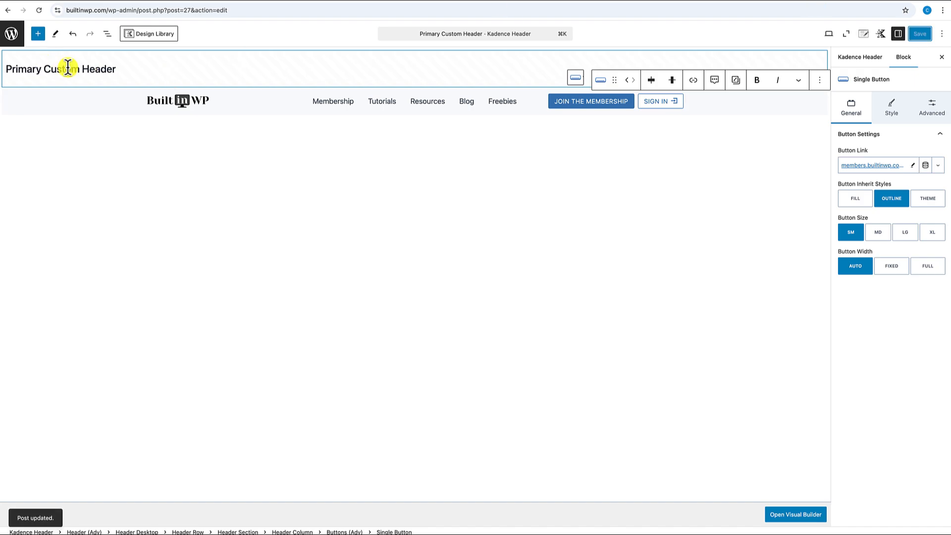
pyautogui.click(20, 42)
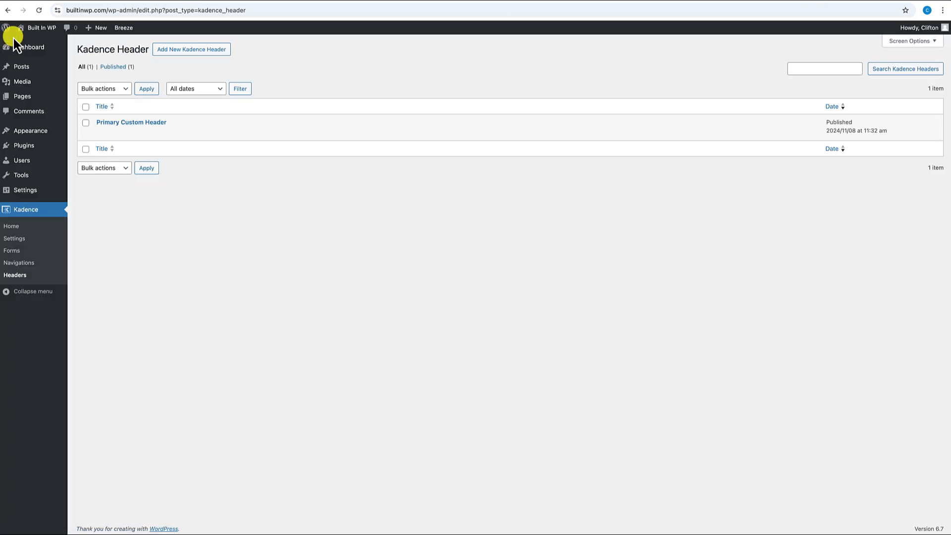
# - On the live homepage, test where the Sign In and Join the Membership links lead
pyautogui.click(33, 31)
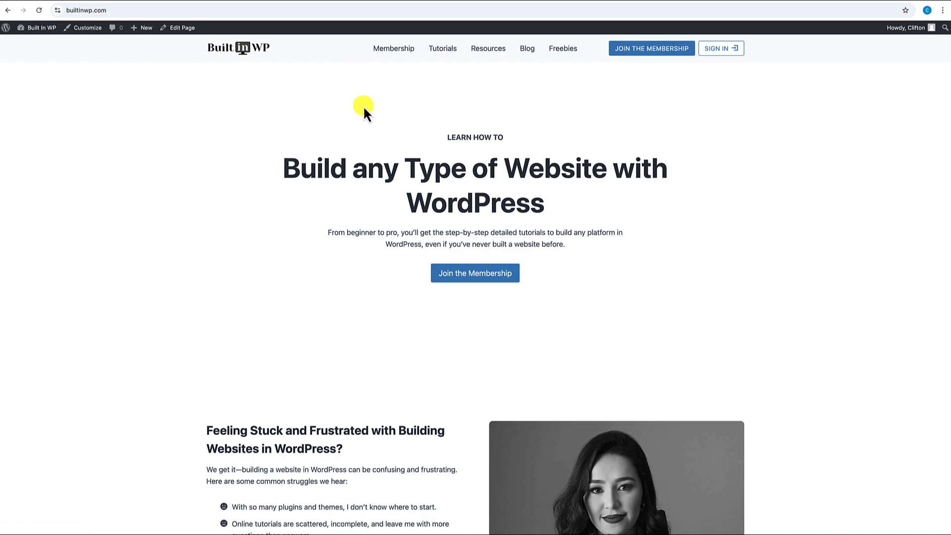
pyautogui.click(714, 52)
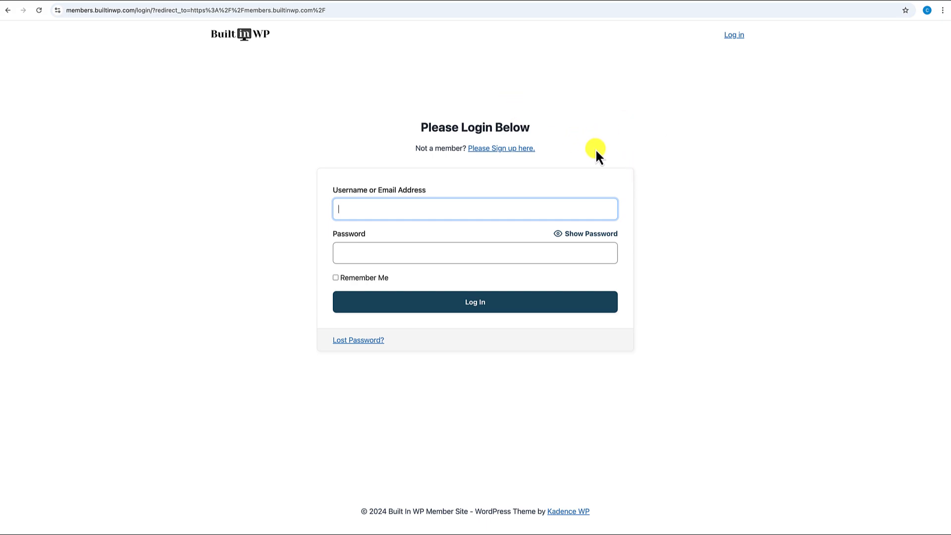
pyautogui.click(237, 44)
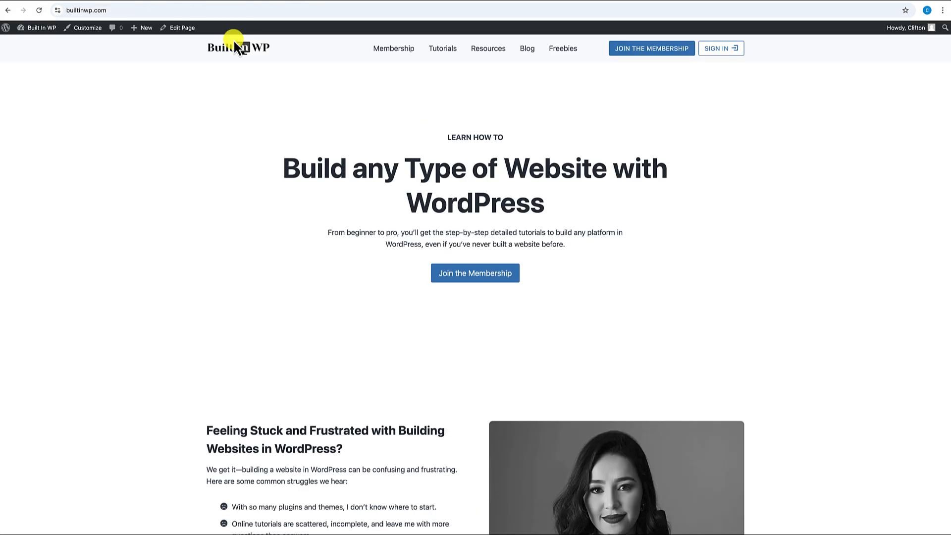
pyautogui.click(630, 50)
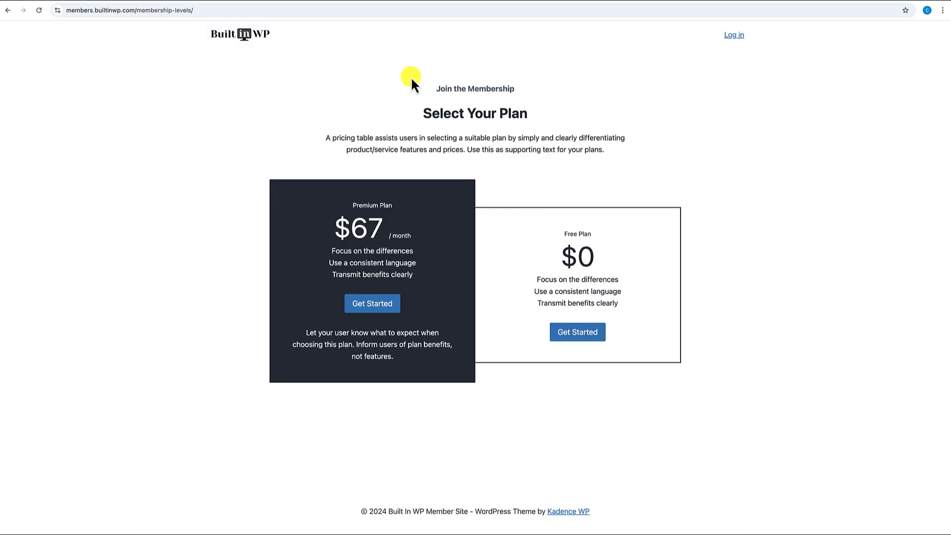
pyautogui.click(245, 38)
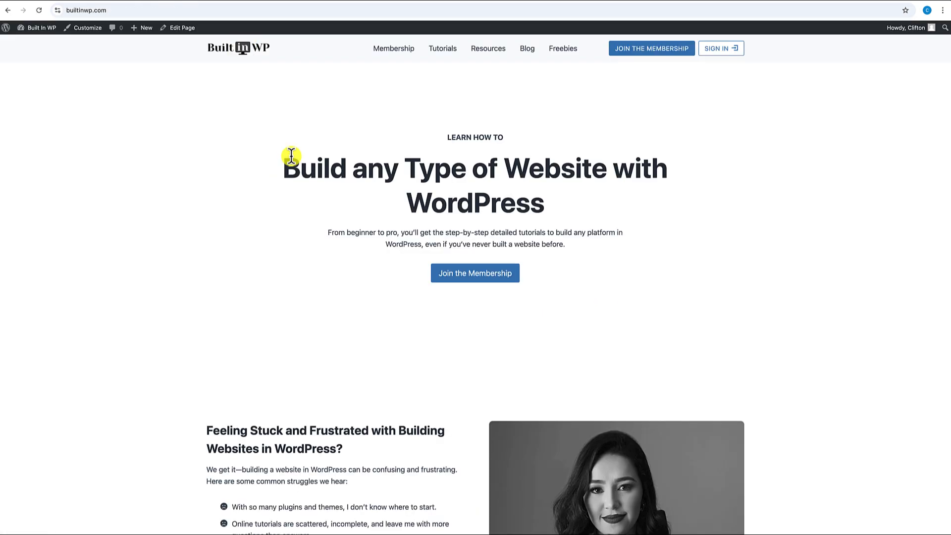
# - Scroll through the homepage, then follow Sign In to the member login page
pyautogui.scroll(-13, 291, 156)
pyautogui.scroll(-8, 292, 161)
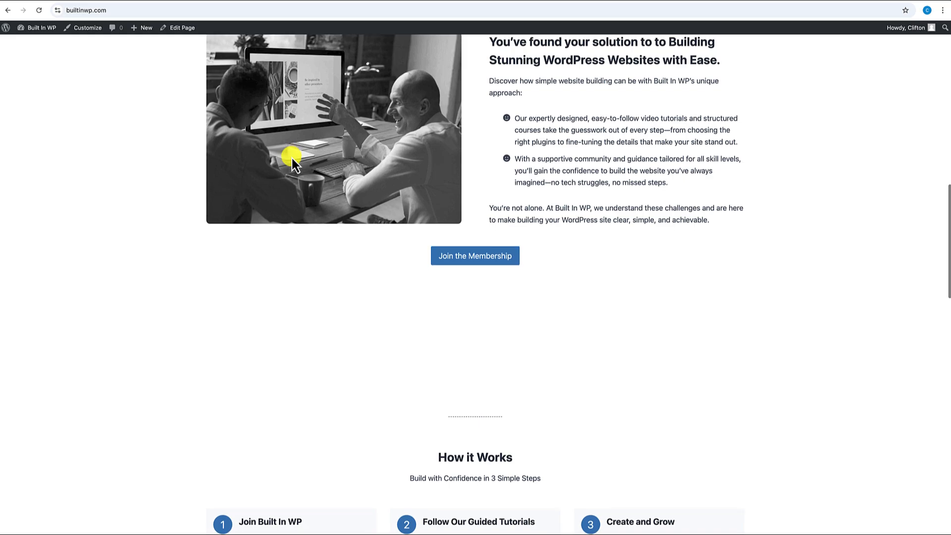
pyautogui.scroll(-9, 293, 161)
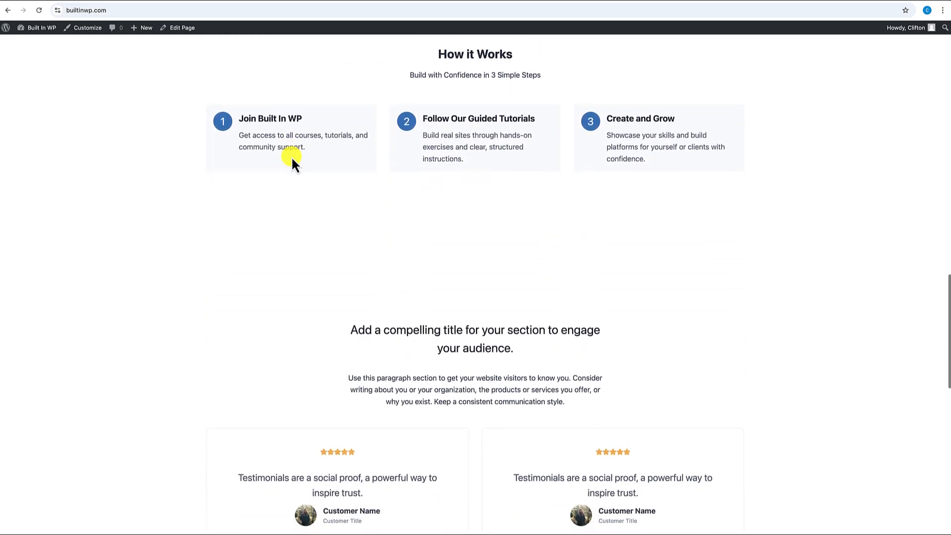
pyautogui.scroll(-7, 293, 161)
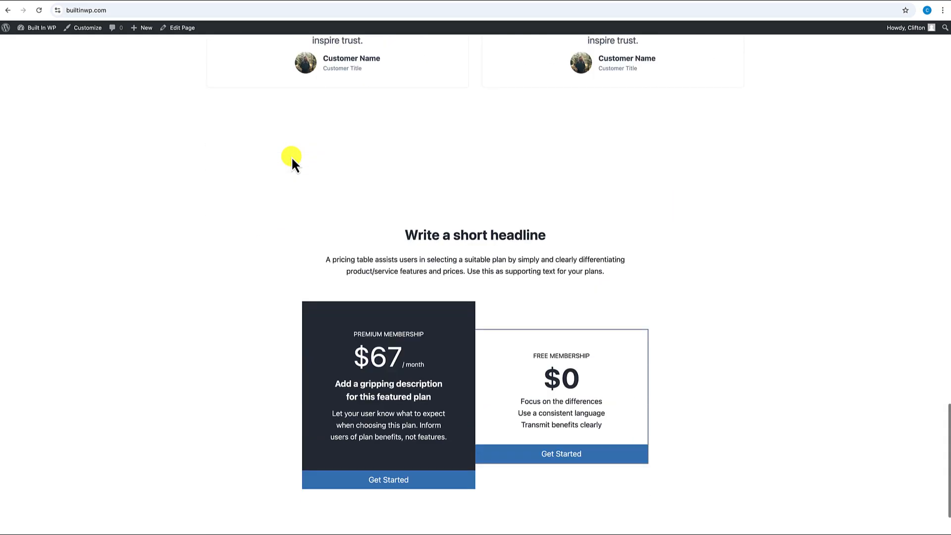
pyautogui.scroll(18, 292, 161)
pyautogui.scroll(5, 292, 156)
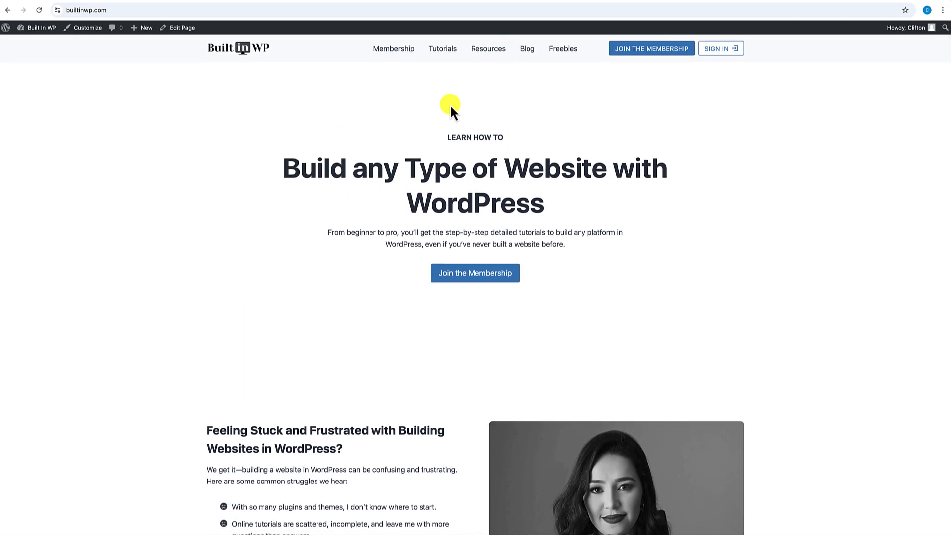
pyautogui.click(714, 51)
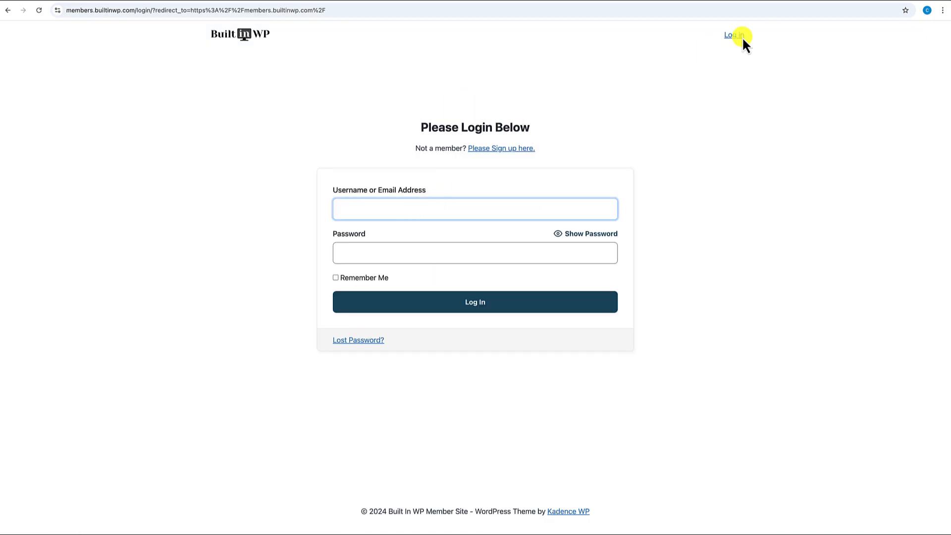
# - Log in with the saved username and scroll through the Welcome to the Member Area page
pyautogui.click(413, 212)
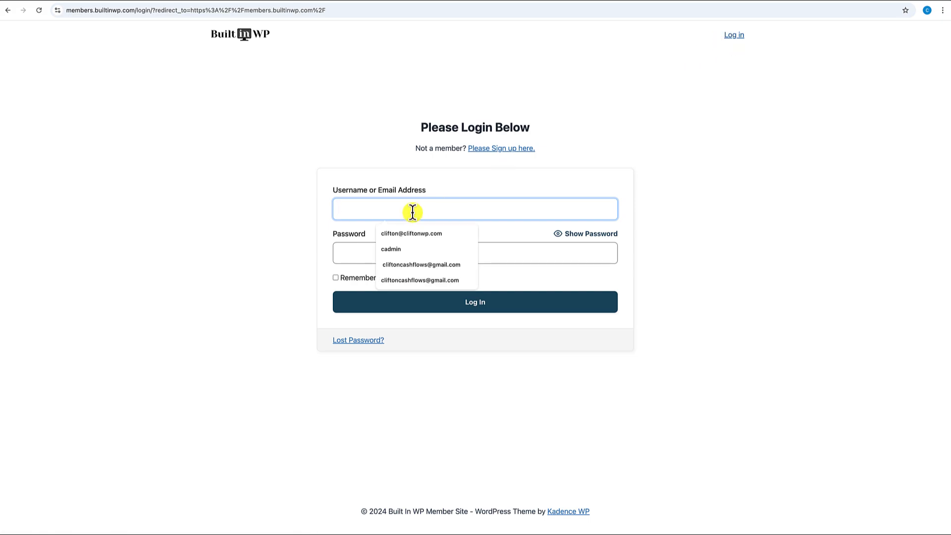
pyautogui.click(411, 233)
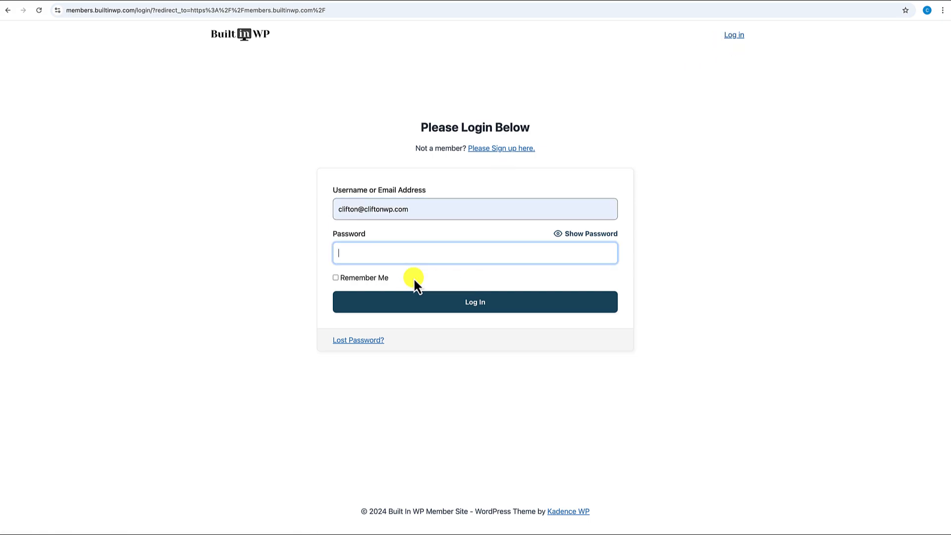
pyautogui.click(472, 312)
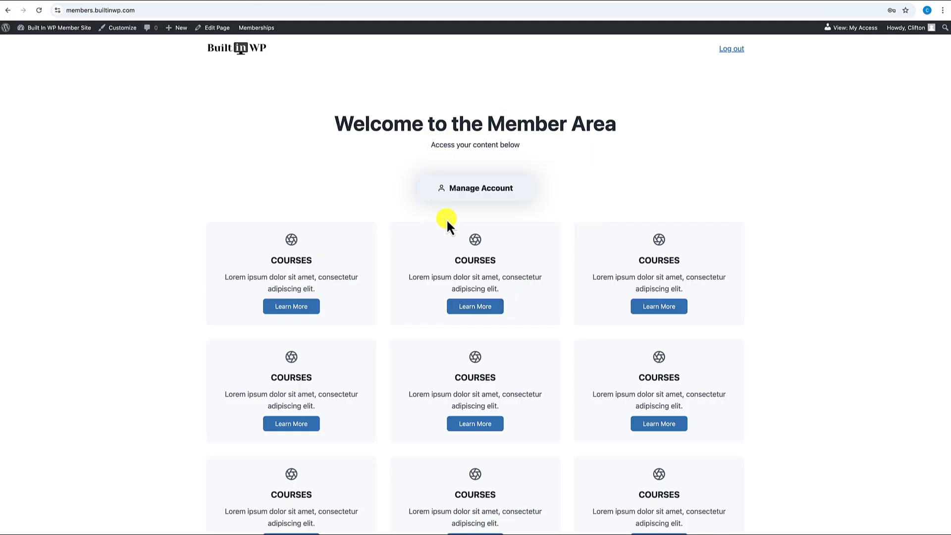
pyautogui.scroll(-4, 446, 218)
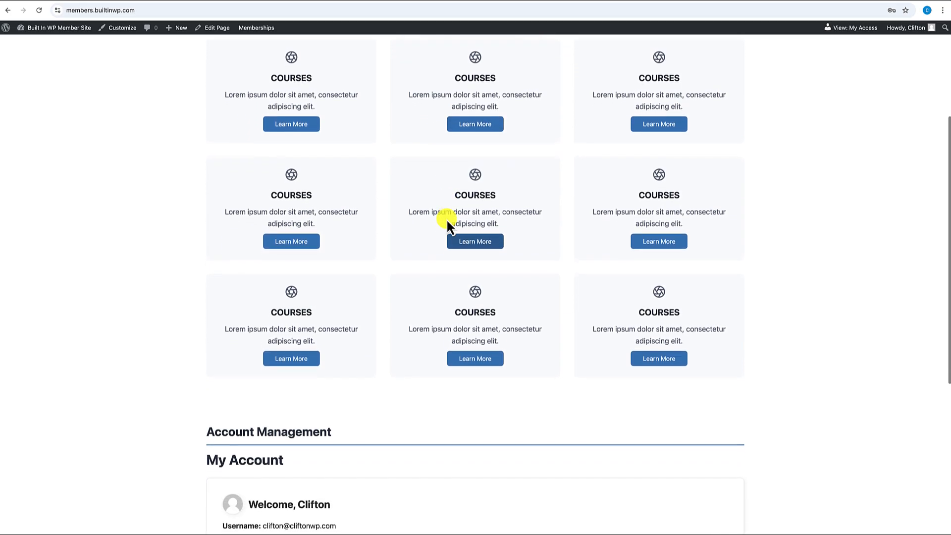
pyautogui.scroll(-3, 470, 207)
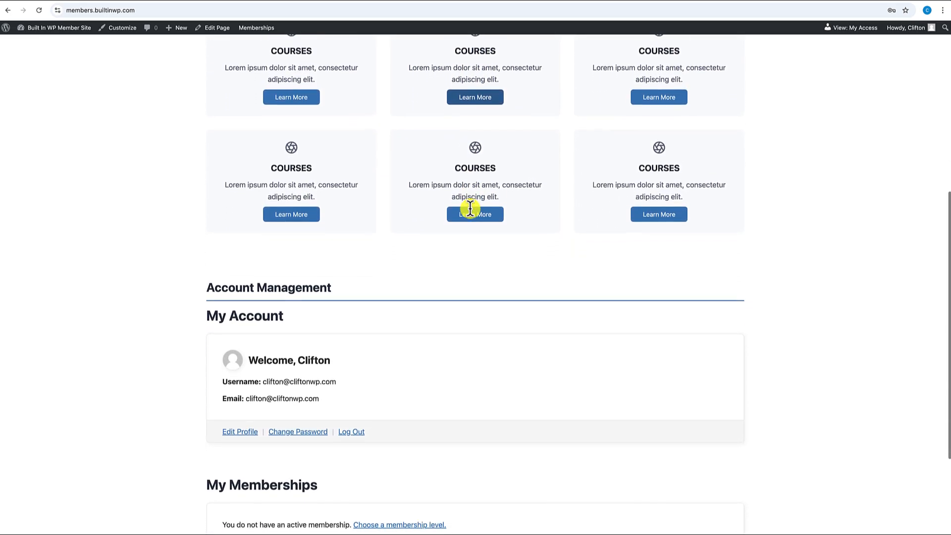
pyautogui.scroll(-3, 471, 209)
pyautogui.scroll(10, 471, 209)
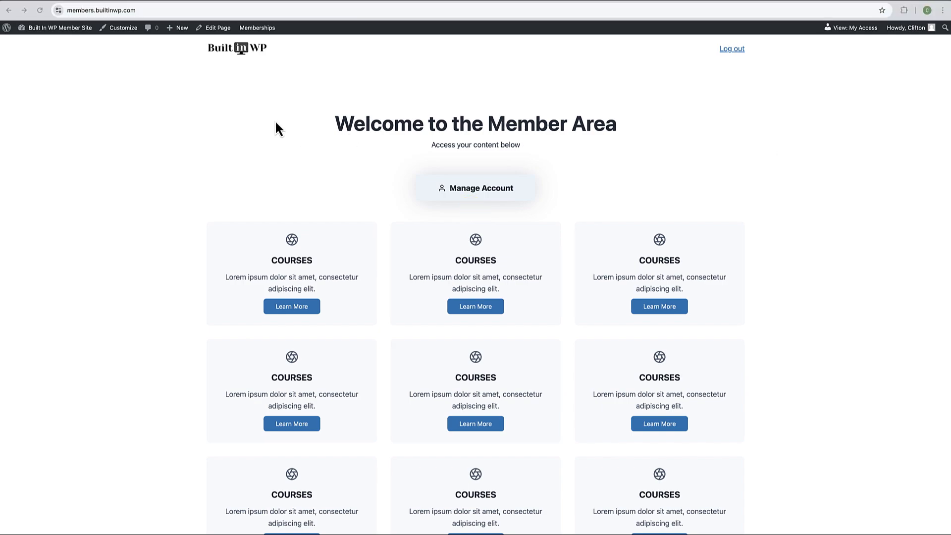
# - Create a new post titled 'Member Course' with pasted Lorem ipsum paragraphs as its body
pyautogui.moveTo(179, 27)
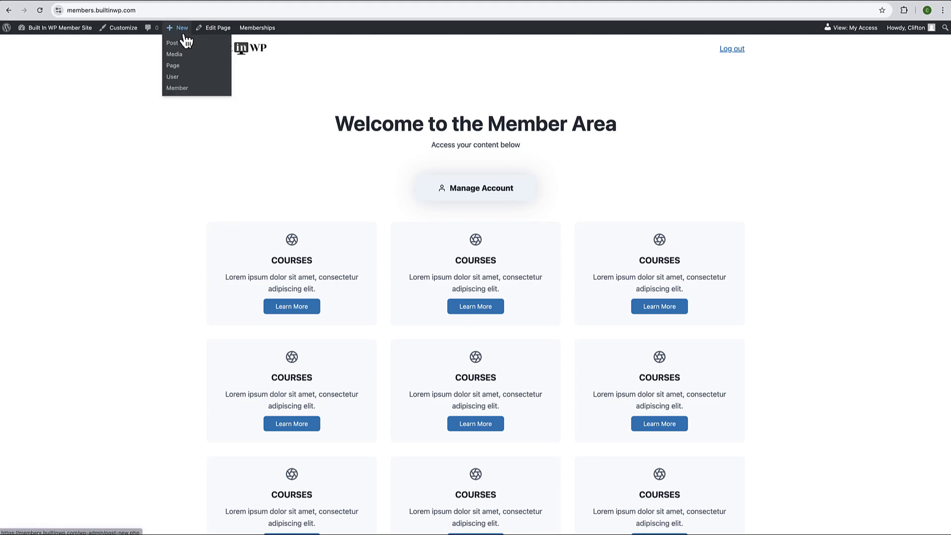
pyautogui.click(177, 47)
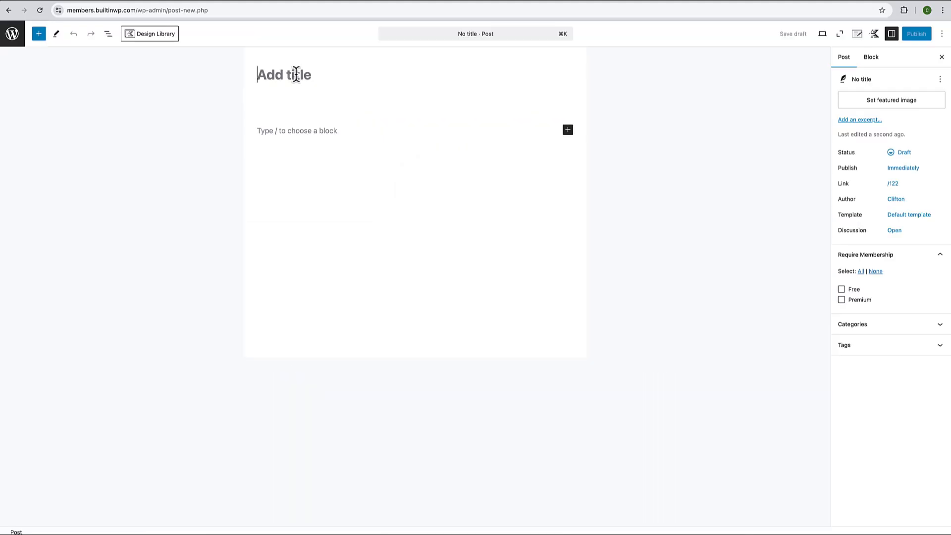
pyautogui.write('Membe')
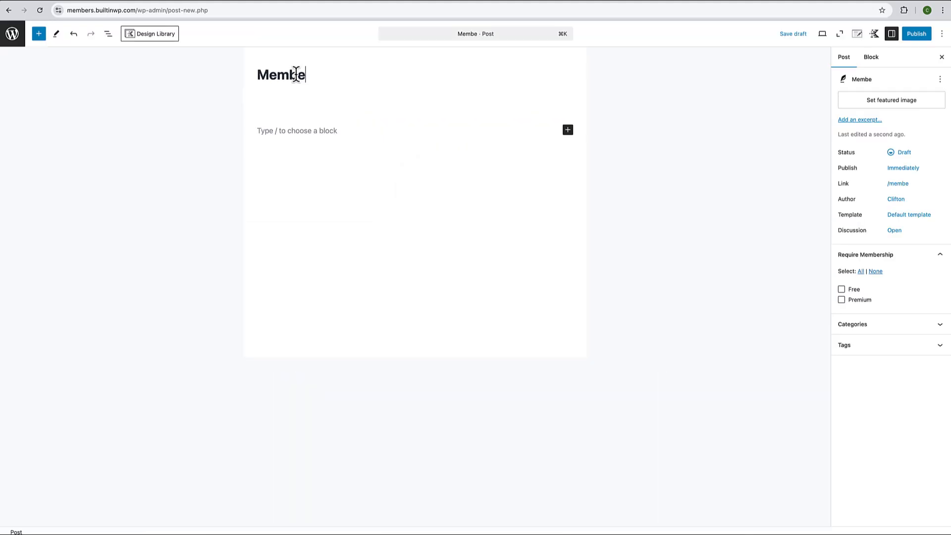
pyautogui.write('r Course')
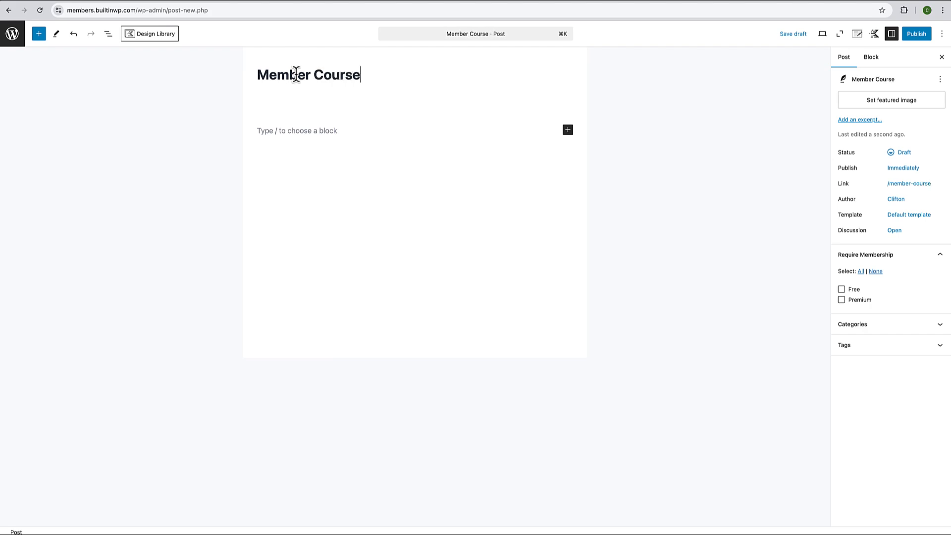
pyautogui.click(283, 131)
pyautogui.press('super+v')
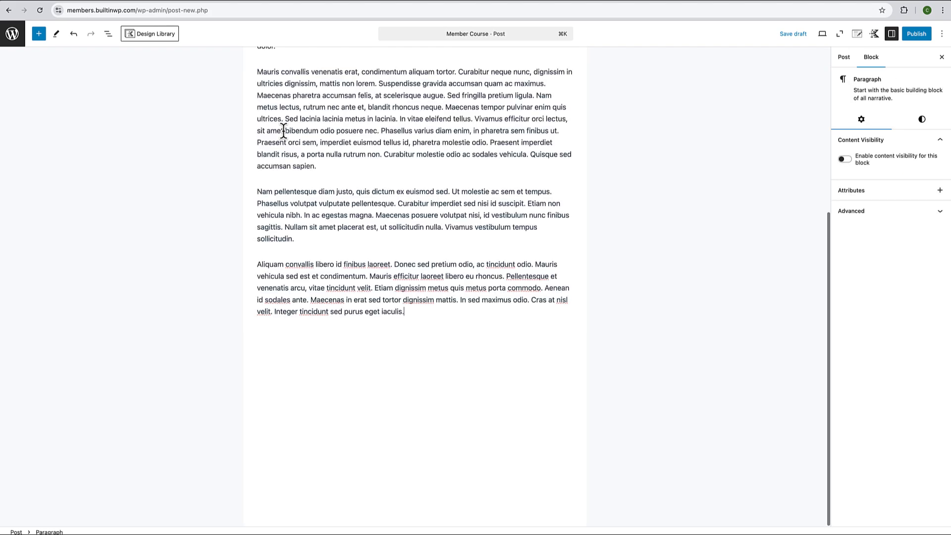
pyautogui.scroll(5, 317, 198)
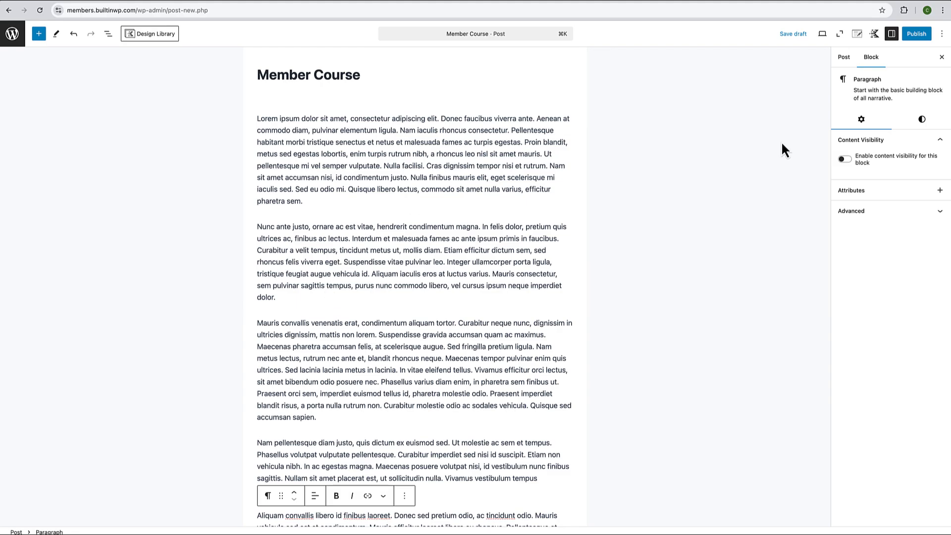
# - Require Free and Premium membership for the post, publish it, and view it
pyautogui.click(843, 58)
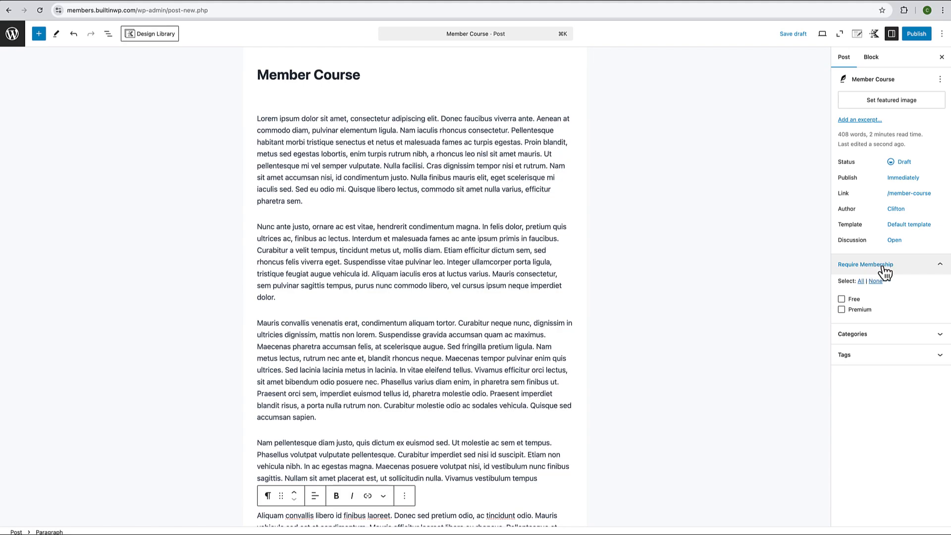
pyautogui.click(842, 300)
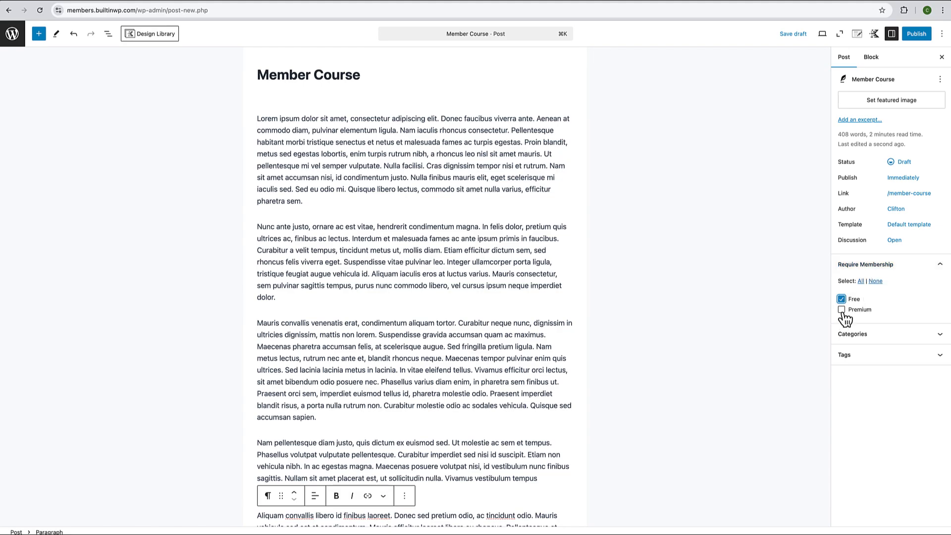
pyautogui.click(841, 310)
pyautogui.click(924, 43)
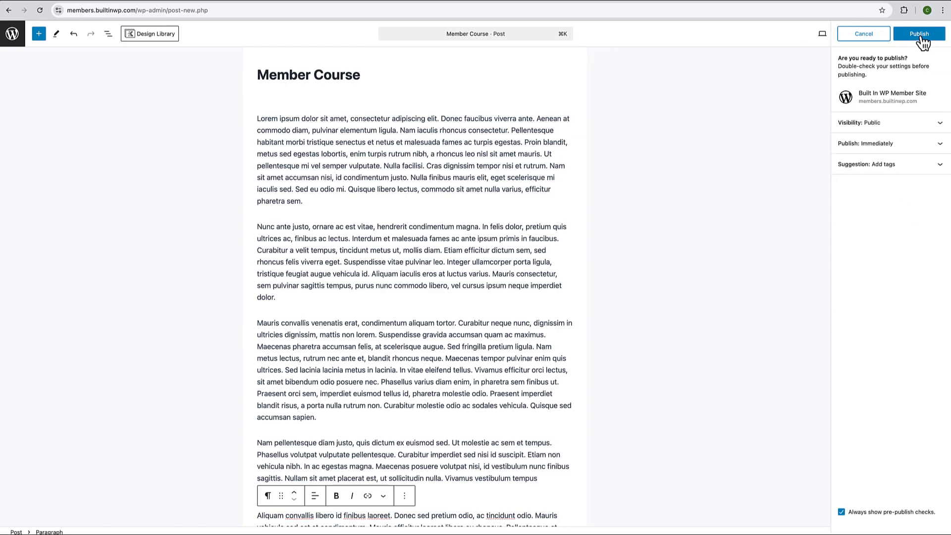
pyautogui.click(924, 43)
pyautogui.click(92, 519)
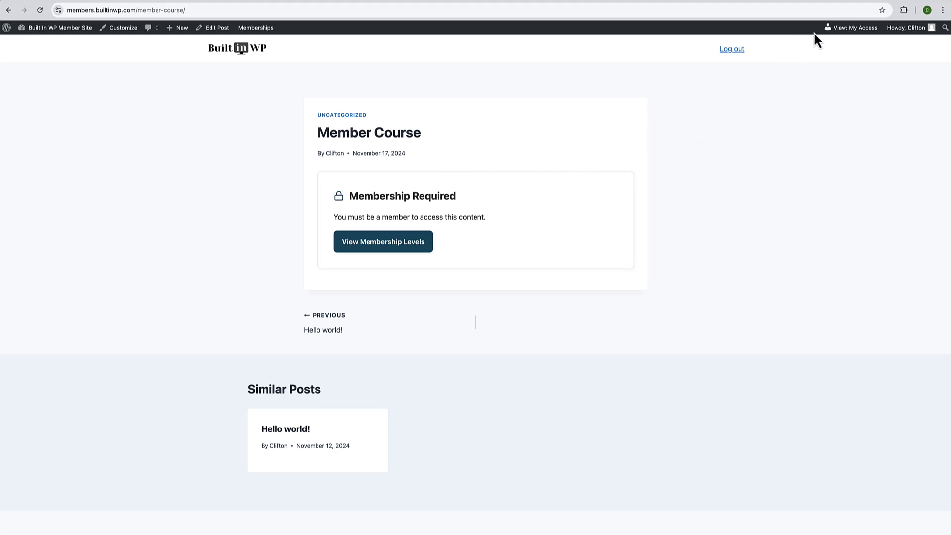
# - Preview Member Course with membership access, then switch back to current membership levels
pyautogui.moveTo(852, 30)
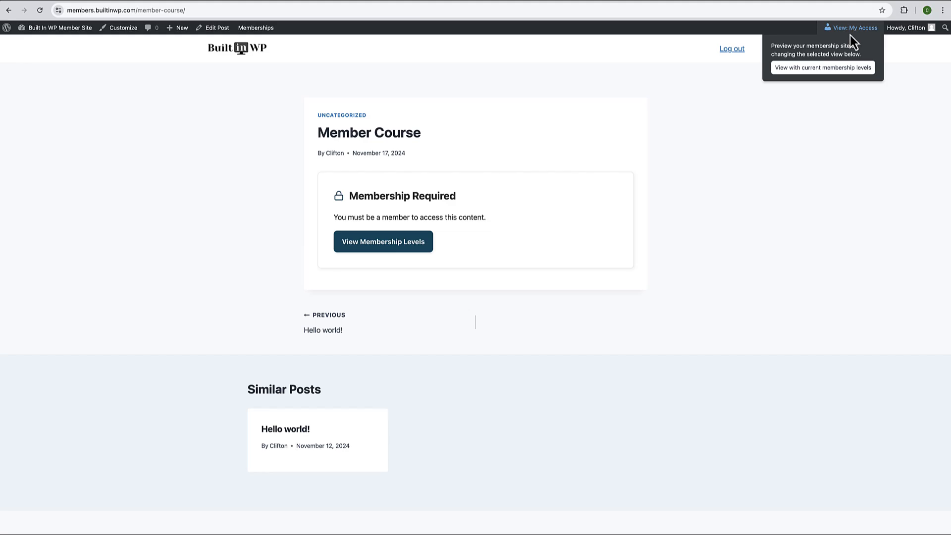
pyautogui.click(829, 69)
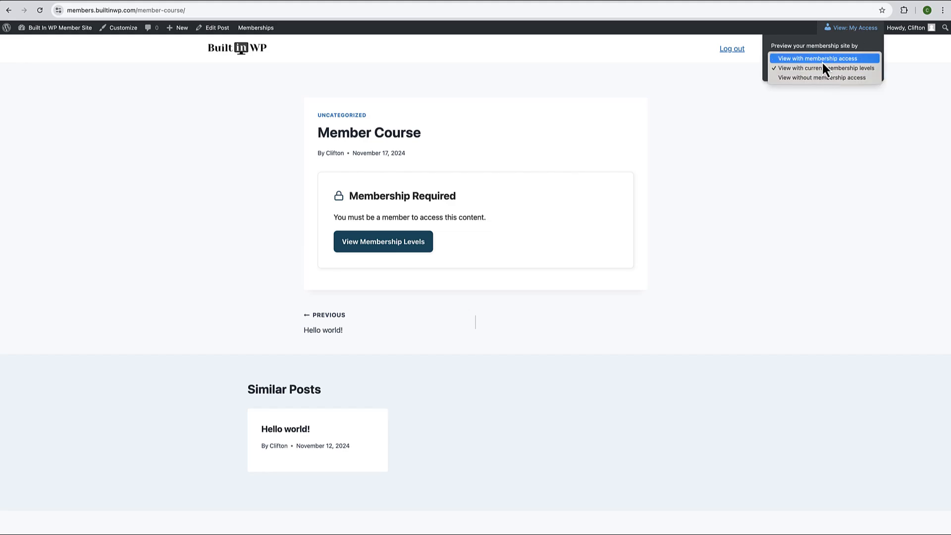
pyautogui.click(821, 60)
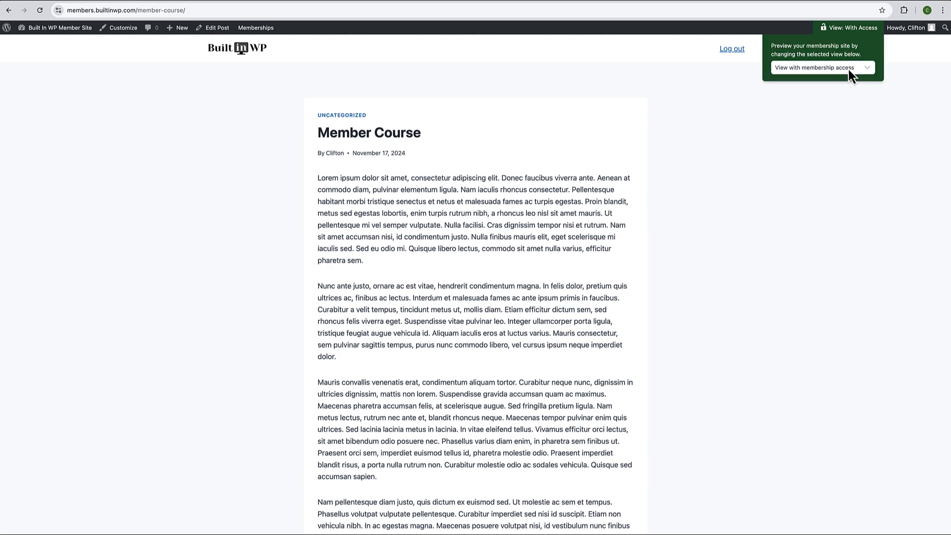
pyautogui.click(848, 69)
pyautogui.click(832, 78)
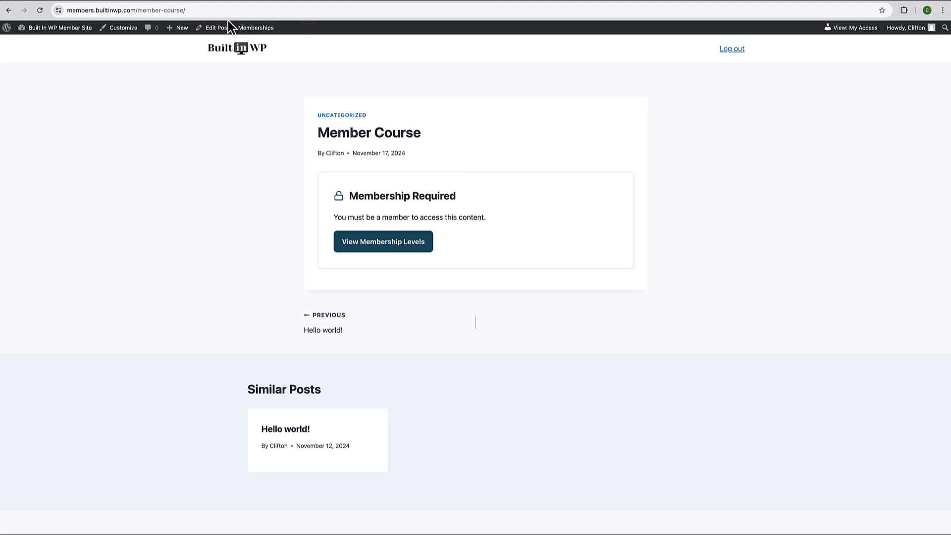
pyautogui.click(210, 8)
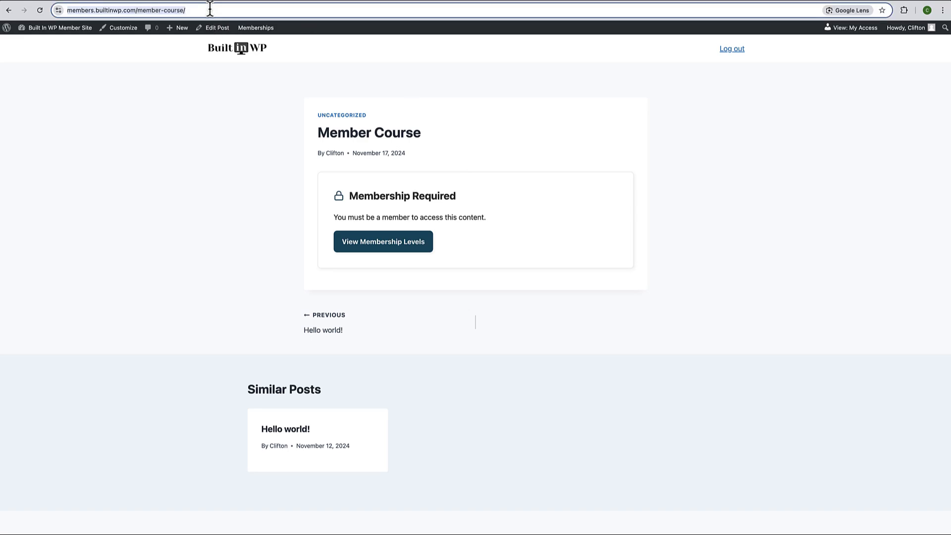
# - Retitle the first course box TEST MEMBER COURSE and paste the post address as its link
pyautogui.click(236, 50)
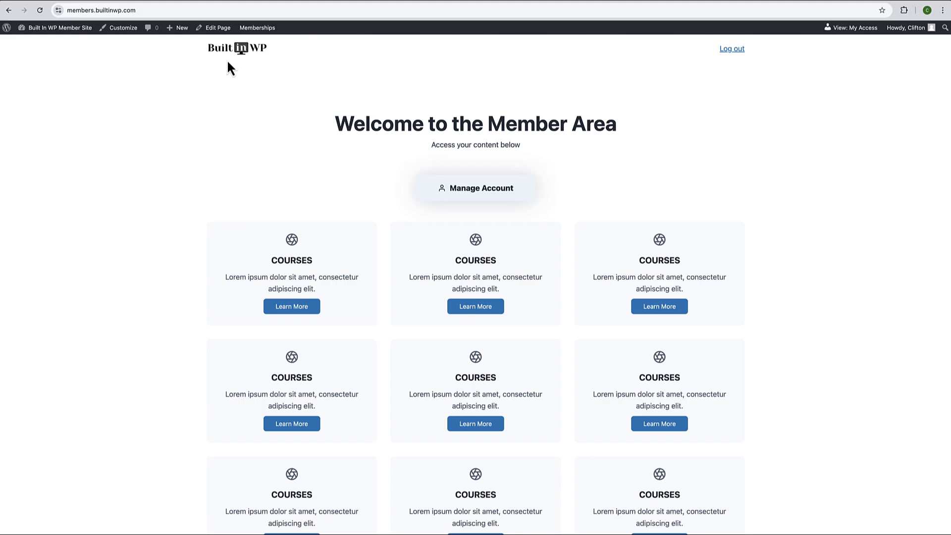
pyautogui.click(224, 30)
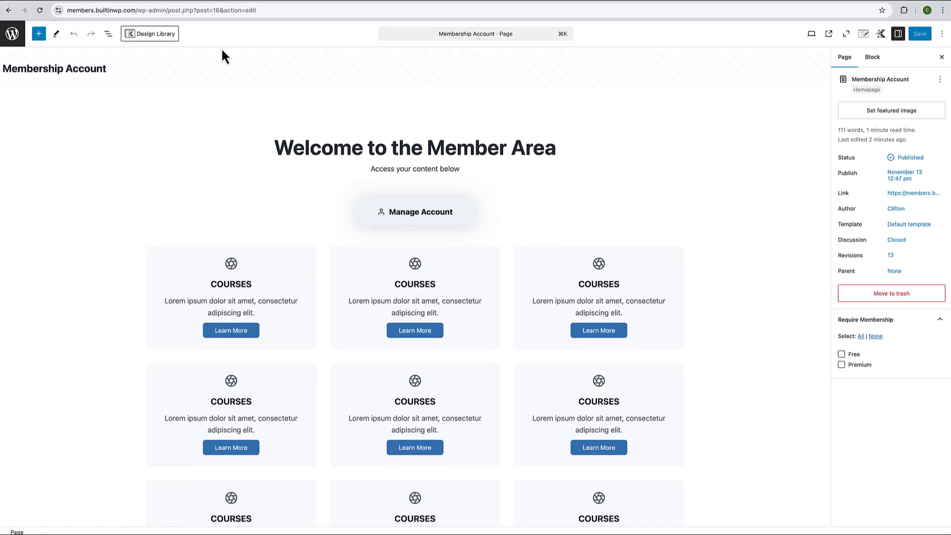
pyautogui.scroll(-2, 297, 238)
pyautogui.click(306, 183)
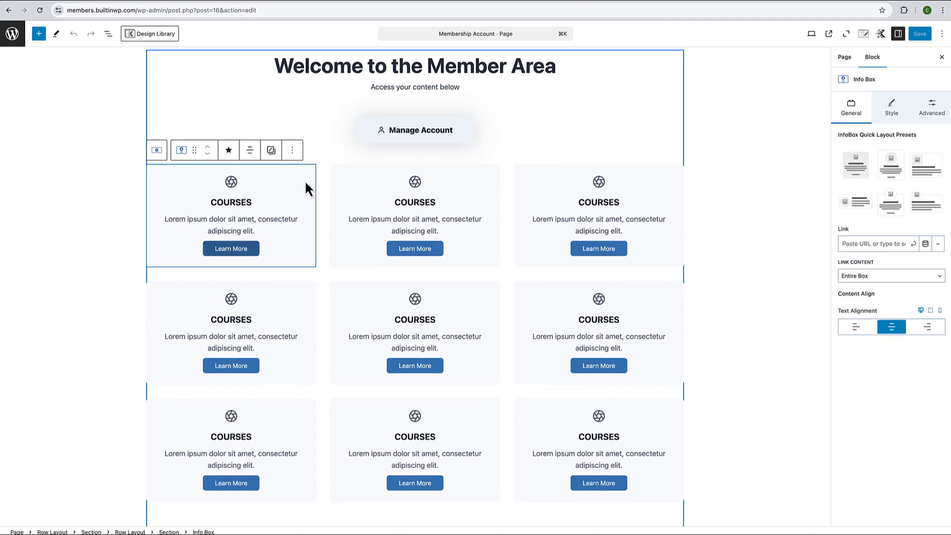
pyautogui.click(215, 203)
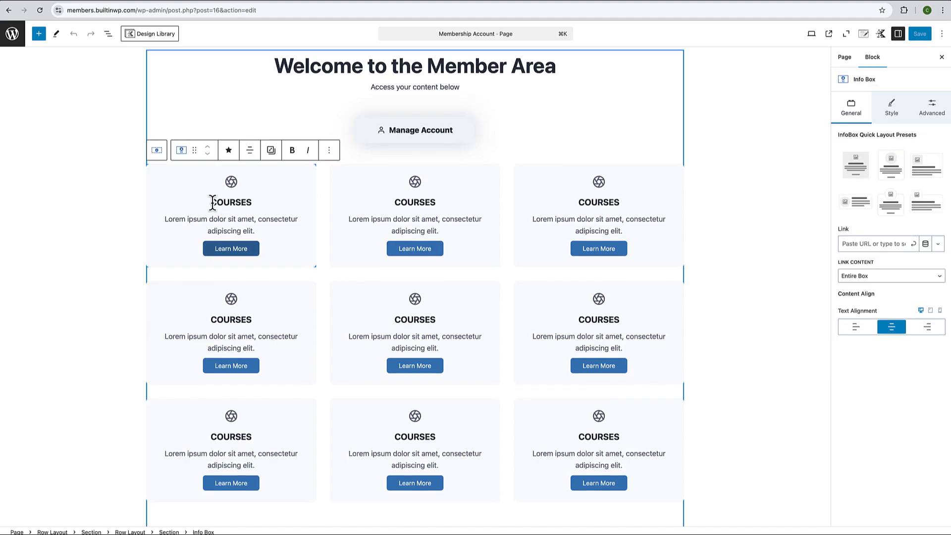
pyautogui.write('TEST MEMBER')
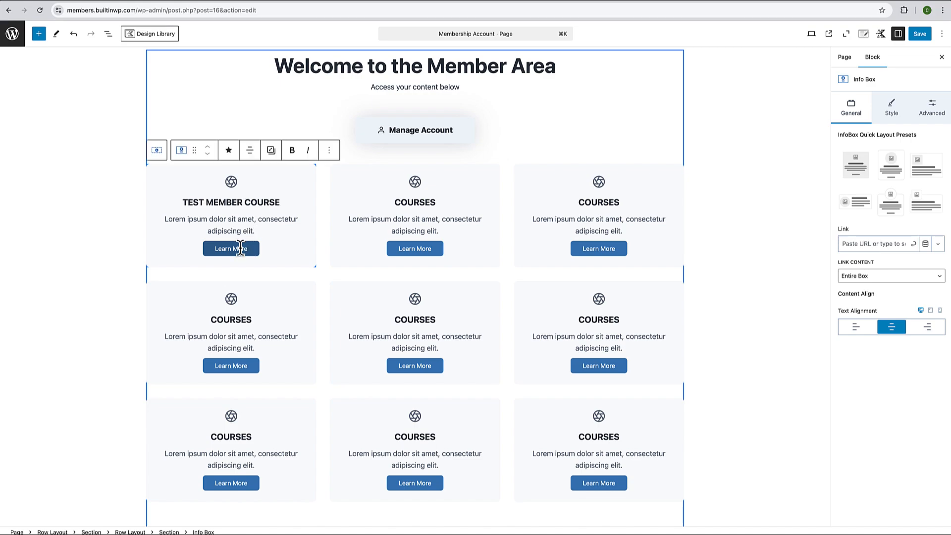
pyautogui.click(880, 243)
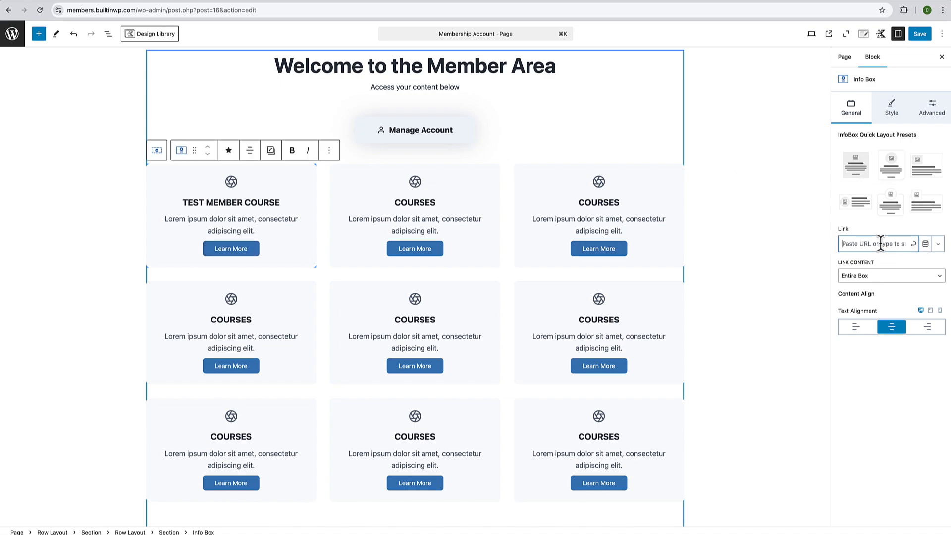
pyautogui.press('super+v')
pyautogui.click(913, 244)
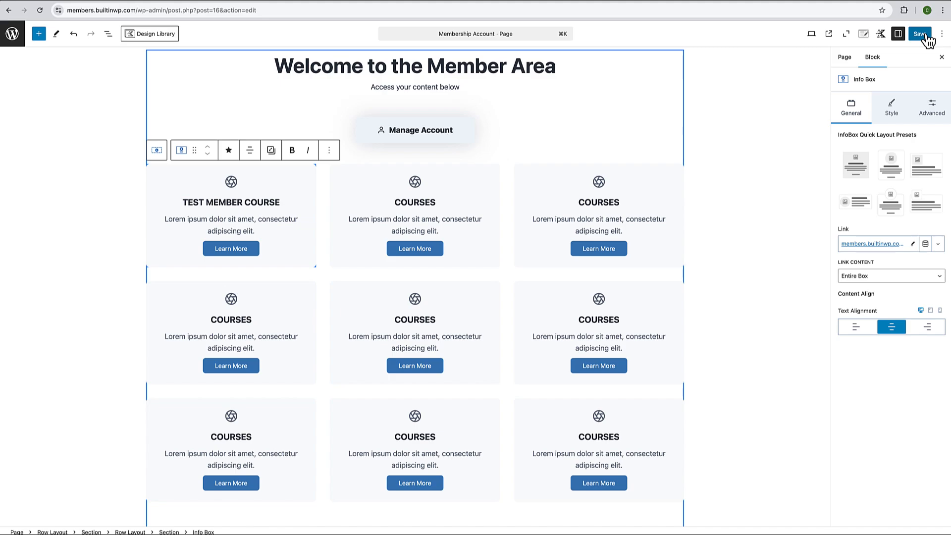
# - Save the member area page, view it, and log out of the member site
pyautogui.click(924, 36)
pyautogui.click(83, 518)
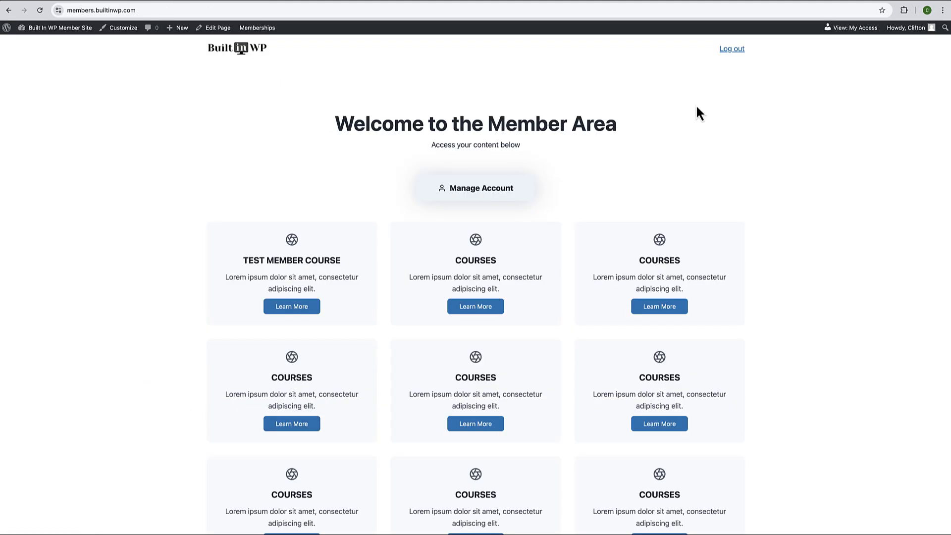
pyautogui.click(736, 49)
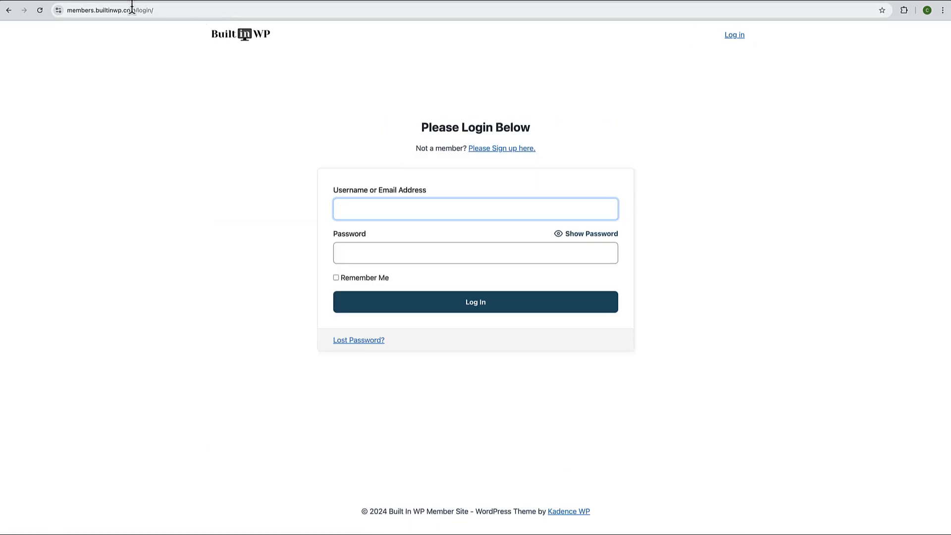
pyautogui.click(159, 10)
pyautogui.click(159, 10)
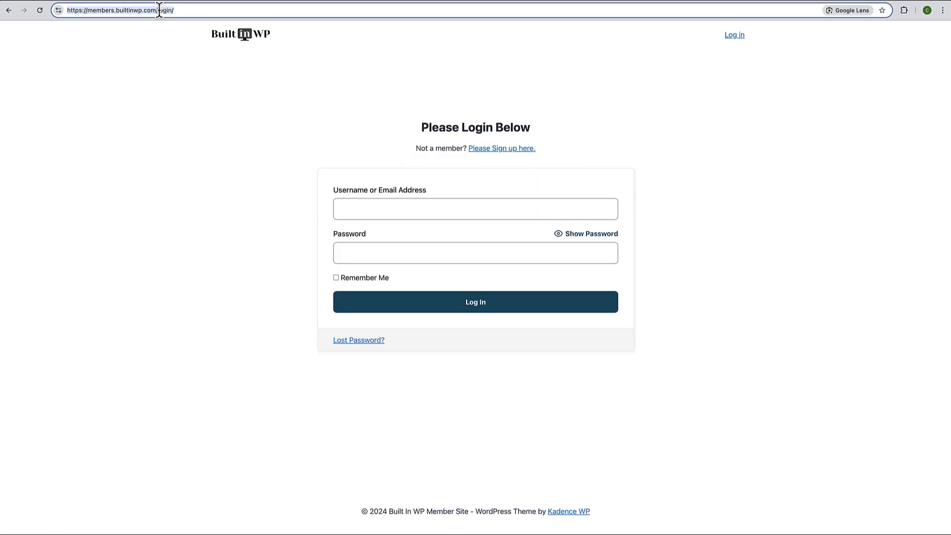
# - Go to builtinwp.com, scroll the homepage, and follow Join the Membership to the plan page
pyautogui.write('b')
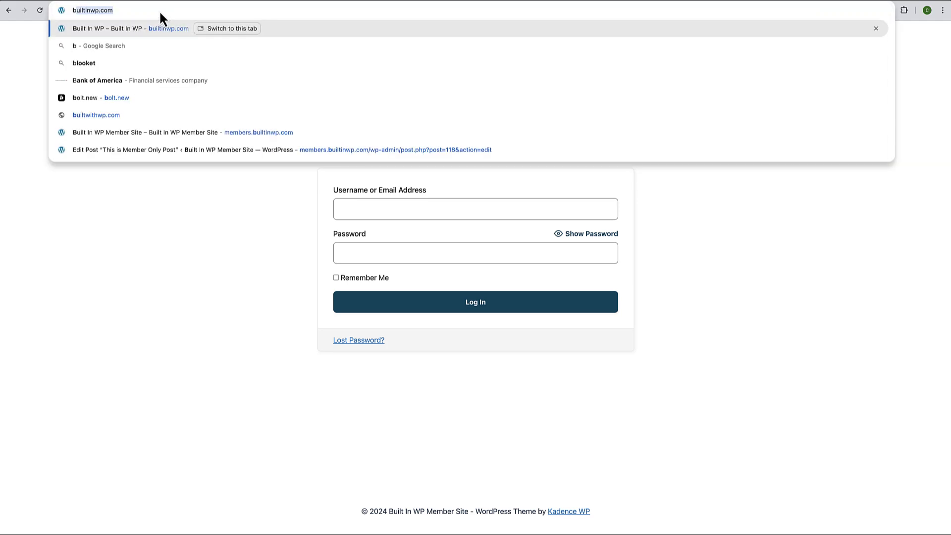
pyautogui.write('uit')
pyautogui.press('BackSpace')
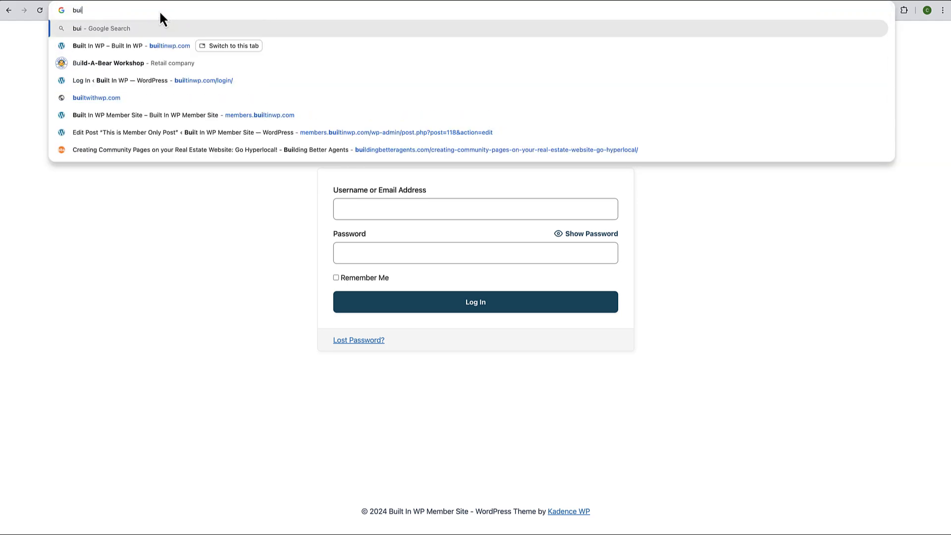
pyautogui.click(142, 46)
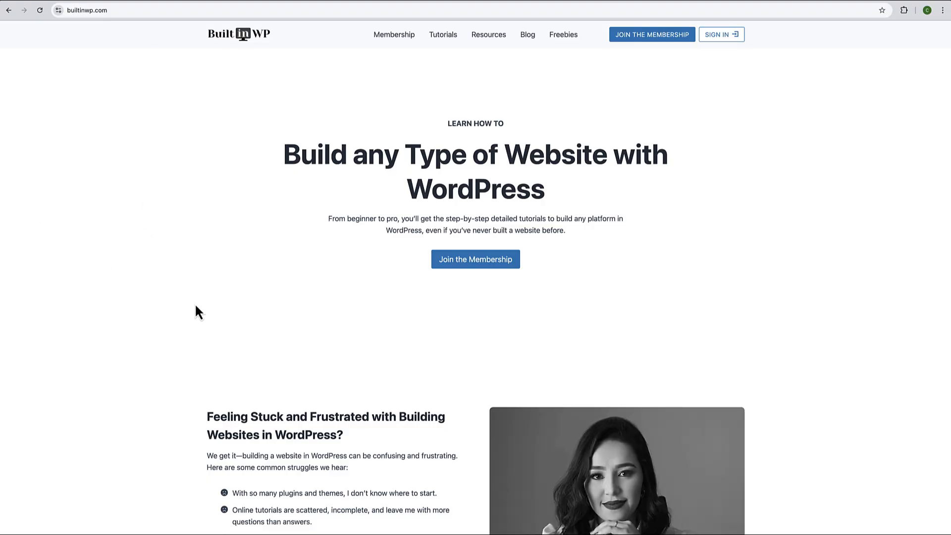
pyautogui.scroll(-13, 191, 307)
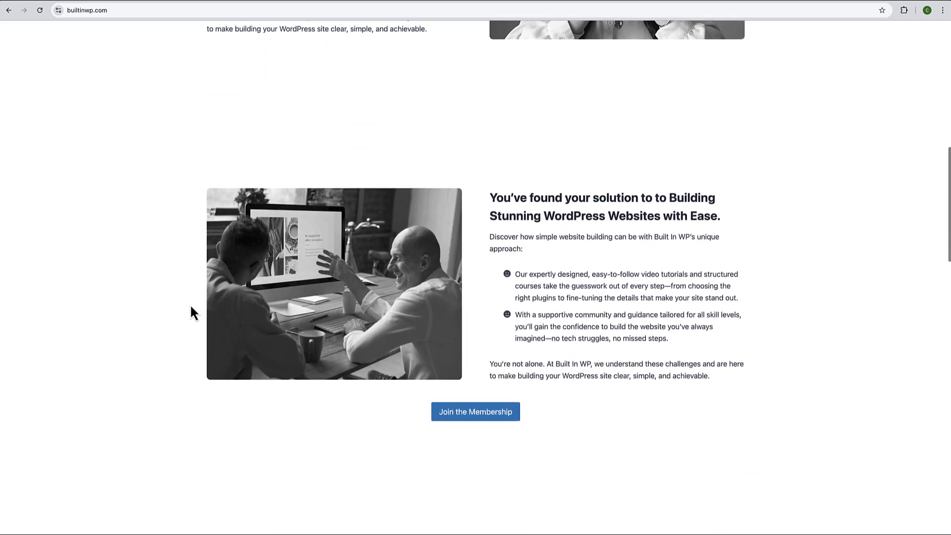
pyautogui.scroll(-20, 190, 307)
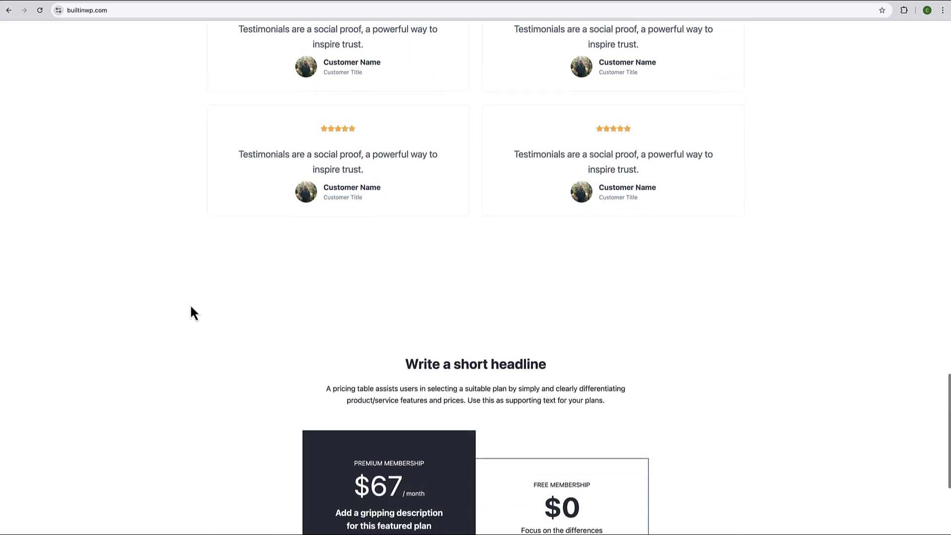
pyautogui.scroll(20, 191, 306)
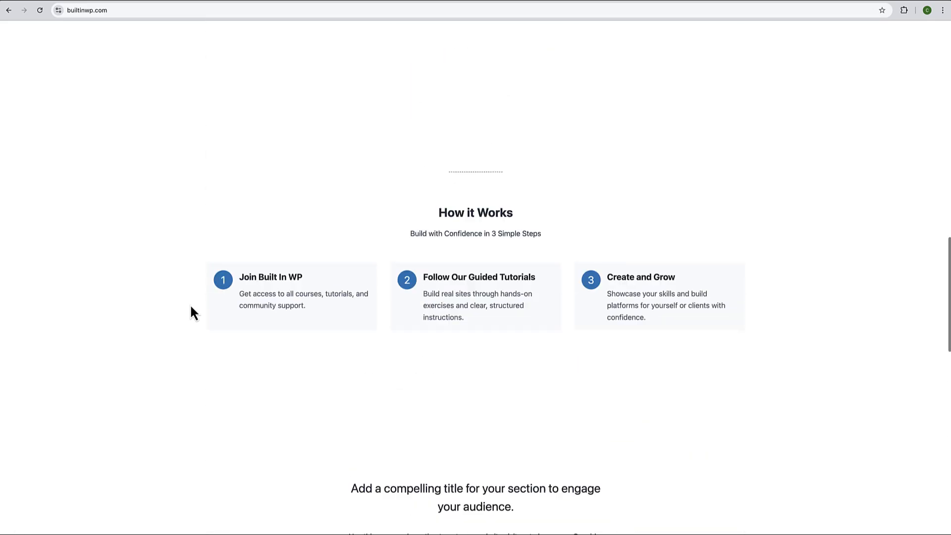
pyautogui.scroll(8, 188, 315)
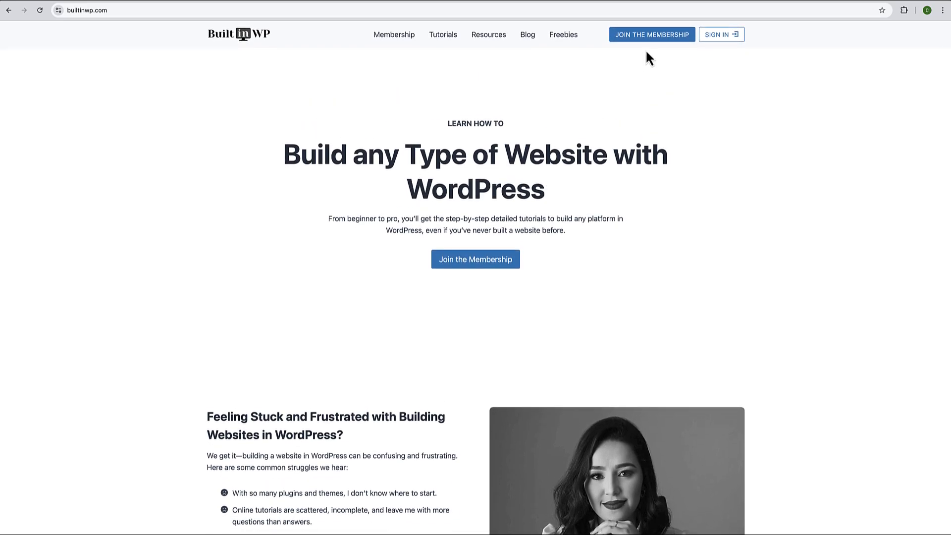
pyautogui.click(661, 40)
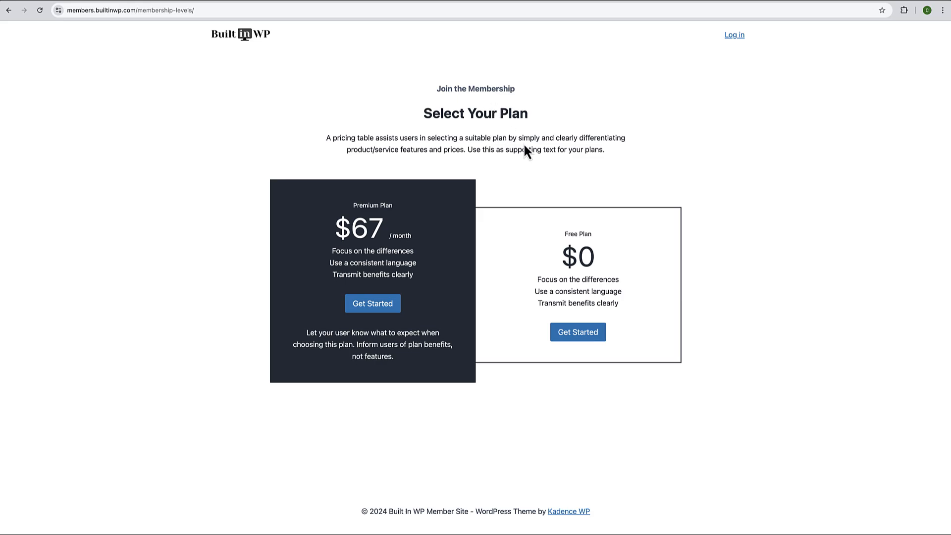
# - Choose the Free plan, enter a new username, password and e-mail, submit, and open the account
pyautogui.click(587, 335)
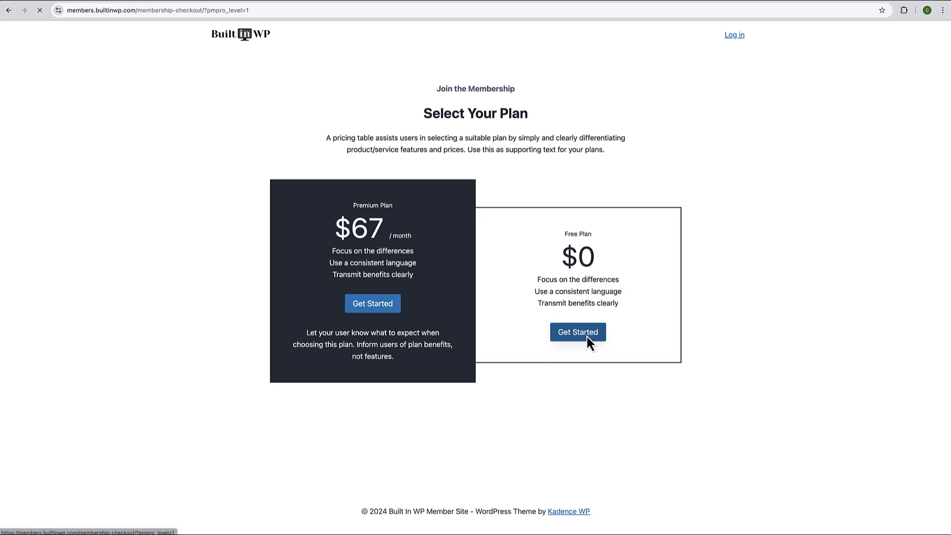
pyautogui.scroll(-2, 465, 322)
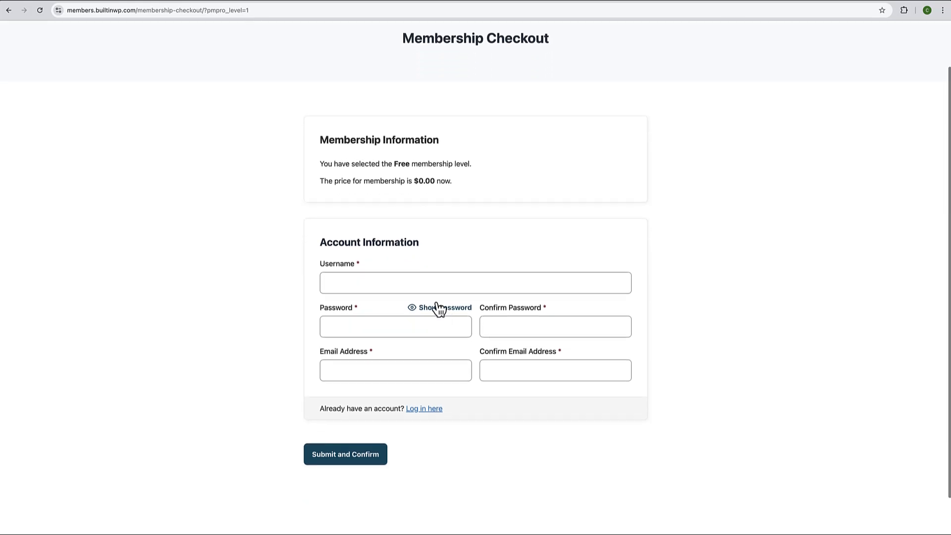
pyautogui.click(446, 282)
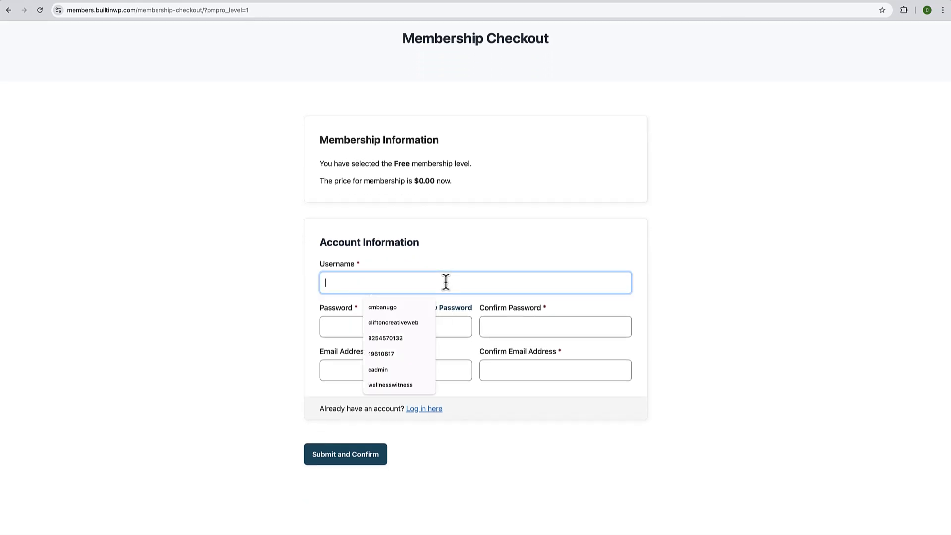
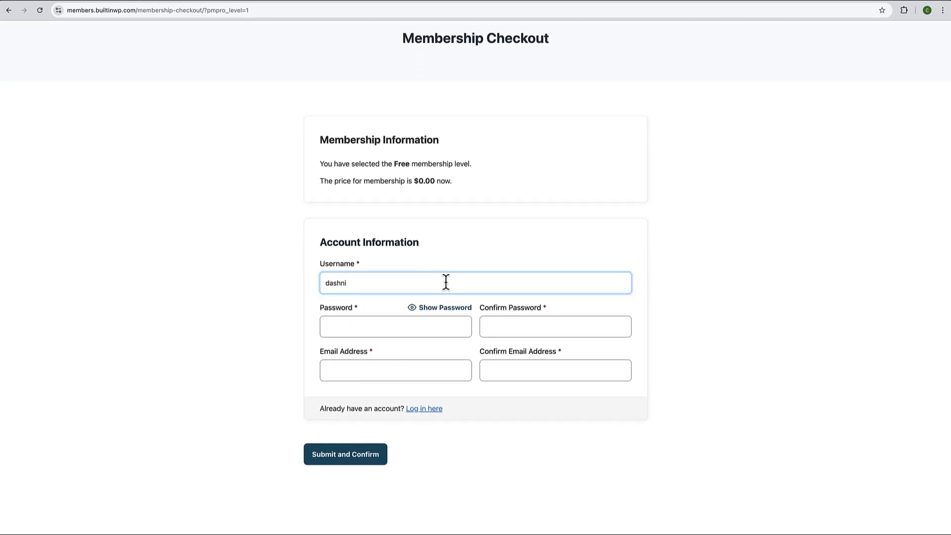
pyautogui.click(380, 329)
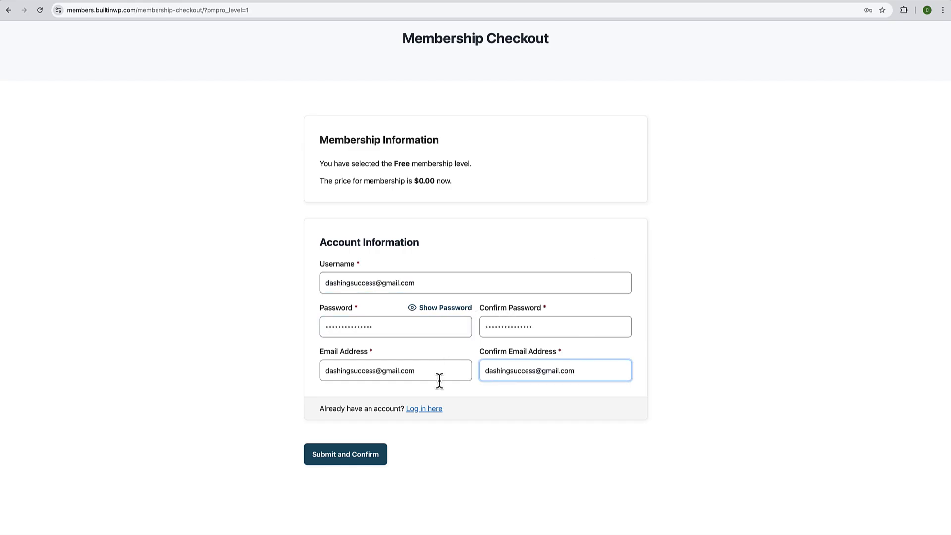
pyautogui.click(354, 463)
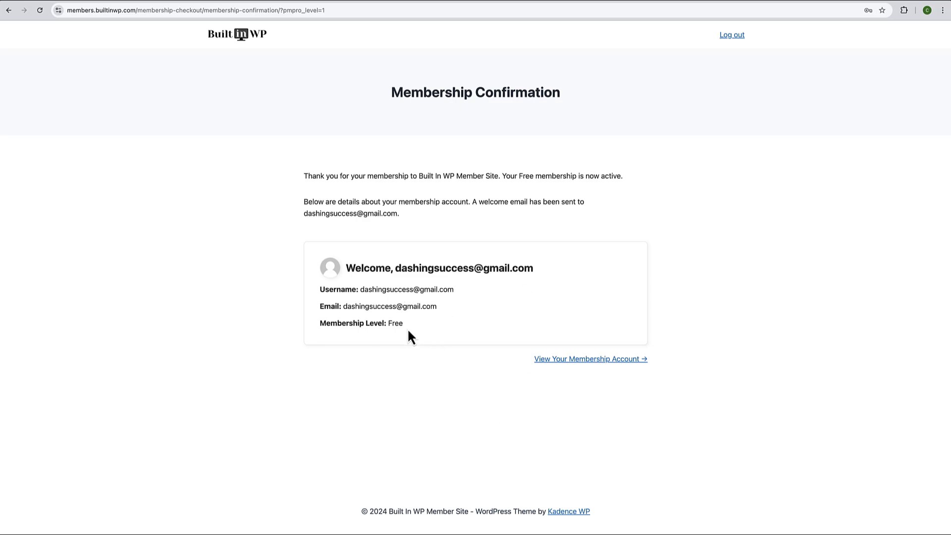
pyautogui.click(586, 364)
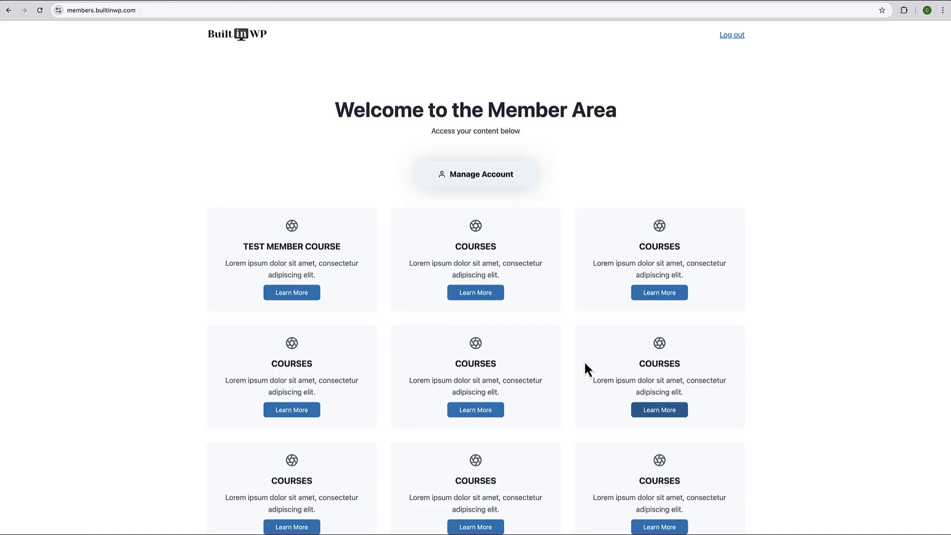
# - Open Test Member Course from the Member Area and scroll through the full post
pyautogui.scroll(-8, 584, 364)
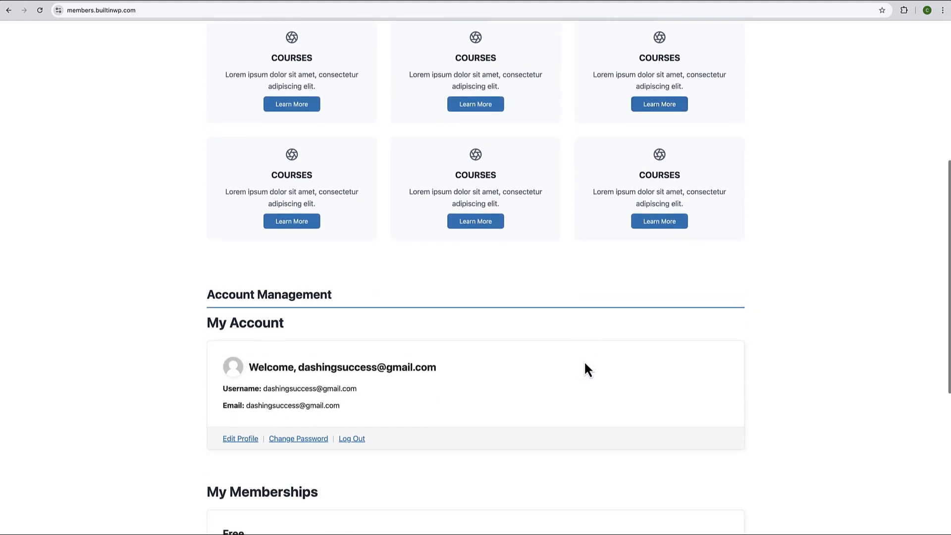
pyautogui.scroll(-2, 585, 364)
pyautogui.scroll(3, 517, 281)
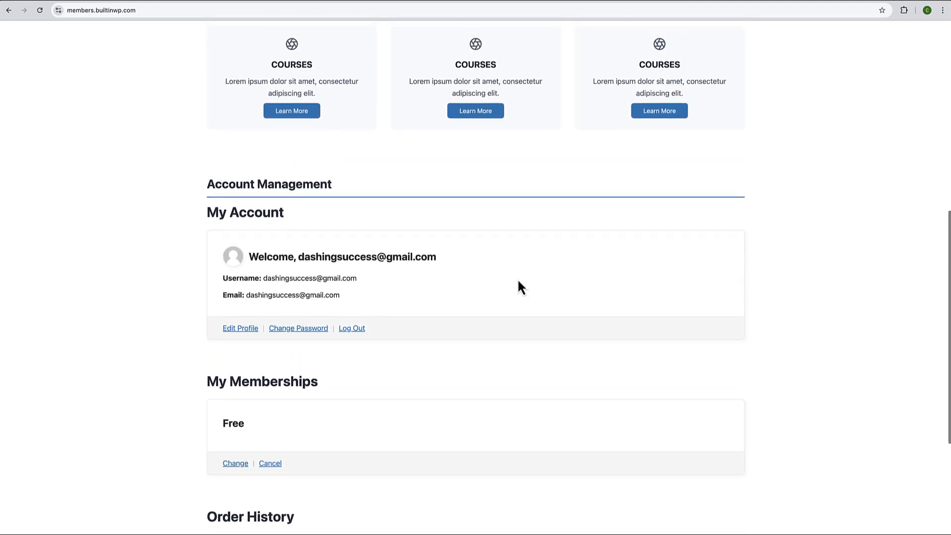
pyautogui.scroll(-4, 345, 344)
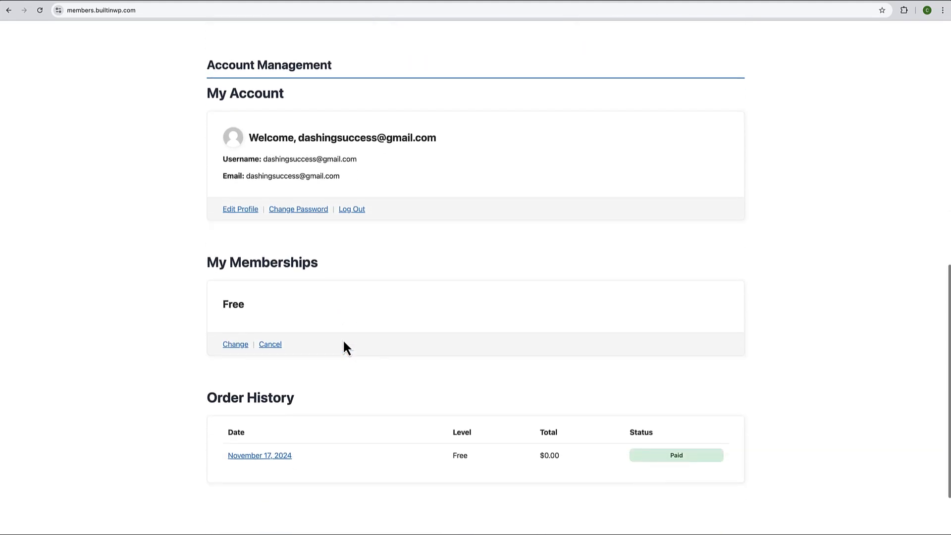
pyautogui.scroll(-2, 316, 313)
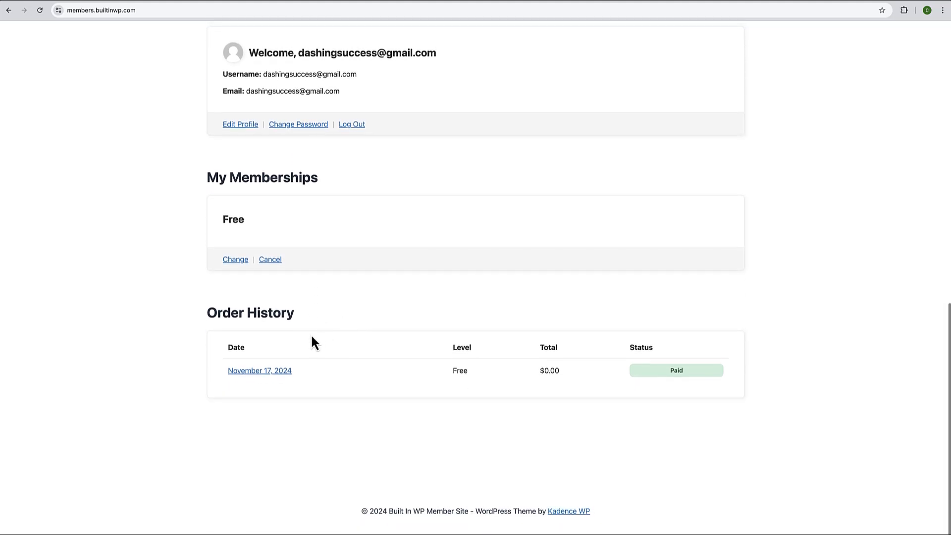
pyautogui.scroll(13, 315, 342)
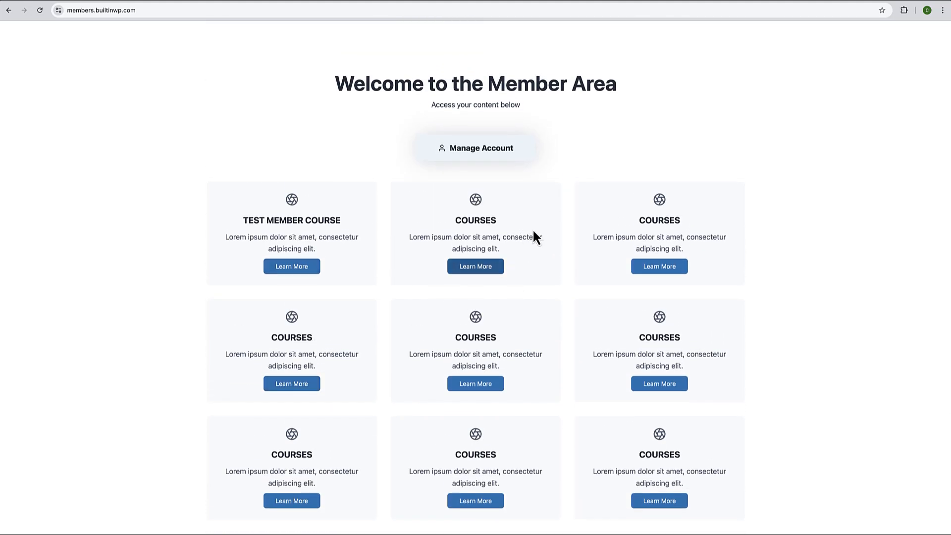
pyautogui.scroll(1, 540, 228)
pyautogui.scroll(1, 539, 223)
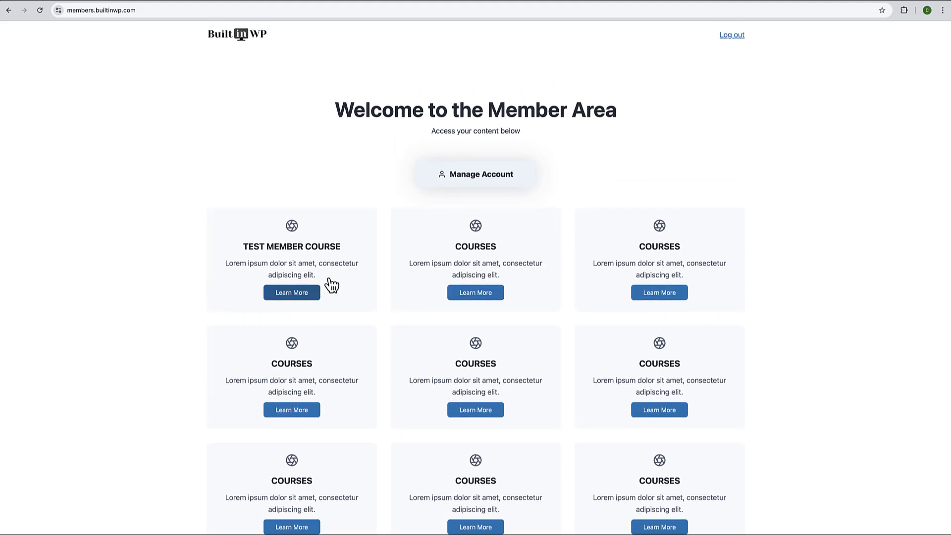
pyautogui.click(292, 294)
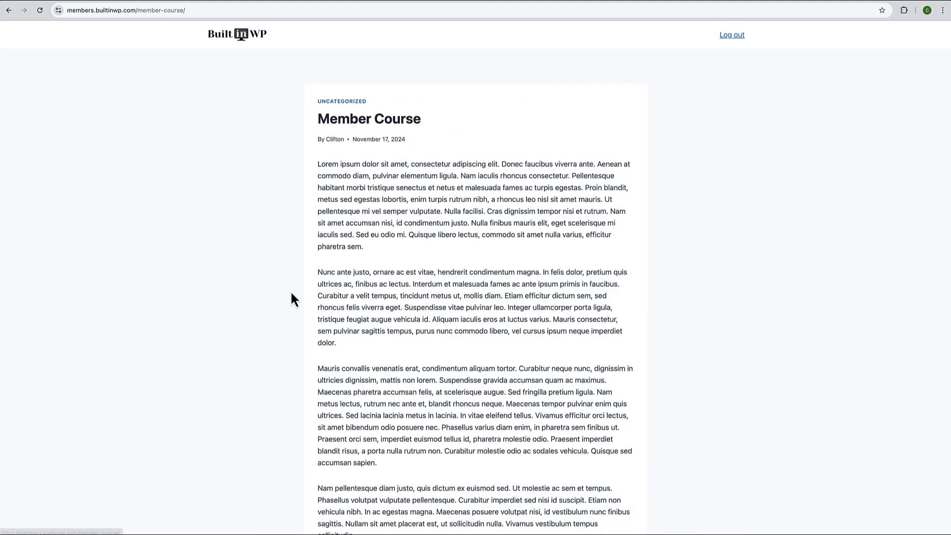
pyautogui.scroll(-1, 422, 284)
pyautogui.scroll(-7, 423, 285)
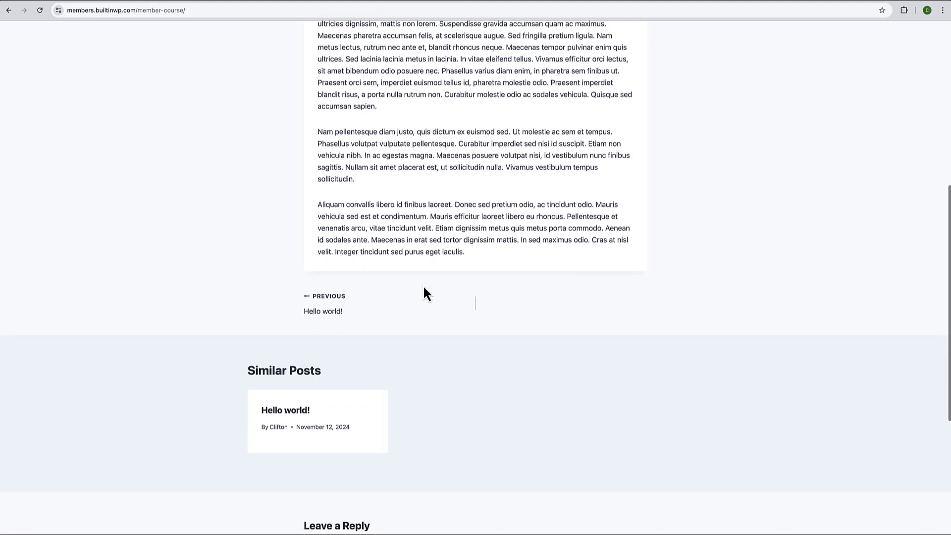
pyautogui.scroll(7, 423, 285)
pyautogui.scroll(1, 423, 284)
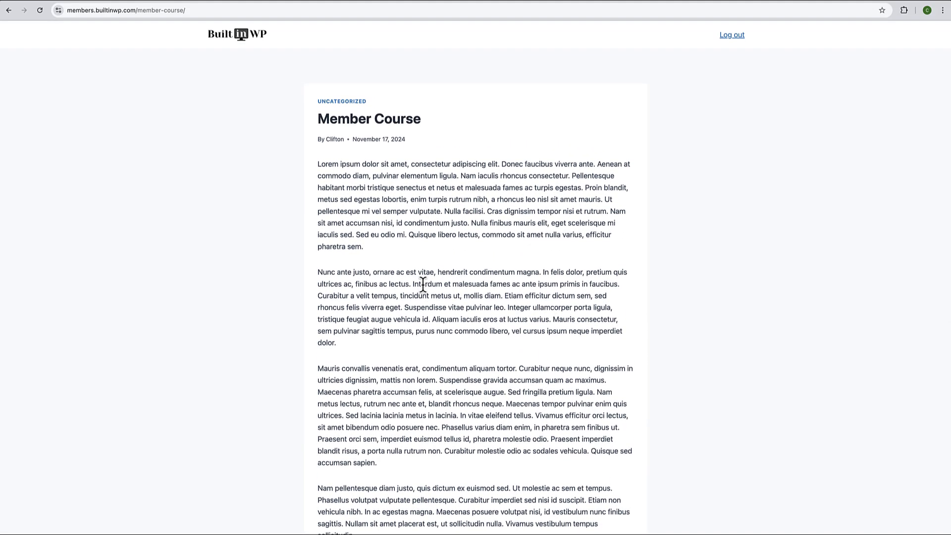
# - Return to the member home page and log out of the new member account
pyautogui.click(240, 44)
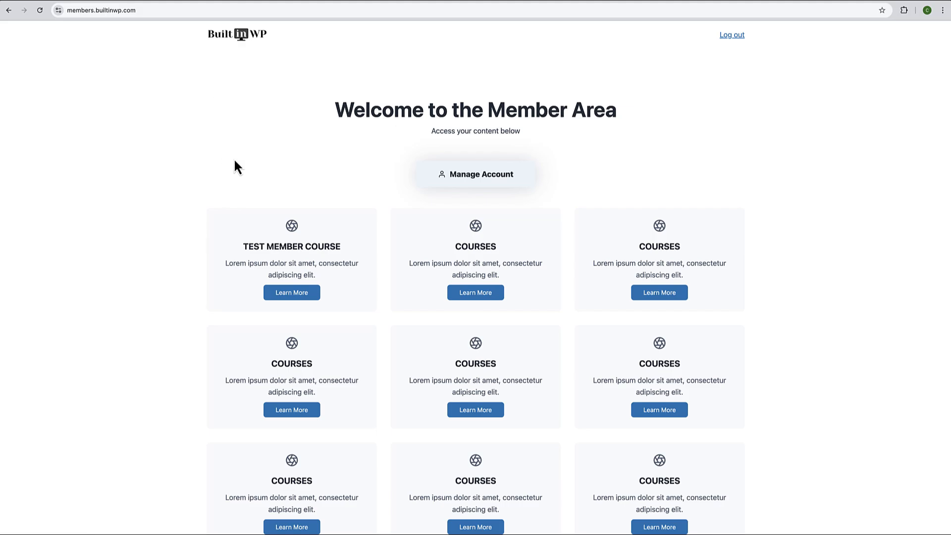
pyautogui.scroll(-2, 234, 166)
pyautogui.scroll(2, 234, 165)
pyautogui.scroll(-10, 236, 167)
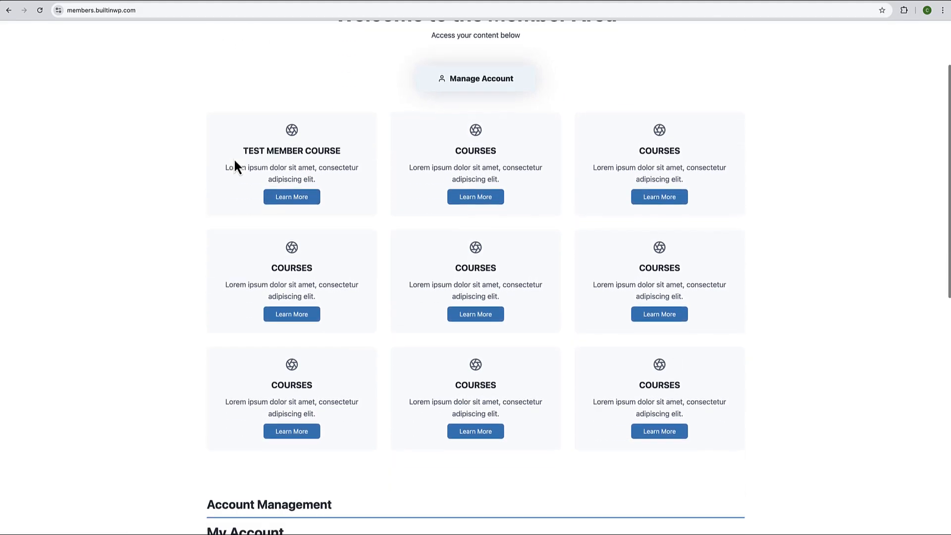
pyautogui.click(359, 218)
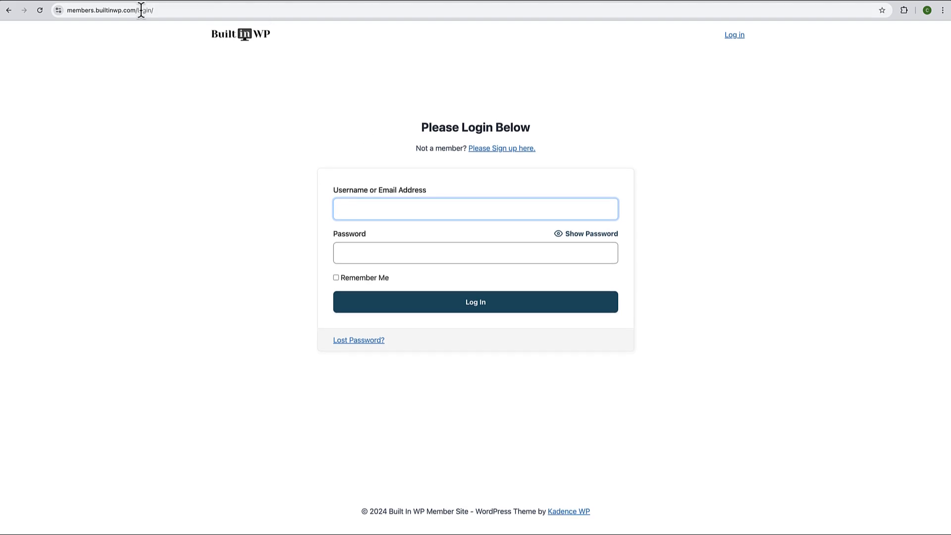
# - Strip login/ from the address to load the member home, then follow the logo to builtinwp.com
pyautogui.moveTo(137, 10); pyautogui.dragTo(179, 11)
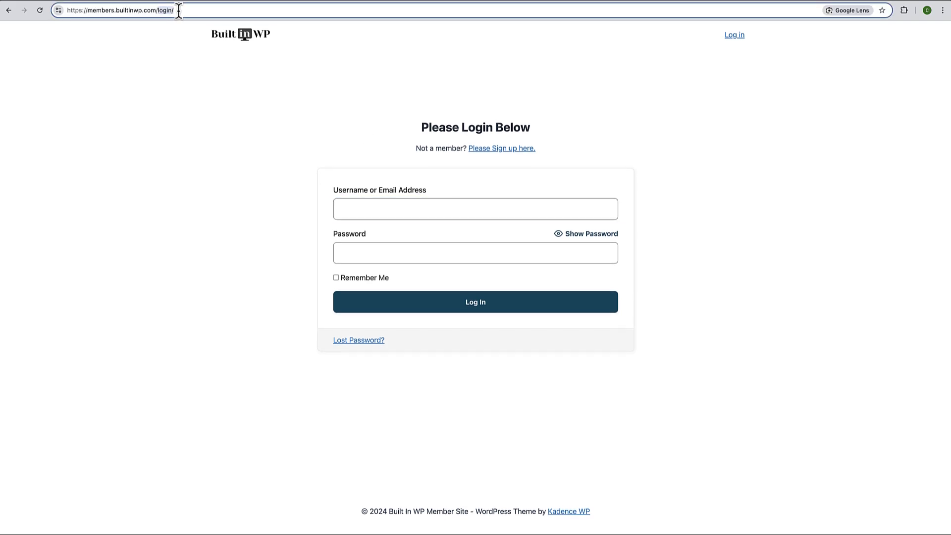
pyautogui.press('BackSpace')
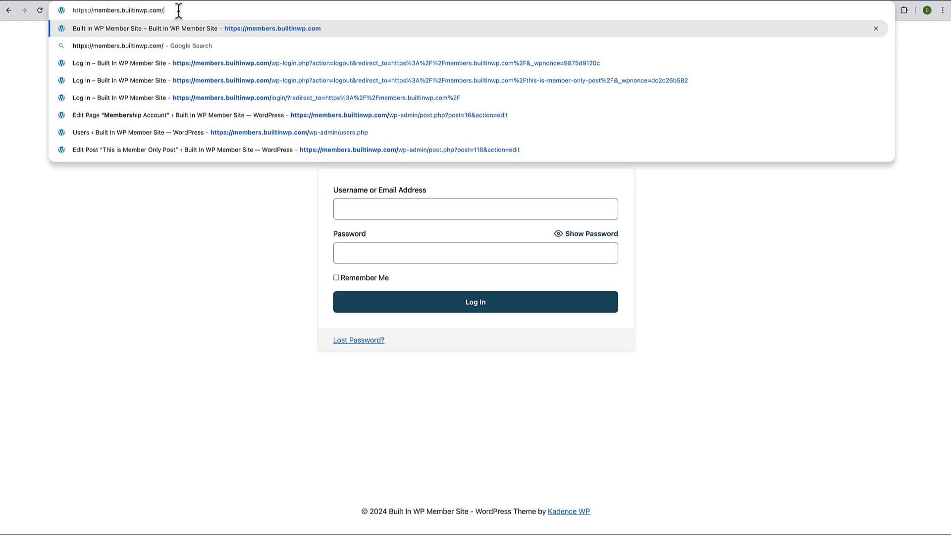
pyautogui.press('Return')
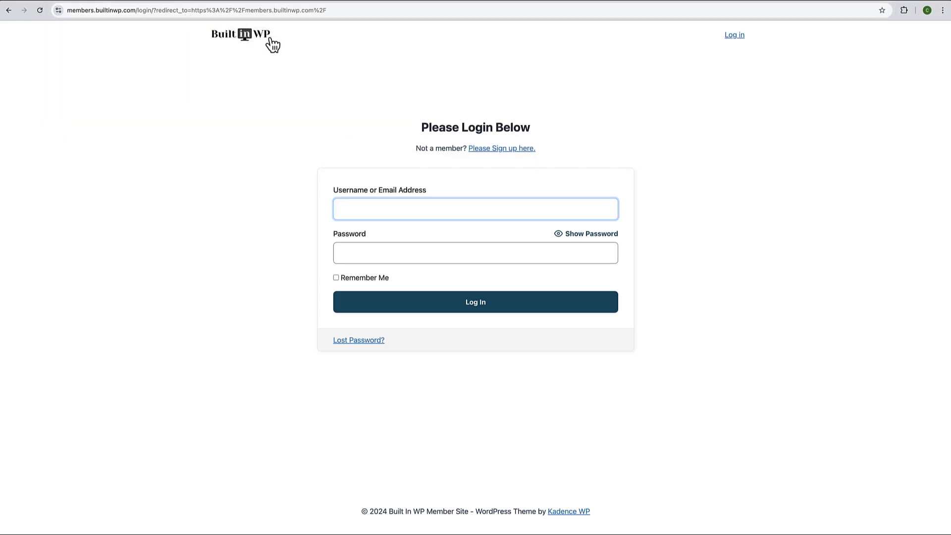
pyautogui.click(251, 40)
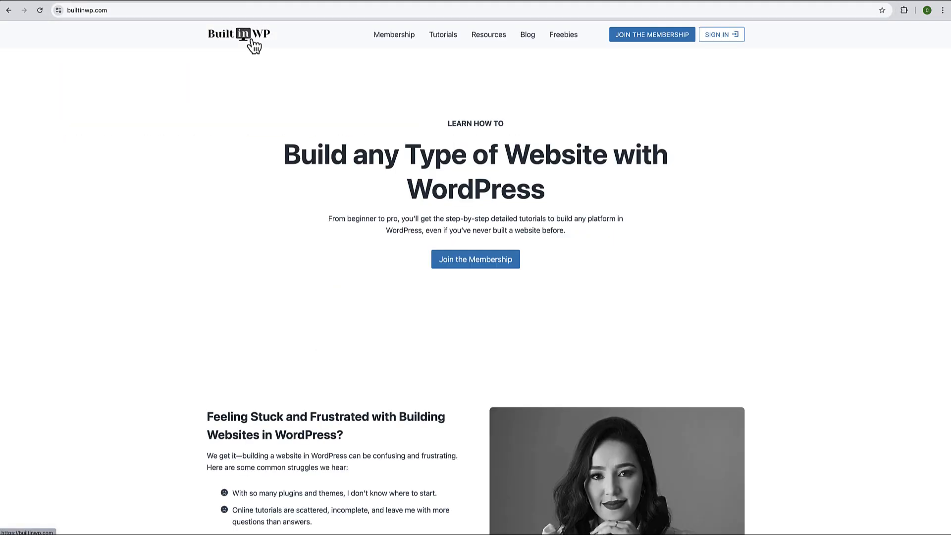
pyautogui.scroll(-20, 231, 116)
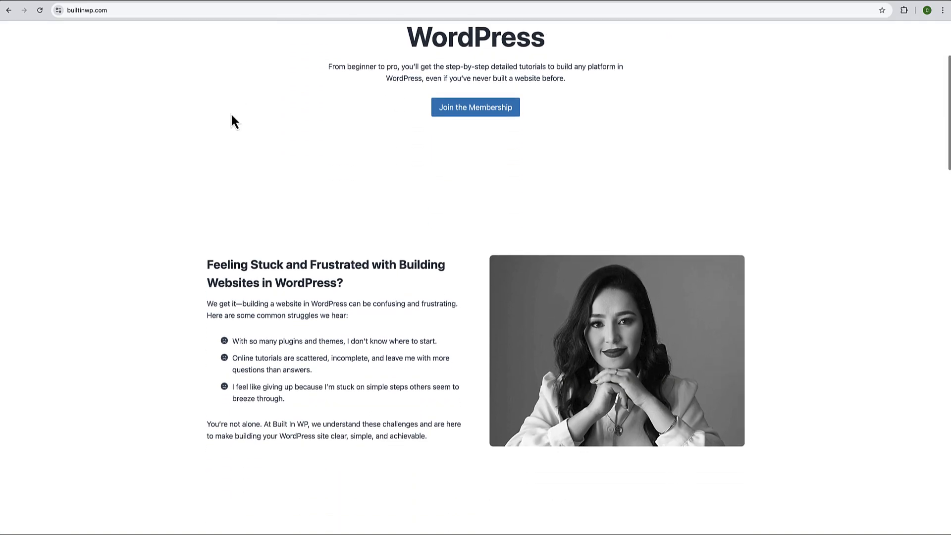
pyautogui.scroll(-10, 232, 116)
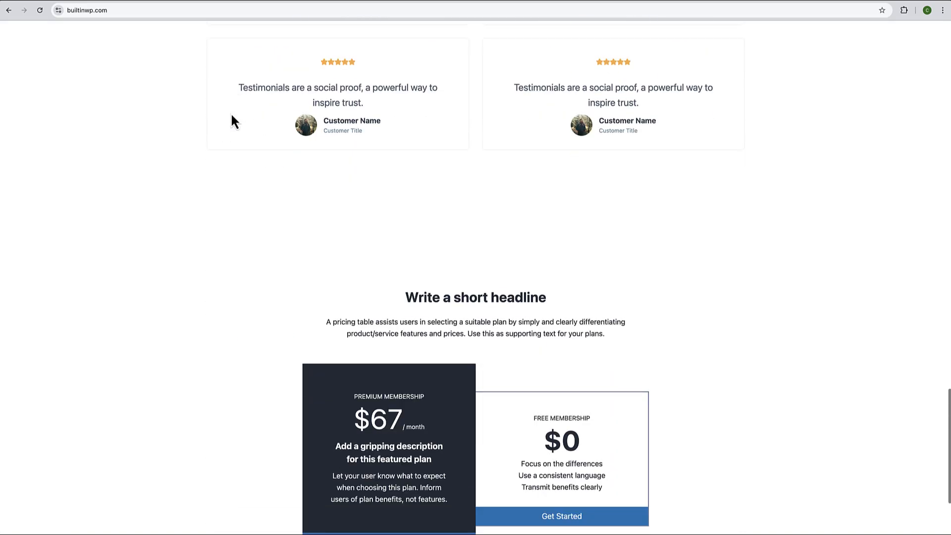
pyautogui.scroll(20, 231, 116)
pyautogui.scroll(15, 231, 115)
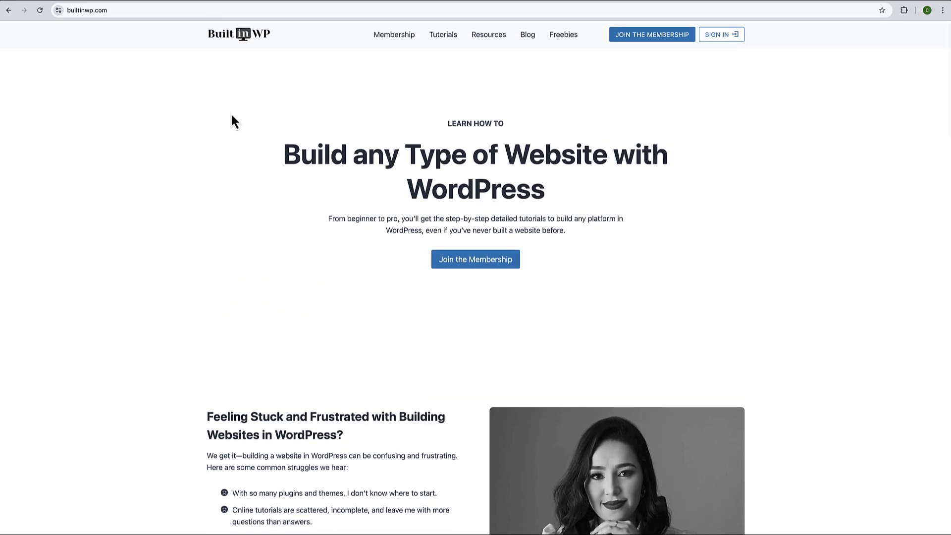
# - Follow builtinwp.com's Sign In link and start entering the login username
pyautogui.click(723, 39)
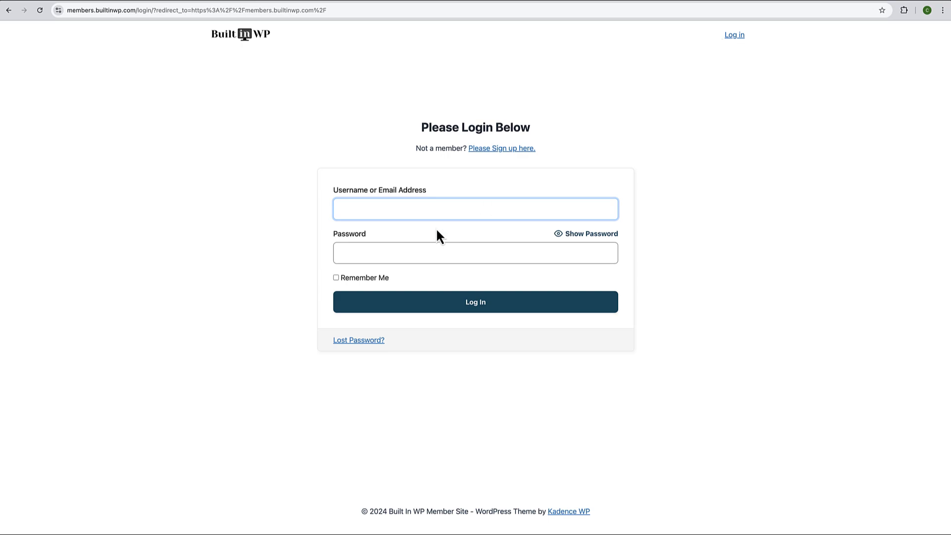
pyautogui.click(425, 208)
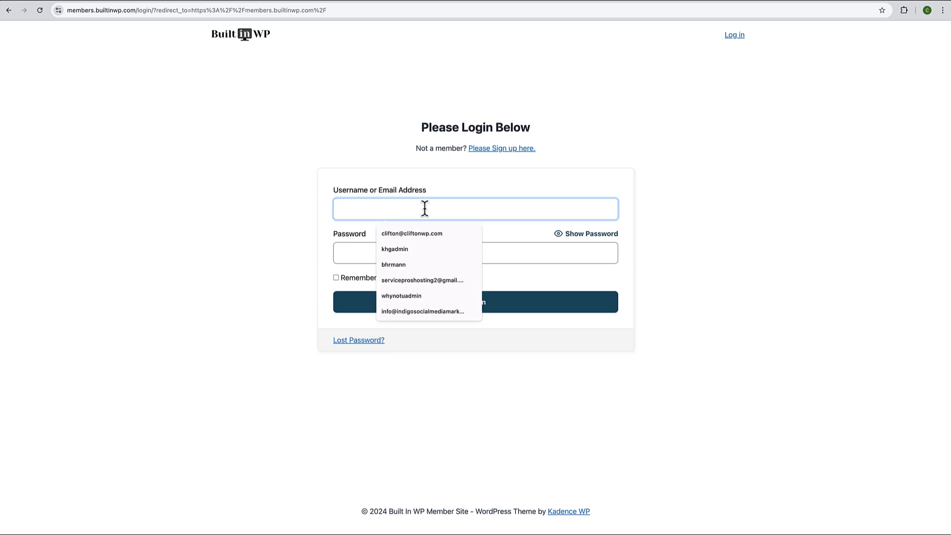
pyautogui.write('admi')
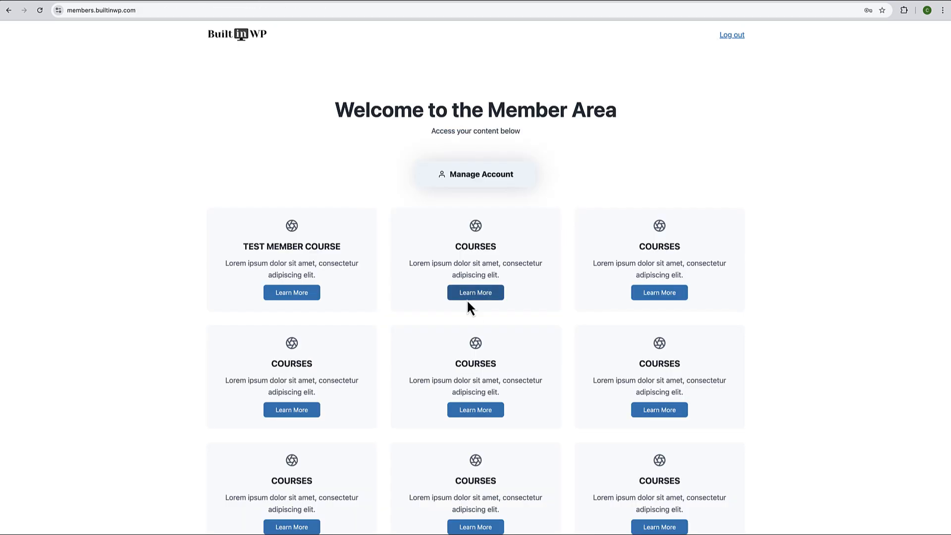